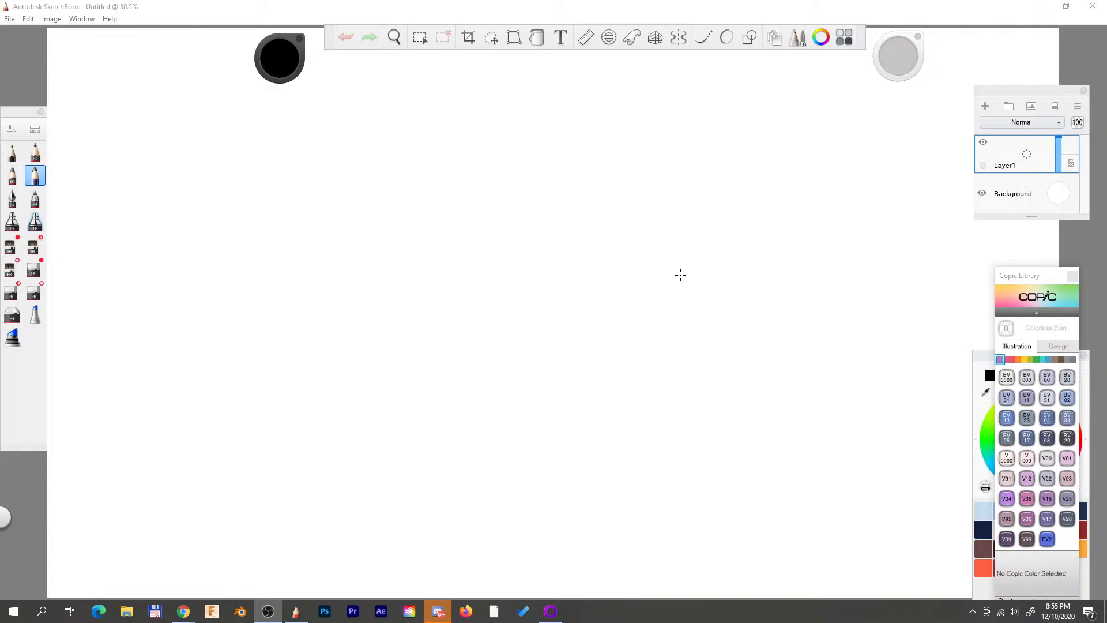
Display the blank canvas at 100% zoom for sketching.
click(487, 343)
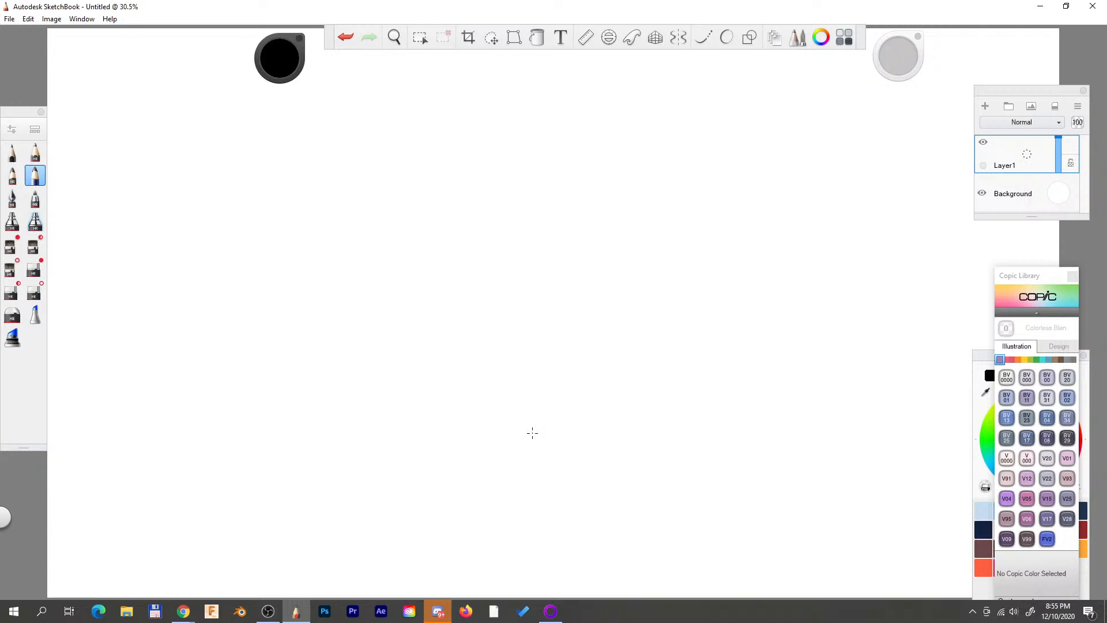
key(ctrl+alt+KP_0)
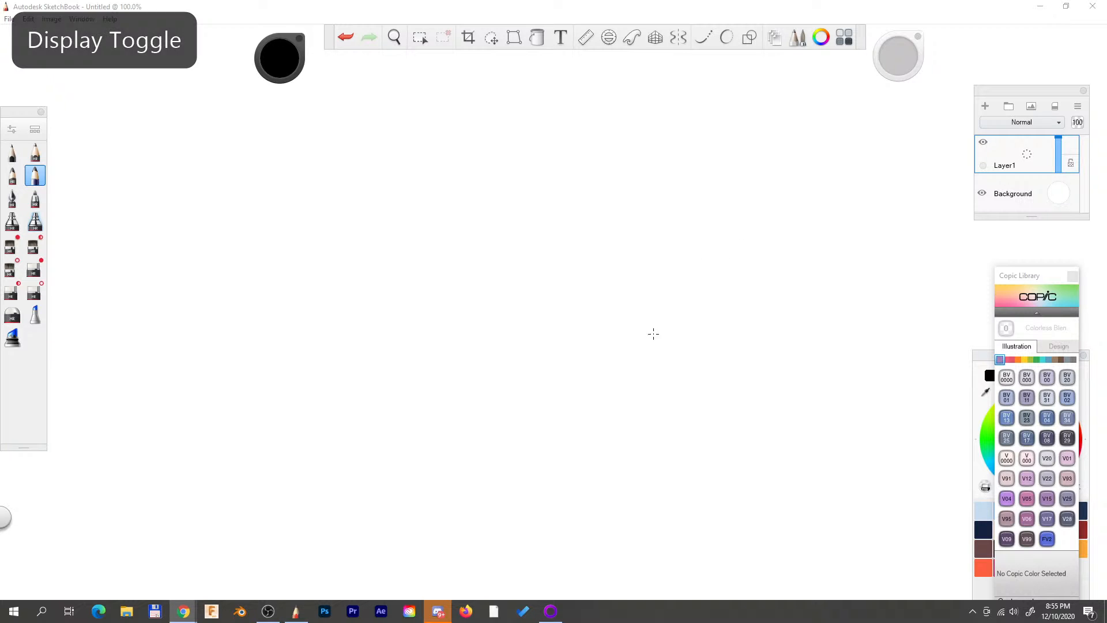
click(622, 266)
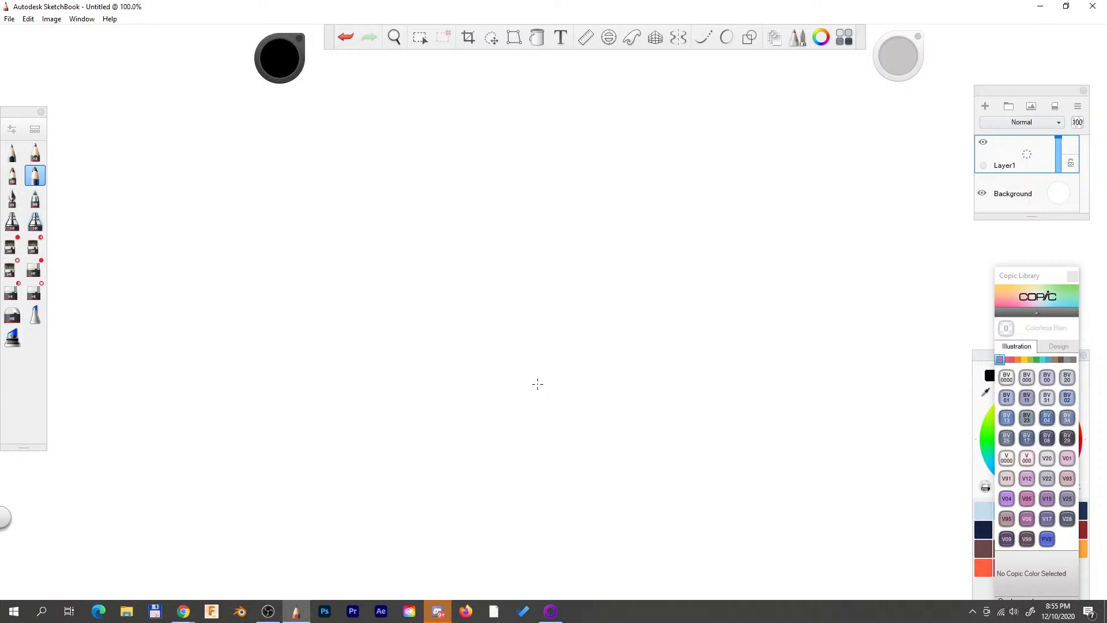
key(ctrl+alt+KP_0)
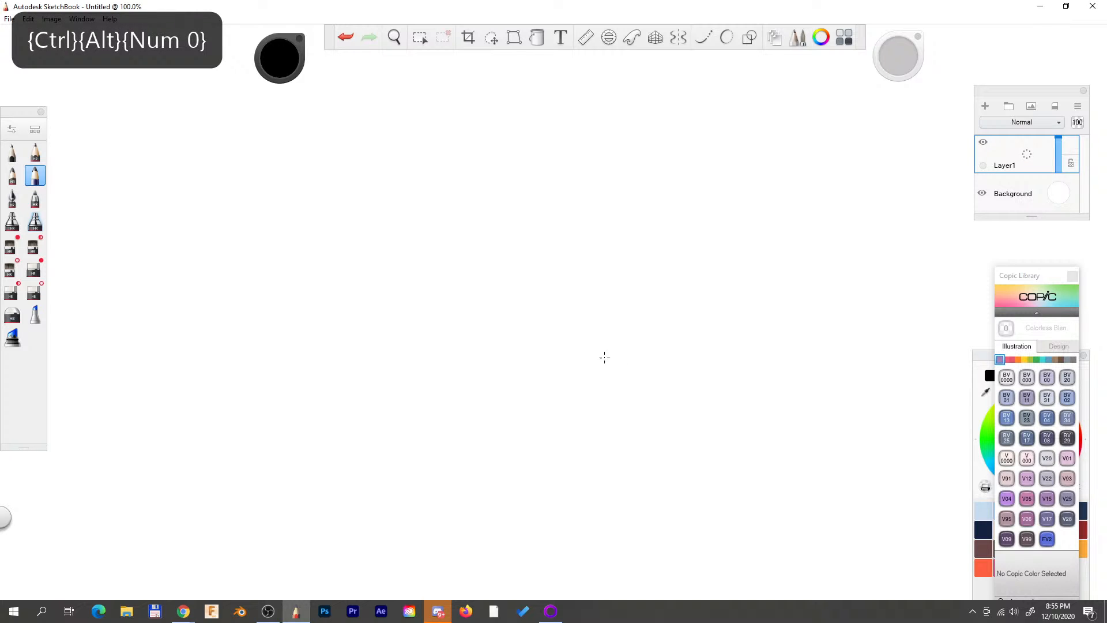
Sketch a light, gently rising pencil line for the far edge of the car's hood.
drag(285, 321, 621, 279)
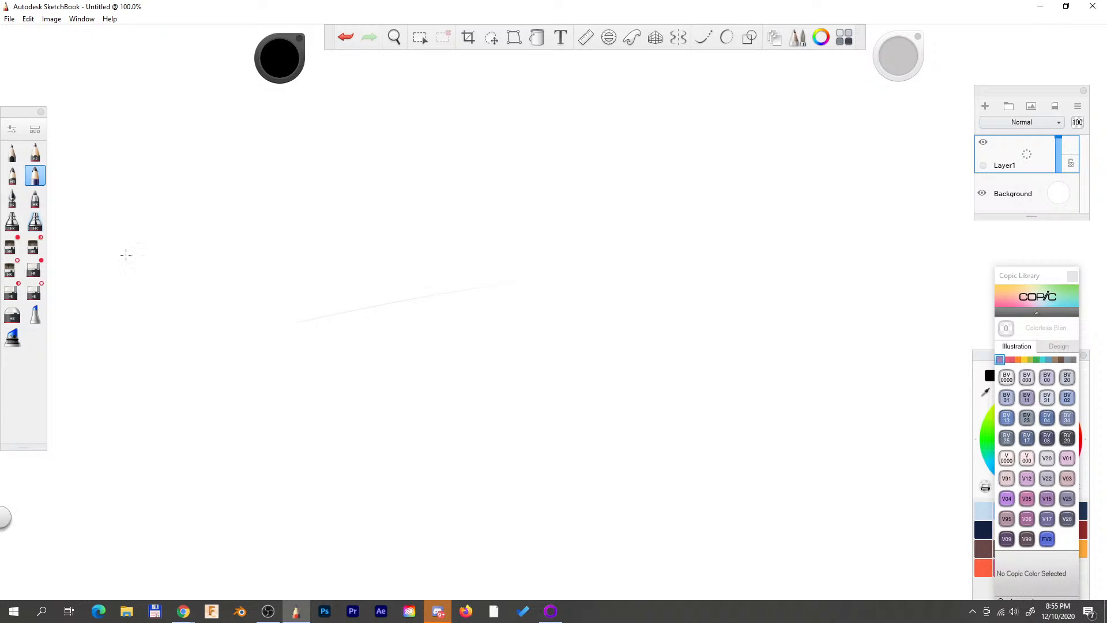
click(12, 272)
click(12, 292)
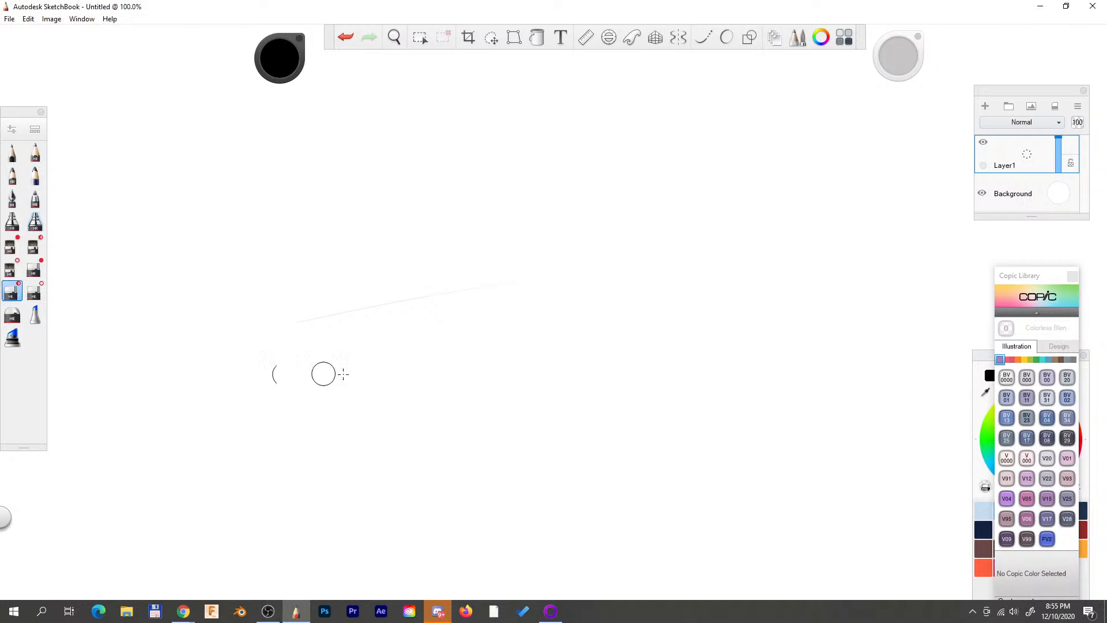
key(s)
drag(277, 322, 556, 277)
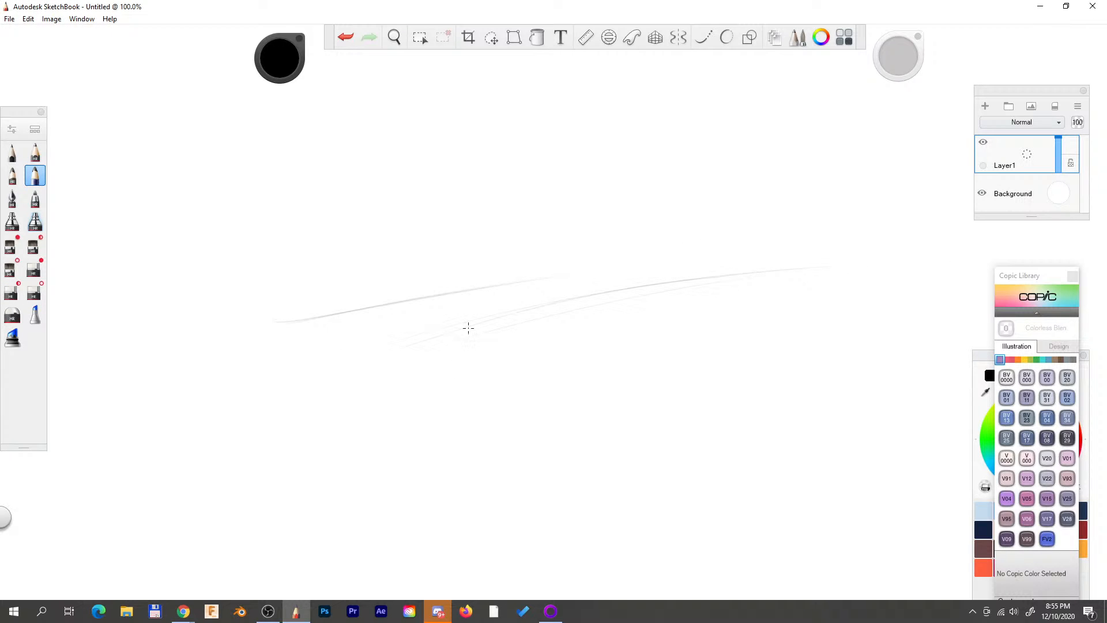
Rough in the near hood edge and the boxy front face with its two corner verticals and curved bottom edge.
drag(468, 328, 729, 286)
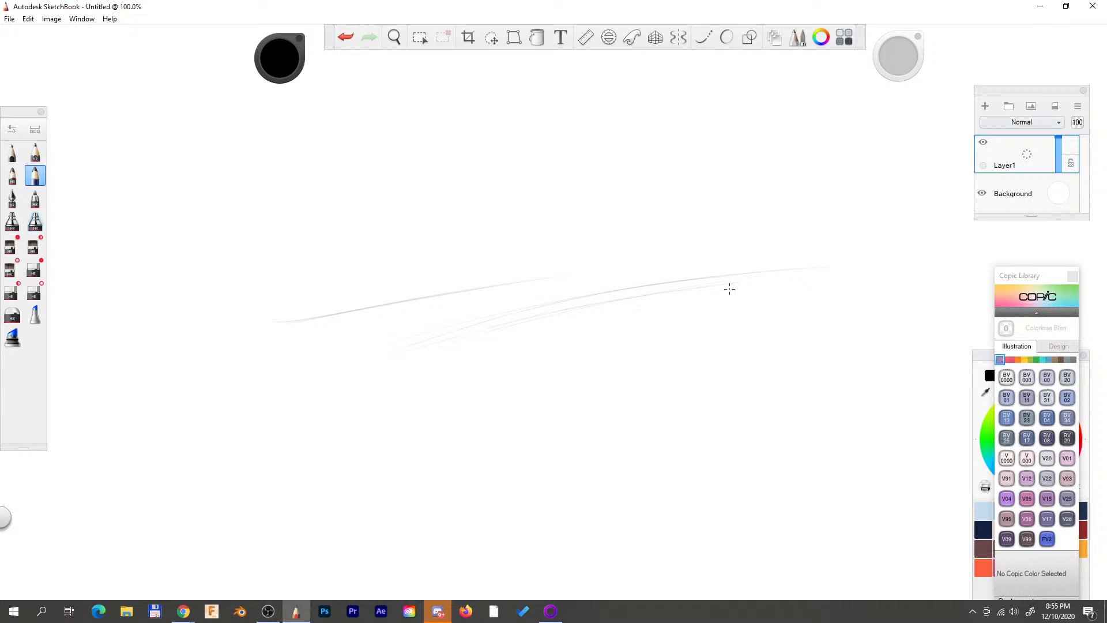
click(424, 354)
drag(249, 328, 252, 369)
drag(437, 350, 441, 424)
drag(257, 374, 479, 430)
Sketch the body side's upper shoulder line and its lower edge, both receding toward the rear.
mouse_move(446, 351)
mouse_down()
mouse_move(831, 291)
mouse_move(793, 278)
mouse_up()
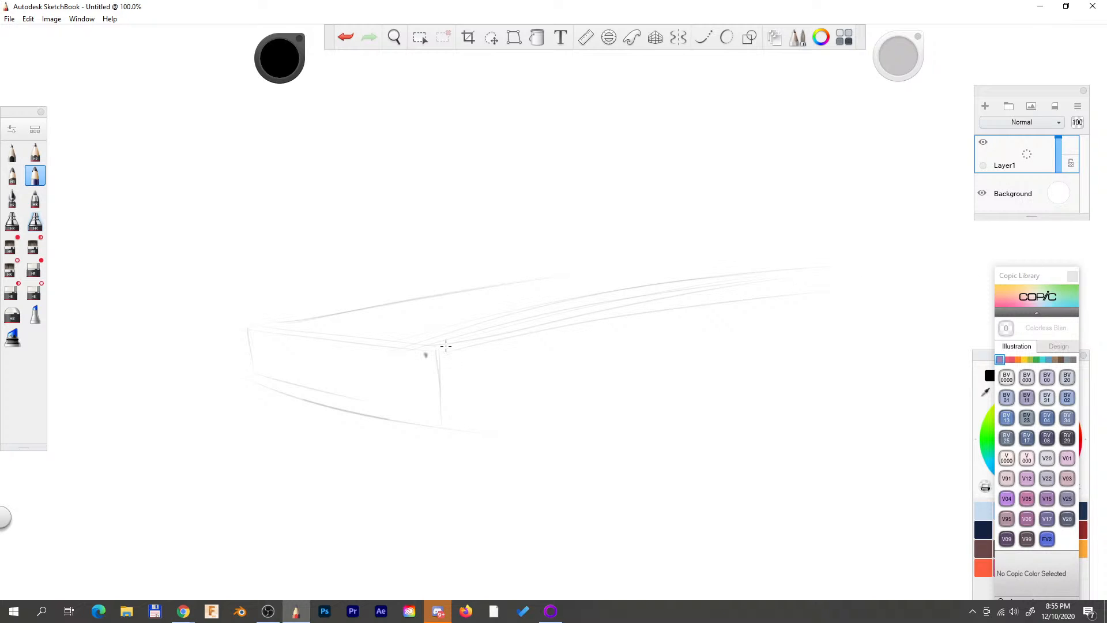
drag(445, 347, 797, 287)
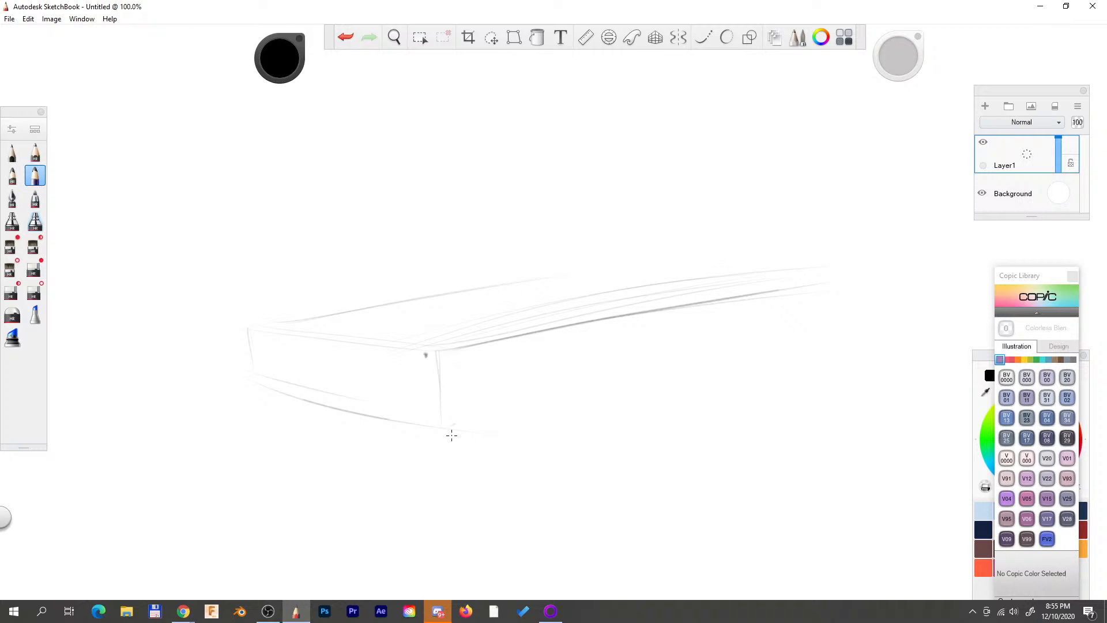
drag(499, 455, 702, 398)
drag(450, 445, 839, 377)
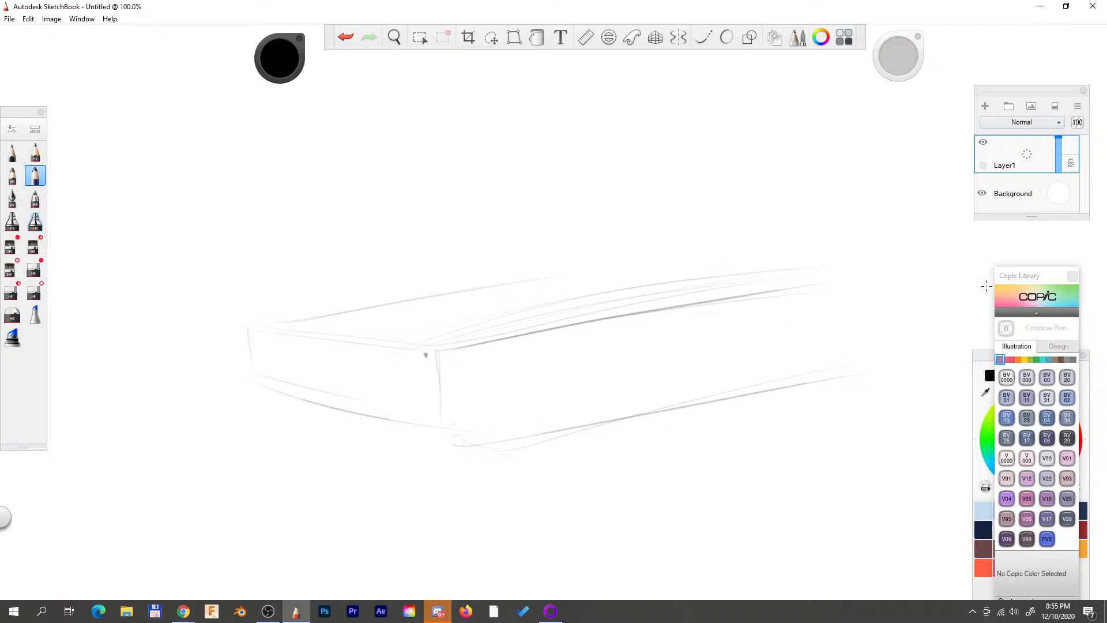
Close the Copic Library and colour palettes, and redraw the near shoulder line and far body edge as long shallow arcs.
click(1071, 277)
click(1083, 355)
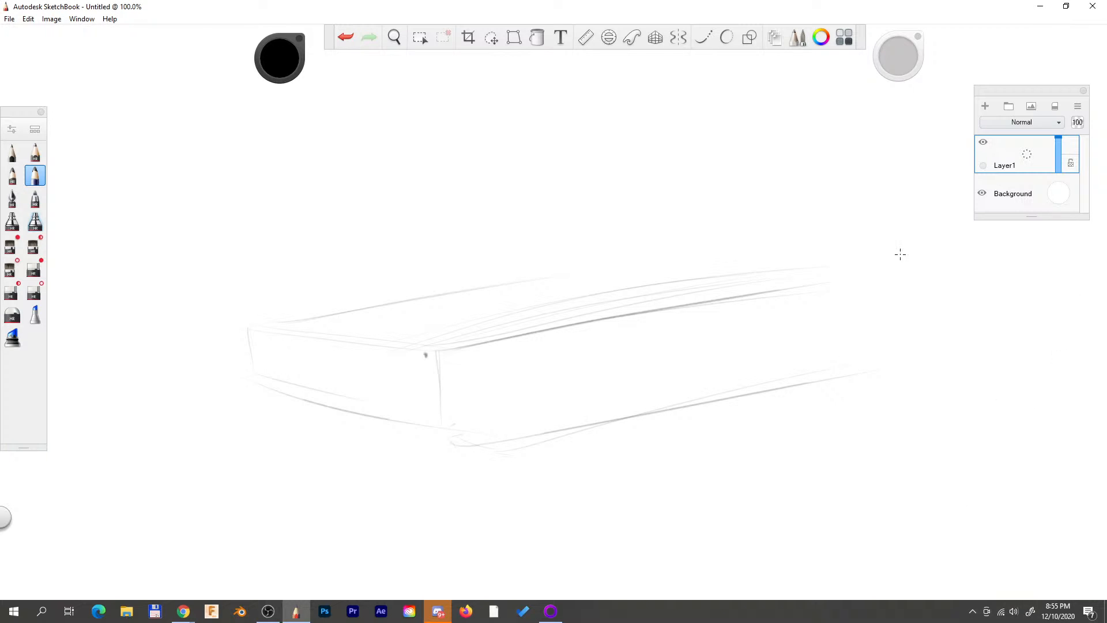
mouse_move(848, 288)
mouse_down()
mouse_move(446, 350)
mouse_move(903, 276)
mouse_up()
mouse_move(412, 352)
mouse_down()
mouse_move(622, 298)
mouse_move(893, 280)
mouse_move(925, 283)
mouse_move(923, 293)
mouse_up()
drag(250, 324, 638, 263)
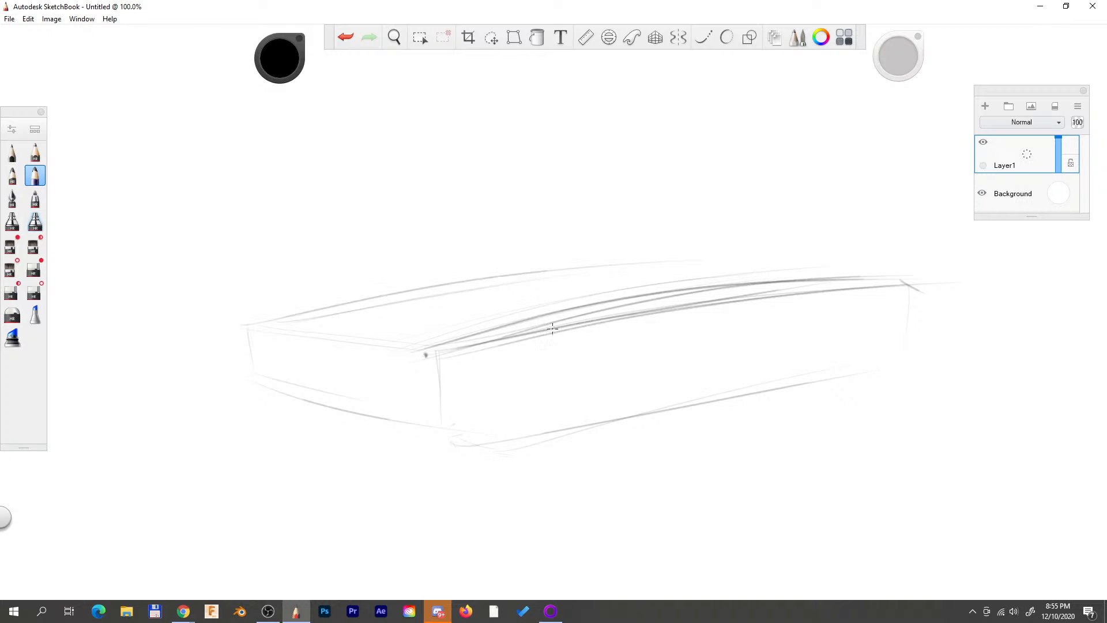
mouse_move(788, 280)
mouse_down()
mouse_move(463, 339)
mouse_move(880, 279)
mouse_up()
drag(242, 332, 756, 245)
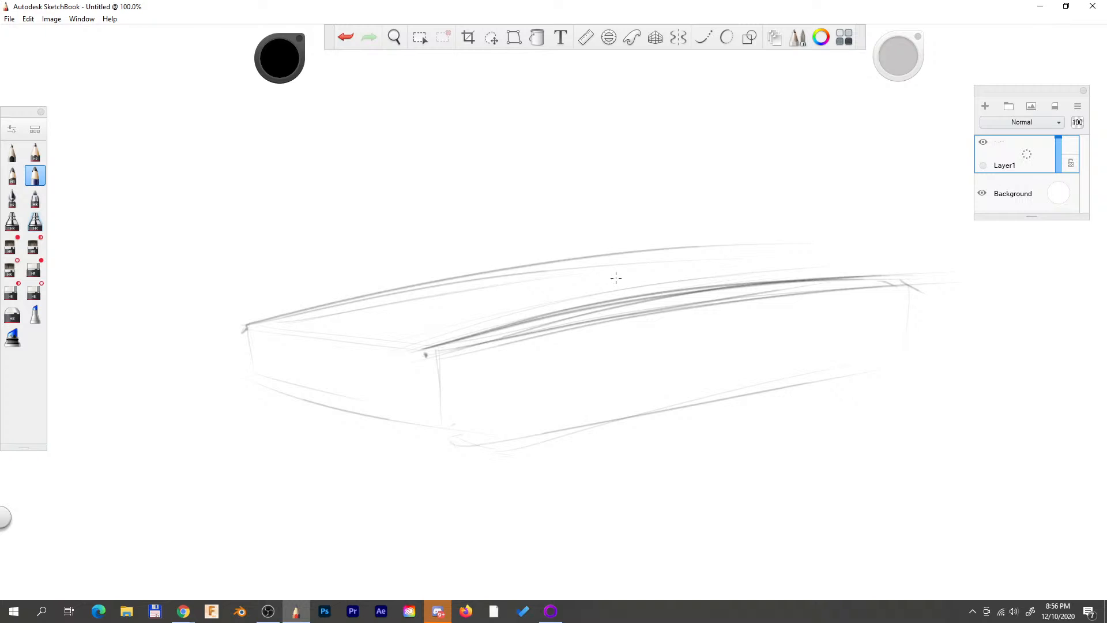
Strengthen the front face's top edge and corner verticals, moving the near corner slightly outward.
drag(242, 326, 247, 368)
drag(454, 364, 457, 443)
mouse_move(245, 327)
mouse_down()
mouse_move(460, 357)
mouse_move(450, 362)
mouse_up()
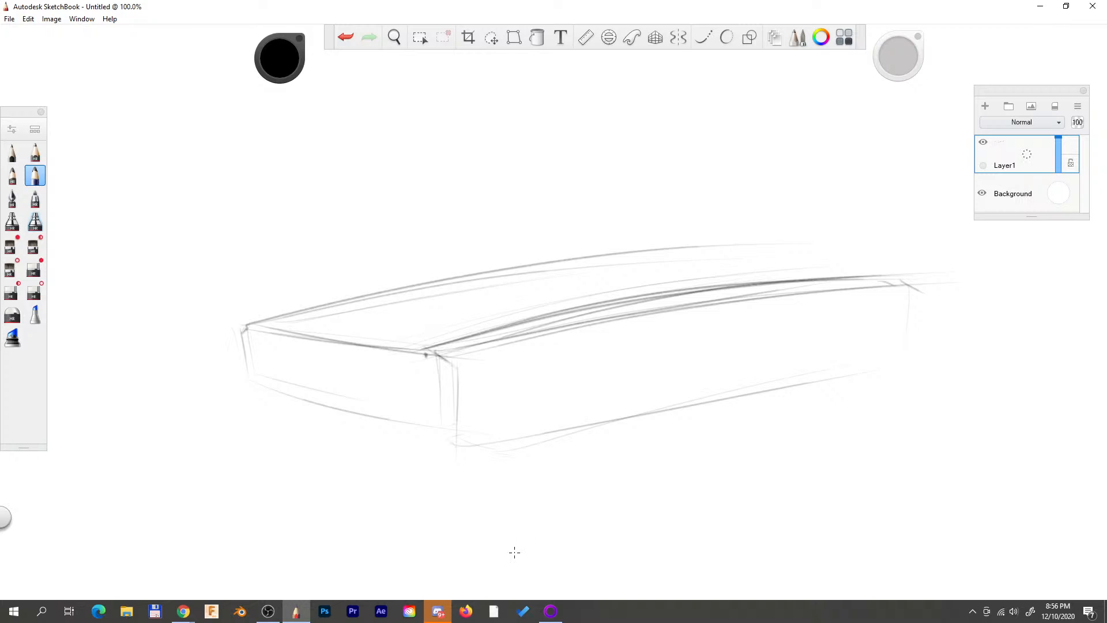
mouse_move(254, 324)
mouse_down()
mouse_move(229, 349)
mouse_move(251, 336)
mouse_move(250, 385)
mouse_up()
drag(453, 363, 457, 422)
drag(444, 366, 454, 448)
Sketch a curved bumper band along the bottom of the front face and block in the angular front wheel arch.
drag(254, 375, 317, 394)
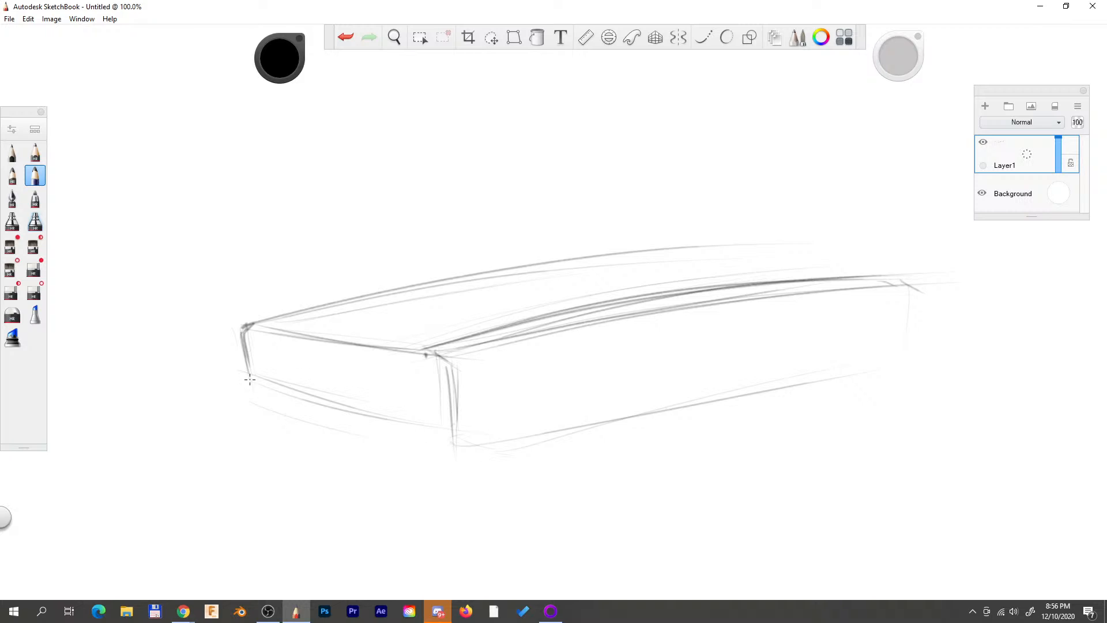
drag(249, 379, 429, 429)
drag(251, 402, 450, 462)
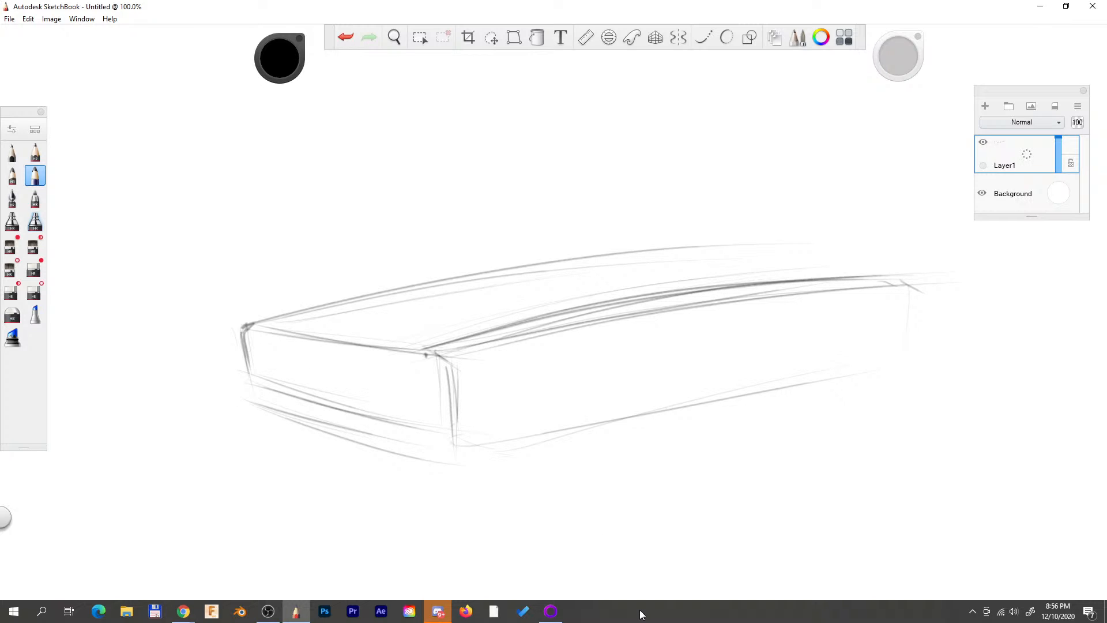
mouse_move(241, 380)
mouse_down()
mouse_move(243, 399)
mouse_move(250, 379)
mouse_up()
mouse_move(448, 456)
mouse_down()
mouse_move(461, 455)
mouse_move(504, 388)
mouse_move(570, 367)
mouse_up()
drag(599, 370, 610, 407)
Erase the overworked near shoulder line and redraw it as a cleaner arc from the front corner to the rear.
key(e)
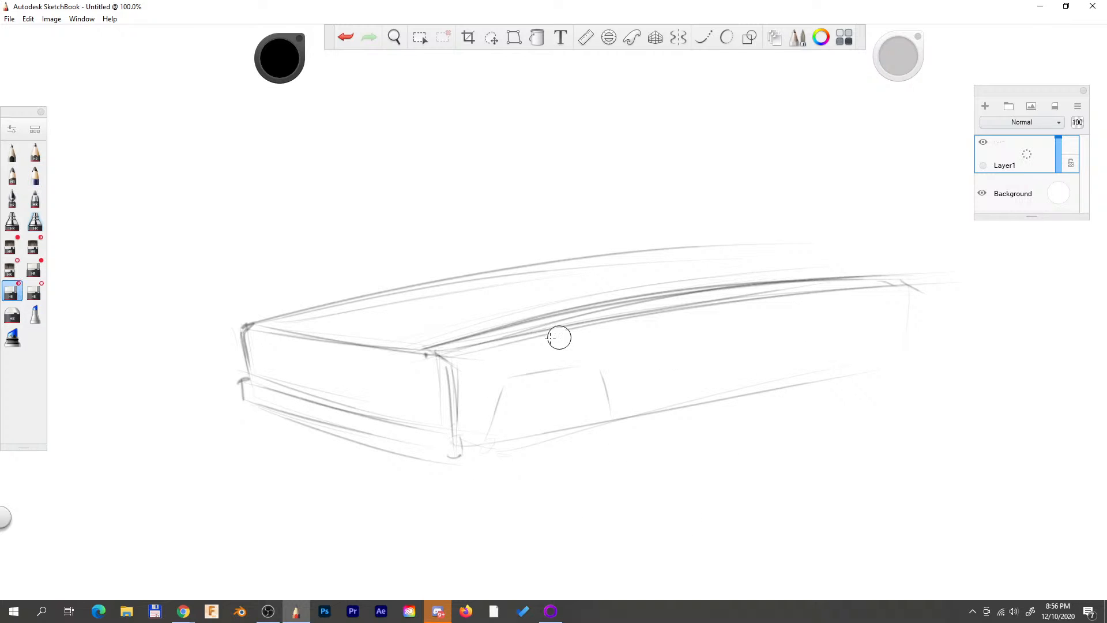
mouse_move(493, 341)
mouse_down()
mouse_move(797, 287)
mouse_move(905, 282)
mouse_up()
mouse_move(449, 326)
mouse_down()
mouse_move(1032, 274)
mouse_move(916, 282)
mouse_up()
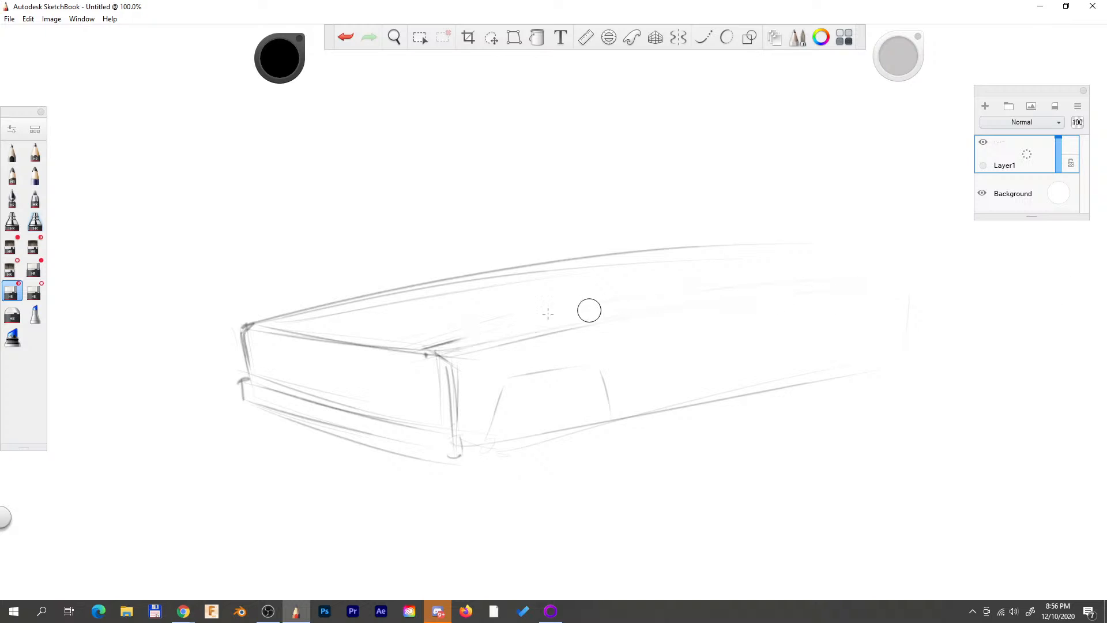
key(e)
drag(466, 351, 923, 282)
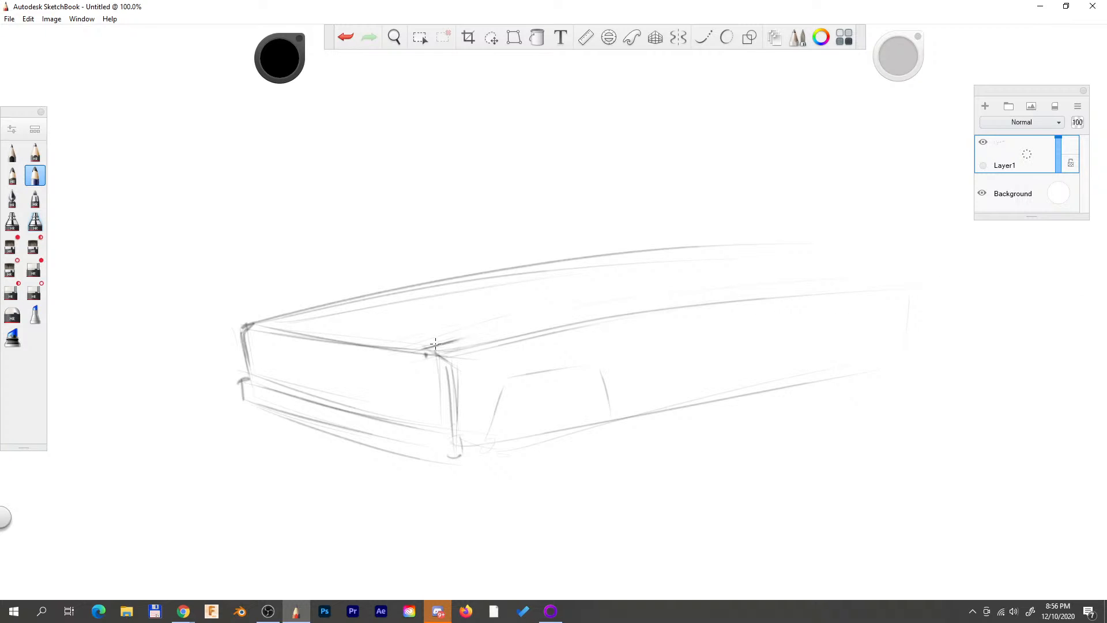
mouse_move(435, 344)
mouse_down()
mouse_move(991, 279)
mouse_move(707, 291)
mouse_move(941, 280)
mouse_move(912, 281)
mouse_up()
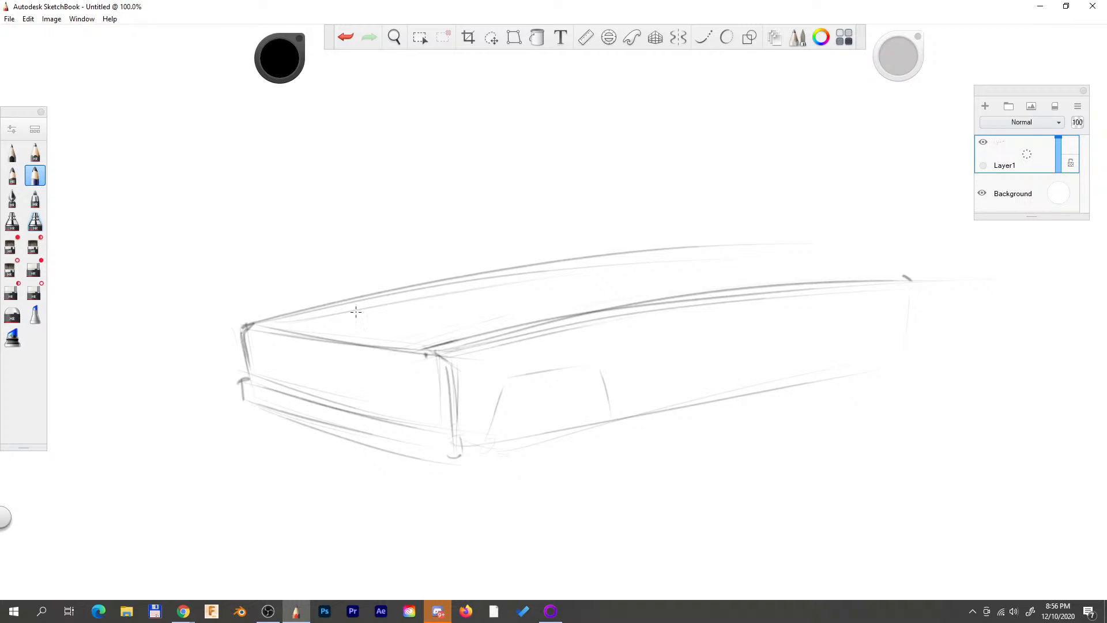
Reinforce the far hood edge, mark the windshield base across the hood, and erase the far body line behind it.
drag(243, 326, 557, 266)
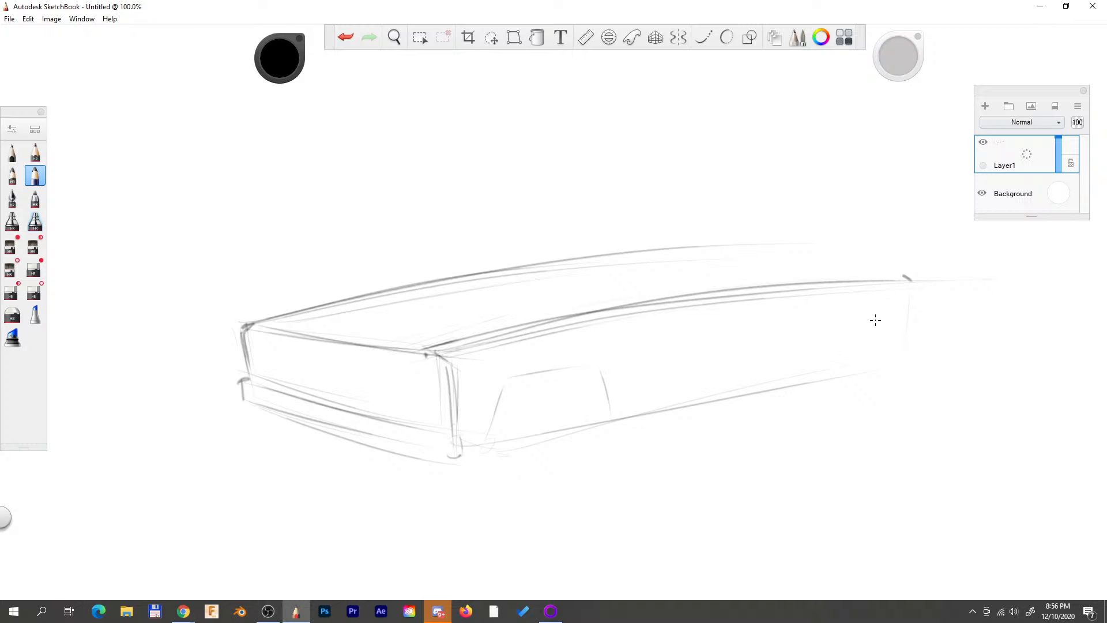
drag(496, 289, 792, 300)
drag(629, 301, 626, 305)
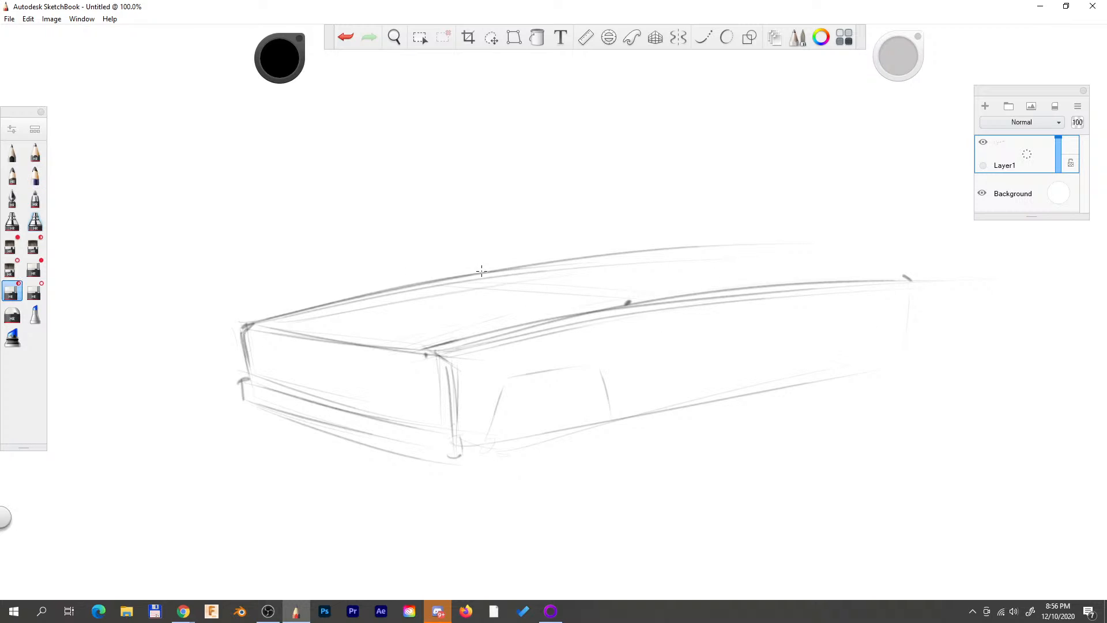
drag(482, 272, 811, 243)
Sketch the cabin's windshield pillars, roofline and rear pillar, and rough in the body's rear corner.
drag(638, 300, 669, 198)
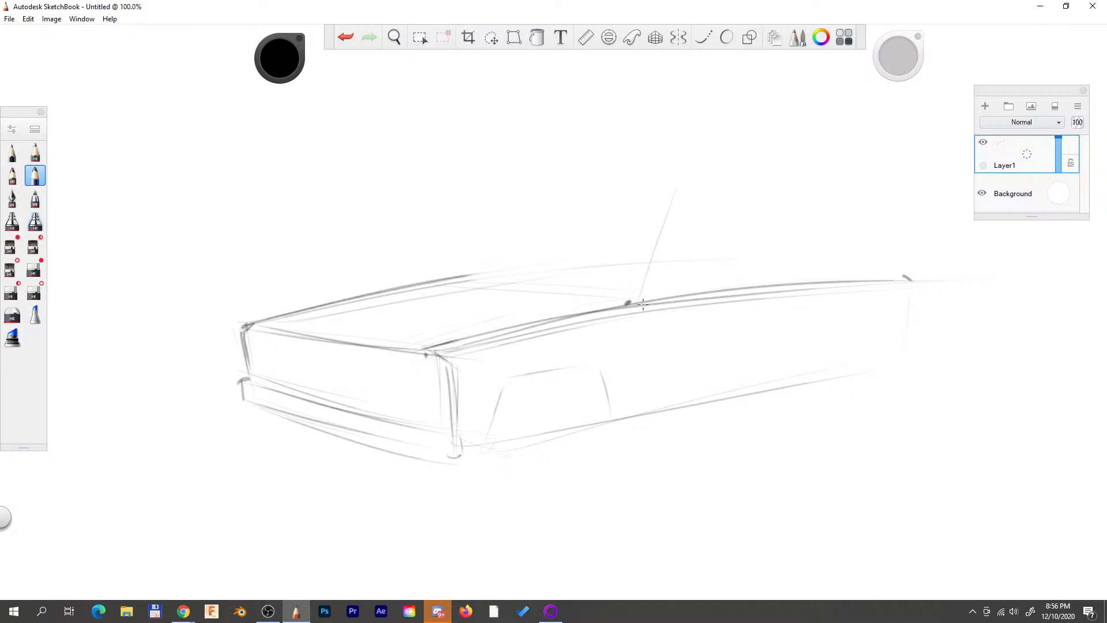
drag(640, 302, 675, 187)
mouse_move(455, 266)
mouse_down()
mouse_move(500, 193)
mouse_move(813, 195)
mouse_move(833, 253)
mouse_up()
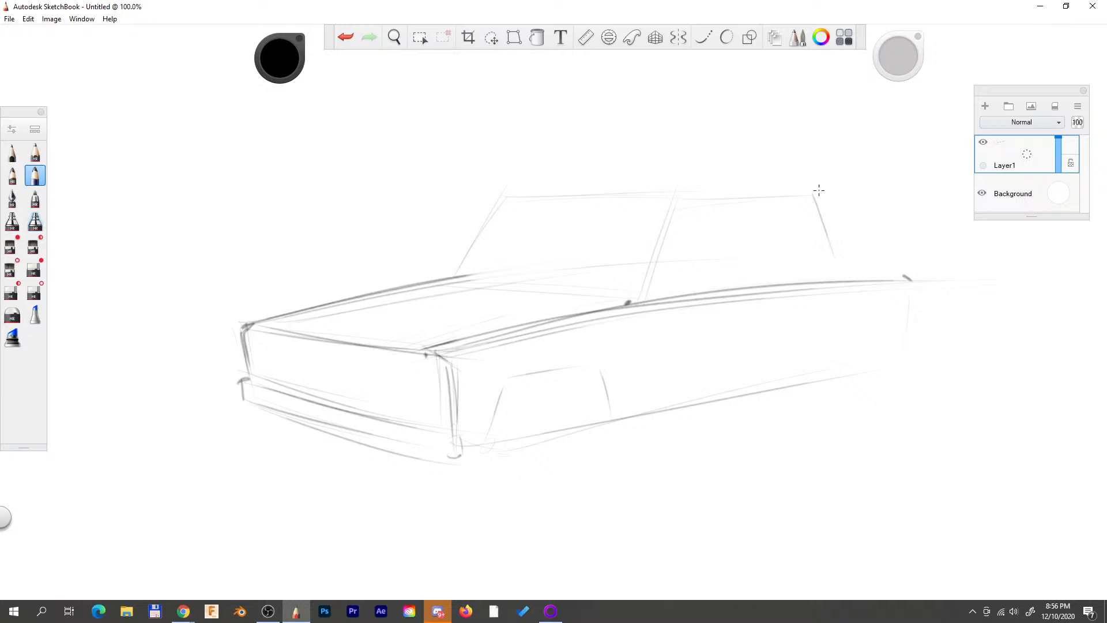
drag(910, 283, 928, 358)
mouse_move(712, 269)
mouse_down()
mouse_move(952, 280)
mouse_move(910, 309)
mouse_up()
mouse_move(701, 192)
mouse_down()
mouse_move(479, 201)
mouse_move(694, 195)
mouse_up()
mouse_move(680, 203)
mouse_down()
mouse_move(502, 199)
mouse_move(810, 196)
mouse_up()
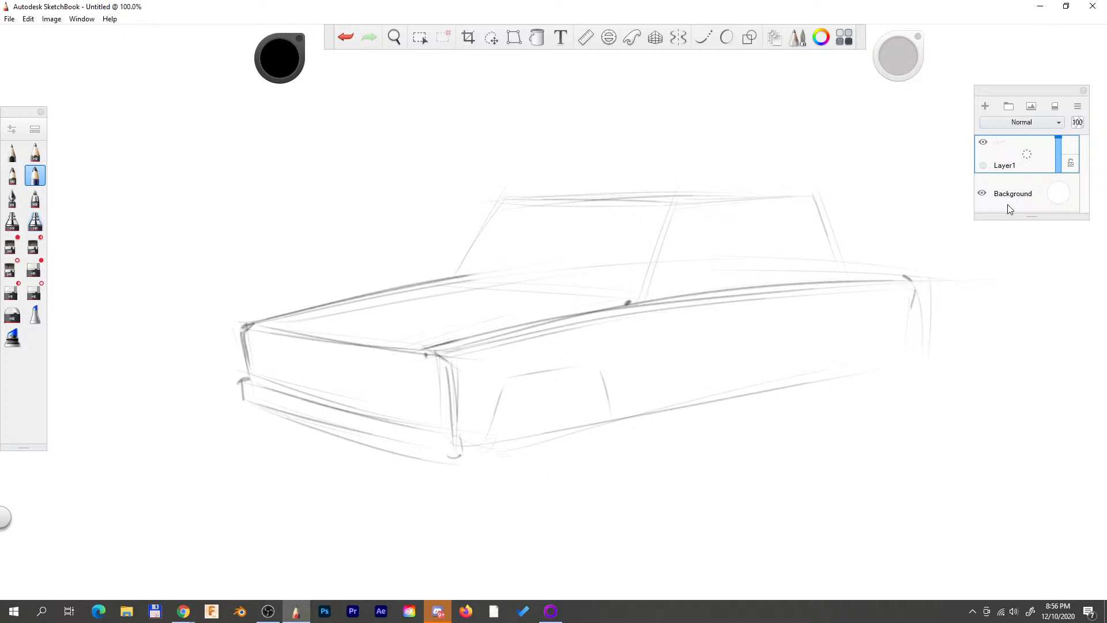
Add a light roof arc, then strengthen the windshield base, the far windshield pillar and the rear pillar.
mouse_move(626, 187)
mouse_down()
mouse_move(488, 195)
mouse_move(700, 183)
mouse_up()
drag(244, 324, 447, 276)
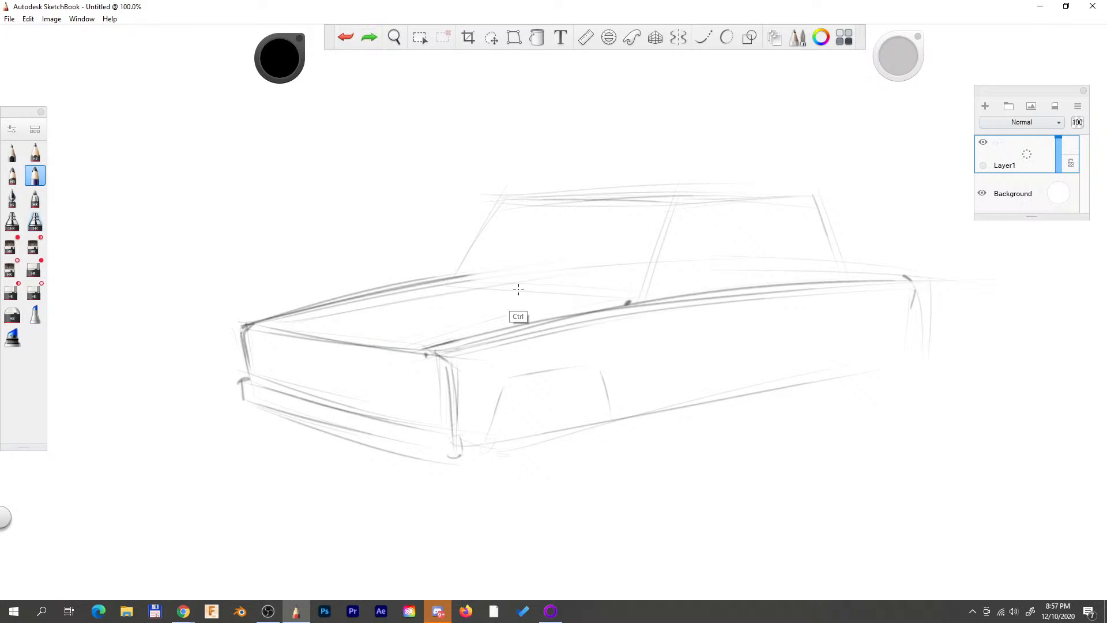
mouse_move(597, 295)
mouse_down()
mouse_move(449, 283)
mouse_move(626, 300)
mouse_move(641, 291)
mouse_up()
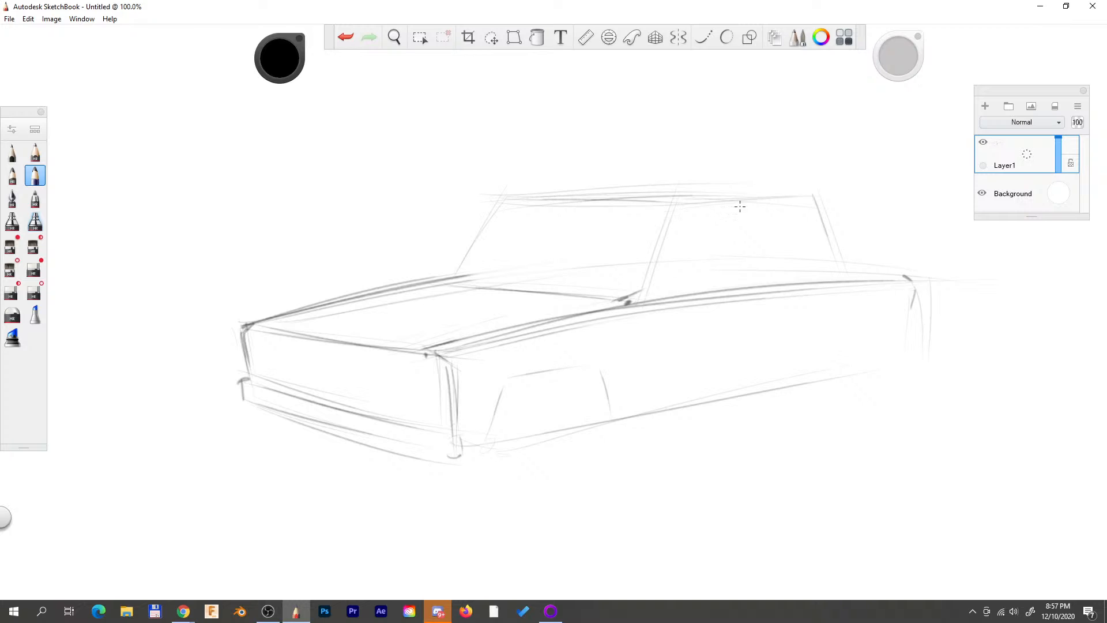
drag(452, 278, 514, 201)
mouse_move(849, 275)
mouse_down()
mouse_move(814, 198)
mouse_move(830, 252)
mouse_up()
Redraw the roofline as a shallow arc and darken the side window's top edge and near windshield pillar.
drag(515, 195, 790, 178)
key(ctrl+z)
drag(507, 197, 775, 190)
drag(663, 204, 831, 198)
mouse_move(676, 211)
mouse_down()
mouse_move(644, 322)
mouse_move(638, 291)
mouse_up()
Round out the front wheel arch and draw the lower sill line from it toward the rear.
key(space)
drag(753, 462, 761, 425)
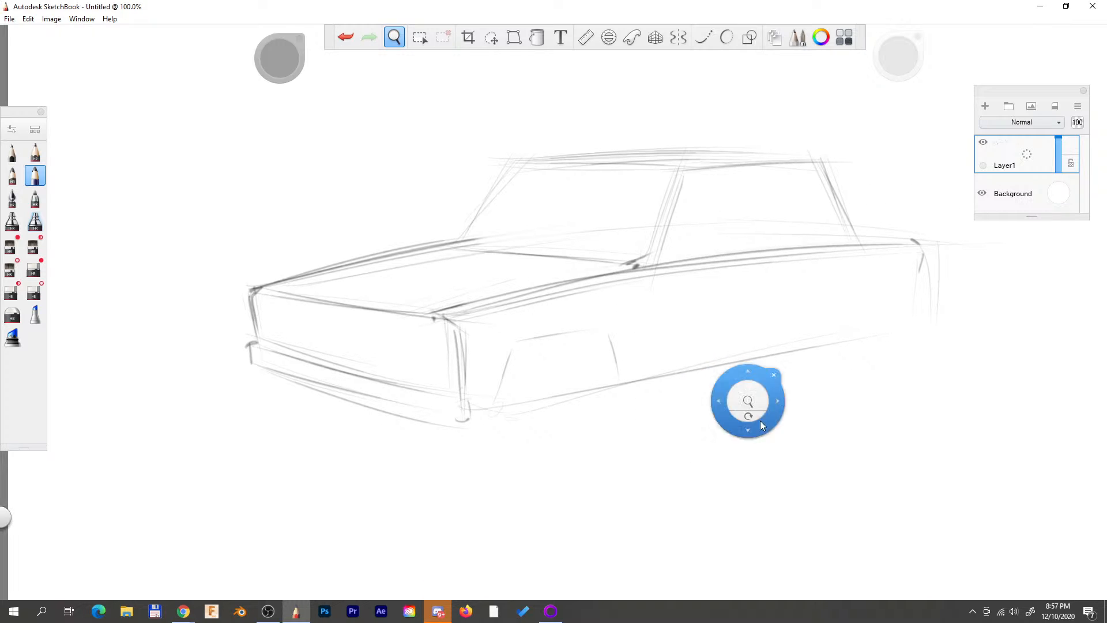
mouse_move(502, 401)
mouse_down()
mouse_move(523, 339)
mouse_move(597, 342)
mouse_move(599, 384)
mouse_move(616, 395)
mouse_move(816, 362)
mouse_up()
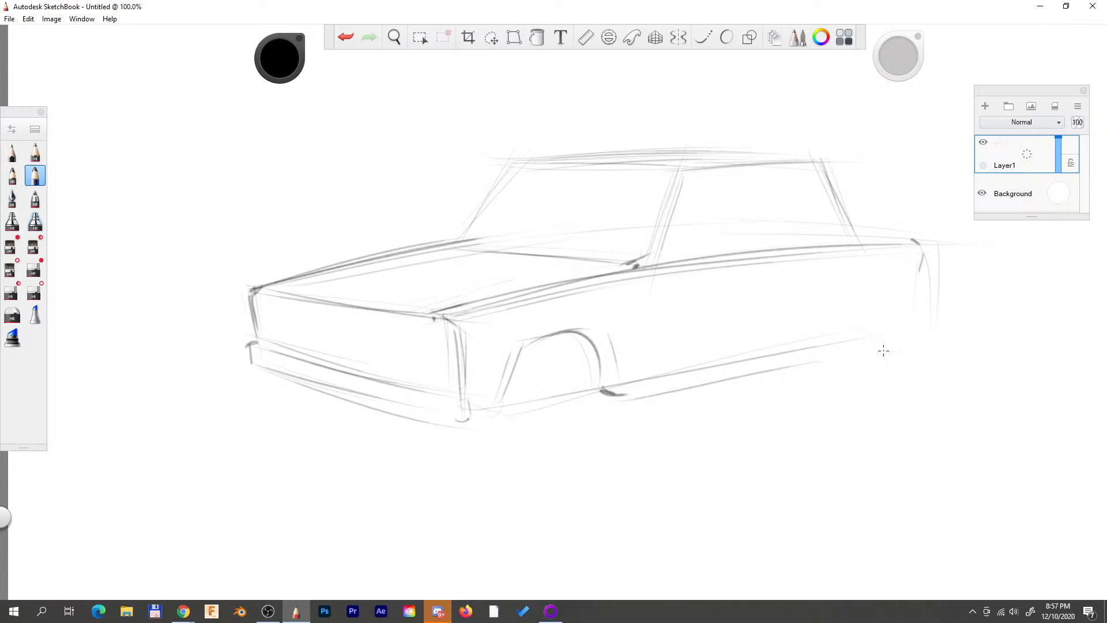
drag(667, 393, 778, 368)
Sketch the rounded rear wheel arch and reinforce the vertical line at the body's rear corner.
mouse_move(836, 332)
mouse_down()
mouse_move(901, 336)
mouse_move(849, 351)
mouse_up()
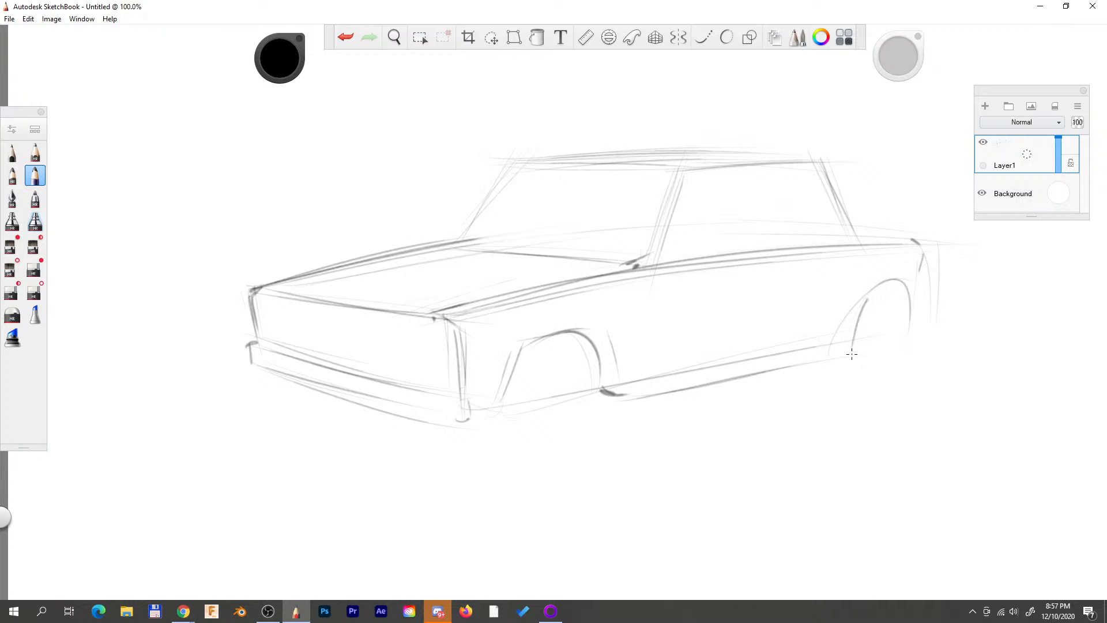
drag(867, 306, 921, 303)
drag(927, 248, 932, 302)
Define the side windows by darkening their base line, adding a middle pillar and reinforcing the rear pillar.
drag(657, 263, 848, 237)
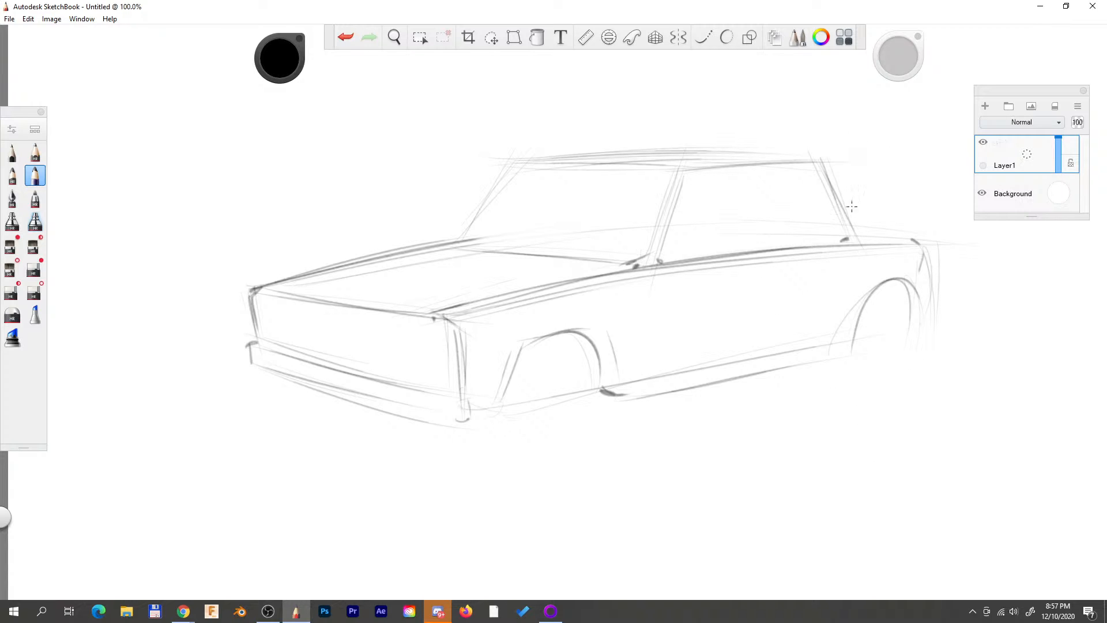
drag(757, 168, 763, 238)
drag(826, 163, 864, 256)
Darken the roof's curved outline and the windshield frame along the far pillar and top edge.
mouse_move(511, 163)
mouse_down()
mouse_move(565, 152)
mouse_move(820, 153)
mouse_up()
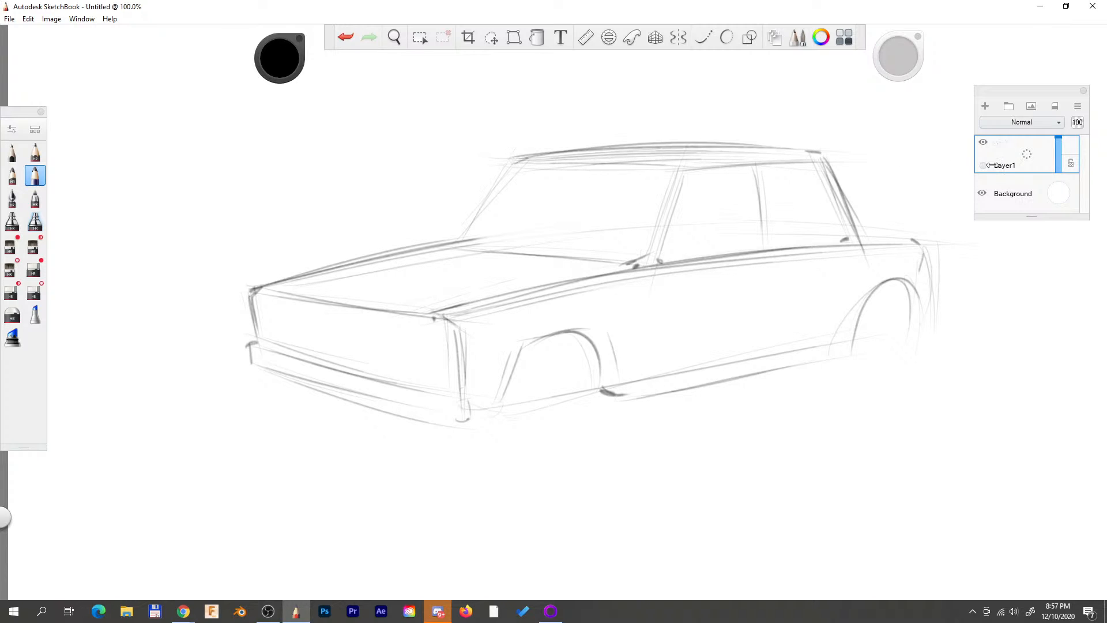
drag(543, 154, 819, 156)
drag(462, 242, 519, 172)
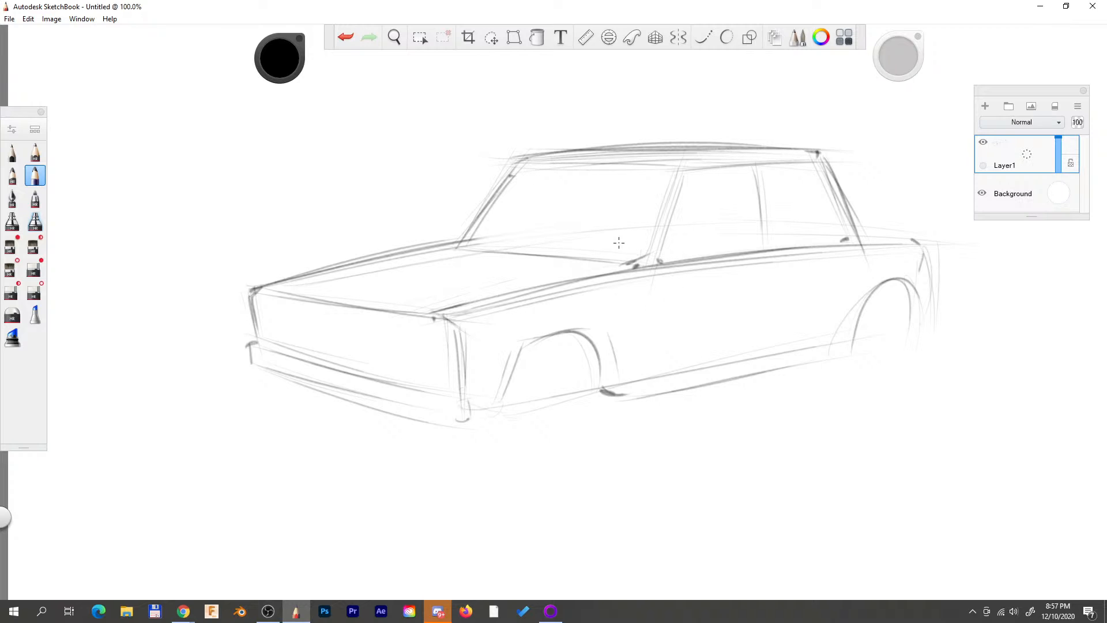
mouse_move(526, 176)
mouse_down()
mouse_move(619, 169)
mouse_move(653, 197)
mouse_up()
Clean up the rear pillar by erasing stray lines, and redraw its inner window edge and outer slope onto the trunk deck.
drag(836, 188, 845, 221)
drag(807, 162, 841, 230)
drag(823, 156, 866, 249)
key(e)
key(b)
mouse_move(817, 171)
mouse_down()
mouse_move(858, 239)
mouse_move(848, 232)
mouse_up()
key(e)
mouse_move(820, 168)
mouse_down()
mouse_move(872, 260)
mouse_move(814, 166)
mouse_move(861, 257)
mouse_move(823, 155)
mouse_move(862, 229)
mouse_up()
key(b)
mouse_move(822, 149)
mouse_down()
mouse_move(871, 239)
mouse_move(962, 241)
mouse_up()
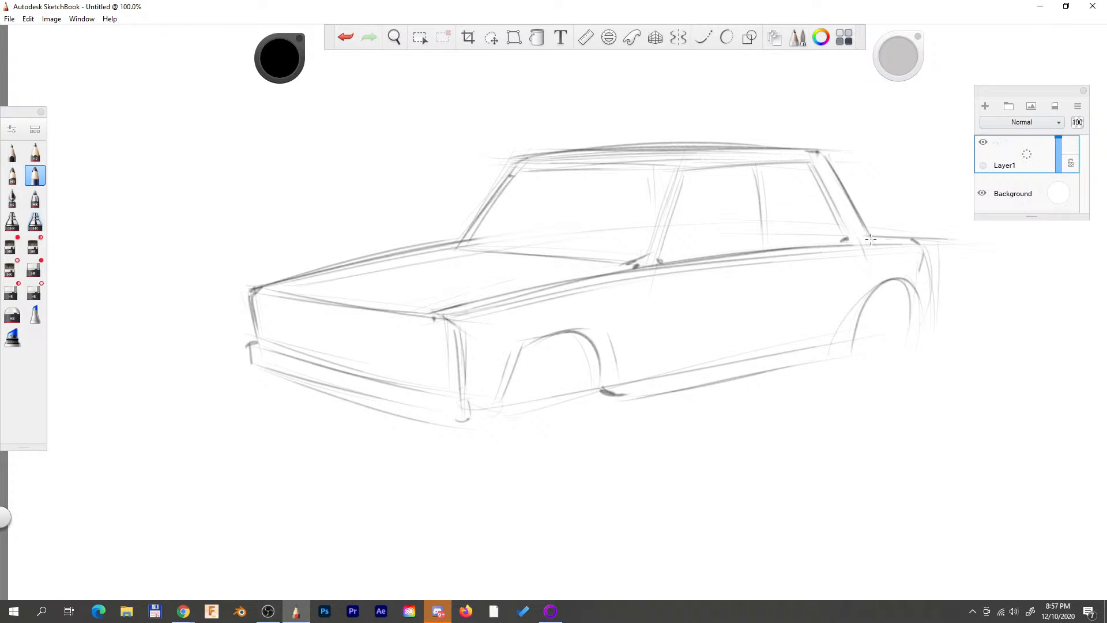
Draw the body's rear end edge behind the wheel arch, darken the lower sill line, and erase the old line above it.
mouse_move(892, 240)
mouse_down()
mouse_move(959, 245)
mouse_move(945, 301)
mouse_up()
mouse_move(937, 241)
mouse_down()
mouse_move(943, 347)
mouse_move(911, 355)
mouse_up()
mouse_move(716, 381)
mouse_down()
mouse_move(610, 405)
mouse_move(822, 355)
mouse_up()
key(e)
drag(625, 383, 816, 346)
key(s)
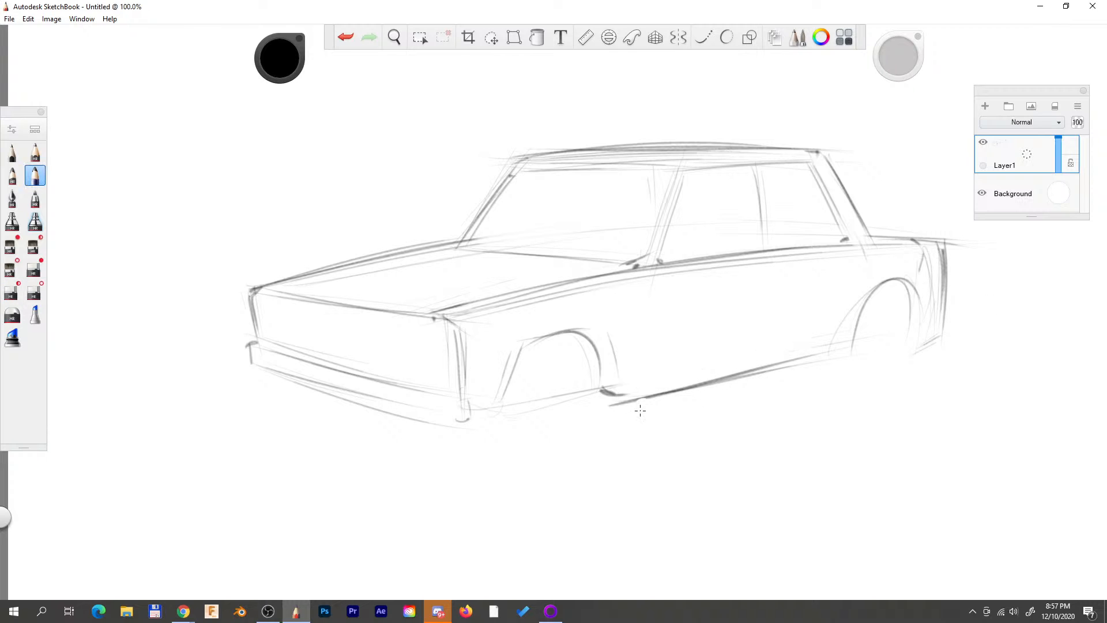
Redraw the body's sill slightly lower between the wheel arches, erase the old sill line, and darken the new one to its end points.
drag(616, 410, 848, 362)
drag(611, 418, 793, 375)
key(e)
drag(642, 392, 835, 351)
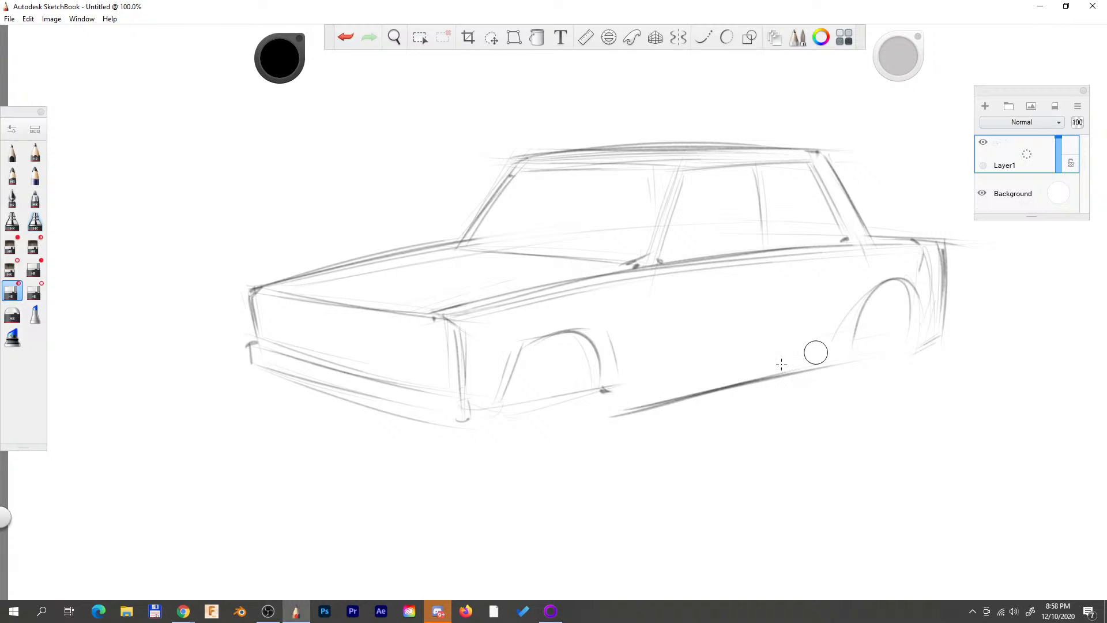
key(s)
drag(611, 417, 845, 360)
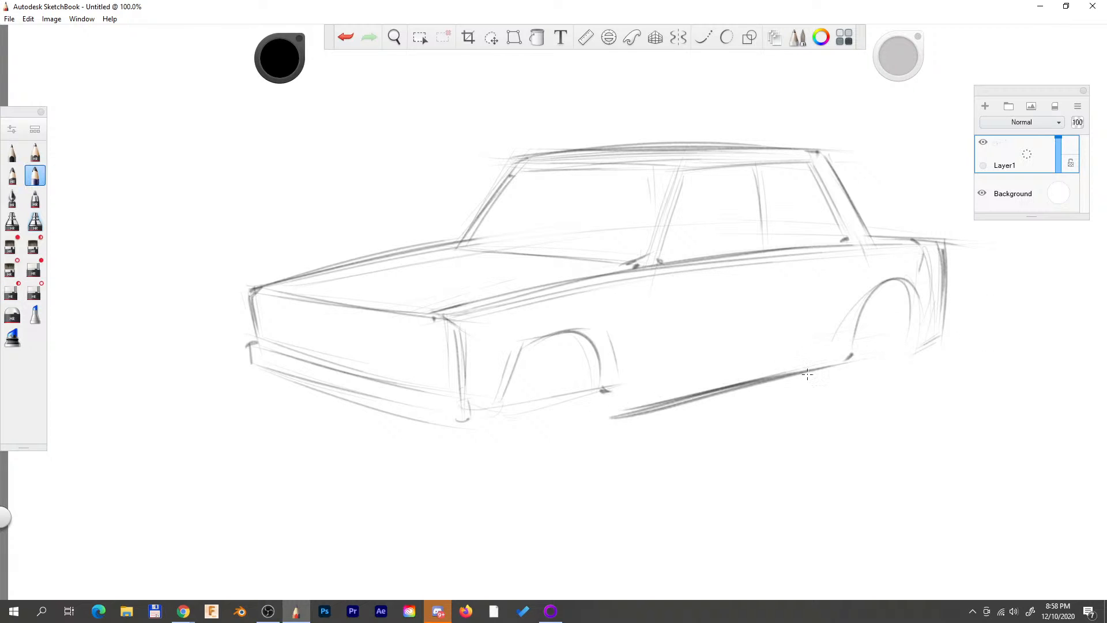
click(609, 418)
Extend both wheel arch edges down to the new sill and lightly sketch the front wheel's ellipse under the front arch.
mouse_move(598, 345)
mouse_down()
mouse_move(605, 412)
mouse_move(603, 391)
mouse_up()
drag(885, 285, 849, 358)
key(space)
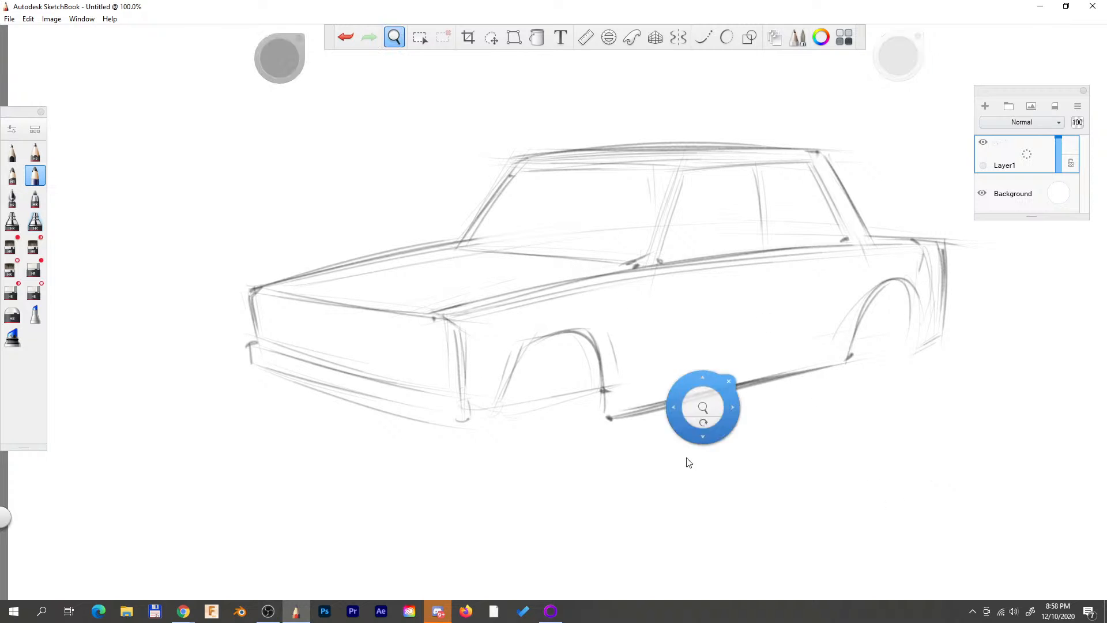
drag(687, 462, 689, 450)
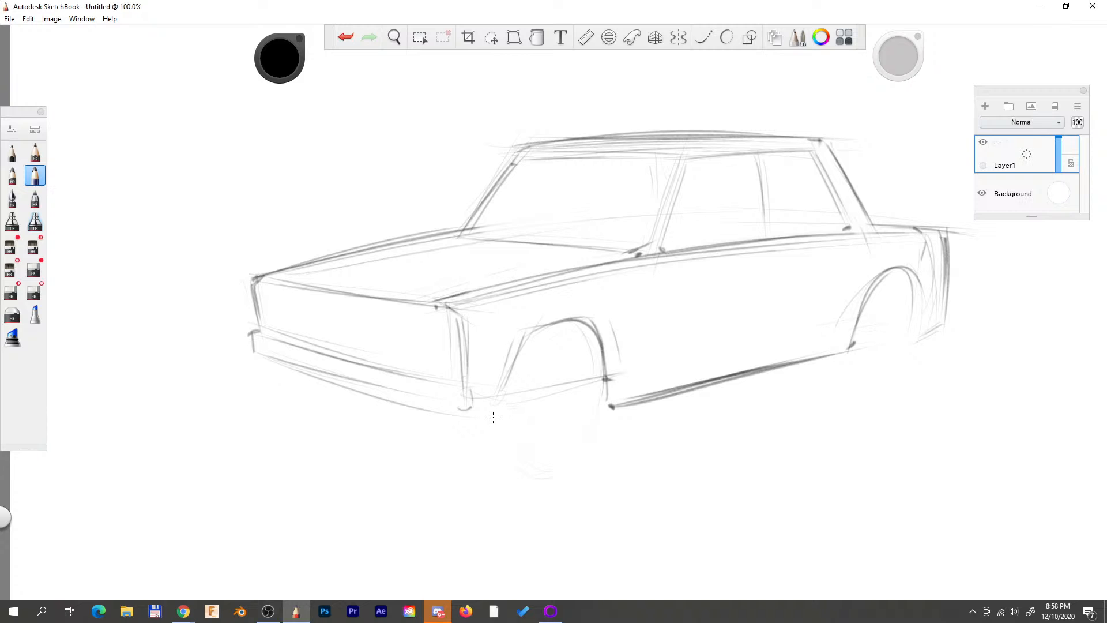
drag(493, 418, 524, 447)
Darken the lower edge of the car's front face just above the bumper.
key(space)
drag(622, 215, 580, 369)
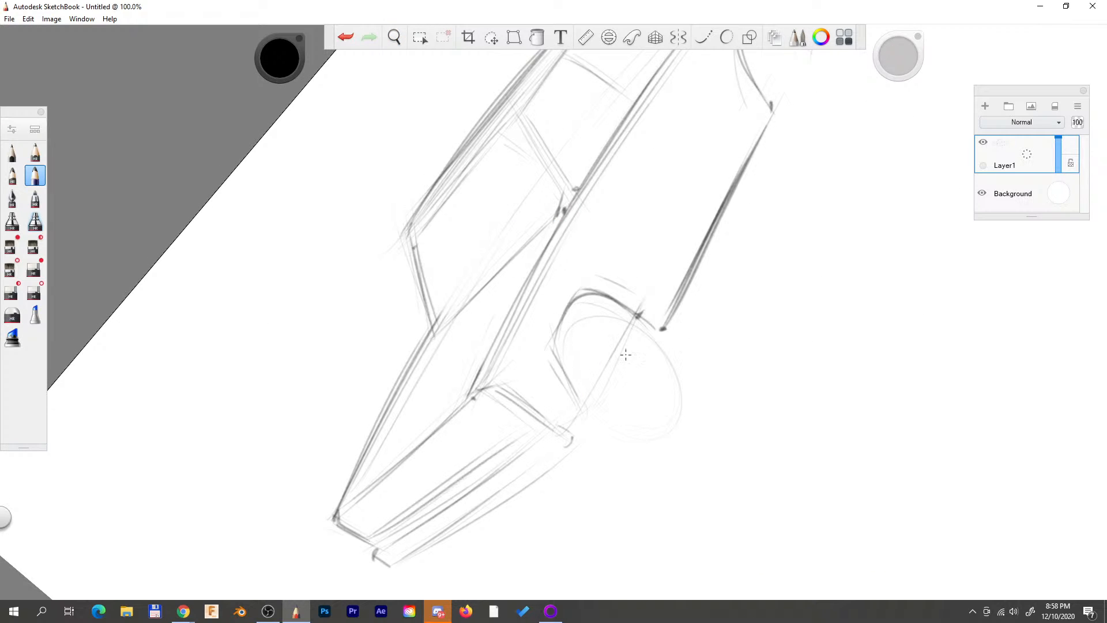
drag(371, 540, 542, 432)
key(ctrl+z)
mouse_move(441, 493)
mouse_down()
mouse_move(377, 540)
mouse_move(533, 426)
mouse_up()
drag(369, 541, 531, 426)
click(525, 423)
Draw upright dividers on the front face to separate the grille from the headlight areas.
key(space)
mouse_move(763, 270)
mouse_down()
mouse_move(803, 212)
mouse_move(793, 475)
mouse_move(749, 354)
mouse_move(663, 305)
mouse_up()
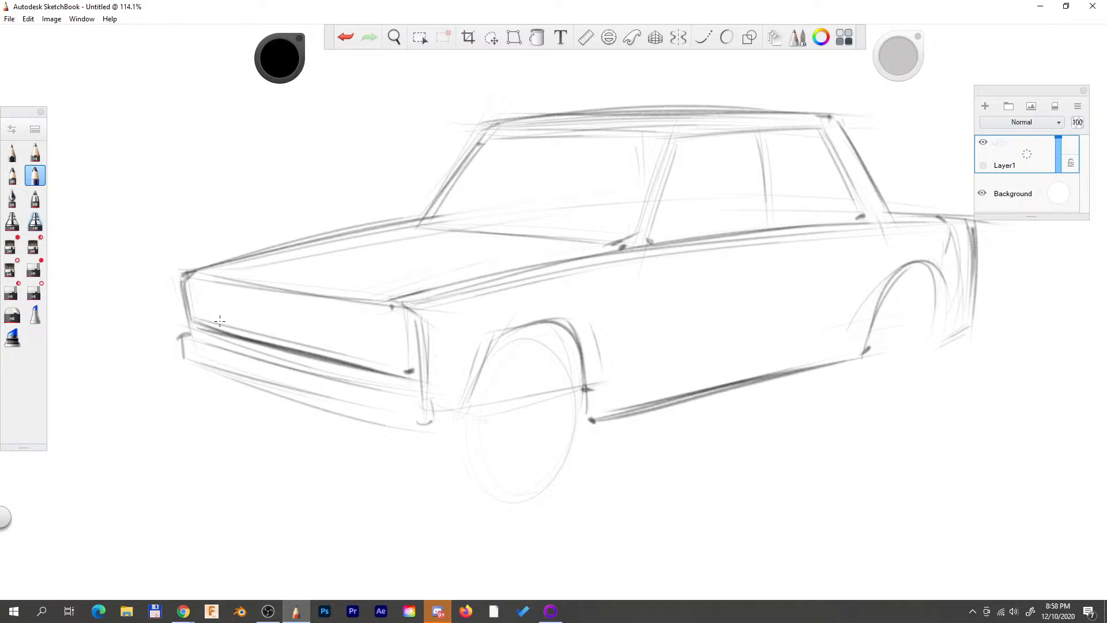
mouse_move(220, 321)
mouse_down()
mouse_move(217, 286)
mouse_move(221, 327)
mouse_up()
drag(355, 350, 348, 294)
drag(349, 352, 344, 307)
drag(346, 306, 349, 306)
Outline the grille opening by drawing its upper and lower edges between the dividers and reinforcing its corners.
drag(397, 417, 666, 435)
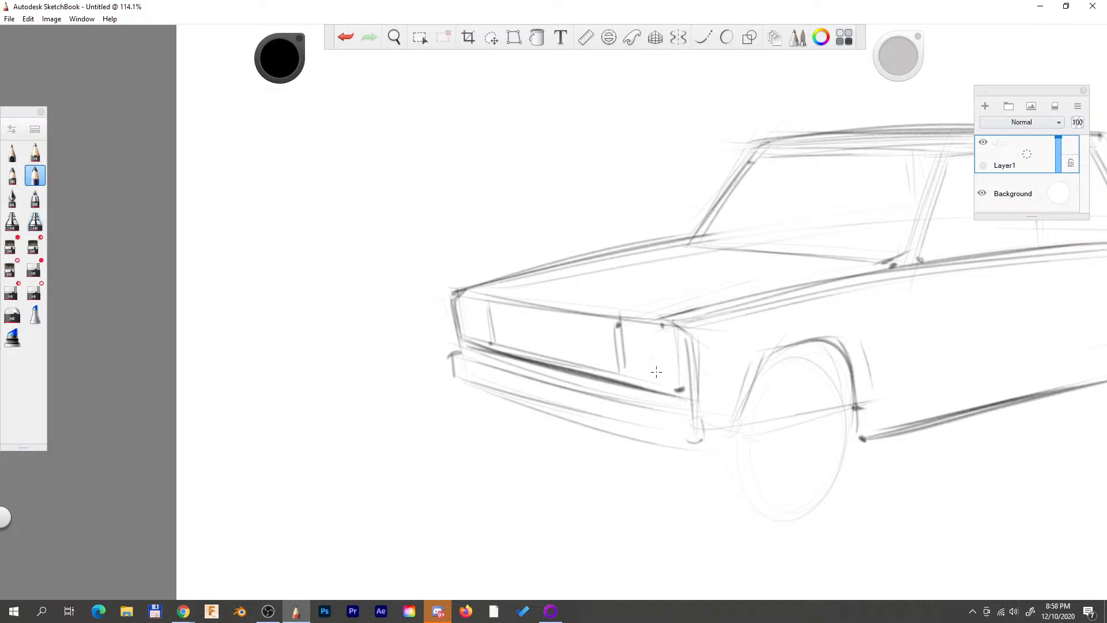
key(space)
drag(859, 385, 876, 375)
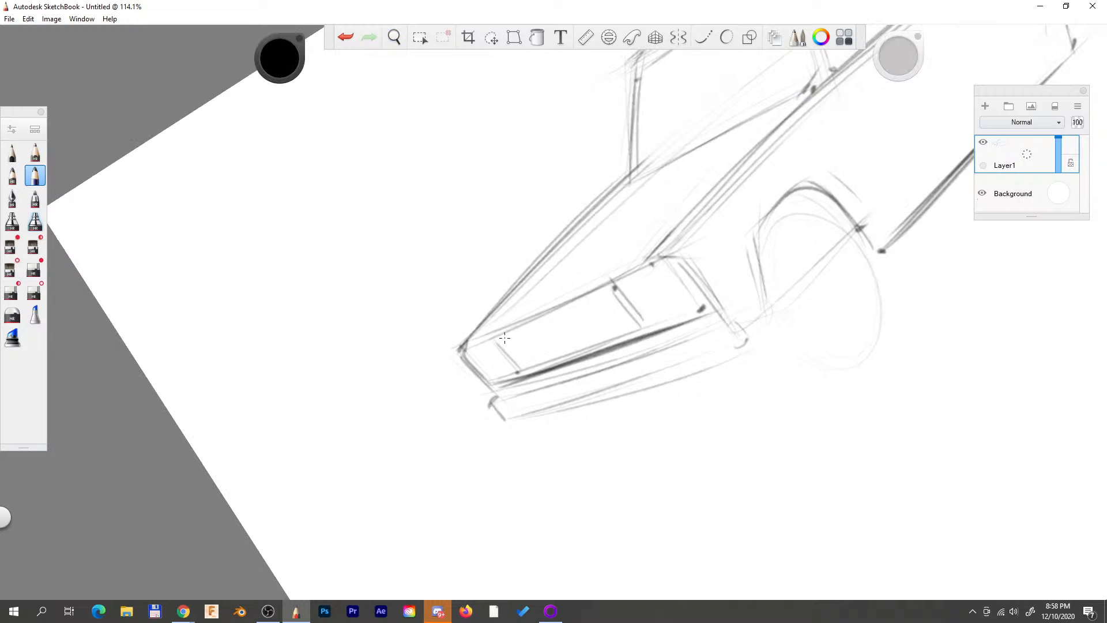
mouse_move(500, 340)
mouse_down()
mouse_move(615, 290)
mouse_move(501, 338)
mouse_move(637, 331)
mouse_move(684, 314)
mouse_move(662, 342)
mouse_move(712, 323)
mouse_up()
key(space)
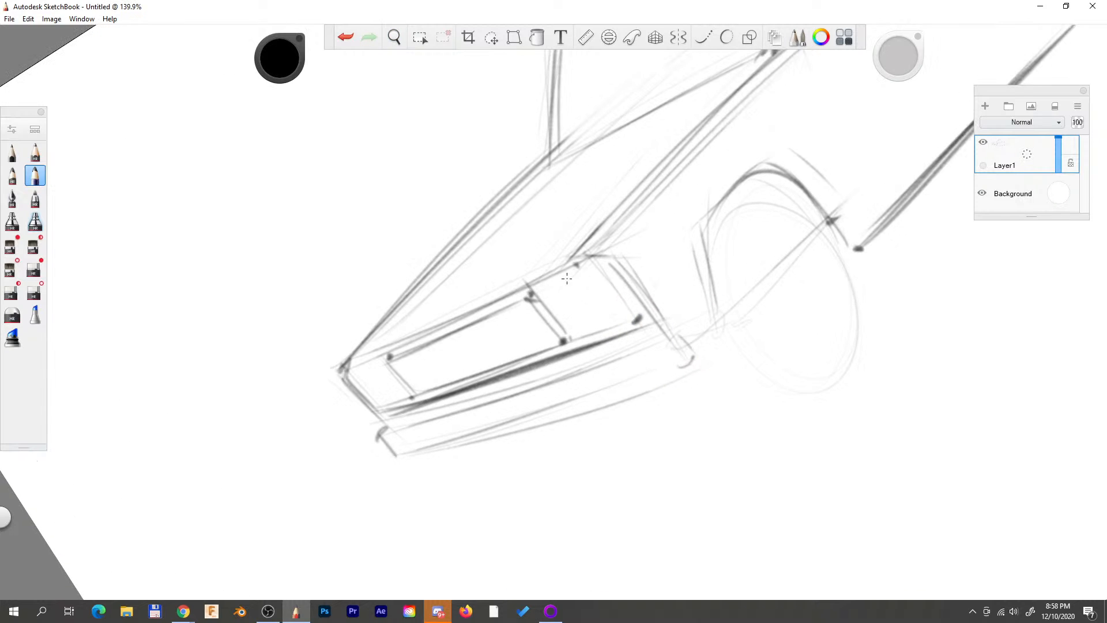
Outline both rectangular headlights with upper, lower and outer edges, one on each side of the grille.
mouse_move(531, 298)
mouse_down()
mouse_move(621, 259)
mouse_move(626, 315)
mouse_up()
drag(587, 272, 635, 318)
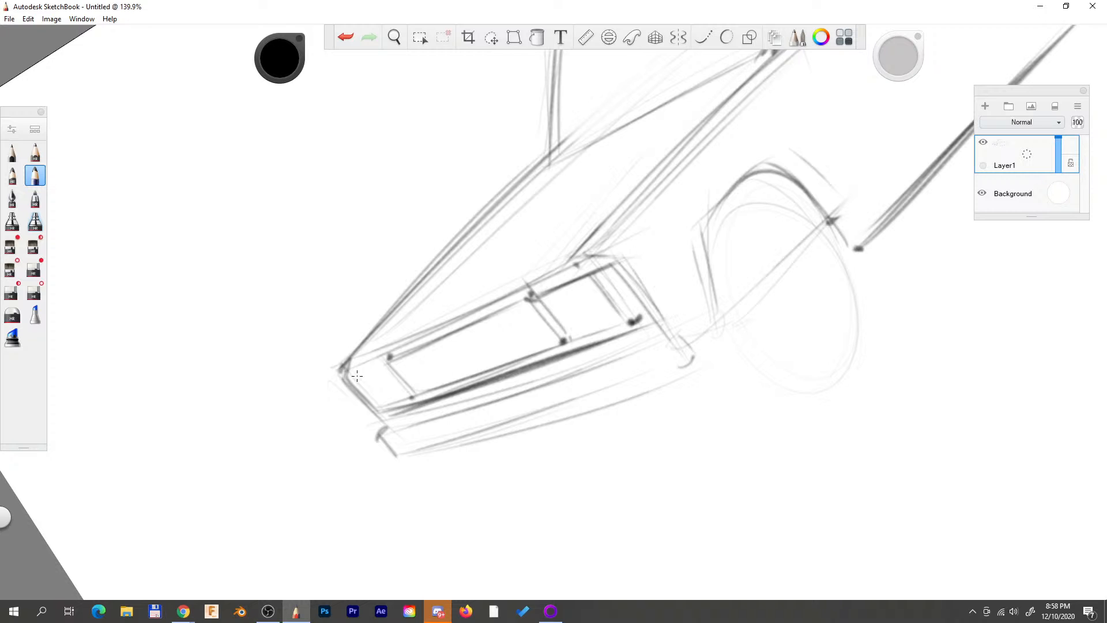
drag(356, 376, 380, 402)
drag(380, 405, 382, 405)
key(space)
drag(909, 336, 911, 305)
mouse_move(373, 424)
mouse_down()
mouse_move(402, 403)
mouse_move(408, 446)
mouse_move(429, 429)
mouse_up()
click(402, 404)
mouse_move(588, 326)
mouse_down()
mouse_move(575, 334)
mouse_move(655, 282)
mouse_up()
Darken the headlight frames, doubling the upright edges and reinforcing the near headlight's upper edge and corners.
key(space)
drag(871, 224, 875, 218)
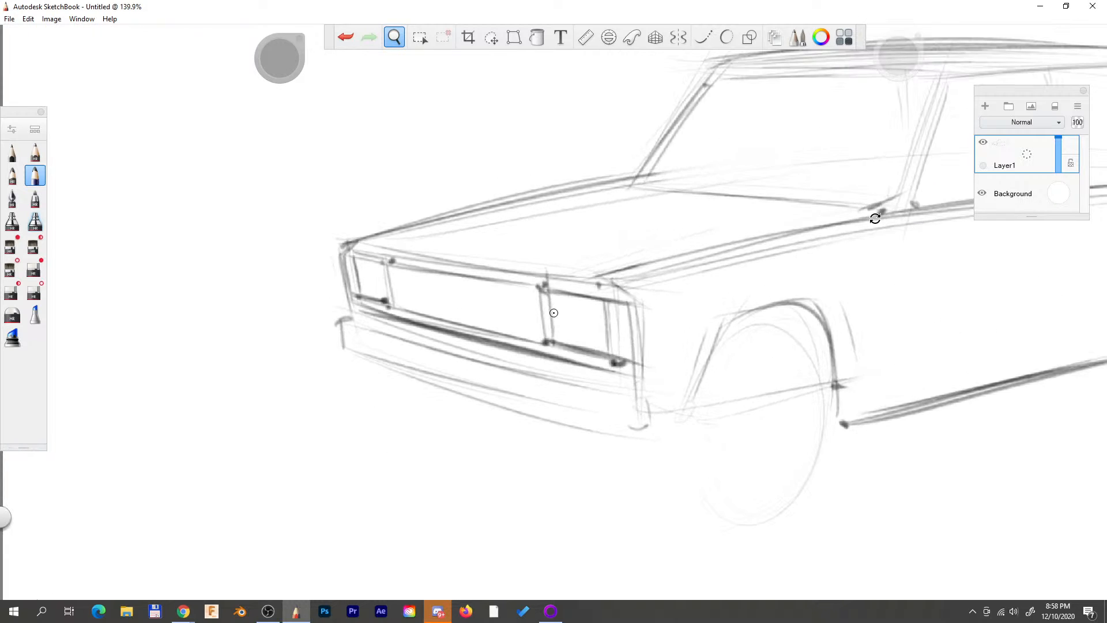
drag(786, 451, 725, 459)
mouse_move(326, 304)
mouse_down()
mouse_move(324, 272)
mouse_move(330, 316)
mouse_up()
drag(322, 276, 321, 267)
mouse_move(482, 299)
mouse_down()
mouse_move(480, 347)
mouse_move(481, 333)
mouse_up()
drag(480, 343, 486, 349)
drag(491, 299, 492, 350)
mouse_move(547, 300)
mouse_down()
mouse_move(545, 362)
mouse_move(576, 355)
mouse_move(572, 311)
mouse_up()
drag(570, 318, 573, 357)
Darken the far headlight's outline, strengthening its sides and lower edge.
key(space)
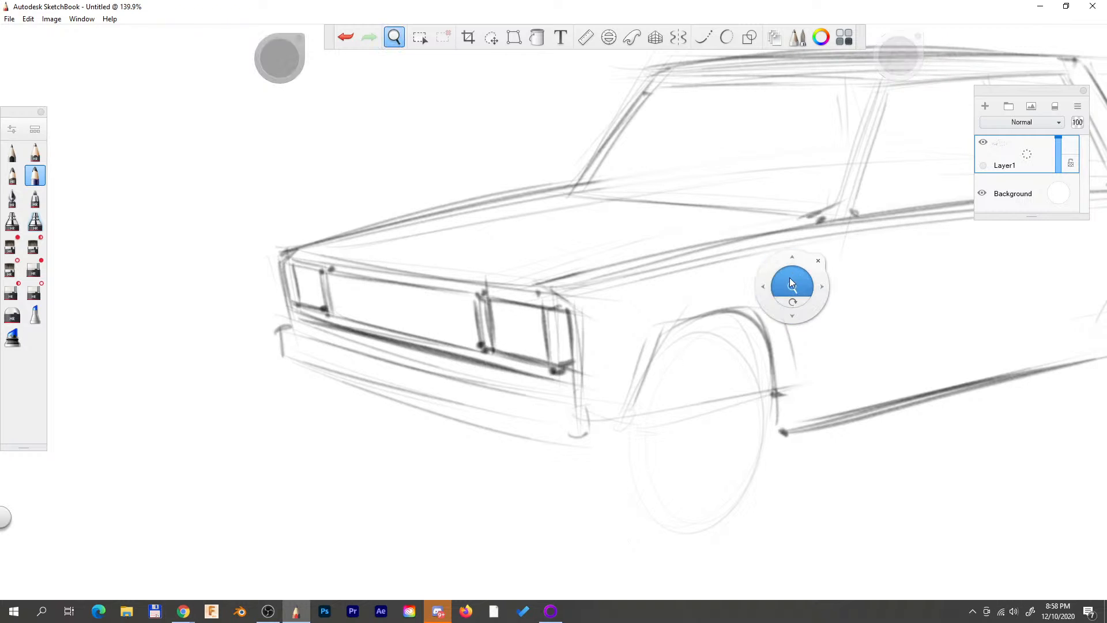
drag(789, 278, 801, 354)
drag(804, 363, 576, 375)
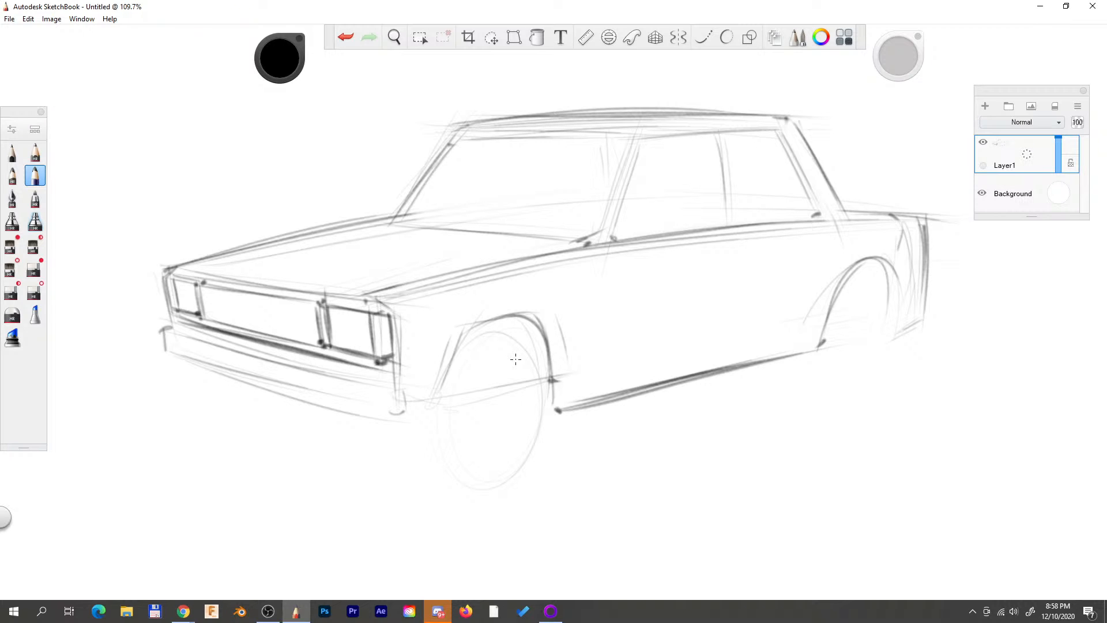
key(space)
drag(550, 362, 593, 359)
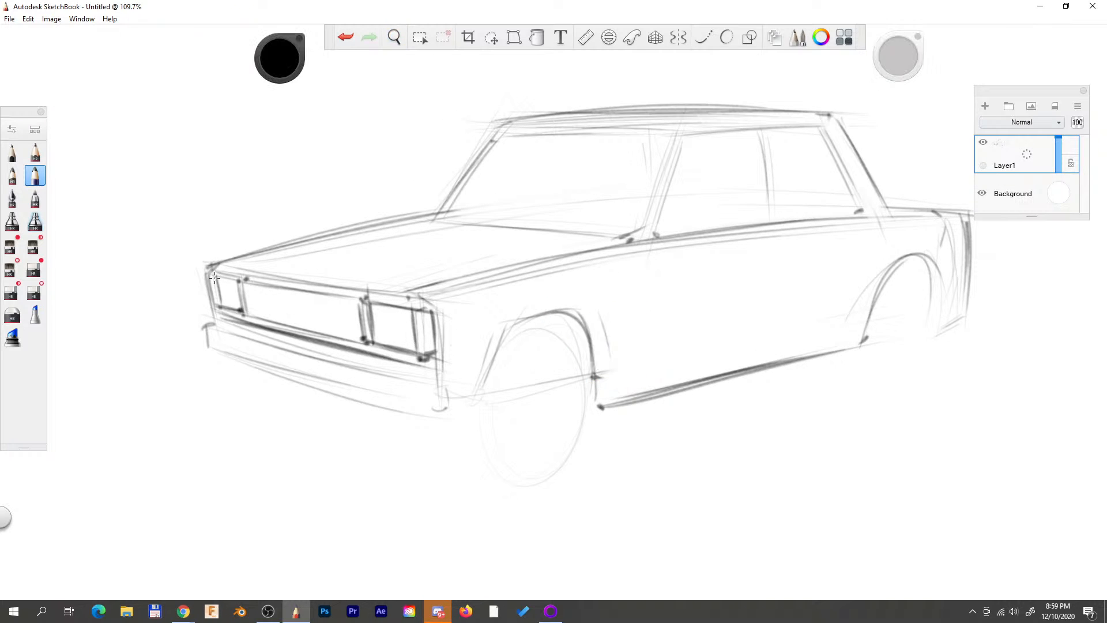
mouse_move(213, 274)
mouse_down()
mouse_move(220, 312)
mouse_move(242, 314)
mouse_up()
Hide the car sketch's layer and add a new empty layer above it.
key(space)
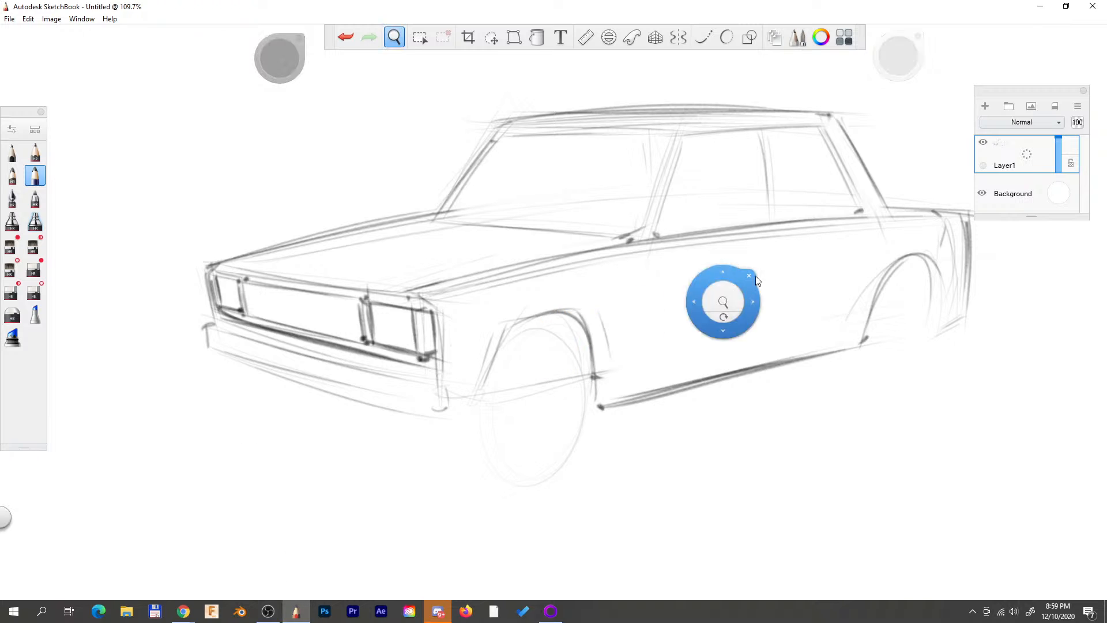
drag(722, 298, 594, 399)
click(983, 142)
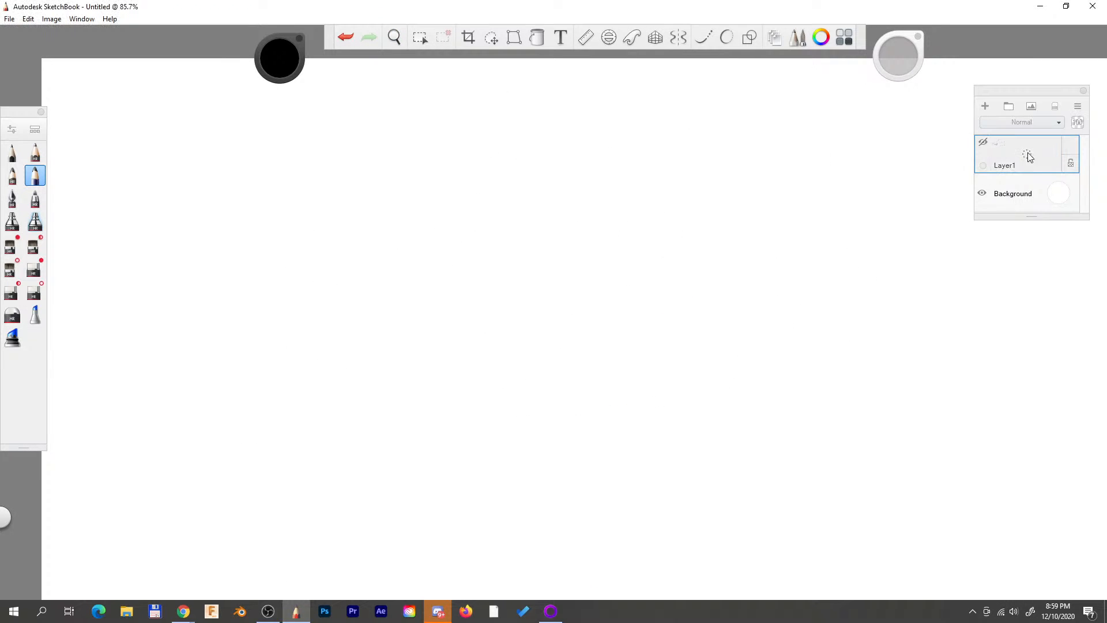
drag(1027, 154, 1031, 106)
key(space)
drag(688, 441, 659, 358)
drag(633, 270, 588, 331)
drag(588, 331, 456, 305)
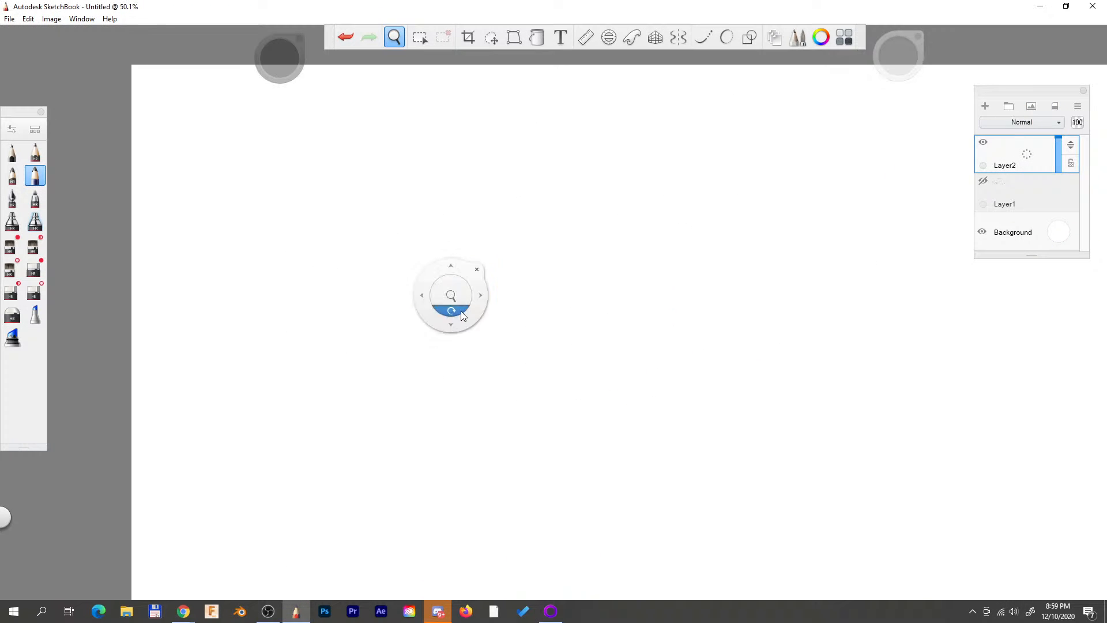
drag(528, 285, 555, 281)
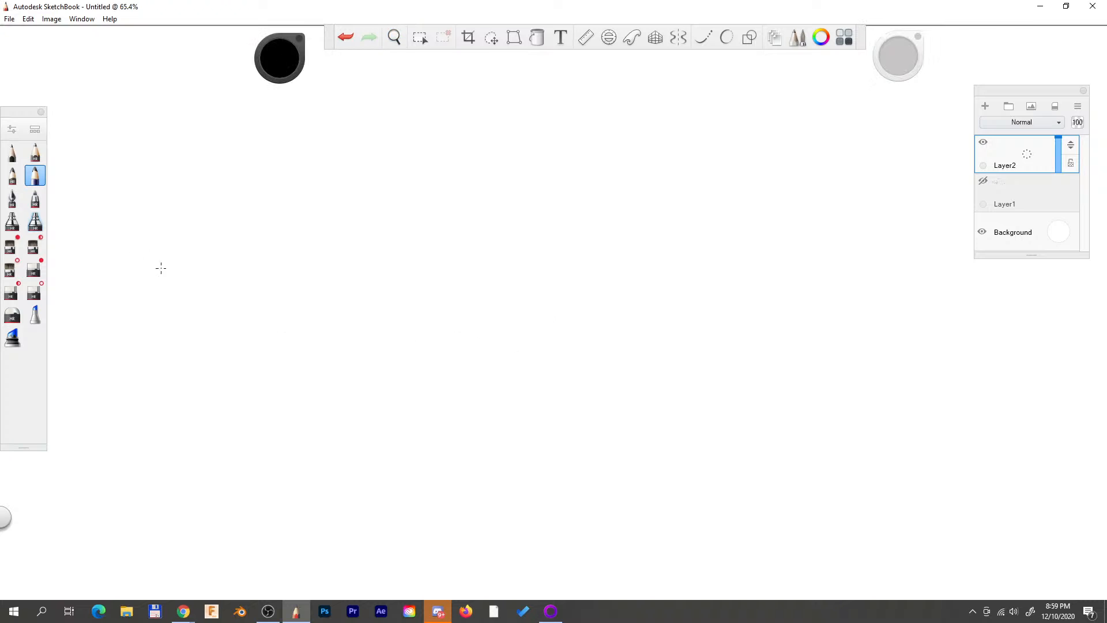
Switch to the lighter pencil and sketch several faint, nearly horizontal ground lines across the lower part of the canvas.
click(35, 152)
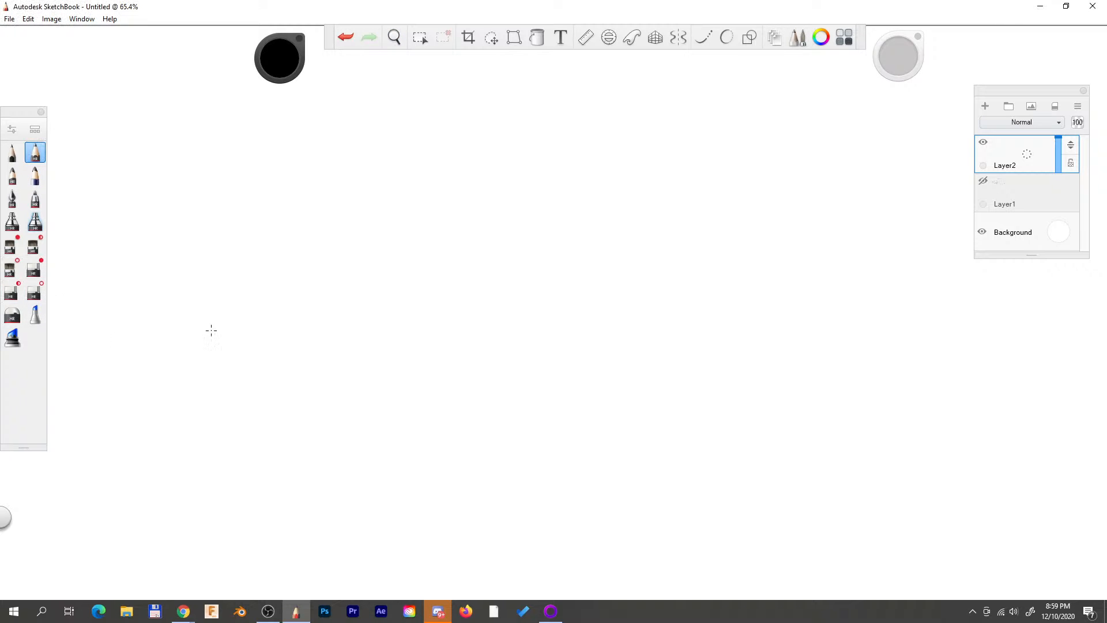
key(space)
mouse_move(549, 430)
mouse_down()
mouse_move(539, 403)
mouse_move(545, 443)
mouse_up()
key(space)
drag(289, 528, 645, 485)
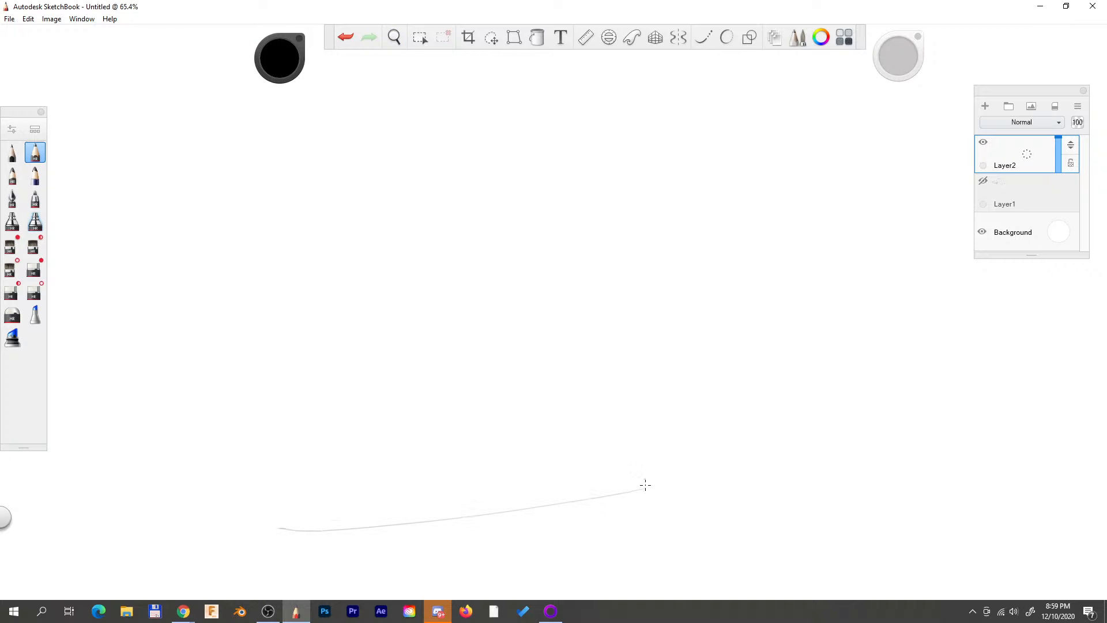
drag(353, 484, 957, 413)
key(ctrl+z)
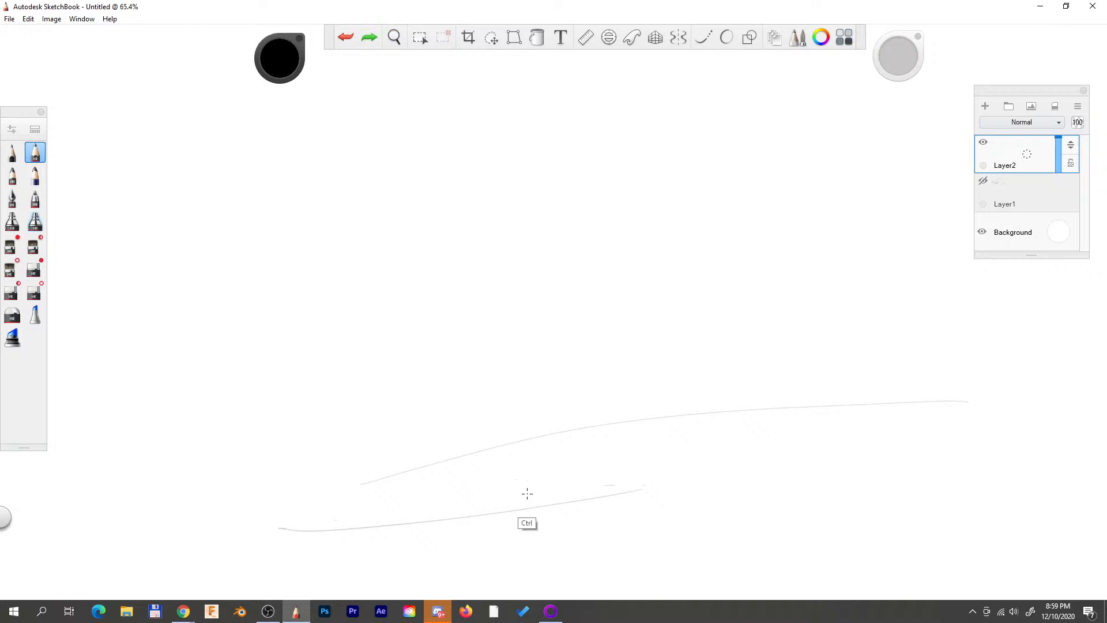
drag(371, 487, 562, 476)
drag(701, 470, 975, 454)
drag(210, 446, 403, 458)
drag(510, 461, 525, 468)
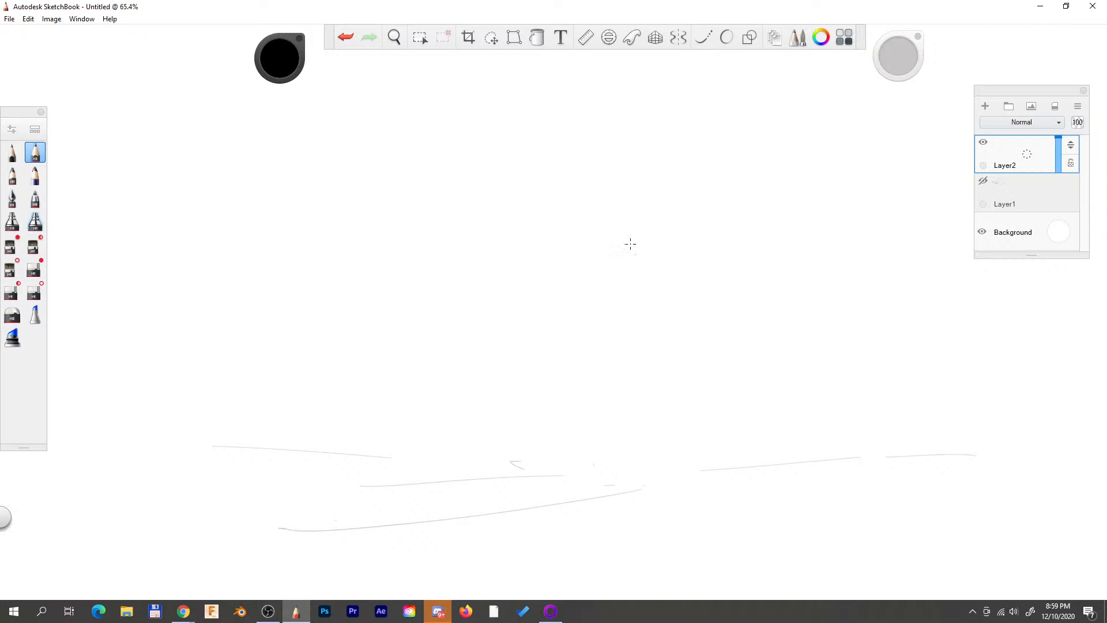
Sketch a flat top ellipse with a smaller one beneath it, and draw a double-lined curved leg from them down to the left.
mouse_move(514, 218)
mouse_down()
mouse_move(479, 222)
mouse_move(469, 209)
mouse_move(552, 203)
mouse_up()
mouse_move(483, 156)
mouse_down()
mouse_move(465, 175)
mouse_move(522, 168)
mouse_up()
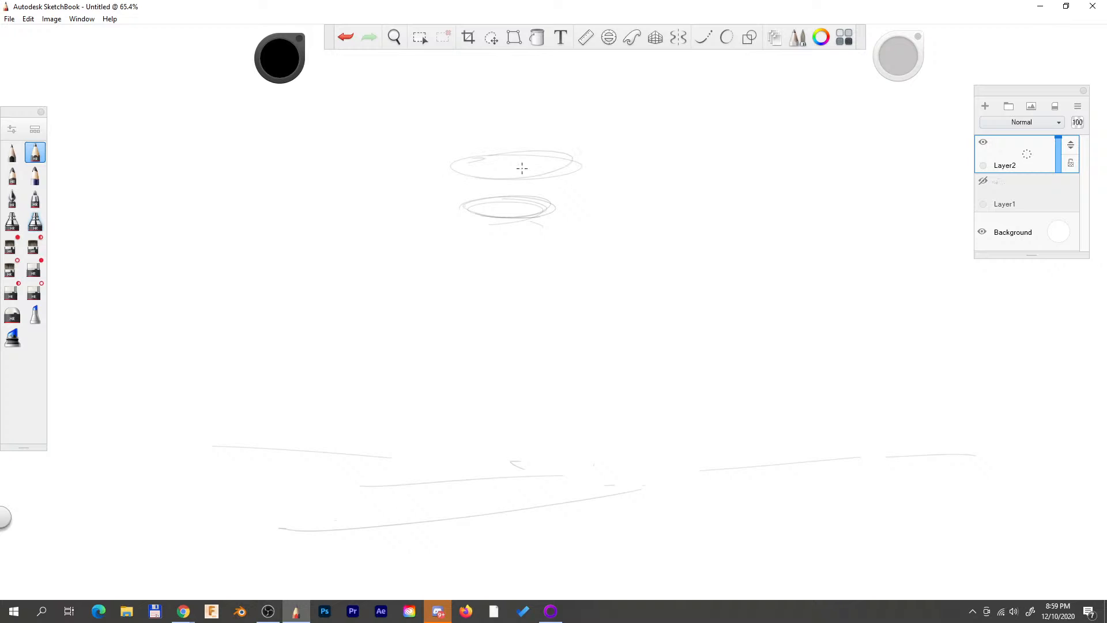
drag(463, 189, 388, 297)
drag(443, 229, 320, 437)
drag(327, 489, 315, 381)
drag(347, 502, 343, 411)
drag(494, 207, 342, 420)
key(ctrl+z)
drag(474, 192, 370, 344)
drag(349, 386, 345, 424)
Sketch the curved right front leg and the rear leg, and join the two ellipses with short upright sides.
drag(533, 176, 540, 468)
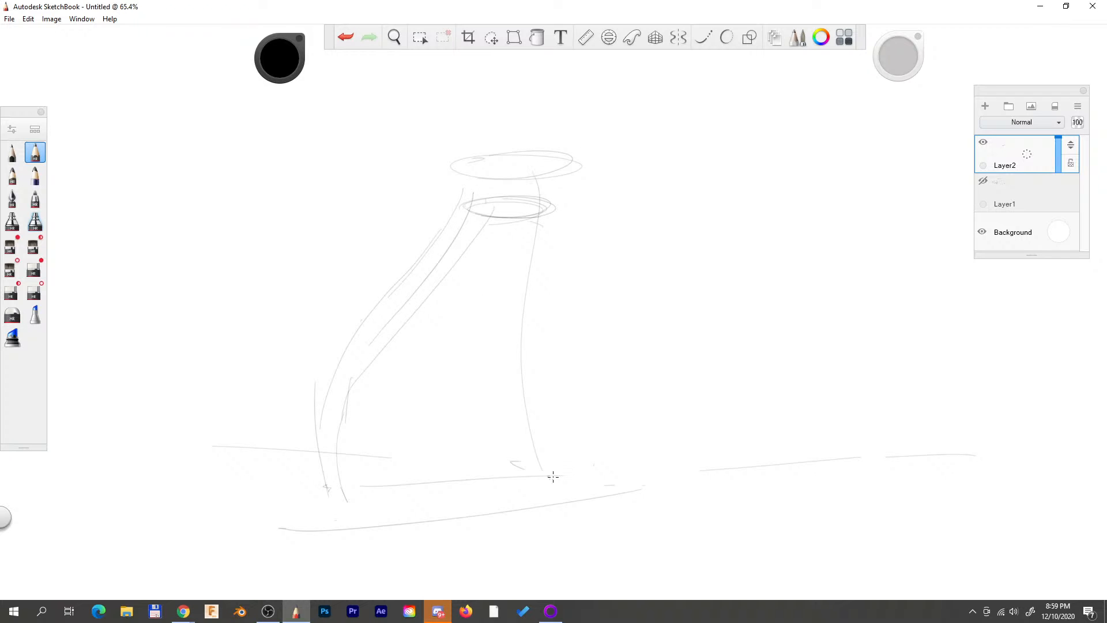
key(ctrl+z)
drag(527, 173, 568, 263)
mouse_move(533, 176)
mouse_down()
mouse_move(595, 484)
mouse_move(615, 393)
mouse_move(552, 179)
mouse_move(528, 328)
mouse_move(571, 380)
mouse_up()
drag(633, 400, 659, 493)
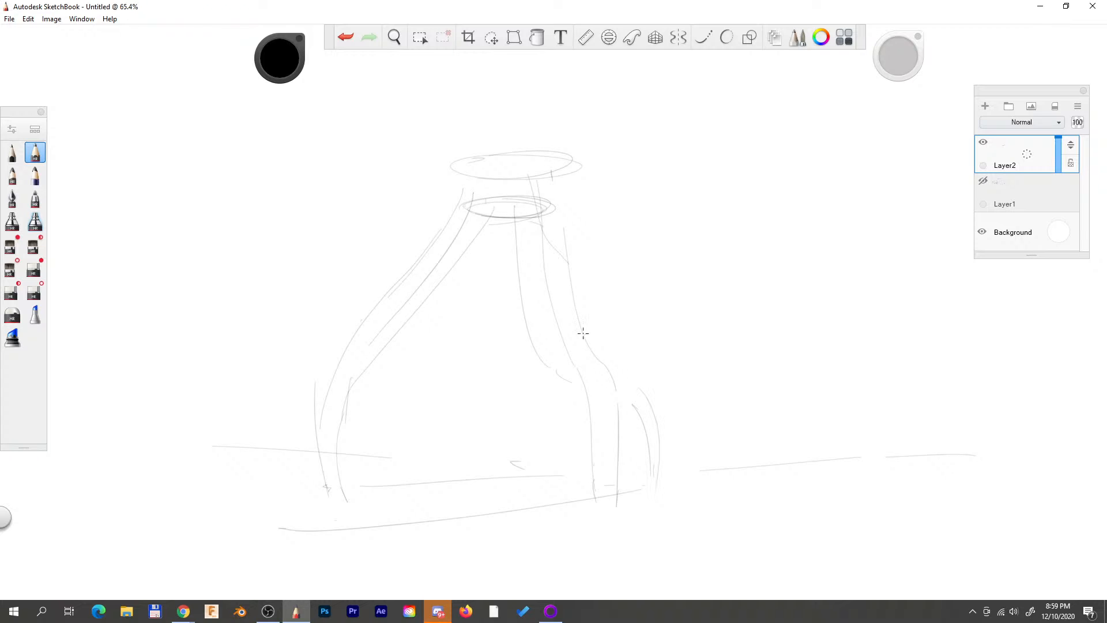
drag(575, 364, 531, 258)
drag(477, 177, 482, 204)
drag(553, 185, 551, 208)
Darken the left leg's inner and outer curves from the ground up to the ellipses.
key(space)
key(e)
key(e)
mouse_move(336, 428)
mouse_down()
mouse_move(344, 500)
mouse_move(365, 346)
mouse_move(485, 205)
mouse_up()
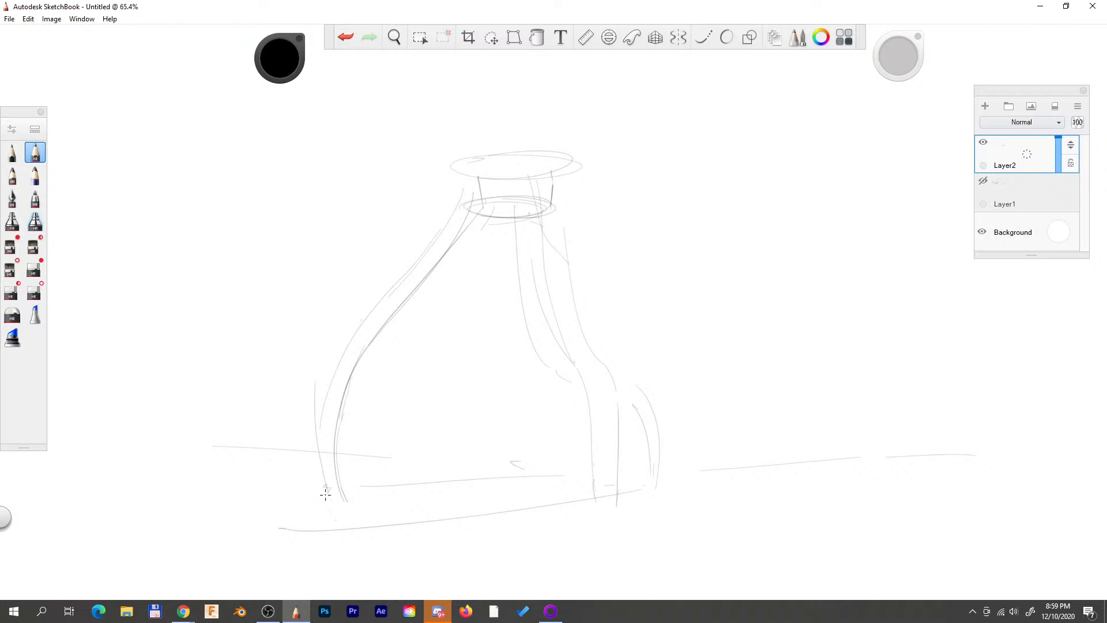
mouse_move(325, 494)
mouse_down()
mouse_move(339, 352)
mouse_move(455, 206)
mouse_up()
drag(476, 154, 461, 165)
Darken the right front leg's two curves, redrawing its outer edge up to the rim, and mark the left leg's upper end.
drag(539, 176, 559, 325)
mouse_move(596, 505)
mouse_down()
mouse_move(592, 416)
mouse_move(555, 313)
mouse_move(609, 380)
mouse_move(569, 185)
mouse_up()
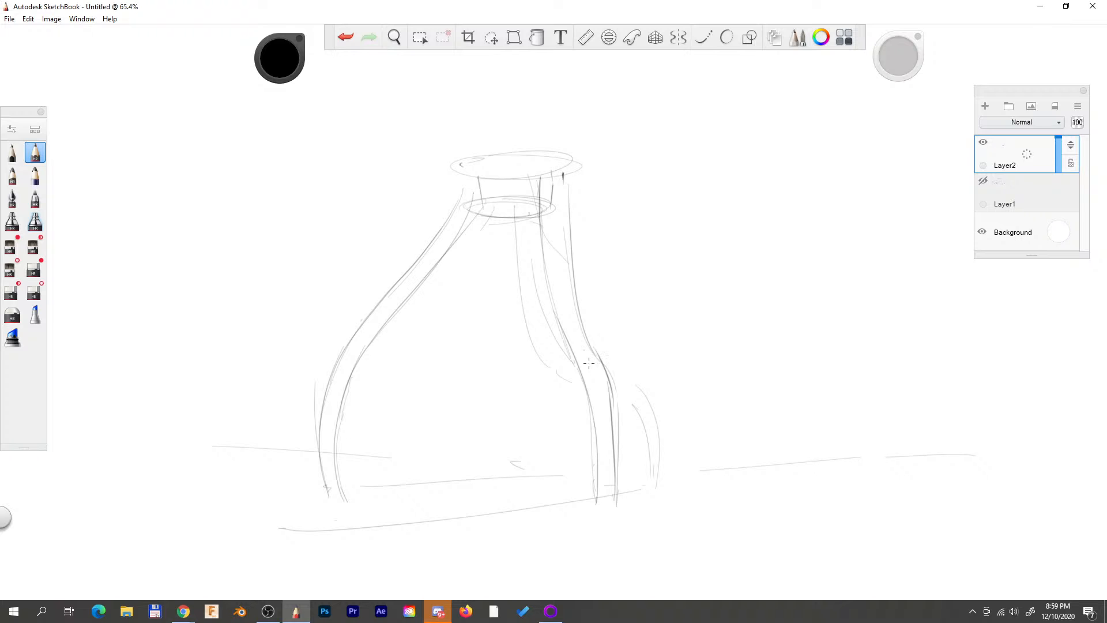
key(ctrl+z)
drag(585, 317, 563, 174)
drag(609, 362, 568, 193)
drag(586, 333, 563, 171)
drag(461, 179, 461, 190)
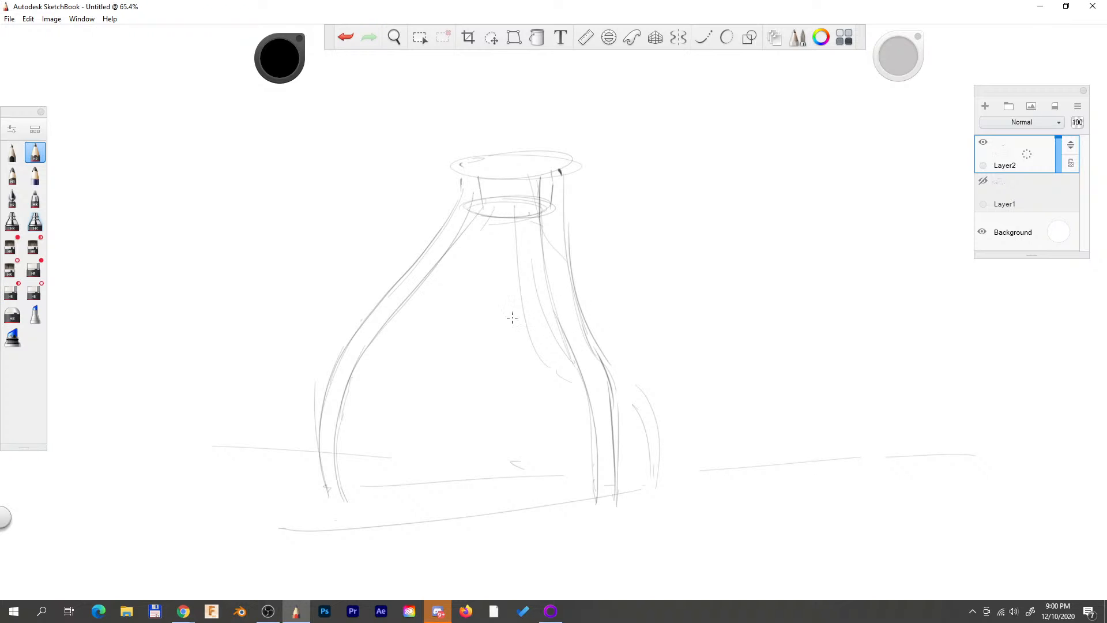
Reinforce the rear leg's curves and add upper arcs to the top ellipse.
mouse_move(517, 226)
mouse_down()
mouse_move(584, 384)
mouse_move(654, 492)
mouse_up()
drag(642, 398, 665, 474)
drag(467, 162, 580, 166)
key(ctrl+z)
mouse_move(450, 168)
mouse_down()
mouse_move(575, 163)
mouse_move(589, 279)
mouse_move(555, 312)
mouse_up()
Redraw the left leg's upper edges so they curve up into the underside of the rim.
key(space)
drag(371, 339, 397, 255)
drag(348, 307, 358, 248)
key(space)
drag(524, 399, 523, 380)
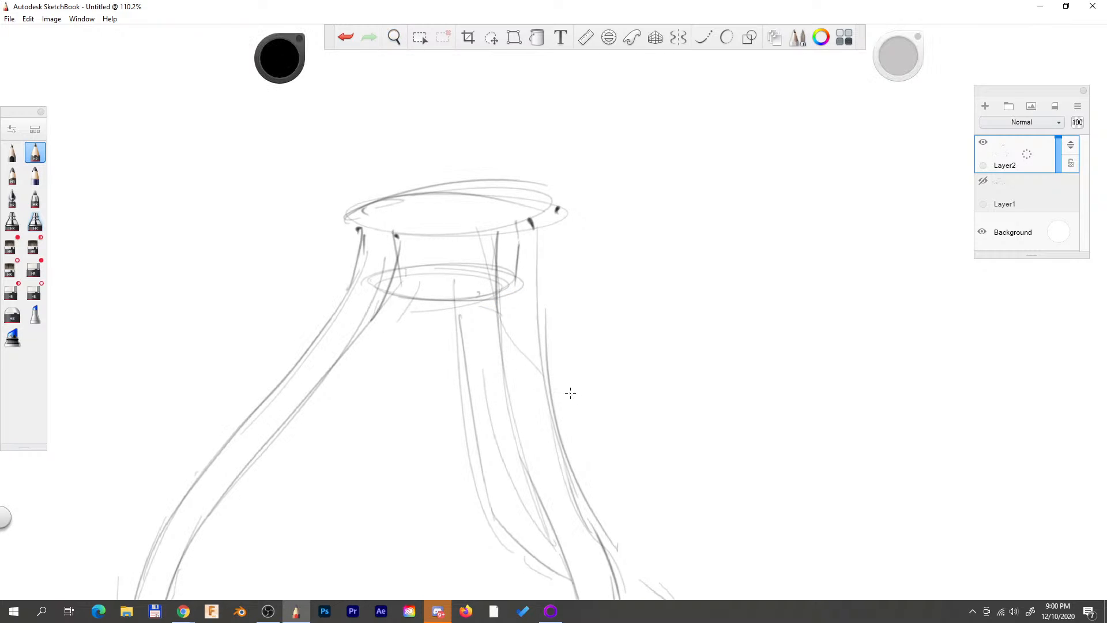
Draw short connecting strokes inside the top ellipse where the left and right legs meet the rim.
key(space)
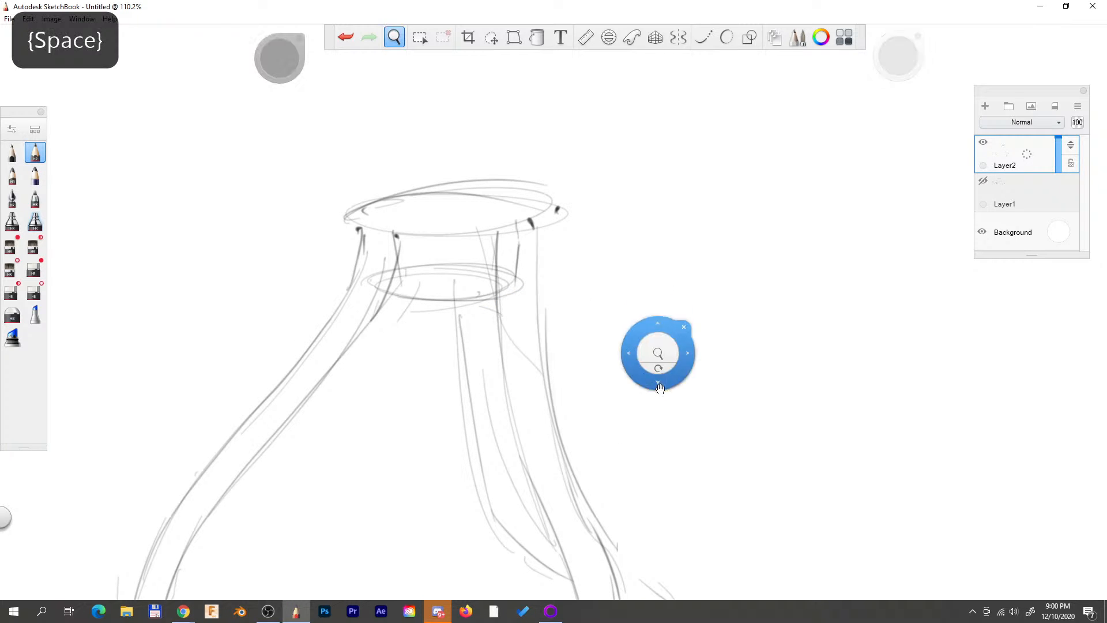
drag(657, 354, 624, 389)
drag(345, 243, 372, 235)
key(space)
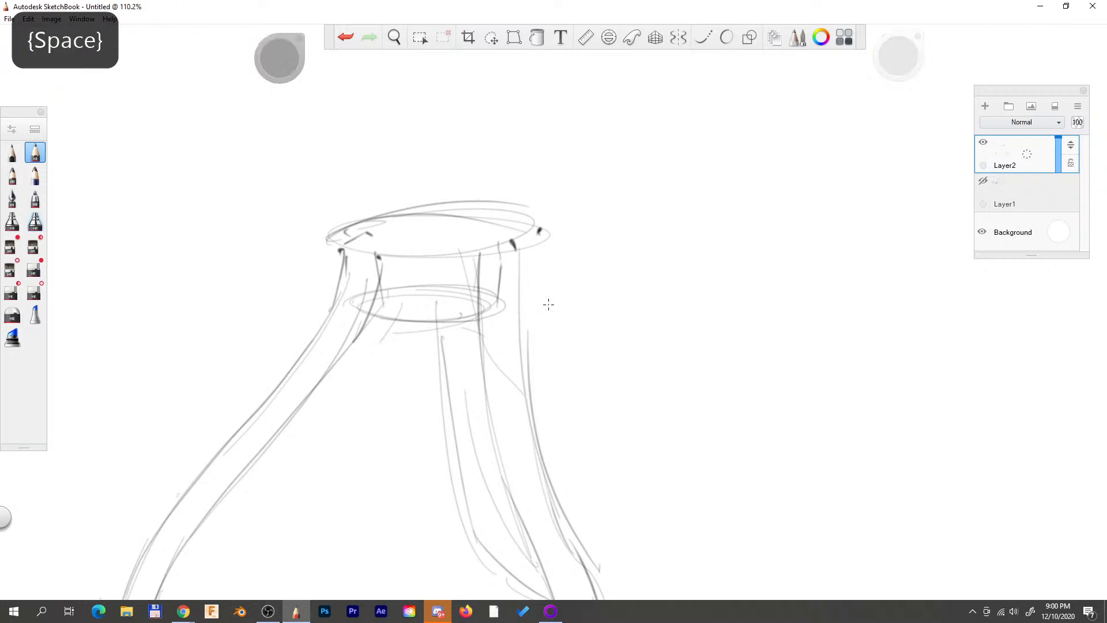
drag(548, 304, 476, 261)
mouse_move(415, 195)
mouse_down()
mouse_move(431, 191)
mouse_move(439, 208)
mouse_up()
Darken the rear leg's inner curve behind the right front leg and its lower curves reaching the ground.
key(space)
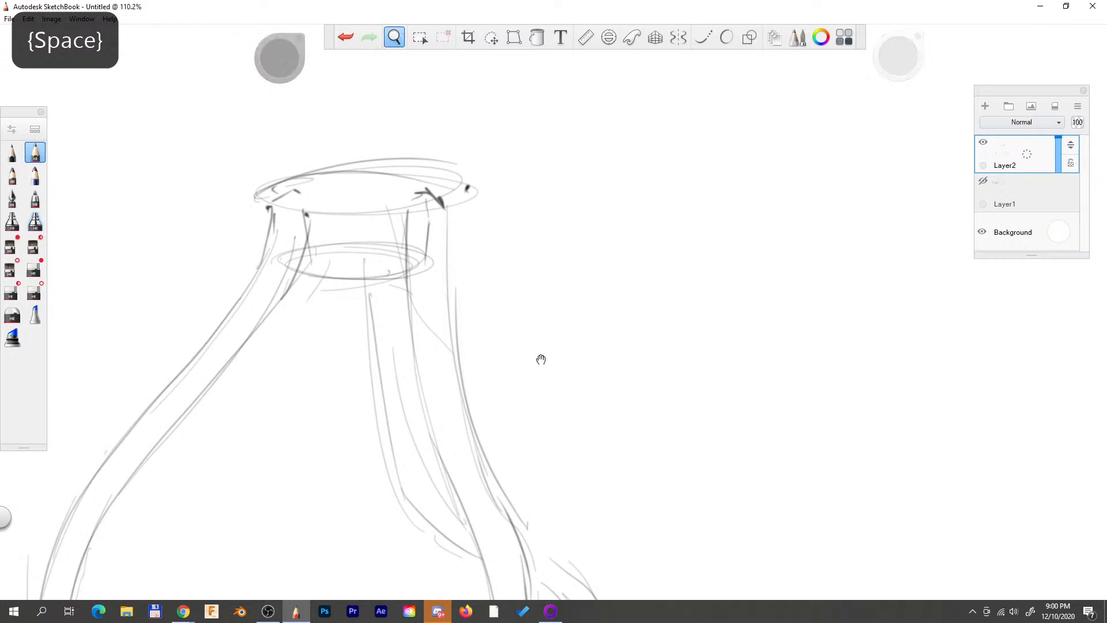
drag(538, 358, 483, 182)
drag(341, 281, 418, 382)
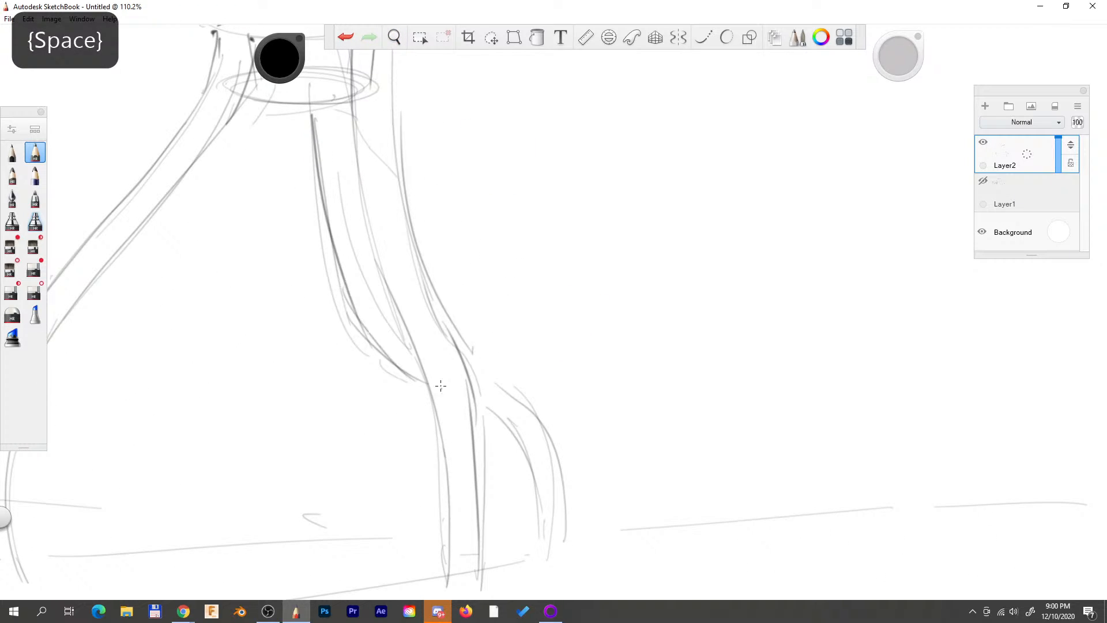
mouse_move(481, 402)
mouse_down()
mouse_move(468, 254)
mouse_move(484, 343)
mouse_up()
drag(459, 297, 464, 282)
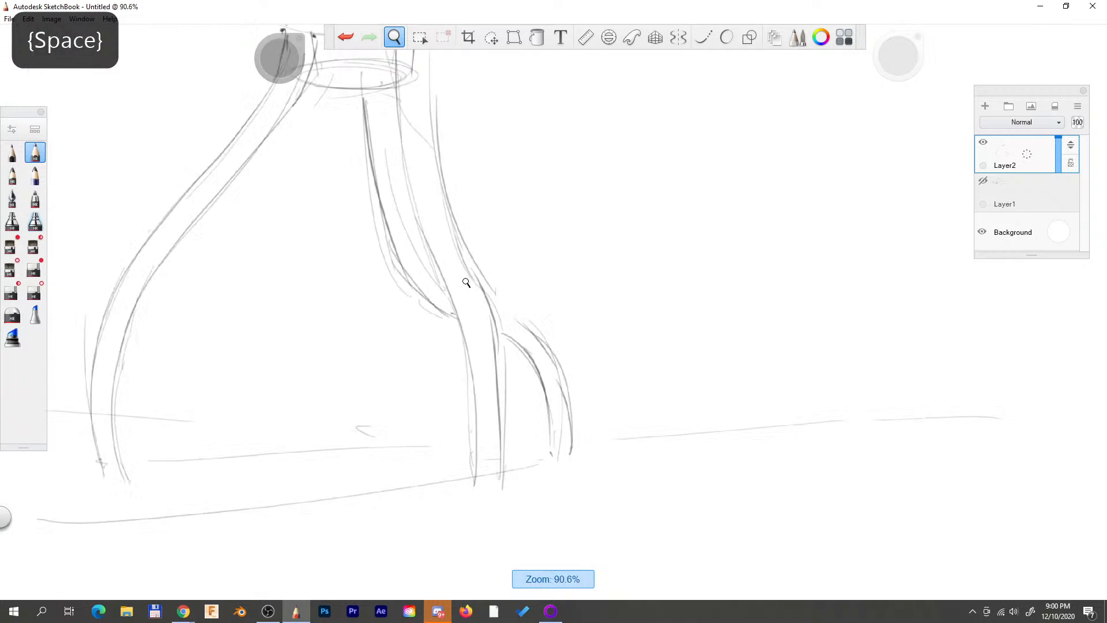
drag(439, 192, 578, 329)
drag(645, 281, 640, 295)
drag(637, 335, 591, 376)
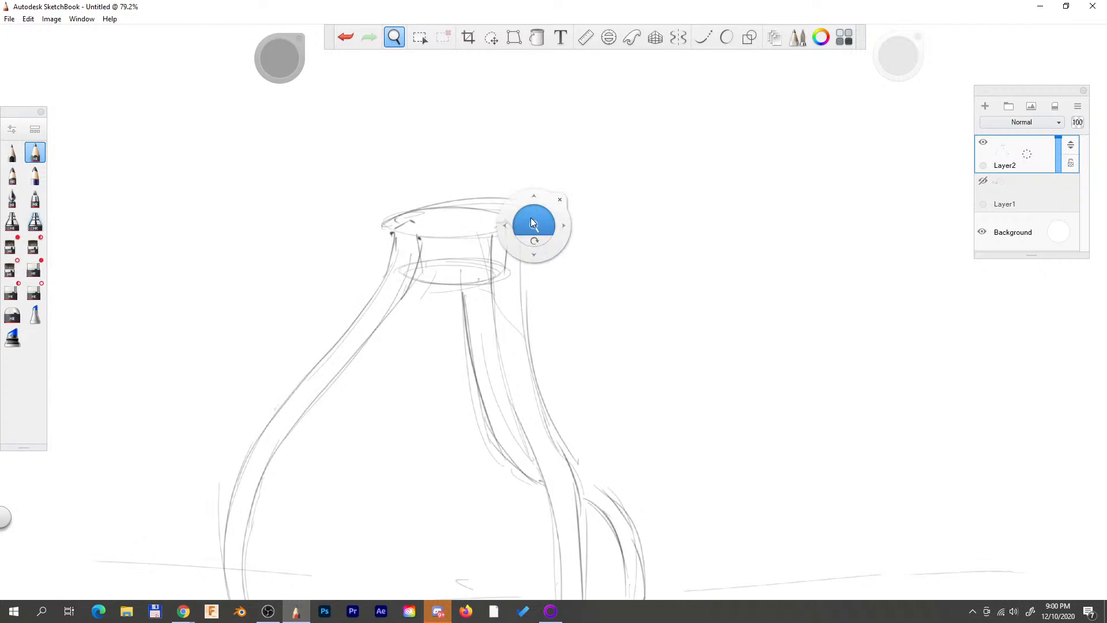
Draw a second ellipse above the stool's top and join both with short side edges to form a thick rim.
drag(531, 223, 535, 212)
drag(371, 208, 531, 222)
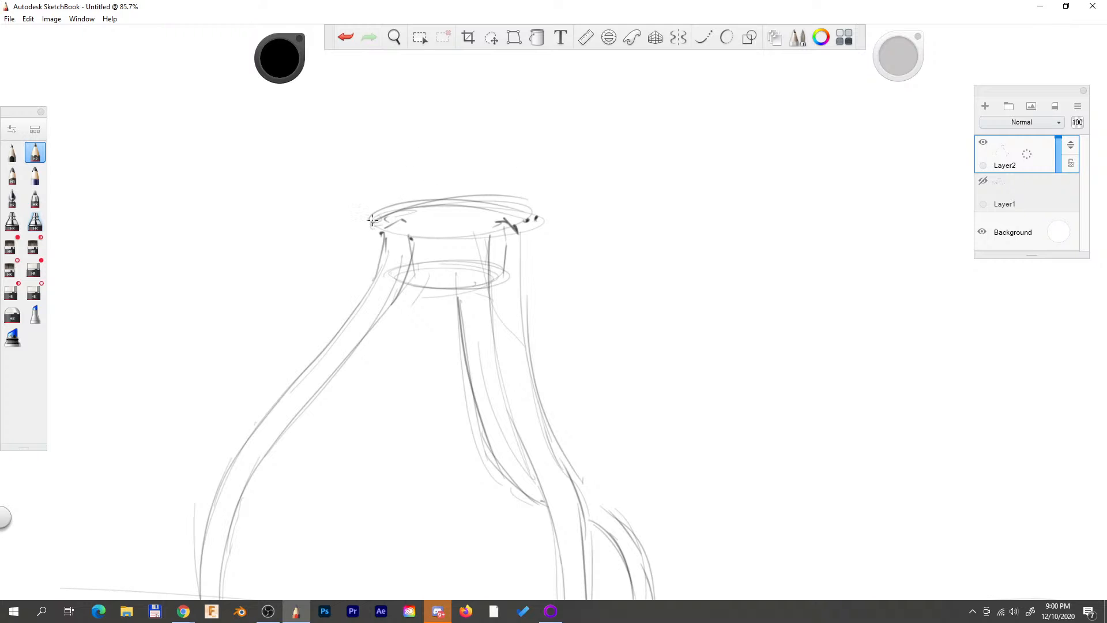
mouse_move(374, 198)
mouse_down()
mouse_move(542, 205)
mouse_move(545, 217)
mouse_move(486, 186)
mouse_move(542, 218)
mouse_move(511, 256)
mouse_move(672, 284)
mouse_move(583, 371)
mouse_move(396, 302)
mouse_move(454, 195)
mouse_move(329, 230)
mouse_move(436, 152)
mouse_move(343, 300)
mouse_move(307, 330)
mouse_move(265, 339)
mouse_move(370, 166)
mouse_move(271, 282)
mouse_move(264, 297)
mouse_move(276, 324)
mouse_up()
key(space)
key(s)
key(s)
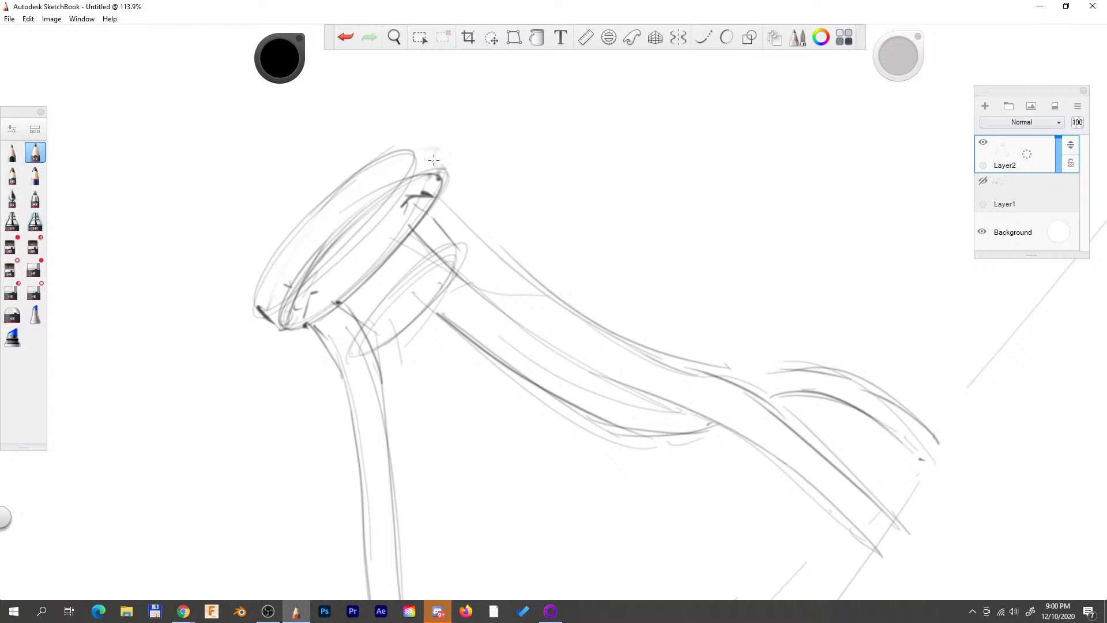
drag(419, 151, 442, 176)
mouse_move(258, 311)
mouse_down()
mouse_move(266, 280)
mouse_move(439, 132)
mouse_move(259, 308)
mouse_move(364, 201)
mouse_move(441, 180)
mouse_up()
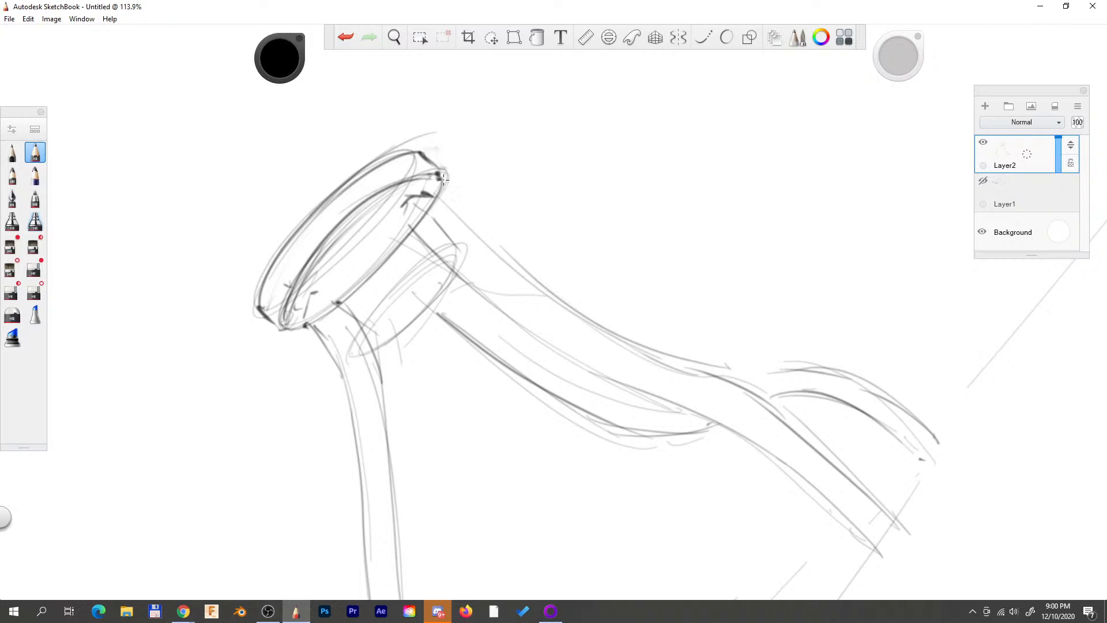
Draw a glass dome on the rim with two upright sides and a rounded top, then darken its outline.
key(space)
drag(709, 189, 705, 181)
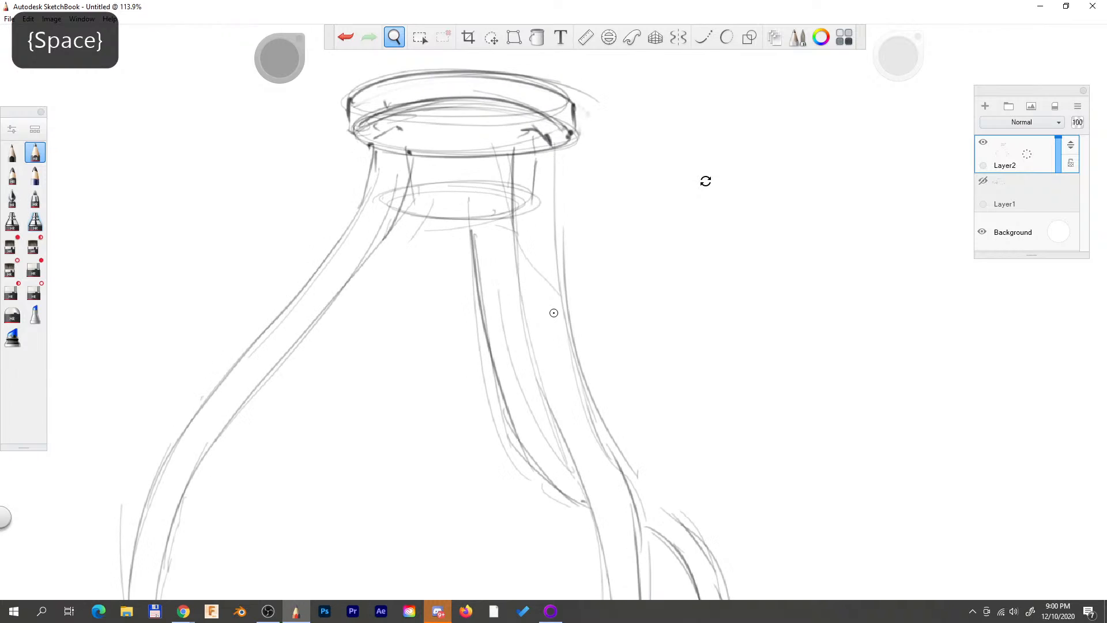
drag(562, 271, 502, 497)
drag(308, 304, 308, 161)
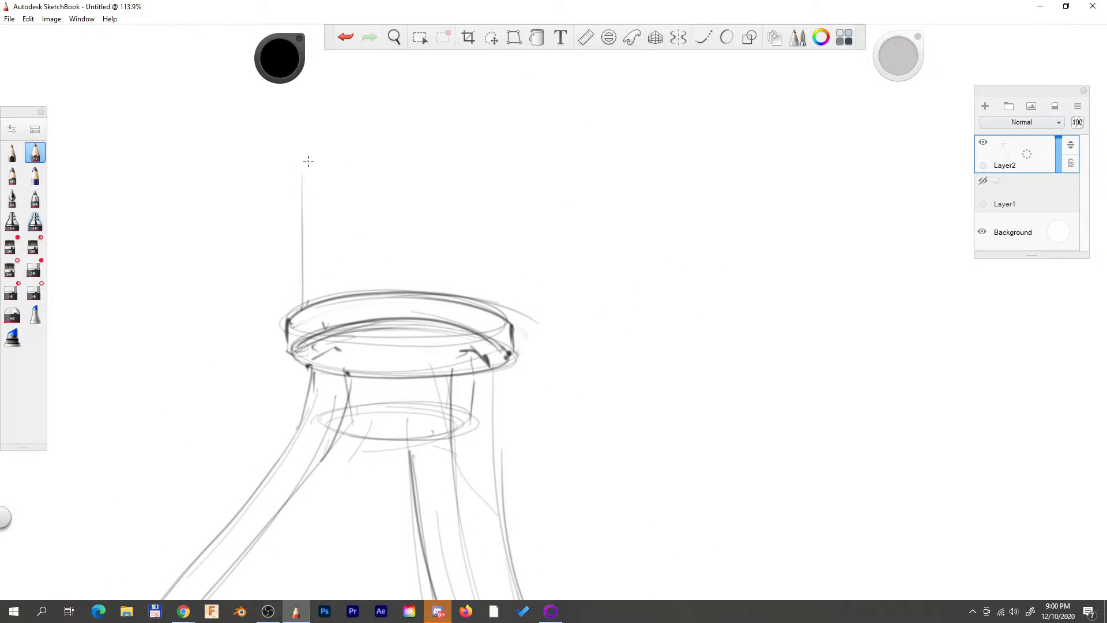
drag(492, 311, 486, 161)
drag(497, 310, 486, 161)
click(480, 135)
mouse_move(303, 300)
mouse_down()
mouse_move(310, 203)
mouse_move(437, 103)
mouse_up()
mouse_move(486, 182)
mouse_down()
mouse_move(479, 137)
mouse_move(374, 90)
mouse_move(341, 116)
mouse_up()
drag(312, 301, 319, 154)
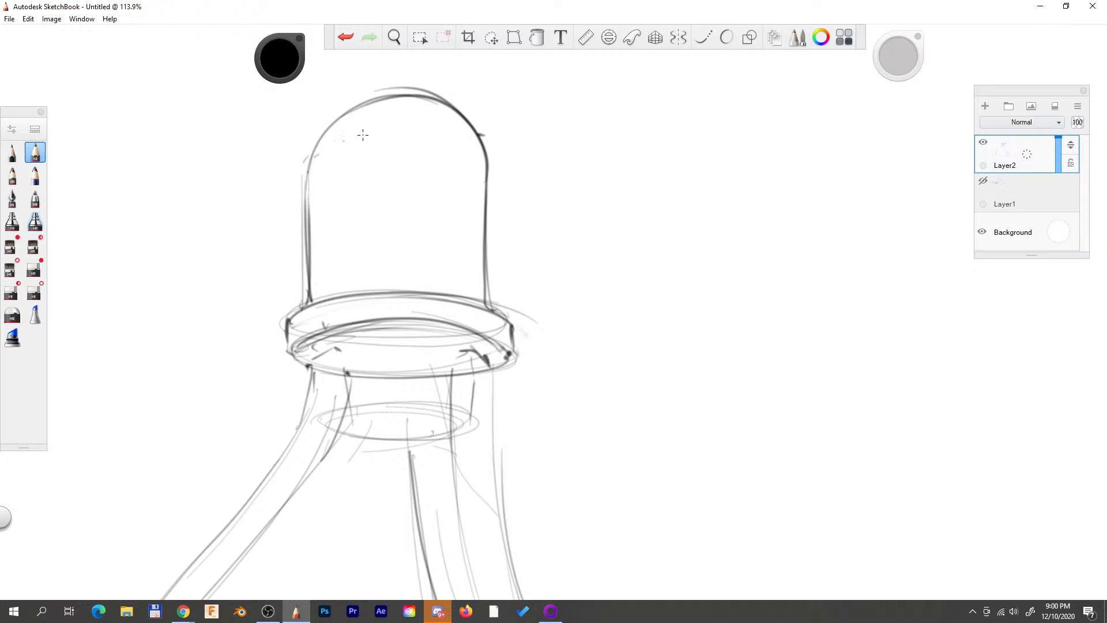
Rough in a low block with a curved top inside the base of the dome.
key(space)
drag(441, 302, 463, 324)
drag(433, 292, 433, 315)
mouse_move(329, 315)
mouse_down()
mouse_move(317, 292)
mouse_move(400, 278)
mouse_move(427, 309)
mouse_up()
drag(385, 283, 431, 292)
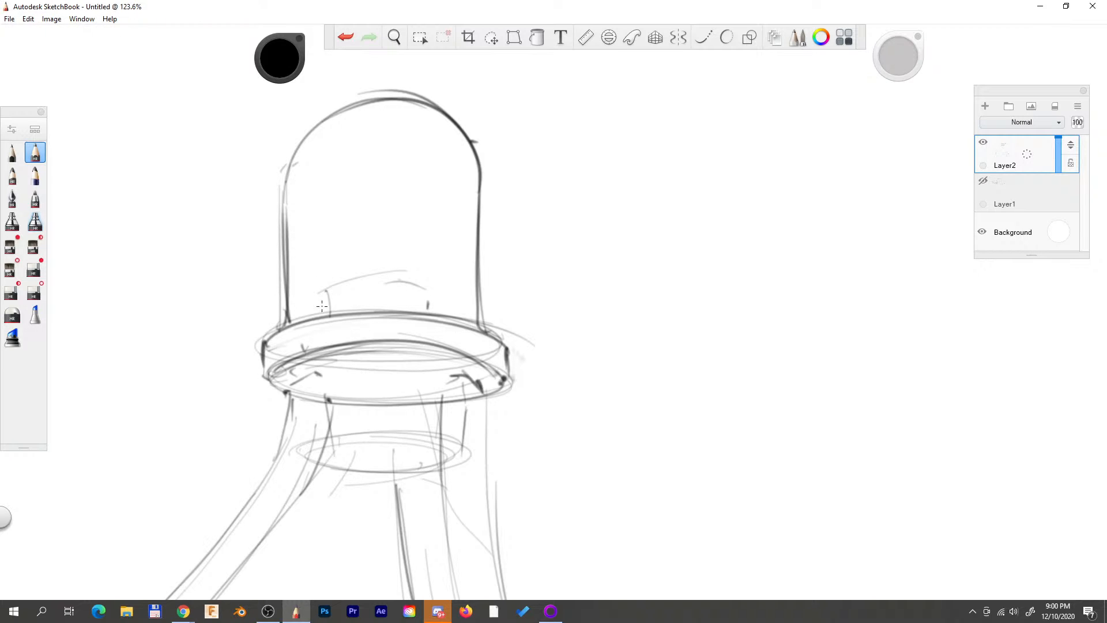
Darken the low block's curved top and side edges and add a short stepped shoulder on each side.
mouse_move(320, 307)
mouse_down()
mouse_move(348, 297)
mouse_move(444, 304)
mouse_up()
drag(344, 308, 341, 281)
mouse_move(334, 291)
mouse_down()
mouse_move(407, 275)
mouse_move(396, 298)
mouse_move(407, 276)
mouse_up()
drag(334, 288, 340, 279)
drag(338, 284, 335, 309)
drag(397, 282, 398, 308)
mouse_move(398, 277)
mouse_down()
mouse_move(411, 304)
mouse_move(441, 302)
mouse_up()
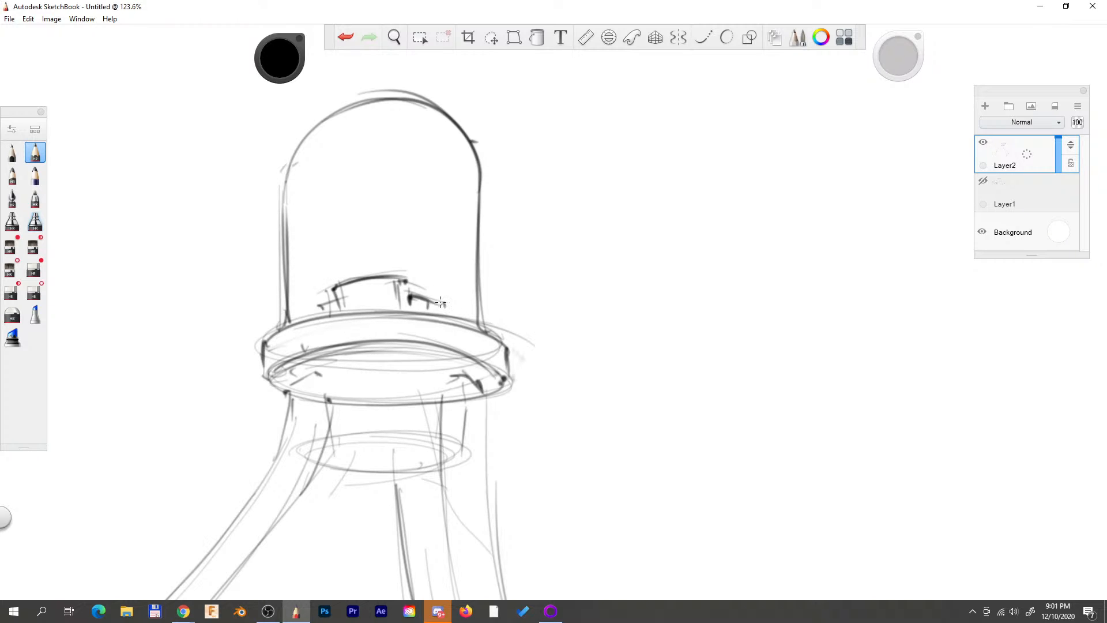
drag(323, 304, 322, 314)
drag(319, 307, 340, 302)
Paste the copied picture of the brain-headed aliens as a reference on its own layer and scale it down.
key(space)
drag(495, 448, 489, 442)
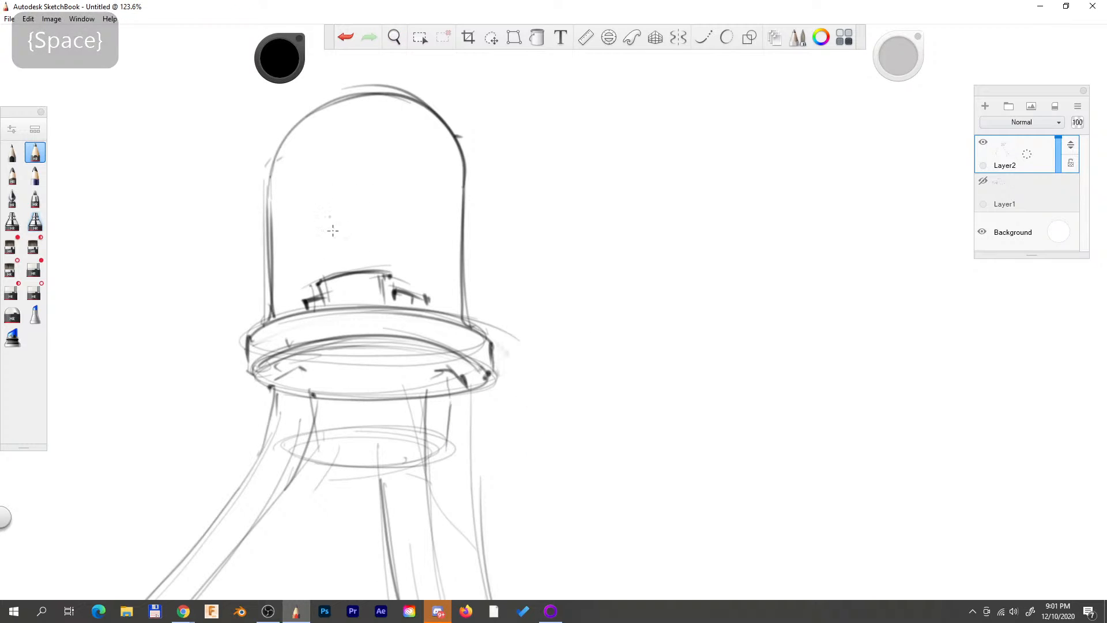
key(alt+Tab)
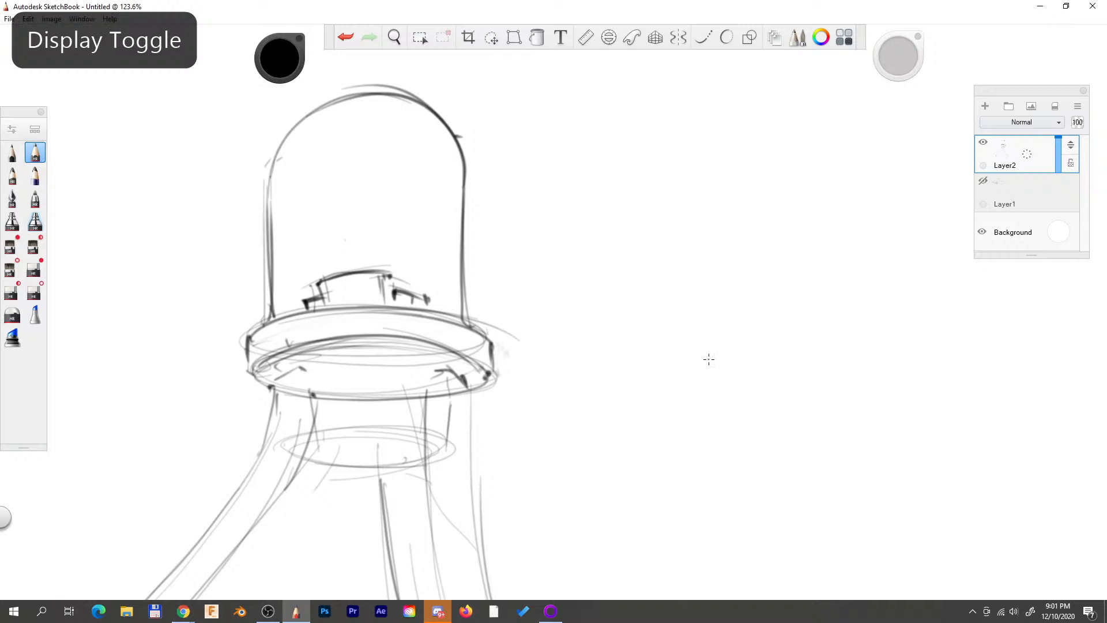
key(ctrl+v)
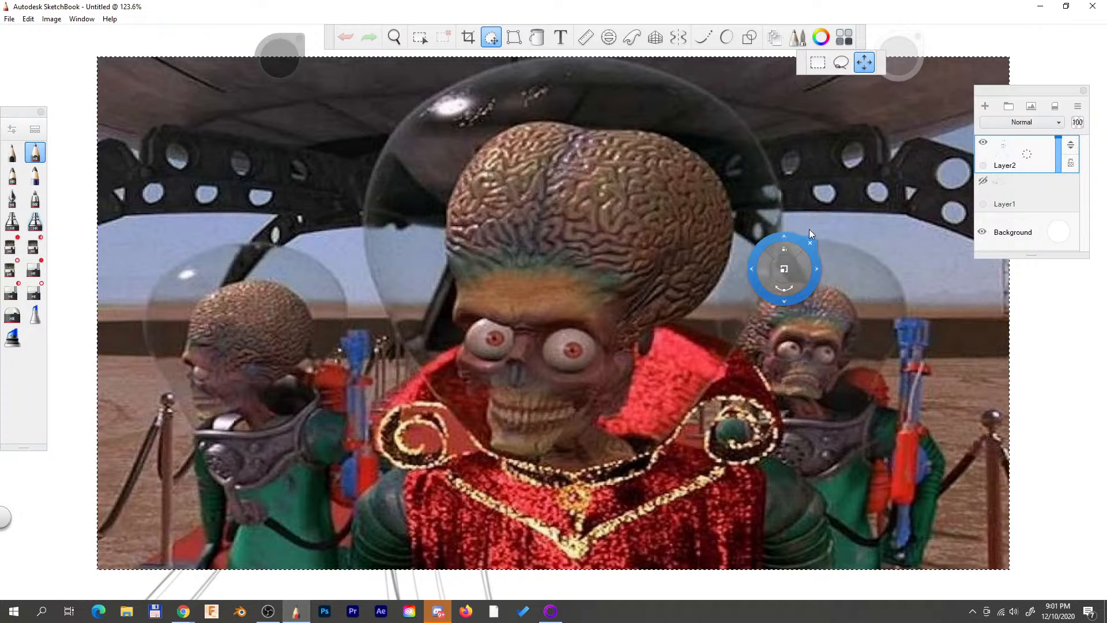
key(space)
drag(775, 259, 719, 360)
click(774, 166)
drag(788, 311, 844, 386)
Crop the reference to the central alien by deleting both side parts, and place it left of the domed sketch.
key(m)
drag(304, 117, 502, 453)
key(Delete)
drag(910, 109, 714, 469)
key(Delete)
key(v)
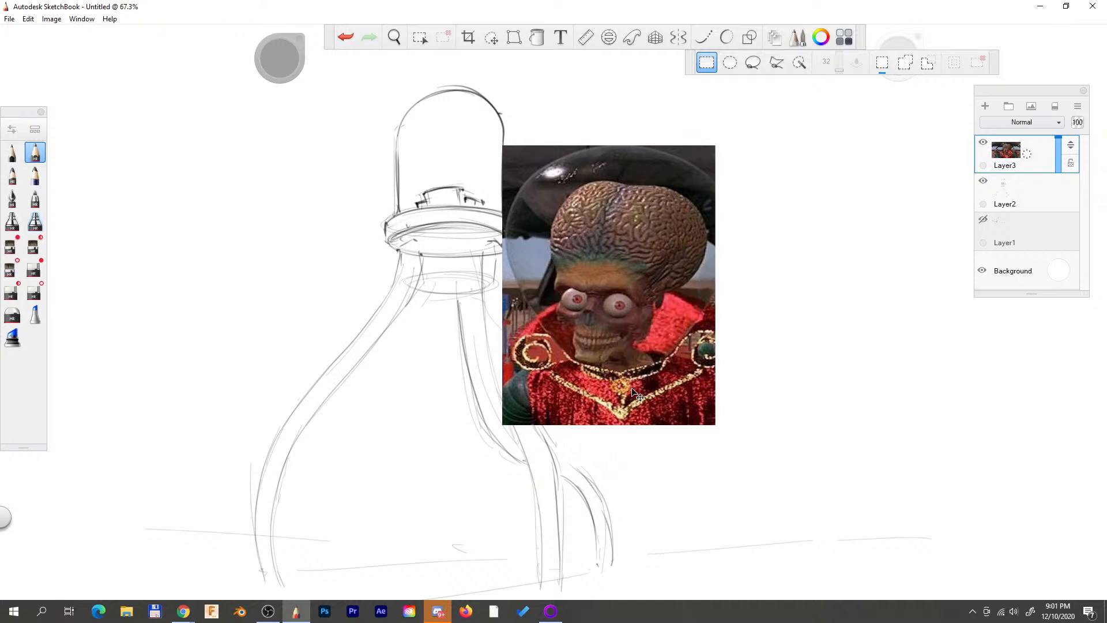
mouse_move(632, 393)
mouse_down()
mouse_move(790, 326)
mouse_move(246, 305)
mouse_up()
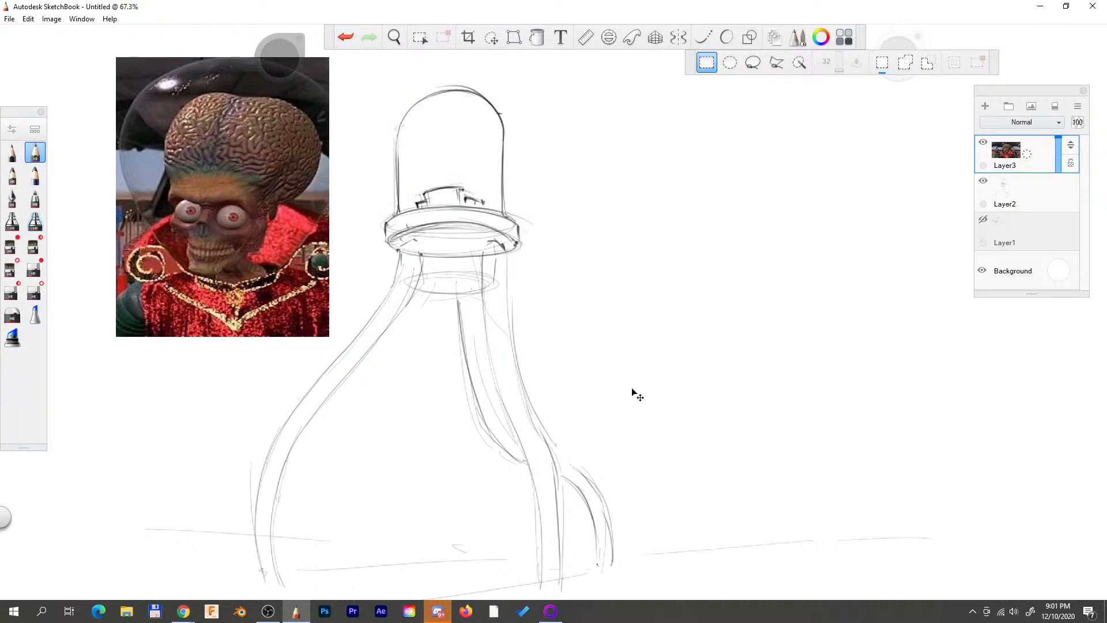
Select Layer2 and enlarge the domed tripod sketch, placing it just right of the reference picture.
key(space)
drag(529, 279, 553, 367)
key(space)
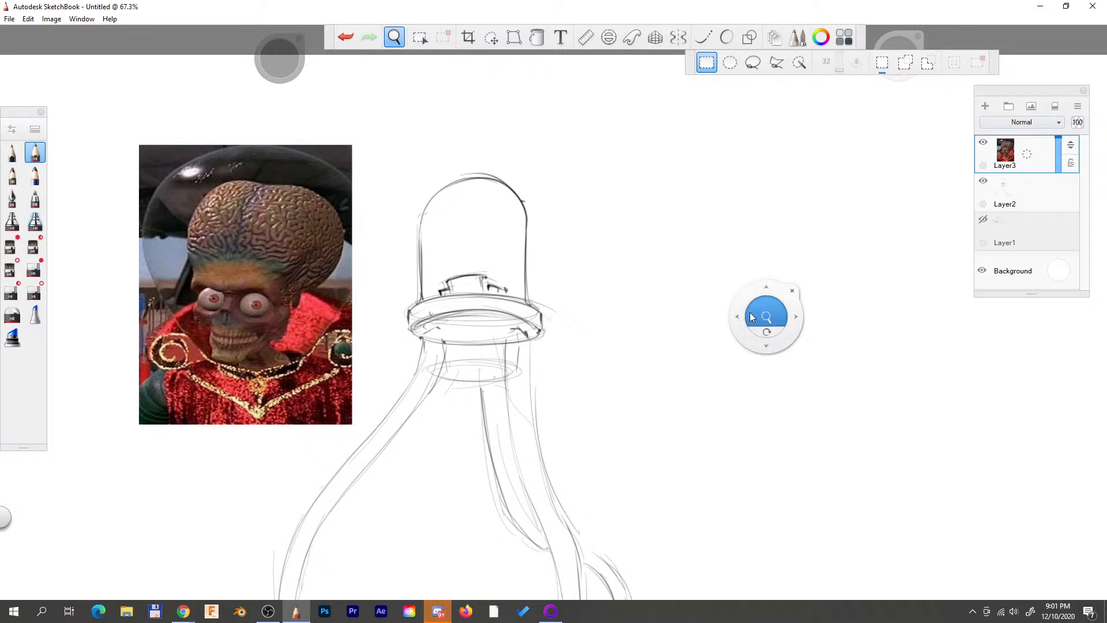
drag(766, 318, 735, 403)
drag(735, 402, 607, 338)
click(1006, 193)
key(v)
drag(631, 445, 686, 475)
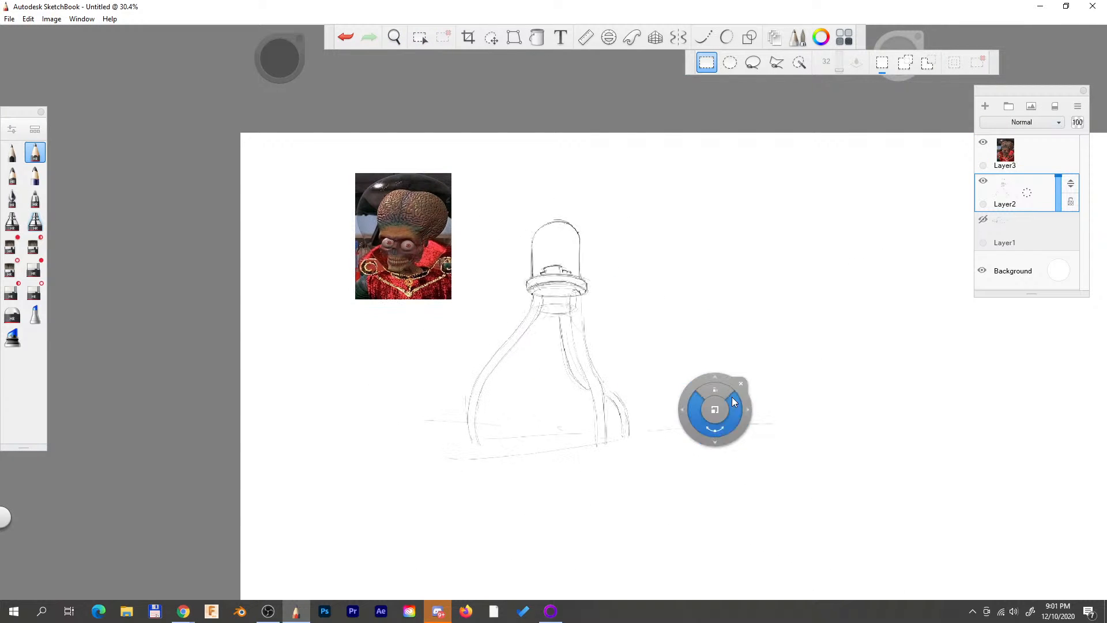
drag(714, 410, 729, 409)
drag(744, 470, 733, 477)
key(Return)
key(space)
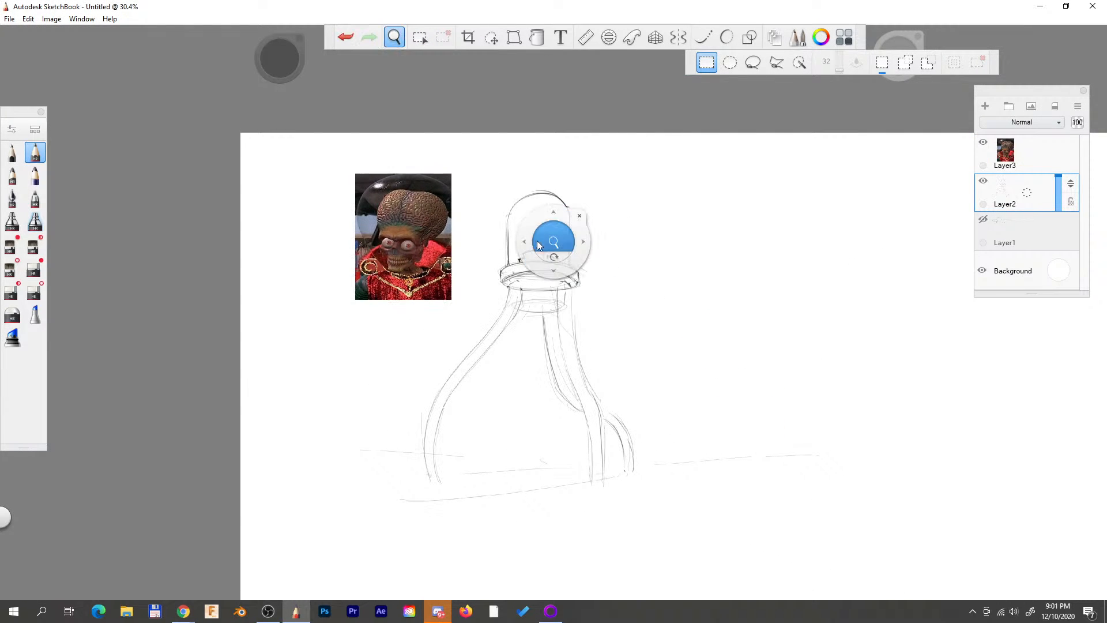
drag(551, 244, 632, 324)
drag(522, 321, 623, 361)
key(b)
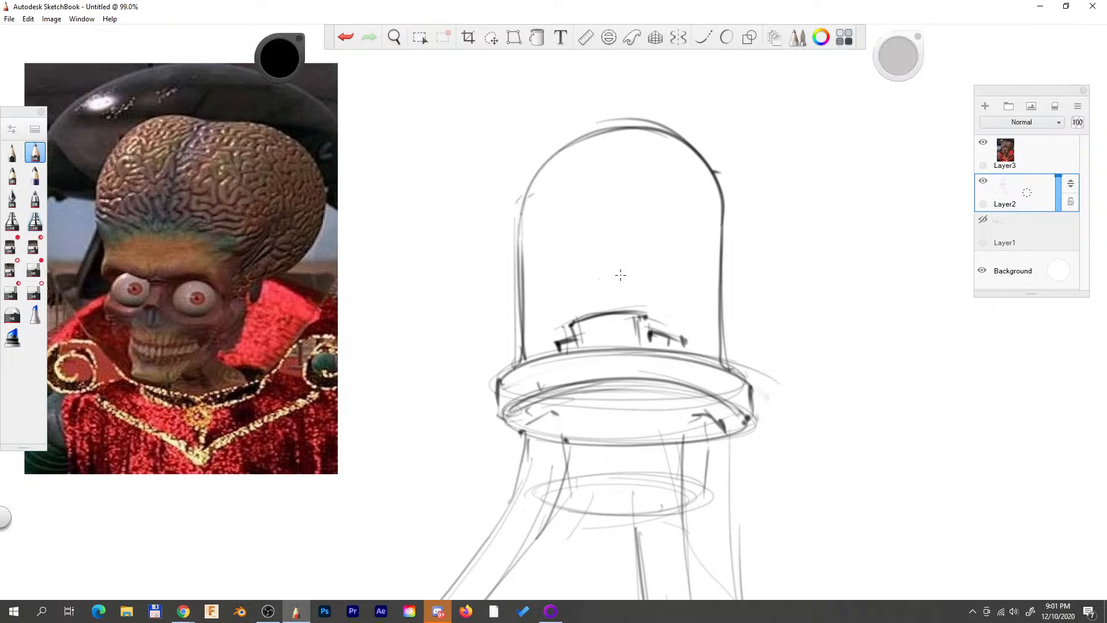
key(e)
key(b)
drag(593, 260, 605, 301)
drag(625, 260, 614, 301)
mouse_move(598, 260)
mouse_down()
mouse_move(609, 300)
mouse_move(611, 257)
mouse_up()
mouse_move(603, 257)
mouse_down()
mouse_move(626, 286)
mouse_move(600, 214)
mouse_move(655, 254)
mouse_up()
key(e)
mouse_move(623, 200)
mouse_down()
mouse_move(620, 260)
mouse_move(657, 217)
mouse_up()
key(e)
Lightly sketch the alien's bulbous cranium outline inside the dome, narrowing toward the face.
drag(595, 195, 663, 207)
drag(568, 213, 584, 273)
drag(664, 204, 660, 241)
drag(634, 274, 629, 275)
drag(577, 209, 578, 261)
drag(585, 274, 599, 270)
Sketch the alien's temples and jaw below the cranium and redraw the cranium's top as two lobes.
key(space)
mouse_move(667, 315)
mouse_down()
mouse_move(680, 324)
mouse_move(734, 271)
mouse_up()
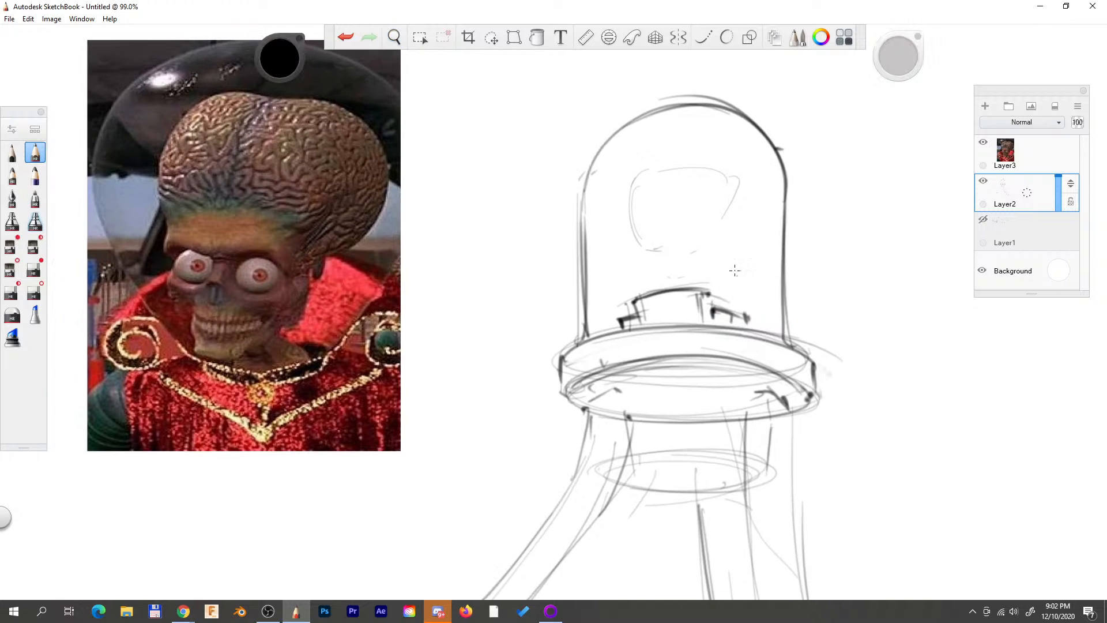
drag(661, 274, 647, 229)
drag(693, 268, 695, 232)
drag(704, 238, 729, 168)
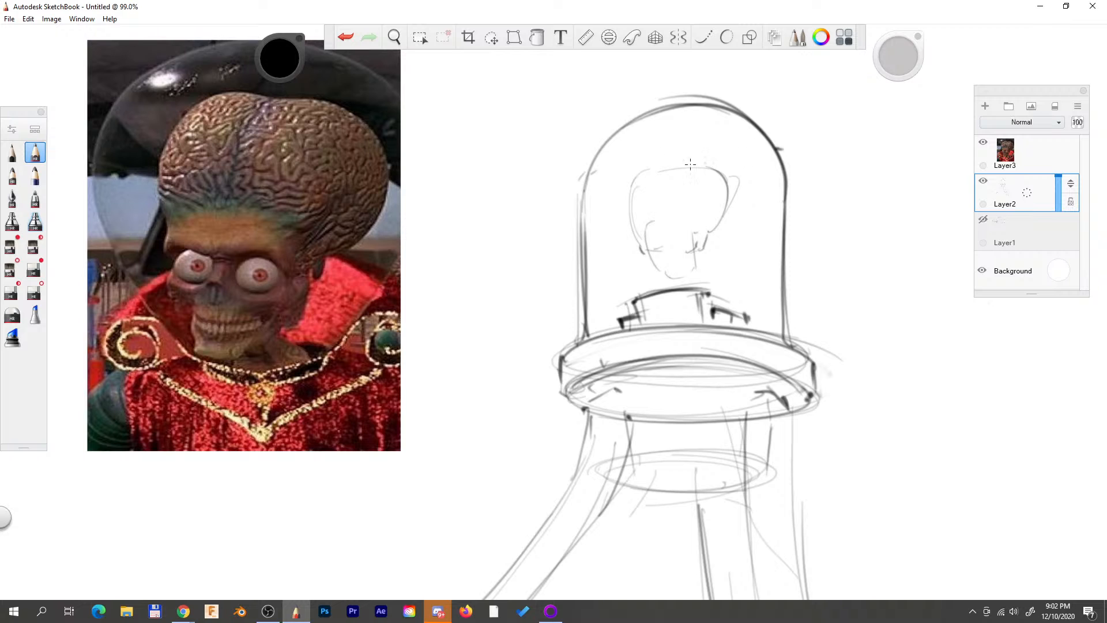
drag(639, 169, 734, 191)
Reinforce the cranium's left contour and sketch two round eyes with brow lines on the alien's face.
key(space)
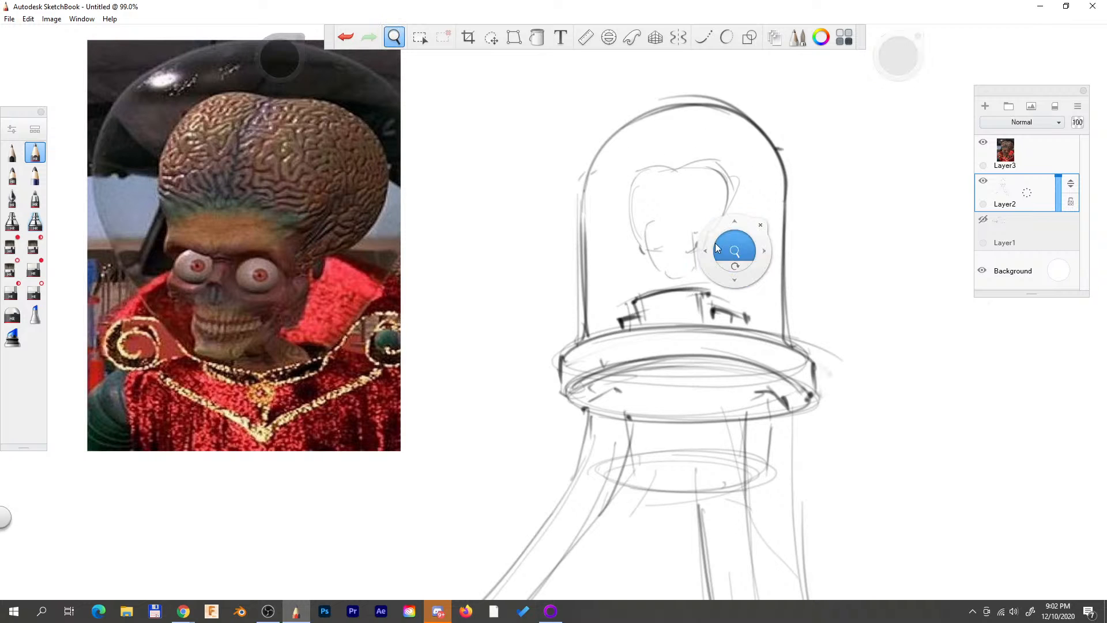
drag(719, 256, 735, 248)
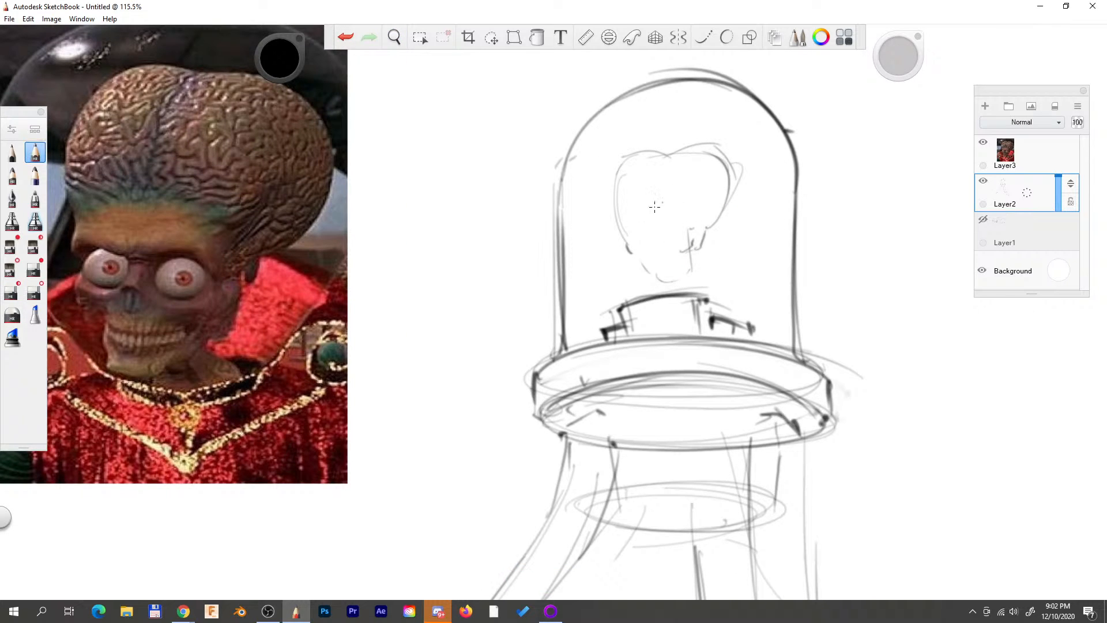
drag(638, 152, 628, 229)
mouse_move(652, 243)
mouse_down()
mouse_move(640, 247)
mouse_move(696, 231)
mouse_up()
Clean up the lines around the eyes, darken the slanted angry brows and fill in both pupils.
key(space)
key(e)
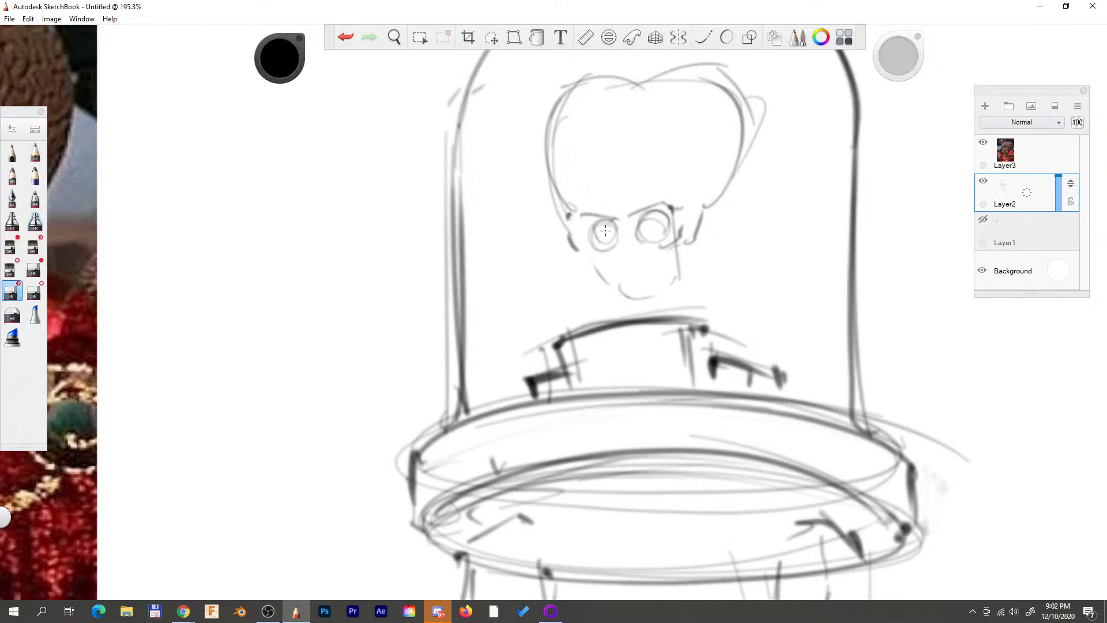
mouse_move(605, 231)
mouse_down()
mouse_move(618, 219)
mouse_move(620, 245)
mouse_up()
key(e)
mouse_move(659, 211)
mouse_down()
mouse_move(642, 231)
mouse_move(671, 202)
mouse_up()
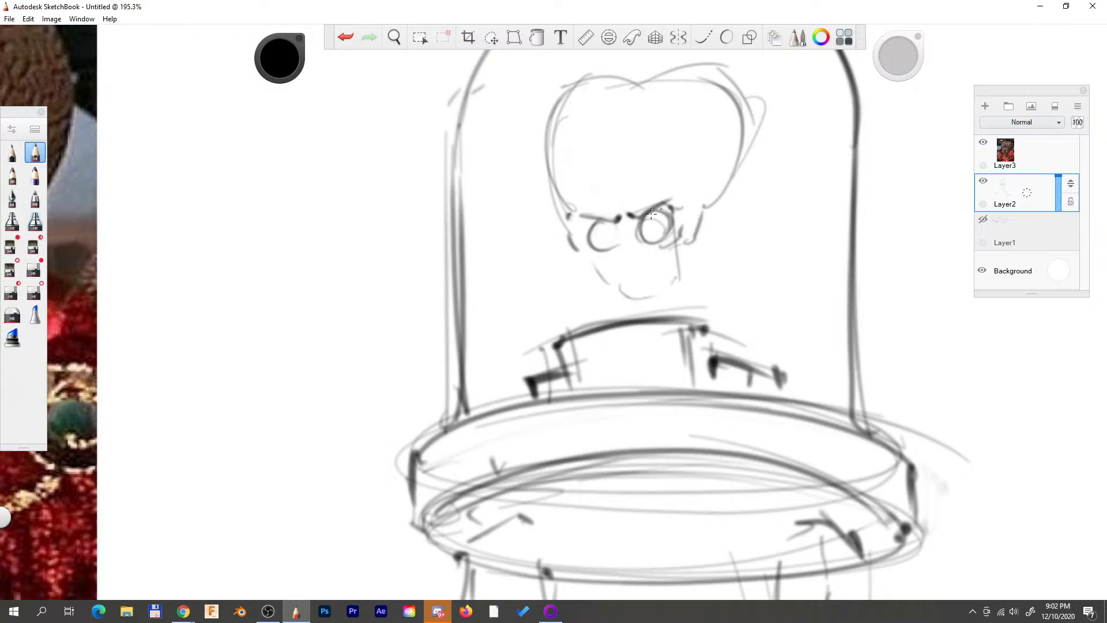
mouse_move(614, 224)
mouse_down()
mouse_move(611, 252)
mouse_move(622, 230)
mouse_move(618, 245)
mouse_move(672, 238)
mouse_move(612, 233)
mouse_move(662, 233)
mouse_up()
Draw the skull face's nose slits and a wide grinning mouth with a row of teeth.
key(space)
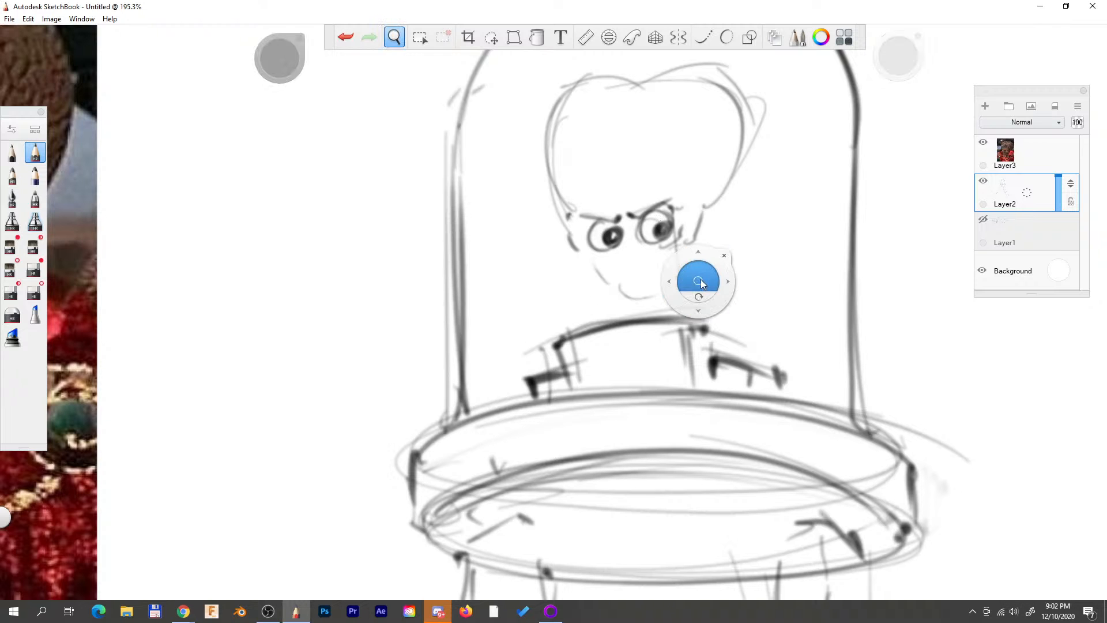
mouse_move(700, 280)
mouse_down()
mouse_move(682, 255)
mouse_move(633, 274)
mouse_move(675, 273)
mouse_move(654, 257)
mouse_up()
mouse_move(622, 253)
mouse_down()
mouse_move(634, 275)
mouse_move(673, 280)
mouse_move(661, 335)
mouse_up()
Darken the skull's cheek, jaw and chin contours around the toothy mouth.
key(space)
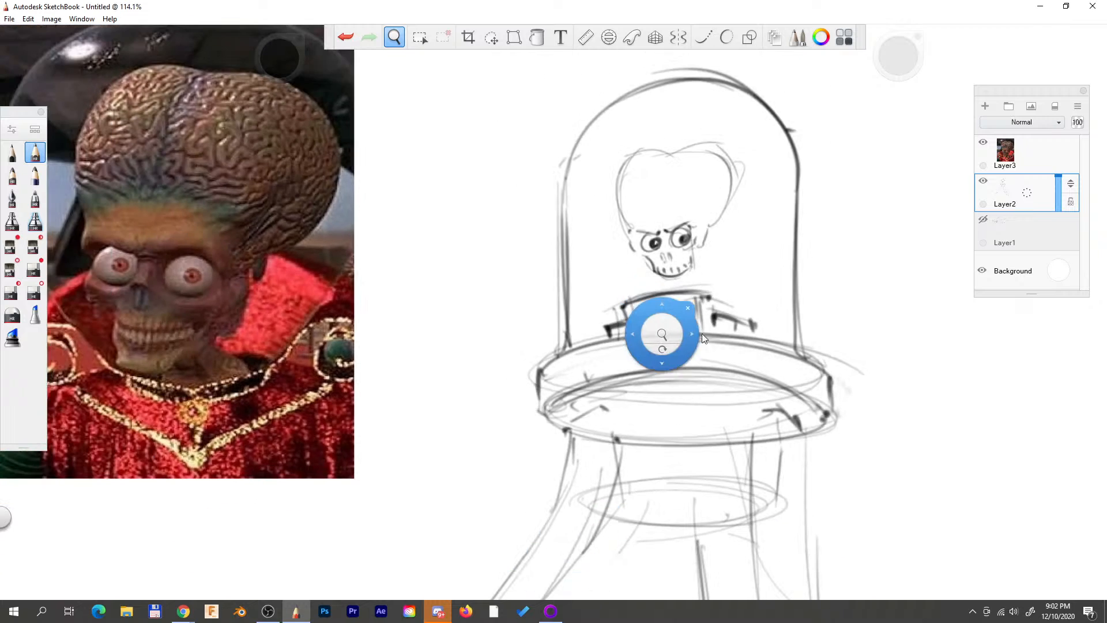
drag(752, 320, 792, 262)
mouse_move(605, 269)
mouse_down()
mouse_move(598, 248)
mouse_move(670, 267)
mouse_move(676, 219)
mouse_move(670, 270)
mouse_move(672, 226)
mouse_move(612, 278)
mouse_move(664, 270)
mouse_up()
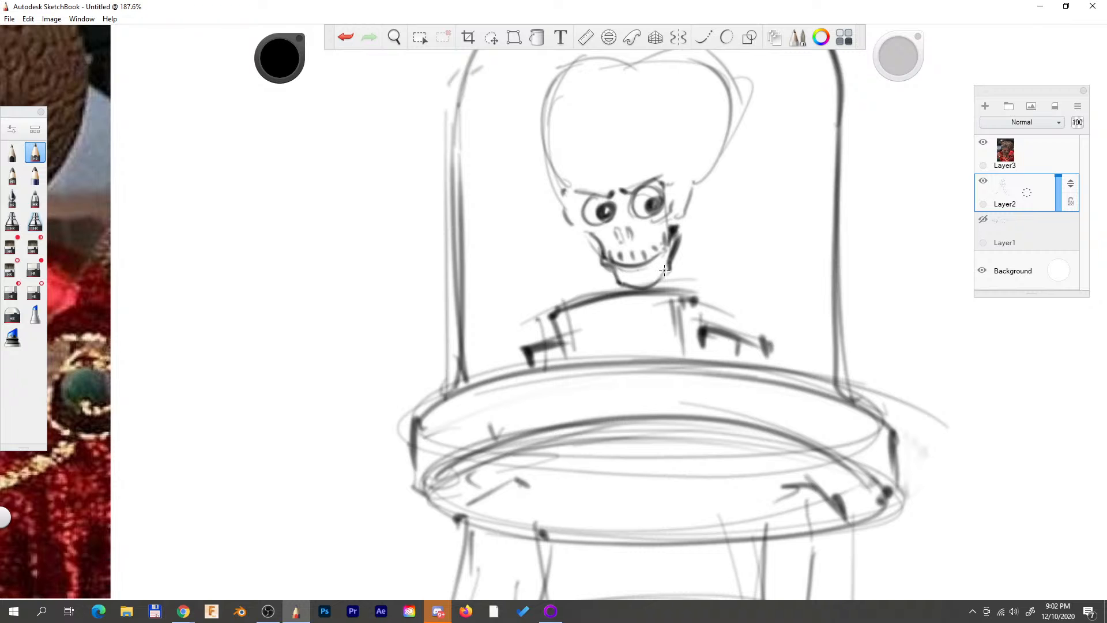
key(space)
drag(728, 245, 697, 343)
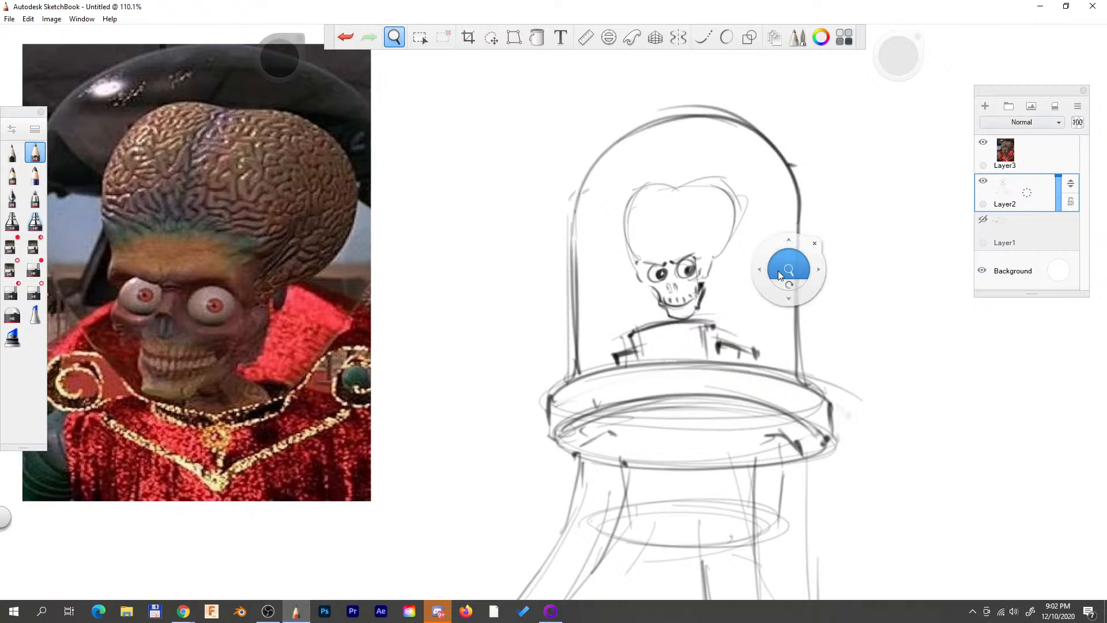
drag(786, 280, 763, 200)
mouse_move(642, 252)
mouse_down()
mouse_move(633, 270)
mouse_move(759, 261)
mouse_move(745, 321)
mouse_move(712, 331)
mouse_up()
Erase the stray lines at the left temple and darken the cranium's left side and lobed top.
key(space)
drag(720, 289, 727, 282)
key(e)
drag(652, 287, 653, 278)
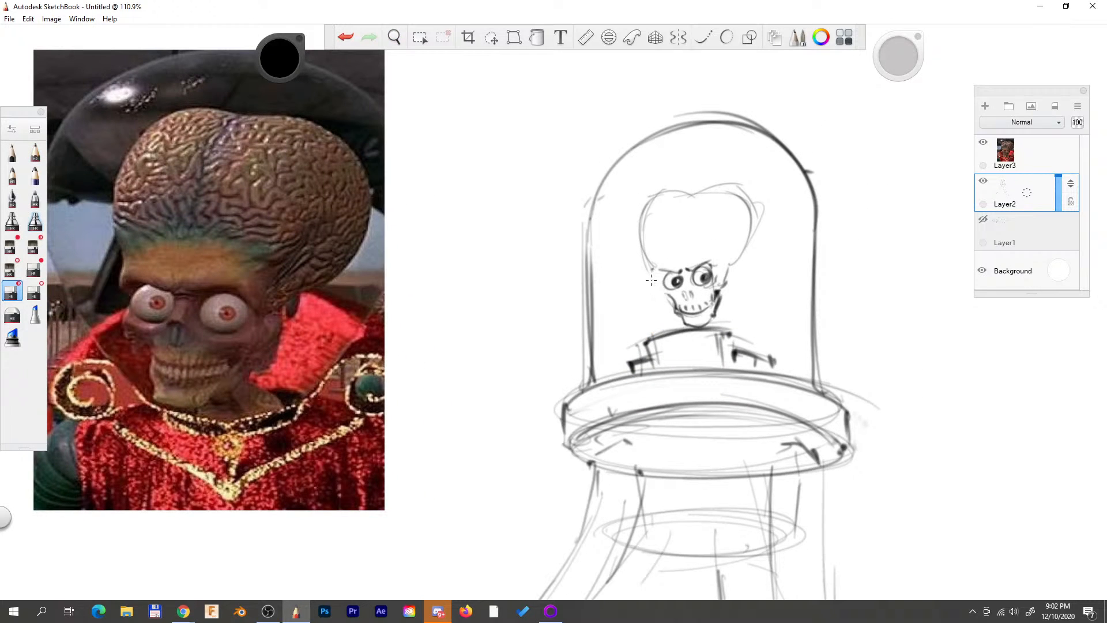
key(b)
mouse_move(662, 272)
mouse_down()
mouse_move(645, 236)
mouse_move(649, 191)
mouse_move(641, 241)
mouse_up()
mouse_move(641, 242)
mouse_down()
mouse_move(663, 191)
mouse_move(693, 194)
mouse_move(675, 228)
mouse_move(741, 184)
mouse_move(757, 197)
mouse_move(749, 248)
mouse_up()
Erase the loose lines at the cranium's upper right and redraw the right lobe with a central crease.
key(e)
drag(722, 186, 759, 209)
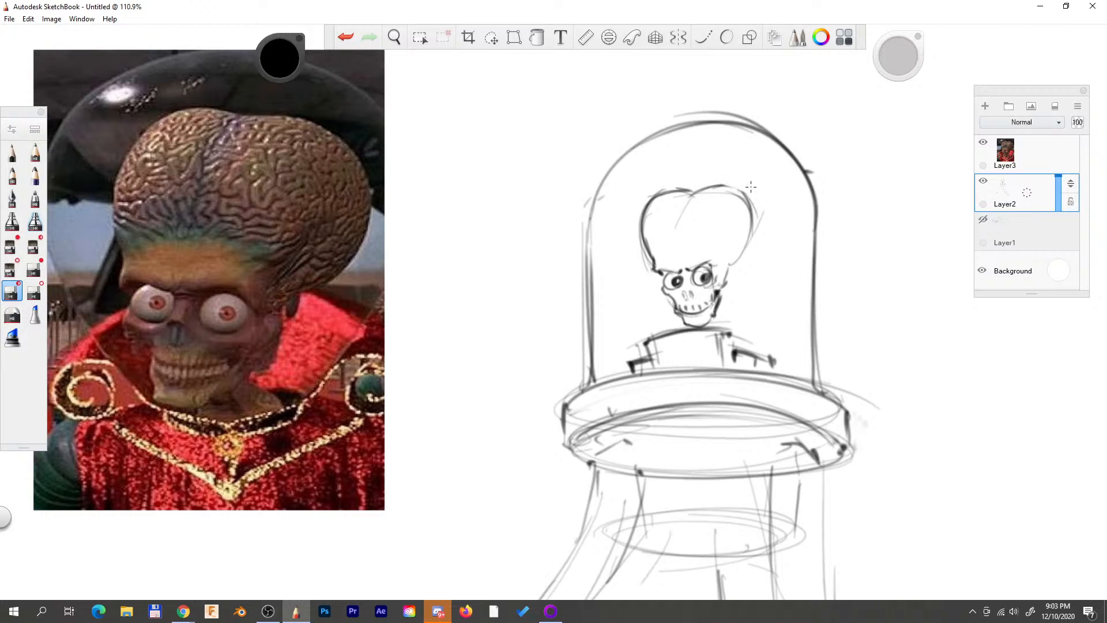
key(e)
key(e)
mouse_move(713, 262)
mouse_down()
mouse_move(724, 277)
mouse_move(713, 291)
mouse_move(746, 245)
mouse_move(754, 196)
mouse_move(698, 182)
mouse_move(734, 220)
mouse_move(697, 183)
mouse_up()
key(e)
key(e)
key(e)
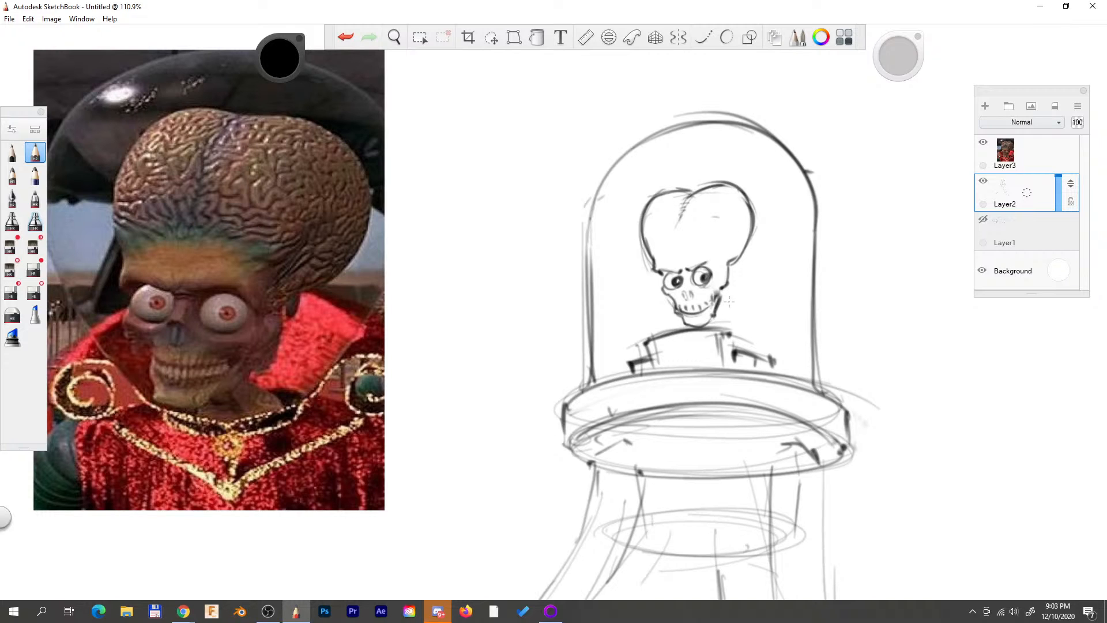
Add short neck strokes beside the right of the jaw and undo the last strokes.
drag(721, 315, 731, 320)
key(ctrl+z)
key(ctrl+z)
Add a new layer above Layer2 and draw a flared collar sweeping behind the alien's head.
drag(1030, 192, 1036, 146)
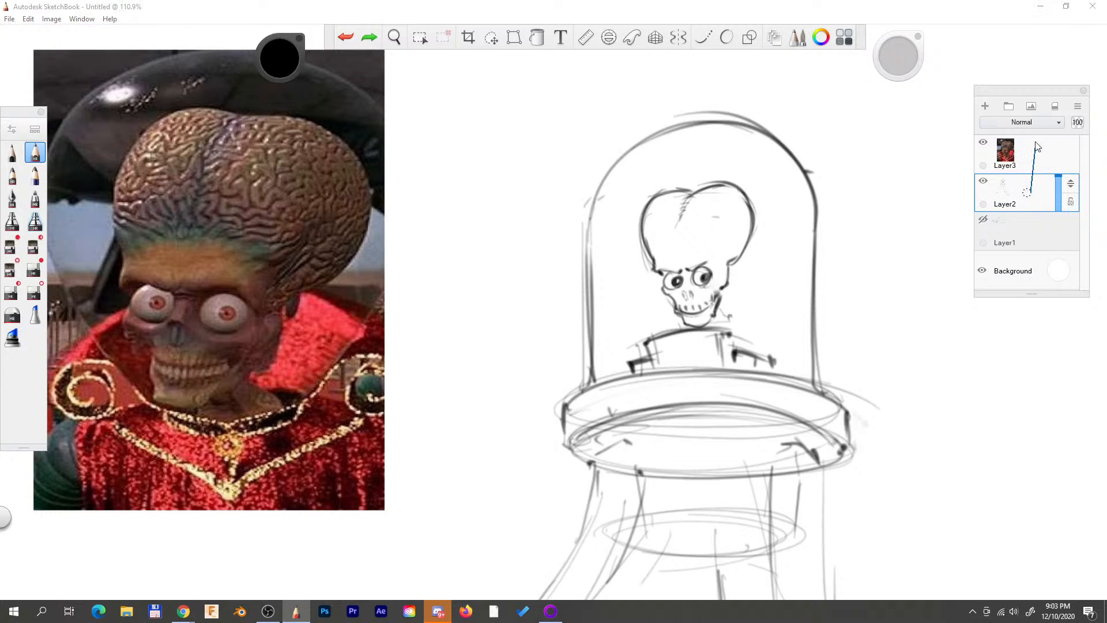
drag(655, 304, 802, 291)
key(ctrl+z)
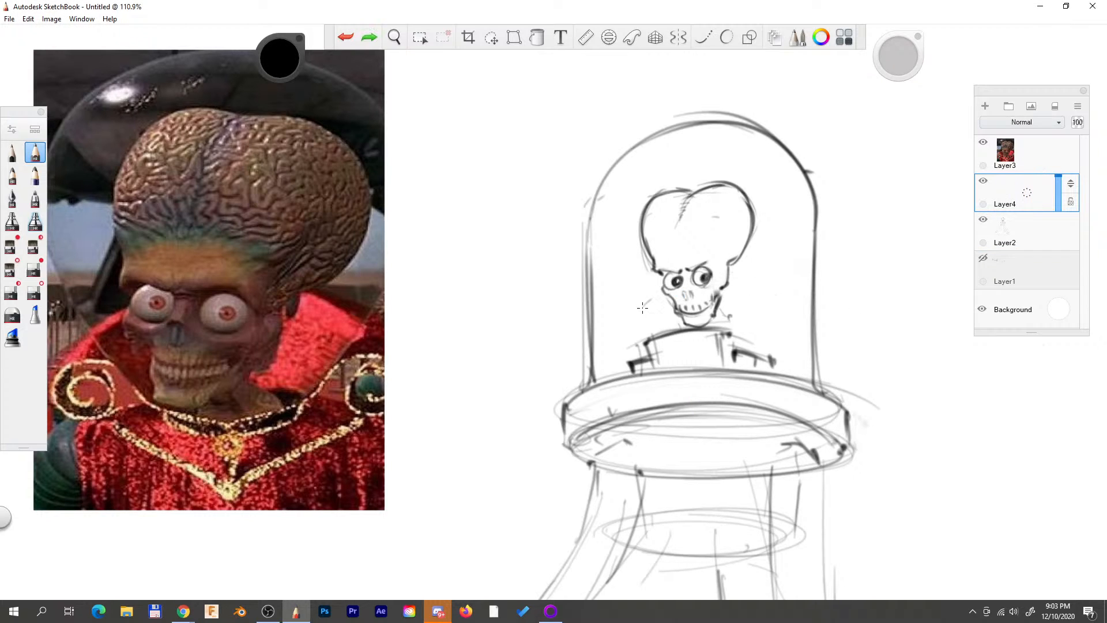
mouse_move(646, 307)
mouse_down()
mouse_move(750, 306)
mouse_move(771, 290)
mouse_up()
drag(645, 306, 670, 321)
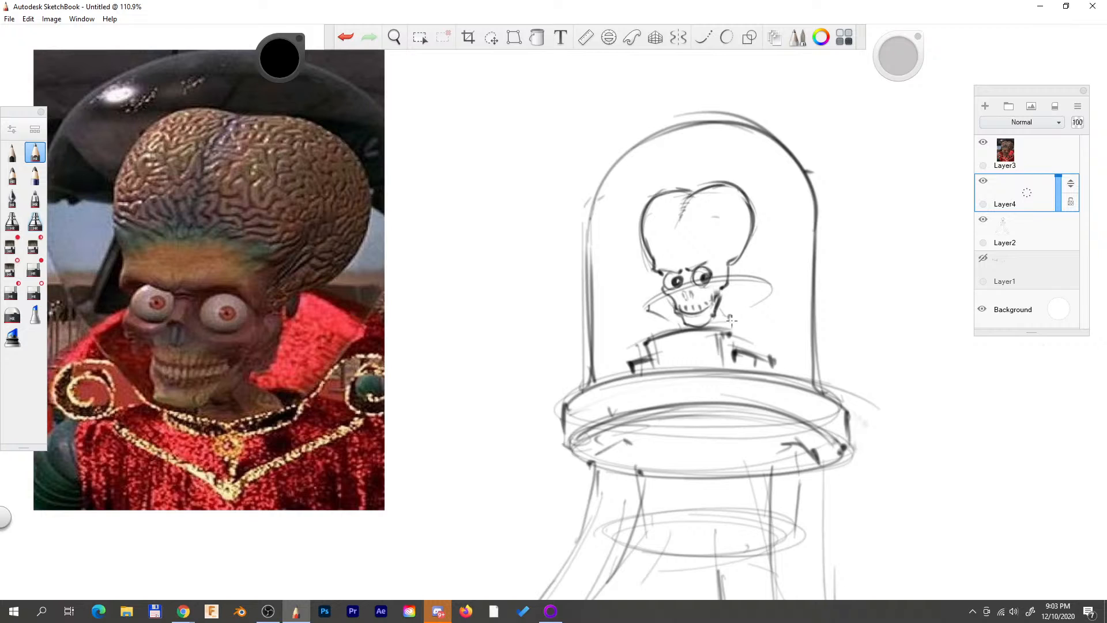
mouse_move(755, 290)
mouse_down()
mouse_move(739, 325)
mouse_move(758, 308)
mouse_up()
drag(647, 308, 671, 328)
Erase the part of the collar line that crosses the alien's face.
key(e)
drag(673, 288, 720, 279)
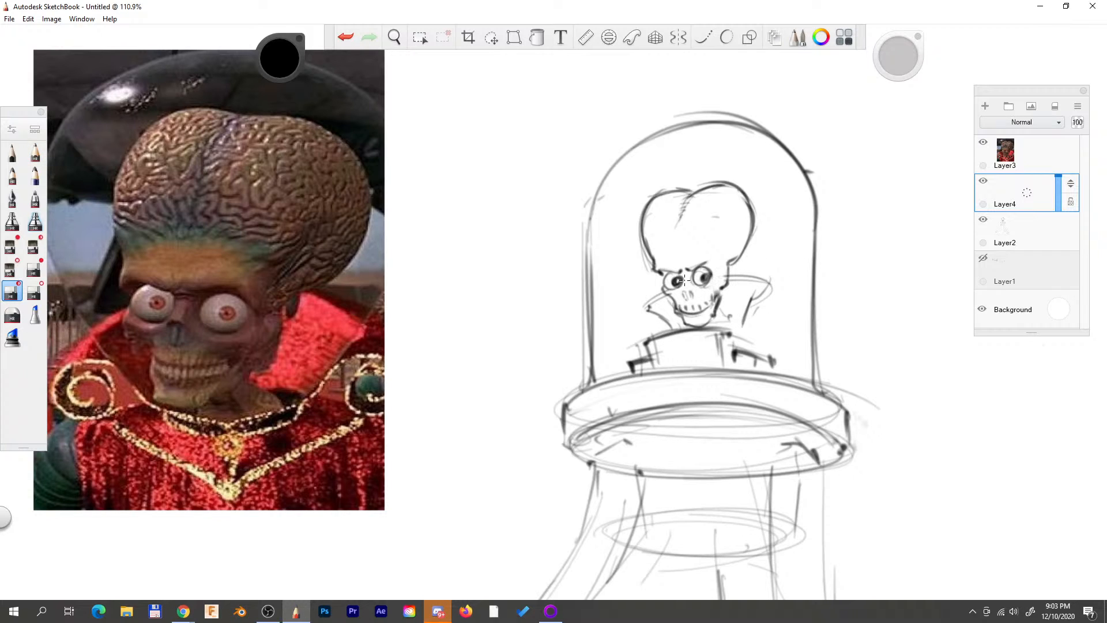
key(e)
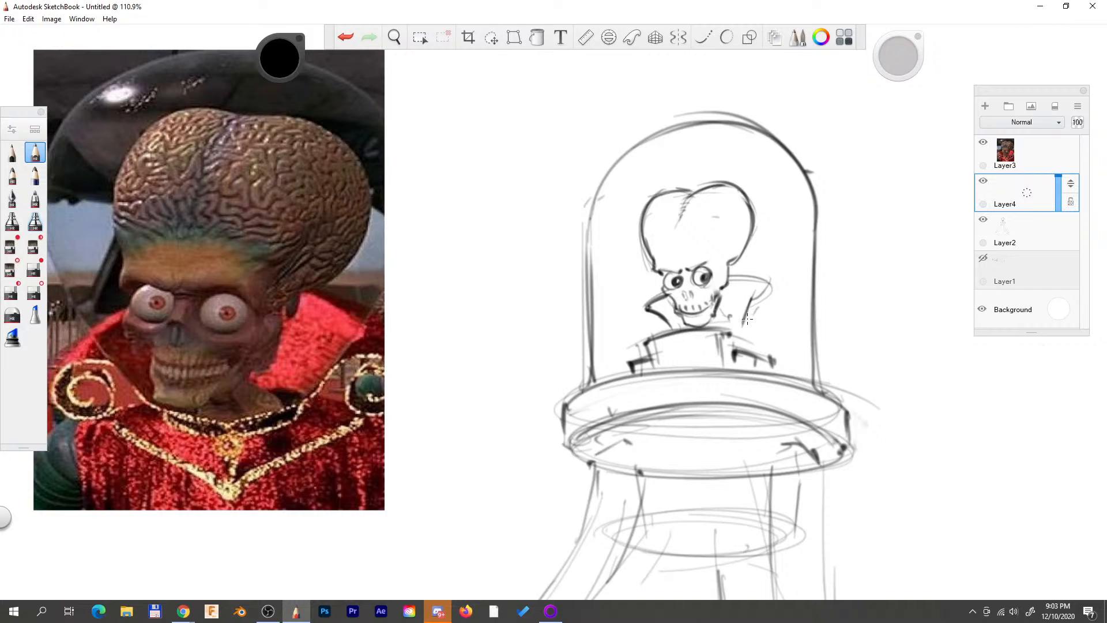
Draw the alien's two clenched hands gripping the levers on both sides of the console.
drag(752, 300, 743, 333)
drag(629, 332, 645, 344)
mouse_move(750, 343)
mouse_down()
mouse_move(750, 334)
mouse_move(751, 319)
mouse_move(759, 334)
mouse_move(760, 321)
mouse_move(764, 337)
mouse_move(762, 322)
mouse_move(765, 333)
mouse_move(757, 318)
mouse_move(742, 328)
mouse_move(766, 343)
mouse_move(772, 339)
mouse_up()
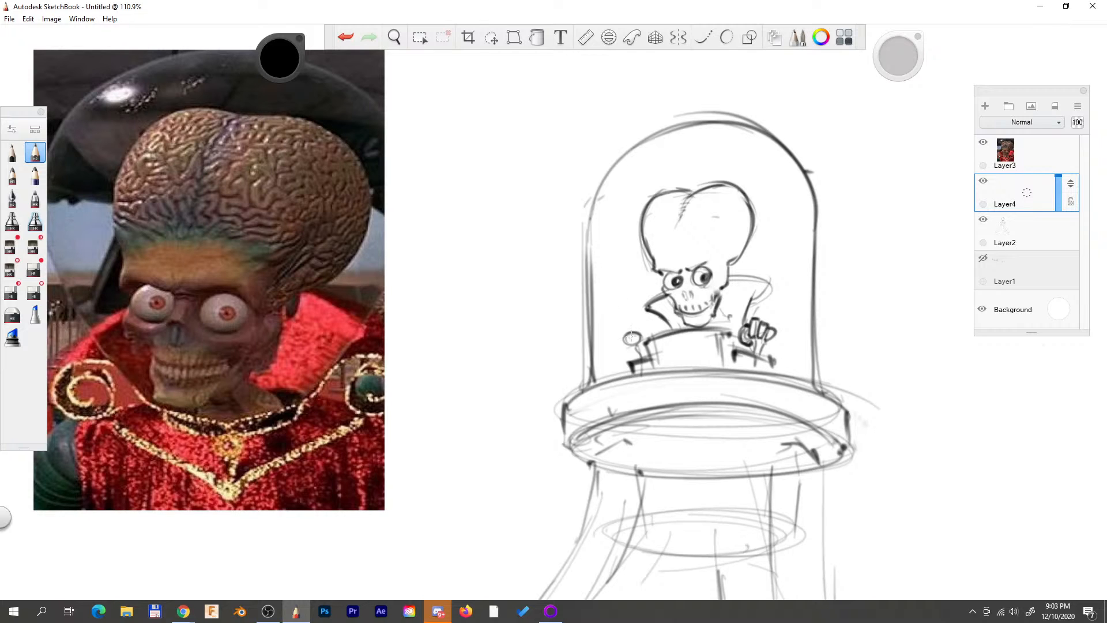
mouse_move(623, 332)
mouse_down()
mouse_move(617, 346)
mouse_move(635, 346)
mouse_move(638, 323)
mouse_move(620, 330)
mouse_move(646, 333)
mouse_up()
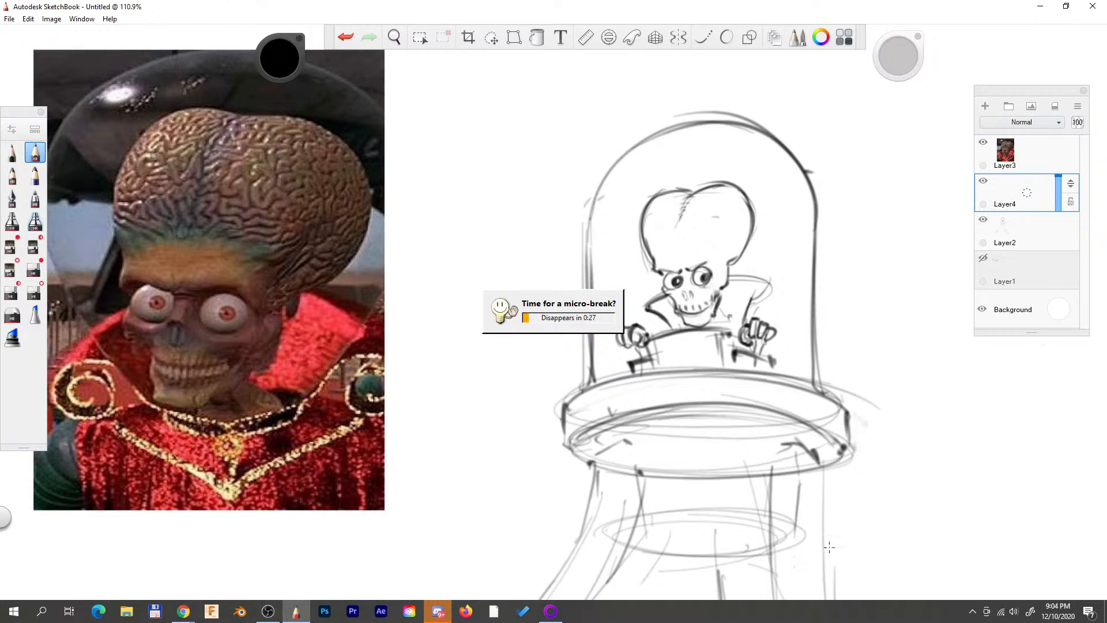
Quit the break-reminder program running in the system tray.
click(973, 612)
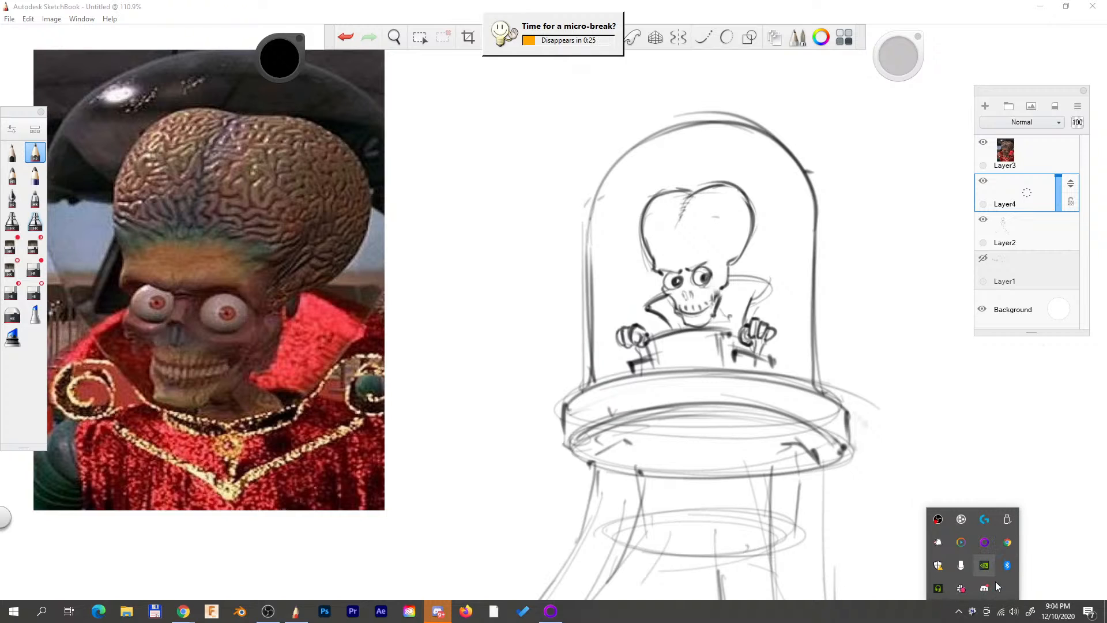
right_click(939, 545)
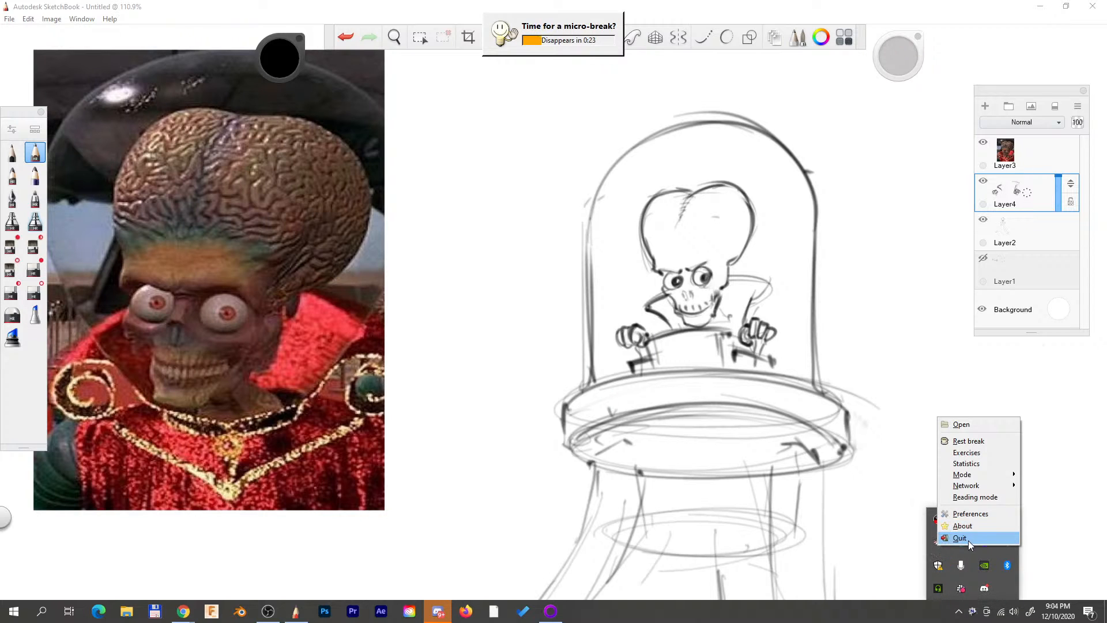
click(967, 541)
click(780, 298)
Darken the outer rim and pointed tip of the flared collar at the right of the alien's head.
key(space)
drag(762, 441, 747, 441)
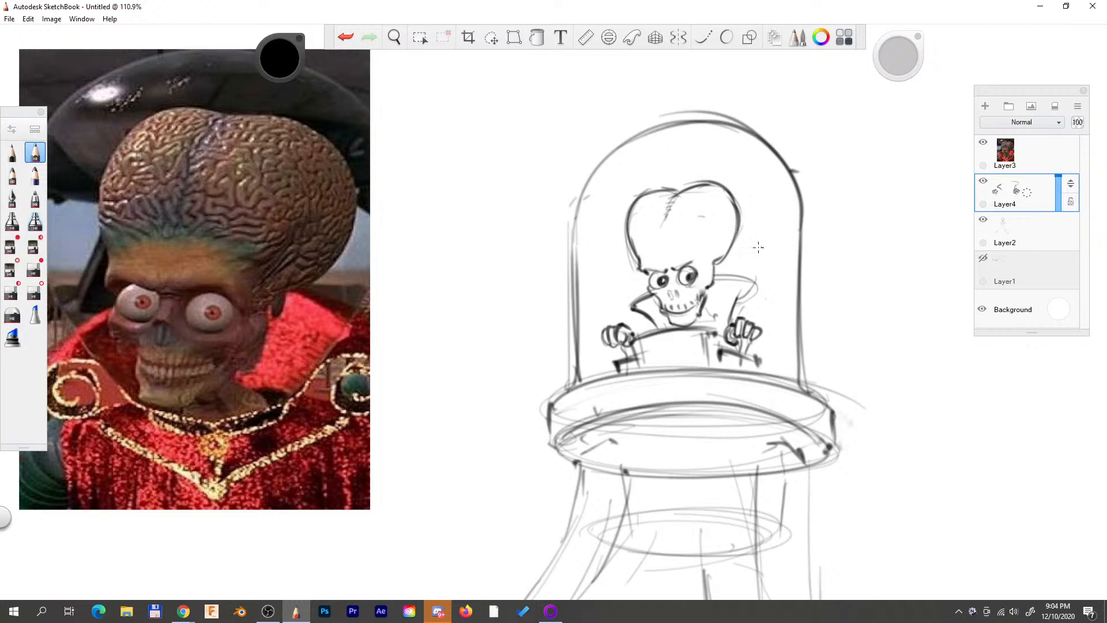
drag(756, 293, 749, 317)
key(space)
drag(786, 277, 842, 260)
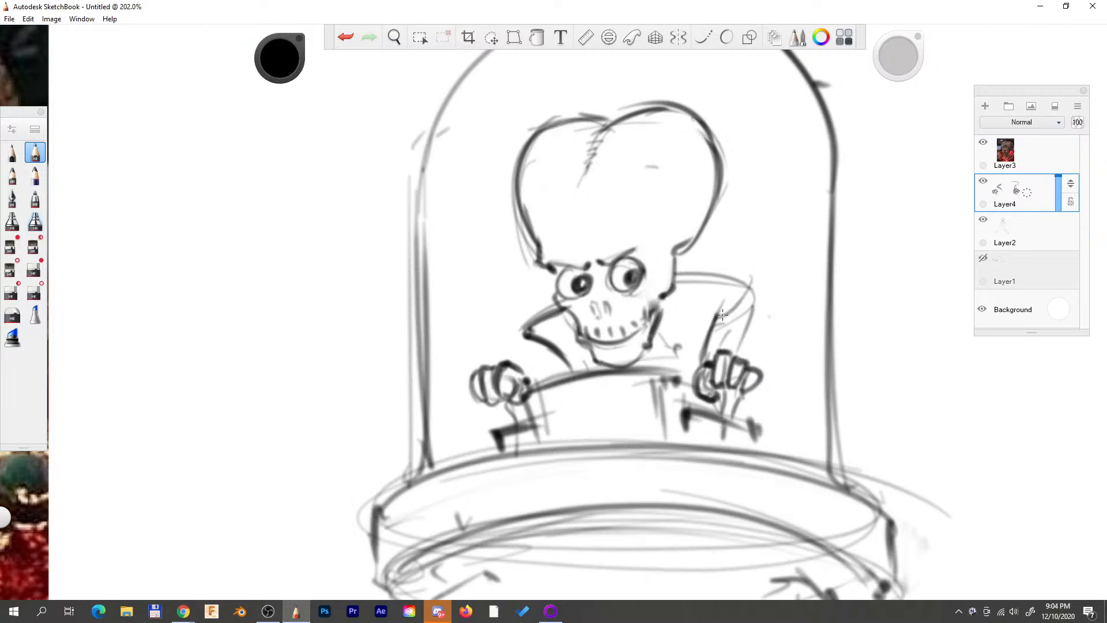
mouse_move(694, 276)
mouse_down()
mouse_move(721, 316)
mouse_move(764, 296)
mouse_move(744, 346)
mouse_up()
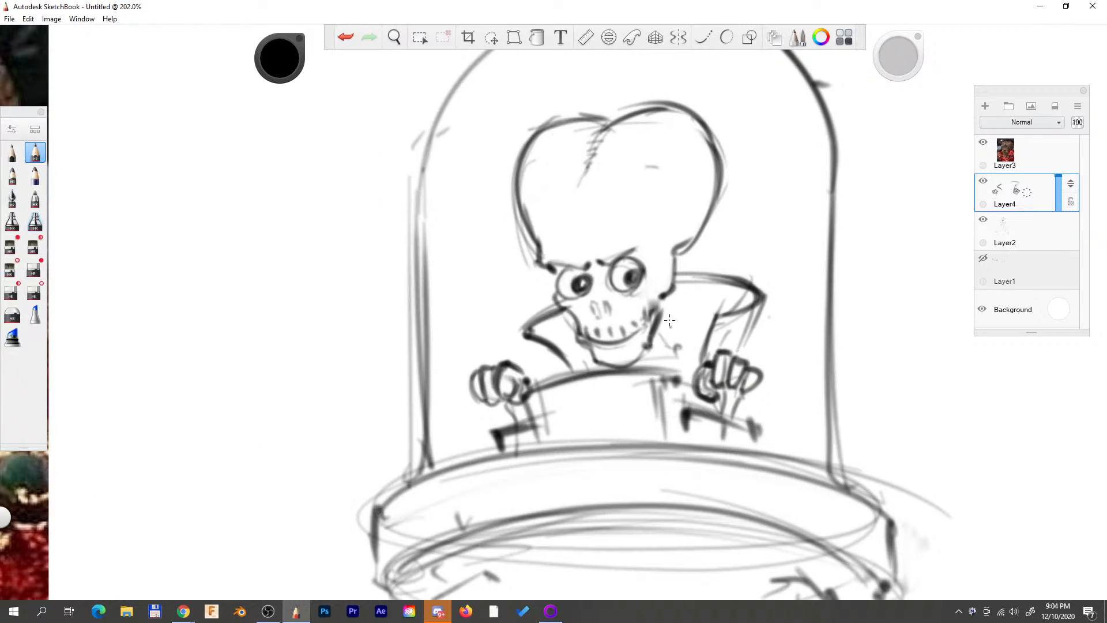
Draw the neck line inside the collar and strengthen the lines of the alien's mouth and jaw.
mouse_move(664, 297)
mouse_down()
mouse_move(676, 365)
mouse_move(664, 305)
mouse_move(652, 351)
mouse_move(666, 321)
mouse_move(686, 358)
mouse_up()
mouse_move(649, 346)
mouse_down()
mouse_move(646, 359)
mouse_move(645, 346)
mouse_move(598, 348)
mouse_up()
drag(607, 345, 618, 352)
mouse_move(628, 342)
mouse_down()
mouse_move(637, 345)
mouse_move(595, 360)
mouse_move(584, 344)
mouse_up()
drag(660, 314, 641, 355)
Fill both lobes of the alien's cranium with small curly brain folds.
mouse_move(678, 263)
mouse_down()
mouse_move(661, 301)
mouse_move(708, 212)
mouse_move(724, 151)
mouse_up()
mouse_move(613, 175)
mouse_down()
mouse_move(623, 156)
mouse_move(633, 167)
mouse_move(658, 155)
mouse_up()
key(space)
drag(633, 282, 578, 313)
drag(649, 299, 712, 311)
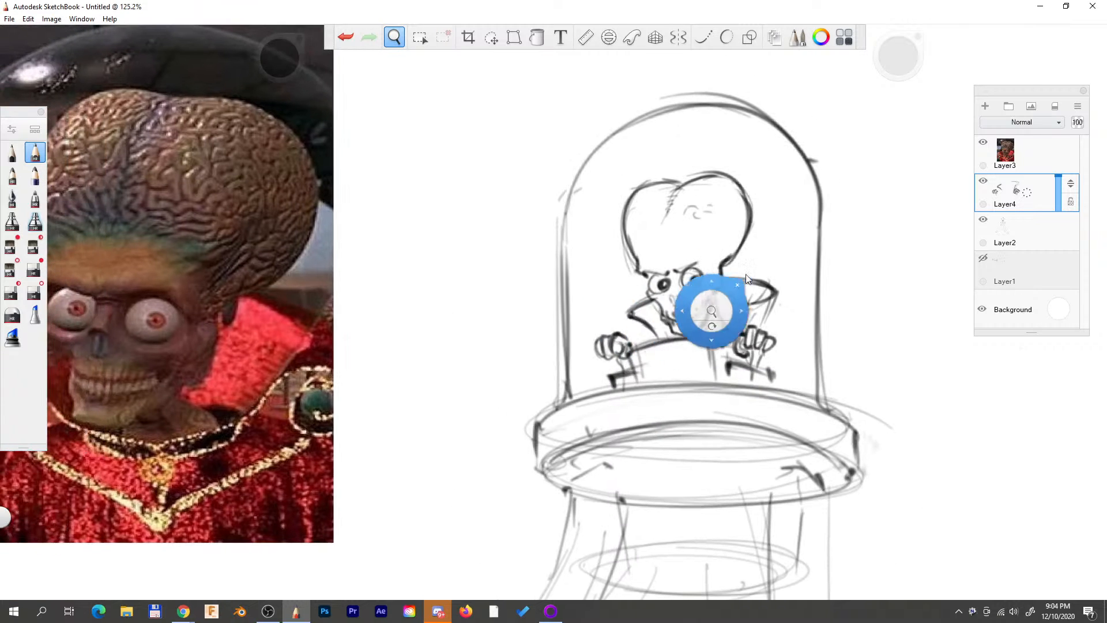
drag(723, 225, 722, 229)
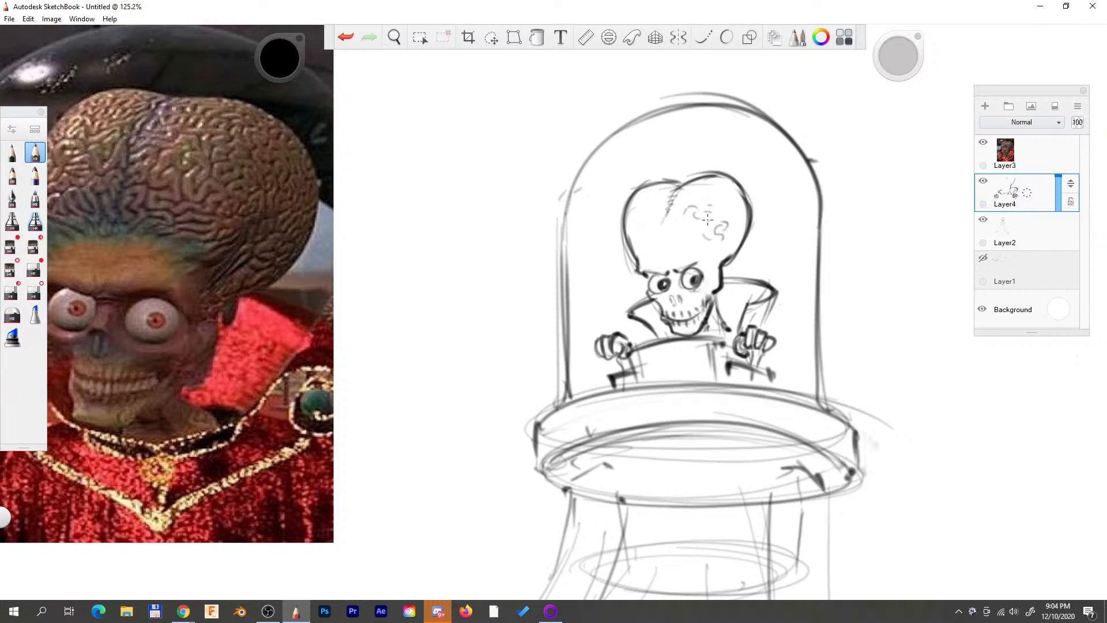
mouse_move(653, 218)
mouse_down()
mouse_move(639, 236)
mouse_move(650, 238)
mouse_move(640, 222)
mouse_move(645, 237)
mouse_move(632, 243)
mouse_move(649, 208)
mouse_up()
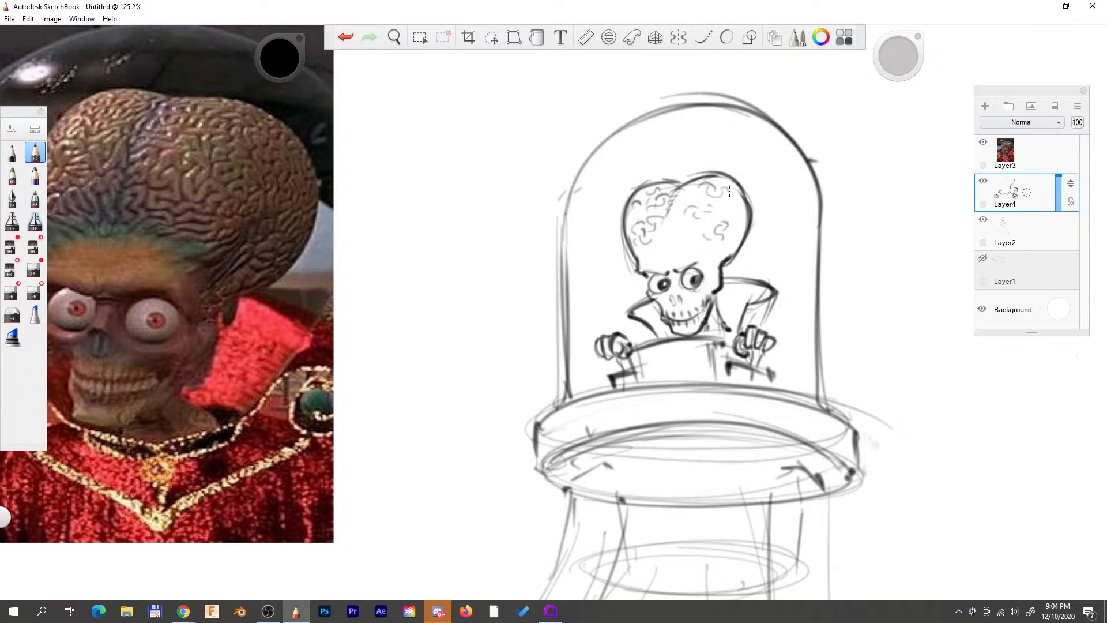
mouse_move(729, 192)
mouse_down()
mouse_move(740, 211)
mouse_move(737, 195)
mouse_move(727, 209)
mouse_move(750, 239)
mouse_move(732, 248)
mouse_move(691, 204)
mouse_up()
Add radiating wrinkles above the alien's brow and short fold lines inside both sides of the collar.
mouse_move(642, 242)
mouse_down()
mouse_move(676, 227)
mouse_move(704, 242)
mouse_move(708, 260)
mouse_move(718, 248)
mouse_move(709, 271)
mouse_move(736, 271)
mouse_move(717, 307)
mouse_move(743, 324)
mouse_up()
drag(646, 309, 665, 331)
drag(733, 290, 733, 303)
drag(738, 299, 745, 311)
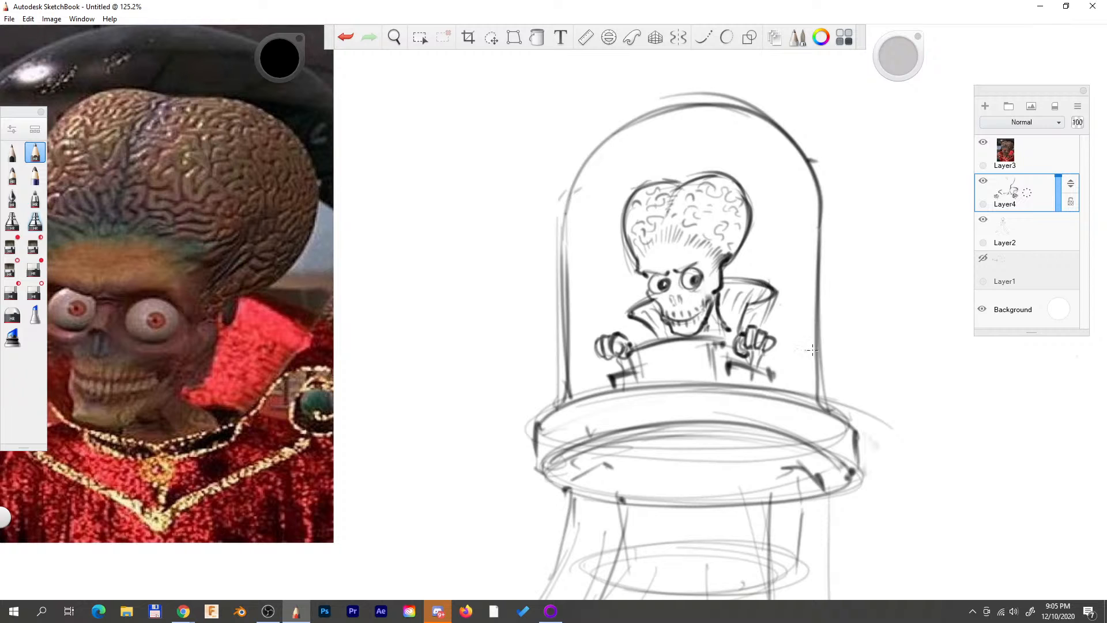
Darken the top edge and right corner of the console in front of the alien.
drag(634, 351, 718, 341)
drag(722, 342, 714, 360)
key(space)
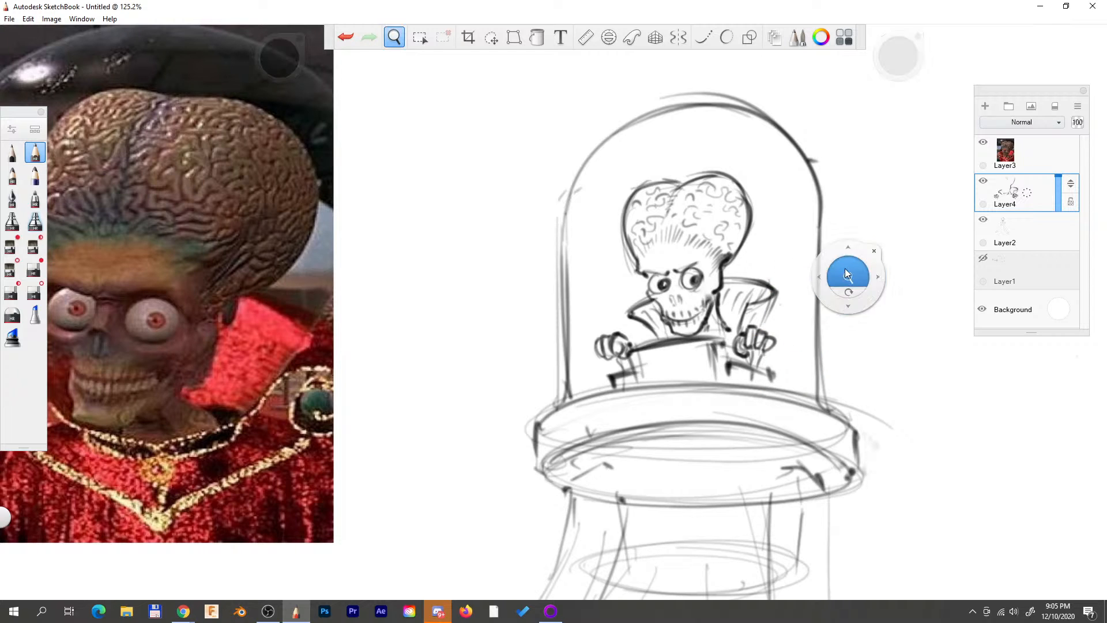
mouse_move(844, 268)
mouse_down()
mouse_move(791, 390)
mouse_move(575, 340)
mouse_up()
drag(649, 261, 732, 245)
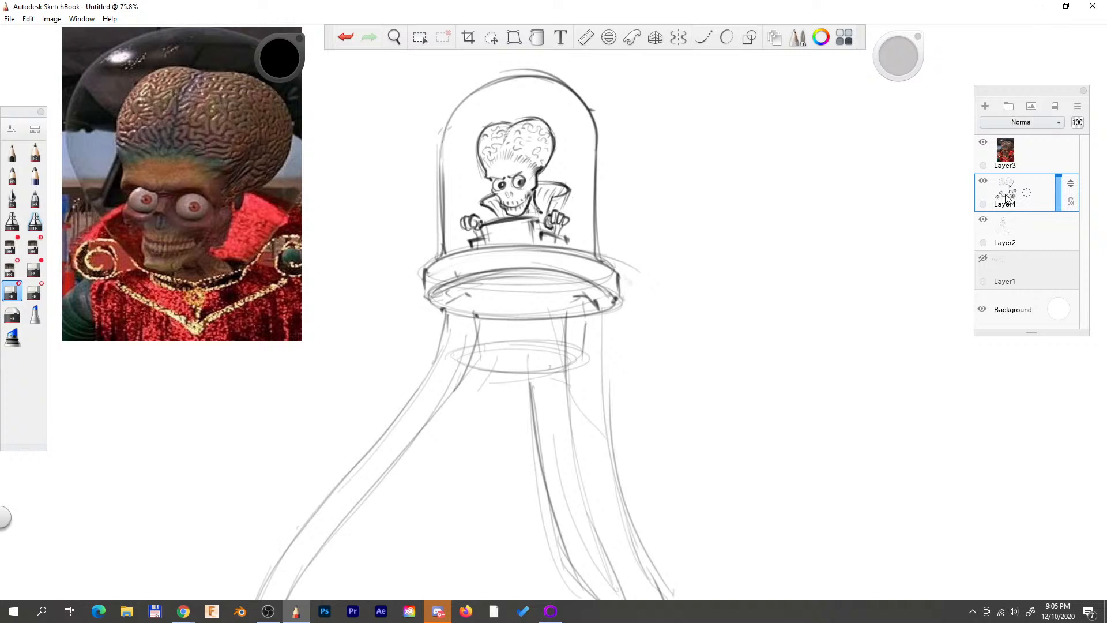
Merge Layer4 down into Layer2 and erase the inner arcs across the front of the base ring.
drag(1008, 201, 1007, 237)
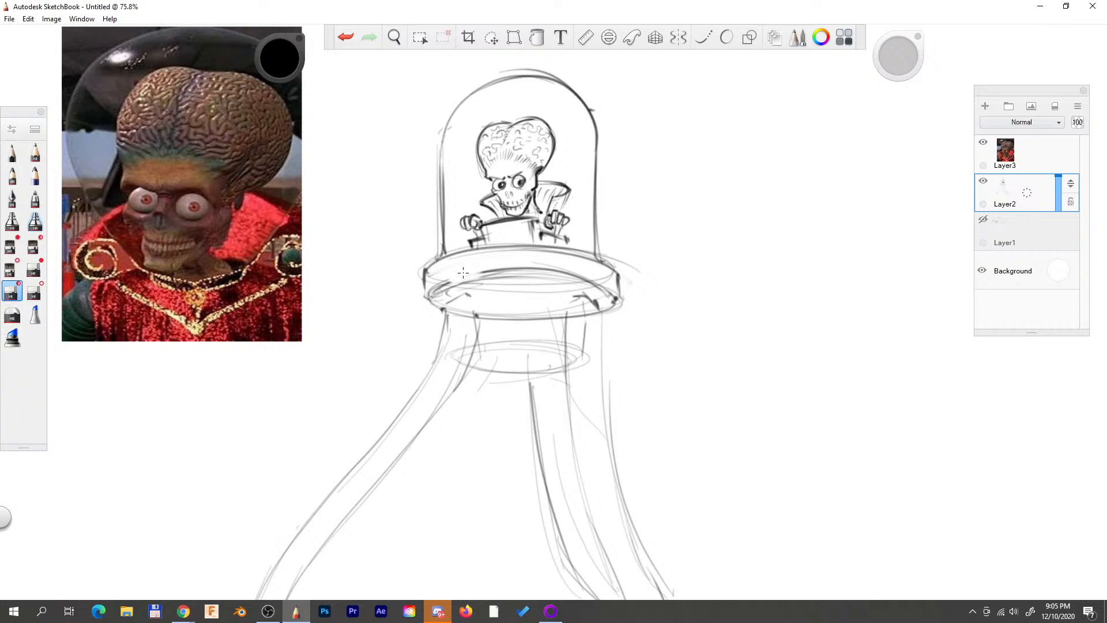
drag(526, 273, 568, 281)
key(s)
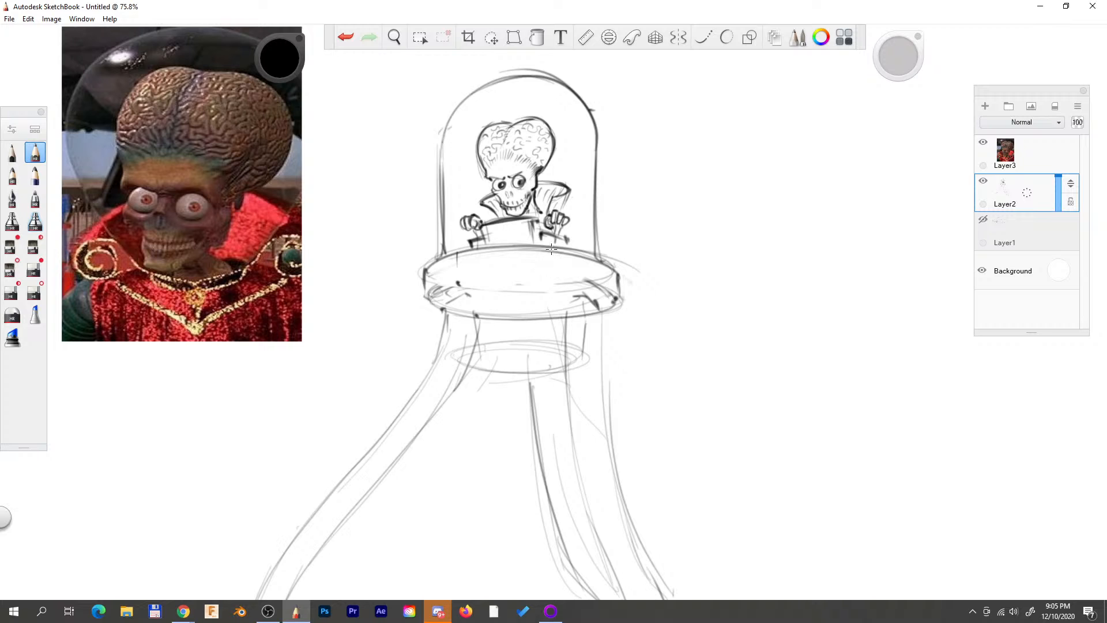
Draw the console's lower body over the ring with a dark curved top edge and two downward side lines.
drag(550, 244, 551, 282)
key(space)
drag(765, 279, 563, 210)
mouse_move(444, 297)
mouse_down()
mouse_move(455, 311)
mouse_move(516, 260)
mouse_up()
drag(512, 272, 510, 286)
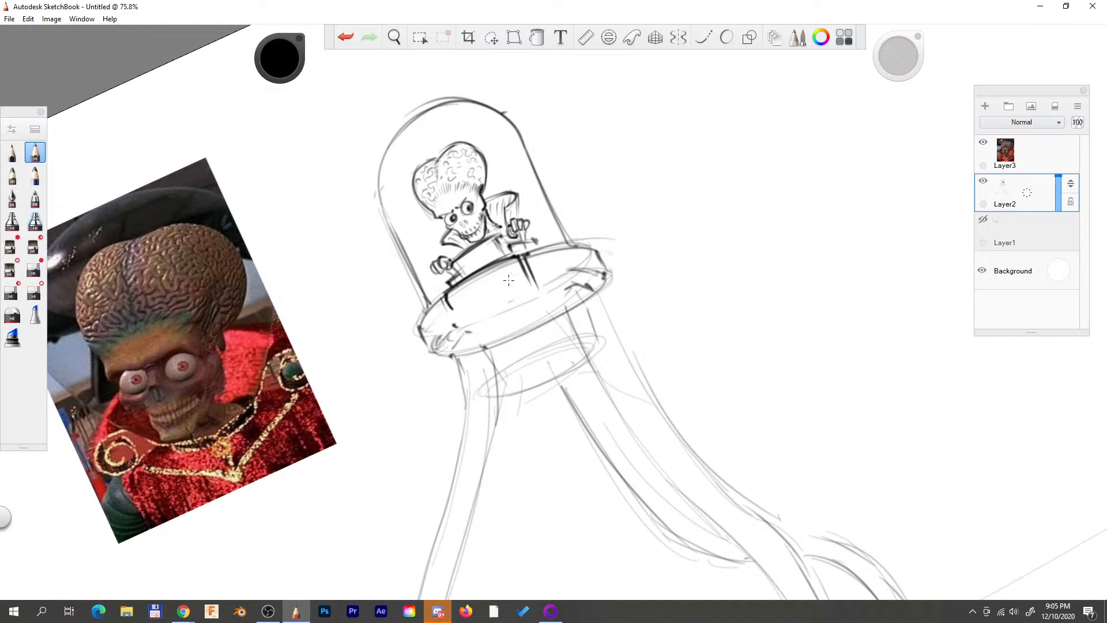
key(space)
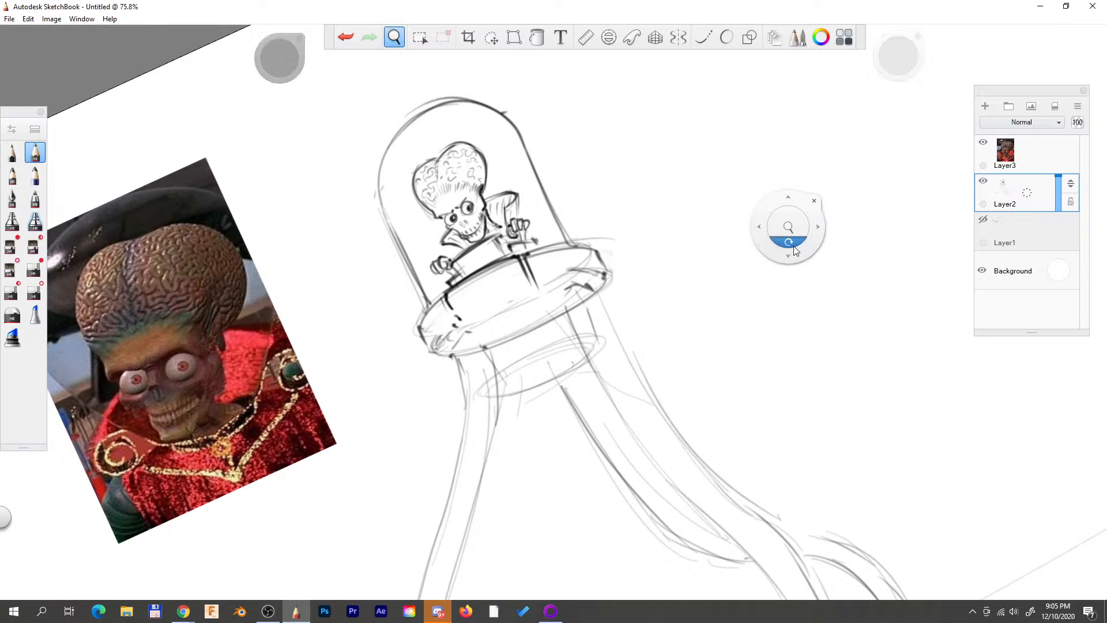
drag(793, 246, 800, 351)
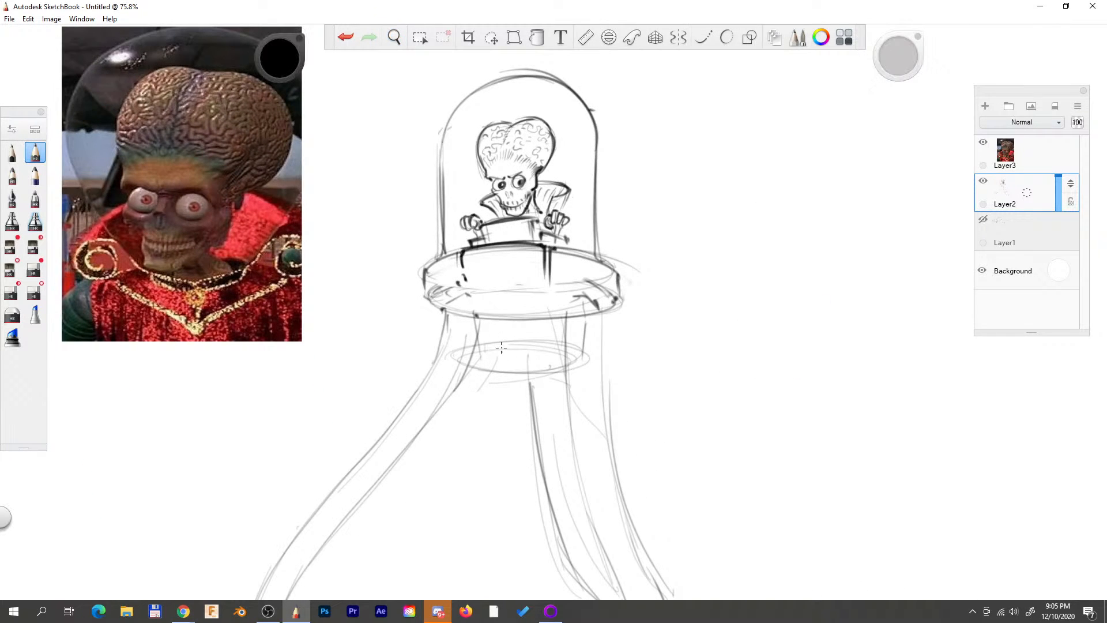
Rough in a thin barrel below the ring and draw two narrow vertical brackets on the ring's front.
drag(495, 323, 466, 409)
drag(489, 362, 479, 385)
drag(523, 284, 525, 322)
key(space)
drag(601, 403, 609, 400)
mouse_move(486, 276)
mouse_down()
mouse_move(485, 316)
mouse_move(495, 316)
mouse_up()
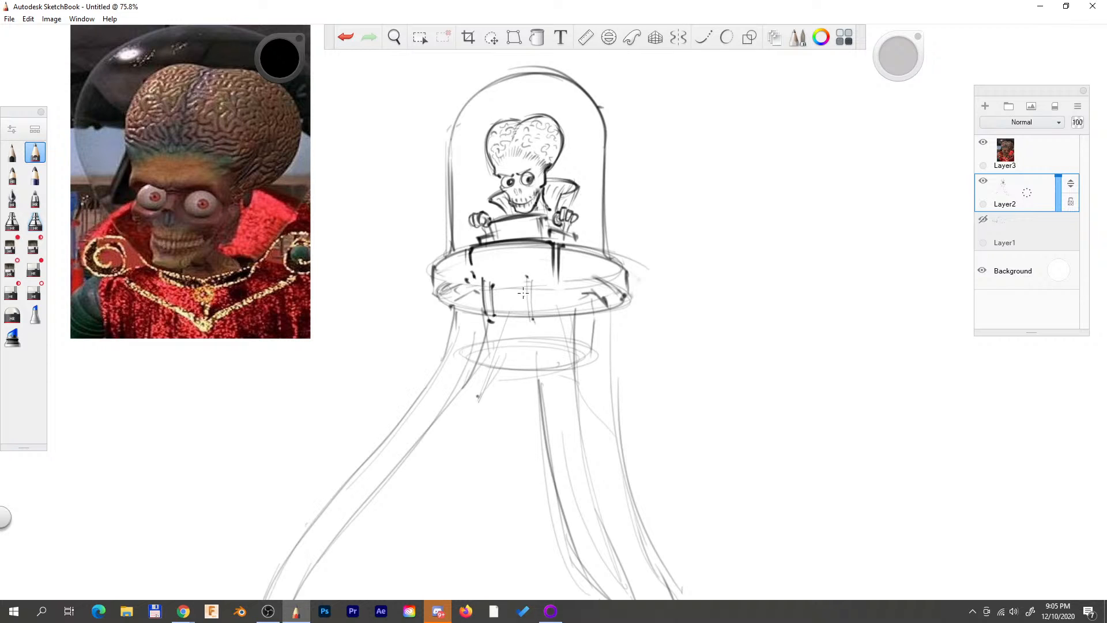
mouse_move(522, 280)
mouse_down()
mouse_move(522, 317)
mouse_move(534, 318)
mouse_up()
key(space)
drag(685, 290, 715, 339)
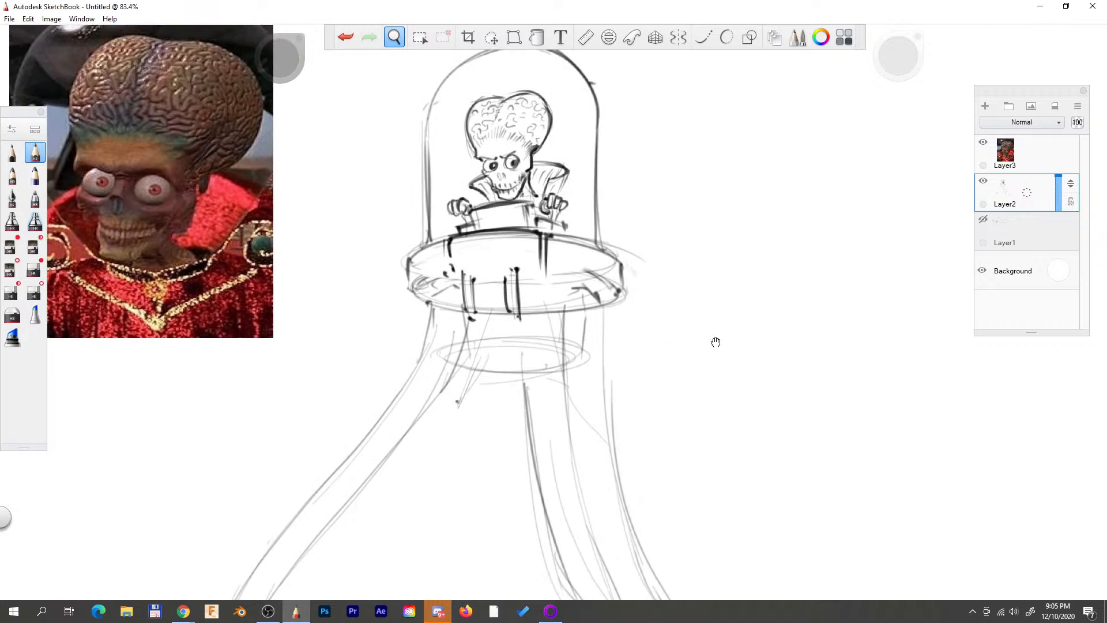
drag(464, 271, 469, 316)
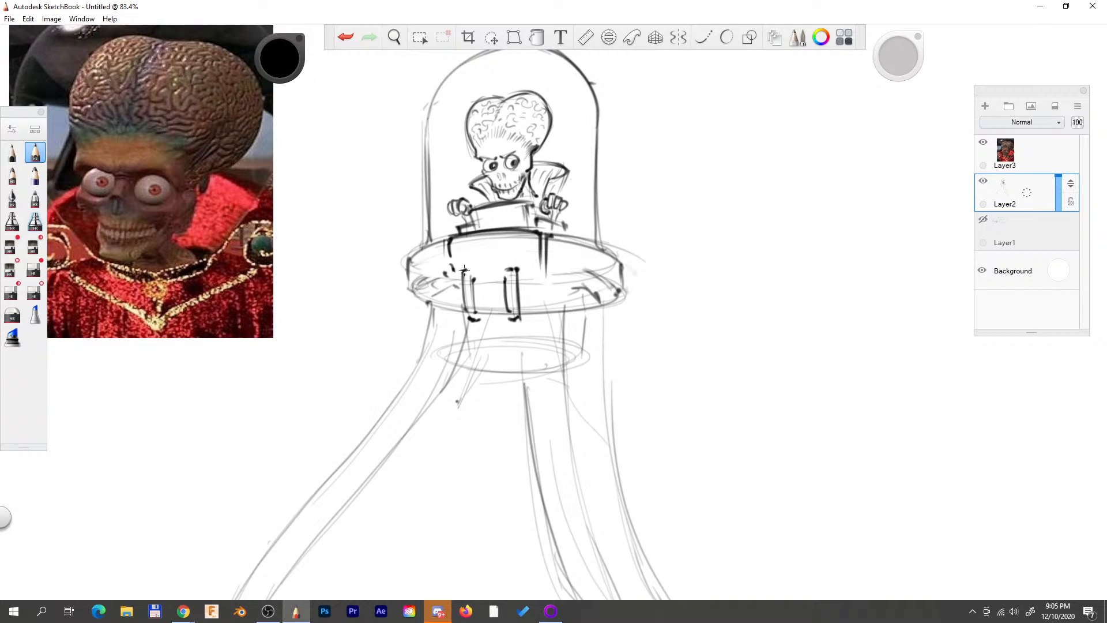
Redraw the thin barrel slanting down from between the brackets as two converging lines capped with a small ball.
key(space)
drag(574, 273, 563, 235)
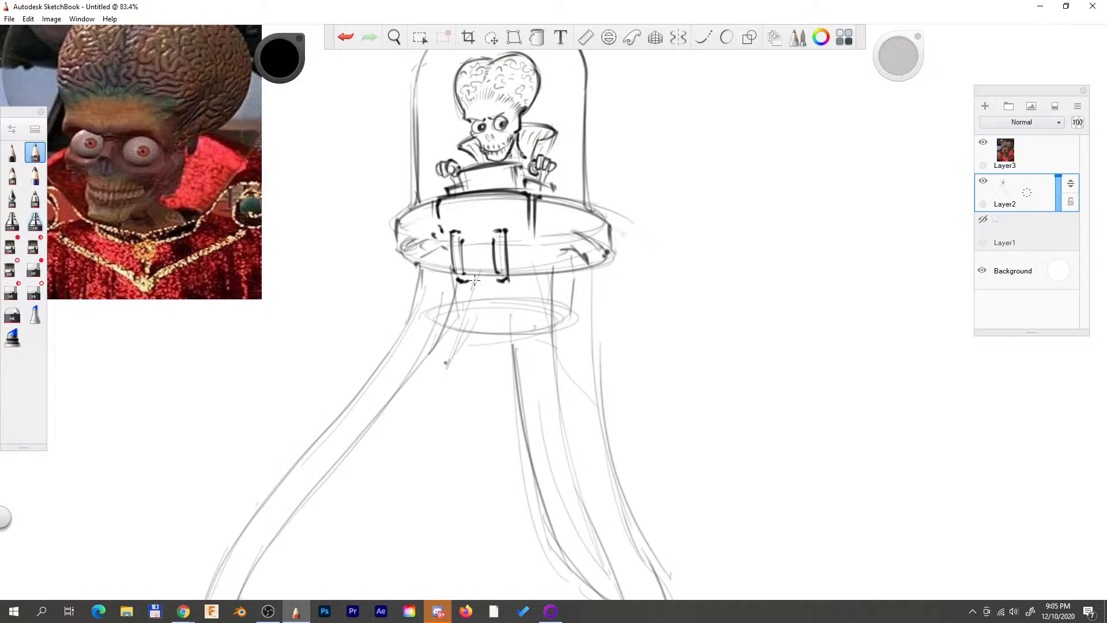
mouse_move(475, 280)
mouse_down()
mouse_move(450, 359)
mouse_move(466, 333)
mouse_up()
key(e)
key(e)
mouse_move(473, 288)
mouse_down()
mouse_move(449, 362)
mouse_move(482, 287)
mouse_up()
drag(456, 361, 484, 286)
drag(452, 363, 474, 285)
click(473, 282)
drag(579, 338, 587, 305)
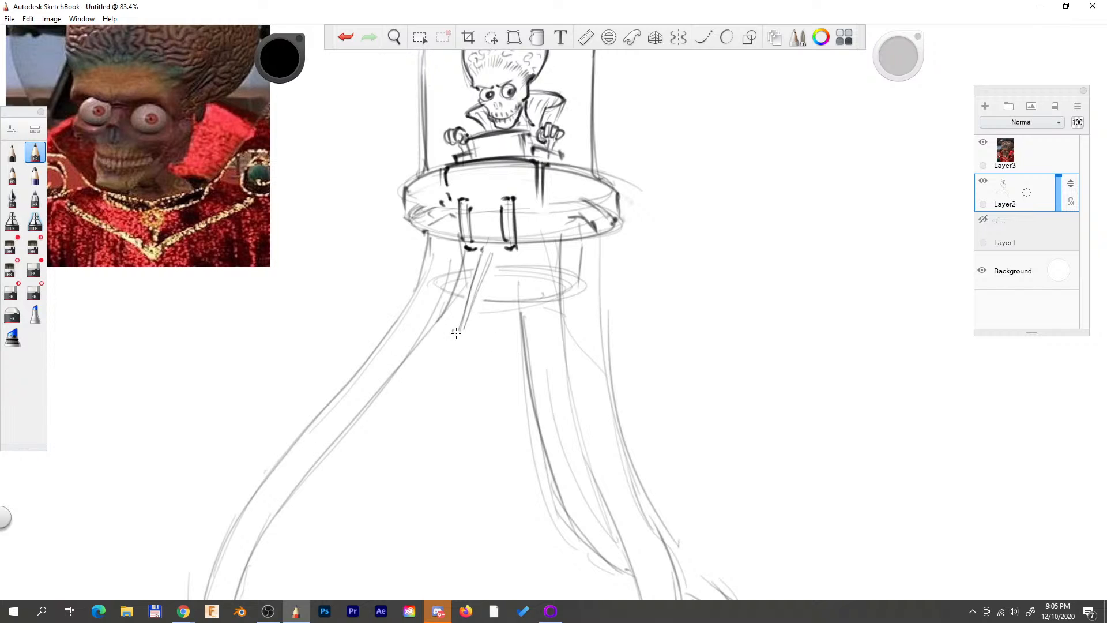
mouse_move(464, 332)
mouse_down()
mouse_move(460, 344)
mouse_move(465, 334)
mouse_up()
Sketch four elliptical discs around the barrel, growing larger from the ball tip toward the ring.
drag(579, 375, 558, 417)
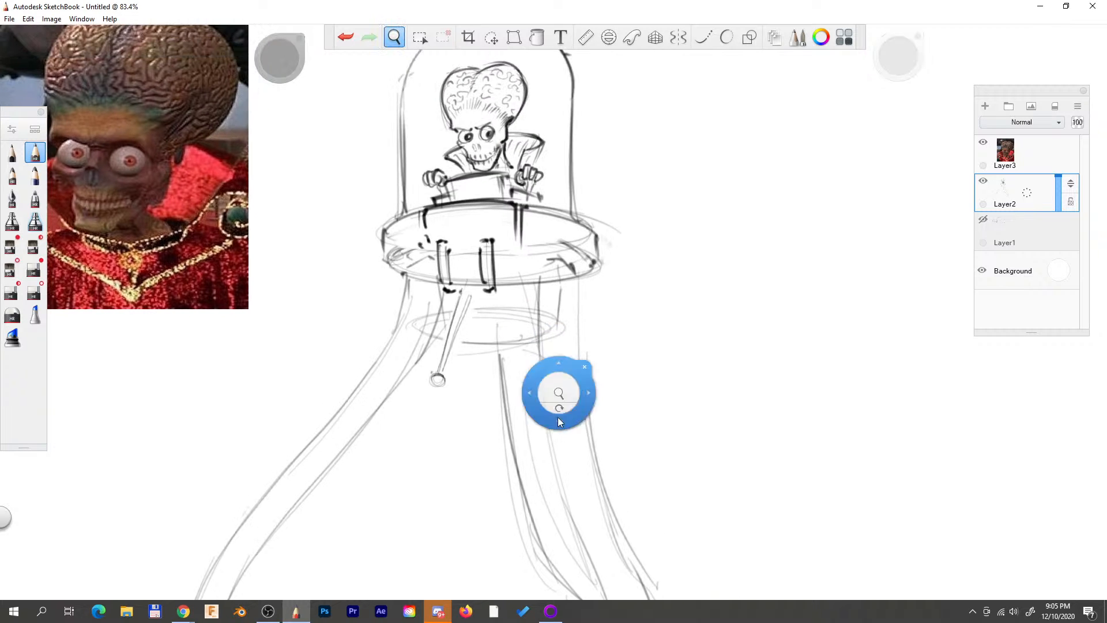
key(space)
drag(729, 263, 717, 392)
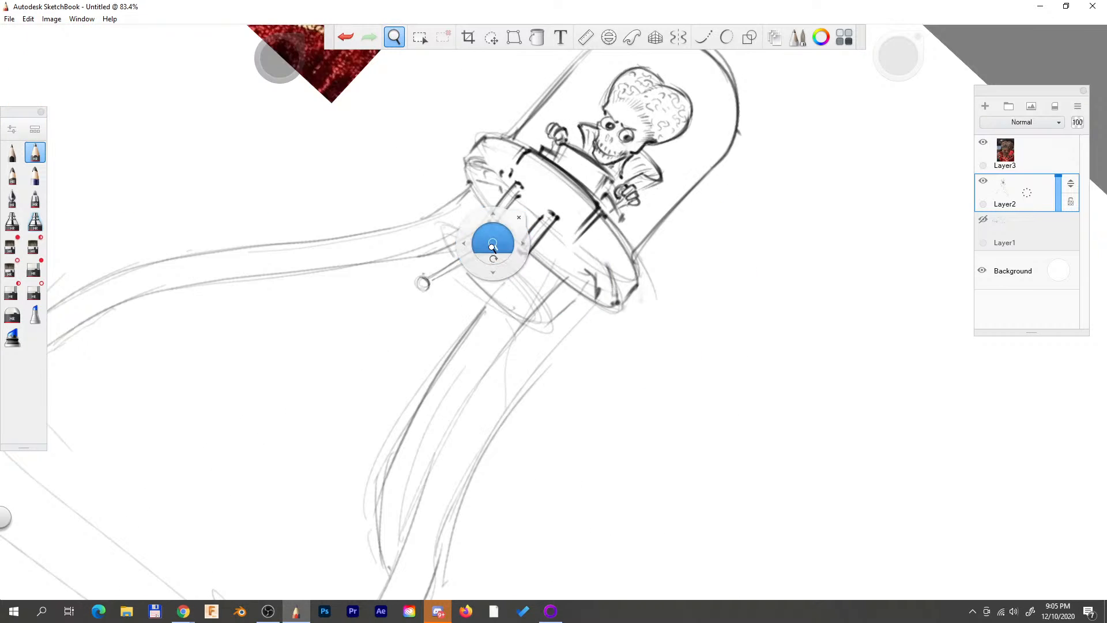
drag(492, 245, 497, 216)
drag(396, 283, 395, 294)
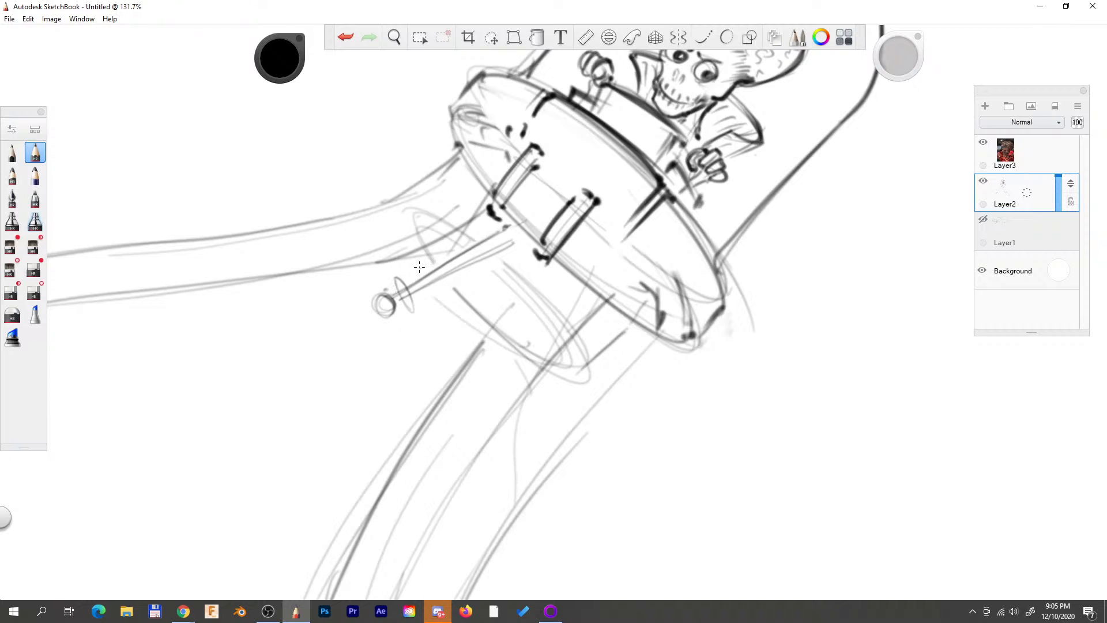
mouse_move(427, 259)
mouse_down()
mouse_move(416, 302)
mouse_move(439, 258)
mouse_move(447, 291)
mouse_move(470, 240)
mouse_up()
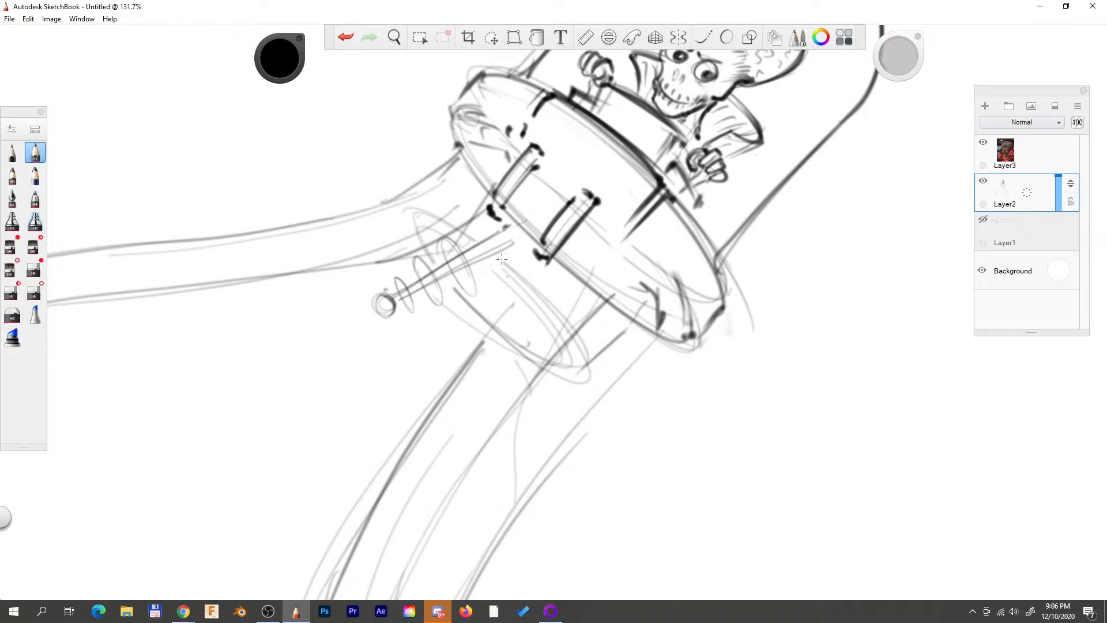
mouse_move(504, 284)
mouse_down()
mouse_move(476, 225)
mouse_move(503, 280)
mouse_move(484, 210)
mouse_up()
Mark dark hubs where the barrel passes through each of the discs.
key(space)
drag(787, 268, 670, 213)
drag(667, 388, 634, 414)
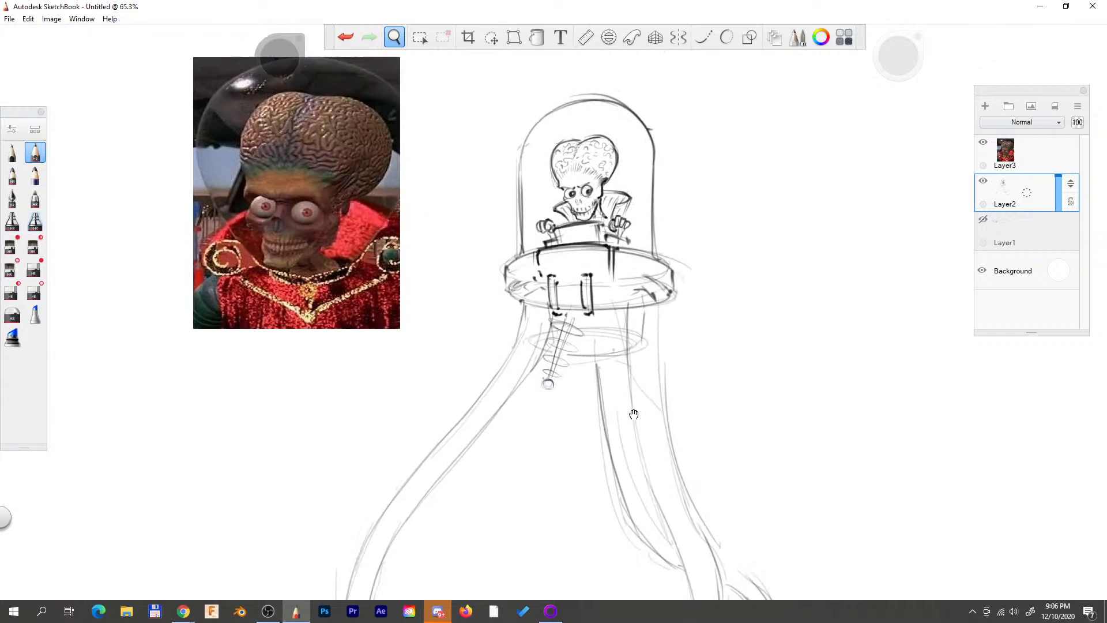
drag(669, 289, 693, 414)
drag(694, 418, 686, 340)
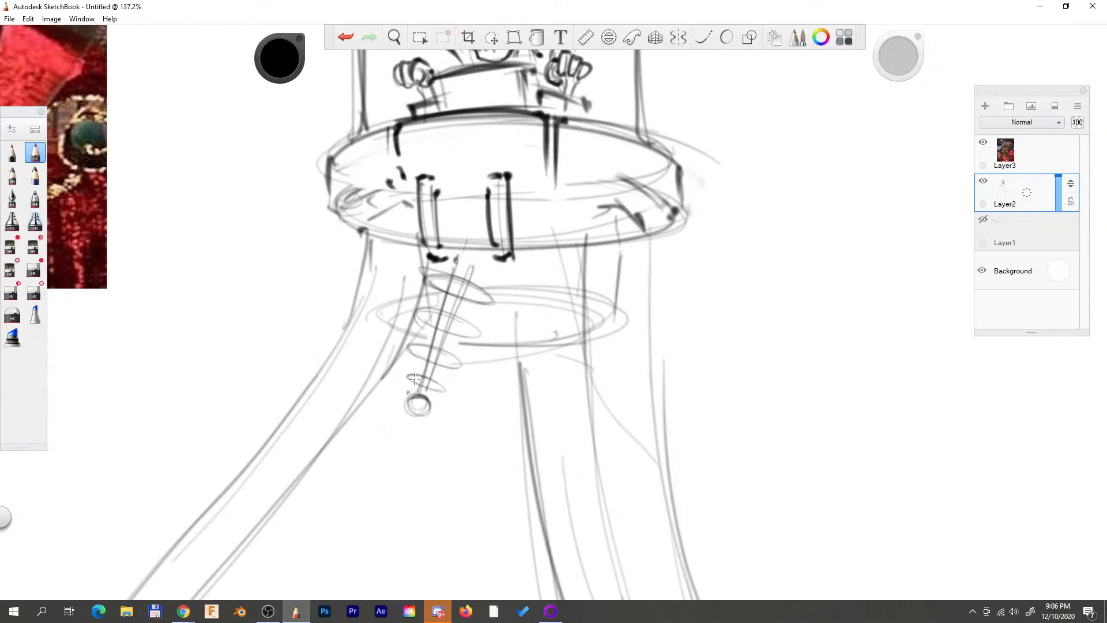
mouse_move(417, 381)
mouse_down()
mouse_move(429, 385)
mouse_move(441, 323)
mouse_up()
drag(452, 285, 464, 293)
Outline the rims of the four barrel discs and the ball tip with heavy dark strokes.
key(space)
mouse_move(760, 318)
mouse_down()
mouse_move(753, 333)
mouse_move(640, 365)
mouse_up()
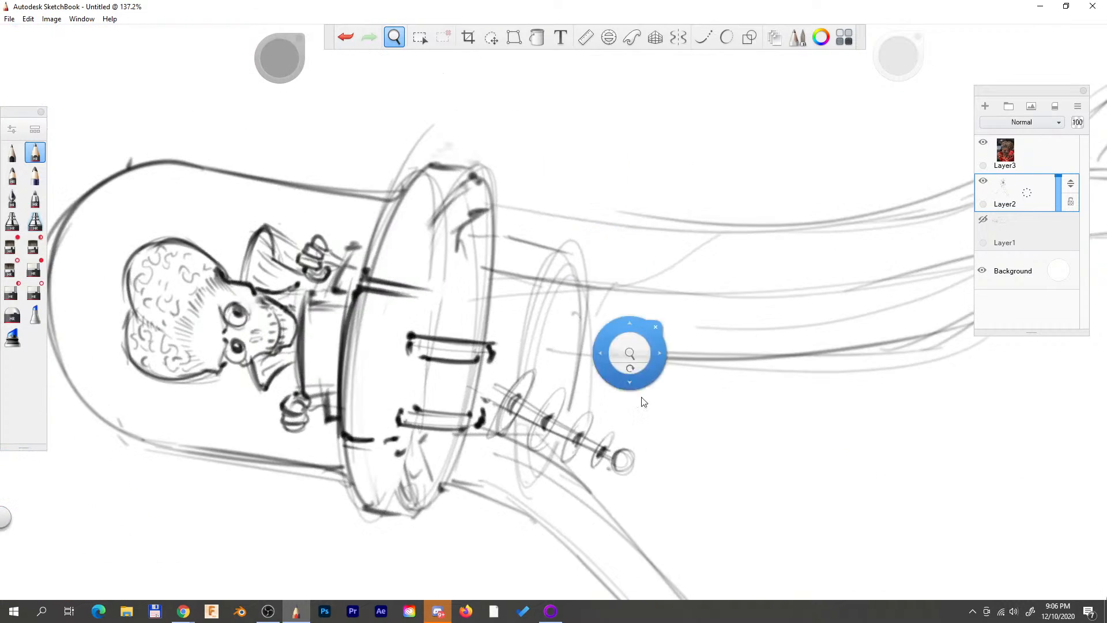
drag(644, 402, 658, 292)
drag(582, 338, 631, 314)
mouse_move(463, 313)
mouse_down()
mouse_move(461, 272)
mouse_move(527, 190)
mouse_up()
mouse_move(528, 190)
mouse_down()
mouse_move(466, 320)
mouse_move(528, 199)
mouse_up()
mouse_move(458, 310)
mouse_down()
mouse_move(469, 313)
mouse_move(527, 203)
mouse_up()
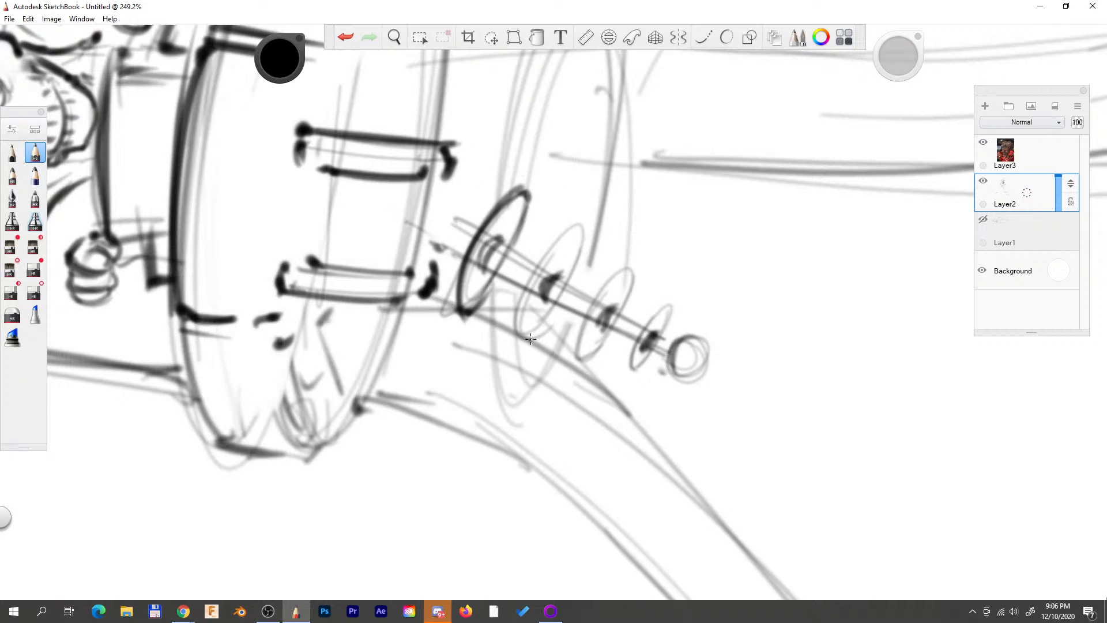
drag(530, 339, 583, 226)
mouse_move(592, 352)
mouse_down()
mouse_move(627, 295)
mouse_move(624, 271)
mouse_move(631, 281)
mouse_up()
mouse_move(635, 368)
mouse_down()
mouse_move(663, 308)
mouse_move(667, 333)
mouse_up()
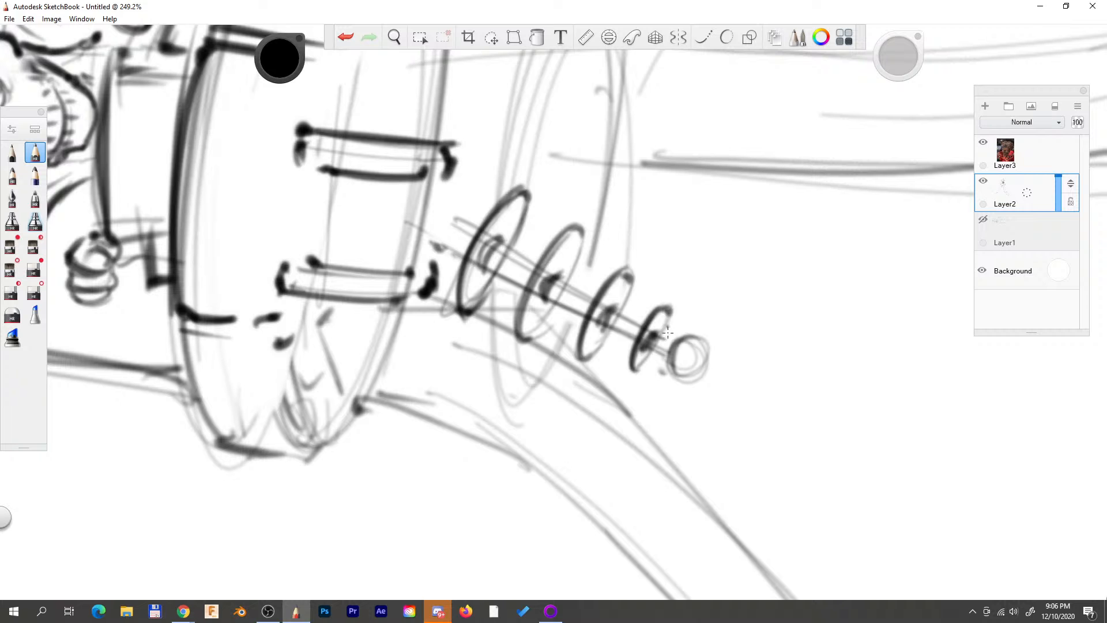
mouse_move(679, 375)
mouse_down()
mouse_move(685, 339)
mouse_move(710, 352)
mouse_move(699, 371)
mouse_move(707, 346)
mouse_move(694, 343)
mouse_move(700, 352)
mouse_up()
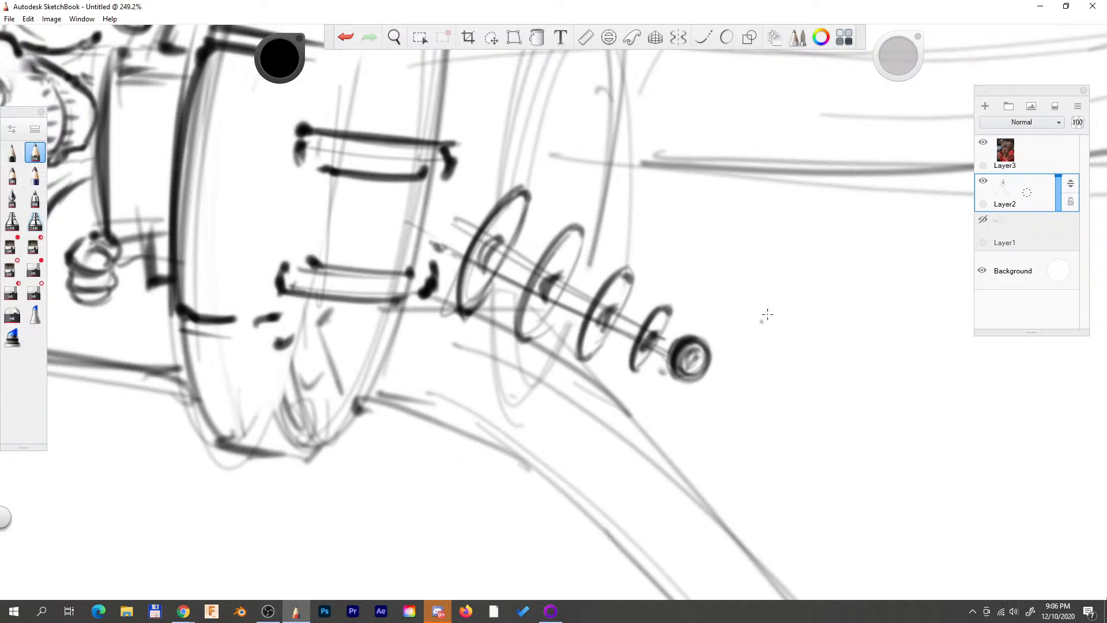
Darken the barrel's rod between the discs from the ball tip up toward the ring.
key(space)
drag(782, 286, 544, 402)
drag(536, 340, 562, 372)
mouse_move(571, 383)
mouse_down()
mouse_move(587, 365)
mouse_move(573, 365)
mouse_up()
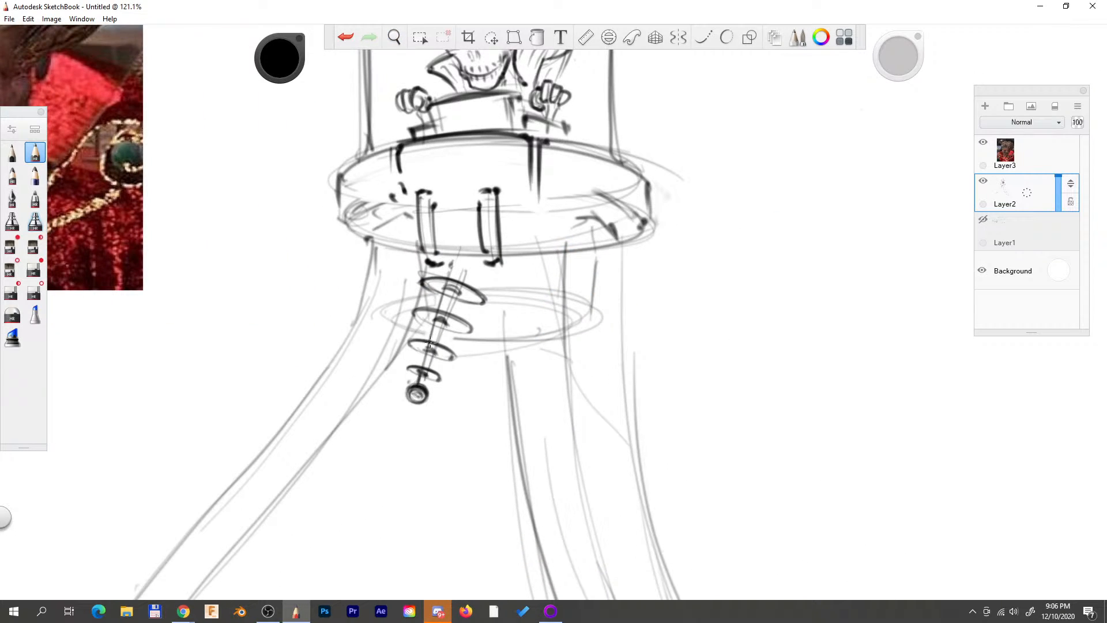
drag(427, 351, 419, 391)
mouse_move(426, 368)
mouse_down()
mouse_move(446, 288)
mouse_move(465, 268)
mouse_up()
key(space)
drag(529, 320, 535, 383)
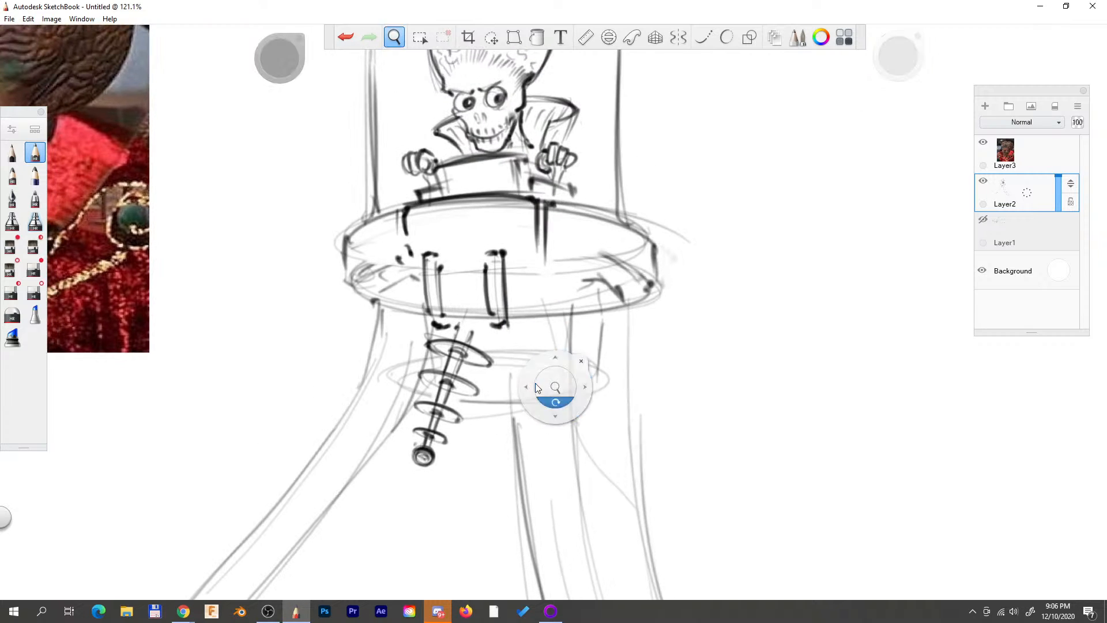
Sketch small brackets inside the lower ends of the gun mount's two bars and a curved cable loop beside the right bar.
mouse_move(449, 324)
mouse_down()
mouse_move(451, 306)
mouse_move(473, 305)
mouse_move(485, 321)
mouse_move(448, 299)
mouse_move(484, 310)
mouse_up()
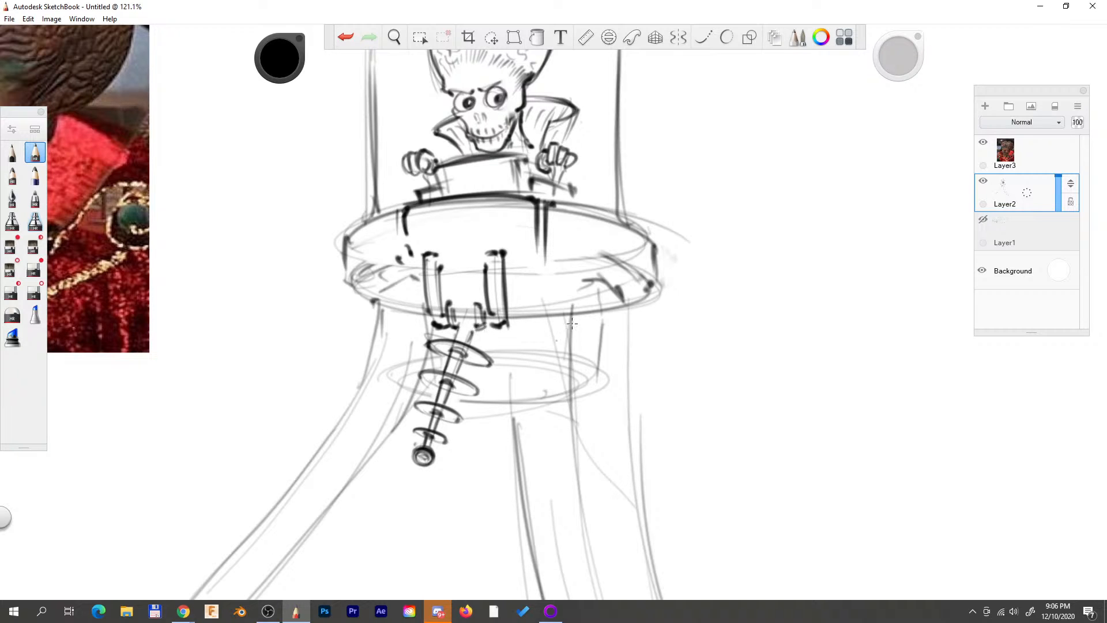
key(space)
drag(611, 314, 568, 340)
drag(630, 234, 627, 272)
drag(594, 314, 602, 271)
drag(568, 367, 551, 310)
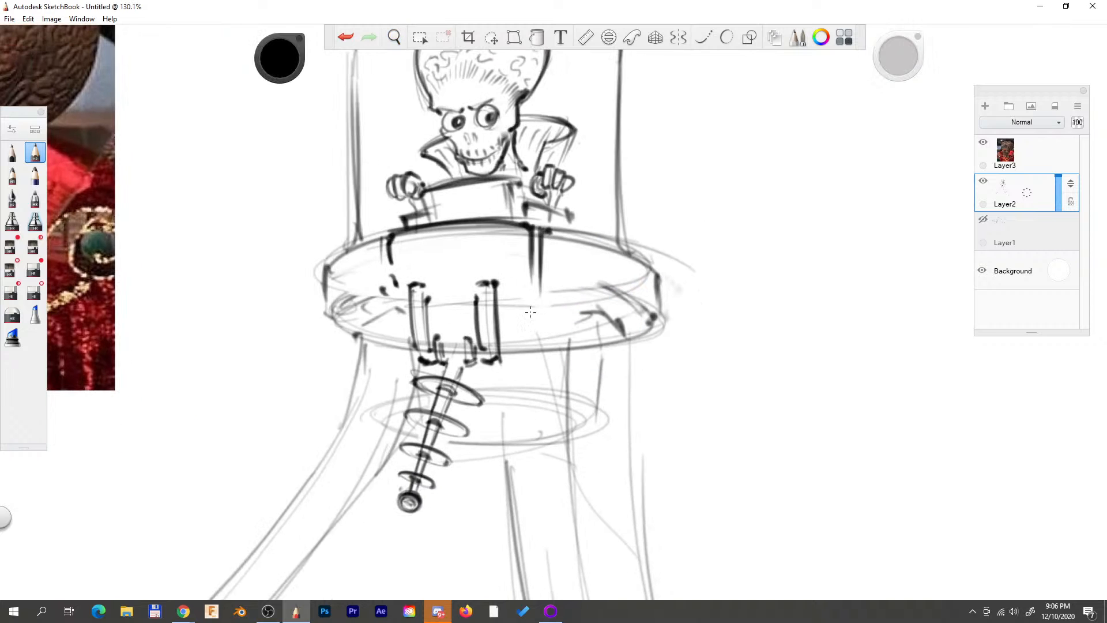
key(space)
drag(588, 346, 624, 341)
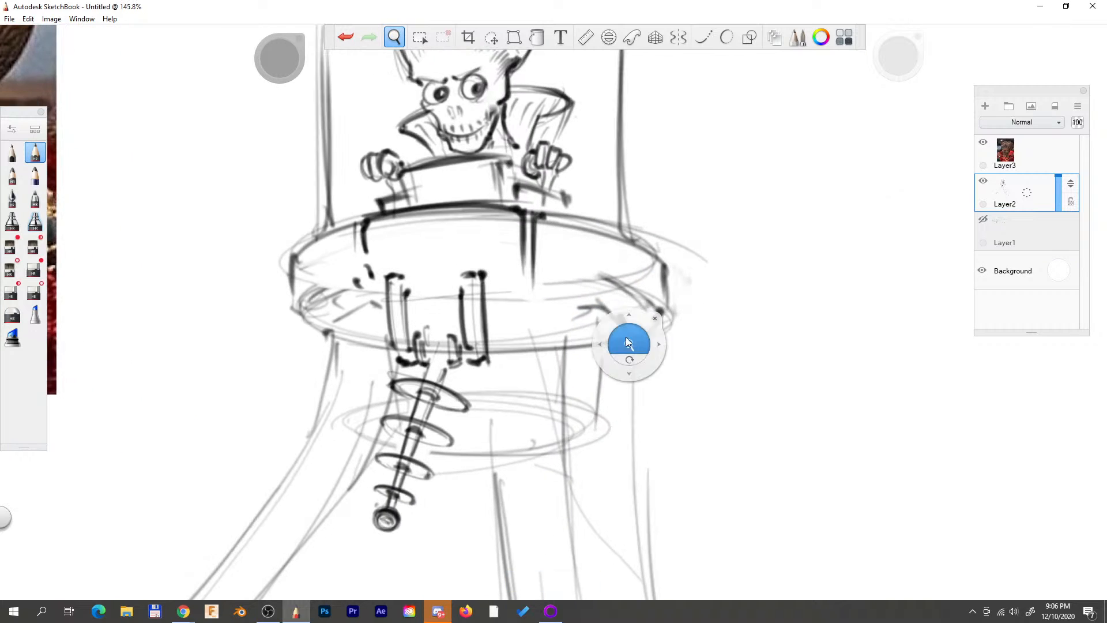
mouse_move(500, 330)
mouse_down()
mouse_move(466, 365)
mouse_move(497, 334)
mouse_up()
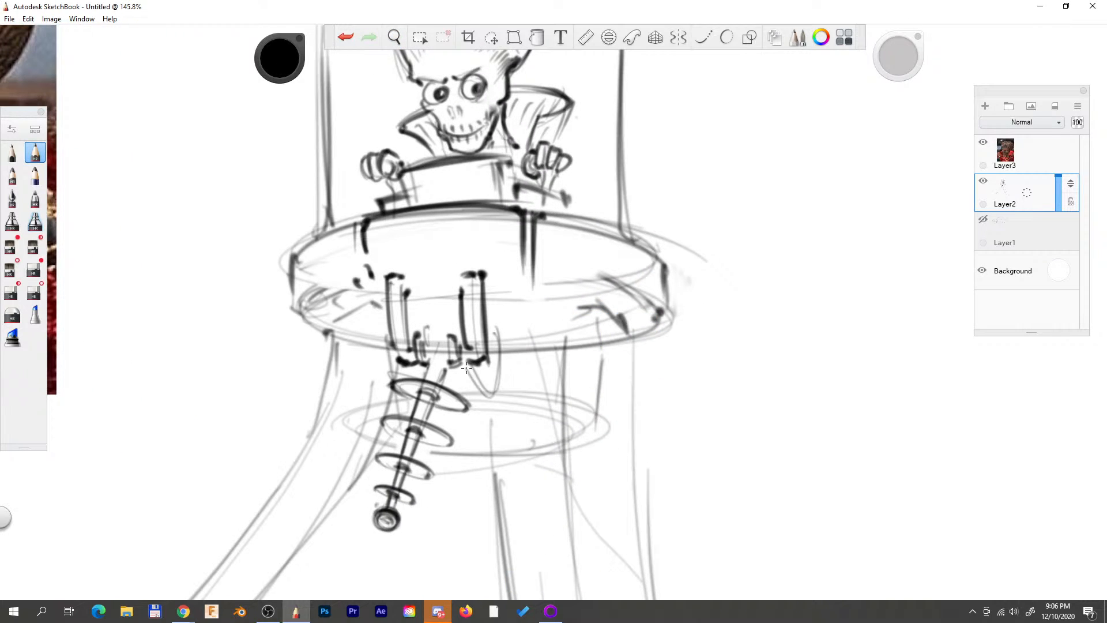
mouse_move(467, 369)
mouse_down()
mouse_move(491, 398)
mouse_move(499, 345)
mouse_up()
mouse_move(469, 368)
mouse_down()
mouse_move(490, 392)
mouse_move(497, 334)
mouse_up()
Sketch the small joint between the brackets where the ray gun's barrel meets its mount.
key(space)
drag(671, 298, 565, 367)
drag(610, 408, 559, 350)
key(space)
drag(621, 277, 695, 256)
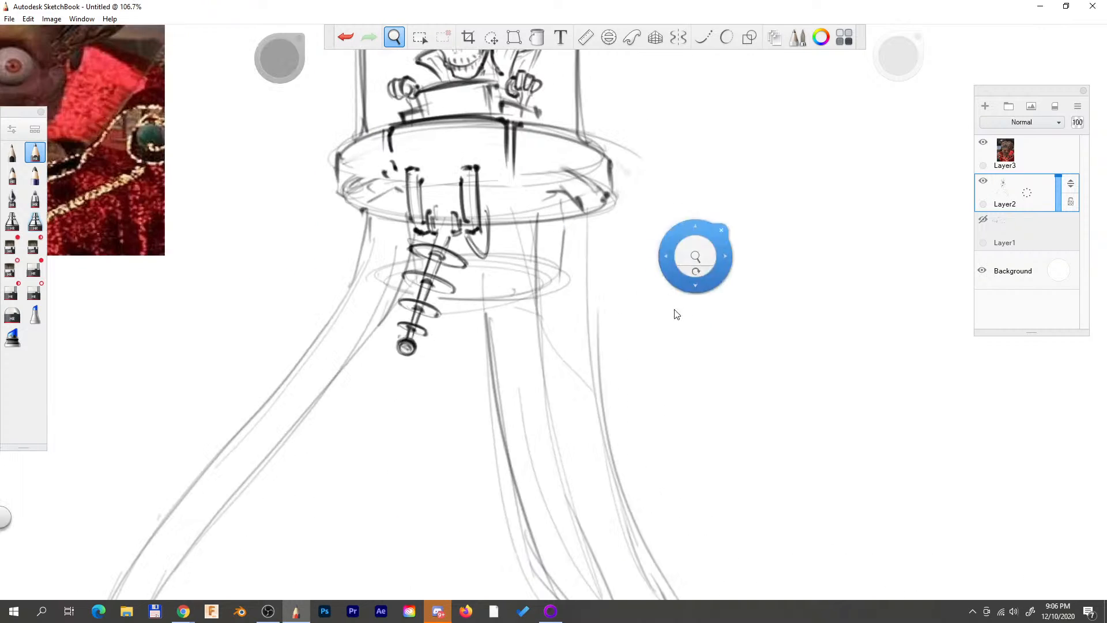
drag(677, 314, 673, 332)
mouse_move(430, 225)
mouse_down()
mouse_move(441, 237)
mouse_move(443, 224)
mouse_move(439, 237)
mouse_up()
Sketch a horizontal bar above the gun mount and complete the curved left edge of the housing.
key(space)
mouse_move(502, 204)
mouse_down()
mouse_move(569, 332)
mouse_move(582, 334)
mouse_up()
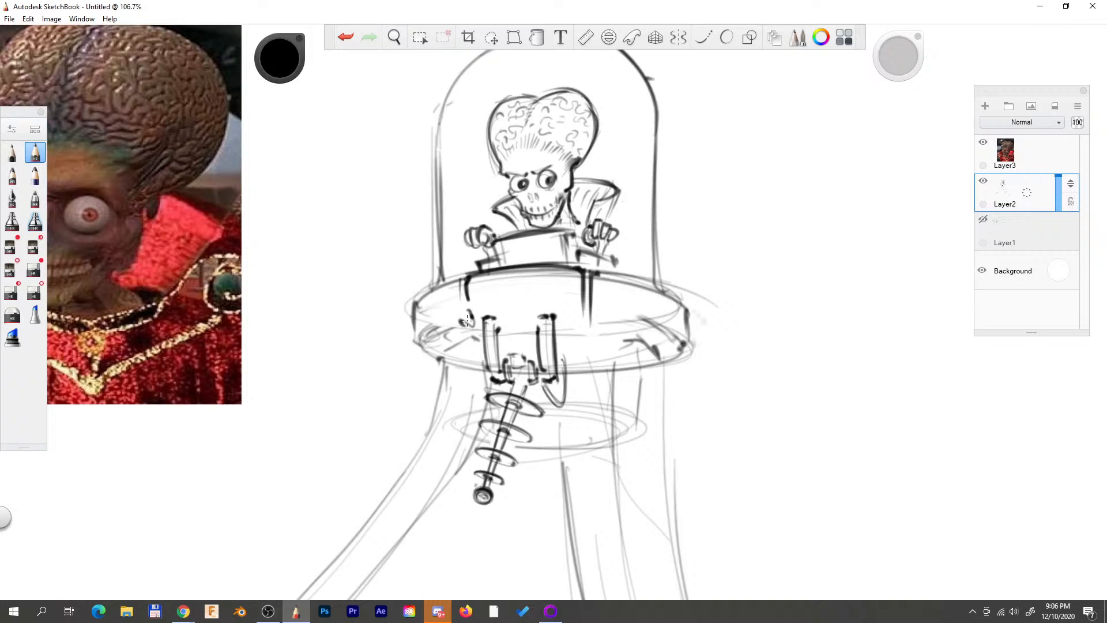
drag(478, 308, 558, 300)
drag(562, 304, 573, 324)
key(s)
mouse_move(462, 324)
mouse_down()
mouse_move(472, 312)
mouse_move(461, 279)
mouse_move(475, 328)
mouse_move(459, 281)
mouse_up()
key(s)
Darken the horizontal bar across the top of the gun mount with straight strokes.
key(space)
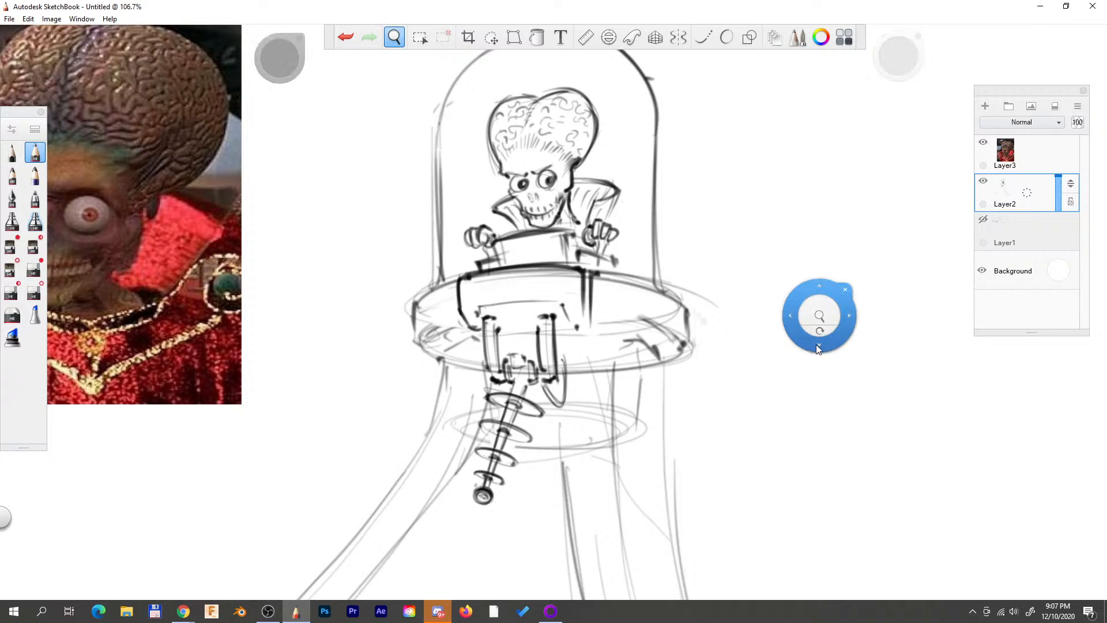
drag(819, 348, 821, 329)
drag(491, 350, 554, 295)
drag(491, 353, 554, 302)
key(space)
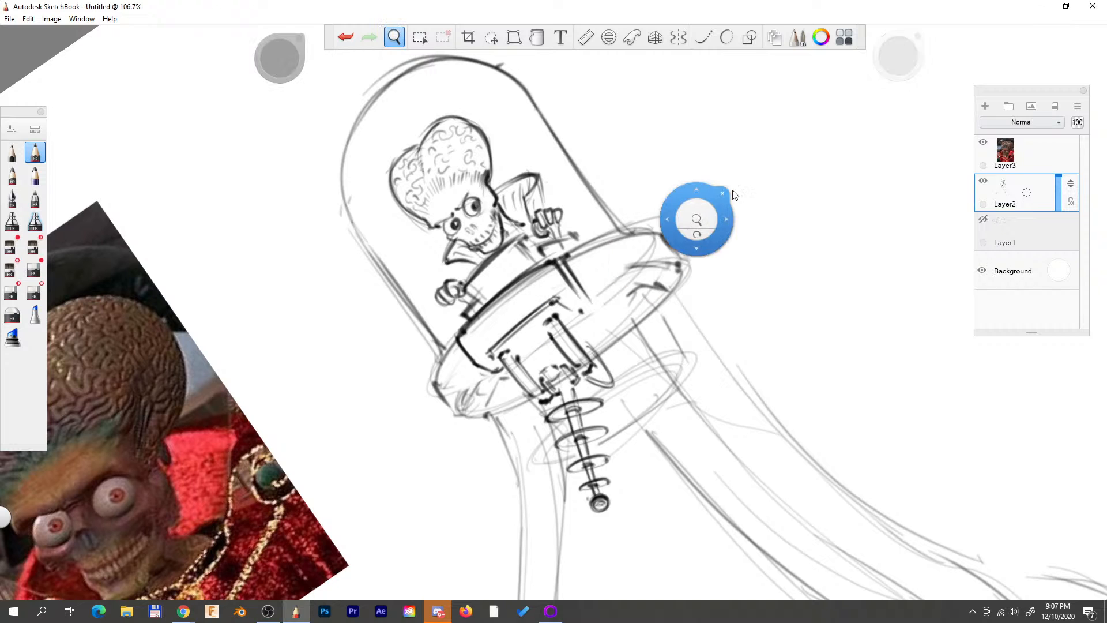
mouse_move(755, 217)
mouse_down()
mouse_move(736, 235)
mouse_move(747, 354)
mouse_move(748, 336)
mouse_move(669, 361)
mouse_up()
drag(771, 292, 725, 224)
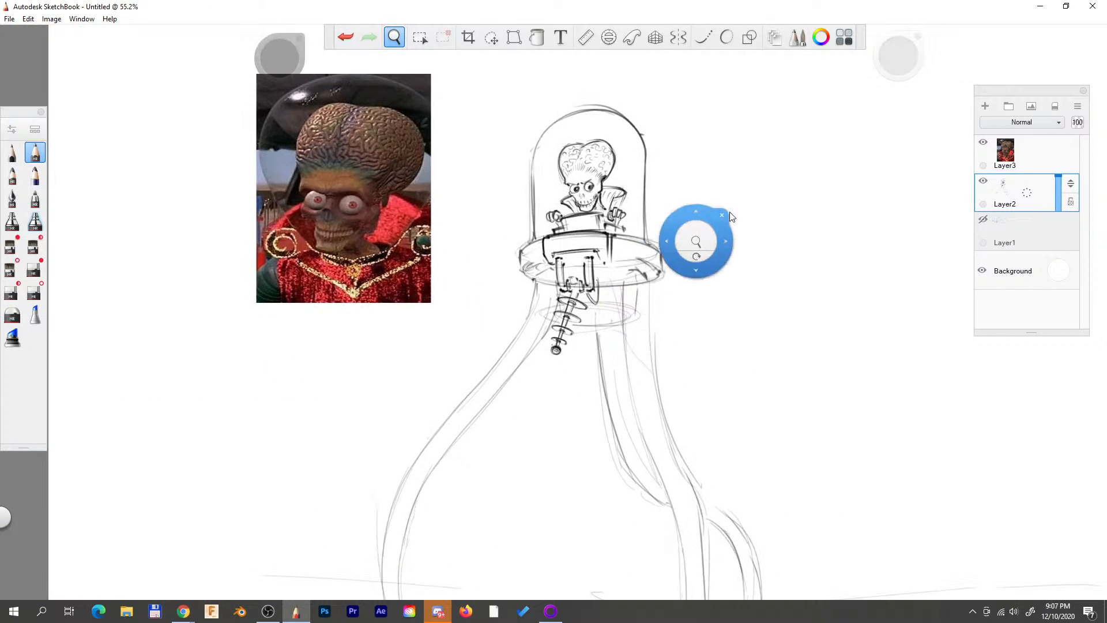
drag(652, 242, 718, 228)
drag(694, 362, 673, 333)
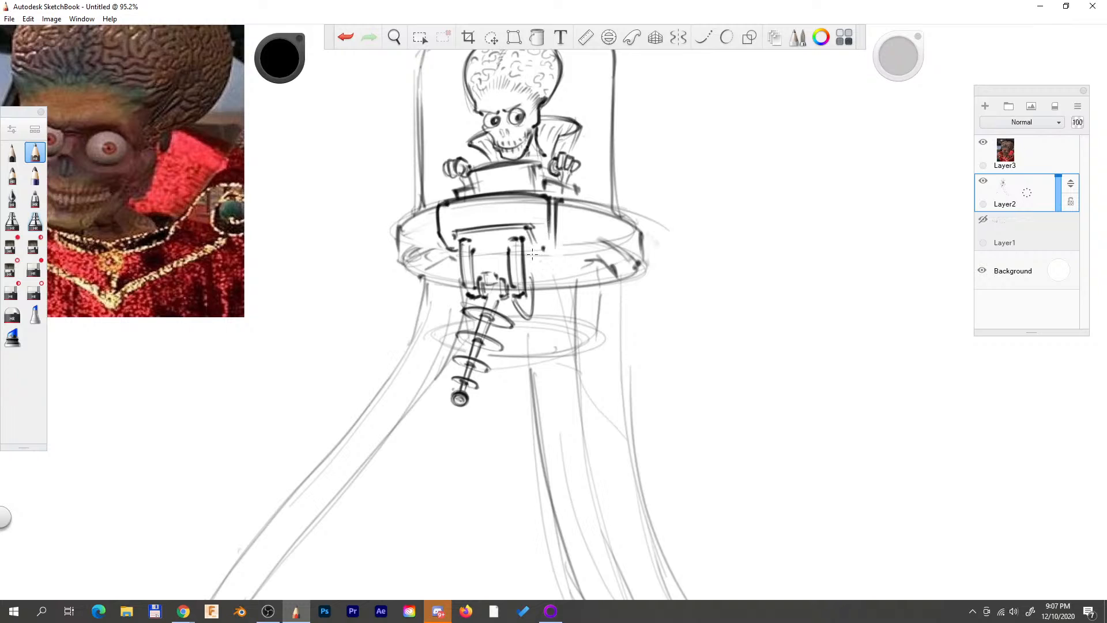
mouse_move(477, 232)
mouse_down()
mouse_move(473, 264)
mouse_move(505, 268)
mouse_move(540, 220)
mouse_up()
Fill dark shadows at the upper ends and inner sides of the gun mount's two bars.
key(space)
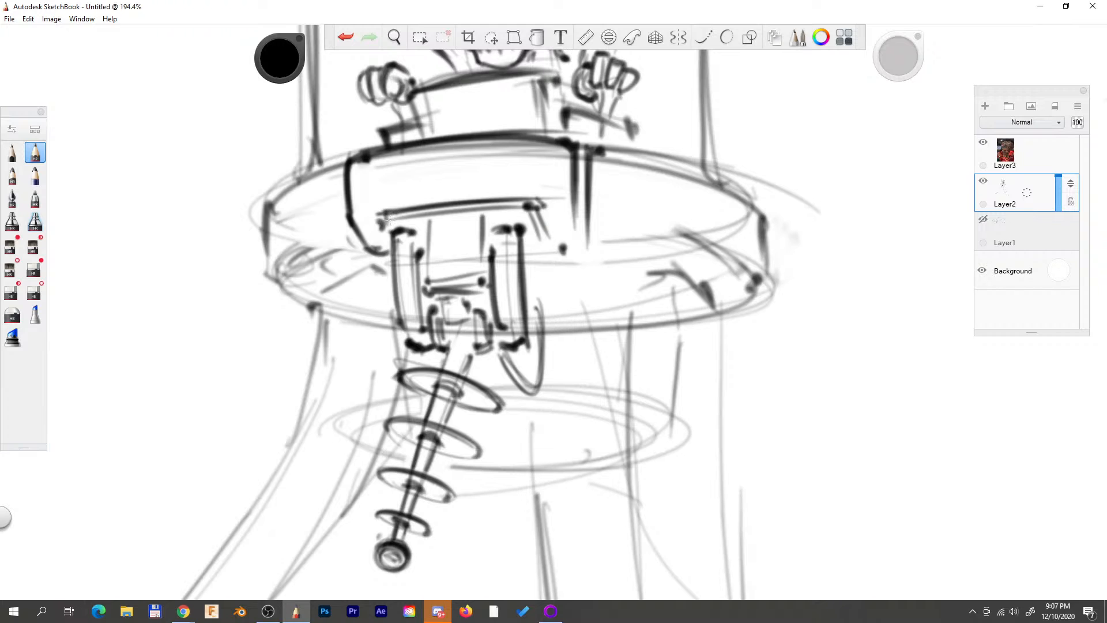
mouse_move(390, 222)
mouse_down()
mouse_move(420, 224)
mouse_move(425, 268)
mouse_up()
mouse_move(425, 221)
mouse_down()
mouse_move(424, 282)
mouse_move(487, 216)
mouse_move(486, 282)
mouse_up()
mouse_move(488, 212)
mouse_down()
mouse_move(521, 225)
mouse_move(530, 290)
mouse_up()
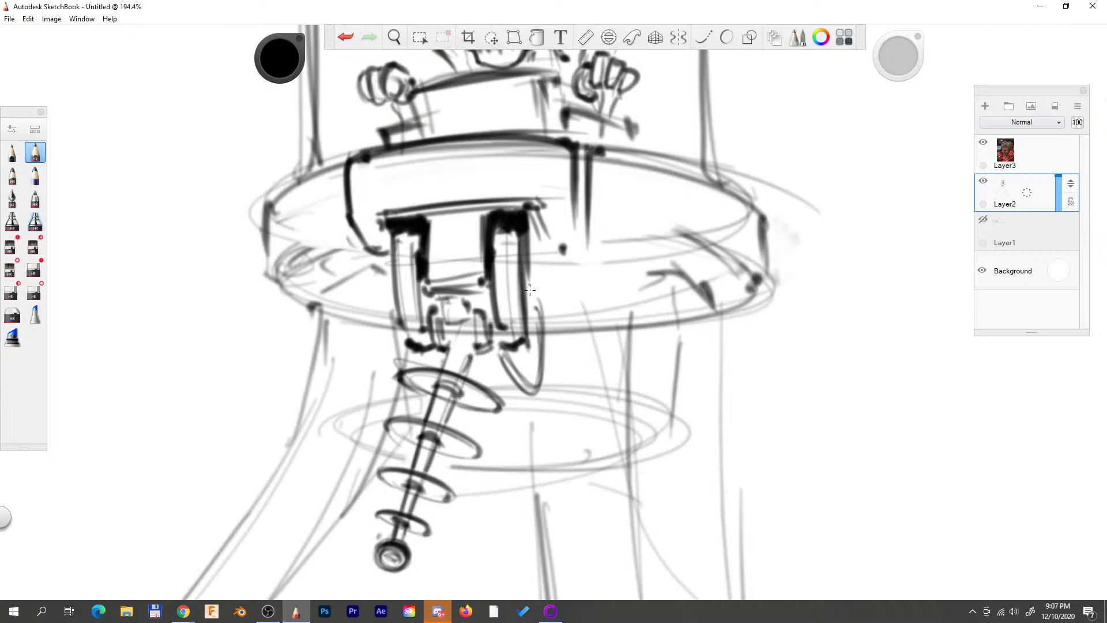
mouse_move(527, 214)
mouse_down()
mouse_move(532, 277)
mouse_move(538, 254)
mouse_up()
Thicken the shadow under the gun mount's top bar and hatch the panel between the two bars with parallel lines.
key(space)
mouse_move(809, 397)
mouse_down()
mouse_move(775, 274)
mouse_move(800, 402)
mouse_up()
drag(767, 271, 685, 138)
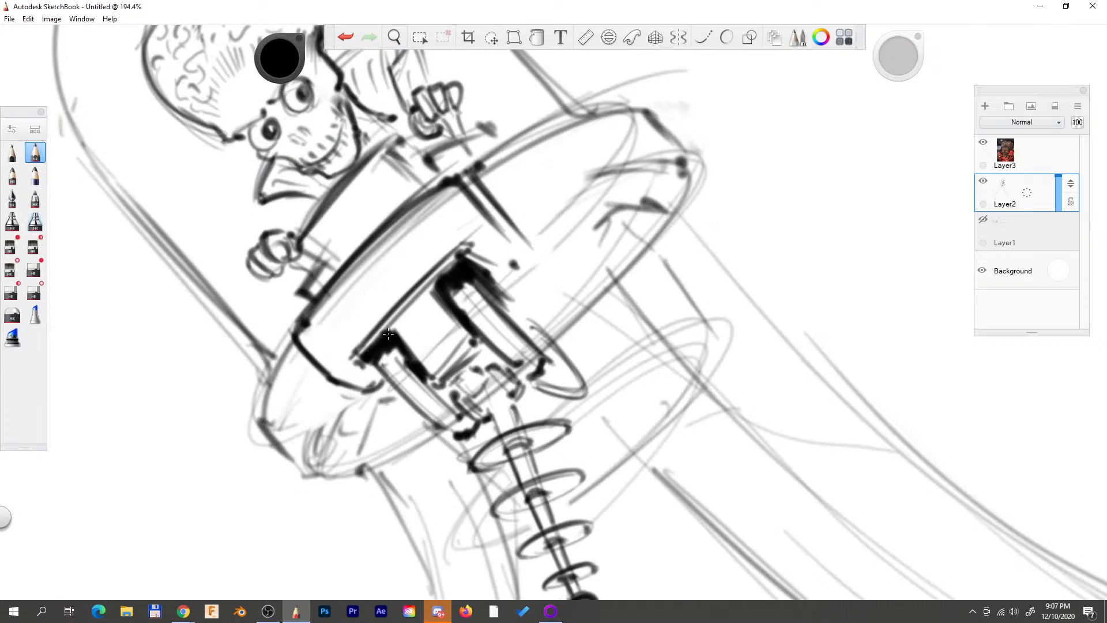
drag(388, 334, 470, 255)
mouse_move(401, 333)
mouse_down()
mouse_move(379, 342)
mouse_move(427, 293)
mouse_move(375, 343)
mouse_move(473, 259)
mouse_move(394, 344)
mouse_up()
mouse_move(411, 306)
mouse_down()
mouse_move(457, 287)
mouse_move(402, 360)
mouse_move(417, 364)
mouse_move(415, 313)
mouse_move(395, 328)
mouse_up()
Erase the rough double line on the housing's right side and redraw it as an angled side face.
key(space)
drag(617, 229, 527, 283)
drag(703, 223, 738, 326)
drag(683, 266, 732, 239)
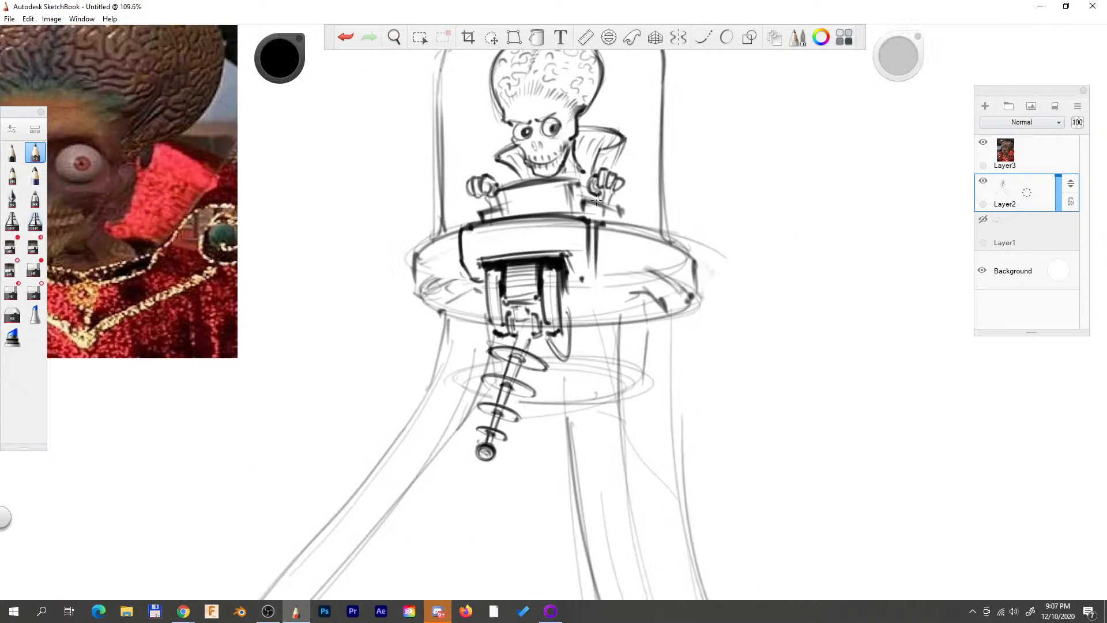
key(e)
drag(588, 230, 581, 279)
drag(586, 226, 588, 262)
key(b)
mouse_move(586, 221)
mouse_down()
mouse_move(595, 277)
mouse_move(582, 246)
mouse_move(673, 260)
mouse_up()
Darken the housing's outline and add small slots and a heavy outer edge to its right side face.
key(space)
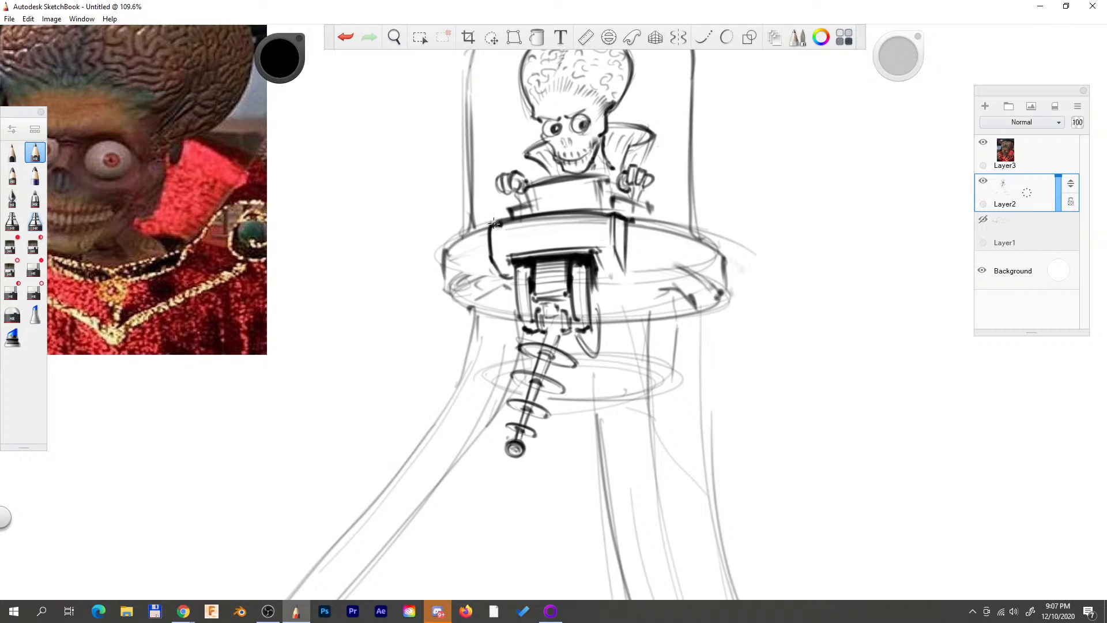
mouse_move(495, 223)
mouse_down()
mouse_move(616, 215)
mouse_move(623, 257)
mouse_up()
key(space)
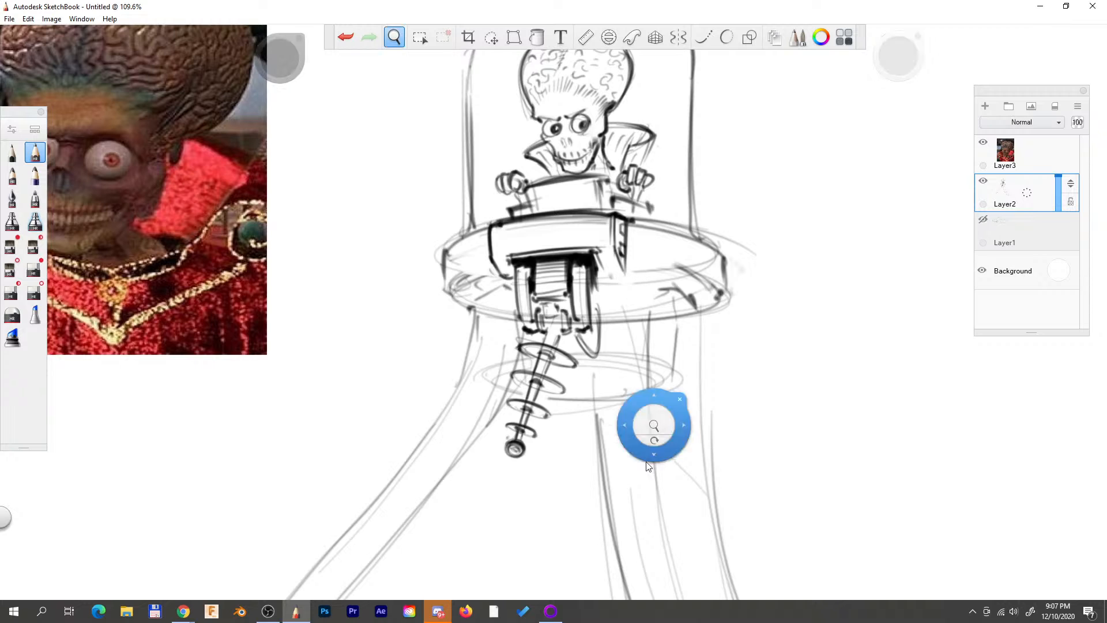
drag(652, 428, 605, 430)
drag(587, 224, 581, 280)
drag(581, 281, 580, 283)
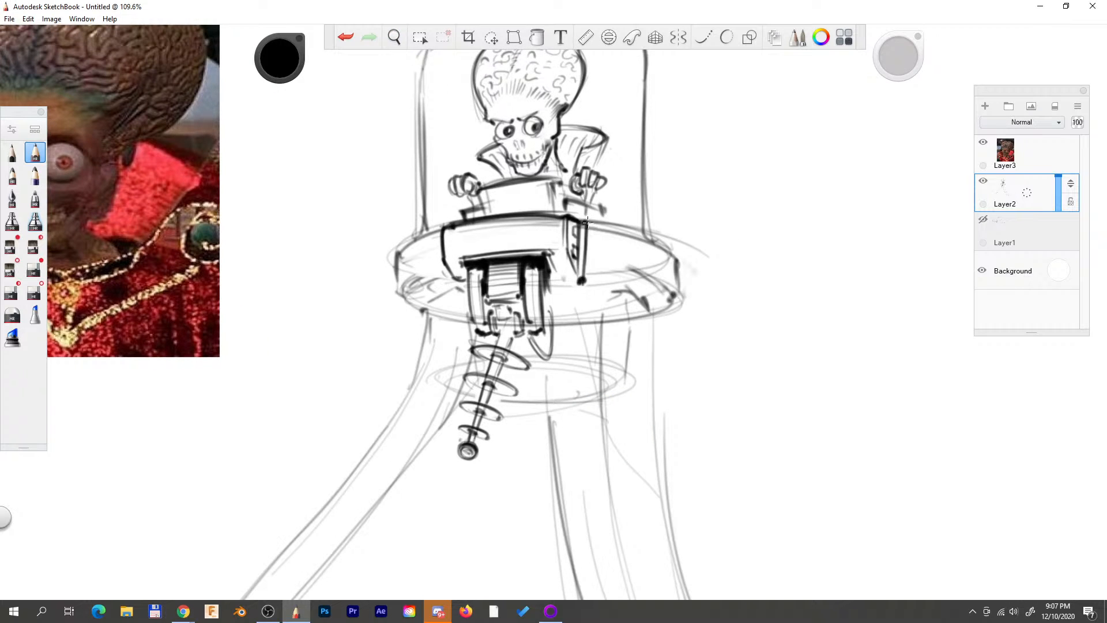
drag(449, 271, 451, 278)
Erase the rough lower lines of the left leg near the ground.
key(space)
mouse_move(641, 414)
mouse_down()
mouse_move(652, 331)
mouse_move(550, 377)
mouse_up()
drag(597, 440, 608, 303)
key(e)
mouse_move(414, 421)
mouse_down()
mouse_move(416, 459)
mouse_move(434, 323)
mouse_move(415, 425)
mouse_move(428, 421)
mouse_move(441, 472)
mouse_move(444, 373)
mouse_up()
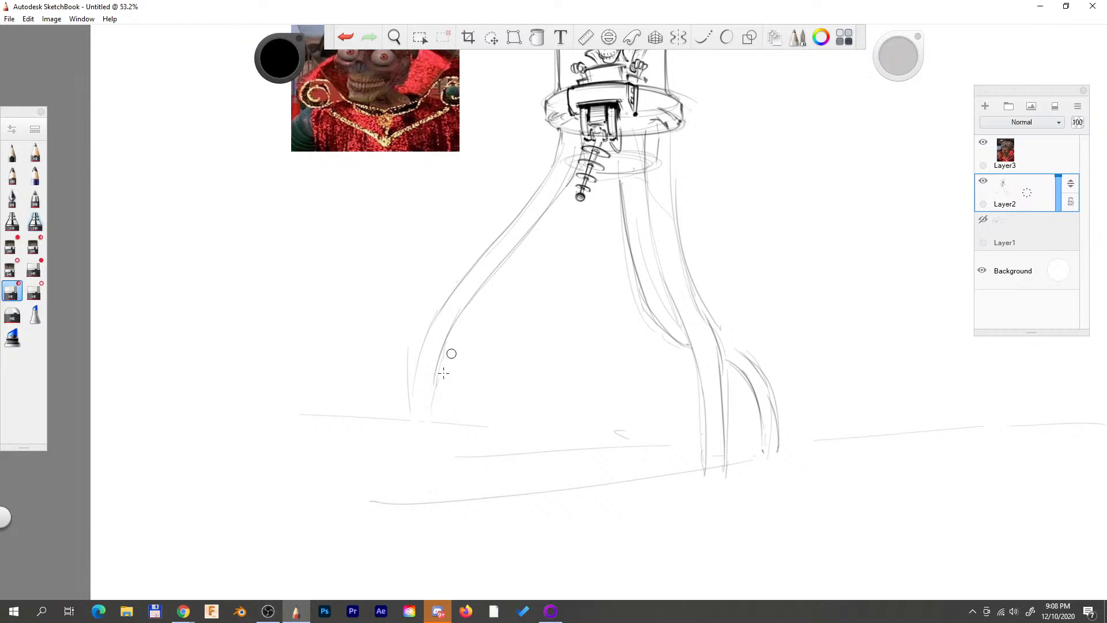
drag(459, 323, 437, 374)
Draw the left leg's two long curved edges from foot to ring in dark pencil using Steady Stroke.
key(e)
click(703, 37)
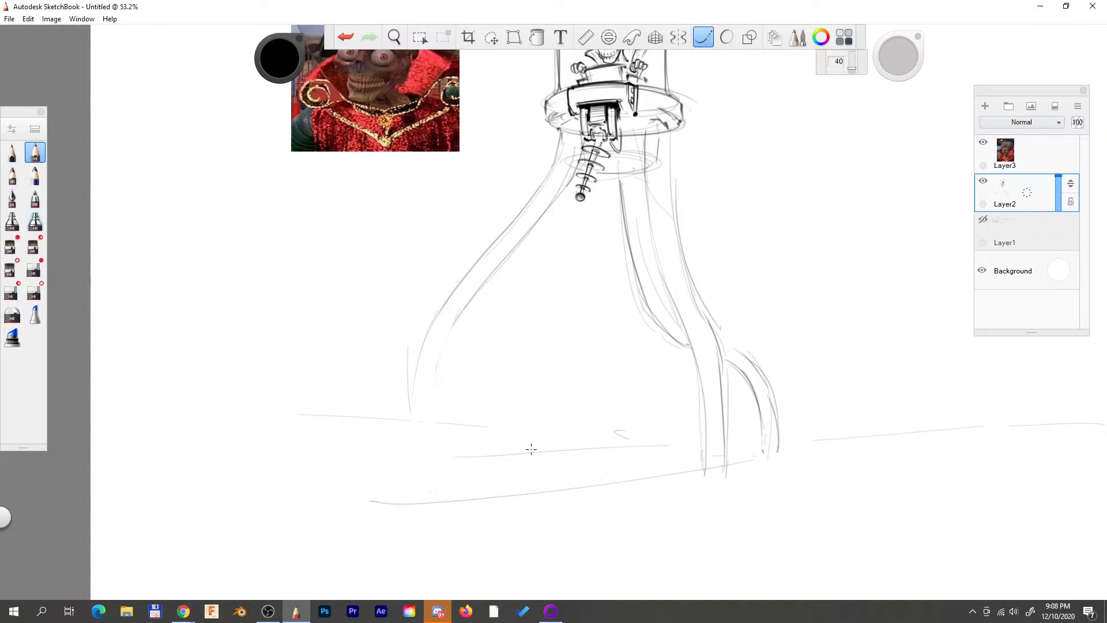
mouse_move(449, 457)
mouse_down()
mouse_move(439, 374)
mouse_move(461, 315)
mouse_move(542, 215)
mouse_move(579, 133)
mouse_up()
mouse_move(424, 462)
mouse_down()
mouse_move(414, 387)
mouse_move(430, 323)
mouse_move(555, 157)
mouse_up()
click(696, 46)
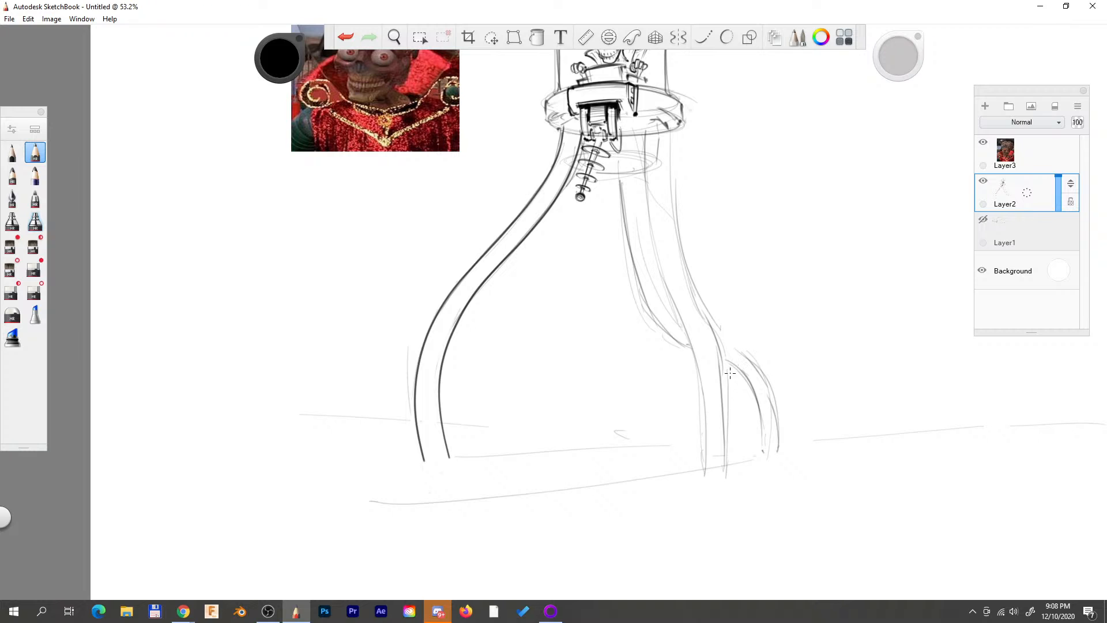
Sketch a light guide line along the inside of the left leg from the foot upward.
key(space)
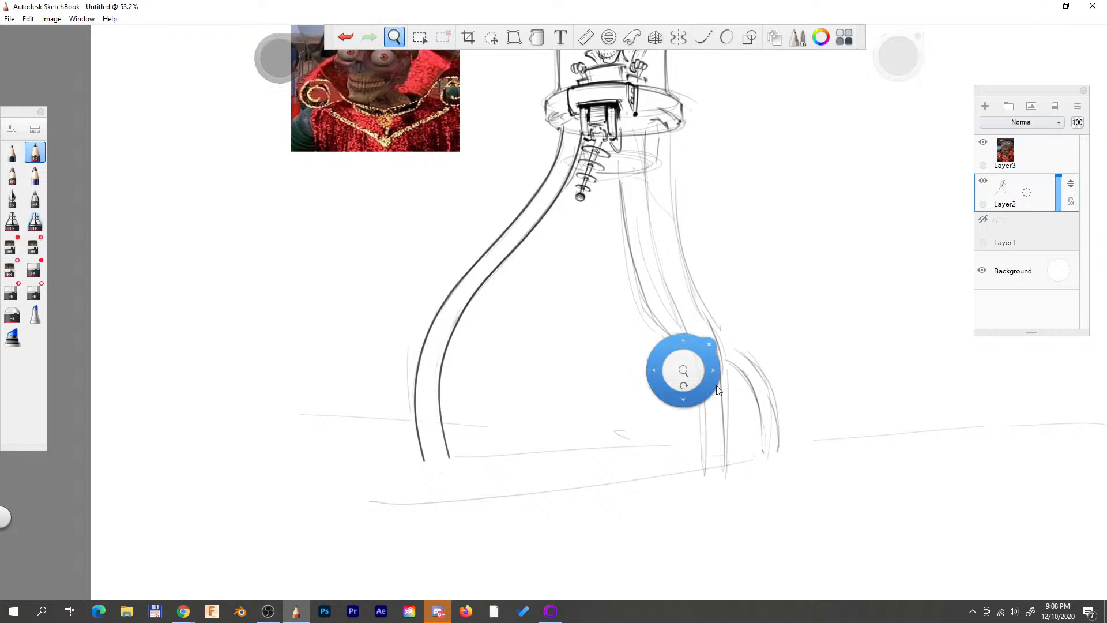
drag(705, 385, 664, 496)
key(space)
drag(651, 352, 700, 230)
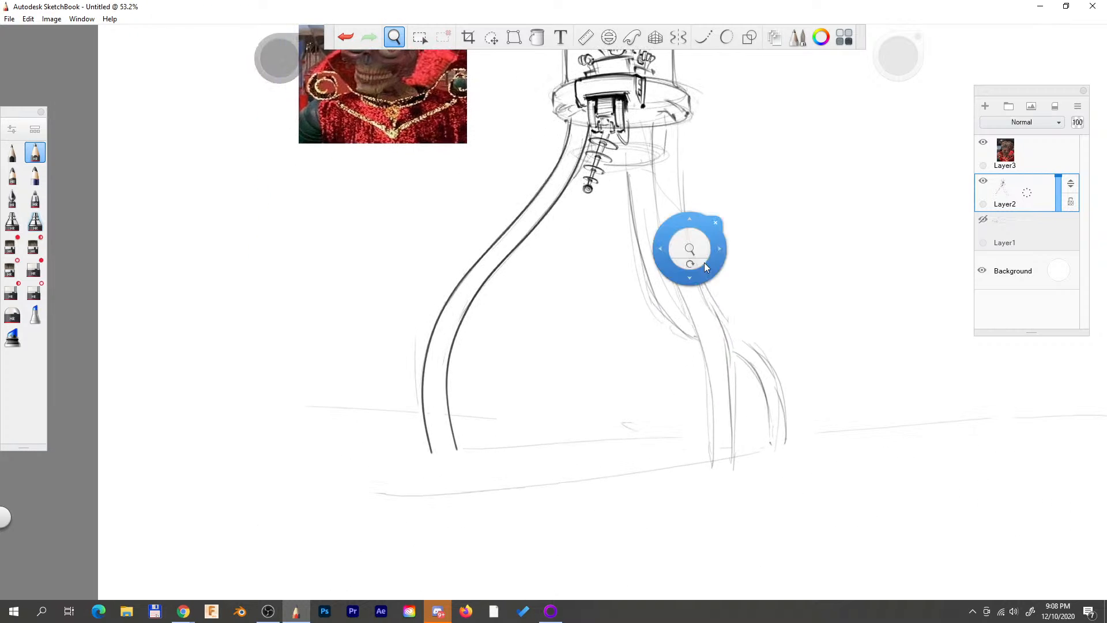
drag(471, 358, 491, 351)
drag(551, 455, 572, 329)
drag(497, 348, 516, 340)
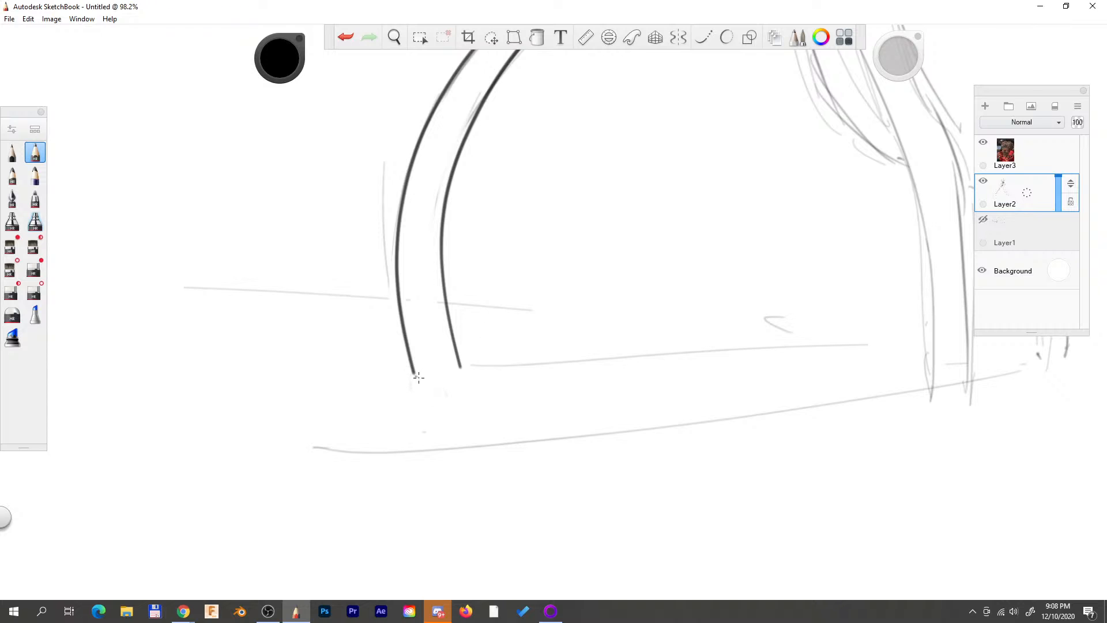
key(space)
drag(557, 305, 559, 456)
mouse_move(431, 529)
mouse_down()
mouse_move(413, 383)
mouse_move(478, 220)
mouse_up()
key(space)
drag(561, 220, 536, 331)
mouse_move(434, 424)
mouse_down()
mouse_move(579, 250)
mouse_move(636, 151)
mouse_up()
Paste the two-legged walker reference picture and place it to the right of the domed machine.
key(space)
drag(736, 168, 664, 223)
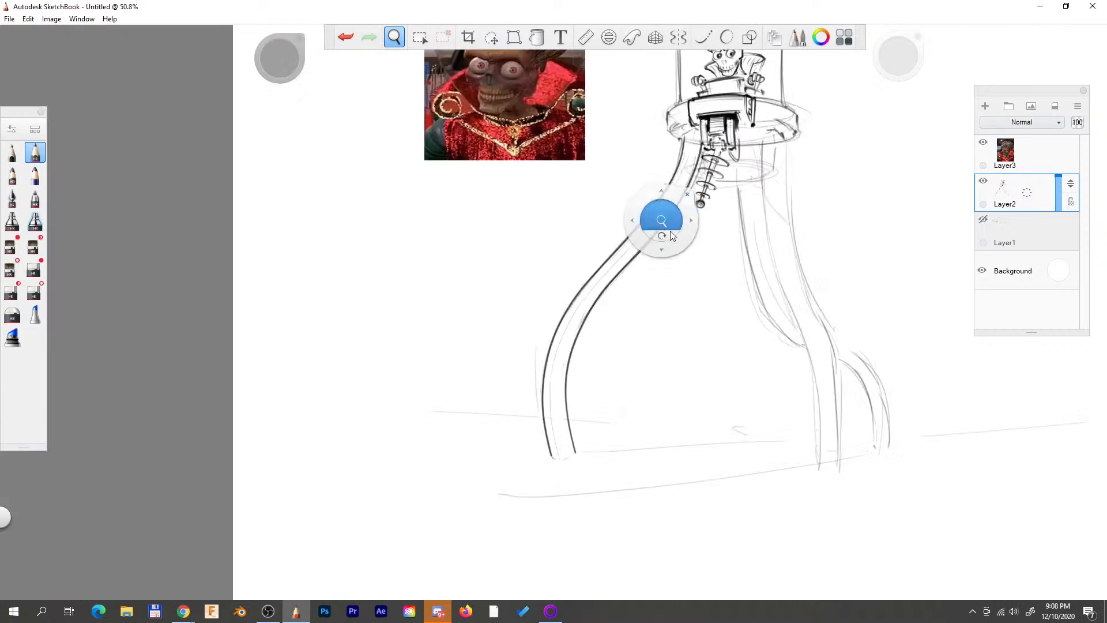
drag(773, 192, 592, 337)
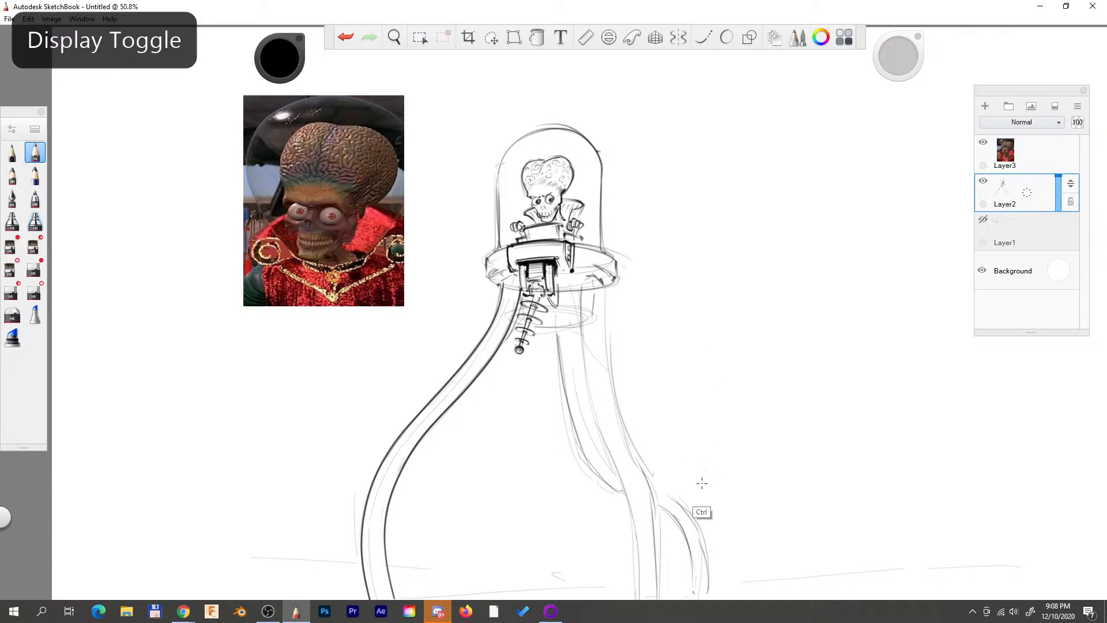
key(ctrl+v)
mouse_move(608, 420)
mouse_down()
mouse_move(773, 310)
mouse_move(879, 341)
mouse_move(893, 314)
mouse_up()
key(Escape)
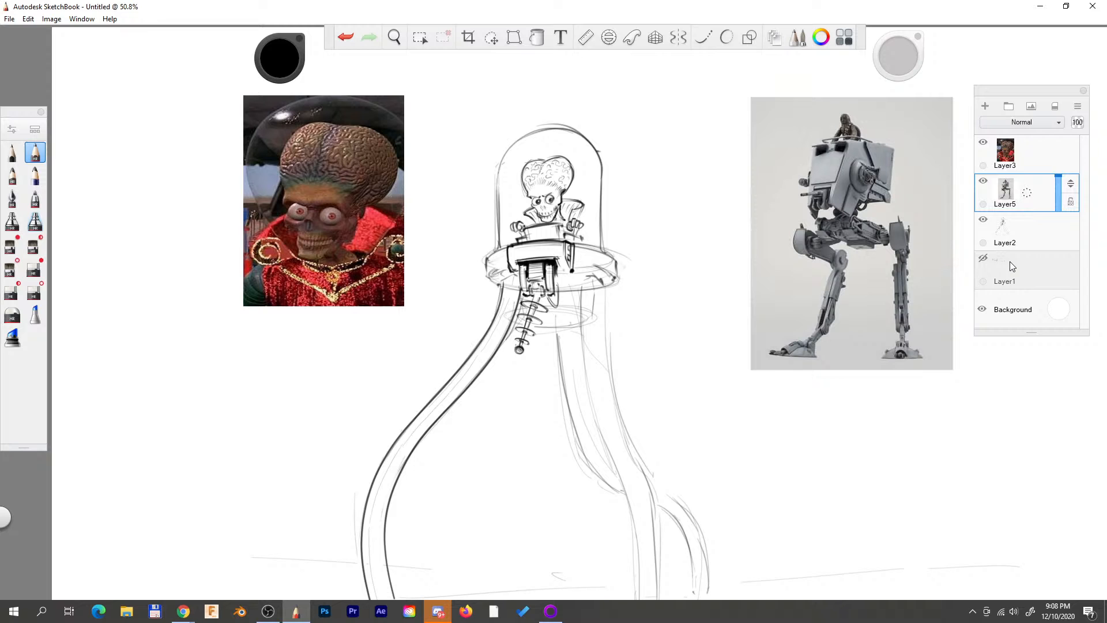
Make Layer2 active and erase the top ends of the left leg's lines just below the ring.
key(space)
drag(734, 533, 670, 343)
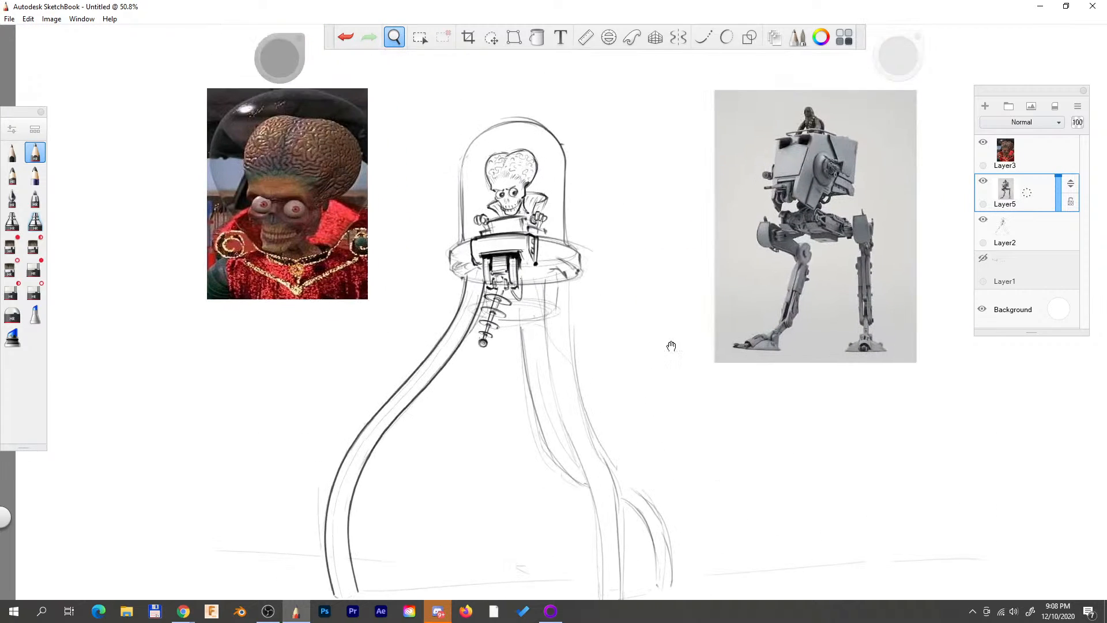
drag(583, 266, 624, 251)
drag(622, 331, 616, 350)
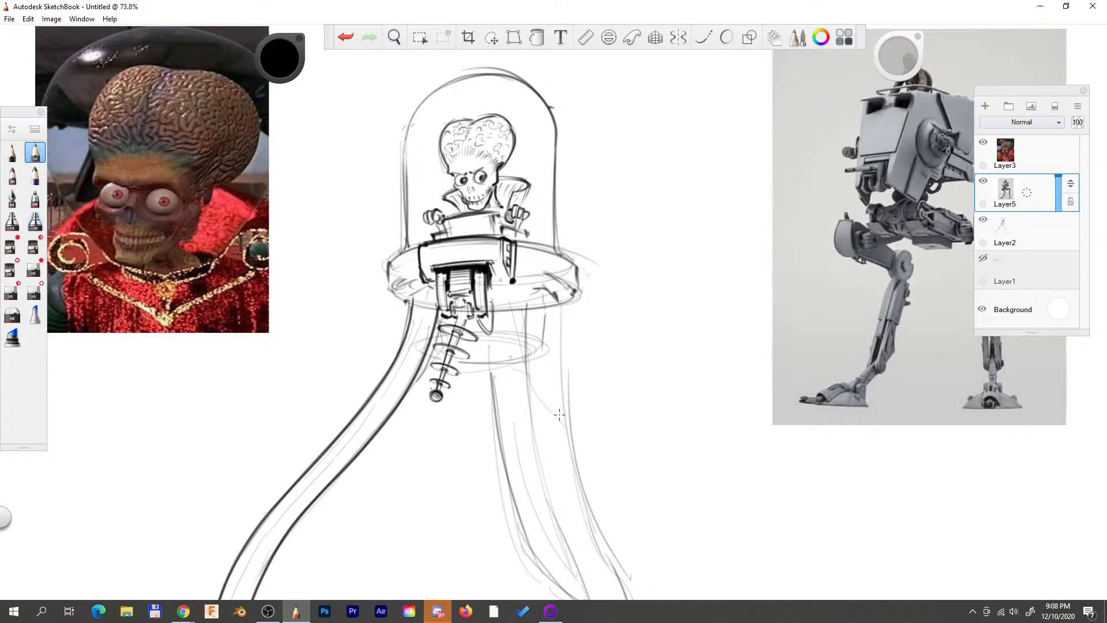
key(space)
drag(669, 473, 566, 493)
key(e)
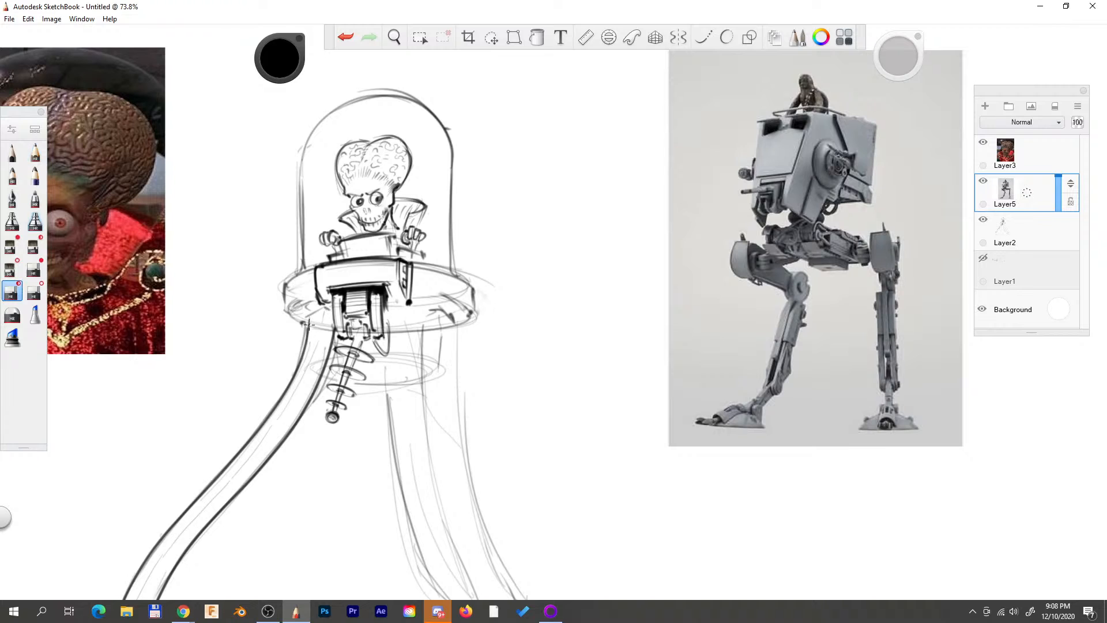
click(1021, 228)
key(e)
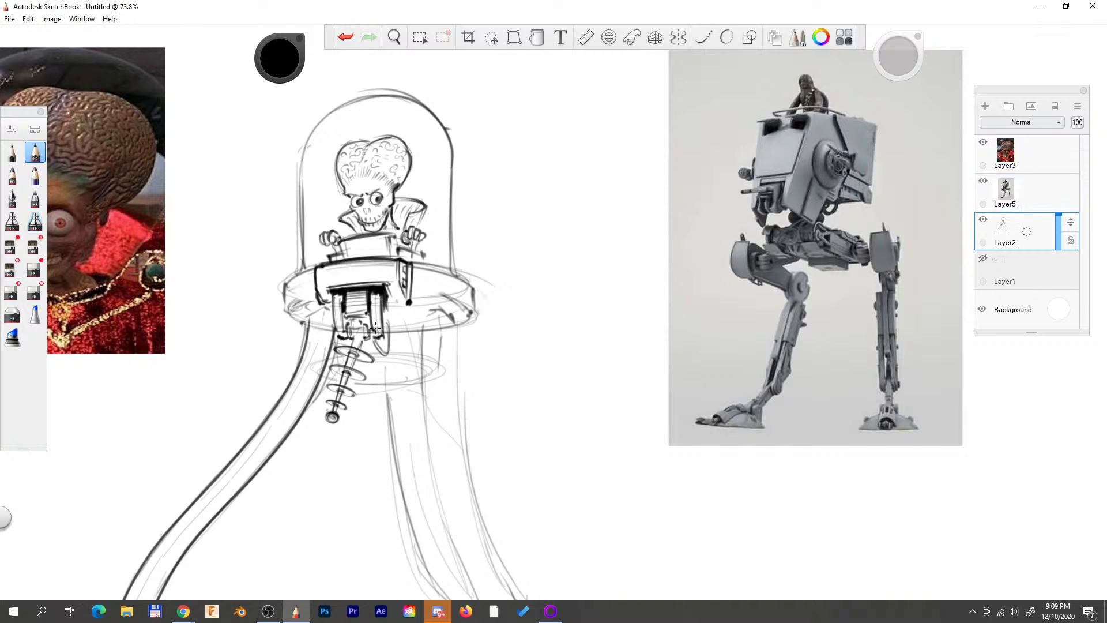
key(e)
mouse_move(312, 321)
mouse_down()
mouse_move(306, 346)
mouse_move(325, 326)
mouse_move(307, 324)
mouse_up()
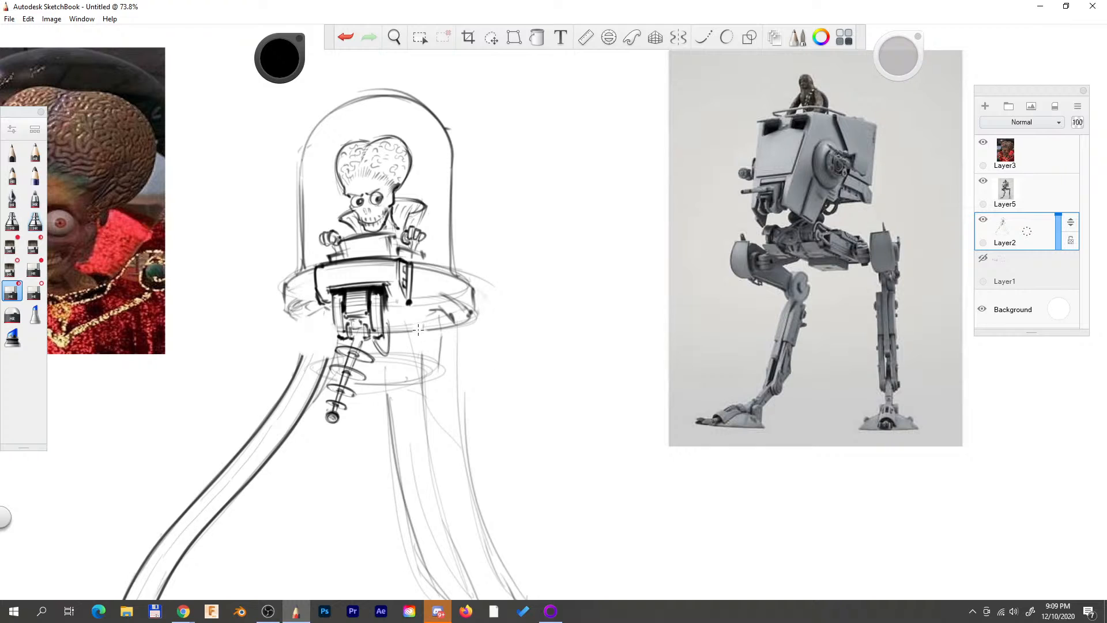
Erase the ring's rough outer edges and redraw its sections on both sides of the gun housing with dark strokes.
mouse_move(473, 310)
mouse_down()
mouse_move(447, 274)
mouse_move(459, 323)
mouse_move(467, 277)
mouse_move(445, 323)
mouse_up()
mouse_move(312, 288)
mouse_down()
mouse_move(283, 281)
mouse_move(294, 310)
mouse_up()
key(e)
mouse_move(314, 267)
mouse_down()
mouse_move(308, 289)
mouse_move(292, 292)
mouse_move(301, 317)
mouse_move(289, 317)
mouse_move(290, 283)
mouse_up()
mouse_move(411, 267)
mouse_down()
mouse_move(409, 295)
mouse_move(447, 298)
mouse_up()
key(e)
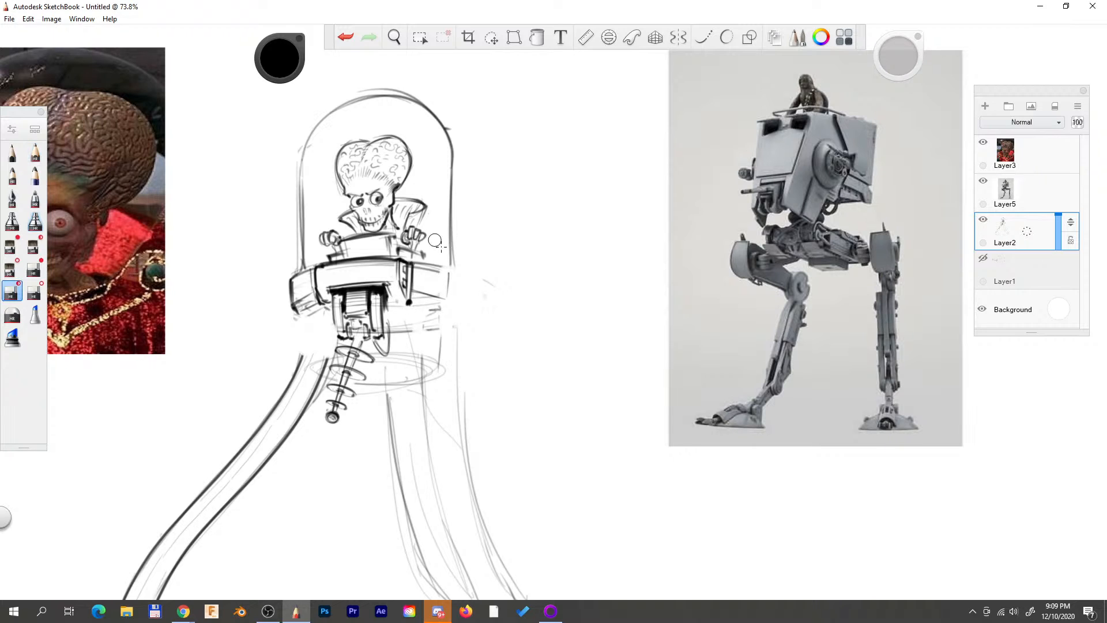
key(e)
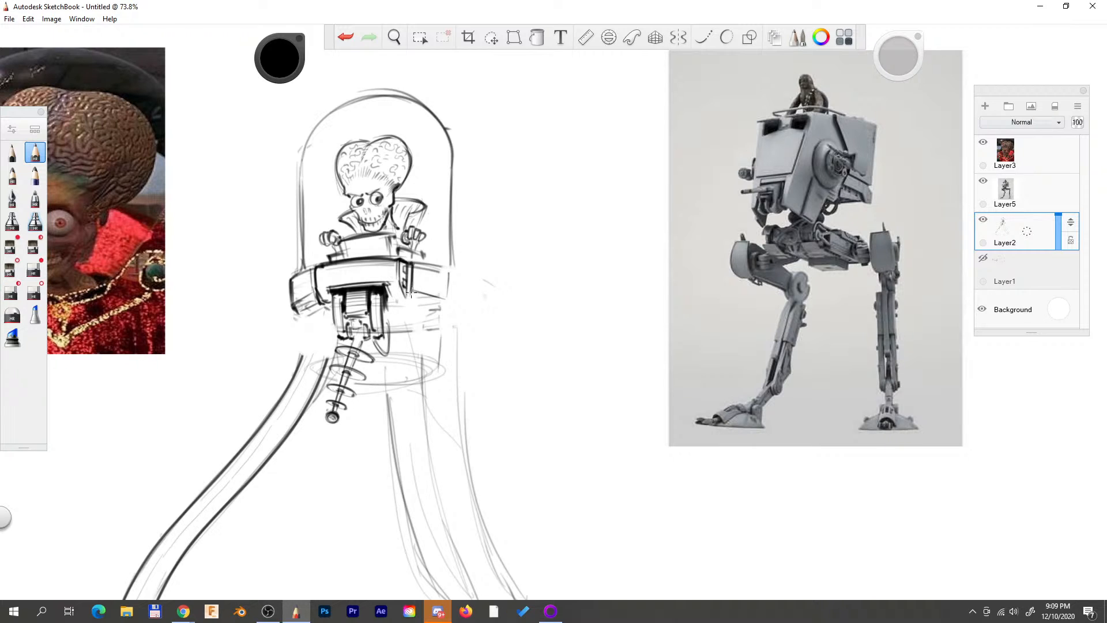
Sketch tall upright blocks at the right and left ends of the ring, above the legs.
mouse_move(448, 298)
mouse_down()
mouse_move(434, 314)
mouse_move(447, 369)
mouse_up()
mouse_move(454, 258)
mouse_down()
mouse_move(449, 345)
mouse_move(494, 286)
mouse_move(474, 376)
mouse_move(454, 268)
mouse_up()
key(ctrl+z)
mouse_move(447, 361)
mouse_down()
mouse_move(454, 266)
mouse_move(472, 360)
mouse_up()
drag(453, 263, 479, 276)
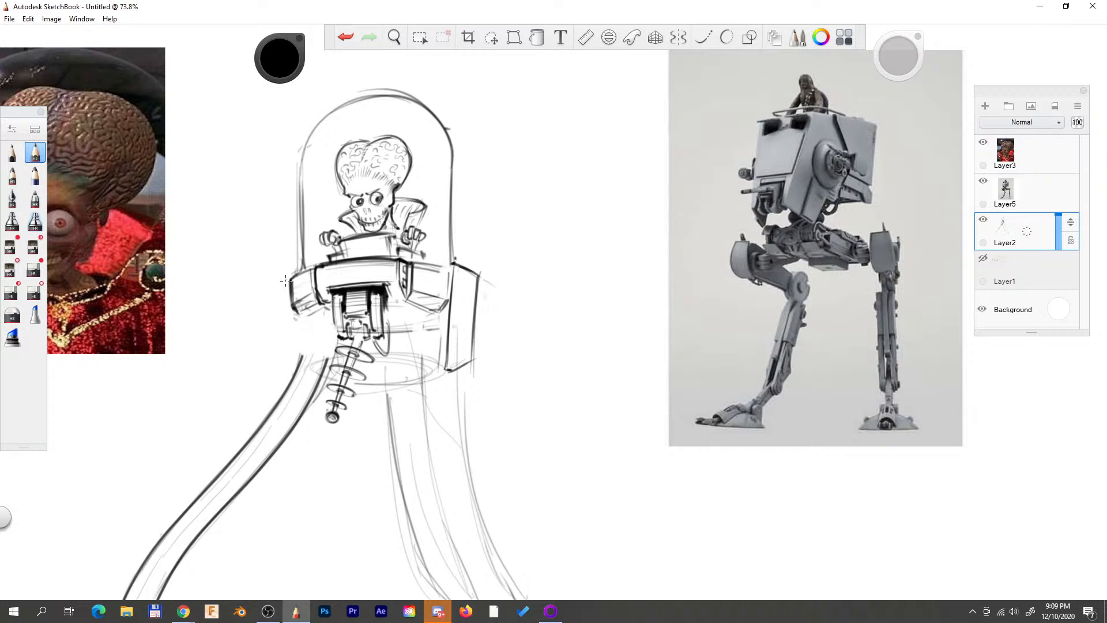
mouse_move(285, 304)
mouse_down()
mouse_move(291, 370)
mouse_move(286, 276)
mouse_up()
drag(545, 503, 558, 469)
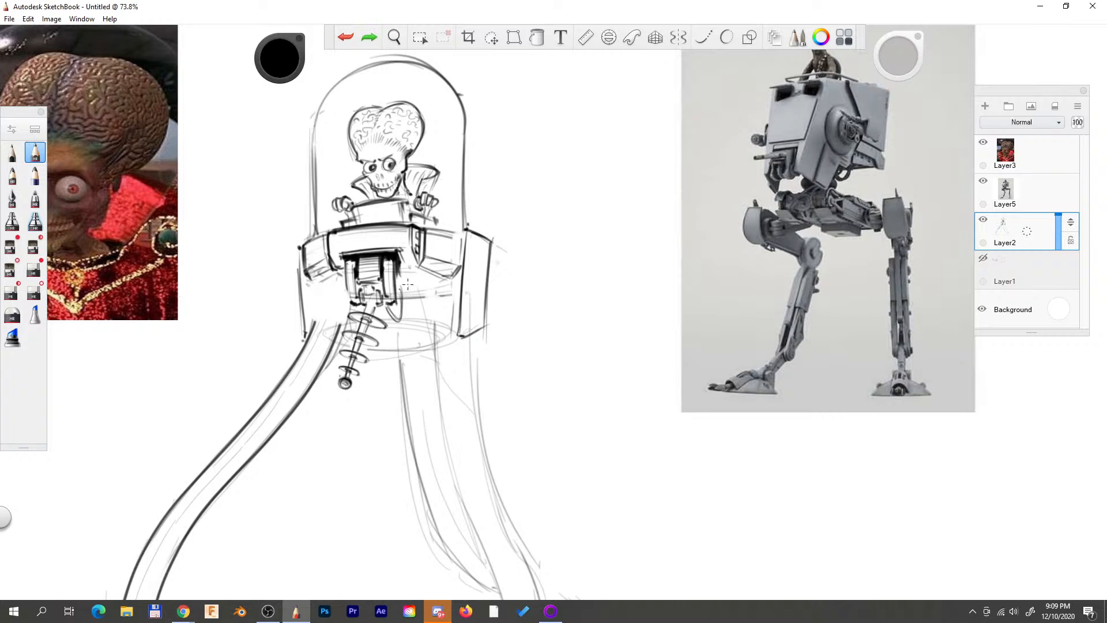
Sketch rectangular panels below the ring on both sides of the gun housing, erasing stray lines on the right one.
drag(412, 307, 440, 303)
mouse_move(309, 313)
mouse_down()
mouse_move(339, 313)
mouse_move(303, 317)
mouse_move(331, 280)
mouse_up()
key(space)
drag(711, 335, 709, 293)
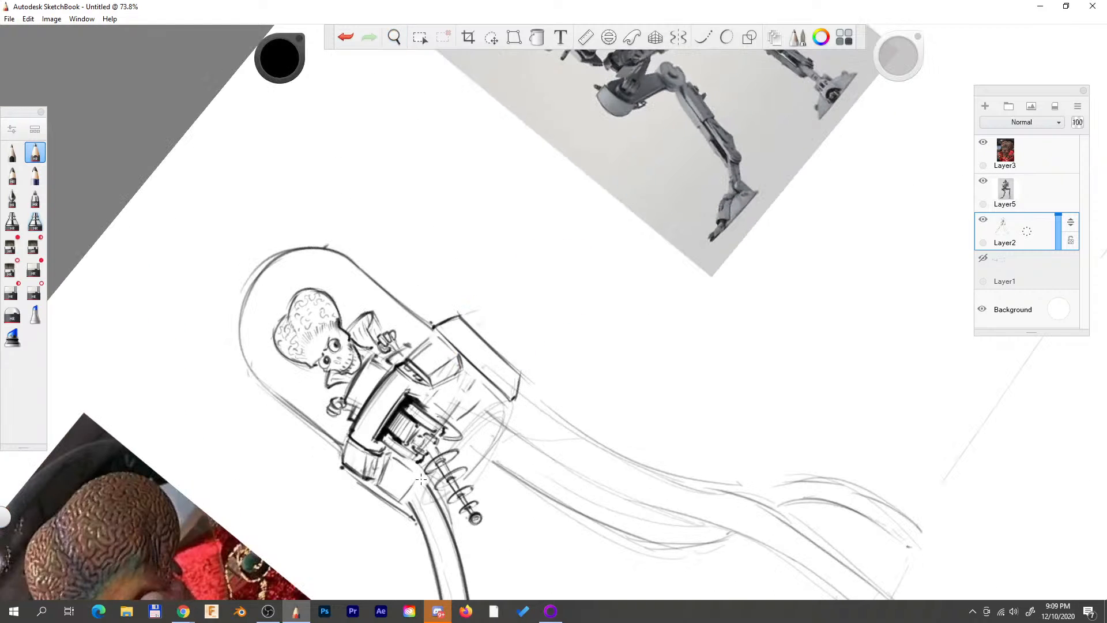
drag(398, 502, 424, 476)
key(e)
mouse_move(474, 406)
mouse_down()
mouse_move(449, 417)
mouse_move(490, 393)
mouse_up()
key(b)
mouse_move(462, 433)
mouse_down()
mouse_move(491, 395)
mouse_move(456, 382)
mouse_up()
Darken the outlines of the panels below the ring on both sides of the gun housing.
key(space)
drag(716, 260, 715, 256)
drag(637, 306, 636, 297)
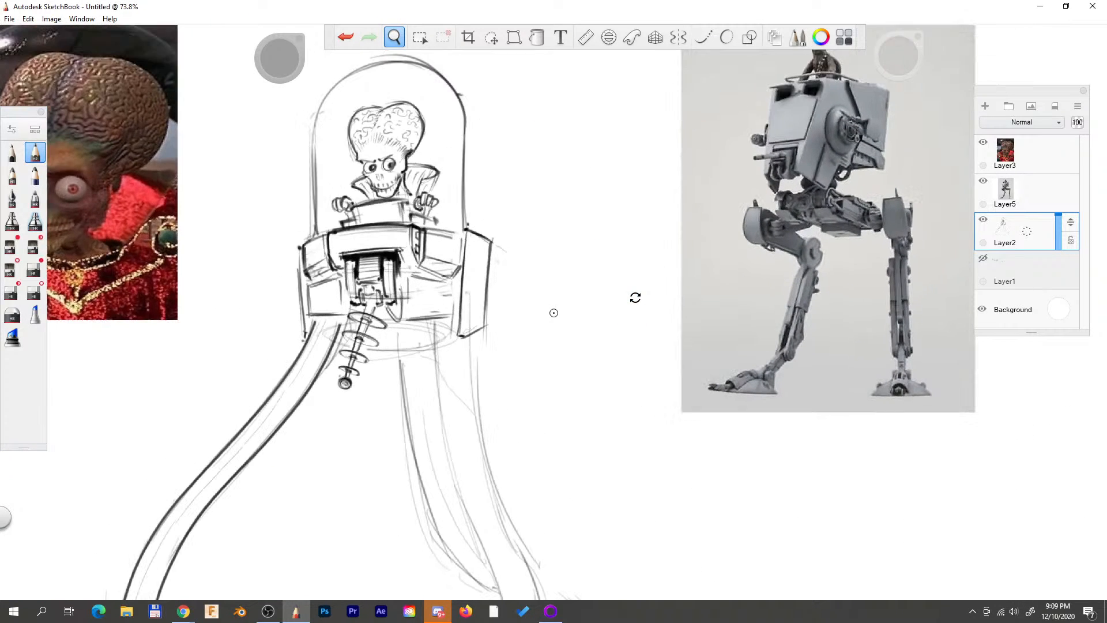
mouse_move(411, 274)
mouse_down()
mouse_move(414, 329)
mouse_move(410, 277)
mouse_move(452, 311)
mouse_up()
drag(309, 313, 308, 283)
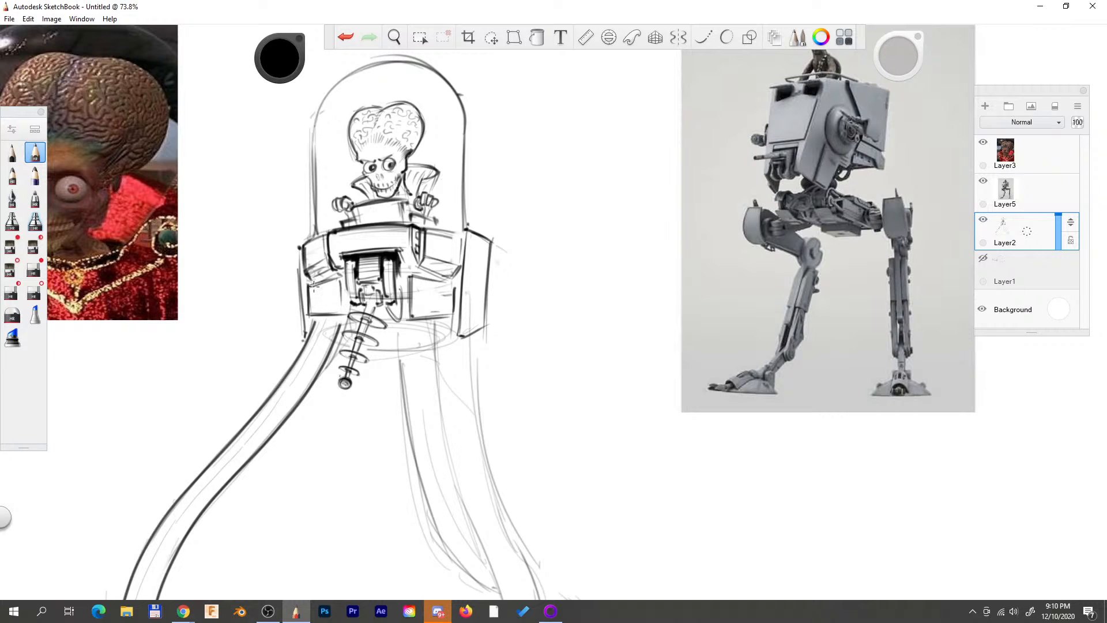
key(space)
drag(415, 315, 459, 301)
Clean up the lower panels' edges, notch their bottom outer corners and thicken the right block's inner edge and bottom corner.
key(e)
mouse_move(273, 310)
mouse_down()
mouse_move(305, 317)
mouse_move(265, 293)
mouse_move(314, 294)
mouse_up()
key(e)
key(e)
mouse_move(406, 291)
mouse_down()
mouse_move(404, 324)
mouse_move(405, 300)
mouse_move(474, 288)
mouse_move(473, 268)
mouse_up()
key(e)
mouse_move(477, 346)
mouse_down()
mouse_move(487, 183)
mouse_move(487, 346)
mouse_up()
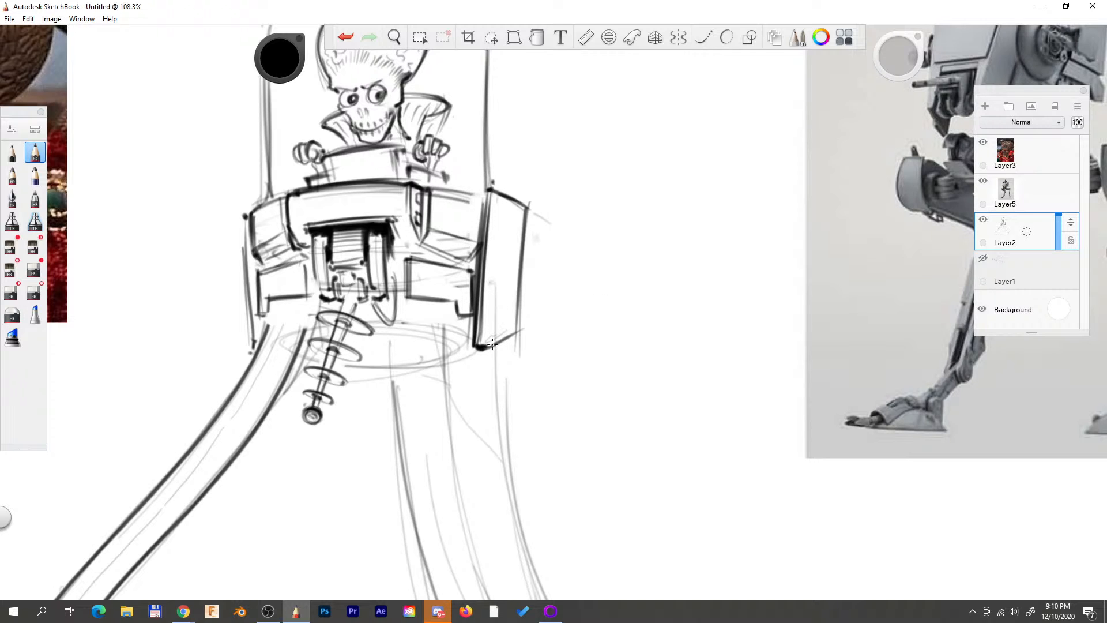
Draw an angled bevel line down the face of the right upright block.
drag(787, 331, 554, 433)
drag(713, 304, 695, 323)
drag(614, 370, 689, 368)
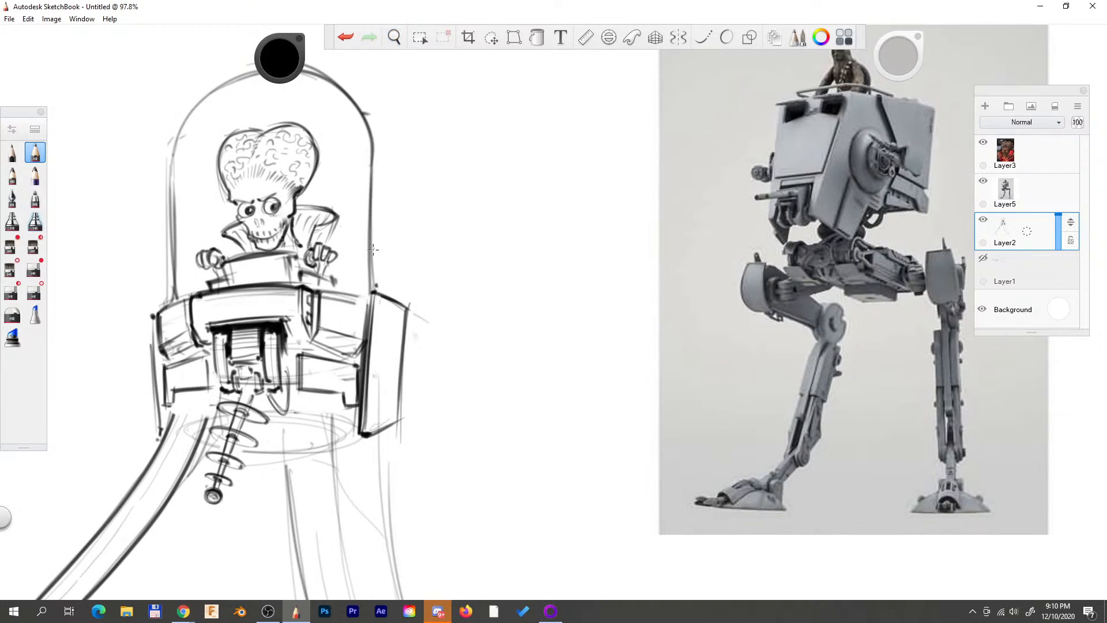
drag(382, 432, 385, 361)
key(ctrl+z)
drag(378, 431, 384, 365)
drag(385, 378, 380, 427)
Reinforce the outer edges of the right and left upright blocks with dark strokes.
drag(491, 431, 509, 416)
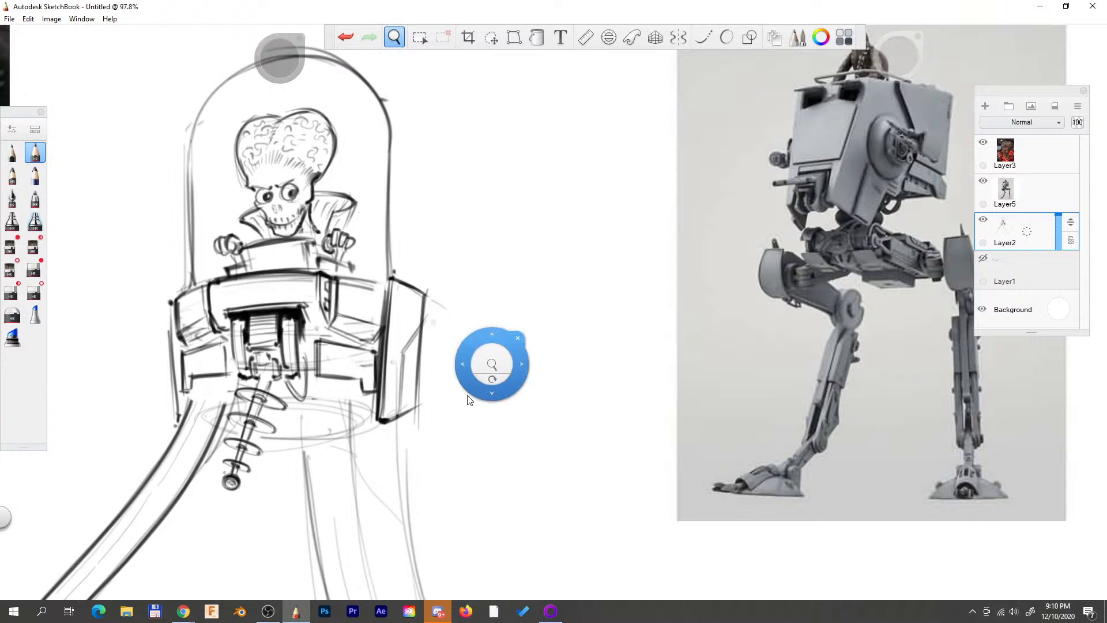
drag(490, 358, 546, 327)
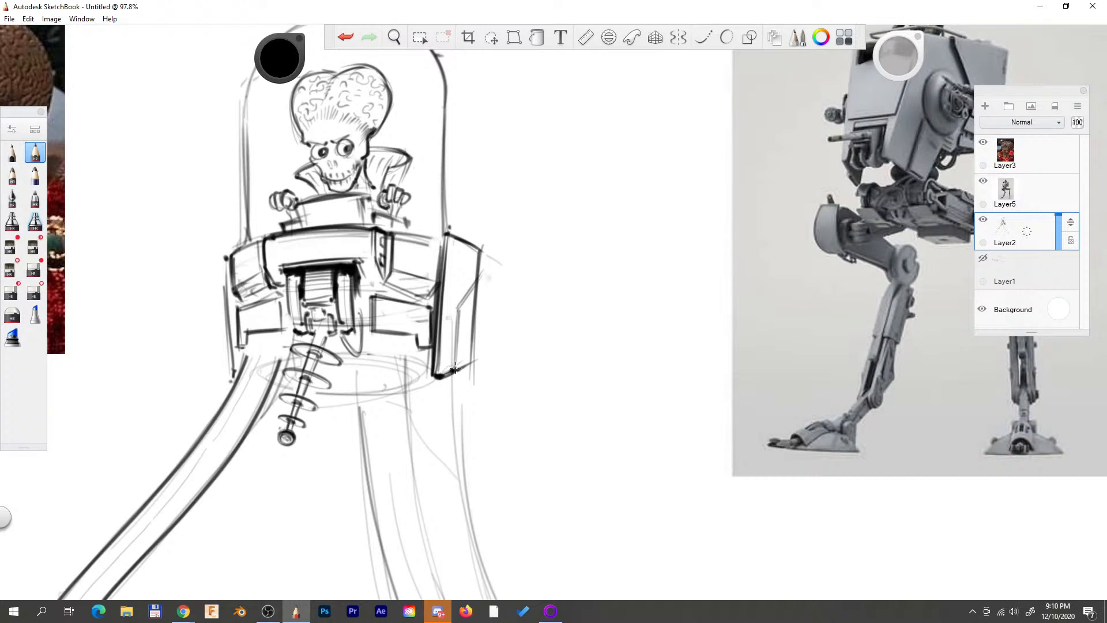
drag(477, 293, 471, 359)
mouse_move(447, 237)
mouse_down()
mouse_move(443, 262)
mouse_move(446, 234)
mouse_up()
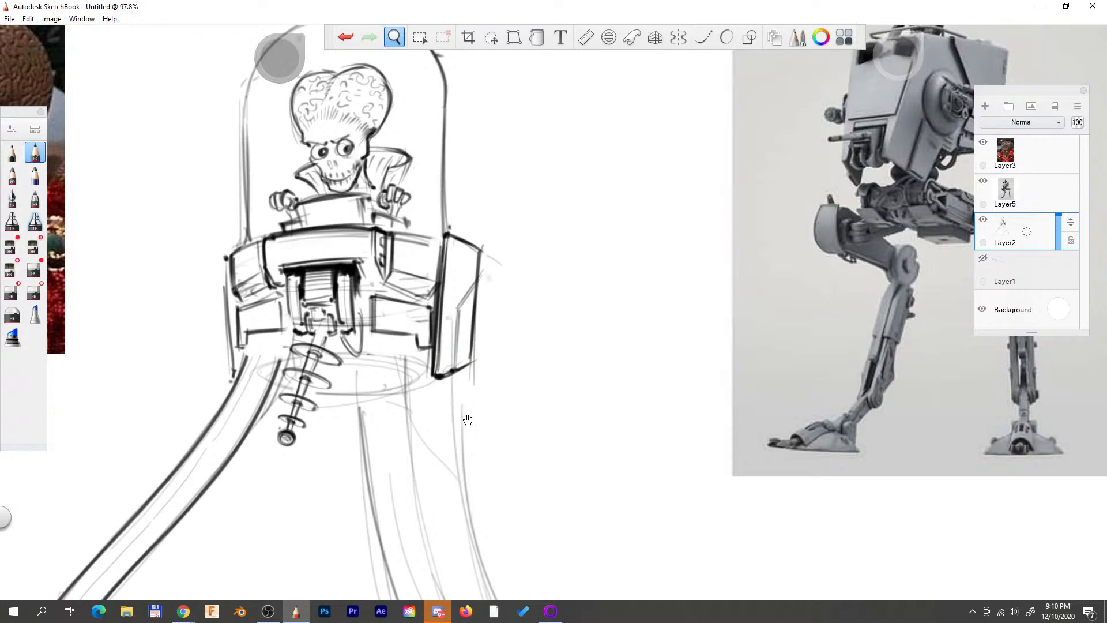
drag(467, 421, 501, 405)
drag(266, 371, 259, 255)
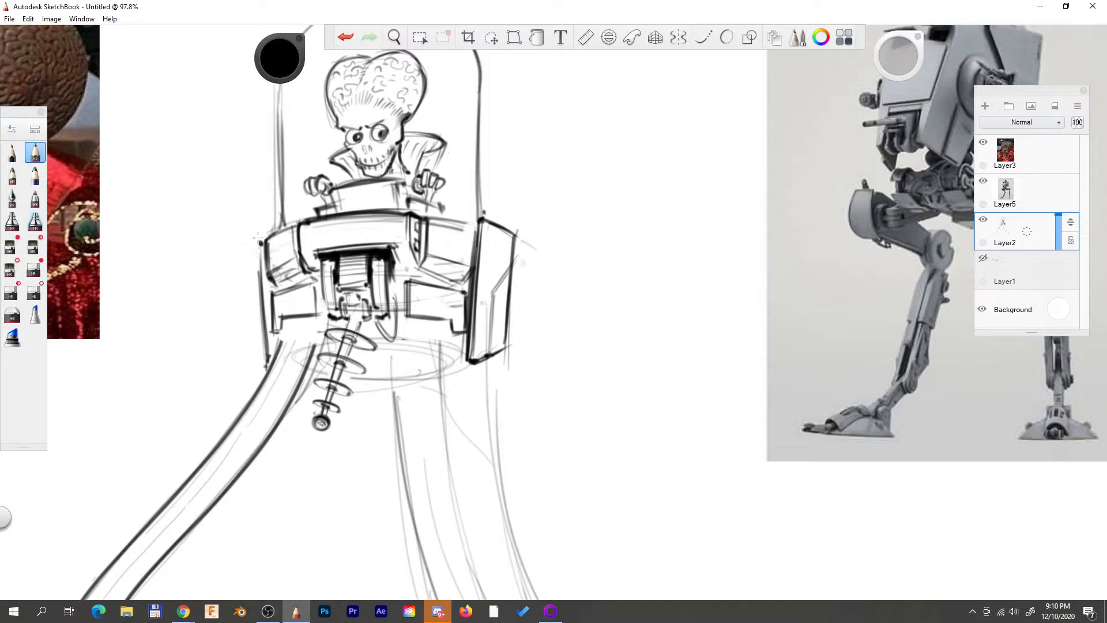
Move Layer2 to the top of the layer stack, above both reference pictures.
key(space)
drag(541, 211, 521, 311)
drag(530, 338, 521, 353)
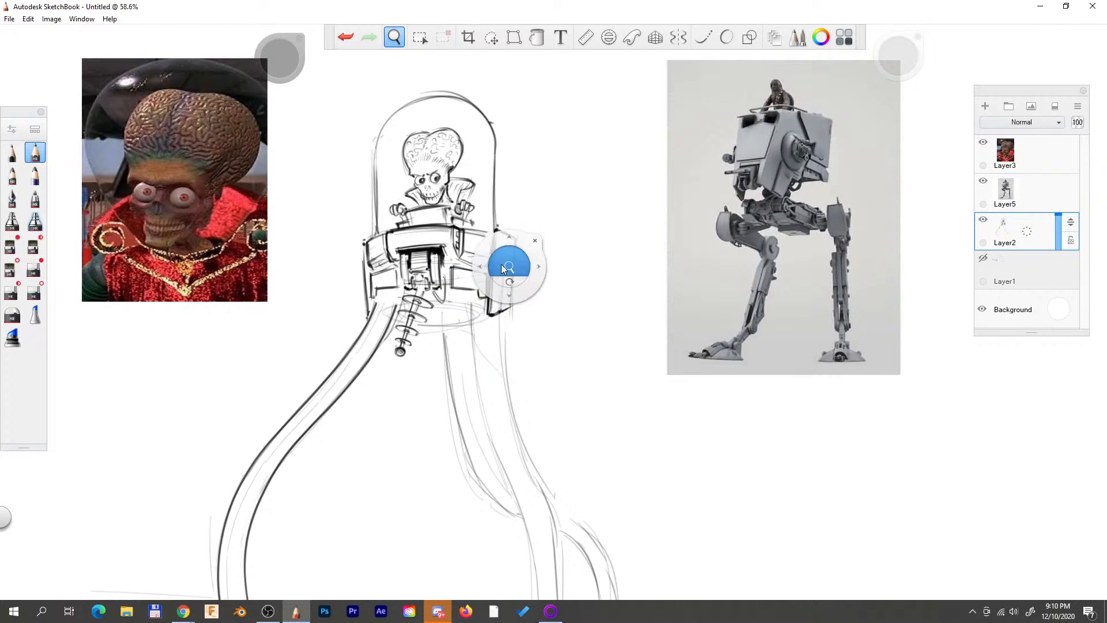
drag(503, 264, 555, 259)
drag(413, 278, 445, 295)
drag(689, 193, 431, 343)
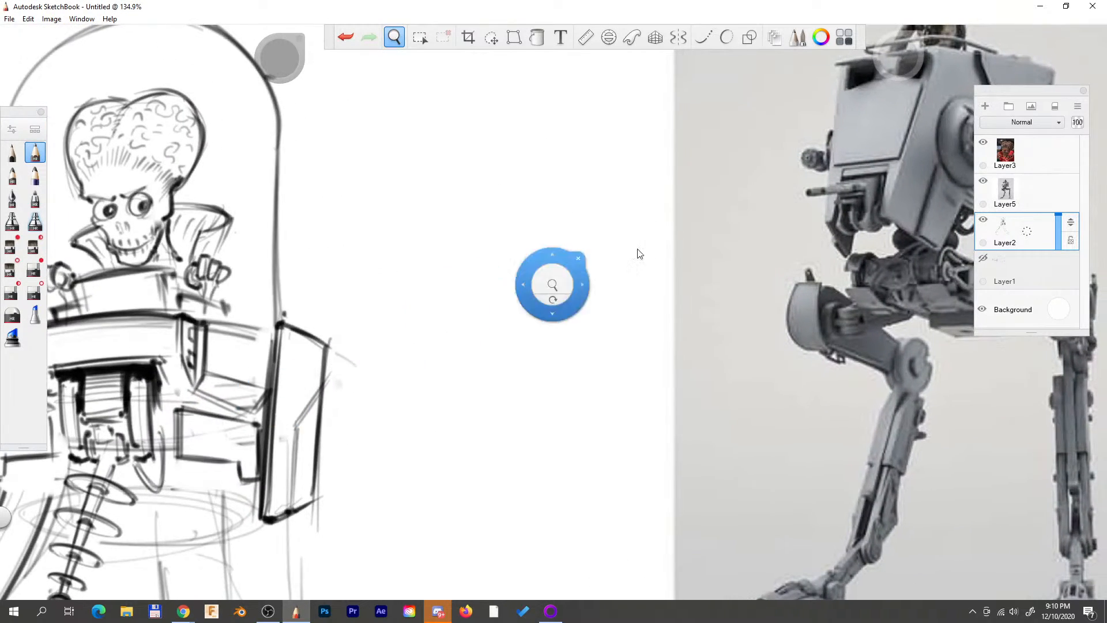
mouse_move(653, 253)
mouse_down()
mouse_move(558, 379)
mouse_move(631, 373)
mouse_up()
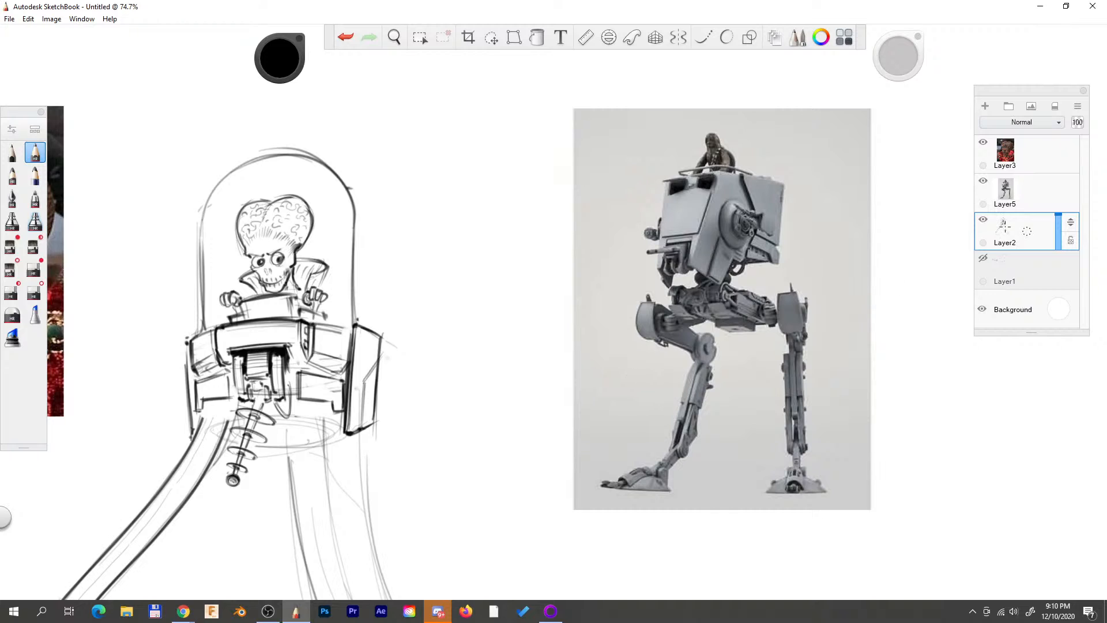
drag(1072, 226, 1070, 145)
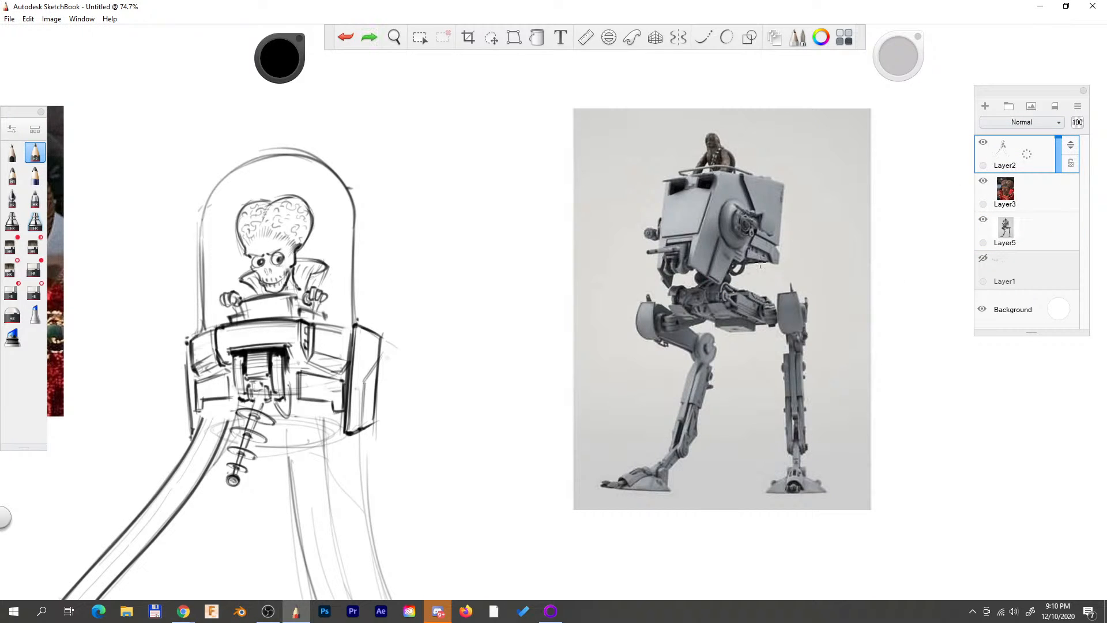
Circle the windows and the mechanical recesses under the head on the walker reference in red.
click(280, 58)
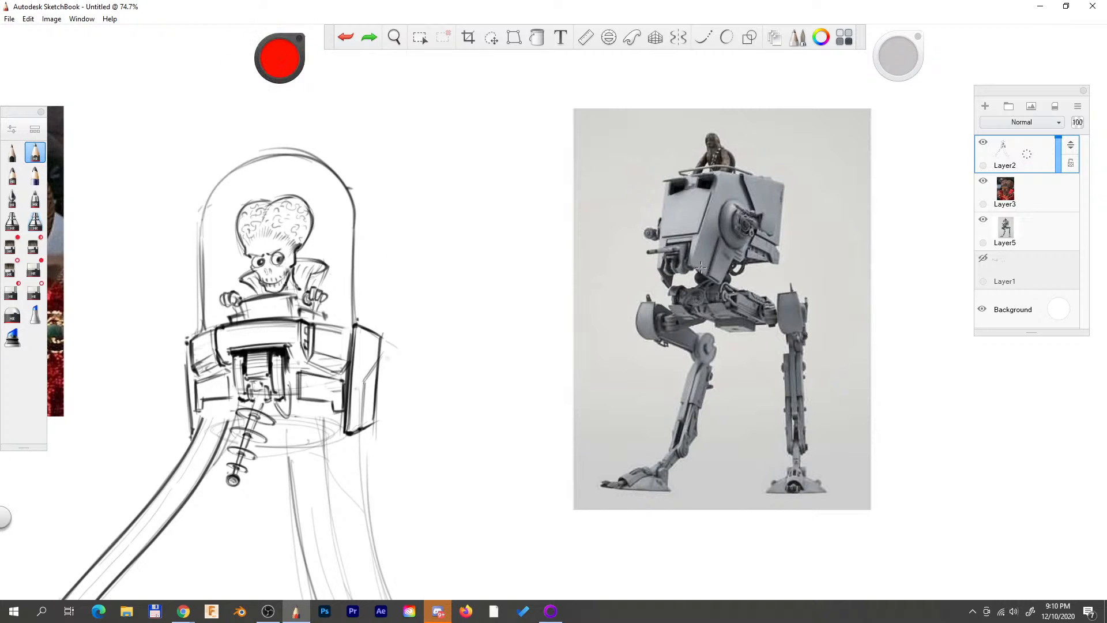
drag(695, 268, 725, 288)
drag(696, 173, 705, 168)
drag(672, 260, 685, 249)
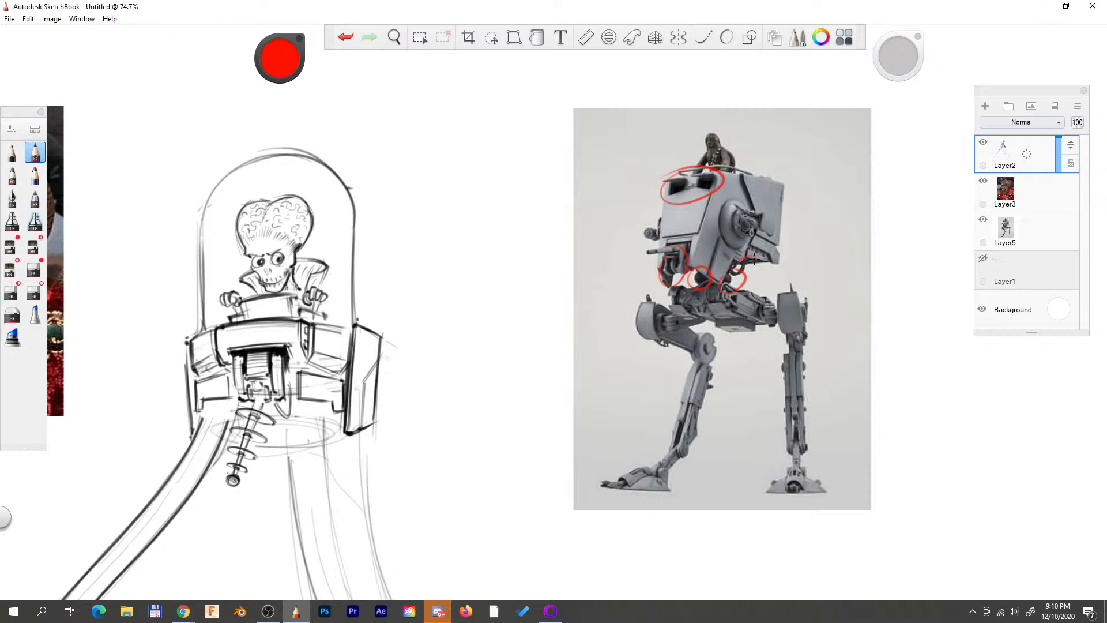
drag(754, 260, 741, 269)
Lasso the red marks over the walker reference, delete them and clear the selection.
key(l)
mouse_move(680, 444)
mouse_down()
mouse_move(760, 428)
mouse_move(728, 452)
mouse_up()
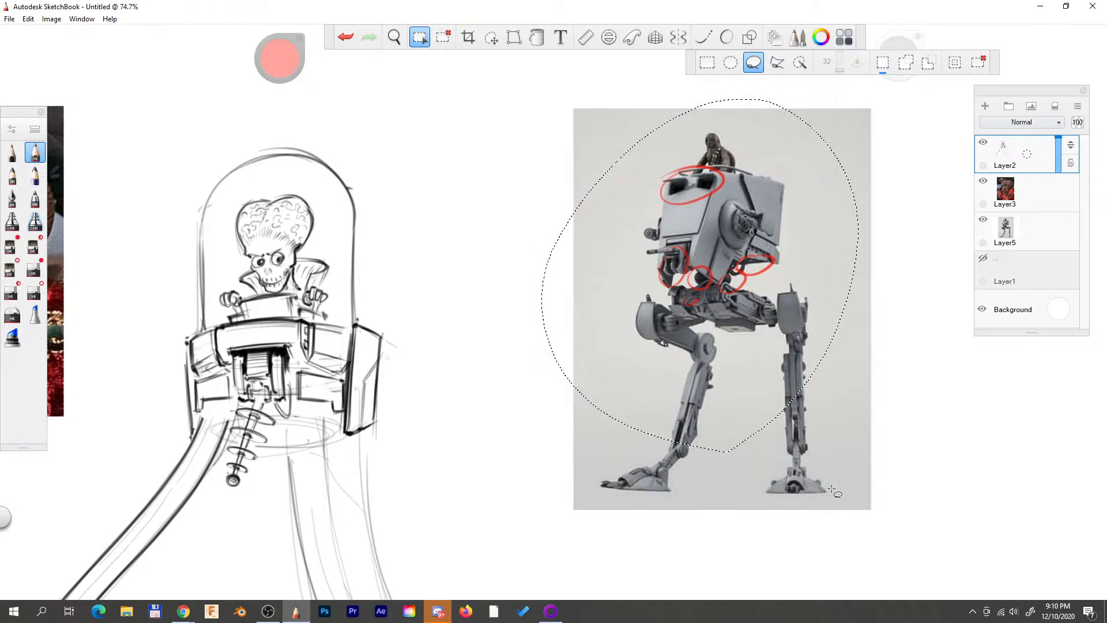
key(Delete)
key(Escape)
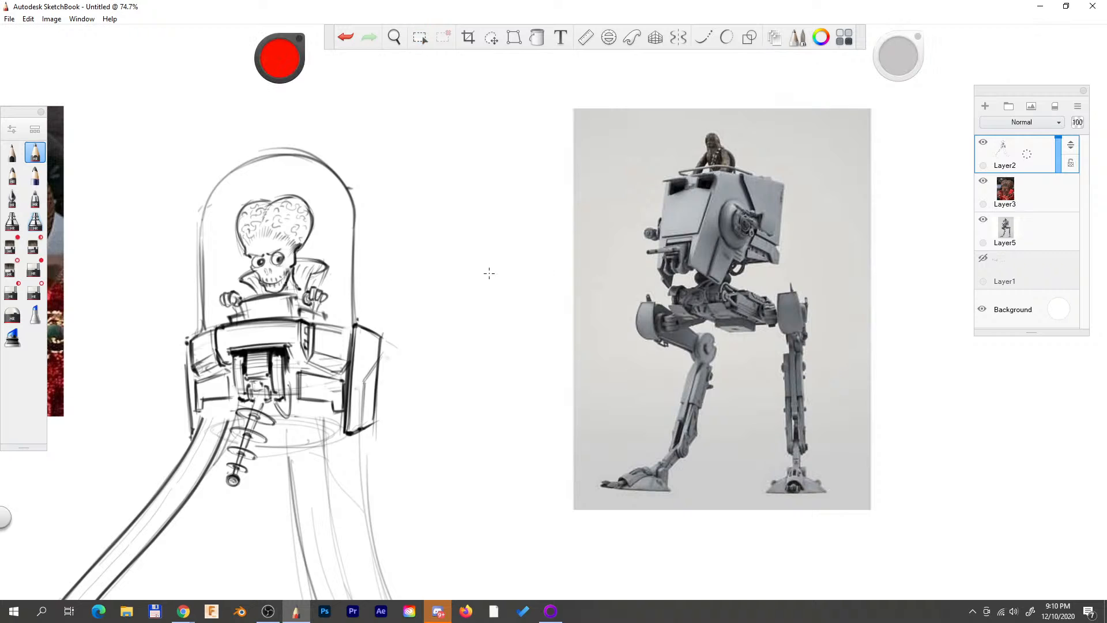
Switch back to black and fill the gaps between the ring and the lower panels on both sides of the gun housing.
drag(285, 54, 285, 116)
key(space)
drag(408, 442, 630, 306)
drag(501, 250, 588, 234)
mouse_move(363, 191)
mouse_down()
mouse_move(323, 204)
mouse_move(407, 192)
mouse_move(392, 215)
mouse_move(398, 249)
mouse_up()
drag(386, 206, 383, 198)
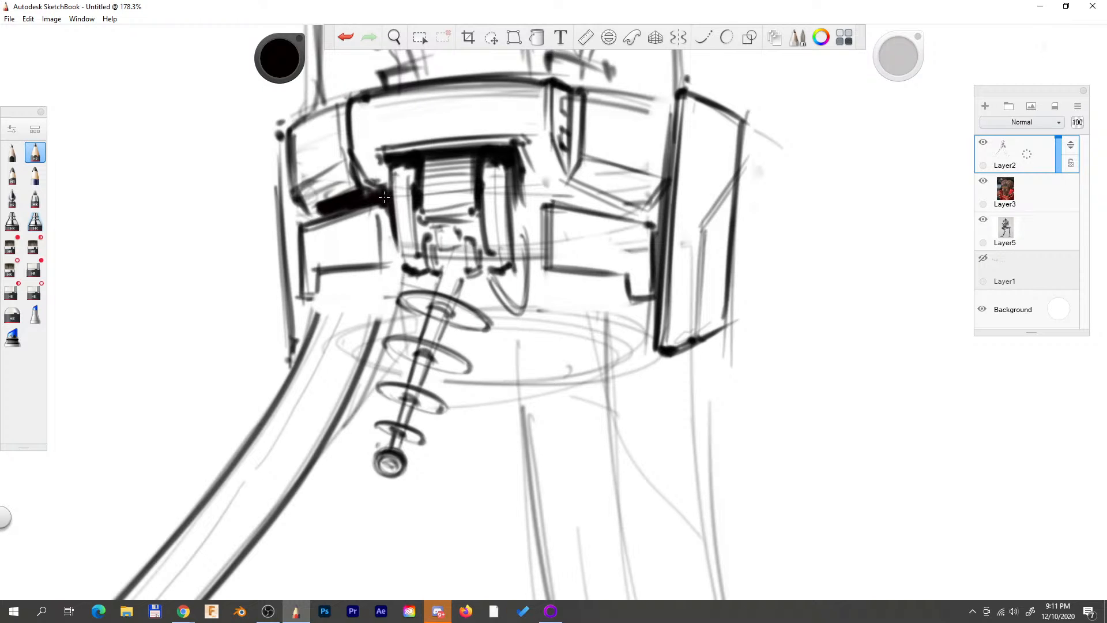
mouse_move(529, 187)
mouse_down()
mouse_move(537, 256)
mouse_move(539, 191)
mouse_move(530, 236)
mouse_move(527, 178)
mouse_up()
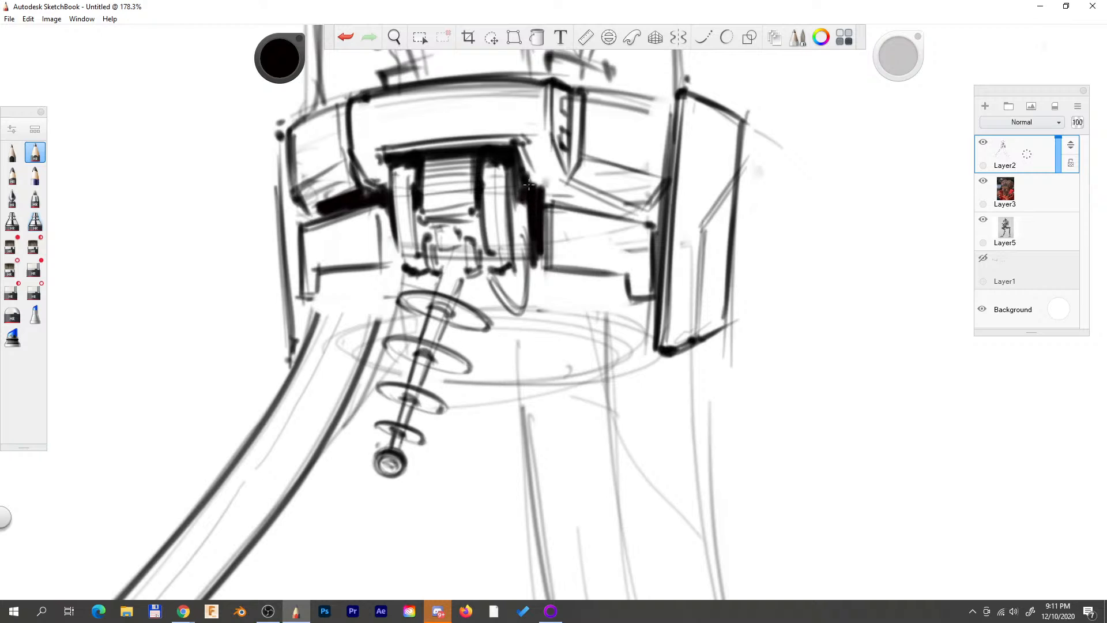
key(space)
drag(775, 253, 748, 175)
drag(470, 228, 563, 184)
mouse_move(563, 183)
mouse_down()
mouse_move(451, 232)
mouse_move(490, 199)
mouse_move(566, 173)
mouse_up()
Draw the inner edge of the left upright block beside the lower panel, redoing the first stroke.
key(space)
drag(687, 185, 724, 189)
drag(737, 281, 797, 251)
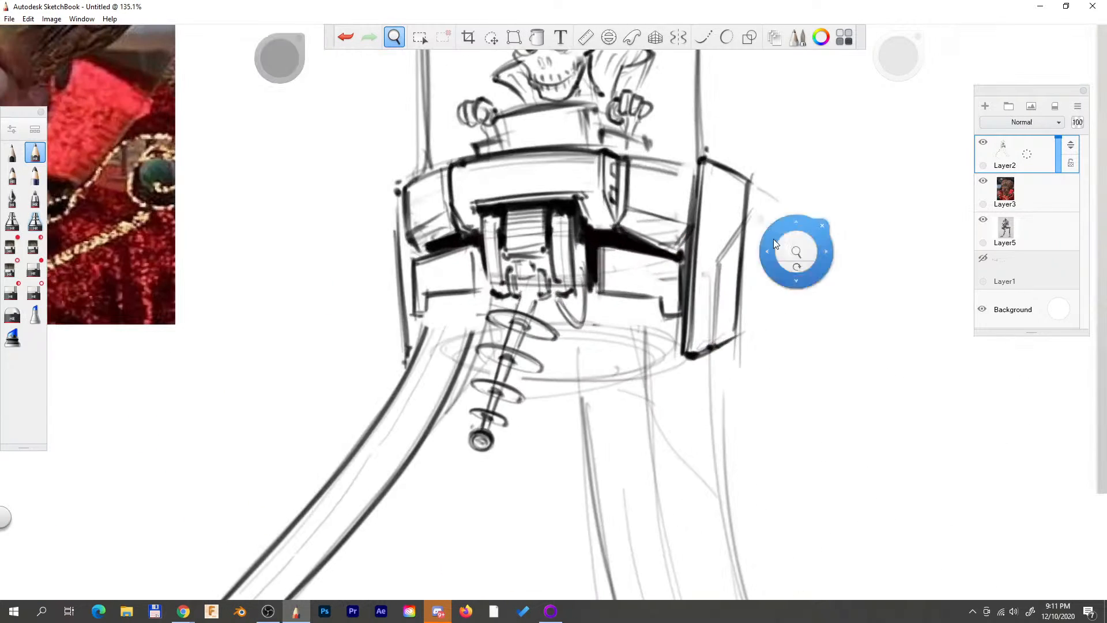
drag(409, 246, 416, 341)
key(ctrl+z)
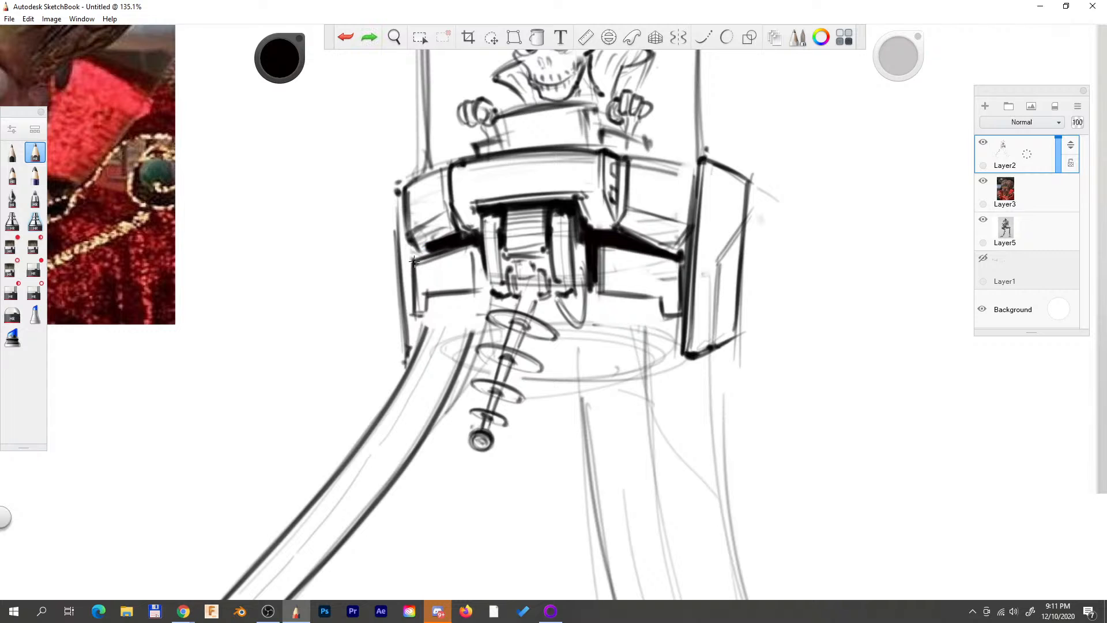
drag(413, 250, 409, 362)
mouse_move(419, 313)
mouse_down()
mouse_move(411, 351)
mouse_move(417, 340)
mouse_up()
Sketch a curved centre line along the left leg from its foot up to the ring.
key(space)
drag(577, 303, 536, 410)
mouse_move(535, 441)
mouse_down()
mouse_move(525, 319)
mouse_move(545, 421)
mouse_up()
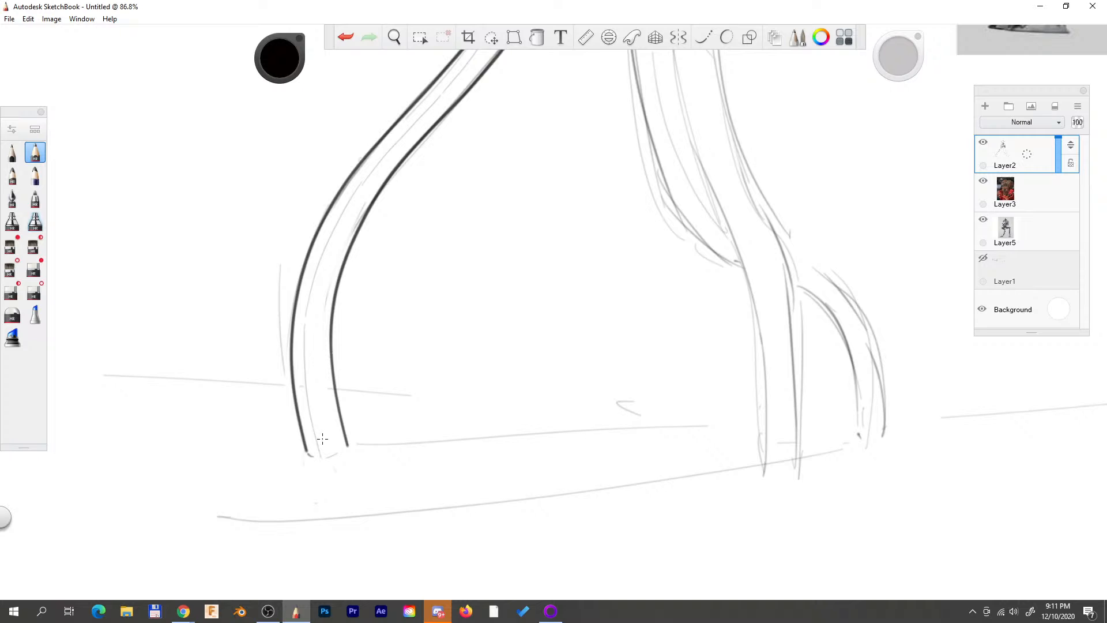
drag(324, 455, 312, 396)
key(ctrl+z)
mouse_move(325, 457)
mouse_down()
mouse_move(307, 352)
mouse_move(327, 237)
mouse_up()
key(space)
drag(460, 281, 465, 425)
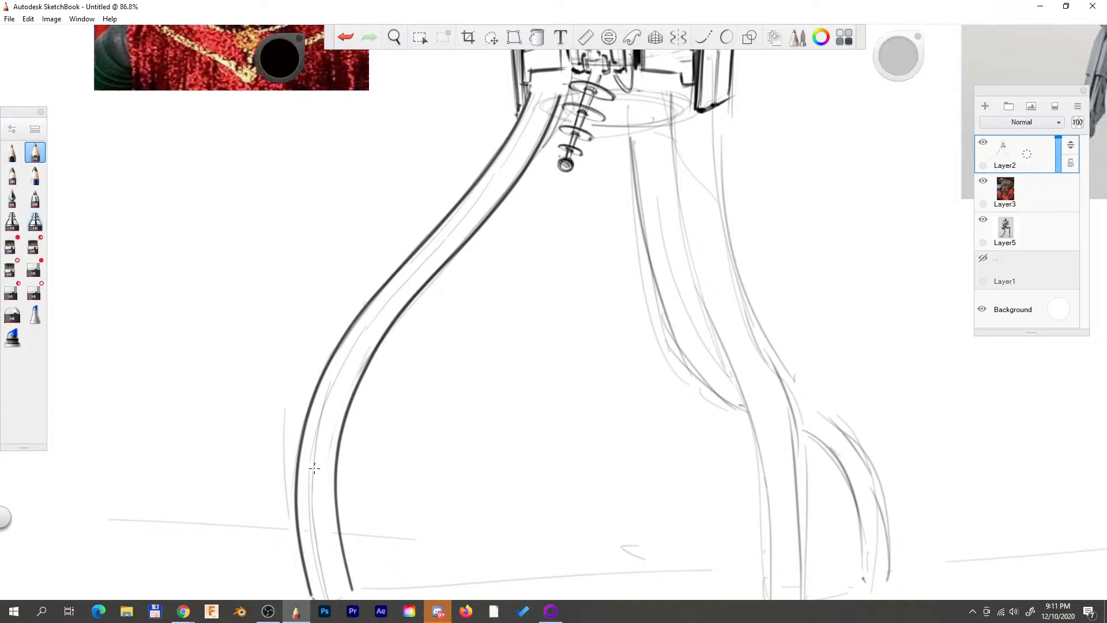
mouse_move(312, 474)
mouse_down()
mouse_move(344, 370)
mouse_move(411, 281)
mouse_move(354, 356)
mouse_move(519, 166)
mouse_move(431, 256)
mouse_up()
drag(489, 196, 542, 109)
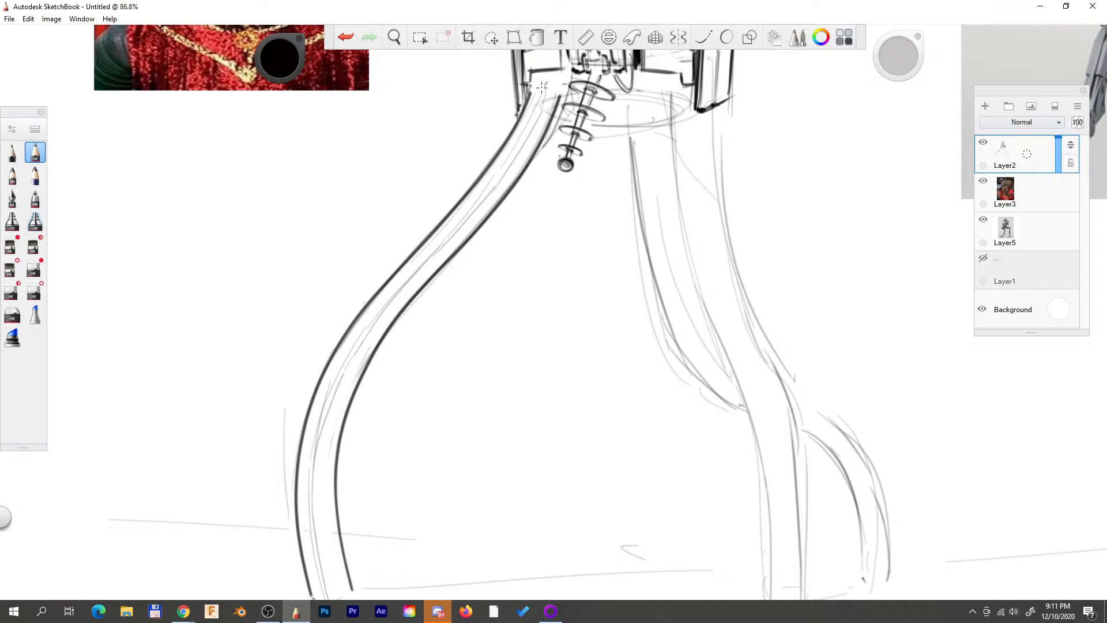
Sketch short curved segment lines across the left leg from the foot up to the bend.
key(space)
drag(462, 512, 497, 341)
drag(385, 416, 363, 430)
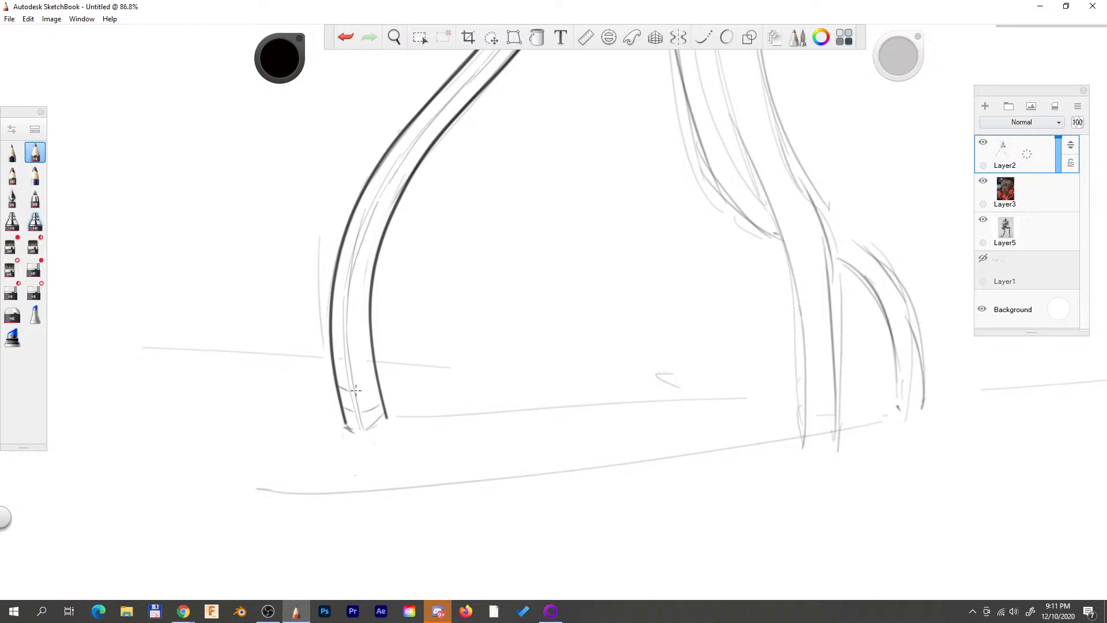
mouse_move(351, 347)
mouse_down()
mouse_move(371, 335)
mouse_move(369, 312)
mouse_up()
drag(362, 244, 372, 244)
key(space)
mouse_move(455, 302)
mouse_down()
mouse_move(475, 338)
mouse_move(475, 384)
mouse_up()
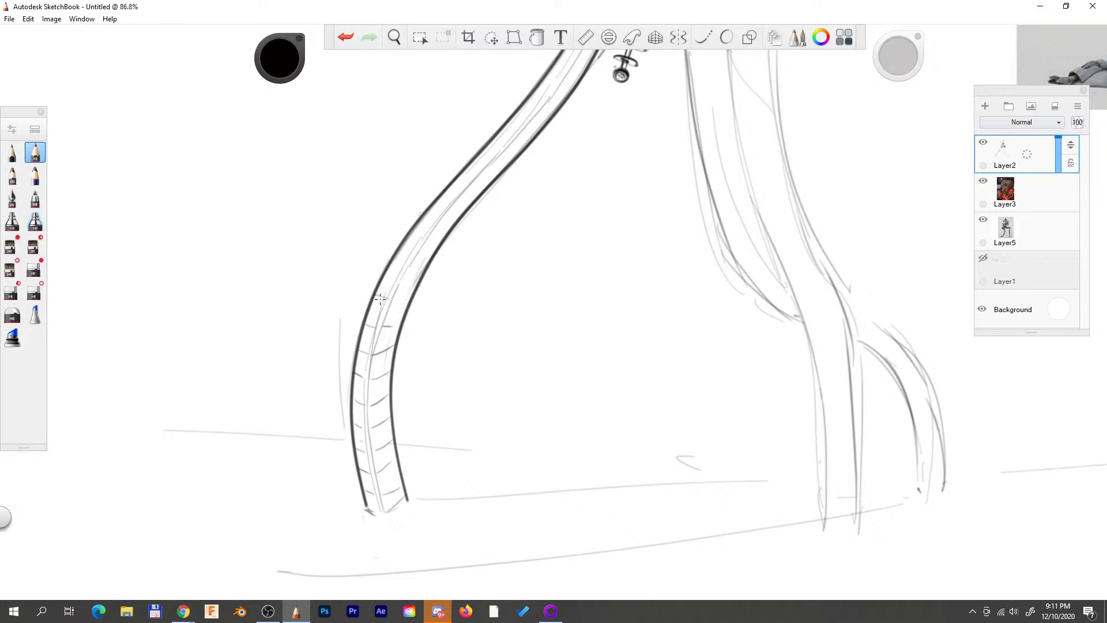
drag(380, 298, 397, 303)
drag(406, 245, 428, 259)
Undo the last segment strokes and sketch paired cross ticks along the left leg's inner side above the bend.
key(space)
drag(595, 360, 541, 514)
key(ctrl+z)
key(ctrl+z)
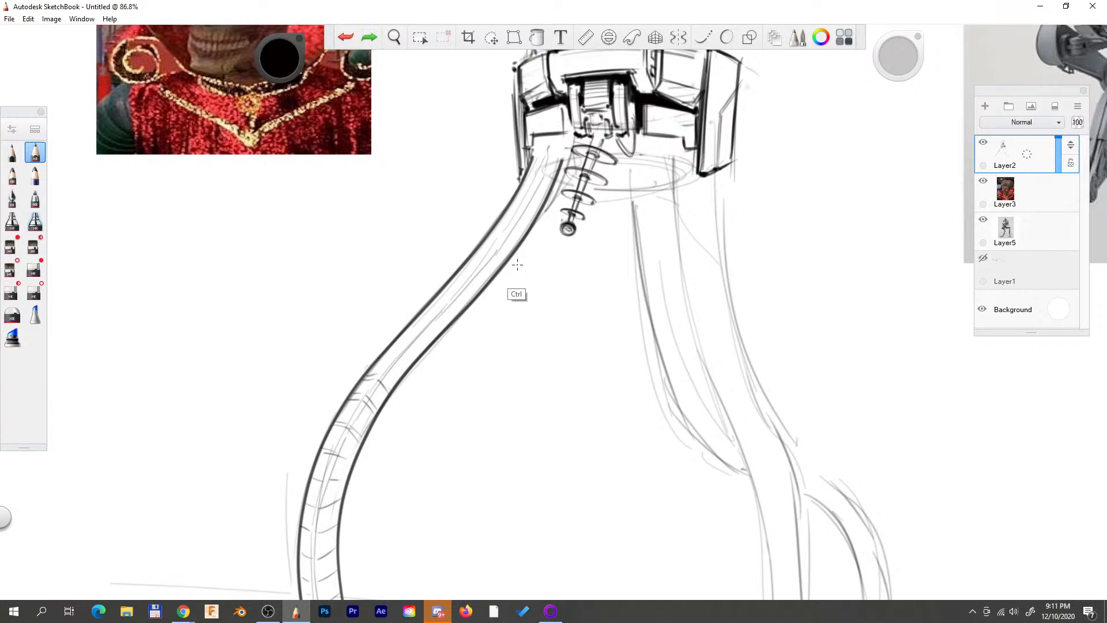
mouse_move(385, 373)
mouse_down()
mouse_move(390, 386)
mouse_move(411, 365)
mouse_up()
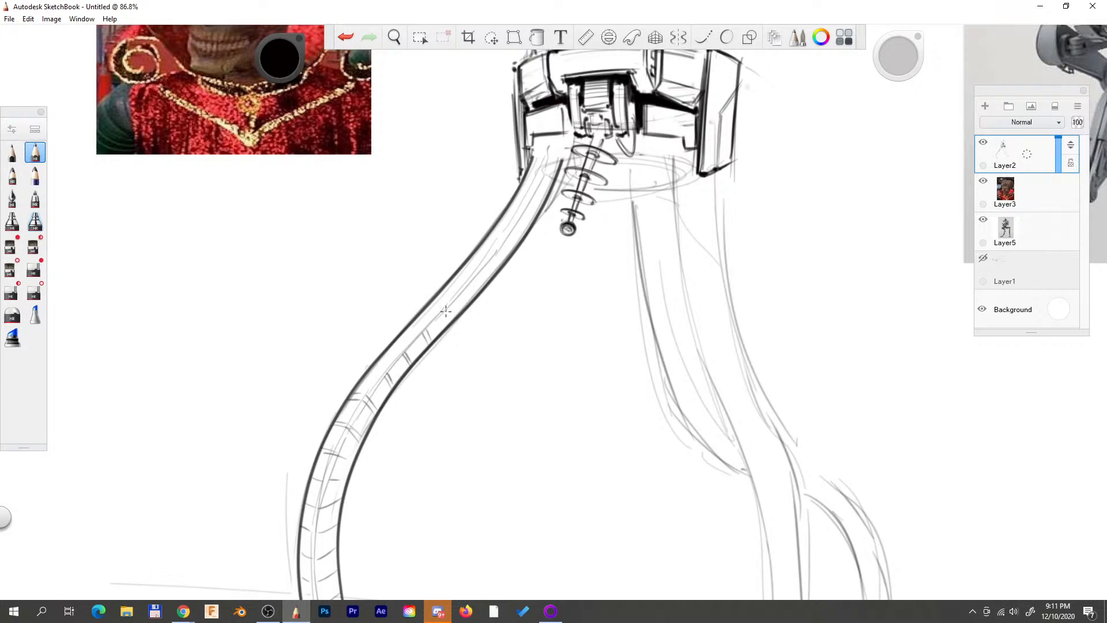
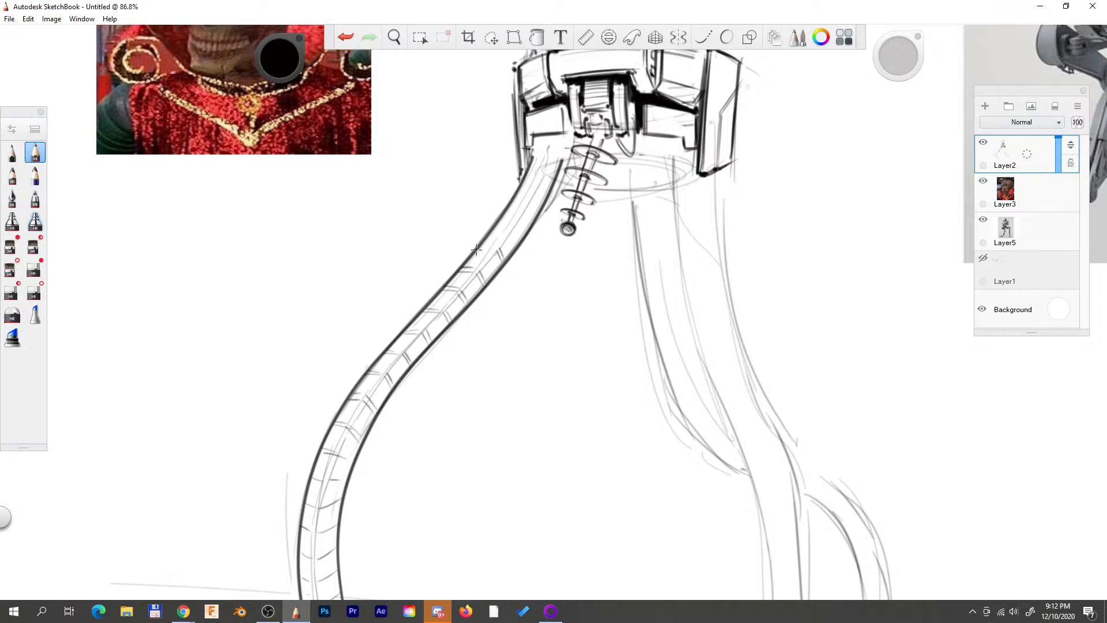
Continue the paired cross ticks up the left leg to the ring and erase the construction lines beside the ray gun.
mouse_move(477, 248)
mouse_down()
mouse_move(520, 227)
mouse_move(546, 186)
mouse_up()
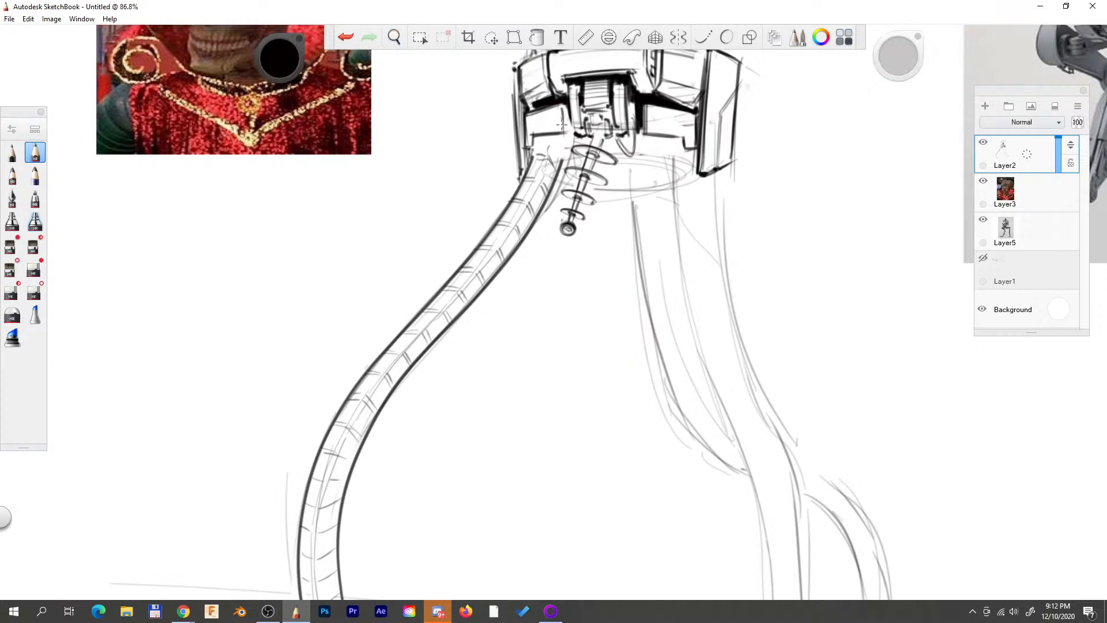
drag(587, 202, 628, 173)
drag(616, 170, 542, 317)
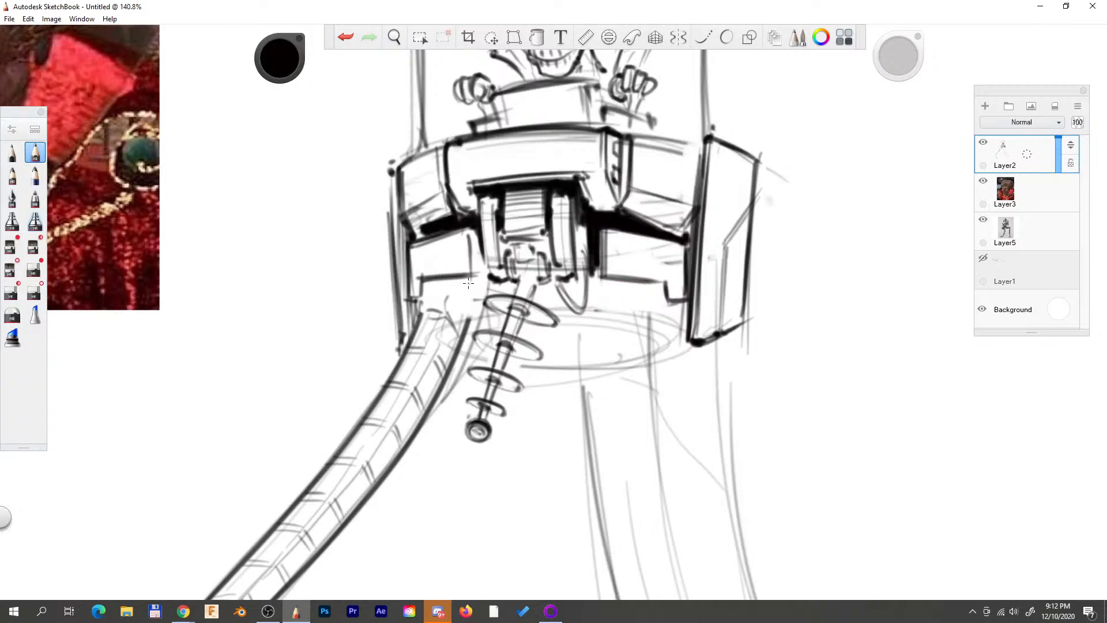
key(e)
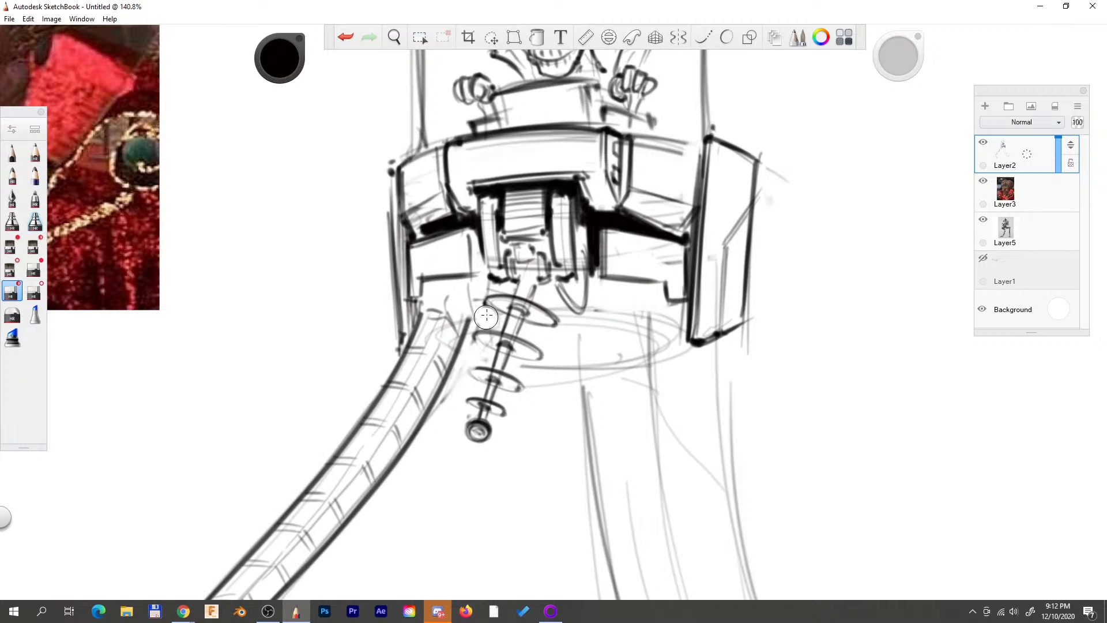
mouse_move(523, 366)
mouse_down()
mouse_move(570, 375)
mouse_move(569, 337)
mouse_move(609, 318)
mouse_up()
drag(490, 312, 485, 303)
drag(465, 368, 468, 370)
Erase small gaps at every segment line along the left leg's inner edge, from the foot up to the ring.
drag(438, 518, 530, 376)
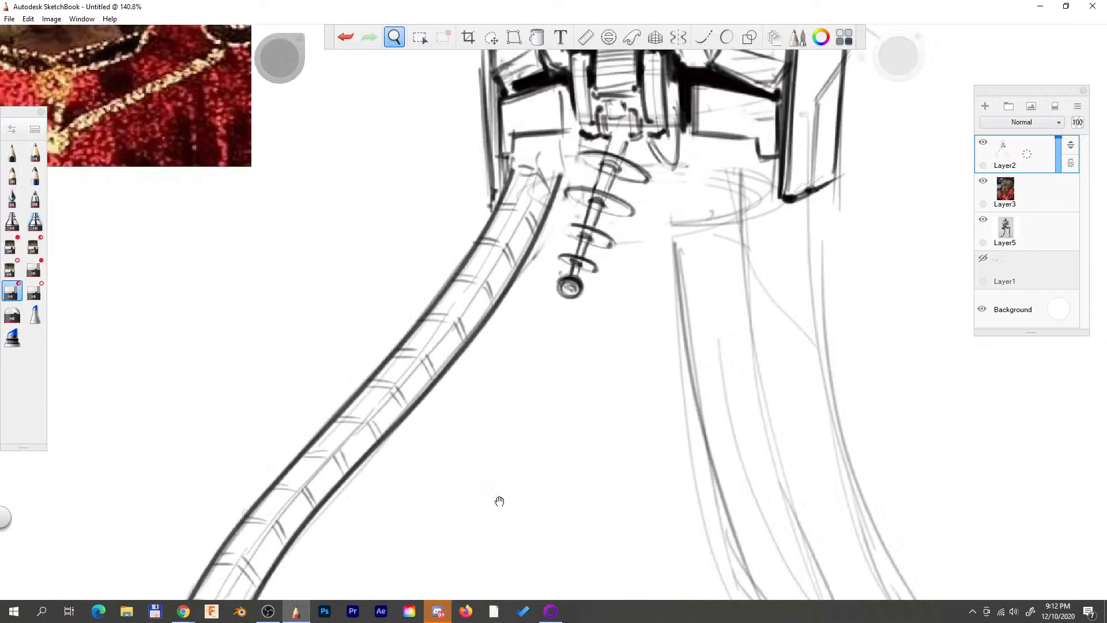
drag(500, 501, 551, 433)
mouse_move(588, 320)
mouse_down()
mouse_move(570, 425)
mouse_move(601, 322)
mouse_move(586, 404)
mouse_move(597, 385)
mouse_up()
drag(610, 430, 592, 328)
key(s)
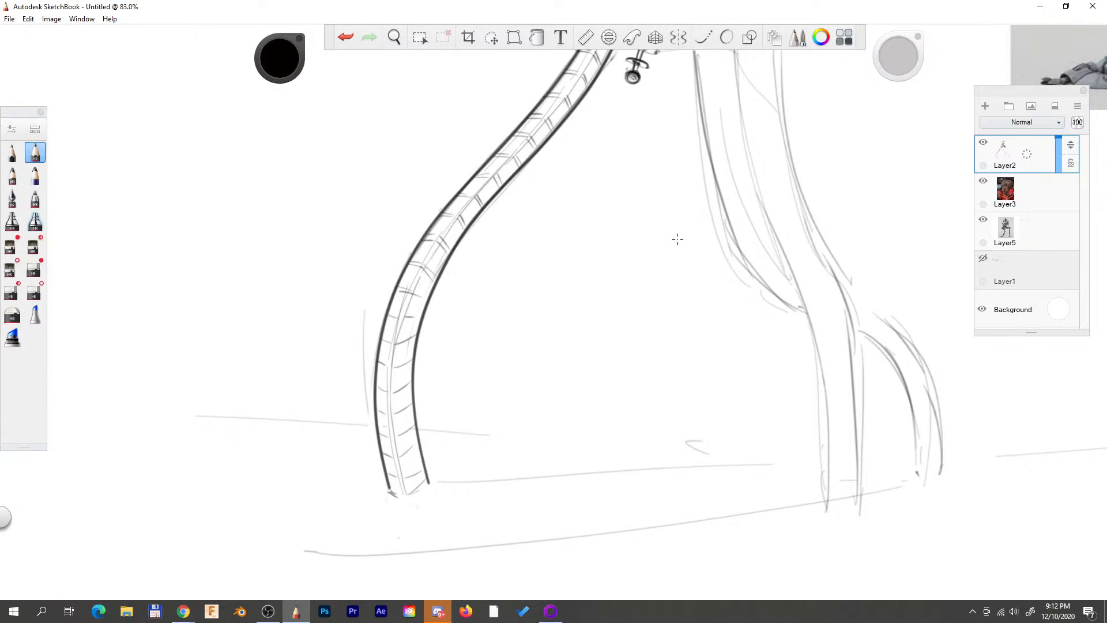
key(s)
drag(898, 58, 904, 57)
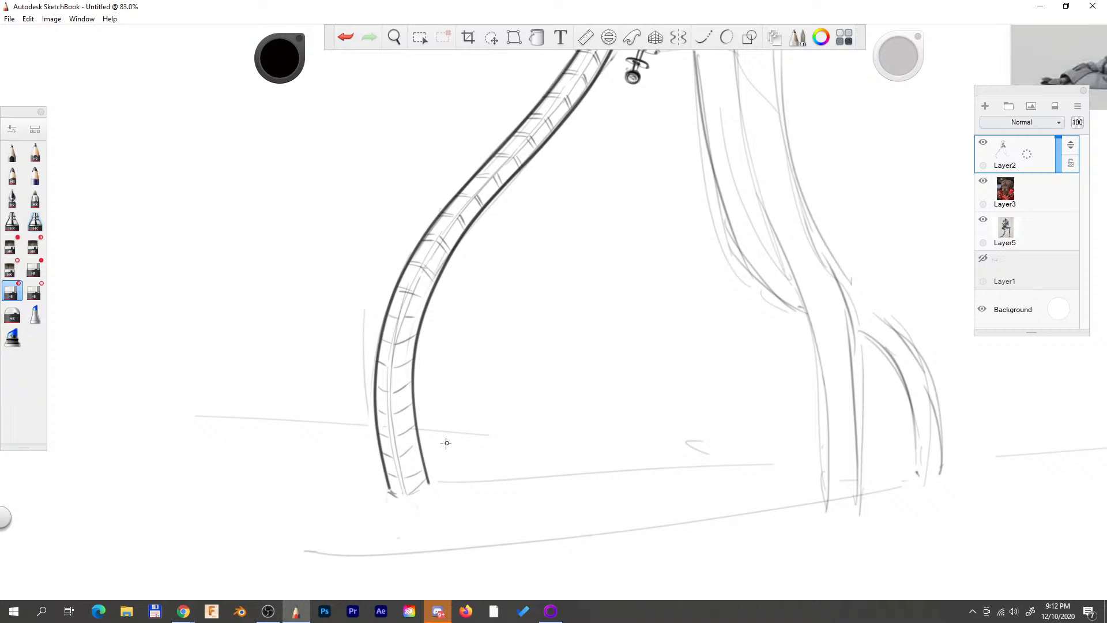
drag(421, 441, 420, 440)
drag(427, 298, 430, 299)
drag(917, 62, 901, 55)
drag(482, 206, 504, 189)
drag(560, 289, 495, 448)
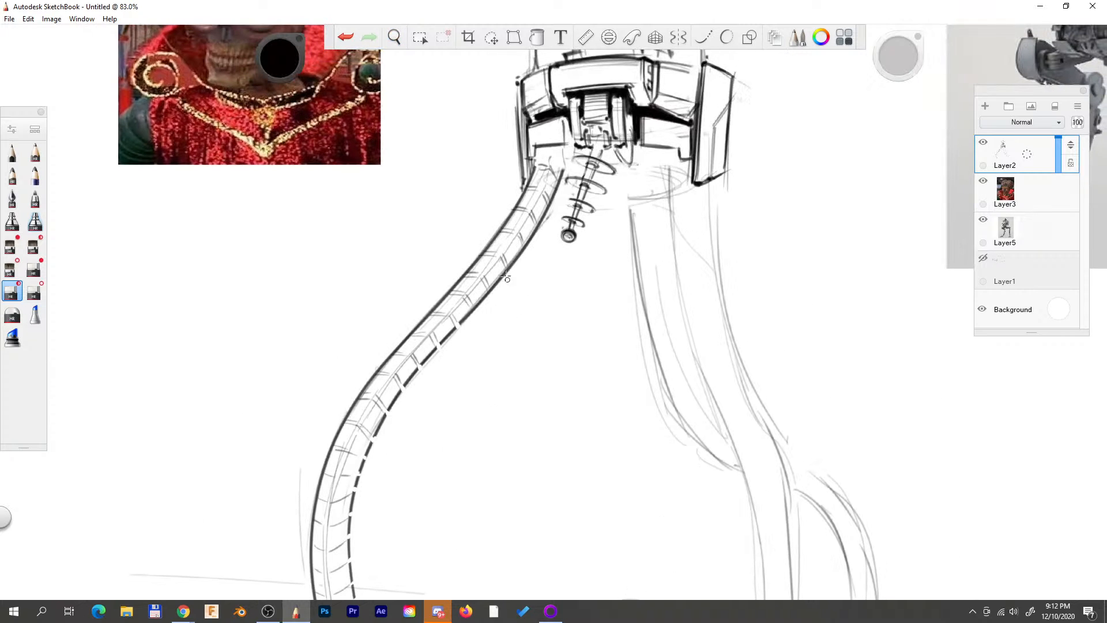
drag(472, 307, 512, 271)
Erase matching segment gaps along the left leg's outer edge, from the foot up to the ring.
drag(445, 491, 621, 247)
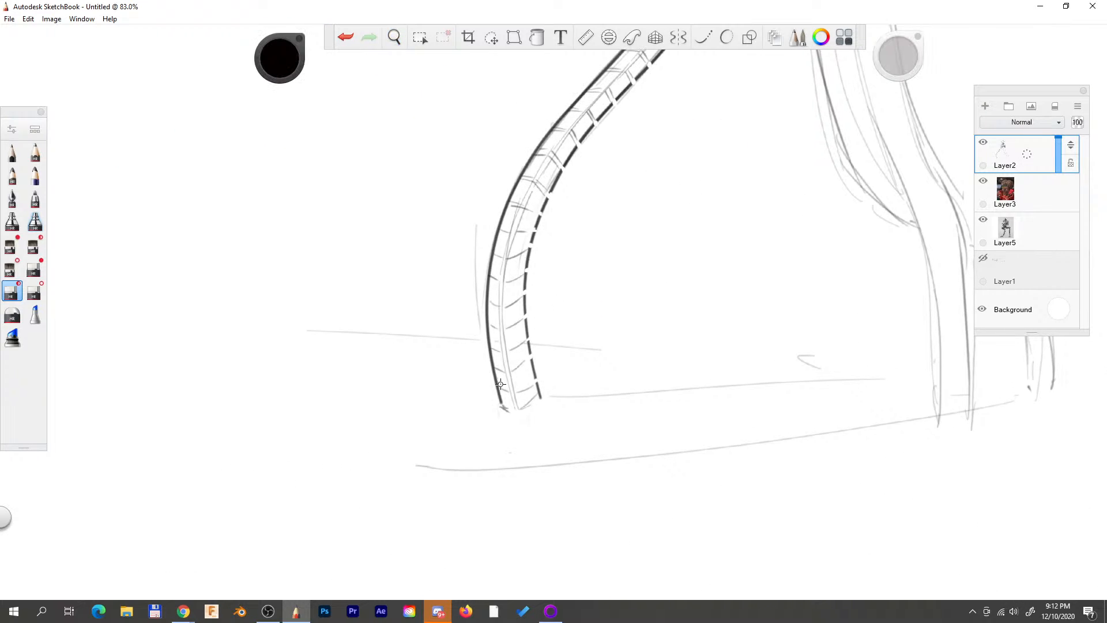
drag(495, 386, 493, 346)
drag(485, 293, 491, 275)
mouse_move(496, 222)
mouse_down()
mouse_move(436, 378)
mouse_move(445, 354)
mouse_up()
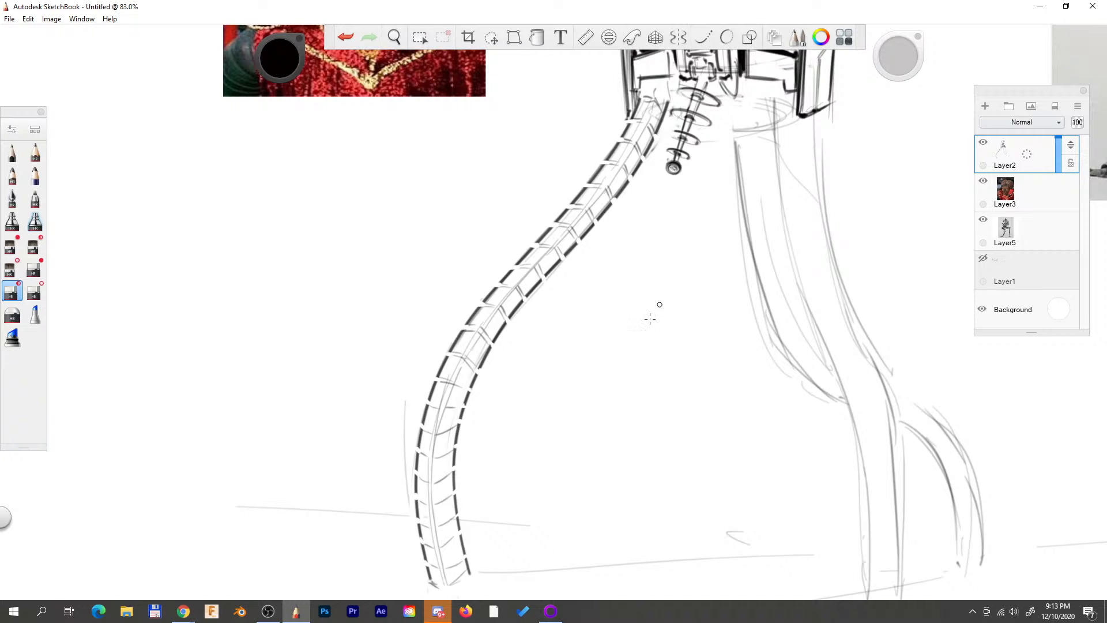
Pencil dark notches at the segment gaps along the outer edge of the lower left leg, plus the lowest inner gaps.
key(s)
key(space)
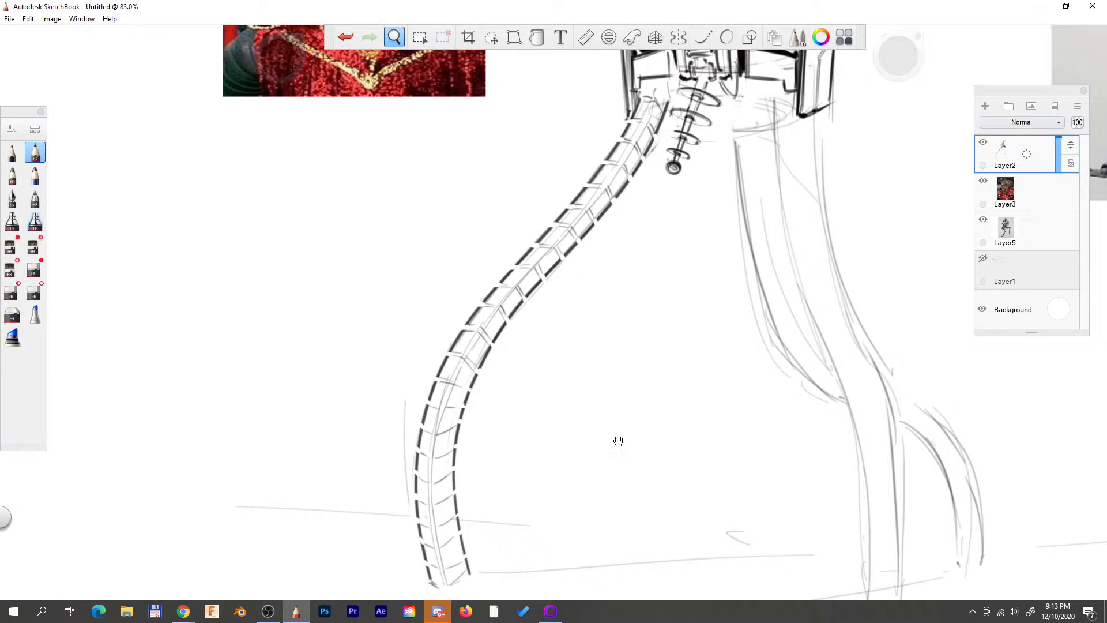
drag(618, 440, 671, 312)
drag(524, 329, 568, 314)
key(space)
drag(489, 452, 481, 364)
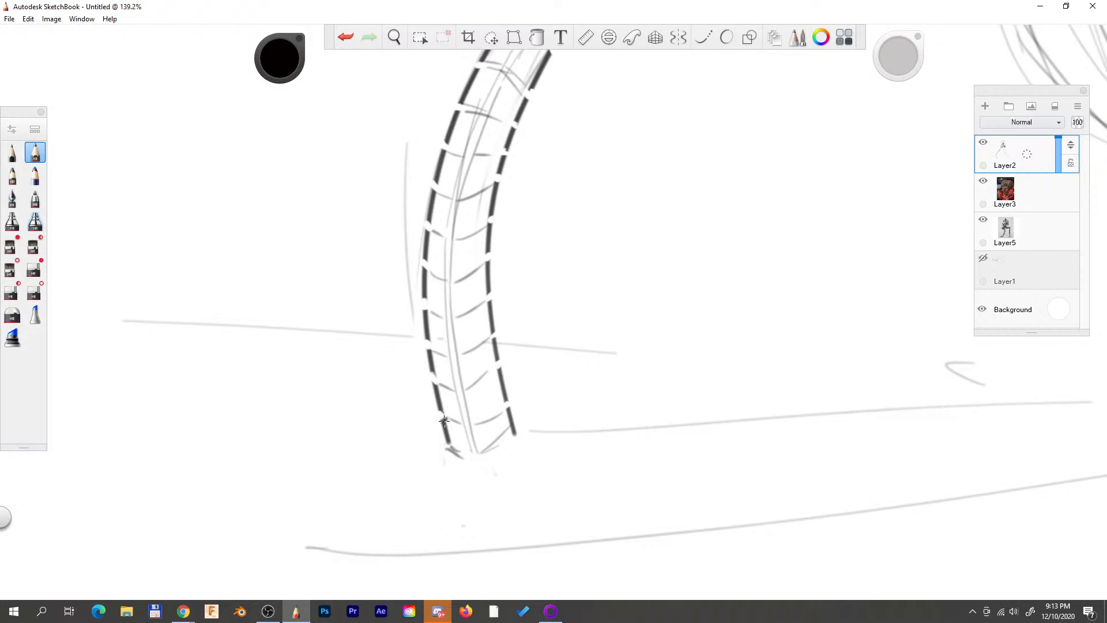
mouse_move(444, 420)
mouse_down()
mouse_move(507, 403)
mouse_move(504, 412)
mouse_up()
mouse_move(499, 372)
mouse_down()
mouse_move(474, 388)
mouse_move(500, 370)
mouse_up()
mouse_move(433, 375)
mouse_down()
mouse_move(450, 386)
mouse_move(439, 382)
mouse_move(446, 346)
mouse_up()
drag(427, 302, 440, 308)
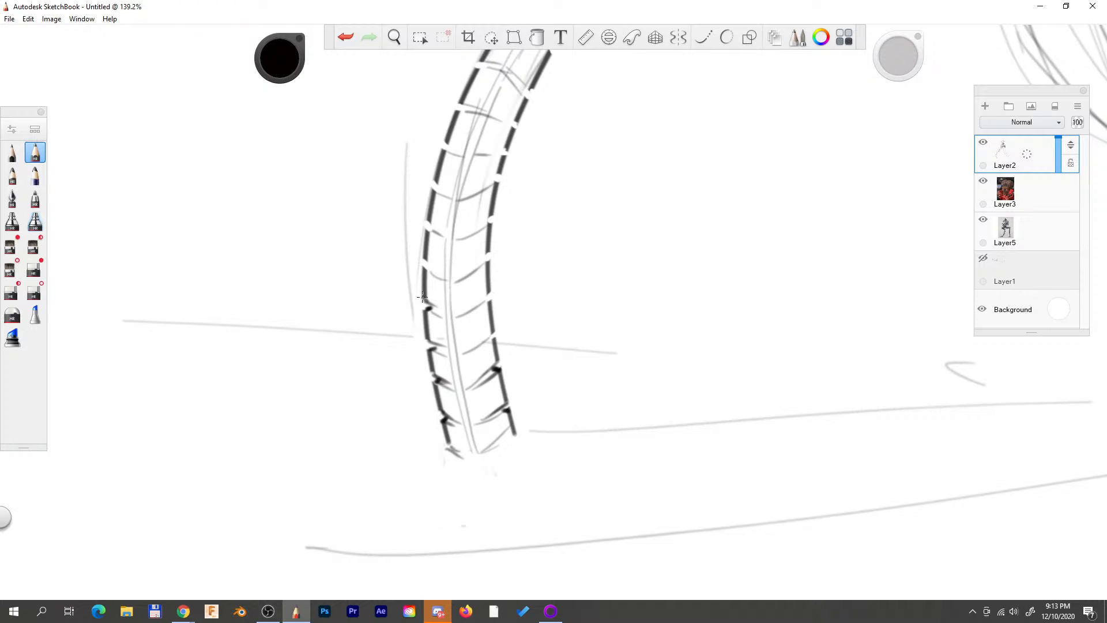
drag(424, 262, 437, 269)
drag(426, 222, 439, 229)
drag(433, 190, 447, 192)
drag(446, 143, 459, 151)
Pencil dark notches at the outer-edge segment gaps around the left leg's bend.
key(space)
drag(637, 98, 593, 273)
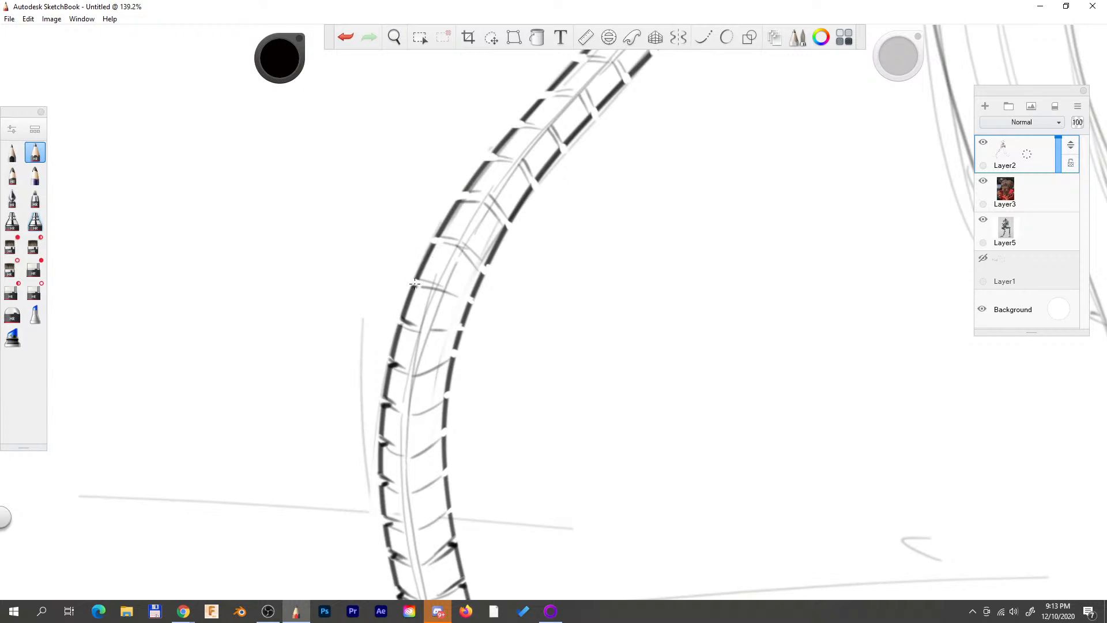
drag(415, 283, 429, 287)
drag(429, 242, 455, 242)
drag(467, 195, 483, 201)
drag(484, 161, 507, 162)
drag(491, 151, 512, 165)
Pencil angled dark notches at the outer-edge segment gaps above the left leg's bend.
key(space)
mouse_move(617, 181)
mouse_down()
mouse_move(512, 272)
mouse_move(470, 390)
mouse_up()
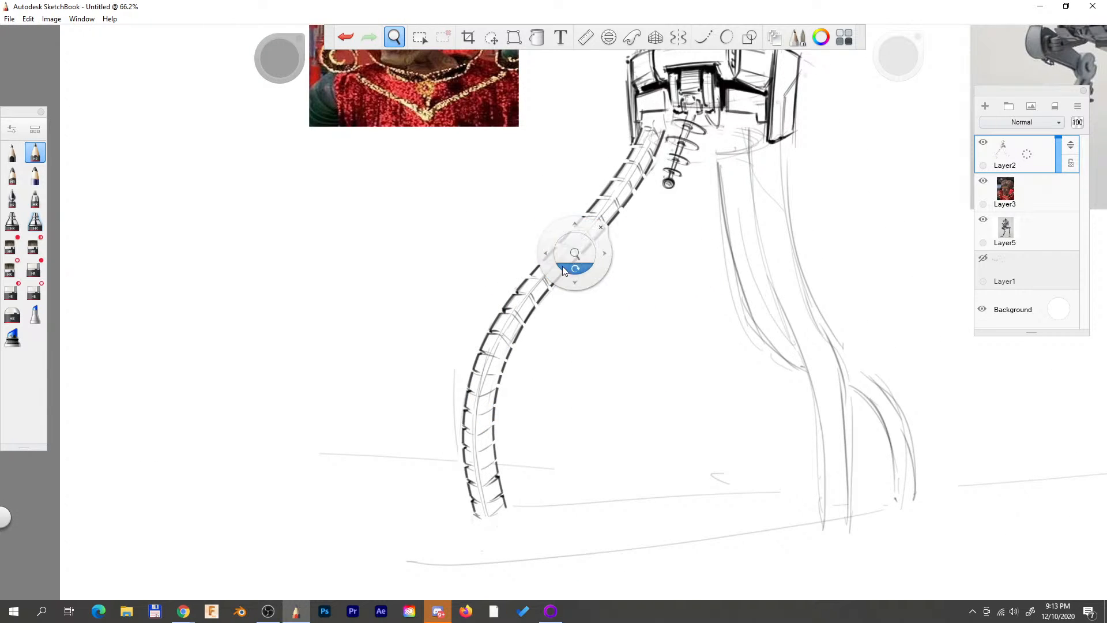
drag(573, 344, 625, 266)
mouse_move(640, 163)
mouse_down()
mouse_move(750, 308)
mouse_move(583, 226)
mouse_up()
mouse_move(539, 398)
mouse_down()
mouse_move(527, 400)
mouse_move(538, 397)
mouse_up()
mouse_move(534, 396)
mouse_down()
mouse_move(547, 370)
mouse_move(513, 339)
mouse_up()
mouse_move(512, 339)
mouse_down()
mouse_move(529, 306)
mouse_move(516, 353)
mouse_up()
key(space)
drag(609, 191, 618, 328)
drag(506, 410, 496, 413)
drag(502, 423, 523, 385)
drag(510, 393, 495, 414)
drag(482, 347, 499, 324)
mouse_move(480, 345)
mouse_down()
mouse_move(498, 317)
mouse_move(459, 295)
mouse_up()
Finish the dark outer-edge notches on the left leg's uppermost segments below the ring.
key(space)
mouse_move(483, 224)
mouse_down()
mouse_move(502, 357)
mouse_move(456, 367)
mouse_up()
mouse_move(461, 362)
mouse_down()
mouse_move(481, 326)
mouse_move(461, 375)
mouse_up()
mouse_move(426, 306)
mouse_down()
mouse_move(446, 278)
mouse_move(449, 290)
mouse_up()
drag(424, 230, 405, 257)
drag(415, 227, 406, 247)
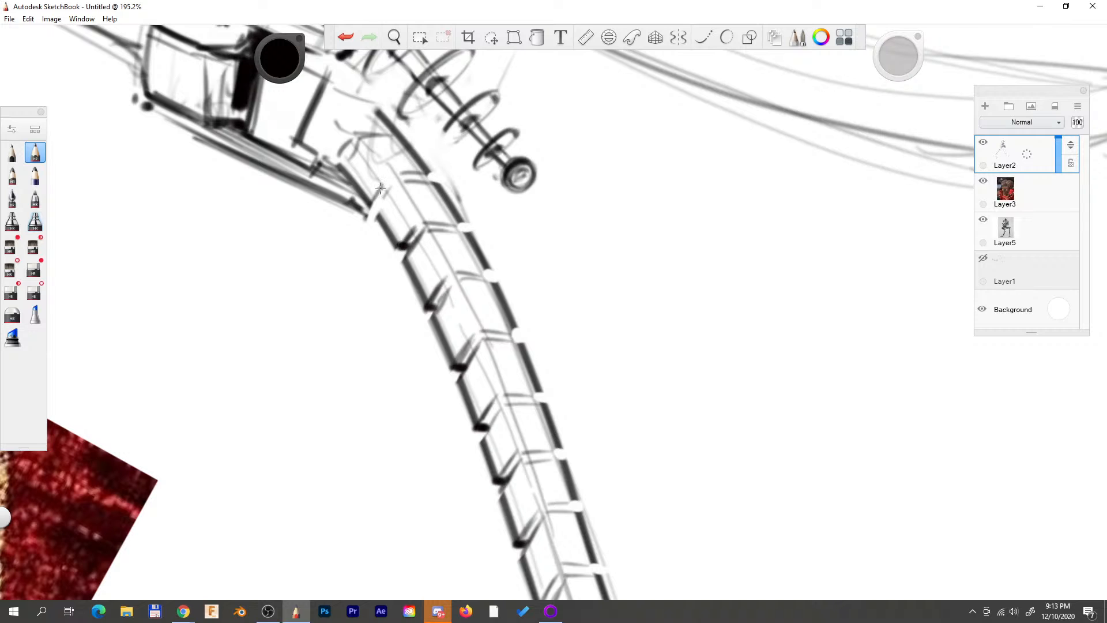
mouse_move(374, 200)
mouse_down()
mouse_move(390, 176)
mouse_move(379, 202)
mouse_up()
drag(392, 186, 377, 211)
Pencil dark tapered notches at the inner-edge segment gaps from the left leg's foot up to the bend.
key(space)
drag(618, 385, 537, 74)
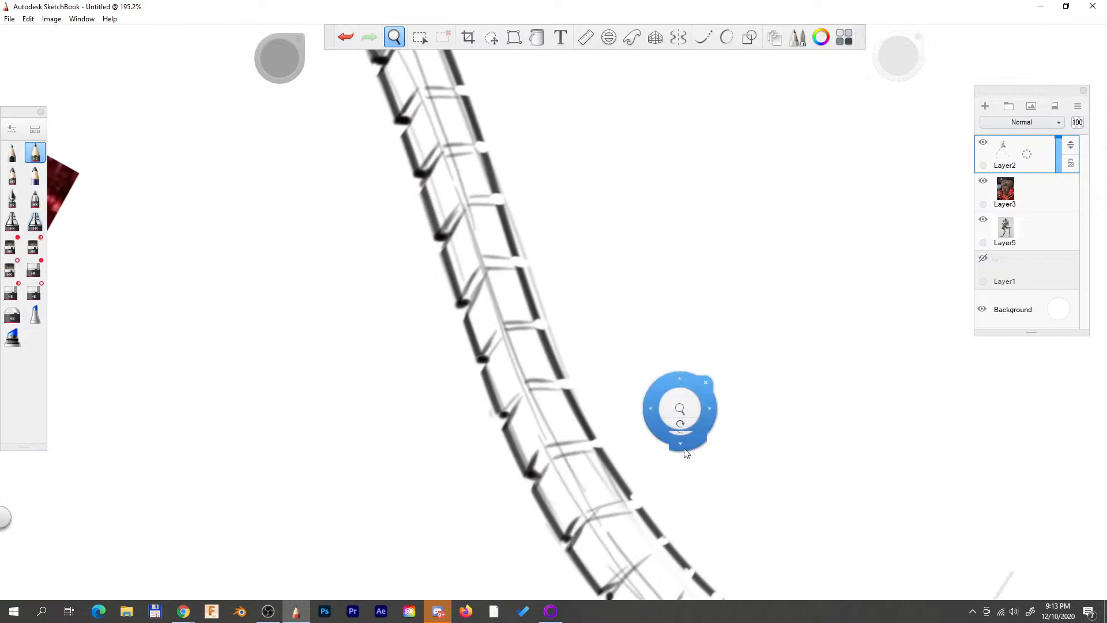
drag(684, 450, 522, 202)
drag(731, 334, 484, 215)
drag(586, 405, 675, 437)
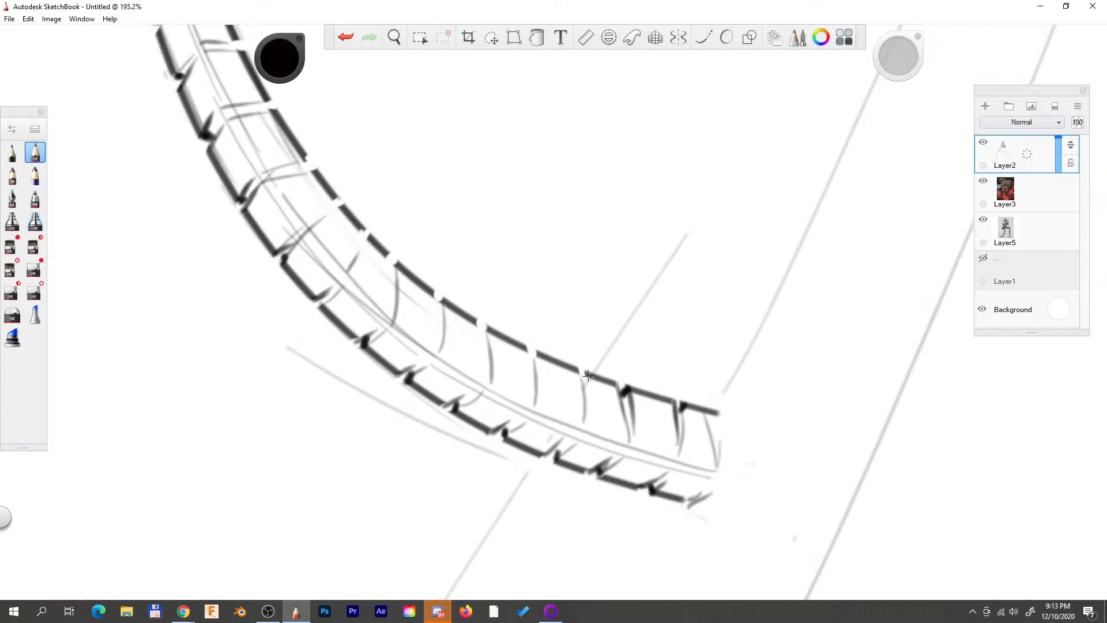
mouse_move(589, 375)
mouse_down()
mouse_move(580, 381)
mouse_move(587, 395)
mouse_up()
drag(585, 376, 594, 407)
mouse_move(529, 350)
mouse_down()
mouse_move(534, 375)
mouse_move(537, 356)
mouse_move(663, 468)
mouse_up()
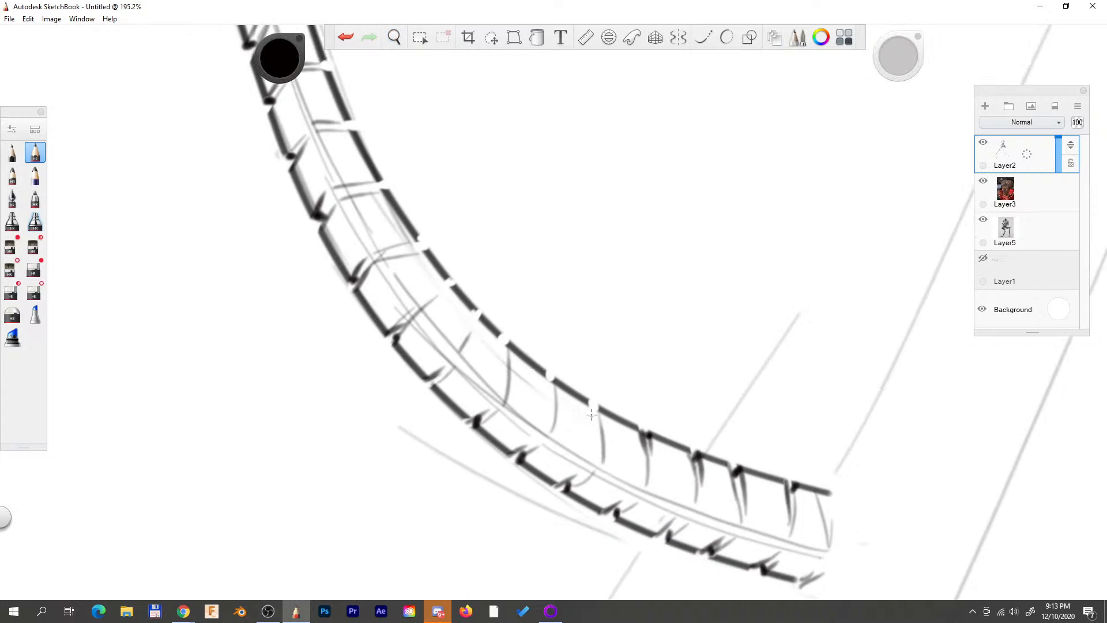
drag(592, 407, 598, 438)
drag(587, 400, 597, 433)
drag(545, 372, 551, 410)
drag(500, 338, 500, 366)
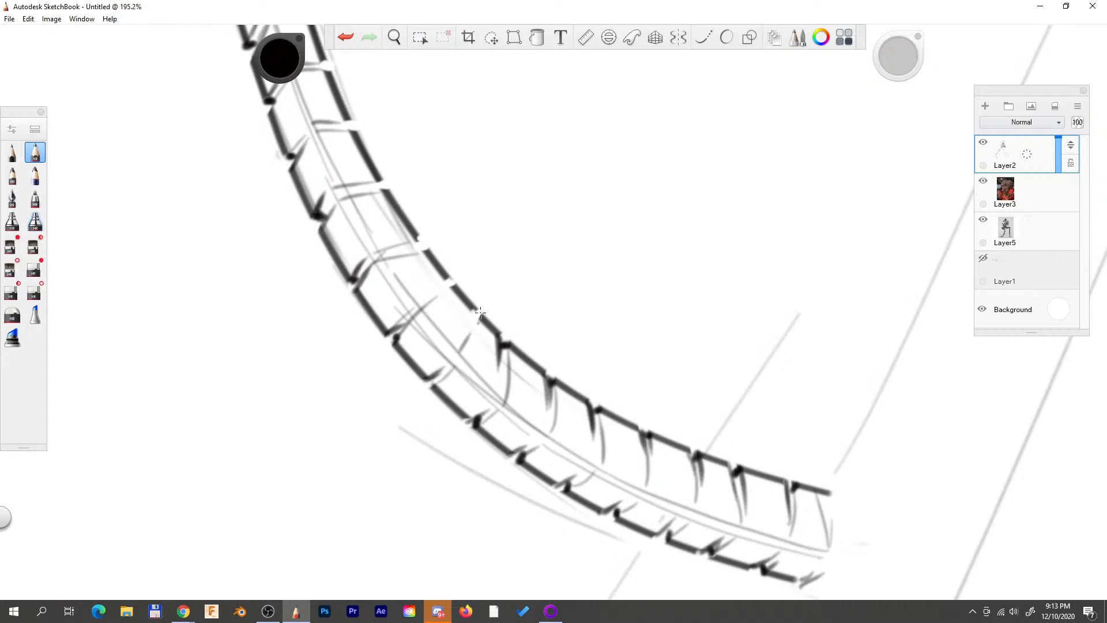
drag(480, 309, 468, 342)
Close the inner-edge segment gaps with dark cross lines from the left leg's bend up to the ring.
key(space)
mouse_move(668, 178)
mouse_down()
mouse_move(650, 198)
mouse_move(630, 435)
mouse_move(550, 508)
mouse_up()
mouse_move(518, 279)
mouse_down()
mouse_move(522, 289)
mouse_move(515, 251)
mouse_move(522, 282)
mouse_move(560, 270)
mouse_move(571, 232)
mouse_move(572, 262)
mouse_up()
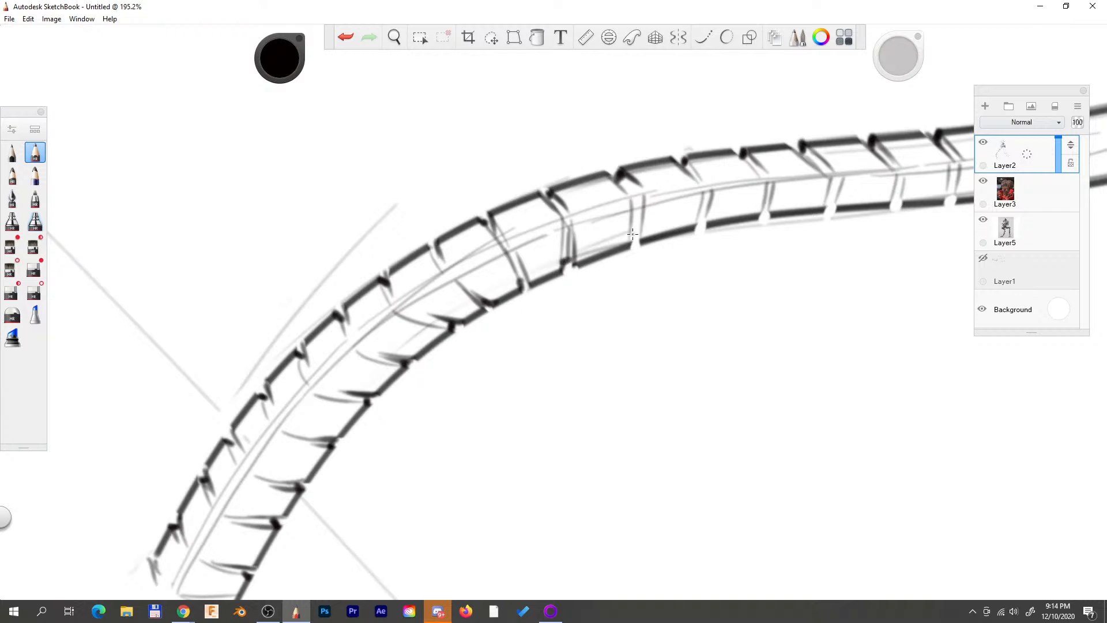
drag(636, 230, 636, 247)
key(space)
mouse_move(702, 220)
mouse_down()
mouse_move(784, 322)
mouse_move(538, 284)
mouse_move(510, 304)
mouse_move(580, 305)
mouse_move(586, 275)
mouse_move(571, 301)
mouse_up()
mouse_move(638, 287)
mouse_down()
mouse_move(643, 305)
mouse_move(697, 300)
mouse_move(699, 285)
mouse_move(755, 290)
mouse_move(764, 256)
mouse_up()
key(space)
drag(807, 332, 567, 356)
drag(577, 298, 573, 313)
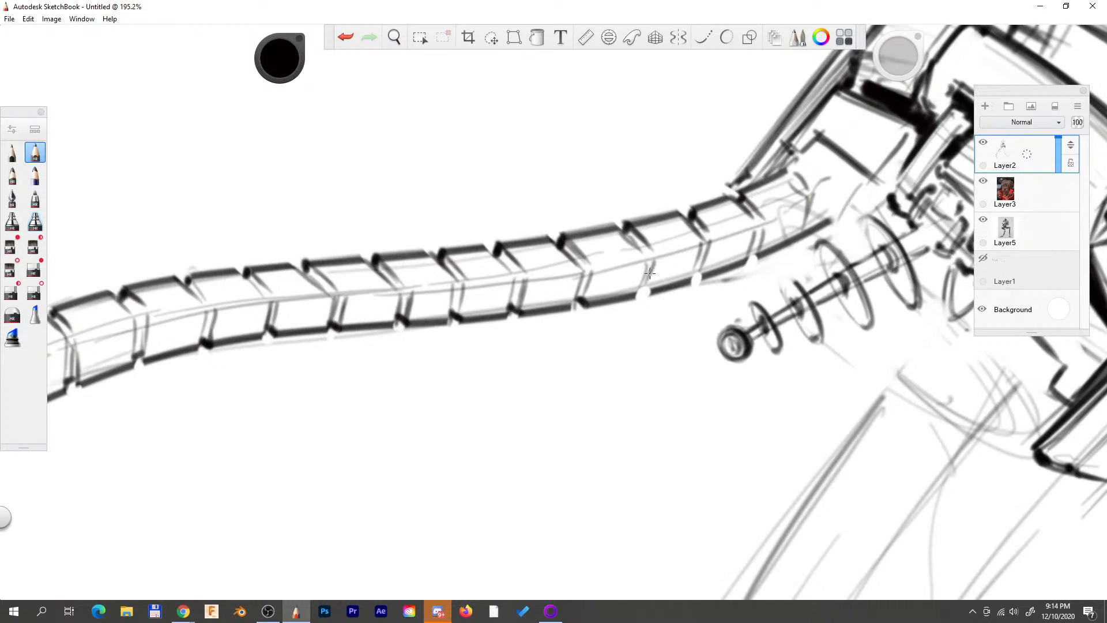
drag(651, 248, 645, 299)
drag(704, 238, 698, 282)
drag(755, 230, 753, 255)
Extend the left leg's top segment into the ring and shade the joint beneath the lower panel with dark hatching.
key(space)
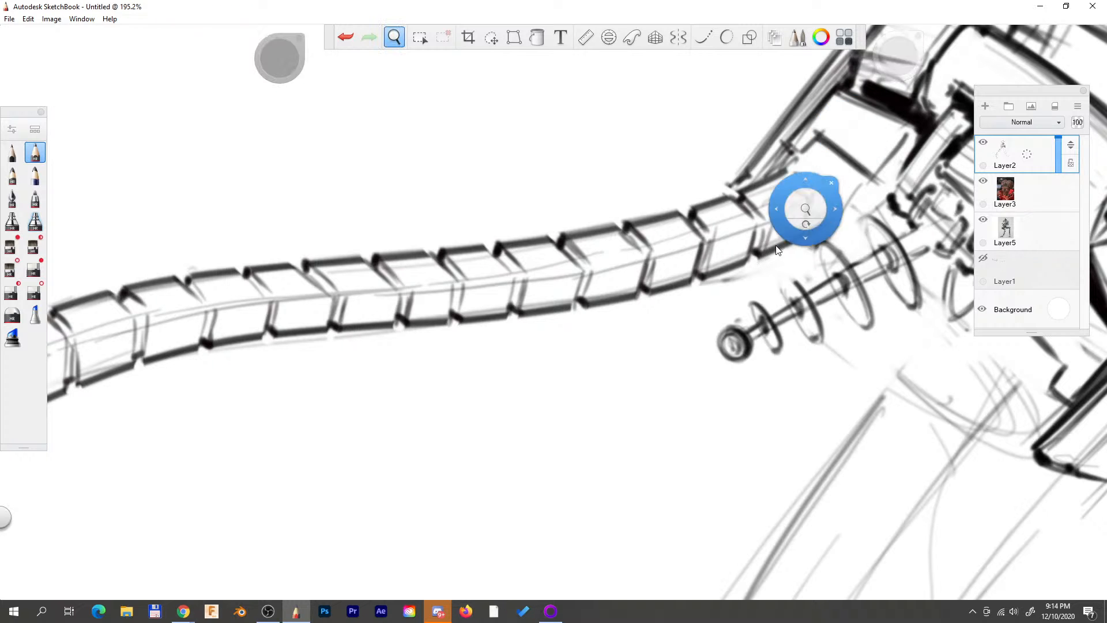
mouse_move(806, 209)
mouse_down()
mouse_move(817, 289)
mouse_move(833, 308)
mouse_up()
drag(682, 192, 611, 319)
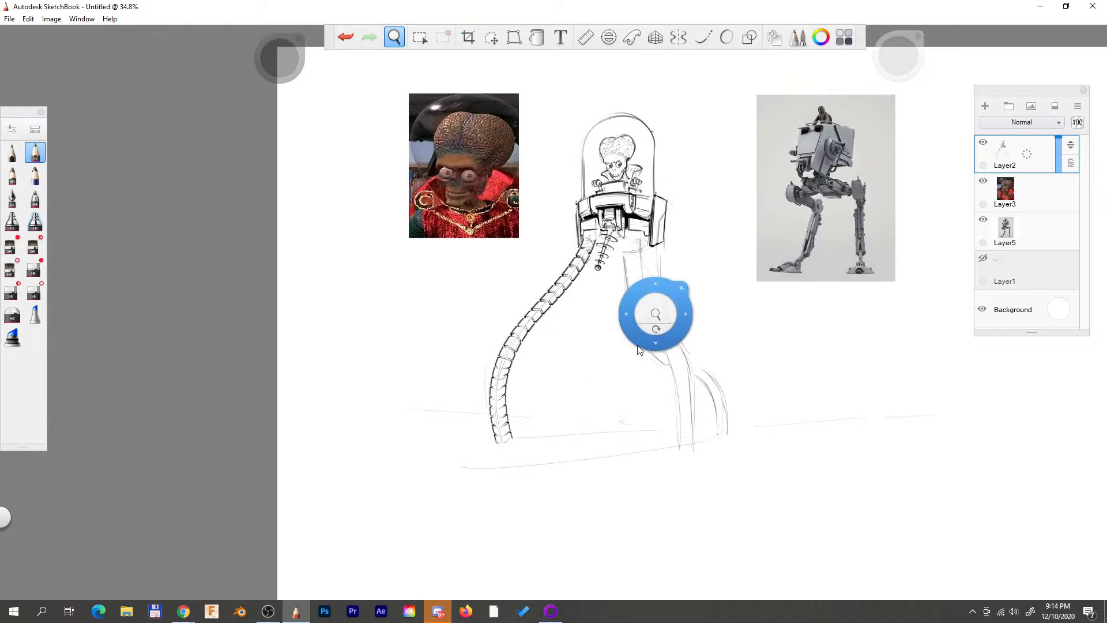
mouse_move(610, 241)
mouse_down()
mouse_move(677, 346)
mouse_move(475, 295)
mouse_move(466, 304)
mouse_move(465, 286)
mouse_move(436, 262)
mouse_move(427, 278)
mouse_move(428, 249)
mouse_up()
drag(473, 284, 482, 248)
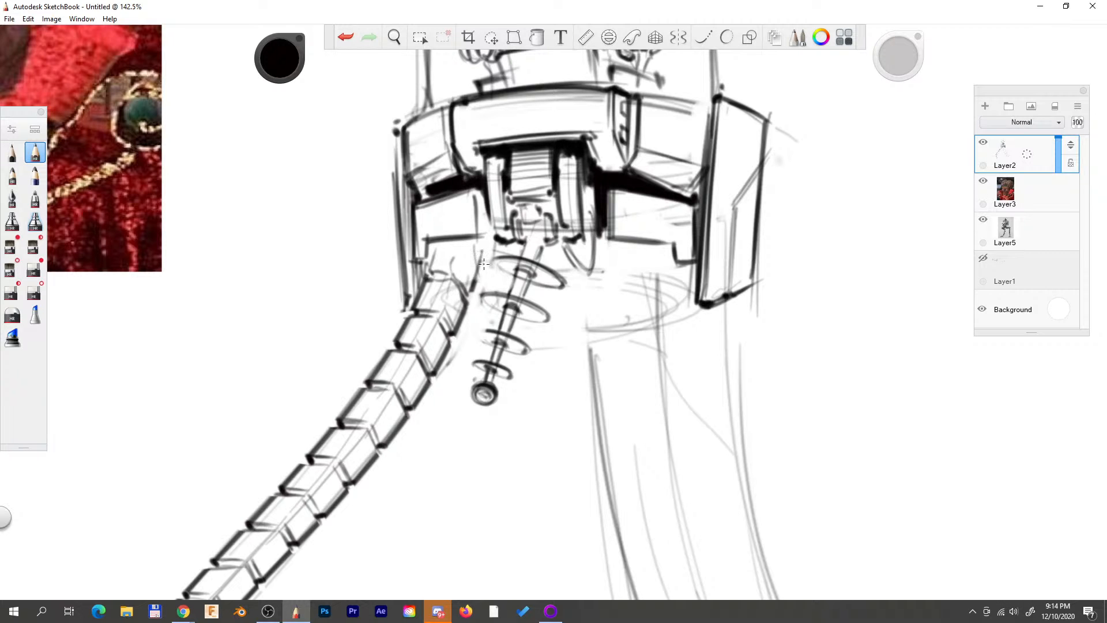
key(space)
mouse_move(667, 213)
mouse_down()
mouse_move(682, 223)
mouse_move(783, 172)
mouse_move(793, 188)
mouse_move(649, 403)
mouse_up()
mouse_move(626, 402)
mouse_down()
mouse_move(603, 509)
mouse_move(627, 489)
mouse_up()
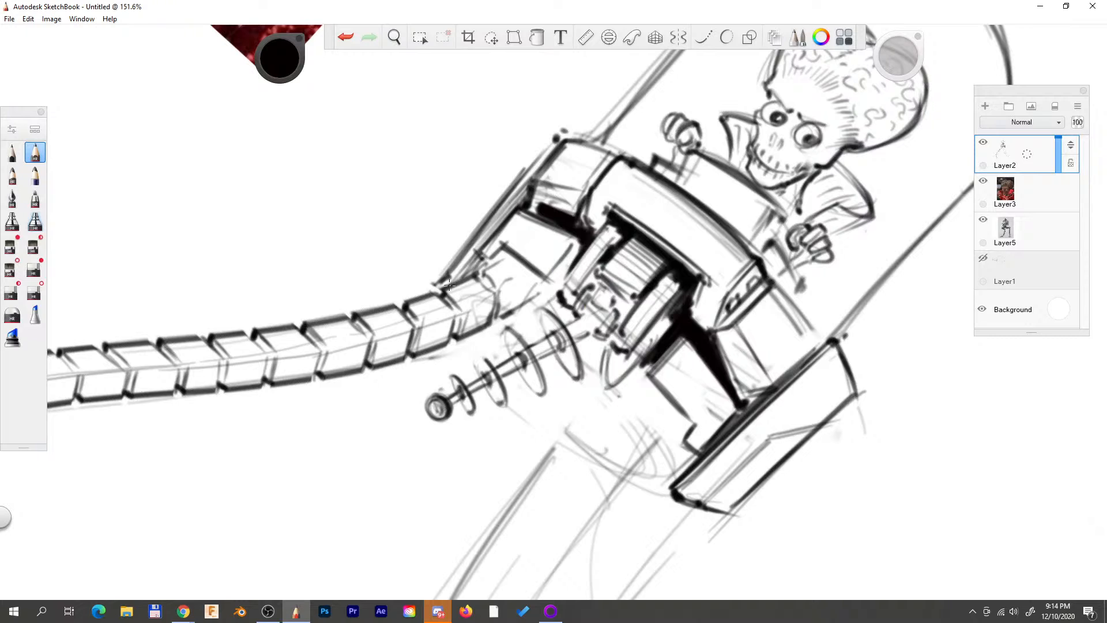
mouse_move(449, 284)
mouse_down()
mouse_move(440, 354)
mouse_move(464, 281)
mouse_move(461, 344)
mouse_up()
mouse_move(485, 274)
mouse_down()
mouse_move(477, 316)
mouse_move(487, 320)
mouse_up()
mouse_move(501, 257)
mouse_down()
mouse_move(493, 316)
mouse_move(505, 273)
mouse_move(502, 311)
mouse_move(519, 307)
mouse_up()
drag(535, 267, 532, 296)
drag(544, 275, 539, 295)
key(space)
drag(530, 407, 635, 400)
drag(617, 309, 663, 279)
mouse_move(614, 309)
mouse_down()
mouse_move(666, 277)
mouse_move(608, 283)
mouse_move(648, 254)
mouse_move(594, 263)
mouse_up()
Outline the bottom end of the left leg with a dark curved line.
key(space)
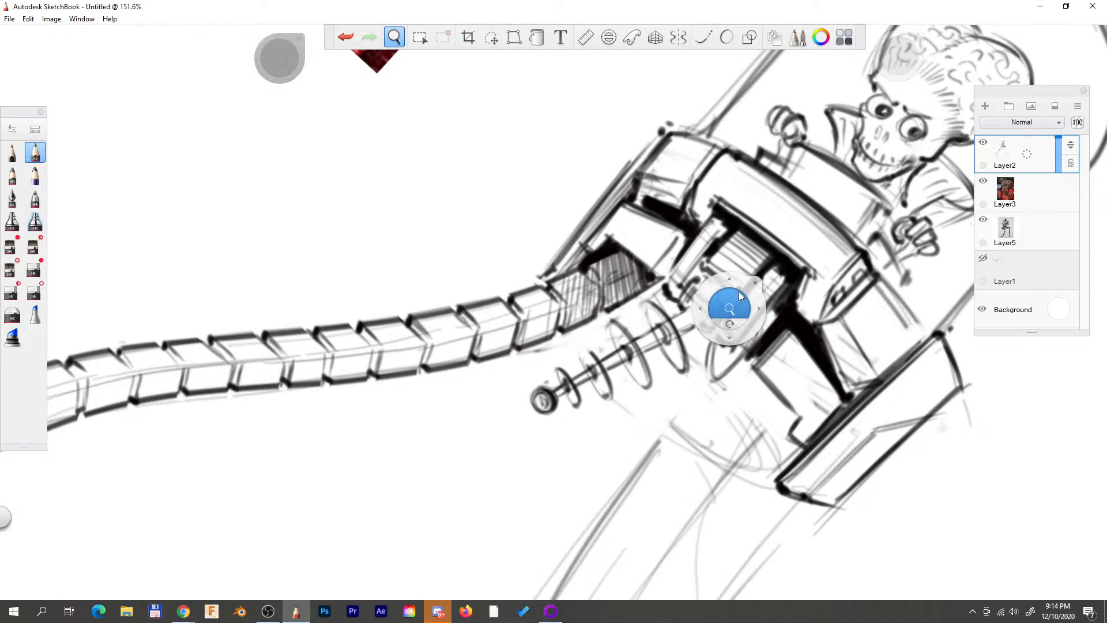
drag(729, 312, 721, 339)
mouse_move(790, 335)
mouse_down()
mouse_move(786, 137)
mouse_move(675, 250)
mouse_up()
key(space)
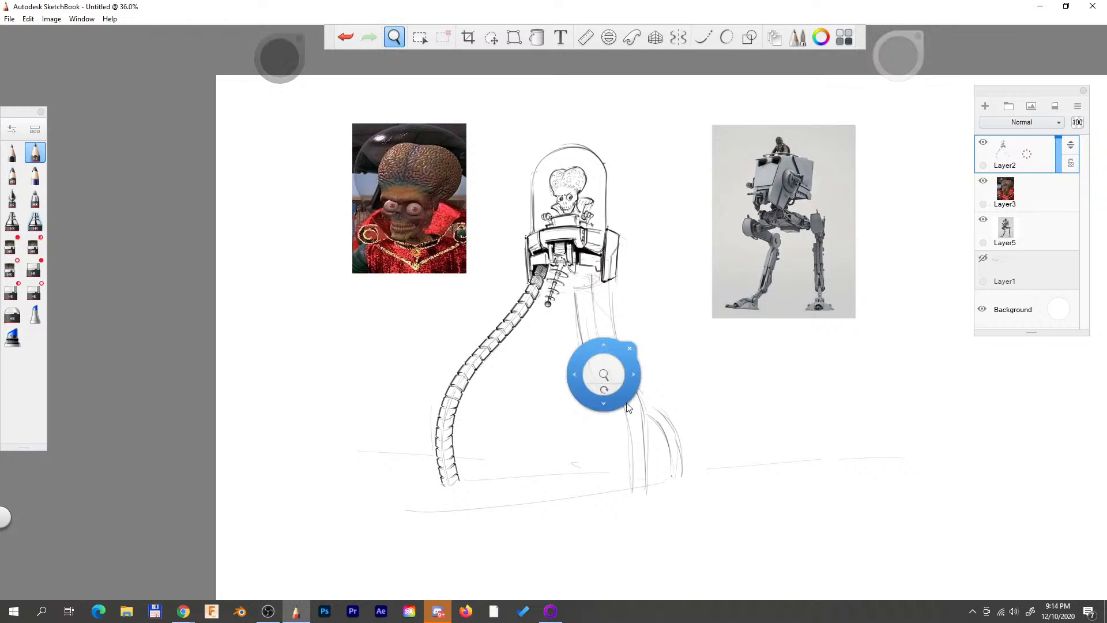
drag(494, 490, 648, 349)
mouse_move(433, 379)
mouse_down()
mouse_move(460, 384)
mouse_move(488, 362)
mouse_up()
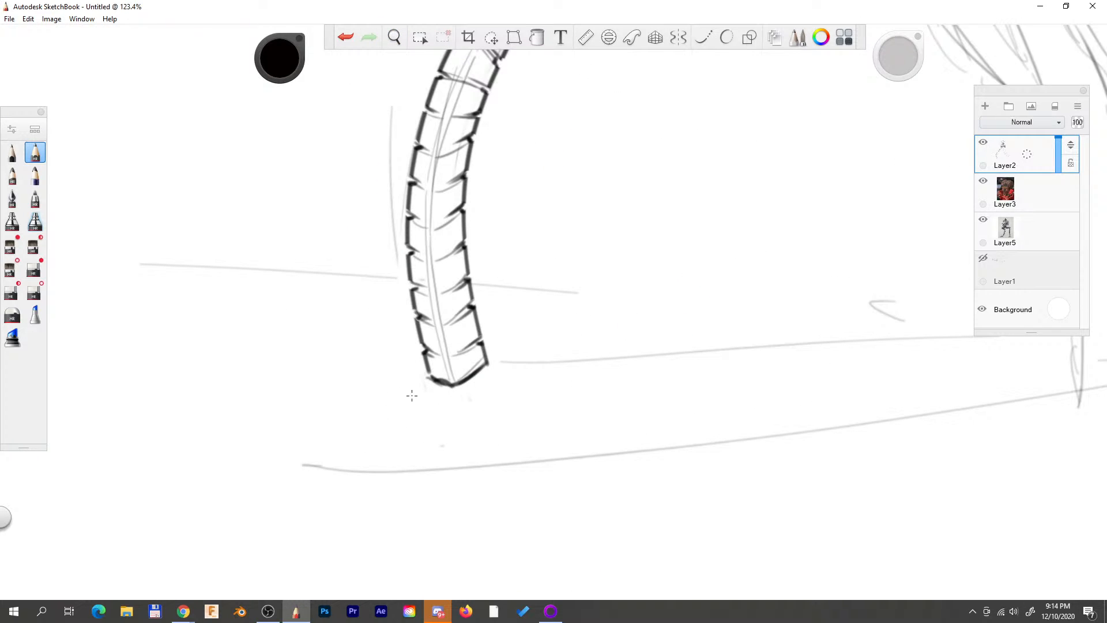
Draw a foot with a small ankle joint and three splayed flat toes under the left leg.
drag(455, 403, 420, 433)
drag(485, 388, 528, 366)
mouse_move(410, 406)
mouse_down()
mouse_move(367, 415)
mouse_move(411, 387)
mouse_move(425, 394)
mouse_up()
drag(428, 433, 456, 383)
mouse_move(421, 441)
mouse_down()
mouse_move(452, 444)
mouse_move(475, 393)
mouse_up()
mouse_move(370, 417)
mouse_down()
mouse_move(431, 400)
mouse_move(360, 409)
mouse_move(424, 384)
mouse_move(476, 398)
mouse_up()
mouse_move(477, 391)
mouse_down()
mouse_move(470, 403)
mouse_move(529, 361)
mouse_move(372, 420)
mouse_move(434, 400)
mouse_up()
drag(357, 406, 476, 376)
mouse_move(449, 442)
mouse_down()
mouse_move(447, 398)
mouse_move(452, 441)
mouse_up()
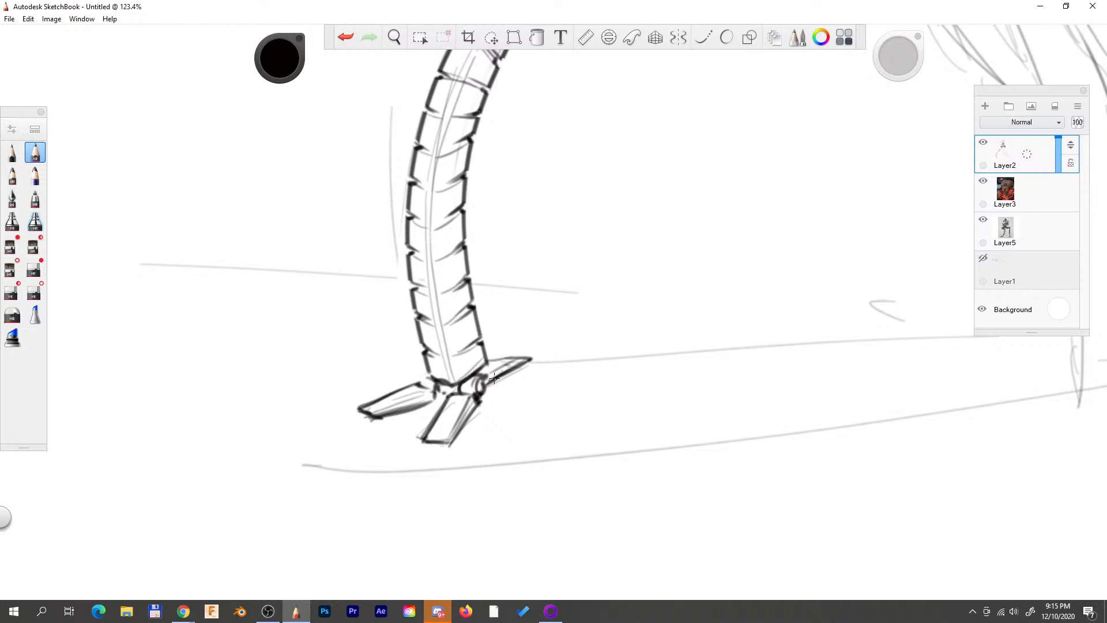
drag(494, 378, 531, 359)
drag(486, 364, 531, 358)
Fade the rough construction lines of the front right leg with the eraser, from the ground up to the ring.
key(space)
drag(731, 289, 624, 338)
drag(632, 377, 438, 499)
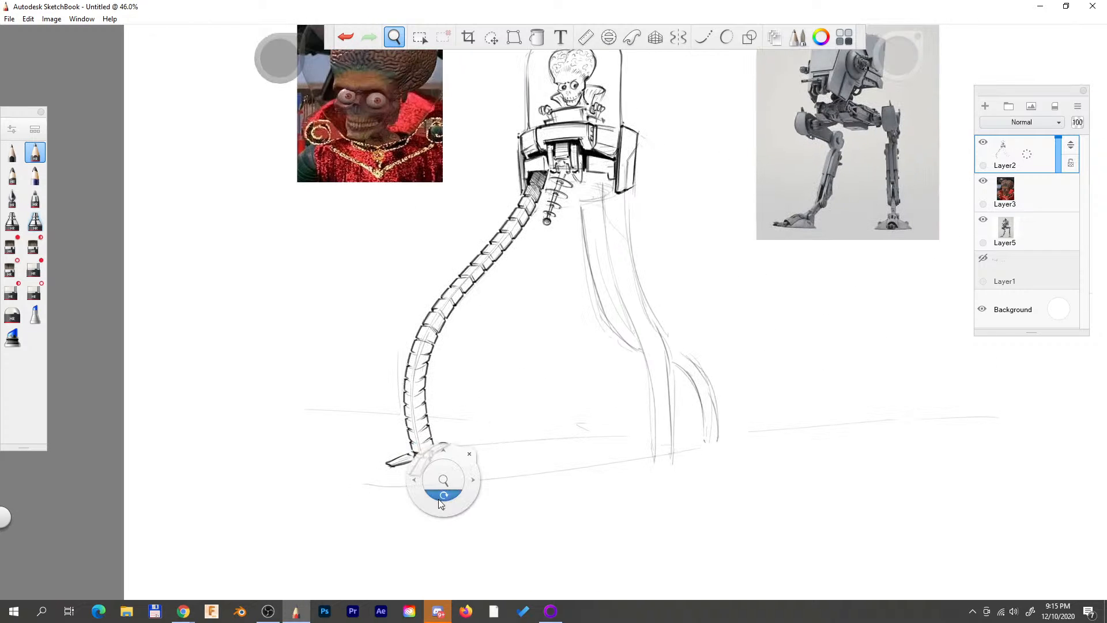
key(space)
drag(854, 499, 719, 456)
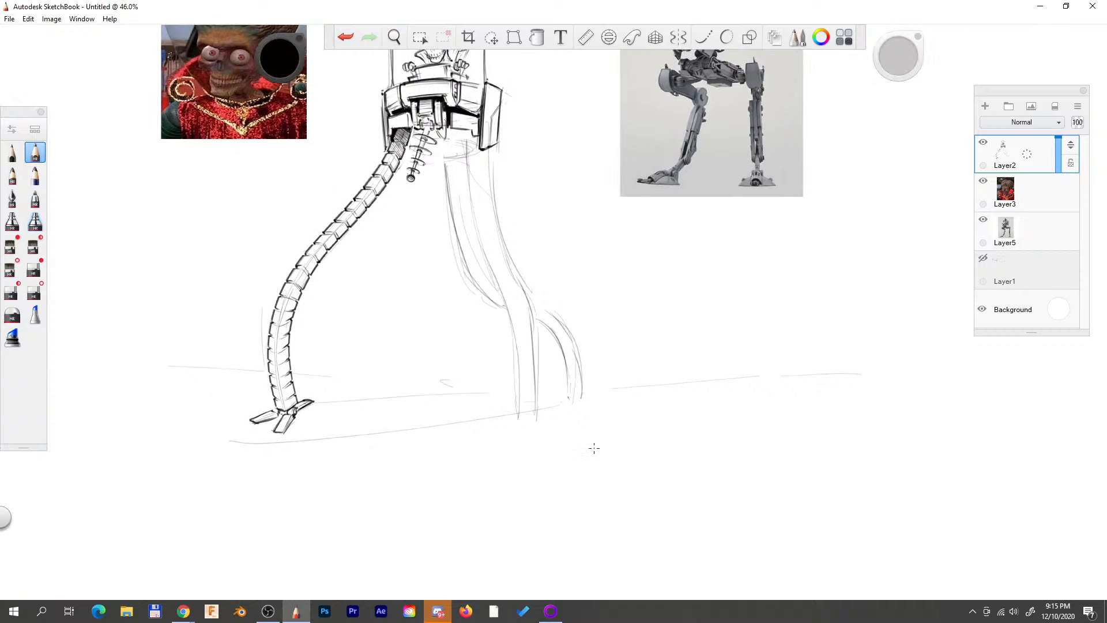
key(space)
drag(600, 327, 588, 375)
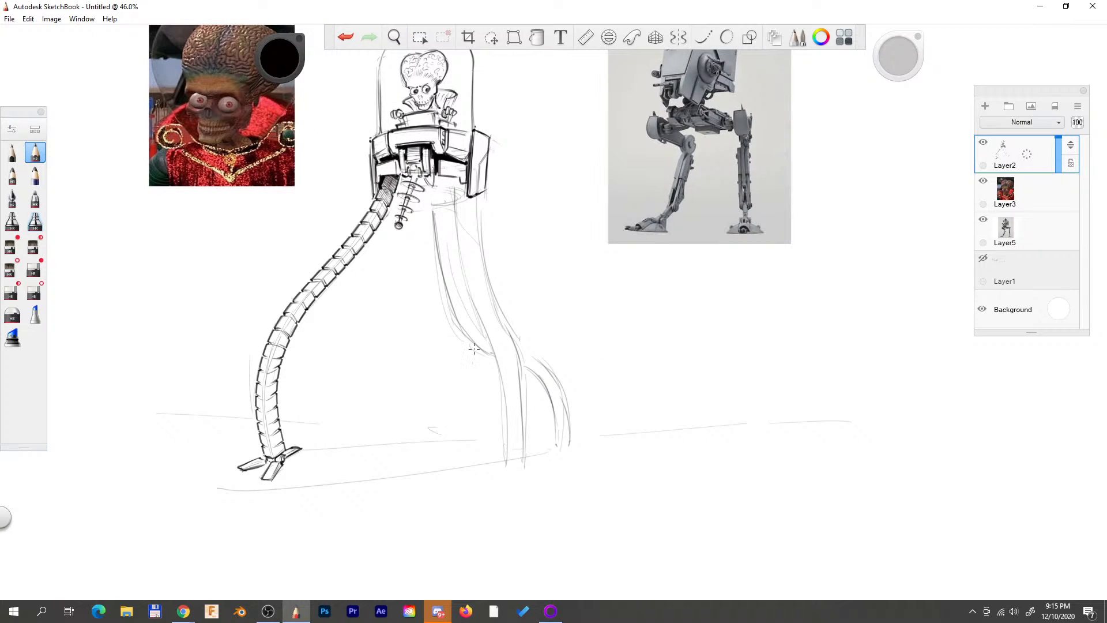
key(e)
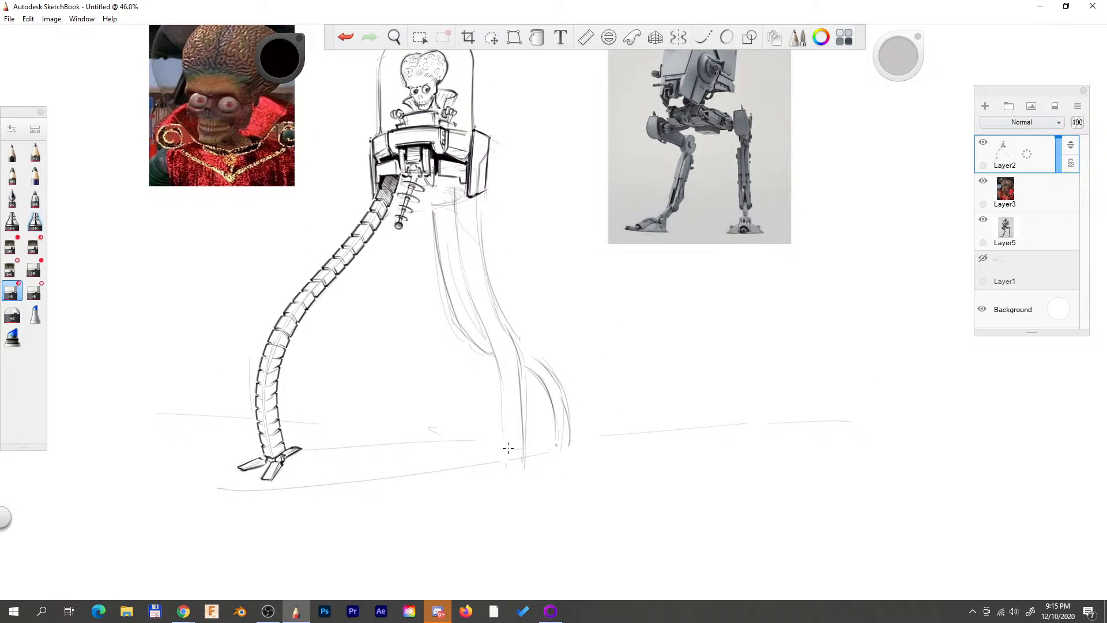
drag(522, 349, 521, 457)
mouse_move(485, 292)
mouse_down()
mouse_move(496, 322)
mouse_move(478, 205)
mouse_up()
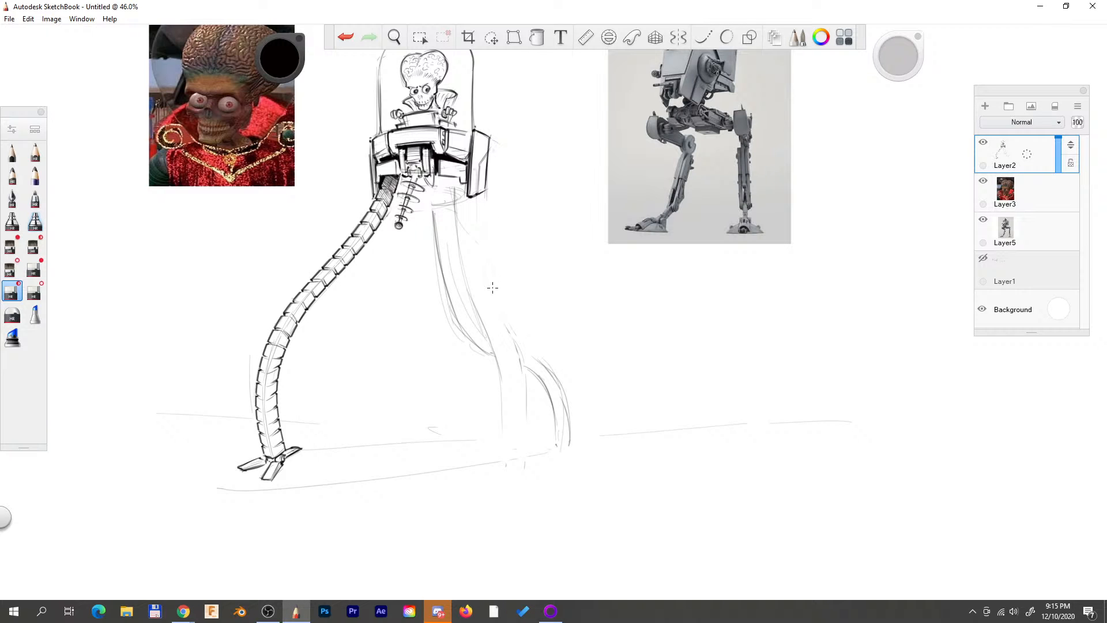
key(s)
key(space)
drag(611, 336, 650, 320)
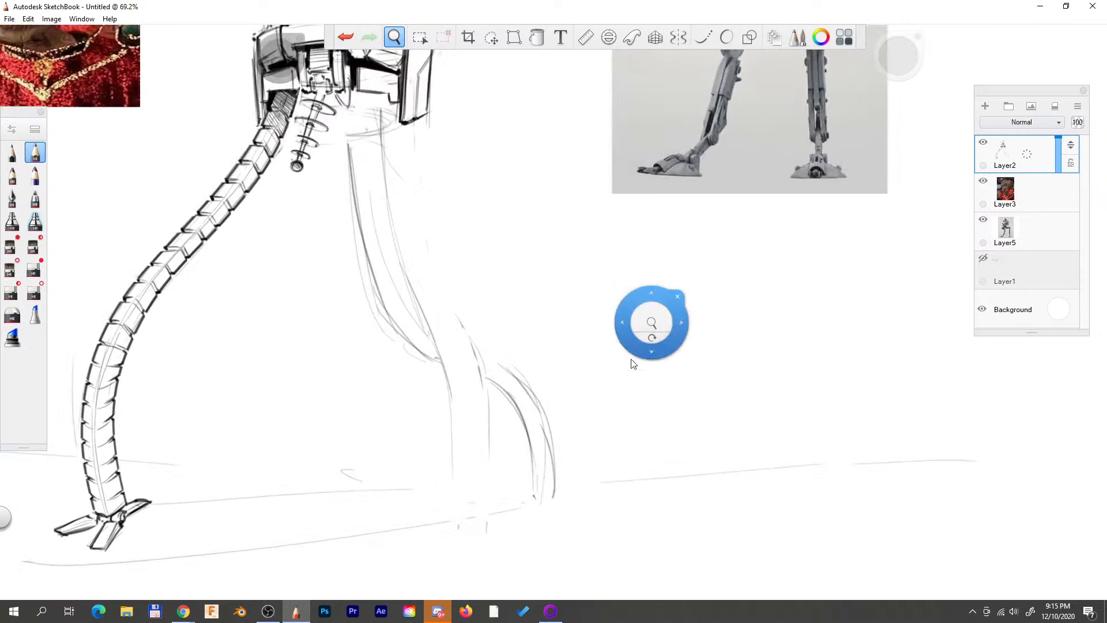
Draw the two long curved edges of the front right leg from the ring down to the ground.
drag(631, 359, 636, 373)
mouse_move(494, 512)
mouse_down()
mouse_move(493, 412)
mouse_move(412, 201)
mouse_move(407, 136)
mouse_up()
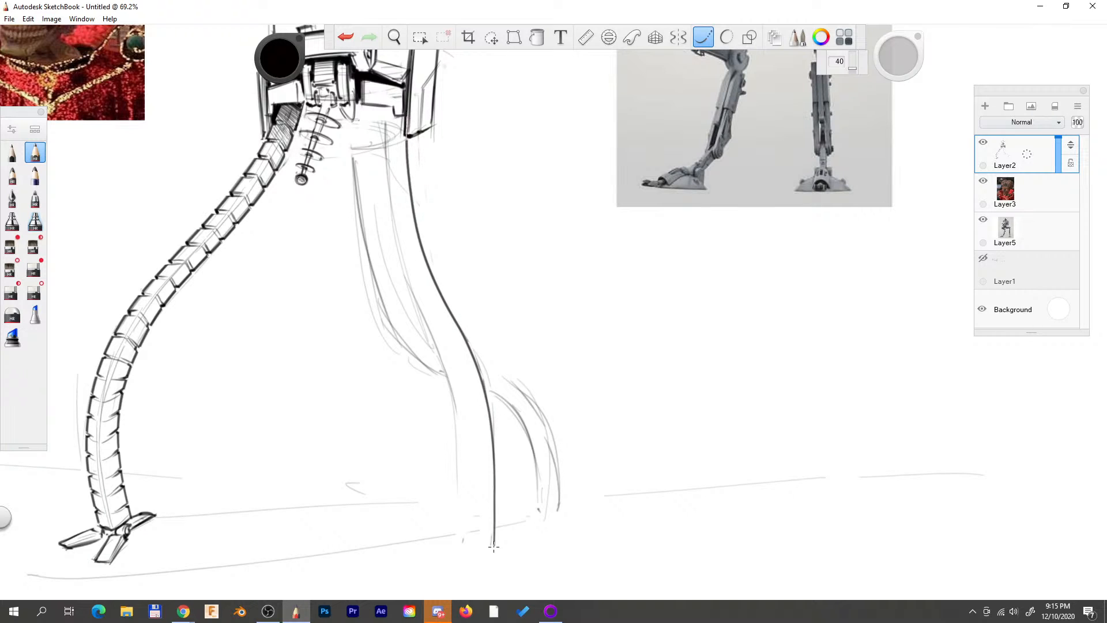
mouse_move(458, 545)
mouse_down()
mouse_move(453, 402)
mouse_move(439, 338)
mouse_move(408, 278)
mouse_up()
key(ctrl+z)
mouse_move(460, 542)
mouse_down()
mouse_move(447, 378)
mouse_move(397, 237)
mouse_move(385, 118)
mouse_up()
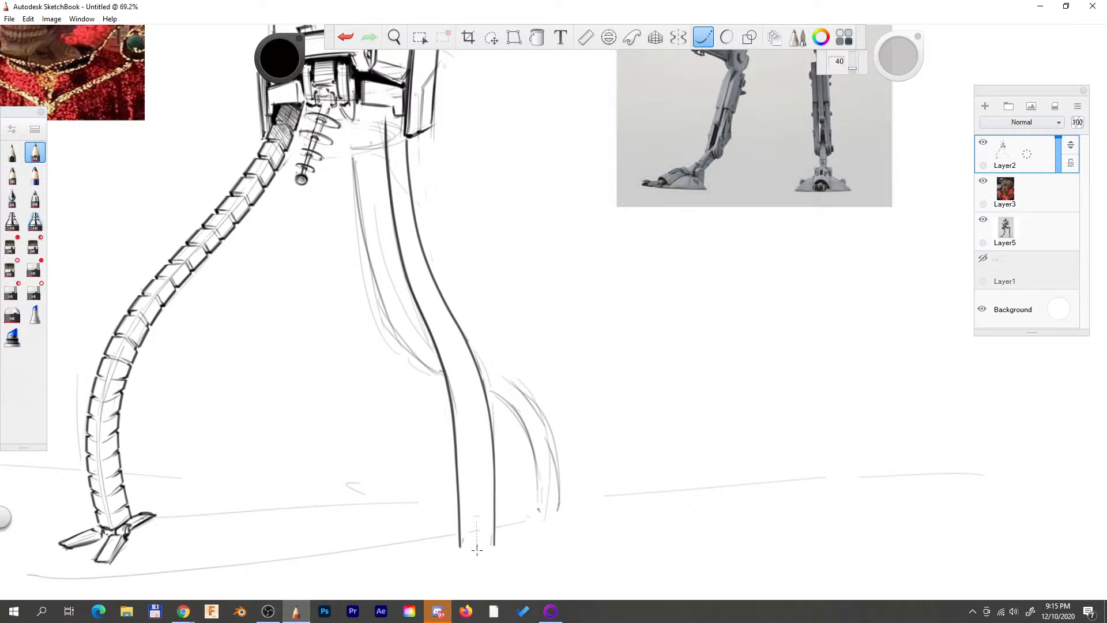
drag(477, 548, 454, 365)
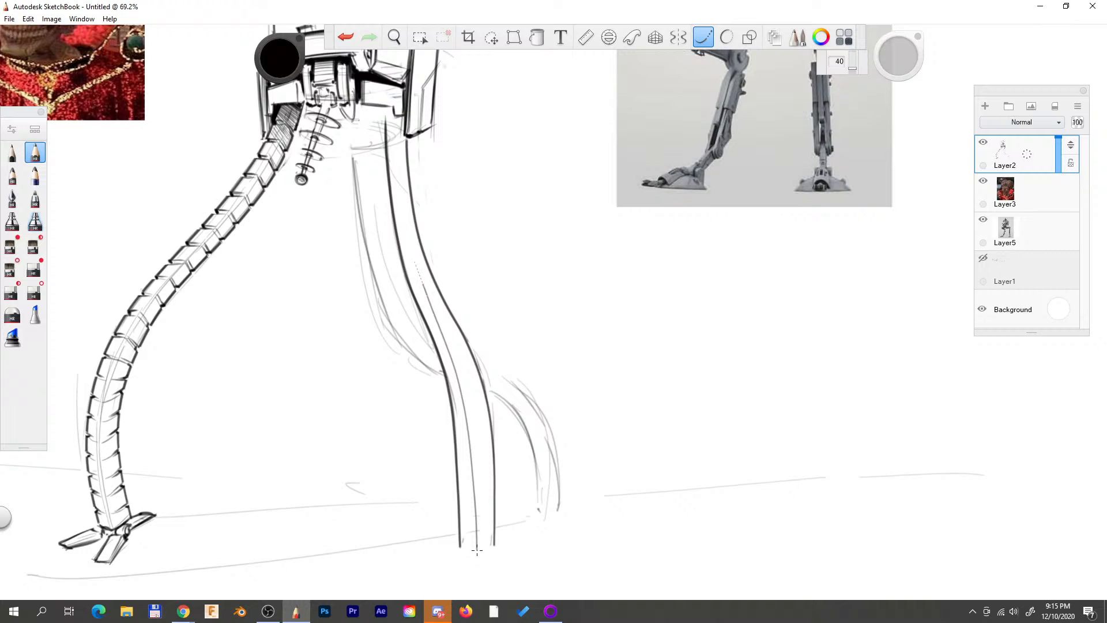
drag(415, 259, 408, 247)
key(ctrl+z)
Draw a thinner curved centre line between the front right leg's two edges, from the ground to the ring.
drag(475, 547, 468, 411)
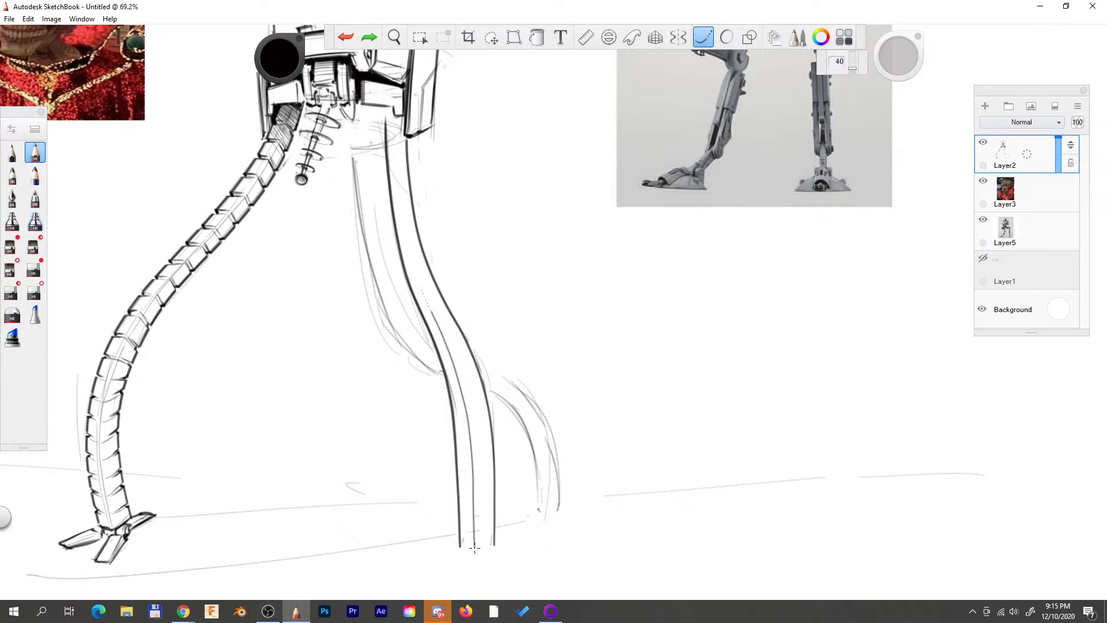
drag(395, 168, 391, 113)
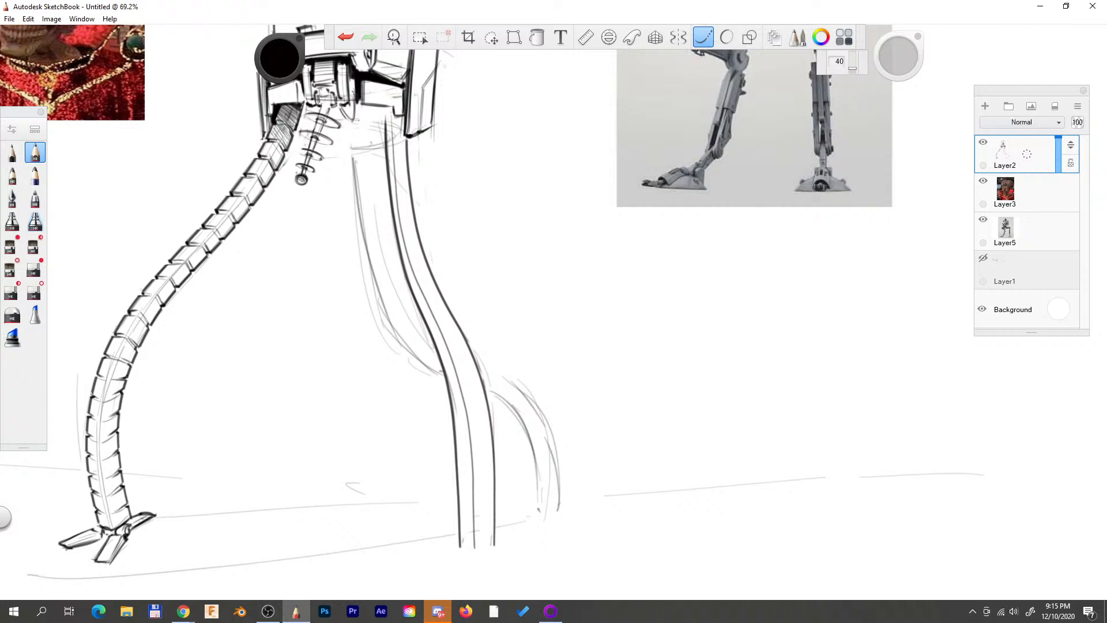
key(space)
drag(554, 305, 484, 329)
drag(627, 307, 623, 385)
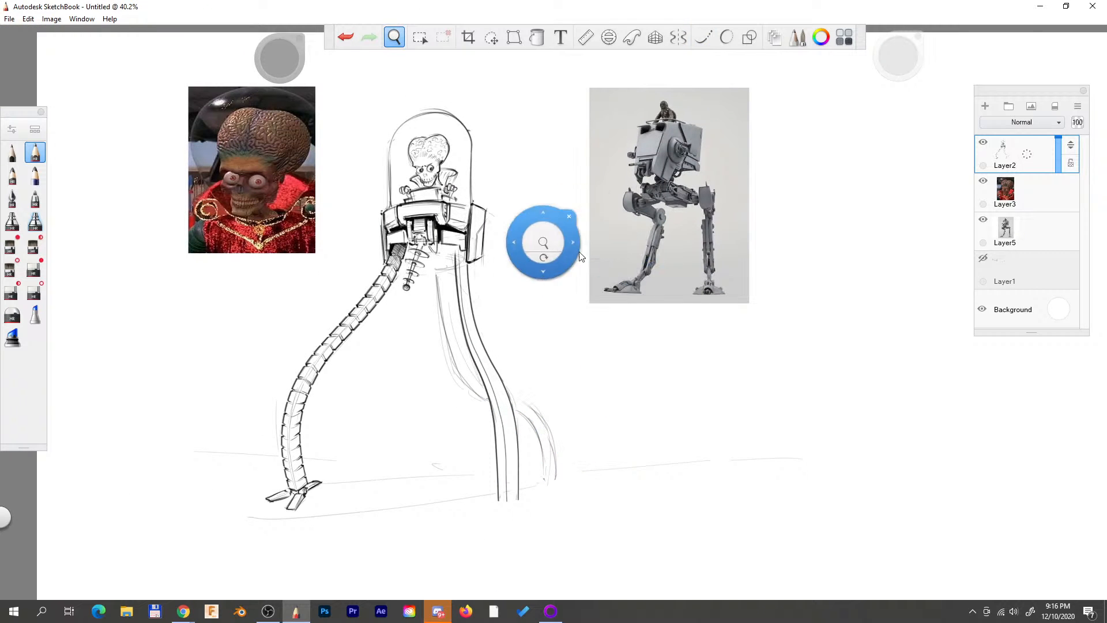
Without stroke smoothing, sketch light cross lines over the front right leg's lower end to mark its first segments.
click(709, 39)
key(space)
drag(456, 319, 568, 271)
drag(584, 266, 563, 376)
drag(596, 565, 578, 323)
drag(597, 583, 605, 389)
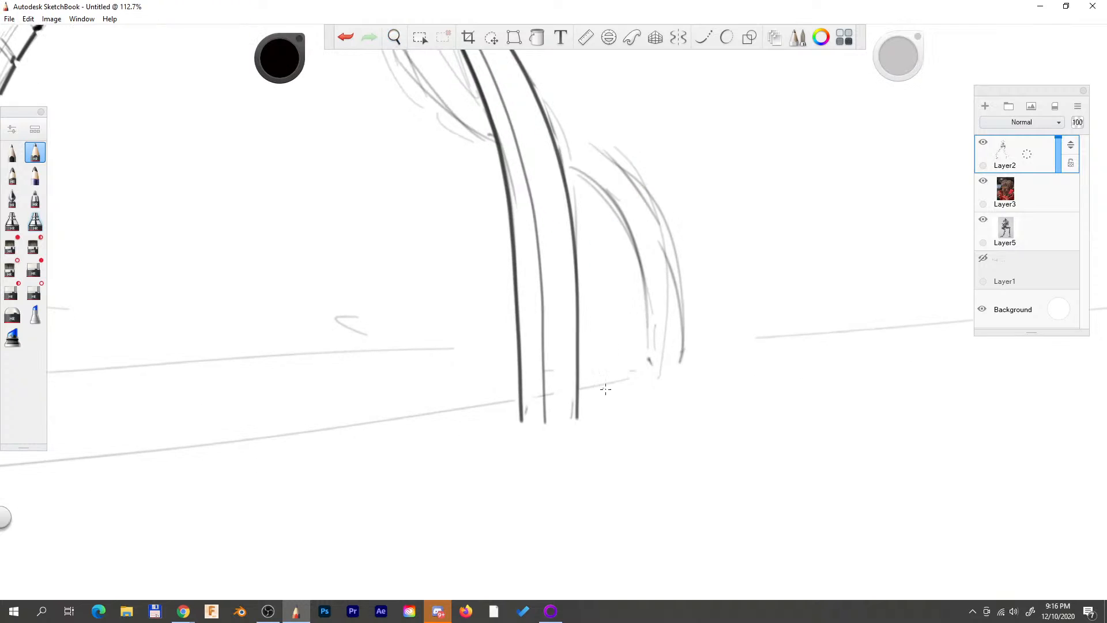
key(space)
drag(593, 335, 530, 393)
drag(604, 379, 720, 365)
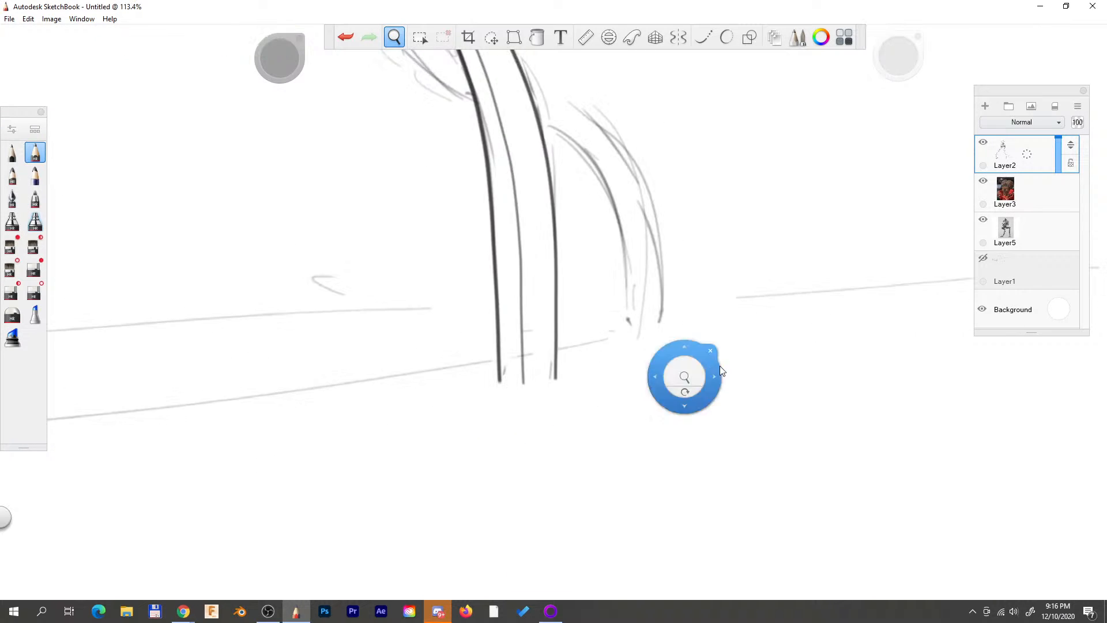
drag(499, 363, 544, 358)
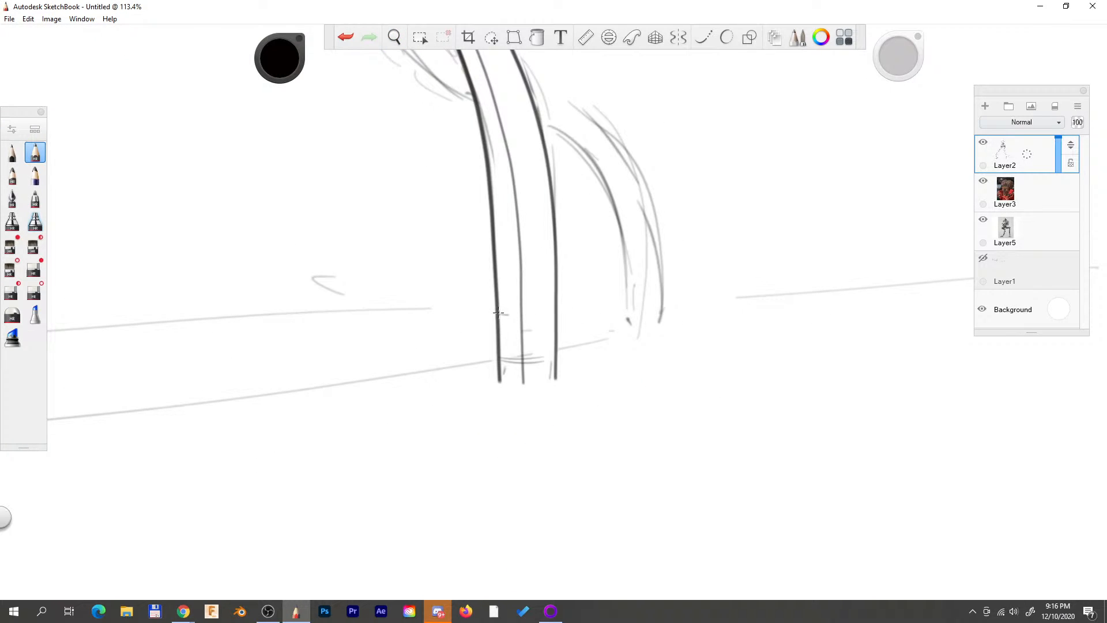
drag(553, 308, 509, 316)
drag(539, 313, 492, 321)
mouse_move(499, 260)
mouse_down()
mouse_move(551, 258)
mouse_move(535, 265)
mouse_up()
Continue the paired segment cross lines up the front right leg through and just above its middle bend.
key(space)
drag(591, 281, 642, 345)
drag(594, 258, 592, 255)
key(space)
drag(655, 366, 636, 335)
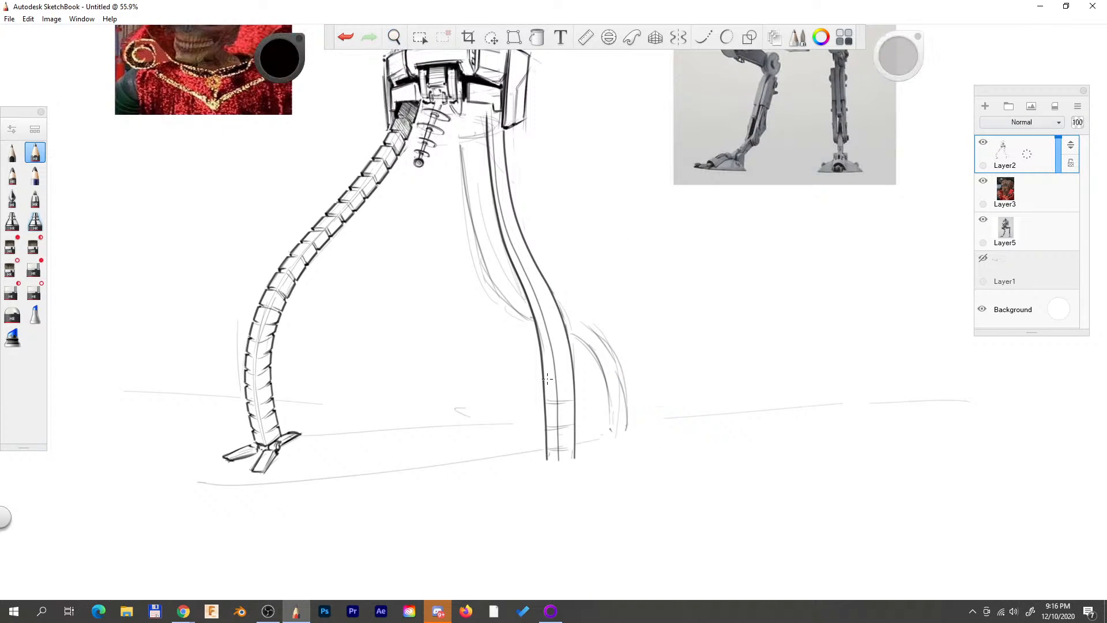
key(space)
mouse_move(667, 370)
mouse_down()
mouse_move(632, 321)
mouse_move(738, 324)
mouse_up()
key(ctrl+z)
drag(547, 411, 589, 355)
drag(495, 360, 533, 317)
drag(456, 330, 460, 307)
drag(460, 332, 487, 278)
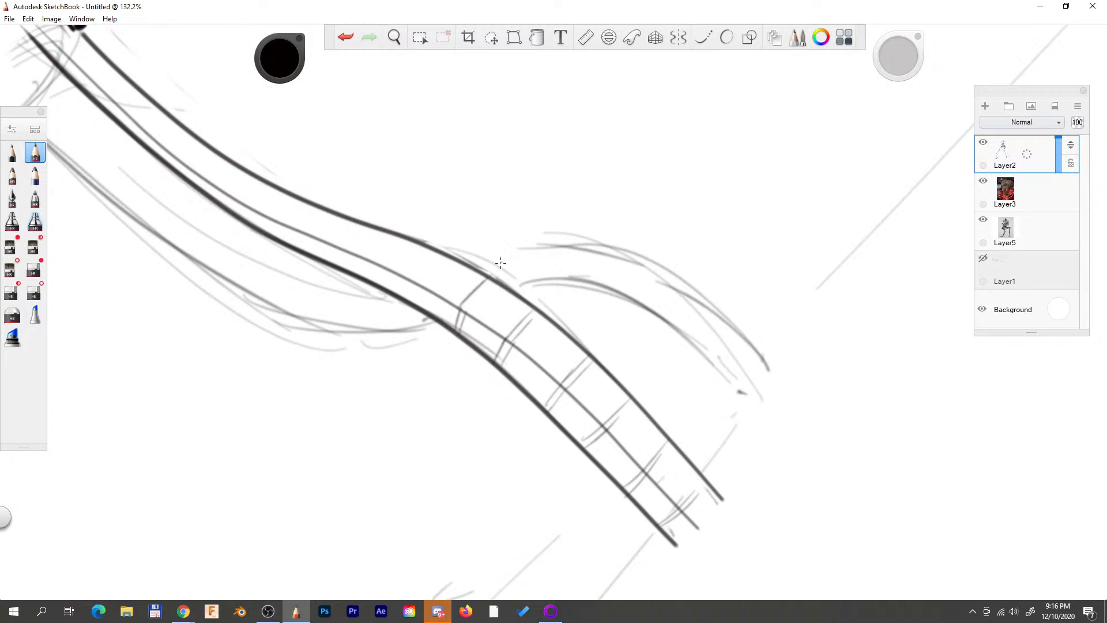
drag(463, 313, 489, 282)
drag(404, 299, 431, 250)
key(ctrl+z)
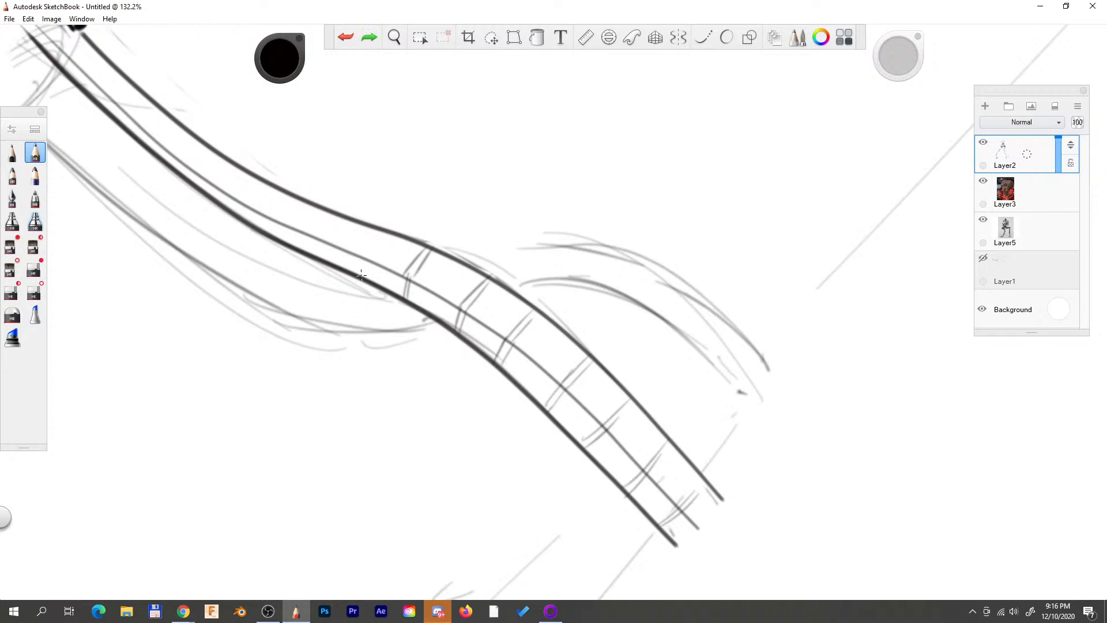
drag(358, 276, 378, 232)
Mark the upper front right leg's segments up to the ring with short angled lines on both sides of the centre line.
drag(469, 161, 677, 359)
mouse_move(461, 400)
mouse_down()
mouse_move(478, 380)
mouse_move(405, 343)
mouse_move(471, 384)
mouse_move(479, 372)
mouse_up()
drag(421, 348, 435, 333)
mouse_move(418, 343)
mouse_down()
mouse_move(432, 332)
mouse_move(451, 389)
mouse_move(466, 392)
mouse_move(480, 361)
mouse_move(460, 340)
mouse_up()
key(space)
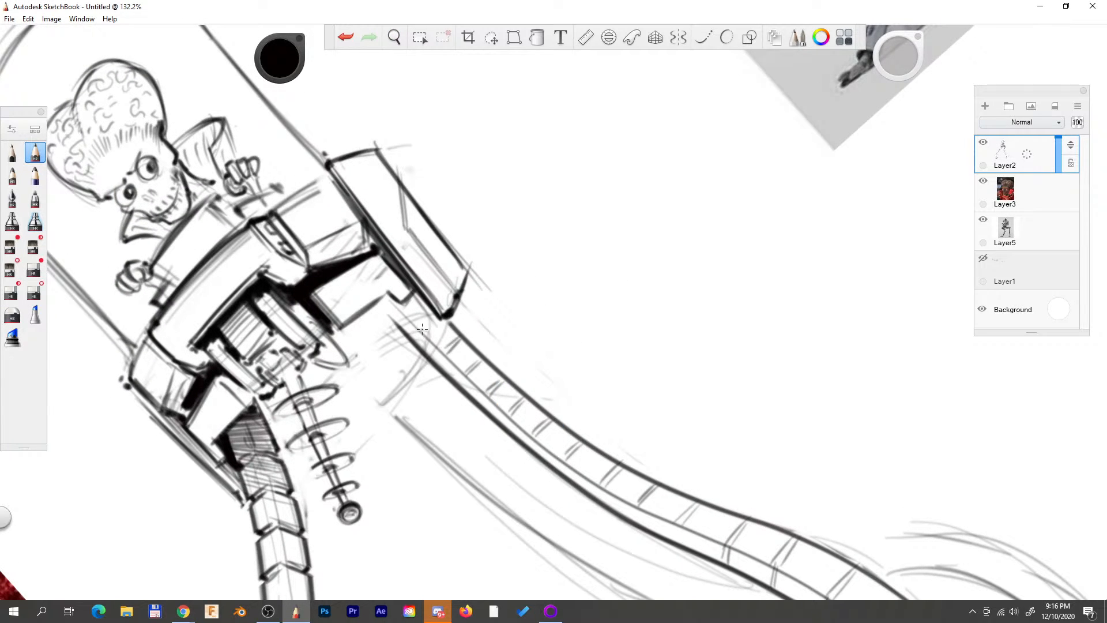
key(space)
drag(751, 440, 409, 155)
drag(438, 205, 581, 343)
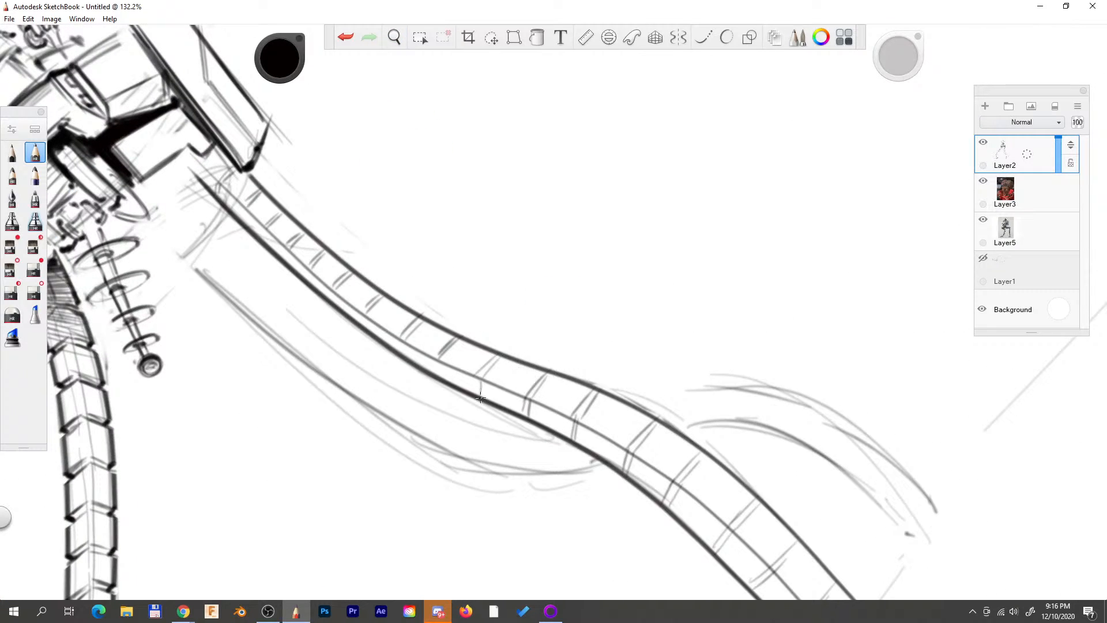
drag(481, 394, 475, 378)
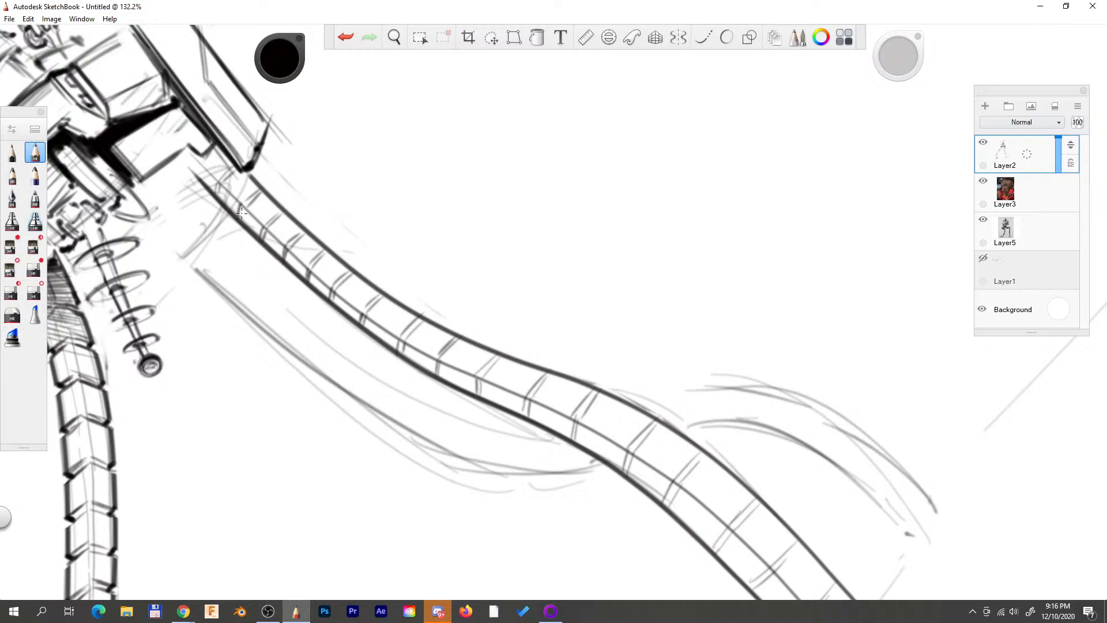
Erase small gaps in the front right leg's left edge at every segment line, from the ground up to the ring.
key(space)
drag(538, 229, 589, 353)
mouse_move(580, 386)
mouse_down()
mouse_move(632, 387)
mouse_move(602, 490)
mouse_move(732, 437)
mouse_up()
key(space)
drag(754, 479, 720, 376)
key(e)
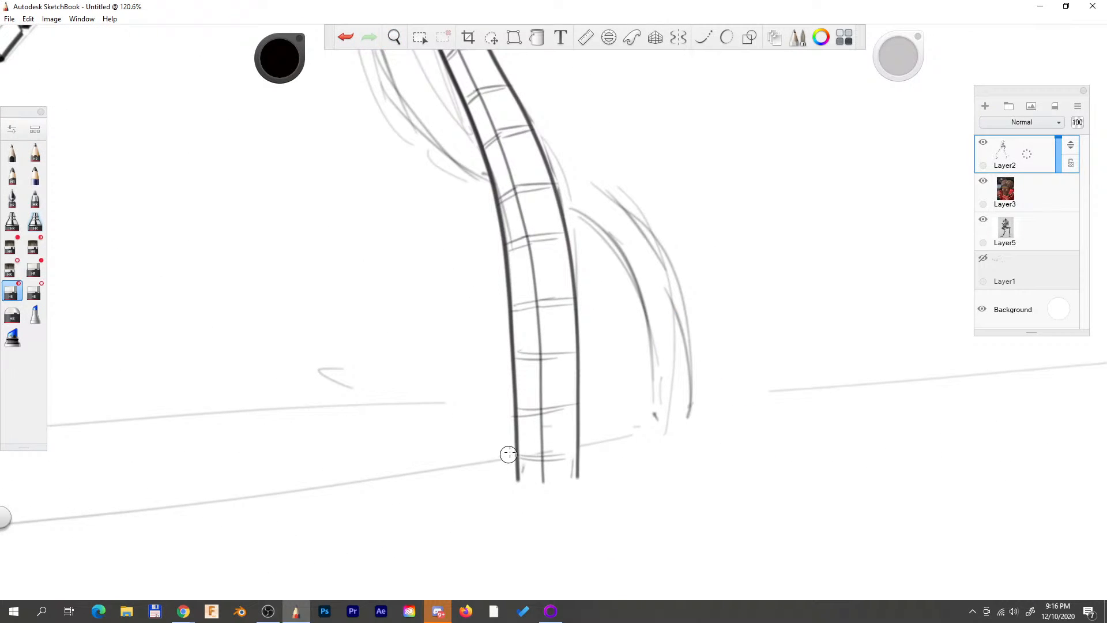
drag(903, 64, 900, 63)
drag(600, 249, 598, 425)
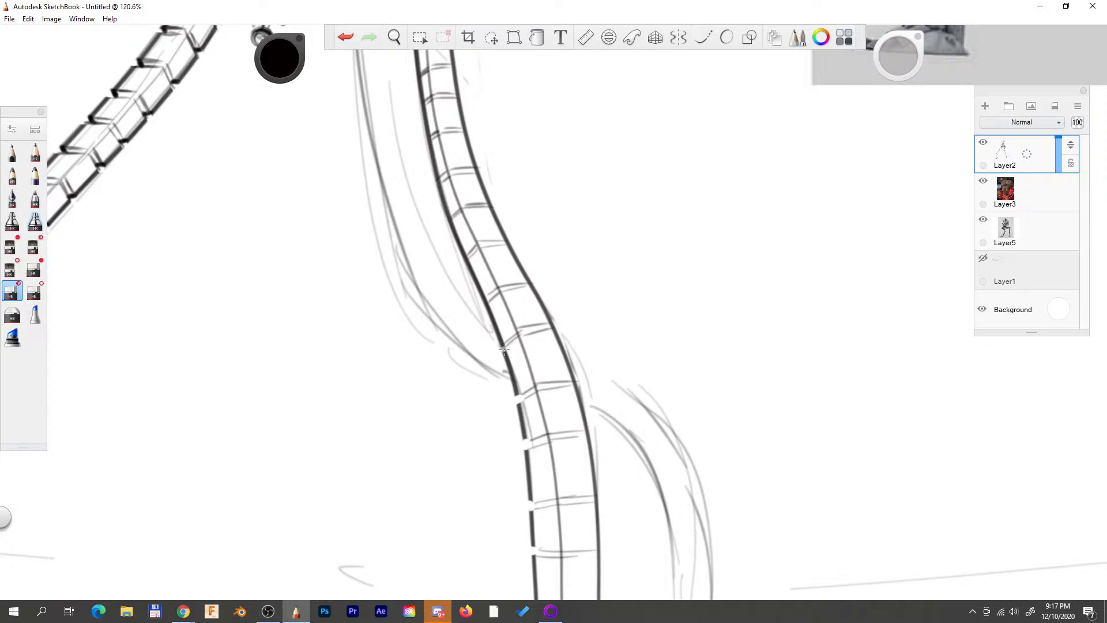
mouse_move(561, 237)
mouse_down()
mouse_move(596, 340)
mouse_move(596, 388)
mouse_move(615, 421)
mouse_up()
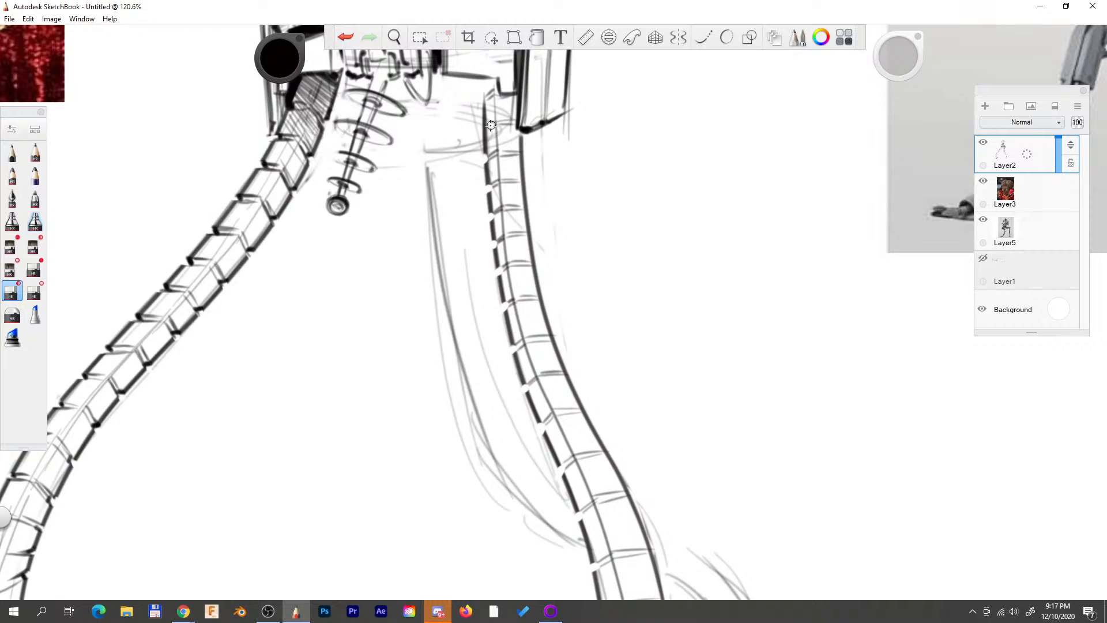
Erase matching small gaps in the front right leg's right edge at each segment line up to the ring.
drag(670, 443, 504, 104)
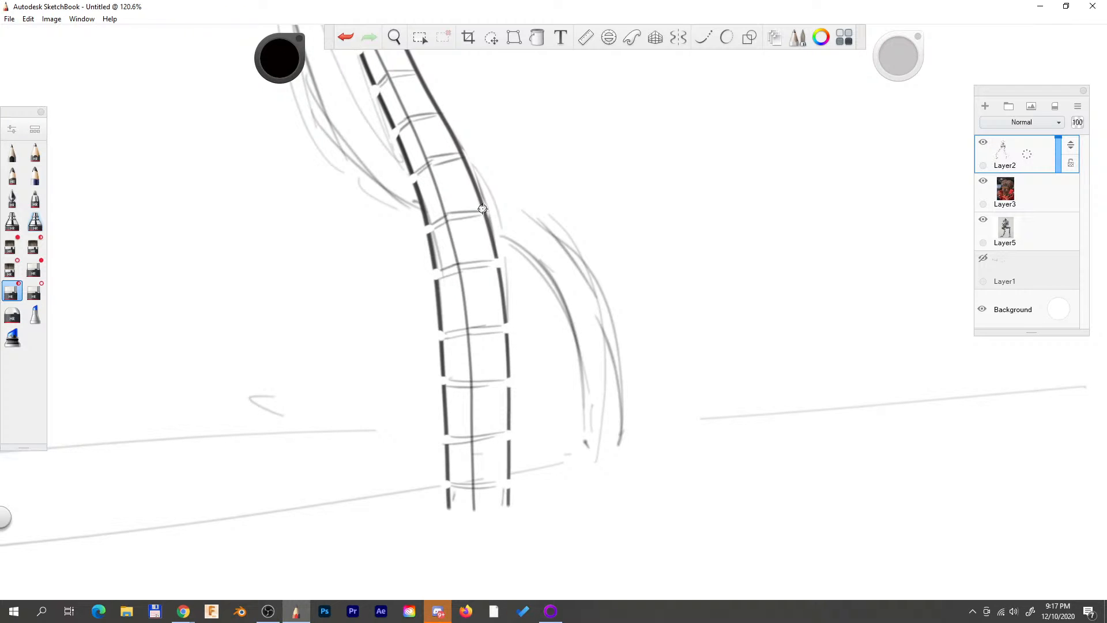
drag(492, 217, 566, 365)
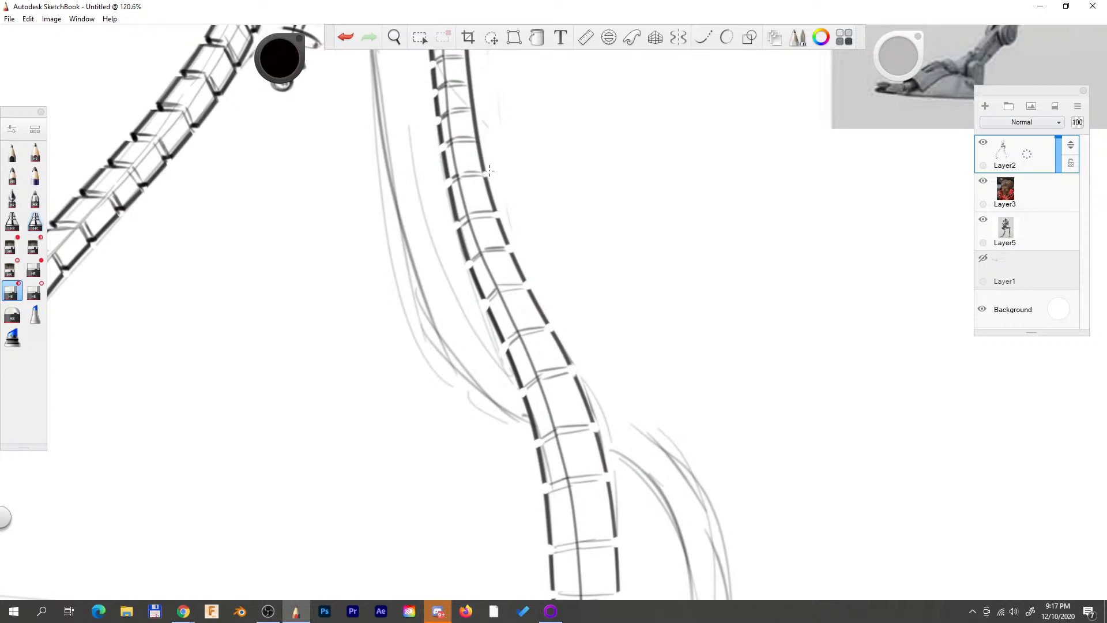
drag(544, 185, 575, 470)
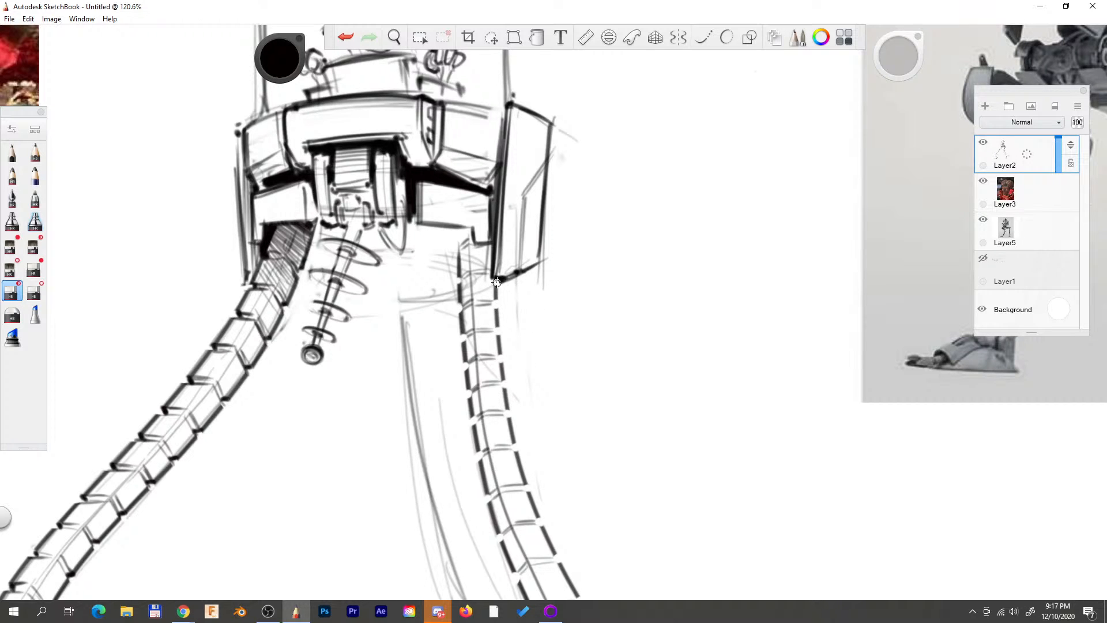
drag(497, 282, 660, 311)
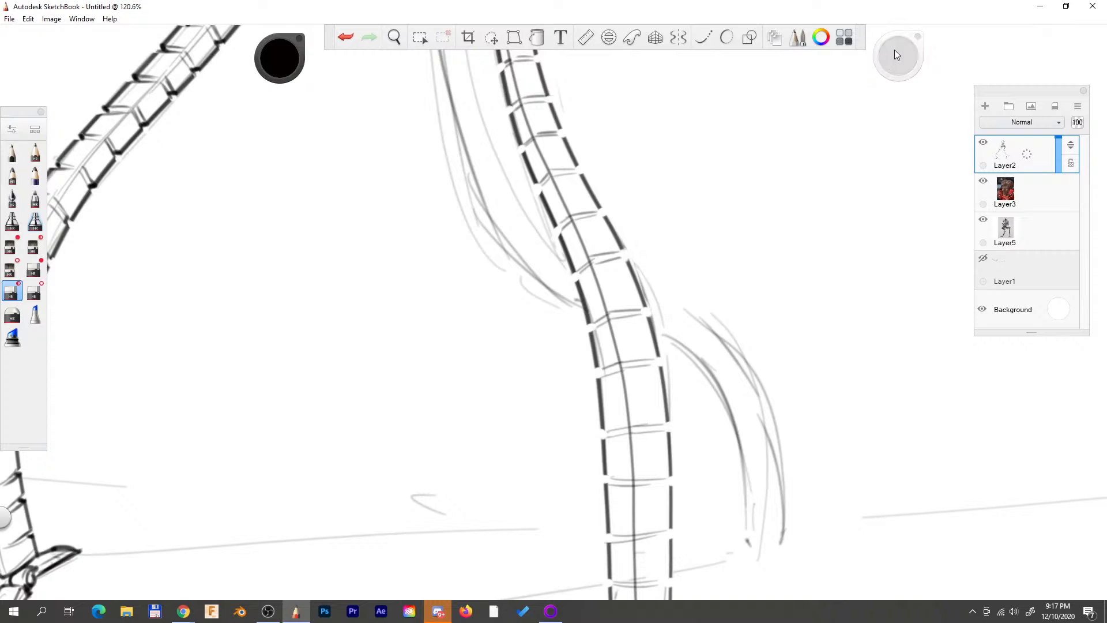
Pencil dark curved joint lines and corner notches around the lowest segment of the front right leg.
key(s)
mouse_move(783, 596)
mouse_down()
mouse_move(786, 453)
mouse_move(761, 394)
mouse_up()
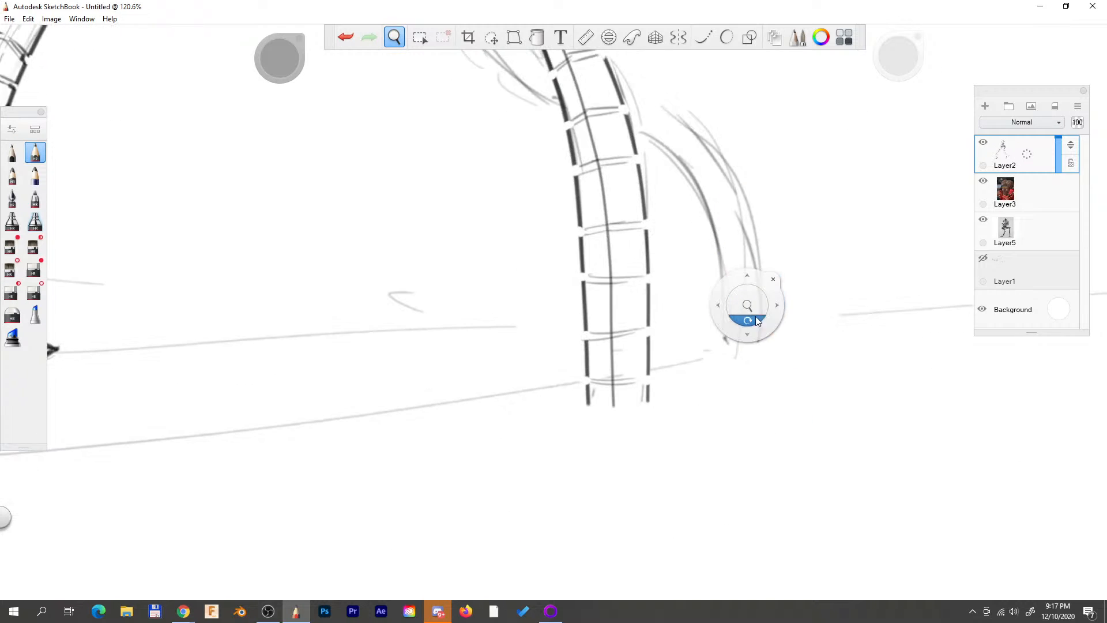
drag(756, 317, 756, 318)
drag(628, 273, 633, 269)
mouse_move(547, 334)
mouse_down()
mouse_move(599, 309)
mouse_move(562, 328)
mouse_up()
mouse_move(665, 361)
mouse_down()
mouse_move(617, 406)
mouse_move(712, 317)
mouse_move(669, 361)
mouse_up()
drag(705, 319, 716, 315)
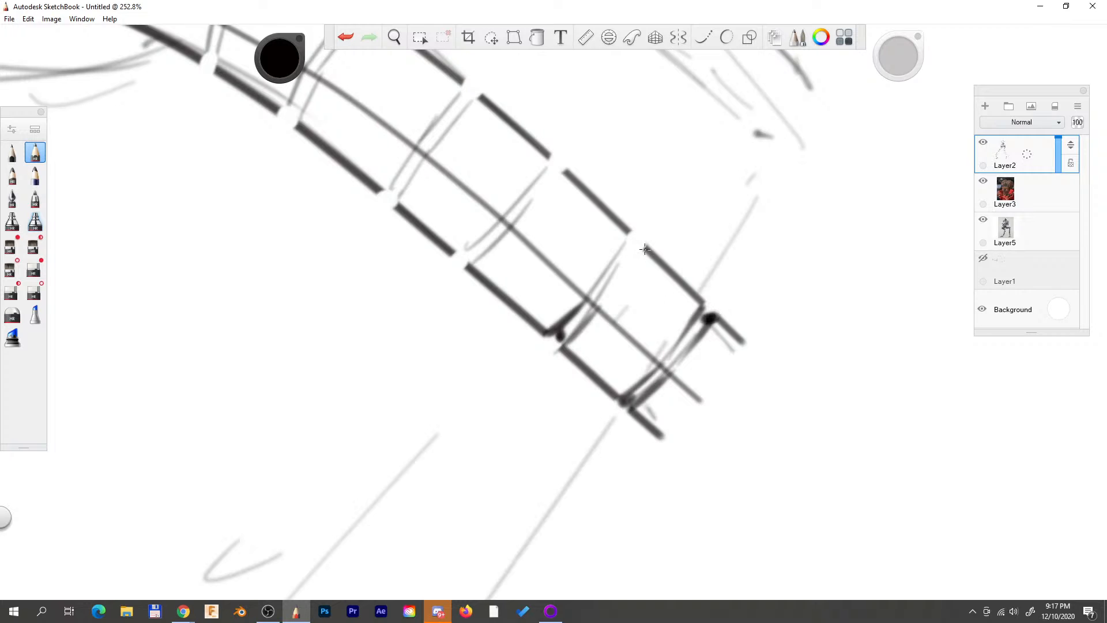
mouse_move(644, 248)
mouse_down()
mouse_move(620, 280)
mouse_move(604, 274)
mouse_move(624, 251)
mouse_up()
Close off the following lower segments of the front right leg with dark joint lines and thicken their side edges.
key(space)
mouse_move(561, 271)
mouse_down()
mouse_move(576, 396)
mouse_move(590, 417)
mouse_up()
drag(482, 394, 551, 350)
mouse_move(499, 396)
mouse_down()
mouse_move(591, 311)
mouse_move(555, 338)
mouse_move(568, 333)
mouse_up()
key(space)
drag(735, 240, 641, 444)
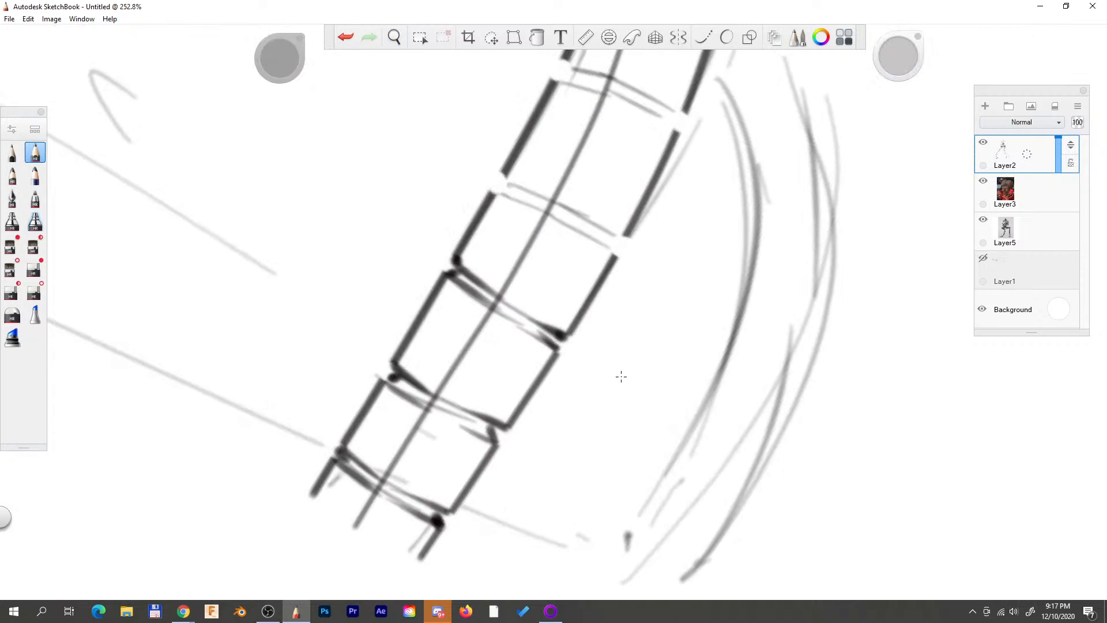
drag(557, 335, 557, 347)
mouse_move(511, 427)
mouse_down()
mouse_move(563, 354)
mouse_move(554, 341)
mouse_up()
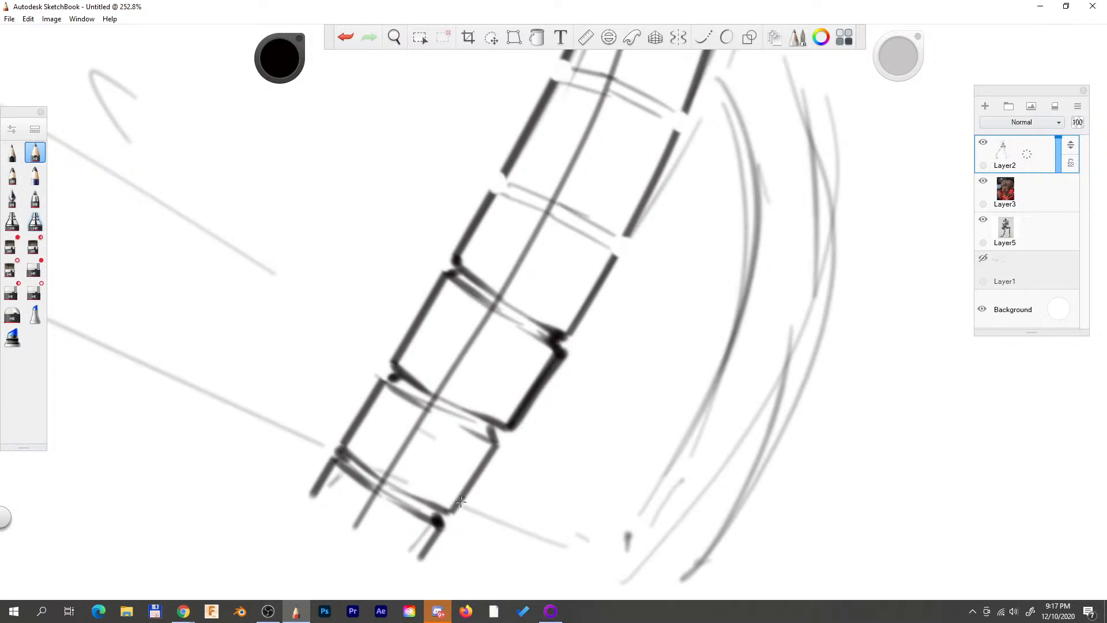
mouse_move(455, 511)
mouse_down()
mouse_move(499, 447)
mouse_move(492, 427)
mouse_up()
drag(345, 445, 392, 378)
Darken the corners and edges of the segments just below the front right leg's middle bend.
key(space)
drag(756, 120, 660, 312)
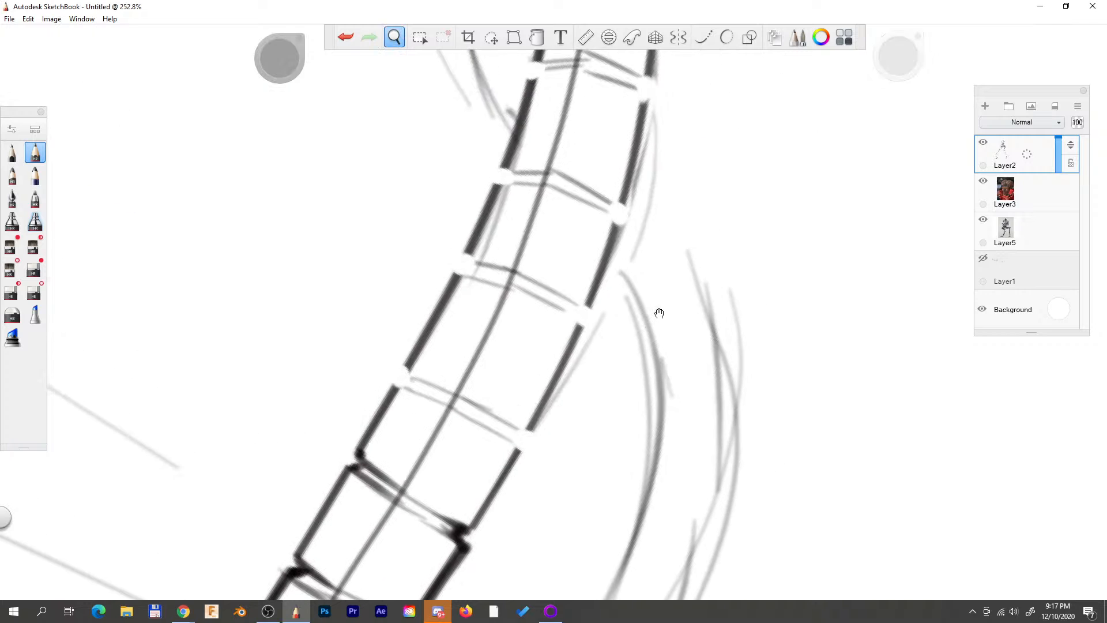
mouse_move(396, 384)
mouse_down()
mouse_move(422, 385)
mouse_move(409, 363)
mouse_move(439, 308)
mouse_move(439, 390)
mouse_up()
mouse_move(519, 449)
mouse_down()
mouse_move(516, 429)
mouse_move(588, 303)
mouse_up()
drag(465, 258, 456, 274)
Darken the joint lines and corners of the segments at the front right leg's middle bend.
key(space)
drag(698, 297, 484, 437)
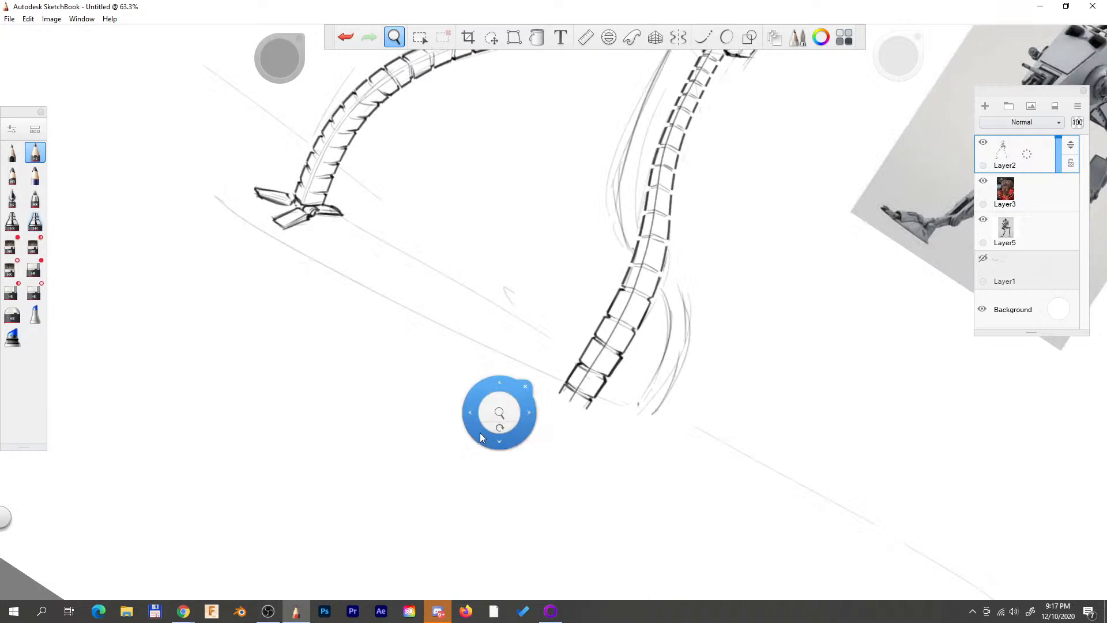
drag(765, 331, 759, 190)
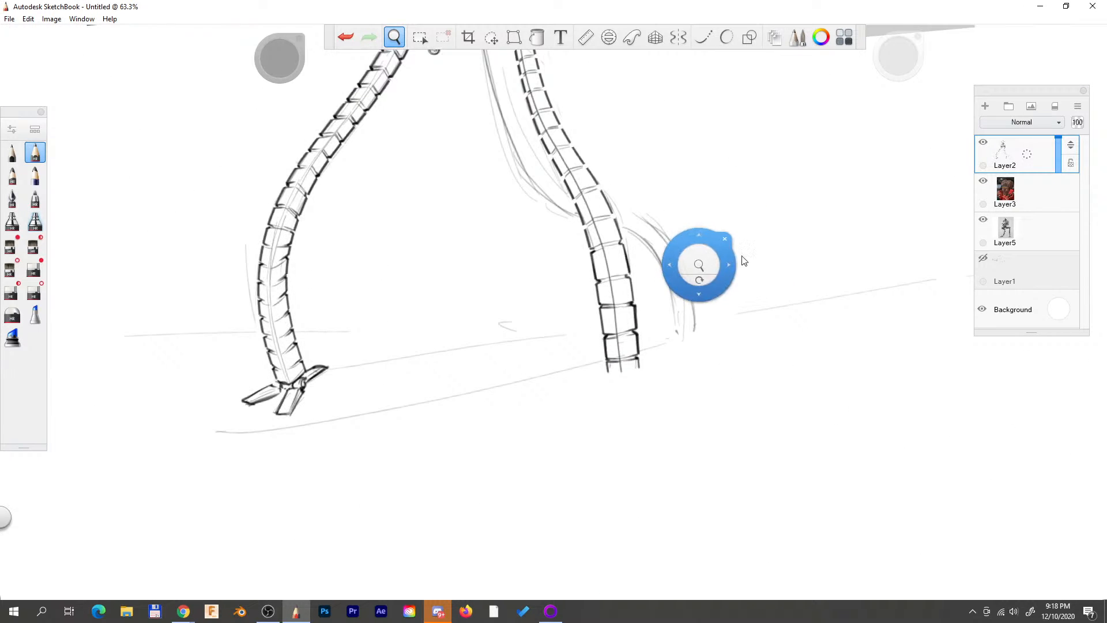
drag(734, 275, 735, 306)
drag(723, 226, 671, 383)
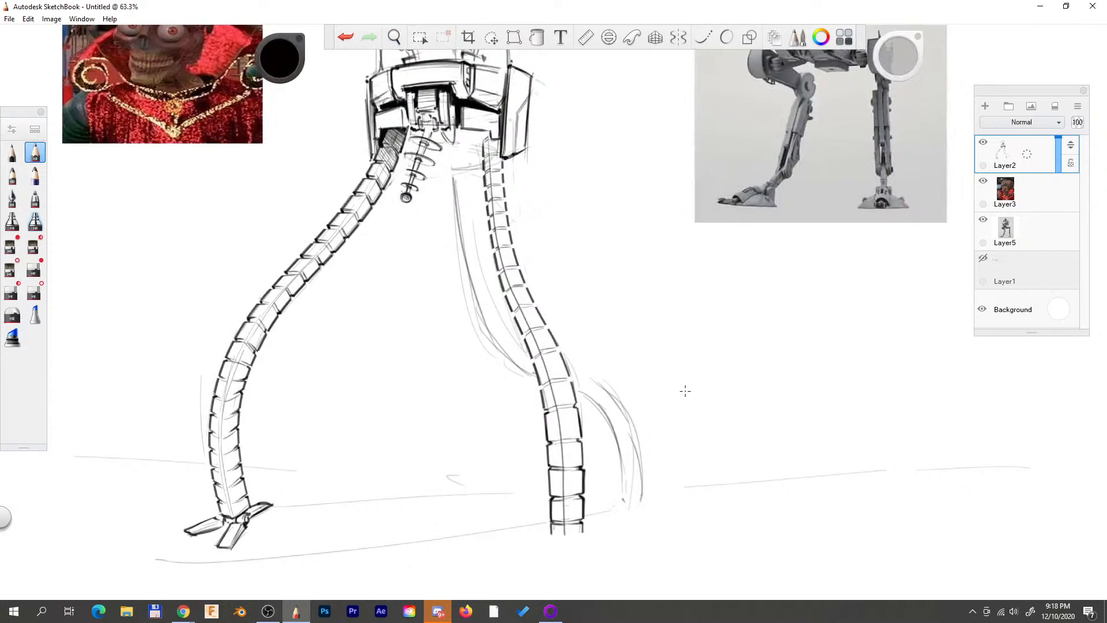
key(space)
drag(595, 273, 623, 364)
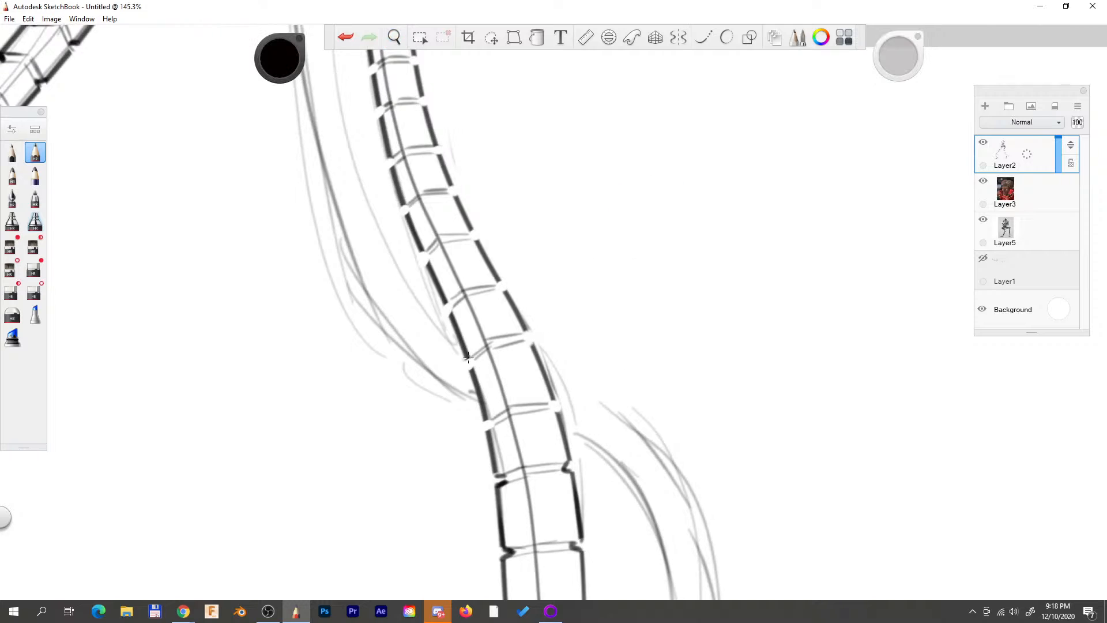
mouse_move(490, 427)
mouse_down()
mouse_move(512, 405)
mouse_move(555, 411)
mouse_move(542, 411)
mouse_up()
drag(496, 348, 528, 335)
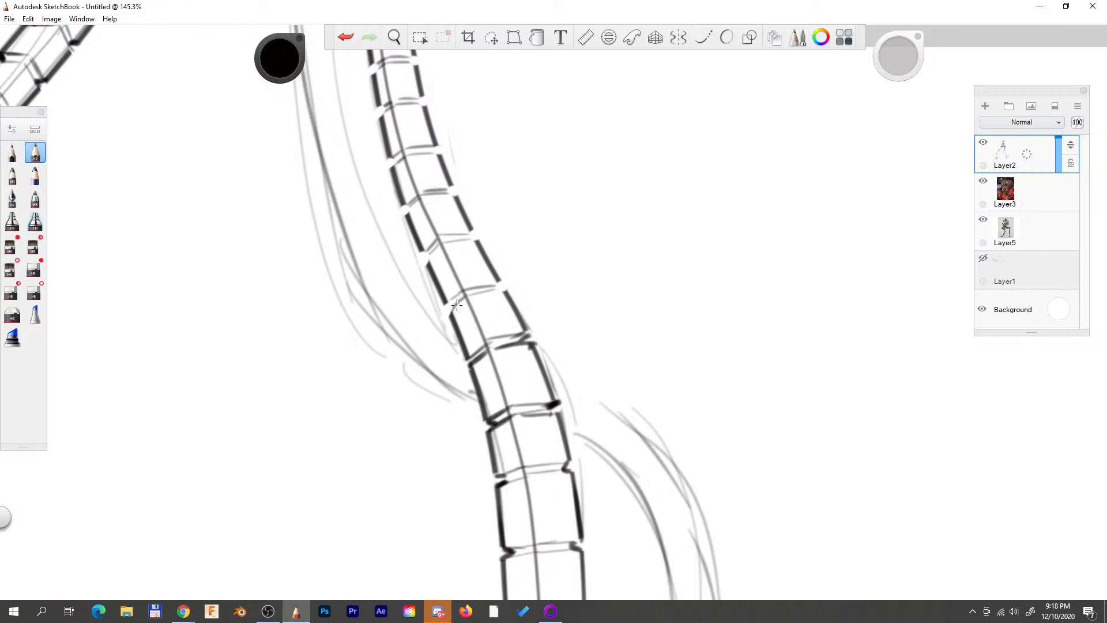
drag(473, 292, 445, 303)
Draw dark angled joint lines with notched corners on the segments directly above the front right leg's bend.
key(space)
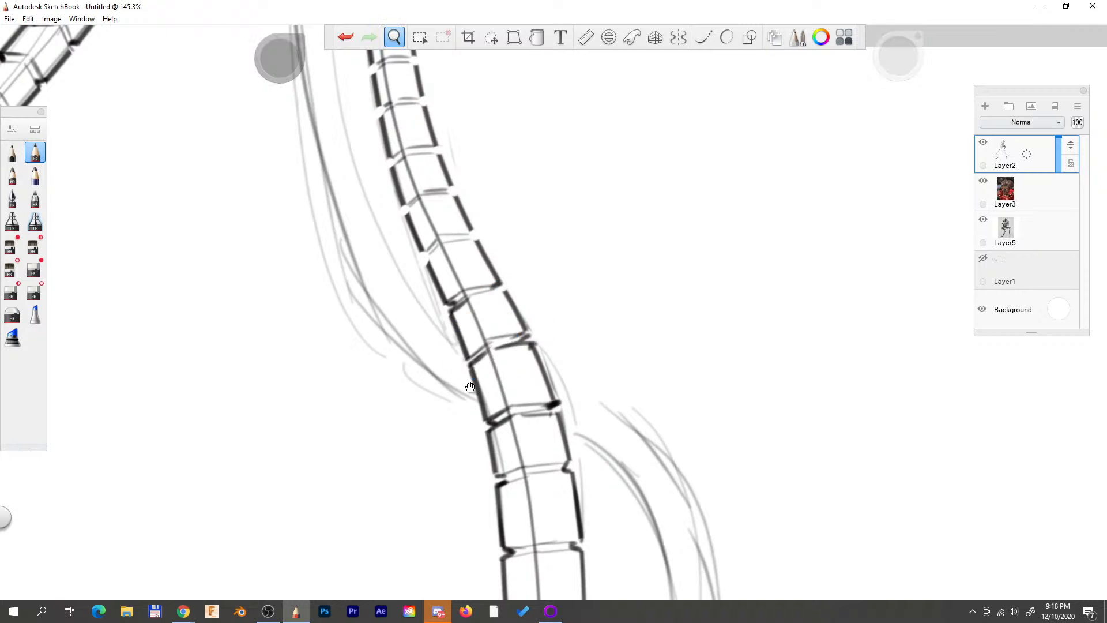
mouse_move(517, 316)
mouse_down()
mouse_move(569, 393)
mouse_move(578, 348)
mouse_move(535, 361)
mouse_up()
key(space)
drag(467, 358, 545, 462)
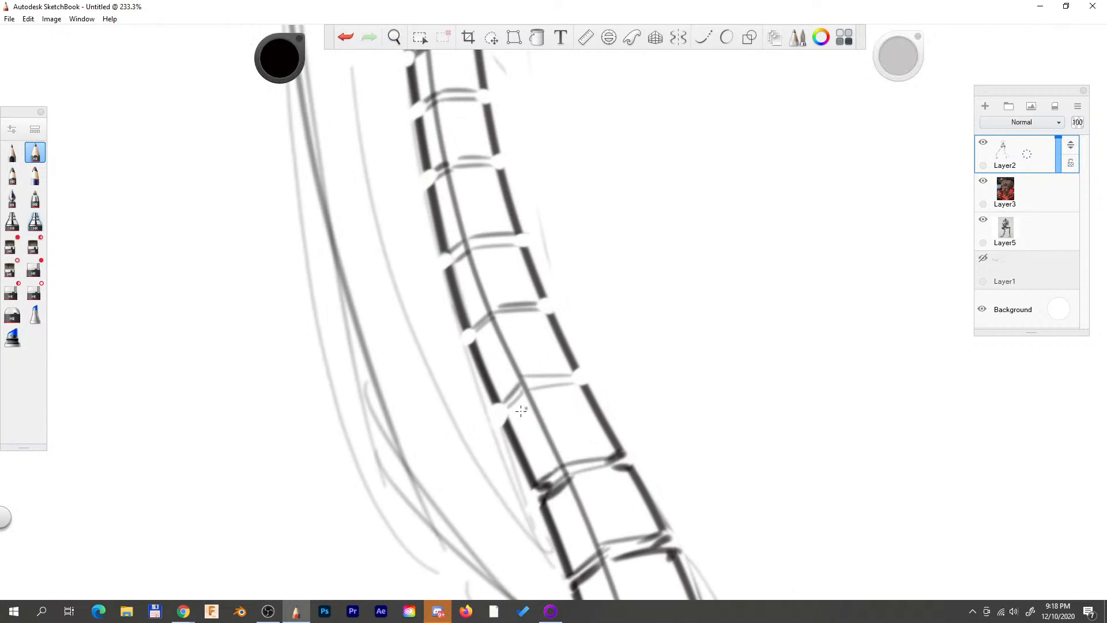
mouse_move(506, 424)
mouse_down()
mouse_move(540, 367)
mouse_move(498, 407)
mouse_move(592, 357)
mouse_move(542, 376)
mouse_move(568, 381)
mouse_up()
drag(587, 386, 569, 388)
key(space)
mouse_move(495, 346)
mouse_down()
mouse_move(516, 403)
mouse_move(501, 391)
mouse_move(517, 364)
mouse_move(565, 368)
mouse_up()
drag(569, 355, 552, 362)
Define the next segments up the front right leg's thigh with dark joint lines and closed corners.
key(space)
mouse_move(507, 324)
mouse_down()
mouse_move(523, 404)
mouse_move(494, 395)
mouse_move(545, 367)
mouse_up()
drag(487, 402, 549, 382)
drag(554, 369, 547, 376)
key(space)
mouse_move(481, 306)
mouse_down()
mouse_move(505, 387)
mouse_move(495, 391)
mouse_up()
drag(494, 393, 516, 369)
drag(491, 405, 548, 373)
Darken the joint lines and close the corners of the mid-thigh segments on the front right leg.
key(space)
drag(591, 414, 508, 343)
drag(435, 297, 491, 279)
drag(425, 244, 436, 236)
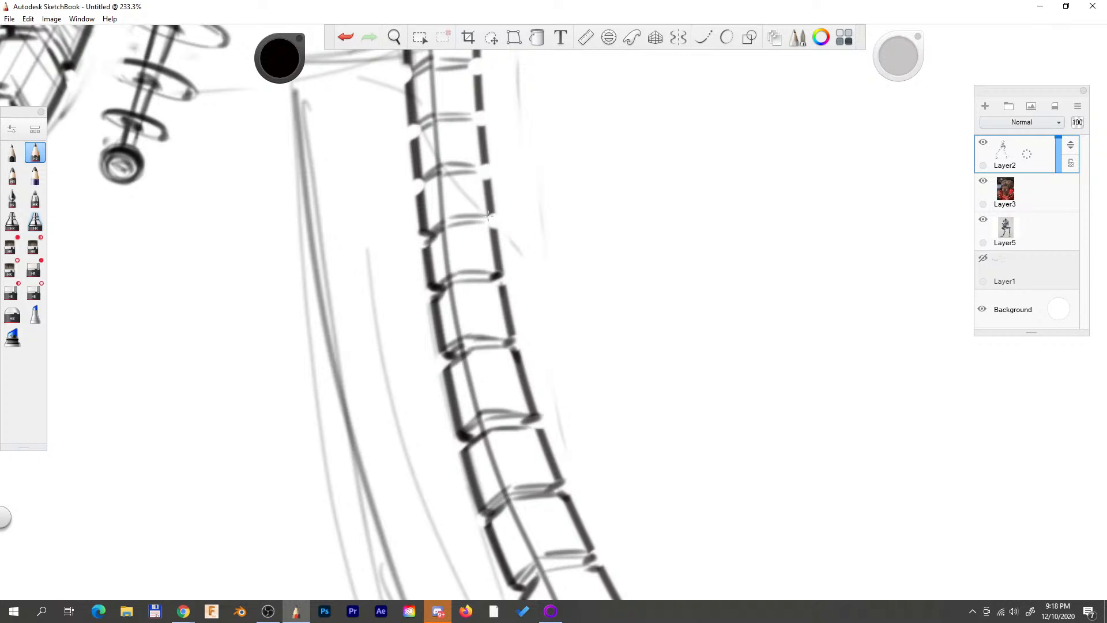
Draw dark joint lines and notched corners on the upper thigh segments of the front right leg, up to the body.
drag(492, 213, 482, 223)
drag(482, 224, 589, 412)
mouse_move(457, 358)
mouse_down()
mouse_move(482, 343)
mouse_move(471, 342)
mouse_up()
drag(525, 353, 503, 341)
mouse_move(452, 307)
mouse_down()
mouse_move(473, 290)
mouse_move(463, 289)
mouse_up()
drag(528, 286, 506, 289)
drag(443, 236, 456, 233)
mouse_move(446, 248)
mouse_down()
mouse_move(469, 231)
mouse_move(497, 232)
mouse_up()
Outline the short topmost segment where the front right leg enters the underside of the body.
key(space)
drag(520, 321, 525, 474)
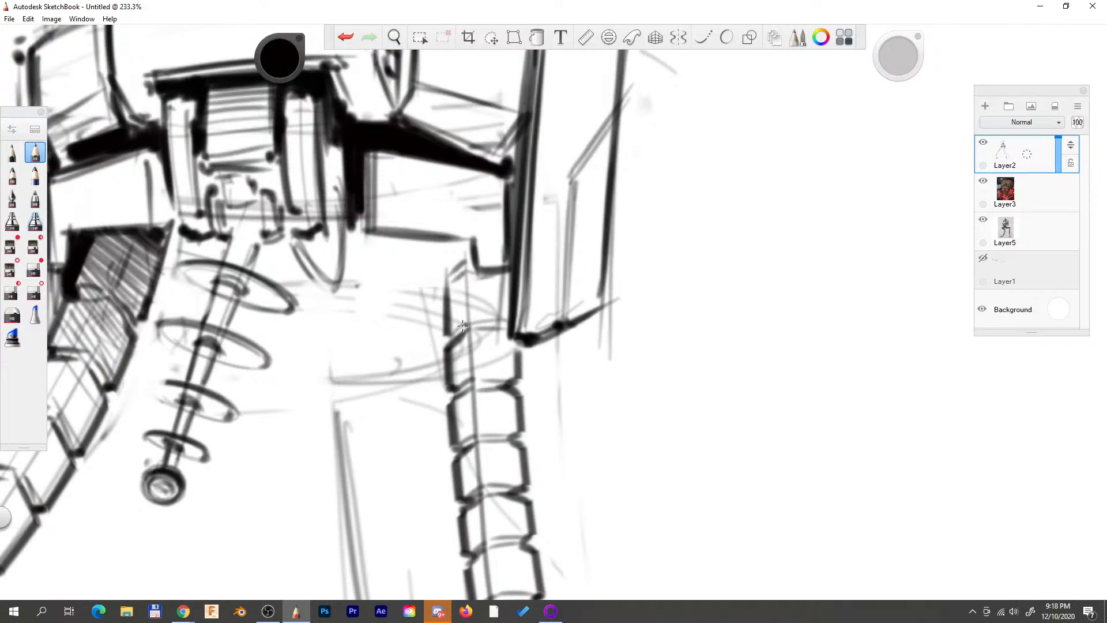
key(space)
drag(590, 290, 589, 453)
drag(589, 463, 587, 395)
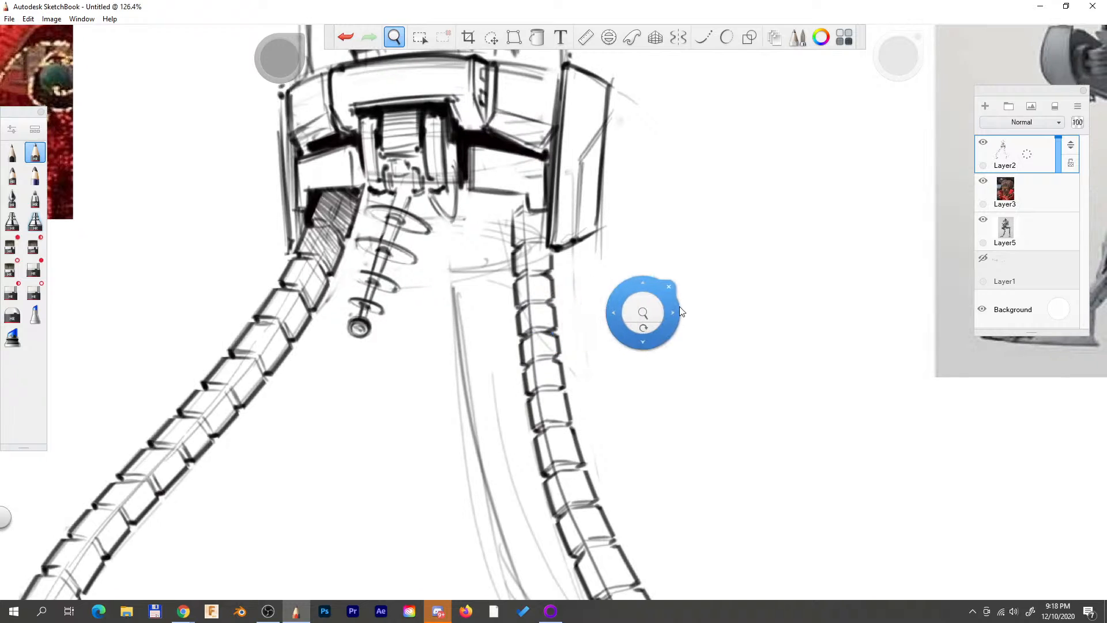
key(space)
mouse_move(579, 245)
mouse_down()
mouse_move(577, 260)
mouse_move(575, 113)
mouse_up()
drag(448, 171, 457, 215)
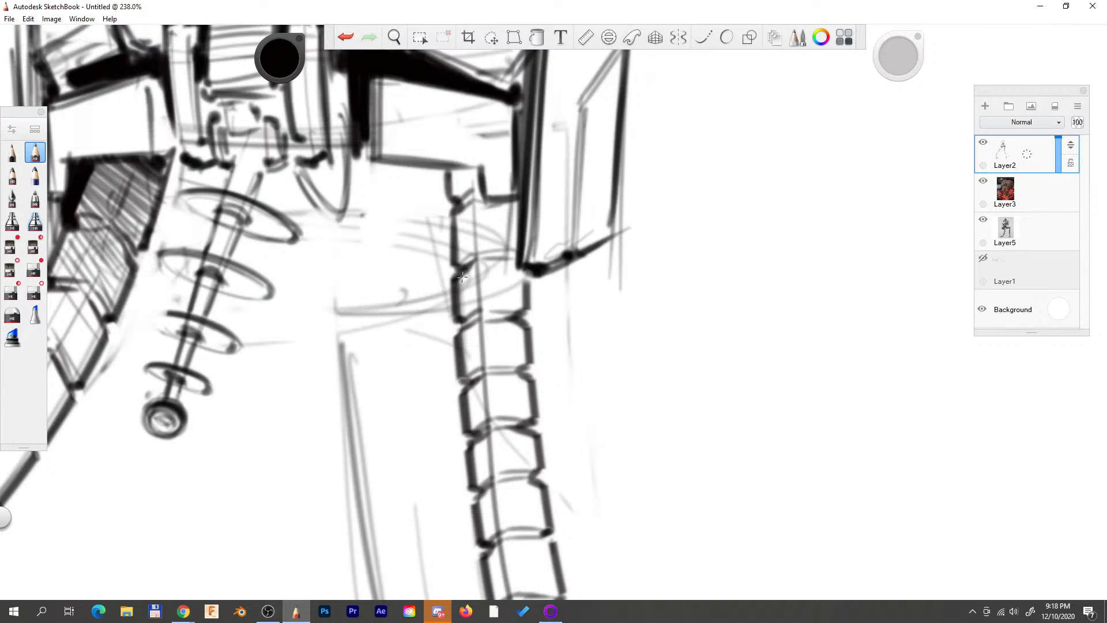
Shade the segment just below the front right leg's top segment with parallel hatching.
key(space)
drag(686, 277, 702, 279)
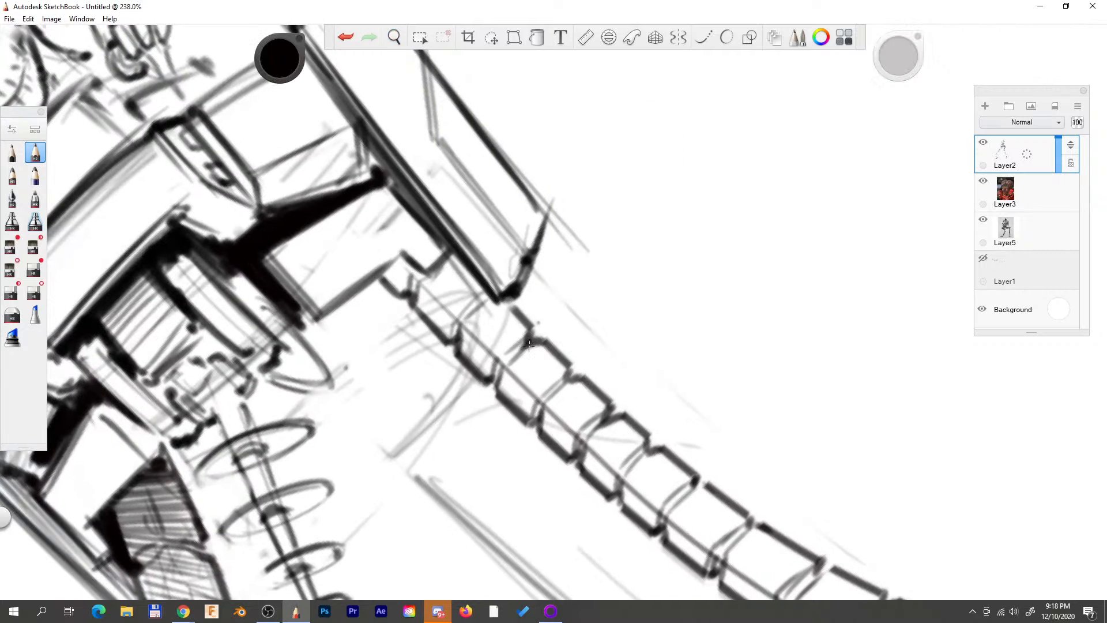
drag(513, 401, 529, 344)
mouse_move(503, 390)
mouse_down()
mouse_move(518, 336)
mouse_move(504, 308)
mouse_up()
mouse_move(479, 370)
mouse_down()
mouse_move(496, 305)
mouse_move(479, 280)
mouse_up()
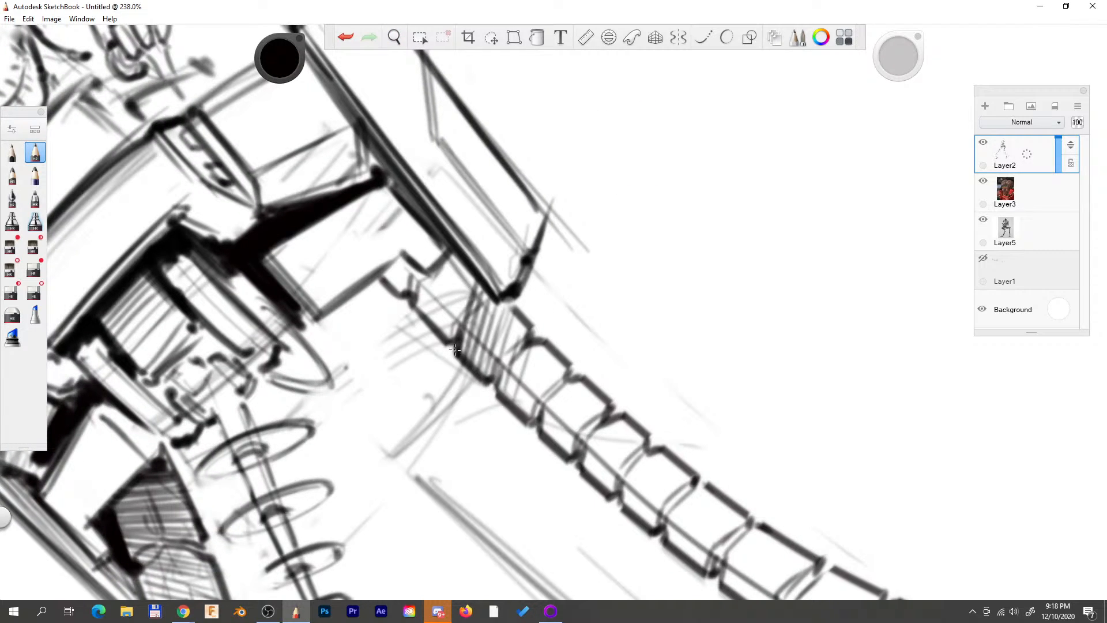
Hatch the topmost segments of the front right leg densely, up to where they meet the body.
mouse_move(457, 349)
mouse_down()
mouse_move(474, 262)
mouse_move(457, 256)
mouse_up()
drag(438, 330, 451, 252)
drag(429, 323, 441, 259)
mouse_move(419, 317)
mouse_down()
mouse_move(433, 267)
mouse_move(426, 273)
mouse_up()
drag(410, 305, 417, 265)
drag(400, 296, 402, 257)
drag(385, 288, 410, 245)
drag(452, 301, 461, 261)
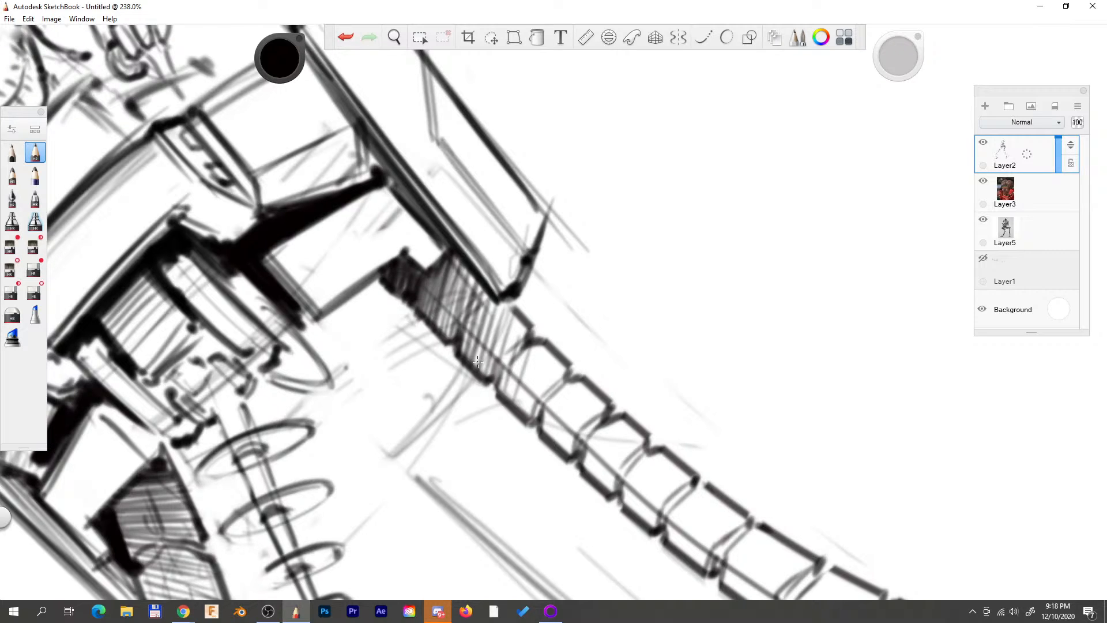
Erase the stray pencil mark at the upper corner of the front right leg's hatched top.
key(space)
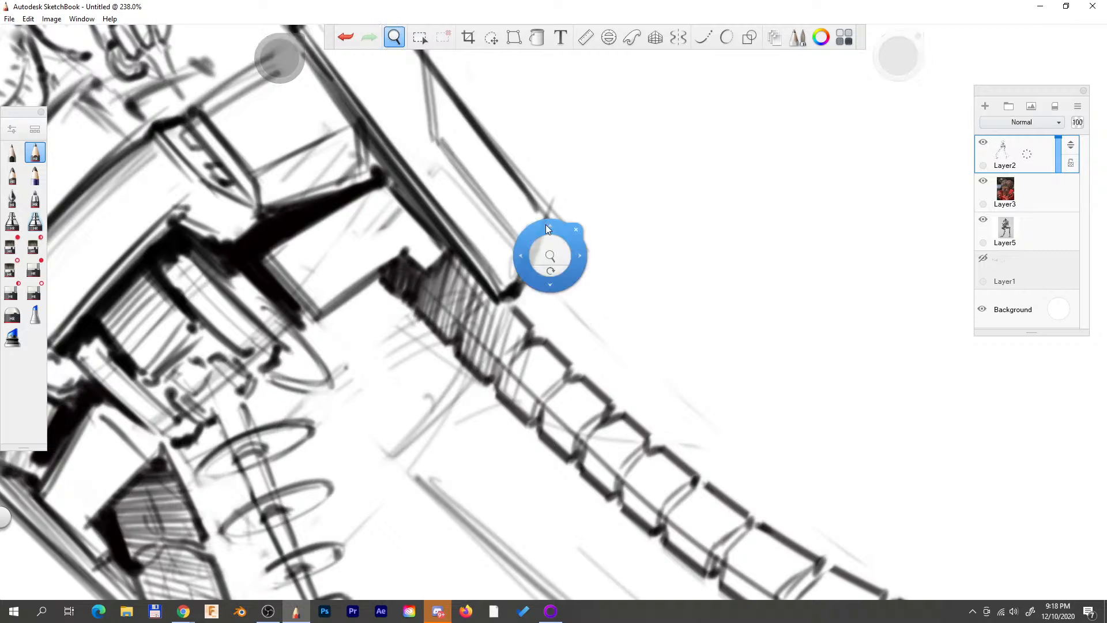
key(e)
drag(398, 247, 403, 251)
key(b)
key(space)
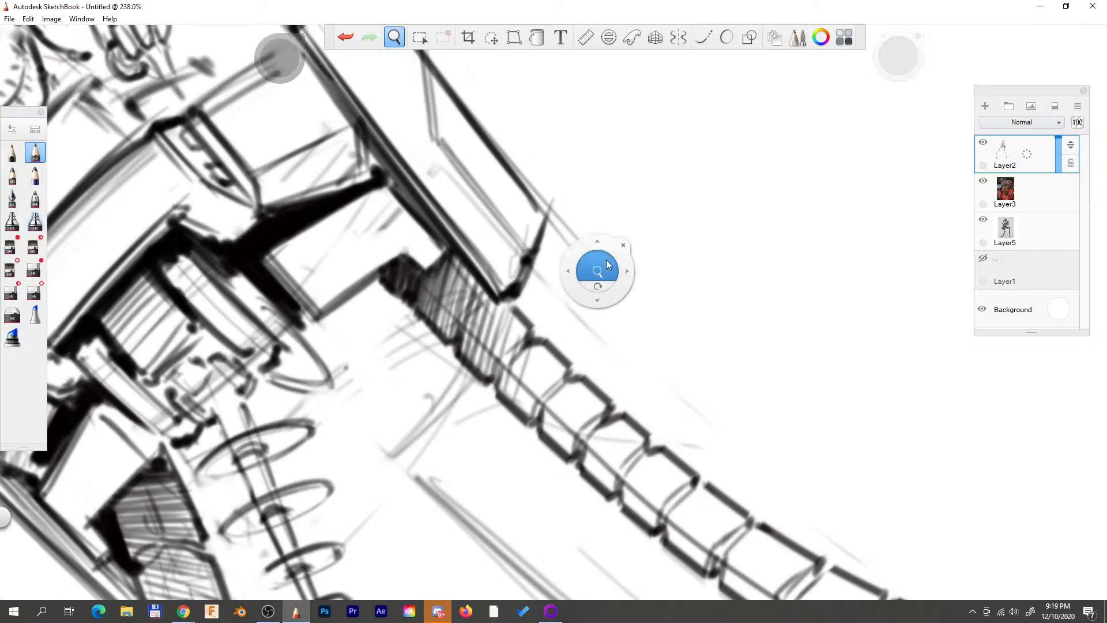
drag(607, 260, 705, 224)
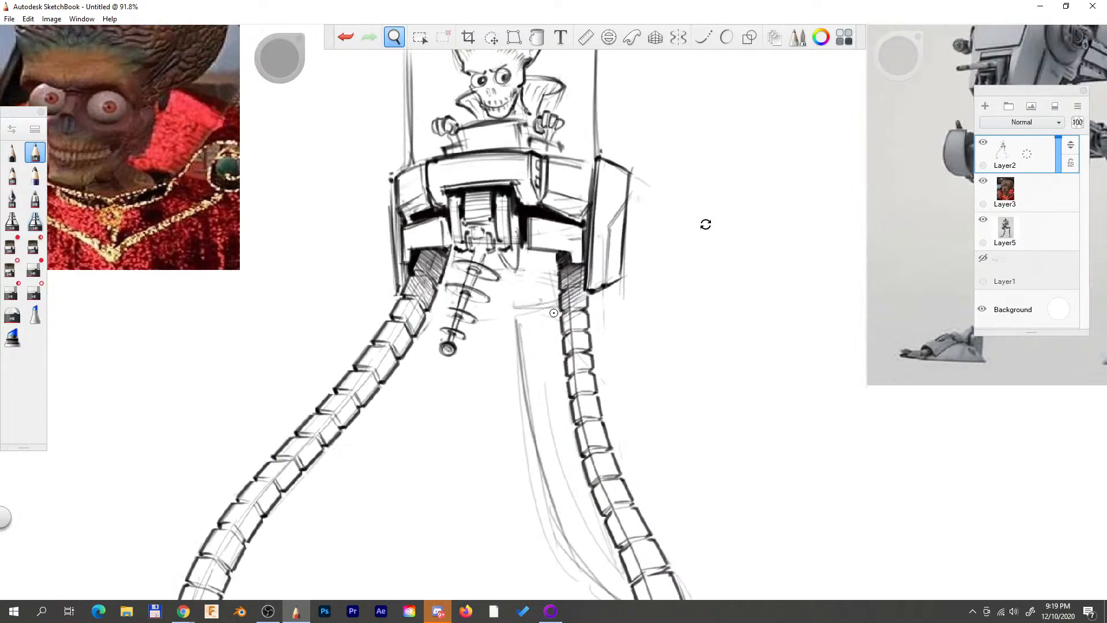
mouse_move(705, 367)
mouse_down()
mouse_move(685, 348)
mouse_move(590, 375)
mouse_move(504, 348)
mouse_up()
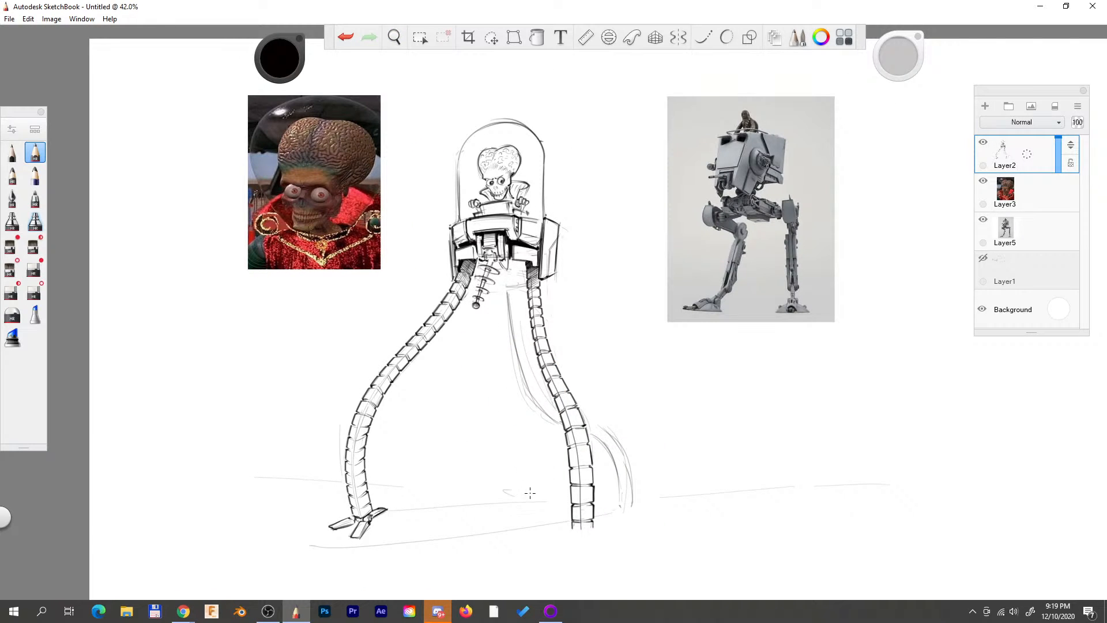
Erase the rough rear-leg construction lines between the two front legs.
key(space)
mouse_move(594, 353)
mouse_down()
mouse_move(593, 336)
mouse_move(611, 335)
mouse_up()
drag(630, 338, 611, 279)
key(e)
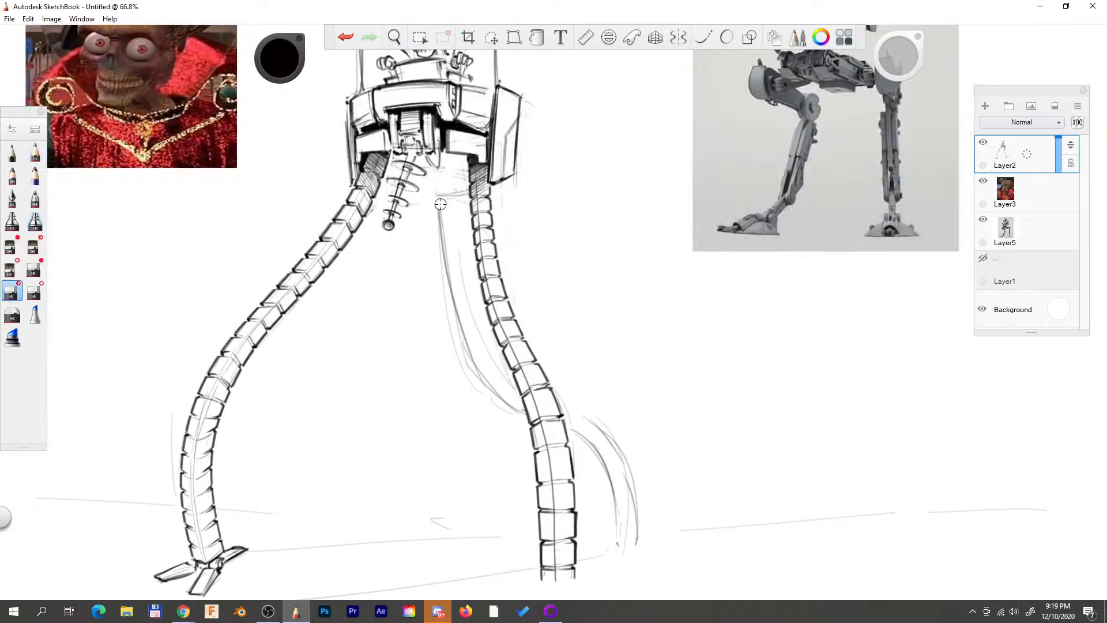
mouse_move(440, 204)
mouse_down()
mouse_move(470, 358)
mouse_move(487, 386)
mouse_move(439, 200)
mouse_up()
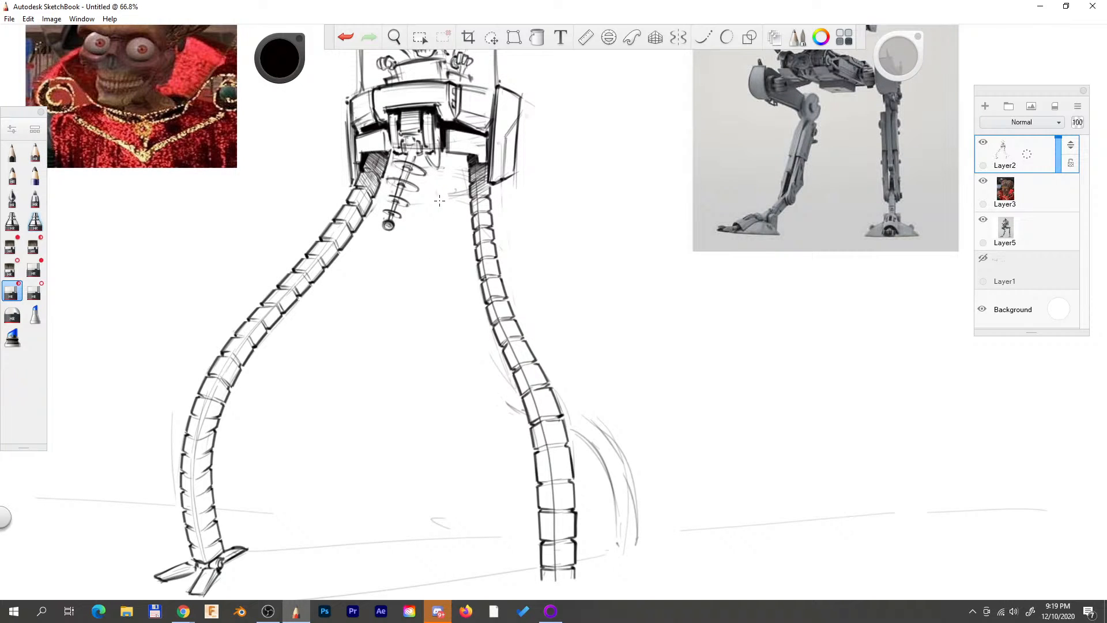
Darken the joint line across the segment at the front right leg's middle bend.
key(space)
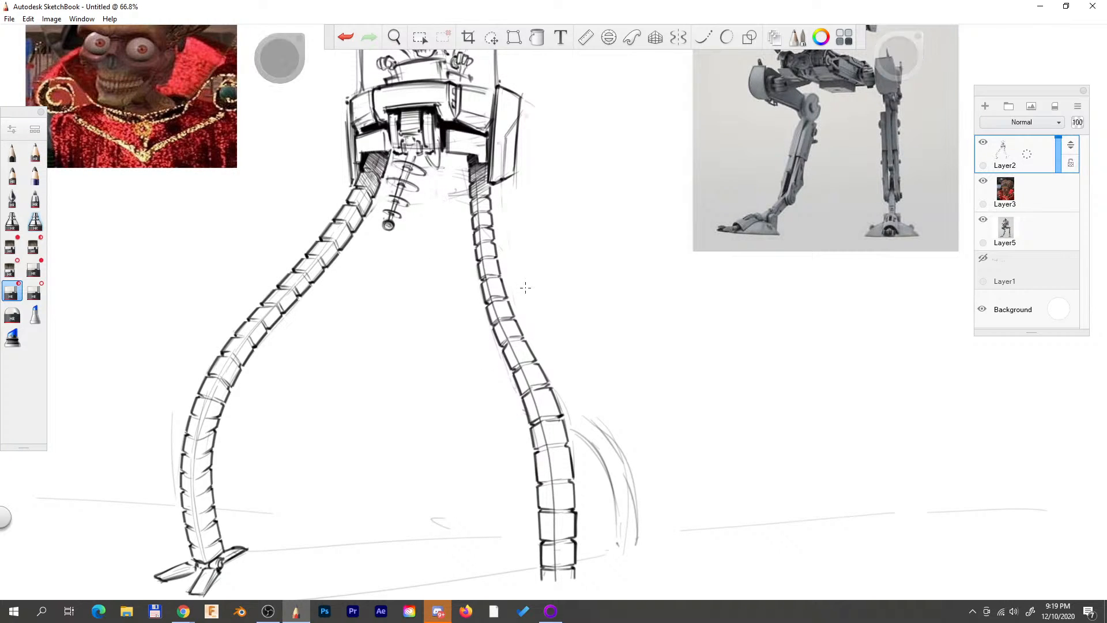
drag(538, 387, 635, 350)
key(e)
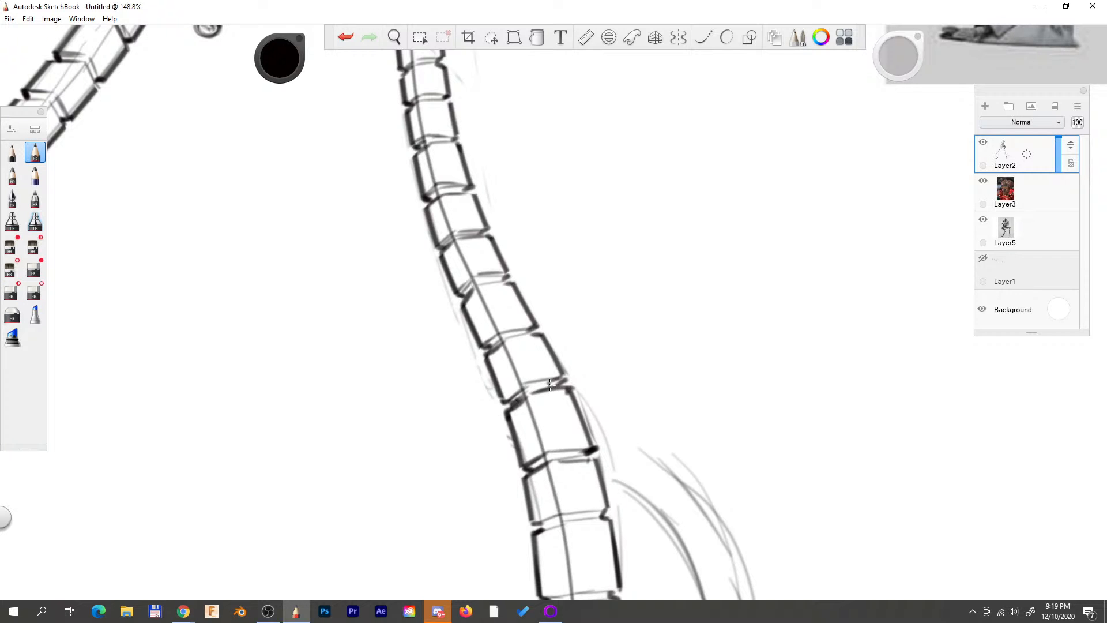
drag(523, 390, 565, 379)
key(space)
drag(657, 329, 556, 465)
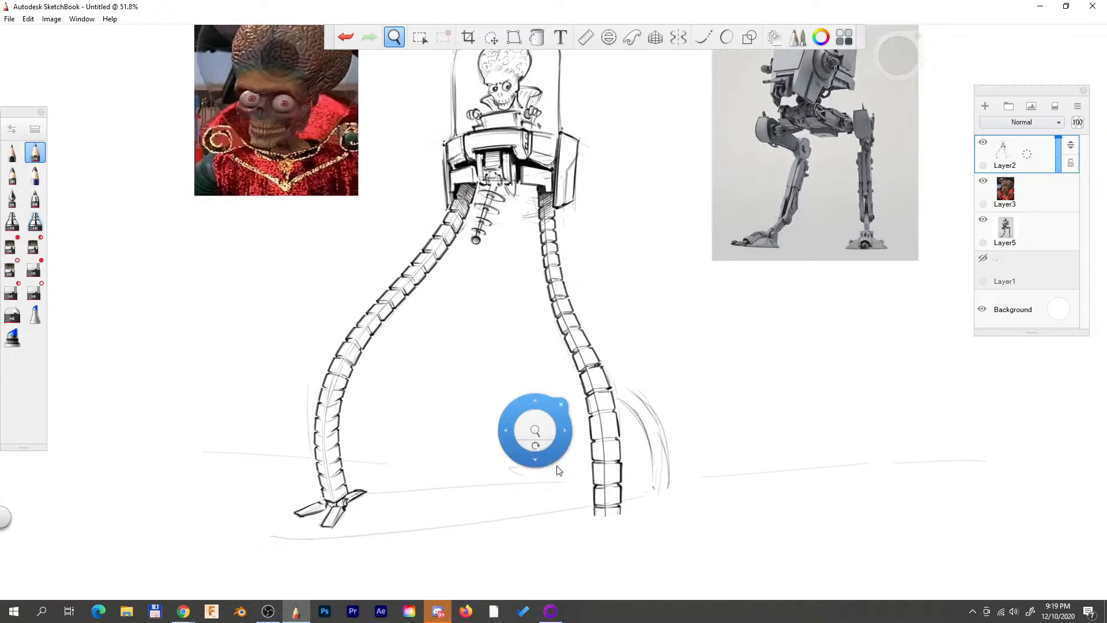
Add second curved edges to the ray gun's upper rings to give them thickness.
drag(721, 303, 707, 378)
drag(495, 278, 581, 233)
drag(572, 351, 625, 315)
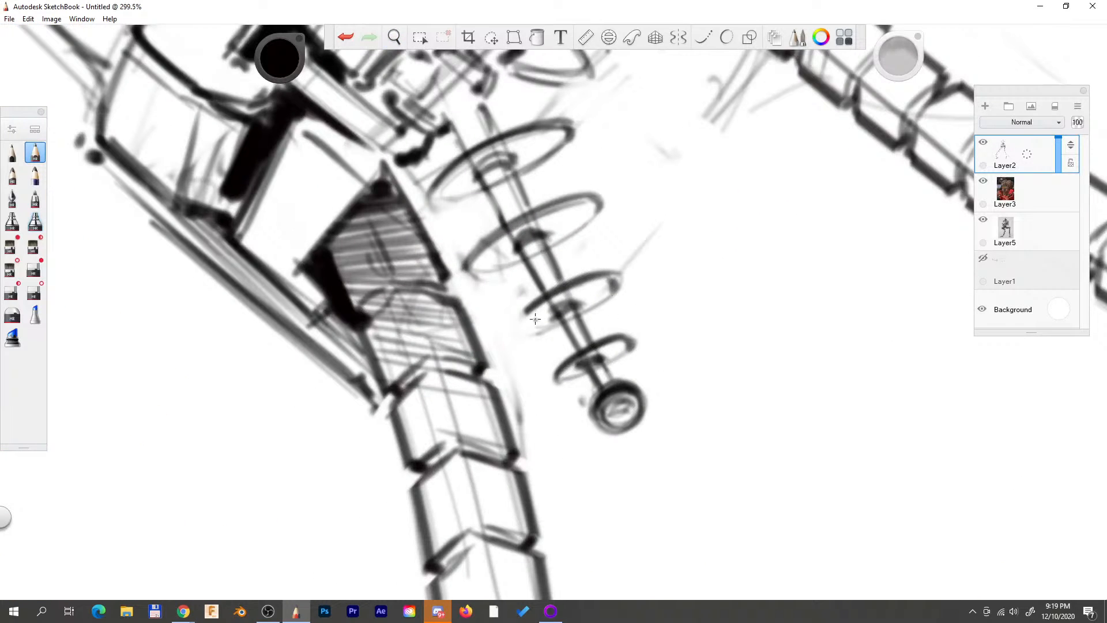
drag(516, 324, 606, 263)
mouse_move(509, 314)
mouse_down()
mouse_move(509, 325)
mouse_move(605, 270)
mouse_move(504, 339)
mouse_move(620, 269)
mouse_up()
mouse_move(461, 254)
mouse_down()
mouse_move(591, 190)
mouse_move(467, 249)
mouse_move(564, 197)
mouse_move(584, 215)
mouse_move(598, 194)
mouse_up()
drag(489, 159, 549, 294)
Double the edges of the ray gun's two lowest rings with dark curved strokes.
mouse_move(486, 314)
mouse_down()
mouse_move(623, 245)
mouse_move(625, 260)
mouse_up()
mouse_move(491, 318)
mouse_down()
mouse_move(480, 334)
mouse_move(539, 327)
mouse_up()
drag(630, 267, 579, 309)
drag(781, 497, 730, 399)
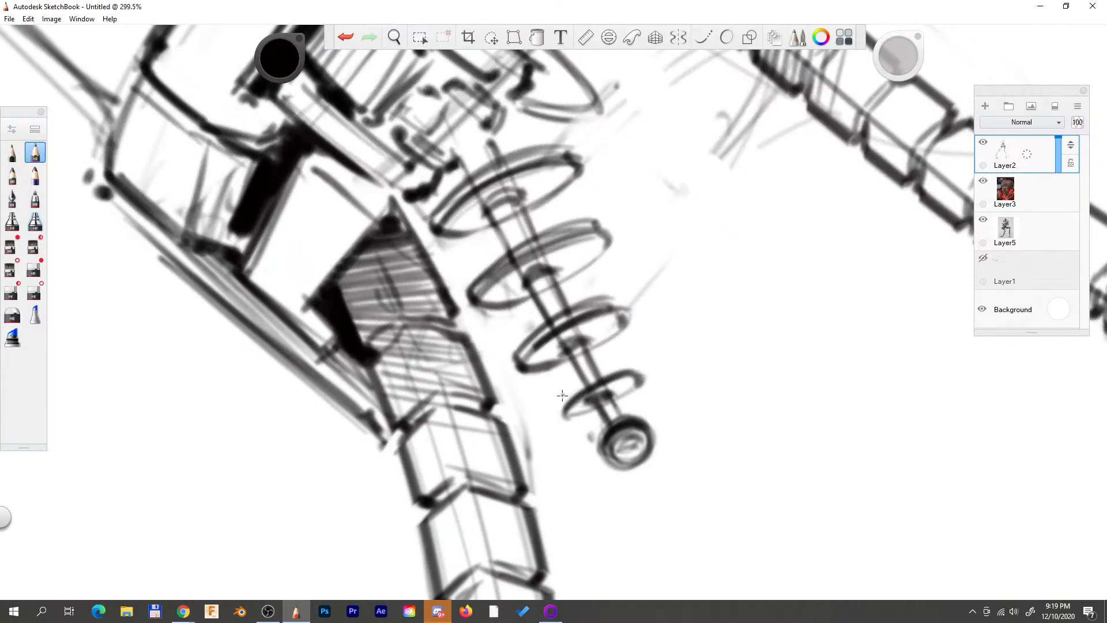
mouse_move(563, 398)
mouse_down()
mouse_move(640, 369)
mouse_move(565, 402)
mouse_move(625, 366)
mouse_up()
drag(564, 412, 640, 380)
Erase the front toe of the left leg's foot.
key(space)
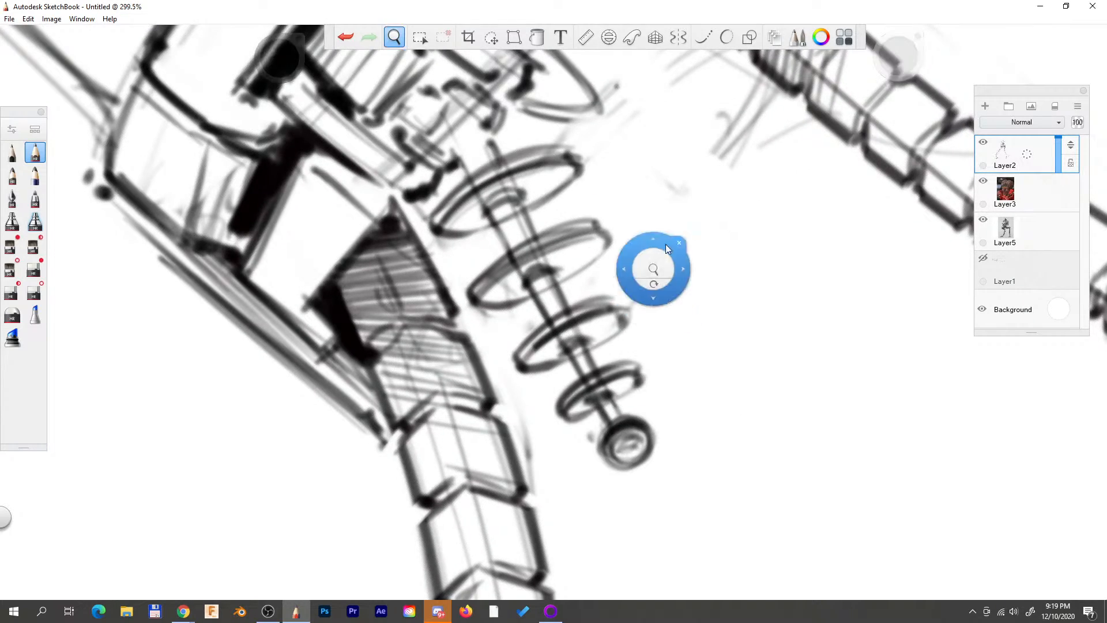
drag(654, 272, 625, 323)
key(space)
drag(751, 244, 769, 209)
drag(833, 322, 499, 374)
drag(737, 308, 737, 332)
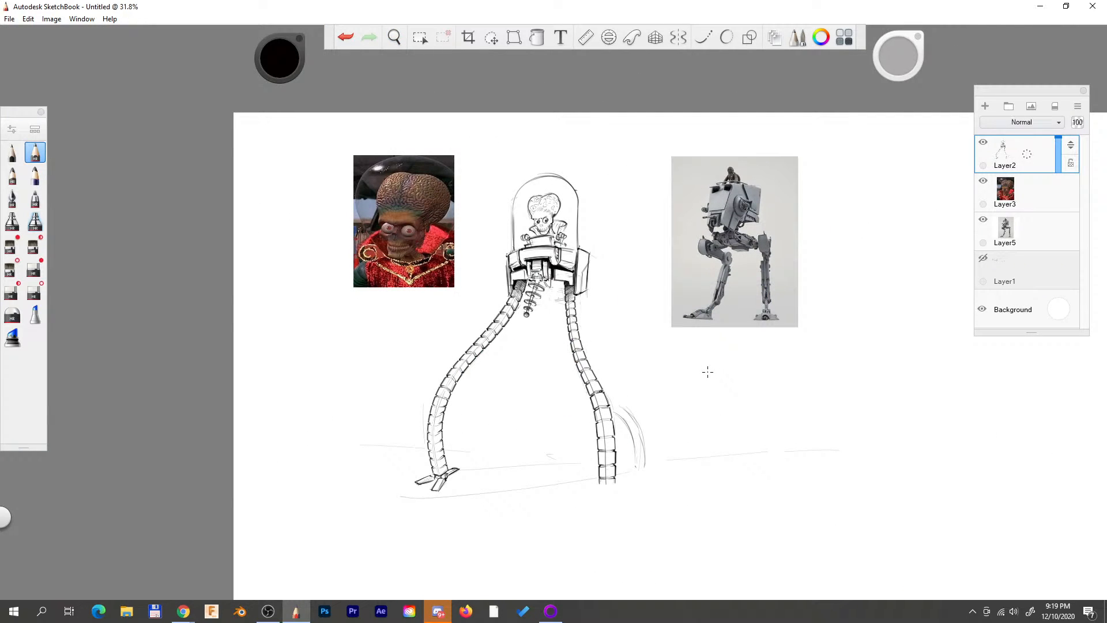
key(space)
key(space)
mouse_move(441, 485)
mouse_down()
mouse_move(548, 455)
mouse_move(424, 489)
mouse_move(436, 475)
mouse_up()
key(e)
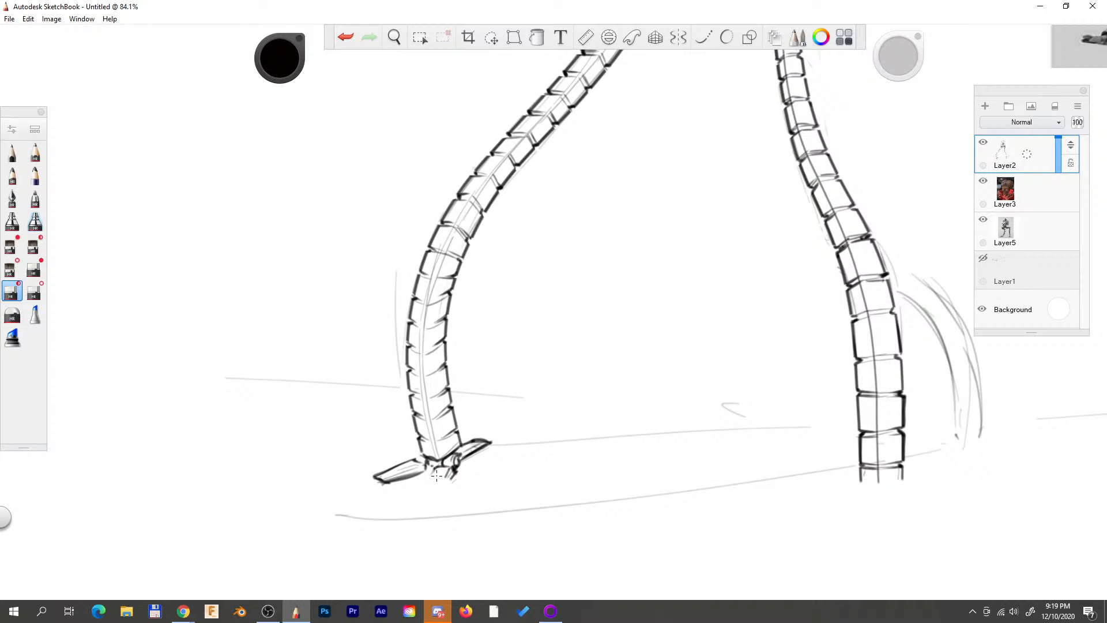
key(e)
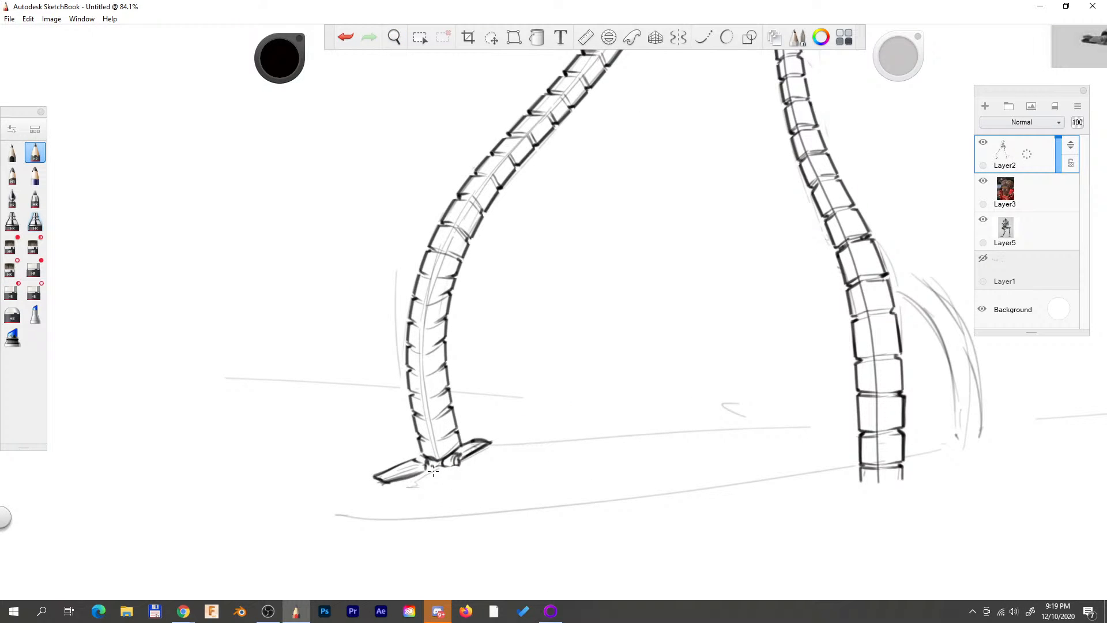
Redraw the left leg's front toe as a short wedge with a dark tip and darken the outer toe's lower edge.
drag(434, 470, 422, 488)
key(space)
drag(442, 472, 522, 445)
key(e)
mouse_move(465, 496)
mouse_down()
mouse_move(478, 482)
mouse_move(449, 504)
mouse_move(407, 502)
mouse_move(457, 508)
mouse_move(472, 475)
mouse_move(447, 508)
mouse_up()
key(e)
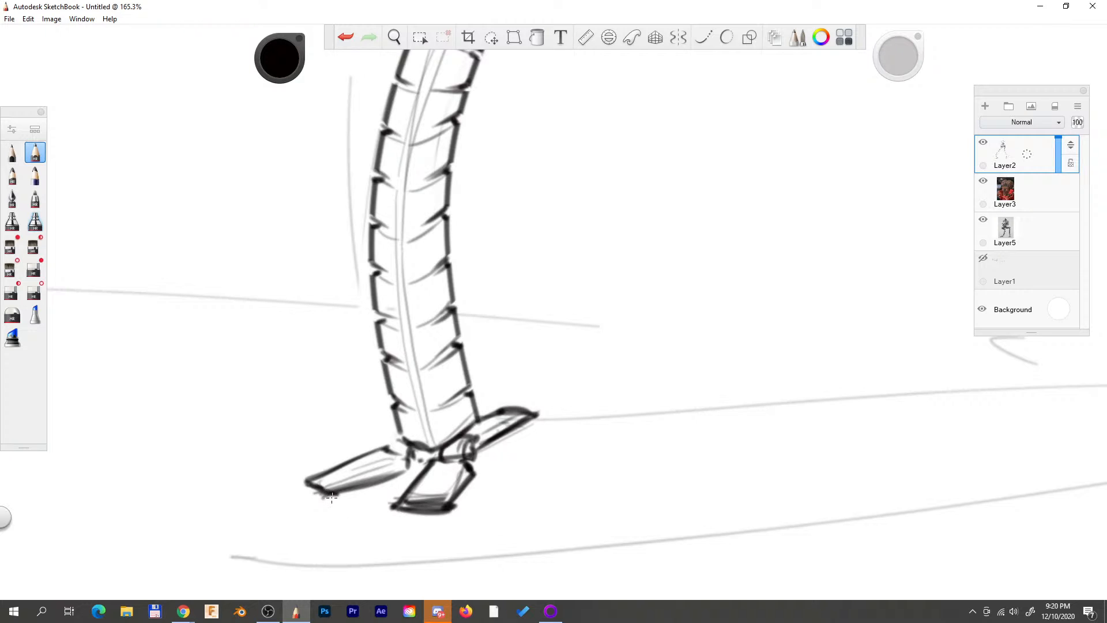
drag(331, 497, 403, 454)
Redraw the inner toe of the left leg's foot as a flatter, tapered wedge.
key(space)
drag(632, 354, 605, 447)
drag(607, 455, 460, 531)
drag(465, 455, 556, 380)
key(e)
mouse_move(482, 350)
mouse_down()
mouse_move(503, 367)
mouse_move(452, 386)
mouse_move(516, 381)
mouse_move(454, 400)
mouse_up()
key(b)
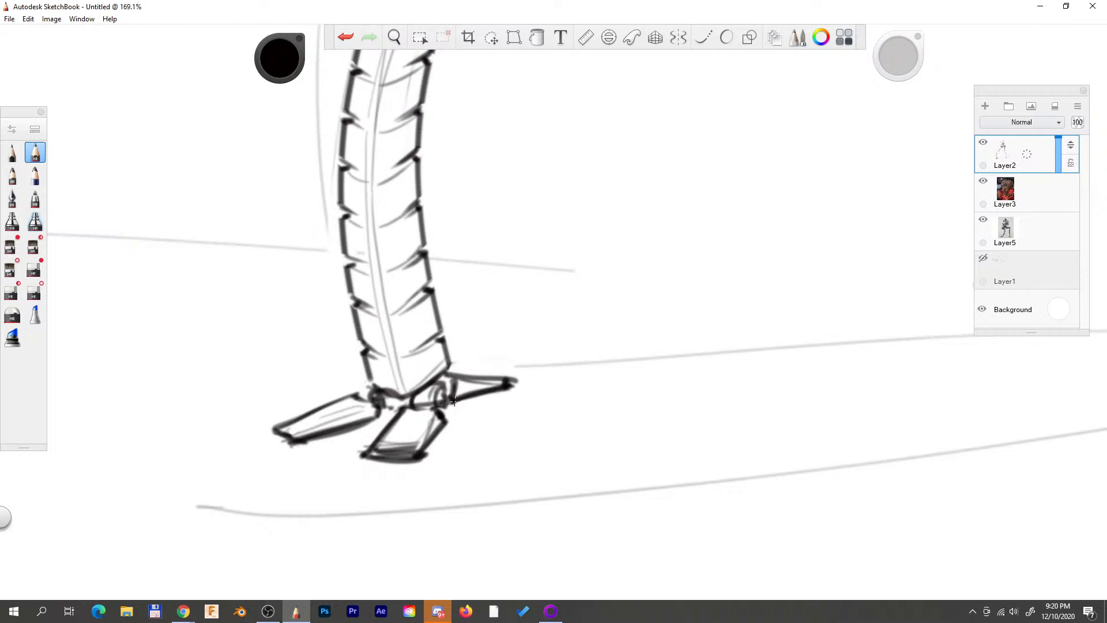
Add a new layer above the line art and lightly sketch the rear leg's bent outline between the front legs.
key(space)
drag(672, 300, 666, 306)
drag(667, 359, 523, 454)
drag(676, 400, 587, 524)
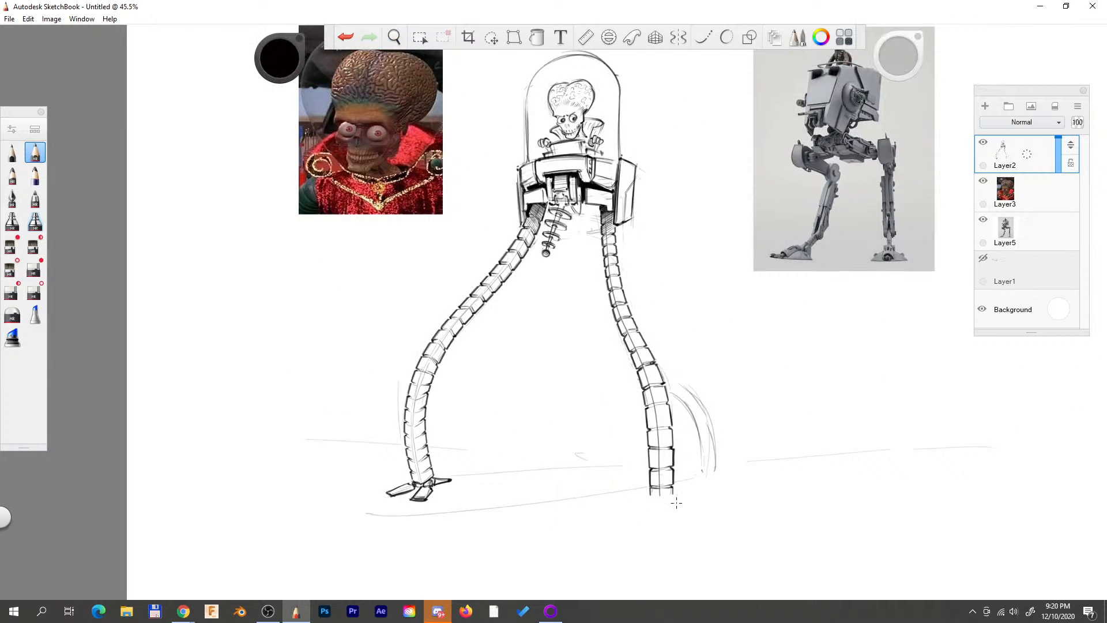
key(space)
drag(1021, 156, 1026, 74)
key(space)
mouse_move(676, 403)
mouse_down()
mouse_move(724, 437)
mouse_move(529, 369)
mouse_move(535, 444)
mouse_up()
drag(539, 447, 504, 199)
key(space)
drag(634, 288, 576, 421)
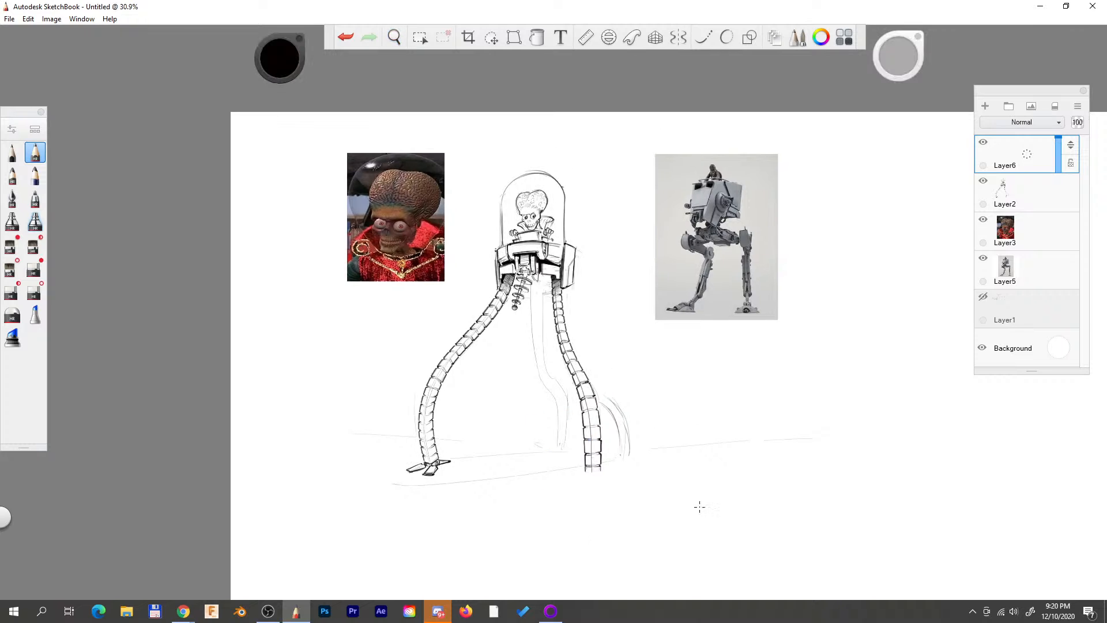
scroll(630, 415, up, 4)
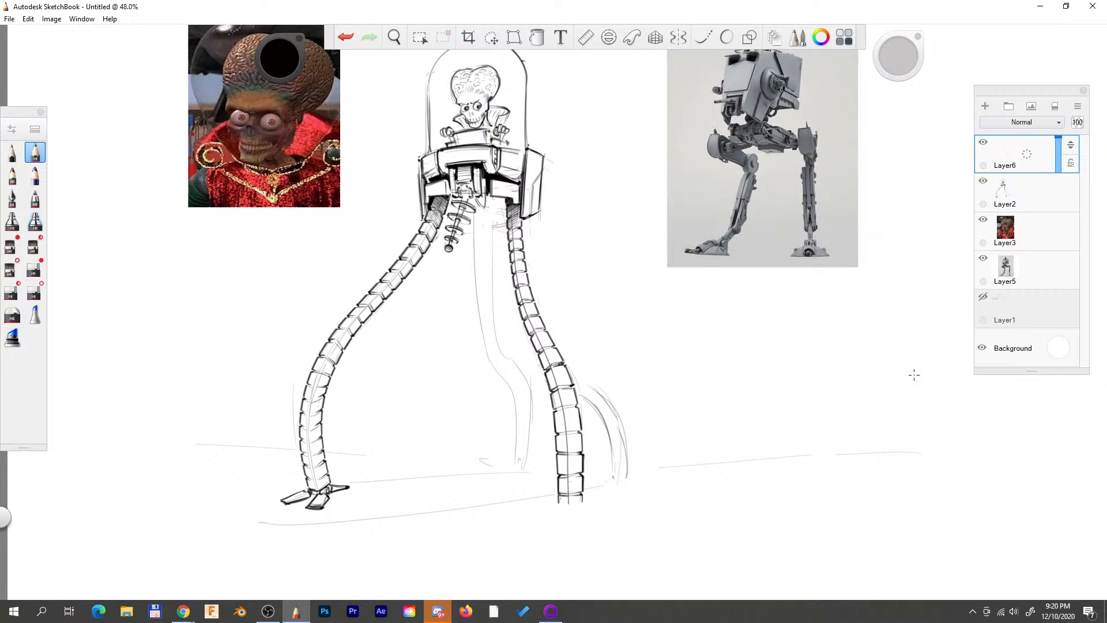
Erase the old curved construction lines outside the front right leg's lower half on Layer2.
click(1028, 182)
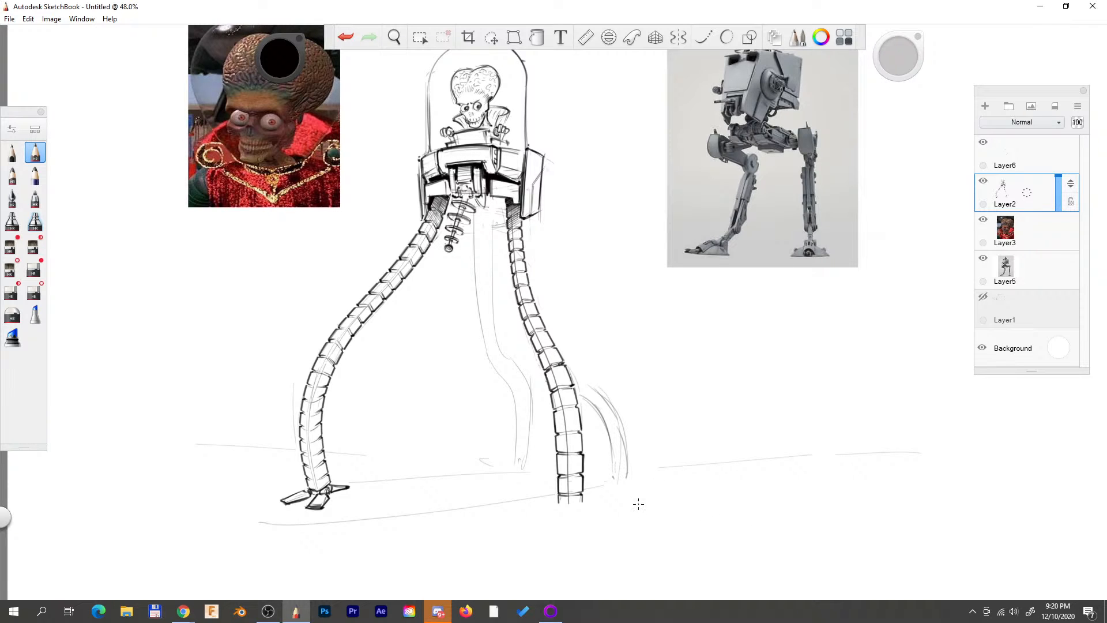
key(space)
drag(621, 390, 629, 330)
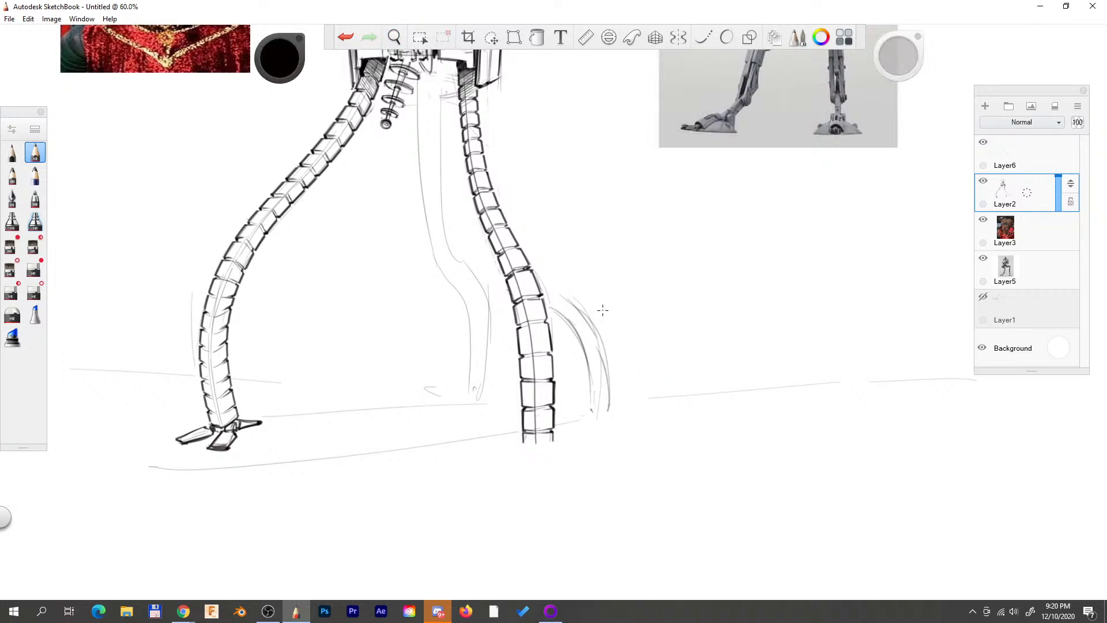
mouse_move(559, 288)
mouse_down()
mouse_move(560, 321)
mouse_move(557, 279)
mouse_up()
key(e)
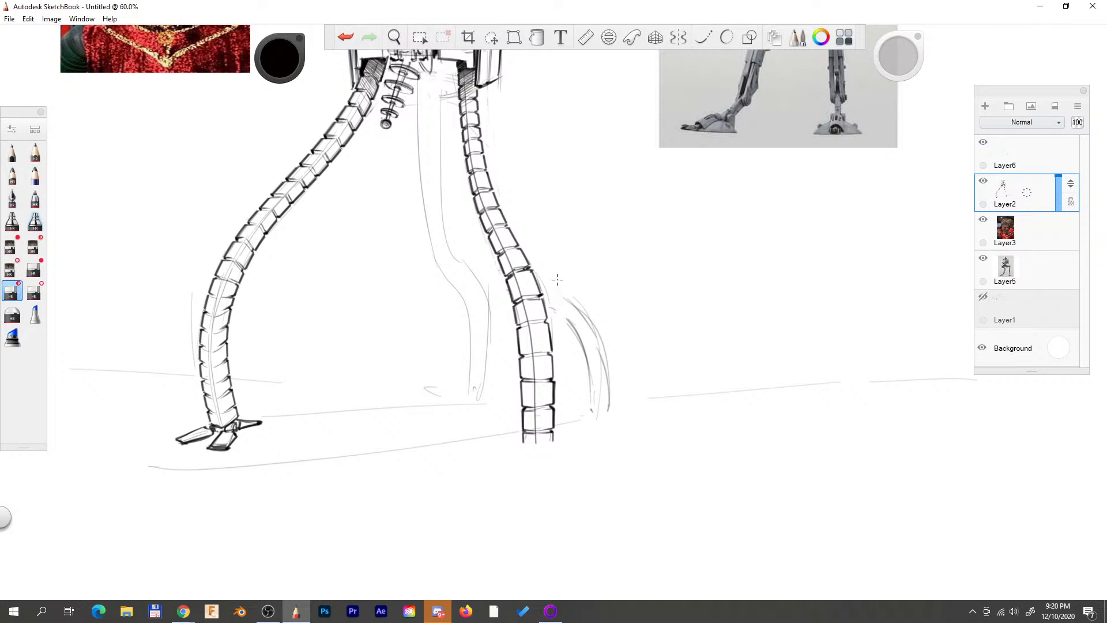
mouse_move(568, 318)
mouse_down()
mouse_move(588, 360)
mouse_move(592, 408)
mouse_up()
mouse_move(565, 297)
mouse_down()
mouse_move(609, 404)
mouse_move(603, 332)
mouse_up()
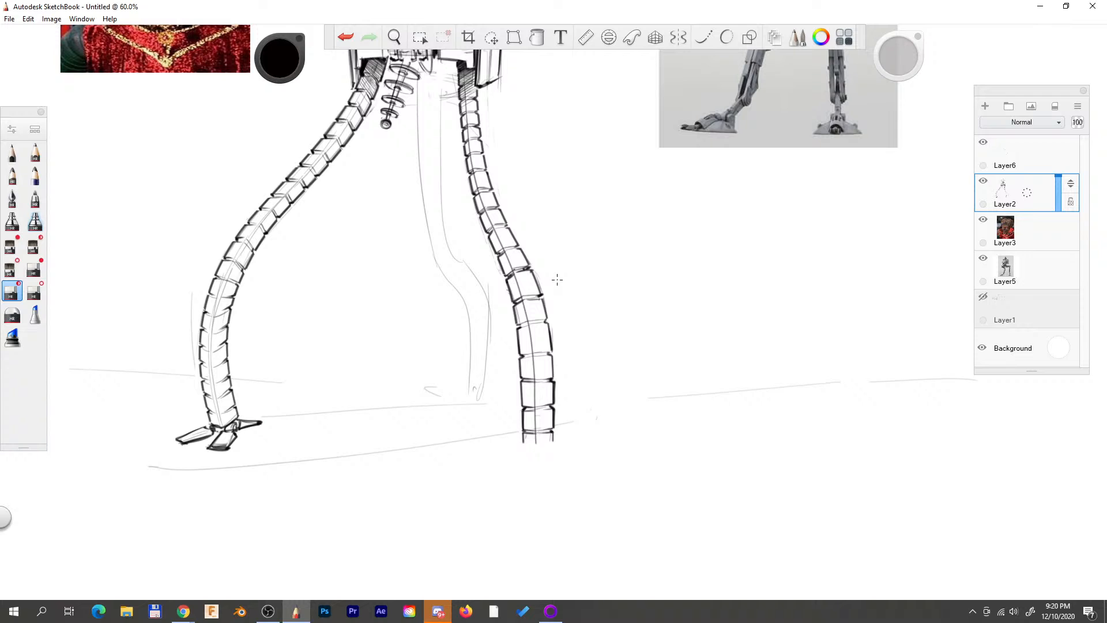
Close the front right leg's lowest segment with an angled bottom edge and darken the joint above it.
key(space)
mouse_move(536, 448)
mouse_down()
mouse_move(536, 431)
mouse_move(525, 451)
mouse_move(569, 438)
mouse_up()
key(s)
key(s)
mouse_move(507, 402)
mouse_down()
mouse_move(504, 398)
mouse_move(500, 346)
mouse_move(509, 400)
mouse_move(576, 393)
mouse_move(562, 425)
mouse_move(563, 414)
mouse_move(516, 388)
mouse_move(578, 388)
mouse_move(539, 409)
mouse_move(569, 400)
mouse_up()
key(ctrl+z)
key(s)
key(s)
key(s)
drag(536, 403, 572, 391)
mouse_move(509, 441)
mouse_down()
mouse_move(536, 456)
mouse_move(571, 439)
mouse_move(570, 395)
mouse_move(507, 429)
mouse_move(508, 444)
mouse_up()
key(space)
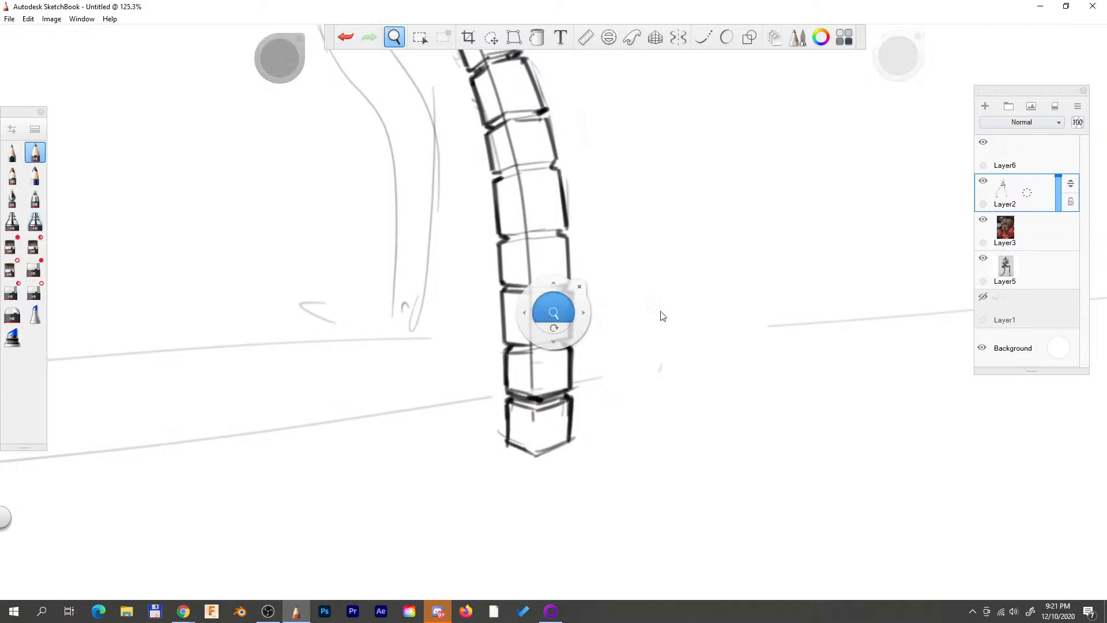
mouse_move(661, 316)
mouse_down()
mouse_move(534, 386)
mouse_move(534, 518)
mouse_up()
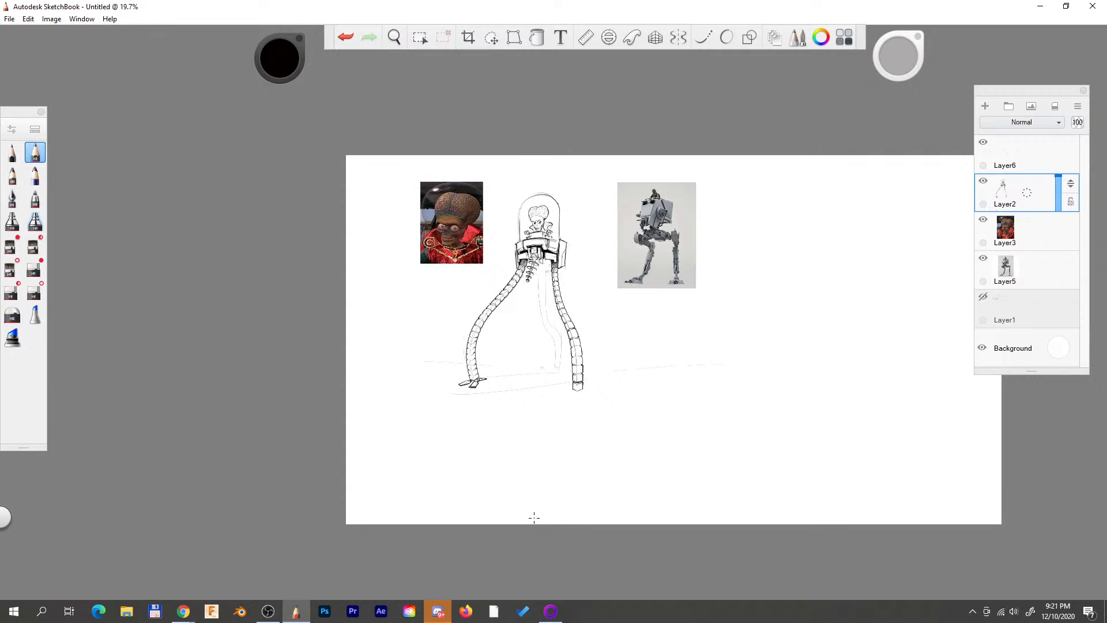
key(space)
drag(547, 345, 607, 375)
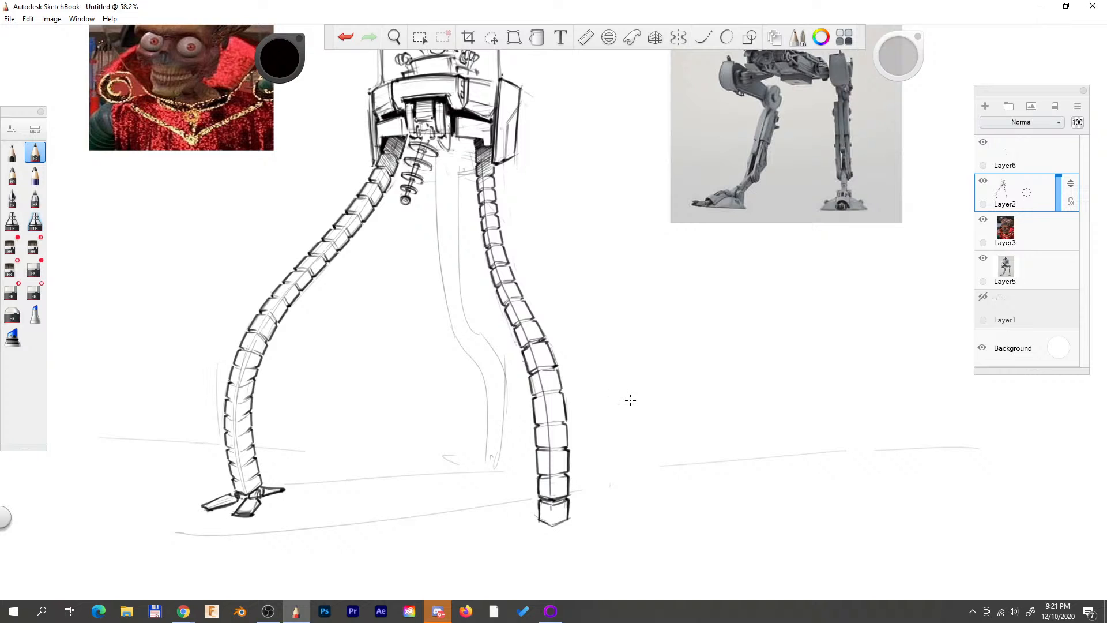
key(space)
drag(582, 354, 588, 432)
key(e)
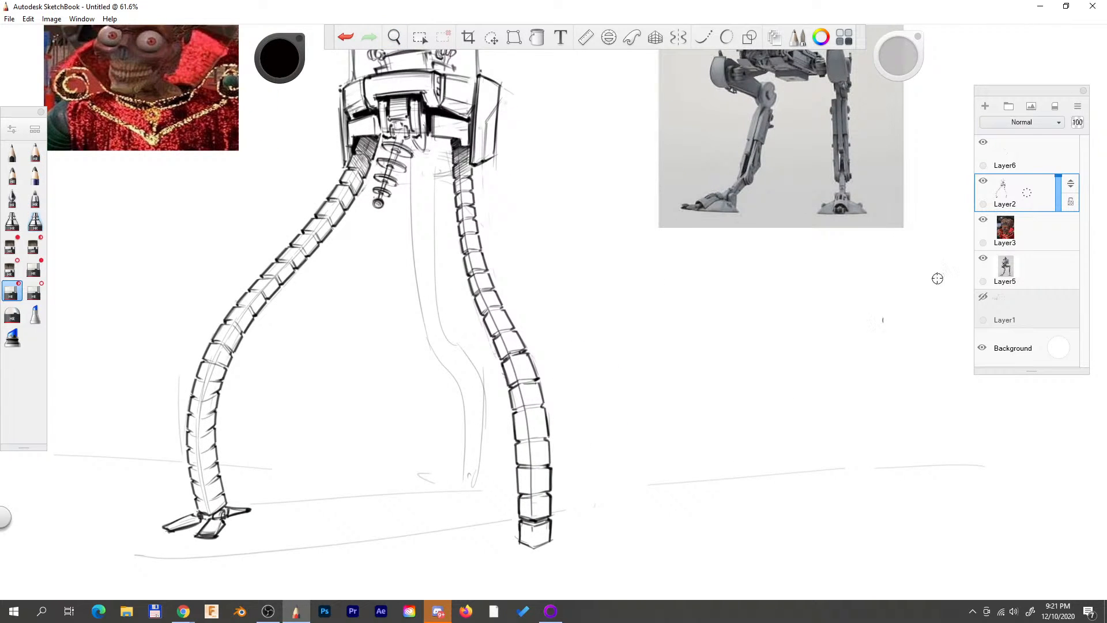
Erase and lighten the old outline strokes of the rear leg's sketch on Layer6.
click(1028, 162)
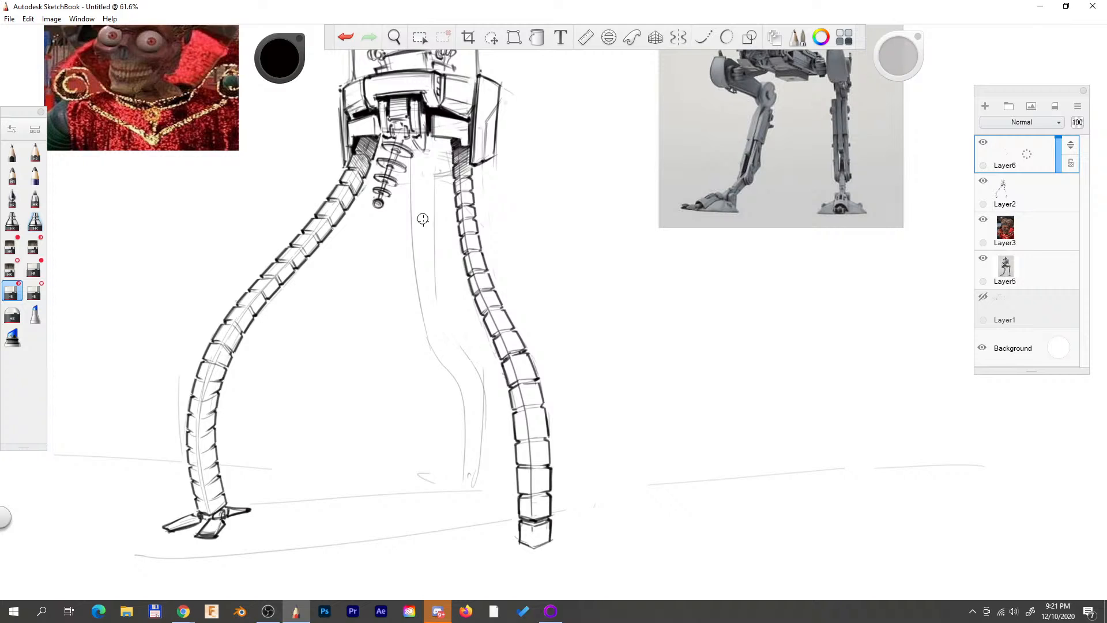
key(e)
mouse_move(480, 370)
mouse_down()
mouse_move(443, 279)
mouse_move(439, 194)
mouse_move(462, 344)
mouse_up()
key(e)
drag(412, 165, 423, 322)
mouse_move(443, 151)
mouse_down()
mouse_move(435, 352)
mouse_move(422, 311)
mouse_move(430, 352)
mouse_up()
key(e)
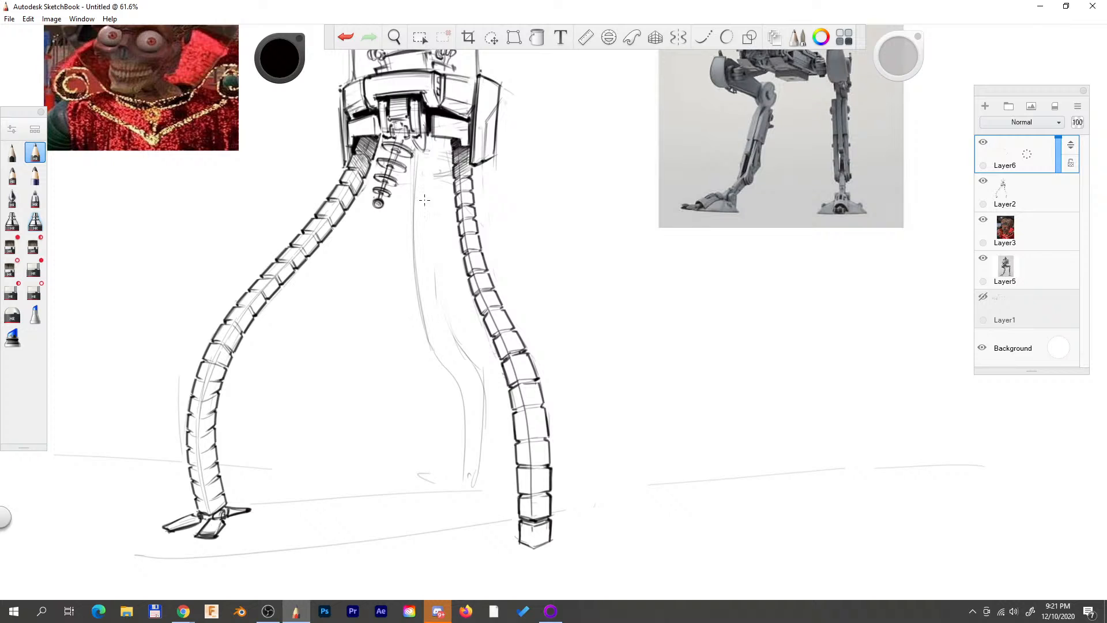
Resketch the rear leg's two bent side contours on Layer6 as smoother lines running from the hull to the ankle.
drag(435, 210, 464, 352)
mouse_move(430, 161)
mouse_down()
mouse_move(444, 310)
mouse_move(436, 144)
mouse_move(442, 312)
mouse_up()
drag(434, 144, 436, 262)
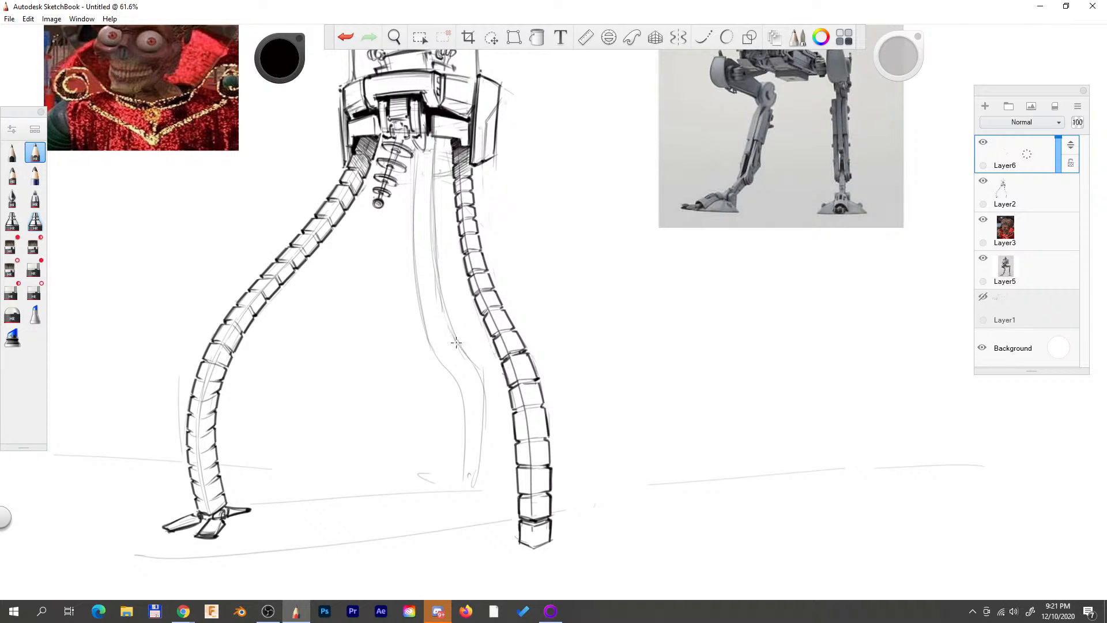
mouse_move(456, 342)
mouse_down()
mouse_move(485, 404)
mouse_move(481, 389)
mouse_move(479, 486)
mouse_move(486, 388)
mouse_up()
key(e)
key(e)
mouse_move(487, 454)
mouse_down()
mouse_move(477, 369)
mouse_move(442, 317)
mouse_move(434, 163)
mouse_up()
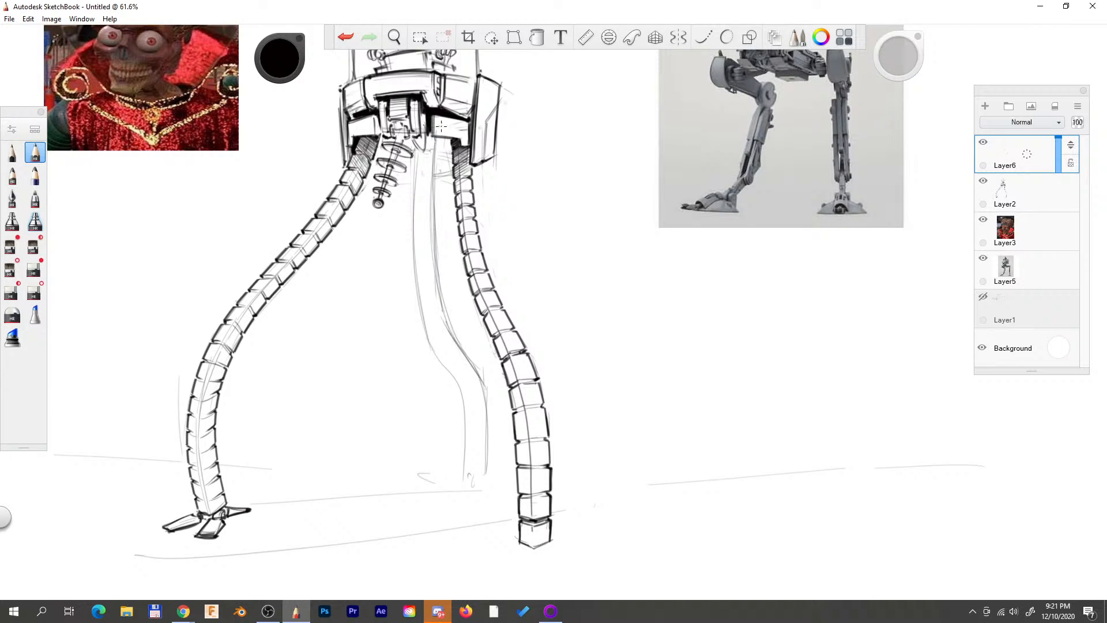
mouse_move(421, 310)
mouse_down()
mouse_move(441, 360)
mouse_move(465, 484)
mouse_up()
Fade Layer6's sketch and trace the rear leg's two outer edges as clean dark curves on Layer2 with Steady Stroke.
drag(1059, 139, 1058, 164)
click(1019, 203)
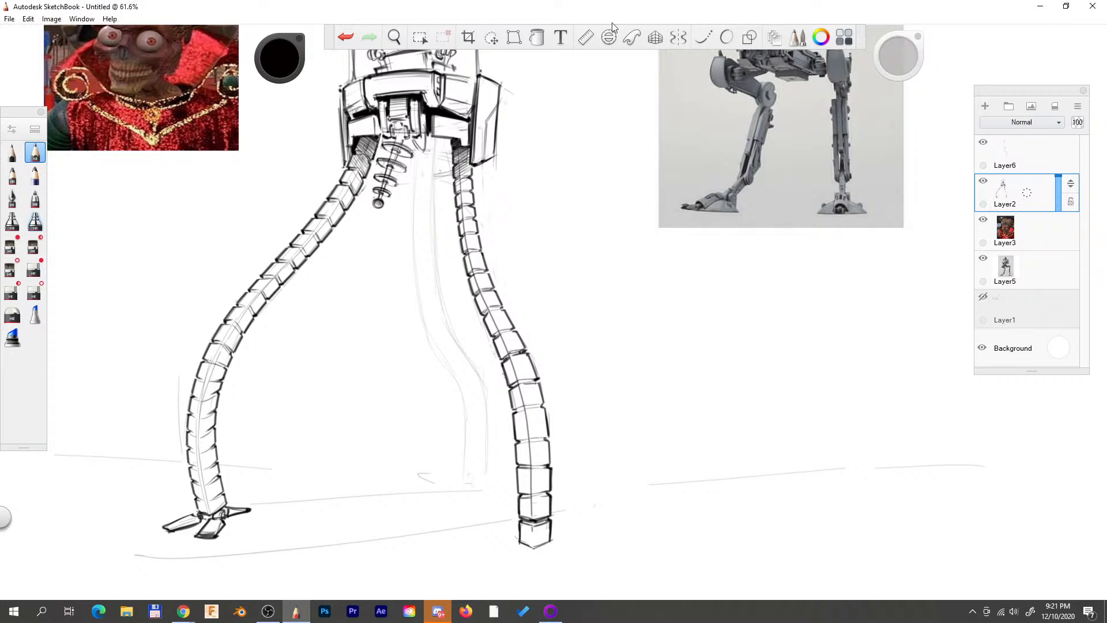
click(703, 37)
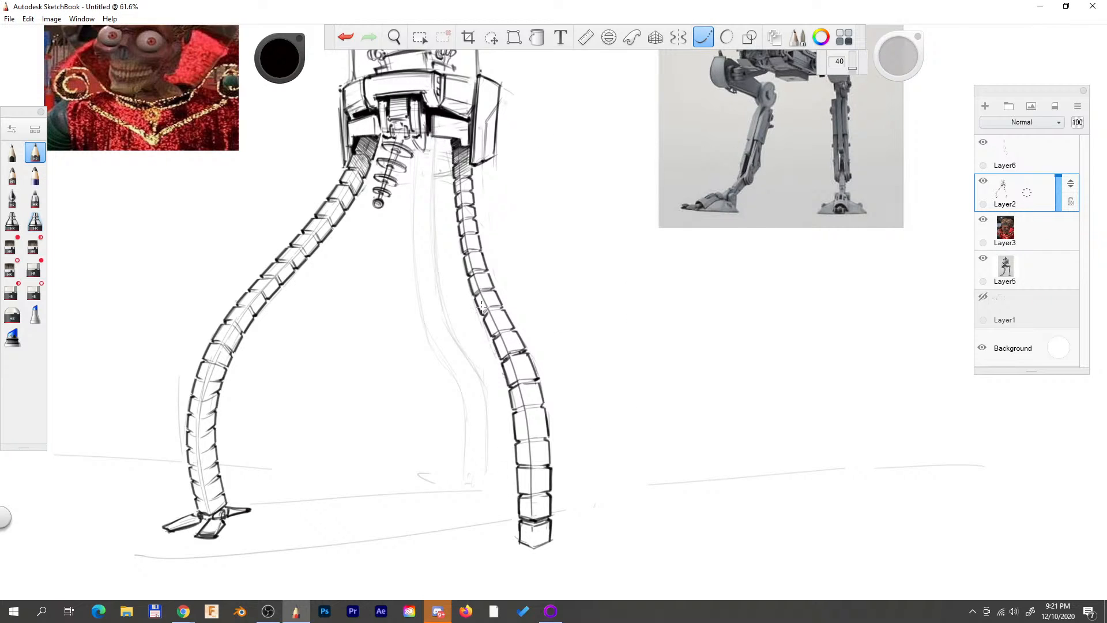
mouse_move(463, 480)
mouse_down()
mouse_move(465, 406)
mouse_move(420, 324)
mouse_move(421, 144)
mouse_up()
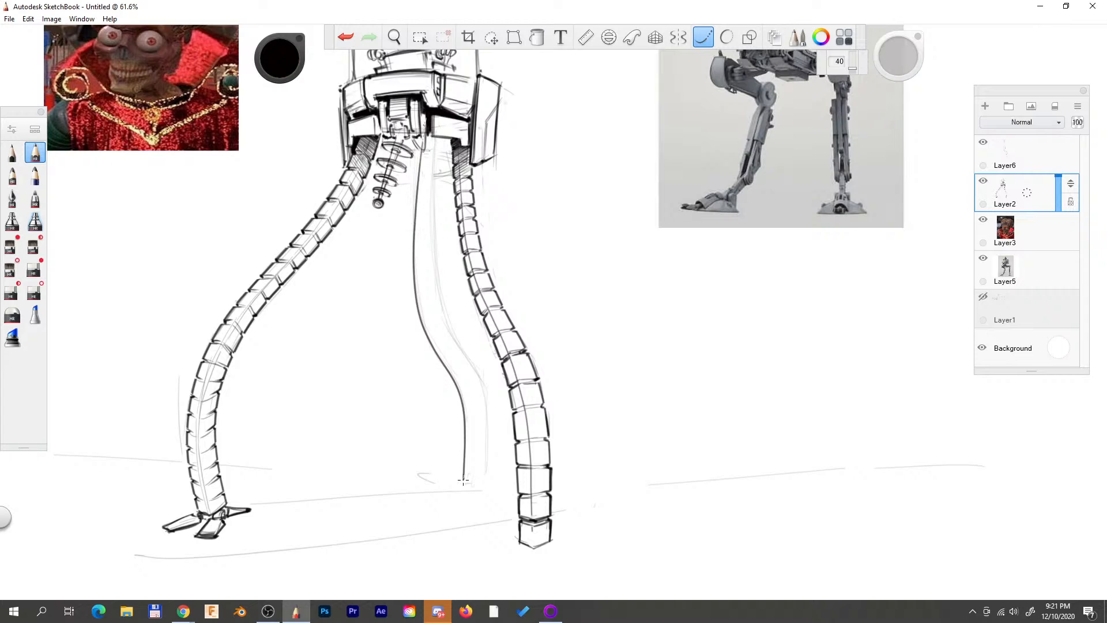
key(ctrl+z)
mouse_move(464, 481)
mouse_down()
mouse_move(463, 390)
mouse_move(427, 324)
mouse_move(411, 255)
mouse_move(428, 117)
mouse_up()
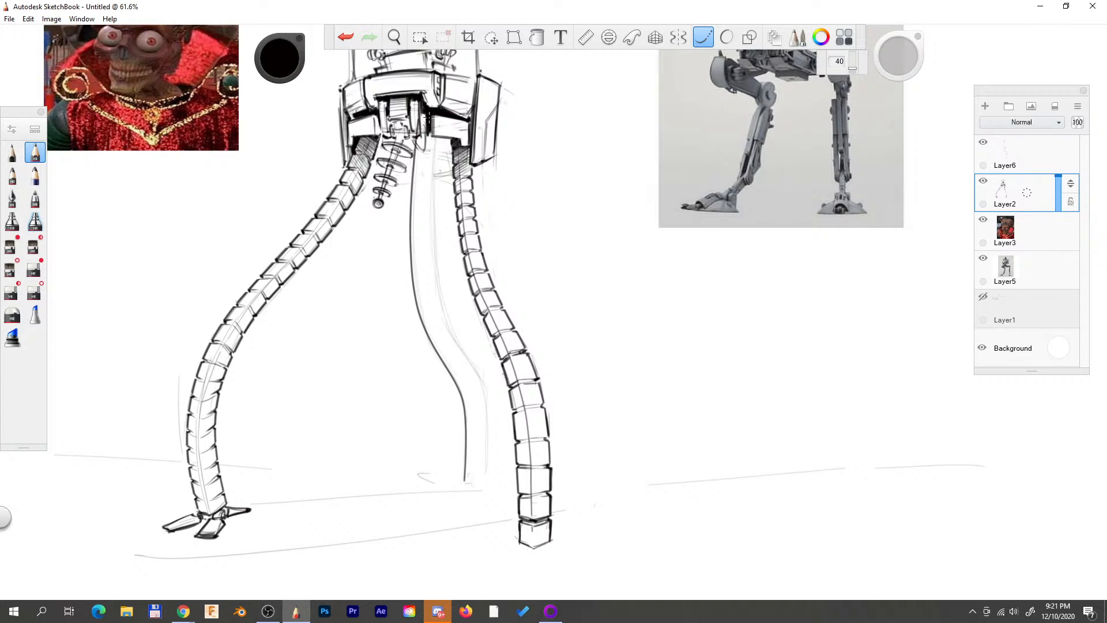
mouse_move(485, 484)
mouse_down()
mouse_move(478, 379)
mouse_move(436, 297)
mouse_move(435, 108)
mouse_up()
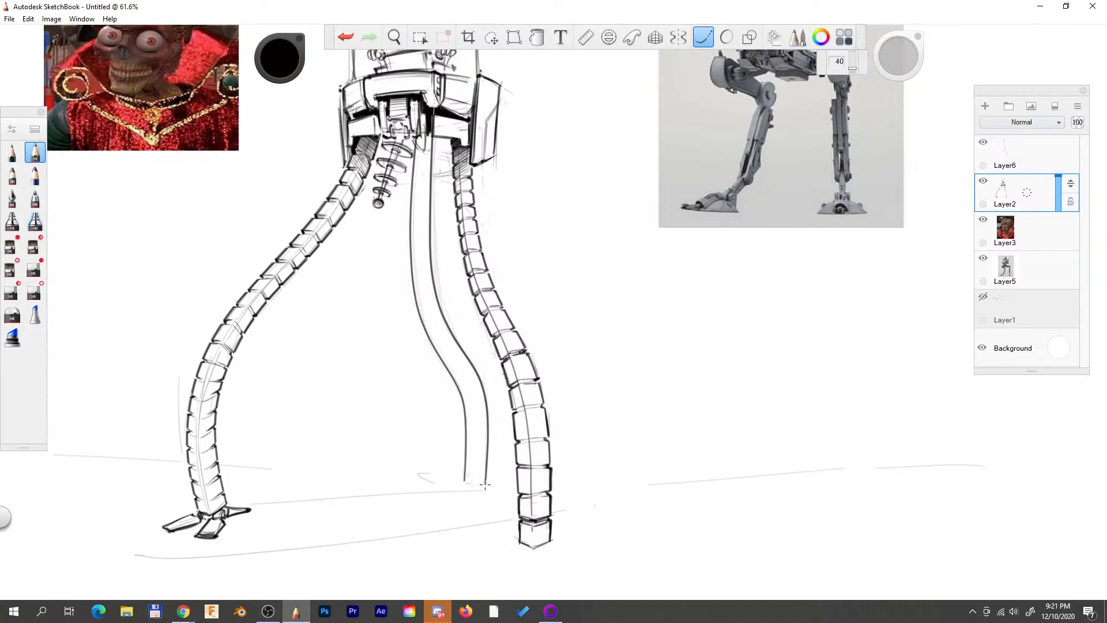
Draw the rear leg's corner edge as a long curve between its outlines, nearer the outer side, from ankle to hull.
key(space)
mouse_move(573, 279)
mouse_down()
mouse_move(505, 337)
mouse_move(558, 427)
mouse_move(548, 591)
mouse_move(634, 383)
mouse_up()
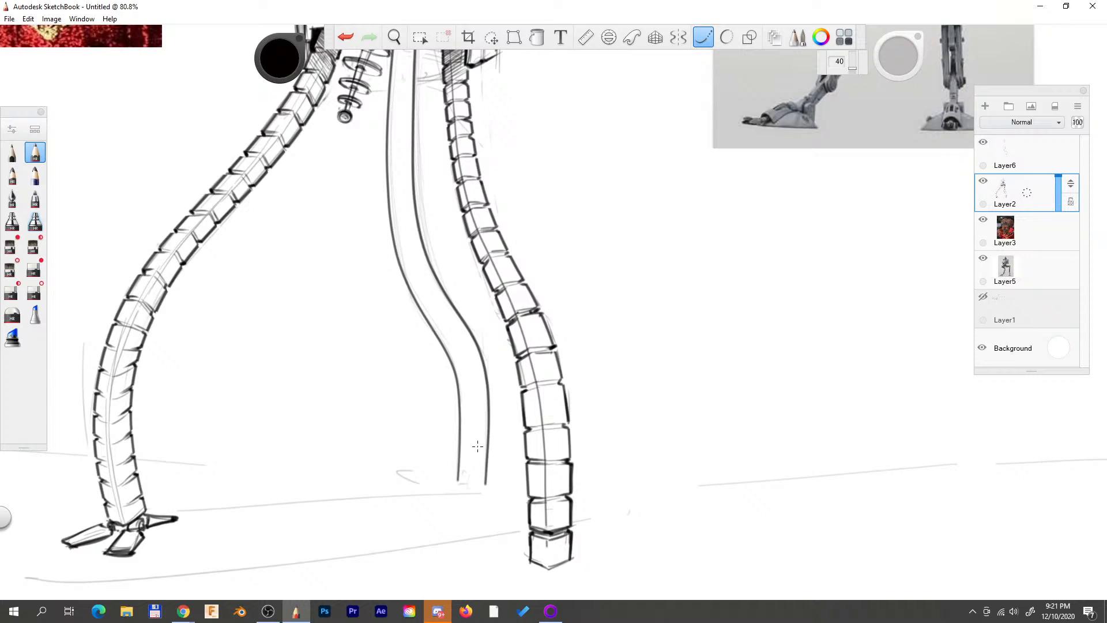
drag(481, 483, 480, 425)
key(ctrl+z)
drag(476, 484, 477, 410)
key(ctrl+z)
mouse_move(478, 481)
mouse_down()
mouse_move(473, 361)
mouse_move(419, 246)
mouse_move(405, 171)
mouse_move(414, 12)
mouse_up()
Delete the rough sketch layer Layer6, leaving Layer2 as the working layer.
key(space)
drag(468, 203, 473, 362)
drag(526, 221, 492, 260)
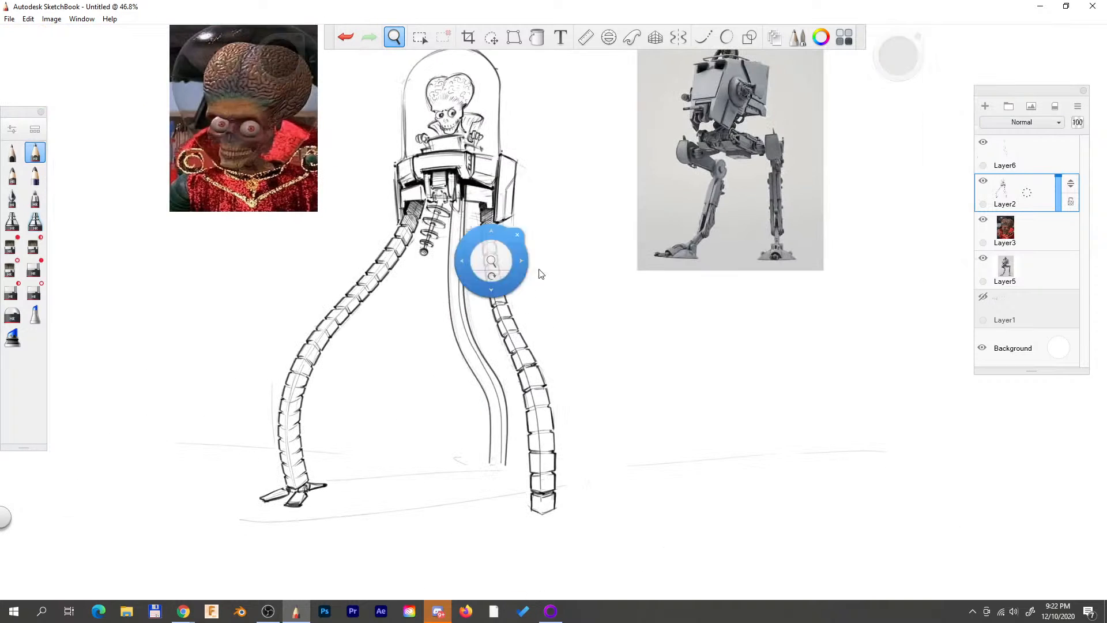
drag(537, 416, 596, 464)
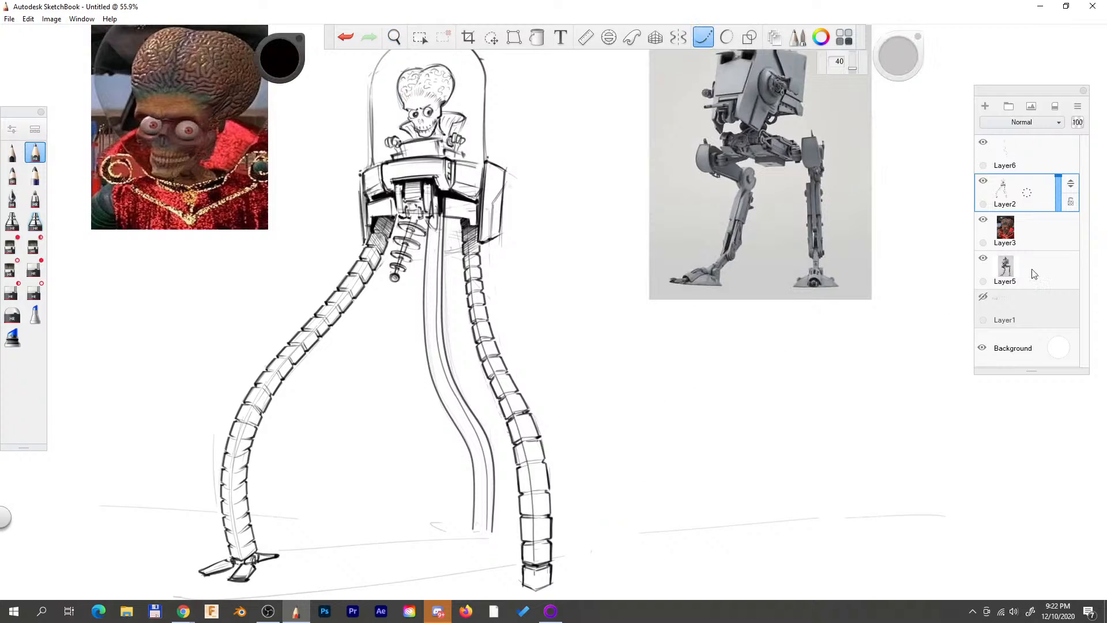
drag(1025, 160, 1067, 122)
key(space)
drag(661, 412, 666, 356)
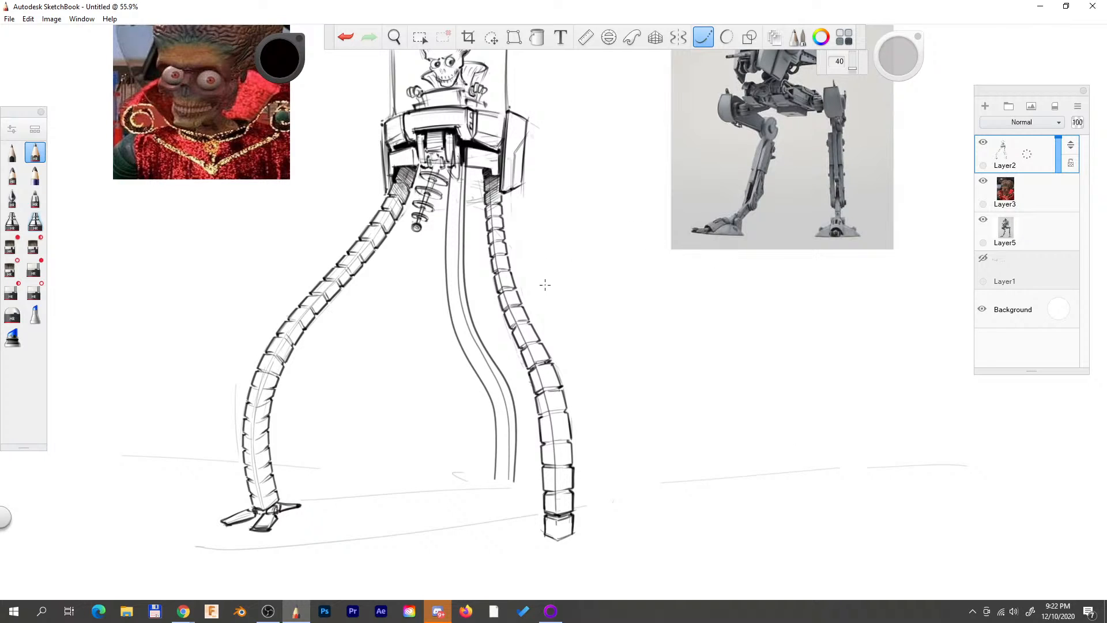
key(e)
key(space)
drag(600, 263, 613, 286)
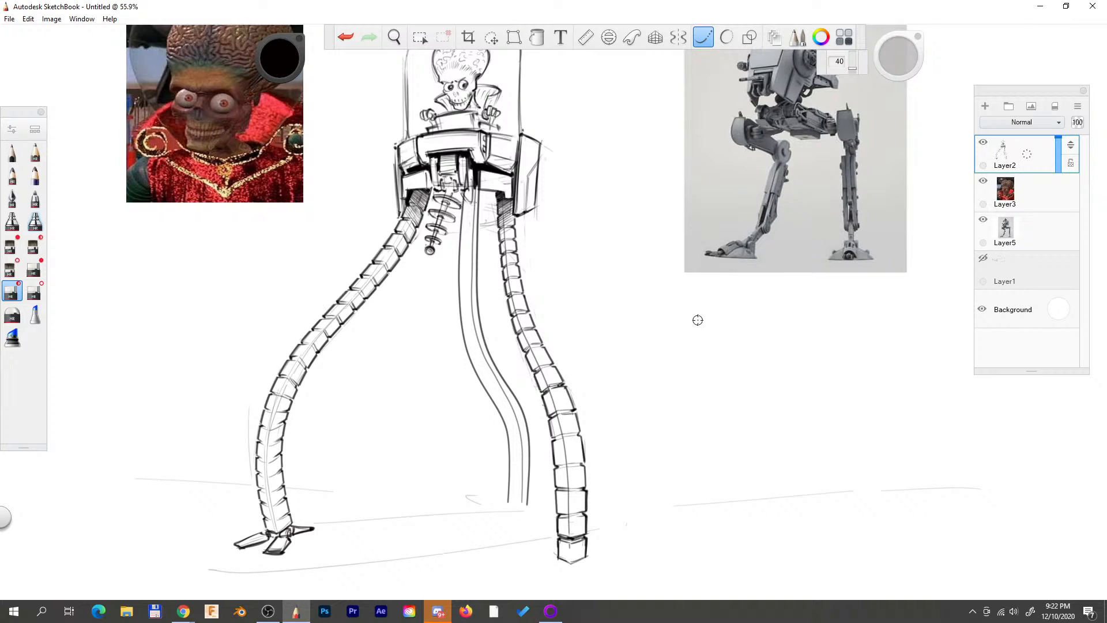
drag(722, 421, 773, 338)
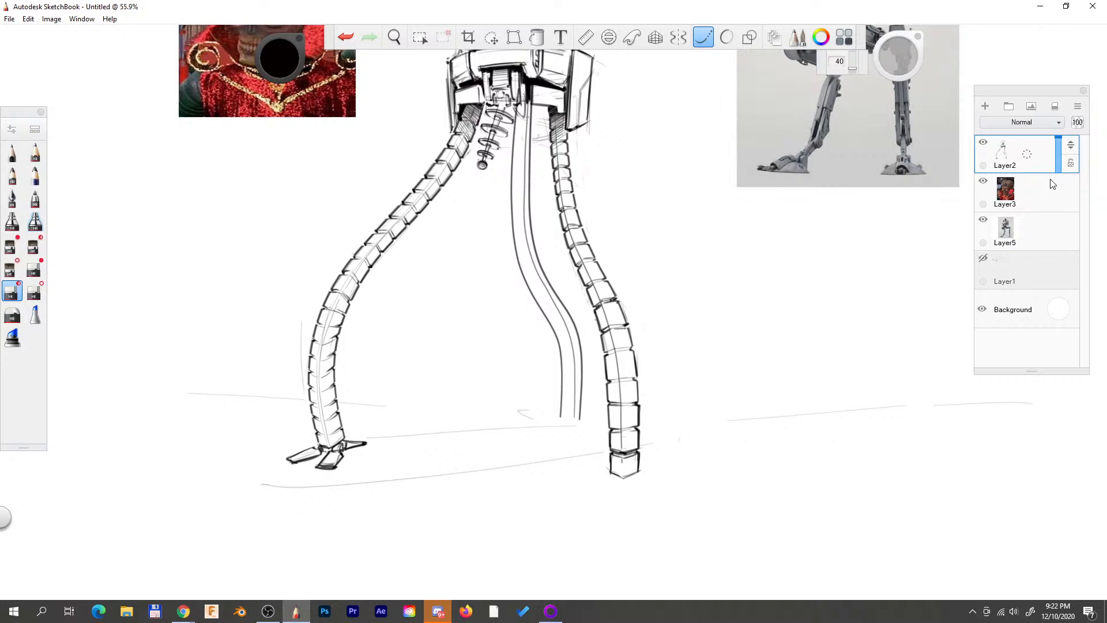
Turn off Steady Stroke and draw the rear leg's bottom edge with a tapered front toe below it.
key(space)
mouse_move(605, 379)
mouse_down()
mouse_move(703, 353)
mouse_move(691, 319)
mouse_up()
key(s)
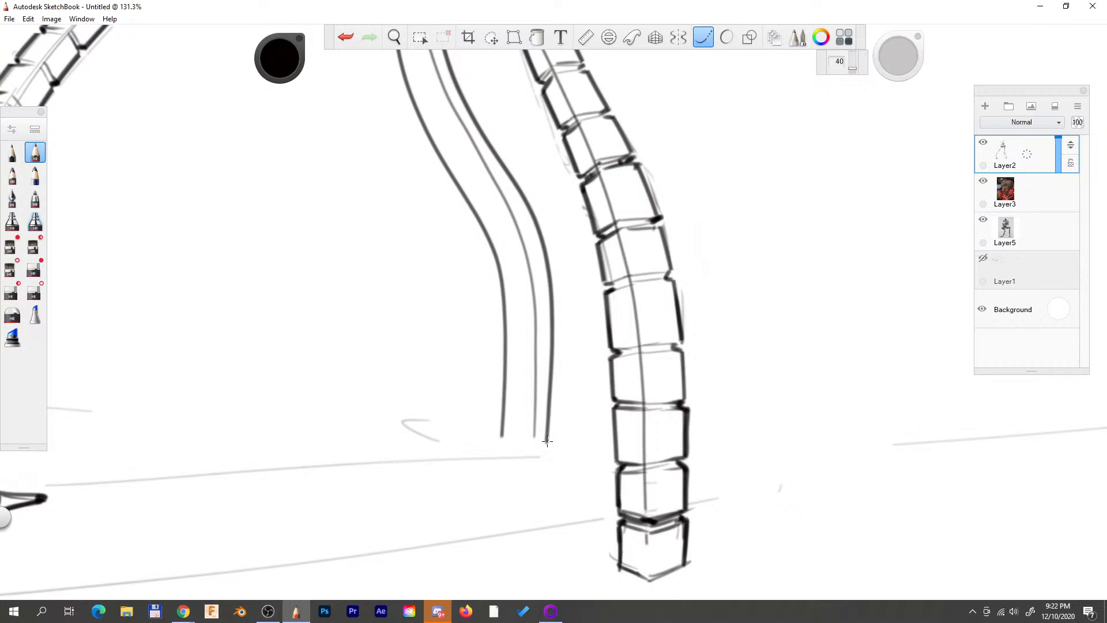
click(711, 33)
key(space)
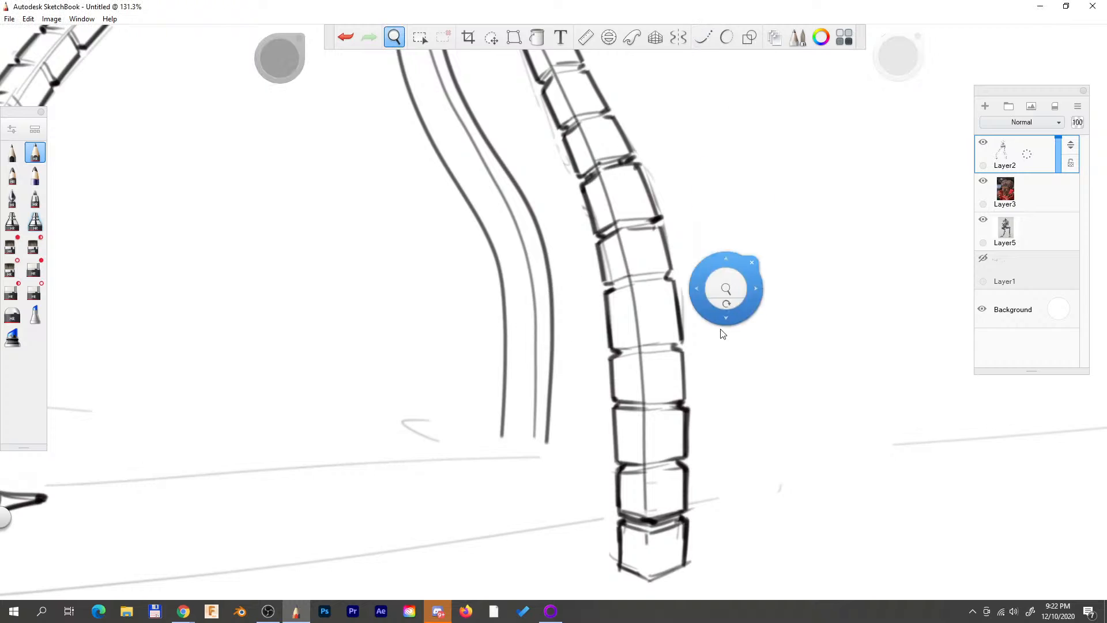
drag(721, 327, 742, 275)
key(space)
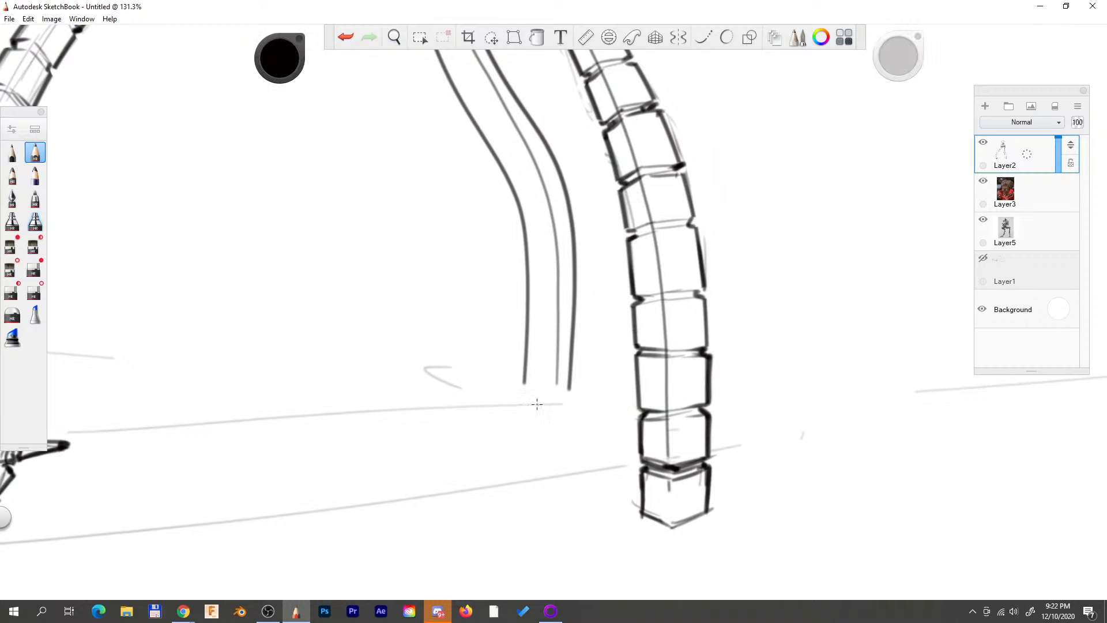
mouse_move(528, 397)
mouse_down()
mouse_move(491, 428)
mouse_move(506, 434)
mouse_move(557, 410)
mouse_up()
mouse_move(504, 434)
mouse_down()
mouse_move(547, 397)
mouse_move(554, 414)
mouse_move(501, 437)
mouse_move(553, 413)
mouse_move(548, 396)
mouse_move(569, 388)
mouse_move(616, 405)
mouse_move(577, 396)
mouse_up()
key(ctrl+z)
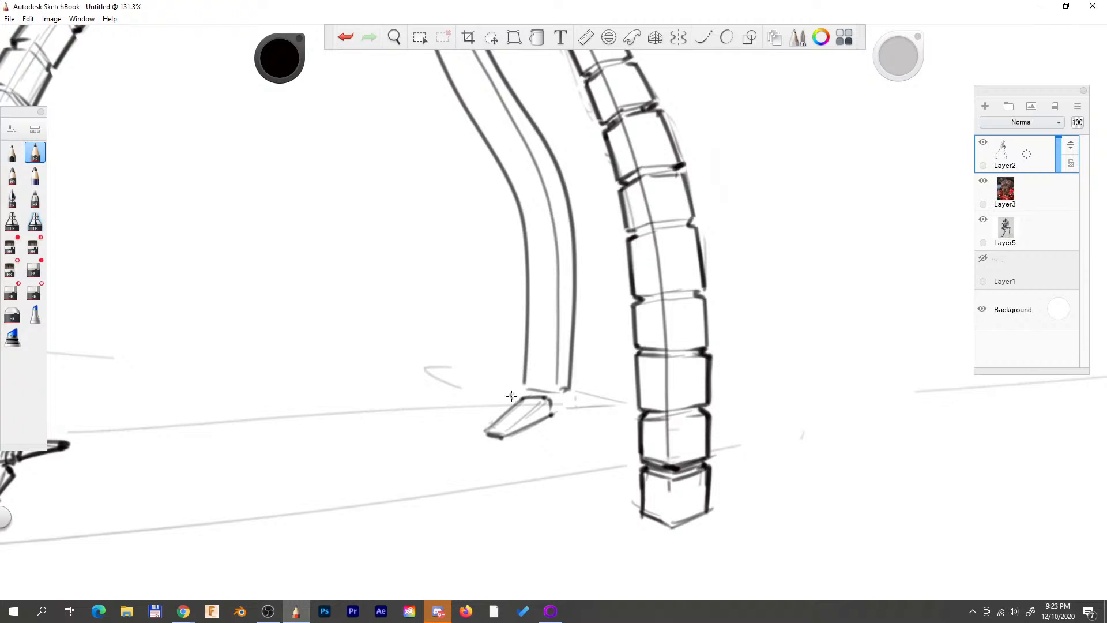
Add a pointed side toe and small ankle joints to the rear foot, and darken the toe outlines.
mouse_move(511, 399)
mouse_down()
mouse_move(520, 390)
mouse_move(517, 402)
mouse_up()
mouse_move(521, 393)
mouse_down()
mouse_move(570, 412)
mouse_move(574, 396)
mouse_move(627, 404)
mouse_up()
key(space)
drag(630, 484, 628, 457)
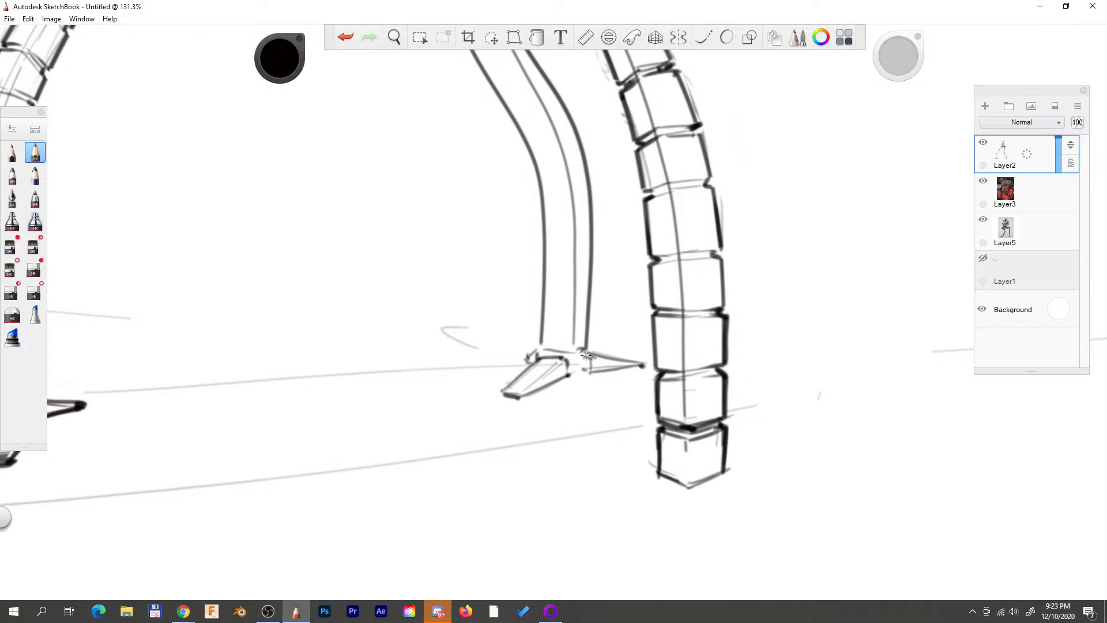
drag(582, 356, 596, 375)
mouse_move(544, 349)
mouse_down()
mouse_move(585, 349)
mouse_move(568, 376)
mouse_move(572, 367)
mouse_move(532, 367)
mouse_move(548, 350)
mouse_move(571, 366)
mouse_up()
mouse_move(568, 367)
mouse_down()
mouse_move(582, 365)
mouse_move(542, 357)
mouse_move(581, 368)
mouse_up()
mouse_move(523, 389)
mouse_down()
mouse_move(558, 362)
mouse_move(591, 389)
mouse_move(621, 362)
mouse_up()
Divide the rear leg's wide front face into segments with short paired cross lines from foot to hull.
key(space)
drag(721, 308, 679, 201)
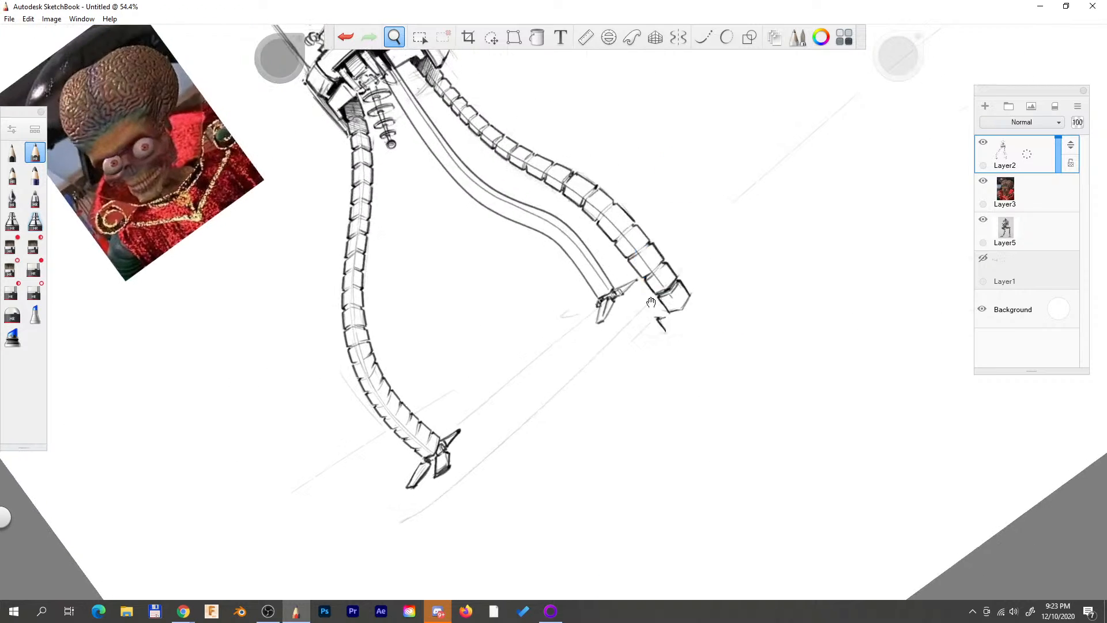
drag(658, 317, 644, 440)
drag(596, 412, 690, 407)
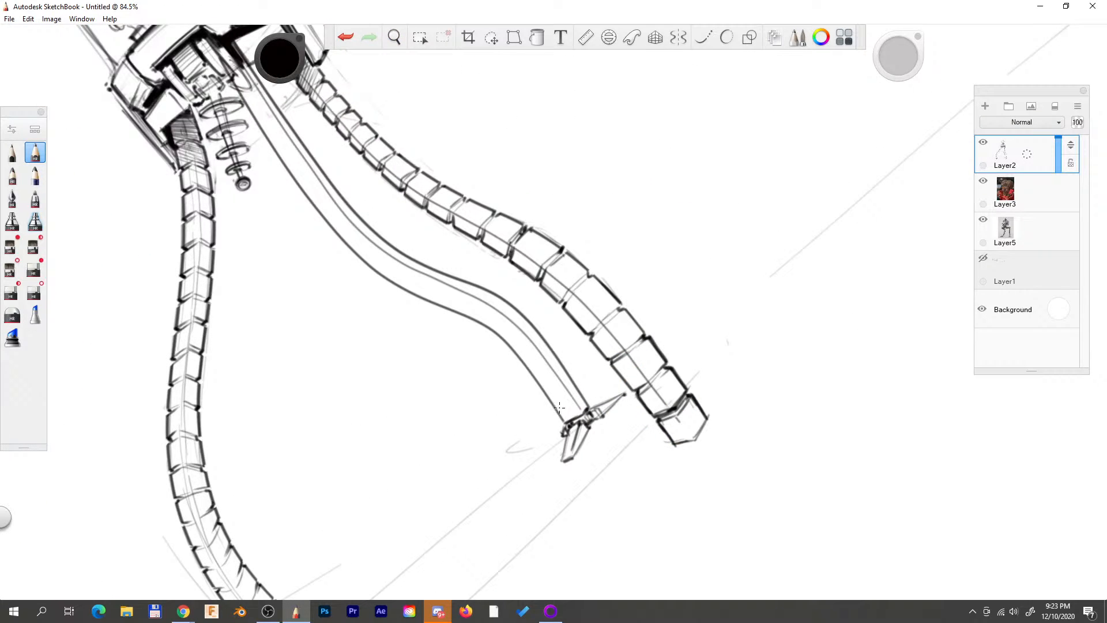
mouse_move(558, 407)
mouse_down()
mouse_move(575, 397)
mouse_move(495, 306)
mouse_up()
drag(478, 319, 490, 303)
key(space)
drag(570, 279, 649, 359)
drag(649, 358, 650, 357)
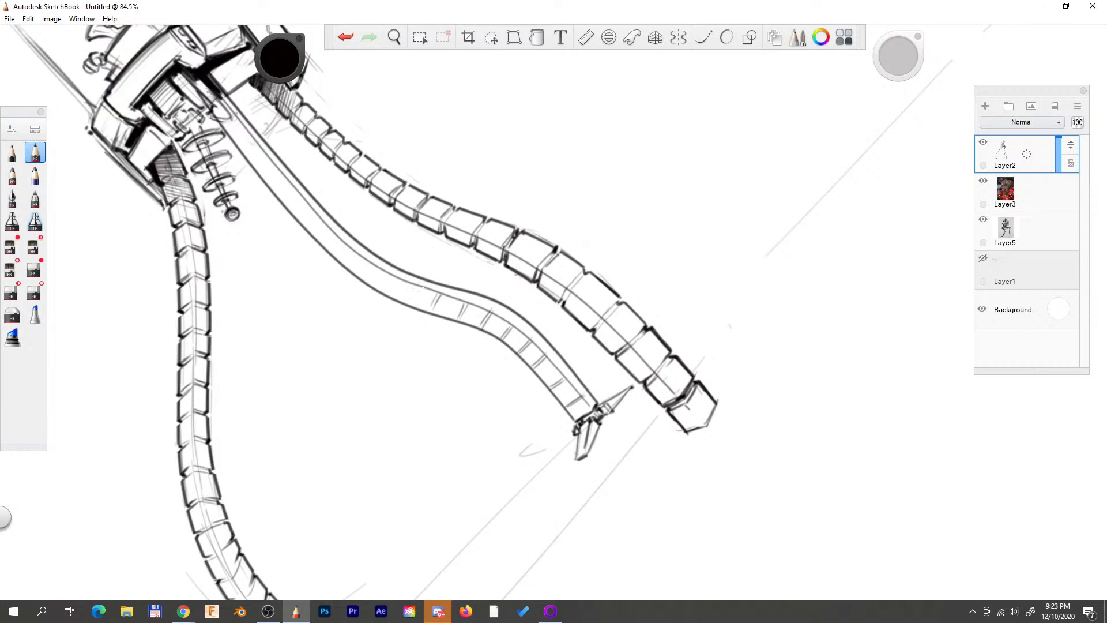
drag(410, 288, 486, 389)
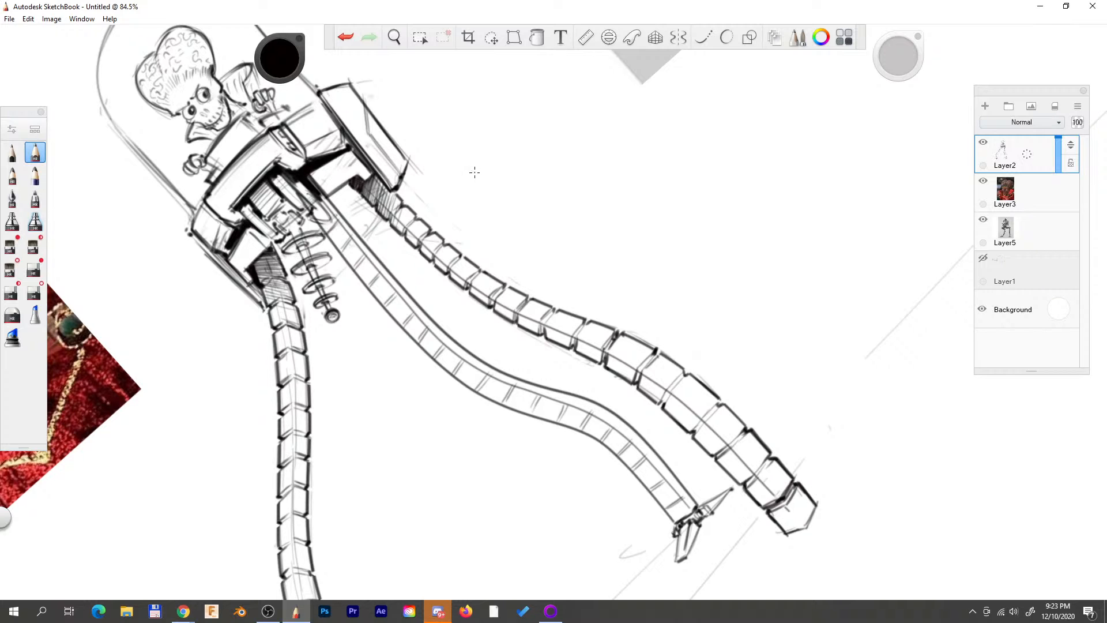
Continue the segment lines across the narrow side face of the rear leg's lower and middle parts.
key(space)
mouse_move(667, 418)
mouse_down()
mouse_move(574, 337)
mouse_move(601, 352)
mouse_up()
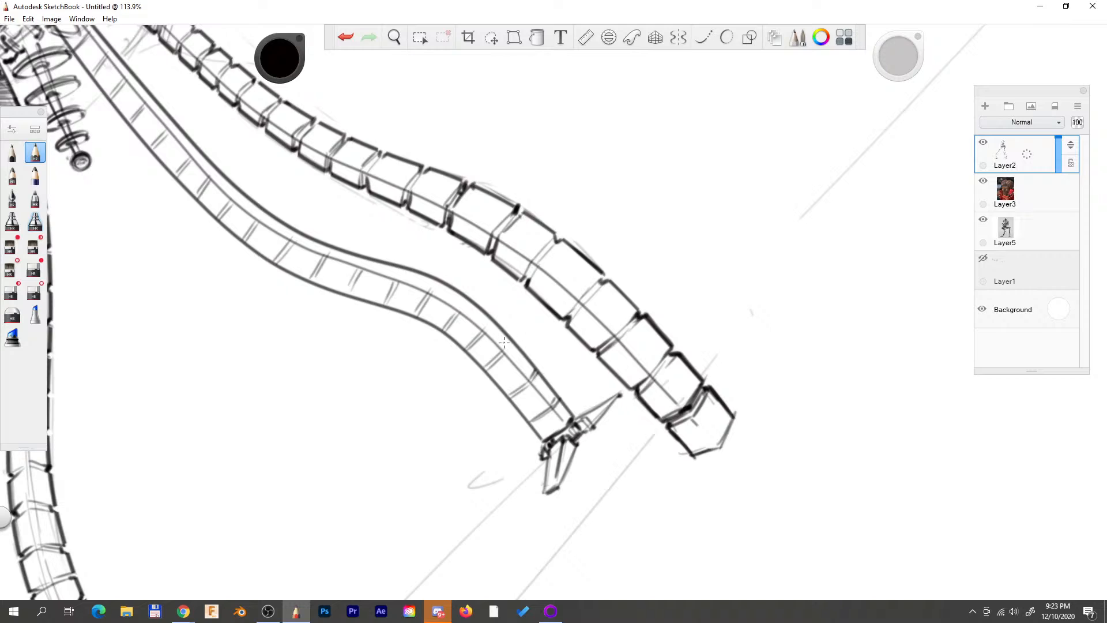
drag(471, 300, 463, 312)
key(space)
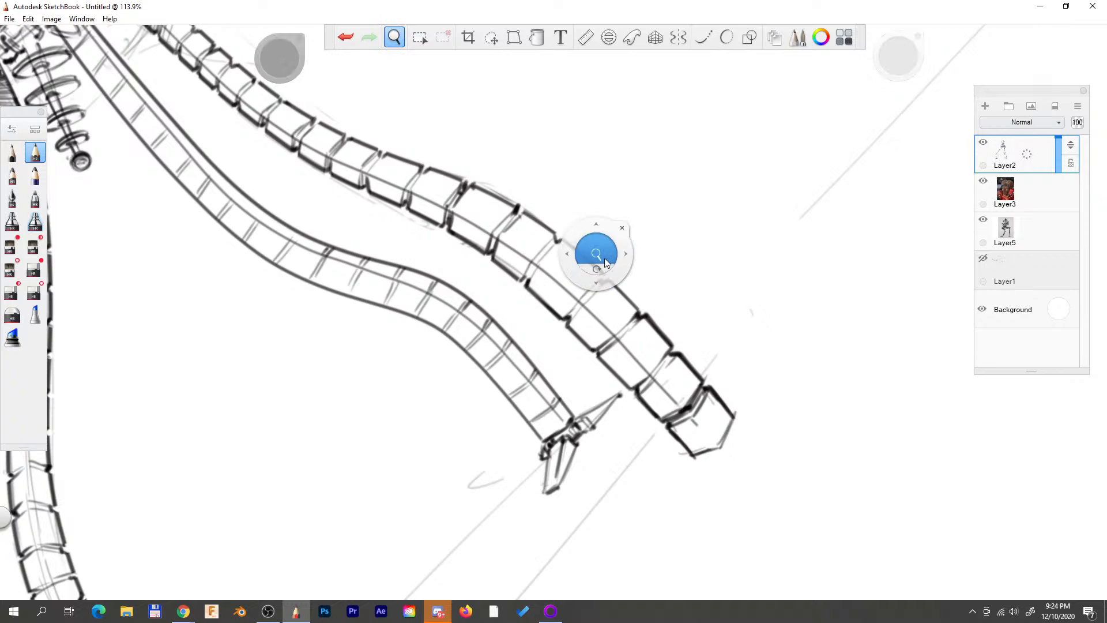
drag(604, 258, 598, 461)
key(space)
key(space)
drag(514, 308, 632, 278)
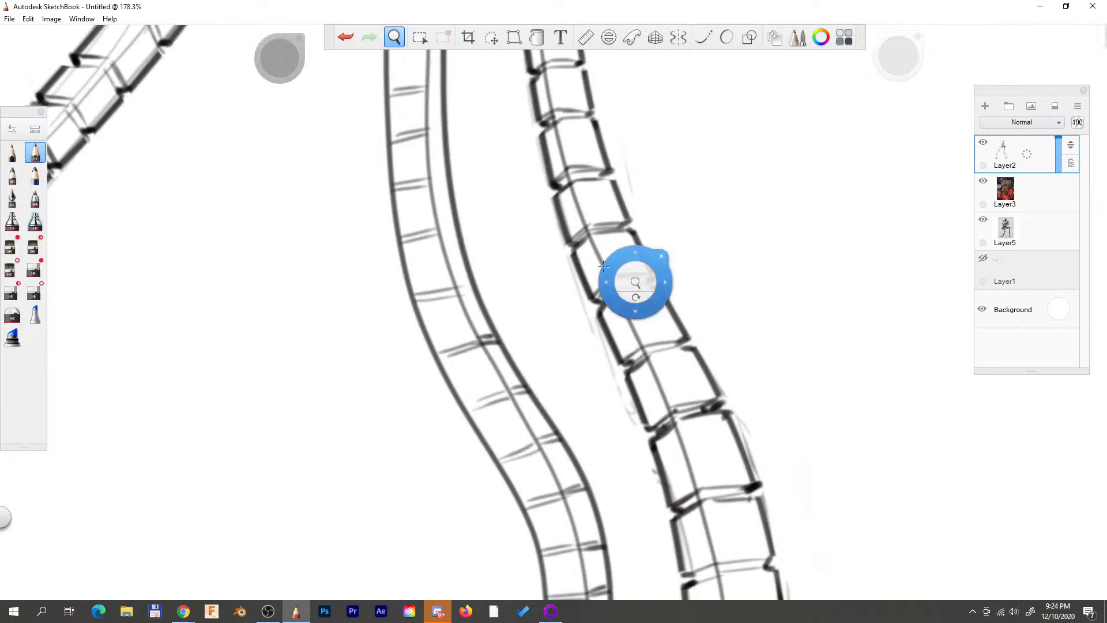
drag(449, 229, 441, 231)
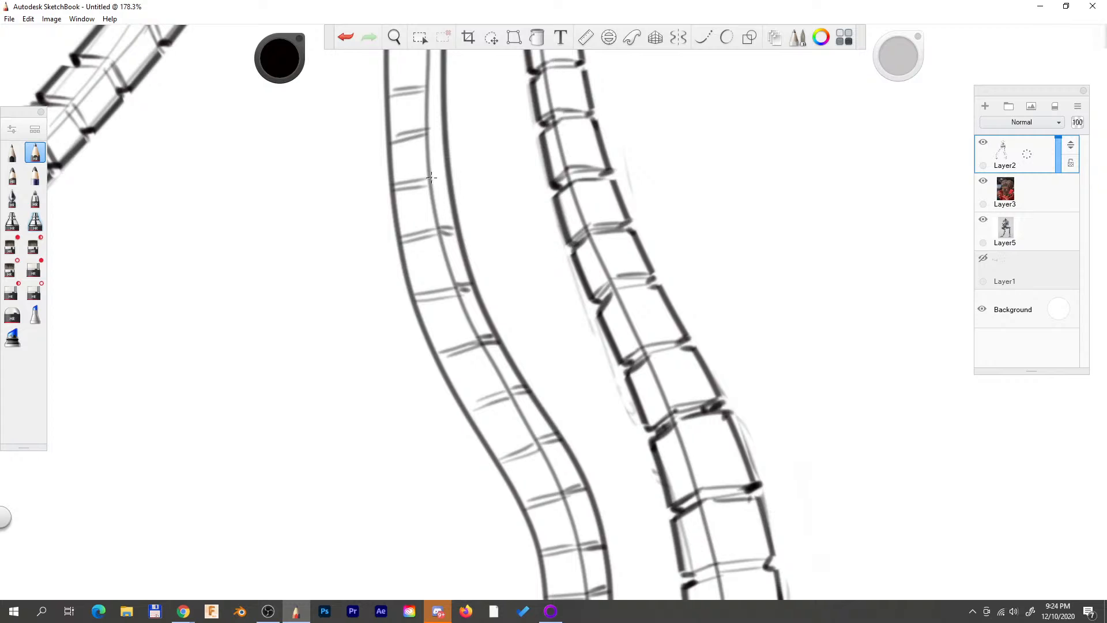
Extend the segment lines across the narrow side face of the rear leg's upper part, up to the hull.
key(space)
drag(549, 277, 472, 332)
drag(384, 359, 404, 361)
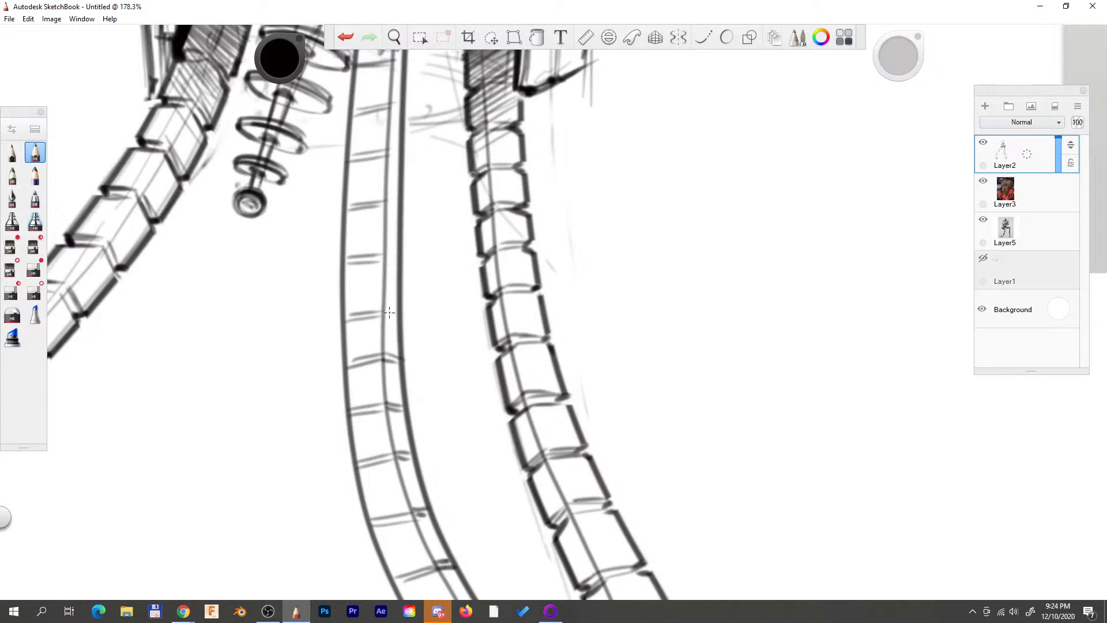
drag(385, 258, 400, 269)
drag(385, 202, 404, 218)
drag(386, 150, 402, 164)
key(space)
drag(457, 213, 504, 381)
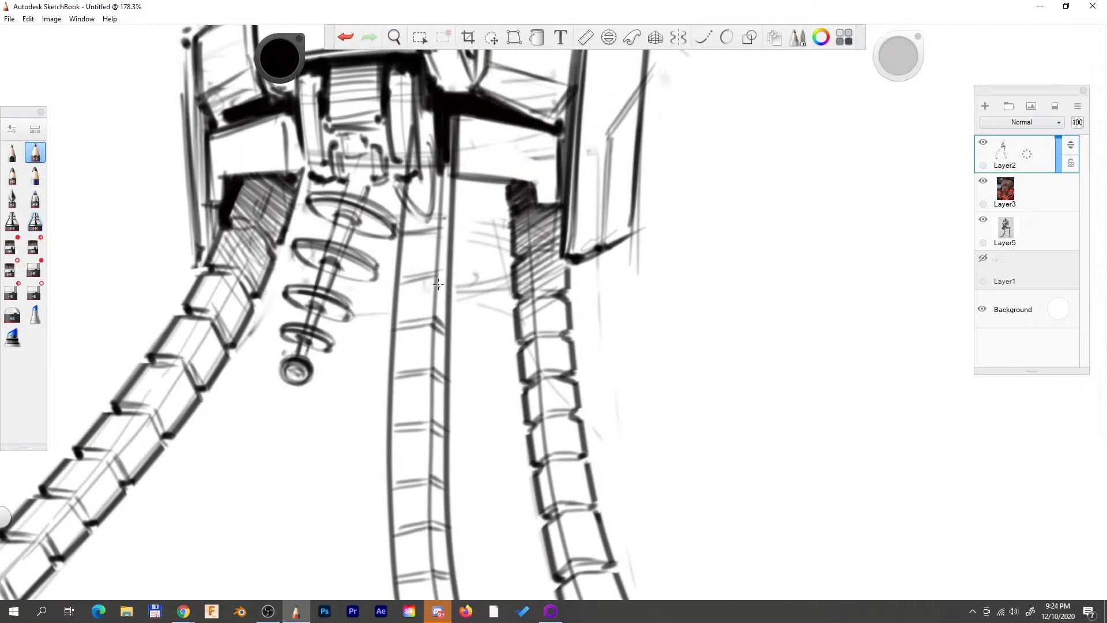
drag(434, 222, 448, 236)
drag(442, 177, 447, 182)
Set the eraser size to 6.5 and cut small notches into both outlines at the rear leg's lowest segment joints.
key(space)
drag(516, 518, 512, 310)
drag(779, 206, 694, 231)
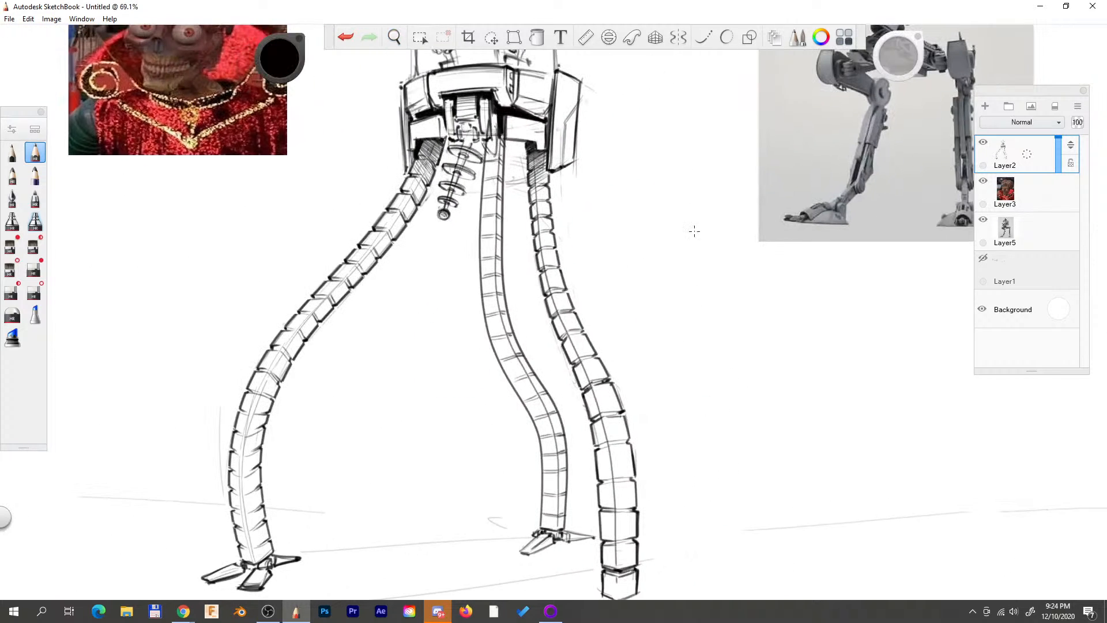
key(e)
drag(905, 54, 905, 54)
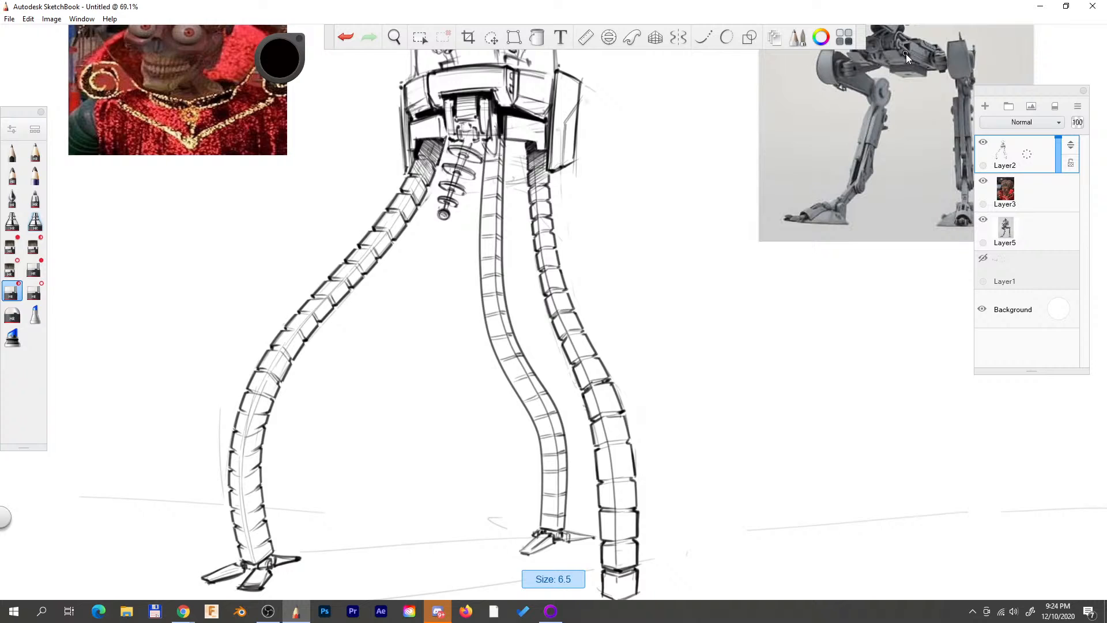
key(space)
drag(677, 389, 704, 377)
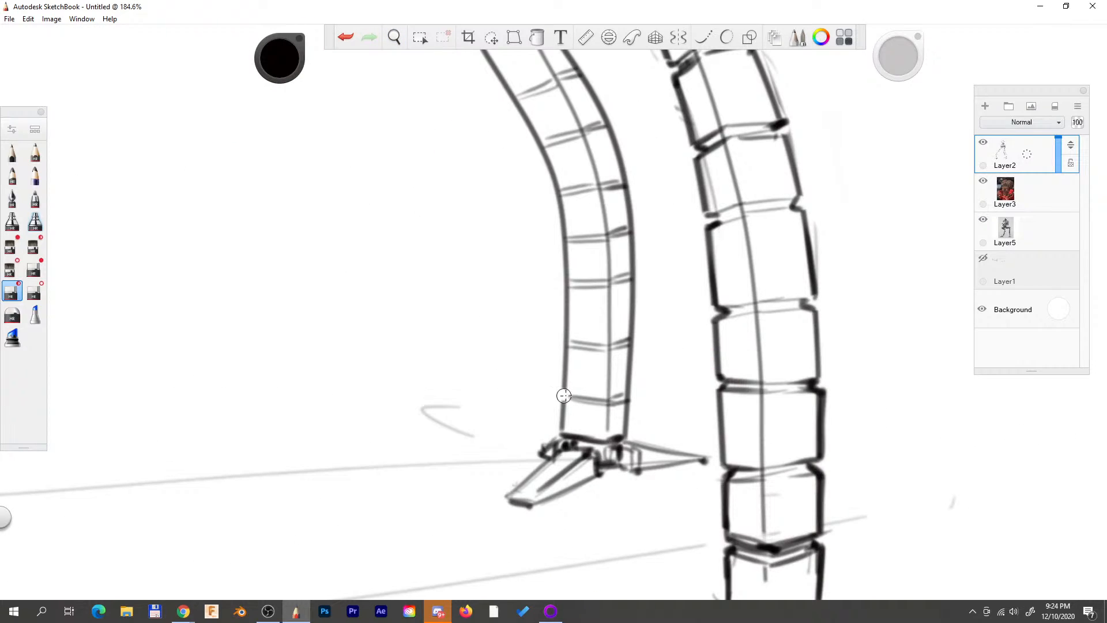
drag(564, 396, 565, 394)
drag(632, 394, 632, 395)
drag(634, 342, 633, 340)
drag(565, 342, 568, 338)
Erase small notches at the segment joints along the left outline of the rear leg's lower bend and middle part.
key(space)
drag(650, 380, 624, 434)
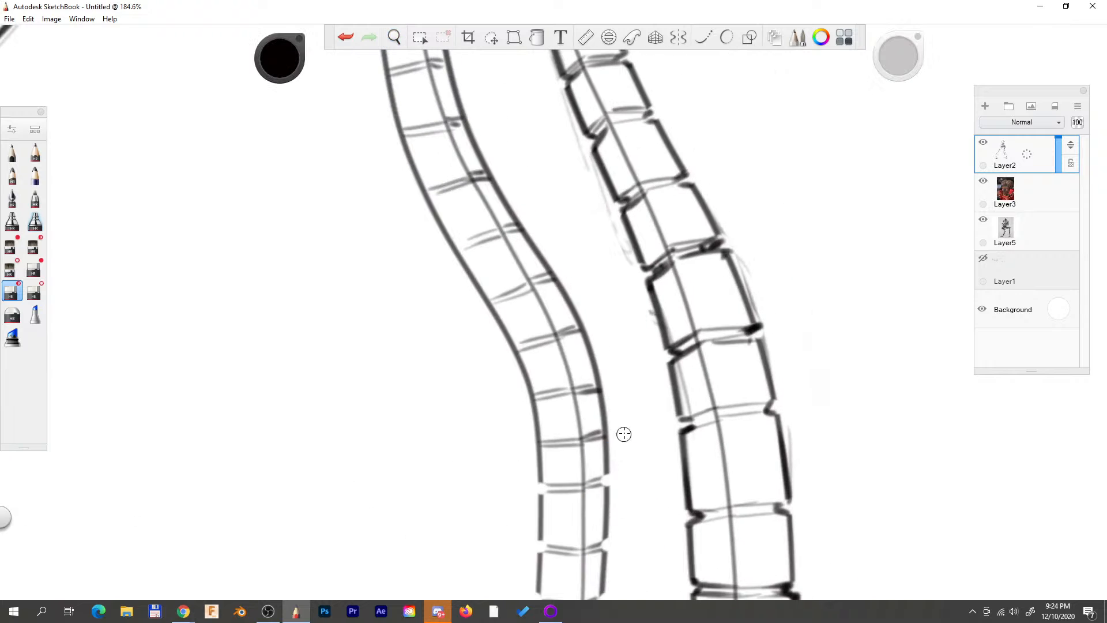
drag(541, 442, 537, 445)
drag(535, 398, 533, 401)
drag(516, 349, 513, 351)
key(space)
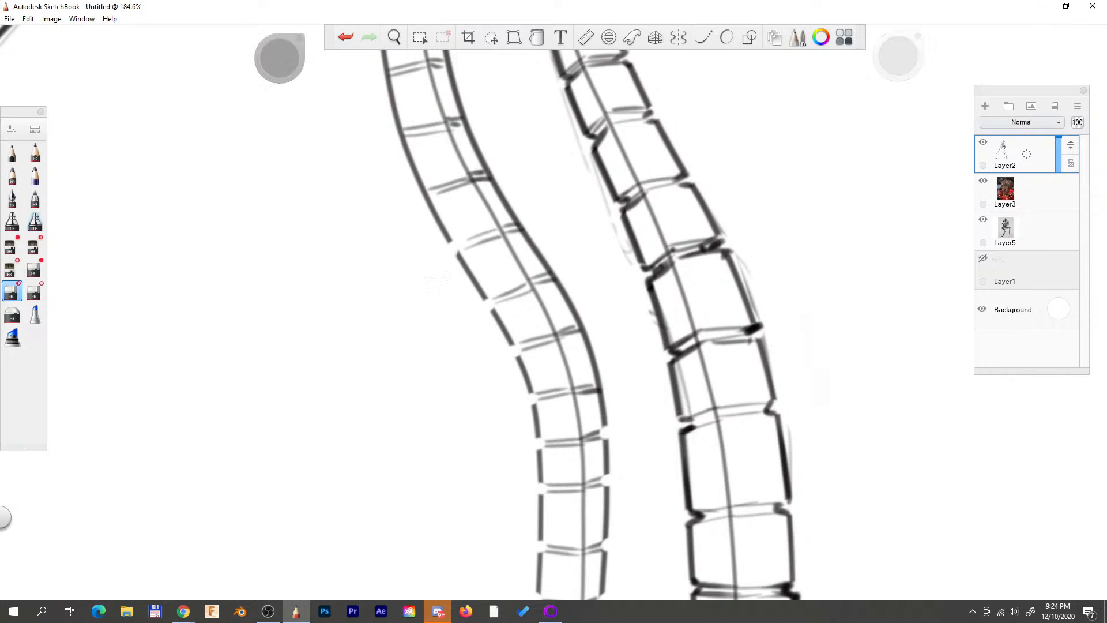
drag(448, 275, 386, 315)
drag(466, 335, 460, 330)
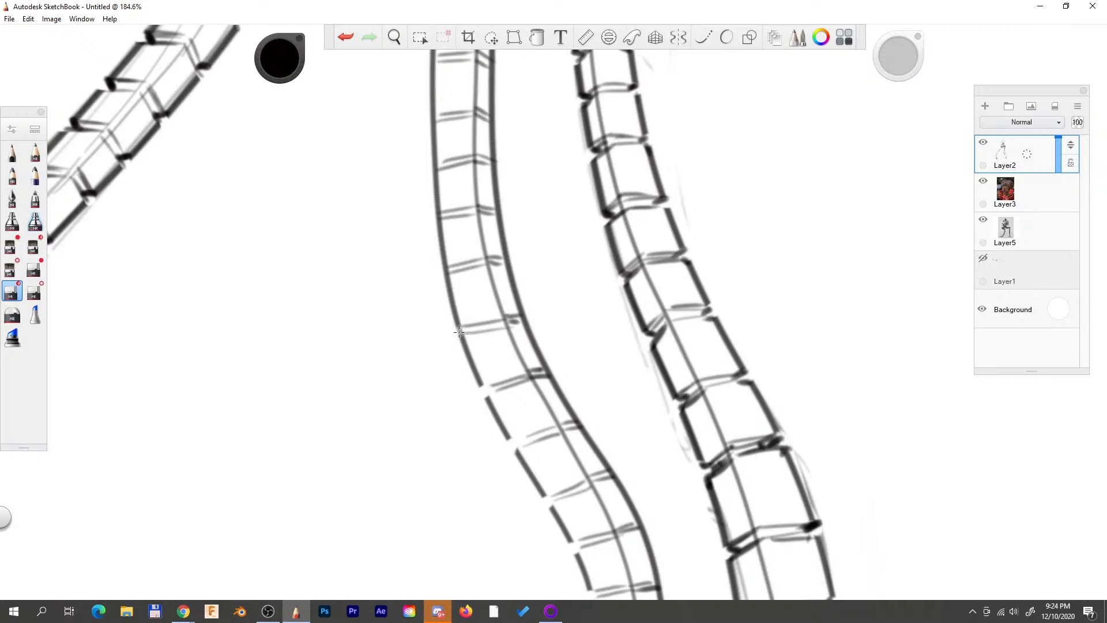
key(space)
drag(563, 259, 590, 393)
drag(476, 407, 475, 406)
key(space)
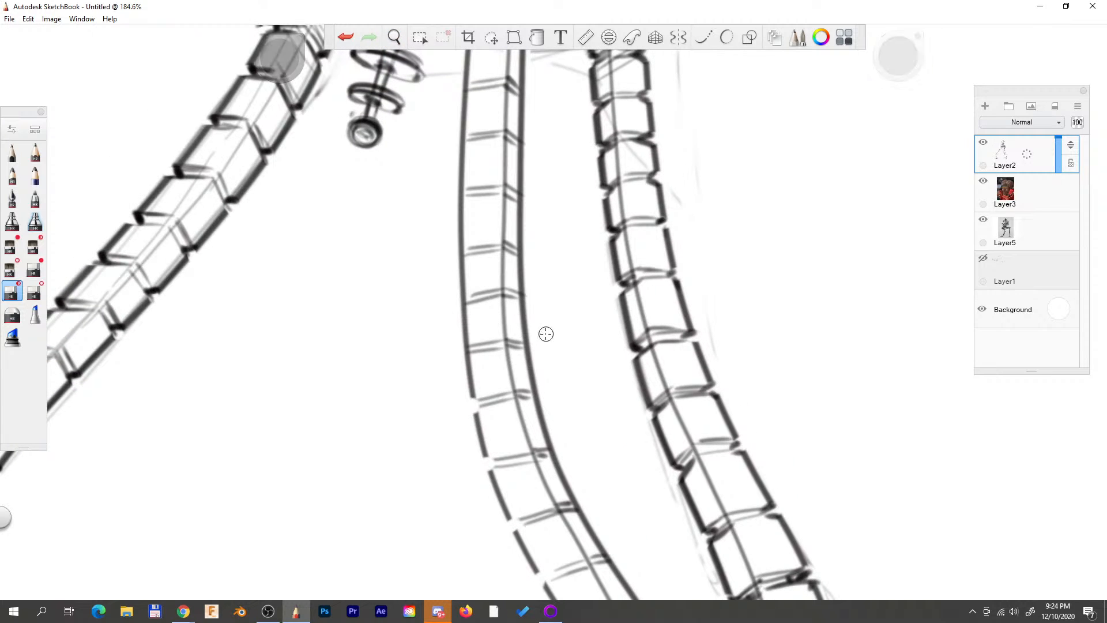
Continue the erased joint notches up the left outline of the rear leg's upper part to the hull.
mouse_move(546, 334)
mouse_down()
mouse_move(610, 367)
mouse_move(551, 392)
mouse_up()
drag(476, 410, 470, 407)
drag(472, 359, 461, 356)
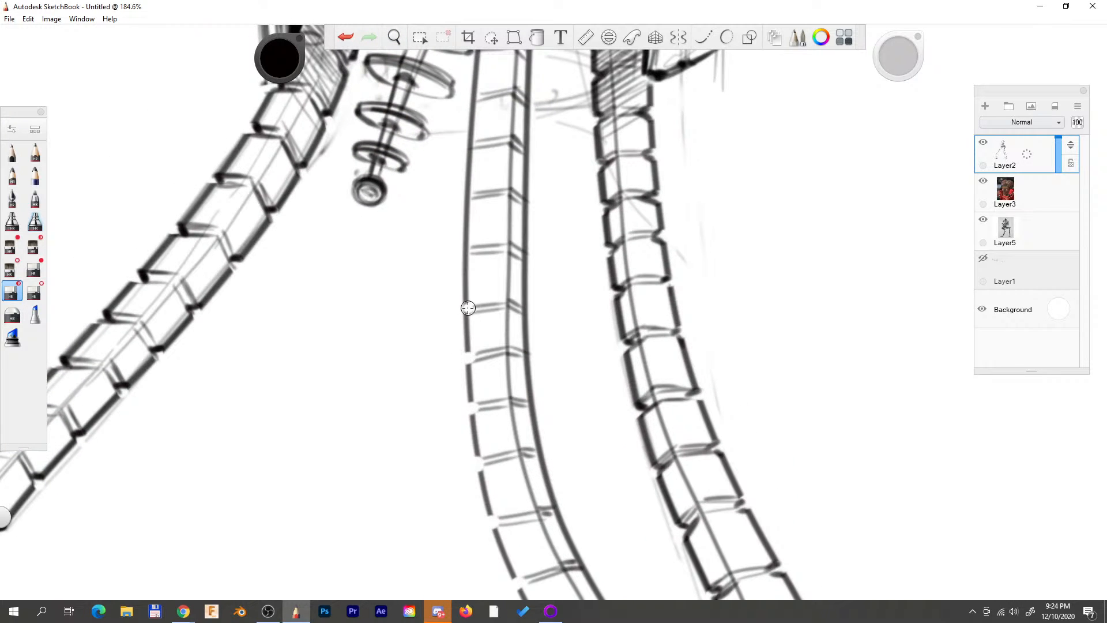
drag(468, 308, 467, 310)
drag(476, 250, 466, 248)
drag(467, 197, 470, 195)
key(space)
drag(588, 170, 572, 343)
drag(454, 315, 449, 317)
drag(458, 268, 453, 269)
drag(465, 221, 508, 224)
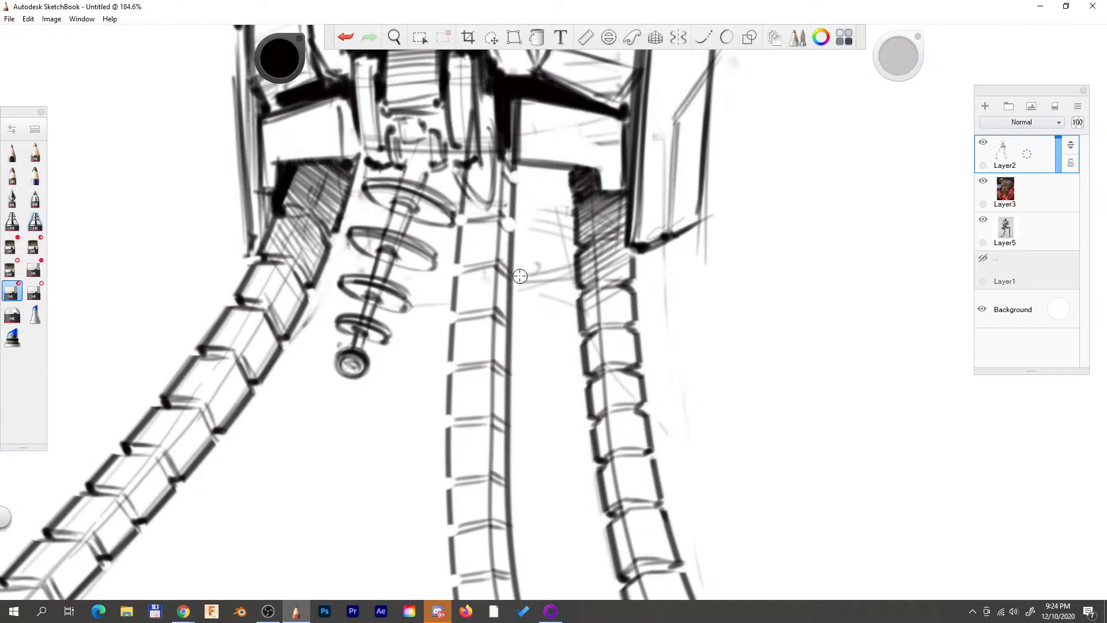
Erase matching notches at the joints along the right outline of the rear leg's upper part, working down from the hull.
drag(513, 276, 510, 278)
drag(513, 321, 509, 323)
drag(514, 372, 509, 375)
drag(513, 425, 510, 428)
key(space)
drag(603, 527, 586, 323)
drag(493, 277, 490, 280)
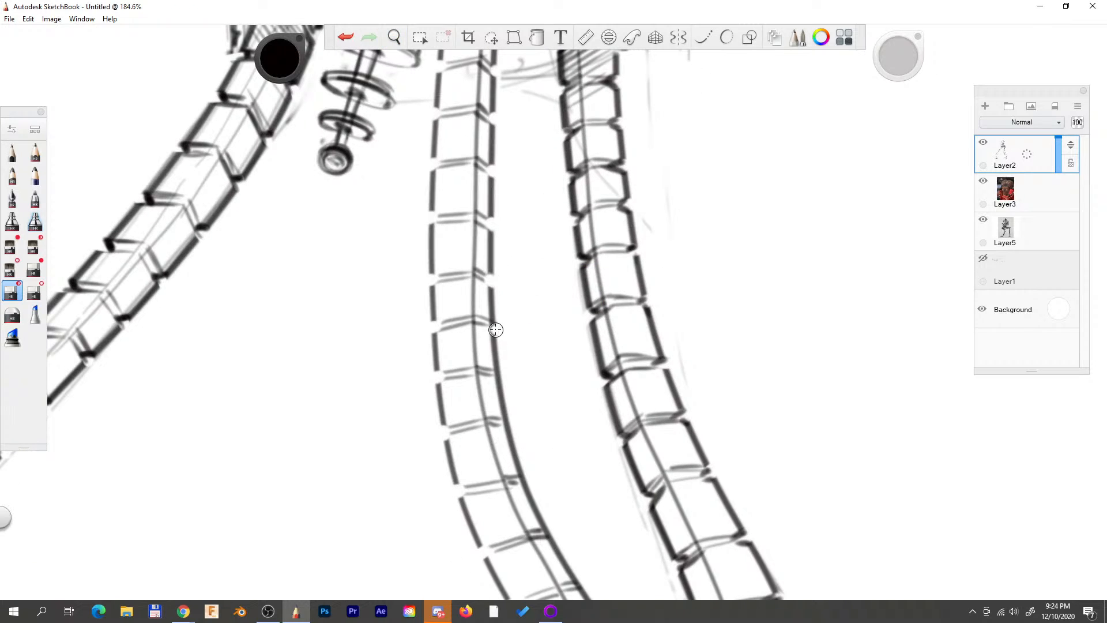
drag(498, 327, 495, 330)
drag(502, 375, 499, 378)
Notch the remaining joints on the right outline of the rear leg's bend and set the eraser size to 10.8.
key(space)
drag(609, 582, 565, 412)
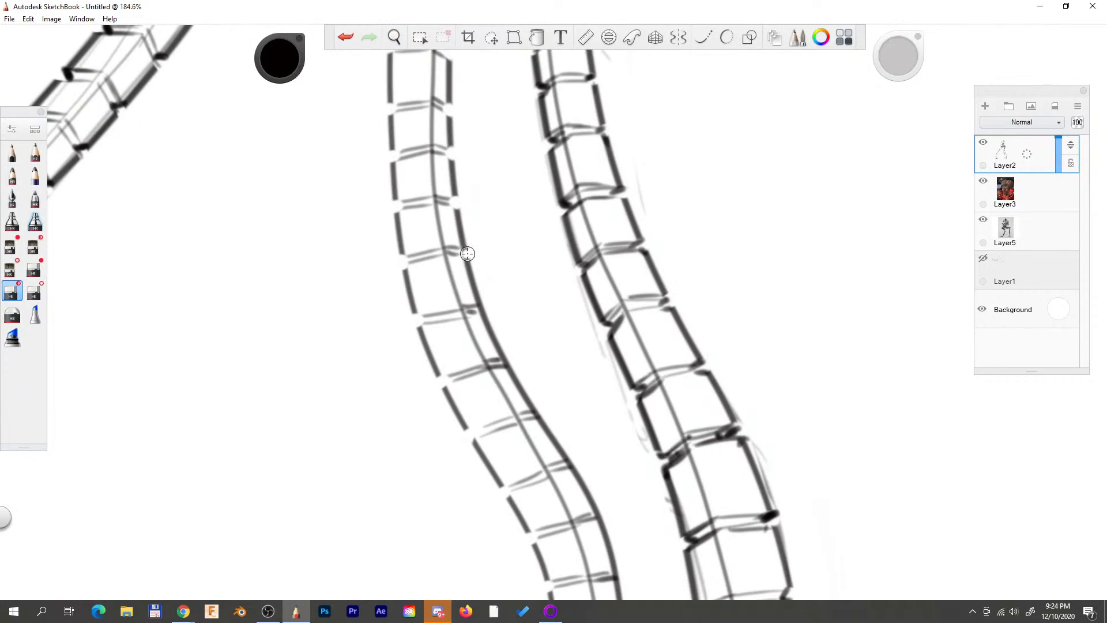
drag(510, 362, 506, 365)
key(space)
drag(636, 620, 598, 459)
drag(502, 248, 498, 249)
drag(535, 296, 531, 298)
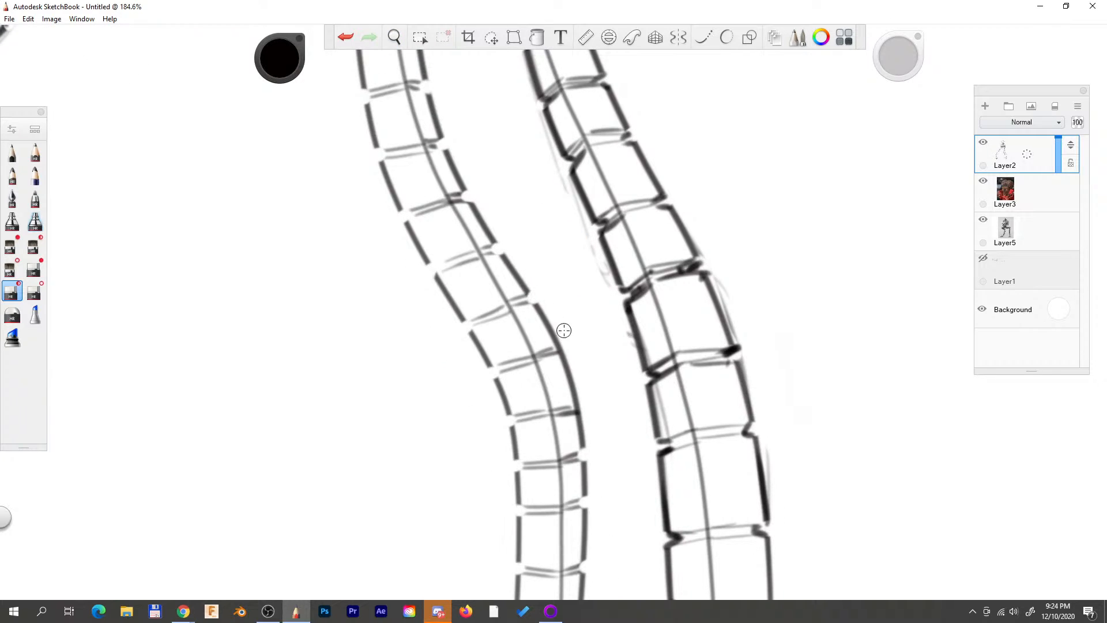
drag(564, 350, 561, 352)
key(space)
drag(634, 596, 615, 445)
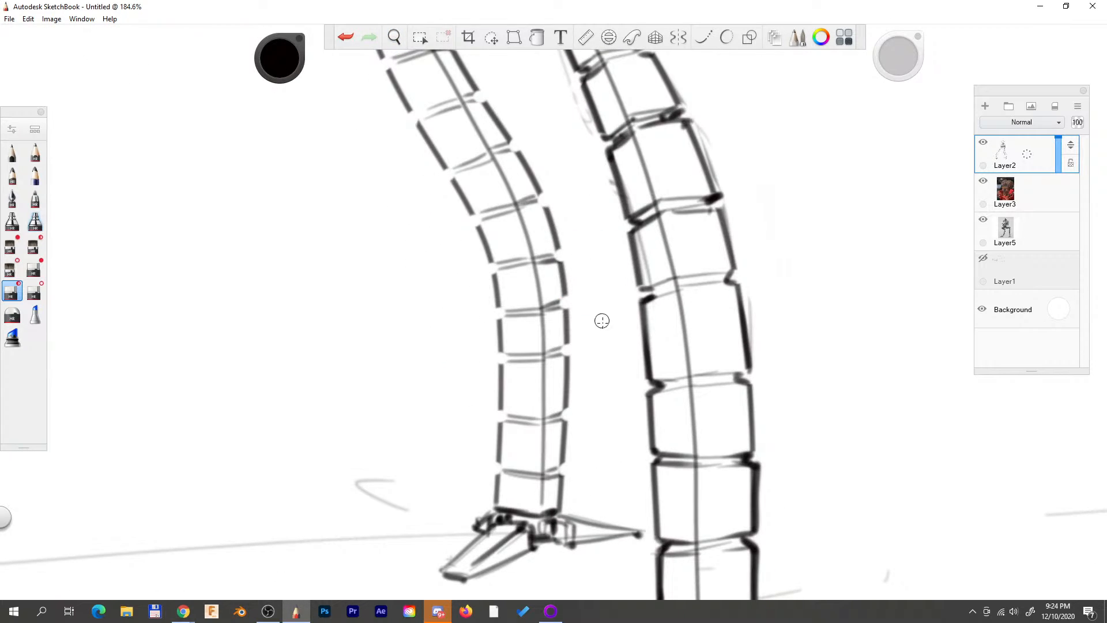
drag(902, 58, 906, 56)
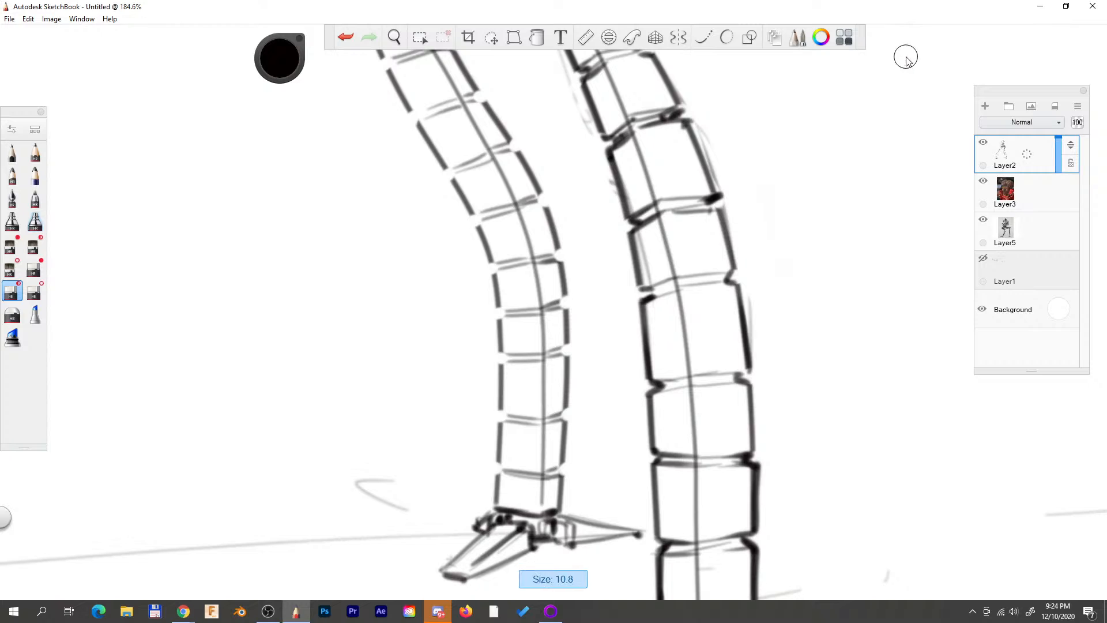
Pencil in dark rounded corners on the left side of the rear leg's segments, from the foot through the lower bend.
key(s)
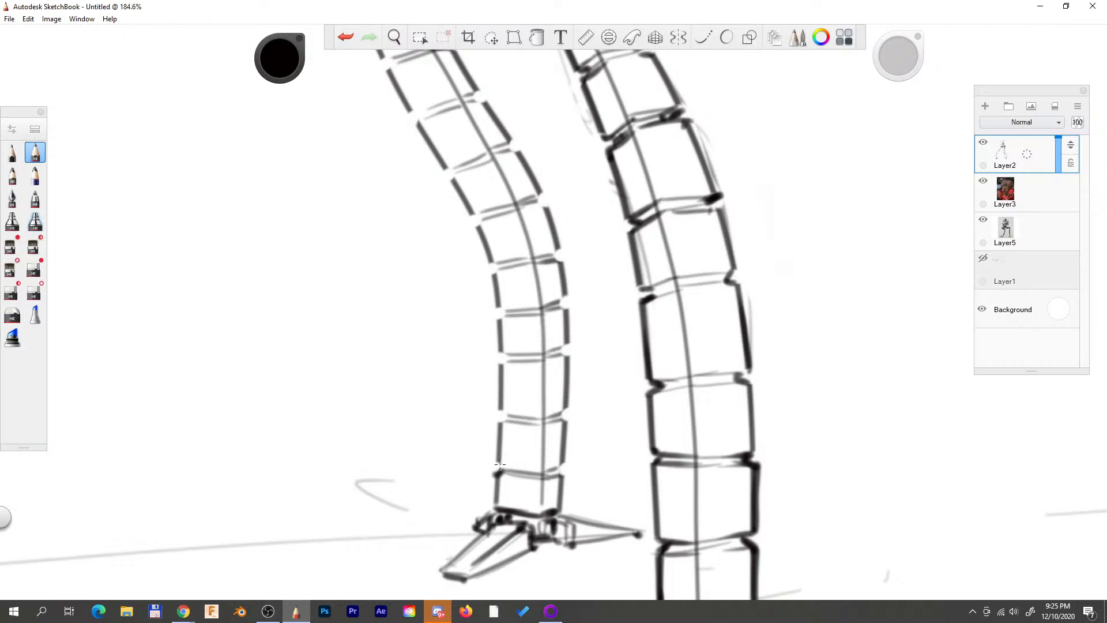
drag(503, 413, 501, 404)
drag(505, 302, 505, 309)
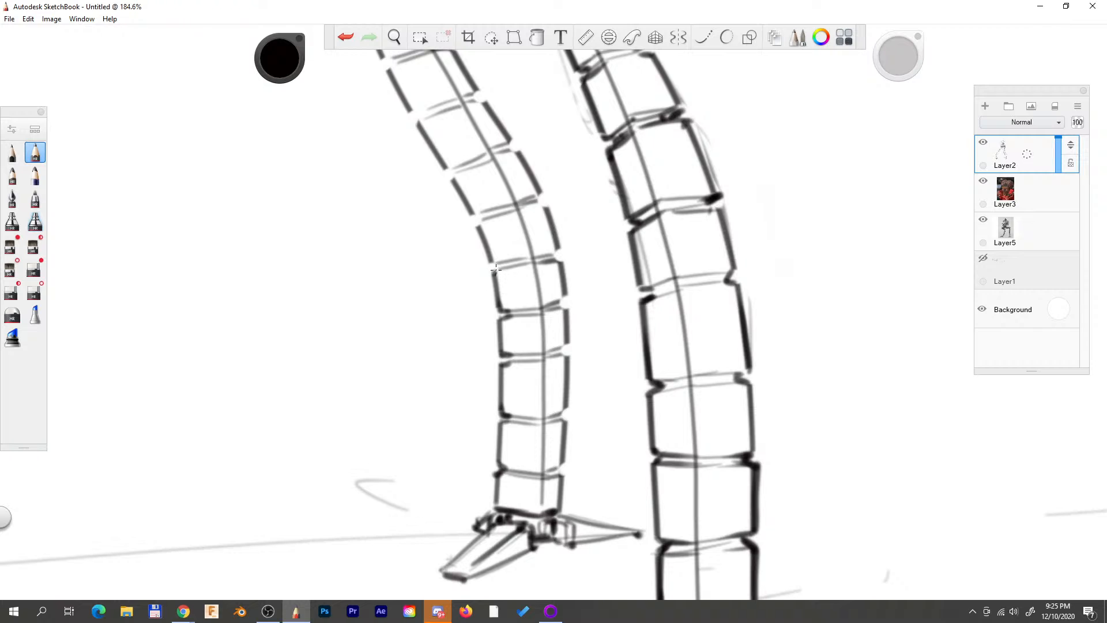
drag(496, 270, 496, 274)
drag(493, 256, 497, 262)
drag(562, 143, 560, 312)
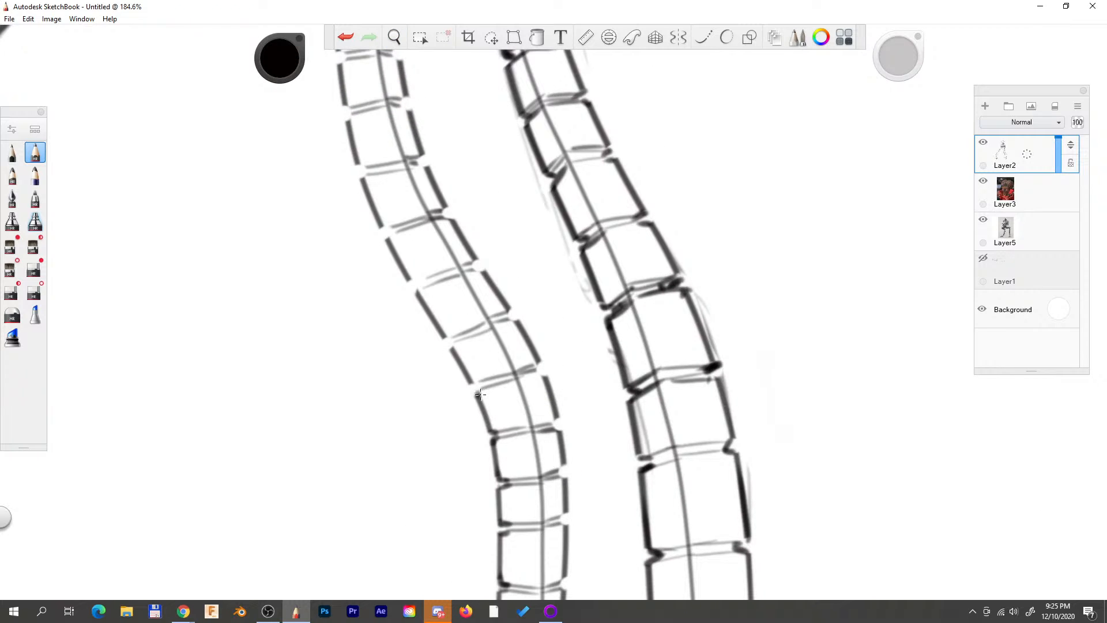
drag(480, 394, 474, 379)
drag(445, 337, 454, 345)
drag(412, 280, 453, 273)
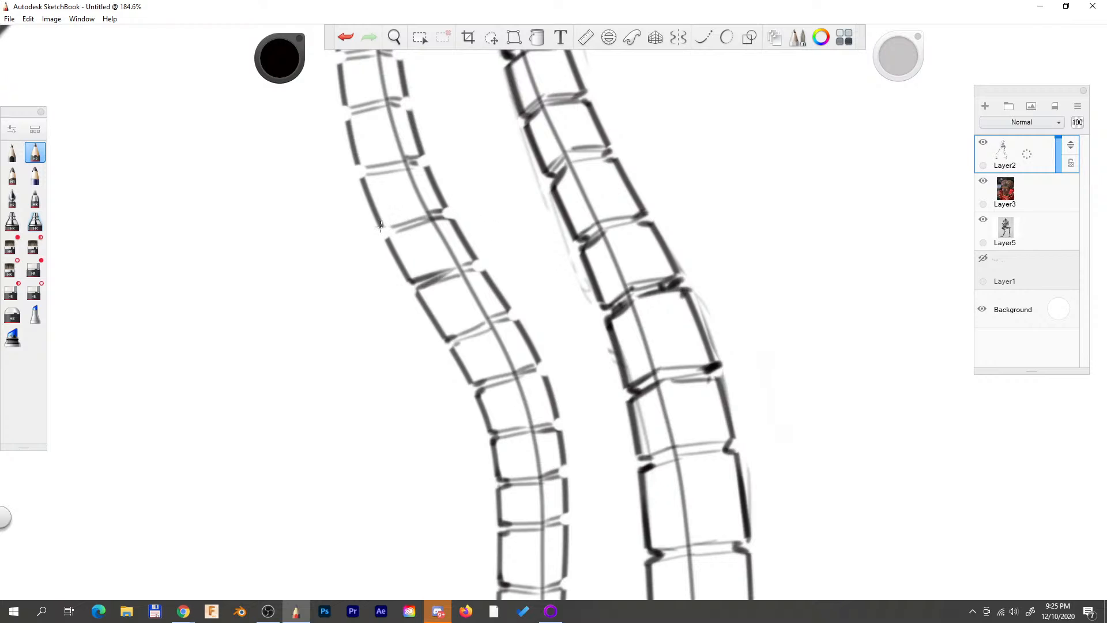
drag(382, 230, 427, 215)
Darken the left corners and front joint lines of the rear leg's middle segments in pencil.
key(space)
drag(558, 204, 647, 375)
drag(622, 206, 588, 75)
drag(548, 253, 636, 316)
key(ctrl+z)
key(ctrl+z)
drag(467, 352, 523, 344)
drag(440, 283, 492, 280)
key(space)
drag(490, 242, 511, 384)
mouse_move(447, 356)
mouse_down()
mouse_move(491, 349)
mouse_move(486, 356)
mouse_up()
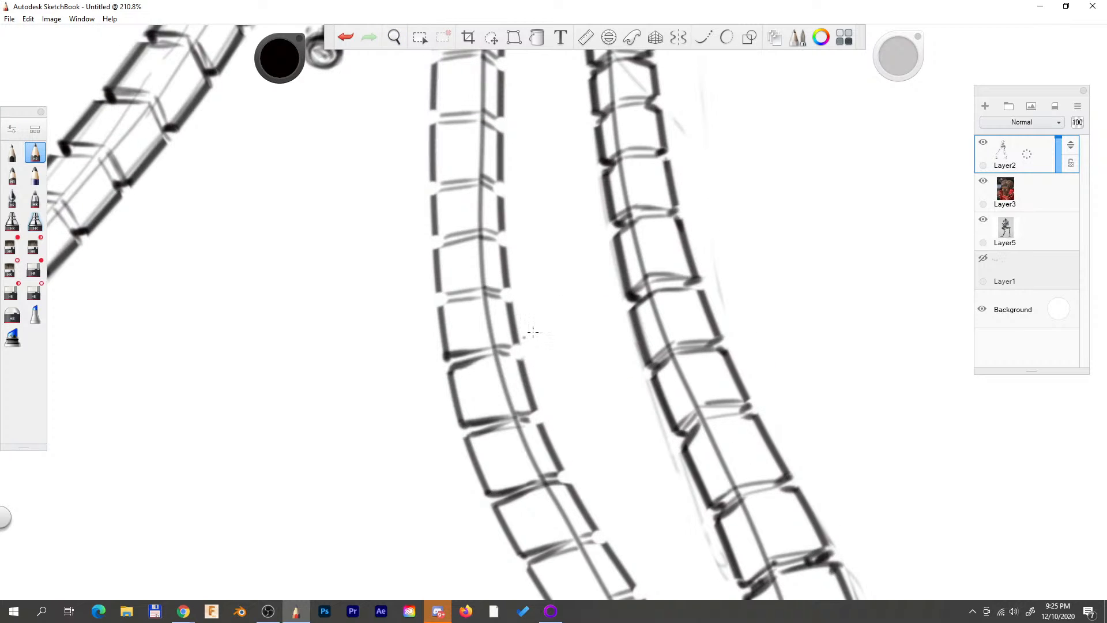
drag(441, 303, 464, 298)
drag(436, 295, 483, 288)
Close the left corners and darken the joint lines of the rear leg's upper segments up to the hull.
key(space)
drag(467, 339, 474, 467)
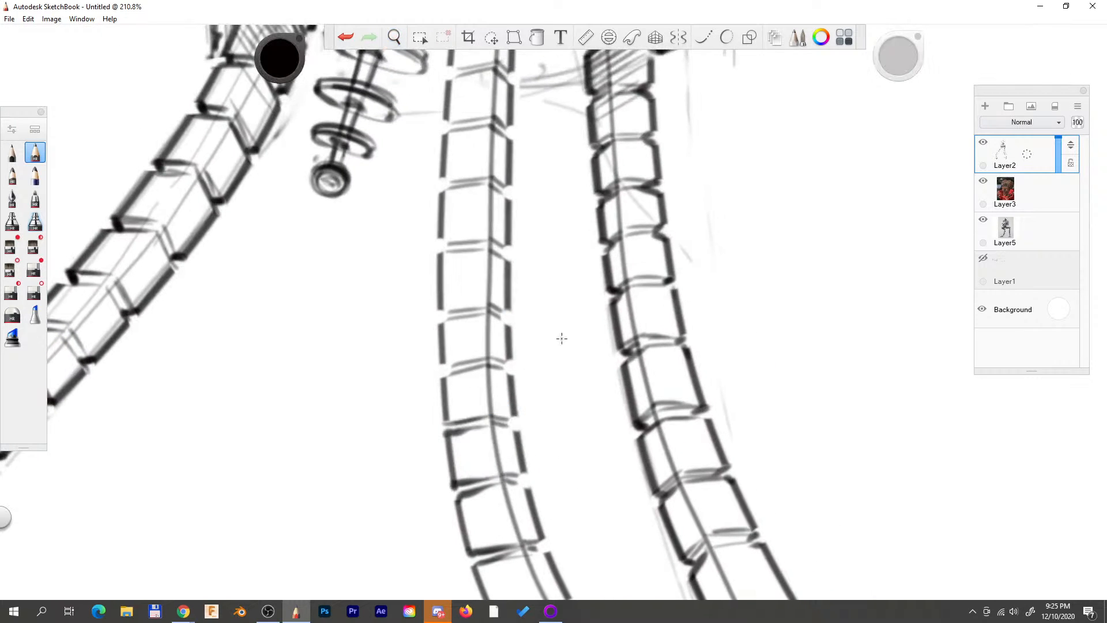
mouse_move(444, 362)
mouse_down()
mouse_move(479, 358)
mouse_move(475, 366)
mouse_up()
drag(438, 316, 473, 313)
mouse_move(459, 249)
mouse_down()
mouse_move(441, 253)
mouse_move(470, 247)
mouse_up()
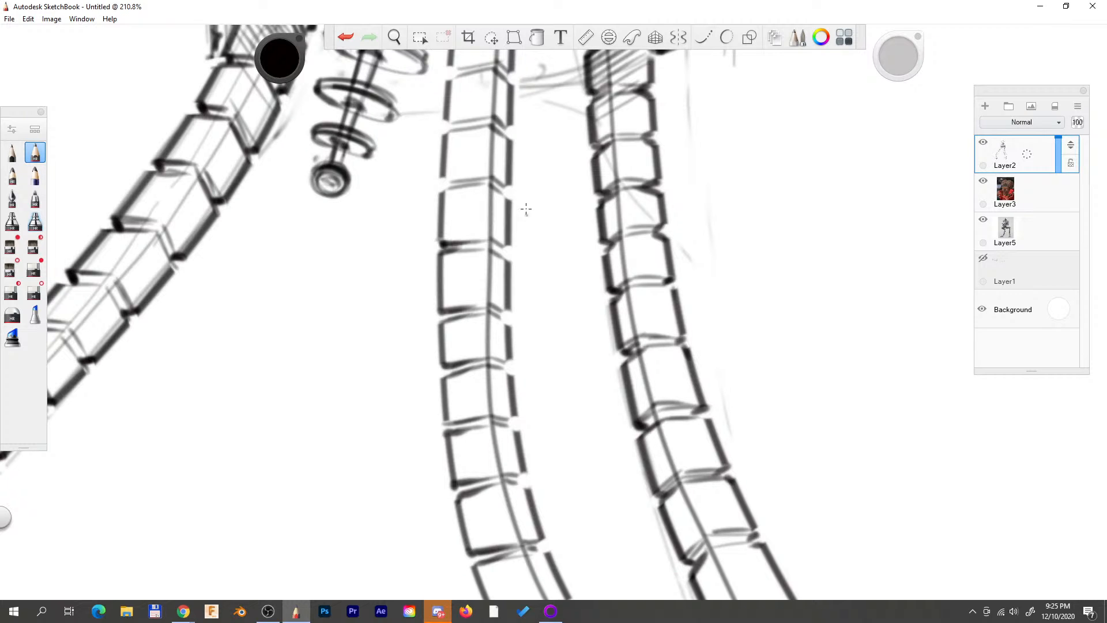
drag(442, 184, 455, 182)
key(space)
drag(511, 203, 502, 359)
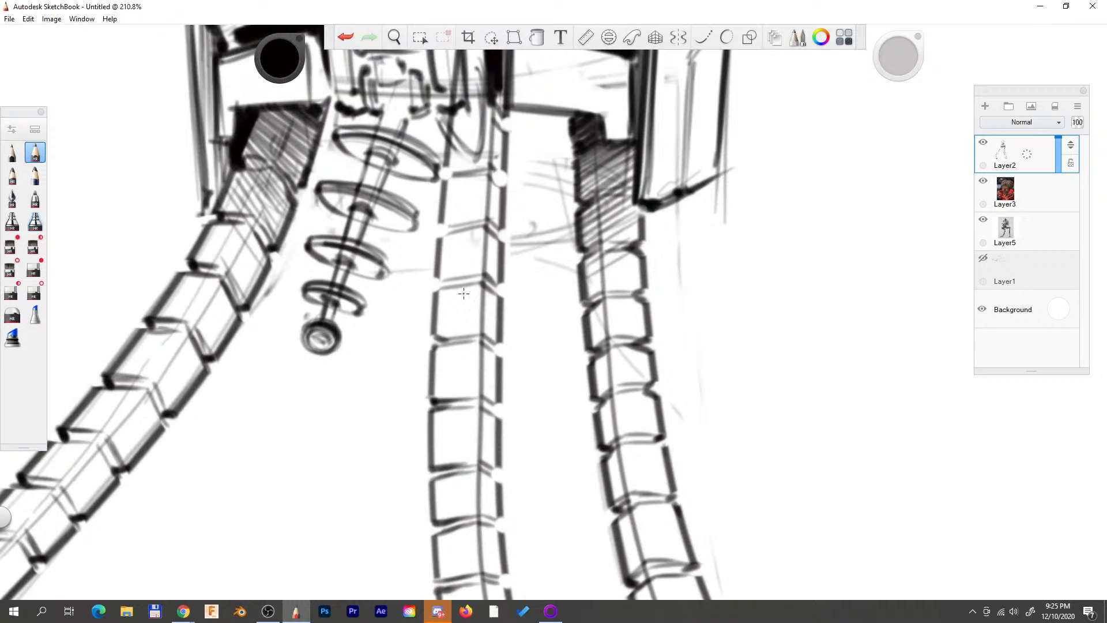
drag(439, 278, 464, 276)
drag(439, 235, 456, 229)
key(space)
drag(536, 314, 522, 391)
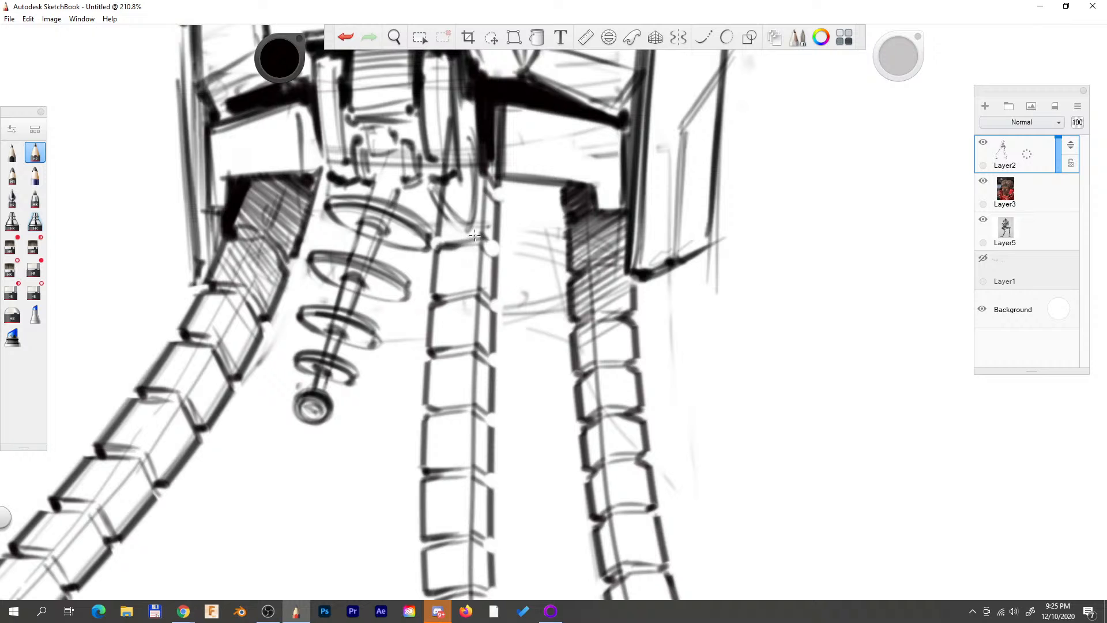
Turn the canvas and pencil the right-side corners of the rear leg's lower segments from the foot through the bend.
key(space)
drag(613, 378, 657, 340)
drag(613, 452, 674, 305)
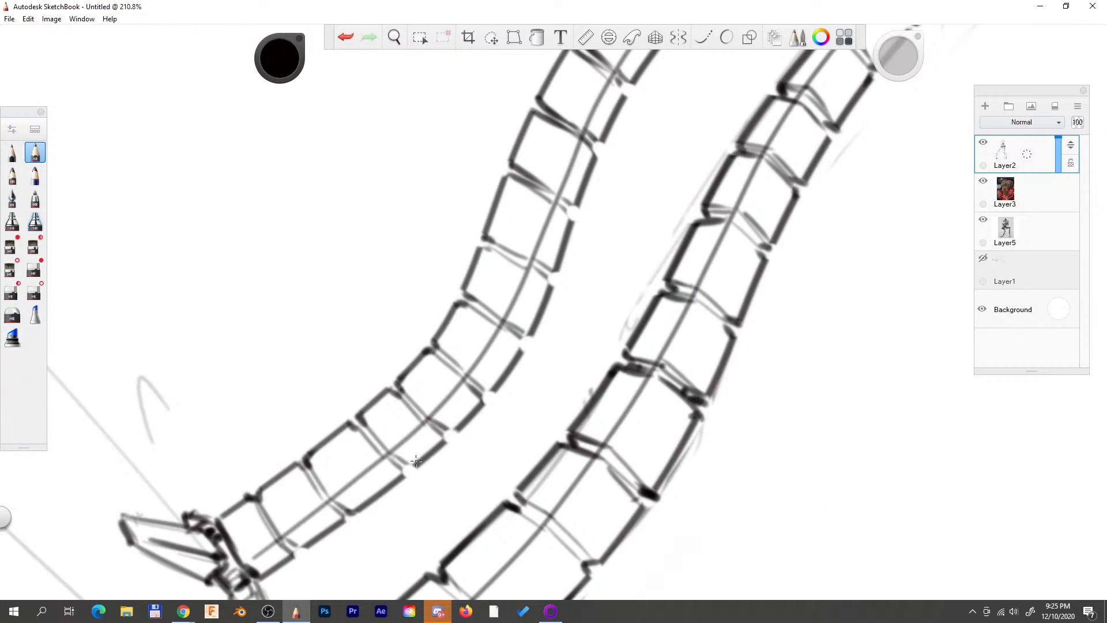
mouse_move(448, 430)
mouse_down()
mouse_move(474, 415)
mouse_move(522, 341)
mouse_up()
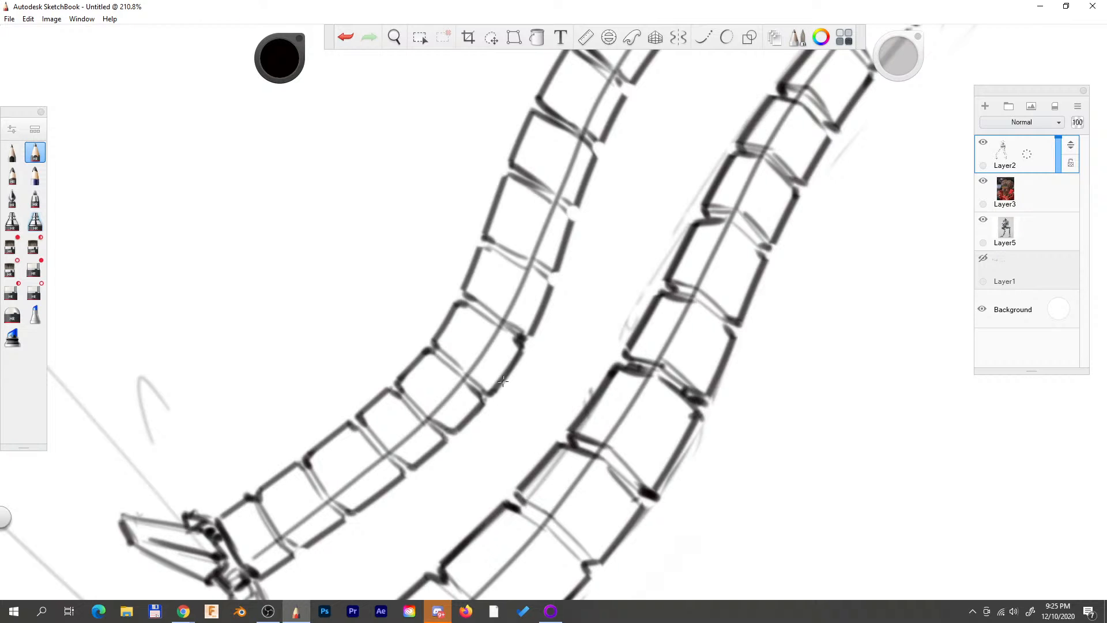
drag(549, 286, 540, 274)
drag(557, 271, 544, 268)
Close the right-side corners of the rear leg's middle segments and partly erase one joint's lines near the centre ridge.
key(space)
drag(577, 309, 499, 502)
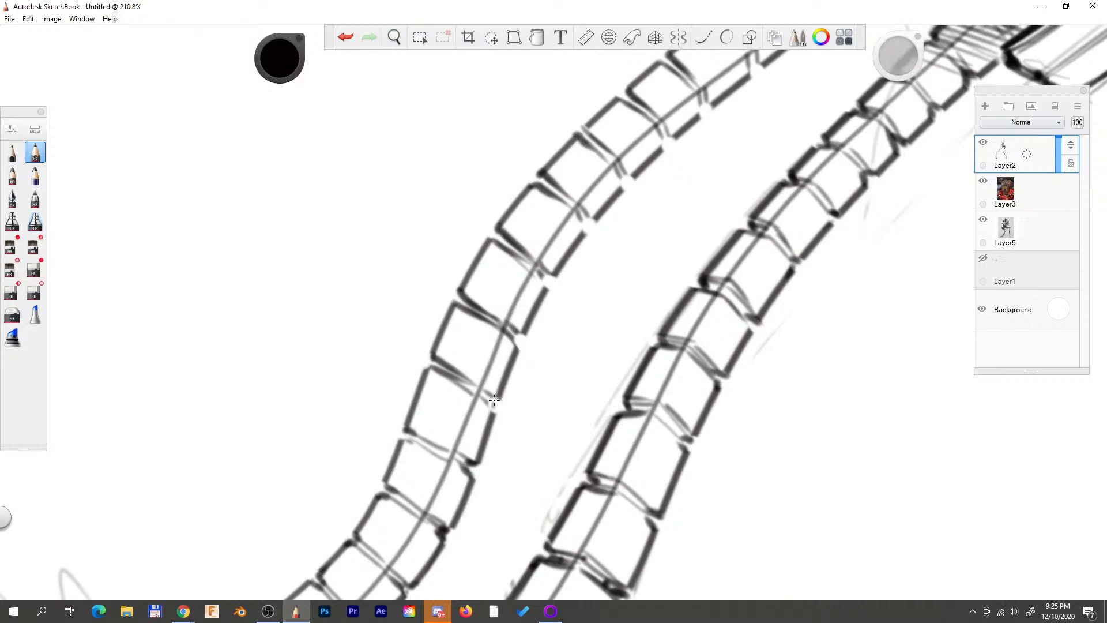
drag(494, 402, 491, 408)
key(e)
drag(483, 387, 477, 387)
key(e)
drag(549, 291, 542, 271)
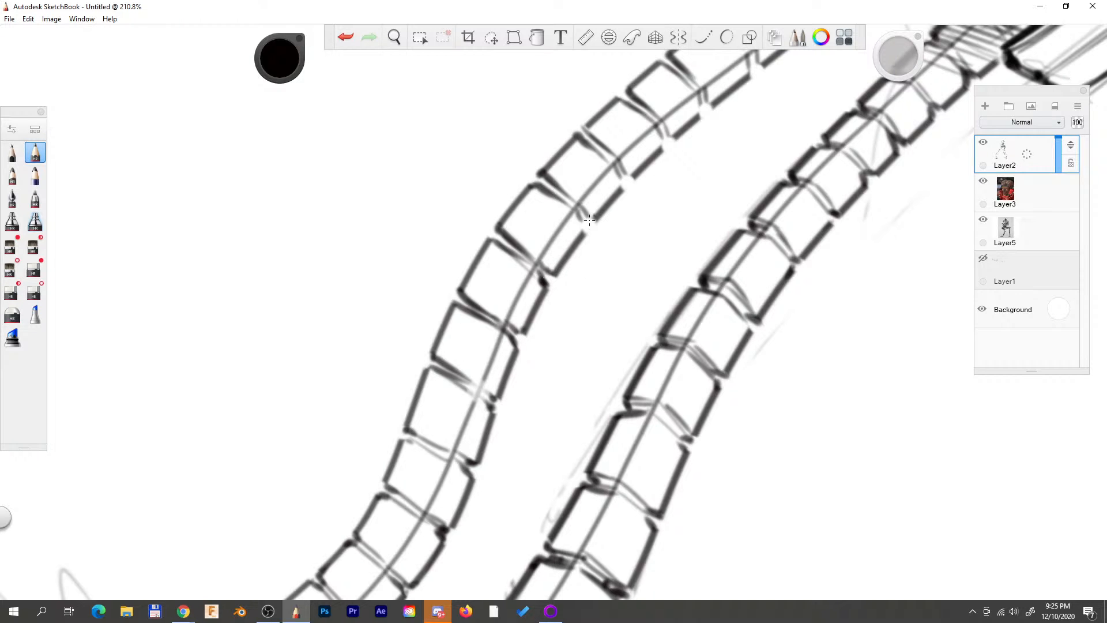
drag(586, 232, 582, 216)
mouse_move(623, 187)
mouse_down()
mouse_move(620, 171)
mouse_move(664, 135)
mouse_up()
Pencil the right-side corners of the rear leg's upper segments up to the hull.
drag(721, 198, 563, 421)
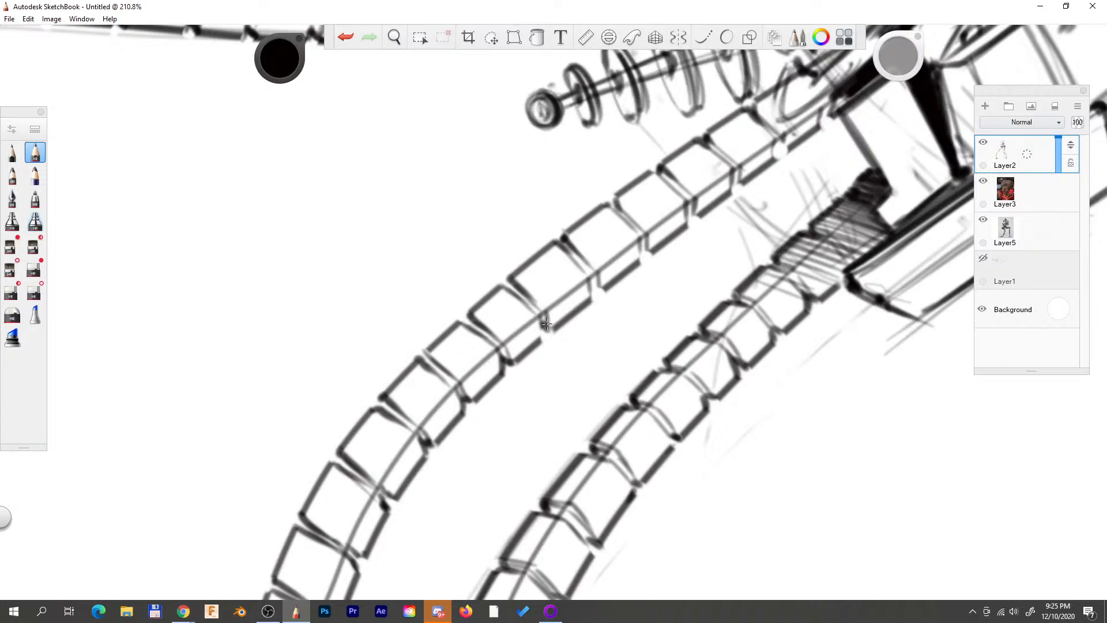
drag(547, 323, 551, 331)
drag(542, 327, 540, 341)
mouse_move(596, 281)
mouse_down()
mouse_move(601, 296)
mouse_move(615, 283)
mouse_up()
drag(688, 212, 698, 222)
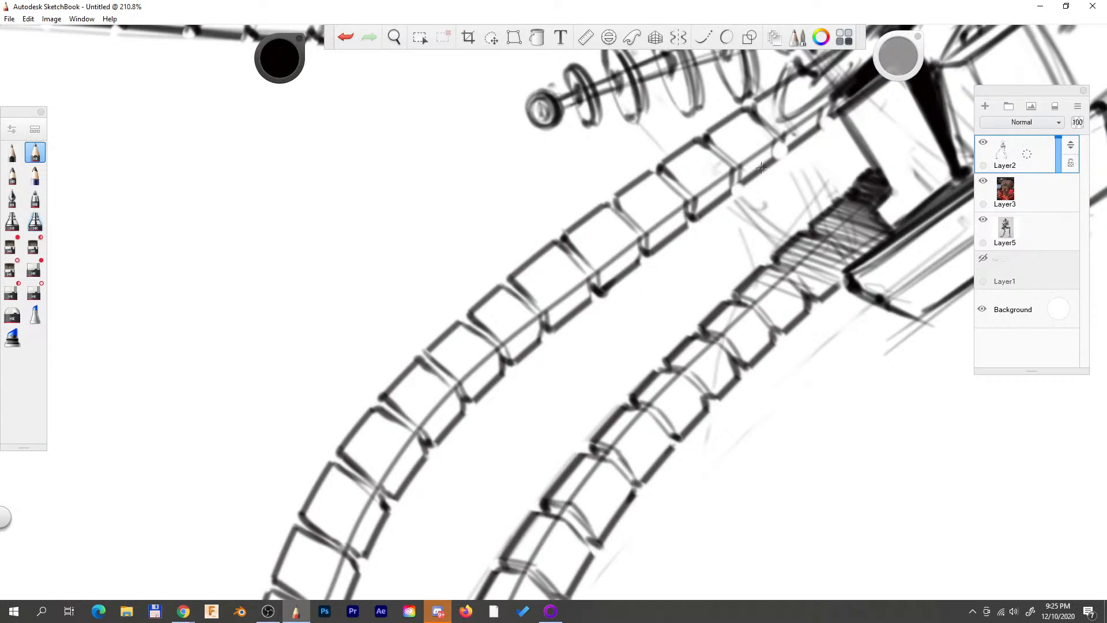
mouse_move(782, 140)
mouse_down()
mouse_move(786, 151)
mouse_move(796, 144)
mouse_up()
drag(821, 117, 819, 126)
Resize the eraser and soften the rear leg's centre ridge line at the segment joints.
key(space)
drag(738, 268, 590, 357)
key(space)
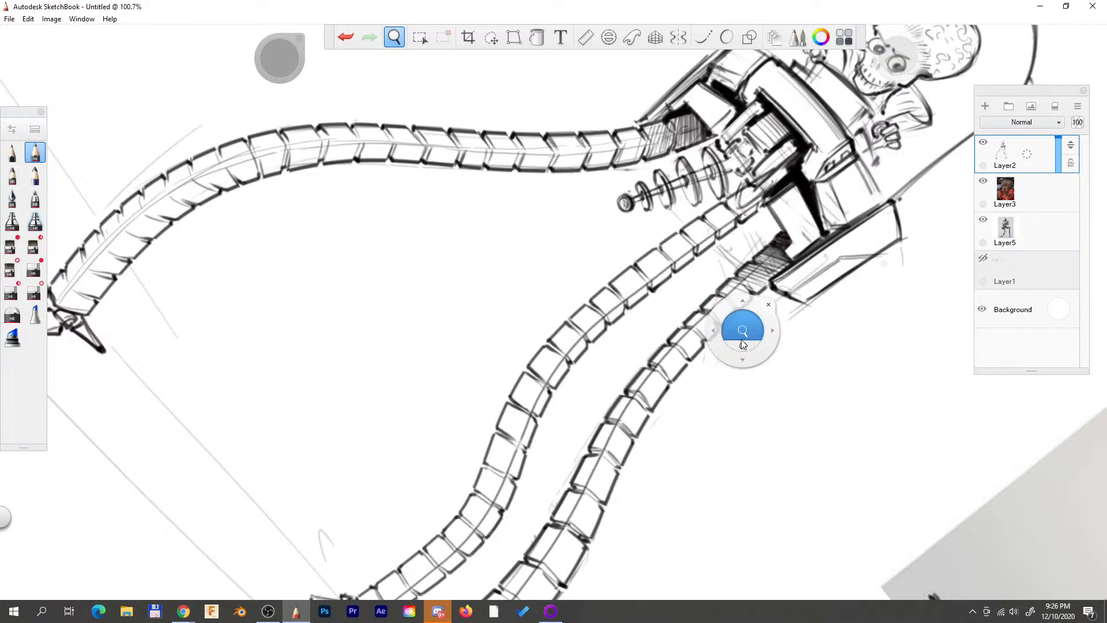
mouse_move(742, 344)
mouse_down()
mouse_move(690, 172)
mouse_move(657, 153)
mouse_up()
key(space)
drag(900, 58, 900, 57)
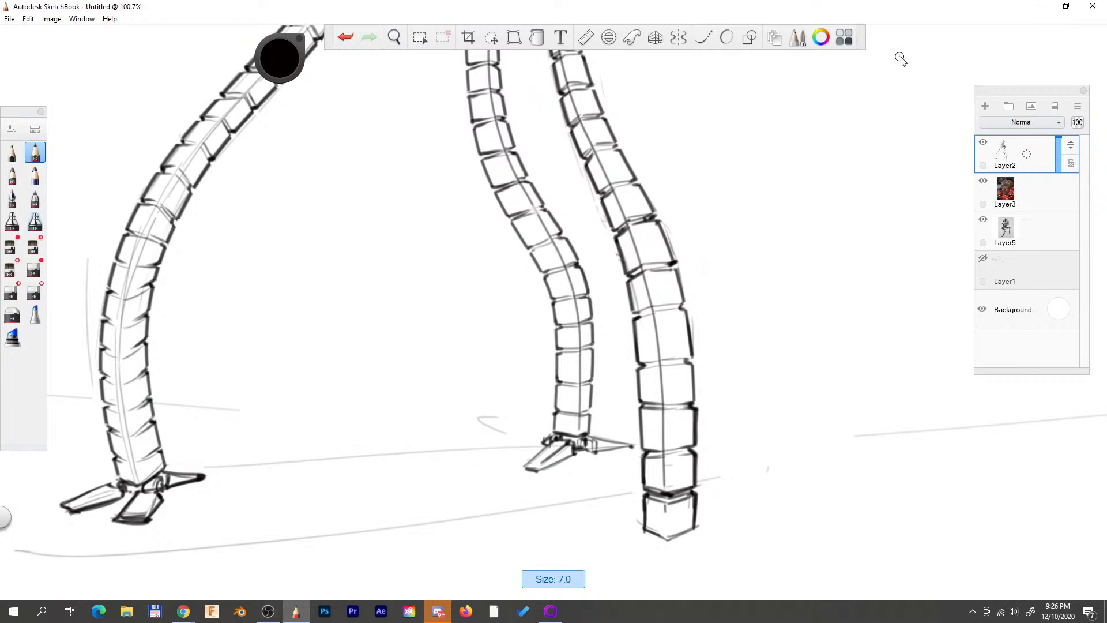
drag(900, 58, 966, 81)
key(e)
drag(901, 54, 901, 56)
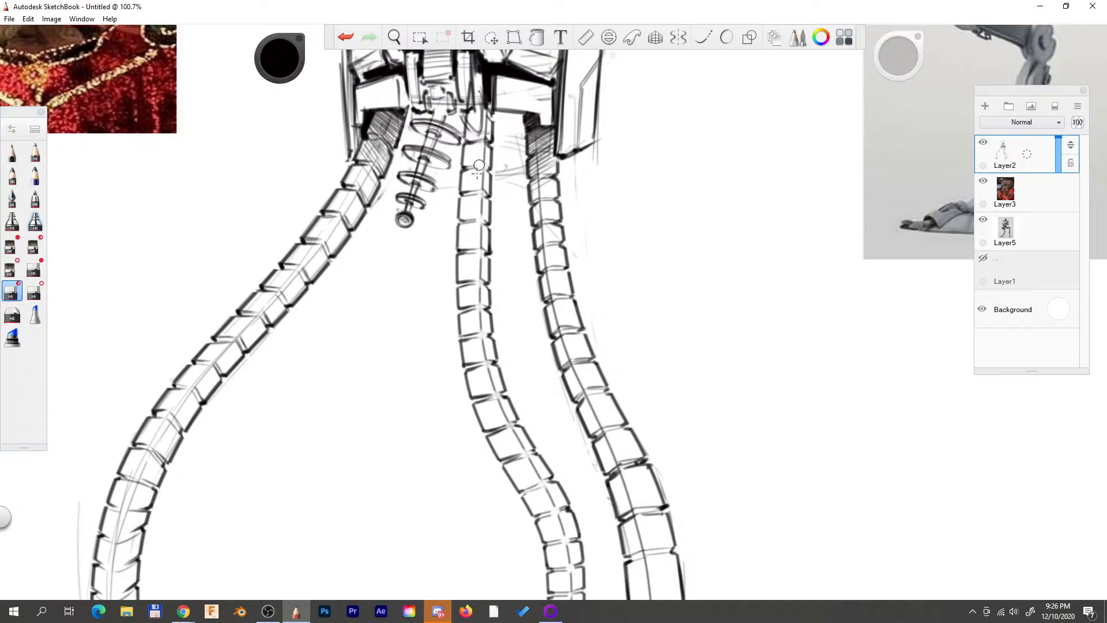
Hatch dark pencil shading into the rear leg's socket beneath the hull, beside the ray gun.
scroll(644, 230, down, 1)
drag(645, 230, 516, 315)
drag(756, 230, 702, 151)
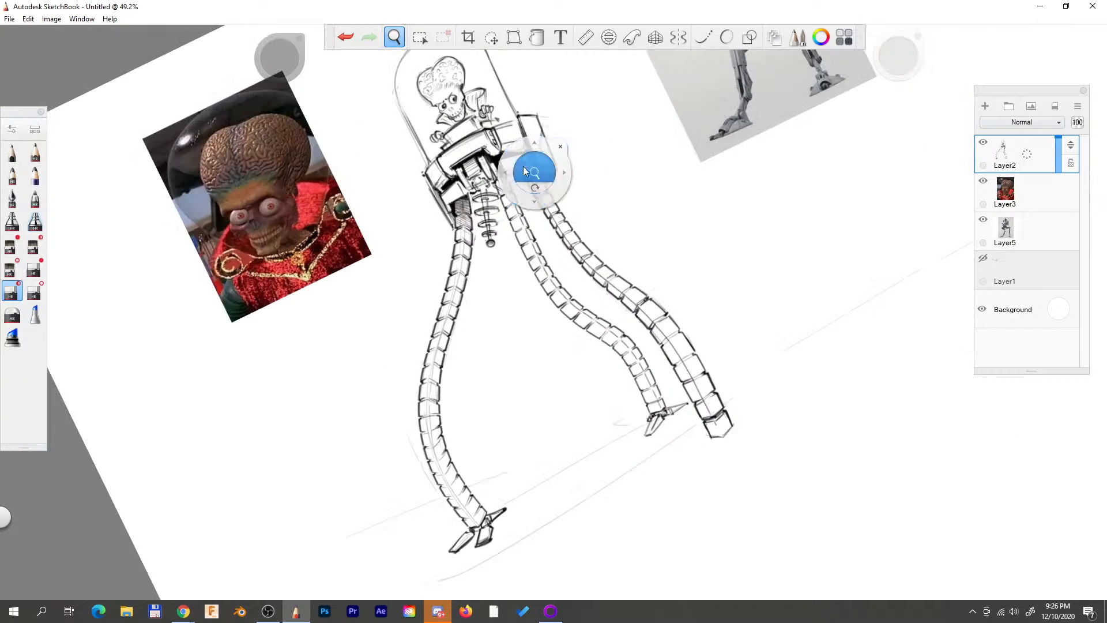
drag(531, 170, 651, 139)
key(e)
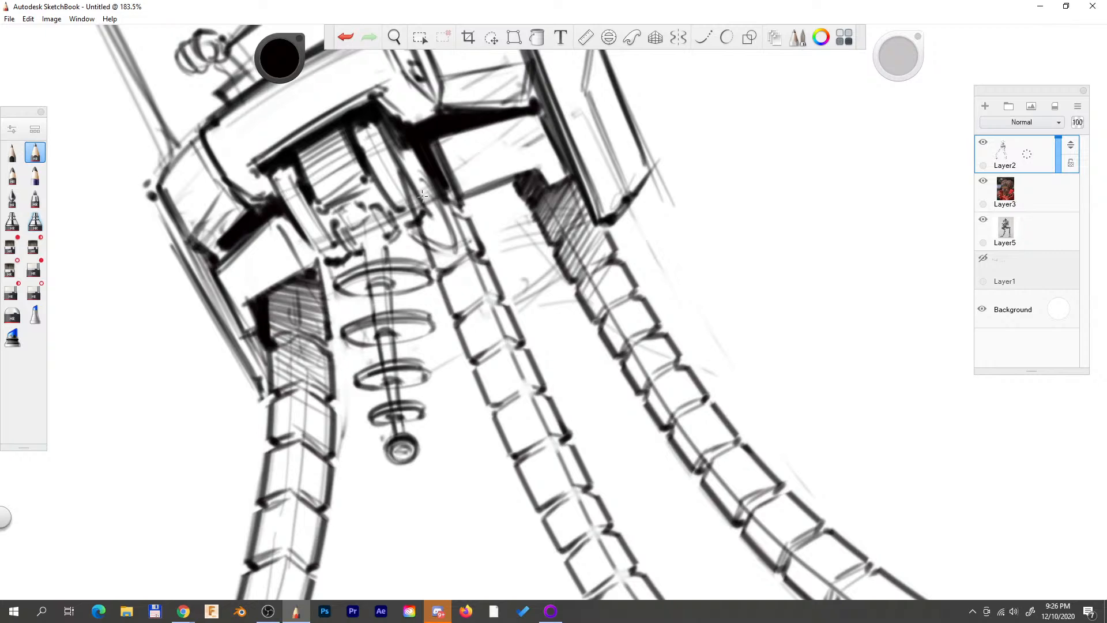
drag(409, 176, 422, 163)
drag(414, 188, 430, 176)
mouse_move(423, 228)
mouse_down()
mouse_move(441, 206)
mouse_move(476, 232)
mouse_up()
Hatch diagonal shadow strokes across the rear leg's top segments, spacing them wider further down from the hull.
drag(450, 268, 478, 248)
drag(445, 279, 485, 253)
drag(444, 290, 493, 260)
mouse_move(449, 308)
mouse_down()
mouse_move(496, 268)
mouse_move(501, 276)
mouse_up()
mouse_move(458, 327)
mouse_down()
mouse_move(503, 288)
mouse_move(503, 305)
mouse_up()
mouse_move(466, 356)
mouse_down()
mouse_move(508, 317)
mouse_move(517, 329)
mouse_up()
mouse_move(480, 382)
mouse_down()
mouse_move(524, 348)
mouse_move(530, 366)
mouse_up()
Examine the whole upright sketch beside the reference pictures, and the dome and hull at closer range.
key(space)
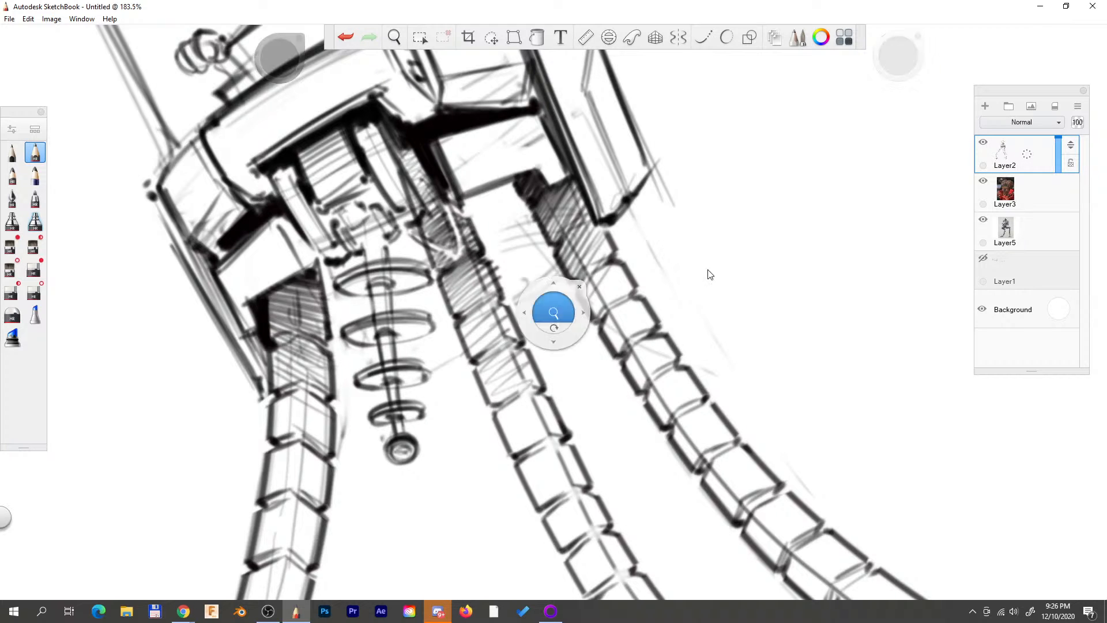
drag(695, 276, 482, 372)
drag(774, 245, 783, 238)
drag(899, 422, 766, 413)
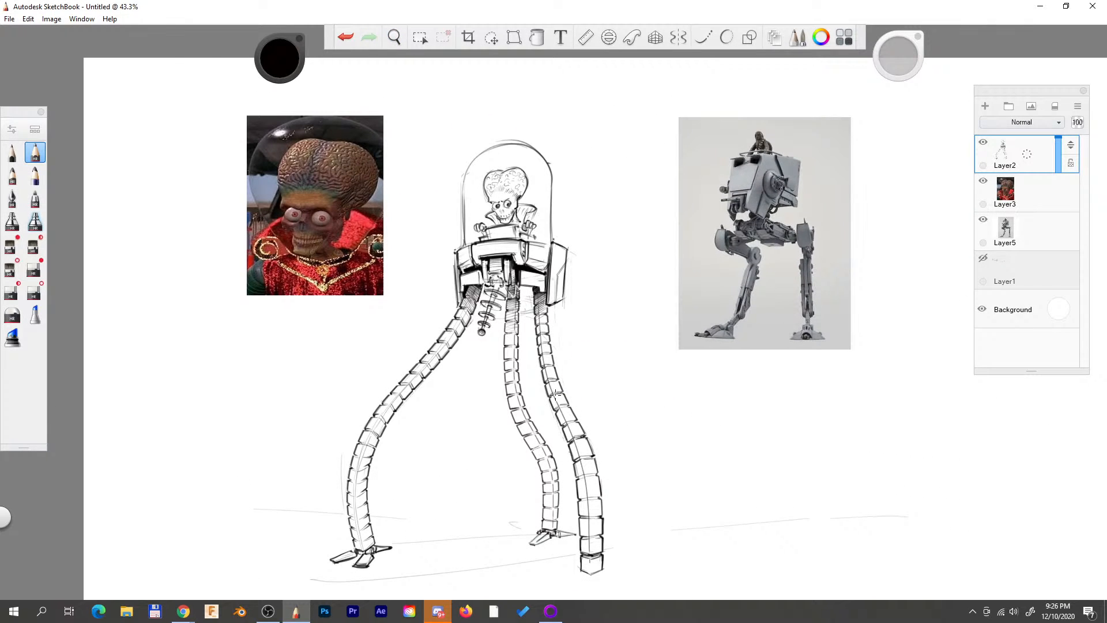
key(space)
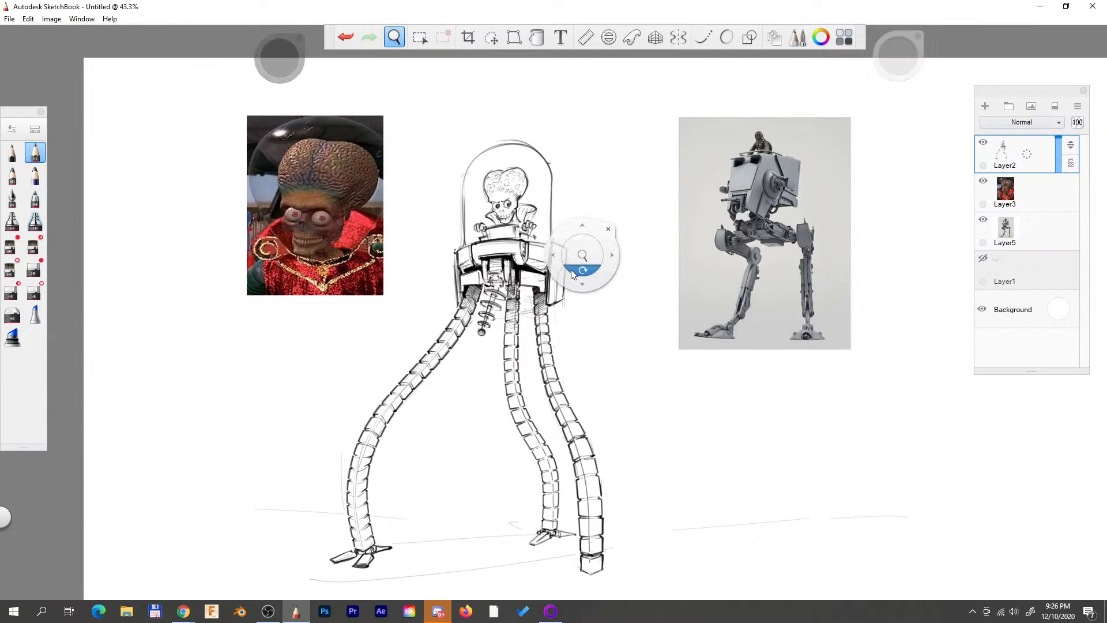
drag(582, 262, 629, 306)
drag(632, 307, 626, 351)
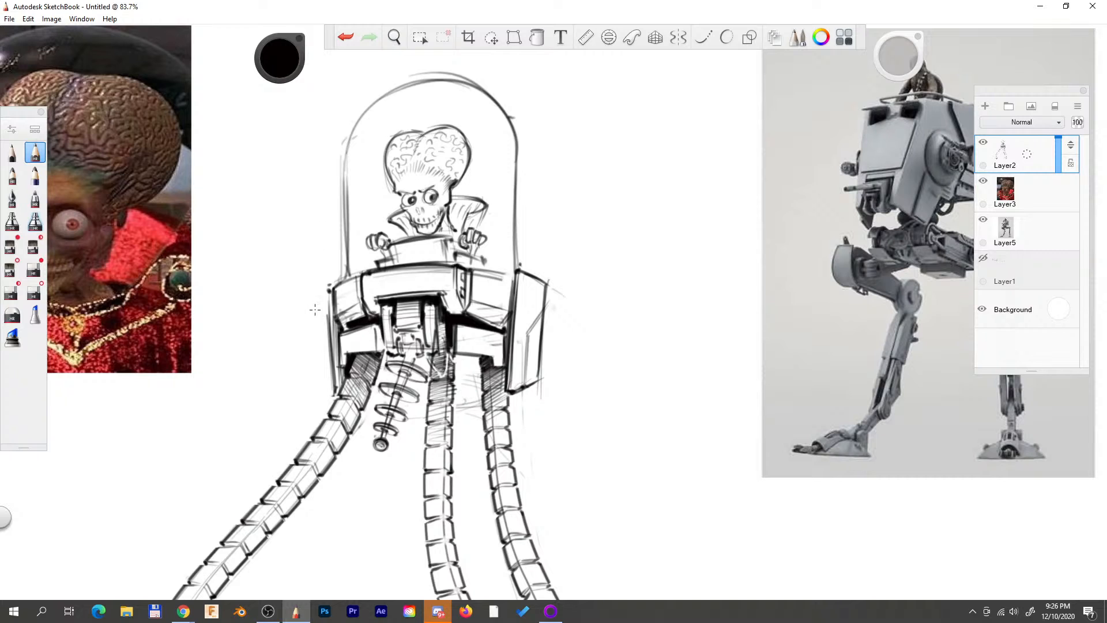
Rough in a light vertical curve outside the hull's left side plate, and add a new layer above the line art.
drag(319, 321, 317, 244)
key(e)
drag(536, 278, 545, 316)
key(ctrl+z)
drag(1031, 162, 1042, 106)
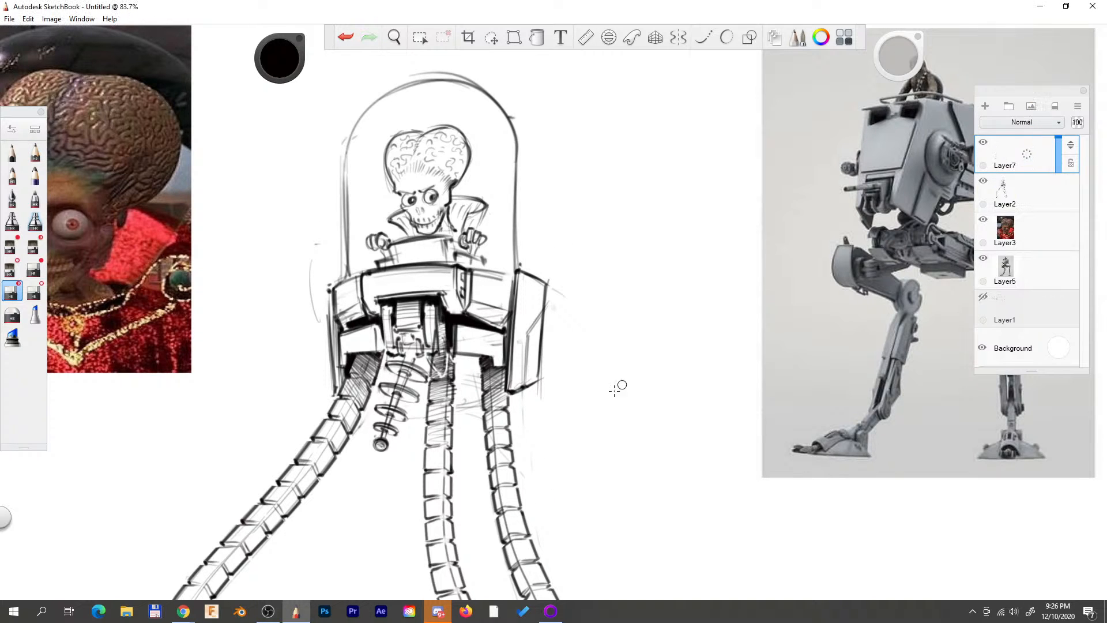
Pencil an upright tapered pod on the new layer, narrowing to a point against the hull's right side plate.
key(s)
drag(531, 250, 529, 326)
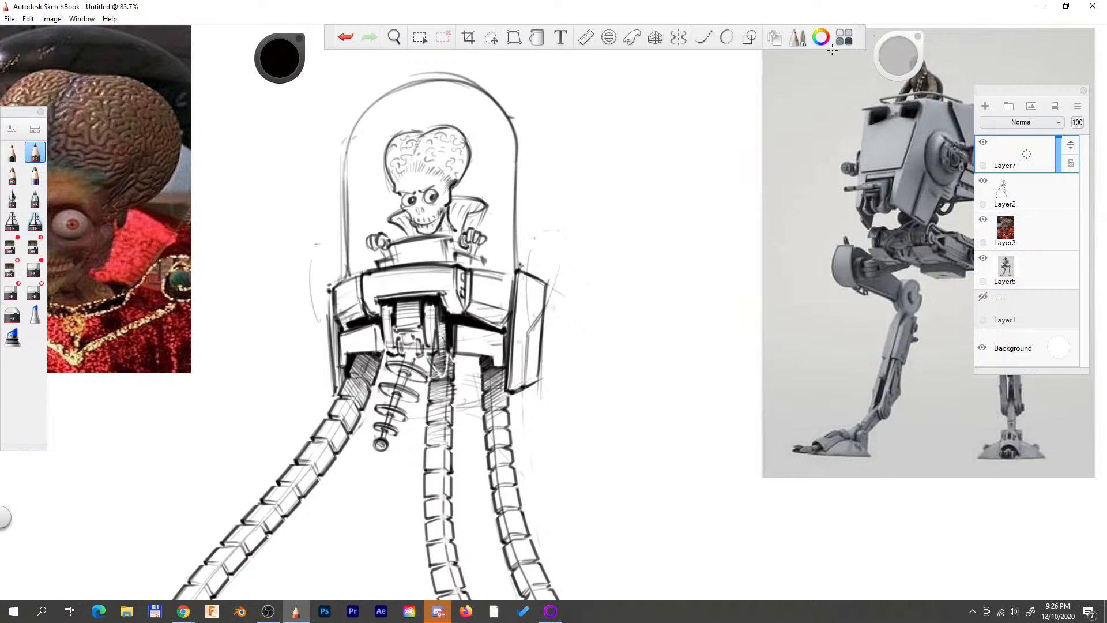
click(878, 29)
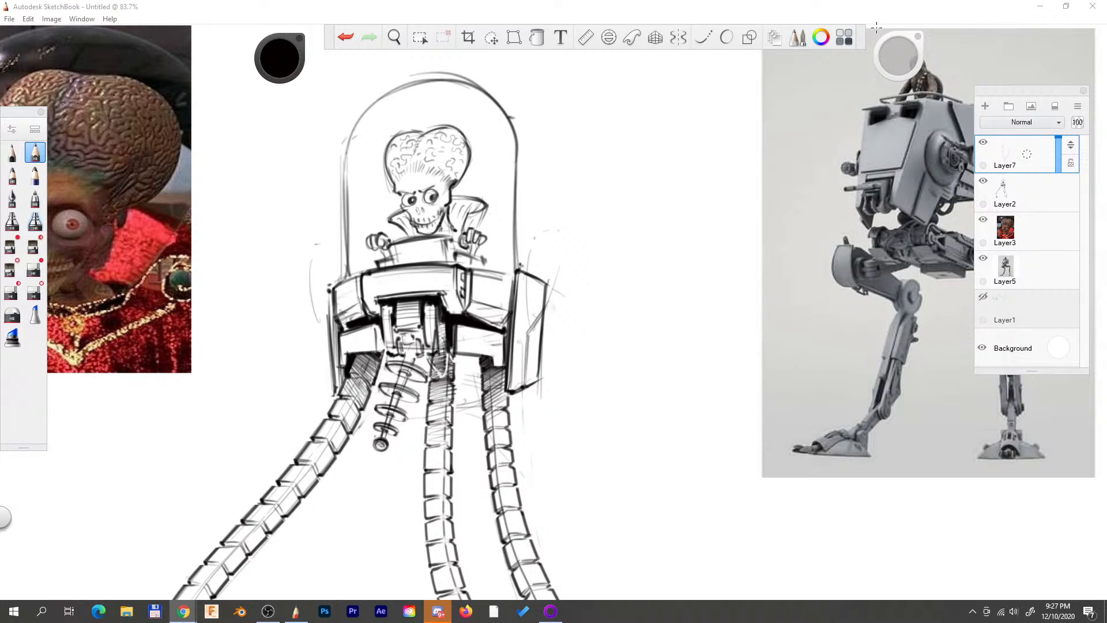
click(580, 284)
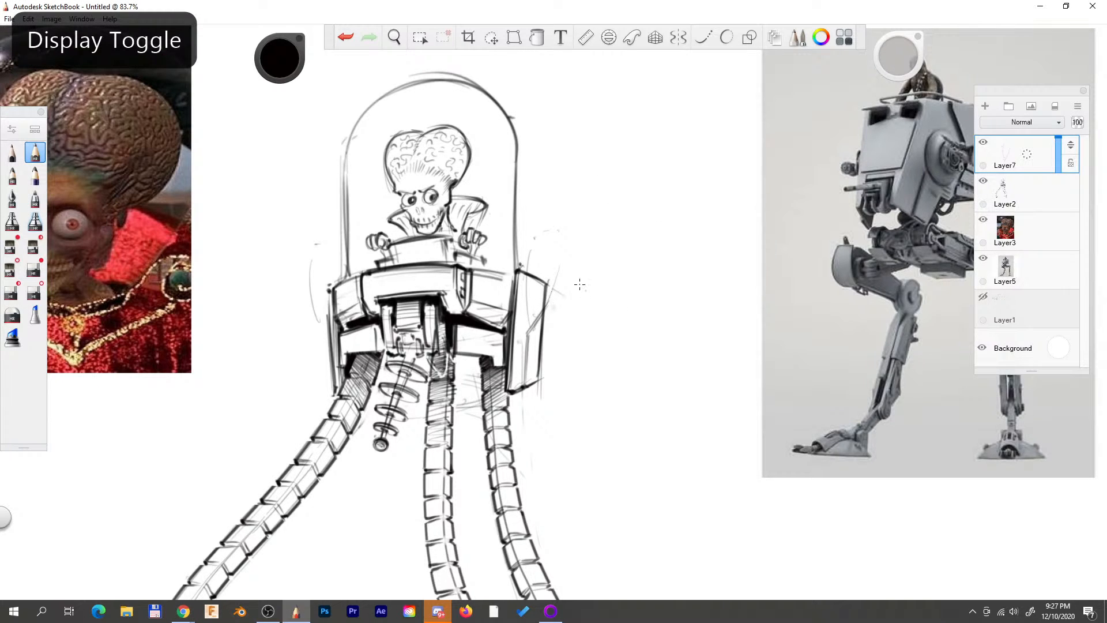
drag(533, 328, 569, 244)
key(space)
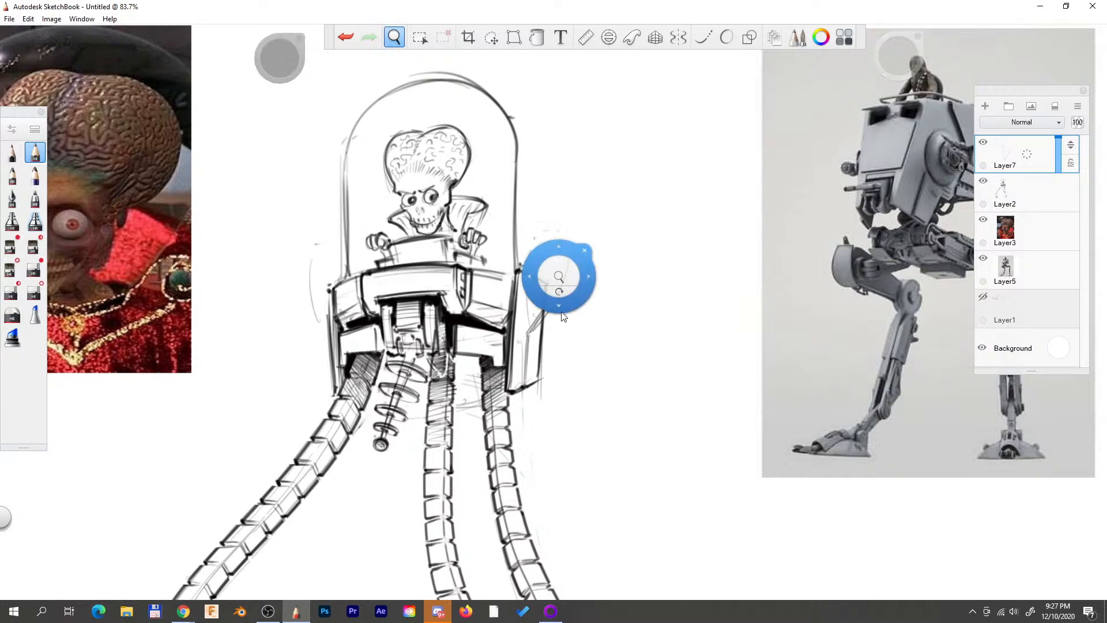
mouse_move(561, 284)
mouse_down()
mouse_move(651, 347)
mouse_move(625, 343)
mouse_up()
drag(481, 369, 500, 171)
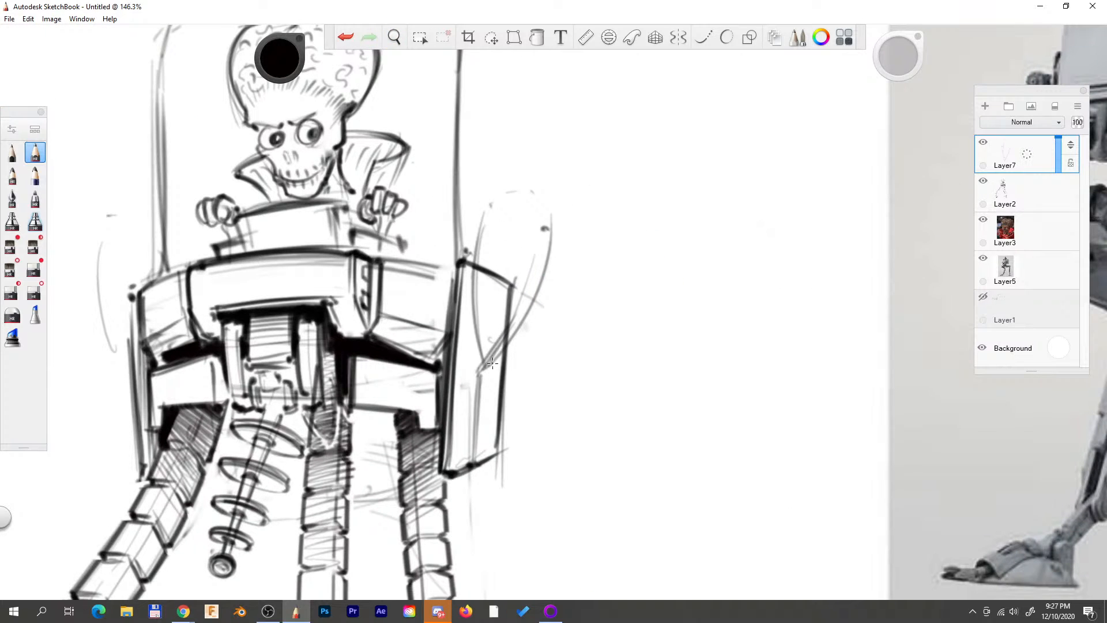
drag(492, 362, 514, 190)
mouse_move(488, 310)
mouse_down()
mouse_move(523, 200)
mouse_move(487, 252)
mouse_up()
drag(508, 348, 550, 215)
Sketch a rounded cap above the side pod with a line down to the hull, plus small details on the pod.
mouse_move(482, 203)
mouse_down()
mouse_move(551, 213)
mouse_move(504, 130)
mouse_move(436, 249)
mouse_move(444, 292)
mouse_up()
drag(544, 196, 508, 131)
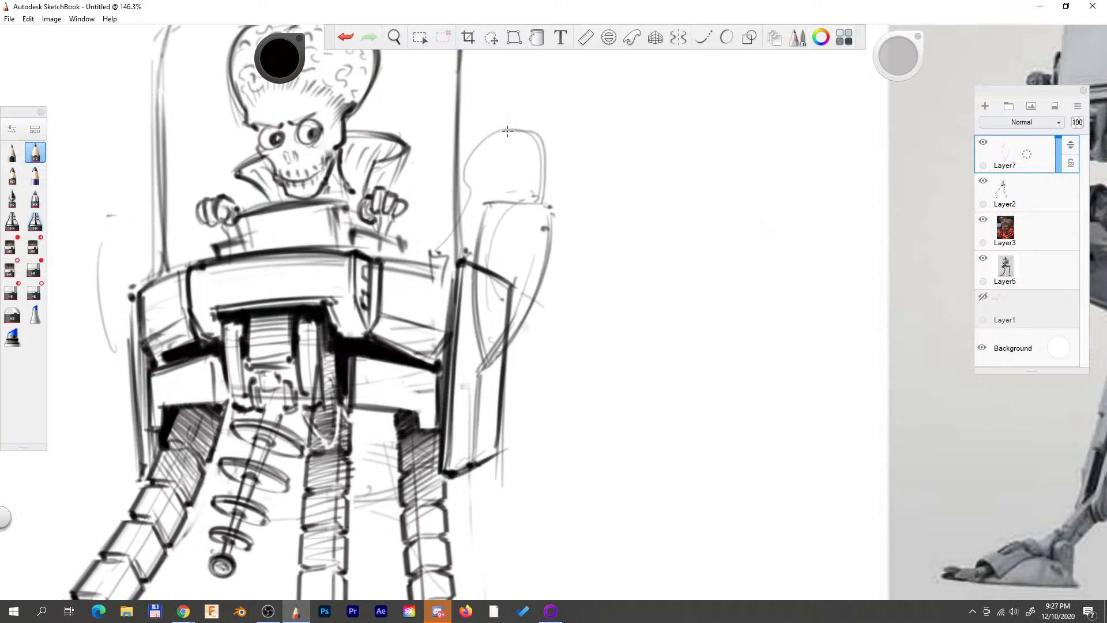
mouse_move(441, 255)
mouse_down()
mouse_move(474, 203)
mouse_move(472, 175)
mouse_move(542, 154)
mouse_up()
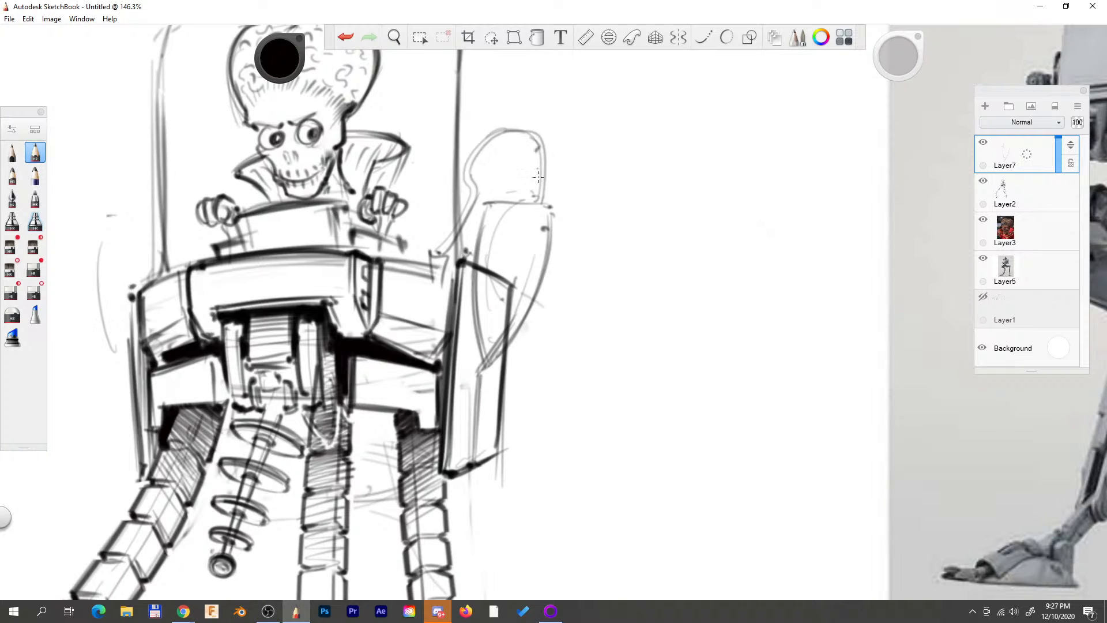
drag(498, 306, 524, 226)
mouse_move(536, 276)
mouse_down()
mouse_move(544, 288)
mouse_move(540, 278)
mouse_up()
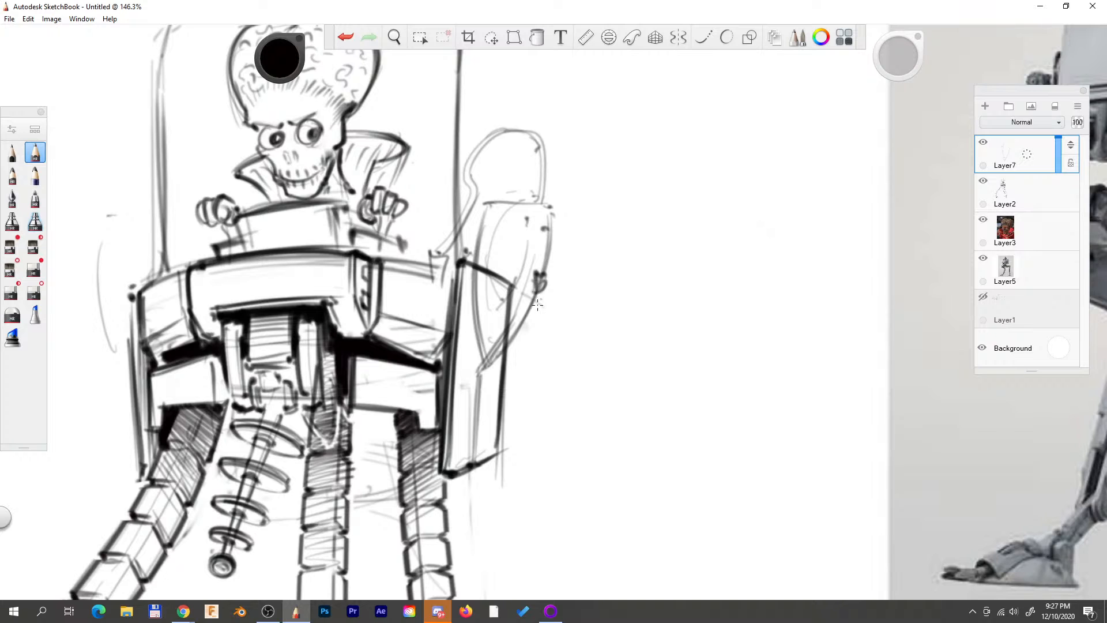
Erase the stray curve outside the hull's left side plate on the line art layer, Layer2.
mouse_move(389, 481)
mouse_down()
mouse_move(622, 415)
mouse_move(619, 432)
mouse_up()
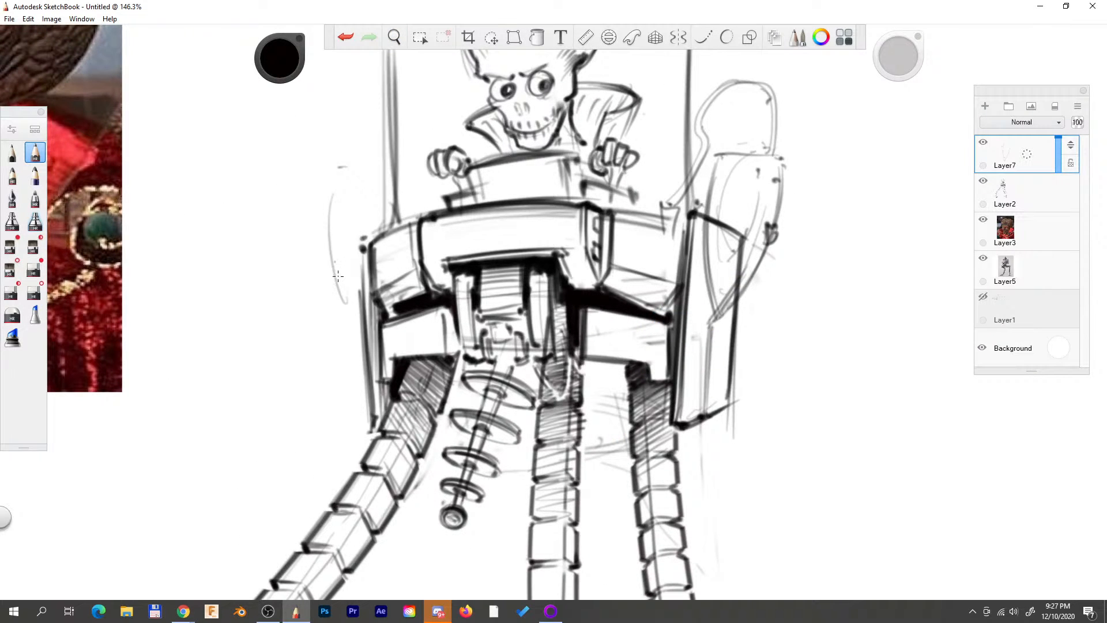
click(1015, 193)
click(12, 291)
drag(343, 327, 338, 145)
key(ctrl+z)
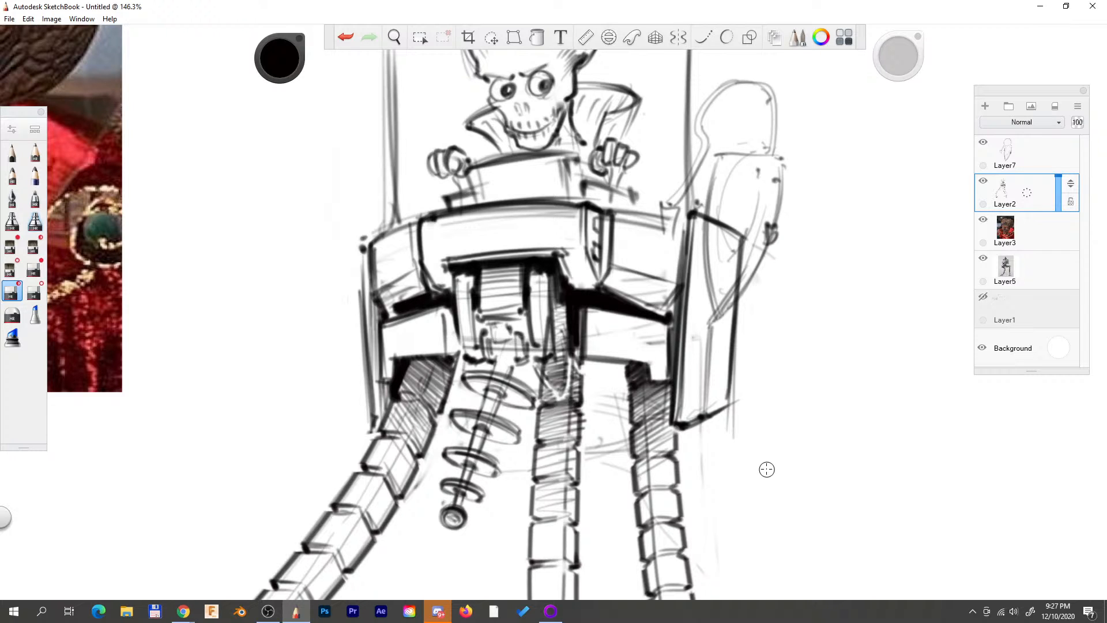
Make the pod layer, Layer7, active and lightly sketch a matching tapered pod with a rounded cap beside the hull's left plate.
key(space)
drag(801, 439, 702, 415)
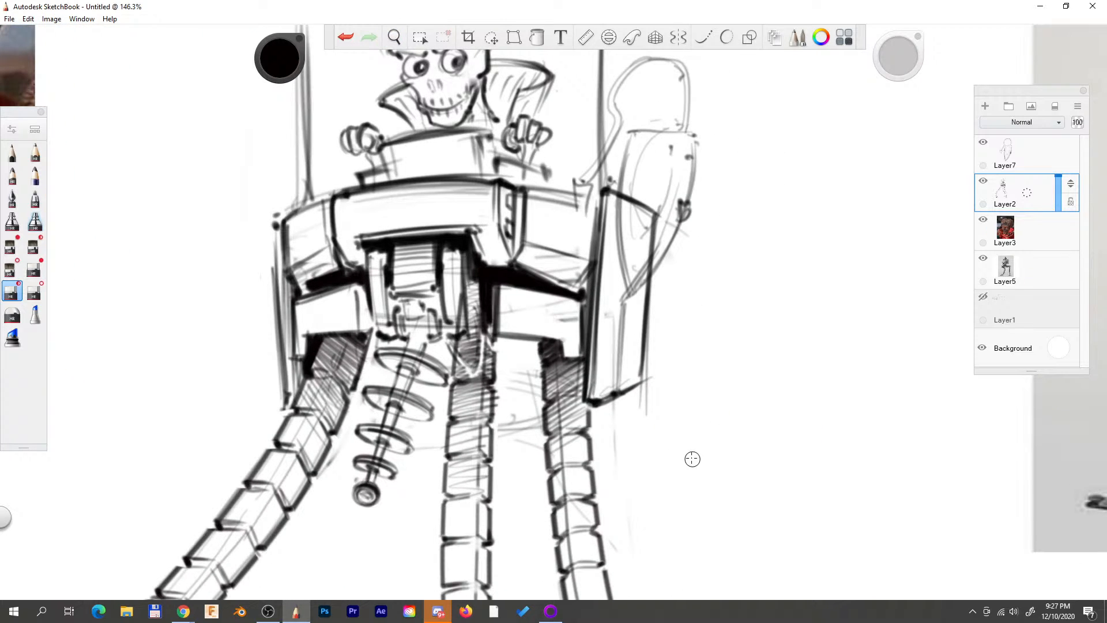
key(space)
drag(717, 235, 937, 241)
click(1033, 158)
key(s)
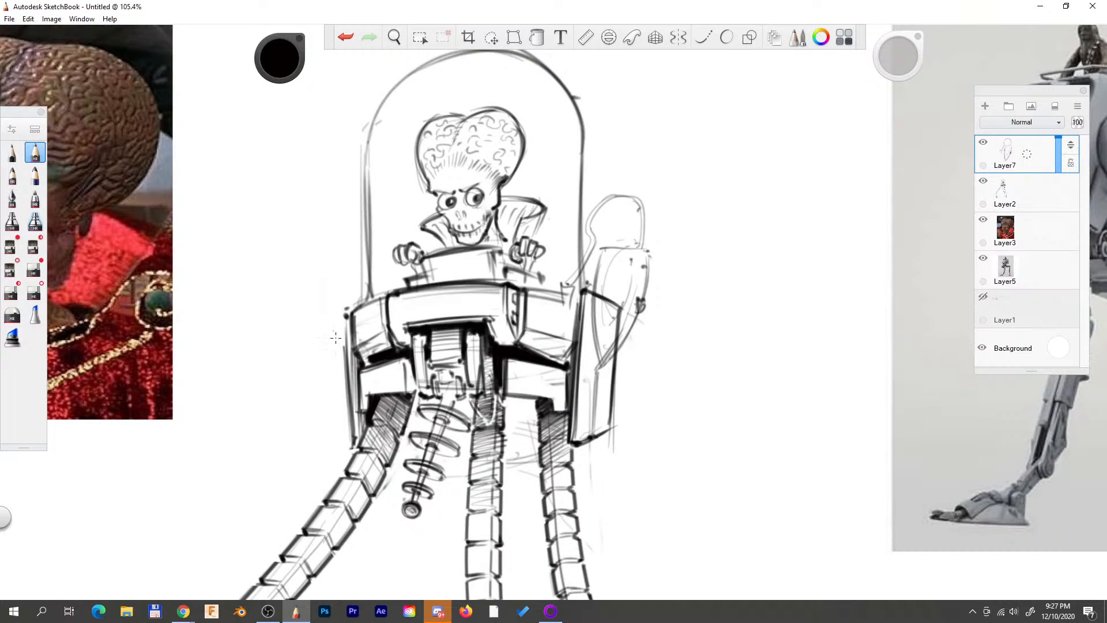
drag(347, 358, 325, 267)
mouse_move(350, 315)
mouse_down()
mouse_move(346, 226)
mouse_move(367, 289)
mouse_up()
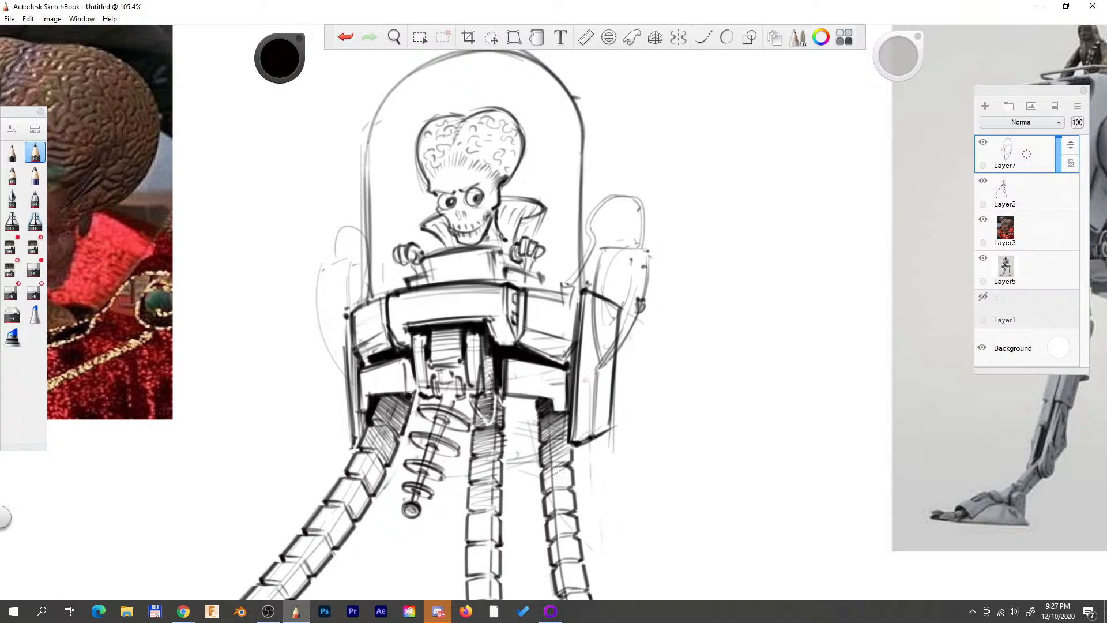
Pencil a small cylindrical socket on the hull's right panel and darken the hose linking it to the right pod's cap.
mouse_move(559, 301)
mouse_down()
mouse_move(560, 326)
mouse_move(573, 328)
mouse_move(563, 324)
mouse_up()
mouse_move(359, 305)
mouse_down()
mouse_move(364, 331)
mouse_move(365, 305)
mouse_move(447, 313)
mouse_up()
key(space)
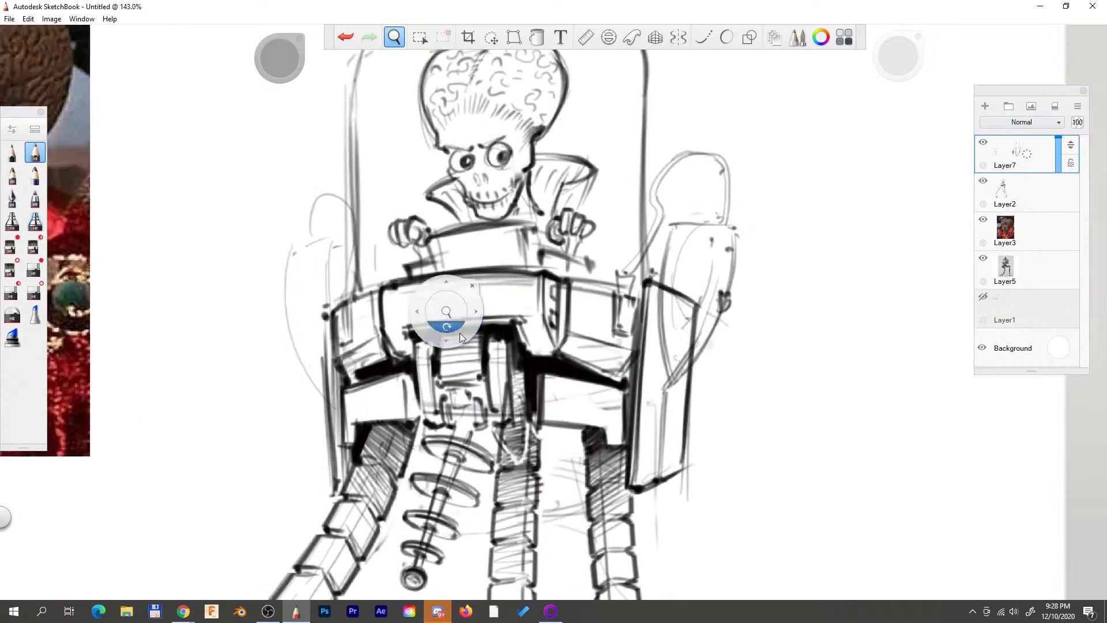
mouse_move(623, 274)
mouse_down()
mouse_move(620, 294)
mouse_move(634, 295)
mouse_move(633, 260)
mouse_up()
drag(658, 209, 625, 271)
drag(627, 277, 663, 206)
Darken the left pod's outer edge and top line, and begin an inner panel line along it.
mouse_move(329, 350)
mouse_down()
mouse_move(329, 242)
mouse_move(333, 344)
mouse_up()
mouse_move(321, 244)
mouse_down()
mouse_move(383, 243)
mouse_move(376, 268)
mouse_up()
mouse_move(325, 398)
mouse_down()
mouse_move(291, 255)
mouse_move(336, 287)
mouse_move(293, 264)
mouse_move(323, 241)
mouse_up()
key(e)
key(space)
drag(493, 421, 489, 394)
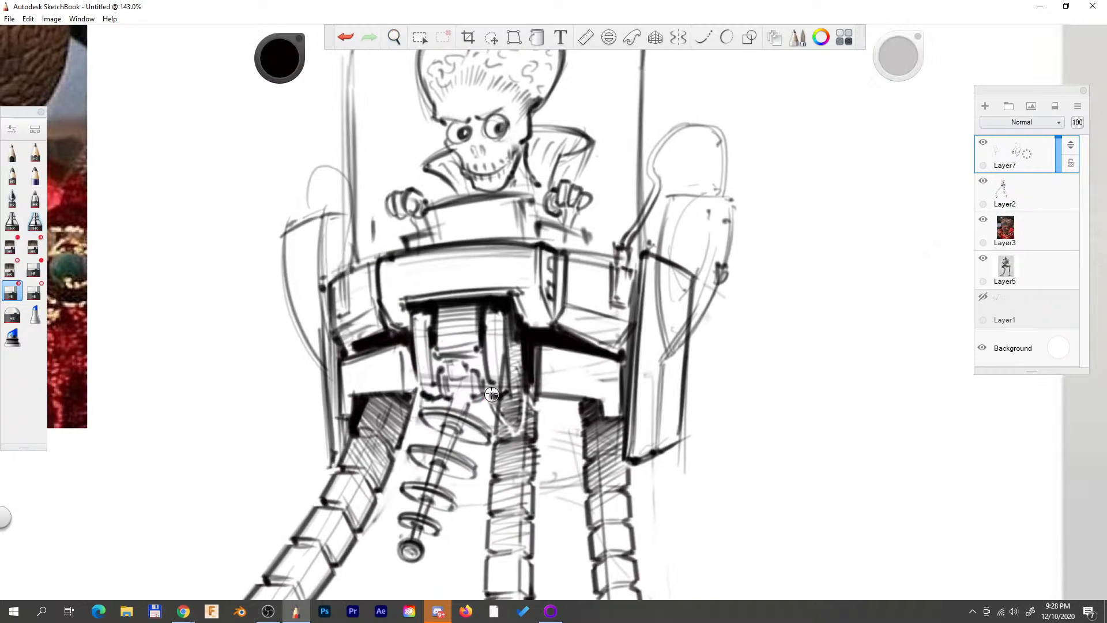
key(e)
key(e)
mouse_move(290, 224)
mouse_down()
mouse_move(327, 207)
mouse_move(289, 225)
mouse_move(285, 288)
mouse_up()
key(e)
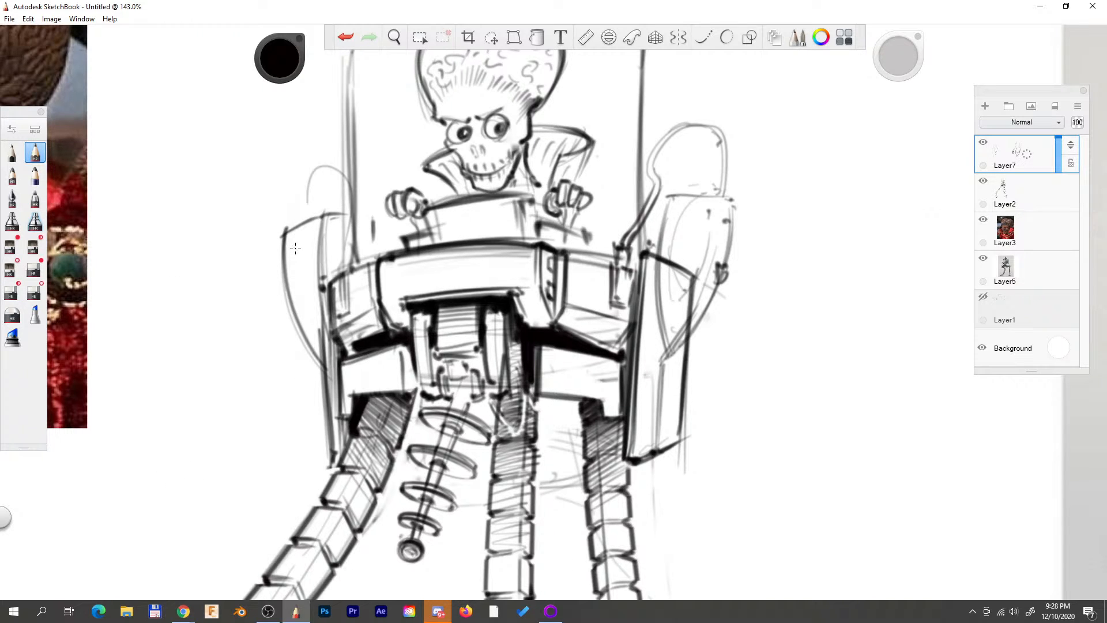
mouse_move(298, 248)
mouse_down()
mouse_move(317, 328)
mouse_move(304, 239)
mouse_up()
Darken the right pod's top edge and draw a tapered inset panel with oval details inside it.
mouse_move(679, 302)
mouse_down()
mouse_move(709, 223)
mouse_move(678, 219)
mouse_move(734, 202)
mouse_move(725, 199)
mouse_up()
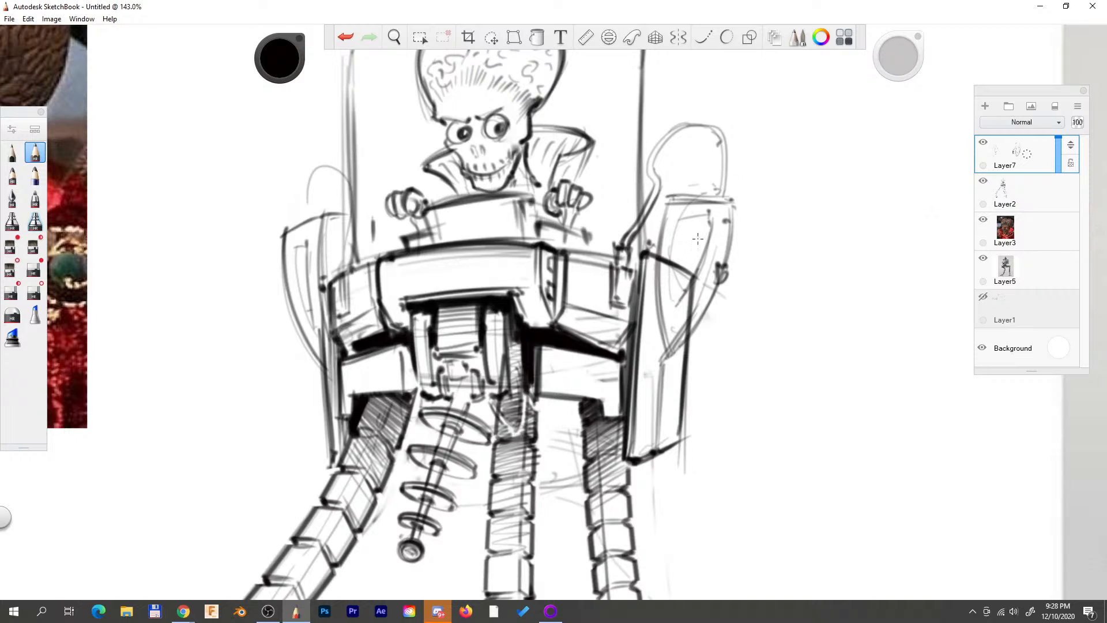
mouse_move(698, 265)
mouse_down()
mouse_move(708, 223)
mouse_move(697, 264)
mouse_up()
drag(694, 217, 690, 276)
mouse_move(697, 249)
mouse_down()
mouse_move(691, 277)
mouse_move(689, 228)
mouse_move(676, 269)
mouse_move(692, 278)
mouse_move(690, 319)
mouse_move(675, 341)
mouse_move(682, 204)
mouse_up()
Erase the hull lines overlapping the right pod on Layer2, and bolden the pod's tapered outline and top edge on Layer7.
click(1035, 201)
key(e)
click(1039, 168)
key(e)
mouse_move(661, 344)
mouse_down()
mouse_move(668, 202)
mouse_move(671, 357)
mouse_move(731, 259)
mouse_move(726, 268)
mouse_move(735, 213)
mouse_move(672, 204)
mouse_move(737, 201)
mouse_up()
drag(670, 199, 736, 202)
Darken the left pod's curved outer edge down to its lower tip, undoing the first attempt at the stroke.
key(space)
drag(650, 314, 534, 385)
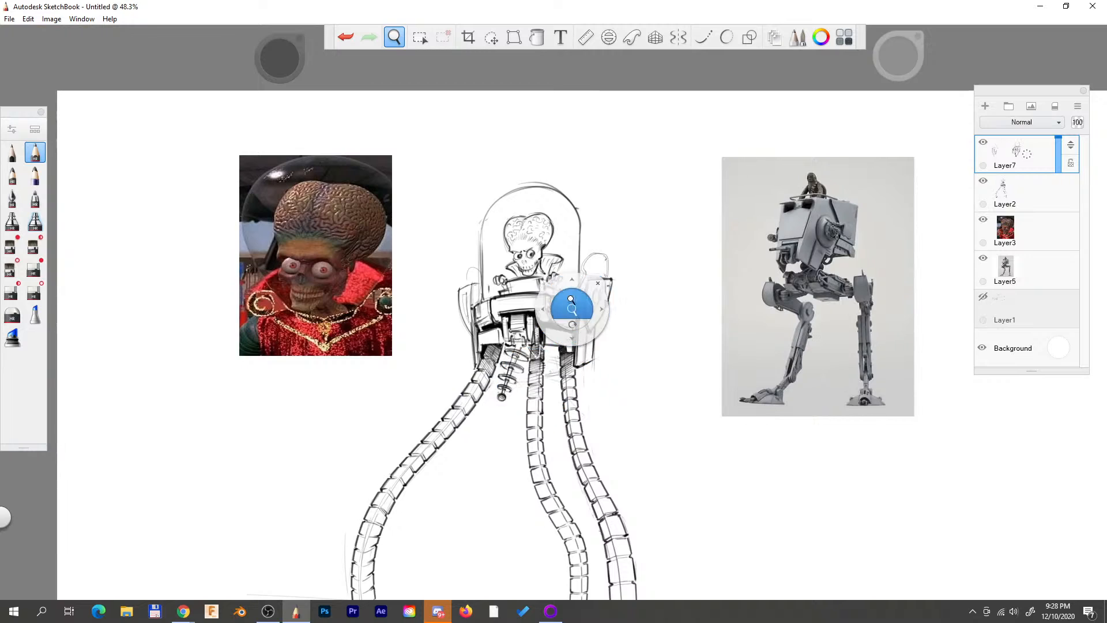
drag(571, 302, 668, 282)
drag(309, 252, 273, 269)
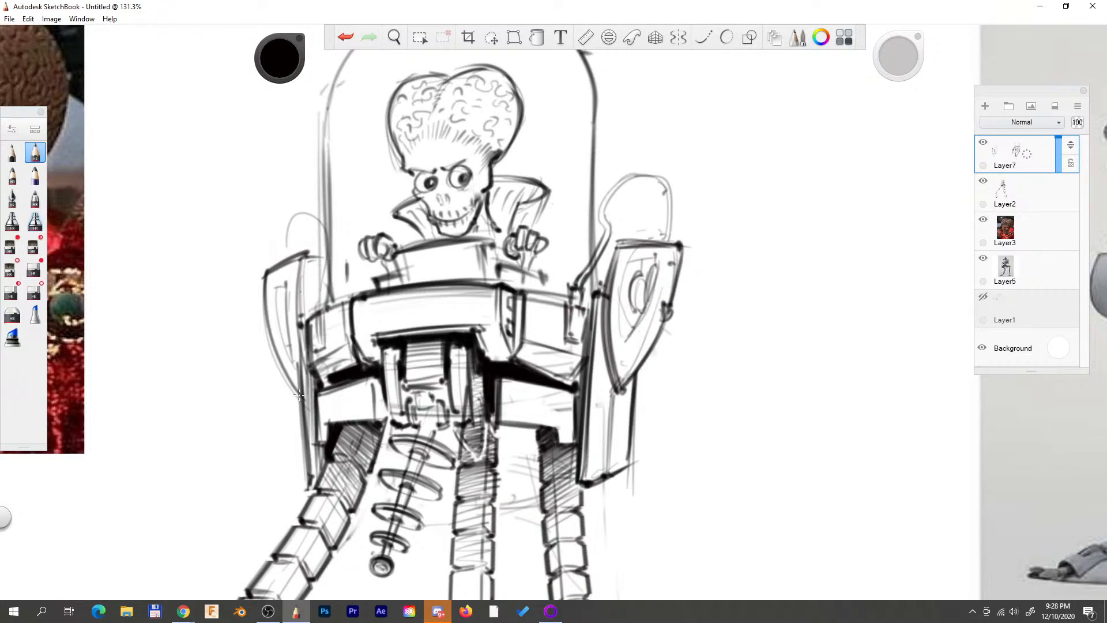
drag(299, 395, 264, 275)
key(ctrl+z)
drag(303, 397, 265, 276)
Draw a narrow inset slot on the left pod, define its back edge, and outline the cap and its hull socket.
key(space)
drag(381, 447, 404, 421)
drag(317, 327, 305, 264)
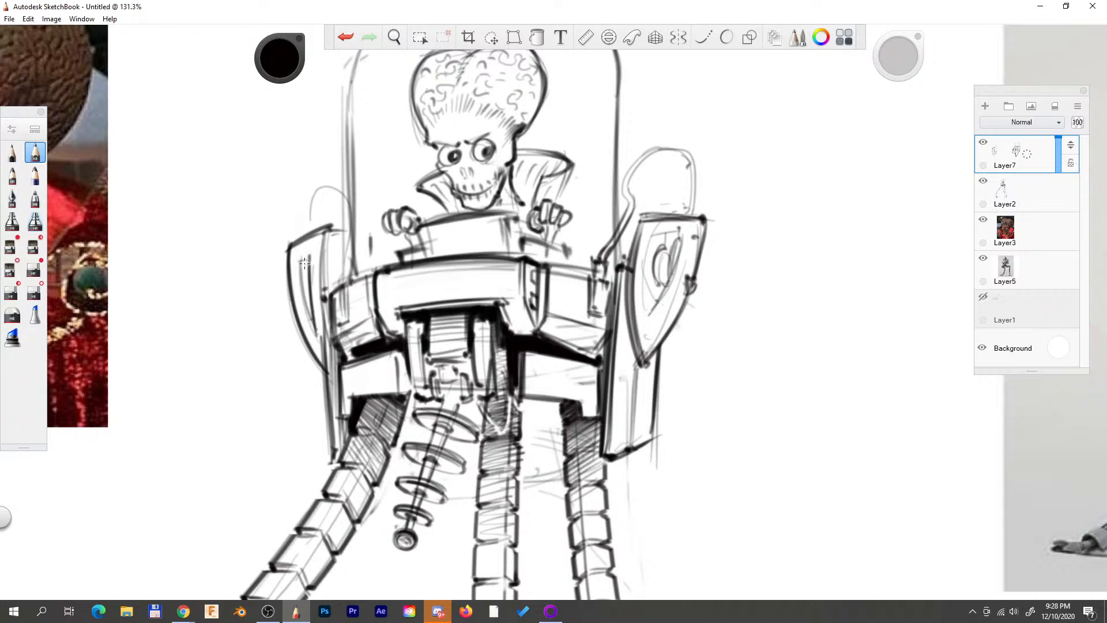
drag(325, 312, 329, 233)
mouse_move(325, 344)
mouse_down()
mouse_move(325, 234)
mouse_move(334, 228)
mouse_move(368, 273)
mouse_up()
mouse_move(307, 231)
mouse_down()
mouse_move(324, 174)
mouse_move(350, 269)
mouse_move(347, 205)
mouse_move(309, 184)
mouse_up()
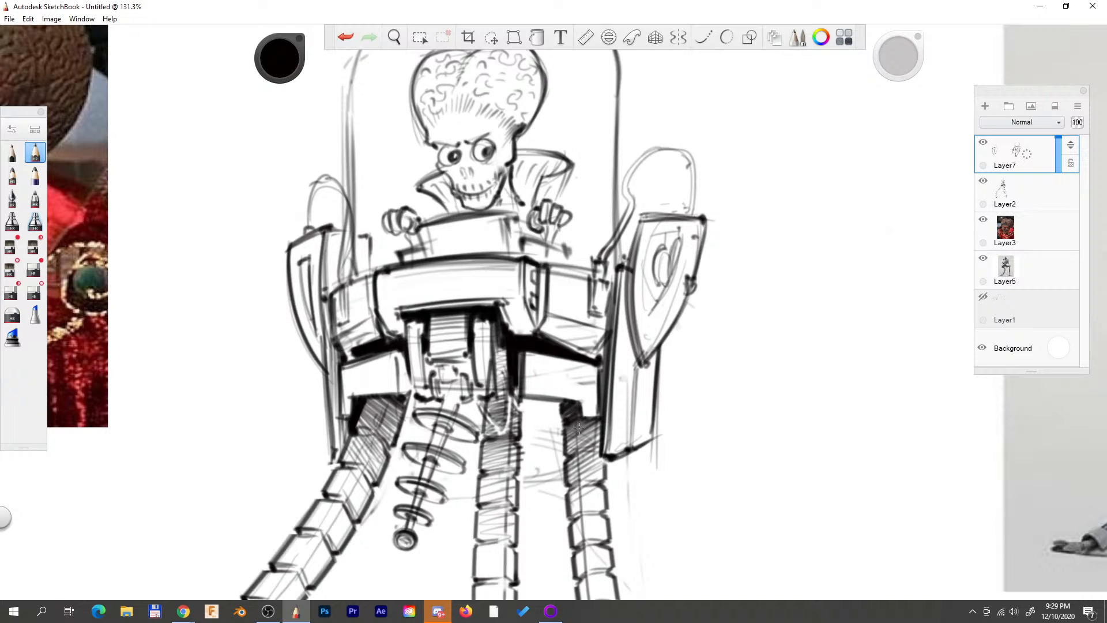
Darken the right pod's rounded cap into a looping hose and add a small connector at its base.
key(space)
drag(621, 262, 494, 423)
key(space)
drag(559, 299, 610, 293)
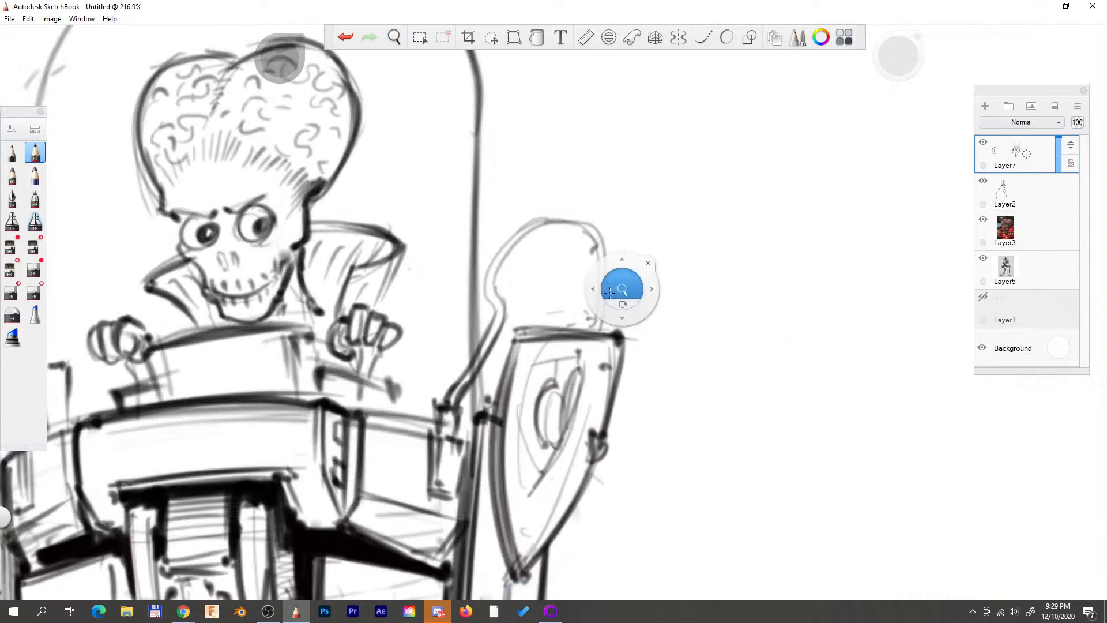
drag(585, 329, 605, 331)
drag(597, 319, 592, 250)
mouse_move(503, 315)
mouse_down()
mouse_move(497, 267)
mouse_move(550, 222)
mouse_move(594, 238)
mouse_move(603, 309)
mouse_move(603, 236)
mouse_move(568, 212)
mouse_move(506, 228)
mouse_move(487, 297)
mouse_move(492, 338)
mouse_up()
Strengthen the inset panel on the right pod with dark shading along its upper corner and inner edge.
key(space)
drag(658, 373, 528, 441)
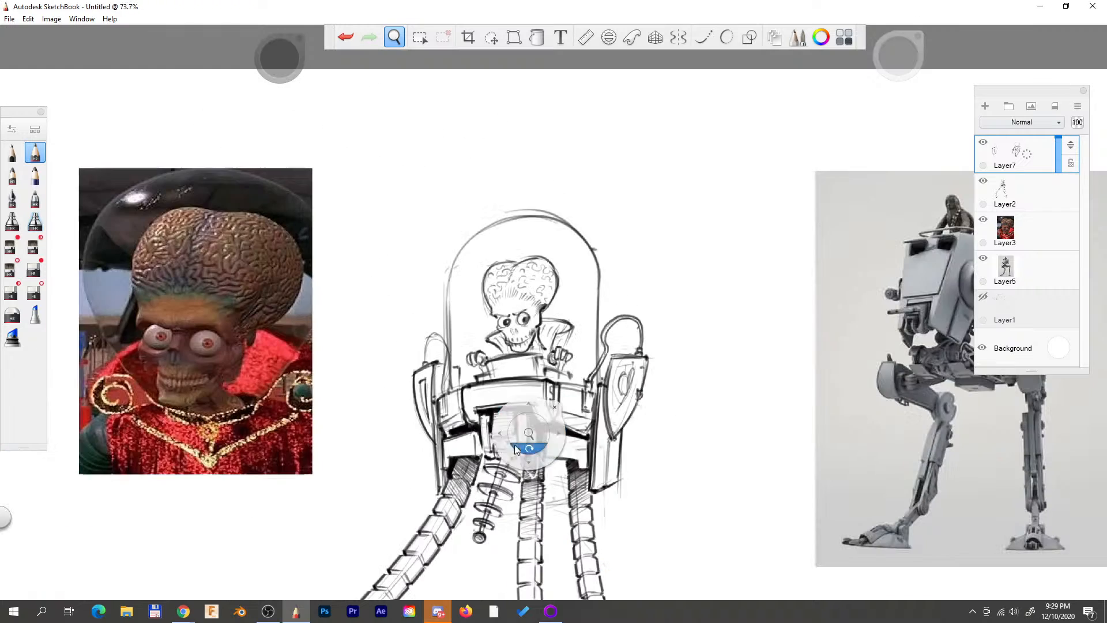
mouse_move(660, 378)
mouse_down()
mouse_move(709, 431)
mouse_move(742, 387)
mouse_up()
mouse_move(592, 282)
mouse_down()
mouse_move(638, 273)
mouse_move(618, 344)
mouse_up()
mouse_move(637, 288)
mouse_down()
mouse_move(628, 313)
mouse_move(626, 278)
mouse_move(641, 276)
mouse_up()
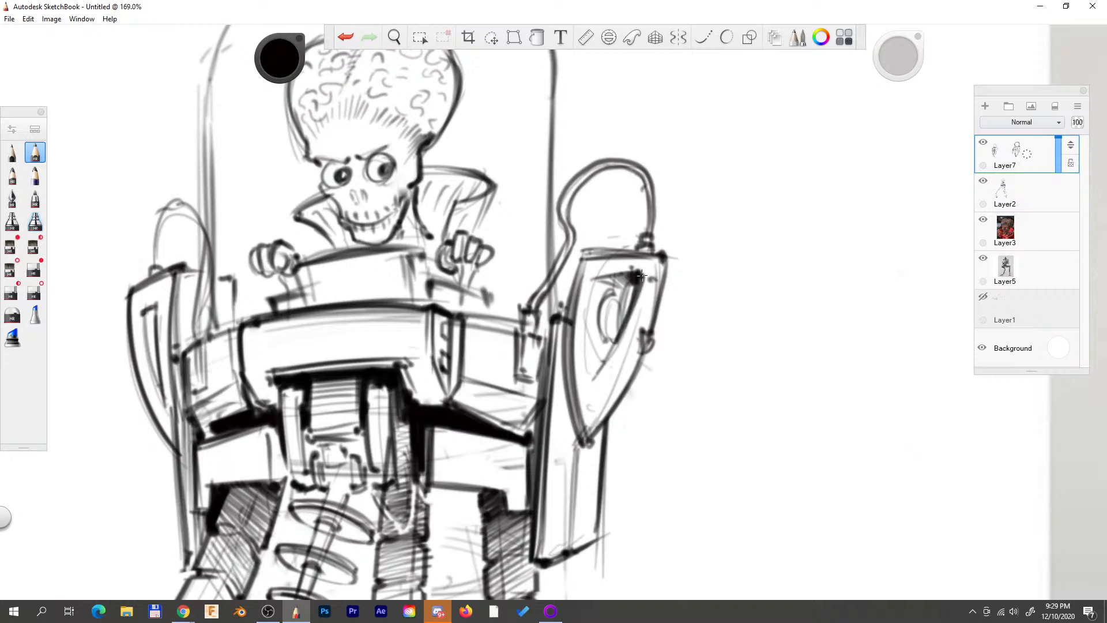
Pencil a vertical panel line on the right side plate below the pod, and add detail marks beside the left pod.
key(space)
drag(724, 280, 641, 419)
drag(689, 304, 697, 296)
drag(718, 554, 644, 366)
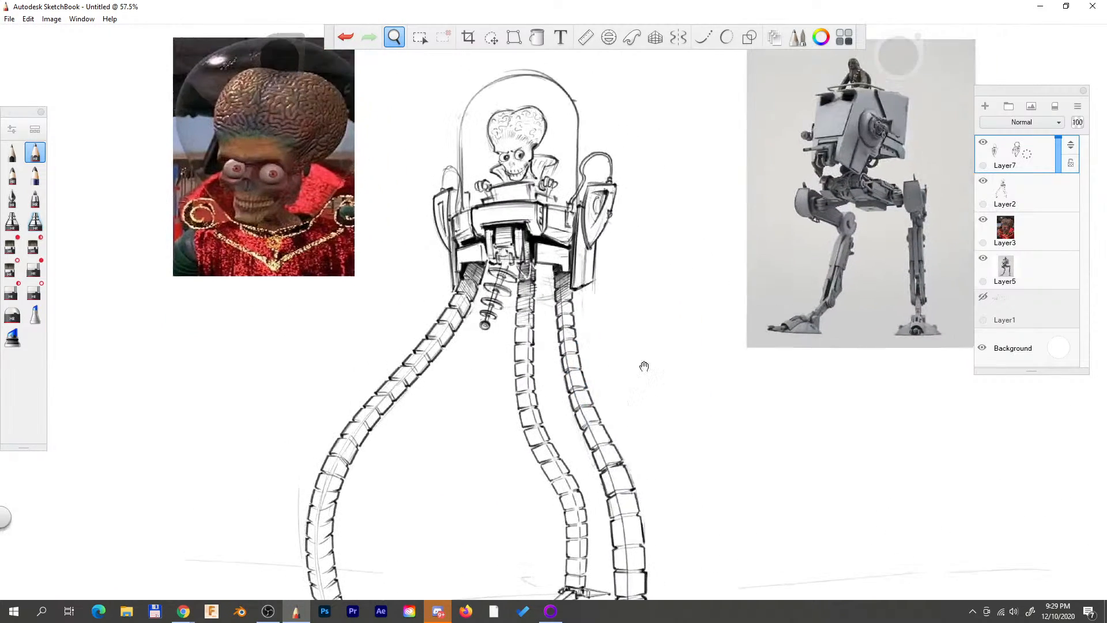
drag(615, 439, 619, 325)
drag(657, 289, 649, 435)
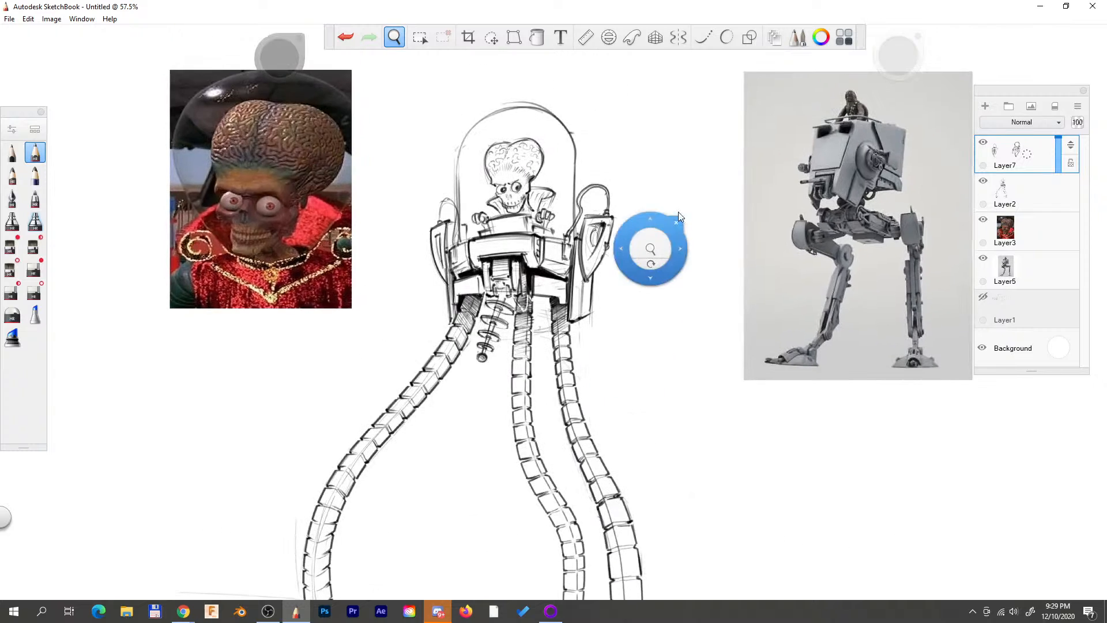
drag(626, 207, 650, 187)
drag(544, 368, 571, 328)
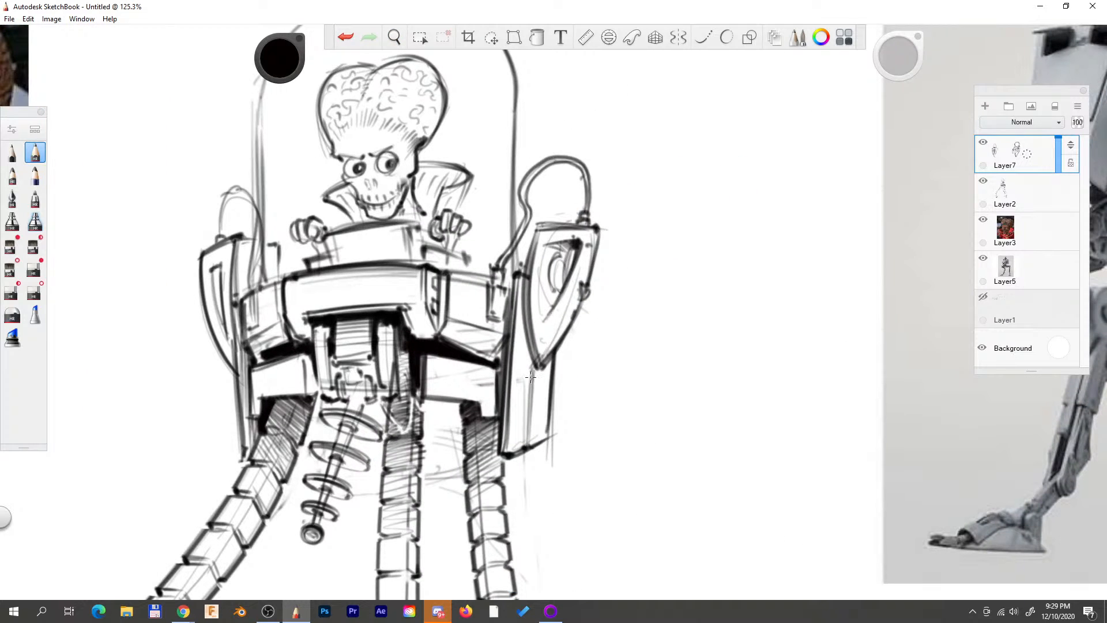
drag(530, 377, 526, 444)
drag(239, 306, 242, 241)
Merge the pod layer, Layer7, down into the line art layer, Layer2.
drag(711, 229, 658, 339)
drag(595, 502, 630, 378)
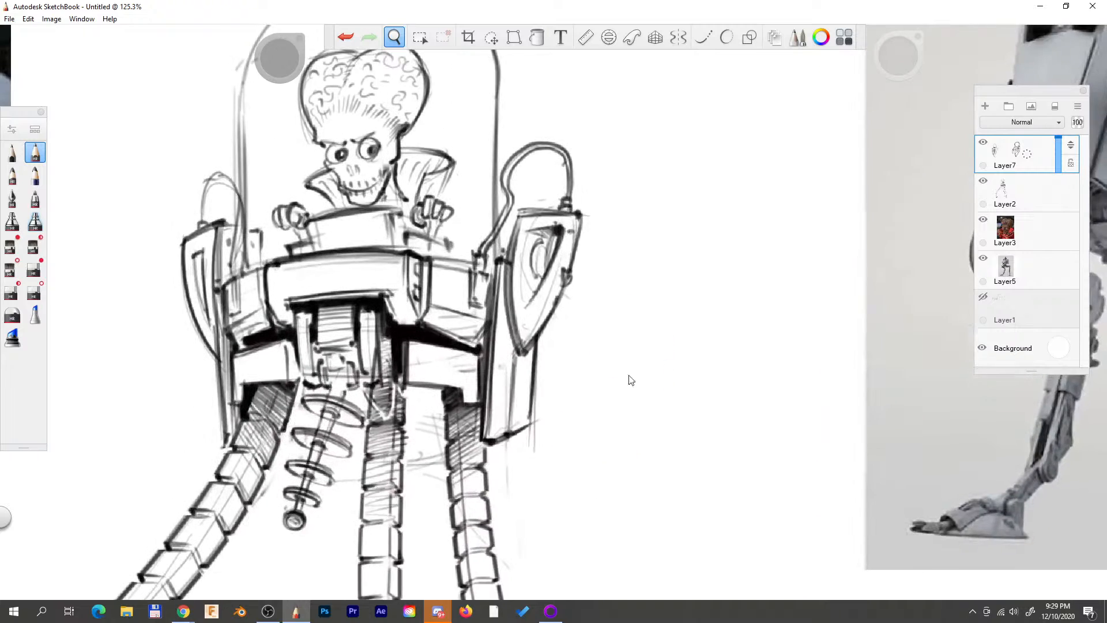
drag(495, 489, 550, 447)
key(s)
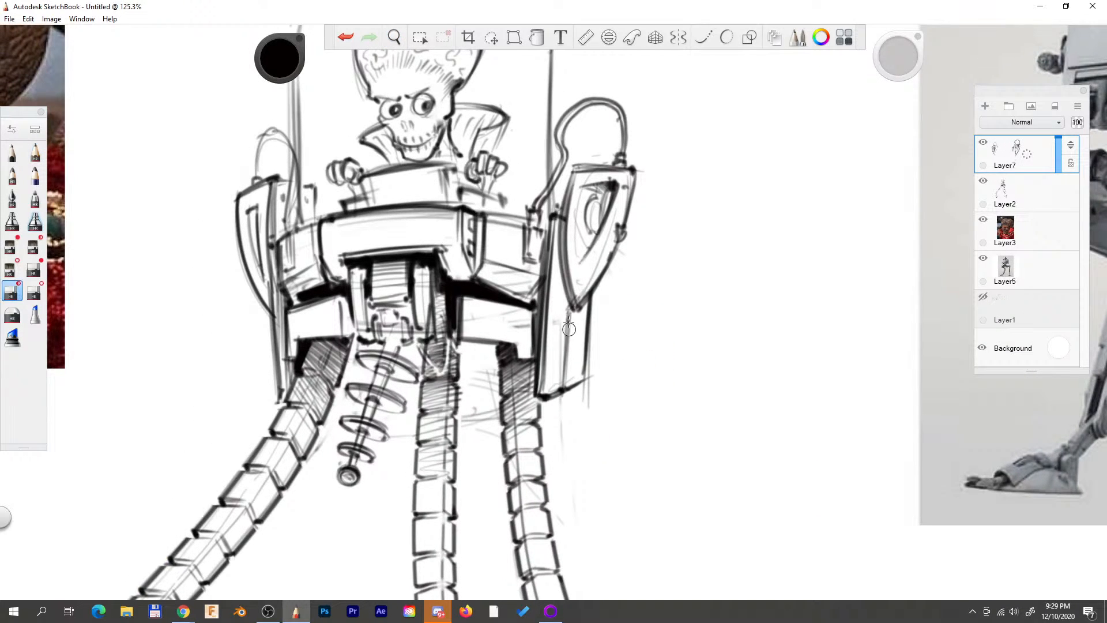
drag(568, 327, 569, 320)
drag(1028, 155, 1012, 207)
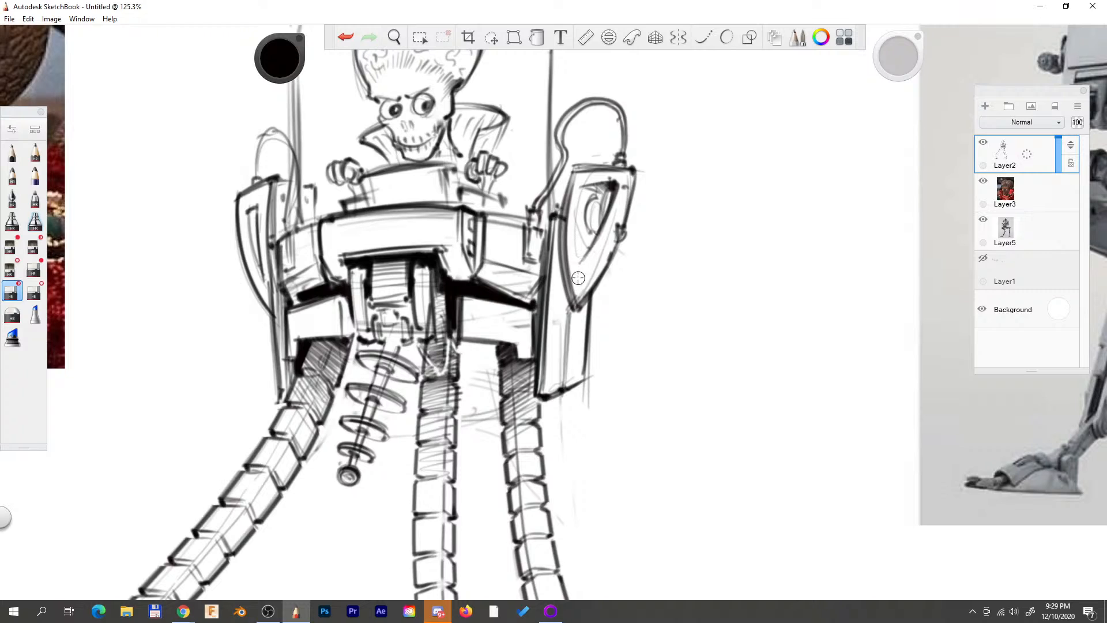
Erase the rough line on the right side plate and draw a cleaner inset panel outline below the pod.
drag(894, 57, 894, 52)
drag(570, 314, 562, 389)
drag(569, 310, 570, 323)
key(s)
mouse_move(567, 388)
mouse_down()
mouse_move(562, 310)
mouse_move(579, 384)
mouse_move(578, 314)
mouse_move(559, 387)
mouse_move(579, 310)
mouse_up()
drag(564, 307, 589, 310)
key(space)
drag(633, 393, 638, 332)
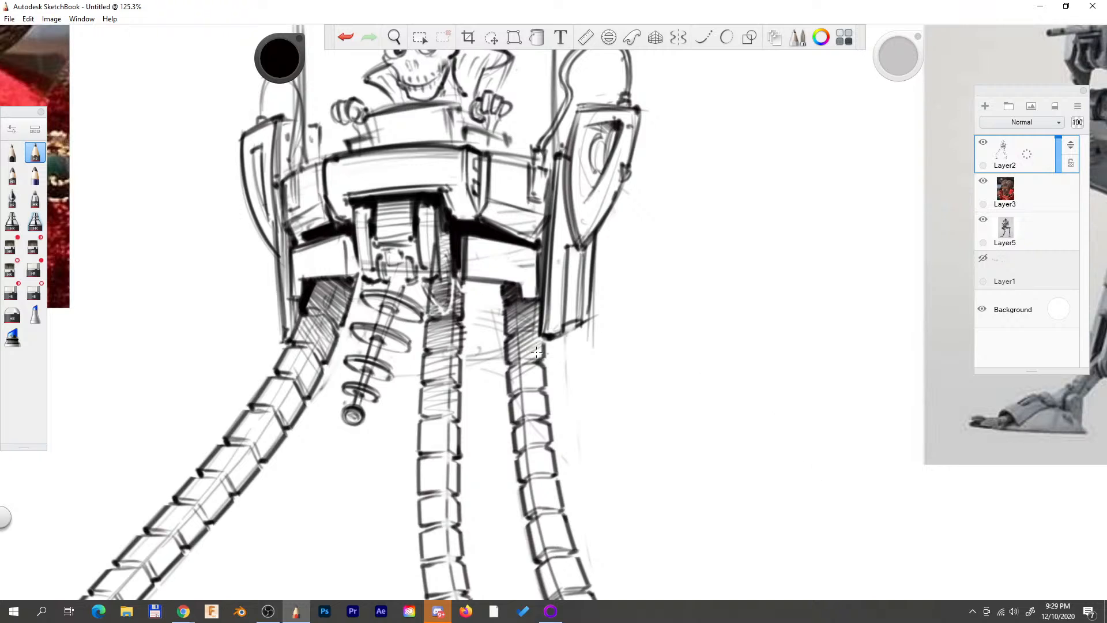
mouse_move(426, 288)
mouse_down()
mouse_move(444, 316)
mouse_move(452, 282)
mouse_up()
Sketch light exhaust streaks below the right pod and rough in a billowing smoke cloud beneath them.
key(space)
mouse_move(611, 274)
mouse_down()
mouse_move(583, 261)
mouse_move(534, 391)
mouse_move(541, 422)
mouse_up()
drag(565, 268, 571, 369)
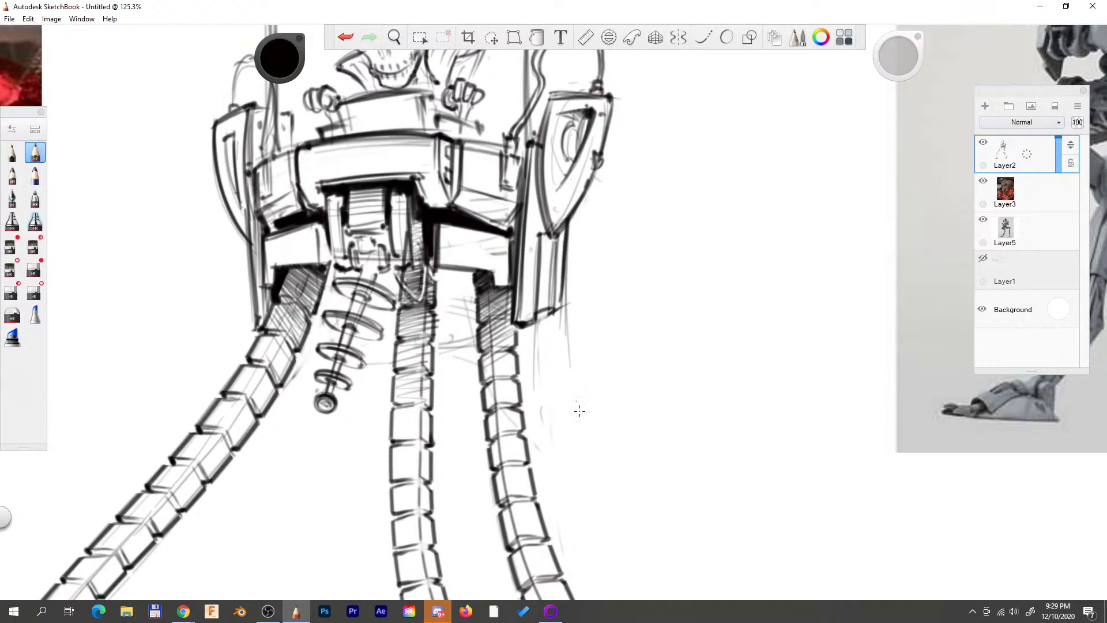
drag(545, 411, 567, 452)
drag(585, 444, 605, 437)
mouse_move(578, 352)
mouse_down()
mouse_move(593, 320)
mouse_move(620, 327)
mouse_up()
drag(644, 365, 616, 346)
drag(574, 281, 563, 353)
mouse_move(547, 249)
mouse_down()
mouse_move(555, 375)
mouse_move(579, 391)
mouse_move(565, 399)
mouse_up()
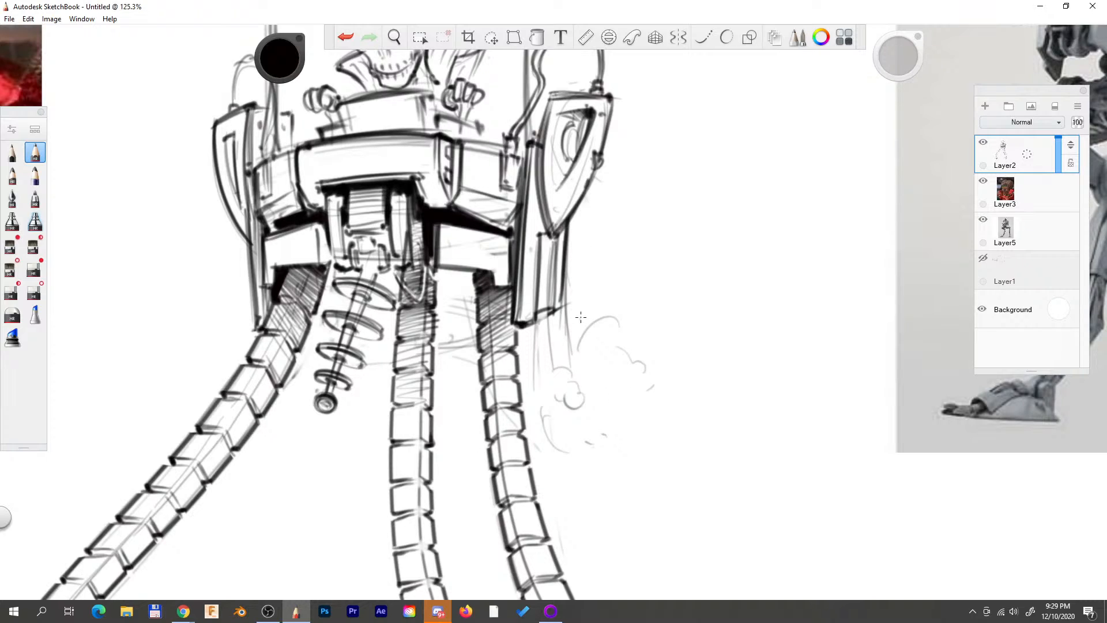
Add small smoke puffs beside the right pod and pencil a rounded detail on the right side plate.
drag(581, 321, 582, 311)
mouse_move(532, 255)
mouse_down()
mouse_move(545, 219)
mouse_move(591, 301)
mouse_move(587, 267)
mouse_move(615, 296)
mouse_up()
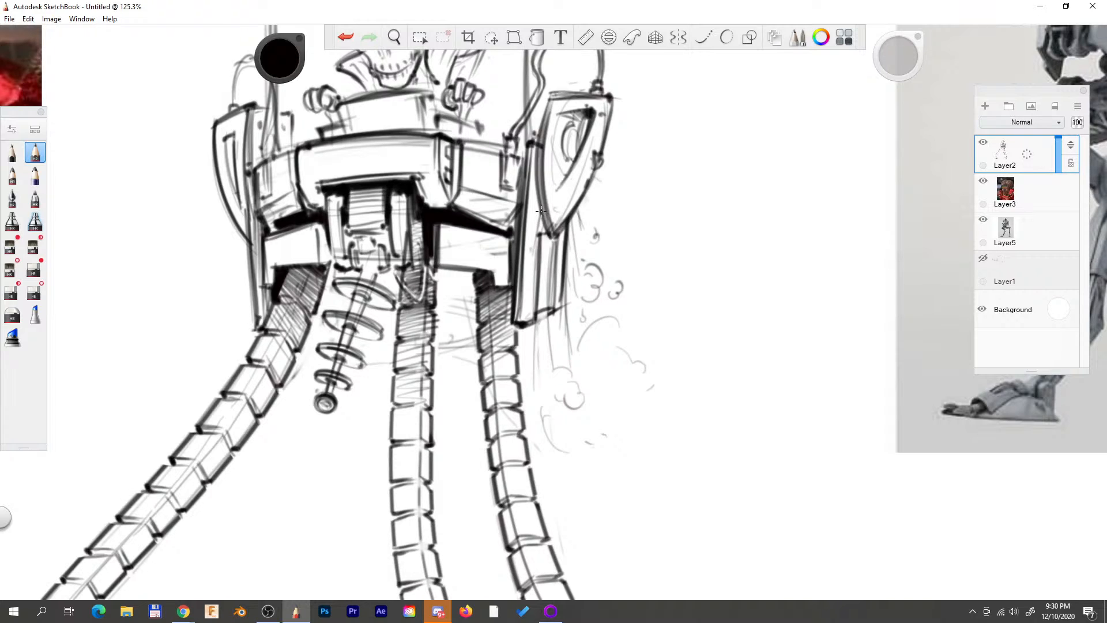
mouse_move(540, 236)
mouse_down()
mouse_move(535, 282)
mouse_move(530, 269)
mouse_up()
key(e)
key(b)
drag(536, 219, 527, 278)
Define the right smoke cloud with scalloped outlines, inner curls and small stray puffs around it.
key(space)
drag(635, 501, 621, 400)
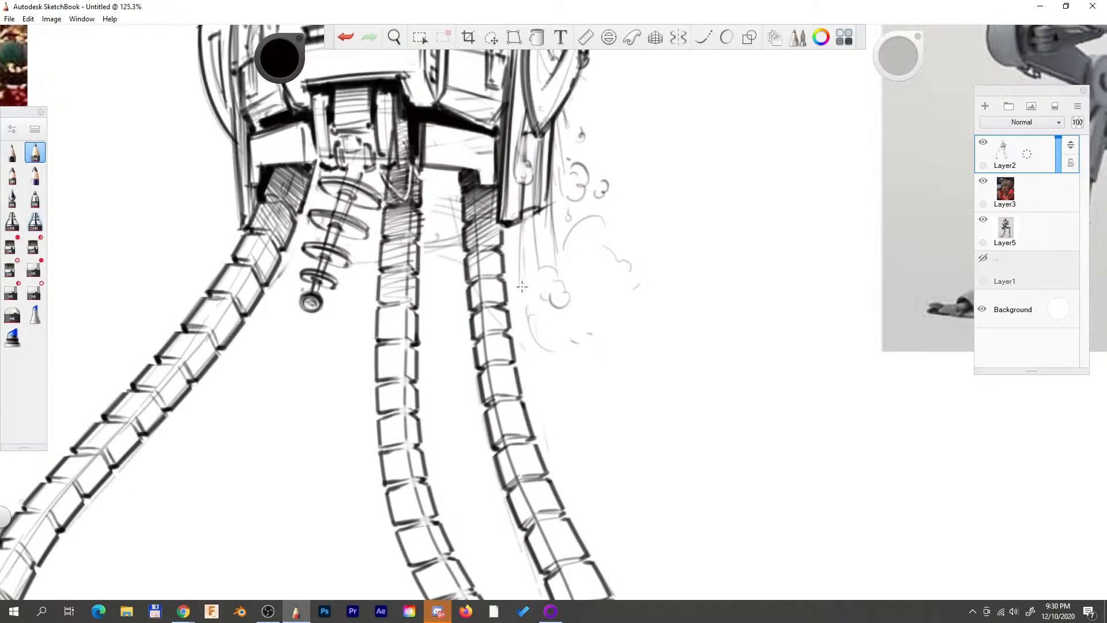
drag(521, 287, 528, 233)
mouse_move(526, 312)
mouse_down()
mouse_move(530, 331)
mouse_move(566, 353)
mouse_move(634, 311)
mouse_up()
drag(623, 244, 642, 292)
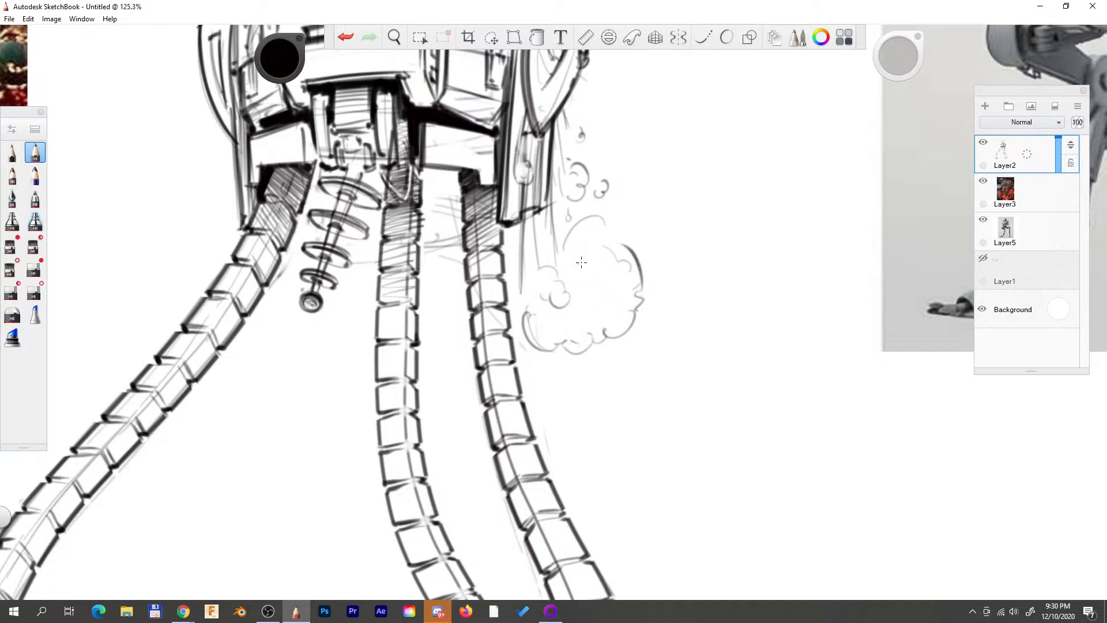
mouse_move(574, 281)
mouse_down()
mouse_move(606, 277)
mouse_move(589, 290)
mouse_up()
drag(632, 361, 623, 342)
key(space)
drag(671, 245, 565, 374)
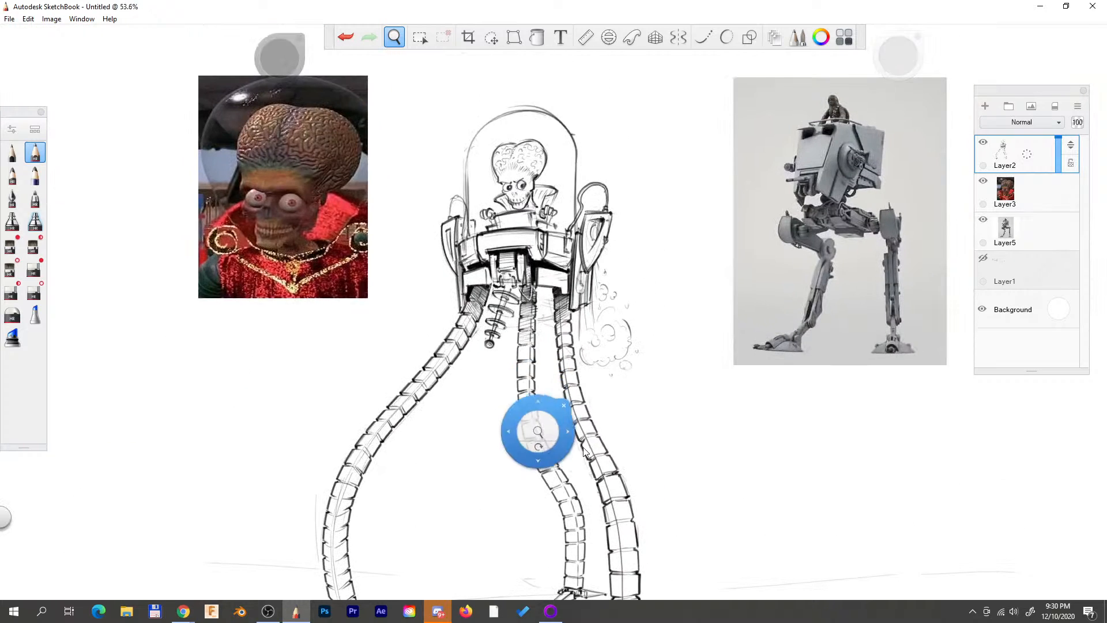
Sketch exhaust streaks beneath the left pod with light smoke puffs on both sides of the left leg.
drag(521, 284, 565, 288)
mouse_move(394, 264)
mouse_down()
mouse_move(363, 339)
mouse_move(386, 348)
mouse_up()
mouse_move(381, 345)
mouse_down()
mouse_move(397, 274)
mouse_move(381, 342)
mouse_up()
drag(378, 355, 381, 351)
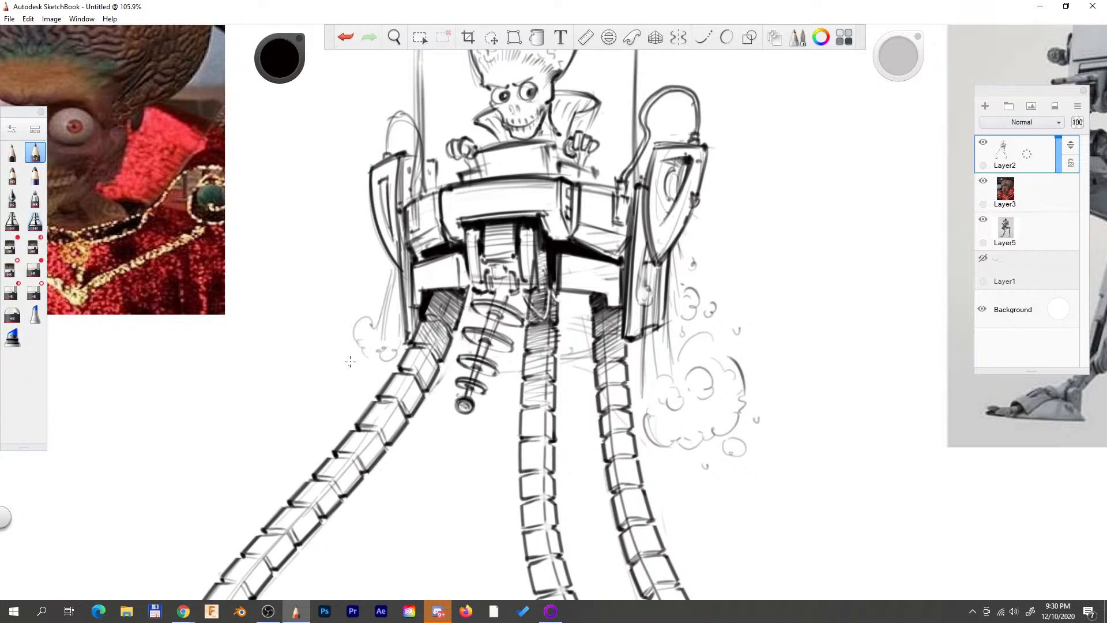
drag(350, 362, 333, 407)
drag(431, 439, 406, 442)
drag(446, 405, 431, 415)
Build up the left smoke cloud with firmer scalloped outlines on both sides of the left leg.
drag(705, 390, 747, 313)
drag(497, 315, 492, 329)
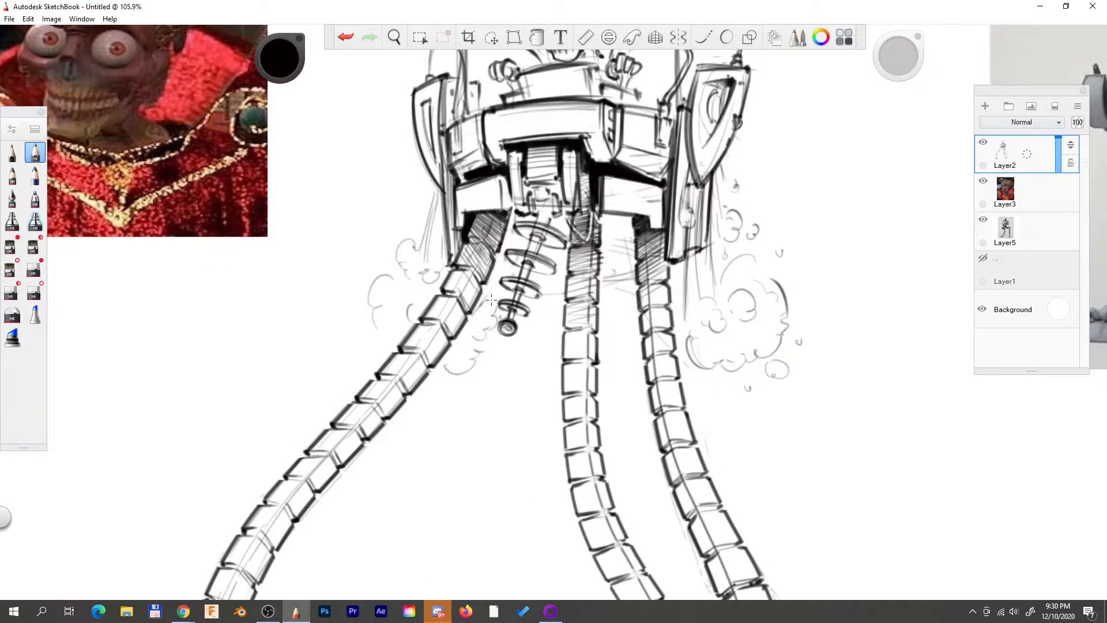
drag(438, 362, 489, 352)
drag(370, 316, 397, 344)
drag(386, 277, 371, 313)
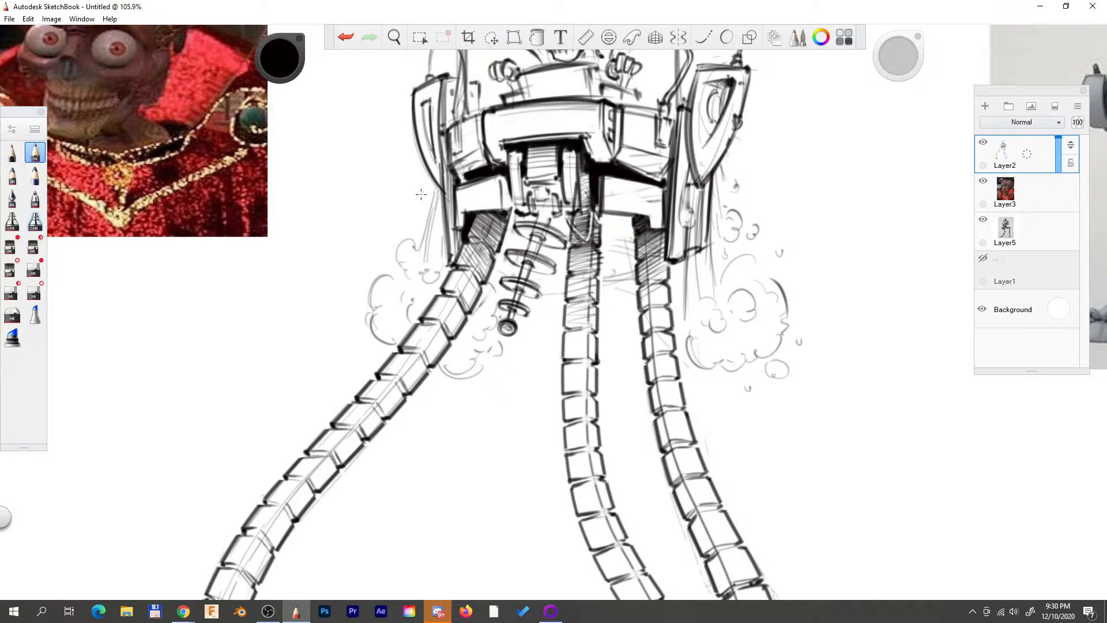
Add more exhaust streaks and small puffs below the left pod and around the left cloud's outer edge.
drag(427, 187, 417, 217)
mouse_move(408, 220)
mouse_down()
mouse_move(395, 216)
mouse_move(404, 240)
mouse_up()
mouse_move(408, 235)
mouse_down()
mouse_move(419, 234)
mouse_move(413, 225)
mouse_up()
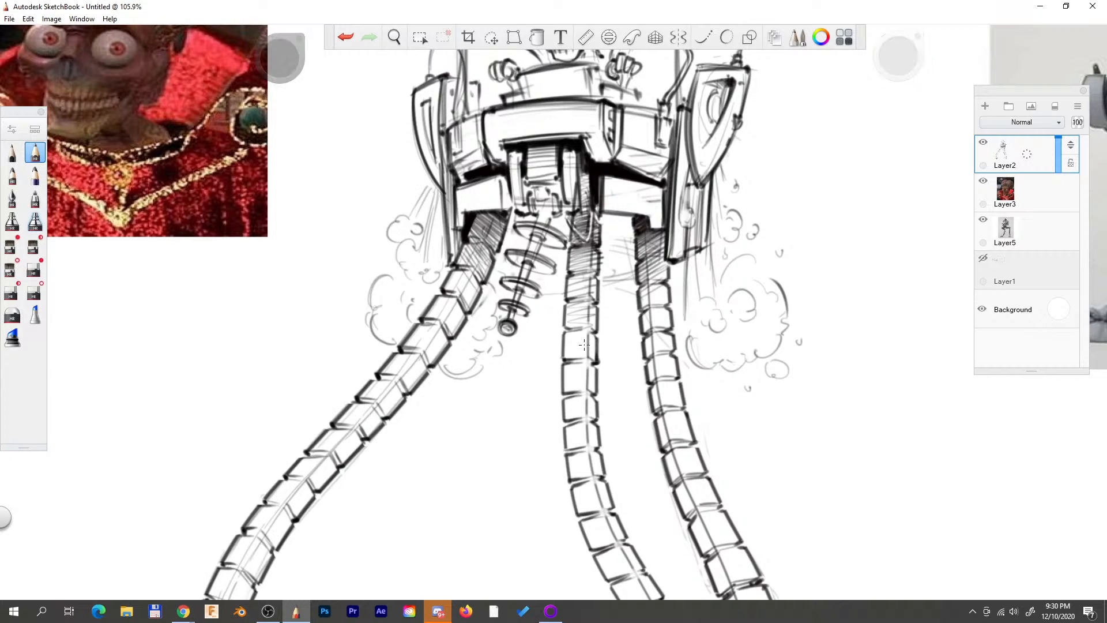
drag(343, 275, 357, 272)
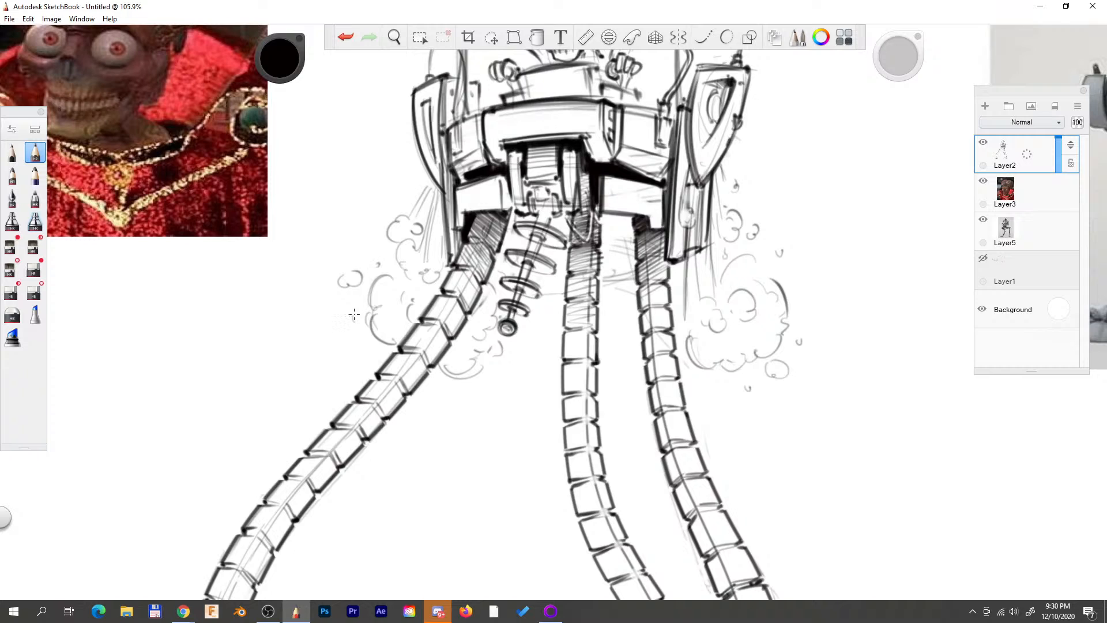
drag(354, 314, 355, 319)
Darken the looped hose arching over the left pod, from the pod's top down to the hull.
key(space)
drag(659, 293, 642, 363)
drag(640, 368, 595, 405)
key(space)
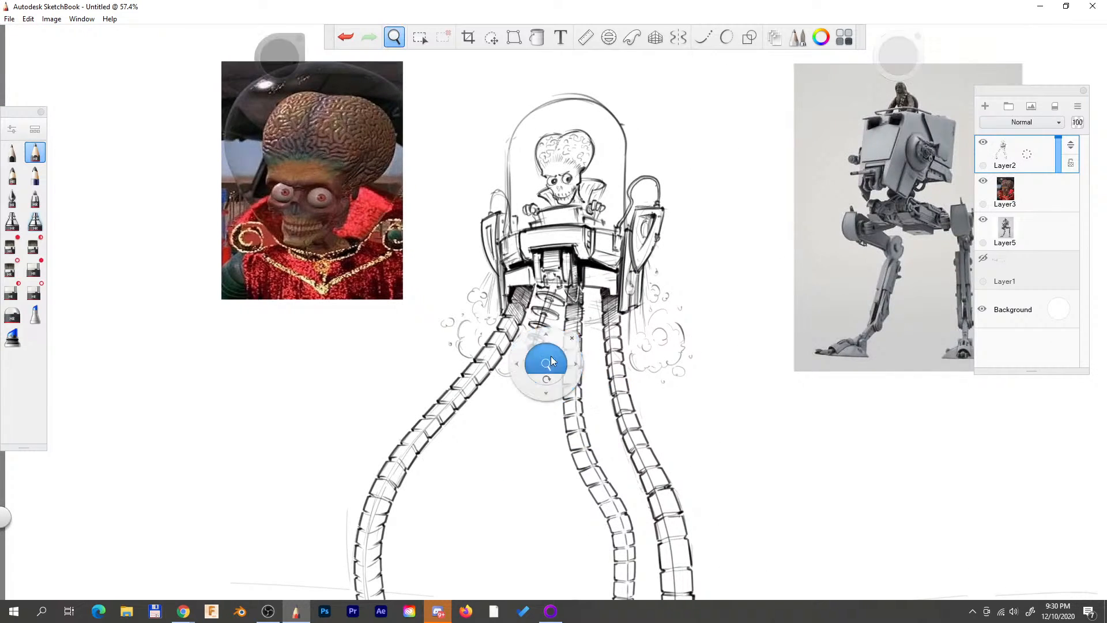
drag(551, 356, 614, 340)
key(space)
drag(576, 110, 533, 202)
key(space)
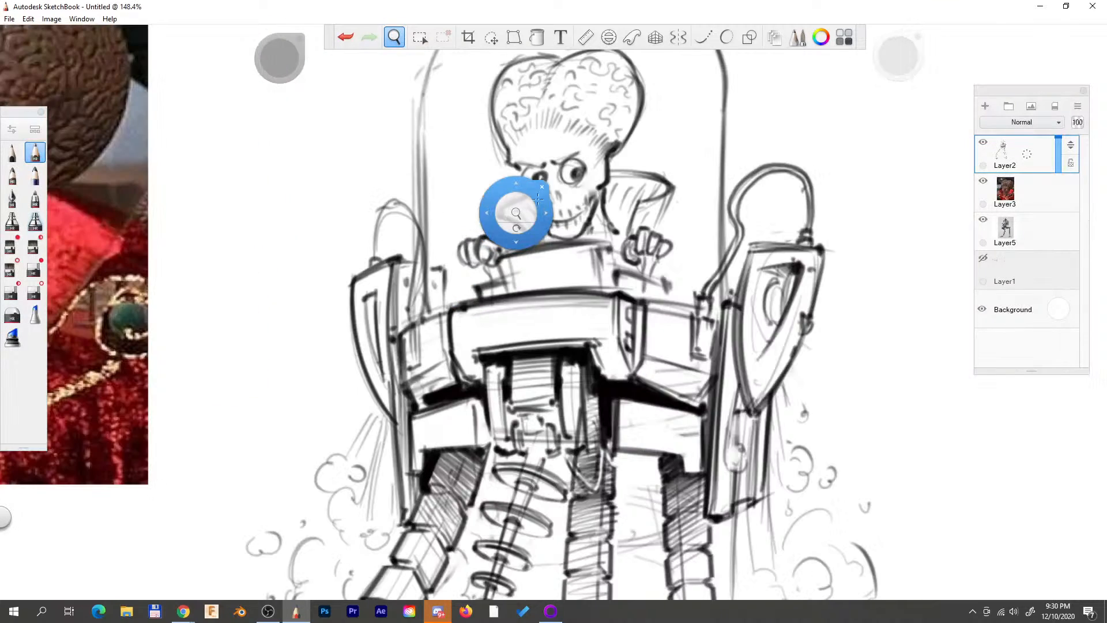
key(space)
drag(428, 320, 420, 128)
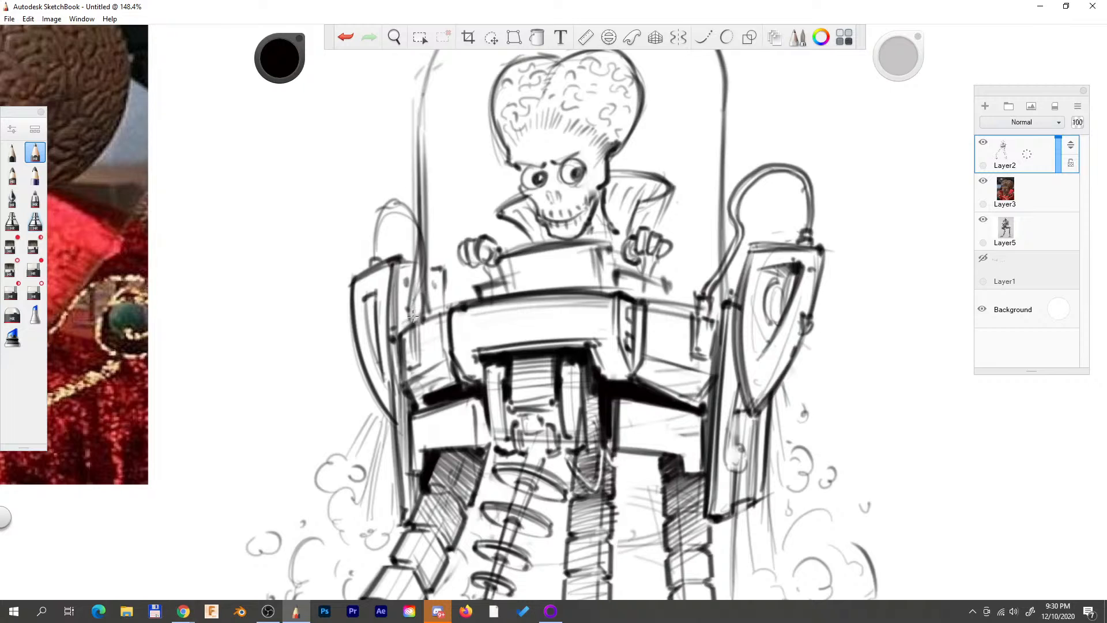
mouse_move(412, 315)
mouse_down()
mouse_move(425, 249)
mouse_move(414, 293)
mouse_move(420, 229)
mouse_move(393, 206)
mouse_up()
mouse_move(376, 263)
mouse_down()
mouse_move(381, 221)
mouse_move(412, 209)
mouse_up()
drag(413, 327, 407, 340)
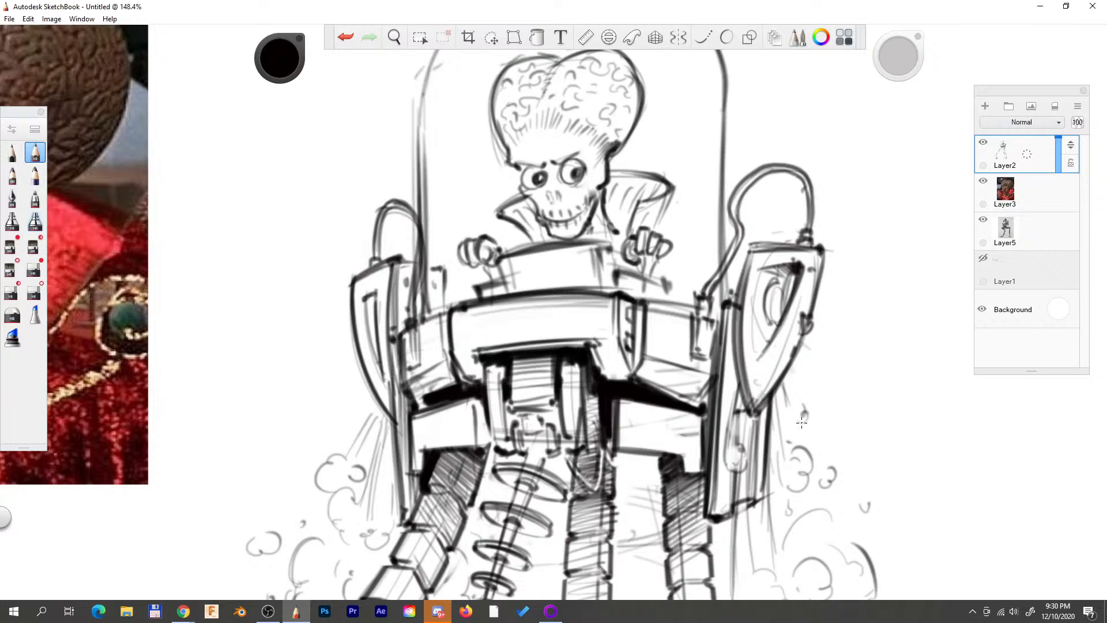
Hatch the shadowed underside of the hull behind the ray gun, between the left and middle legs.
key(space)
drag(793, 232, 549, 318)
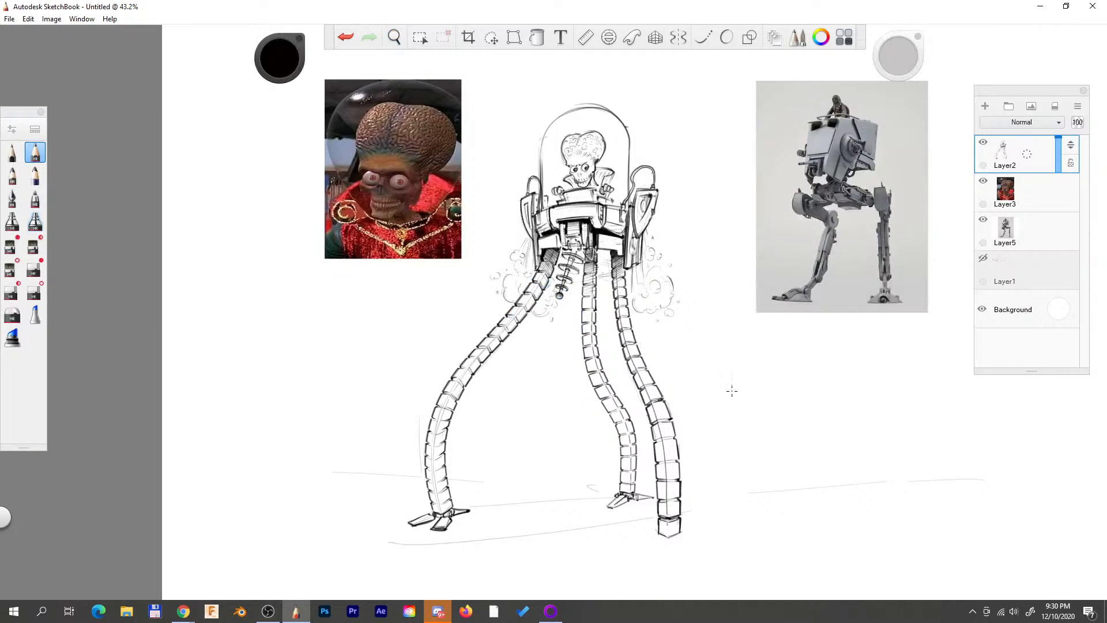
key(space)
drag(729, 408, 724, 190)
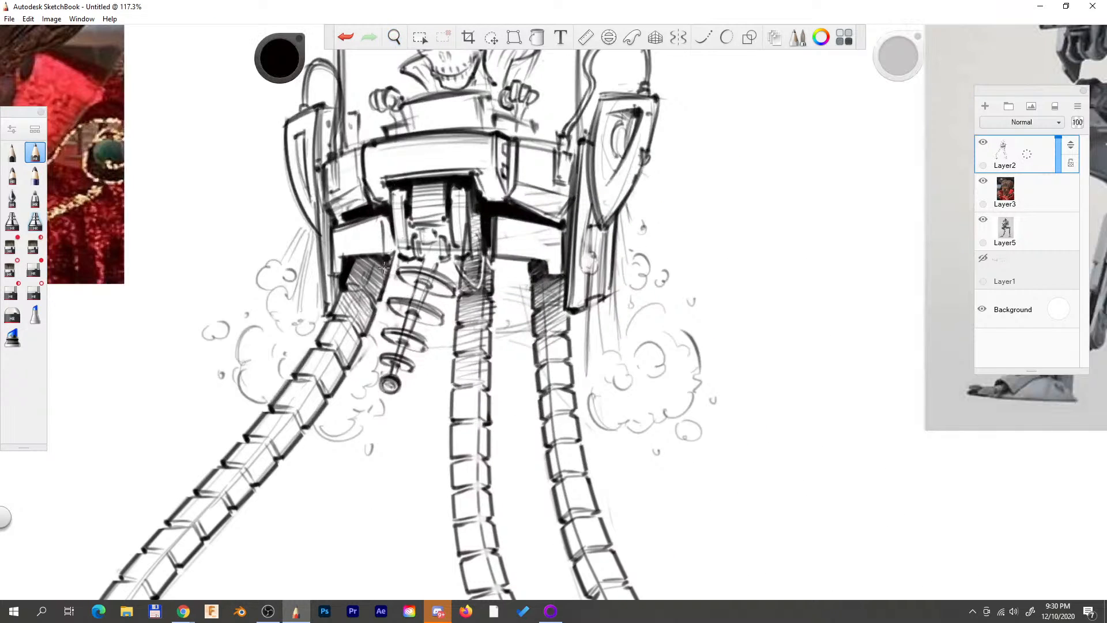
mouse_move(381, 298)
mouse_down()
mouse_move(383, 337)
mouse_move(449, 349)
mouse_move(521, 342)
mouse_move(528, 292)
mouse_up()
key(space)
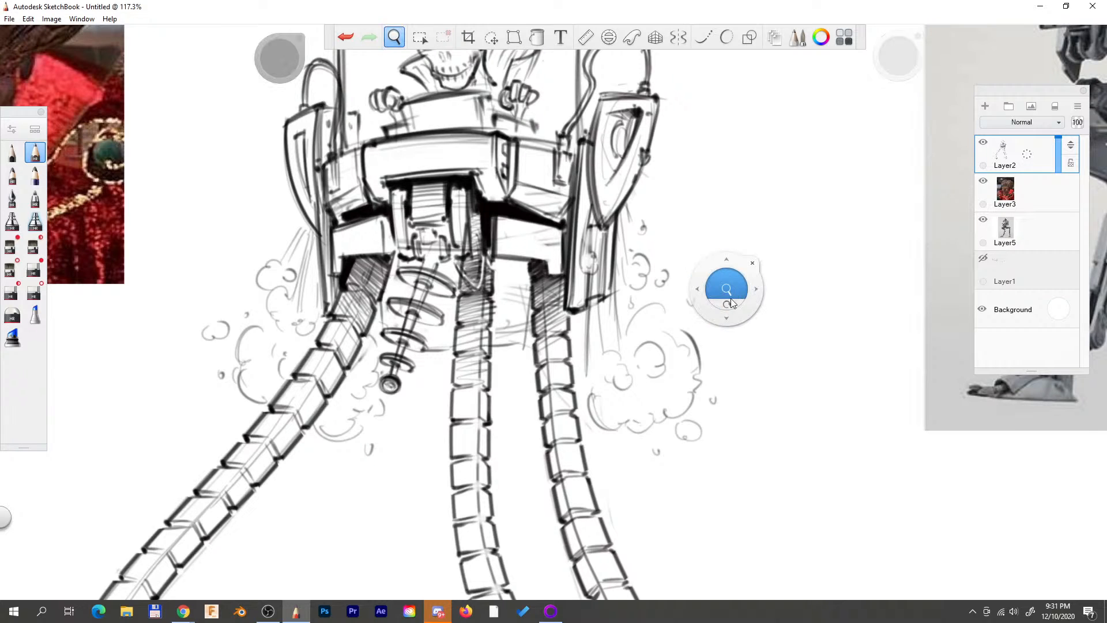
drag(730, 301, 698, 195)
mouse_move(354, 386)
mouse_down()
mouse_move(386, 356)
mouse_move(402, 269)
mouse_move(368, 338)
mouse_move(378, 315)
mouse_move(376, 343)
mouse_move(430, 341)
mouse_move(455, 277)
mouse_move(499, 290)
mouse_move(446, 389)
mouse_move(404, 366)
mouse_up()
mouse_move(392, 374)
mouse_down()
mouse_move(412, 415)
mouse_move(443, 369)
mouse_move(453, 380)
mouse_move(458, 372)
mouse_move(458, 415)
mouse_up()
mouse_move(468, 363)
mouse_down()
mouse_move(463, 401)
mouse_move(490, 411)
mouse_up()
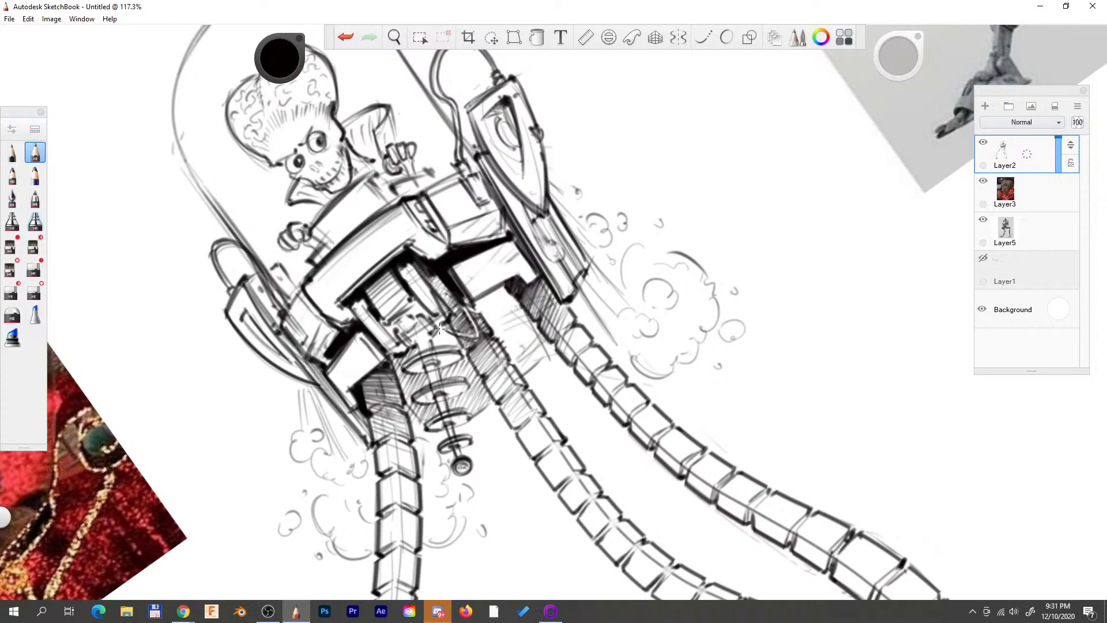
Extend the underside hatching between the middle and right legs and deepen the shading around the middle leg's top segments.
mouse_move(436, 318)
mouse_down()
mouse_move(444, 349)
mouse_move(456, 348)
mouse_up()
drag(477, 292, 526, 361)
drag(511, 324, 542, 373)
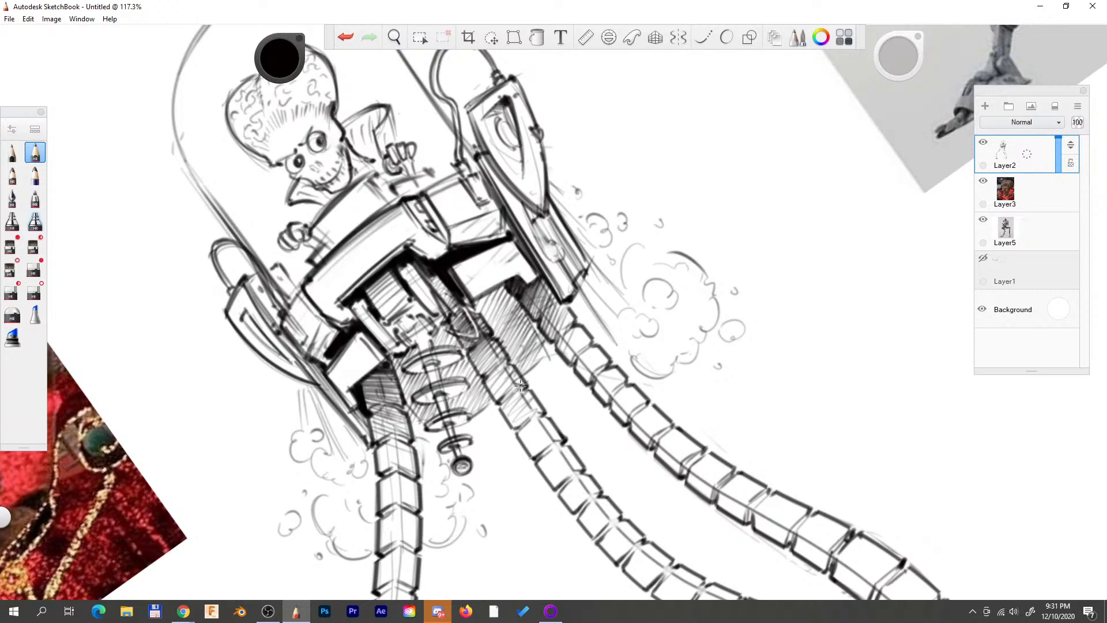
drag(467, 399, 491, 424)
drag(531, 368, 550, 351)
key(space)
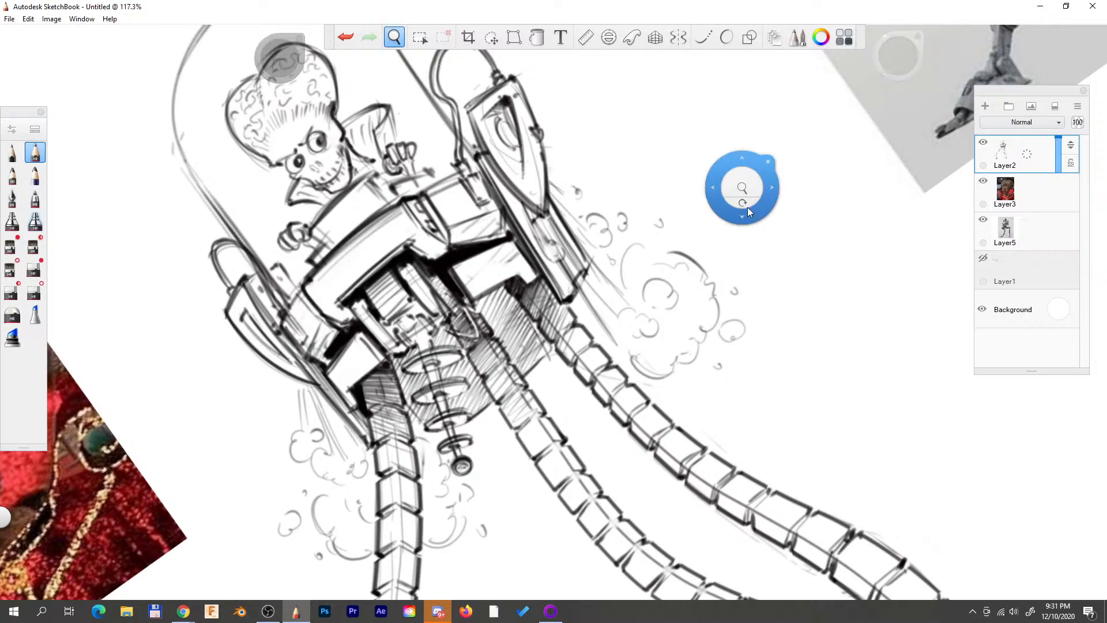
drag(747, 206, 743, 211)
mouse_move(464, 277)
mouse_down()
mouse_move(459, 293)
mouse_move(503, 252)
mouse_up()
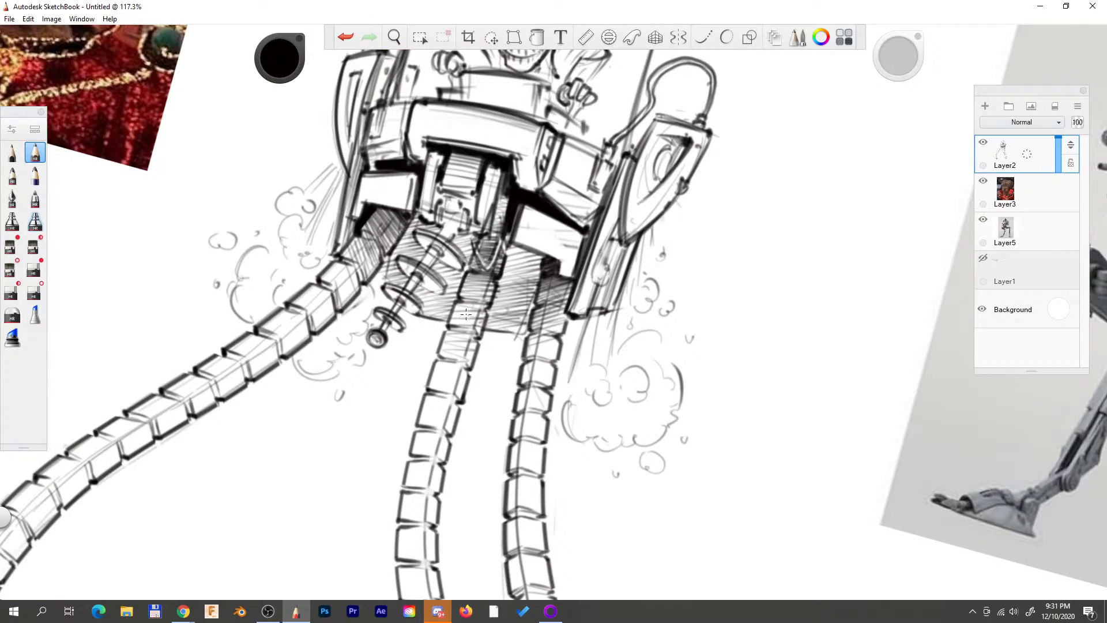
Rough in front, side and rear toes beneath the right leg's lowest segment.
key(space)
drag(659, 241, 774, 324)
key(space)
drag(714, 464, 761, 331)
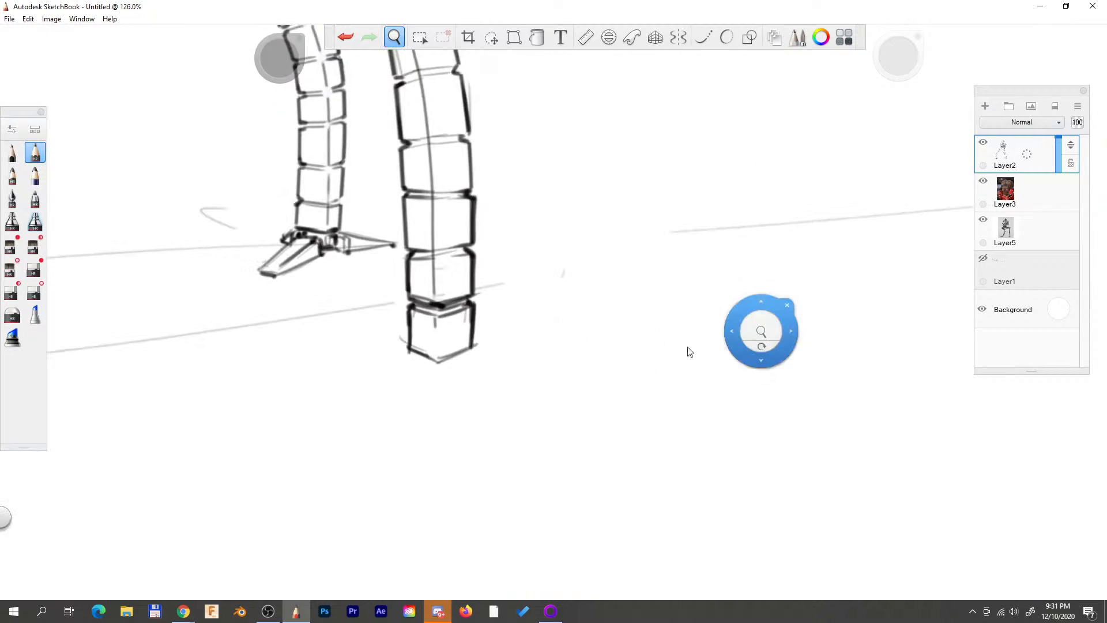
mouse_move(419, 372)
mouse_down()
mouse_move(419, 410)
mouse_move(460, 417)
mouse_move(461, 407)
mouse_up()
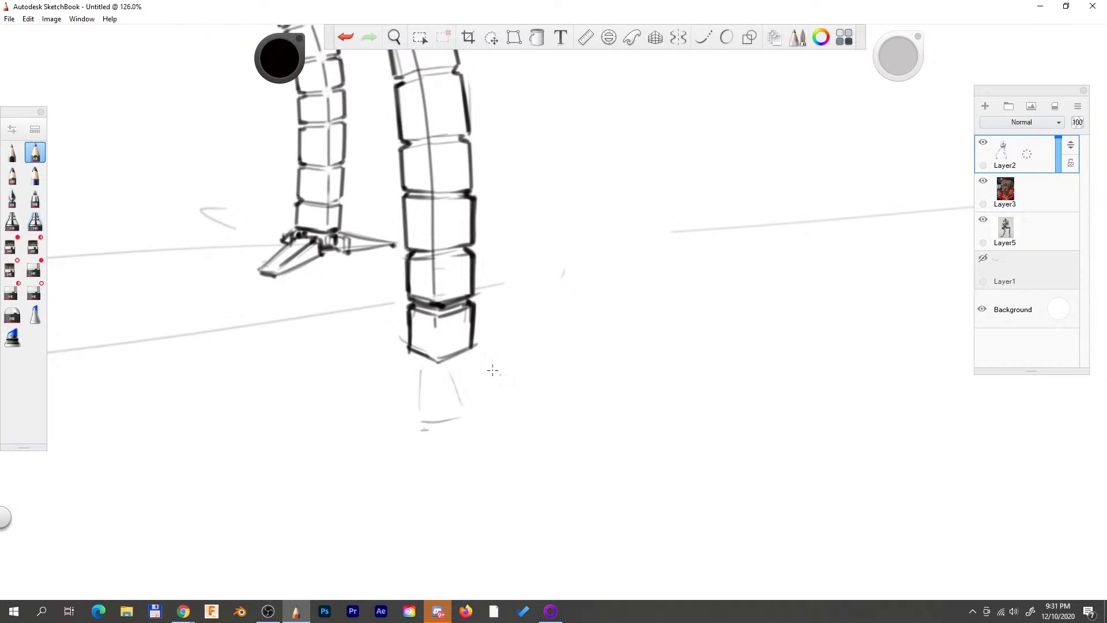
mouse_move(469, 368)
mouse_down()
mouse_move(565, 394)
mouse_move(487, 349)
mouse_move(540, 393)
mouse_up()
drag(374, 328, 387, 324)
drag(385, 333, 413, 361)
Define the right foot's front toe as a tapered block with a round joint at its upper corner.
key(space)
drag(570, 309, 443, 484)
key(space)
scroll(535, 302, up, 6)
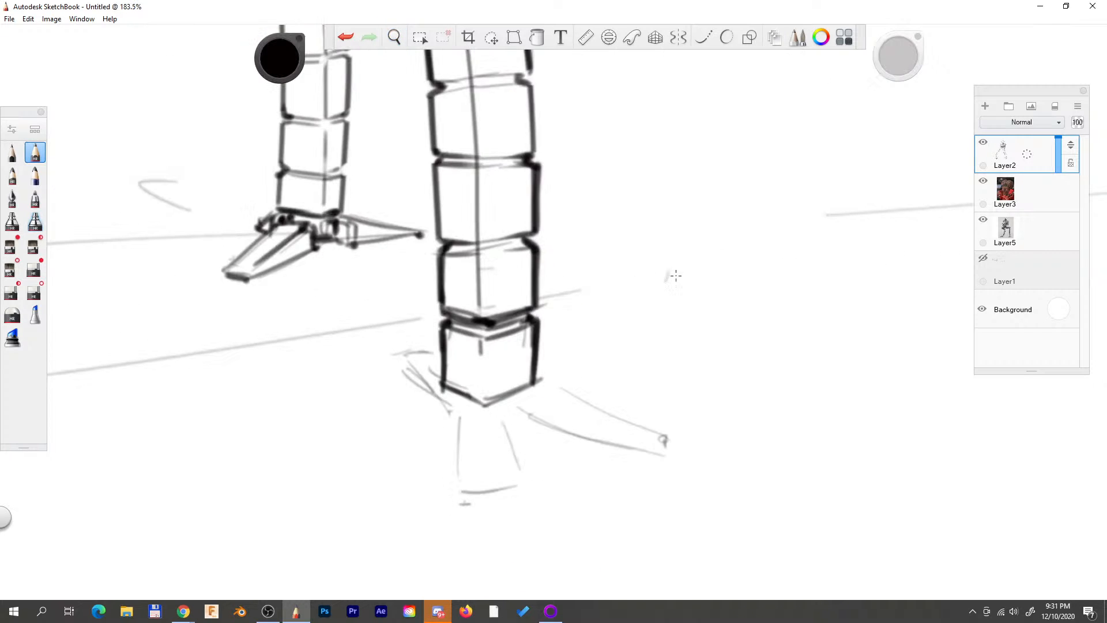
mouse_move(391, 362)
mouse_down()
mouse_move(453, 431)
mouse_move(455, 408)
mouse_move(453, 433)
mouse_move(465, 419)
mouse_move(465, 504)
mouse_up()
drag(460, 425, 504, 423)
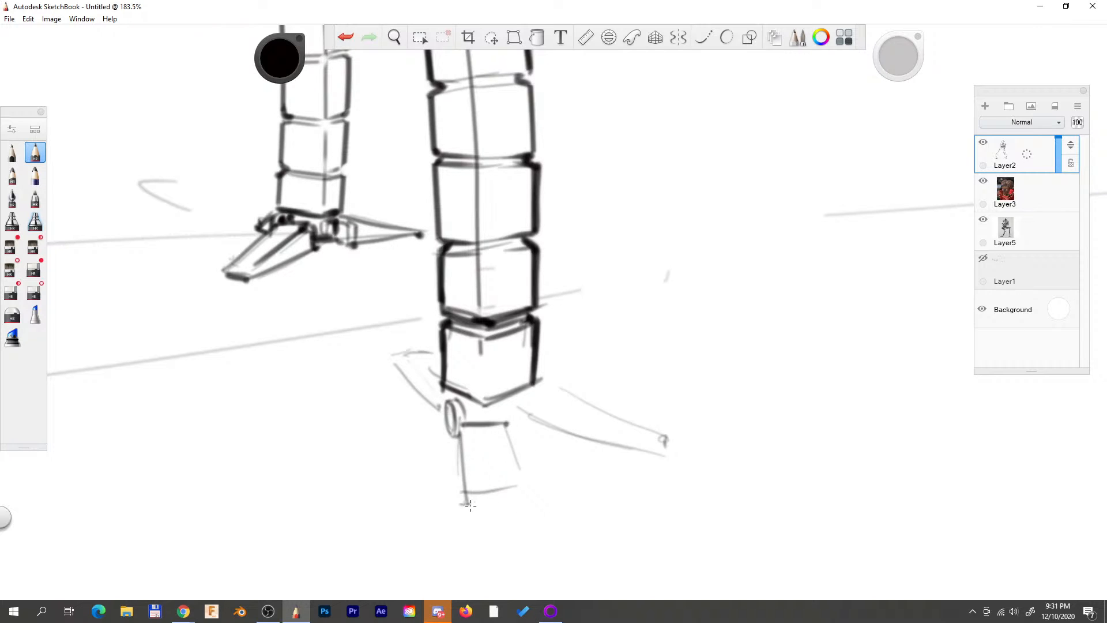
drag(471, 505, 501, 505)
drag(507, 426, 522, 507)
mouse_move(461, 426)
mouse_down()
mouse_move(476, 505)
mouse_move(529, 509)
mouse_up()
mouse_move(463, 420)
mouse_down()
mouse_move(514, 420)
mouse_move(530, 509)
mouse_up()
Outline the right foot's long side toe and draw the joint pieces connecting both toes to the leg.
mouse_move(536, 427)
mouse_down()
mouse_move(537, 415)
mouse_move(535, 428)
mouse_move(682, 452)
mouse_up()
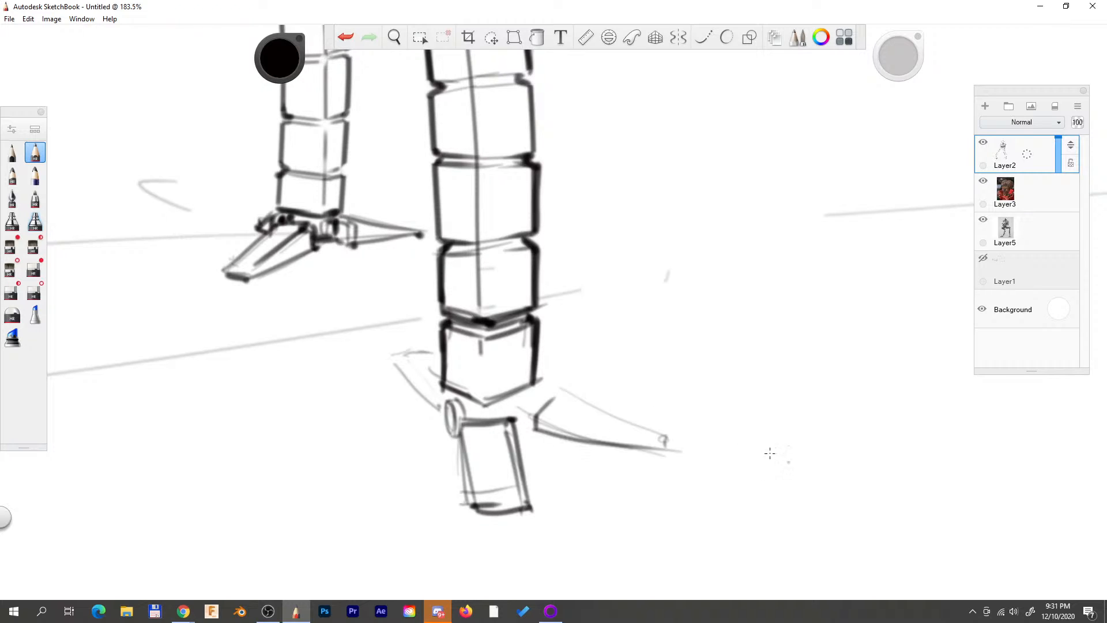
mouse_move(548, 397)
mouse_down()
mouse_move(657, 437)
mouse_move(654, 448)
mouse_up()
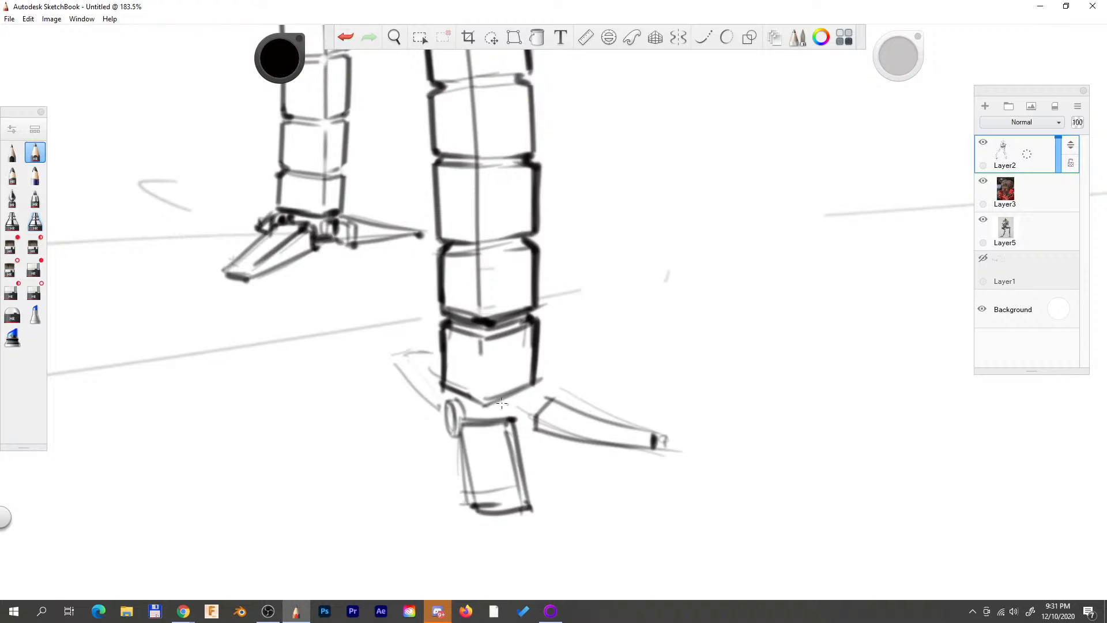
mouse_move(467, 402)
mouse_down()
mouse_move(490, 420)
mouse_move(521, 414)
mouse_up()
drag(487, 424, 509, 407)
mouse_move(518, 397)
mouse_down()
mouse_move(527, 416)
mouse_move(548, 398)
mouse_up()
key(space)
drag(637, 475, 630, 444)
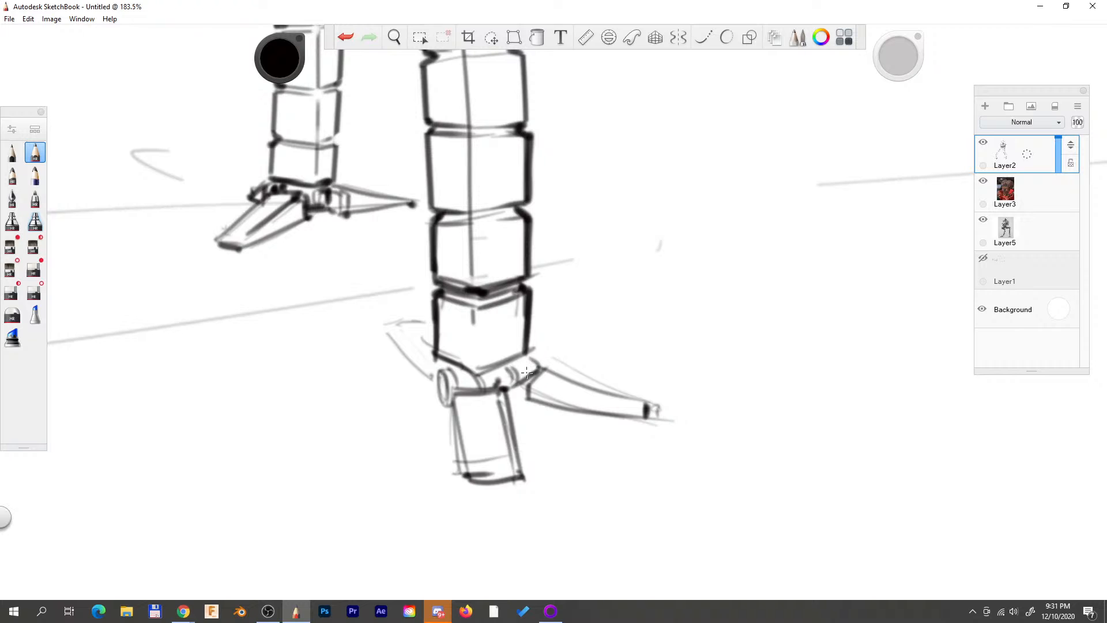
drag(535, 355, 510, 376)
Erase the rough rear toe of the right foot and redraw it as a small pointed claw.
key(e)
drag(386, 323, 419, 366)
mouse_move(422, 323)
mouse_down()
mouse_move(386, 321)
mouse_move(432, 378)
mouse_up()
key(b)
drag(433, 368, 441, 370)
mouse_move(401, 336)
mouse_down()
mouse_move(432, 368)
mouse_move(396, 328)
mouse_move(427, 323)
mouse_up()
drag(430, 369, 437, 363)
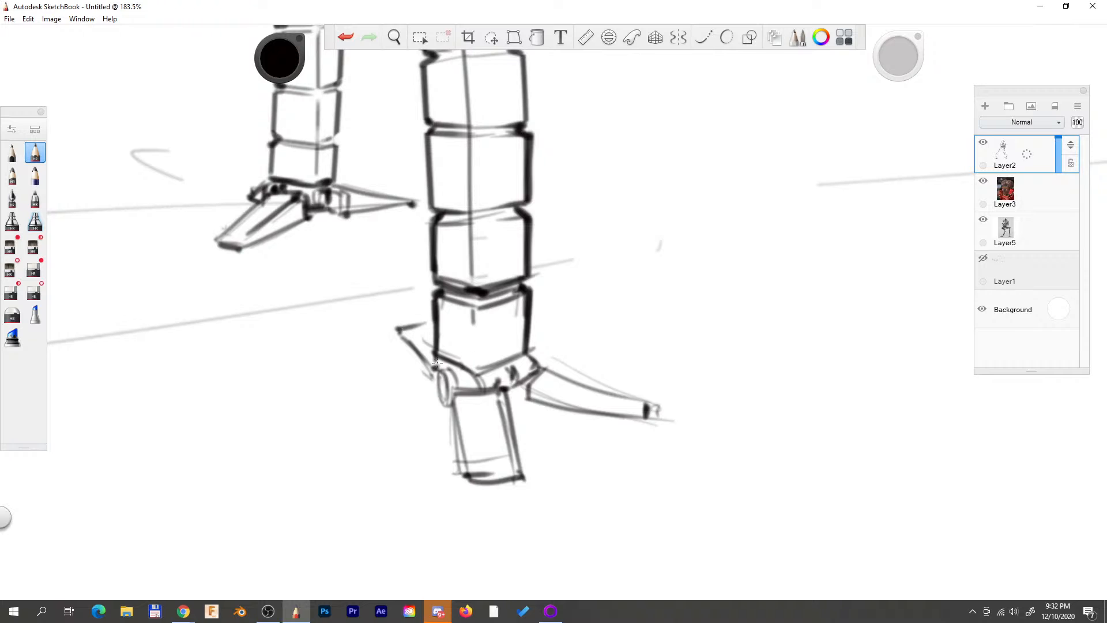
drag(397, 329, 429, 355)
Draw a narrow panel slot on the right leg's lowest segment and small marks on the segments above.
drag(475, 320, 475, 364)
drag(486, 316, 486, 362)
drag(478, 319, 487, 317)
mouse_move(485, 227)
mouse_down()
mouse_move(485, 252)
mouse_move(476, 215)
mouse_up()
Erase soft highlights along the centre edge where the right leg's segments meet, up to the hull.
key(e)
drag(469, 129, 475, 127)
key(space)
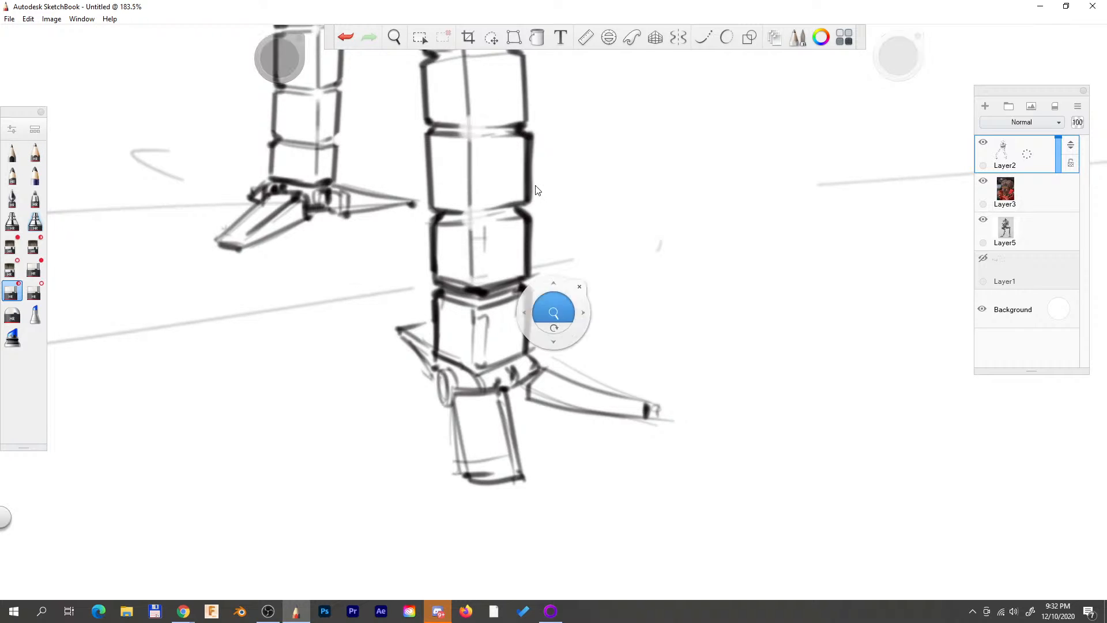
drag(554, 317, 508, 291)
drag(508, 291, 490, 533)
drag(902, 60, 897, 59)
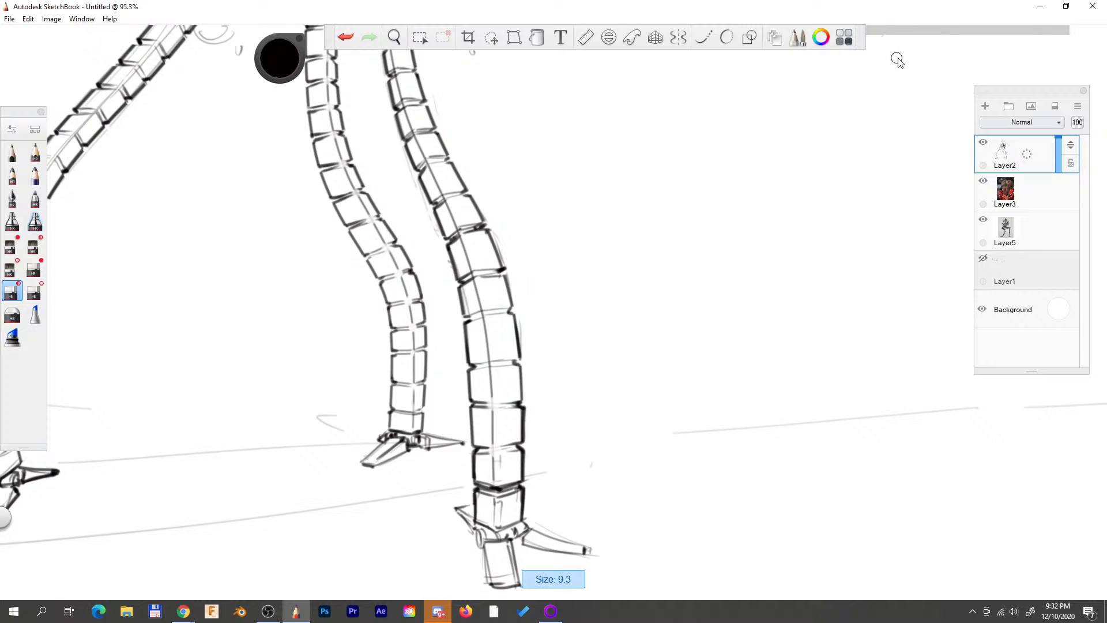
drag(477, 271, 473, 274)
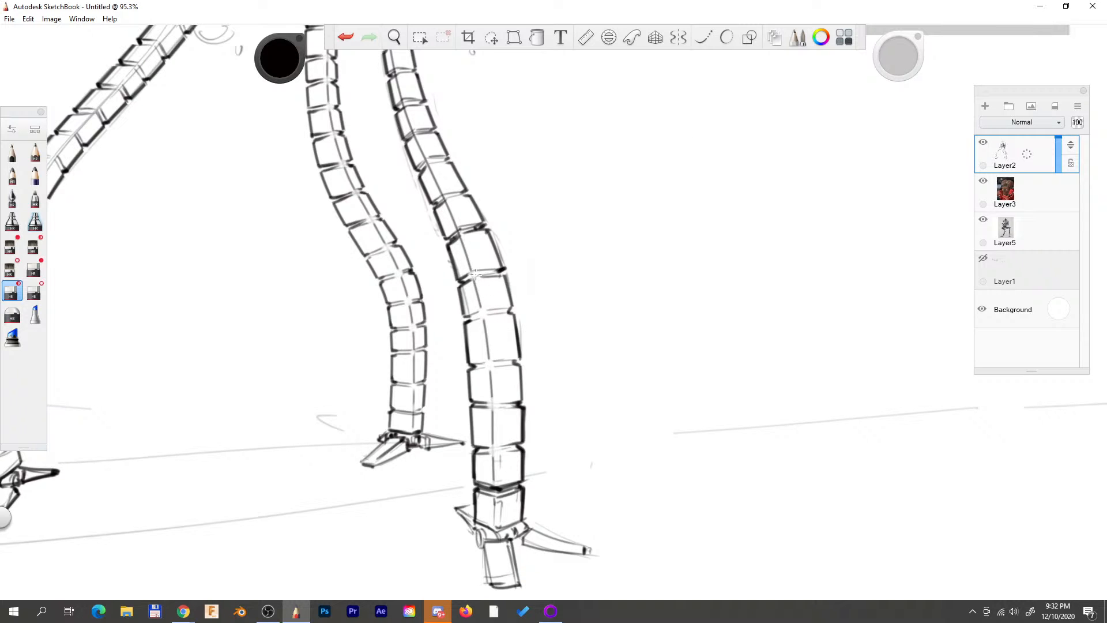
drag(460, 235, 445, 197)
key(space)
drag(512, 258, 543, 294)
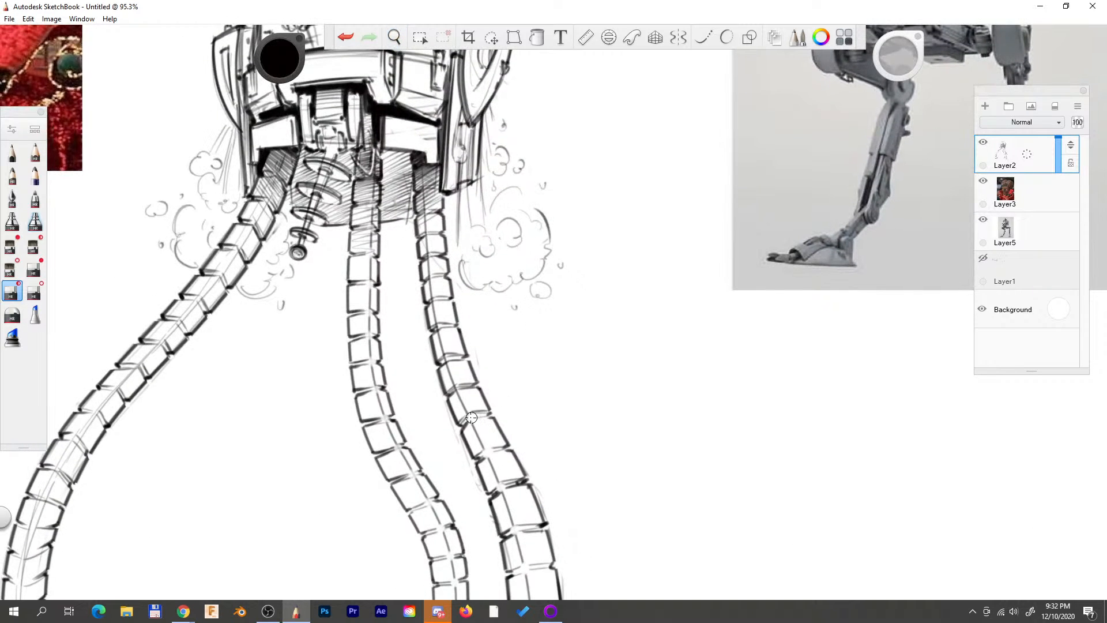
mouse_move(472, 419)
mouse_down()
mouse_move(444, 355)
mouse_move(428, 233)
mouse_up()
drag(430, 215, 427, 213)
Pencil a second line beside the centre edge of the right leg's middle segments.
key(space)
drag(557, 313, 527, 414)
mouse_move(574, 466)
mouse_down()
mouse_move(565, 324)
mouse_move(630, 307)
mouse_up()
key(s)
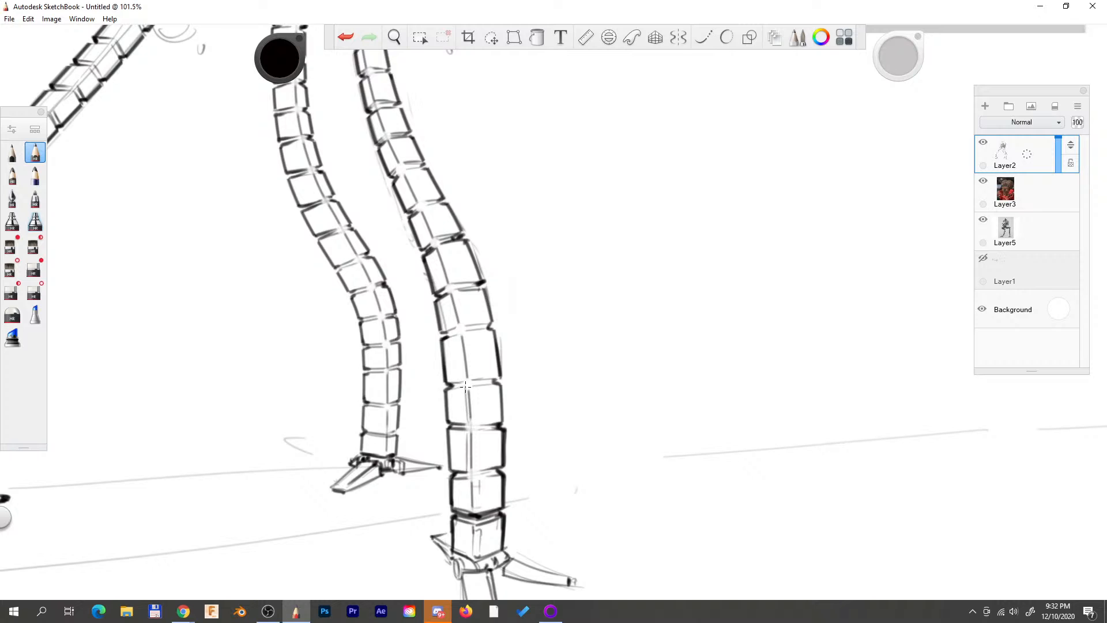
drag(465, 379, 450, 298)
Shorten the right foot's front and side toes by erasing their tips and redrawing blunt ends.
key(space)
drag(557, 218, 628, 442)
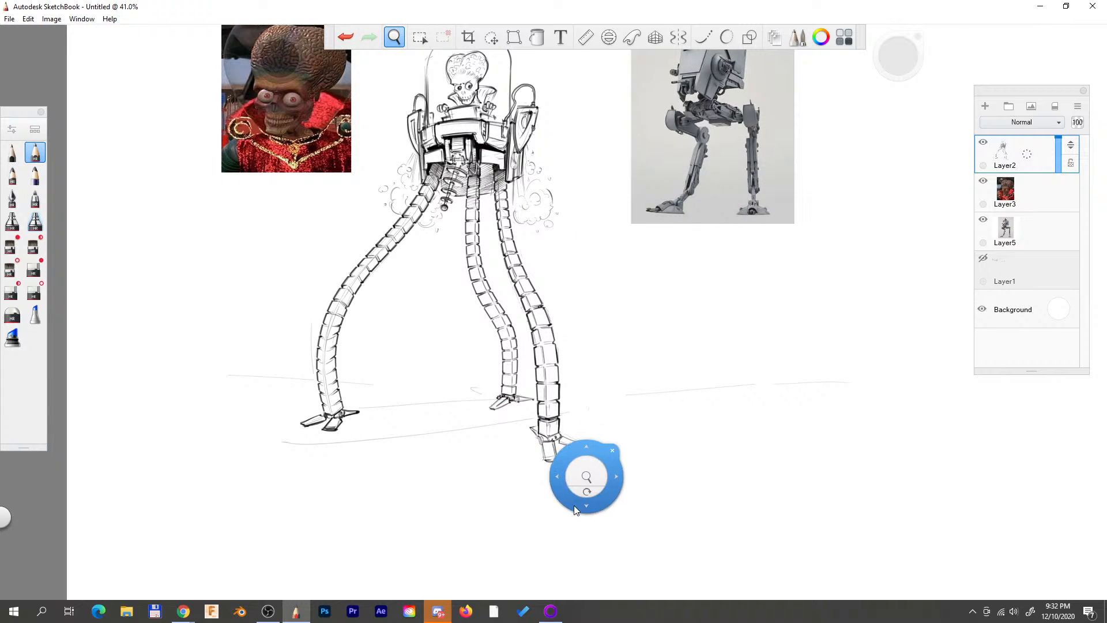
key(space)
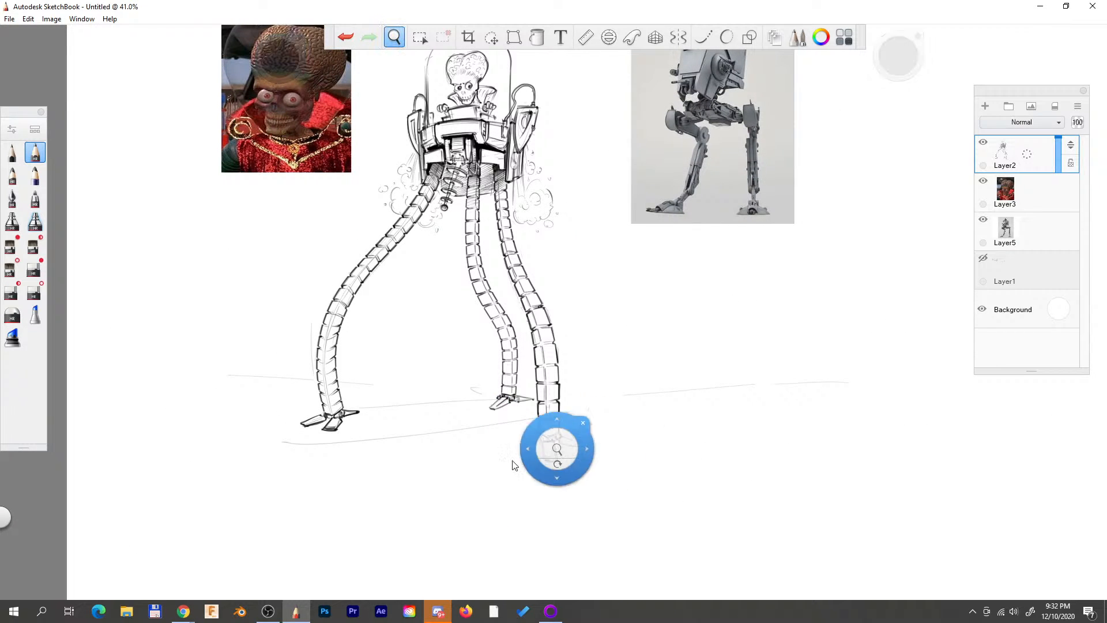
drag(545, 446, 698, 435)
key(e)
mouse_move(584, 482)
mouse_down()
mouse_move(541, 475)
mouse_move(578, 474)
mouse_up()
mouse_move(578, 474)
mouse_down()
mouse_move(541, 473)
mouse_move(577, 472)
mouse_up()
key(s)
key(s)
mouse_move(650, 448)
mouse_down()
mouse_move(594, 436)
mouse_move(598, 425)
mouse_move(673, 436)
mouse_up()
key(s)
mouse_move(592, 410)
mouse_down()
mouse_move(682, 427)
mouse_move(667, 421)
mouse_up()
key(e)
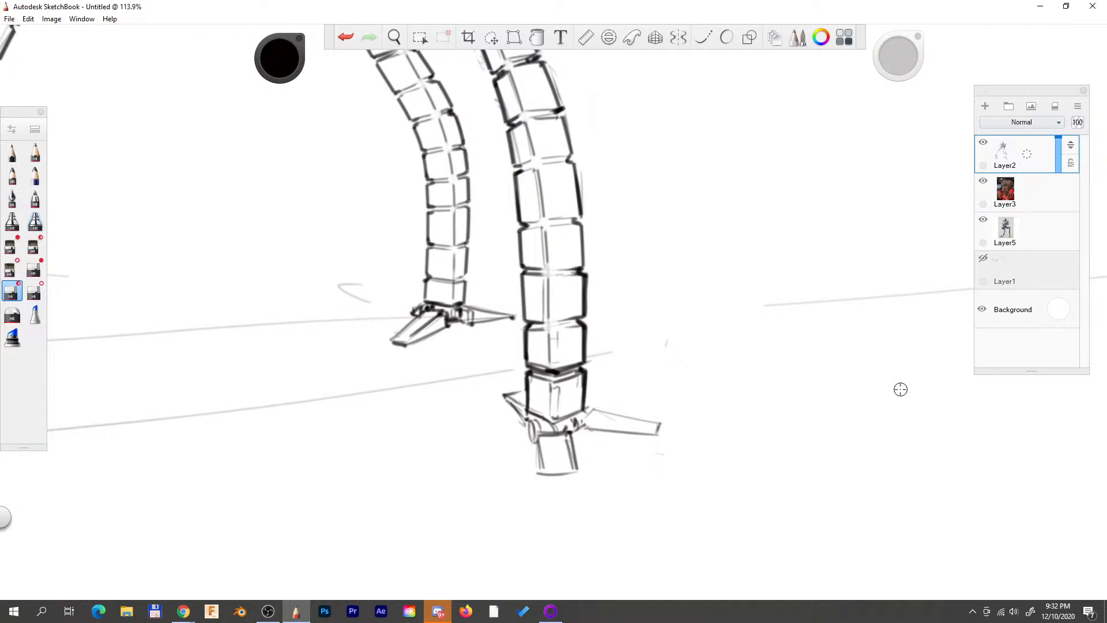
Strengthen the right foot's side toe with firmer edges, a blunt end face and a darker underside.
key(space)
drag(776, 409, 795, 403)
drag(729, 408, 759, 351)
drag(678, 341, 740, 281)
key(s)
drag(617, 285, 782, 218)
drag(627, 329, 782, 253)
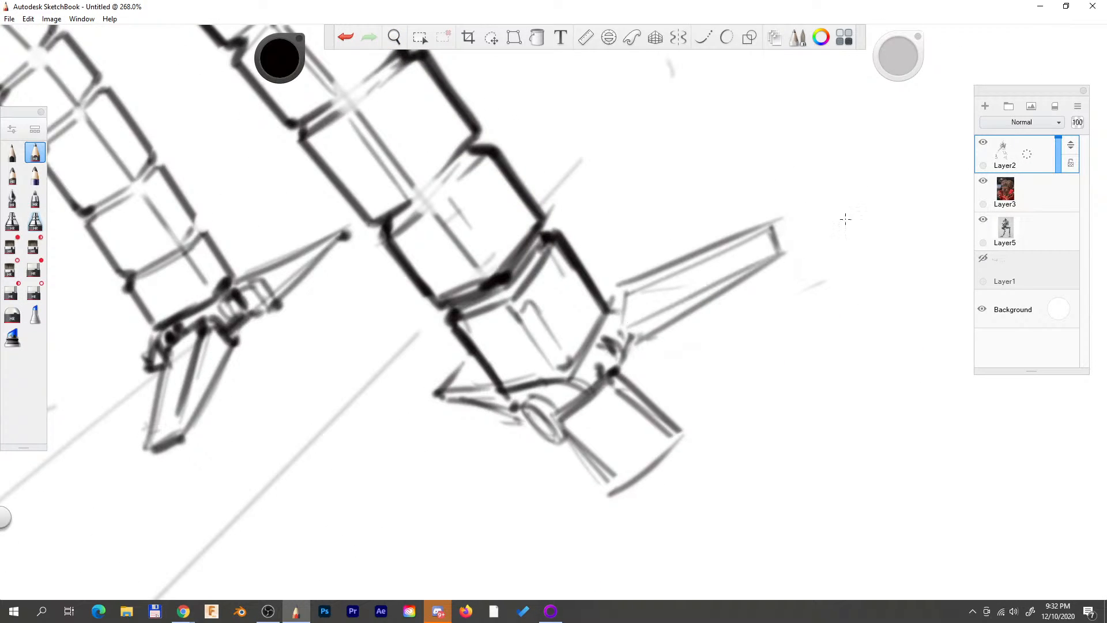
mouse_move(627, 289)
mouse_down()
mouse_move(613, 345)
mouse_move(797, 254)
mouse_up()
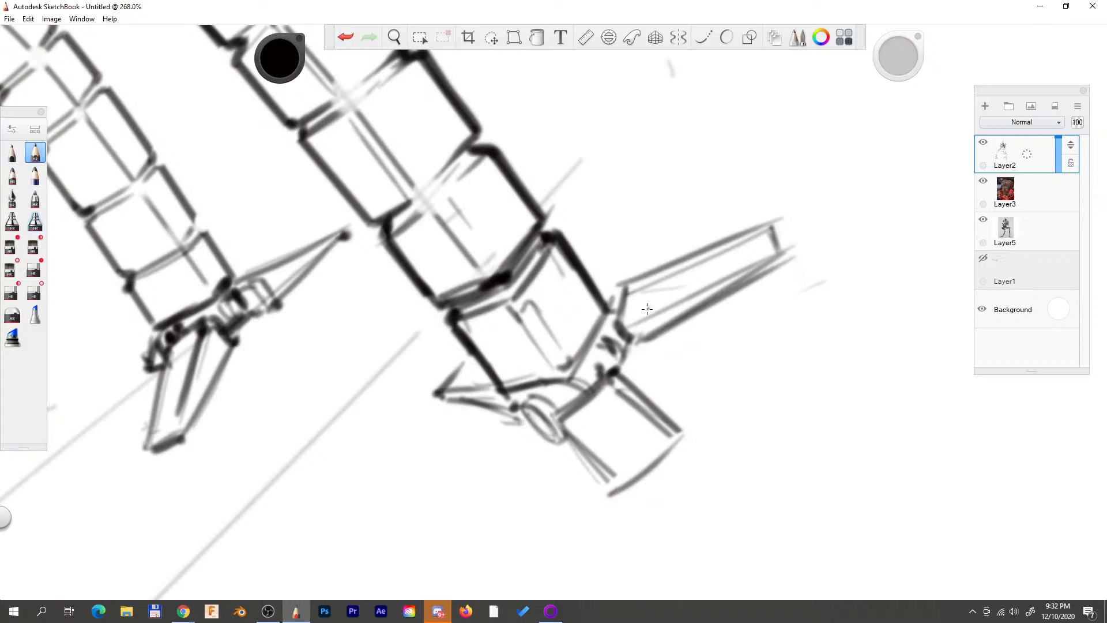
drag(642, 317, 803, 240)
mouse_move(627, 283)
mouse_down()
mouse_move(614, 323)
mouse_move(801, 208)
mouse_move(791, 259)
mouse_move(800, 250)
mouse_up()
drag(636, 341, 803, 245)
Thicken the end edge of the right foot's front toe and erase the rear toe's pointed tip.
key(space)
mouse_move(644, 469)
mouse_down()
mouse_move(665, 407)
mouse_move(715, 369)
mouse_up()
drag(624, 420, 686, 385)
key(e)
drag(463, 339, 467, 314)
Clean up the right foot's front toe and redraw its side edges and corners with firm lines.
key(space)
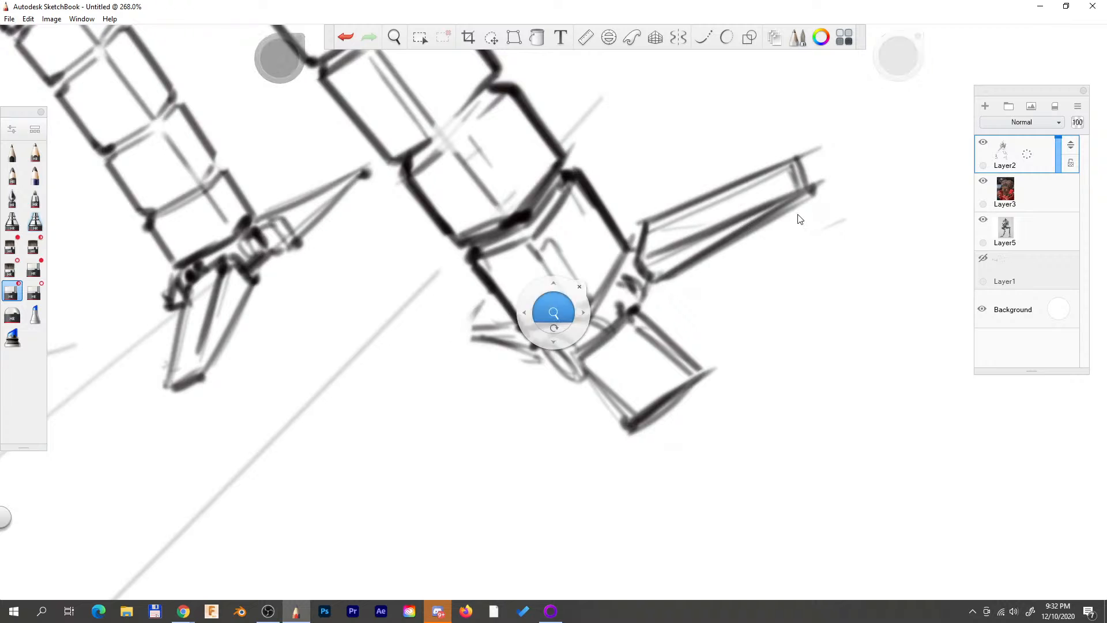
mouse_move(804, 249)
mouse_down()
mouse_move(784, 250)
mouse_move(797, 349)
mouse_move(743, 450)
mouse_move(689, 391)
mouse_move(786, 364)
mouse_up()
key(e)
key(e)
mouse_move(632, 379)
mouse_down()
mouse_move(675, 380)
mouse_move(665, 381)
mouse_up()
key(e)
mouse_move(632, 346)
mouse_down()
mouse_move(639, 386)
mouse_move(671, 386)
mouse_up()
mouse_move(668, 340)
mouse_down()
mouse_move(678, 385)
mouse_move(645, 390)
mouse_up()
mouse_move(615, 317)
mouse_down()
mouse_move(591, 295)
mouse_move(616, 292)
mouse_move(592, 297)
mouse_move(611, 317)
mouse_up()
Hide the two reference picture layers, Layer3 and Layer5.
key(space)
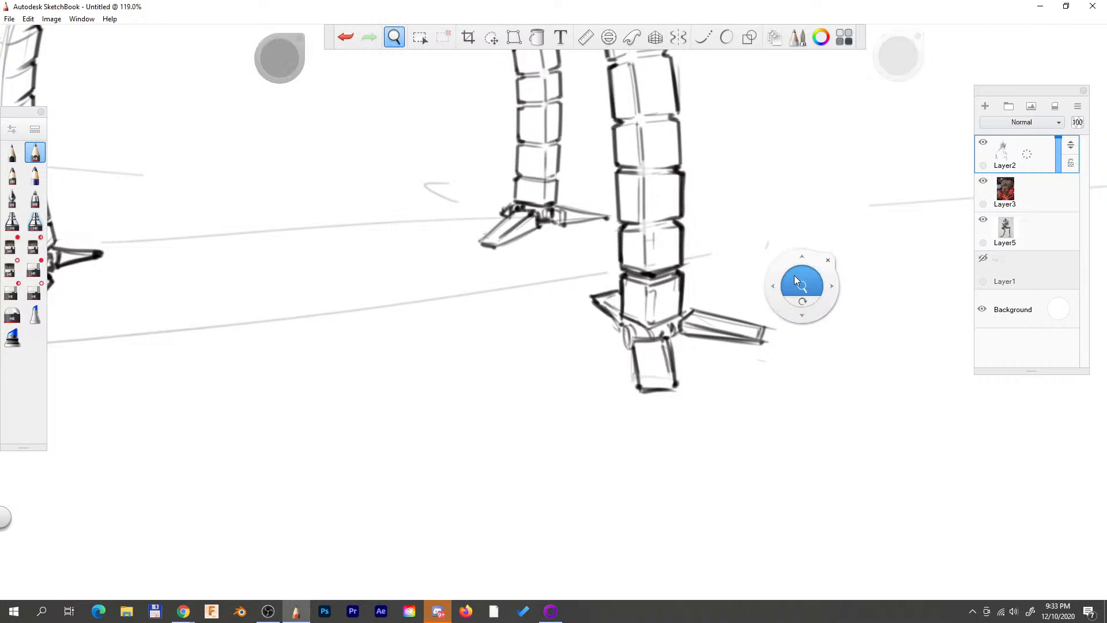
drag(796, 279, 524, 498)
drag(731, 289, 791, 267)
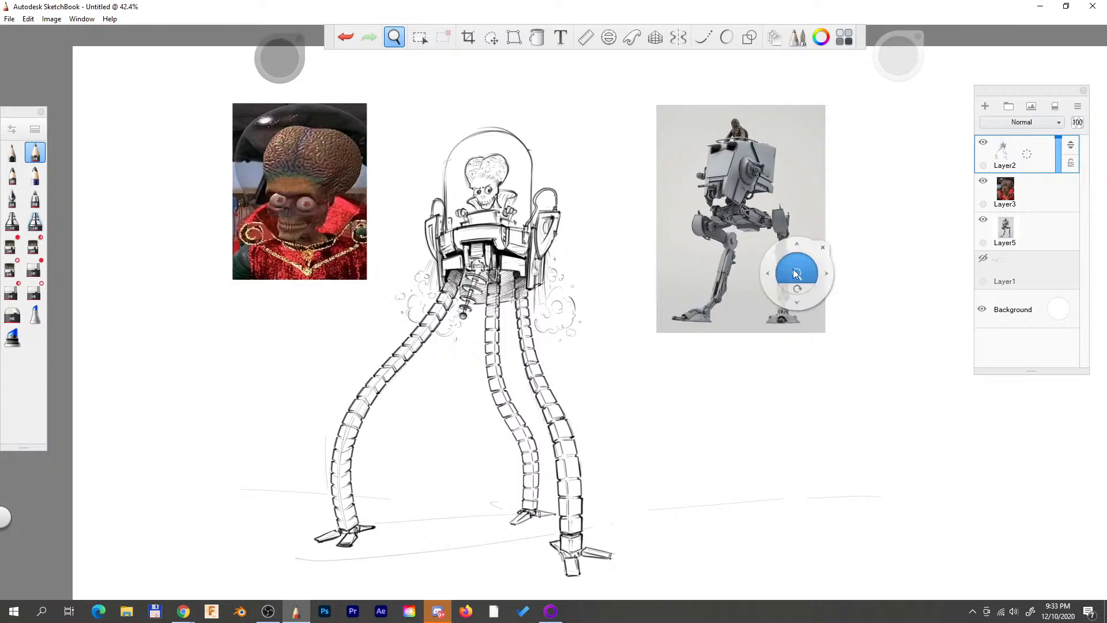
click(984, 183)
click(983, 221)
Review the whole tripod sketch without the references and examine the hull and pilot close up.
key(space)
drag(700, 413, 740, 264)
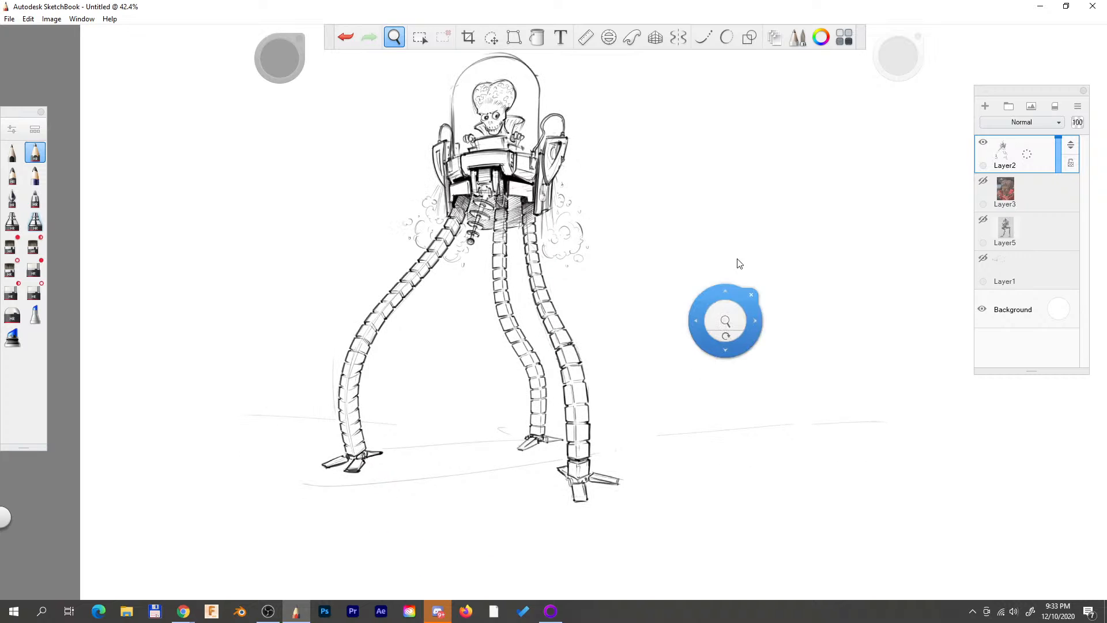
key(space)
drag(648, 257, 643, 299)
key(space)
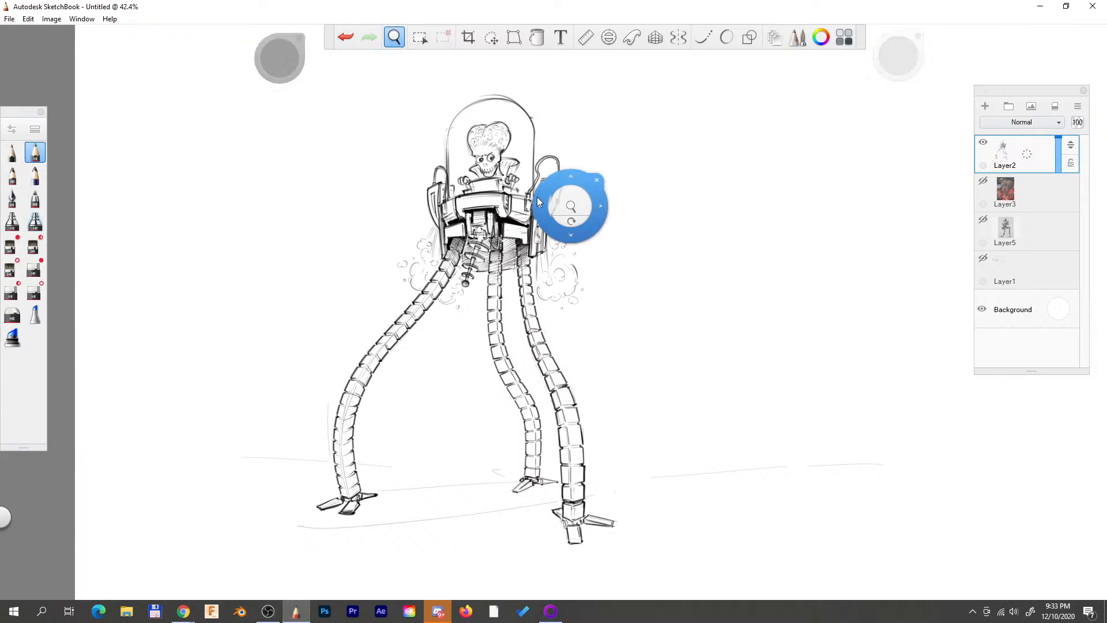
drag(566, 195, 663, 208)
drag(614, 280, 632, 323)
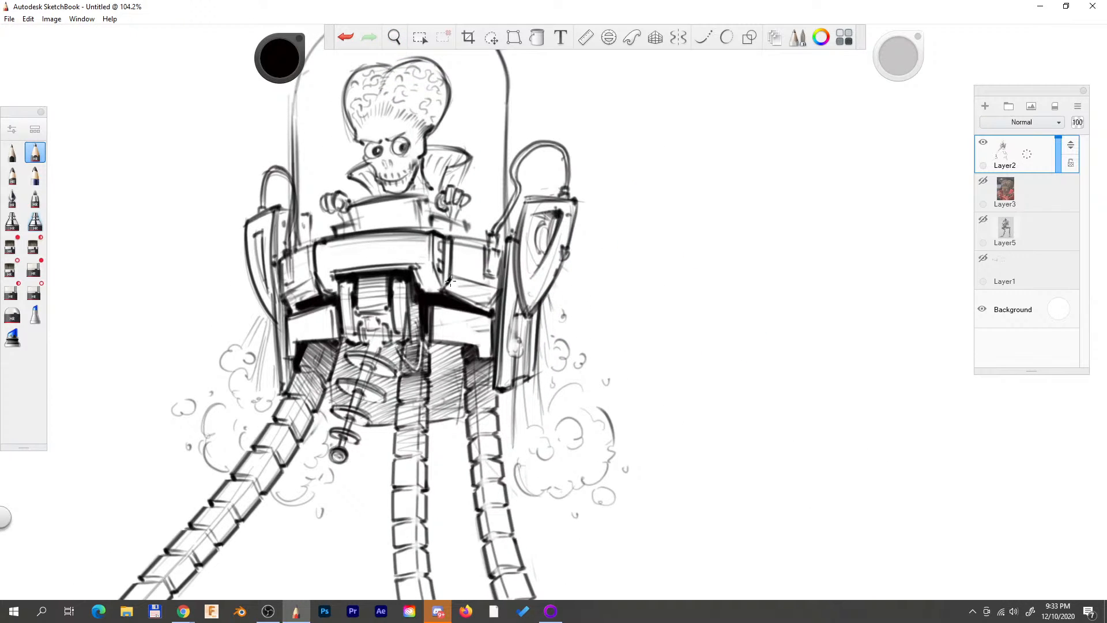
Hatch the slanted lower panels on both sides of the hull with pencil shading.
drag(453, 289, 474, 297)
drag(308, 293, 324, 281)
Erase the dome's stray outer left line and redraw its side edges and curved top with firmer pencil strokes.
key(space)
drag(670, 208, 676, 389)
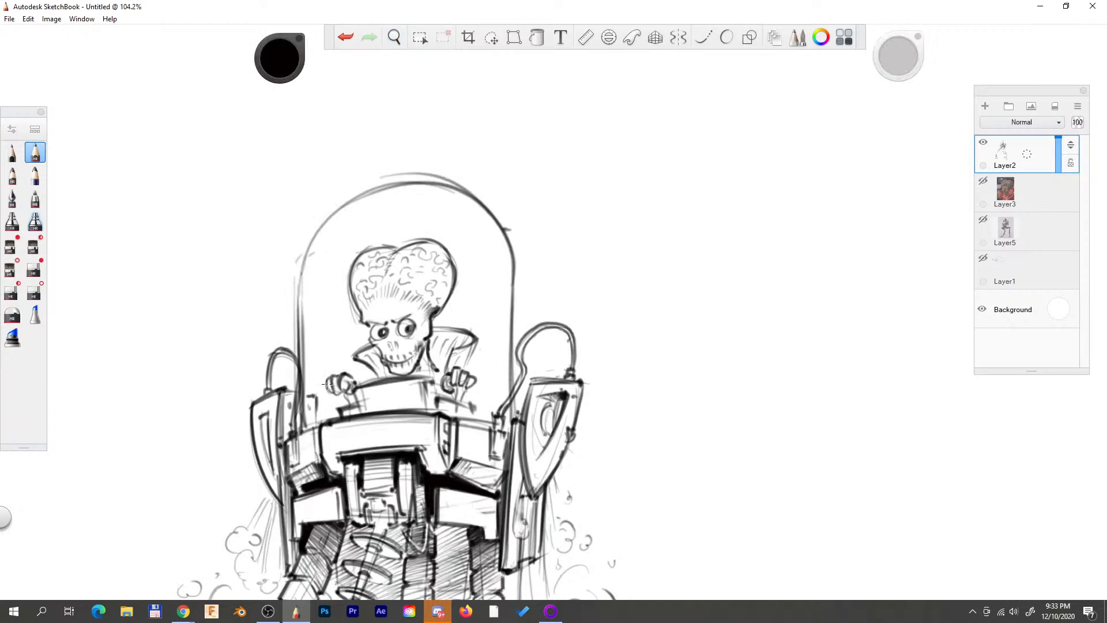
key(e)
mouse_move(300, 416)
mouse_down()
mouse_move(299, 260)
mouse_move(303, 305)
mouse_up()
key(b)
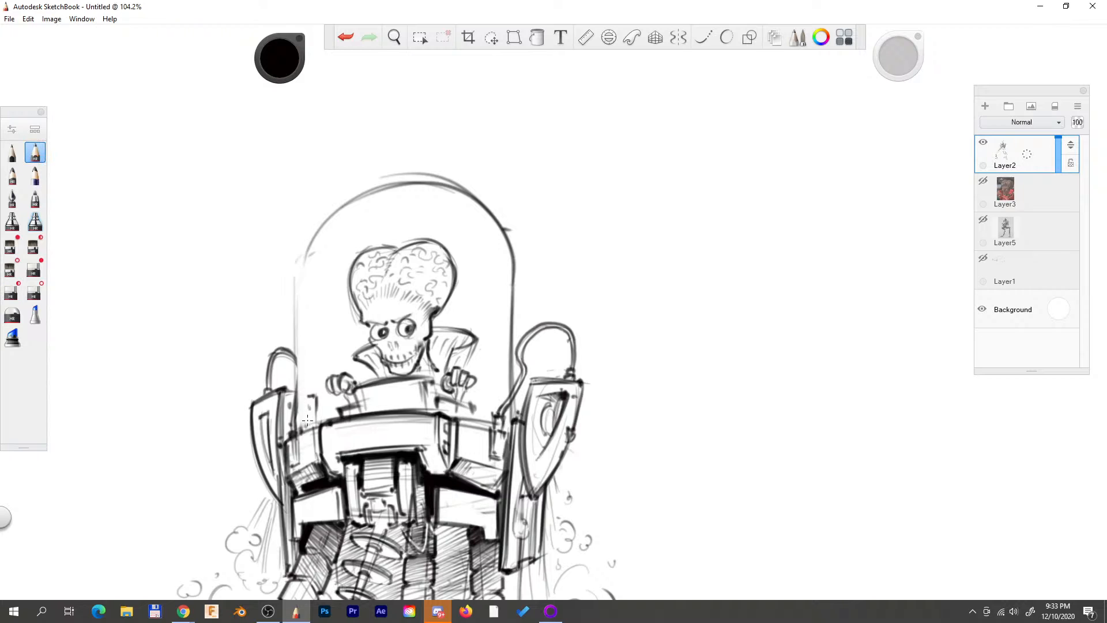
mouse_move(305, 424)
mouse_down()
mouse_move(302, 267)
mouse_move(325, 223)
mouse_up()
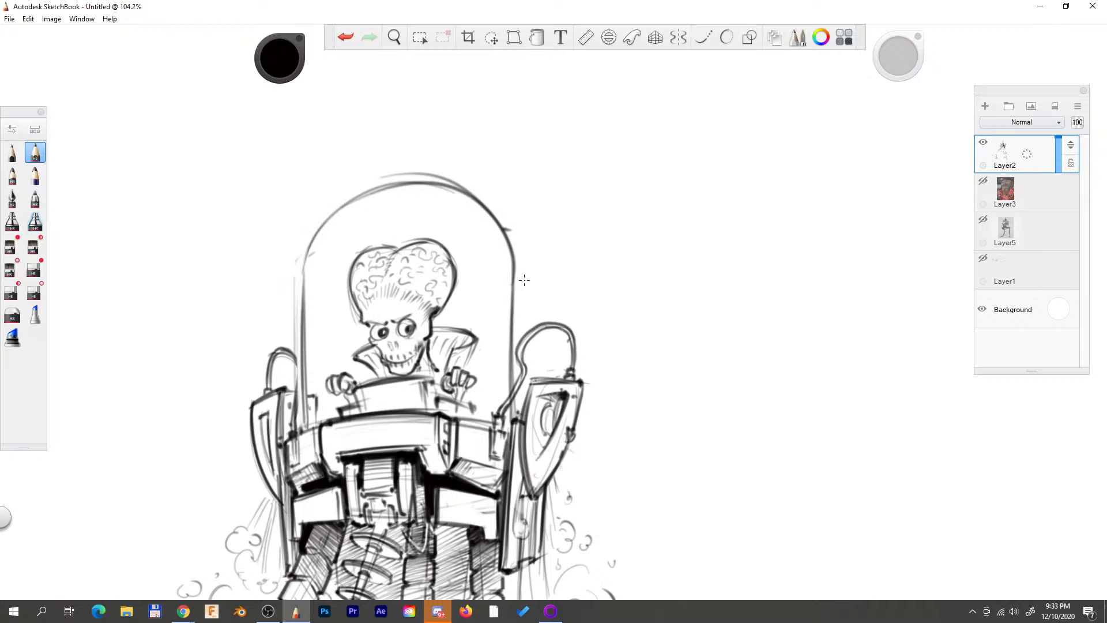
drag(512, 373, 515, 250)
drag(303, 292, 399, 187)
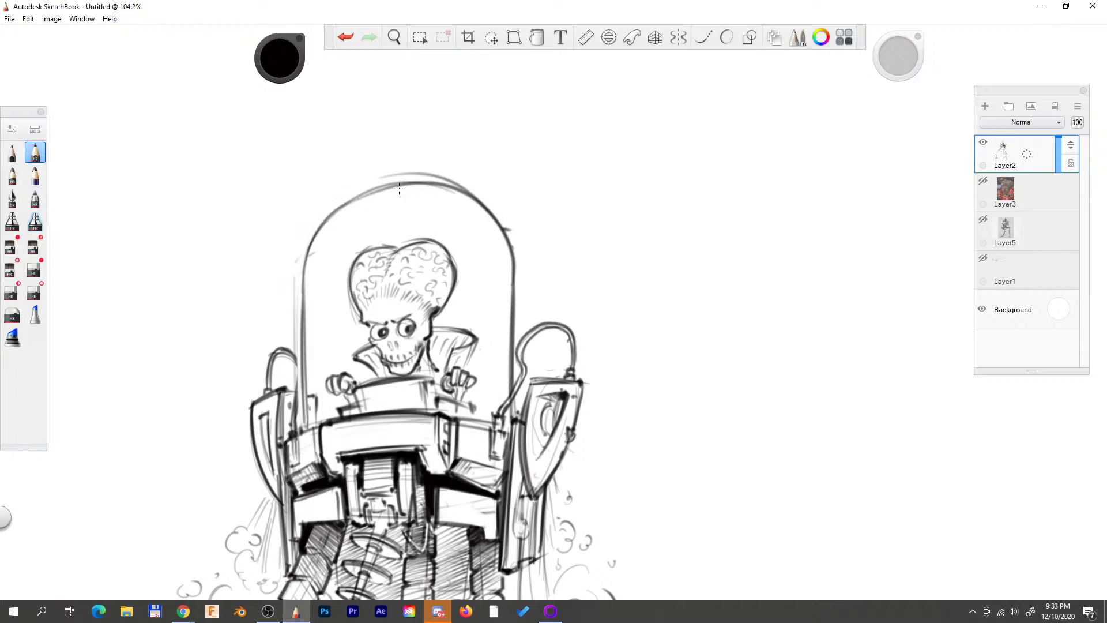
drag(508, 282, 456, 192)
drag(496, 411, 496, 411)
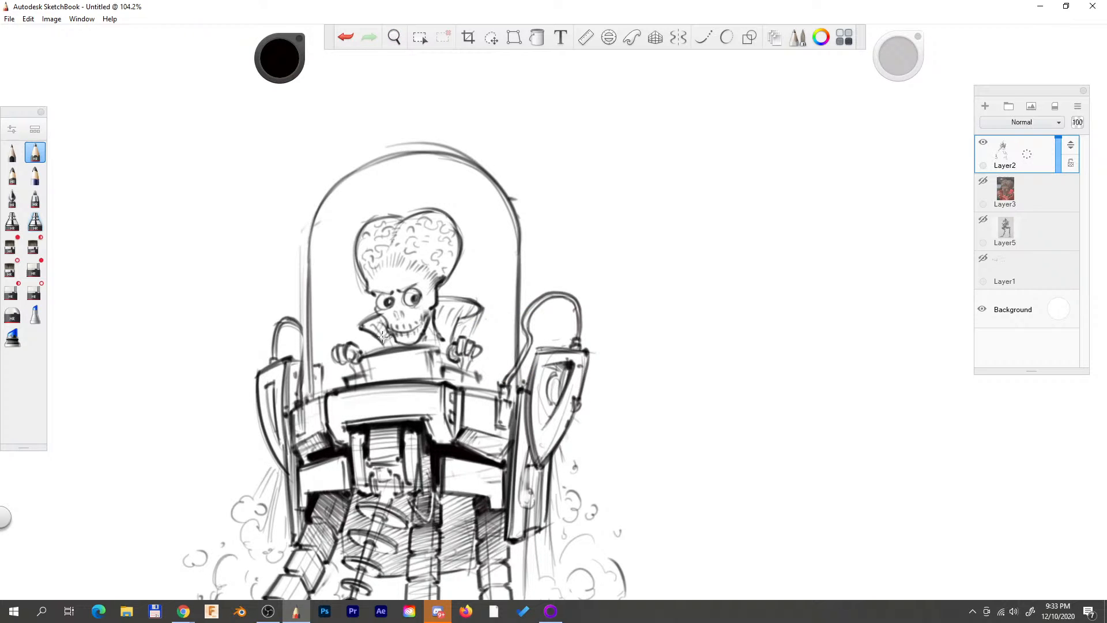
Hatch shading inside both raised collar flaps behind the pilot's head.
key(space)
drag(696, 352, 695, 254)
drag(577, 300, 519, 286)
drag(395, 272, 382, 294)
mouse_move(407, 268)
mouse_down()
mouse_move(390, 299)
mouse_move(398, 285)
mouse_up()
drag(422, 261, 396, 315)
drag(424, 266, 404, 317)
drag(417, 293, 410, 320)
drag(422, 302, 416, 323)
drag(426, 311, 421, 324)
drag(428, 319, 392, 318)
drag(430, 318, 414, 329)
drag(428, 281, 413, 322)
mouse_move(424, 268)
mouse_down()
mouse_move(414, 285)
mouse_move(445, 300)
mouse_up()
mouse_move(432, 248)
mouse_down()
mouse_move(448, 297)
mouse_move(429, 249)
mouse_move(377, 282)
mouse_up()
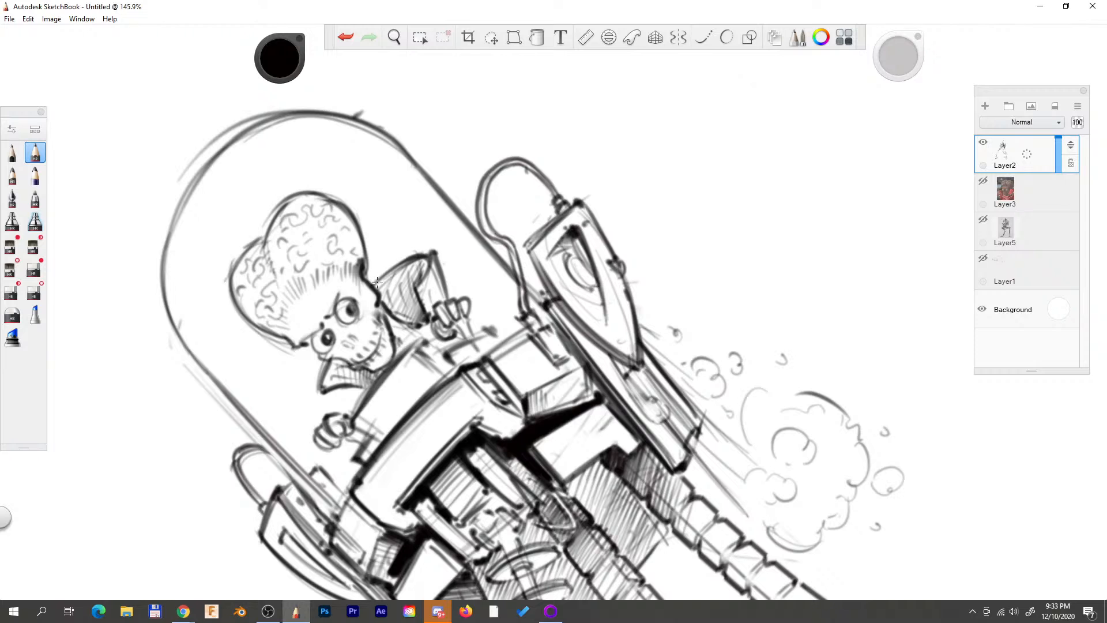
drag(328, 358, 321, 386)
Review the whole tripod sketch and examine its legs, feet and stance on the ground.
key(space)
drag(556, 254, 537, 289)
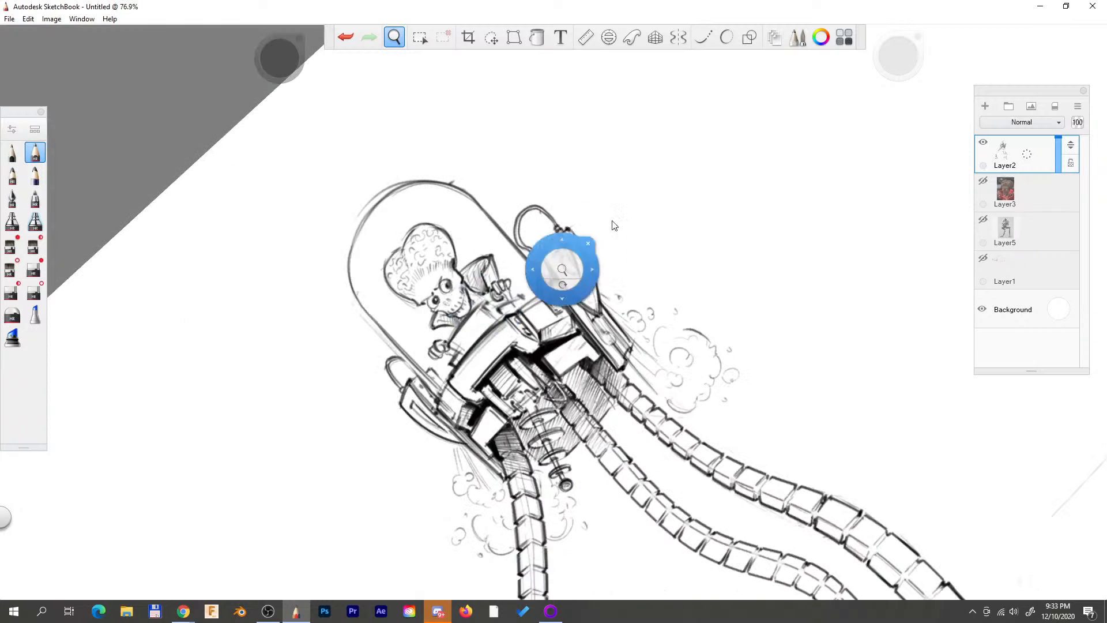
drag(672, 181, 707, 315)
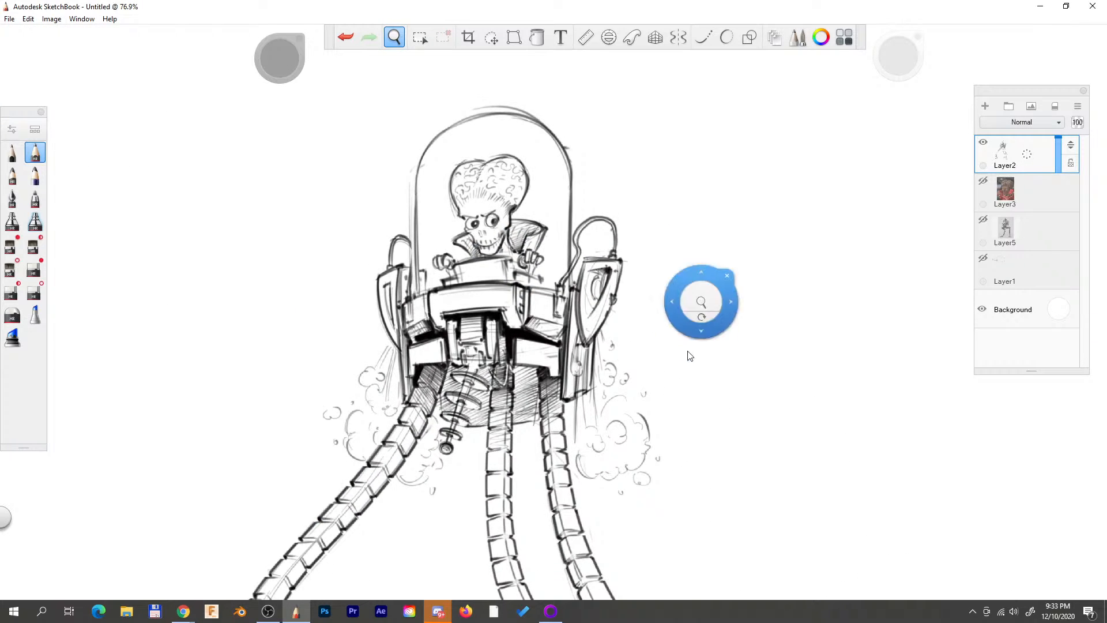
mouse_move(688, 352)
mouse_down()
mouse_move(690, 269)
mouse_move(677, 259)
mouse_move(642, 320)
mouse_move(569, 330)
mouse_up()
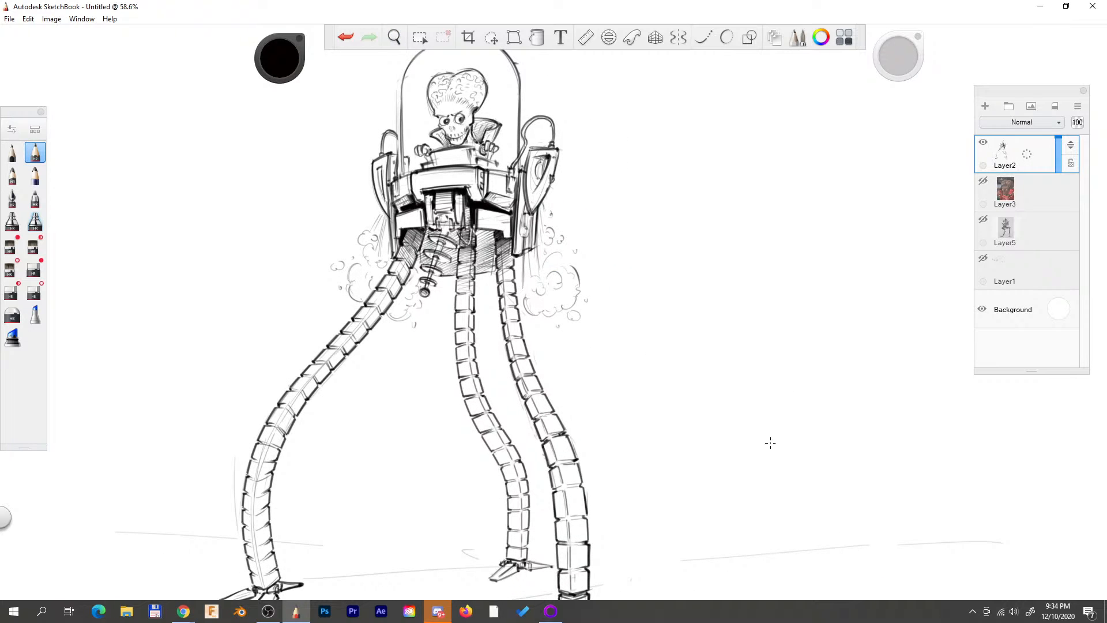
key(space)
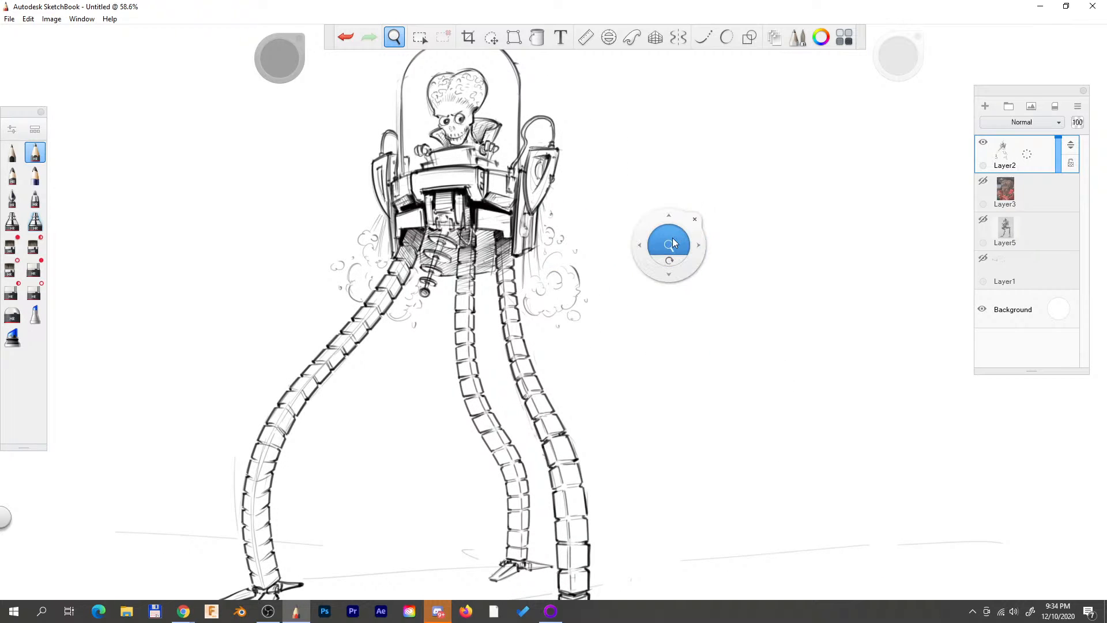
drag(676, 240, 634, 306)
drag(628, 337, 596, 327)
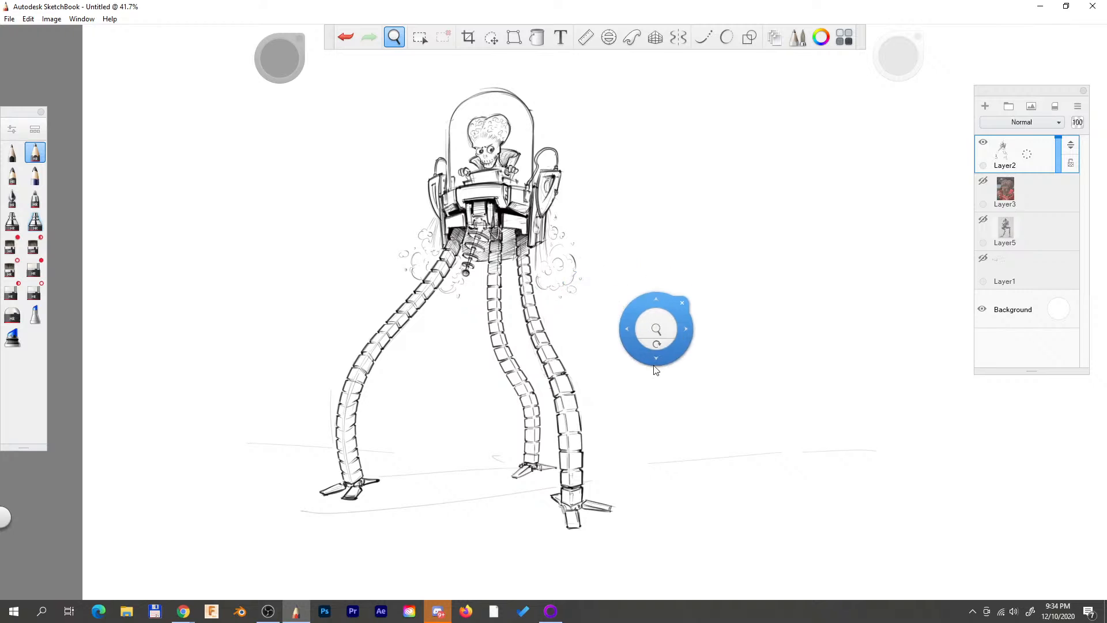
drag(654, 357, 672, 282)
drag(547, 339, 638, 292)
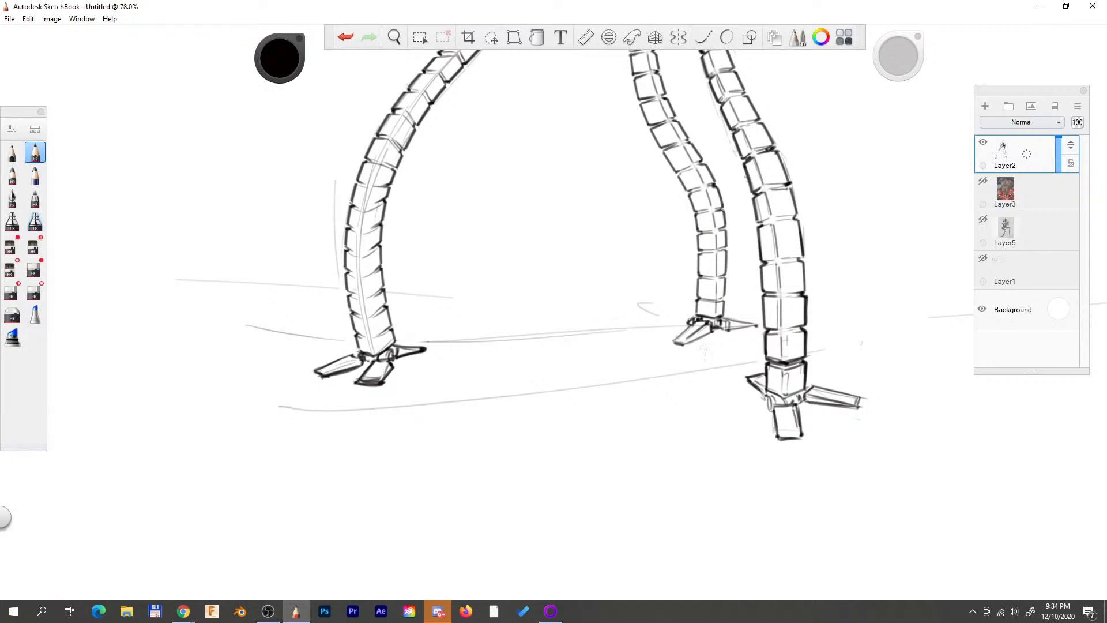
scroll(759, 350, down, 1)
scroll(758, 350, down, 3)
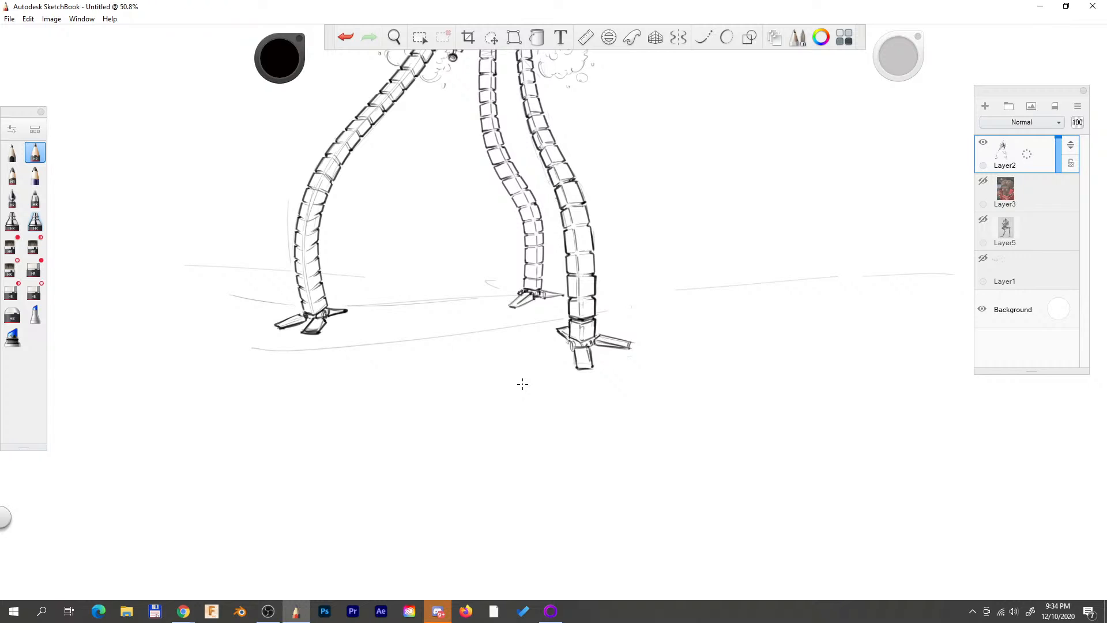
key(space)
drag(615, 323, 606, 410)
drag(628, 362, 612, 470)
drag(617, 427, 567, 477)
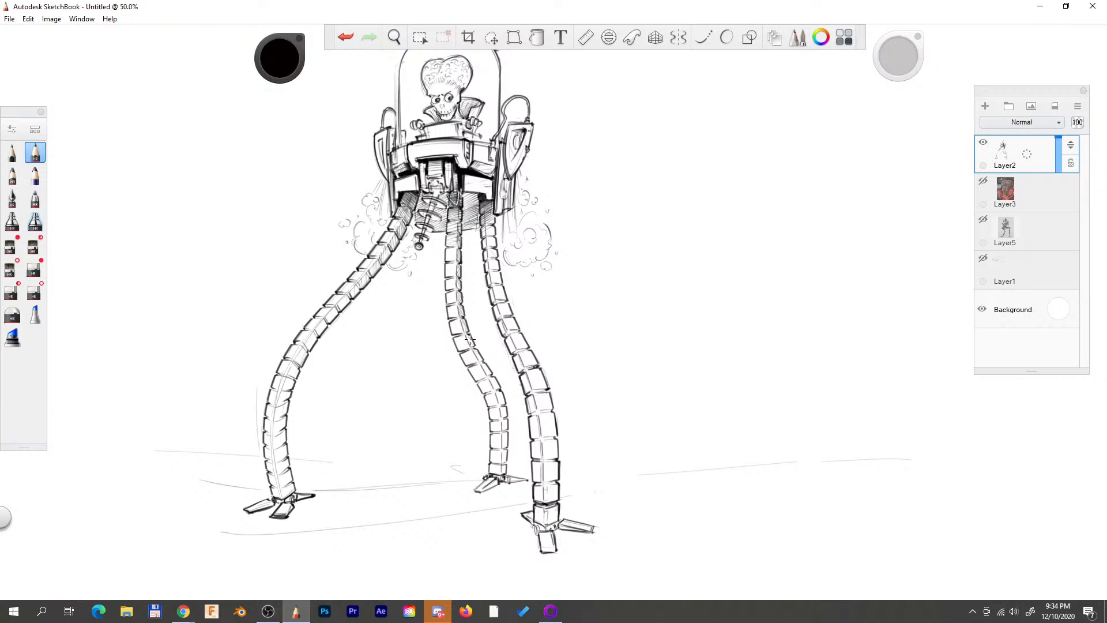
Hatch the upper segments of the right leg below the hull to shade them.
key(space)
drag(607, 420, 599, 392)
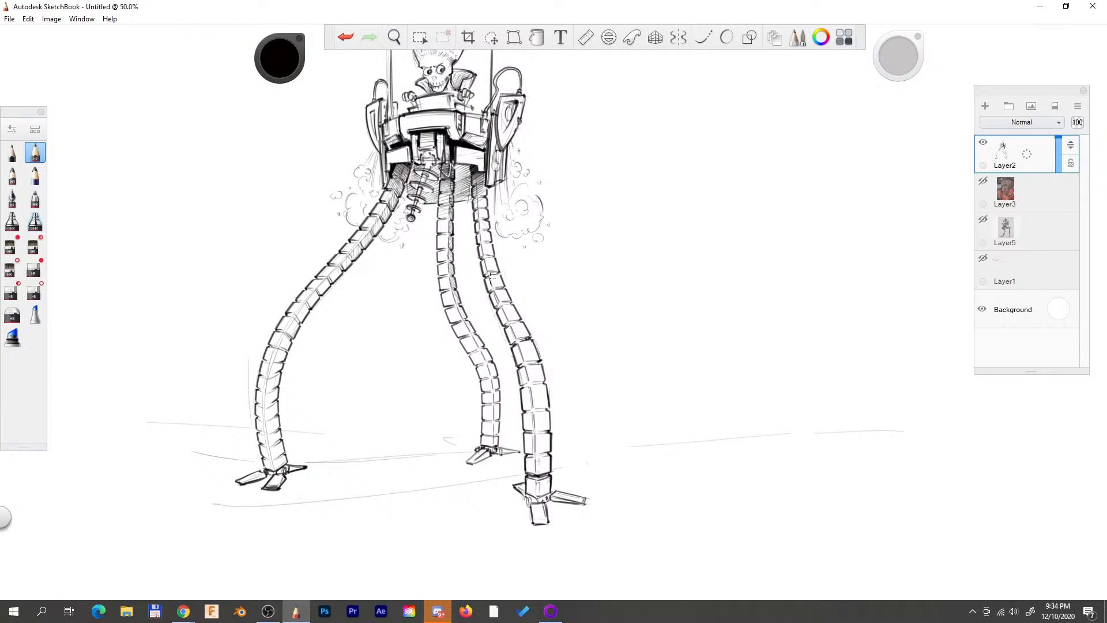
drag(490, 269, 481, 177)
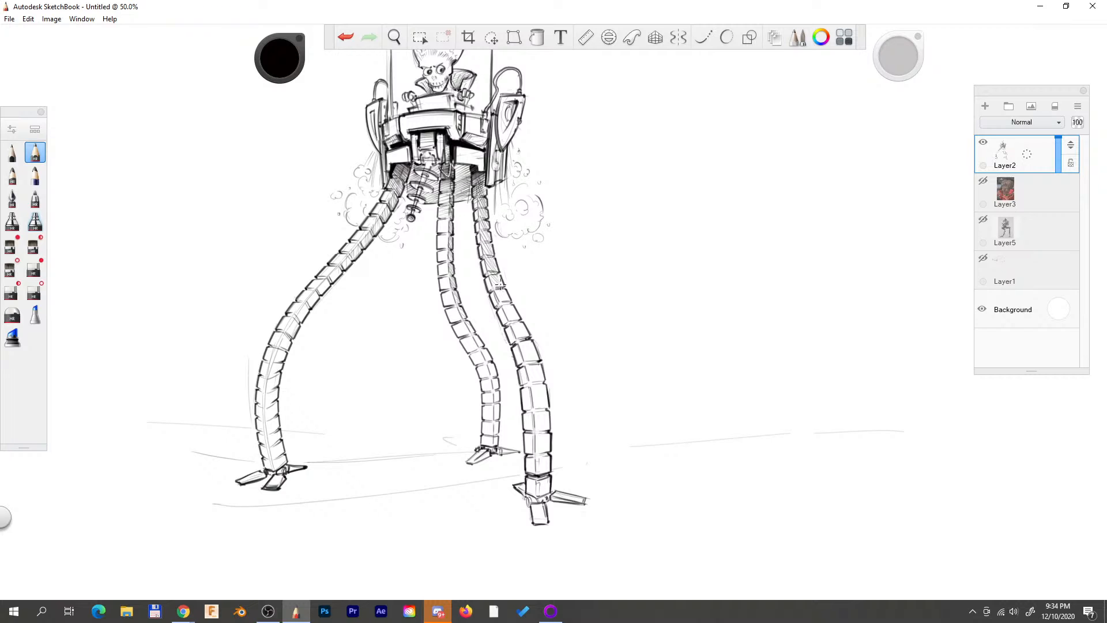
key(space)
drag(685, 415, 700, 231)
drag(640, 138, 627, 410)
key(space)
drag(538, 130, 535, 210)
drag(537, 307, 535, 301)
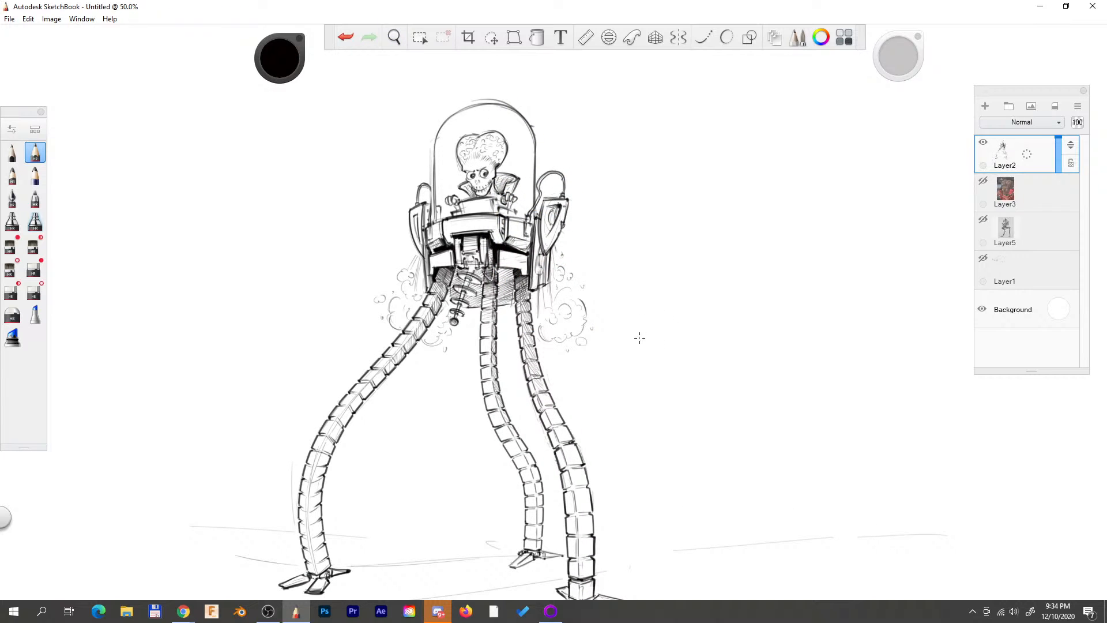
Draw light reflection lines just inside the glass dome's left side, top and right side.
key(space)
drag(525, 150, 608, 198)
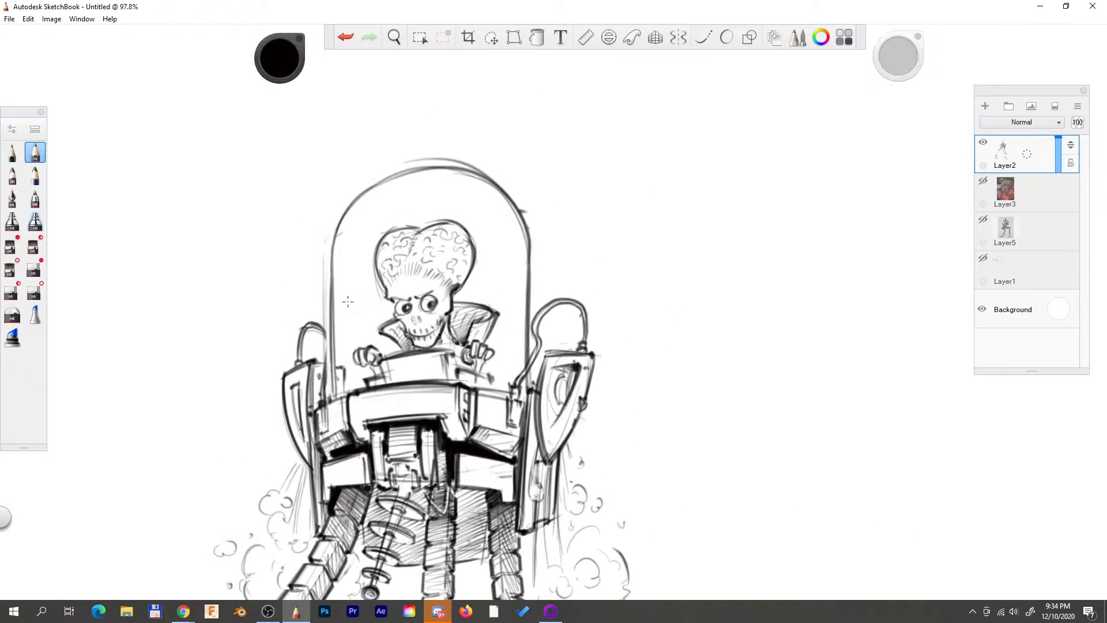
mouse_move(343, 385)
mouse_down()
mouse_move(347, 192)
mouse_move(341, 273)
mouse_move(362, 204)
mouse_move(465, 177)
mouse_move(435, 182)
mouse_move(490, 191)
mouse_up()
drag(519, 381, 514, 263)
Resize the eraser and remove the old faint ground and construction lines around the tripod's feet.
key(space)
drag(663, 248, 617, 328)
mouse_move(686, 555)
mouse_down()
mouse_move(669, 355)
mouse_move(663, 396)
mouse_move(719, 373)
mouse_up()
key(e)
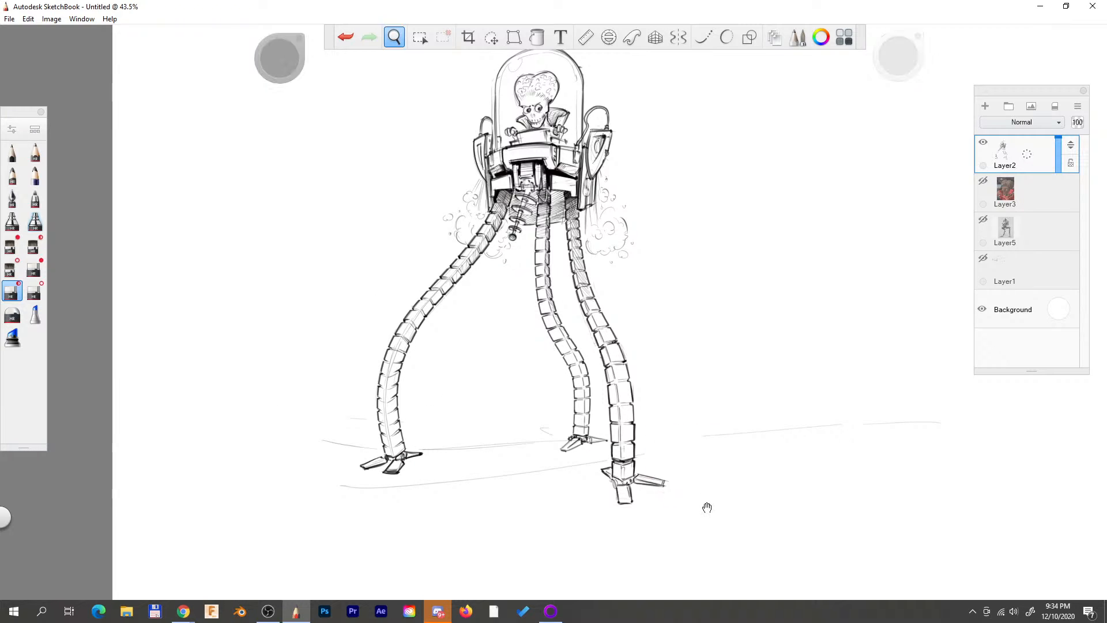
drag(707, 506, 721, 448)
drag(672, 326, 656, 360)
drag(898, 60, 902, 58)
drag(855, 418, 713, 447)
mouse_move(896, 65)
mouse_down()
mouse_move(920, 55)
mouse_move(898, 58)
mouse_up()
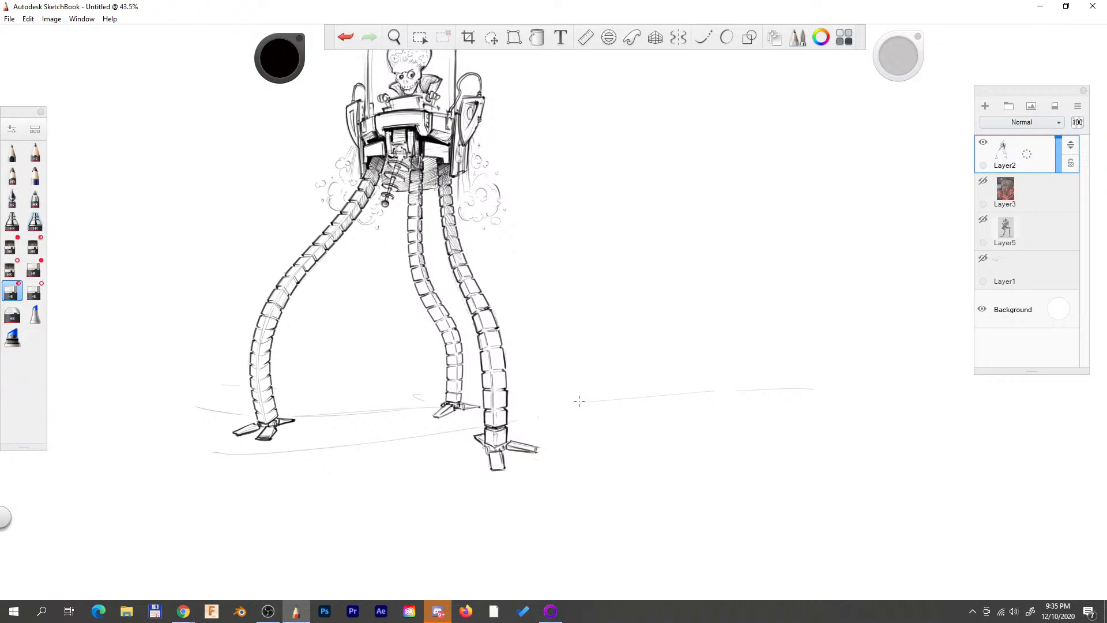
drag(578, 401, 813, 390)
mouse_move(448, 440)
mouse_down()
mouse_move(425, 436)
mouse_move(523, 417)
mouse_up()
drag(413, 391, 423, 399)
drag(313, 413, 311, 412)
drag(230, 375, 228, 410)
drag(480, 204, 511, 276)
drag(620, 388, 586, 421)
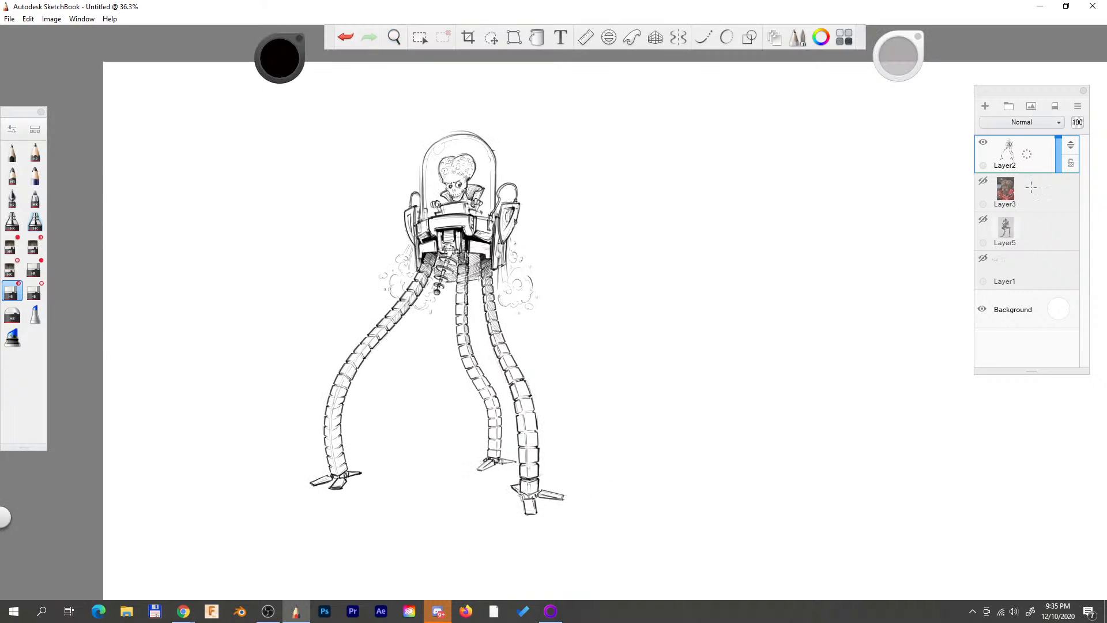
Add a new layer above the tripod sketch and rough in the first ground edges around the feet.
drag(1029, 155, 1033, 103)
key(space)
drag(622, 501, 750, 433)
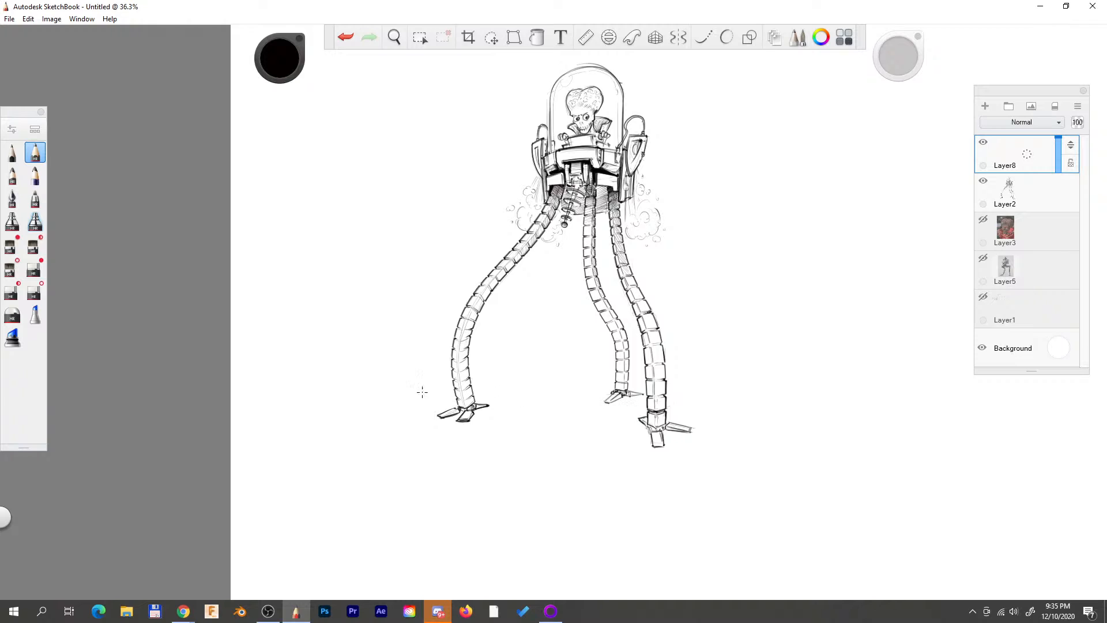
drag(387, 389, 700, 378)
key(e)
drag(396, 388, 660, 472)
key(e)
key(ctrl+z)
Lightly sketch the ground plane's left and back edges and erase the overlapping part of the back line.
mouse_move(391, 434)
mouse_down()
mouse_move(724, 468)
mouse_move(864, 375)
mouse_up()
key(ctrl+z)
drag(502, 380, 369, 429)
drag(500, 383, 849, 365)
key(space)
key(e)
drag(704, 378, 494, 386)
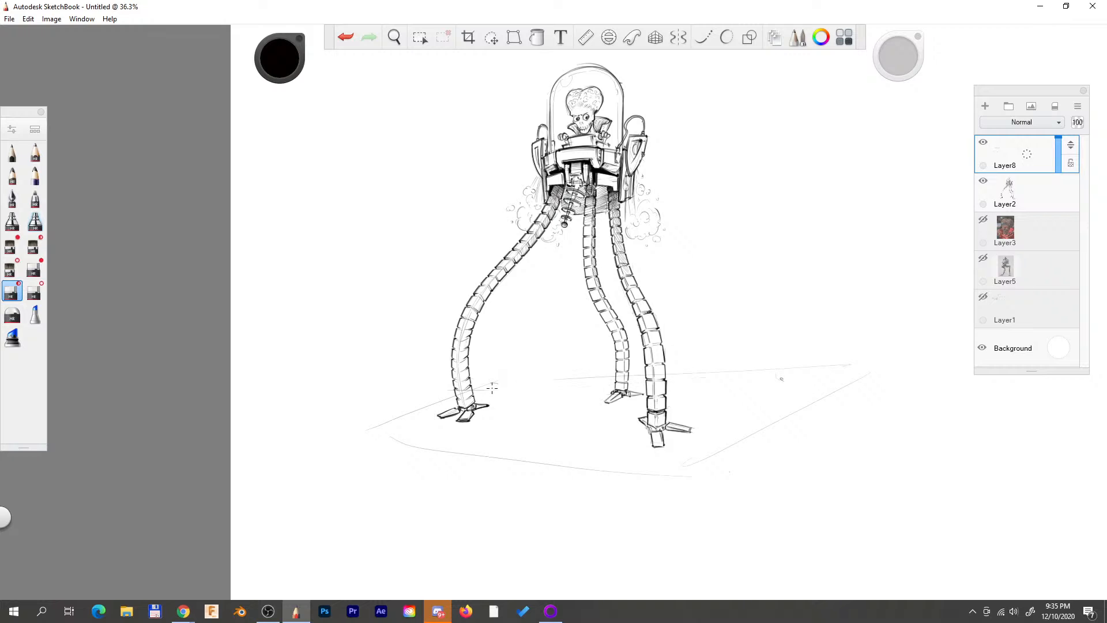
Erase the ground plane's right edge and redraw its back and right edges to close the four-sided outline.
key(space)
drag(768, 333, 769, 321)
key(space)
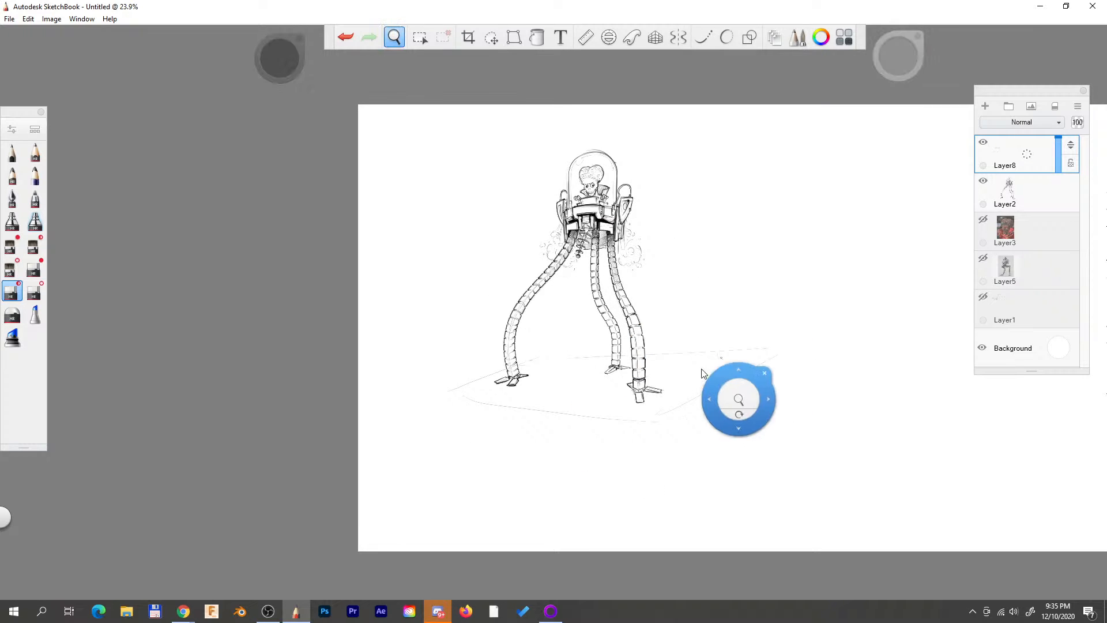
drag(738, 366, 779, 351)
key(b)
key(e)
drag(655, 440, 834, 347)
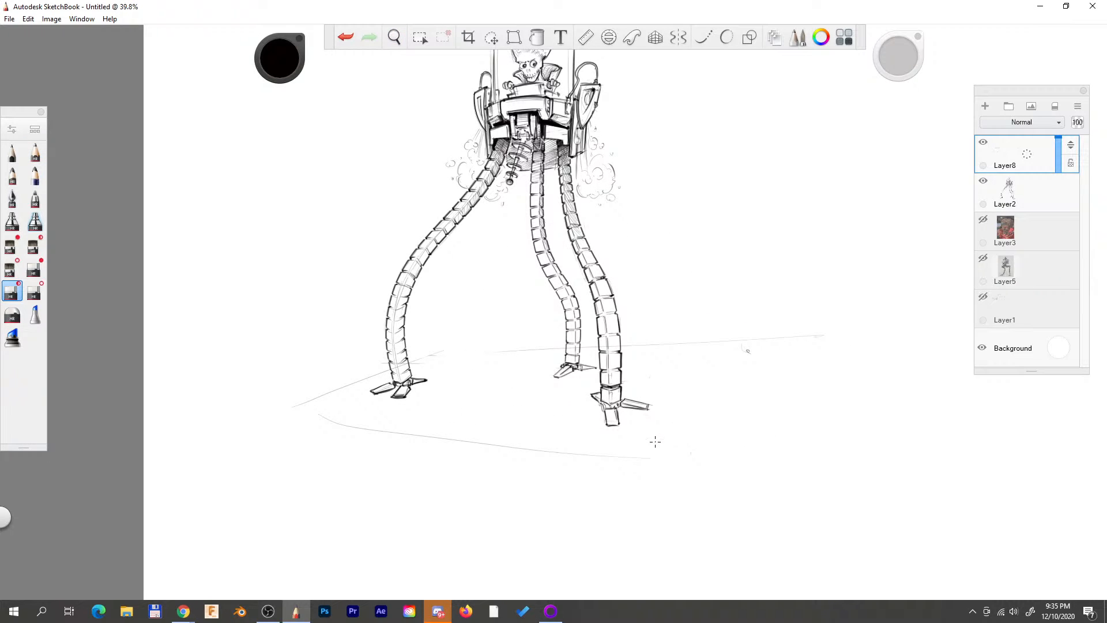
key(b)
drag(444, 344, 698, 345)
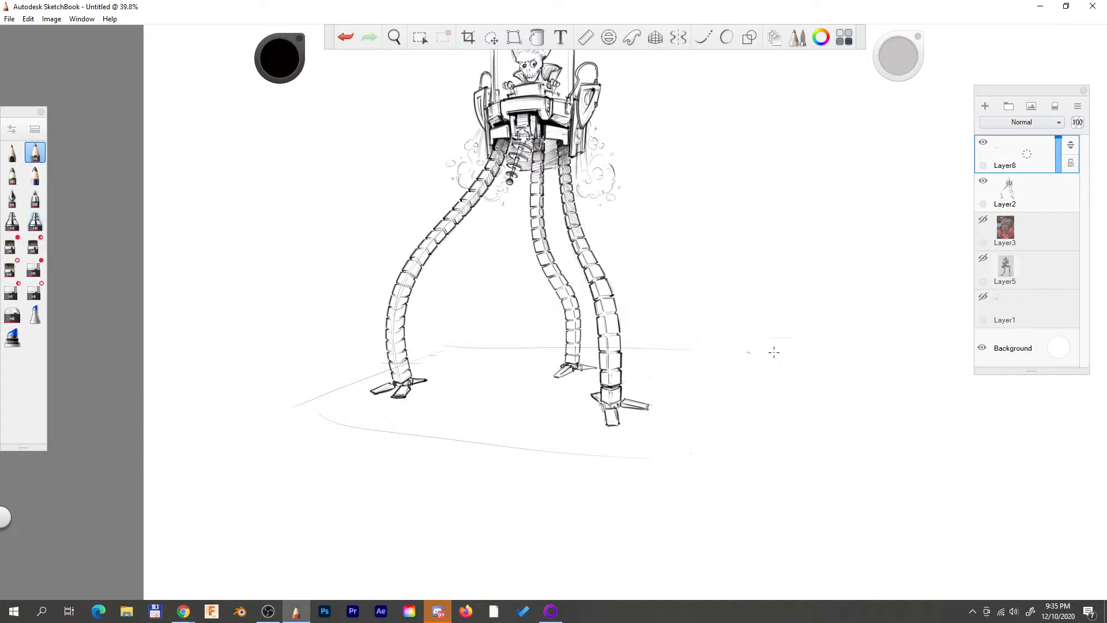
drag(633, 457, 774, 353)
key(space)
drag(770, 351, 706, 383)
drag(664, 447, 630, 458)
Draw lower edges parallel to the ground plane's front and right sides to give the base thickness.
key(space)
drag(544, 424, 610, 416)
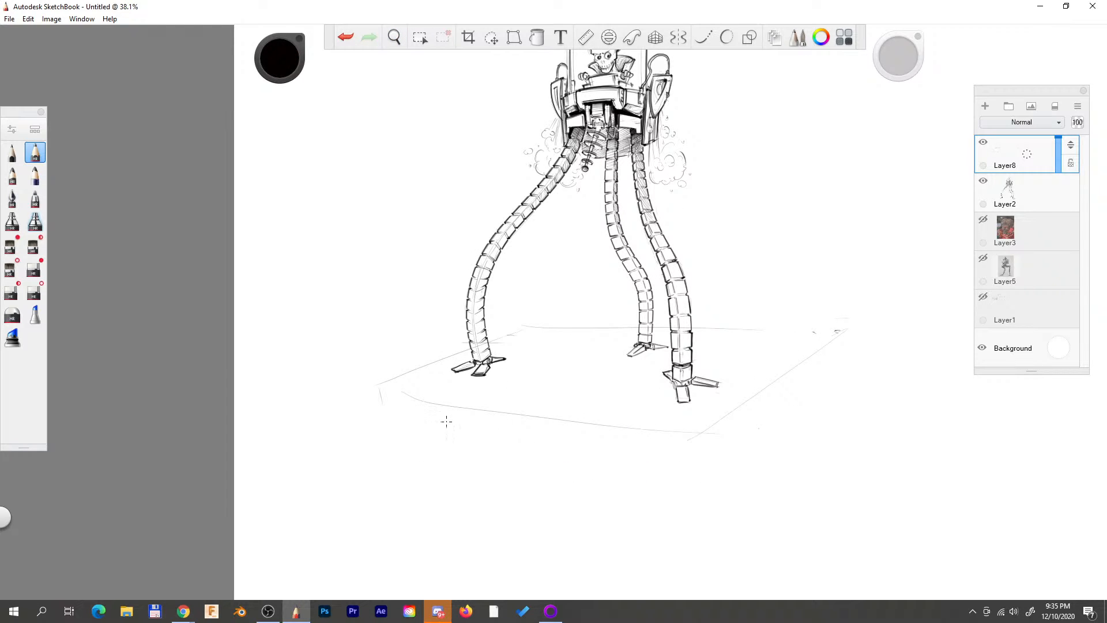
drag(375, 411, 589, 457)
drag(381, 411, 704, 464)
mouse_move(382, 410)
mouse_down()
mouse_move(701, 455)
mouse_move(833, 367)
mouse_up()
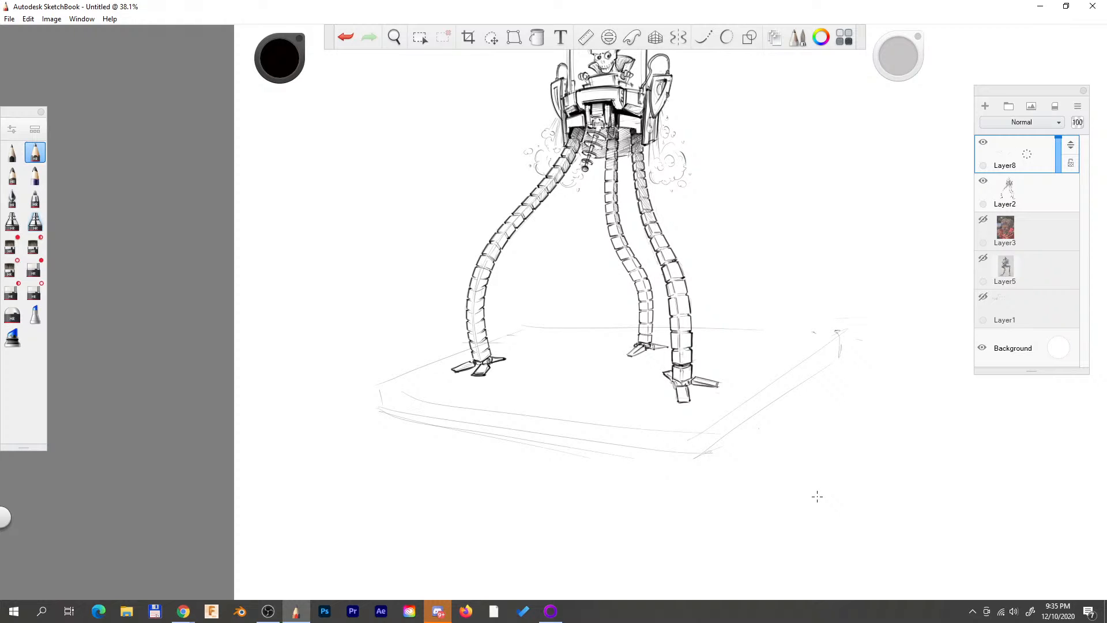
Define the base's front right corner and redraw the lower edge of its right side.
key(space)
mouse_move(778, 432)
mouse_down()
mouse_move(709, 494)
mouse_move(771, 442)
mouse_up()
key(space)
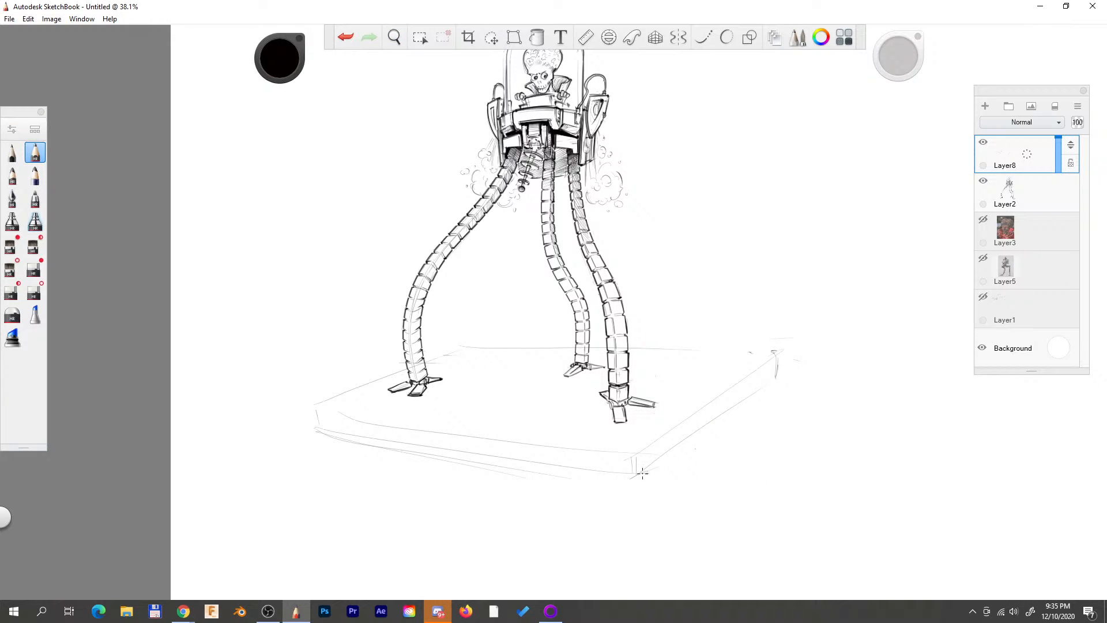
drag(642, 473, 774, 372)
key(ctrl+z)
drag(638, 471, 774, 372)
Rotate the canvas and redraw the base's front lower and upper edges straight, erasing the stray lines outside them.
key(space)
drag(680, 87, 807, 478)
key(space)
drag(458, 240, 447, 309)
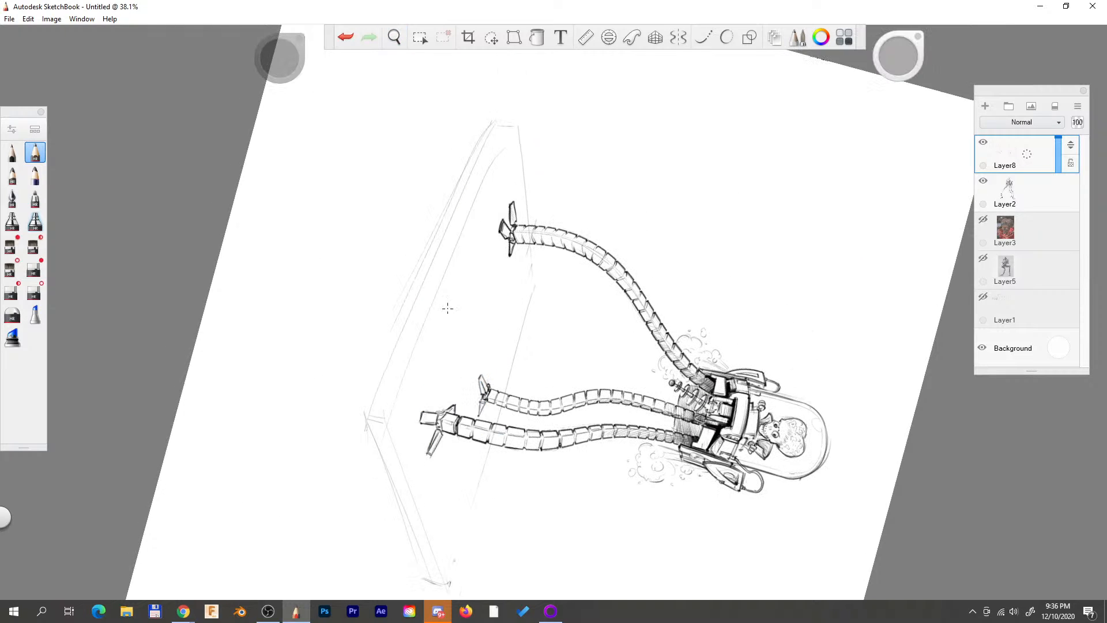
drag(367, 417, 497, 116)
key(e)
drag(377, 352, 484, 133)
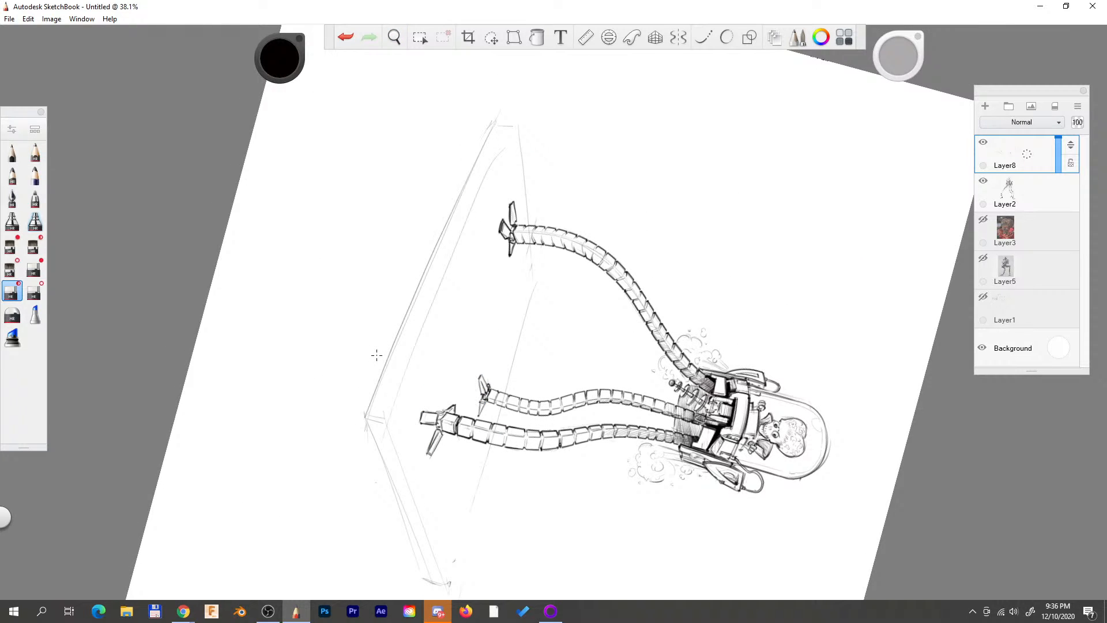
key(e)
drag(385, 414, 528, 94)
key(ctrl+z)
drag(380, 416, 511, 130)
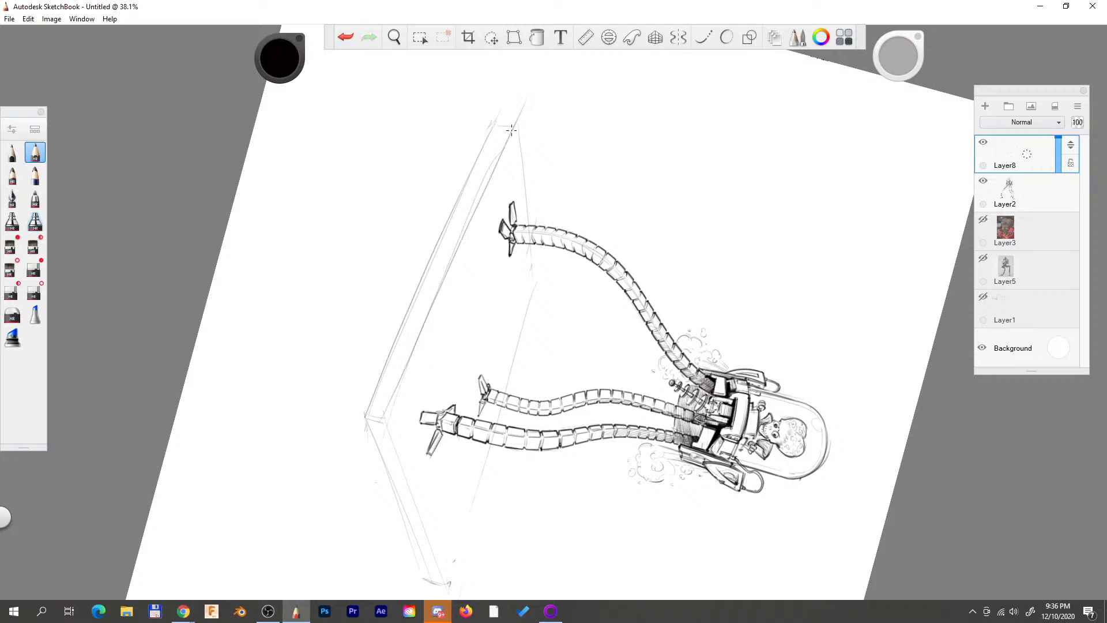
Redraw the base's left corner and its left and back top edges with cleaner, straighter lines.
key(space)
drag(674, 180, 406, 261)
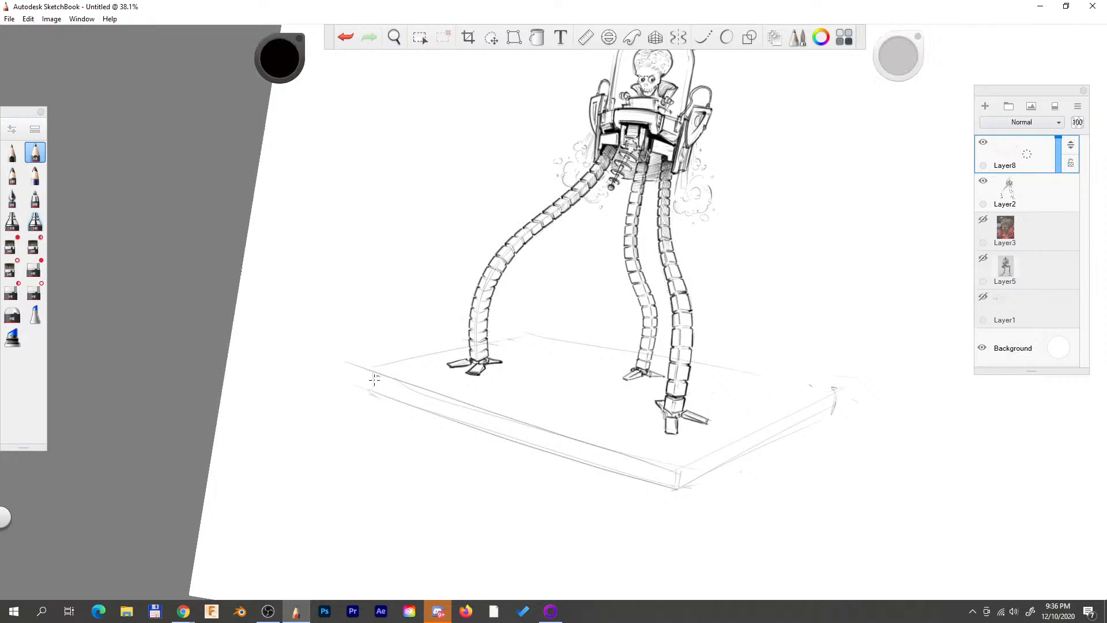
key(space)
drag(781, 389, 792, 301)
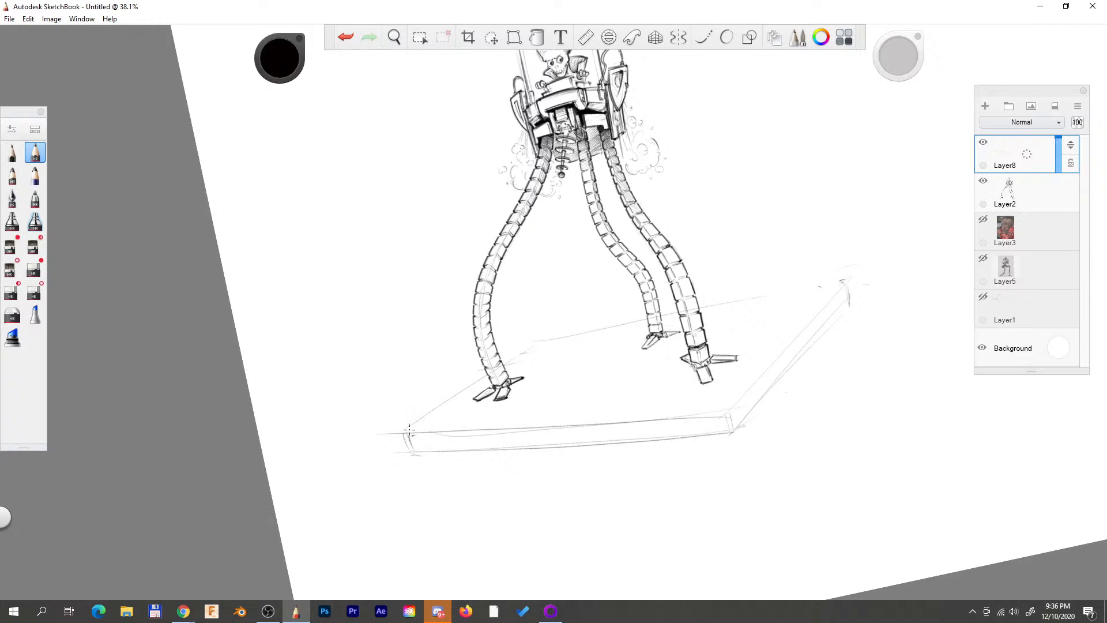
mouse_move(410, 430)
mouse_down()
mouse_move(534, 341)
mouse_move(841, 282)
mouse_up()
drag(555, 335, 853, 282)
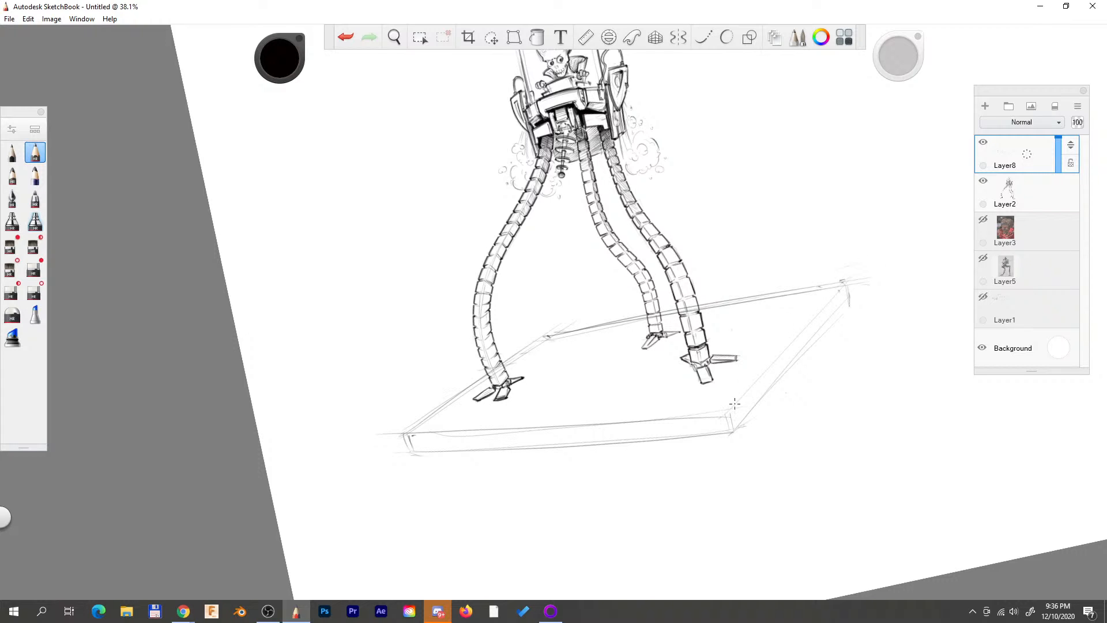
Redraw the upper and lower edges of the base's right side with cleaner, straighter lines, clearing the earlier strokes.
drag(735, 403, 828, 304)
mouse_move(730, 429)
mouse_down()
mouse_move(843, 301)
mouse_move(848, 277)
mouse_move(850, 305)
mouse_up()
key(e)
key(e)
drag(734, 430, 868, 282)
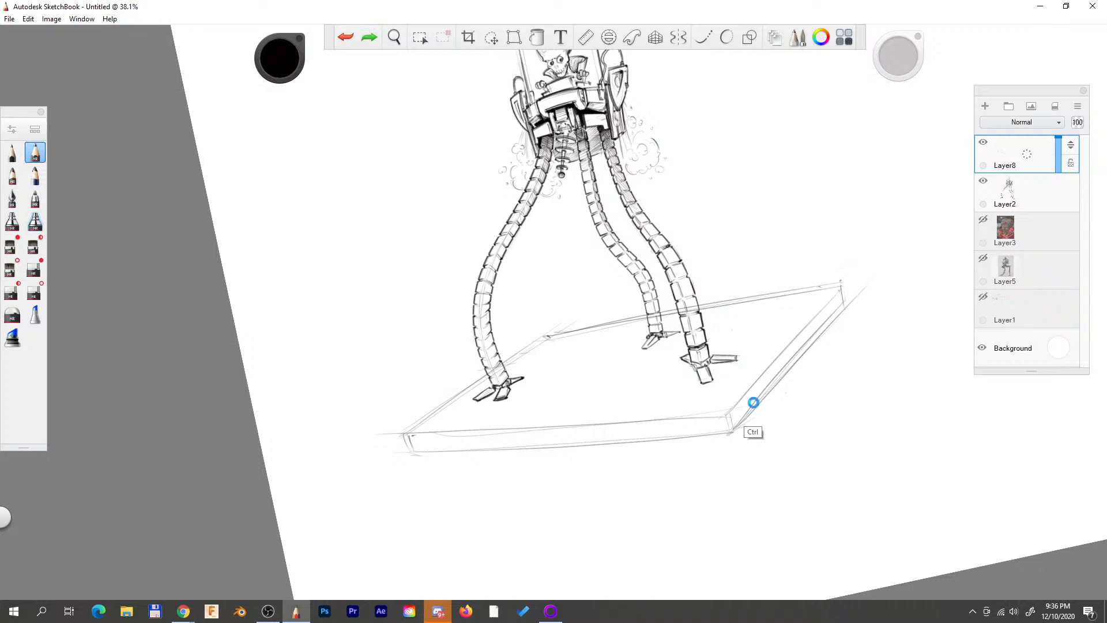
key(ctrl+z)
key(e)
drag(745, 418, 835, 311)
key(e)
drag(732, 429, 837, 313)
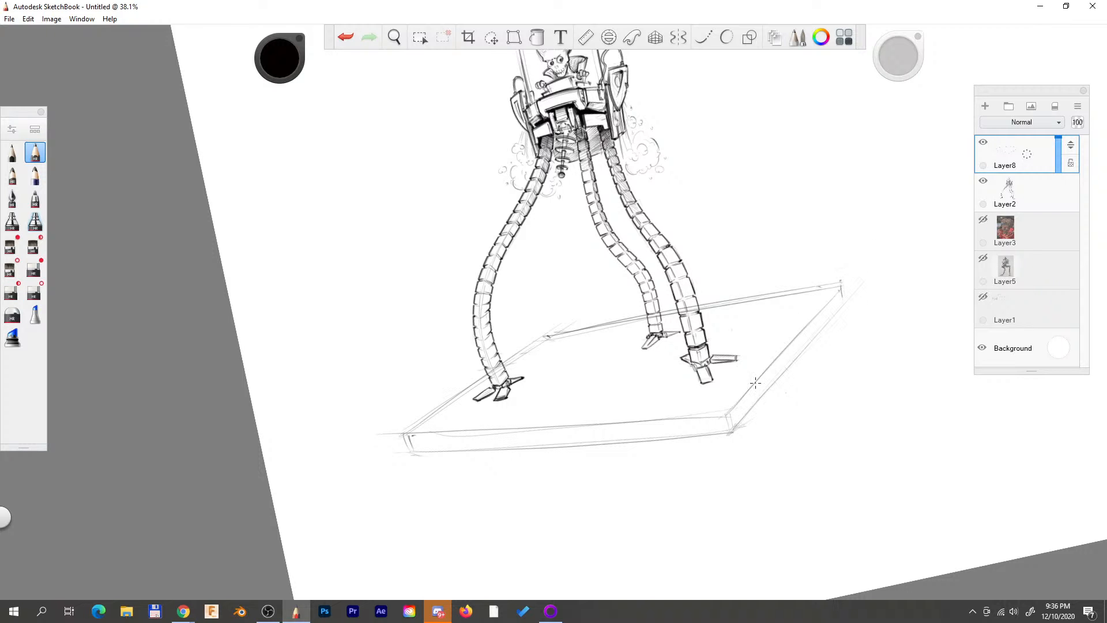
key(ctrl+z)
mouse_move(732, 431)
mouse_down()
mouse_move(841, 306)
mouse_move(852, 269)
mouse_up()
drag(725, 416, 842, 281)
Lay down light diagonal guide lines for a car on the slab behind the front right leg.
key(space)
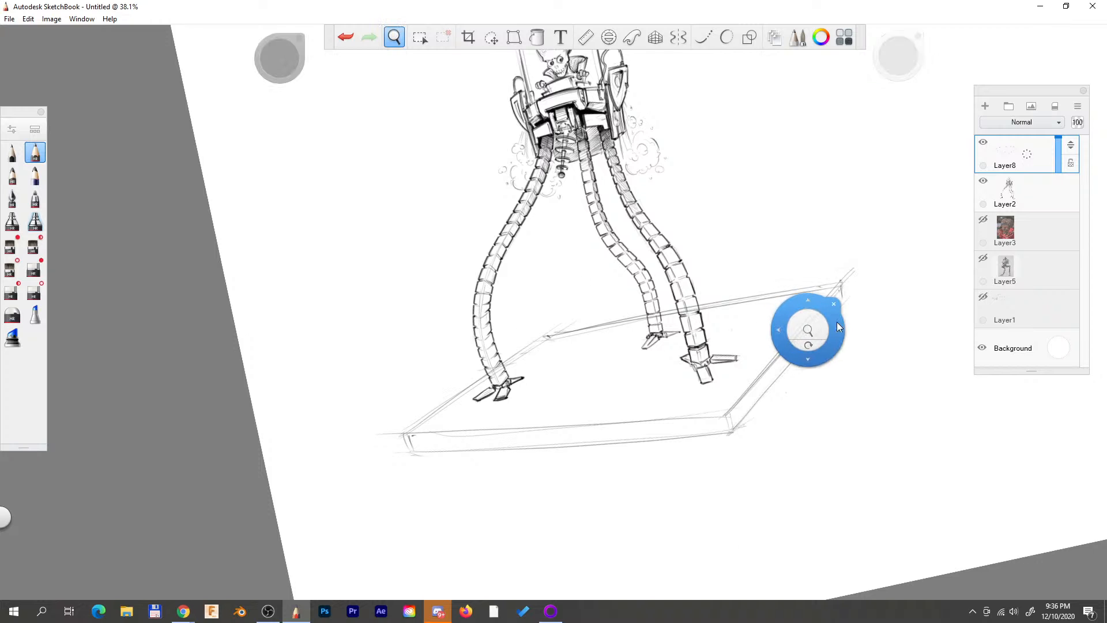
drag(827, 385, 840, 371)
drag(846, 334, 807, 331)
key(space)
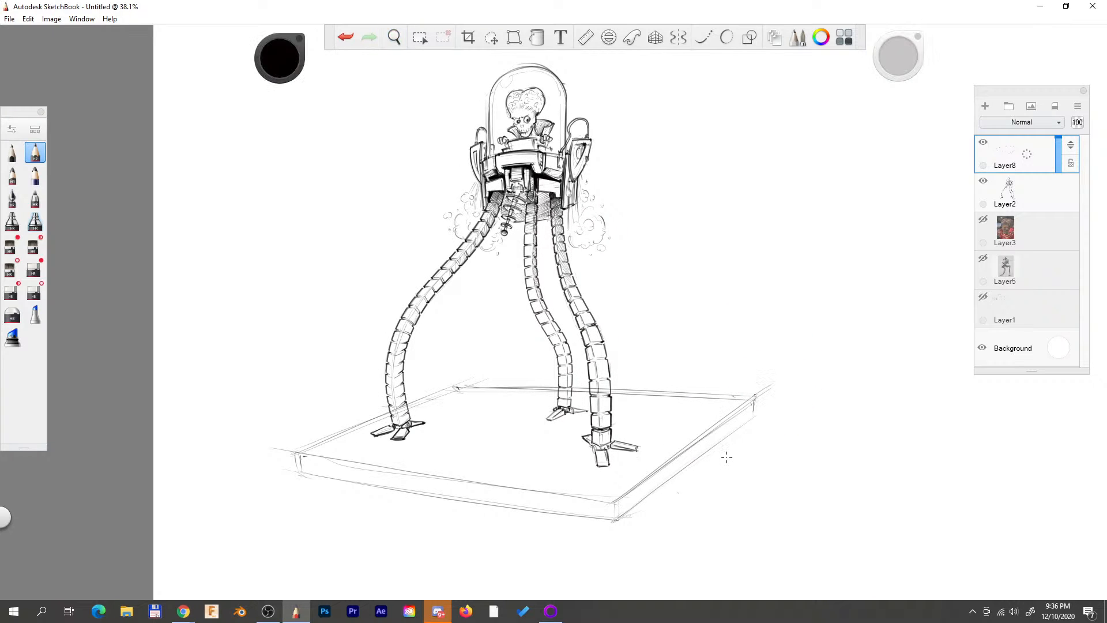
key(space)
mouse_move(760, 345)
mouse_down()
mouse_move(711, 414)
mouse_move(751, 400)
mouse_up()
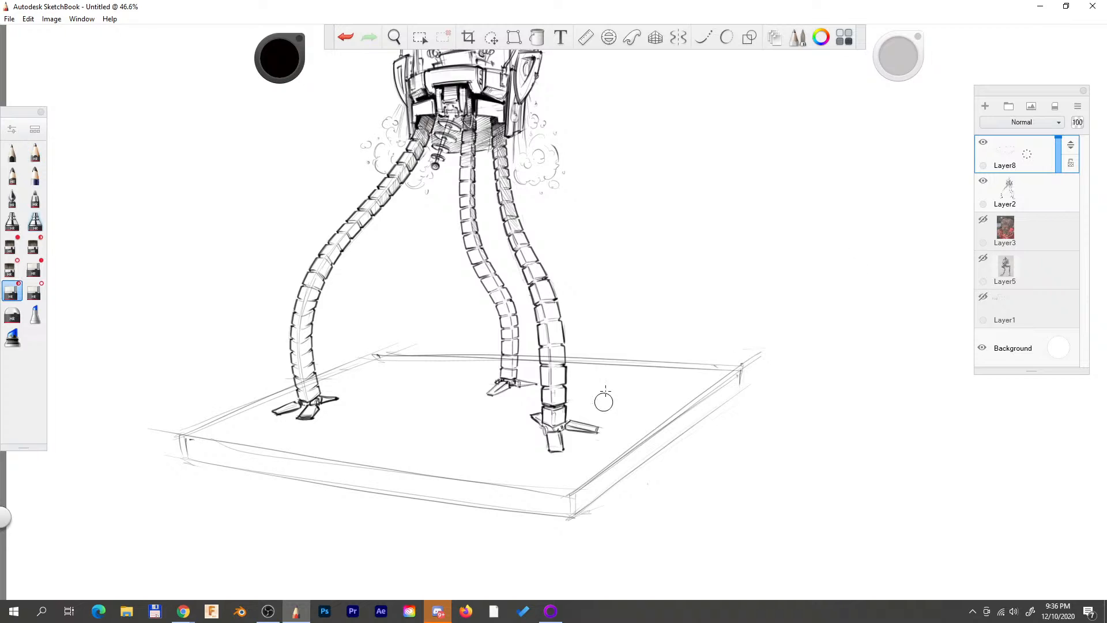
drag(569, 394, 600, 370)
drag(593, 418, 652, 388)
drag(536, 394, 610, 363)
drag(529, 391, 613, 352)
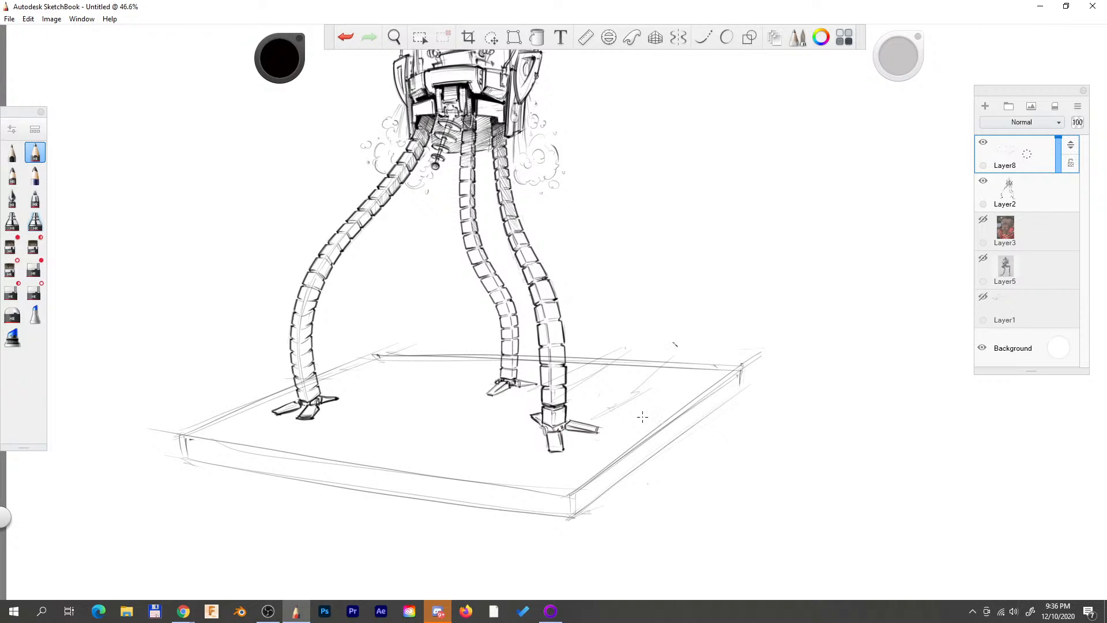
drag(594, 420, 614, 411)
Rough in the car's windshield, roof, rear and body sides over the diagonal guide lines.
drag(597, 360, 645, 375)
drag(592, 338, 650, 346)
mouse_move(649, 348)
mouse_down()
mouse_move(644, 383)
mouse_move(722, 334)
mouse_up()
mouse_move(652, 339)
mouse_down()
mouse_move(642, 302)
mouse_move(684, 313)
mouse_up()
mouse_move(682, 337)
mouse_down()
mouse_move(663, 360)
mouse_move(721, 341)
mouse_up()
drag(610, 423, 645, 426)
drag(629, 413, 711, 360)
mouse_move(705, 338)
mouse_down()
mouse_move(717, 344)
mouse_move(655, 447)
mouse_up()
Sketch small flat ovals on the ground beside the right foot and between the left and middle legs.
key(space)
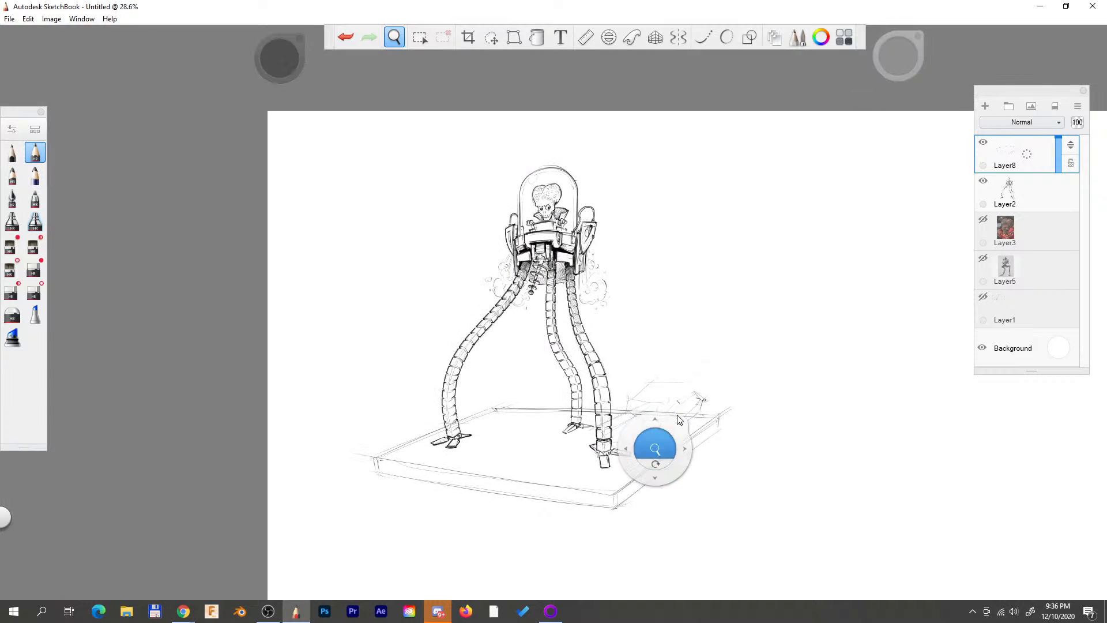
drag(687, 410, 749, 385)
drag(736, 425, 738, 406)
drag(589, 500, 650, 466)
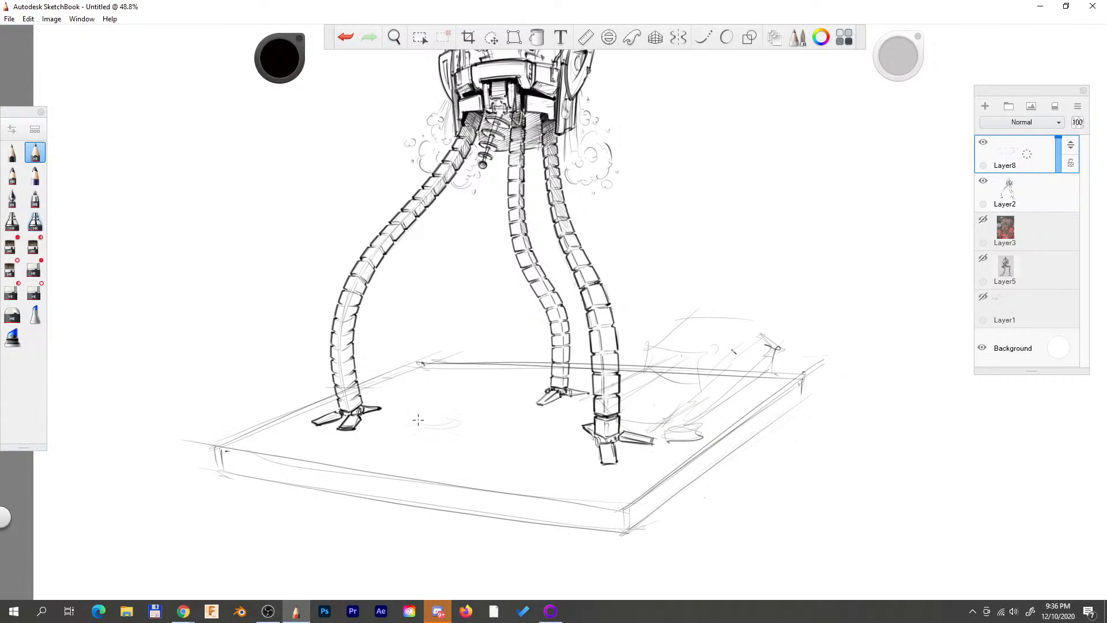
drag(419, 432, 461, 430)
drag(412, 424, 452, 417)
Rough in a swing set behind the left leg with splayed legs and a crossbar, plus a small ball in front.
key(space)
drag(510, 448, 523, 480)
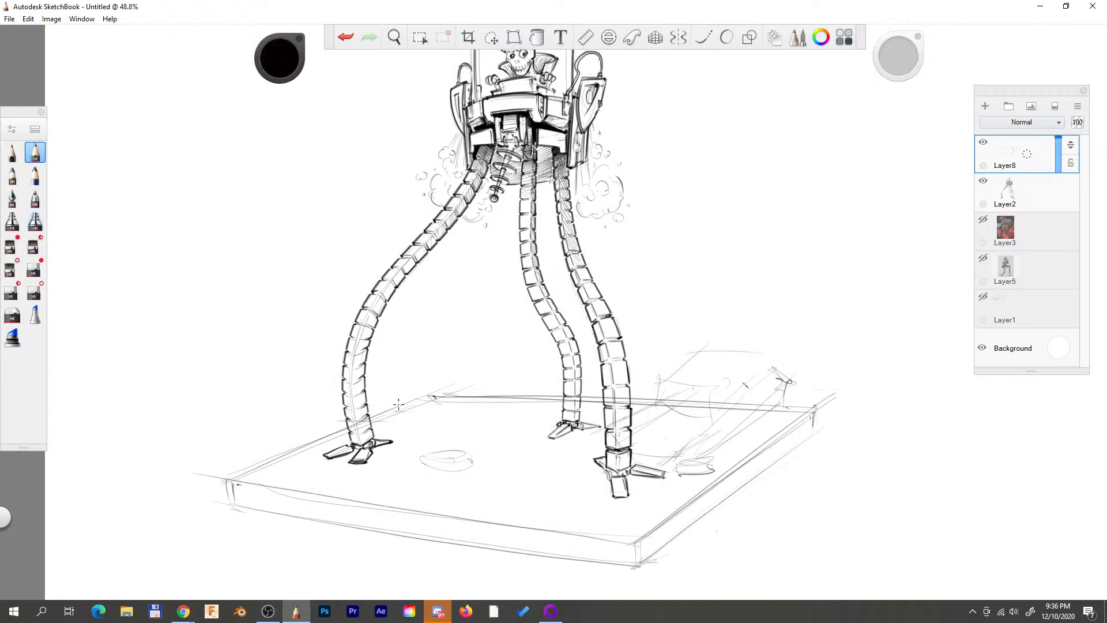
drag(388, 365, 451, 377)
drag(378, 416, 392, 361)
drag(396, 361, 404, 435)
mouse_move(413, 363)
mouse_down()
mouse_move(402, 408)
mouse_move(461, 358)
mouse_up()
drag(461, 359, 470, 415)
drag(423, 367, 413, 414)
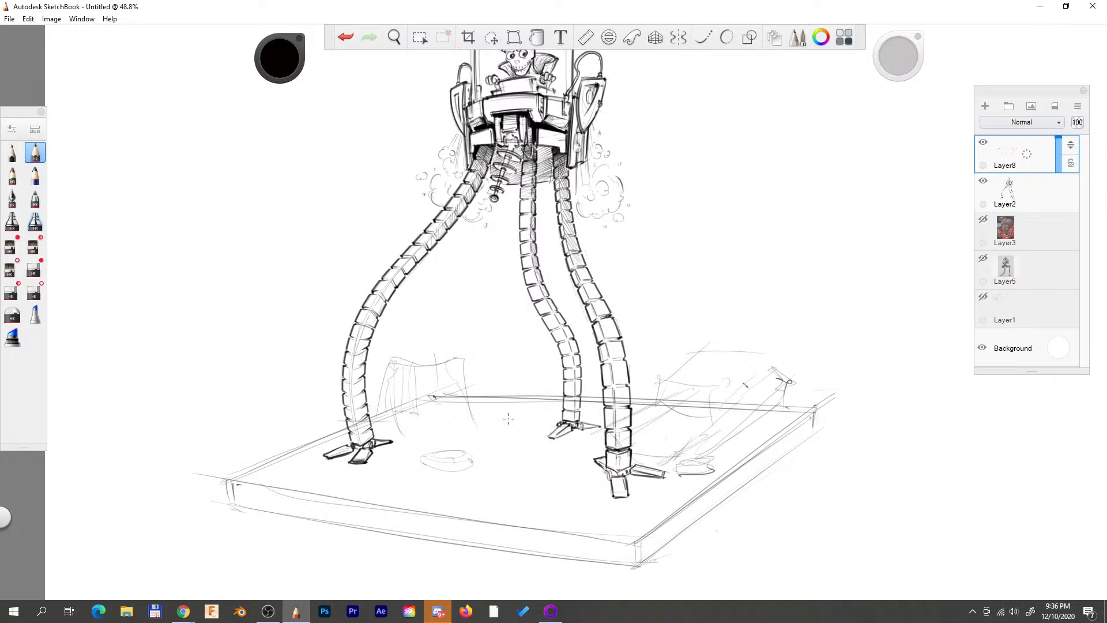
drag(390, 347, 471, 350)
drag(466, 350, 474, 418)
drag(411, 442, 406, 446)
mouse_move(249, 418)
mouse_down()
mouse_move(252, 473)
mouse_move(345, 432)
mouse_up()
drag(241, 439, 336, 407)
key(ctrl+z)
key(ctrl+z)
Draw diagonal guide lines for a fence across the ground in front of the middle leg.
drag(499, 462, 532, 443)
drag(550, 437, 578, 439)
mouse_move(477, 458)
mouse_down()
mouse_move(552, 421)
mouse_move(547, 466)
mouse_move(450, 513)
mouse_up()
mouse_move(554, 449)
mouse_down()
mouse_move(586, 450)
mouse_move(565, 463)
mouse_up()
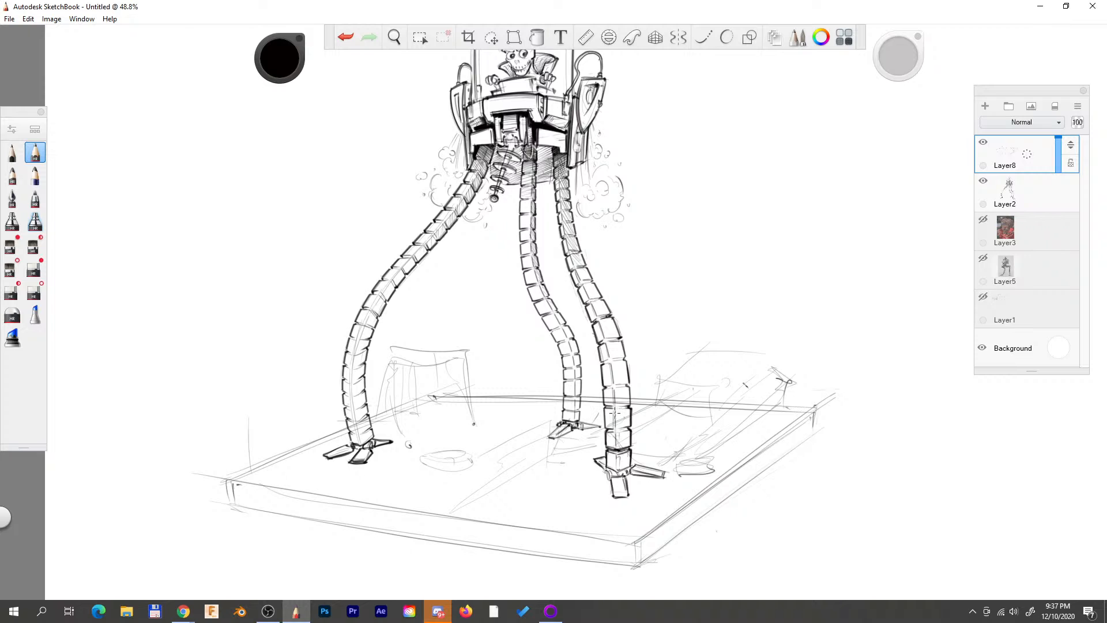
Sketch a row of upright pickets along the diagonal fence line, running from the middle foot toward the slab's front edge.
key(space)
drag(687, 450, 678, 424)
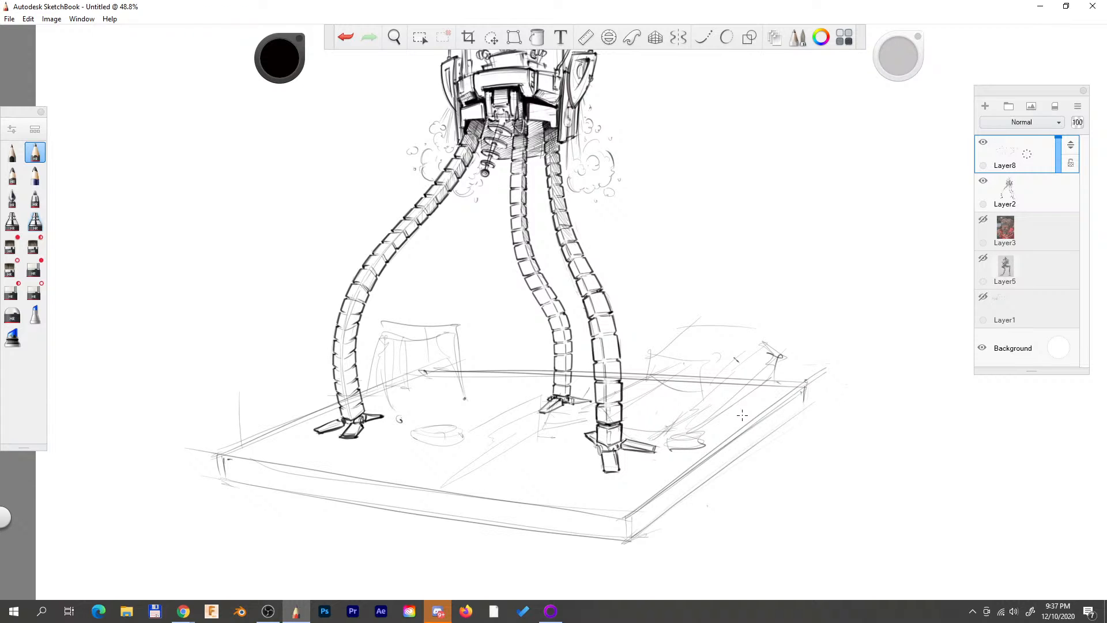
key(space)
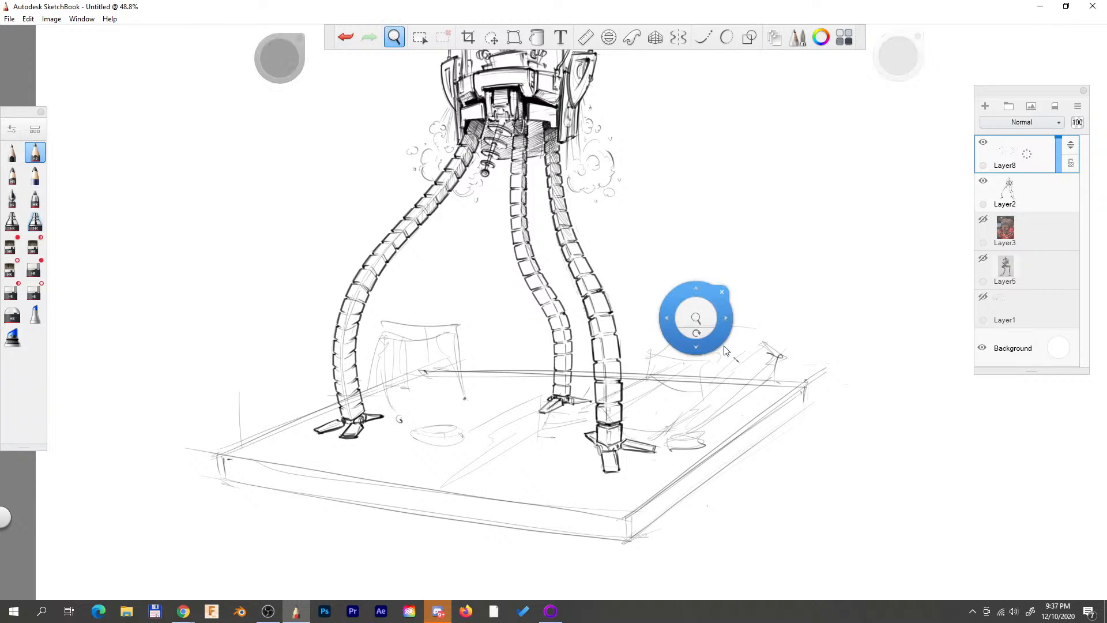
drag(689, 345, 713, 286)
drag(557, 337, 555, 385)
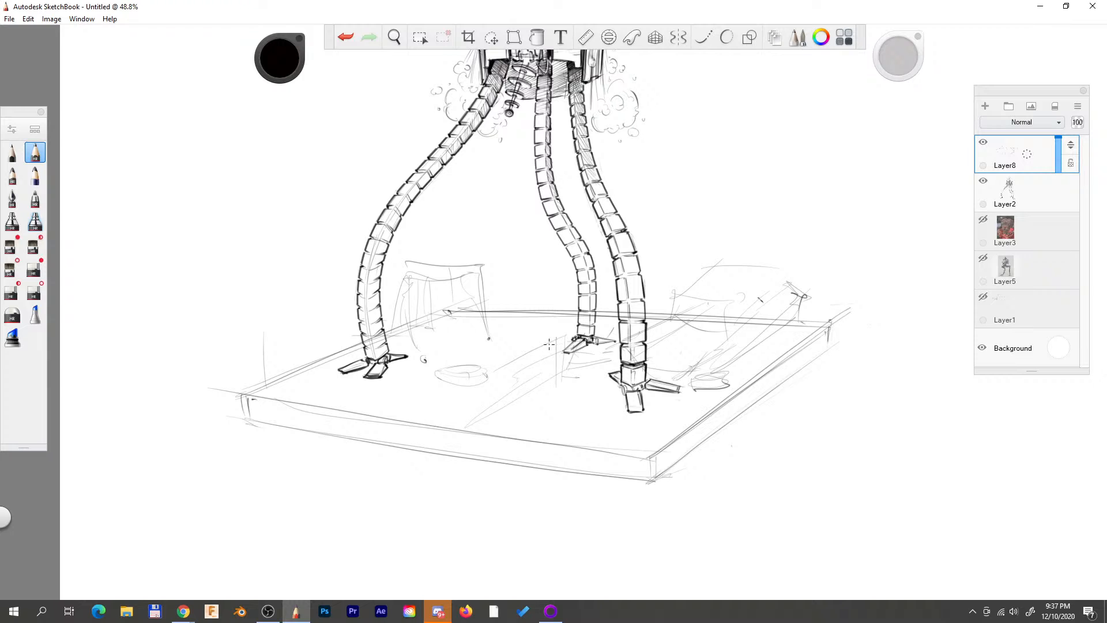
drag(549, 344, 548, 383)
drag(545, 342, 542, 384)
mouse_move(542, 347)
mouse_down()
mouse_move(529, 425)
mouse_move(529, 351)
mouse_move(519, 401)
mouse_up()
mouse_move(516, 359)
mouse_down()
mouse_move(511, 402)
mouse_move(499, 405)
mouse_move(552, 376)
mouse_move(487, 418)
mouse_up()
drag(489, 380, 487, 401)
drag(481, 389, 477, 424)
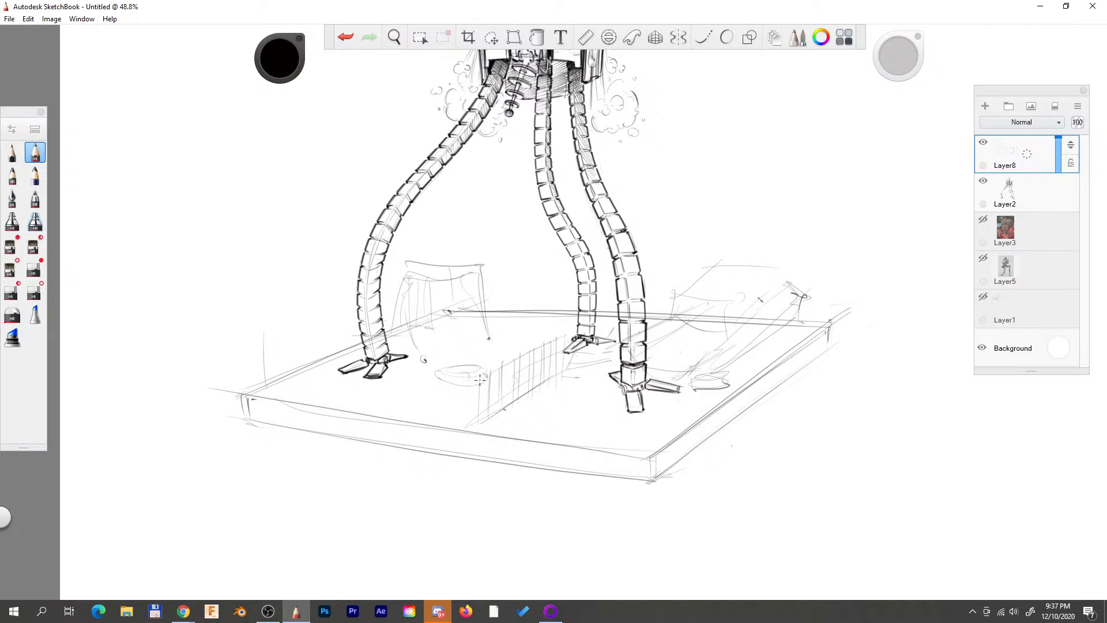
mouse_move(503, 378)
mouse_down()
mouse_move(513, 350)
mouse_move(531, 343)
mouse_up()
Develop the rough car by reworking its windshield, roof and side lines and adding a round rear wheel.
key(space)
drag(739, 450, 681, 571)
drag(787, 330, 731, 441)
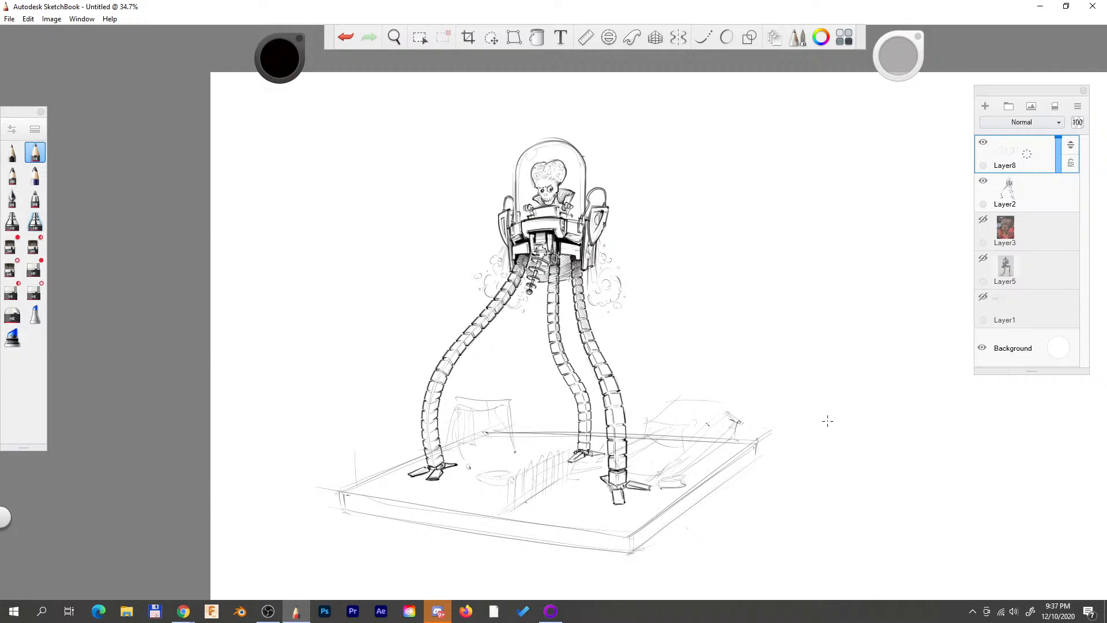
key(space)
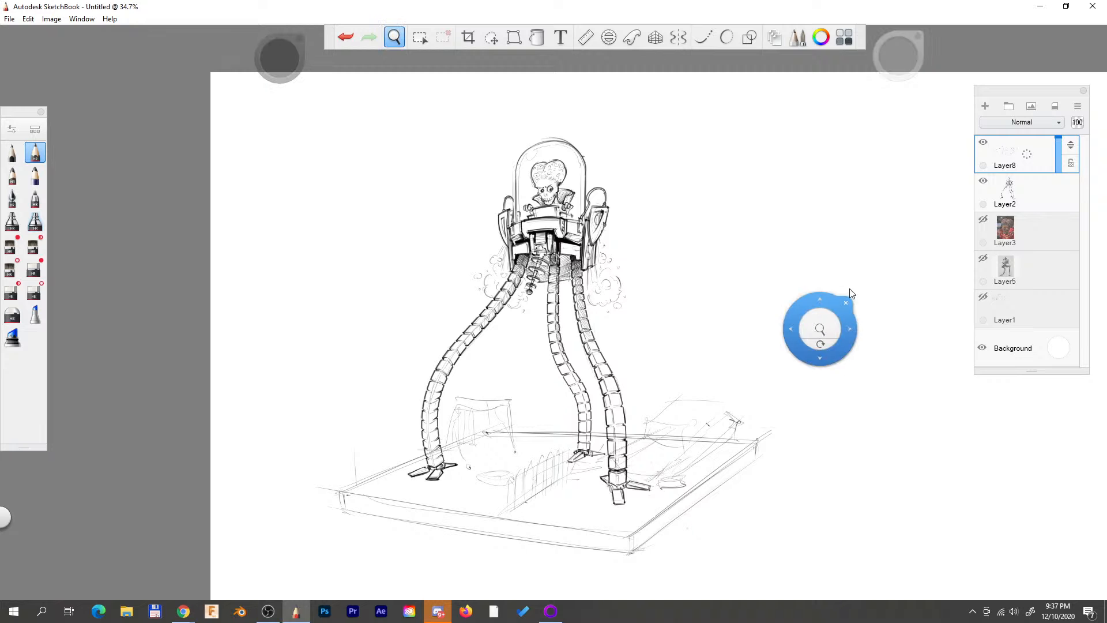
drag(654, 392, 728, 339)
drag(690, 396, 695, 367)
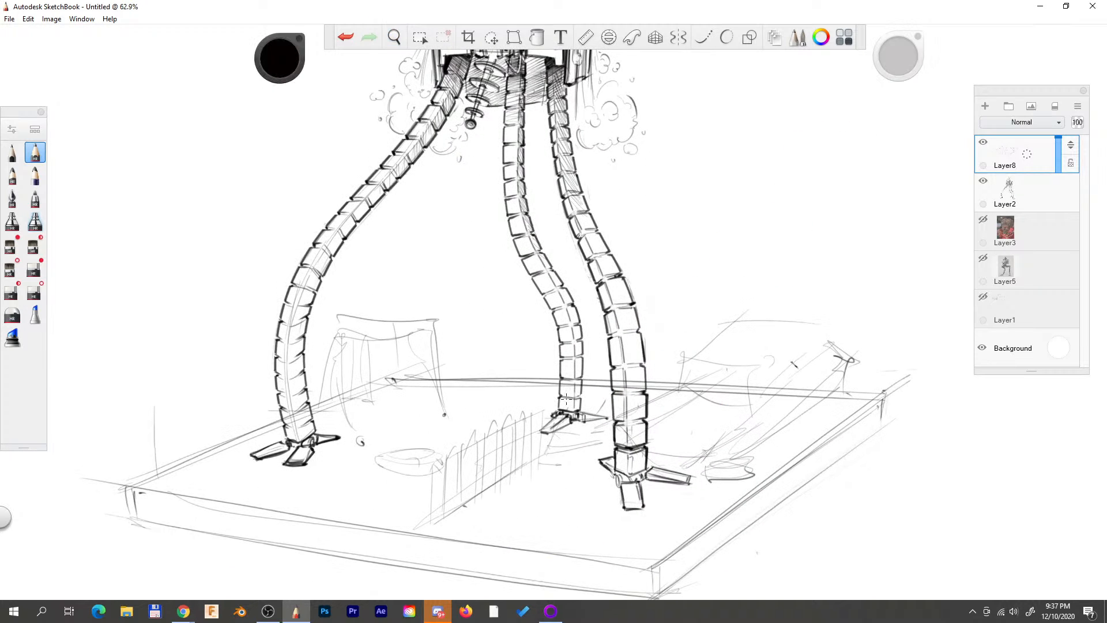
mouse_move(543, 453)
mouse_down()
mouse_move(603, 446)
mouse_move(570, 438)
mouse_move(602, 459)
mouse_move(579, 436)
mouse_up()
drag(668, 464, 747, 409)
mouse_move(678, 386)
mouse_down()
mouse_move(750, 402)
mouse_move(767, 358)
mouse_move(819, 321)
mouse_up()
mouse_move(683, 356)
mouse_down()
mouse_move(794, 310)
mouse_move(861, 352)
mouse_move(830, 392)
mouse_move(859, 375)
mouse_up()
mouse_move(823, 408)
mouse_down()
mouse_move(717, 448)
mouse_move(797, 383)
mouse_move(773, 431)
mouse_up()
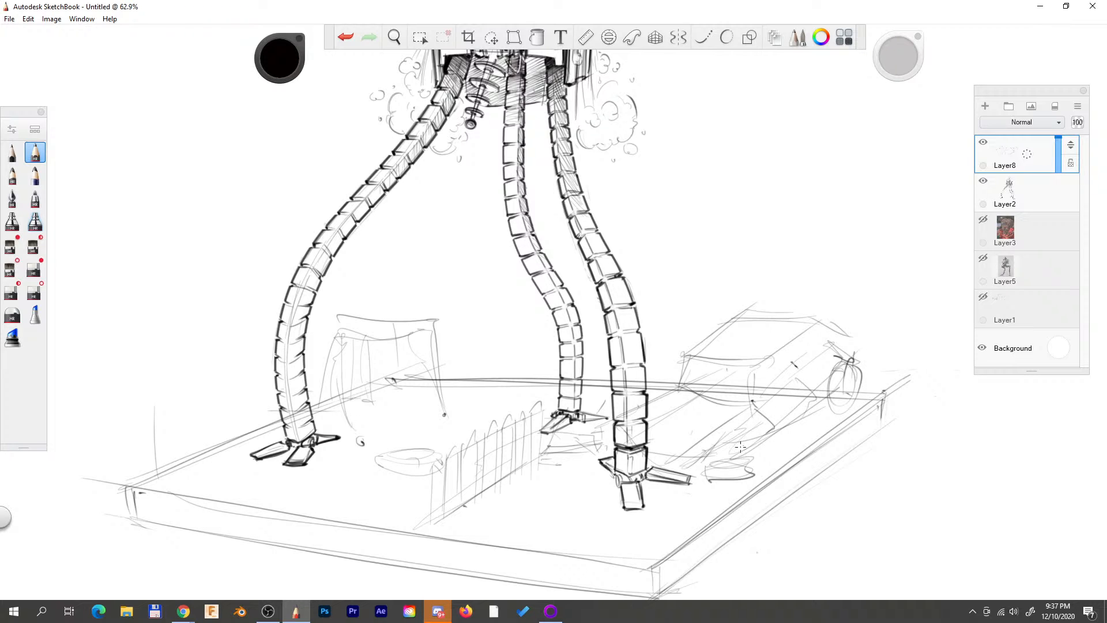
Add loose strokes for the car's lower side, hood edge and the base of its windshield.
drag(804, 384, 809, 405)
drag(739, 442, 762, 447)
drag(672, 459, 737, 410)
drag(686, 394, 727, 402)
Redraw the swing set taller with new legs and a higher crossbar, erasing the old crossbar.
key(space)
drag(758, 362, 672, 435)
drag(673, 435, 650, 477)
key(space)
drag(564, 447, 644, 428)
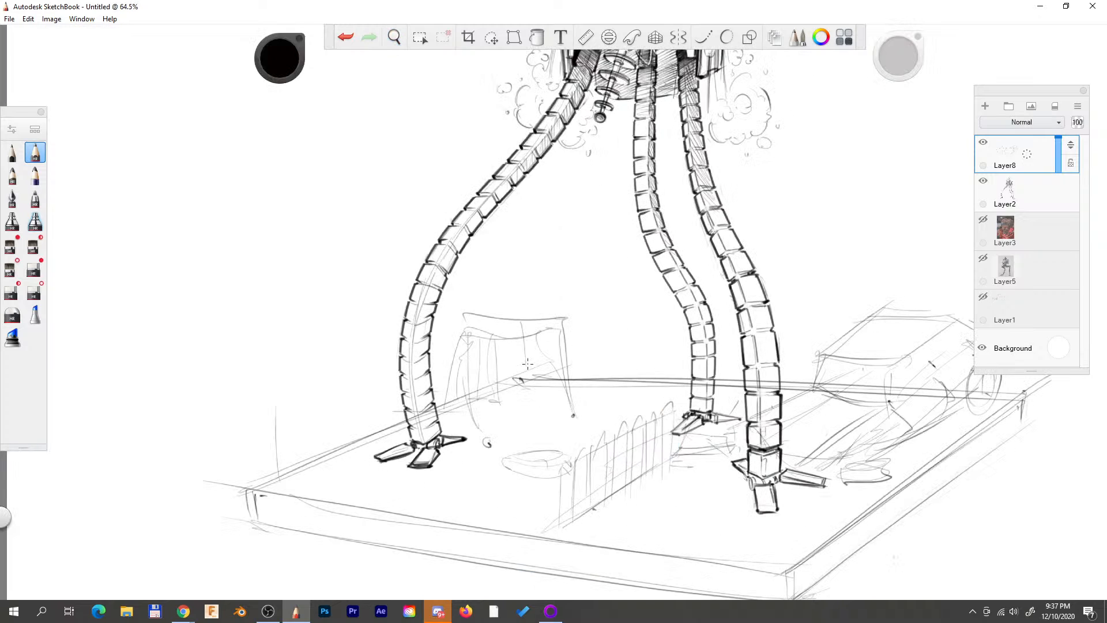
drag(465, 323, 479, 428)
drag(471, 288, 465, 322)
mouse_move(449, 412)
mouse_down()
mouse_move(466, 284)
mouse_move(469, 431)
mouse_up()
drag(471, 294, 566, 300)
drag(568, 303, 572, 428)
key(e)
mouse_move(473, 346)
mouse_down()
mouse_move(484, 314)
mouse_move(539, 340)
mouse_up()
Firm up the swing set's frame and add the hanging ropes with a seat.
key(b)
drag(469, 318, 481, 430)
mouse_move(470, 318)
mouse_down()
mouse_move(474, 295)
mouse_move(573, 296)
mouse_move(565, 404)
mouse_up()
drag(493, 299, 495, 390)
drag(523, 301, 517, 409)
mouse_move(498, 402)
mouse_down()
mouse_move(523, 398)
mouse_move(496, 389)
mouse_move(526, 300)
mouse_move(494, 299)
mouse_move(530, 305)
mouse_up()
Reinforce the flat oval beside the fence and scatter small debris marks over the ground.
key(space)
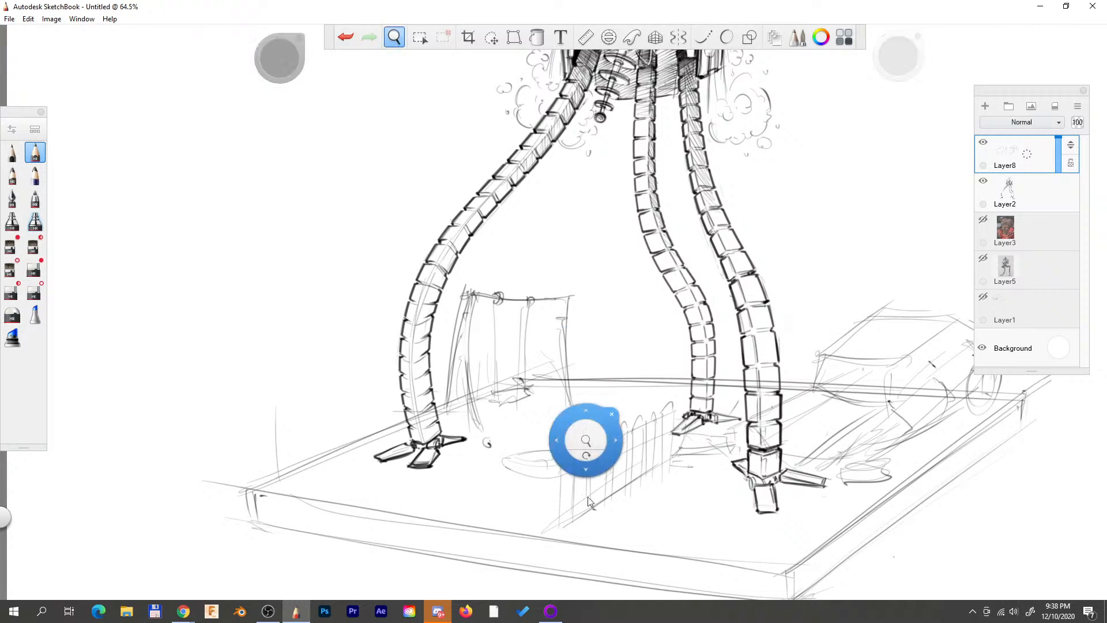
drag(588, 499, 621, 447)
key(space)
drag(721, 425, 708, 426)
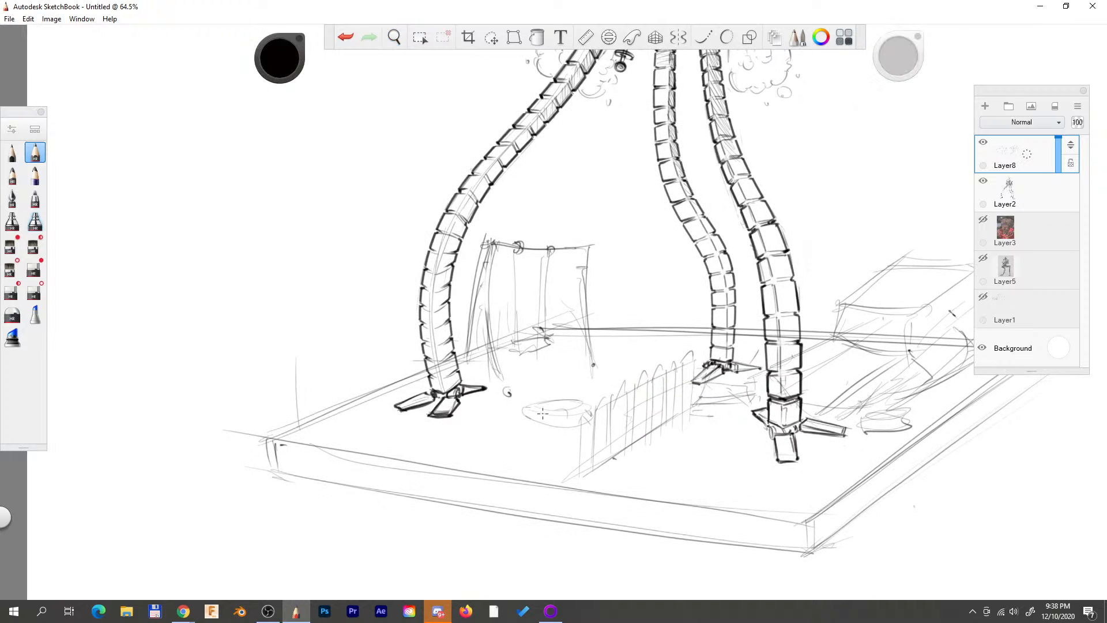
mouse_move(528, 405)
mouse_down()
mouse_move(526, 420)
mouse_move(593, 417)
mouse_up()
key(space)
drag(865, 483, 719, 490)
drag(604, 478, 602, 483)
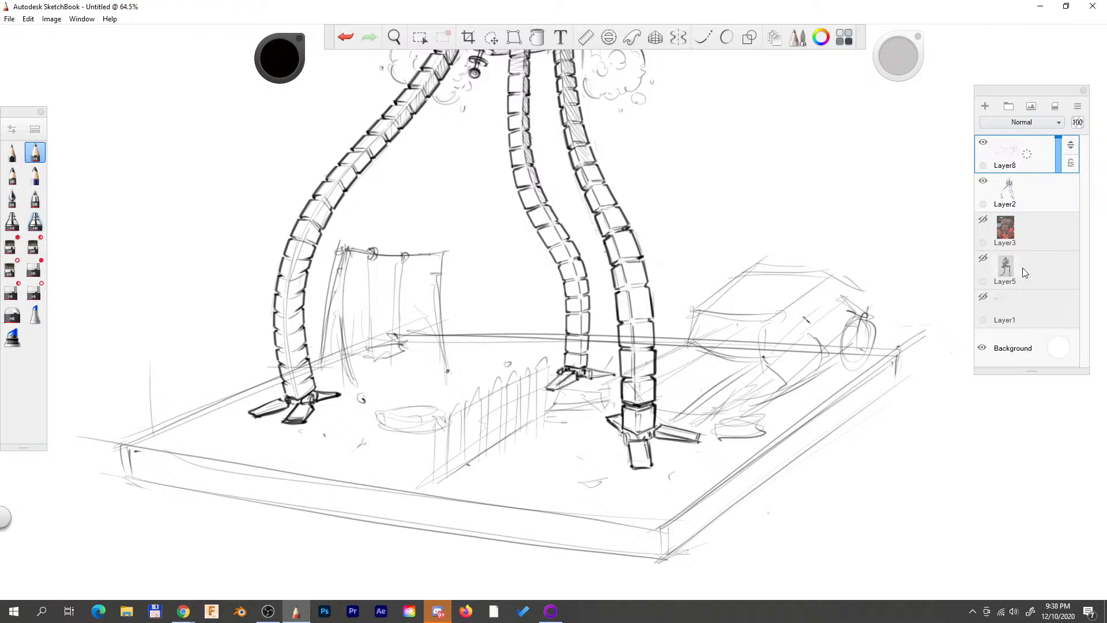
Lower the rough scenery layer's opacity to 25 and add a new layer above the machine drawing.
click(1058, 167)
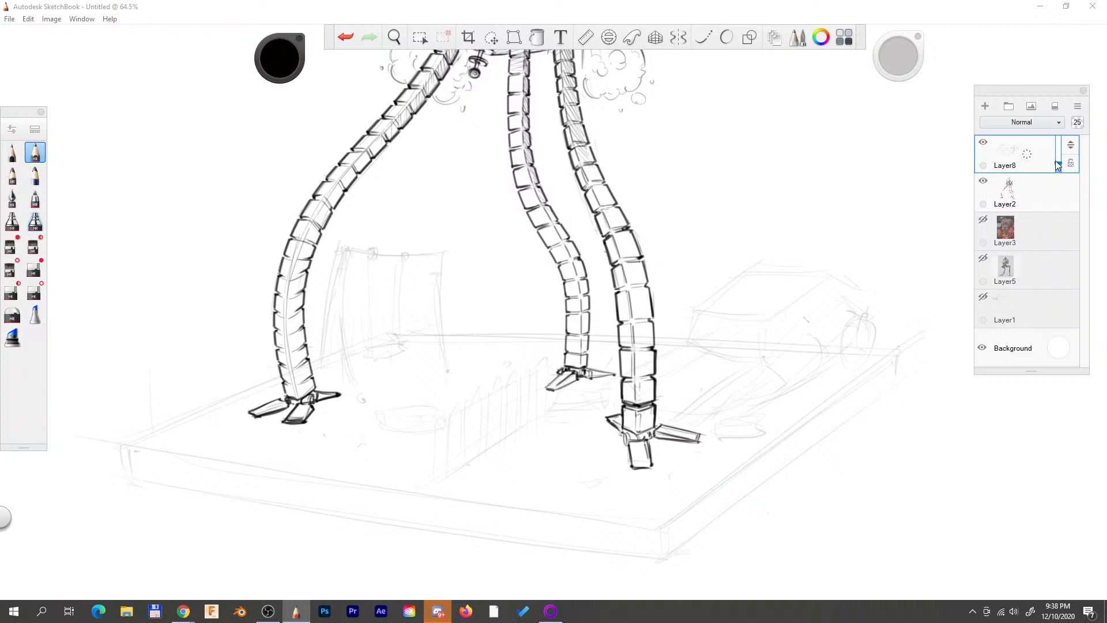
click(1025, 197)
click(985, 106)
Draw clean dark lines for the car's hood edge, the windshield's lower edge and the side window outline.
key(space)
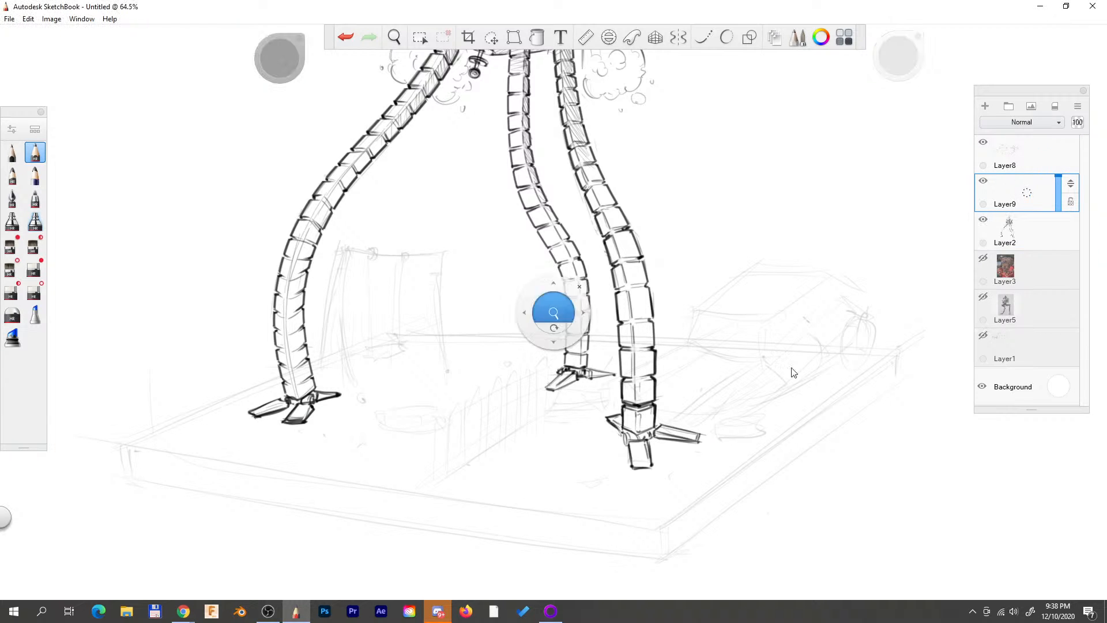
drag(764, 424, 741, 337)
drag(716, 350, 685, 380)
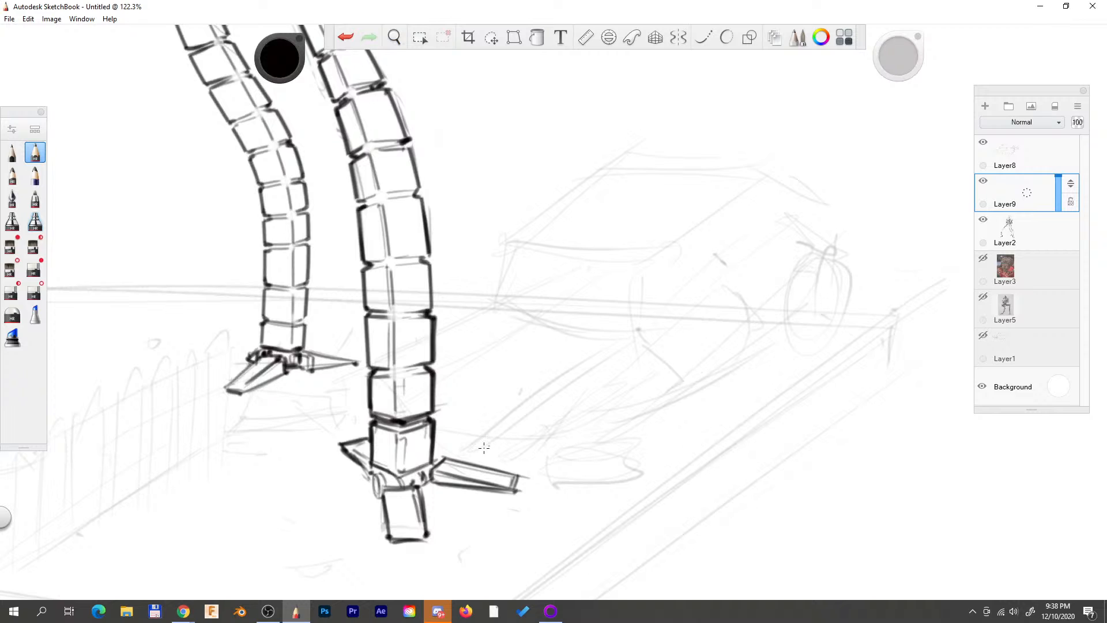
mouse_move(484, 448)
mouse_down()
mouse_move(545, 420)
mouse_move(626, 343)
mouse_move(522, 426)
mouse_move(641, 354)
mouse_up()
drag(501, 307, 635, 348)
key(ctrl+z)
mouse_move(498, 308)
mouse_down()
mouse_move(628, 345)
mouse_move(638, 261)
mouse_up()
mouse_move(643, 339)
mouse_down()
mouse_move(652, 255)
mouse_move(753, 182)
mouse_move(647, 332)
mouse_move(789, 215)
mouse_up()
drag(751, 182, 793, 218)
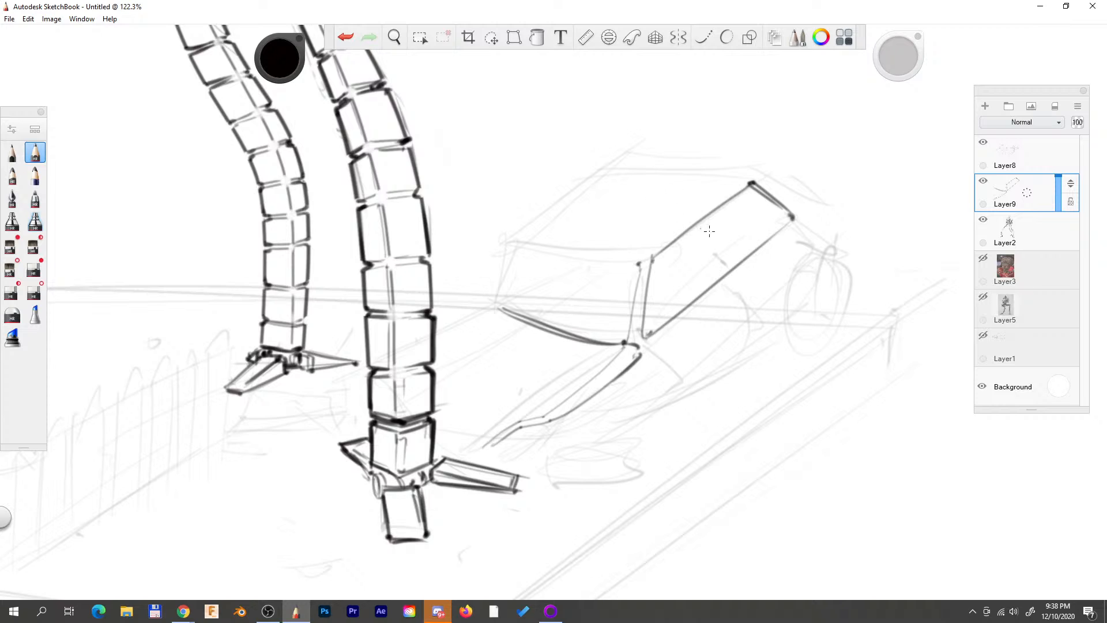
Draw the slanted pillar that divides the car's side windows.
drag(698, 225, 730, 264)
key(ctrl+z)
mouse_move(698, 226)
mouse_down()
mouse_move(731, 267)
mouse_move(738, 255)
mouse_move(729, 265)
mouse_up()
click(743, 256)
mouse_move(710, 215)
mouse_down()
mouse_move(740, 257)
mouse_move(716, 219)
mouse_up()
click(697, 226)
Complete the car's windshield outline with its far side, top edge and near pillar.
key(space)
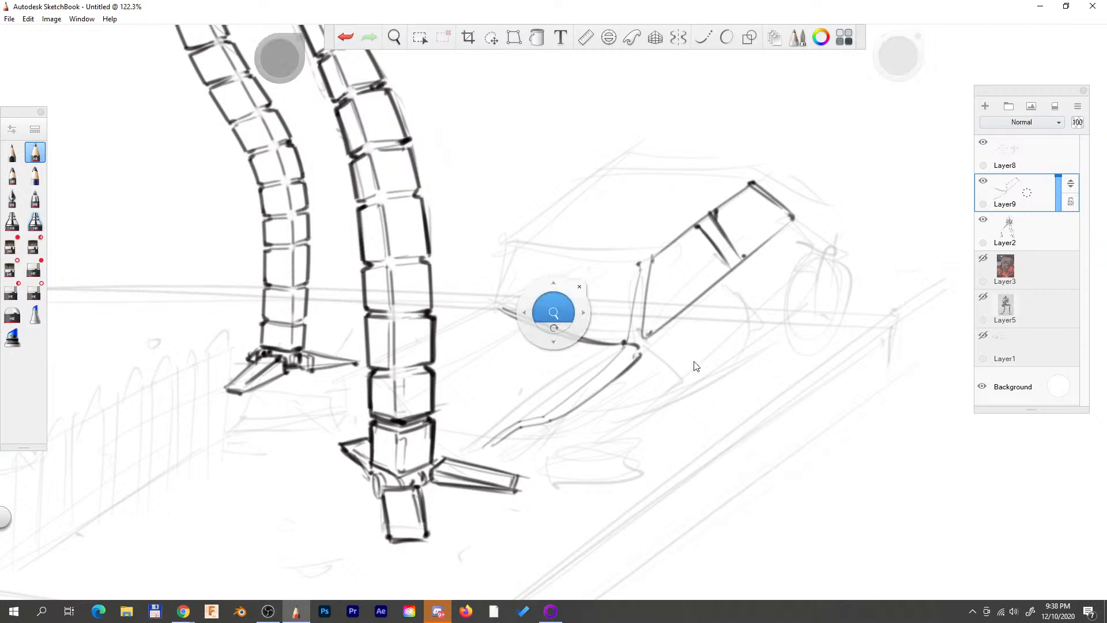
drag(697, 366, 682, 443)
mouse_move(485, 381)
mouse_down()
mouse_move(508, 317)
mouse_move(623, 336)
mouse_up()
drag(516, 325, 621, 337)
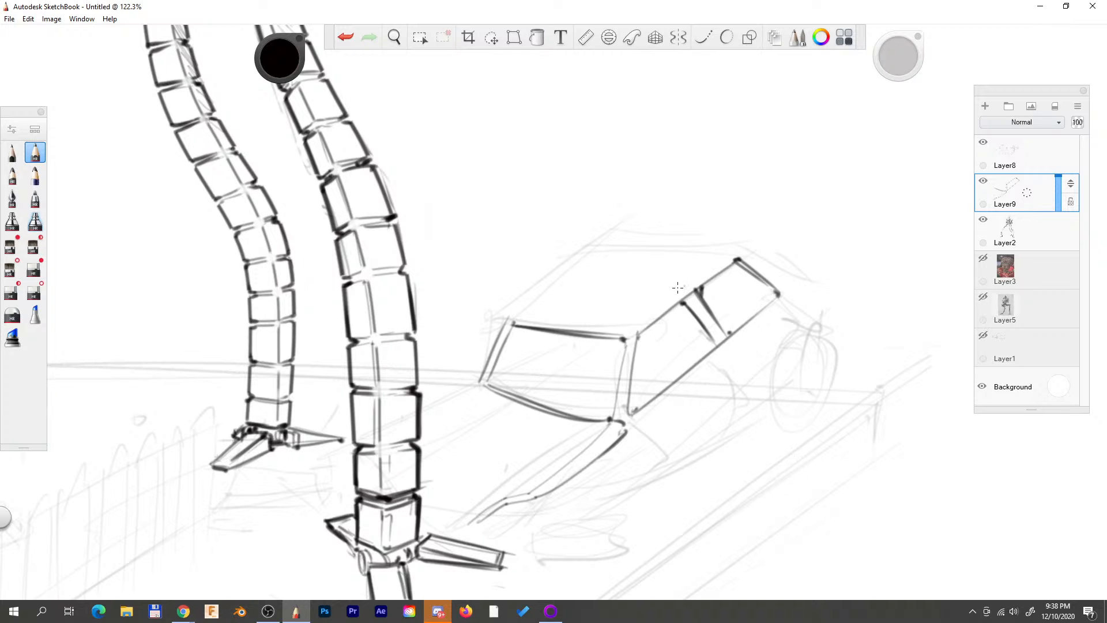
drag(612, 417, 625, 341)
click(625, 339)
Draw the far side edge of the car's roof, undoing the extra roof strokes.
drag(505, 318, 602, 243)
key(ctrl+z)
mouse_move(507, 319)
mouse_down()
mouse_move(599, 246)
mouse_move(727, 244)
mouse_up()
key(ctrl+z)
mouse_move(595, 244)
mouse_down()
mouse_move(777, 251)
mouse_move(765, 259)
mouse_up()
key(ctrl+z)
key(ctrl+z)
Rotate the canvas and draw the car roof's back edge and the line sloping down to the rear.
key(space)
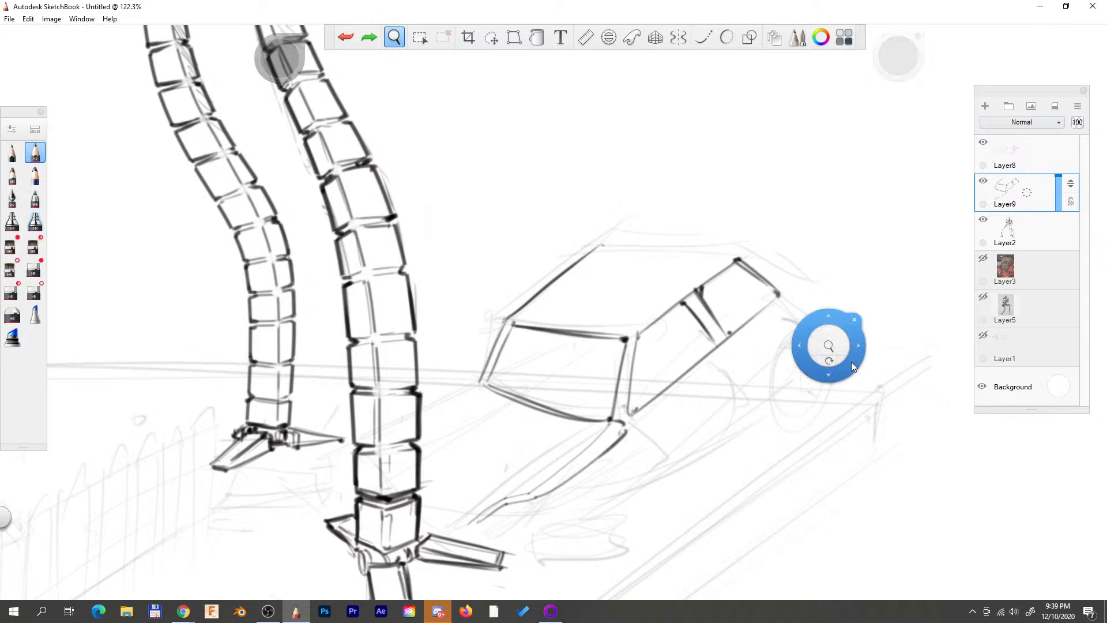
mouse_move(852, 363)
mouse_down()
mouse_move(839, 363)
mouse_move(842, 338)
mouse_up()
drag(554, 229, 683, 149)
key(space)
drag(726, 329, 677, 409)
drag(631, 231, 708, 213)
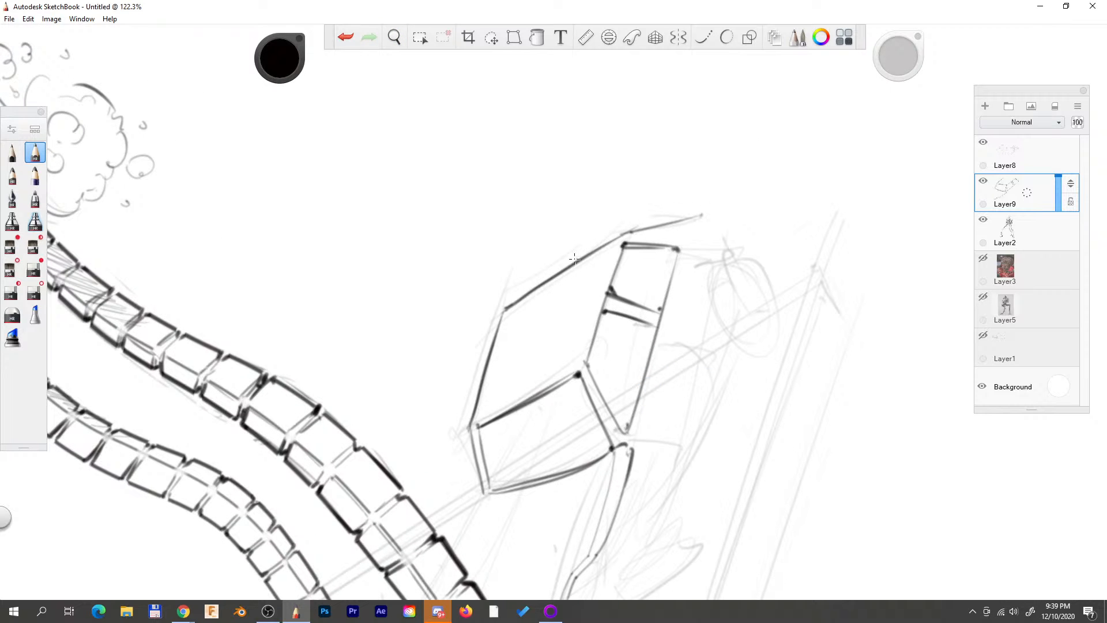
drag(554, 274, 702, 193)
key(space)
drag(812, 240, 809, 234)
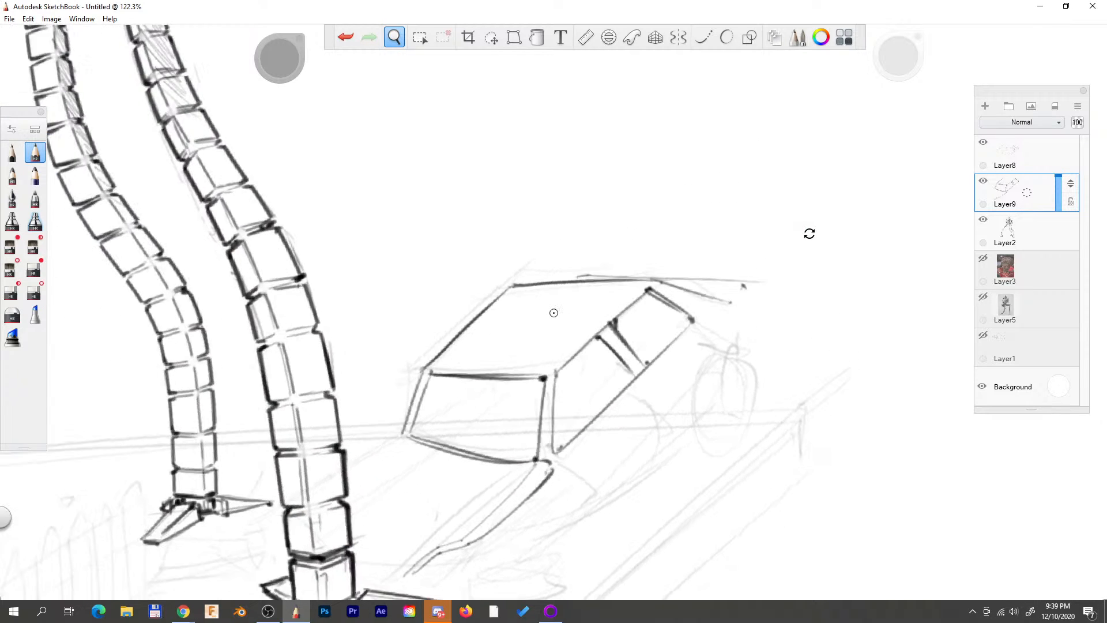
drag(637, 519, 733, 427)
key(e)
drag(493, 309, 483, 317)
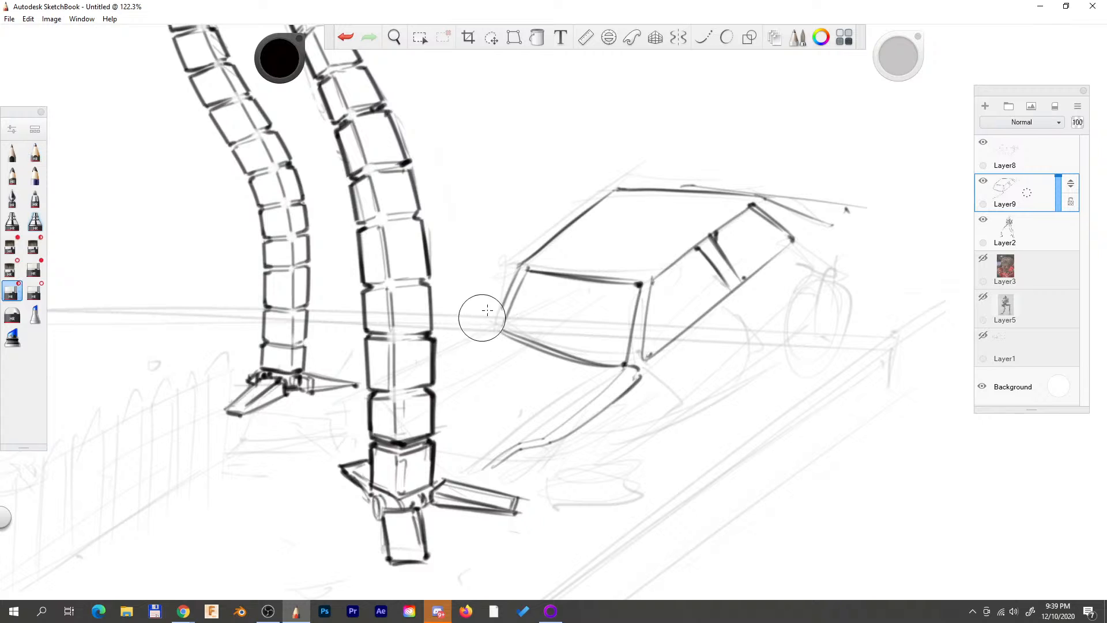
key(ctrl+z)
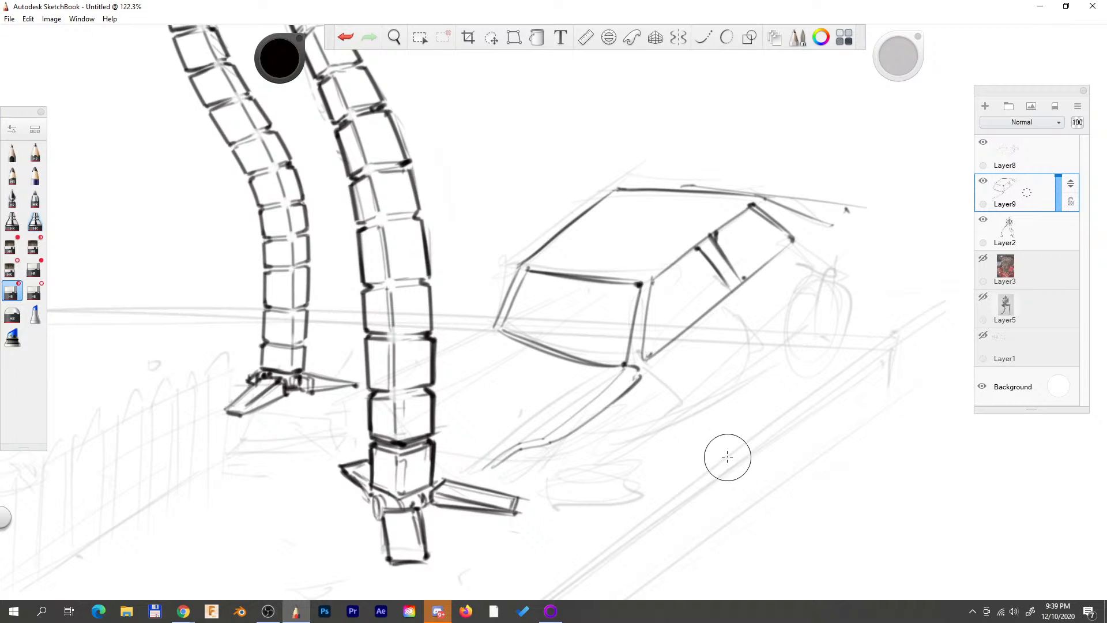
key(space)
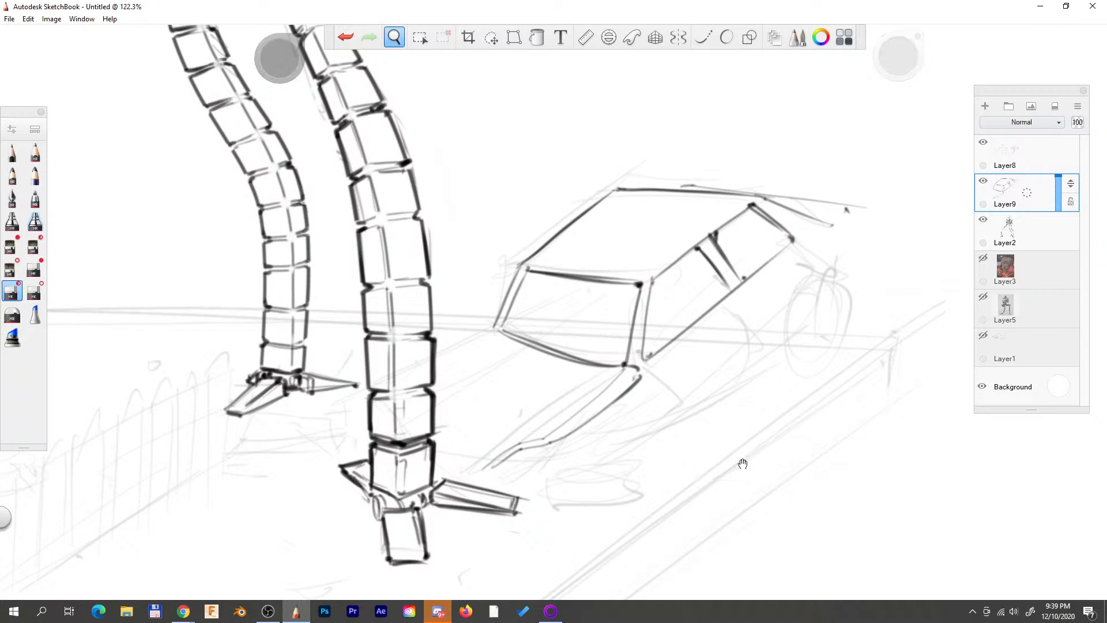
Erase the rough strokes around the windshield's far top corner and redraw the far pillar and roof side edge more firmly.
drag(743, 463, 727, 412)
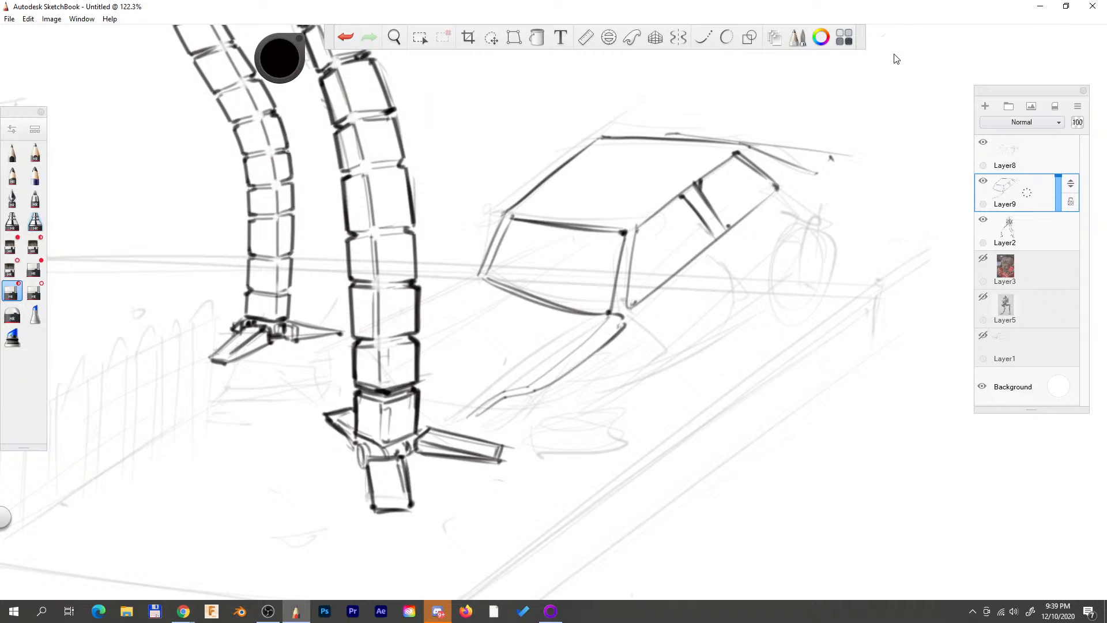
drag(894, 54, 892, 55)
key(space)
drag(646, 281, 642, 359)
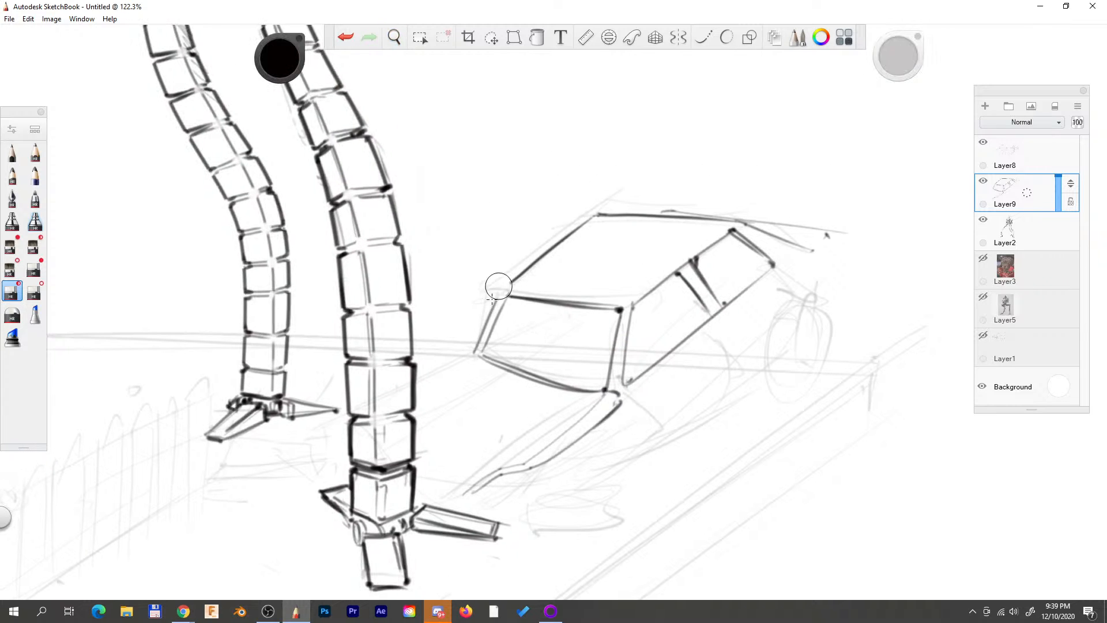
drag(492, 299, 462, 346)
key(s)
drag(503, 285, 473, 358)
key(ctrl+z)
drag(506, 290, 596, 215)
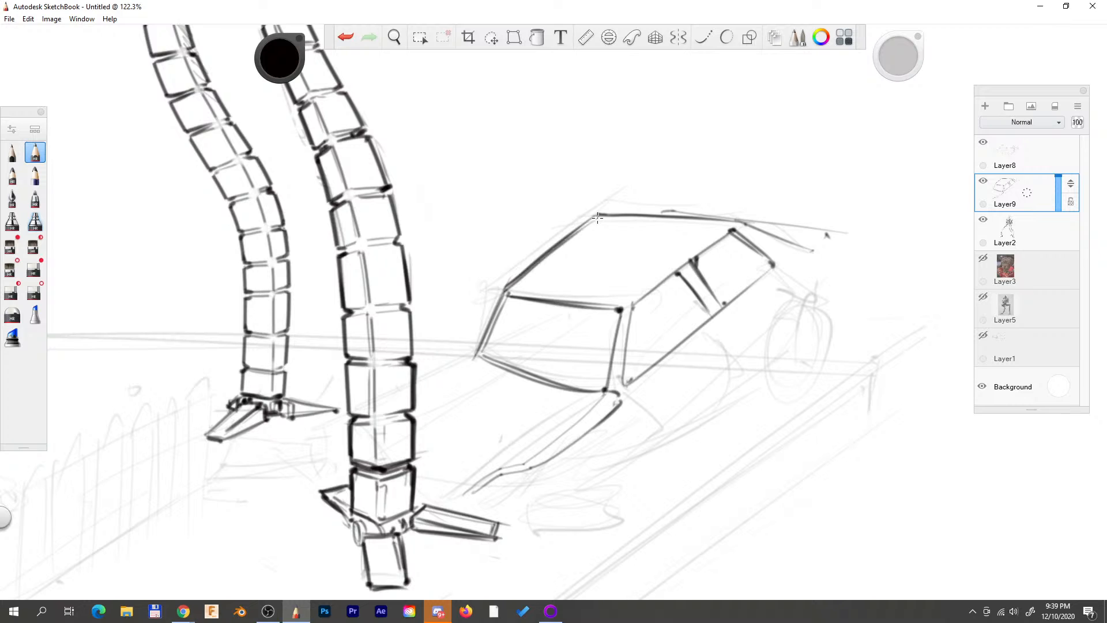
Draw the hood's far edge, the far fender curve behind the tripod leg and loose crease strokes across the crumpled hood.
key(space)
drag(392, 394, 526, 353)
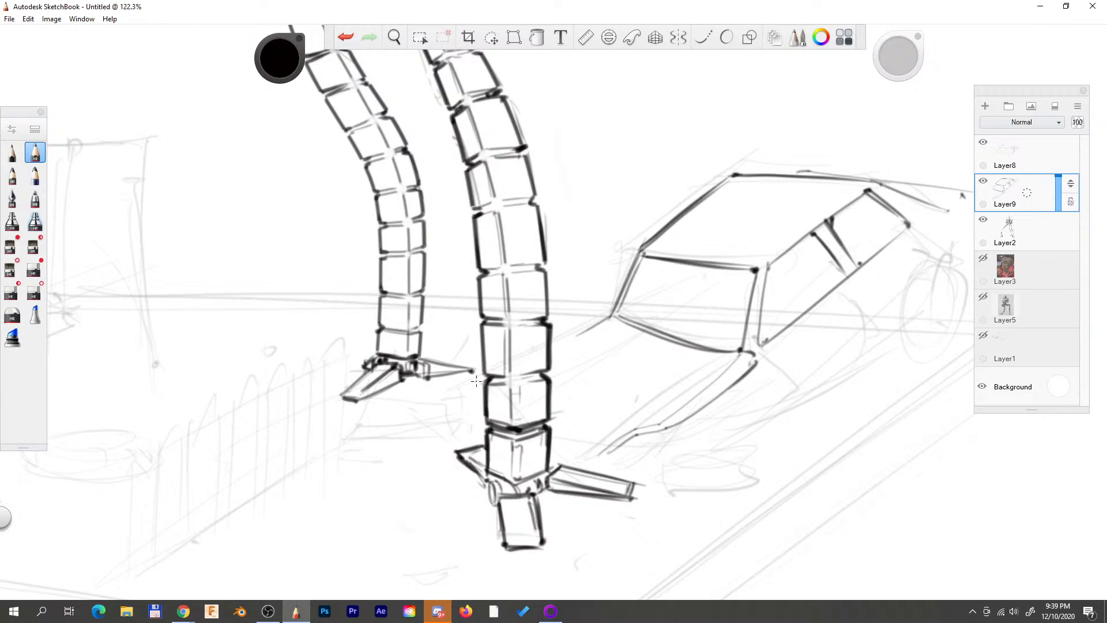
drag(478, 385, 477, 442)
mouse_move(555, 439)
mouse_down()
mouse_move(615, 390)
mouse_move(606, 421)
mouse_move(565, 389)
mouse_up()
mouse_move(566, 389)
mouse_down()
mouse_move(585, 374)
mouse_move(605, 318)
mouse_up()
drag(621, 405, 639, 402)
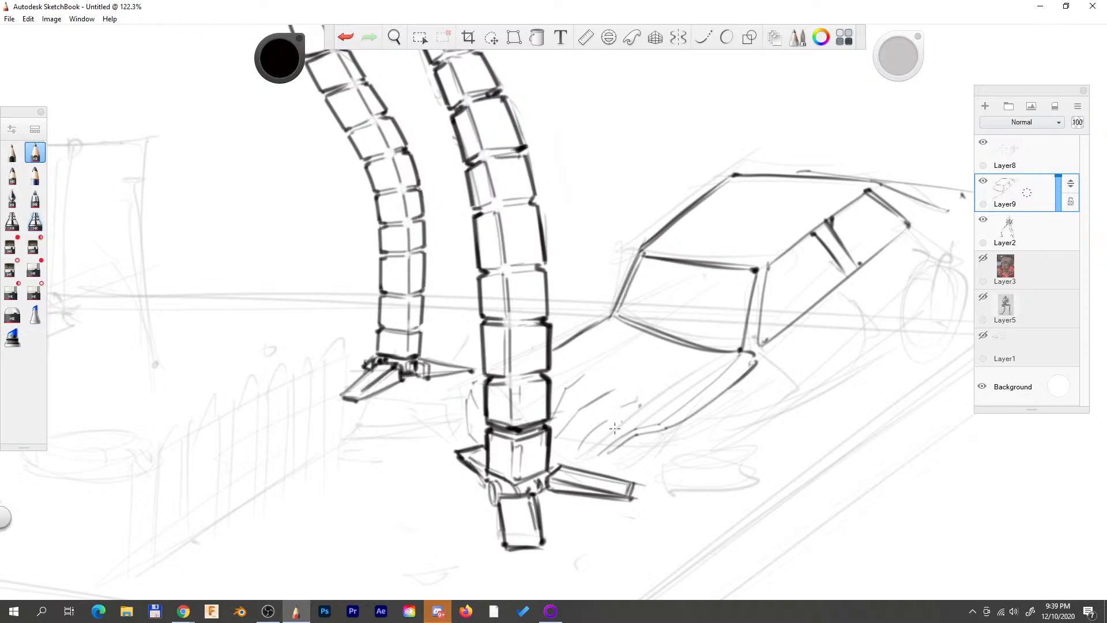
Draw the car's front lower edge, a thick sill line along the near side and the rear wheel arch.
mouse_move(778, 509)
mouse_down()
mouse_move(756, 477)
mouse_move(726, 466)
mouse_up()
mouse_move(552, 419)
mouse_down()
mouse_move(688, 410)
mouse_move(864, 284)
mouse_up()
drag(731, 397, 865, 281)
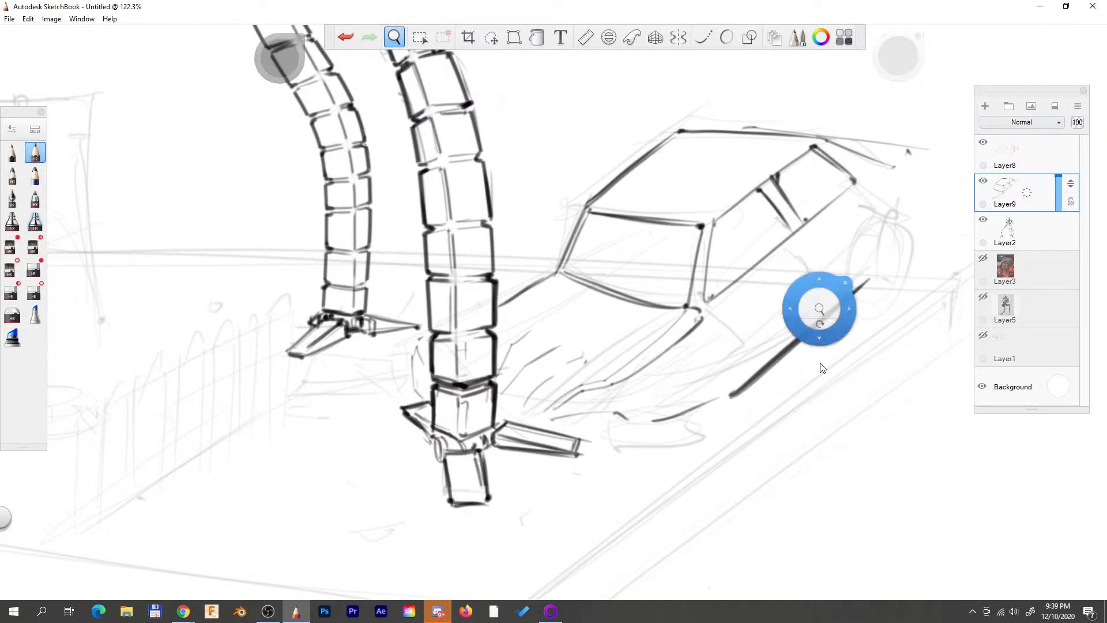
drag(822, 369, 685, 451)
drag(594, 479, 724, 369)
key(e)
mouse_move(724, 367)
mouse_down()
mouse_move(722, 379)
mouse_move(714, 360)
mouse_move(762, 284)
mouse_move(771, 299)
mouse_up()
key(b)
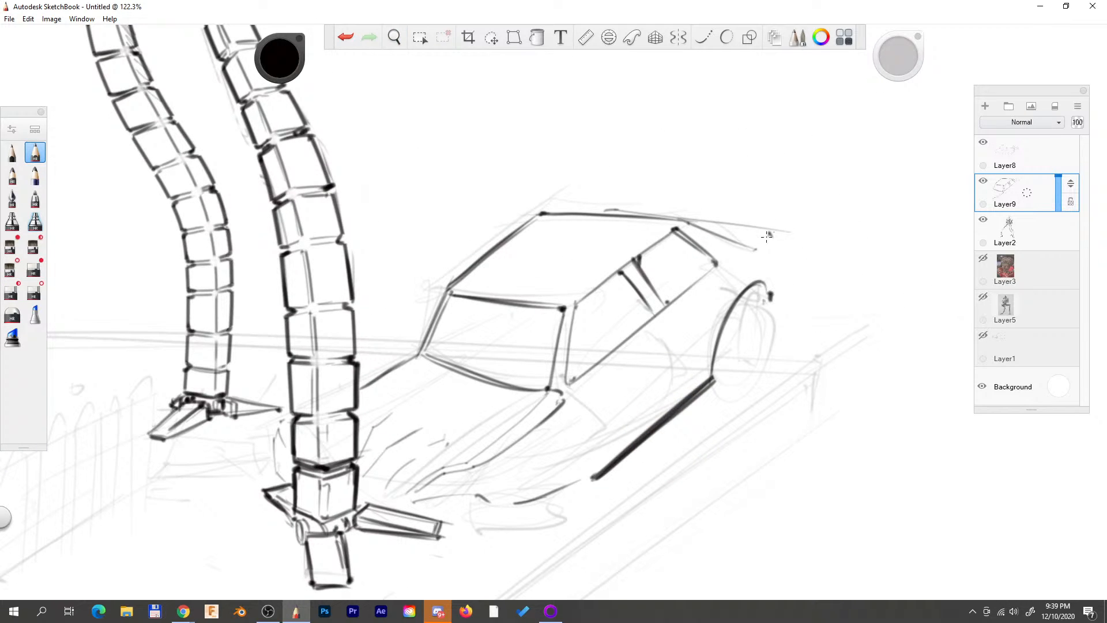
Draw the curved contour of the car's rear corner behind the wheel arch.
drag(768, 239, 784, 249)
mouse_move(776, 241)
mouse_down()
mouse_move(794, 254)
mouse_move(794, 302)
mouse_move(781, 320)
mouse_move(759, 282)
mouse_up()
click(793, 324)
key(space)
drag(739, 405, 598, 391)
drag(658, 301, 705, 279)
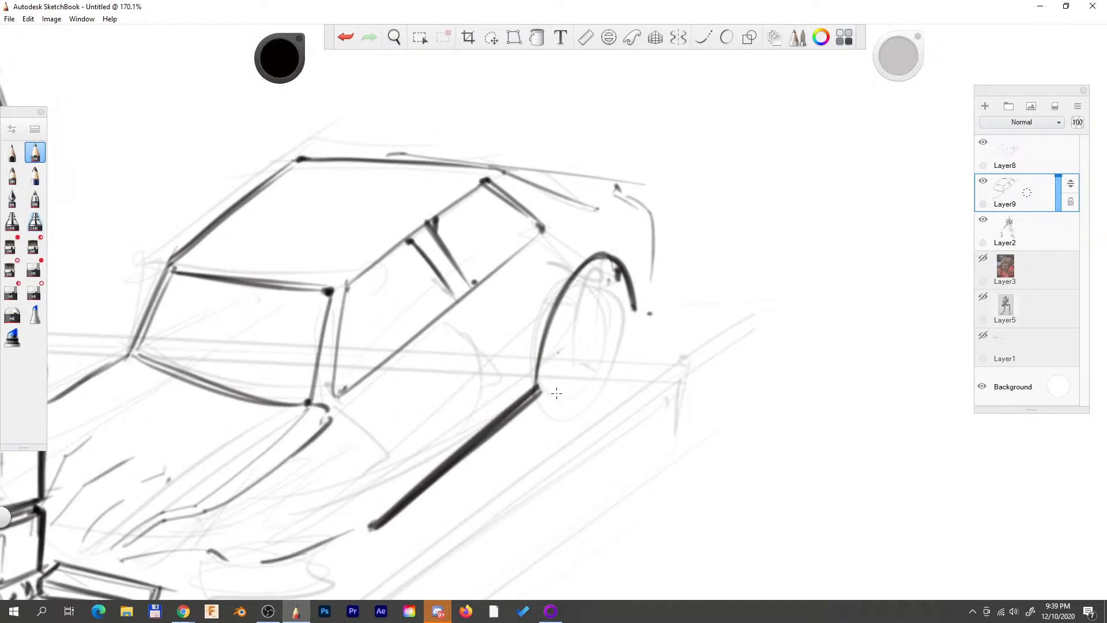
Draw the rear wheel's concentric rim ellipses and outline the tyre's lower edge.
mouse_move(593, 404)
mouse_down()
mouse_move(556, 385)
mouse_move(575, 419)
mouse_up()
mouse_move(615, 377)
mouse_down()
mouse_move(574, 372)
mouse_move(605, 294)
mouse_up()
click(607, 306)
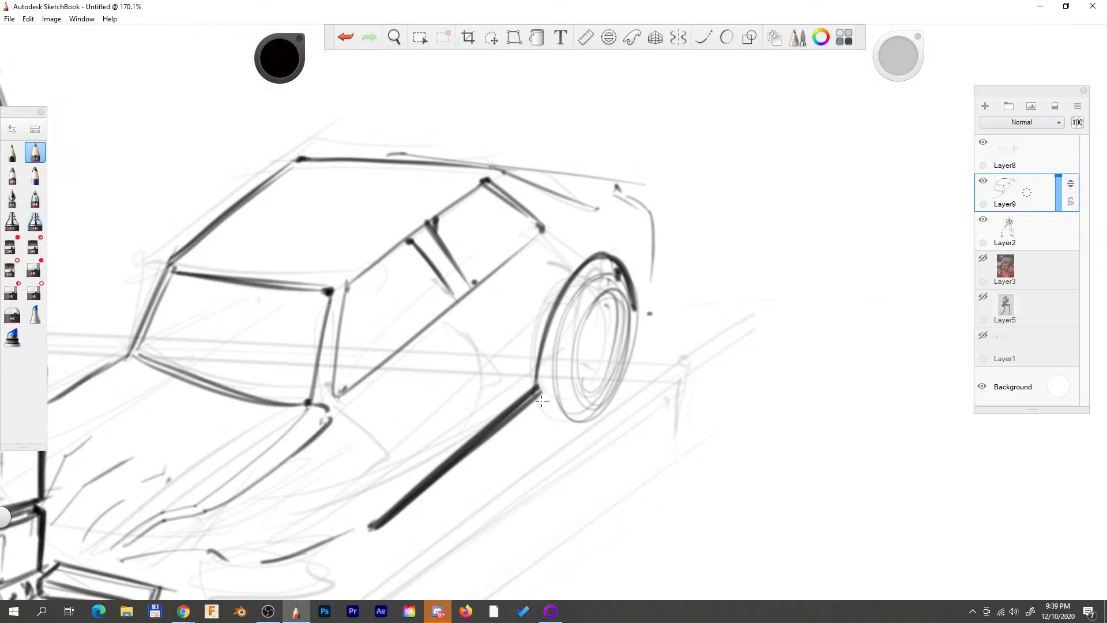
mouse_move(531, 406)
mouse_down()
mouse_move(583, 421)
mouse_move(637, 317)
mouse_up()
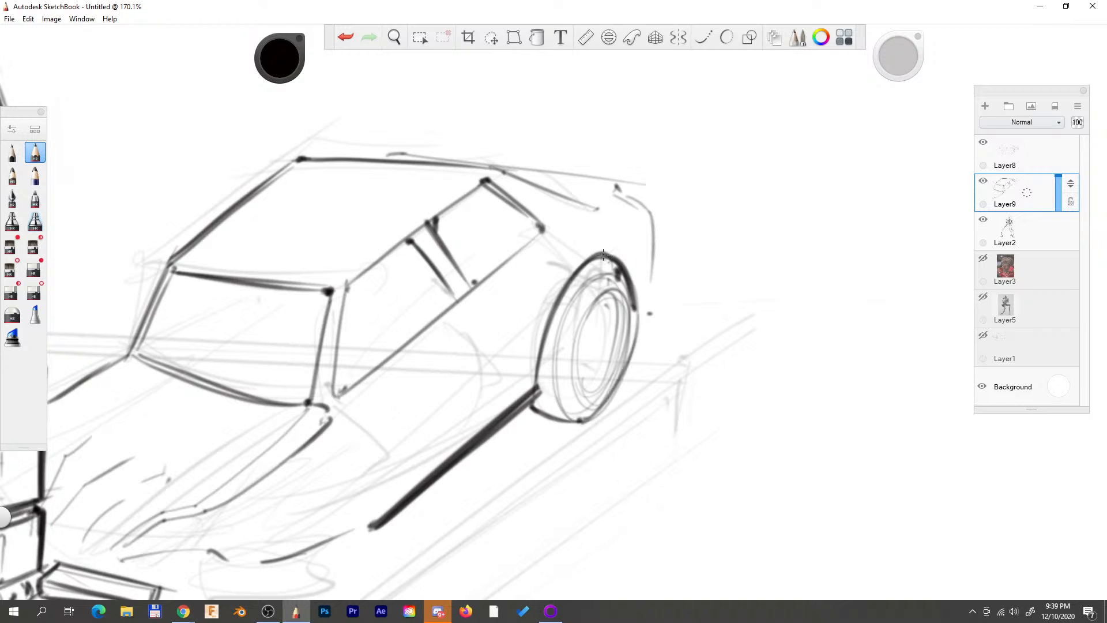
mouse_move(632, 364)
mouse_down()
mouse_move(622, 278)
mouse_move(639, 322)
mouse_move(663, 264)
mouse_move(648, 195)
mouse_move(653, 211)
mouse_up()
Draw the long trunk edge from the roof to the tail, then the rear end's lower contour and taillight lines.
key(space)
mouse_move(738, 302)
mouse_down()
mouse_move(743, 291)
mouse_move(611, 147)
mouse_up()
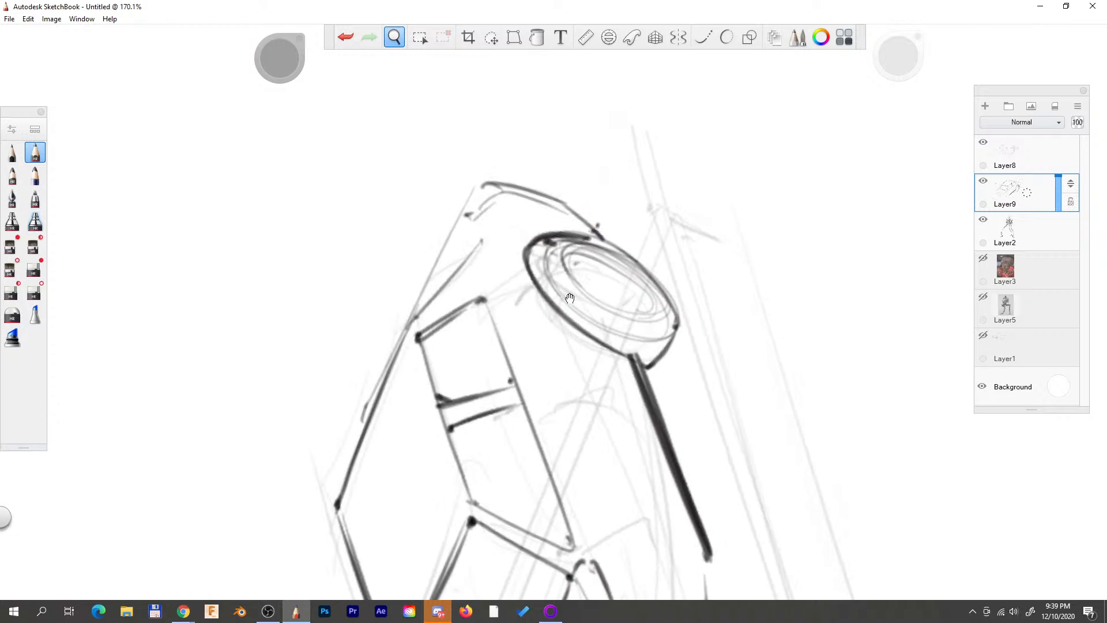
mouse_move(380, 381)
mouse_down()
mouse_move(472, 177)
mouse_move(489, 180)
mouse_up()
key(space)
drag(715, 225, 660, 455)
drag(675, 222, 666, 306)
drag(667, 302, 634, 356)
key(space)
drag(610, 226, 660, 212)
drag(613, 243, 662, 231)
key(space)
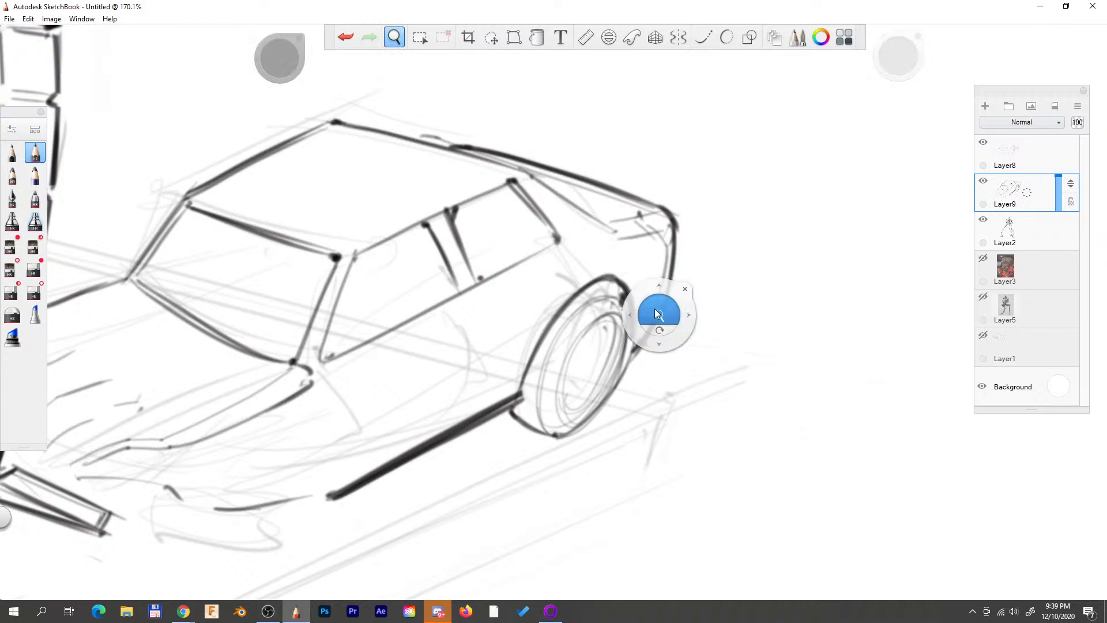
drag(658, 312, 573, 375)
Draw the beltline below the side windows and outline the car door's rear, front and bottom edges.
drag(577, 404, 583, 427)
drag(620, 350, 663, 314)
drag(472, 378, 659, 283)
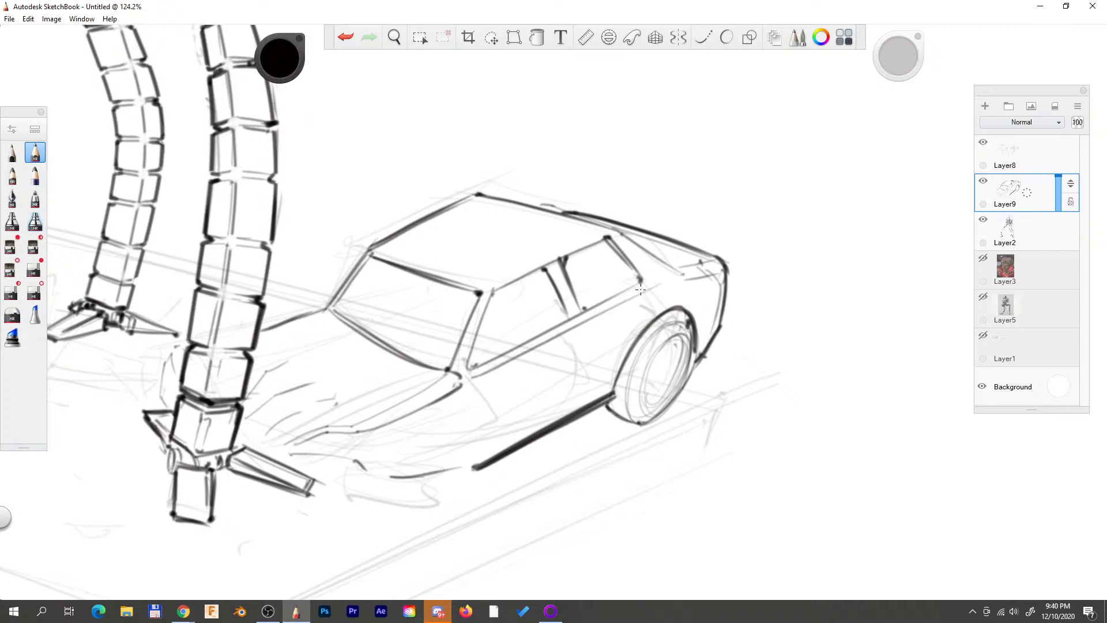
drag(575, 314, 588, 399)
drag(472, 384, 491, 448)
mouse_move(491, 449)
mouse_down()
mouse_move(591, 392)
mouse_move(683, 375)
mouse_up()
Detail the rear wheel with a hub and rim openings and darken its inner edge.
key(space)
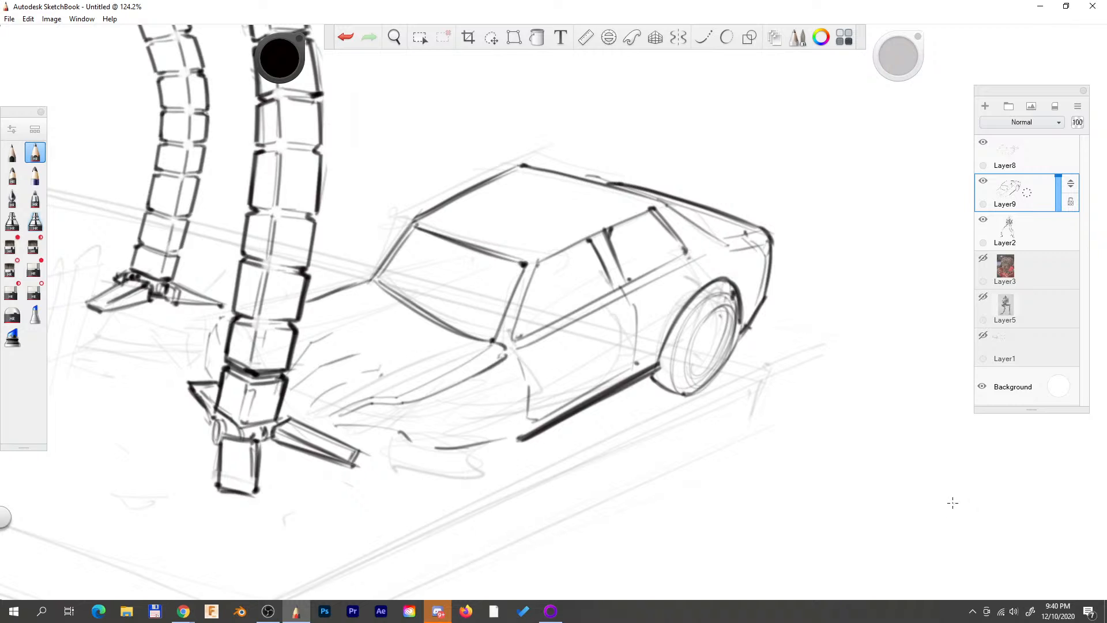
key(space)
drag(694, 393, 690, 296)
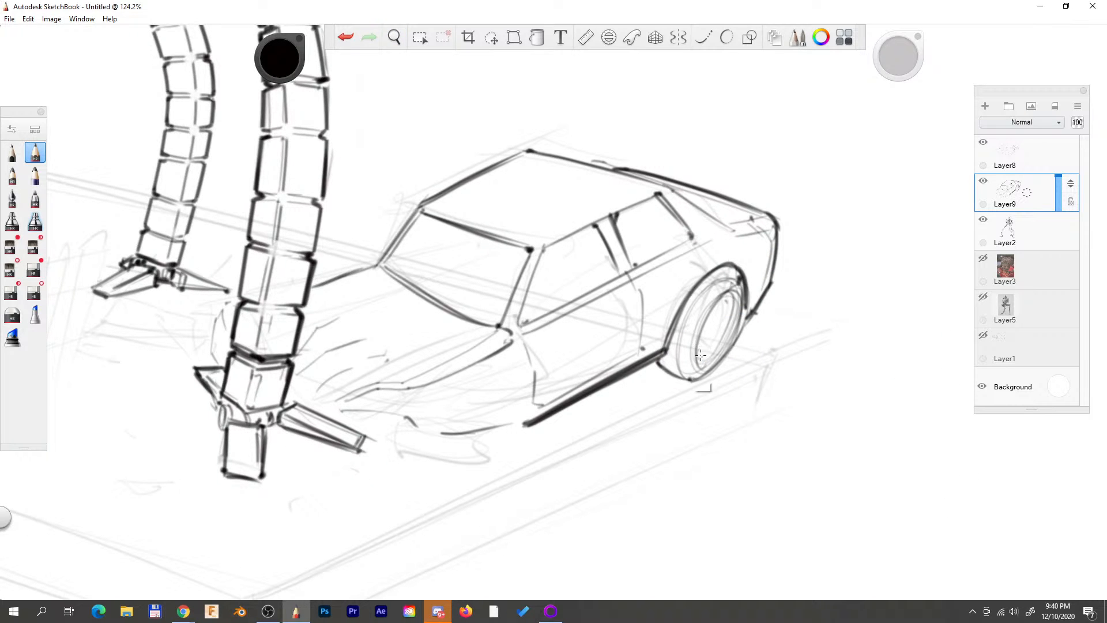
key(ctrl+z)
mouse_move(702, 363)
mouse_down()
mouse_move(733, 293)
mouse_move(639, 377)
mouse_move(611, 340)
mouse_move(604, 360)
mouse_move(614, 333)
mouse_up()
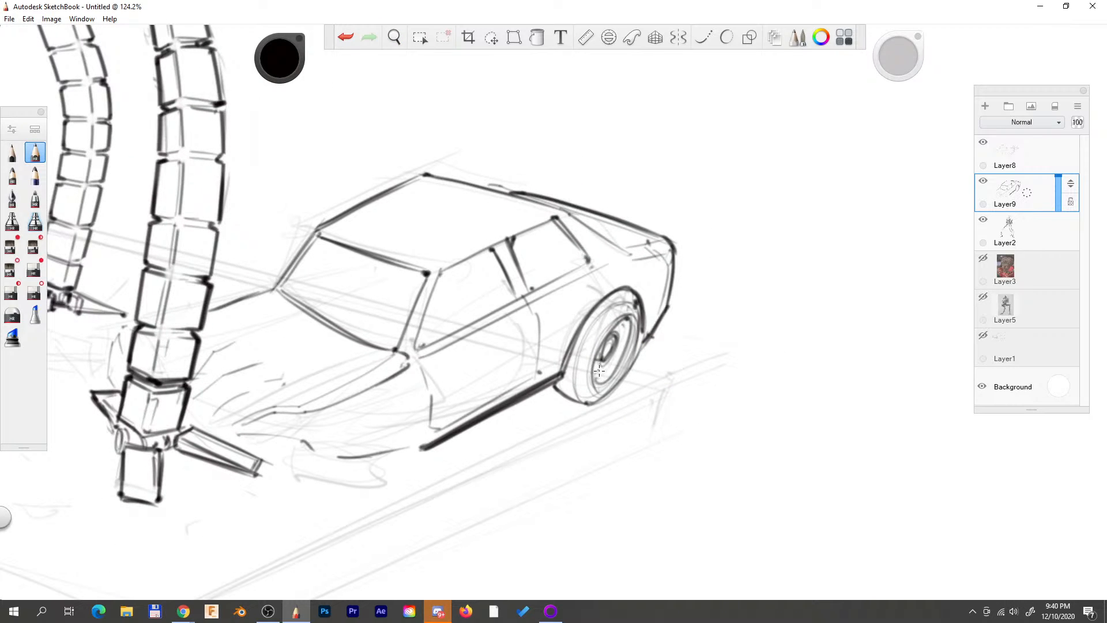
drag(598, 372, 627, 328)
drag(565, 371, 636, 305)
Clean up the front end of the sill and draw the fender lines leading into the front wheel arch.
key(space)
drag(461, 499, 579, 455)
key(e)
mouse_move(501, 408)
mouse_down()
mouse_move(427, 400)
mouse_move(506, 416)
mouse_move(531, 408)
mouse_up()
key(b)
drag(407, 408, 518, 368)
drag(504, 413, 545, 402)
Darken the outline of the hood's far edge, the windshield's far pillar and the roof's far side.
key(space)
drag(790, 349, 655, 410)
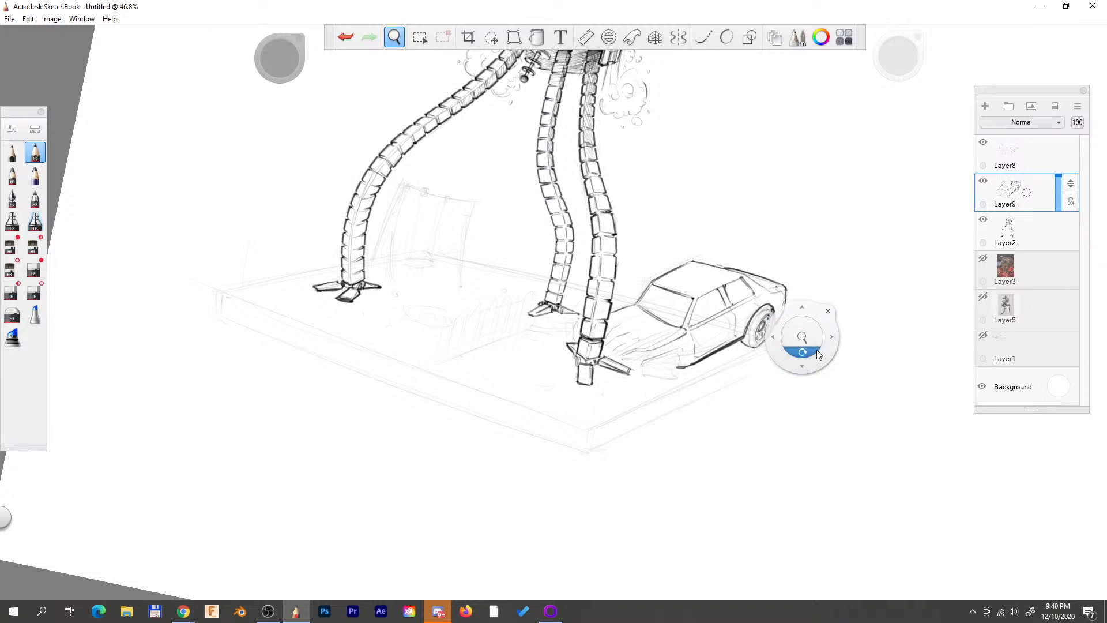
drag(807, 354, 806, 357)
drag(815, 274, 738, 388)
drag(683, 398, 623, 500)
drag(632, 408, 722, 300)
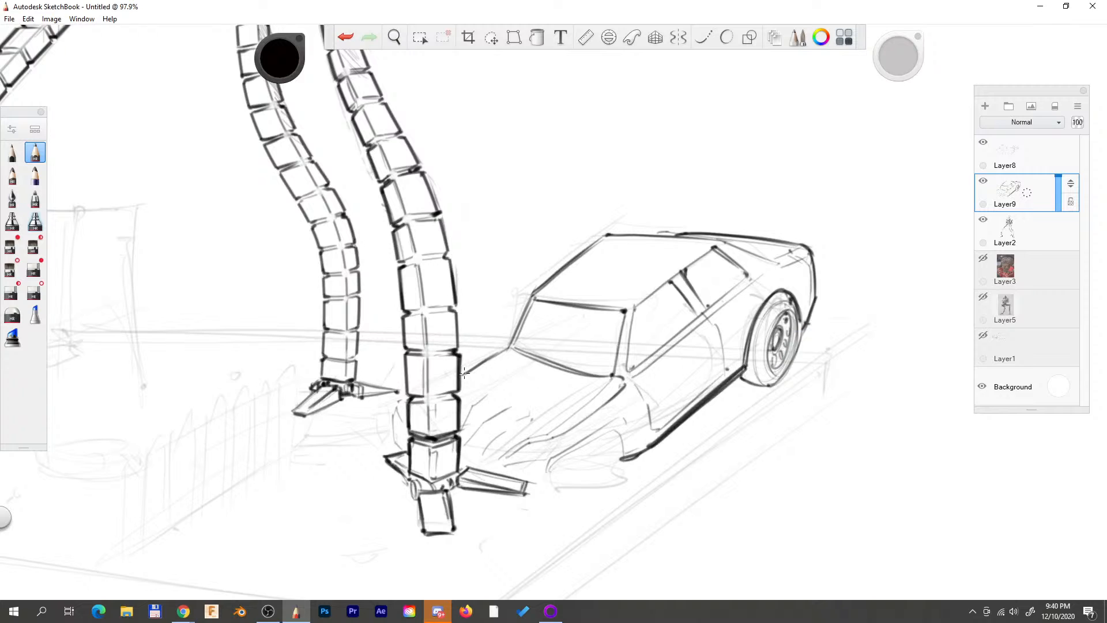
drag(464, 372, 507, 349)
drag(534, 294, 511, 344)
drag(531, 296, 609, 235)
drag(651, 334, 647, 363)
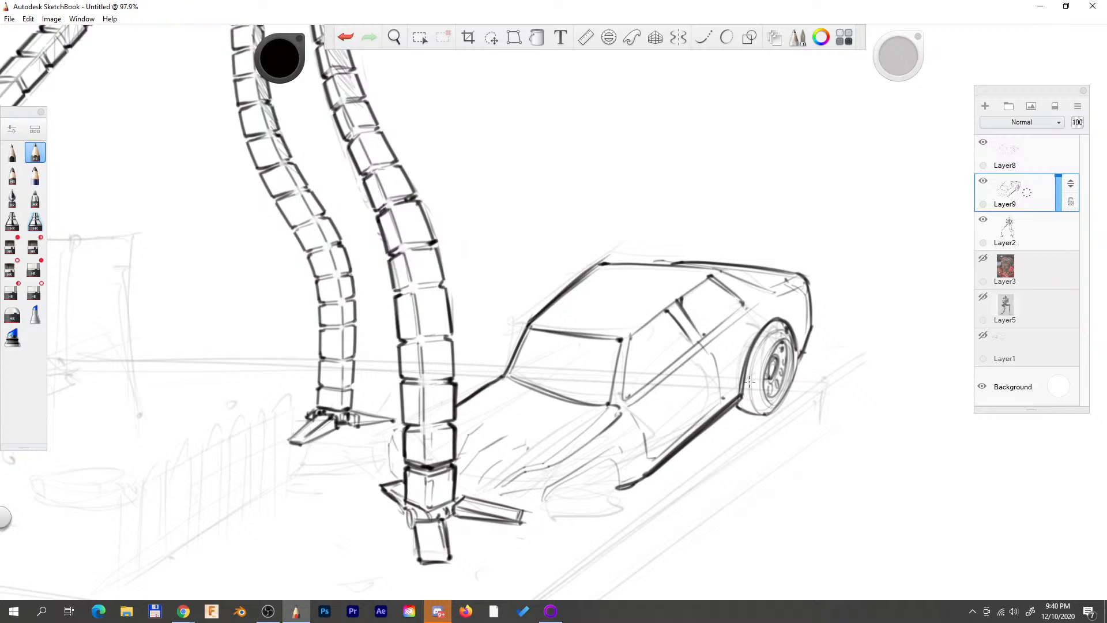
Rotate the canvas and thicken the roof's back edge, the sloping rear window line and the trunk's corner.
key(space)
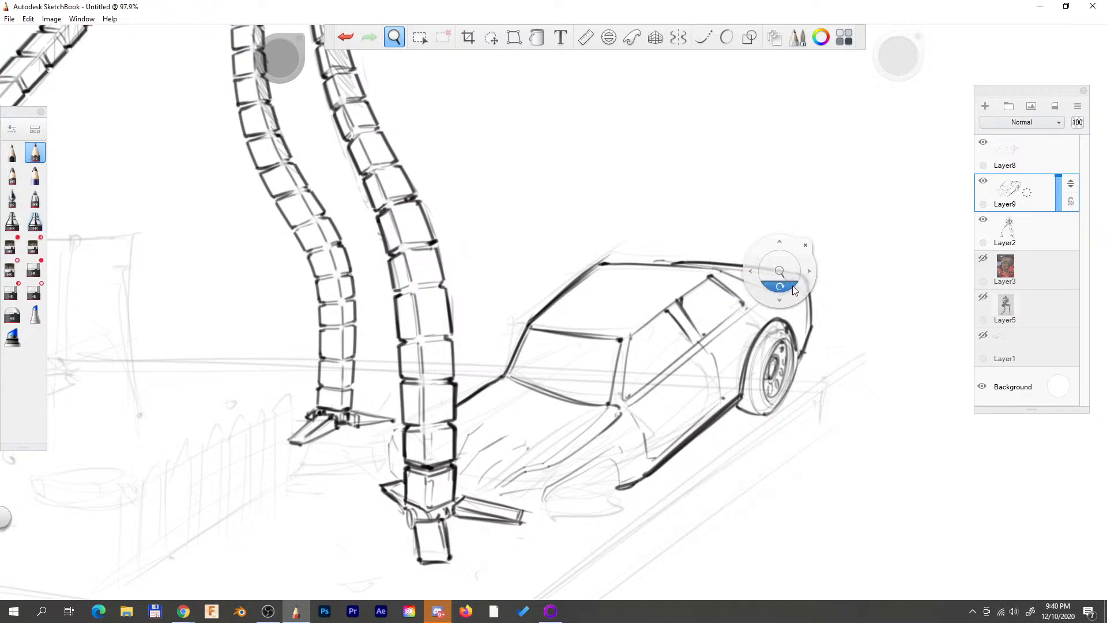
drag(792, 286, 725, 143)
drag(671, 272, 659, 364)
key(e)
mouse_move(556, 320)
mouse_down()
mouse_move(603, 264)
mouse_move(554, 337)
mouse_move(681, 242)
mouse_up()
key(e)
key(ctrl+z)
mouse_move(554, 341)
mouse_down()
mouse_move(652, 265)
mouse_move(707, 244)
mouse_up()
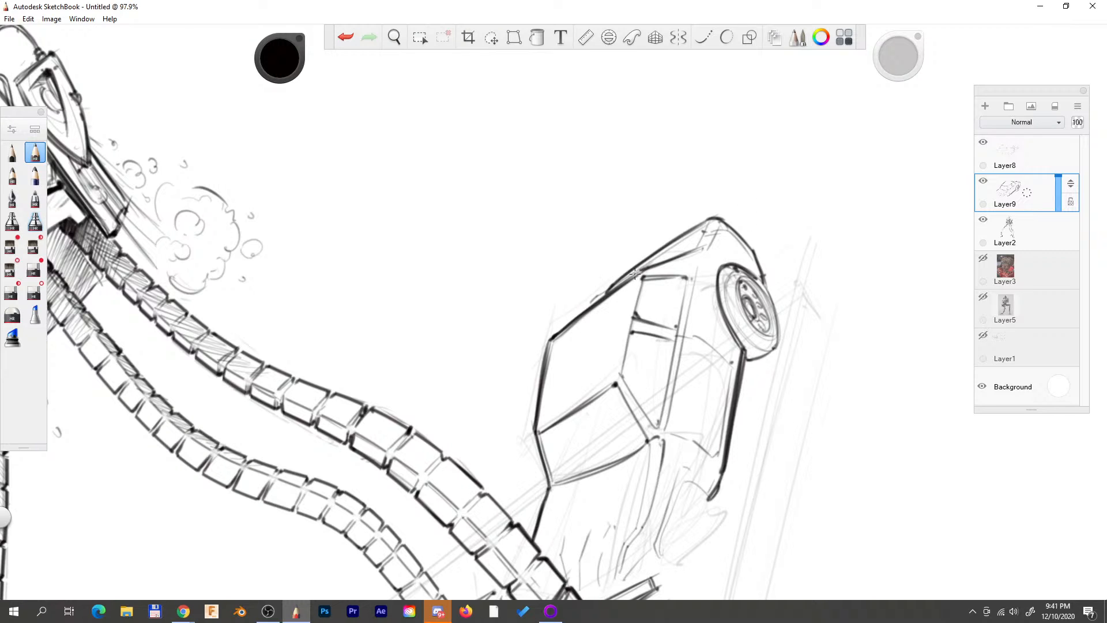
mouse_move(634, 274)
mouse_down()
mouse_move(663, 249)
mouse_move(701, 246)
mouse_up()
drag(727, 223, 702, 248)
Draw the short shoulder line running from behind the rear side window toward the tail.
key(space)
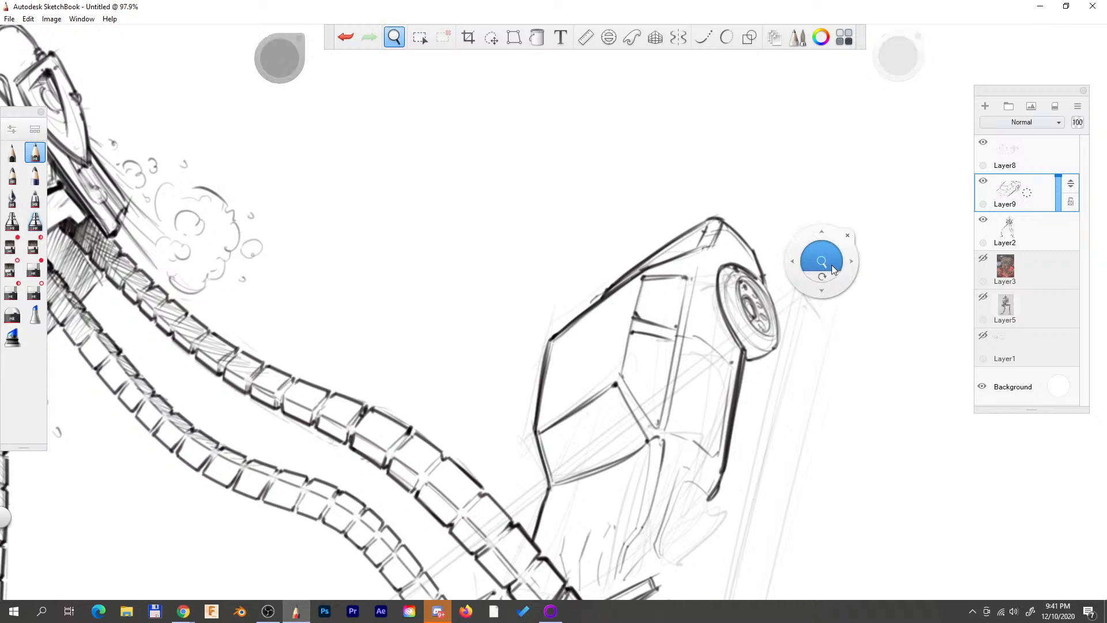
mouse_move(823, 265)
mouse_down()
mouse_move(720, 361)
mouse_move(766, 323)
mouse_move(745, 393)
mouse_up()
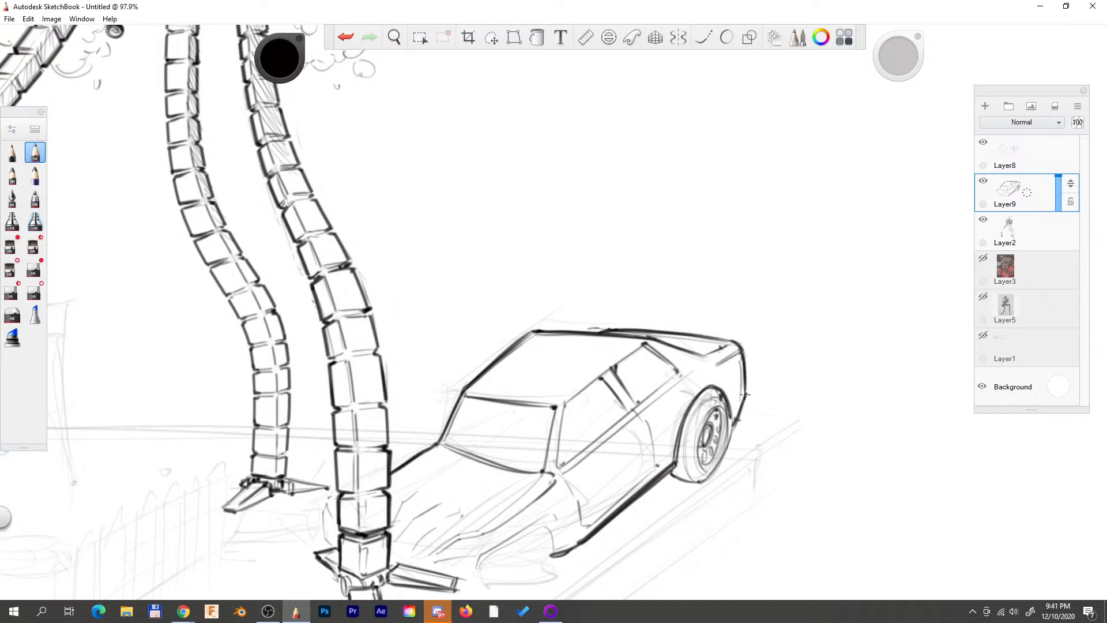
key(space)
drag(724, 568, 740, 470)
drag(726, 265, 704, 278)
Draw the front wheel arch and the bottom curve of the crushed front wheel.
key(space)
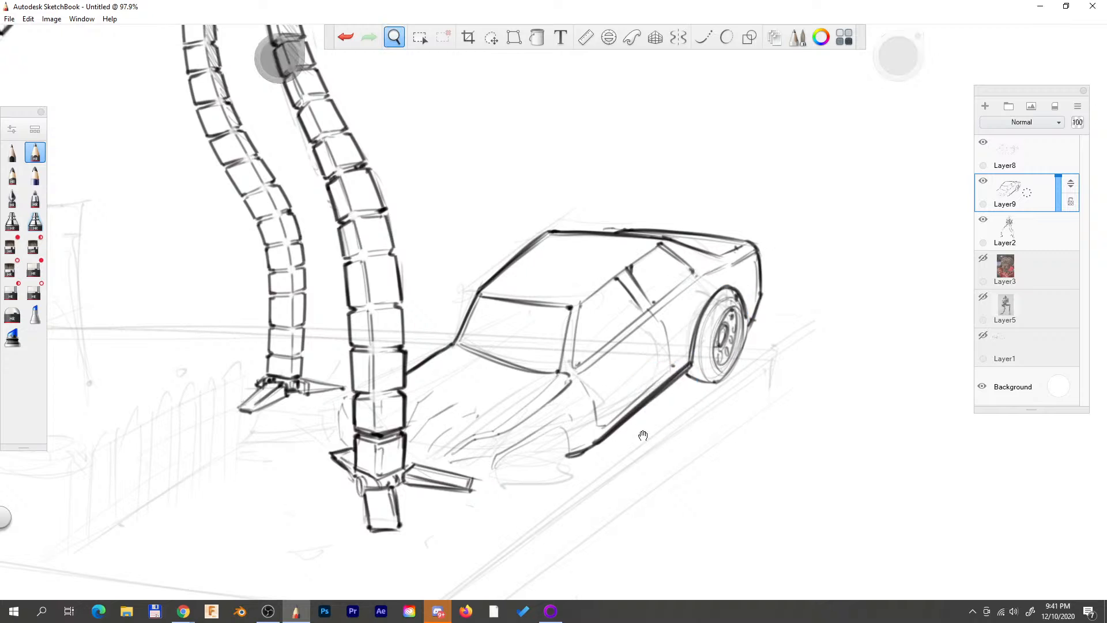
drag(643, 435, 760, 304)
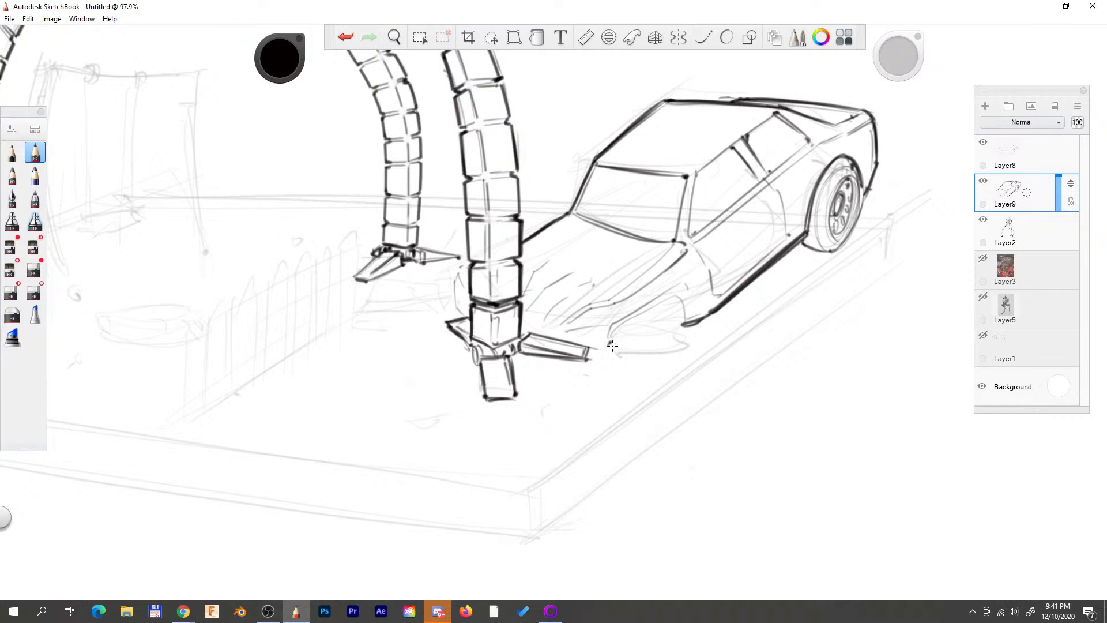
mouse_move(612, 346)
mouse_down()
mouse_move(666, 301)
mouse_move(684, 322)
mouse_up()
drag(610, 351, 690, 349)
key(space)
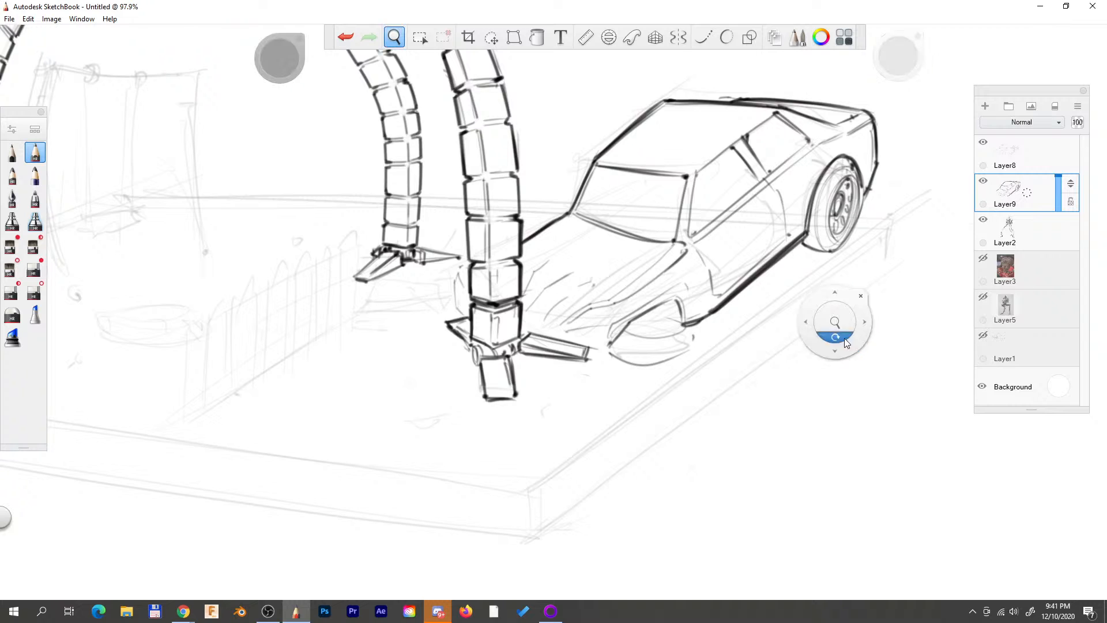
Zoom in on the crushed front wheel, darken its arch and bottom outline, and add its inner rim curves.
drag(839, 336, 822, 210)
drag(684, 254, 728, 230)
key(ctrl+z)
mouse_move(595, 366)
mouse_down()
mouse_move(705, 305)
mouse_move(686, 310)
mouse_up()
mouse_move(596, 298)
mouse_down()
mouse_move(586, 320)
mouse_move(661, 274)
mouse_up()
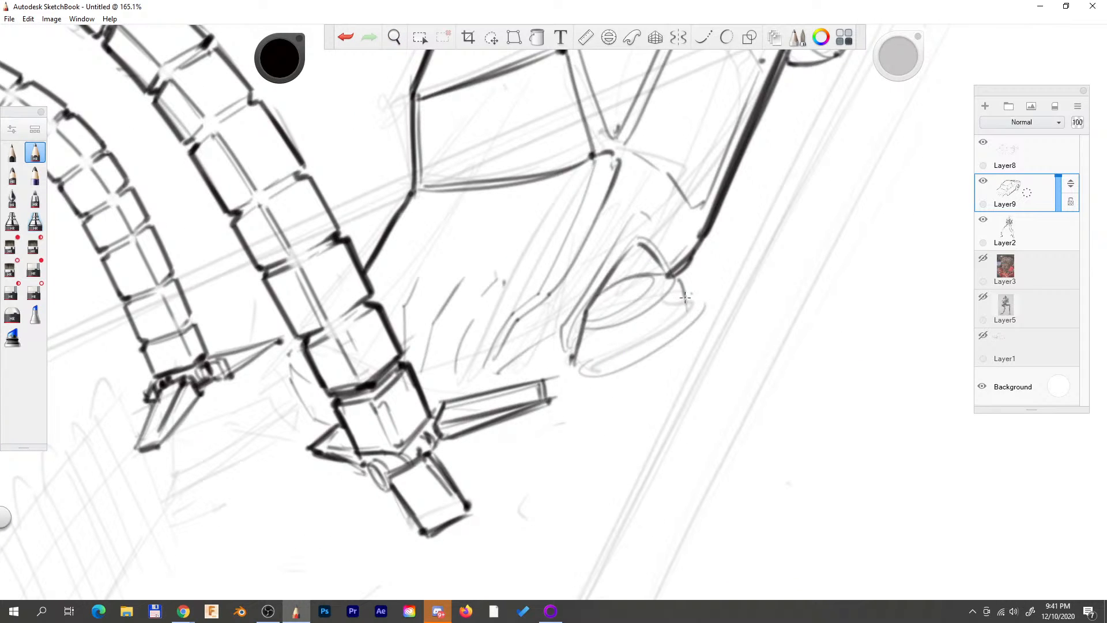
drag(582, 335, 675, 286)
mouse_move(576, 369)
mouse_down()
mouse_move(696, 307)
mouse_move(690, 317)
mouse_up()
drag(586, 313, 642, 285)
key(space)
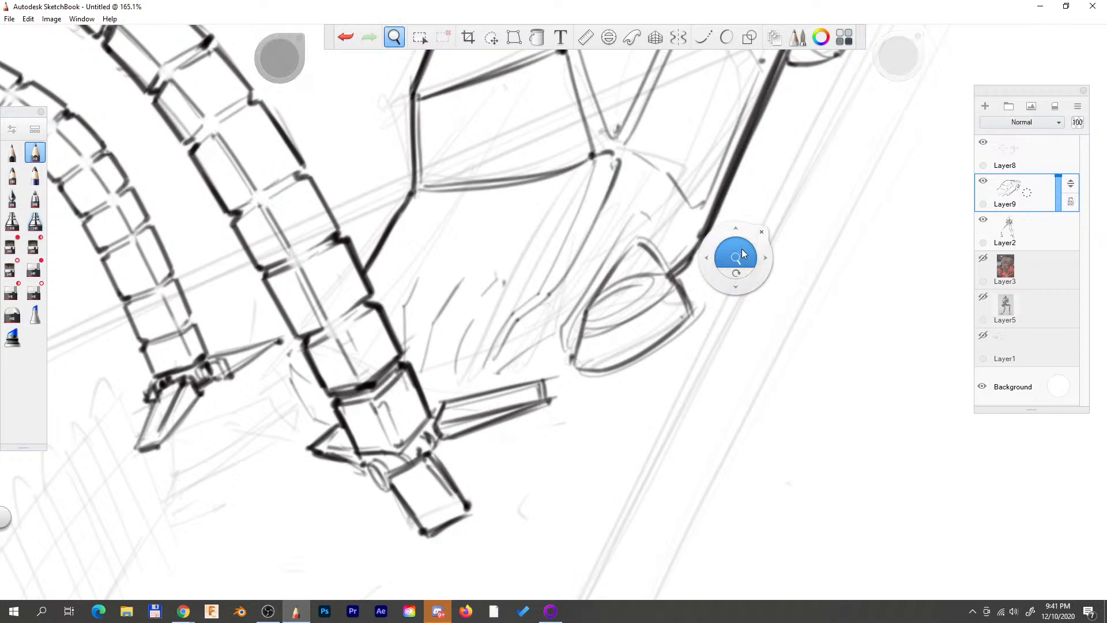
mouse_move(742, 248)
mouse_down()
mouse_move(715, 262)
mouse_move(766, 256)
mouse_up()
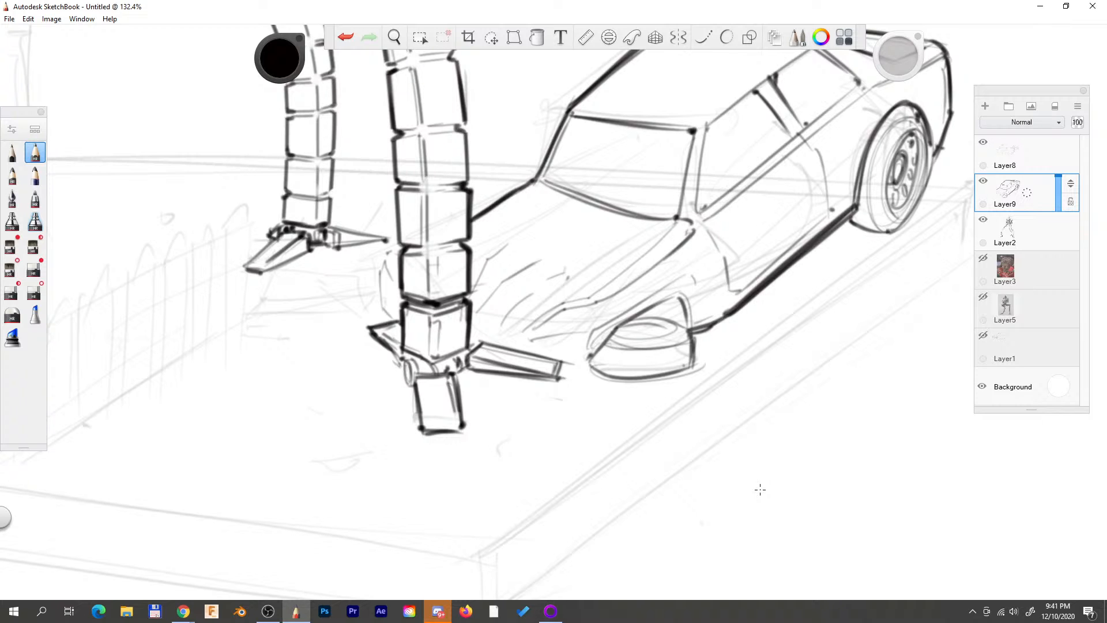
Darken the car's far front fender beside the tripod leg and add a short bumper stroke at the foot's tip.
key(space)
drag(840, 259, 763, 371)
drag(603, 515, 648, 480)
drag(548, 443, 534, 447)
drag(344, 378, 353, 396)
mouse_move(347, 341)
mouse_down()
mouse_move(376, 382)
mouse_move(347, 354)
mouse_move(369, 376)
mouse_up()
mouse_move(352, 325)
mouse_down()
mouse_move(363, 342)
mouse_move(350, 357)
mouse_up()
drag(420, 383, 426, 387)
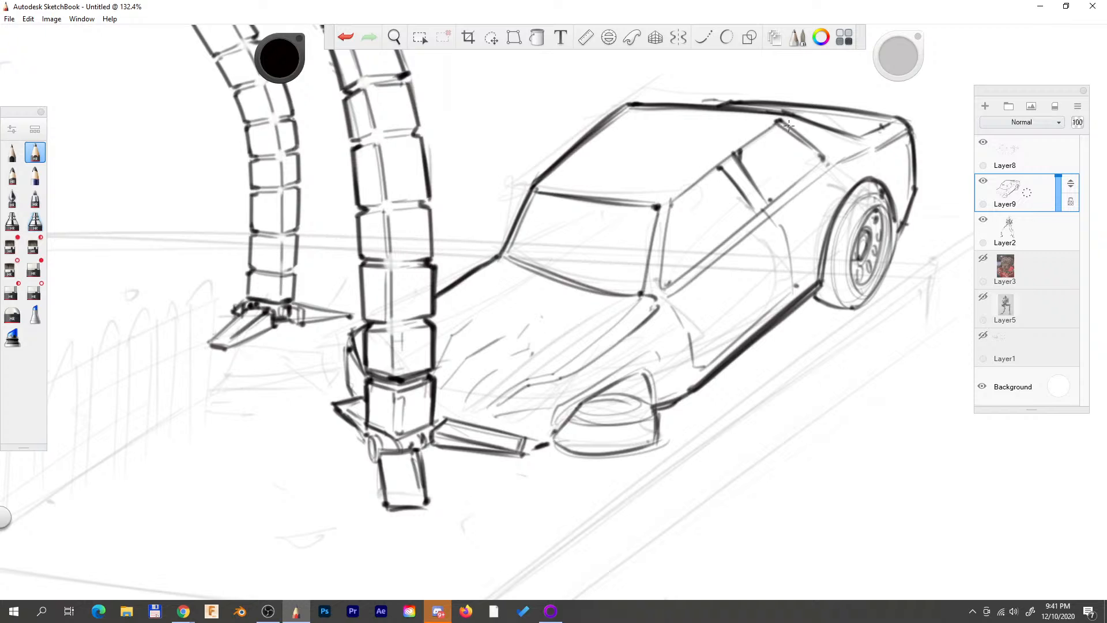
Draw the curved cowl line across the hood below the windshield and fill it with short vent slats.
key(space)
mouse_move(785, 168)
mouse_down()
mouse_move(788, 183)
mouse_move(654, 381)
mouse_up()
drag(581, 373, 545, 229)
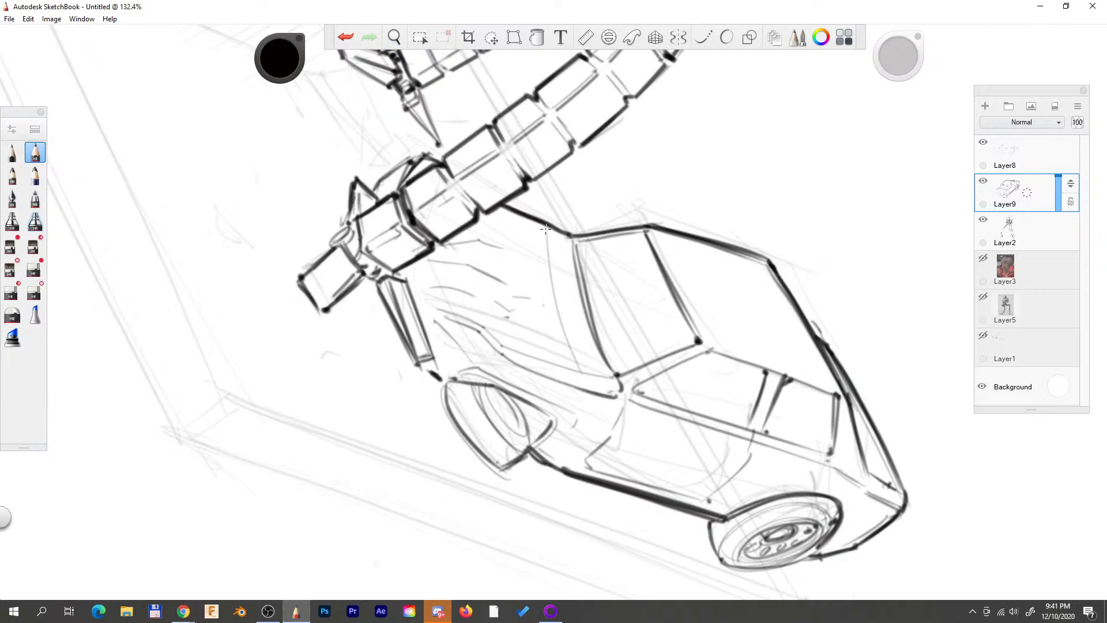
drag(588, 377, 548, 227)
key(space)
drag(753, 279, 619, 147)
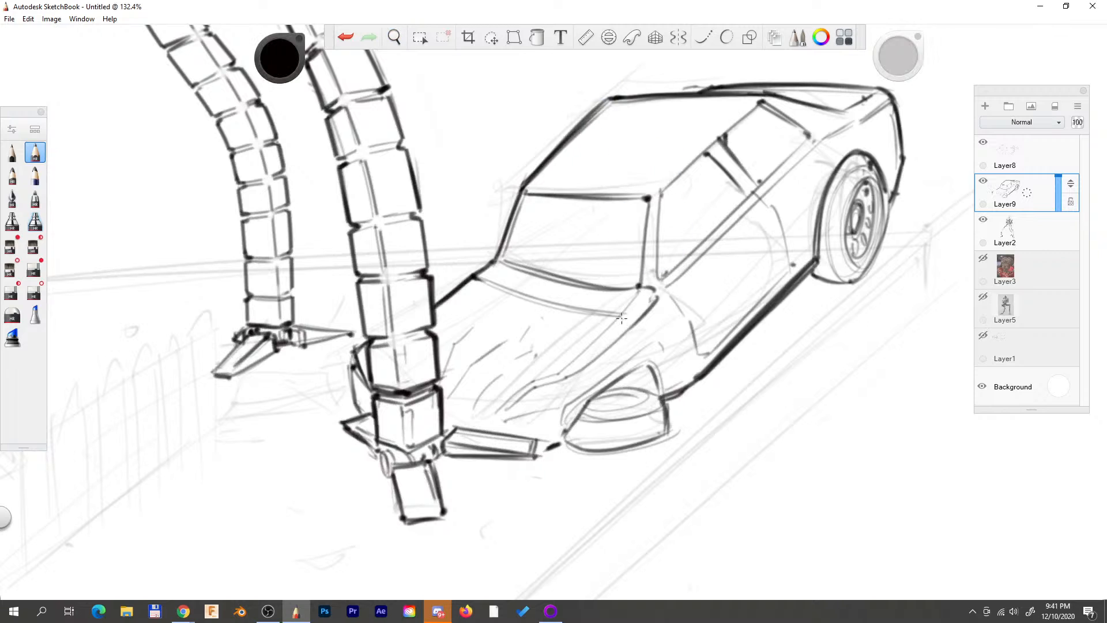
mouse_move(500, 281)
mouse_down()
mouse_move(507, 273)
mouse_move(528, 293)
mouse_move(589, 295)
mouse_up()
drag(591, 304, 596, 298)
drag(601, 249, 568, 338)
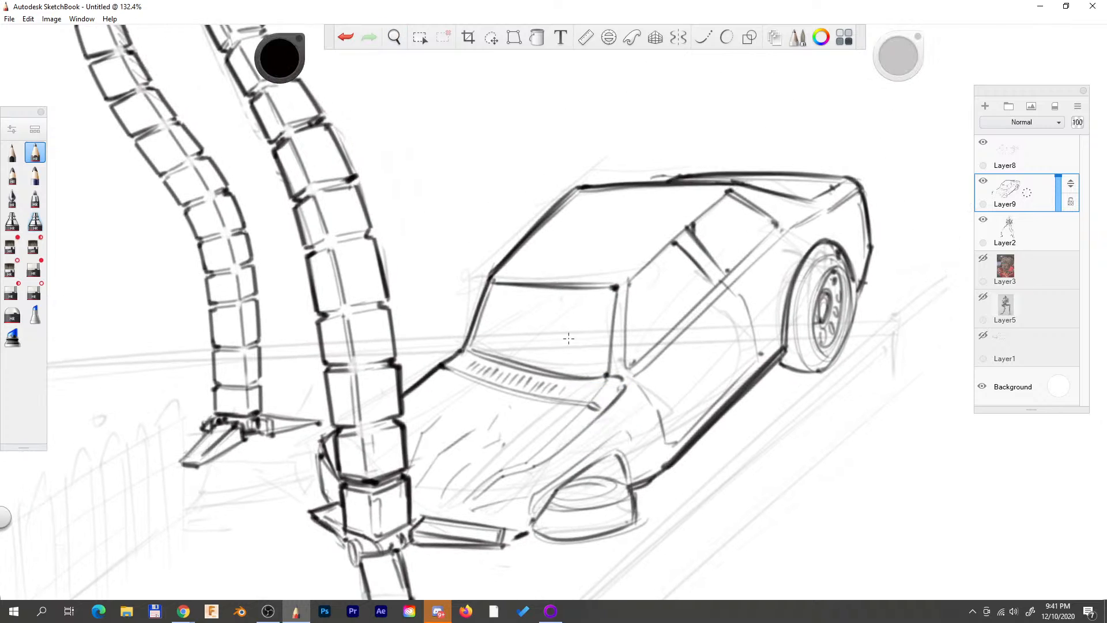
Sketch the dashboard edge, steering wheel strokes and a diagonal interior line inside the windshield, undoing the first attempts.
drag(483, 338, 544, 290)
mouse_move(477, 339)
mouse_down()
mouse_move(529, 301)
mouse_move(522, 330)
mouse_move(586, 334)
mouse_move(549, 337)
mouse_move(576, 346)
mouse_up()
key(space)
key(ctrl+z)
key(ctrl+z)
drag(498, 326, 638, 353)
key(space)
drag(749, 357, 695, 408)
drag(512, 398, 554, 395)
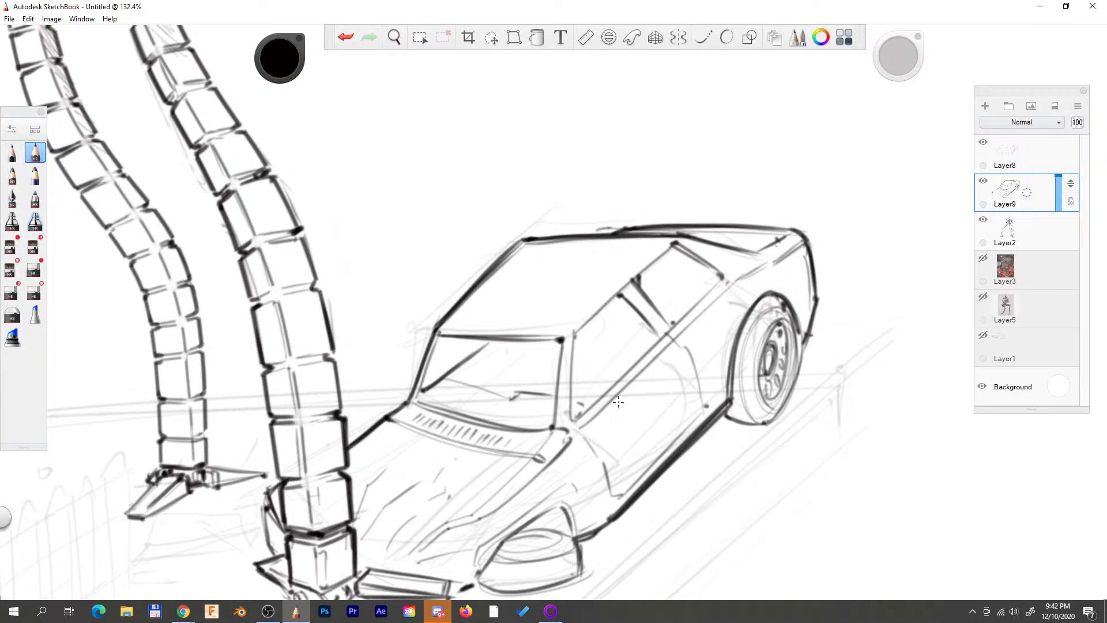
drag(440, 379, 510, 398)
key(space)
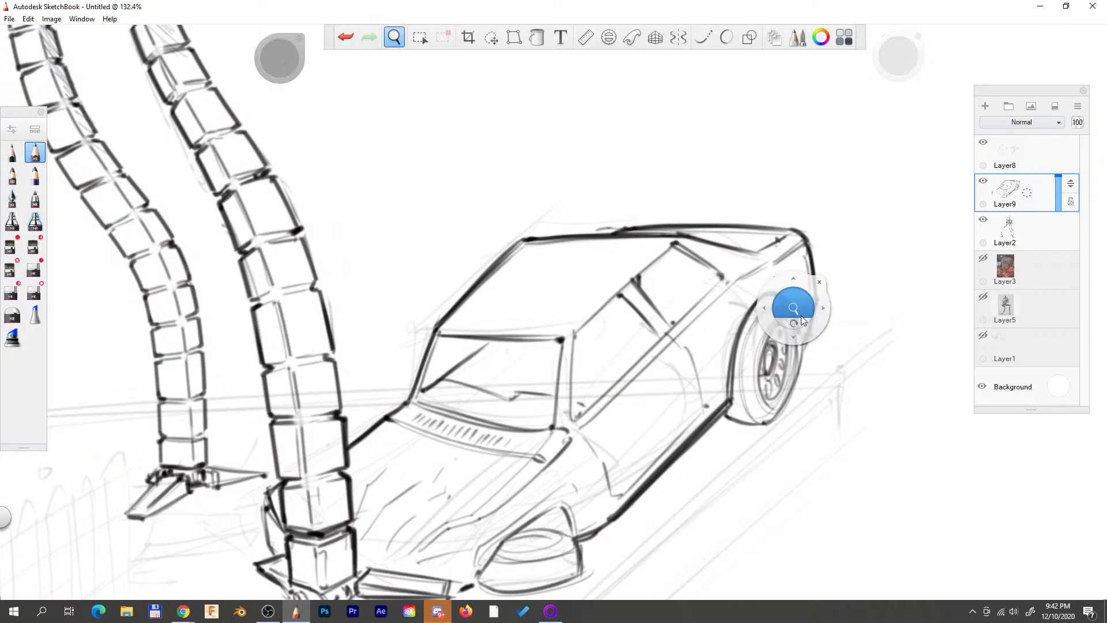
Darken the frames of the car's side windows and draw the rear edge of its door.
mouse_move(572, 420)
mouse_down()
mouse_move(574, 324)
mouse_move(670, 245)
mouse_up()
drag(578, 331, 675, 244)
key(space)
mouse_move(589, 407)
mouse_down()
mouse_move(516, 392)
mouse_move(646, 262)
mouse_up()
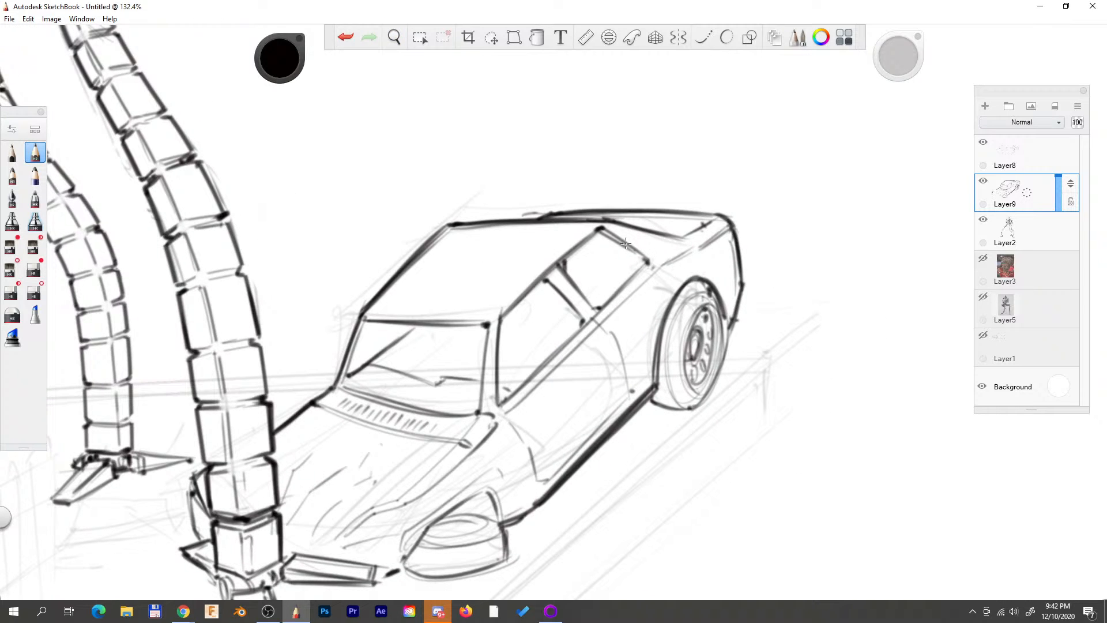
drag(595, 315, 632, 390)
Draw the sides of the fence's nearest picket and a straight ground line along the base of the fence.
key(space)
drag(727, 285, 582, 361)
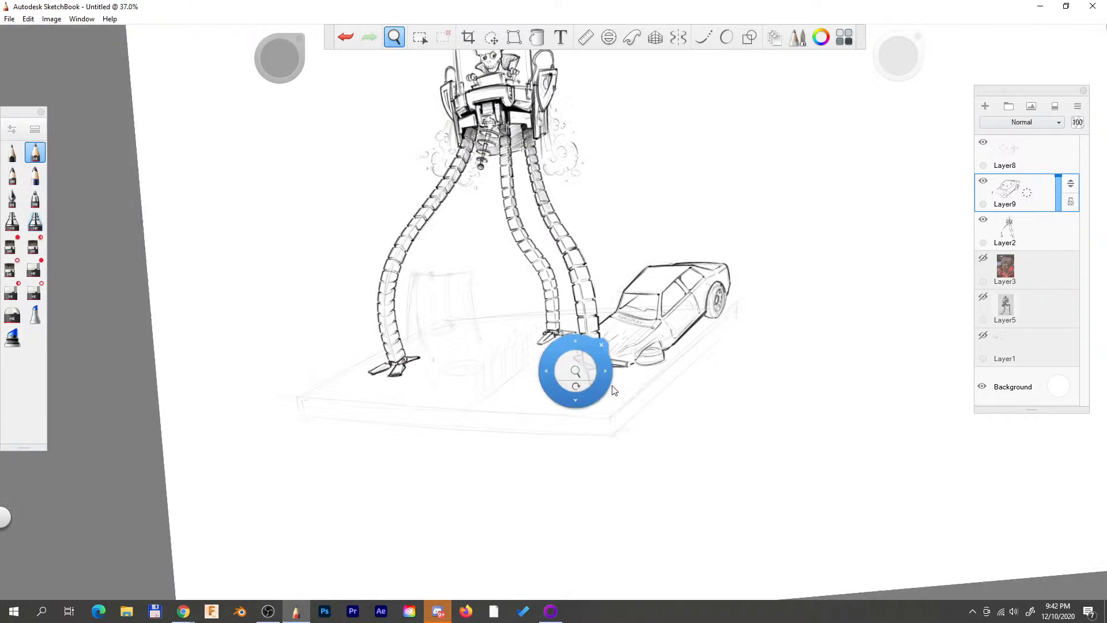
drag(720, 340, 721, 350)
drag(643, 415, 713, 463)
drag(582, 398, 484, 378)
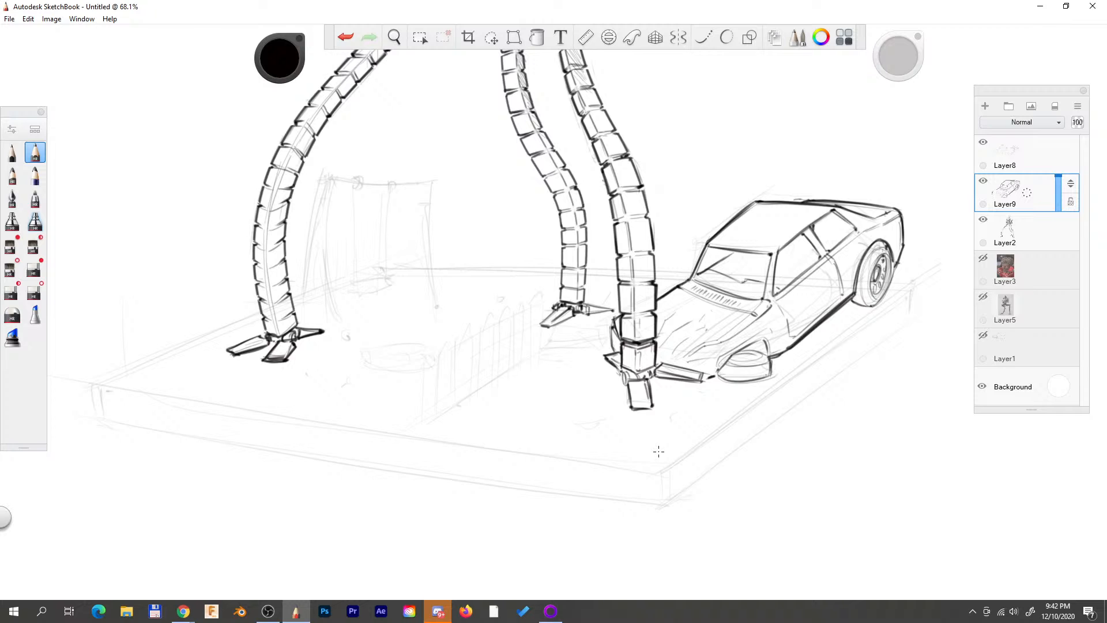
key(space)
mouse_move(519, 348)
mouse_down()
mouse_move(515, 410)
mouse_move(528, 401)
mouse_up()
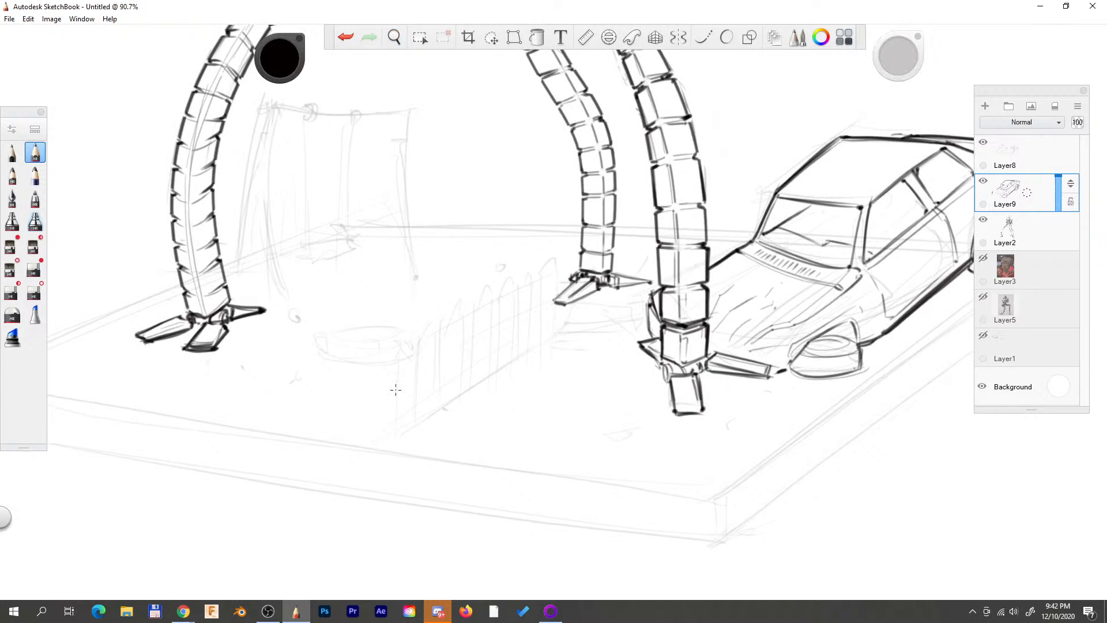
mouse_move(396, 390)
mouse_down()
mouse_move(395, 438)
mouse_move(399, 356)
mouse_up()
mouse_move(414, 431)
mouse_down()
mouse_move(415, 351)
mouse_move(399, 356)
mouse_up()
key(space)
scroll(471, 405, up, 3)
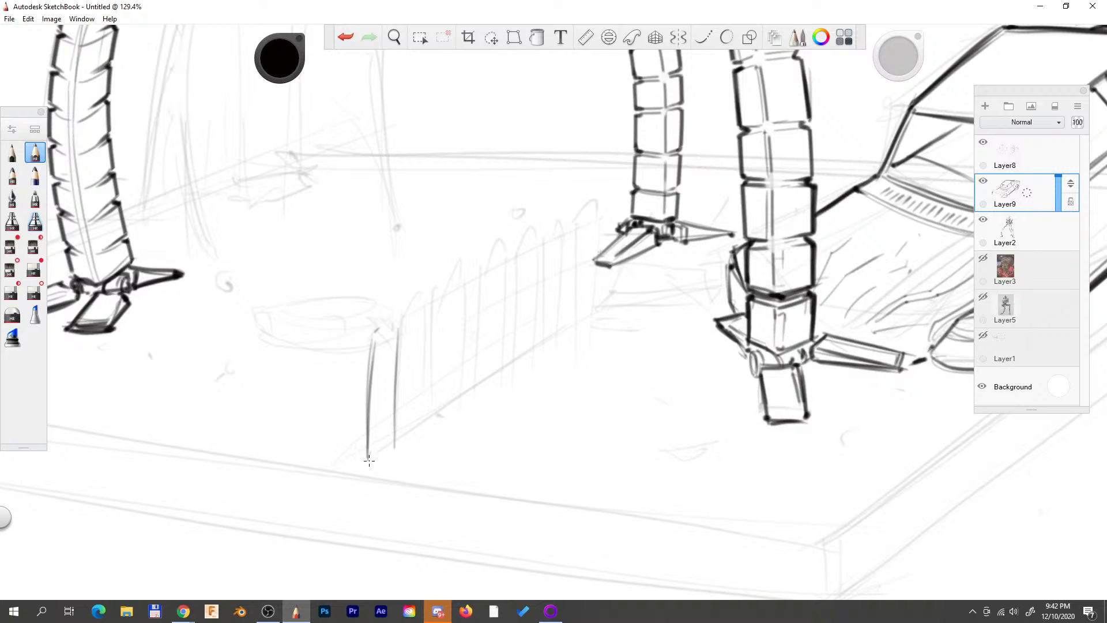
drag(369, 460, 604, 304)
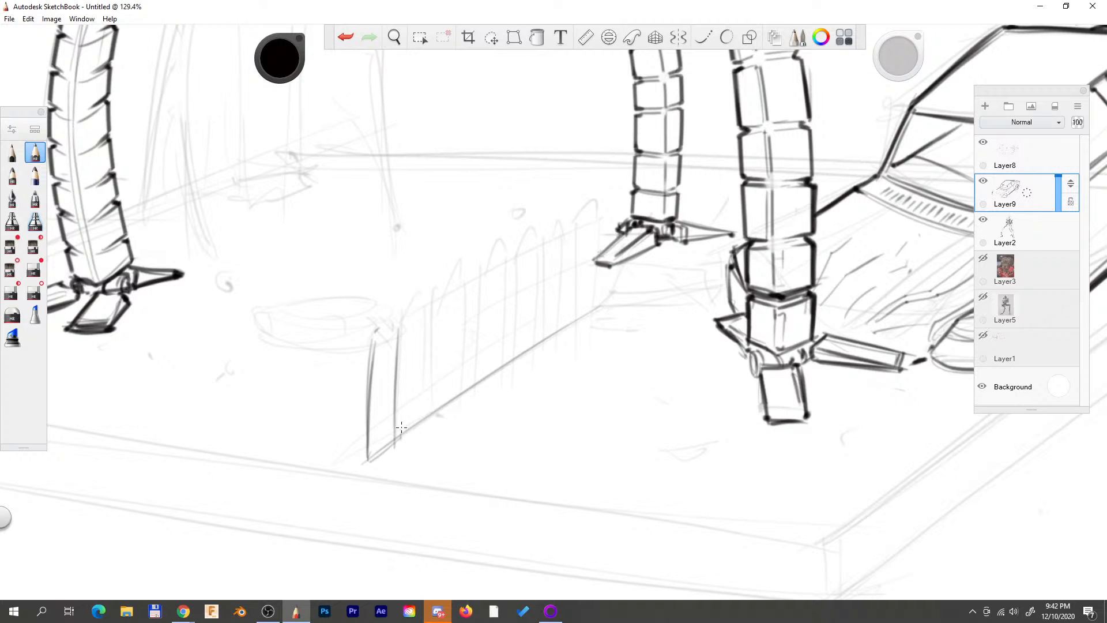
Draw the vertical sides of the remaining pickets up from the ground line and cap all pickets with pointed tips.
drag(399, 440, 410, 309)
mouse_move(425, 424)
mouse_down()
mouse_move(431, 301)
mouse_move(443, 294)
mouse_up()
mouse_move(442, 410)
mouse_down()
mouse_move(447, 290)
mouse_move(467, 283)
mouse_up()
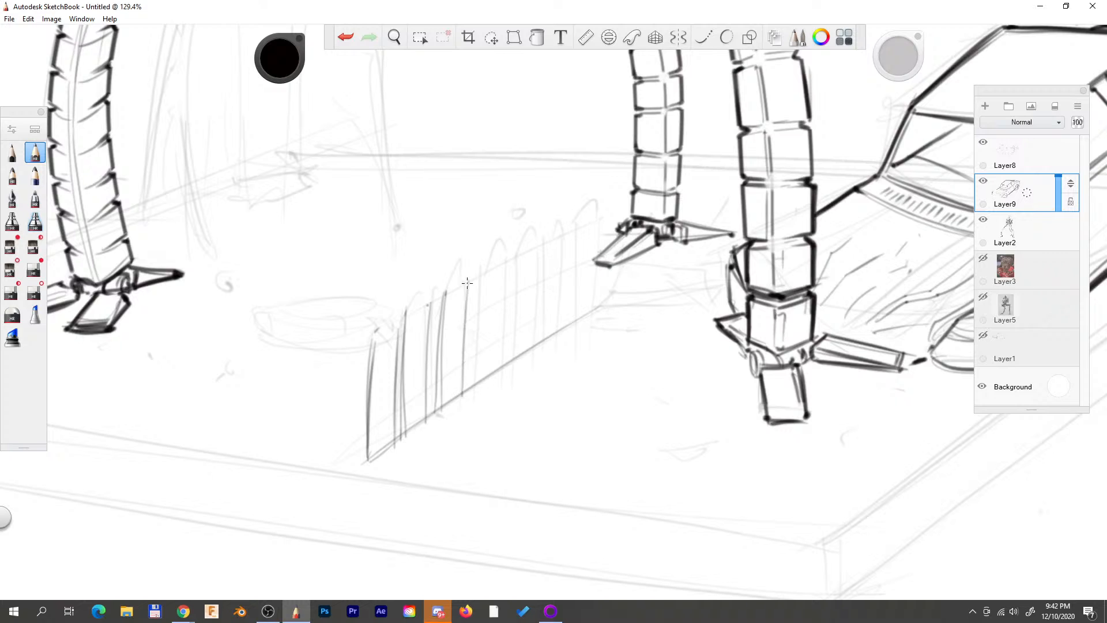
drag(474, 384, 487, 271)
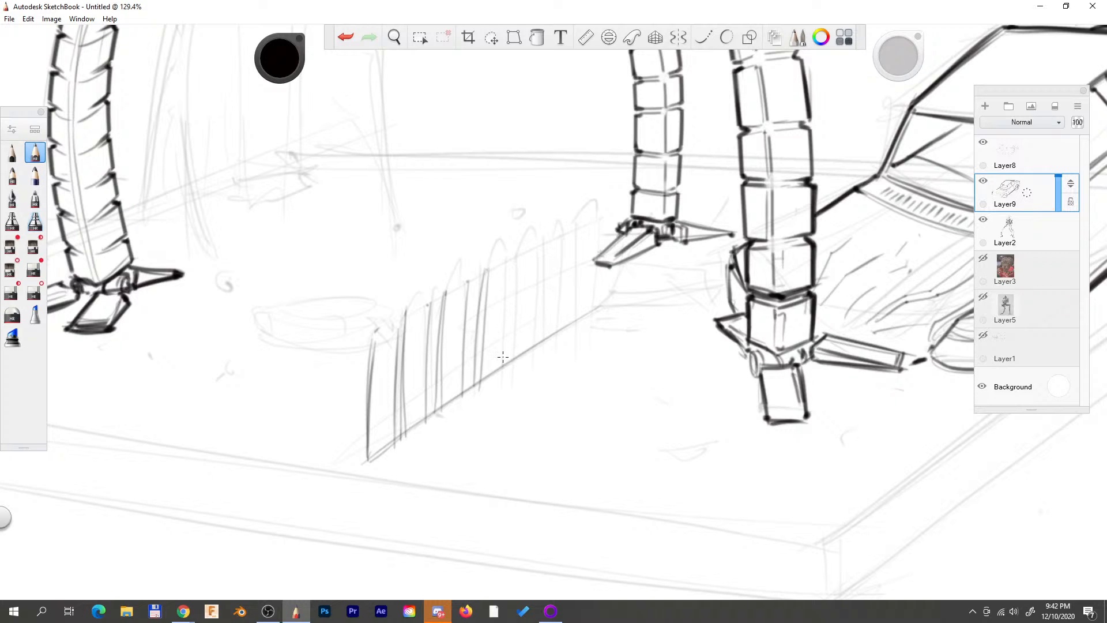
drag(499, 373, 519, 254)
mouse_move(519, 359)
mouse_down()
mouse_move(527, 248)
mouse_move(538, 344)
mouse_move(558, 233)
mouse_move(552, 343)
mouse_move(577, 229)
mouse_up()
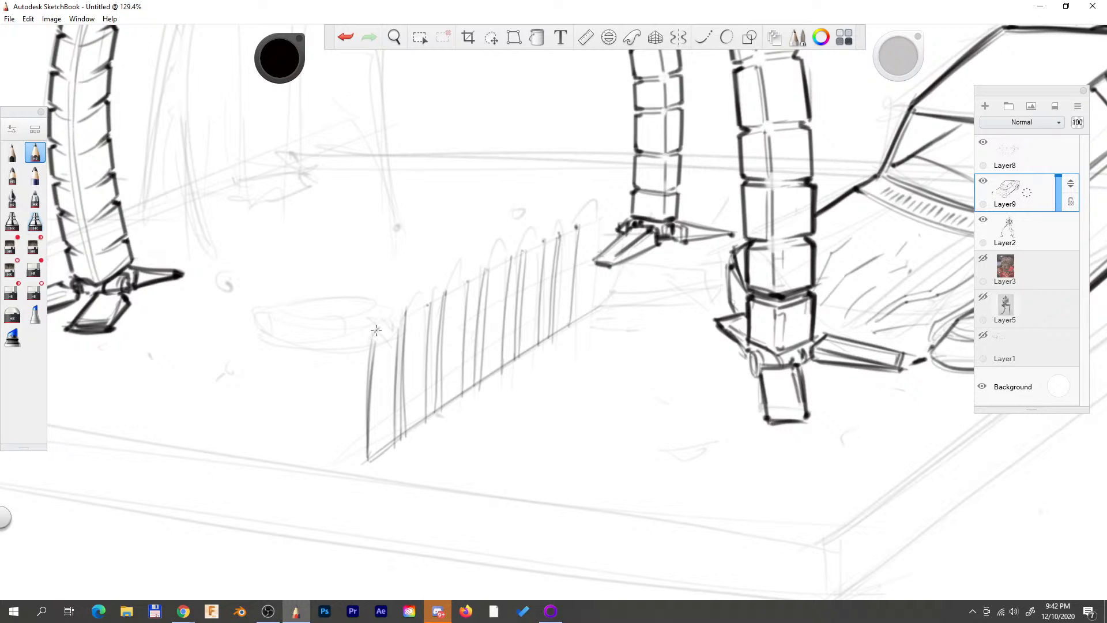
mouse_move(376, 337)
mouse_down()
mouse_move(392, 302)
mouse_move(377, 339)
mouse_move(423, 282)
mouse_move(460, 260)
mouse_move(472, 277)
mouse_move(503, 238)
mouse_move(512, 259)
mouse_move(536, 224)
mouse_move(545, 241)
mouse_move(573, 206)
mouse_up()
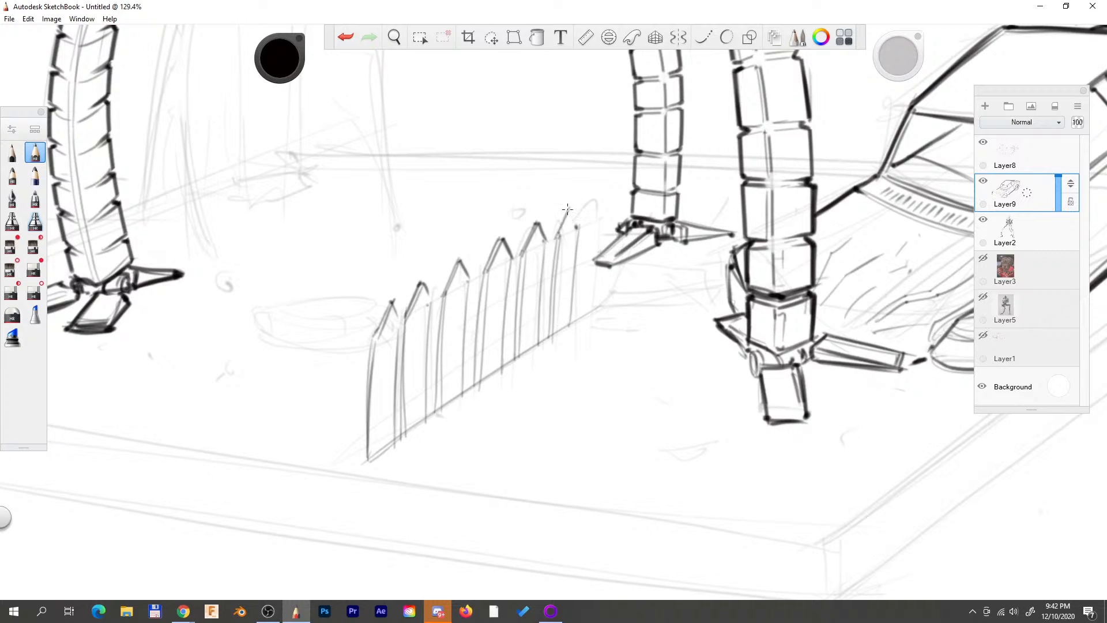
mouse_move(554, 243)
mouse_down()
mouse_move(574, 206)
mouse_move(582, 225)
mouse_up()
Lighten a band across the pickets just below their pointed tips with the eraser.
key(space)
drag(608, 394, 630, 429)
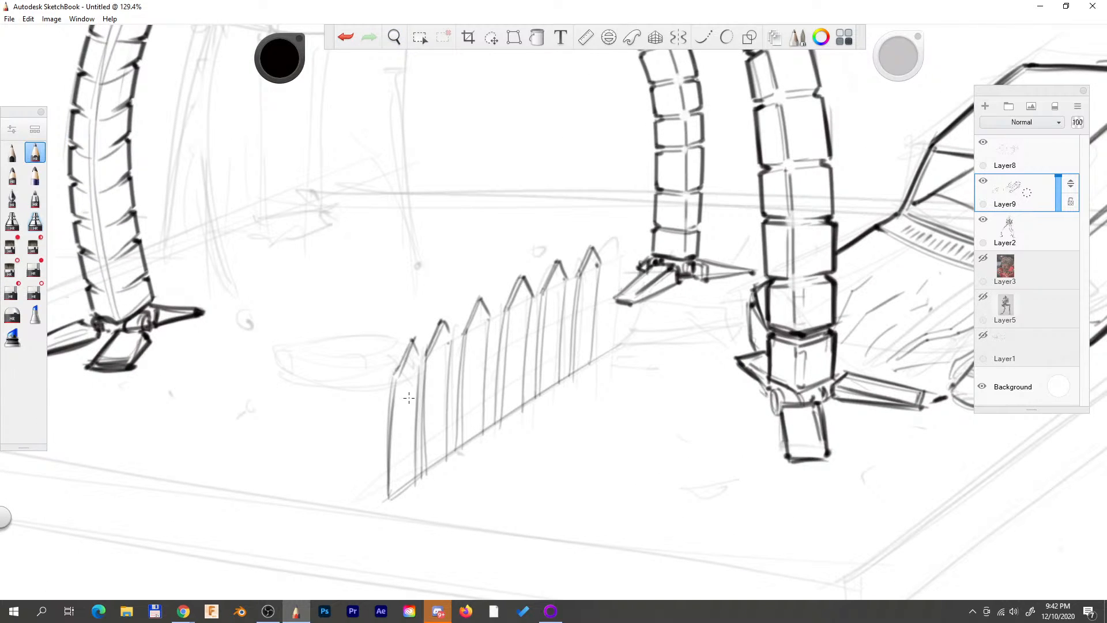
key(e)
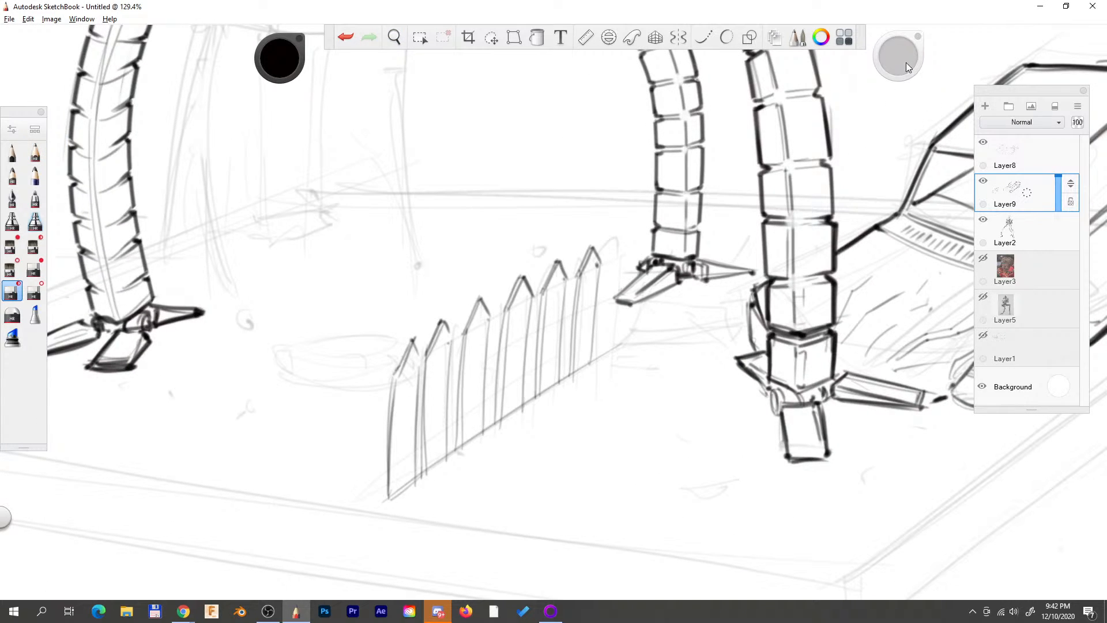
drag(905, 63, 897, 57)
mouse_move(381, 404)
mouse_down()
mouse_move(603, 278)
mouse_move(378, 398)
mouse_up()
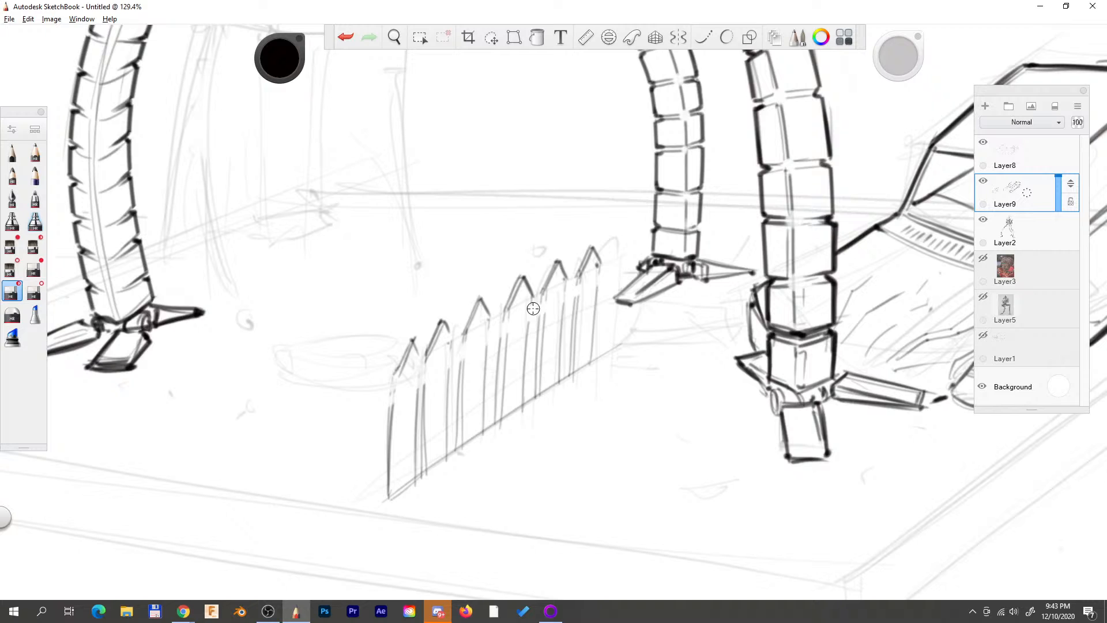
Letter a "BLENDER" note beside the fence with an arrow pointing down from it, and add a second downward arrow.
key(e)
mouse_move(284, 446)
mouse_down()
mouse_move(248, 586)
mouse_move(254, 579)
mouse_up()
mouse_move(265, 412)
mouse_down()
mouse_move(267, 437)
mouse_move(312, 433)
mouse_move(316, 411)
mouse_up()
drag(321, 412, 318, 432)
mouse_move(319, 412)
mouse_down()
mouse_move(319, 432)
mouse_move(334, 432)
mouse_up()
mouse_move(336, 411)
mouse_down()
mouse_move(347, 410)
mouse_move(344, 420)
mouse_up()
mouse_move(352, 413)
mouse_down()
mouse_move(349, 431)
mouse_move(359, 430)
mouse_up()
drag(200, 469, 213, 585)
mouse_move(205, 570)
mouse_down()
mouse_move(215, 587)
mouse_move(225, 569)
mouse_up()
Letter "FUSION 360" above the second arrow.
drag(159, 413, 164, 440)
mouse_move(152, 414)
mouse_down()
mouse_move(172, 410)
mouse_move(172, 427)
mouse_up()
mouse_move(168, 414)
mouse_down()
mouse_move(187, 416)
mouse_move(186, 436)
mouse_move(200, 434)
mouse_up()
drag(211, 408, 218, 408)
drag(218, 409, 227, 404)
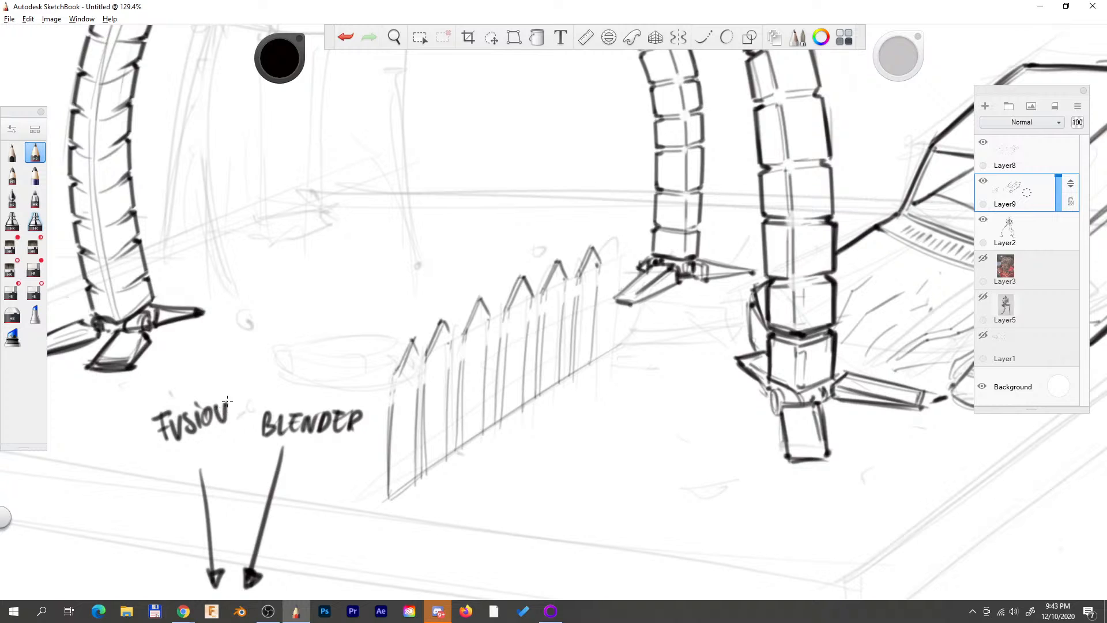
mouse_move(172, 444)
mouse_down()
mouse_move(177, 464)
mouse_move(204, 440)
mouse_up()
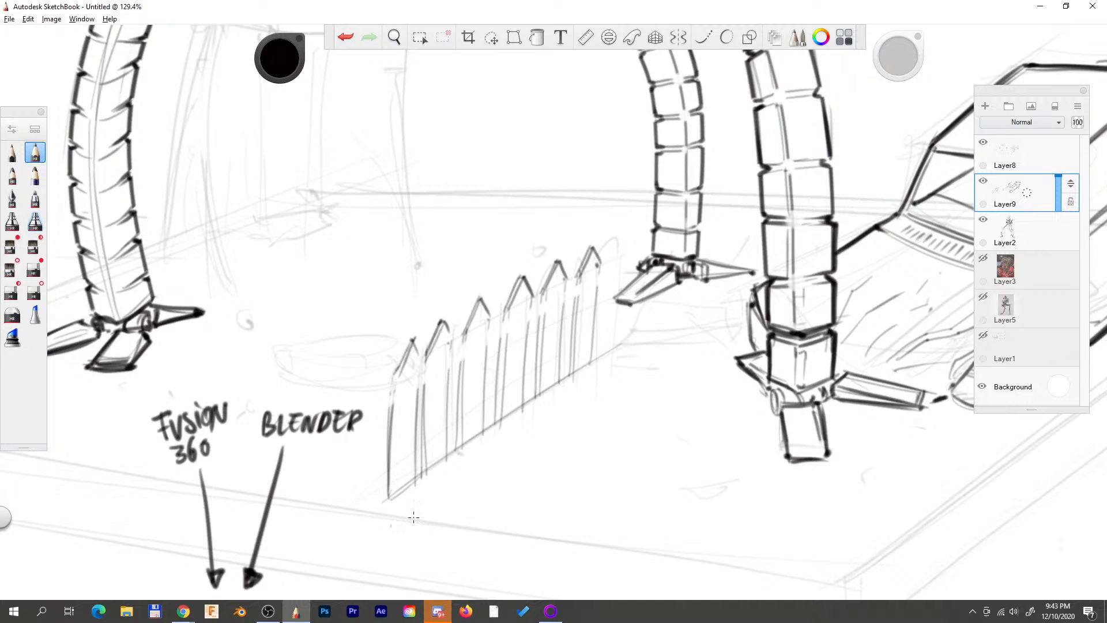
Undo the stray stroke, then lasso both handwritten notes with their arrows and delete them.
mouse_move(266, 596)
mouse_down()
mouse_move(322, 546)
mouse_move(368, 438)
mouse_move(365, 510)
mouse_up()
key(ctrl+z)
key(m)
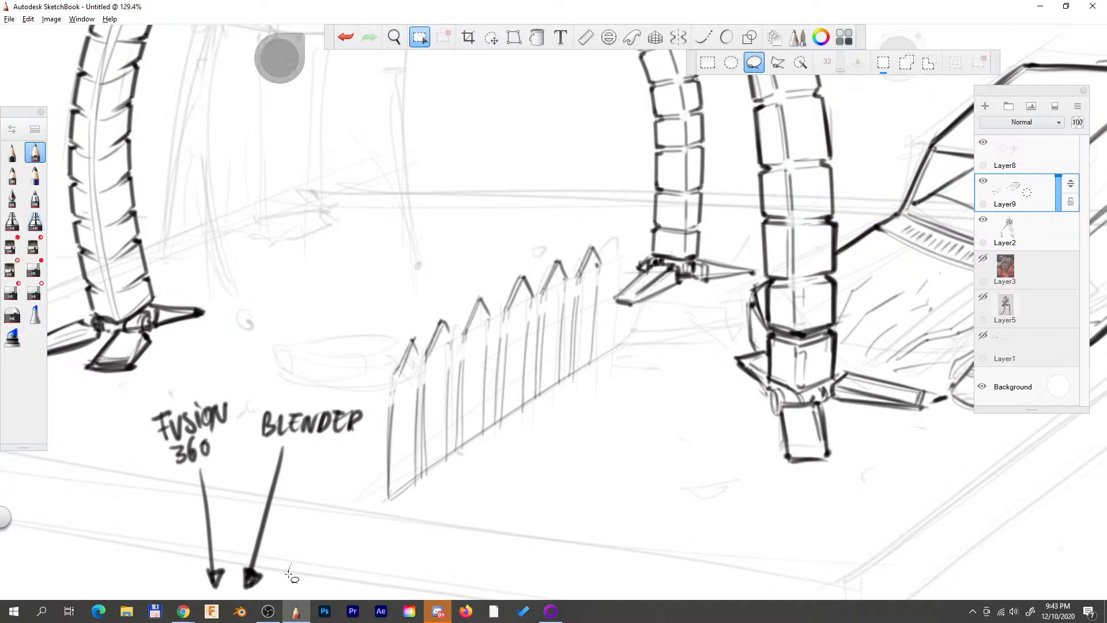
drag(368, 438, 162, 377)
key(Delete)
key(b)
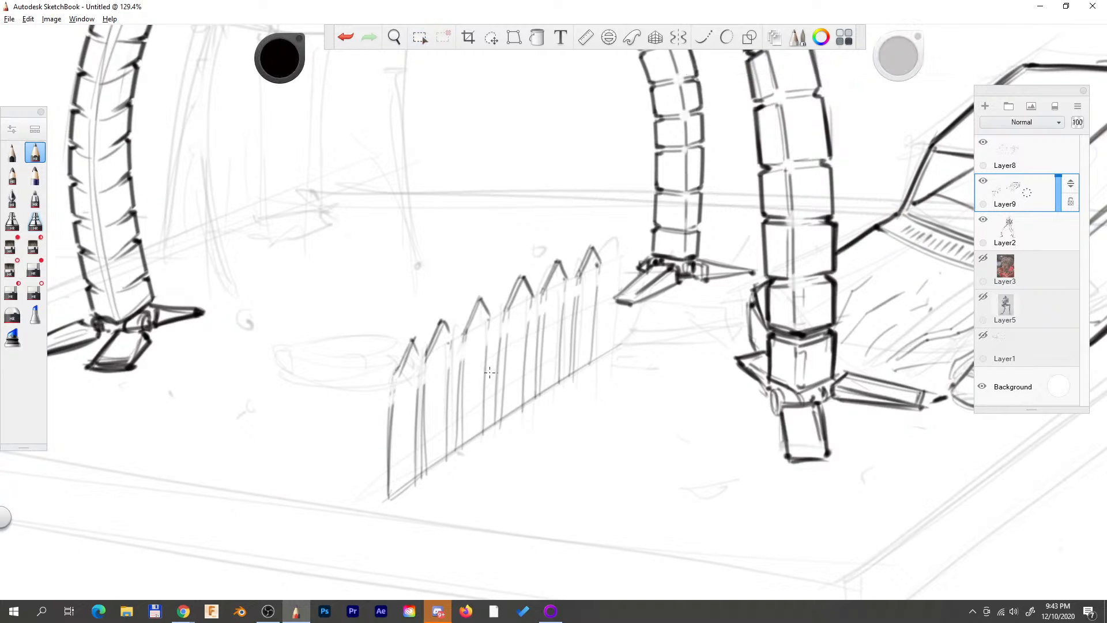
Draw the fence's upper rail as two parallel lines across the pickets below their tips.
mouse_move(390, 385)
mouse_down()
mouse_move(619, 257)
mouse_move(588, 281)
mouse_move(629, 262)
mouse_up()
key(ctrl+z)
drag(391, 401, 625, 276)
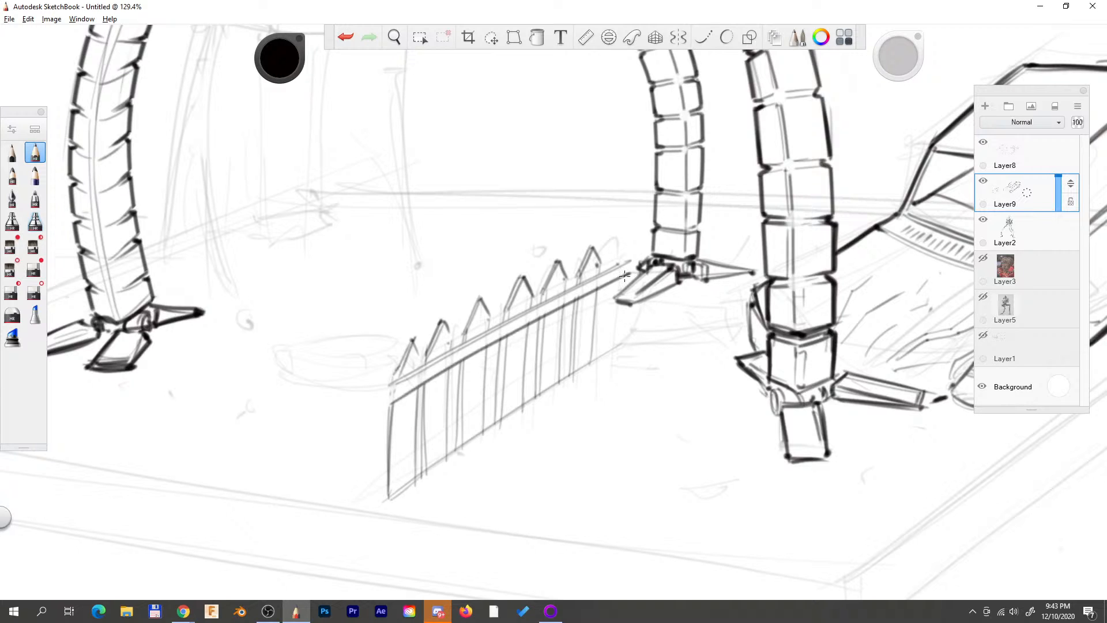
Clean up and close the rail's ends, and darken the pointed picket tips above it.
key(e)
key(e)
mouse_move(388, 389)
mouse_down()
mouse_move(386, 403)
mouse_move(412, 340)
mouse_move(421, 362)
mouse_move(445, 323)
mouse_move(456, 346)
mouse_move(483, 300)
mouse_up()
drag(468, 337, 477, 303)
mouse_move(503, 314)
mouse_down()
mouse_move(527, 279)
mouse_move(536, 301)
mouse_up()
mouse_move(555, 262)
mouse_down()
mouse_move(537, 304)
mouse_move(503, 321)
mouse_move(476, 440)
mouse_up()
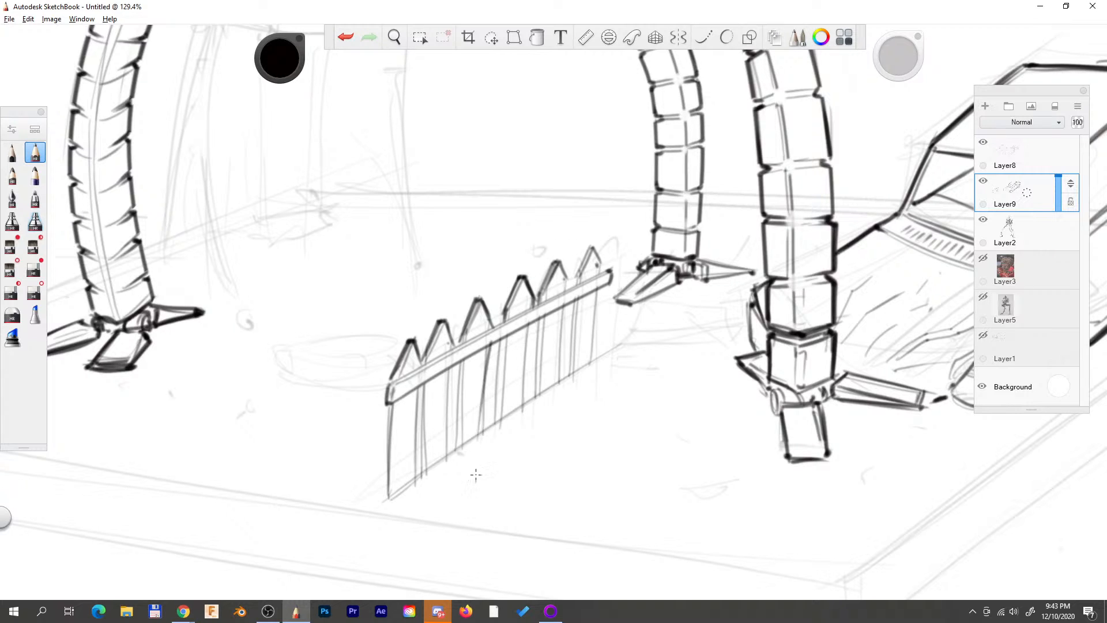
Darken the vertical edges of the nearest pickets below the rail, including the end picket.
drag(462, 359, 456, 441)
drag(493, 342, 482, 429)
drag(453, 366, 445, 460)
drag(431, 383, 424, 482)
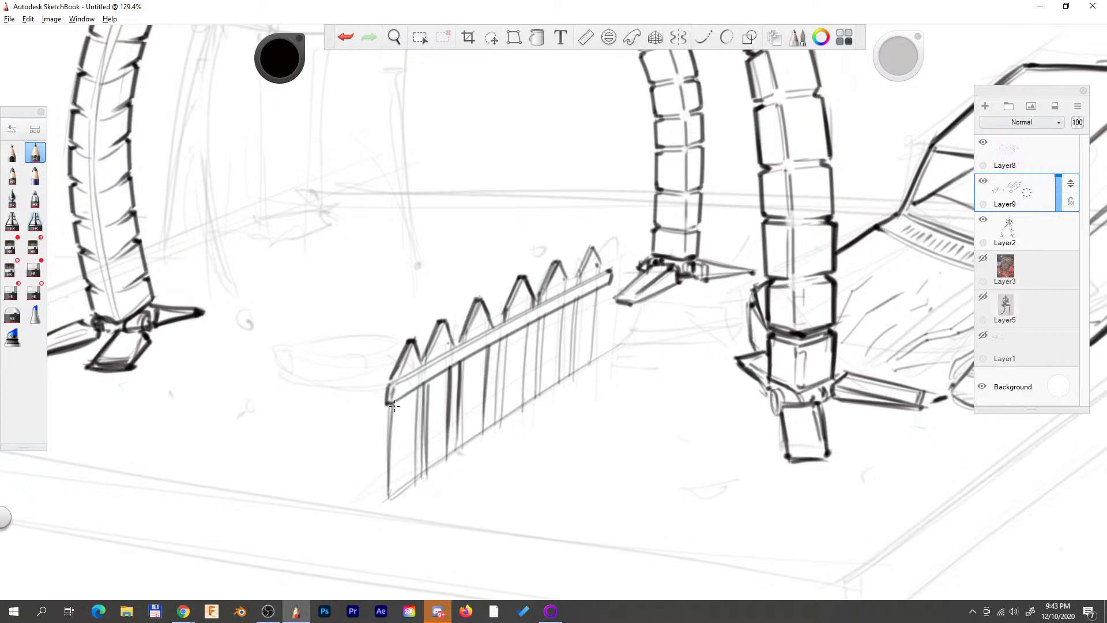
drag(395, 406, 394, 521)
key(e)
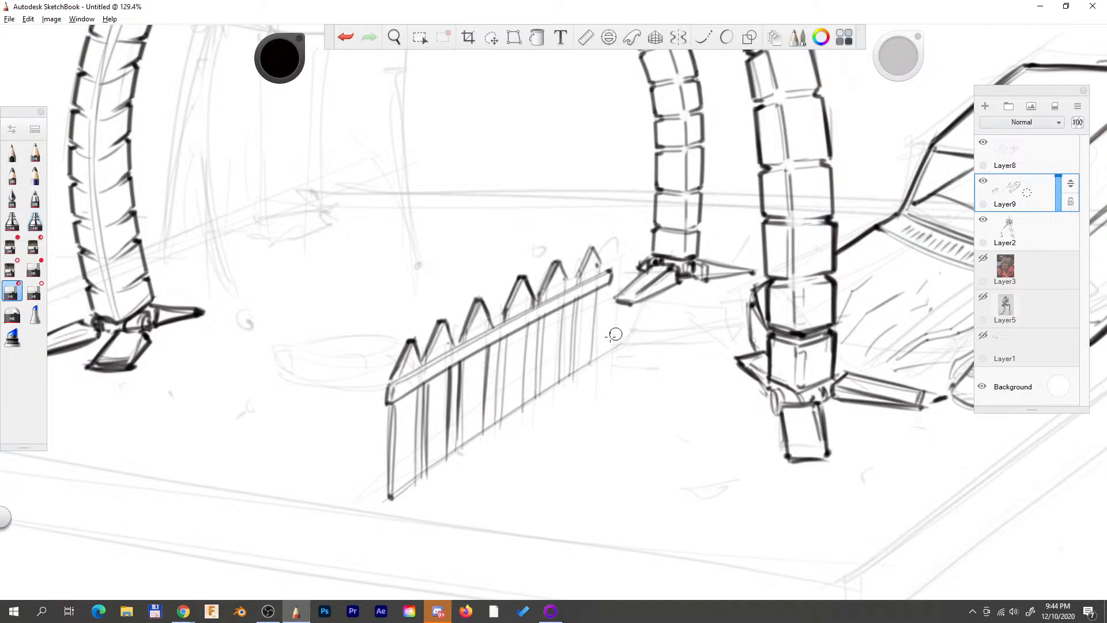
Darken the vertical and bottom edges of the fence's middle and far pickets, including the last picket.
key(e)
mouse_move(499, 417)
mouse_down()
mouse_move(501, 336)
mouse_move(502, 418)
mouse_move(531, 323)
mouse_move(528, 405)
mouse_move(536, 317)
mouse_up()
mouse_move(537, 397)
mouse_down()
mouse_move(556, 385)
mouse_move(562, 313)
mouse_up()
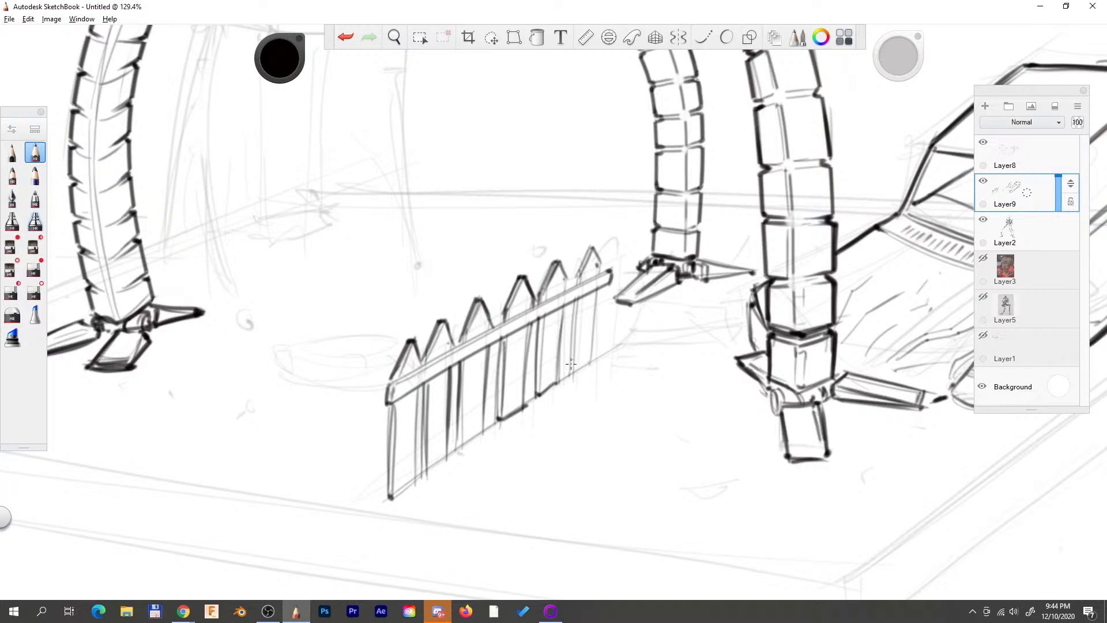
drag(565, 372, 577, 360)
mouse_move(575, 359)
mouse_down()
mouse_move(573, 297)
mouse_move(578, 370)
mouse_move(594, 361)
mouse_up()
drag(594, 366, 597, 293)
Retrace the rail's upper edge, undo the last stroke, and draw the bottom edges of the nearest pickets.
drag(389, 385, 610, 271)
mouse_move(498, 322)
mouse_down()
mouse_move(553, 290)
mouse_move(519, 310)
mouse_move(612, 269)
mouse_up()
key(ctrl+z)
drag(615, 426, 628, 407)
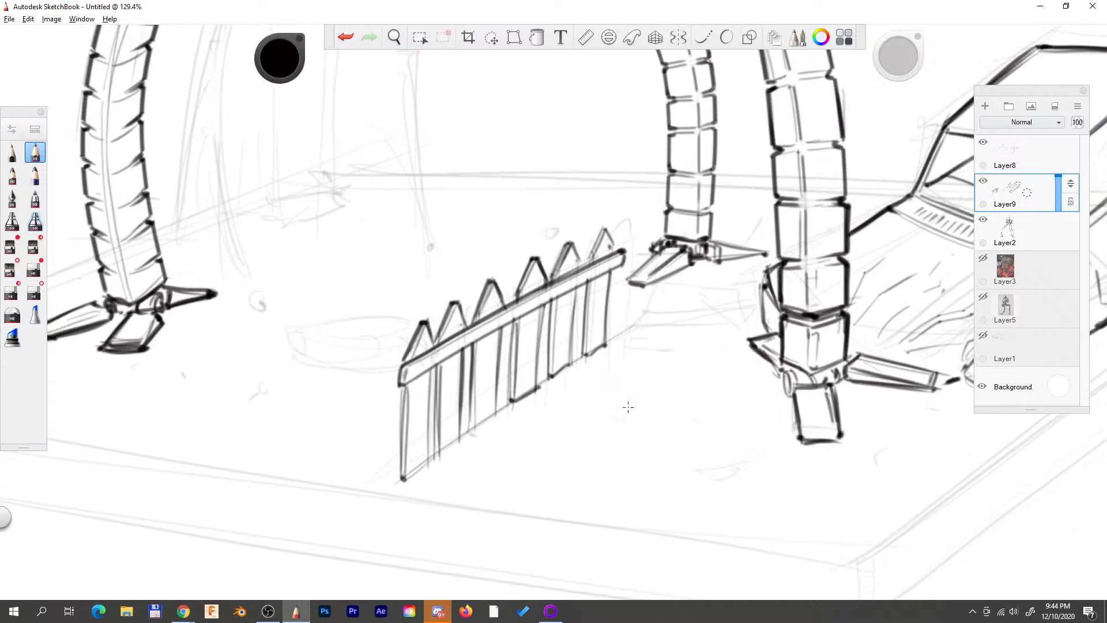
drag(470, 433, 501, 414)
drag(436, 459, 466, 438)
drag(401, 482, 436, 457)
Draw a fallen pointed picket on the ground beyond the fence's far end, plus the long edges of a second one behind it.
drag(645, 374, 548, 391)
mouse_move(514, 350)
mouse_down()
mouse_move(593, 396)
mouse_move(626, 378)
mouse_move(601, 398)
mouse_up()
drag(519, 354, 540, 339)
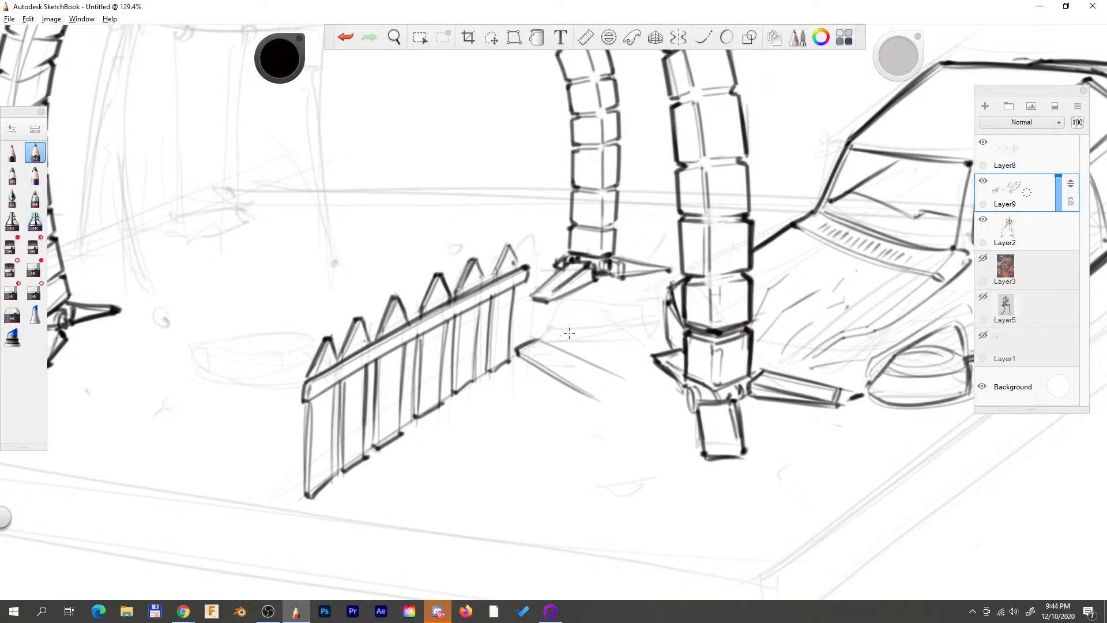
drag(591, 397, 623, 379)
drag(590, 397, 626, 399)
mouse_move(622, 378)
mouse_down()
mouse_move(629, 401)
mouse_move(640, 391)
mouse_up()
key(space)
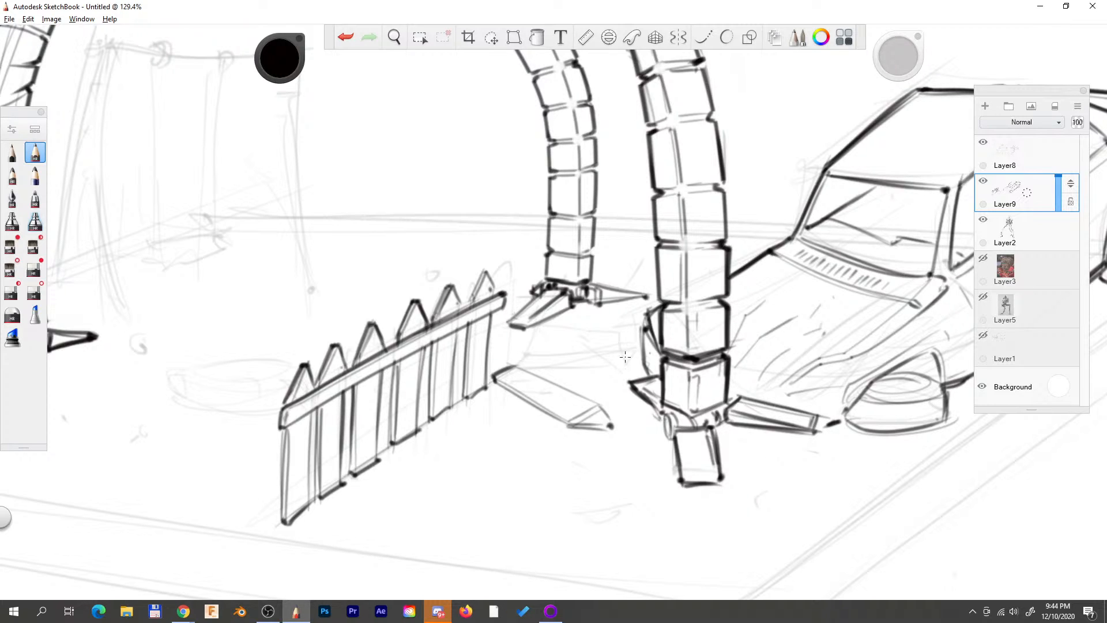
drag(544, 364, 615, 362)
drag(548, 385, 619, 384)
Handwrite a designer's name near the slab's front corner, underline it and write "3 BOOK" beneath it.
key(space)
drag(725, 593, 705, 446)
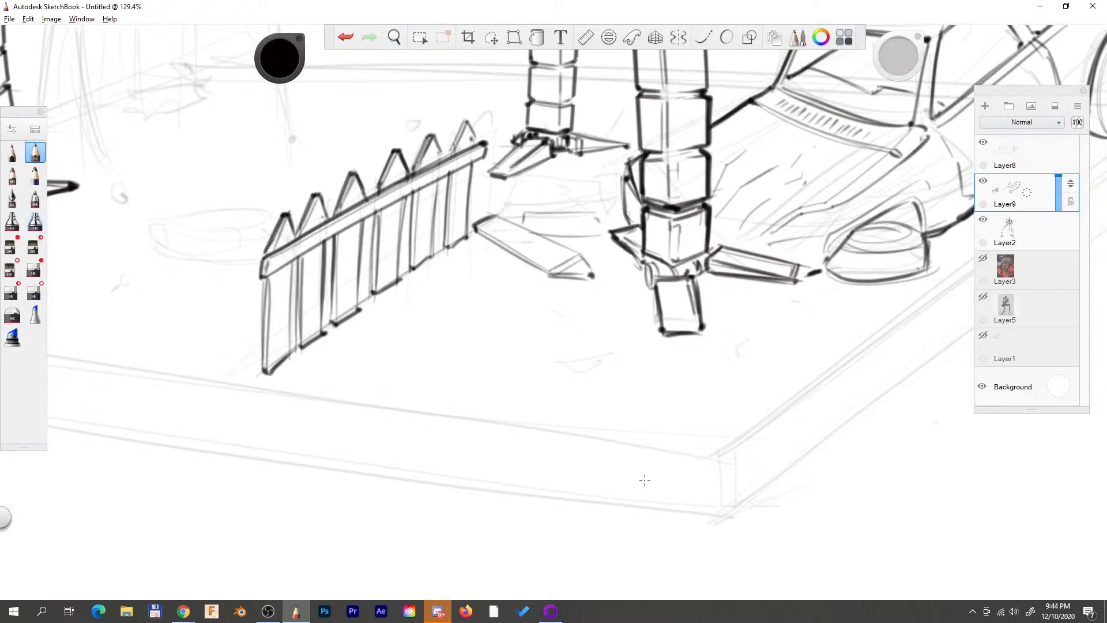
drag(523, 390, 521, 415)
mouse_move(538, 392)
mouse_down()
mouse_move(539, 415)
mouse_move(548, 400)
mouse_move(583, 396)
mouse_move(571, 411)
mouse_move(634, 412)
mouse_up()
mouse_move(612, 396)
mouse_down()
mouse_move(644, 388)
mouse_move(657, 416)
mouse_up()
click(643, 389)
mouse_move(675, 394)
mouse_down()
mouse_move(673, 417)
mouse_move(694, 415)
mouse_up()
drag(670, 394, 686, 392)
mouse_move(669, 406)
mouse_down()
mouse_move(694, 406)
mouse_move(699, 391)
mouse_up()
mouse_move(701, 391)
mouse_down()
mouse_move(719, 416)
mouse_move(719, 390)
mouse_up()
drag(510, 425, 744, 427)
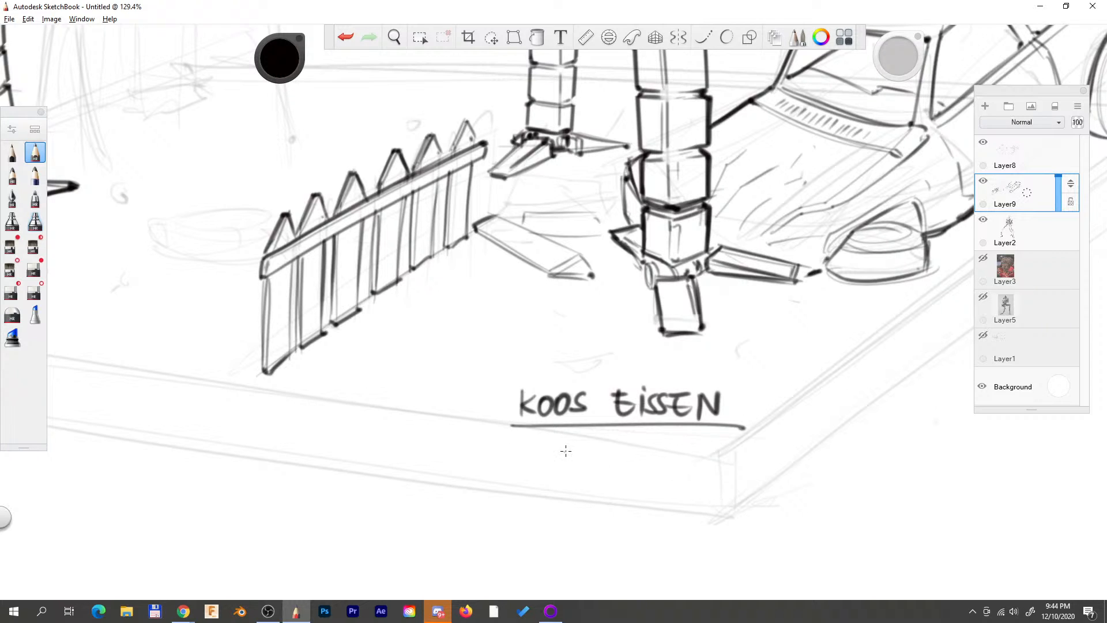
mouse_move(567, 451)
mouse_down()
mouse_move(569, 474)
mouse_move(629, 458)
mouse_up()
drag(641, 452, 643, 467)
drag(644, 467, 659, 477)
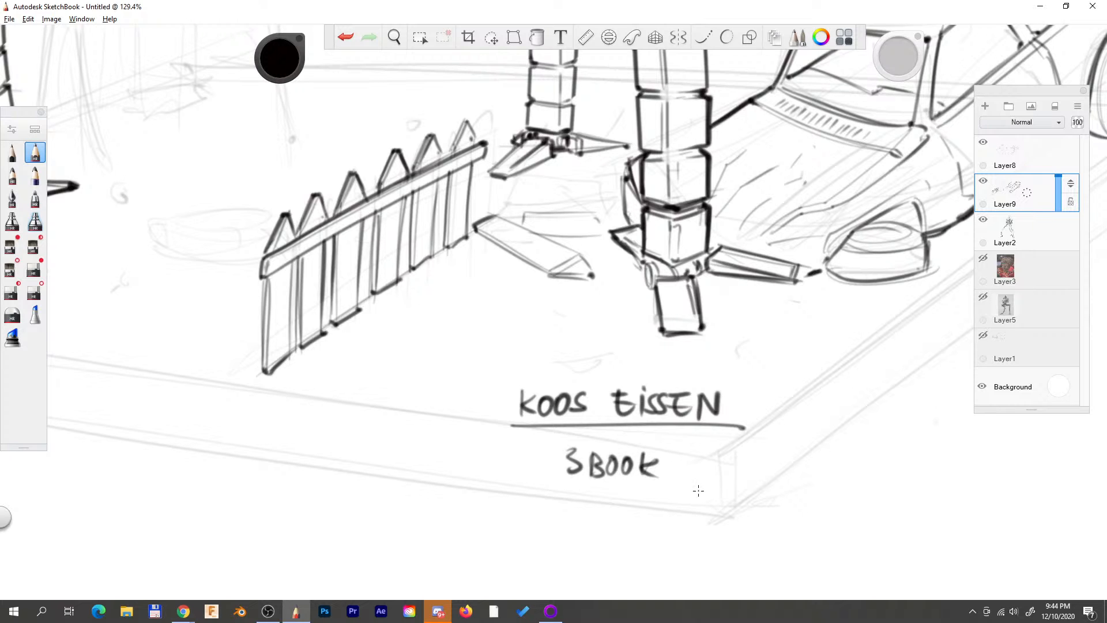
Lasso the handwritten name and "3 BOOK" note, delete it and return to the pencil.
key(l)
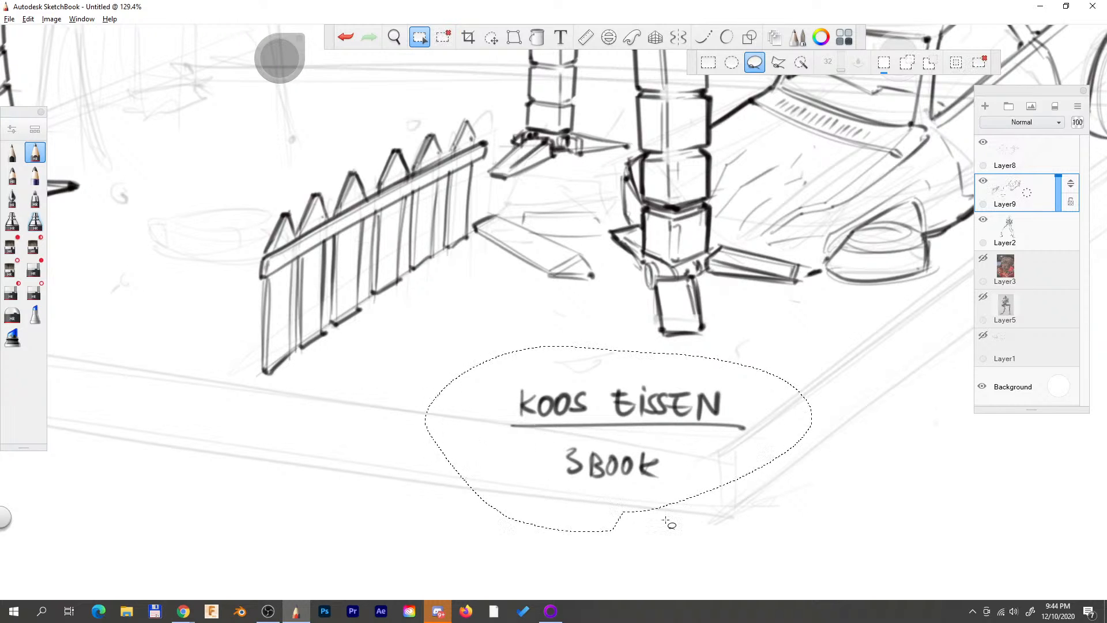
key(Delete)
key(b)
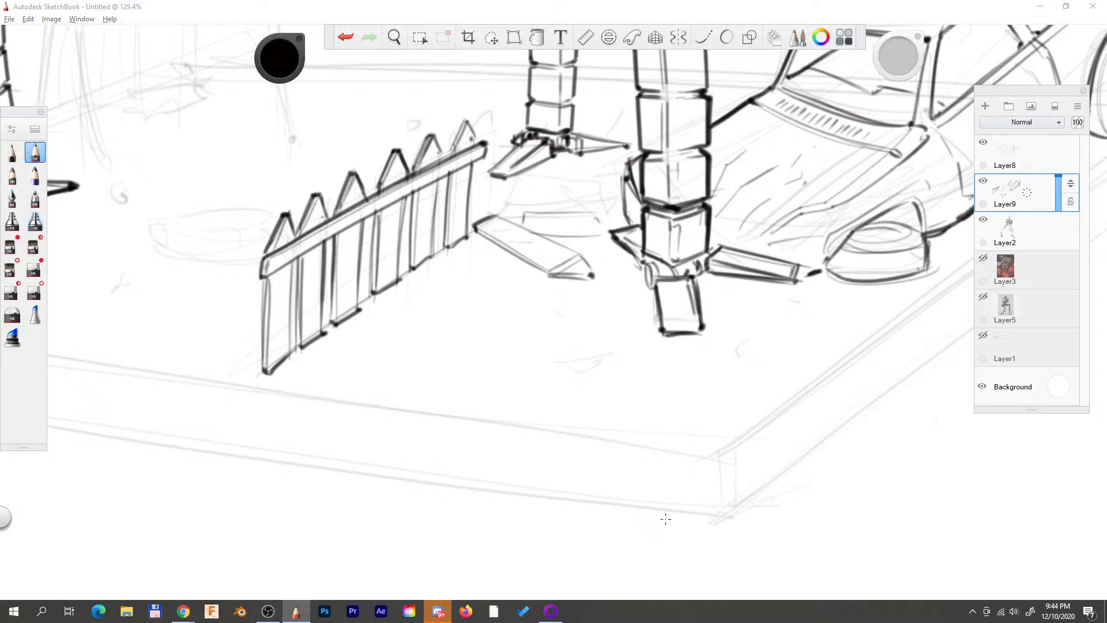
Finish the second fallen picket with its pointed end and underside, and add another broken board behind it.
key(space)
drag(605, 259, 594, 344)
mouse_move(582, 297)
mouse_down()
mouse_move(605, 308)
mouse_move(588, 317)
mouse_up()
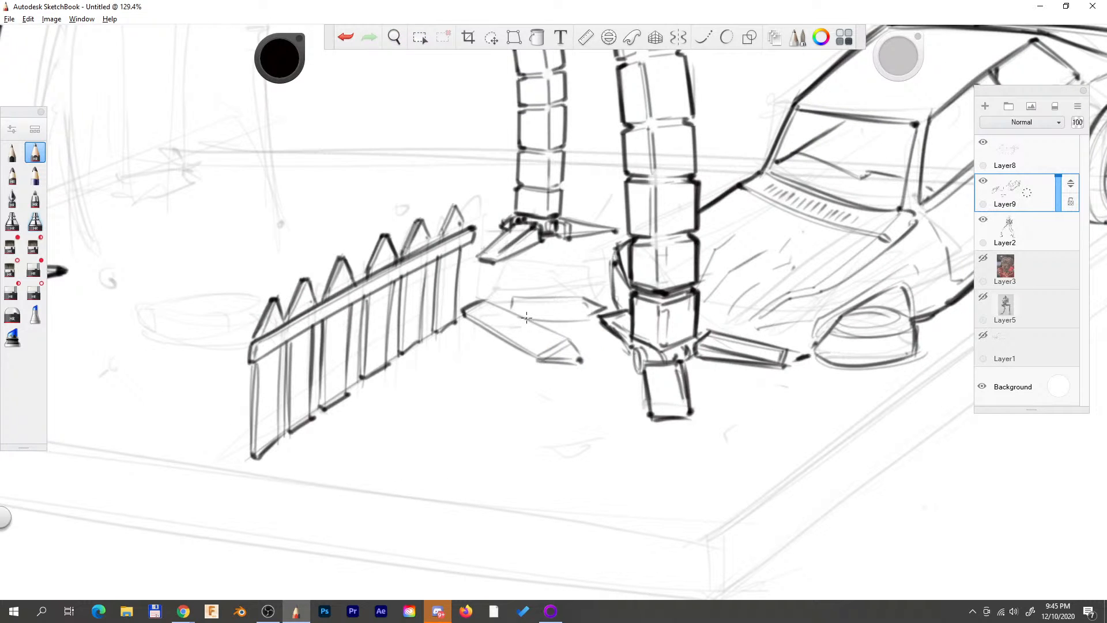
mouse_move(517, 316)
mouse_down()
mouse_move(587, 322)
mouse_move(538, 325)
mouse_up()
mouse_move(564, 266)
mouse_down()
mouse_move(540, 281)
mouse_move(601, 286)
mouse_up()
drag(557, 267, 608, 274)
drag(540, 280, 609, 293)
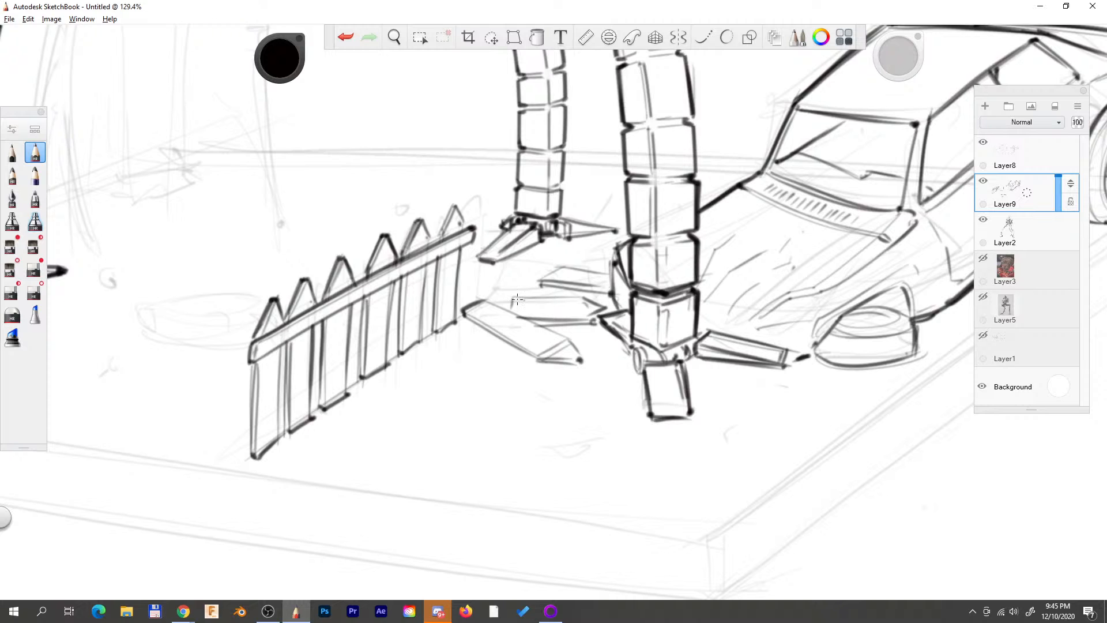
mouse_move(510, 299)
mouse_down()
mouse_move(513, 313)
mouse_move(591, 295)
mouse_move(600, 313)
mouse_move(574, 322)
mouse_up()
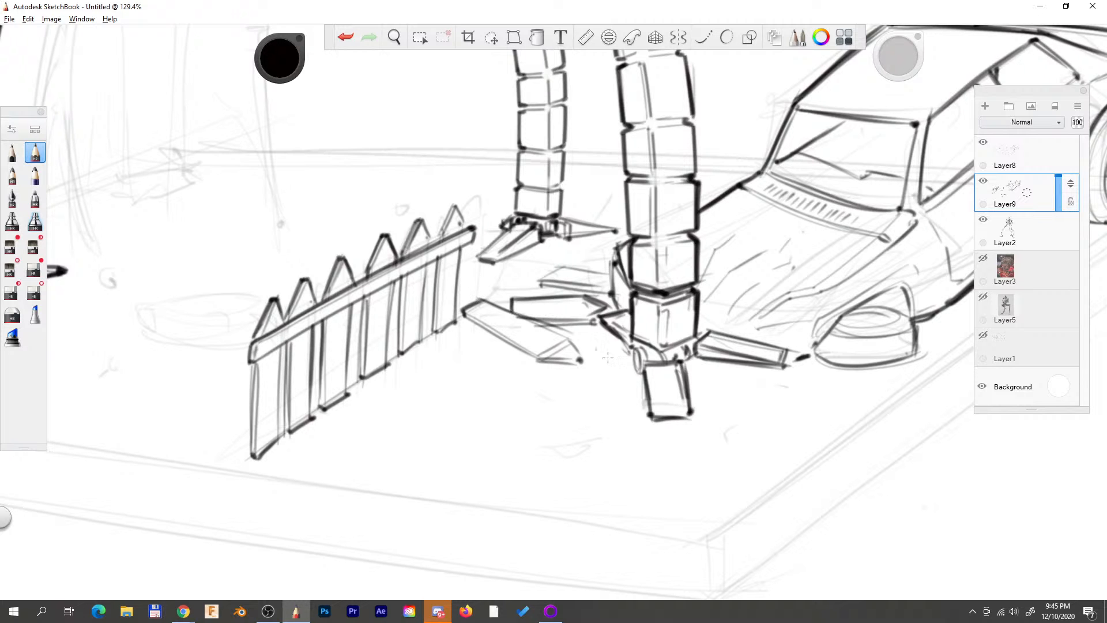
Draw the swing set's left pair of splayed legs as double lines meeting in a dark cap at the top.
key(space)
drag(616, 262, 466, 468)
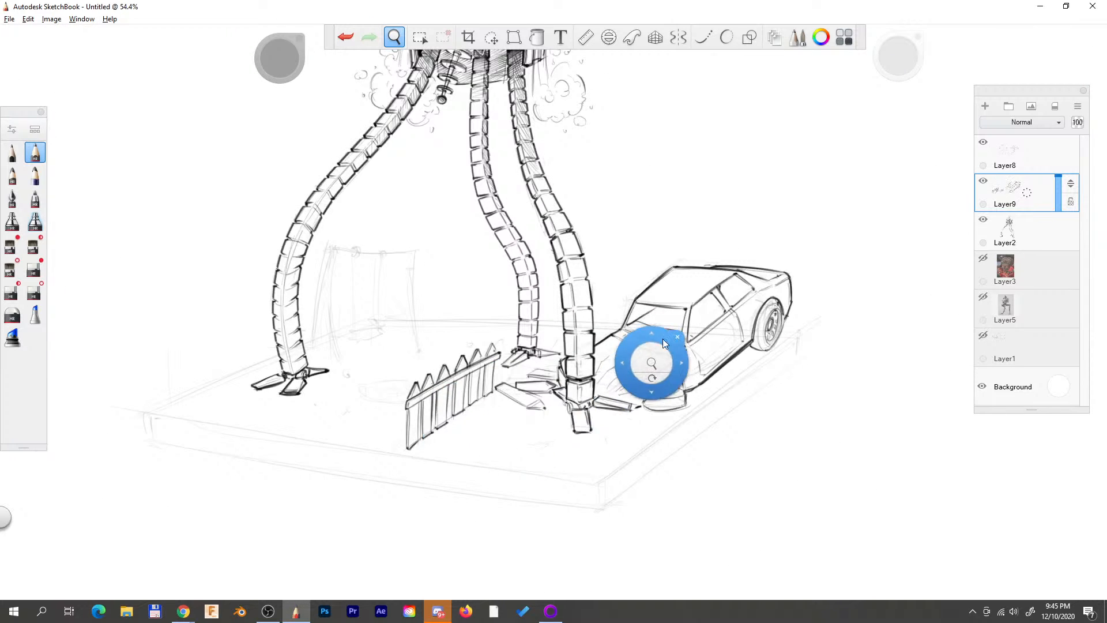
drag(435, 345, 468, 306)
drag(390, 317, 395, 384)
drag(274, 364, 317, 323)
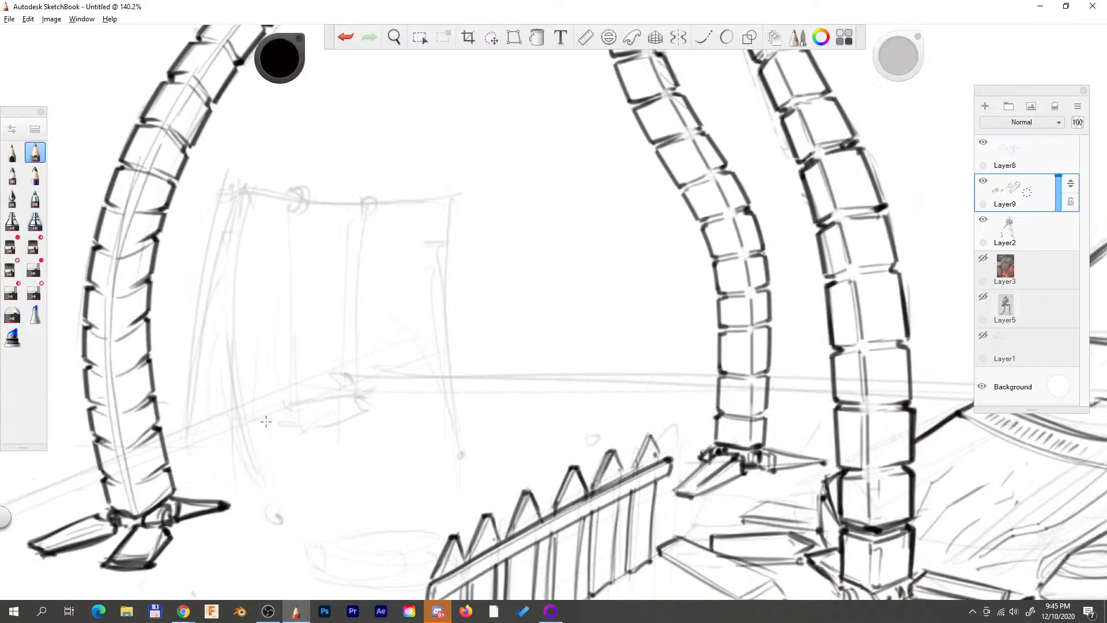
drag(249, 480, 229, 185)
mouse_move(188, 441)
mouse_down()
mouse_move(230, 184)
mouse_move(198, 437)
mouse_up()
mouse_move(265, 481)
mouse_down()
mouse_move(237, 354)
mouse_move(244, 183)
mouse_up()
mouse_move(188, 441)
mouse_down()
mouse_move(229, 172)
mouse_move(241, 201)
mouse_up()
drag(199, 440, 241, 200)
drag(237, 207, 223, 290)
key(space)
Draw the swing set's right pair of legs as double lines over the faint sketch, marking their tops.
drag(442, 445, 421, 427)
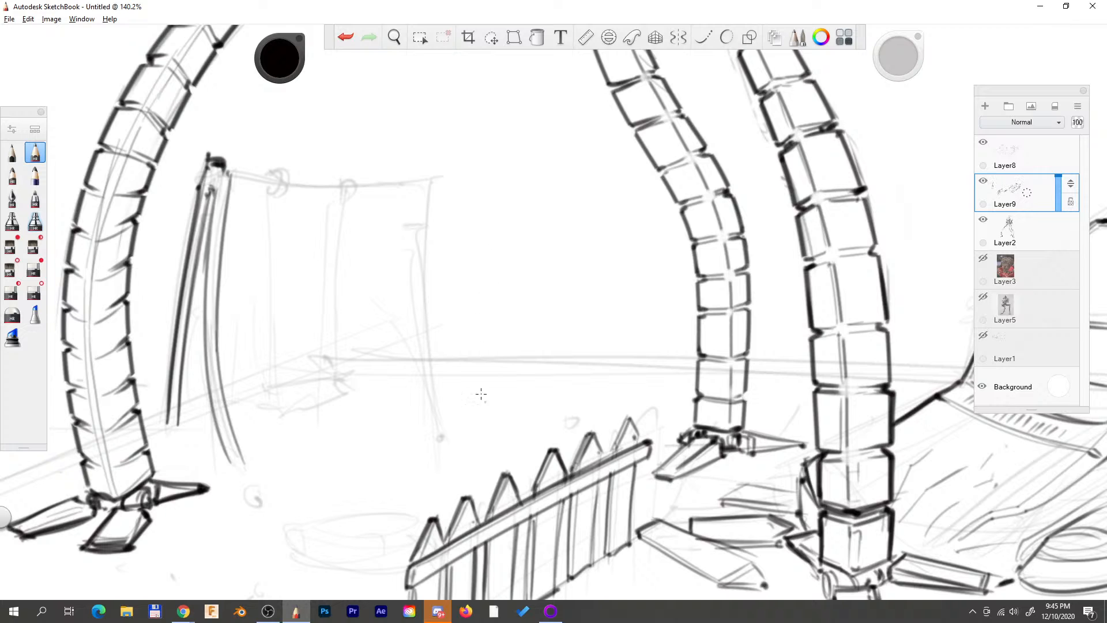
drag(450, 431, 427, 172)
drag(440, 436, 419, 173)
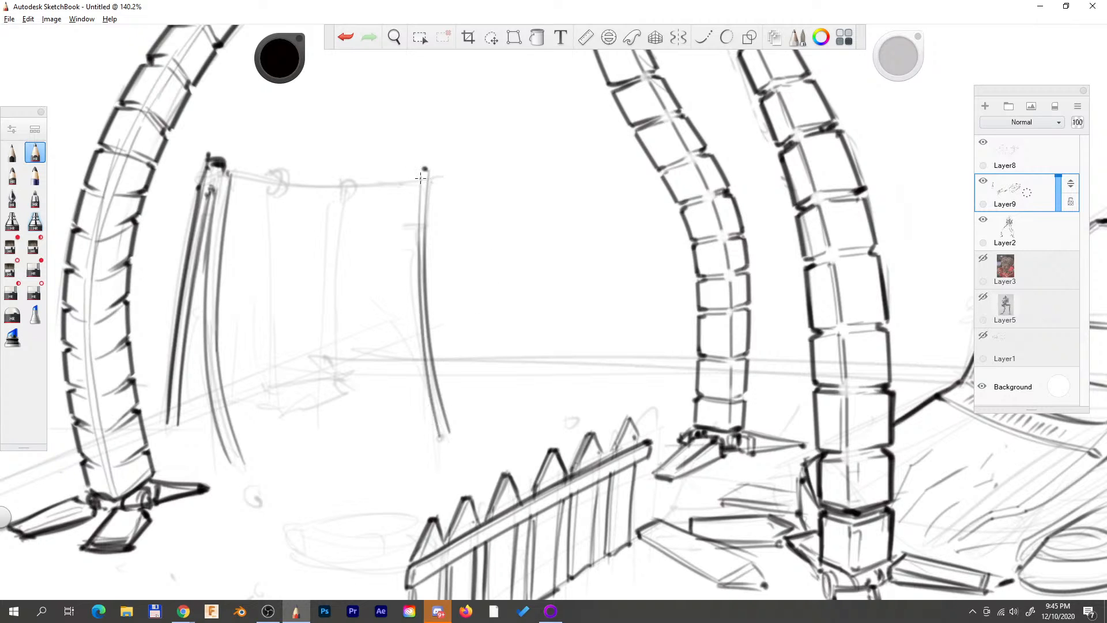
drag(395, 394, 412, 183)
click(413, 173)
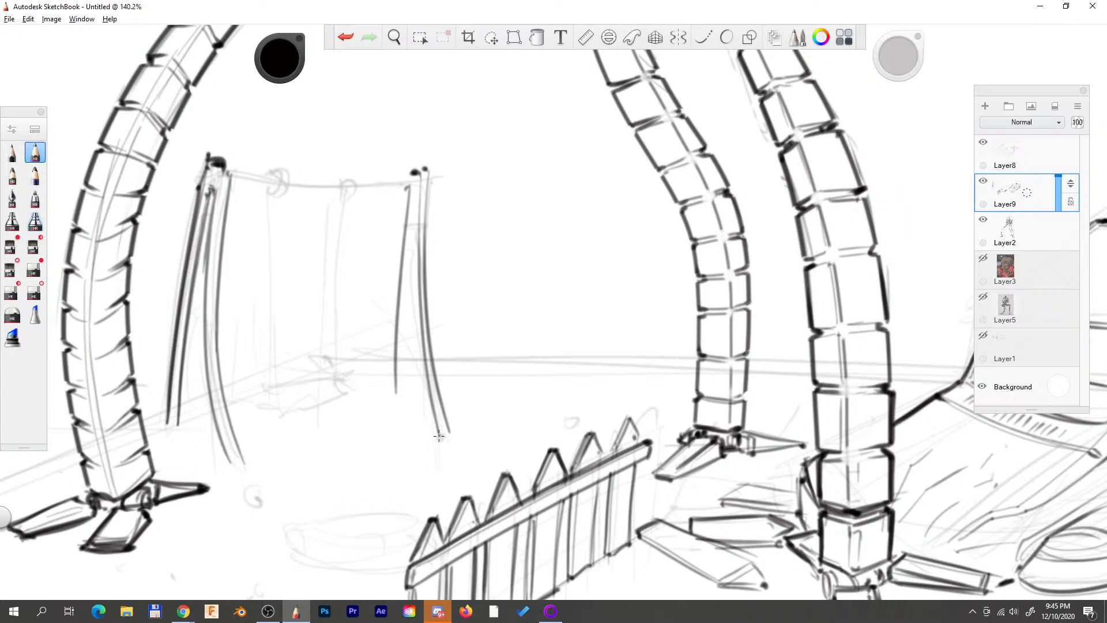
drag(408, 397, 412, 193)
drag(396, 392, 411, 184)
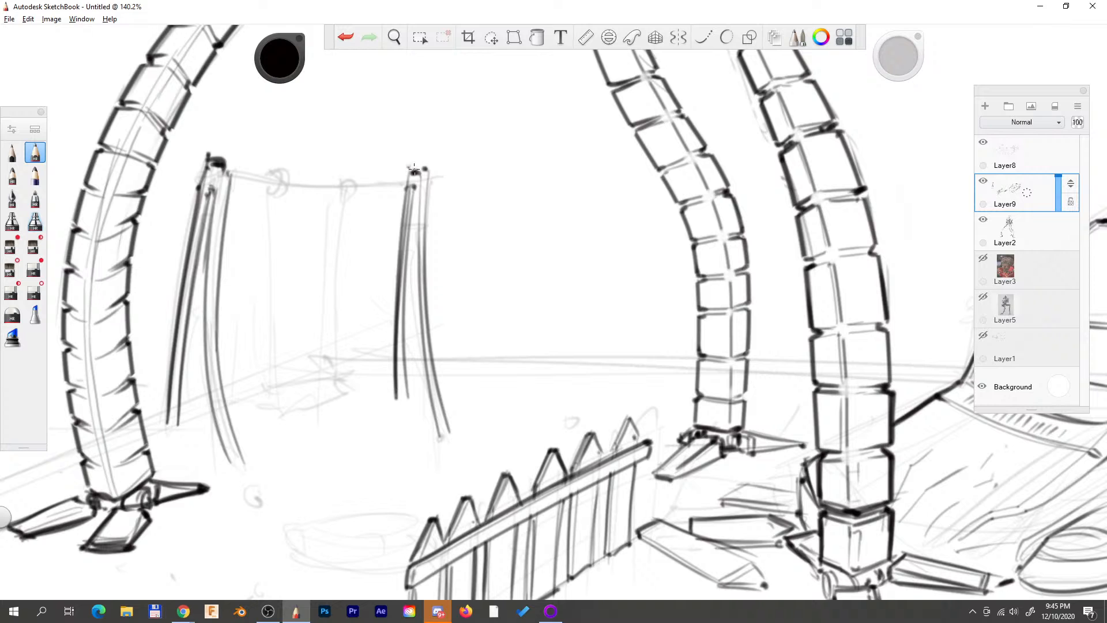
Add another broken board to the debris beside the rear leg's foot.
key(space)
mouse_move(743, 299)
mouse_down()
mouse_move(692, 346)
mouse_move(683, 316)
mouse_up()
key(space)
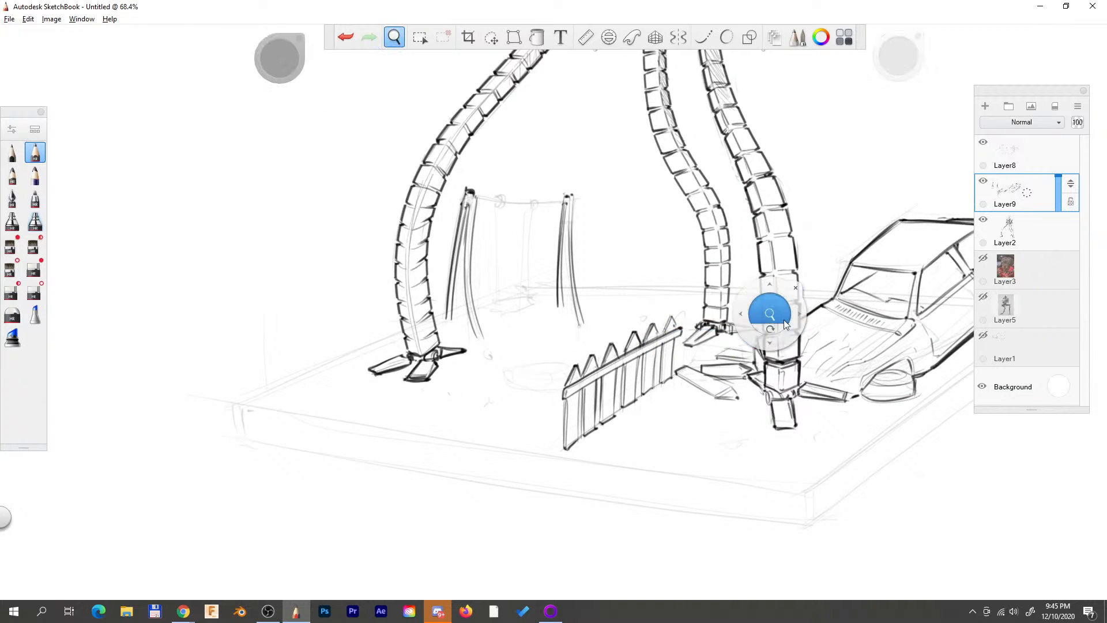
drag(783, 319, 812, 277)
mouse_move(735, 291)
mouse_down()
mouse_move(746, 369)
mouse_move(661, 365)
mouse_move(651, 377)
mouse_up()
mouse_move(713, 350)
mouse_down()
mouse_move(689, 372)
mouse_move(645, 377)
mouse_move(685, 376)
mouse_move(642, 378)
mouse_move(711, 355)
mouse_move(646, 369)
mouse_up()
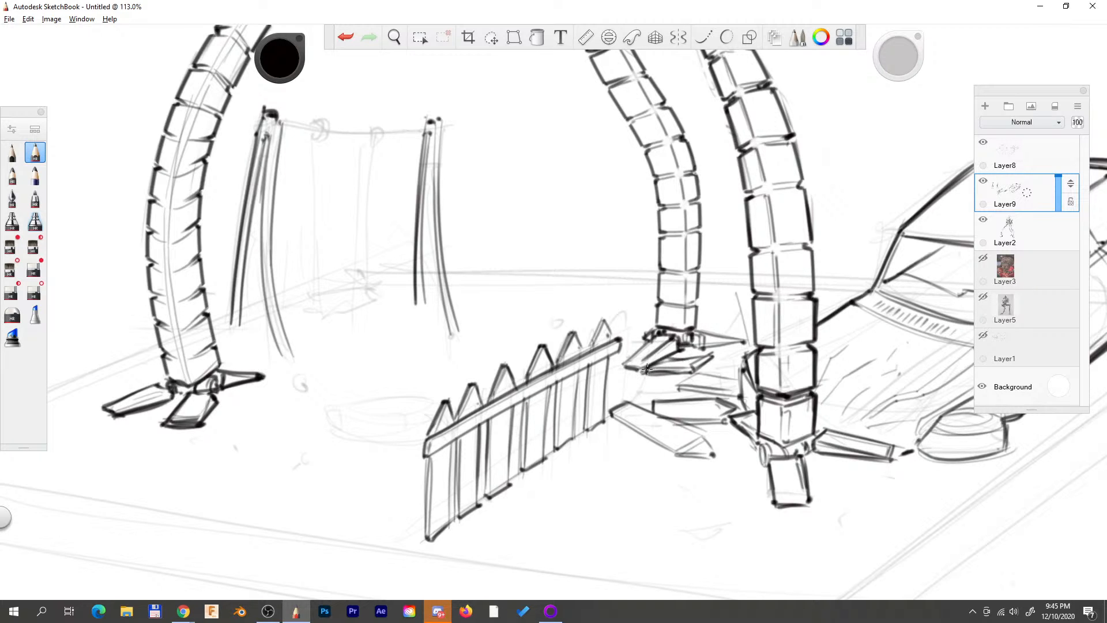
drag(681, 332, 699, 335)
Close the top of the swing set's right legs and draw the sagging crossbar as a double line between both leg pairs.
key(space)
drag(843, 403, 672, 466)
mouse_move(800, 366)
mouse_down()
mouse_move(727, 396)
mouse_move(673, 483)
mouse_up()
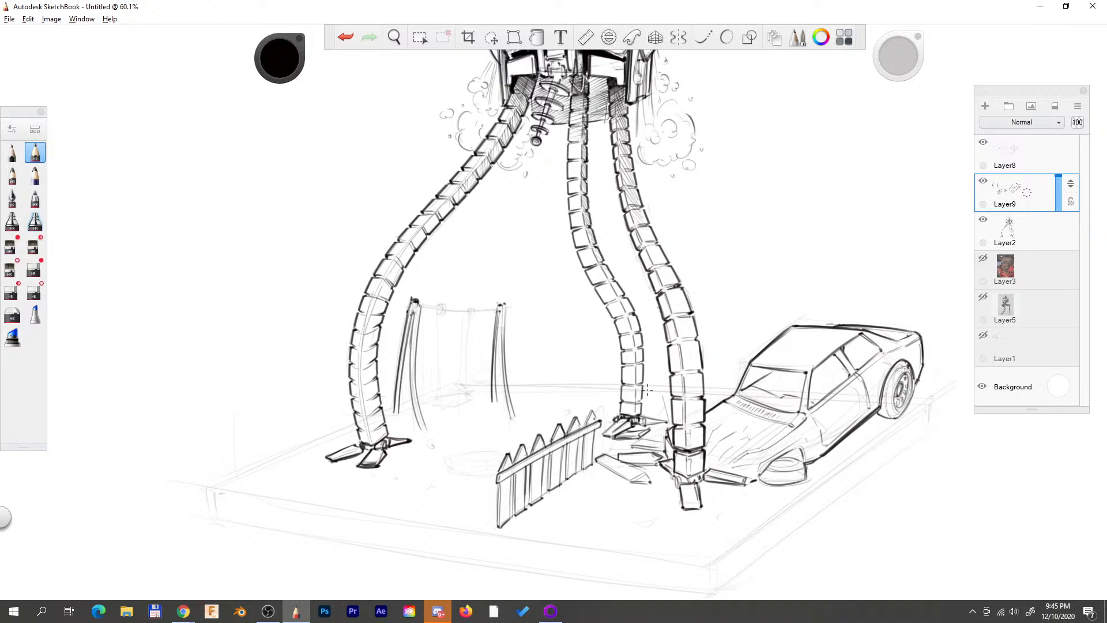
key(space)
drag(600, 388, 657, 350)
drag(557, 315, 667, 313)
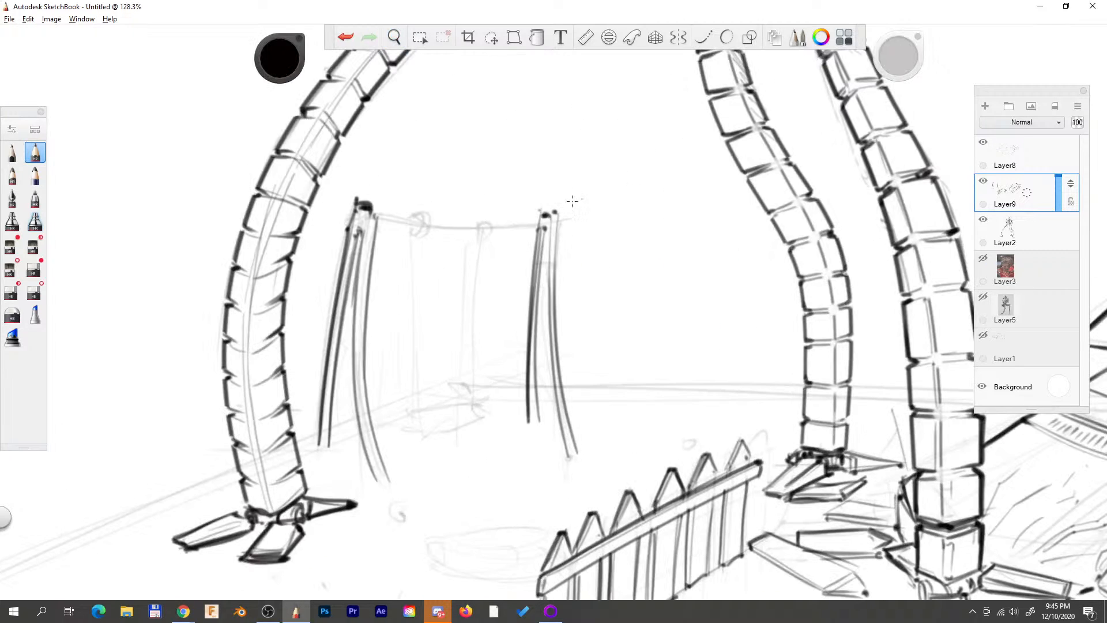
mouse_move(550, 215)
mouse_down()
mouse_move(540, 225)
mouse_move(560, 215)
mouse_up()
drag(560, 214, 555, 294)
key(space)
mouse_move(782, 280)
mouse_down()
mouse_move(763, 269)
mouse_move(415, 365)
mouse_move(507, 235)
mouse_up()
mouse_move(362, 369)
mouse_down()
mouse_move(518, 243)
mouse_move(408, 340)
mouse_move(490, 259)
mouse_move(483, 252)
mouse_move(459, 299)
mouse_move(490, 262)
mouse_up()
key(ctrl+z)
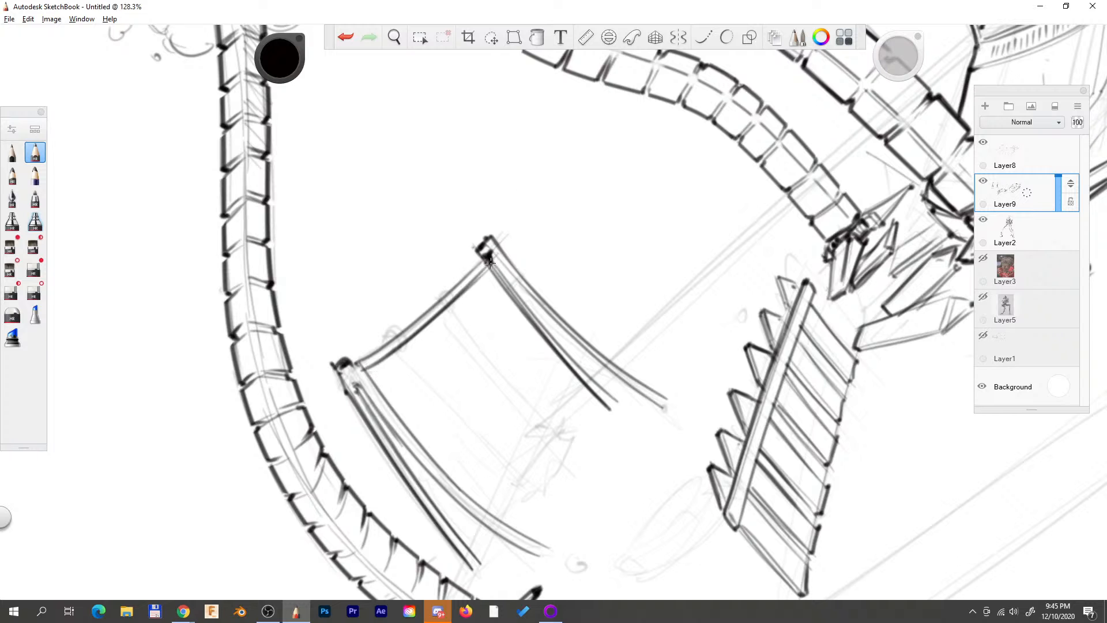
key(space)
drag(704, 210, 705, 216)
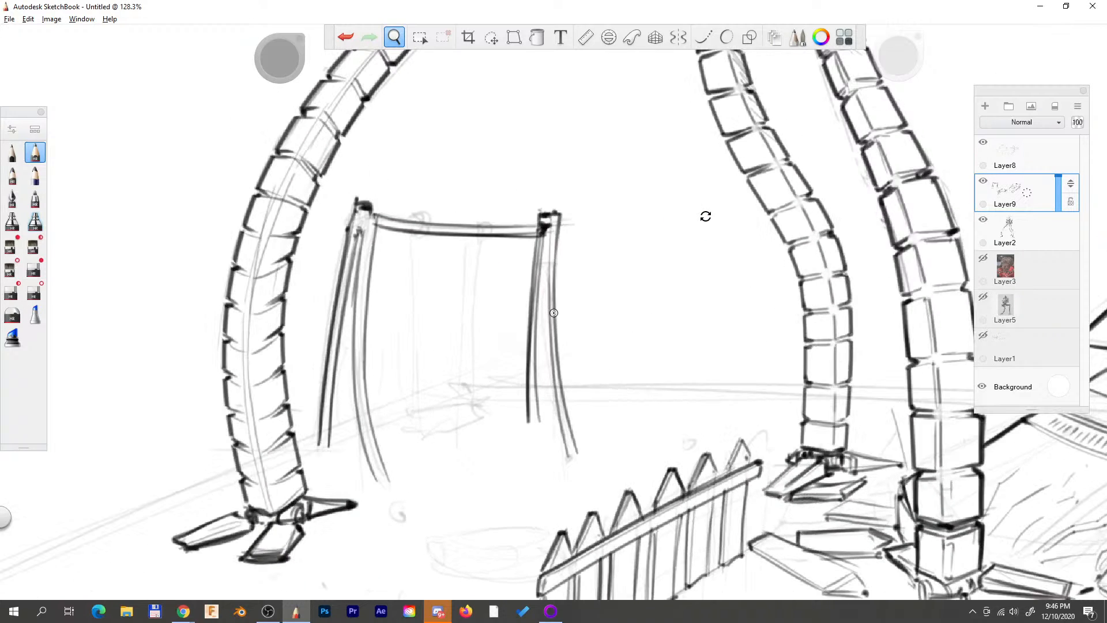
Erase the crossbar lines at the two hanging points and draw a looped bracket around the bar at each.
key(e)
mouse_move(425, 240)
mouse_down()
mouse_move(428, 225)
mouse_move(483, 239)
mouse_up()
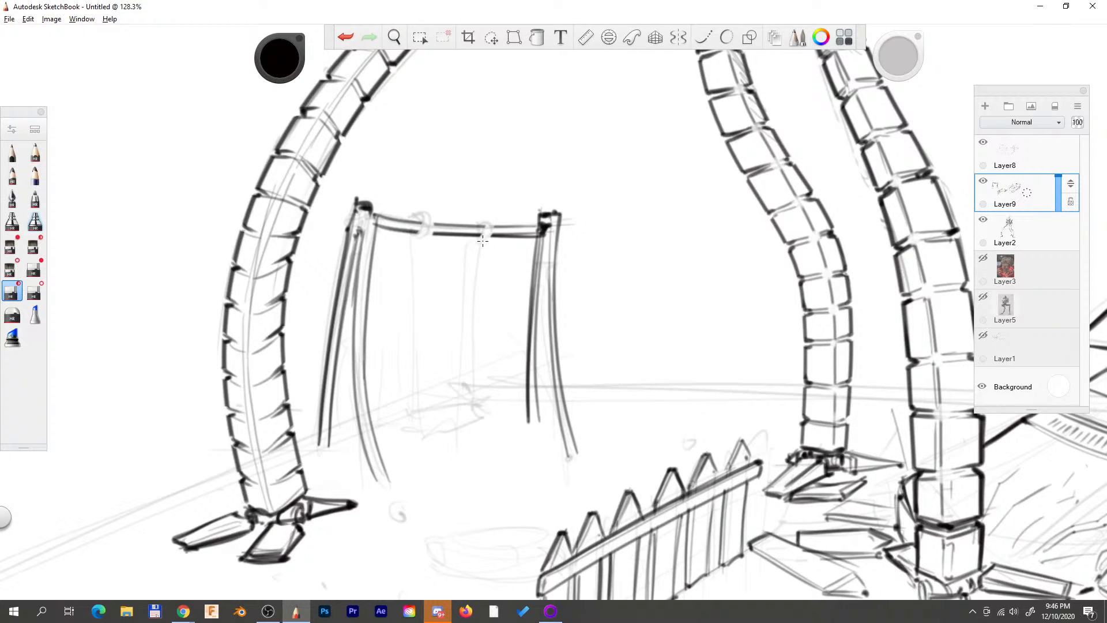
key(e)
mouse_move(411, 239)
mouse_down()
mouse_move(422, 217)
mouse_move(433, 238)
mouse_move(417, 221)
mouse_up()
mouse_move(480, 235)
mouse_down()
mouse_move(484, 222)
mouse_move(482, 237)
mouse_up()
drag(475, 239, 496, 222)
drag(496, 223, 485, 242)
Draw the two swing ropes hanging from the brackets, splitting above the seat, and add chain links along them.
key(space)
drag(527, 410, 483, 399)
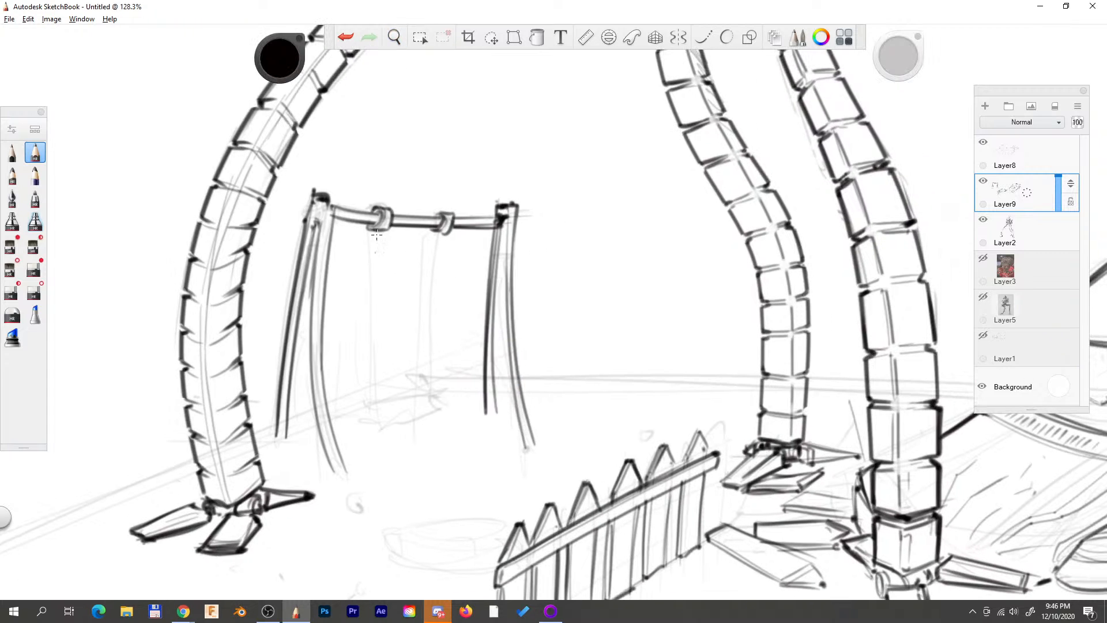
mouse_move(380, 237)
mouse_down()
mouse_move(382, 435)
mouse_move(383, 239)
mouse_up()
mouse_move(417, 397)
mouse_down()
mouse_move(437, 232)
mouse_move(432, 404)
mouse_up()
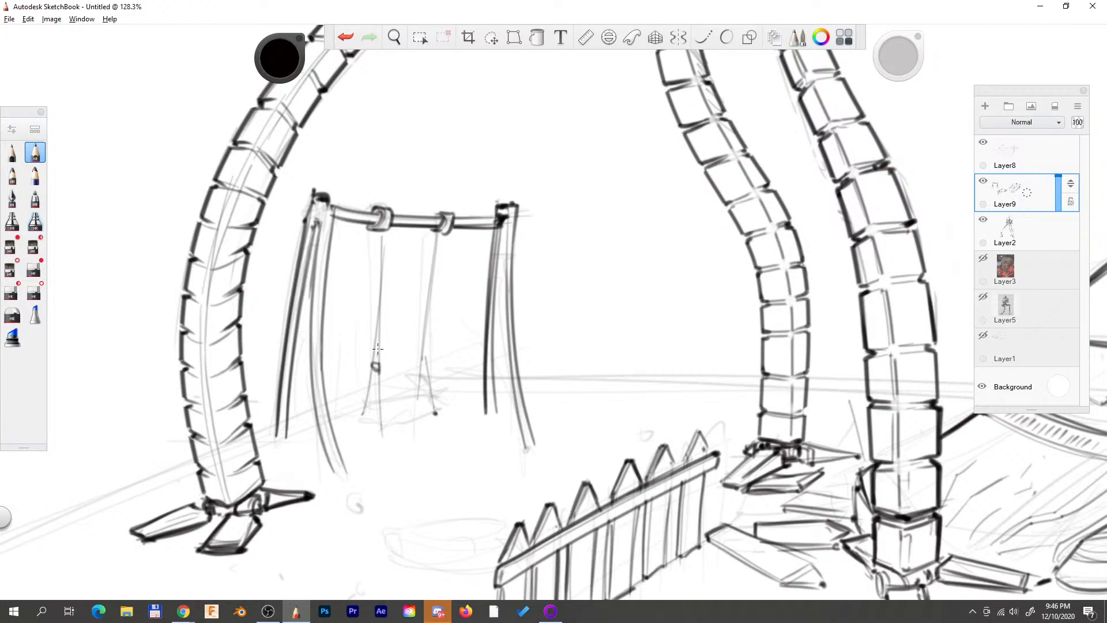
drag(378, 348, 384, 234)
drag(421, 361, 439, 230)
mouse_move(377, 349)
mouse_down()
mouse_move(375, 359)
mouse_move(382, 261)
mouse_up()
mouse_move(422, 338)
mouse_down()
mouse_move(438, 233)
mouse_move(437, 253)
mouse_up()
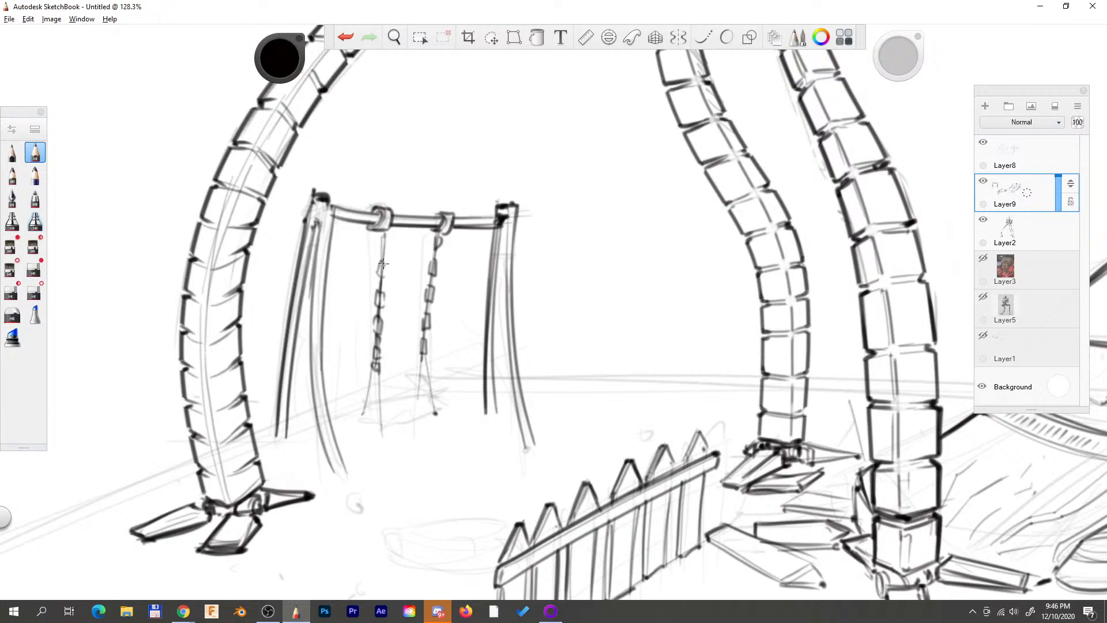
drag(381, 277, 385, 232)
Outline the swing's flat seat and darken the lines that connect its corners to the chains.
mouse_move(363, 413)
mouse_down()
mouse_move(376, 372)
mouse_move(361, 414)
mouse_up()
mouse_move(361, 414)
mouse_down()
mouse_move(383, 431)
mouse_move(443, 417)
mouse_move(416, 407)
mouse_move(441, 414)
mouse_up()
drag(441, 413, 423, 356)
drag(423, 356, 438, 408)
Close the bottom ends of the swing set's legs where they meet the ground.
drag(417, 545, 475, 462)
drag(390, 392, 410, 395)
drag(580, 363, 592, 360)
drag(542, 331, 556, 330)
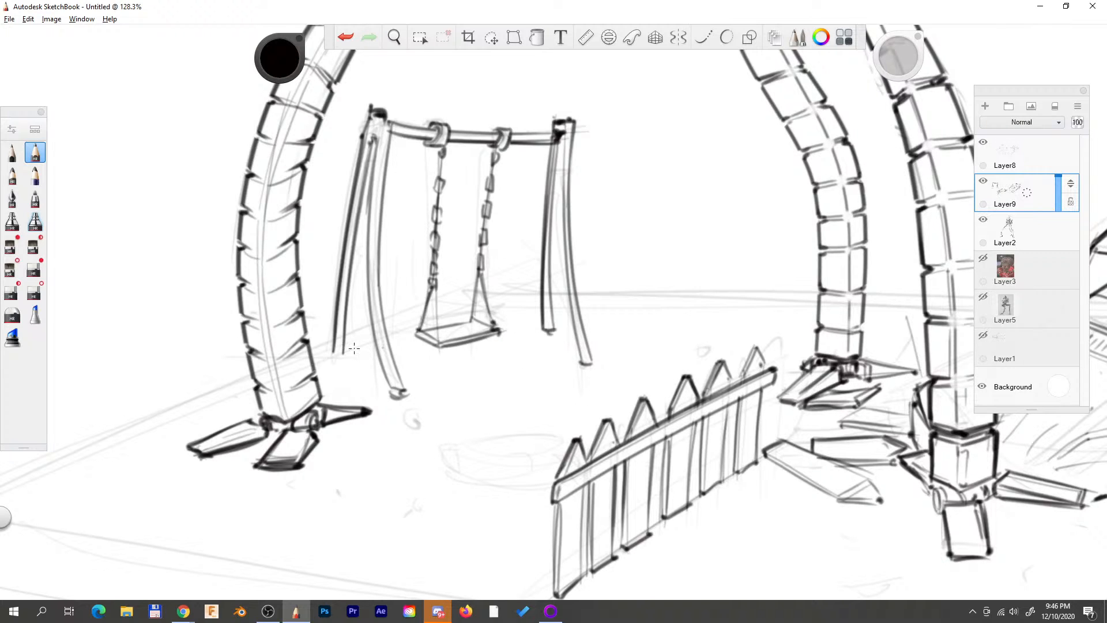
drag(334, 353, 343, 354)
Hatch a loose crosshatched patch on the ground beneath the swing seat.
key(space)
key(space)
mouse_move(425, 354)
mouse_down()
mouse_move(450, 380)
mouse_move(499, 400)
mouse_up()
drag(461, 352, 516, 375)
mouse_move(431, 351)
mouse_down()
mouse_move(498, 389)
mouse_move(520, 379)
mouse_move(524, 390)
mouse_move(475, 387)
mouse_move(460, 370)
mouse_move(480, 366)
mouse_move(448, 367)
mouse_move(458, 374)
mouse_up()
mouse_move(454, 394)
mouse_down()
mouse_move(494, 356)
mouse_move(513, 362)
mouse_up()
mouse_move(499, 381)
mouse_down()
mouse_move(518, 366)
mouse_move(479, 352)
mouse_up()
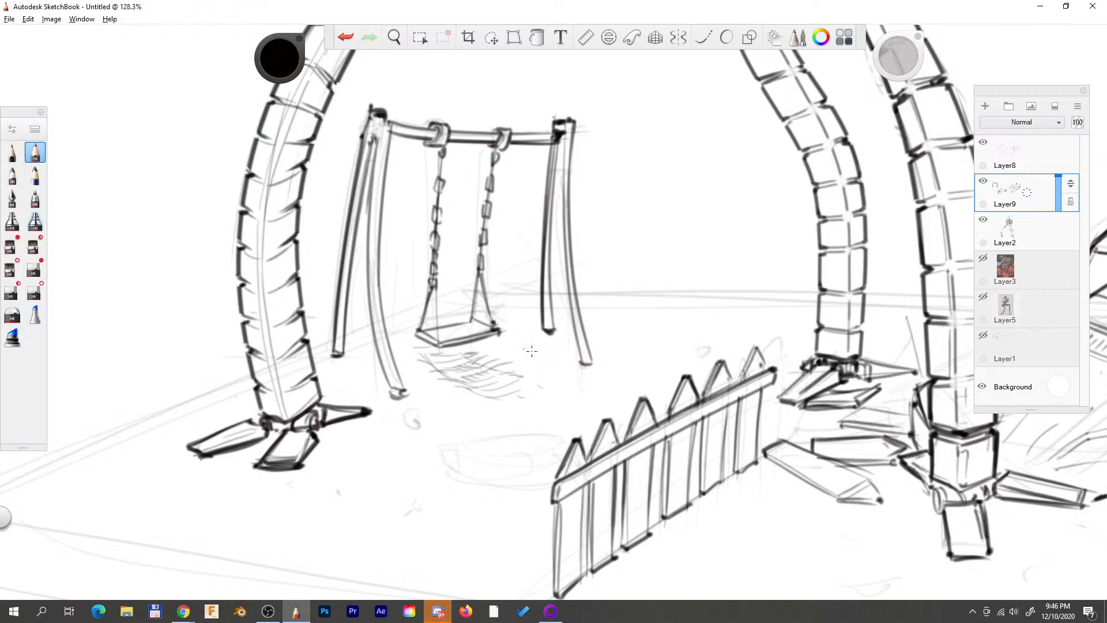
mouse_move(511, 403)
mouse_down()
mouse_move(528, 396)
mouse_move(527, 379)
mouse_move(514, 376)
mouse_up()
Add a new layer directly above Layer2 for the ground slab's linework.
key(space)
drag(527, 439, 542, 410)
drag(686, 446, 435, 451)
drag(651, 376, 600, 394)
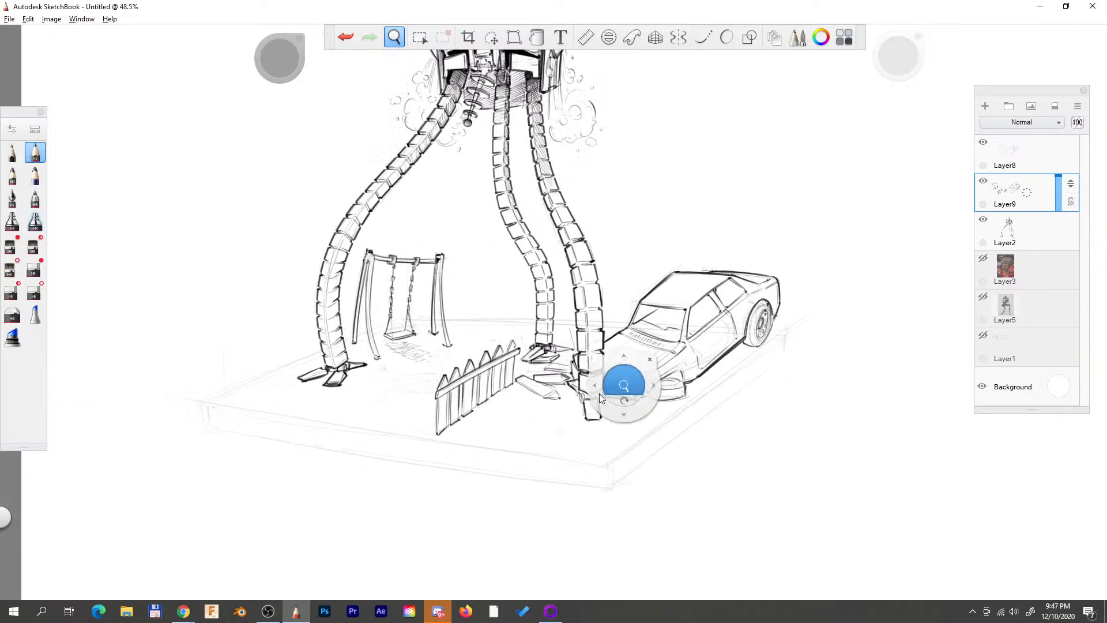
drag(575, 449, 589, 525)
key(space)
drag(737, 483, 749, 421)
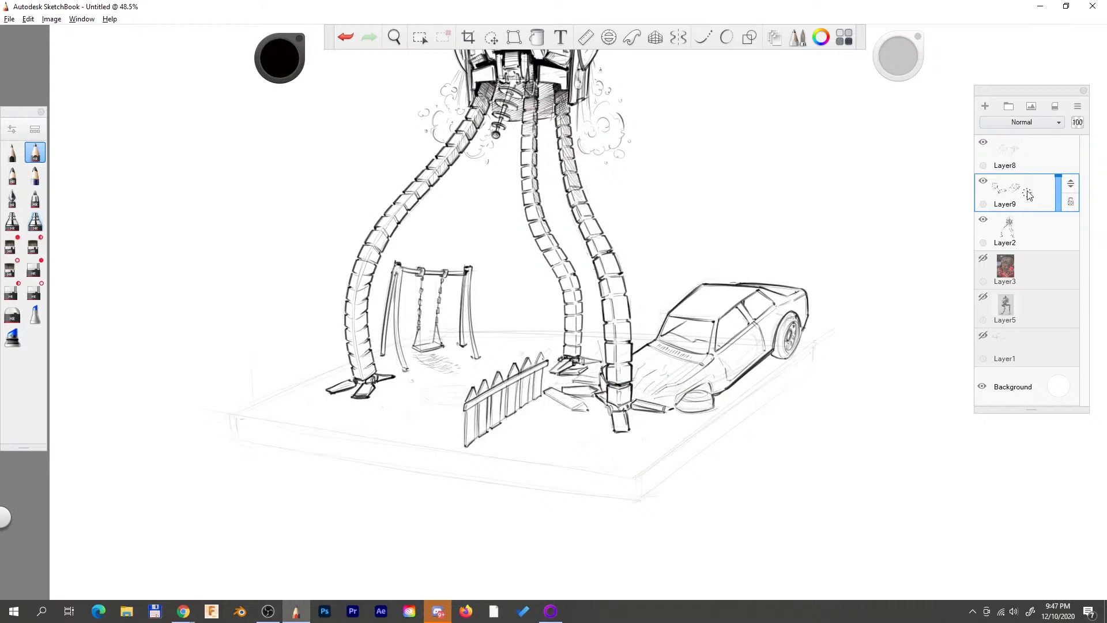
click(1030, 232)
click(985, 106)
key(space)
drag(759, 474, 731, 405)
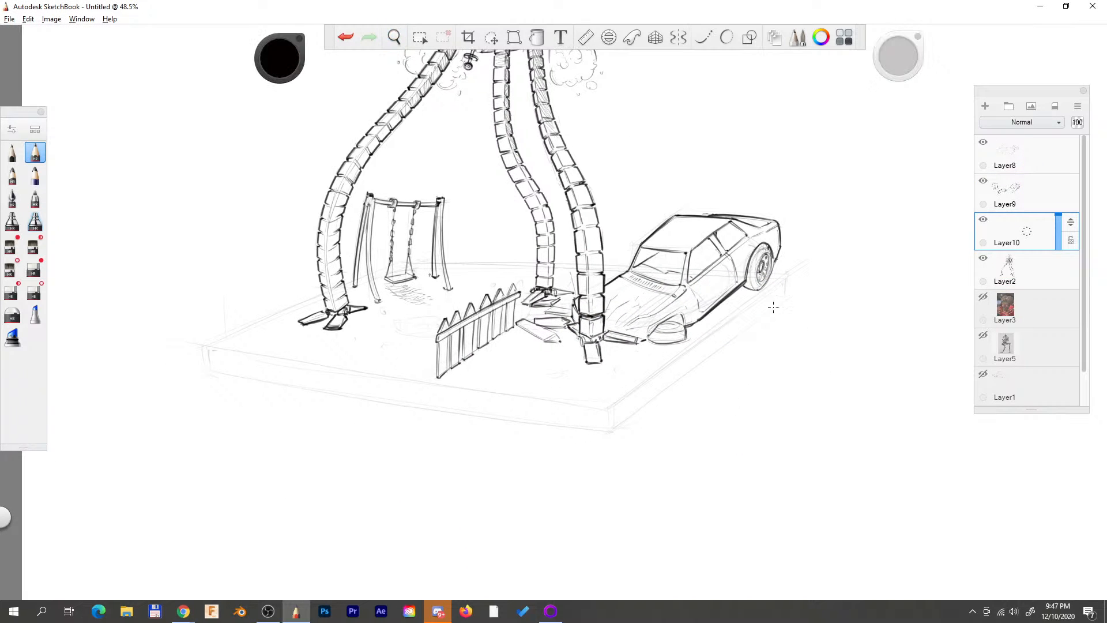
drag(605, 407, 744, 304)
drag(604, 411, 845, 228)
key(ctrl+z)
key(ctrl+z)
Draw the slab's side beneath the car with a heavy bottom edge, a thin top edge and a short vertical at the far corner.
mouse_move(608, 431)
mouse_down()
mouse_move(842, 247)
mouse_move(836, 260)
mouse_up()
drag(612, 410, 841, 245)
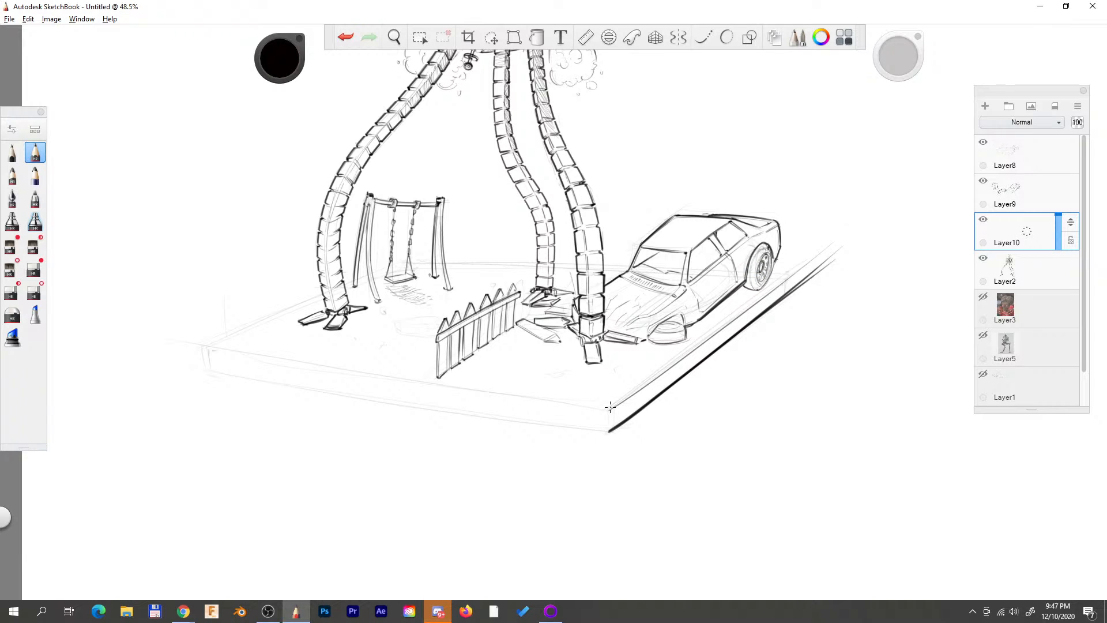
drag(610, 408, 839, 245)
drag(790, 275, 788, 295)
Erase the line ends that overshoot the slab's far corner behind the car.
key(e)
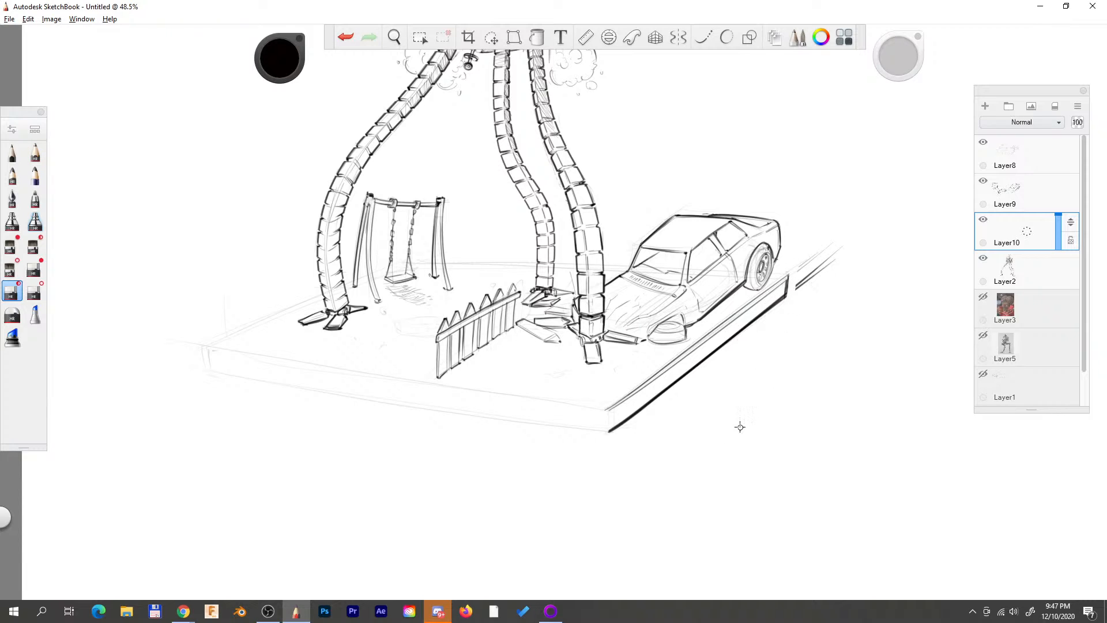
drag(823, 273, 824, 274)
key(e)
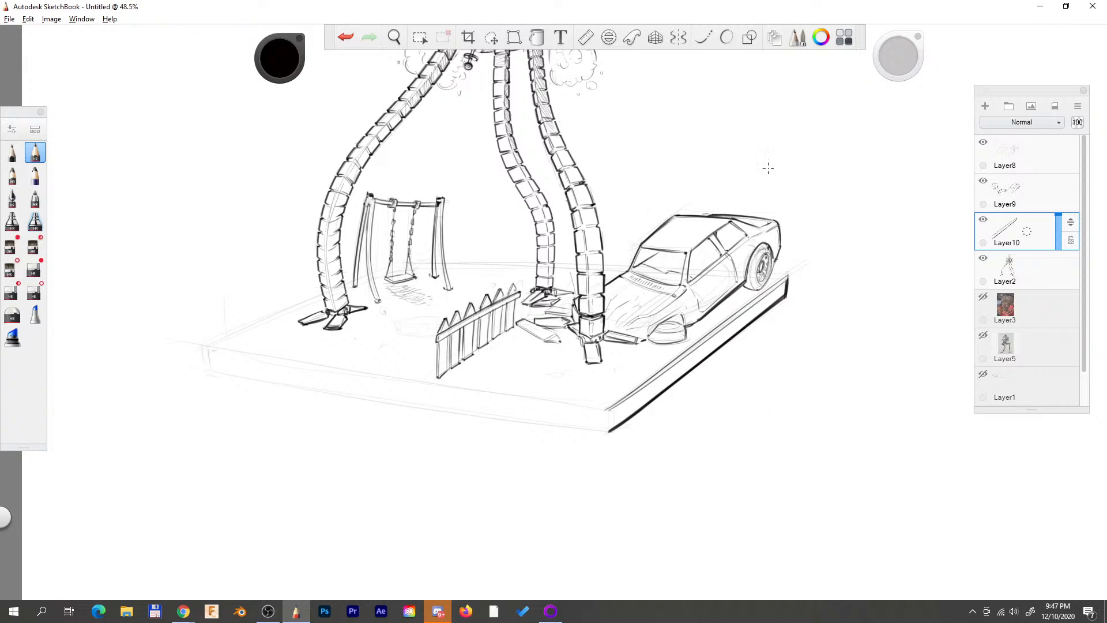
Line up a straight ruler with the sketched top edge of the slab's long front side, in front of the fence.
key(space)
drag(788, 159, 586, 452)
mouse_move(679, 320)
mouse_down()
mouse_move(636, 465)
mouse_move(680, 317)
mouse_up()
key(e)
click(586, 37)
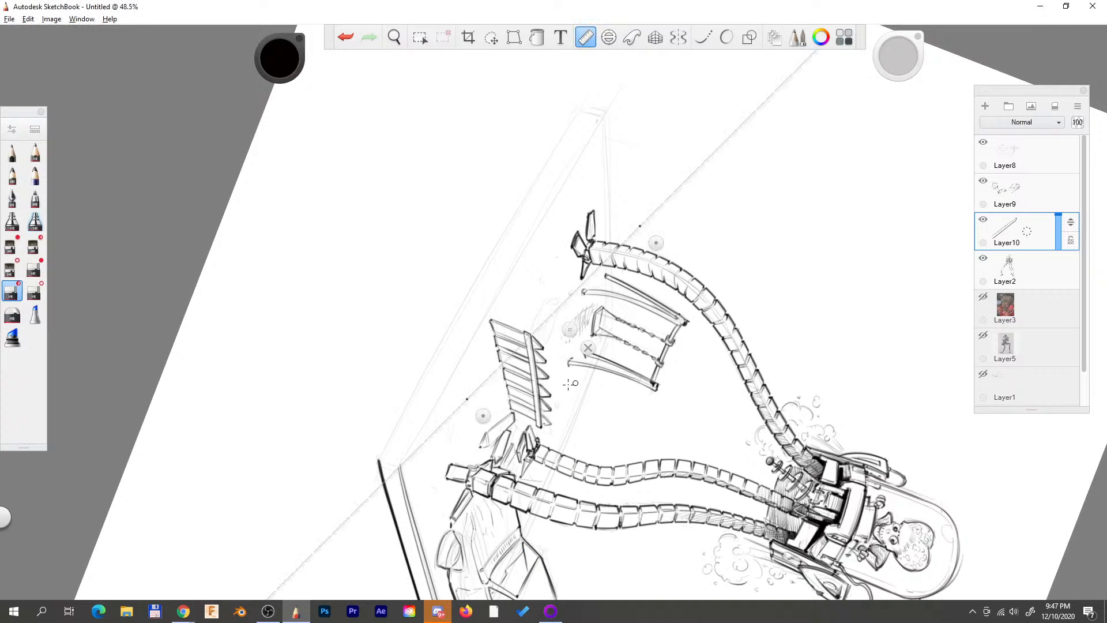
drag(483, 415, 393, 475)
drag(652, 244, 600, 124)
mouse_move(500, 291)
mouse_down()
mouse_move(533, 293)
mouse_move(519, 304)
mouse_up()
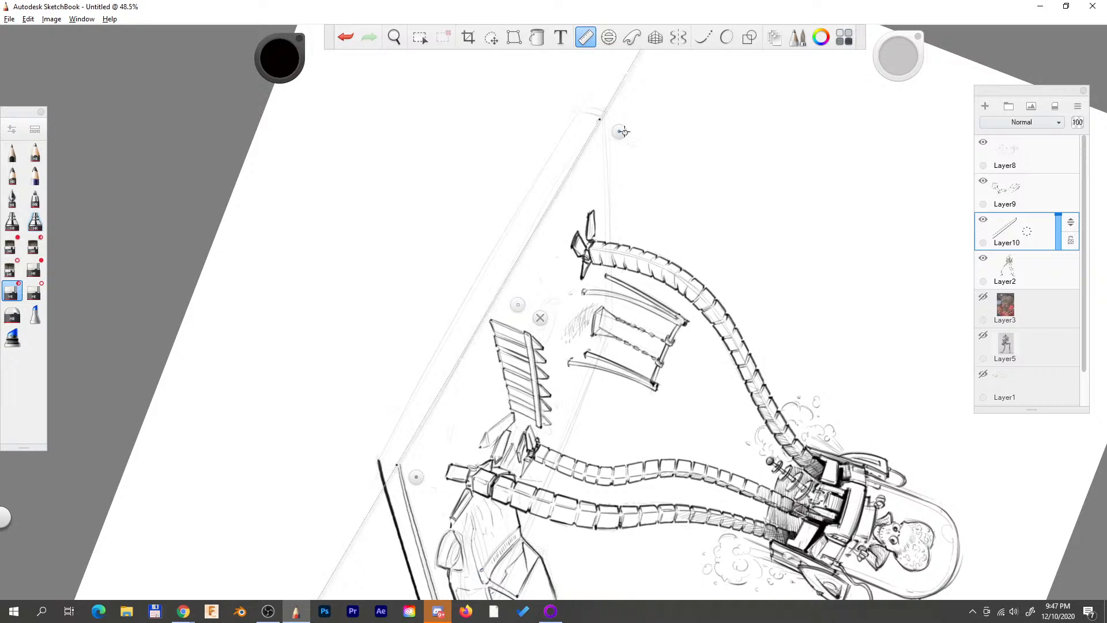
drag(622, 131, 621, 142)
Rule two thin, closely spaced pencil lines along the top edge of the slab's long front side.
key(s)
drag(399, 465, 627, 92)
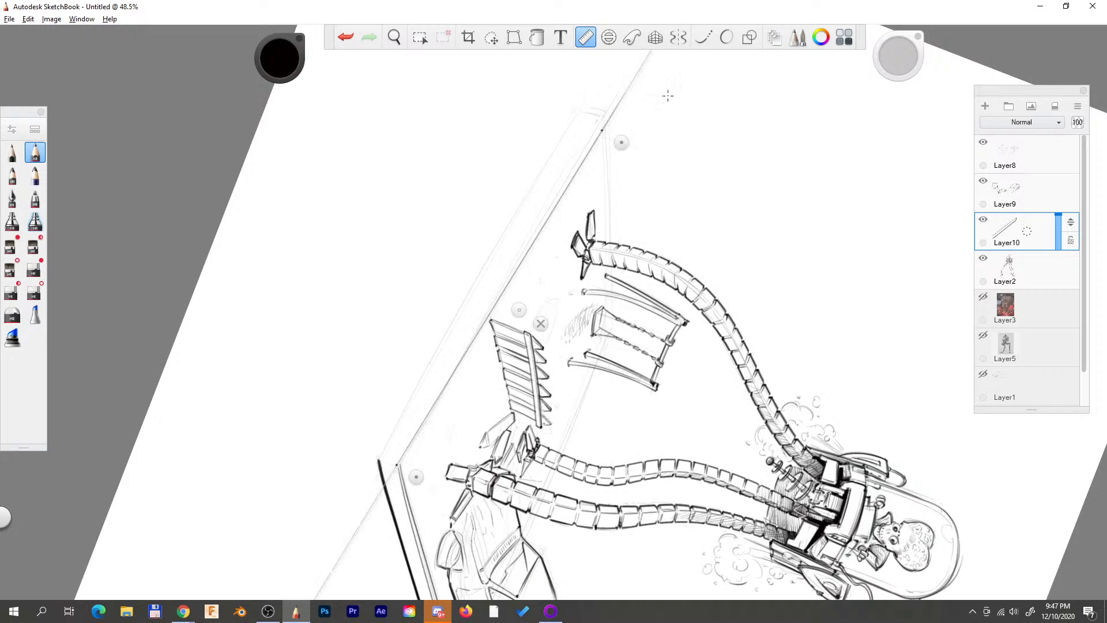
drag(519, 310, 522, 310)
drag(401, 464, 630, 89)
Shift the ruler to the slab's front bottom edge, rule a heavy line along it, and put the ruler away.
drag(523, 310, 503, 303)
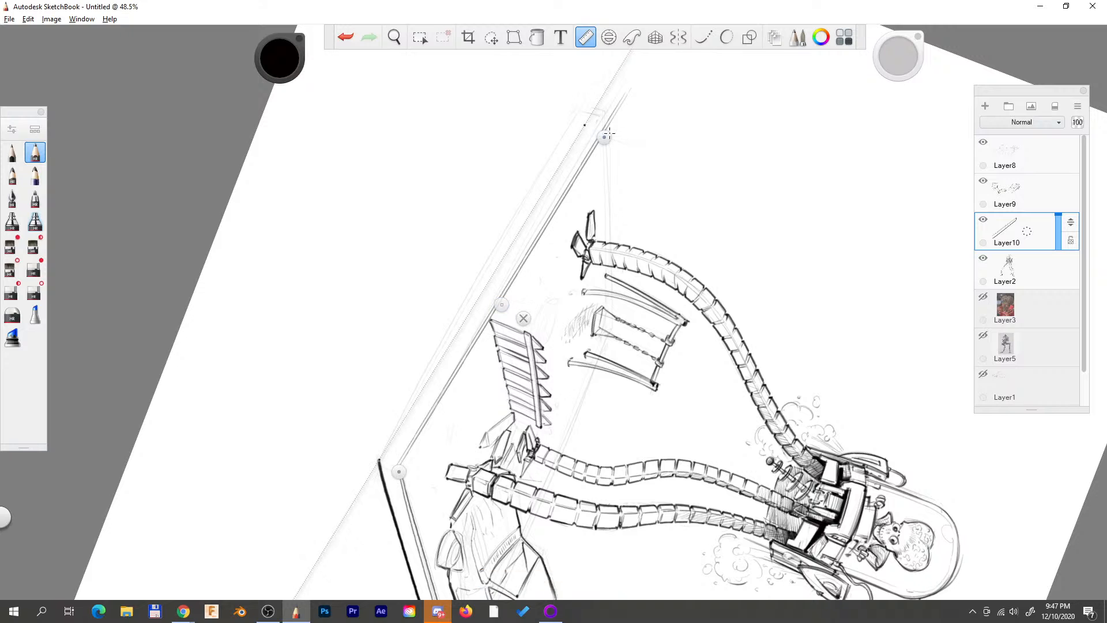
drag(605, 136, 607, 140)
drag(399, 471, 600, 123)
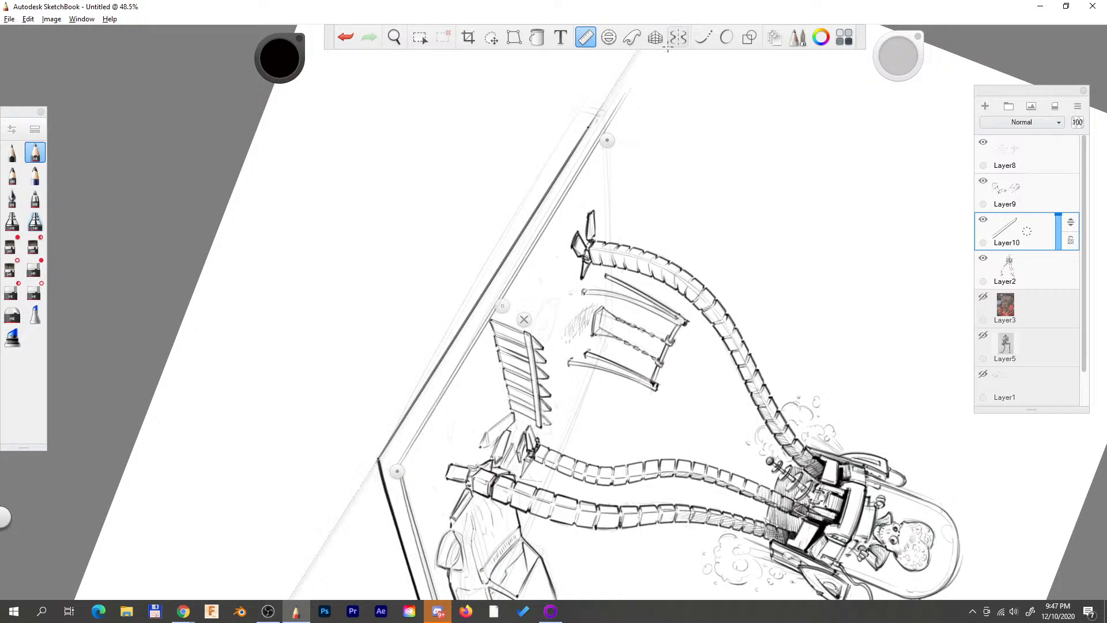
click(524, 319)
Erase the heavy bottom line where it overshoots the slab's nearest corner.
key(space)
drag(714, 343, 523, 152)
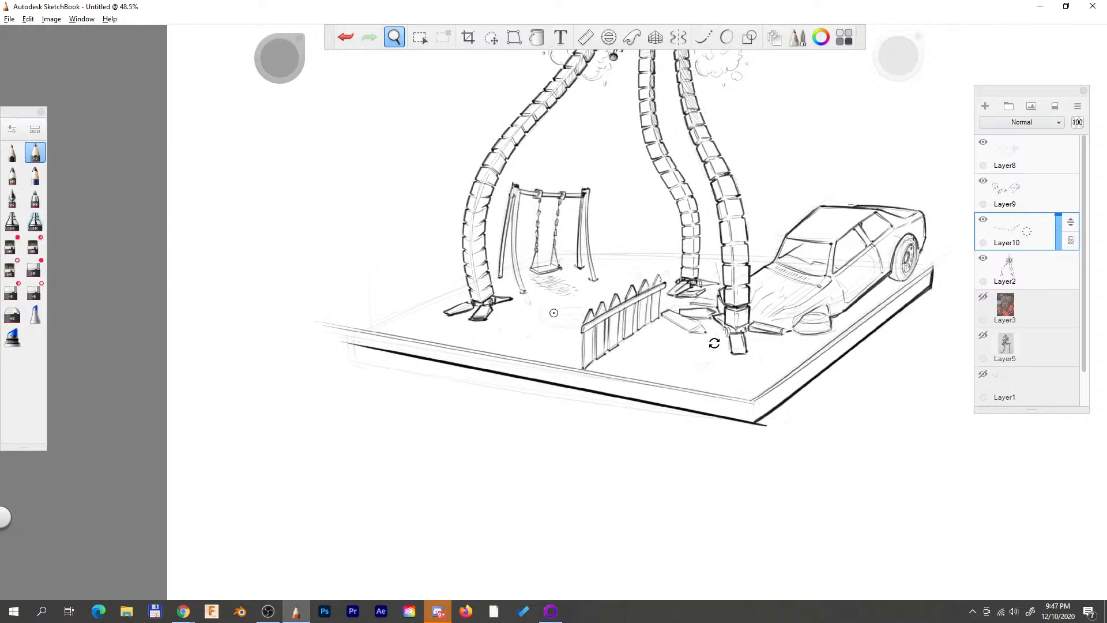
drag(731, 469, 571, 465)
key(e)
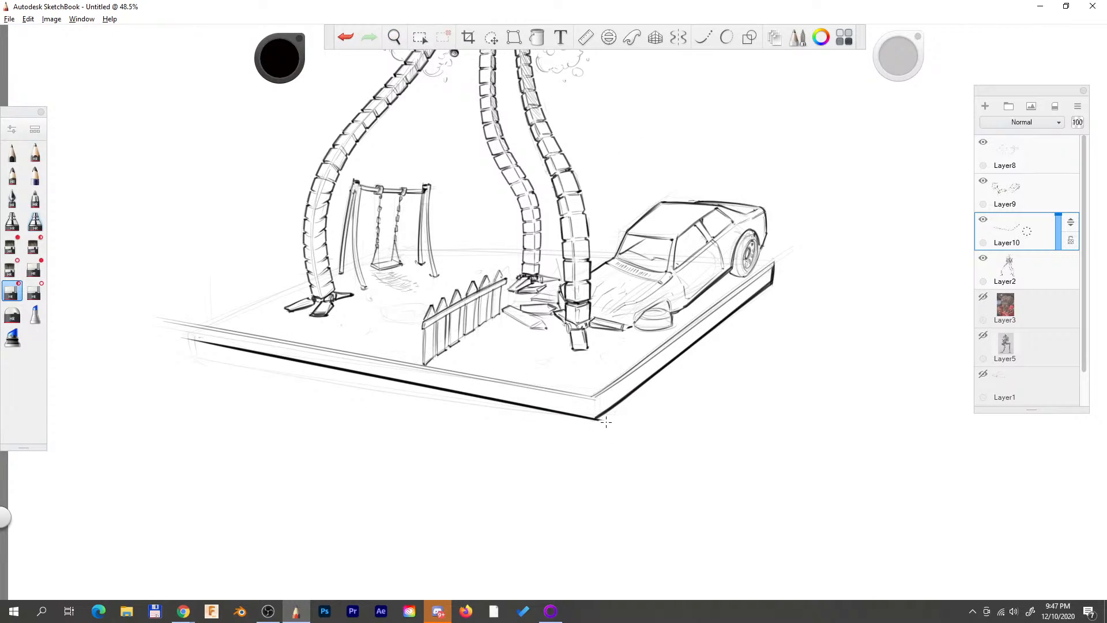
key(e)
Close the slab's nearest corner and the front corner on the swing side with short verticals, and erase the overshooting edge lines.
key(space)
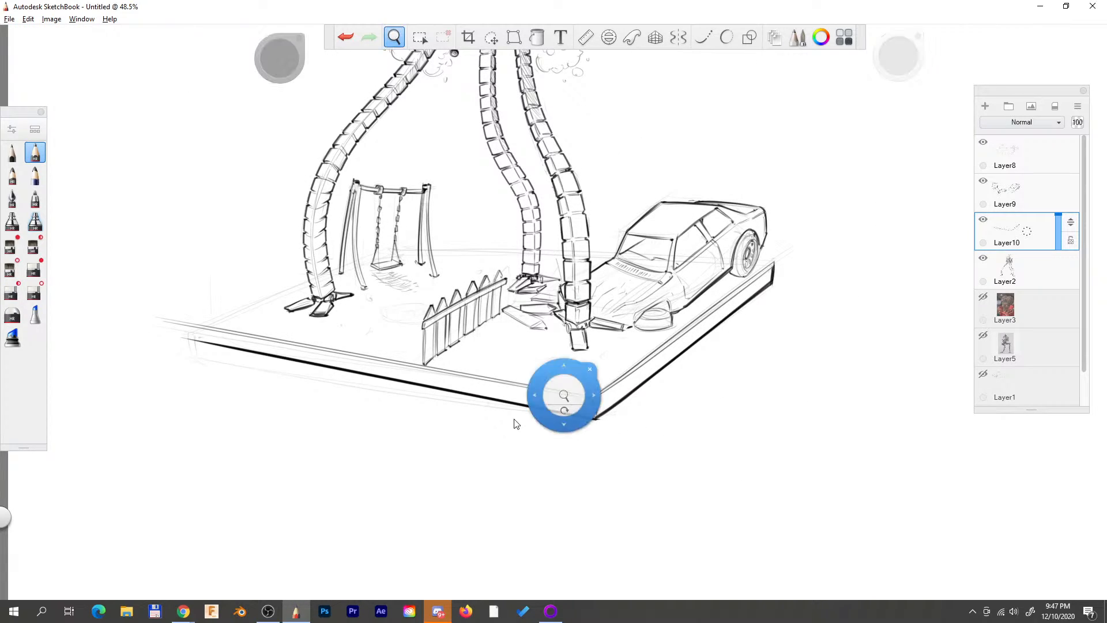
drag(513, 423, 398, 339)
drag(295, 372, 296, 395)
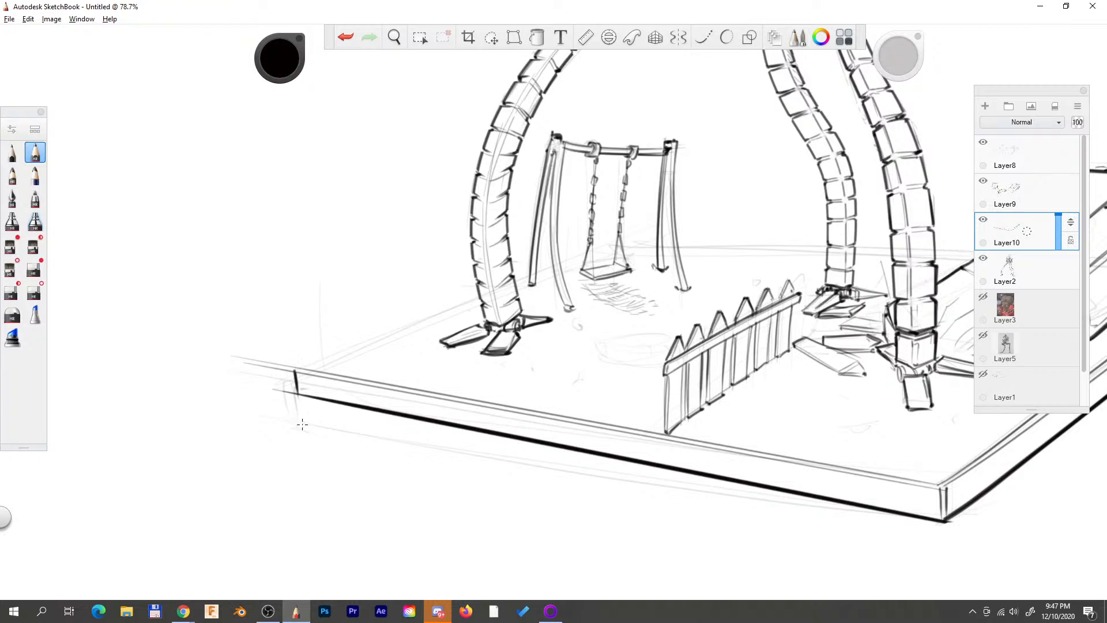
key(e)
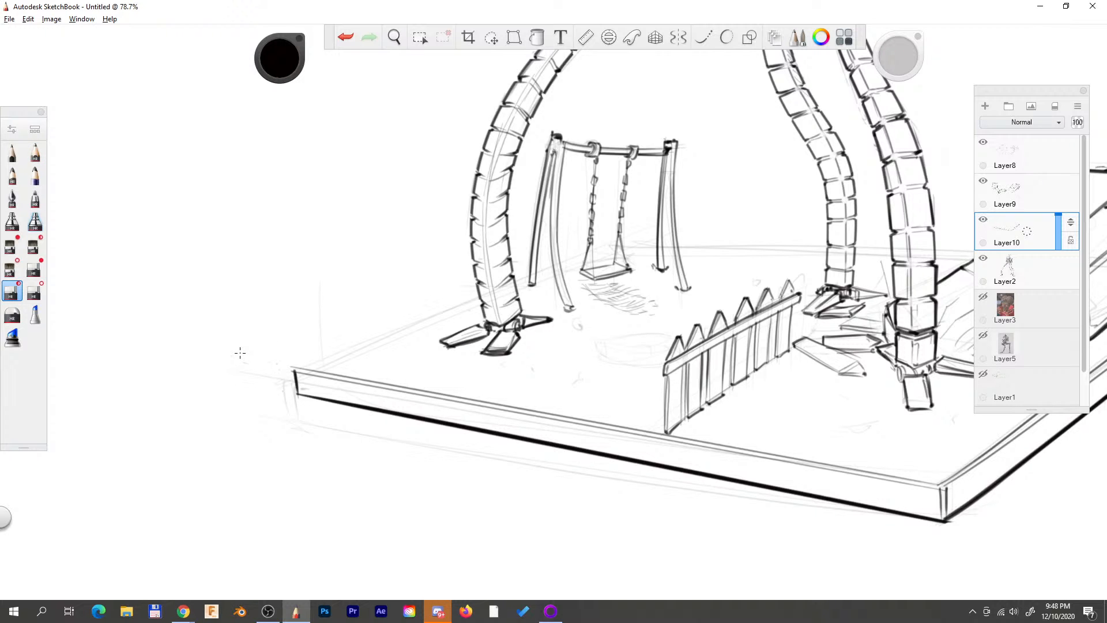
Rule the slab's back edge from the corner behind the car to a point behind the swing set.
key(space)
drag(711, 329, 640, 404)
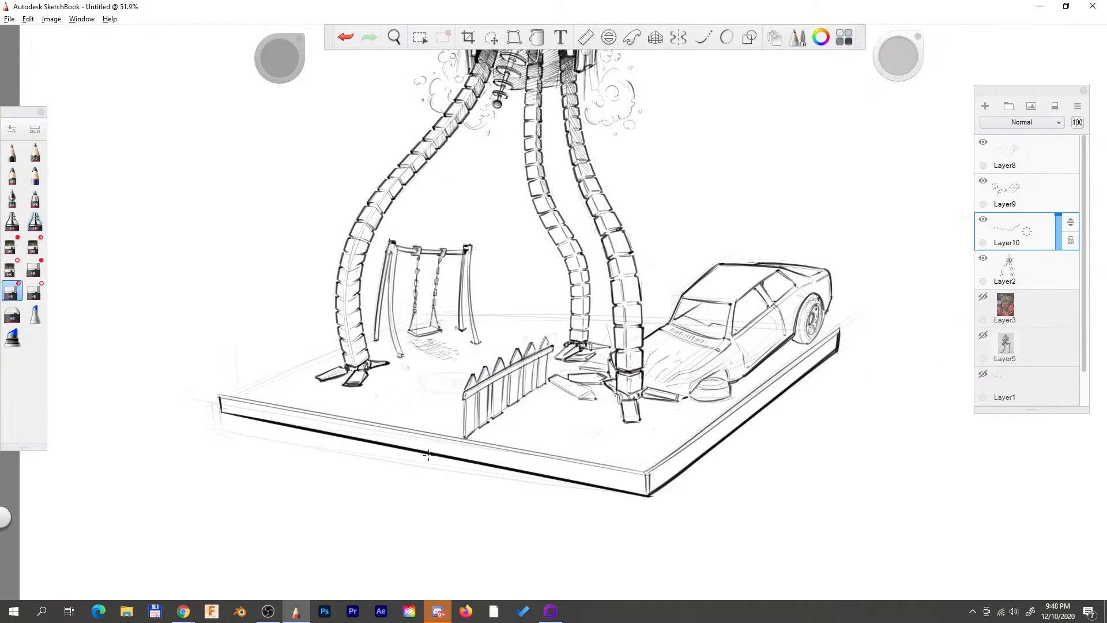
click(586, 37)
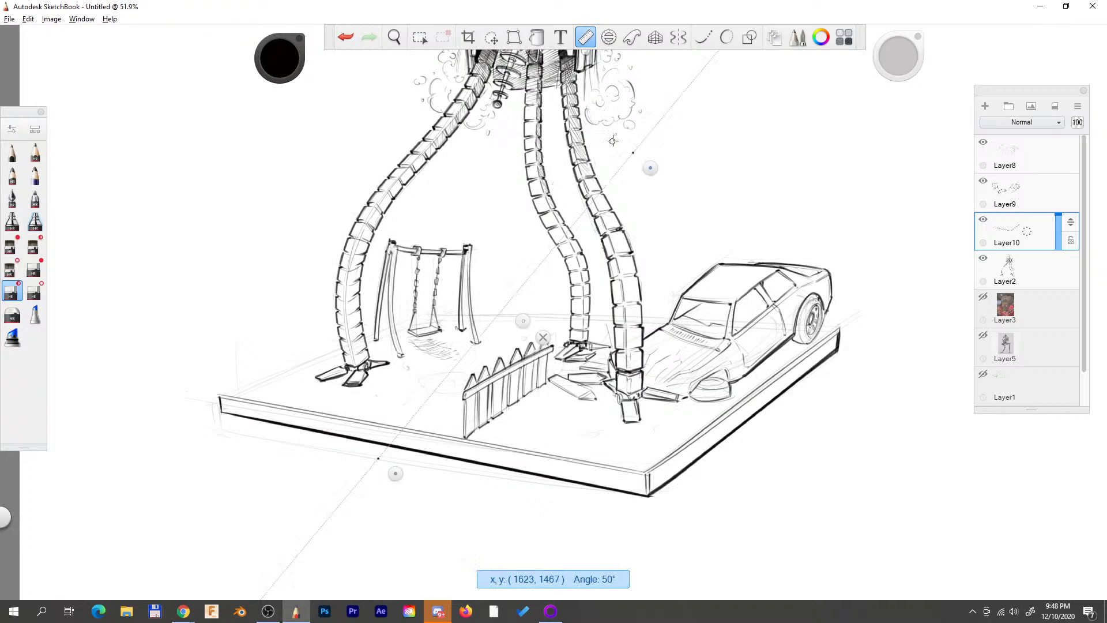
drag(852, 361, 841, 353)
drag(381, 479, 422, 330)
click(35, 153)
drag(841, 330, 425, 303)
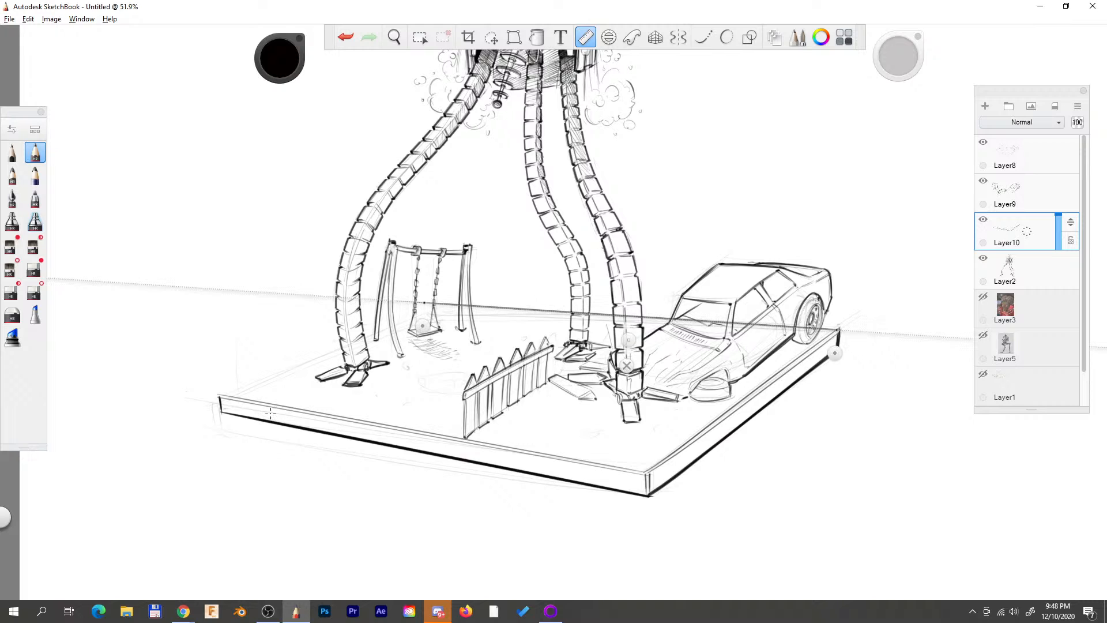
Realign the ruler from the swing-side front corner to the back edge, rule the slab's remaining side, and put the ruler away.
drag(834, 353, 229, 415)
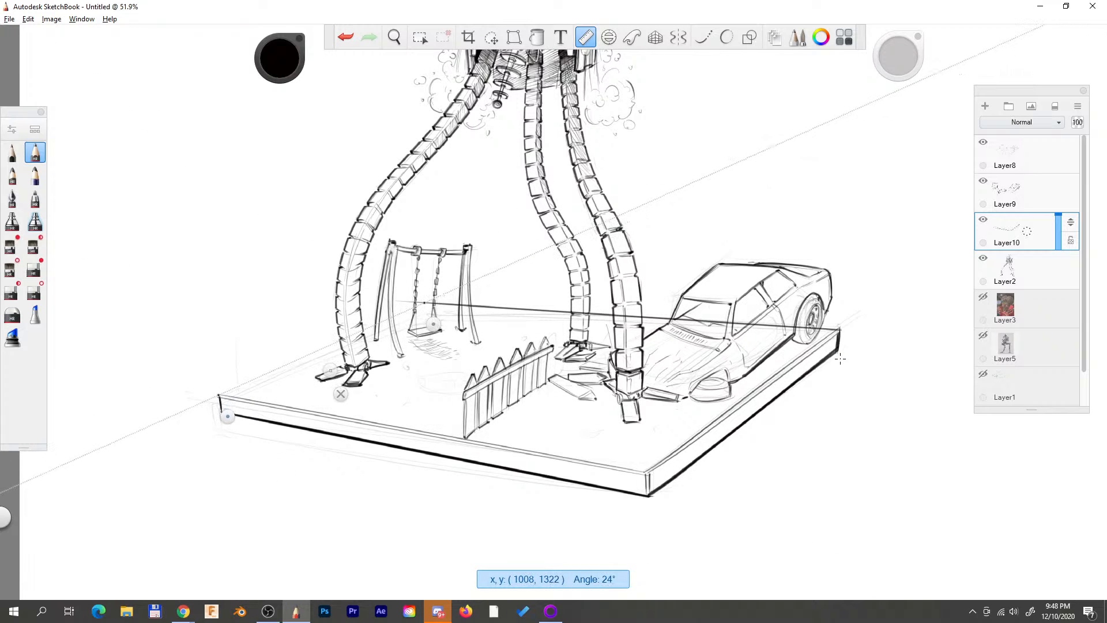
drag(434, 324, 449, 332)
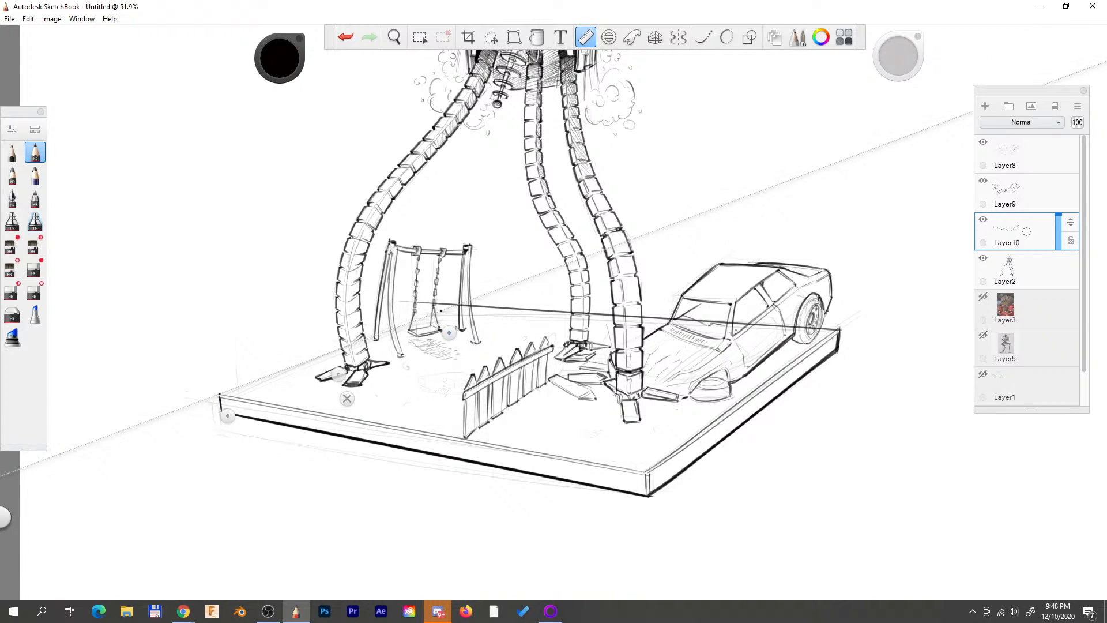
drag(219, 395, 658, 237)
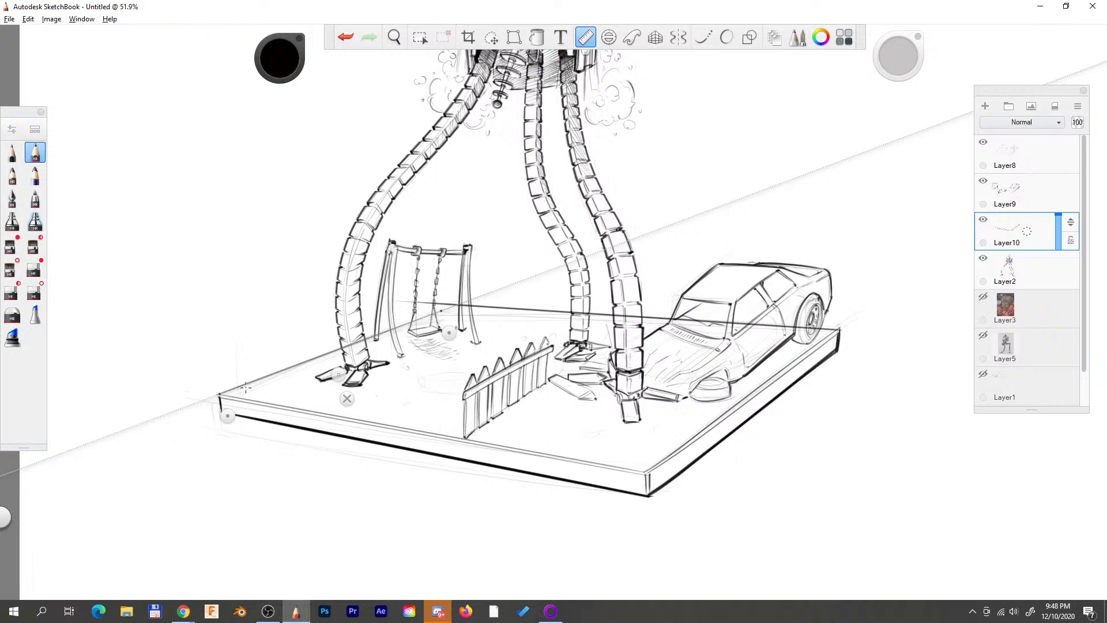
drag(246, 386, 725, 217)
click(346, 399)
Erase the ruled lines that run past the slab's back corner behind the swing set.
key(e)
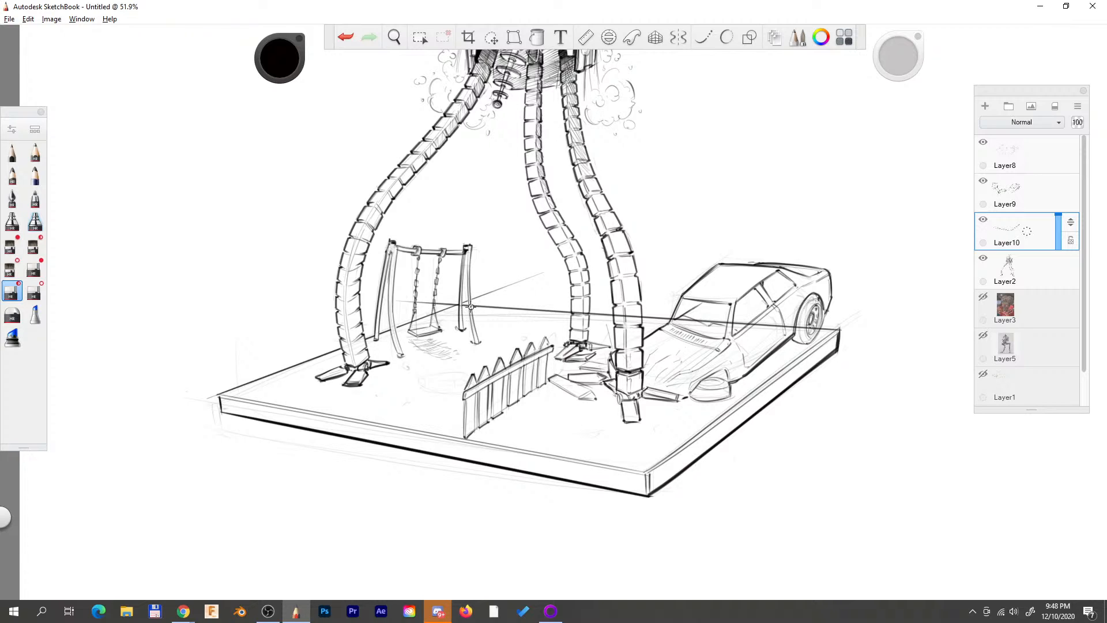
drag(542, 272, 464, 299)
scroll(585, 415, down, 3)
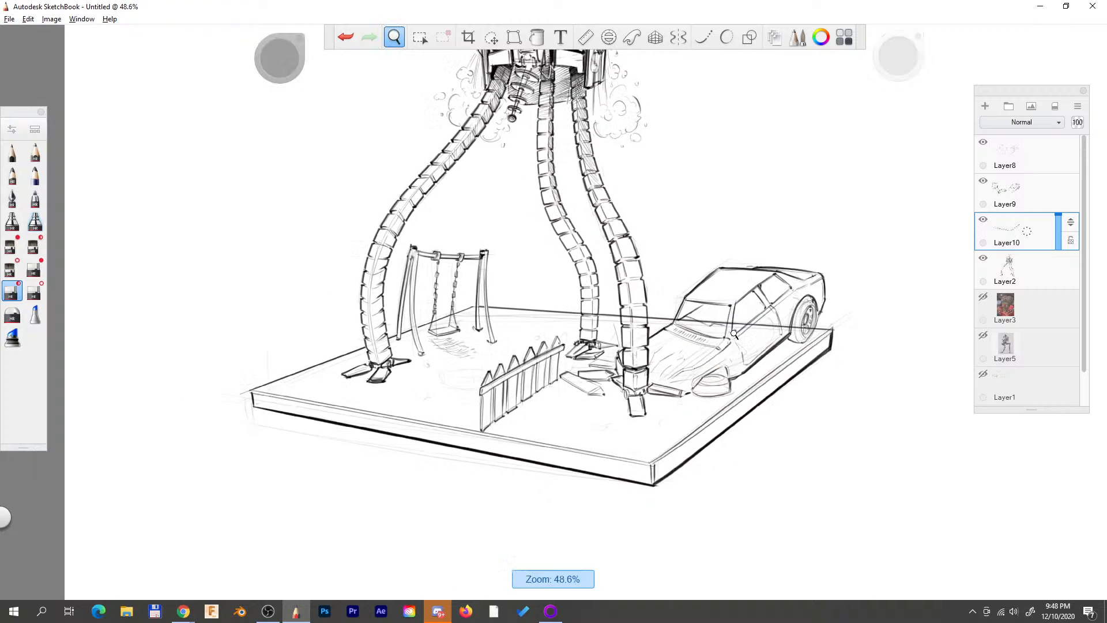
Delete Layer8, which holds the faint rough sketch of the ground slab.
drag(1027, 154, 1026, 186)
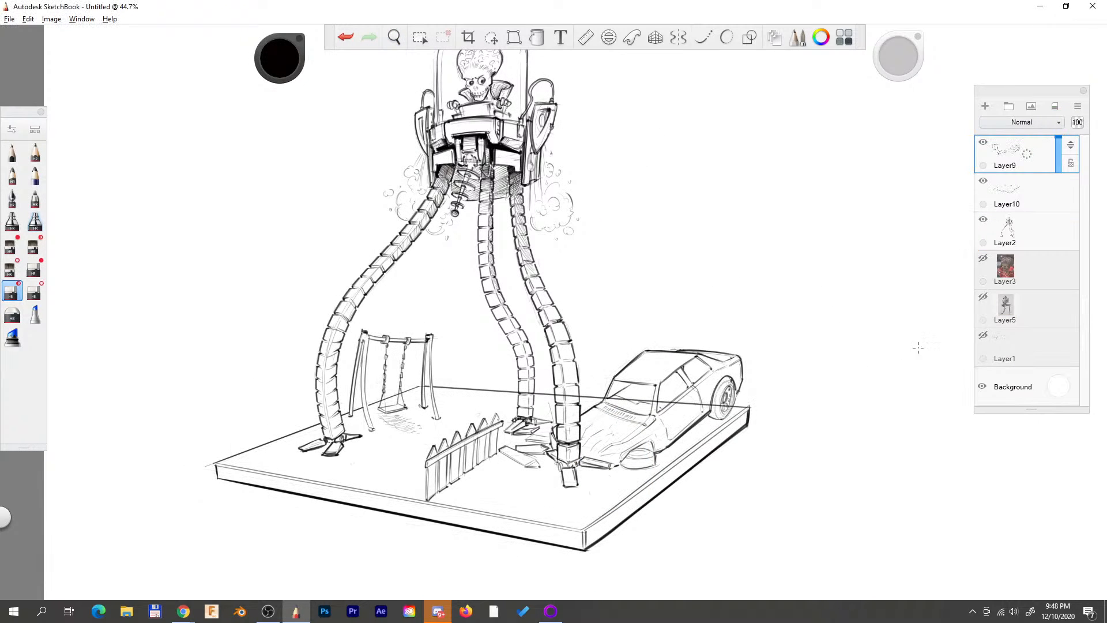
key(space)
key(space)
On Layer10, erase the slab's back edge where it passes through the car and the tripod legs.
click(1025, 199)
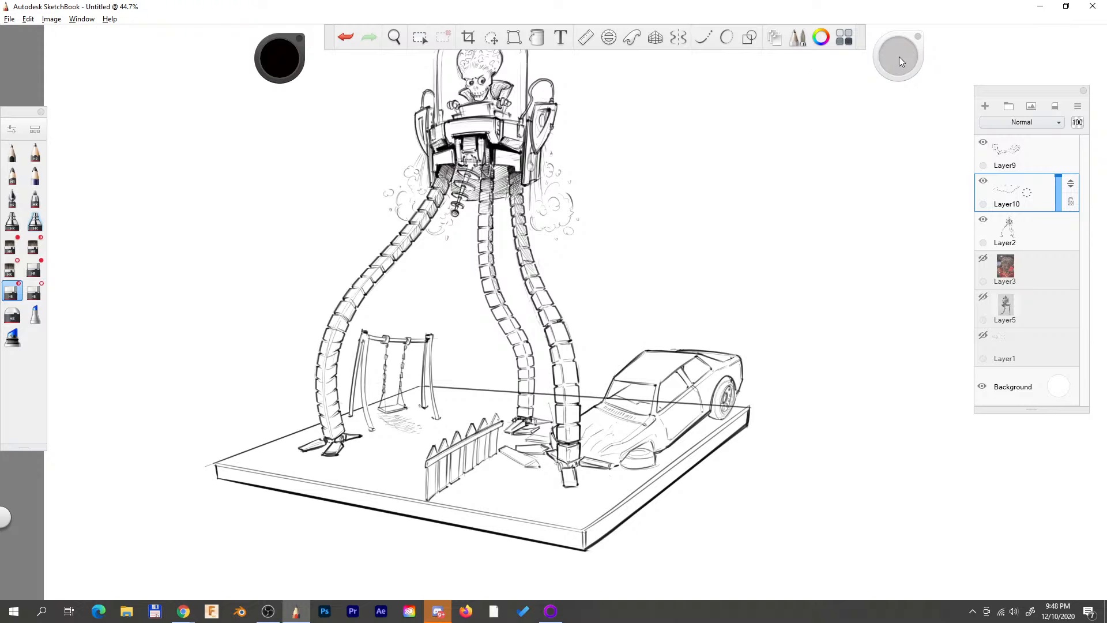
drag(899, 57, 902, 59)
key(space)
mouse_move(744, 359)
mouse_down()
mouse_move(715, 324)
mouse_move(722, 382)
mouse_move(701, 393)
mouse_up()
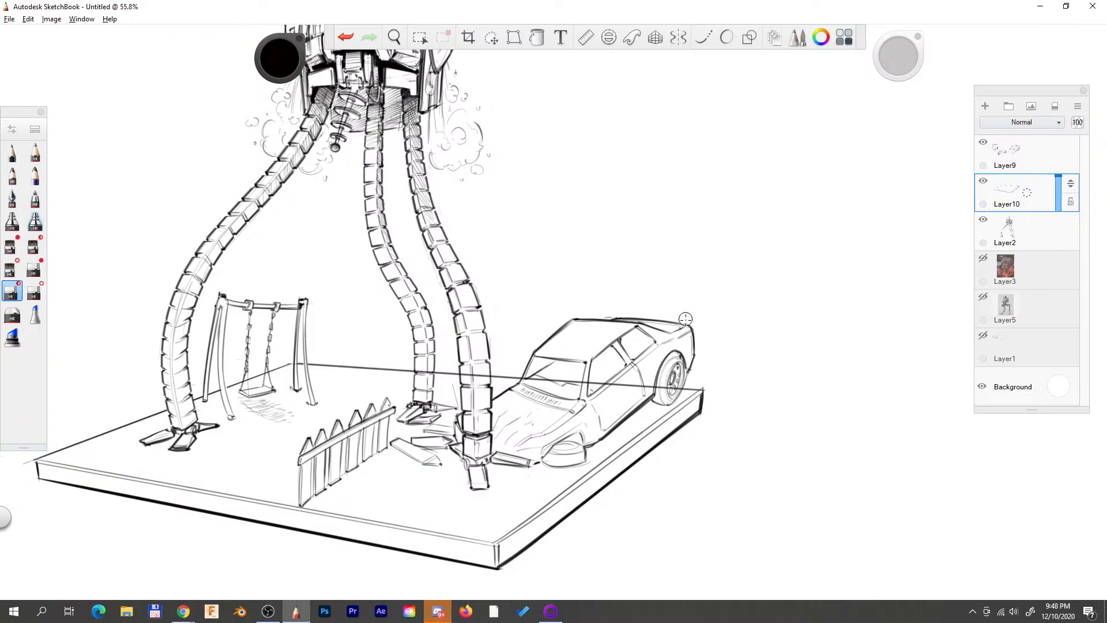
key(space)
mouse_move(706, 465)
mouse_down()
mouse_move(752, 413)
mouse_move(745, 440)
mouse_up()
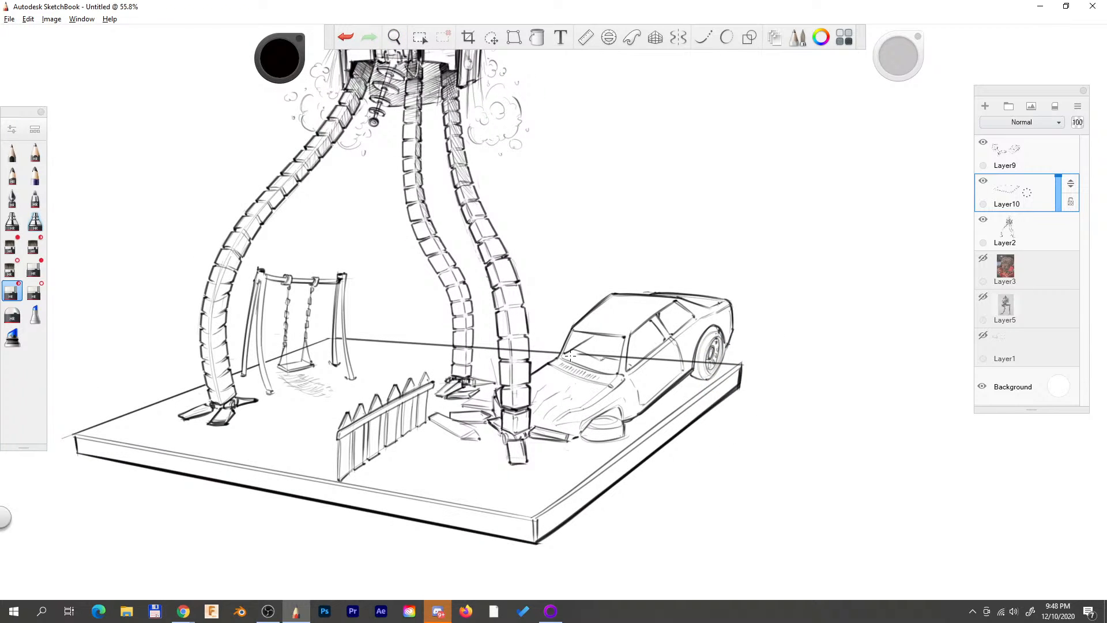
drag(570, 355, 644, 358)
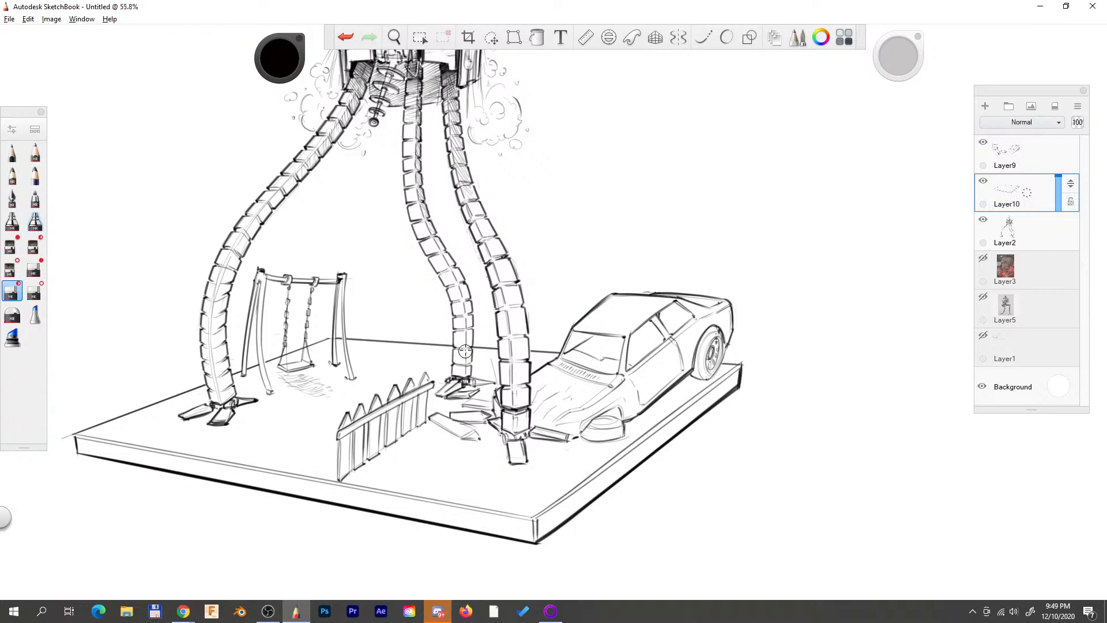
Merge Layer9 down into Layer10 and toggle the merged layer's visibility to check its contents.
key(space)
drag(658, 340, 616, 371)
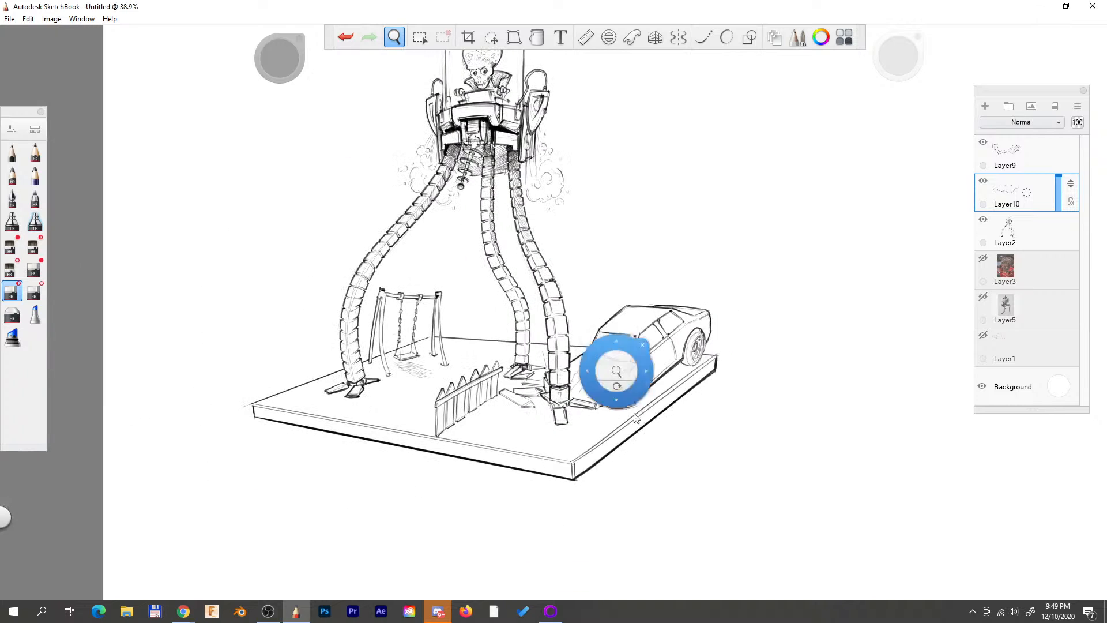
drag(634, 414, 640, 427)
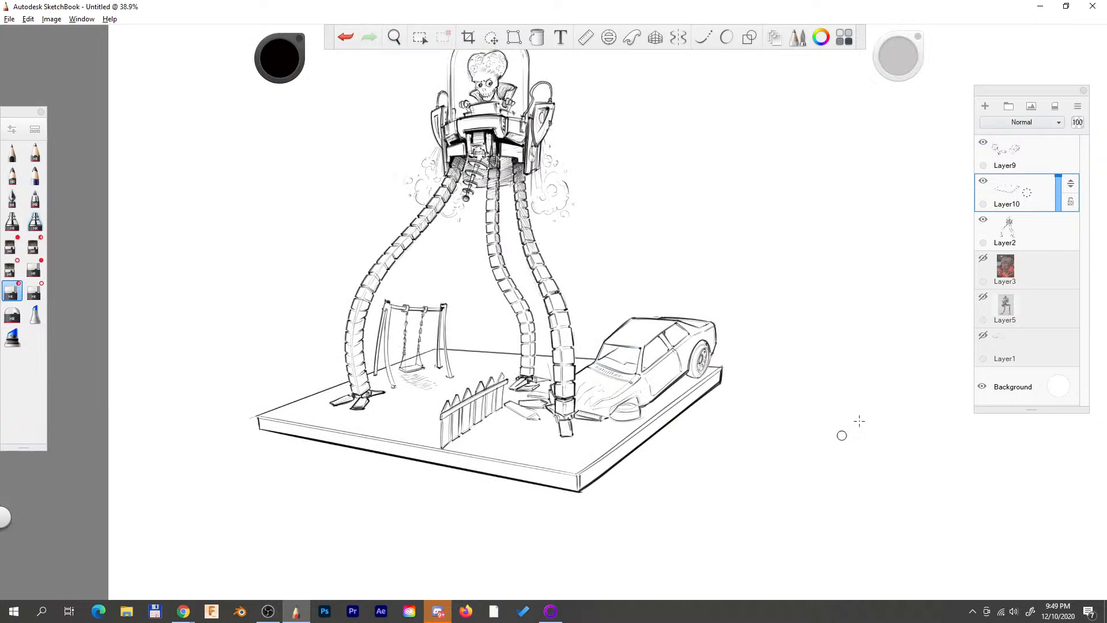
click(1028, 151)
key(ctrl+e)
click(982, 143)
click(983, 143)
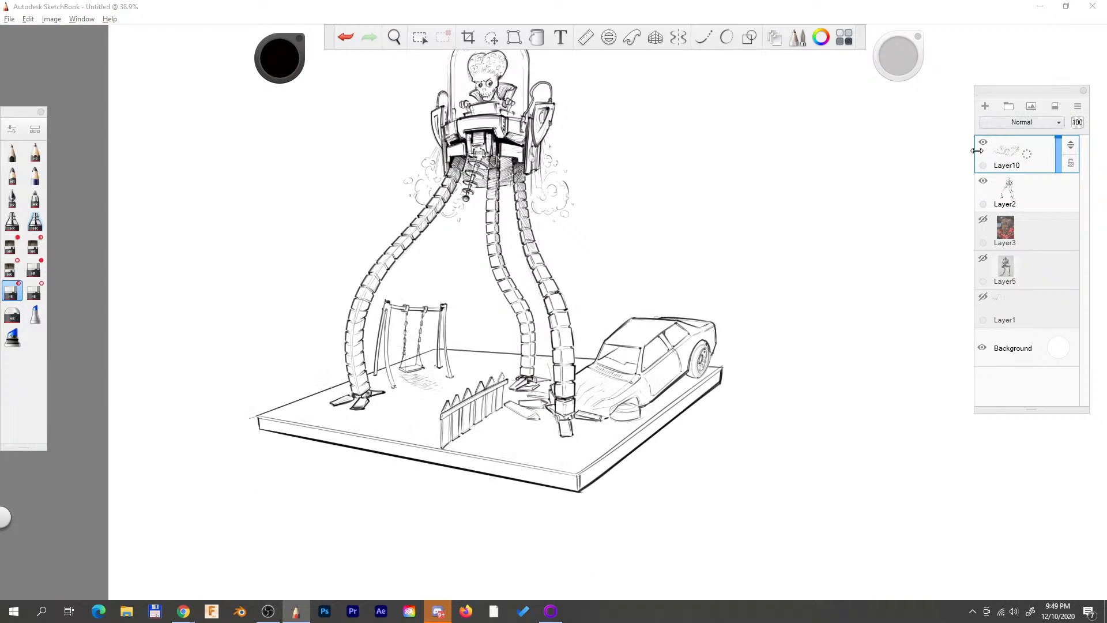
Sketch small grass tufts around the bases of the swing set's legs.
key(space)
drag(692, 340, 588, 513)
scroll(548, 422, up, 5)
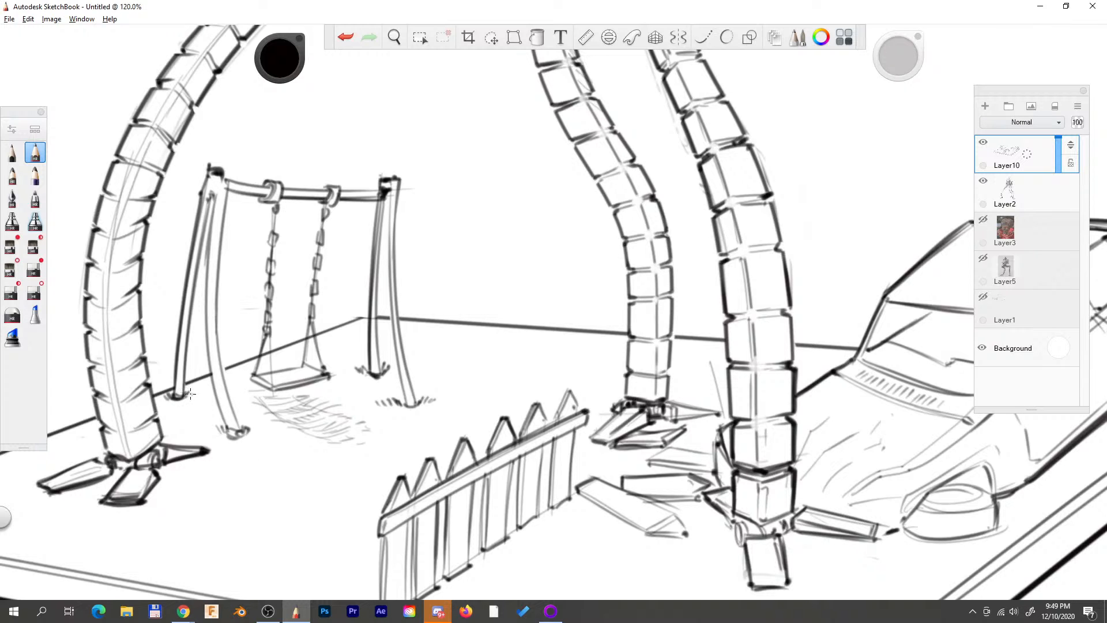
drag(319, 515, 475, 430)
Sketch the edges of the broken planks lying between the end of the picket fence and the rear tripod foot.
key(space)
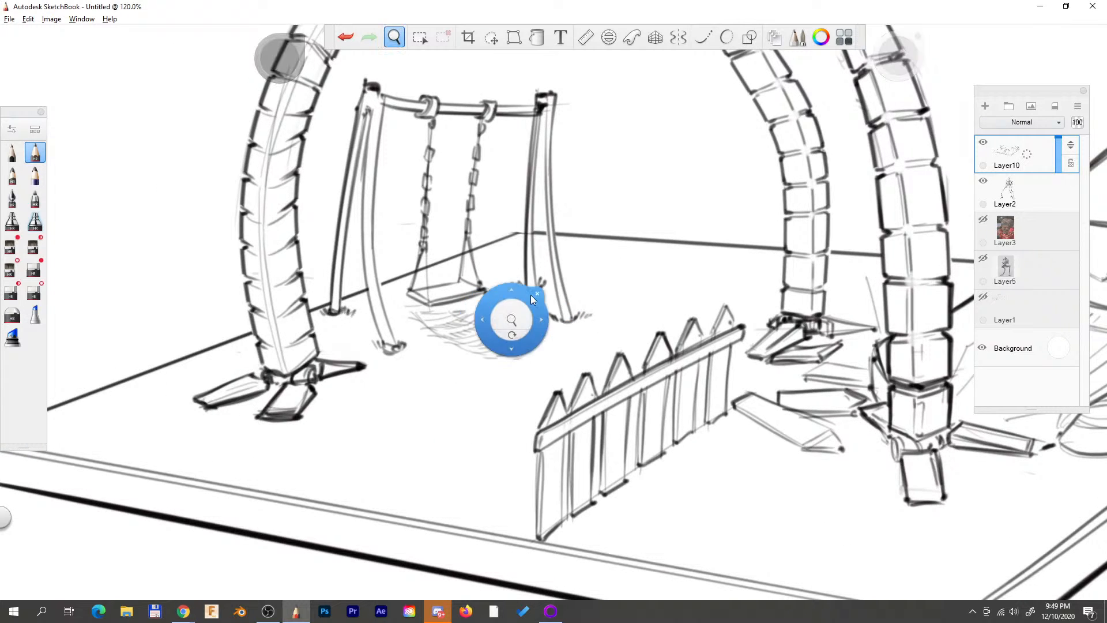
drag(511, 317, 462, 417)
drag(489, 315, 700, 382)
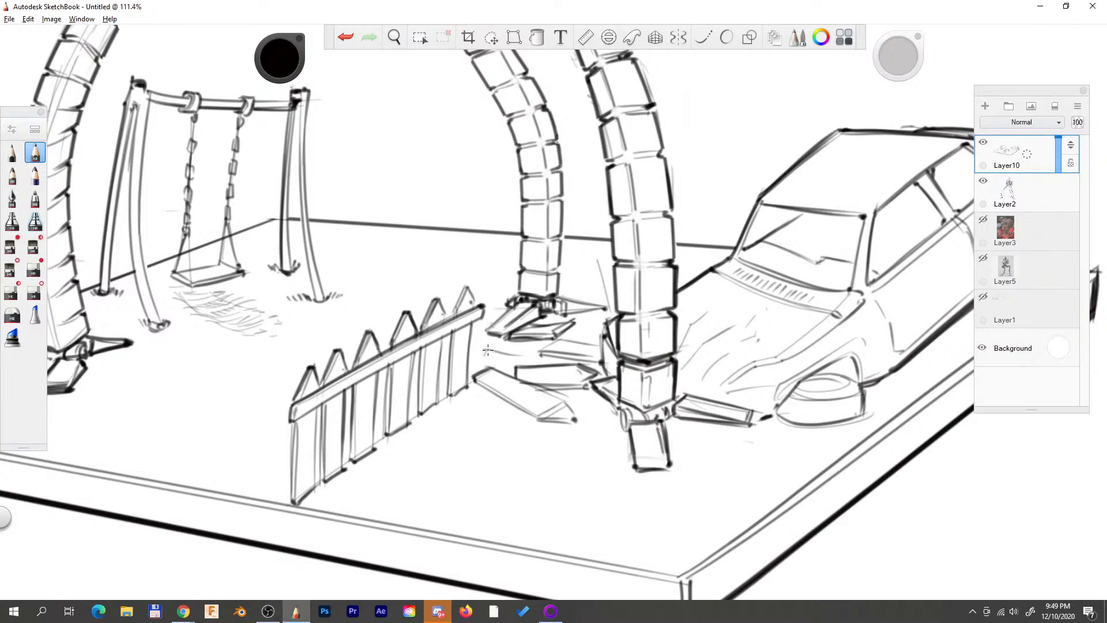
mouse_move(484, 354)
mouse_down()
mouse_move(530, 362)
mouse_move(524, 335)
mouse_move(707, 308)
mouse_move(697, 253)
mouse_up()
key(e)
key(space)
key(s)
mouse_move(493, 377)
mouse_down()
mouse_move(592, 323)
mouse_move(560, 373)
mouse_up()
mouse_move(578, 346)
mouse_down()
mouse_move(623, 328)
mouse_move(584, 320)
mouse_move(576, 341)
mouse_move(593, 298)
mouse_up()
mouse_move(508, 352)
mouse_down()
mouse_move(595, 297)
mouse_move(514, 357)
mouse_up()
drag(501, 365, 515, 357)
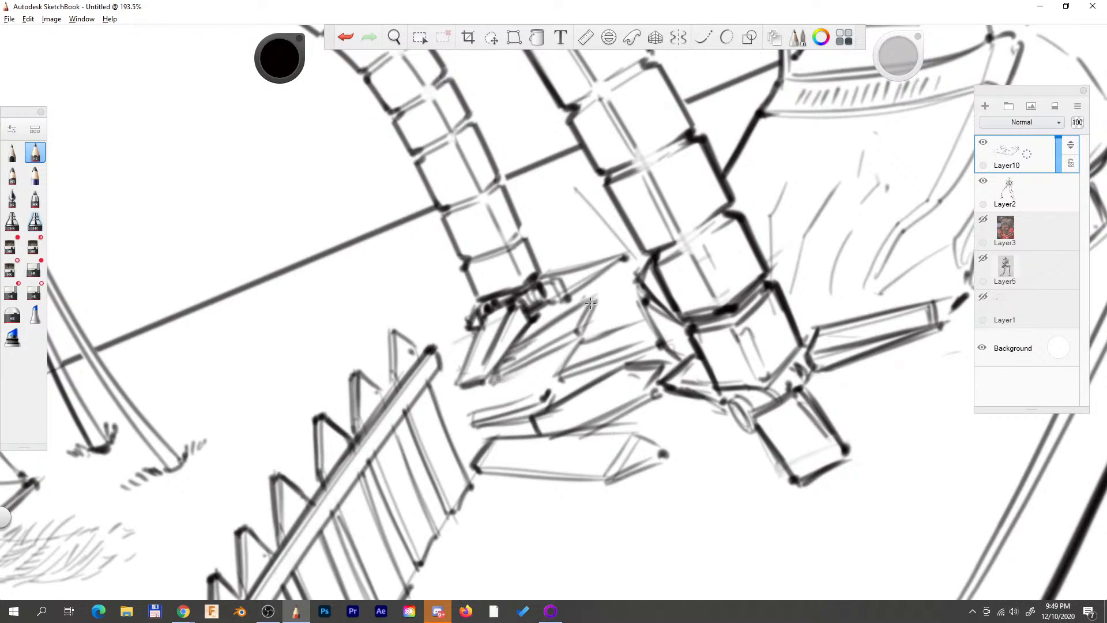
Close a plank's end beside the rear tripod foot and outline another thin plank behind that foot.
drag(591, 303, 587, 314)
drag(442, 368, 473, 359)
mouse_move(530, 258)
mouse_down()
mouse_move(614, 229)
mouse_move(613, 215)
mouse_move(608, 238)
mouse_move(621, 231)
mouse_up()
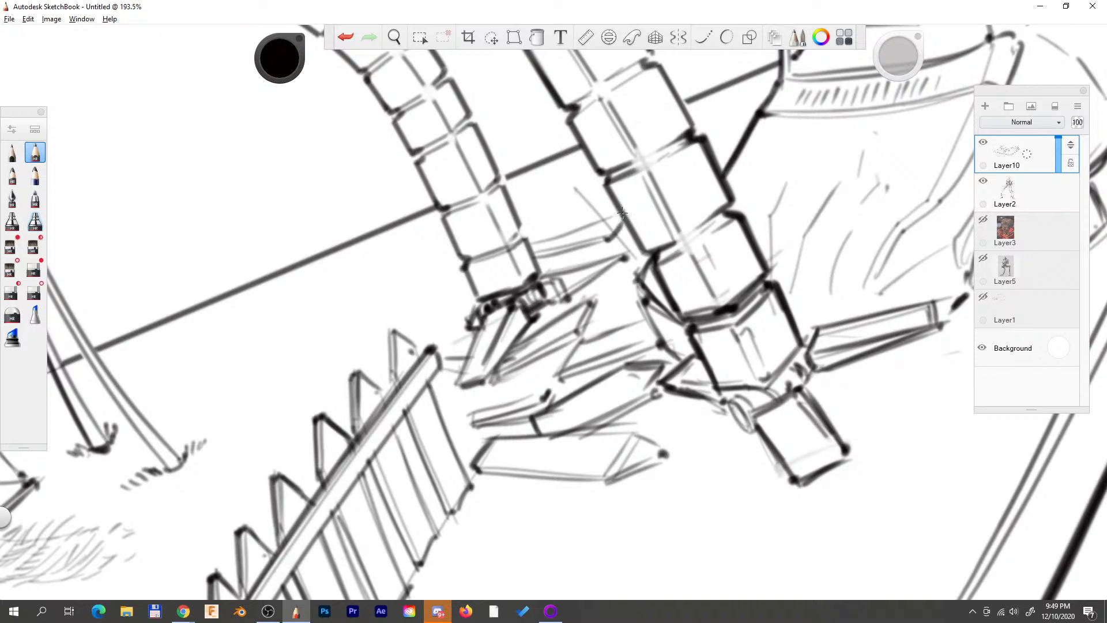
Add pencil strokes to the edges of the broken planks beside the rear tripod foot.
drag(528, 246, 618, 211)
mouse_move(527, 263)
mouse_down()
mouse_move(601, 238)
mouse_move(499, 348)
mouse_up()
key(space)
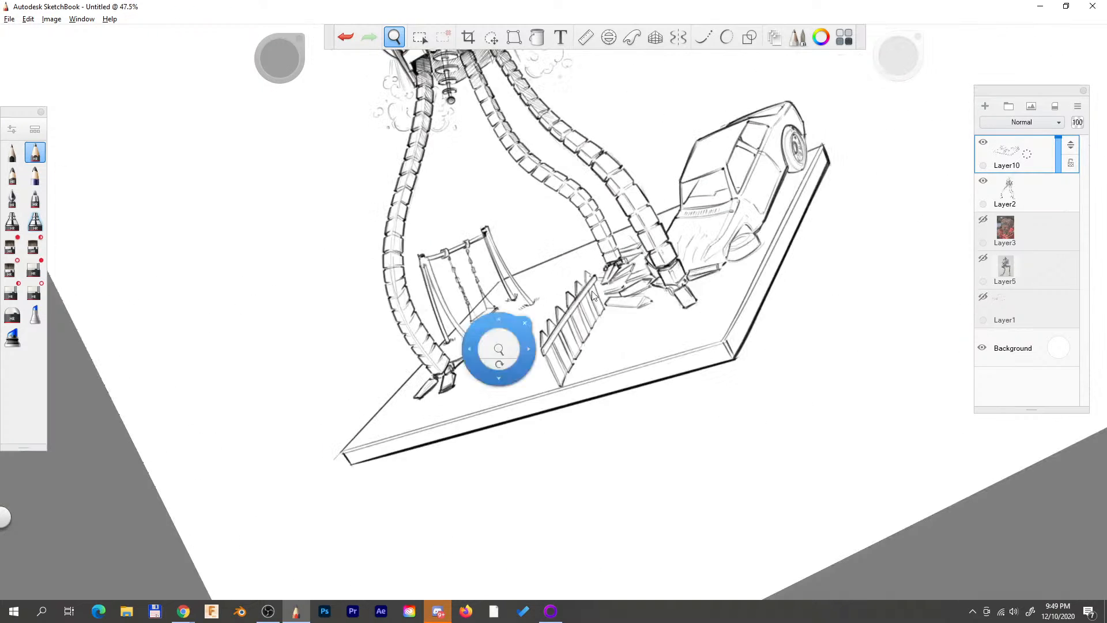
Sketch a low rock on the open ground between the swing-side tripod foot and the picket fence.
drag(729, 263, 717, 339)
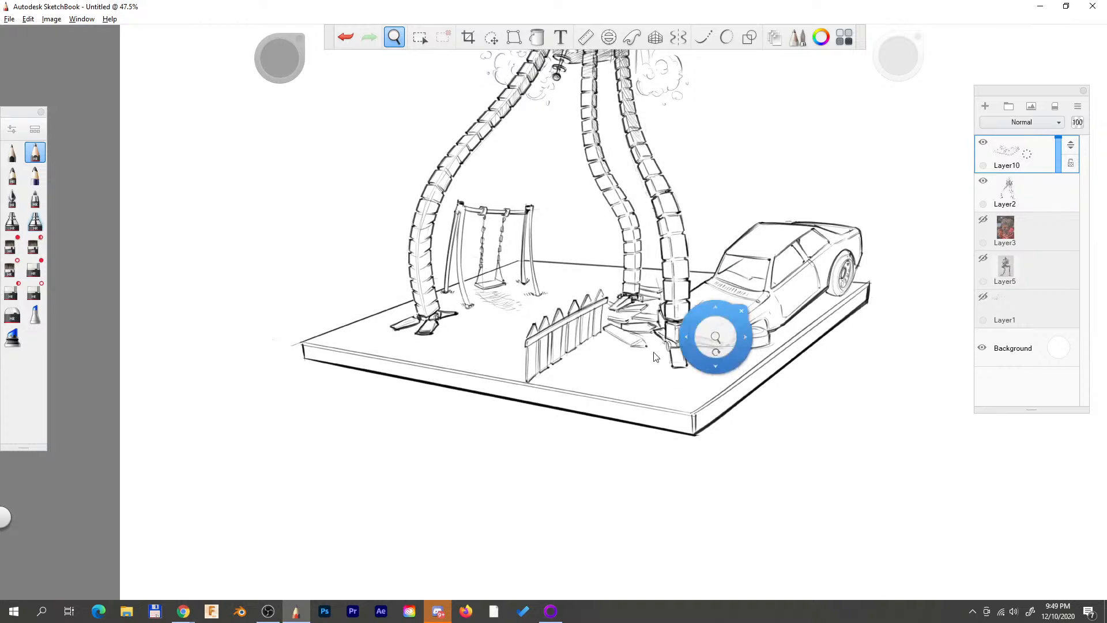
drag(650, 372, 654, 406)
drag(513, 381, 730, 403)
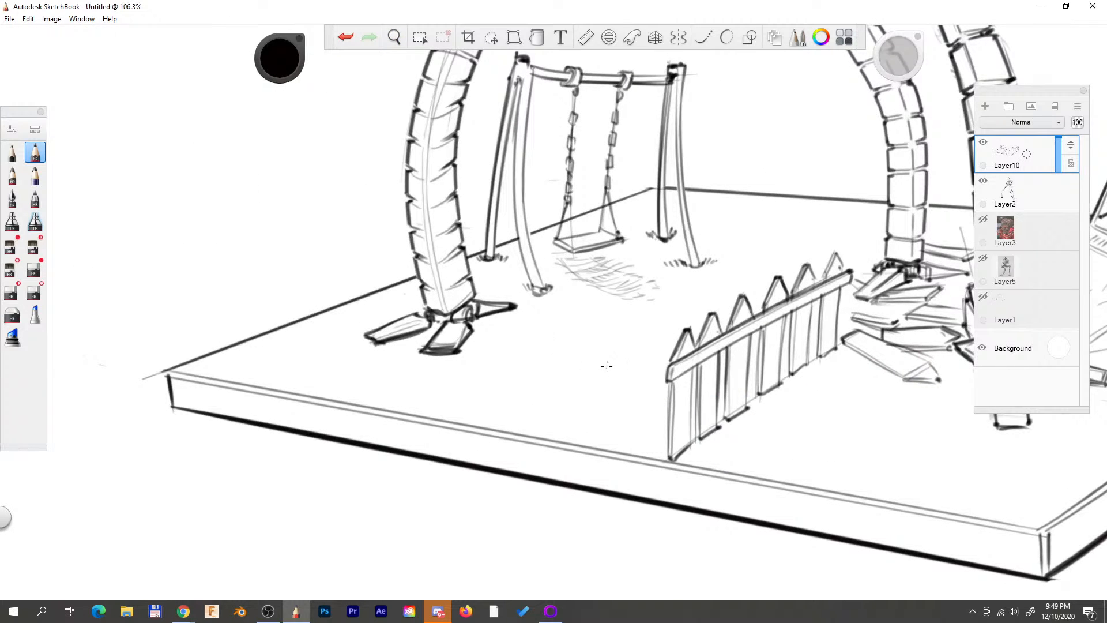
key(space)
drag(606, 366, 586, 418)
mouse_move(507, 400)
mouse_down()
mouse_move(553, 381)
mouse_move(565, 407)
mouse_move(554, 381)
mouse_up()
mouse_move(558, 380)
mouse_down()
mouse_move(558, 393)
mouse_move(585, 396)
mouse_up()
Sketch a small grass tuft on the ground between the swing set and the rear tripod leg.
key(space)
drag(757, 394, 601, 418)
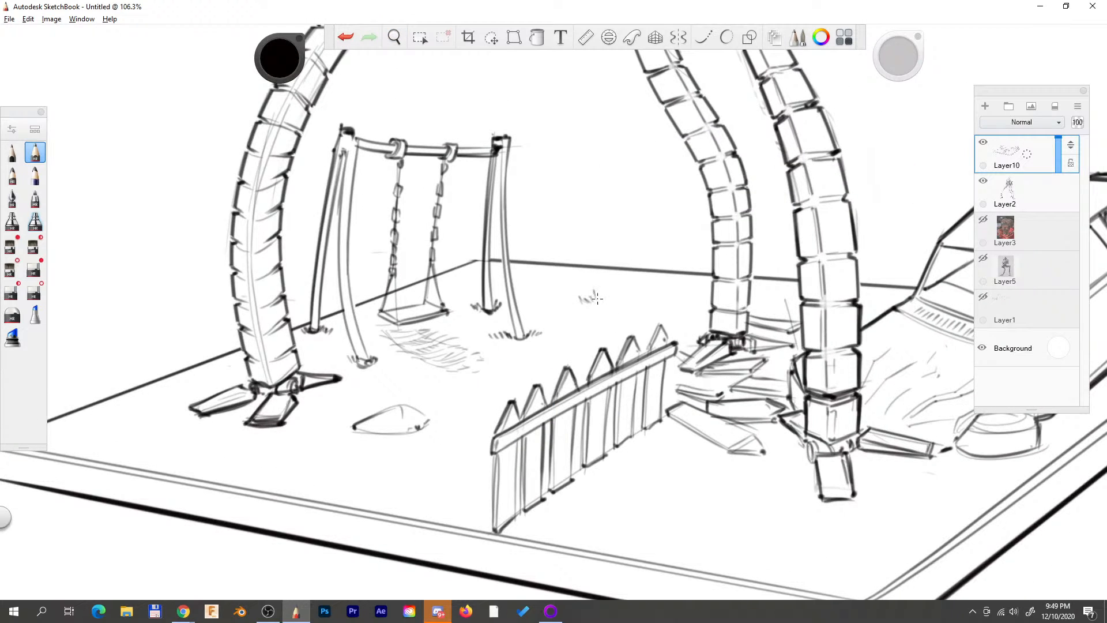
drag(624, 299, 627, 298)
Sketch the small oval bottom of a discarded cup near the fence's front end and undo the surplus strokes.
key(space)
mouse_move(654, 461)
mouse_down()
mouse_move(615, 323)
mouse_move(730, 389)
mouse_up()
drag(521, 416, 537, 409)
mouse_move(520, 413)
mouse_down()
mouse_move(542, 419)
mouse_move(578, 390)
mouse_move(548, 415)
mouse_up()
key(space)
key(ctrl+z)
key(ctrl+z)
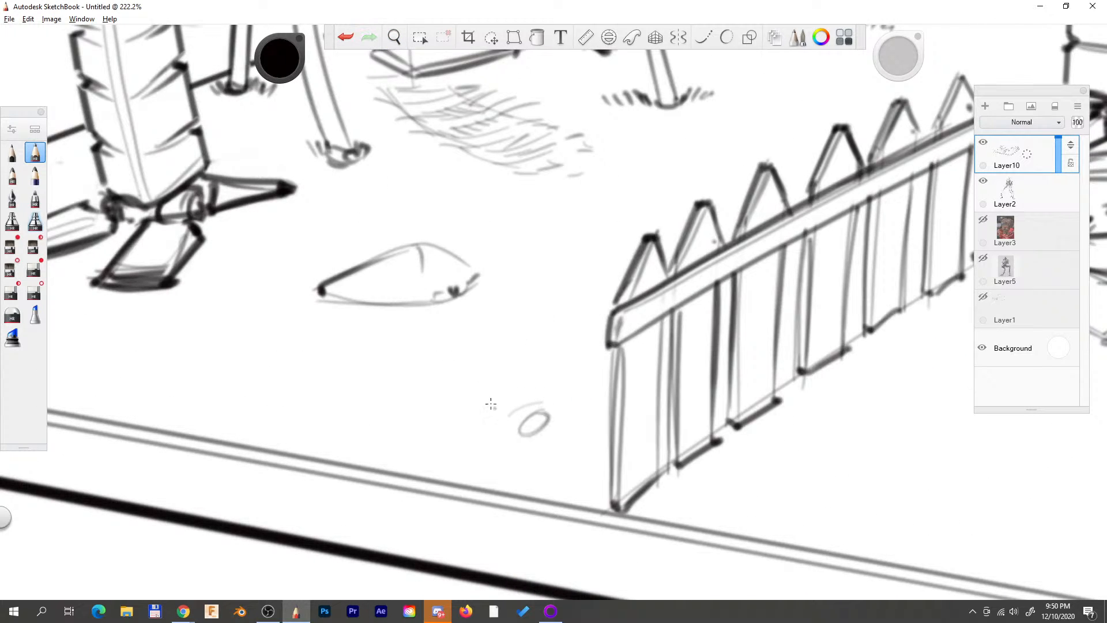
Draw the discarded cup's curved rim and the tapered sides joining it to the oval bottom.
mouse_move(483, 386)
mouse_down()
mouse_move(507, 366)
mouse_move(490, 372)
mouse_up()
drag(483, 400, 520, 429)
drag(512, 367, 548, 418)
click(545, 406)
mouse_move(473, 396)
mouse_down()
mouse_move(521, 364)
mouse_move(516, 372)
mouse_up()
mouse_move(484, 399)
mouse_down()
mouse_move(475, 395)
mouse_move(513, 371)
mouse_move(521, 432)
mouse_up()
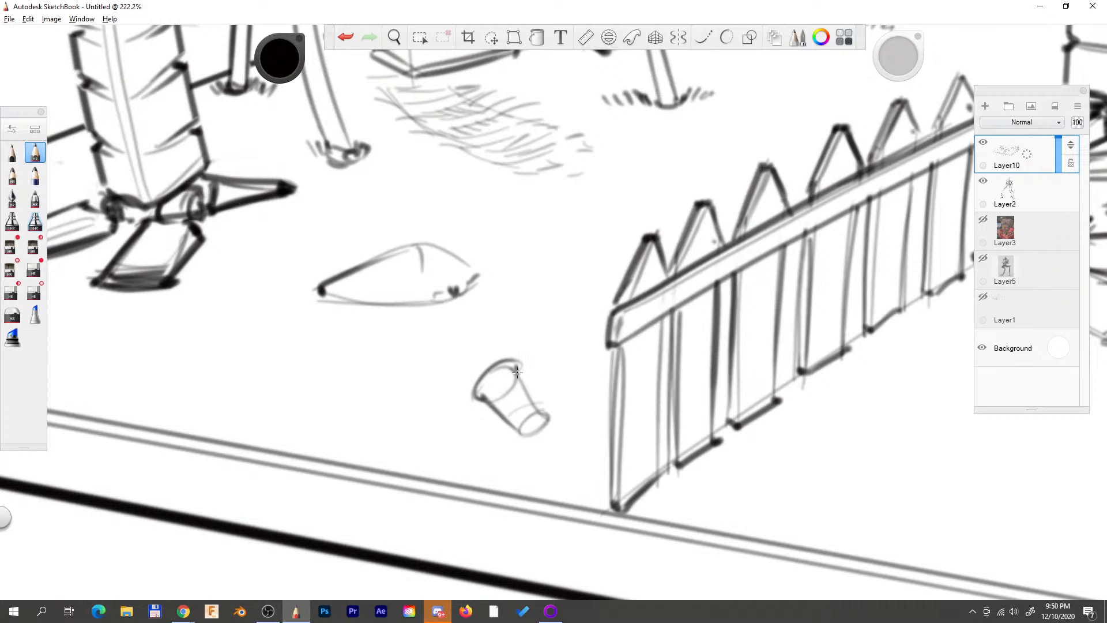
drag(512, 368, 550, 417)
Draw a bent straw sticking out of the cup's open end.
drag(475, 383, 456, 378)
drag(456, 377, 427, 398)
mouse_move(426, 397)
mouse_down()
mouse_move(476, 384)
mouse_move(422, 395)
mouse_up()
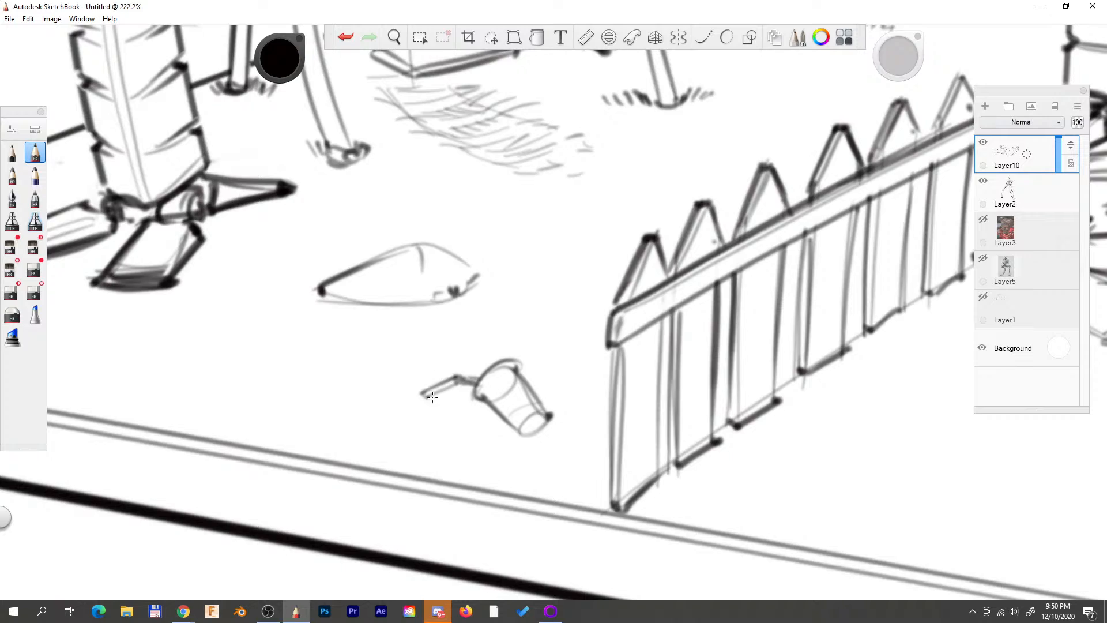
Hatch the dark inside of the wrecked car's front wheel arch above the tire.
key(space)
drag(623, 339, 569, 439)
drag(675, 366, 593, 444)
drag(594, 437, 564, 497)
drag(640, 455, 582, 466)
drag(684, 433, 728, 372)
mouse_move(773, 468)
mouse_down()
mouse_move(760, 369)
mouse_move(830, 328)
mouse_up()
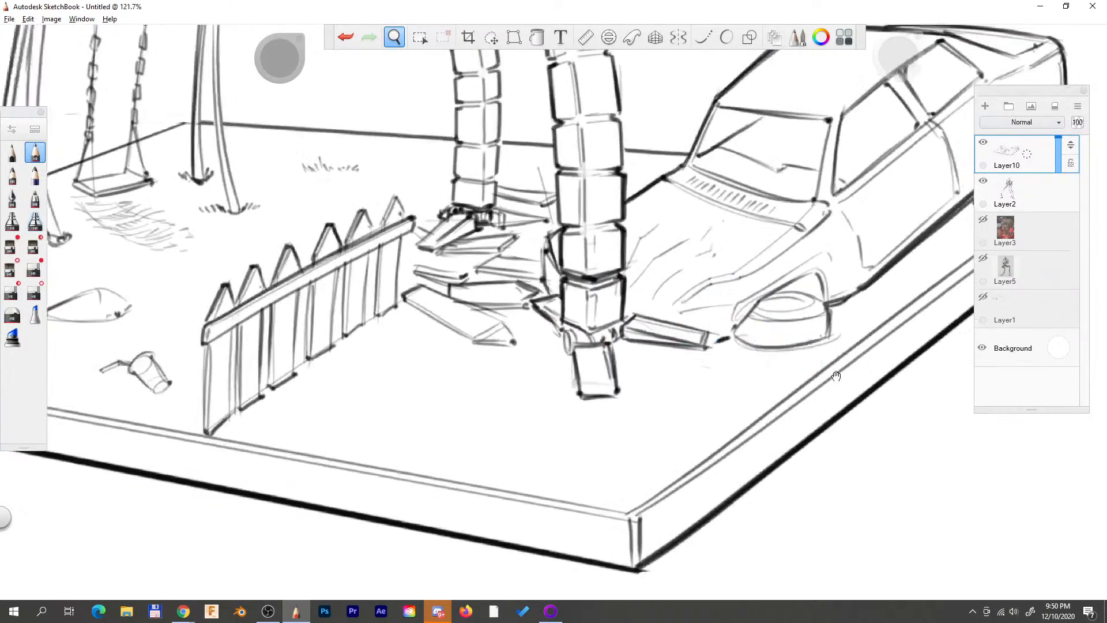
drag(835, 376, 705, 398)
drag(601, 359, 694, 360)
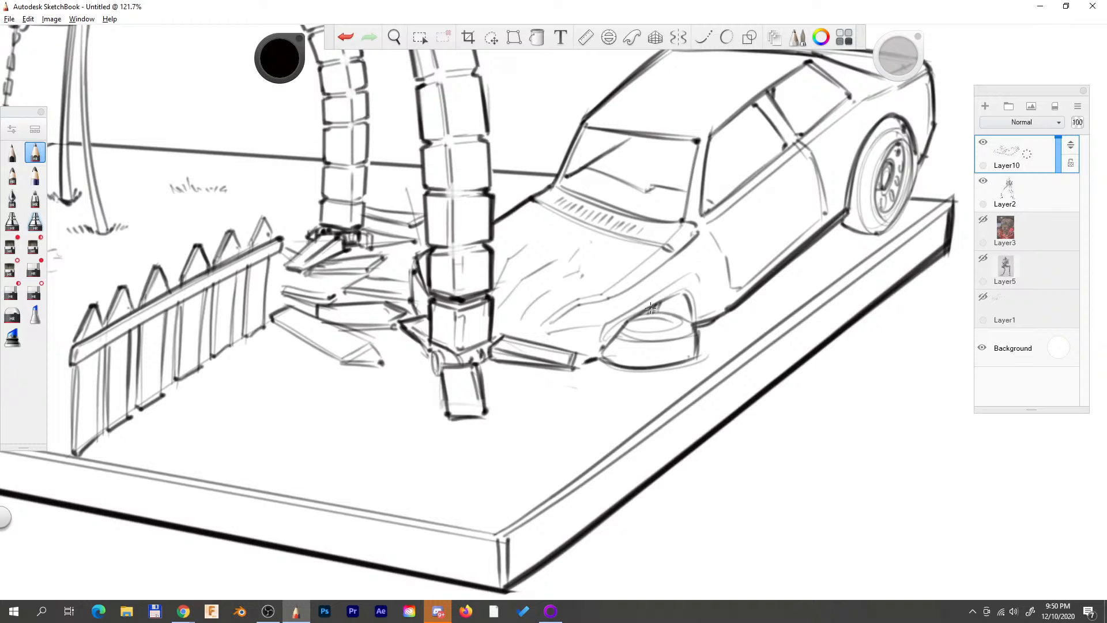
mouse_move(658, 311)
mouse_down()
mouse_move(674, 297)
mouse_move(689, 310)
mouse_up()
key(space)
drag(696, 377, 655, 403)
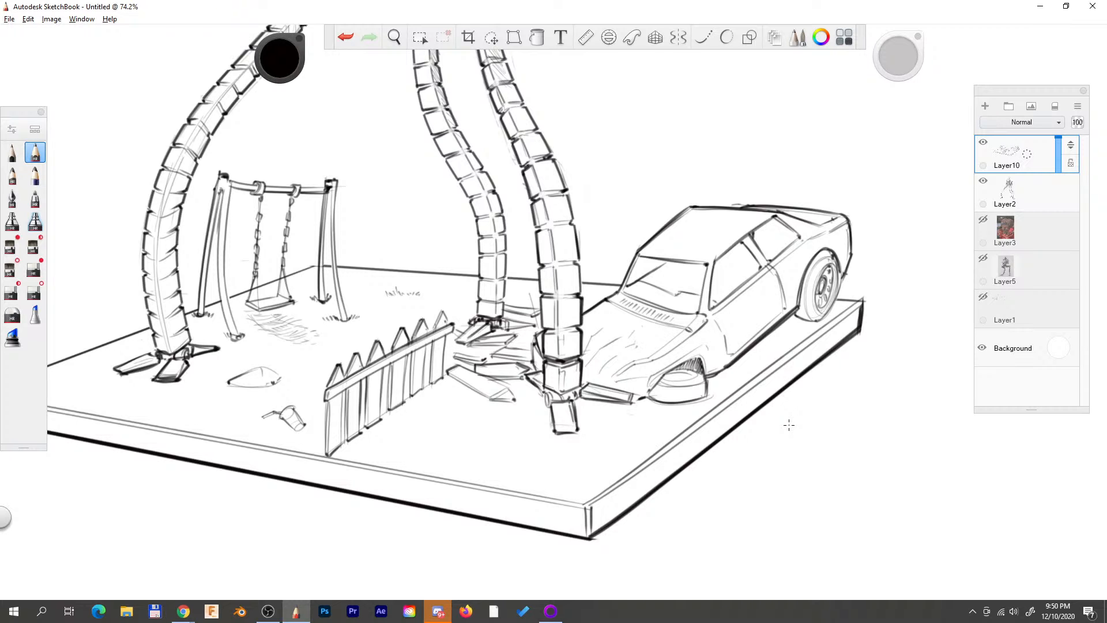
Examine the slab scene from the swing set to the wrecked car for areas that need more detail.
key(space)
drag(320, 532, 519, 455)
mouse_move(485, 351)
mouse_down()
mouse_move(562, 314)
mouse_move(506, 347)
mouse_move(515, 356)
mouse_up()
key(space)
drag(681, 302, 544, 369)
drag(824, 276, 600, 345)
mouse_move(674, 218)
mouse_down()
mouse_move(660, 358)
mouse_move(700, 201)
mouse_up()
drag(582, 387, 668, 361)
mouse_move(494, 287)
mouse_down()
mouse_move(477, 296)
mouse_move(526, 267)
mouse_up()
key(space)
drag(709, 390, 634, 386)
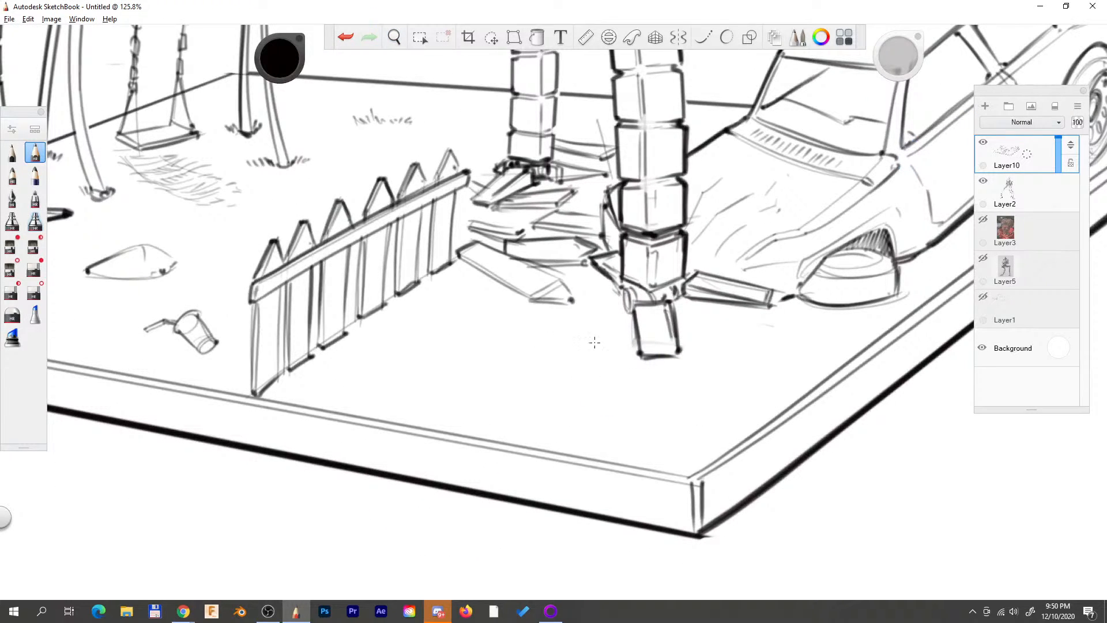
Sketch short radiating ground cracks around the front tripod foot beside the car.
drag(608, 339, 549, 348)
drag(640, 350, 595, 359)
drag(636, 320, 615, 328)
drag(705, 322, 681, 334)
drag(618, 285, 593, 277)
drag(600, 273, 575, 265)
drag(640, 323, 616, 311)
drag(634, 339, 618, 344)
drag(676, 324, 685, 314)
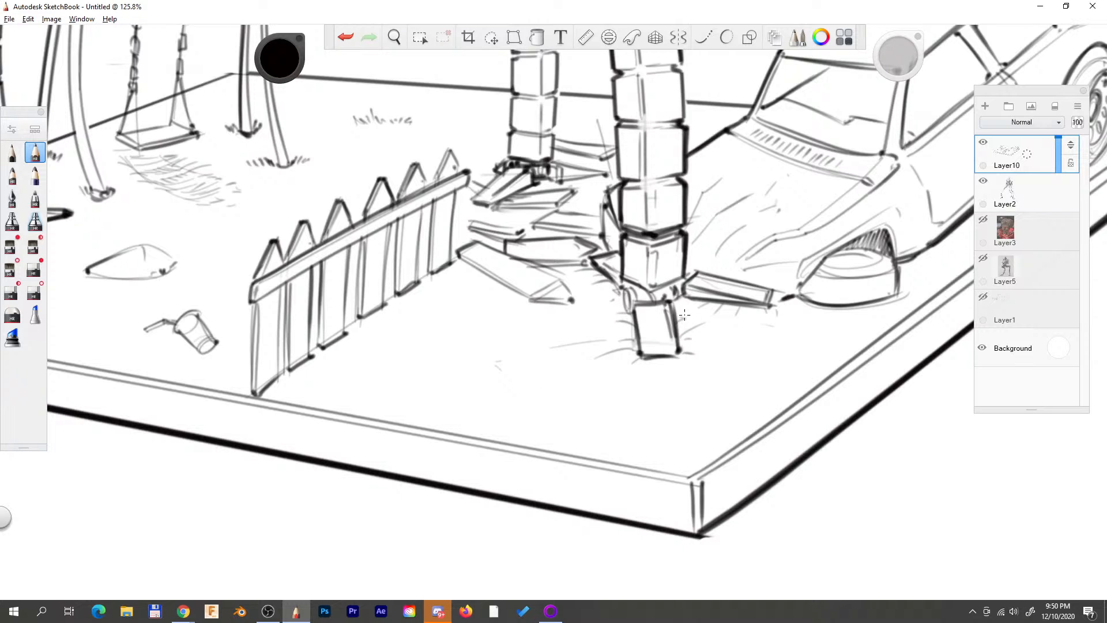
Add short impact lines on the ground around the tripod foot nearest the swing set.
key(space)
drag(463, 331, 642, 367)
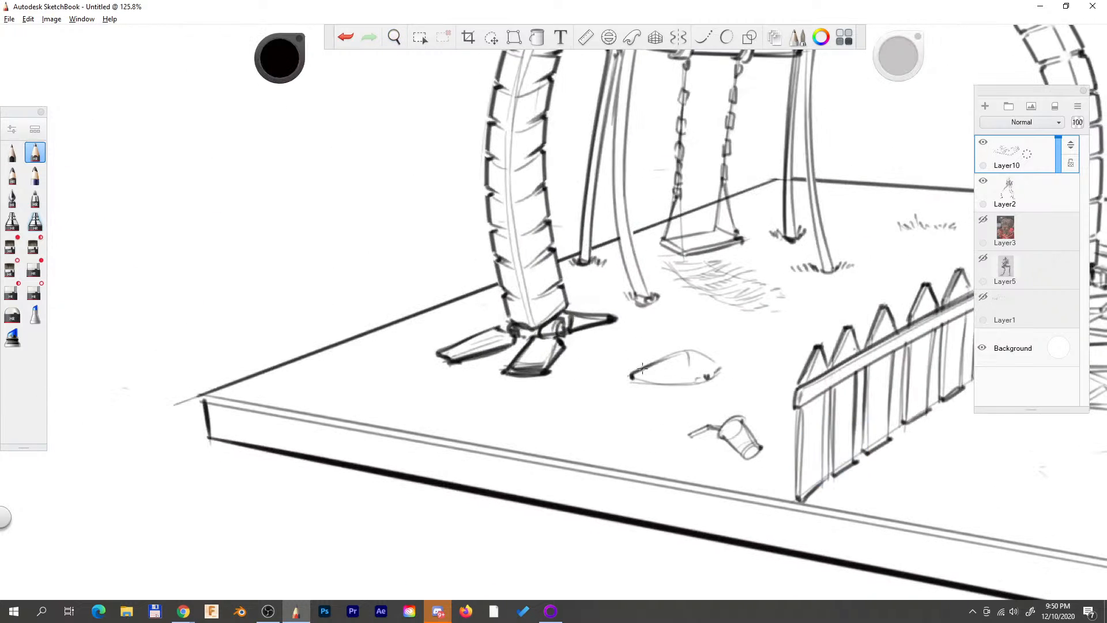
drag(564, 350, 586, 345)
drag(503, 369, 474, 376)
drag(614, 322, 629, 320)
Examine the whole composition from the slab up to the alien's dome.
key(space)
drag(807, 291, 775, 328)
drag(781, 331, 565, 387)
drag(714, 327, 782, 324)
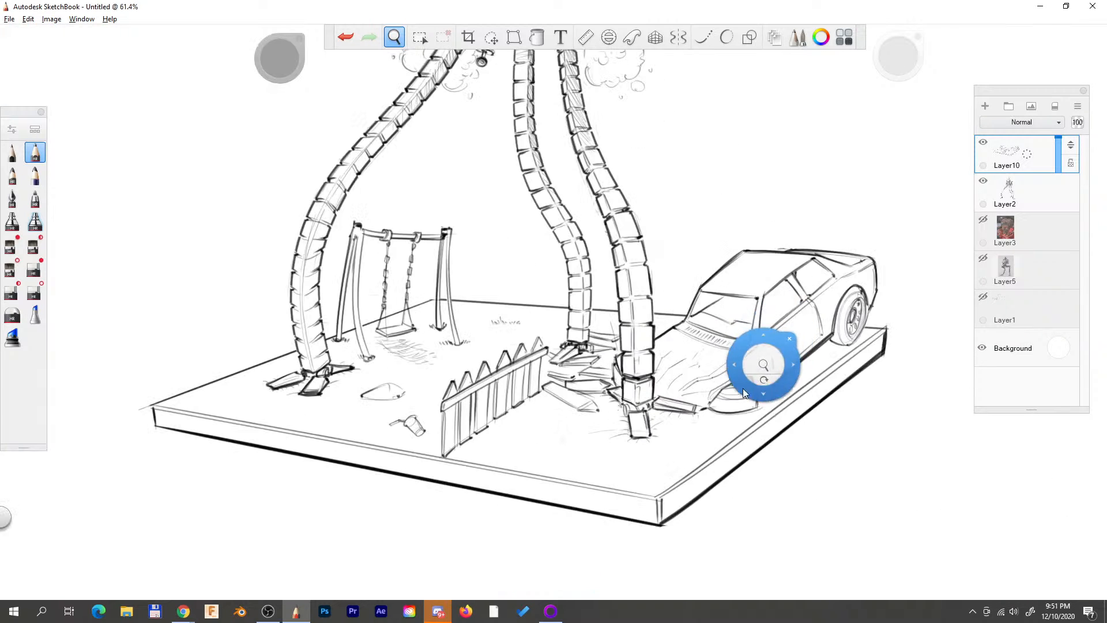
drag(743, 393, 720, 372)
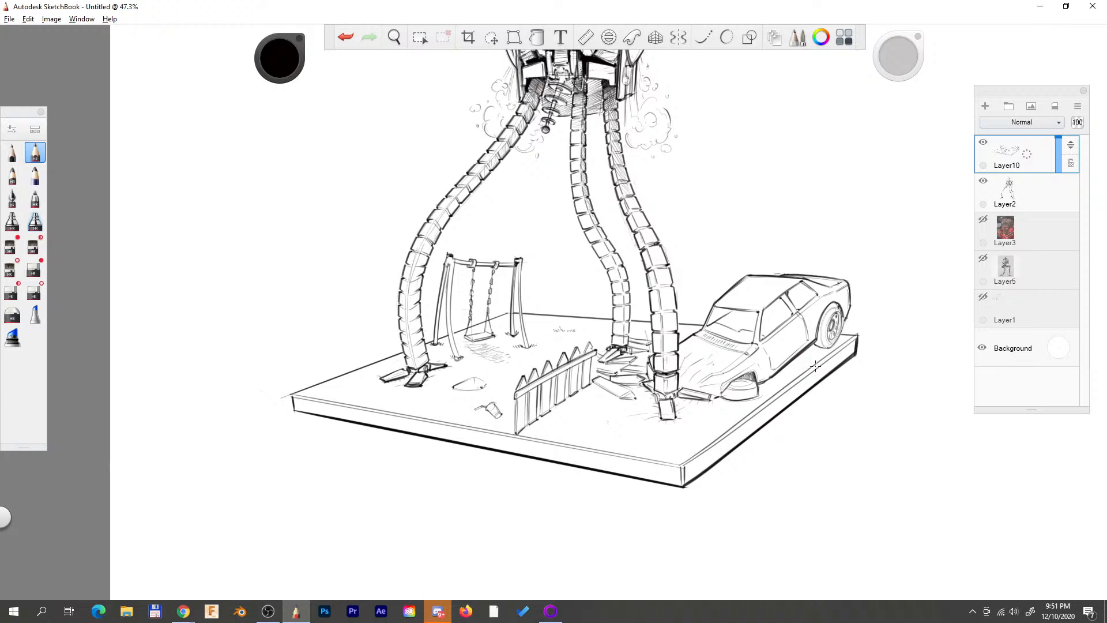
key(space)
drag(744, 277, 679, 354)
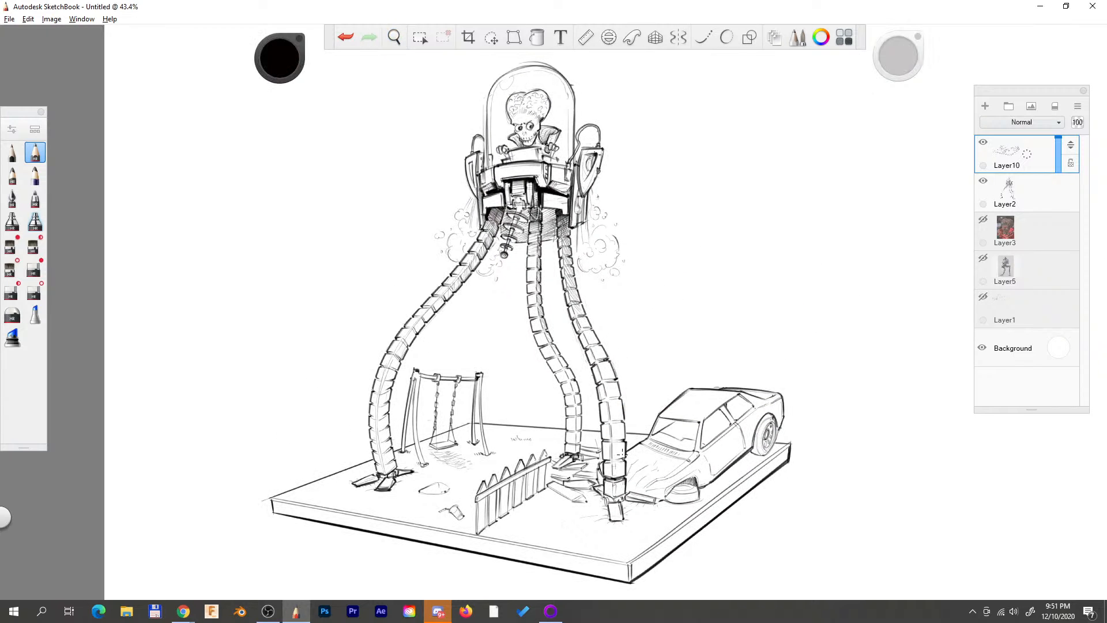
Hatch shading onto the shadow side of the rear tripod leg's segments.
key(space)
drag(697, 397, 717, 347)
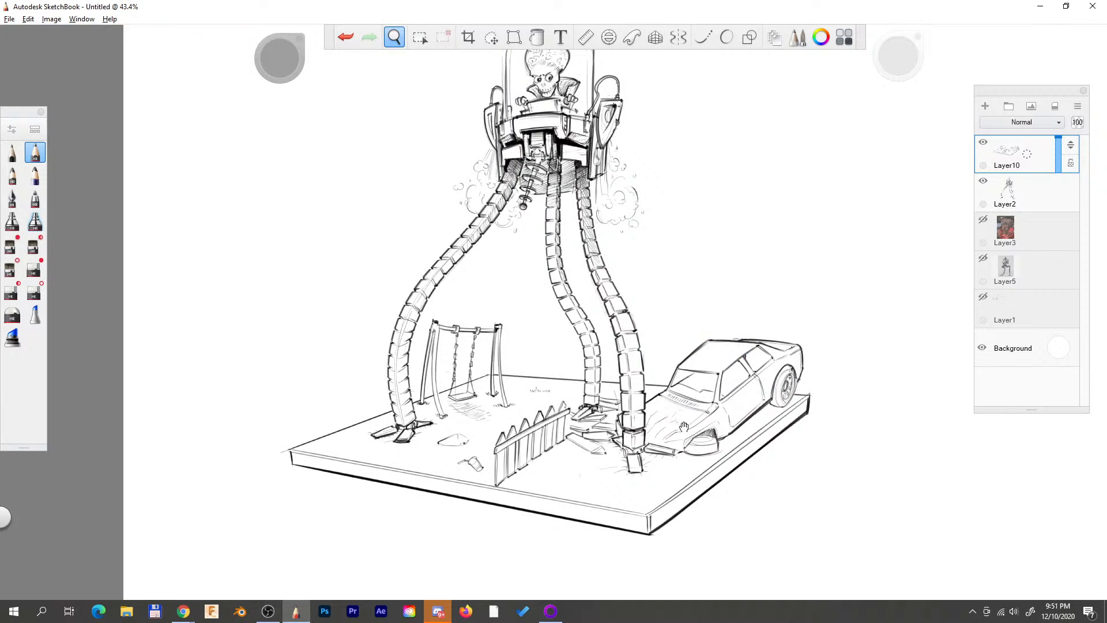
drag(698, 397, 704, 381)
scroll(652, 323, up, 5)
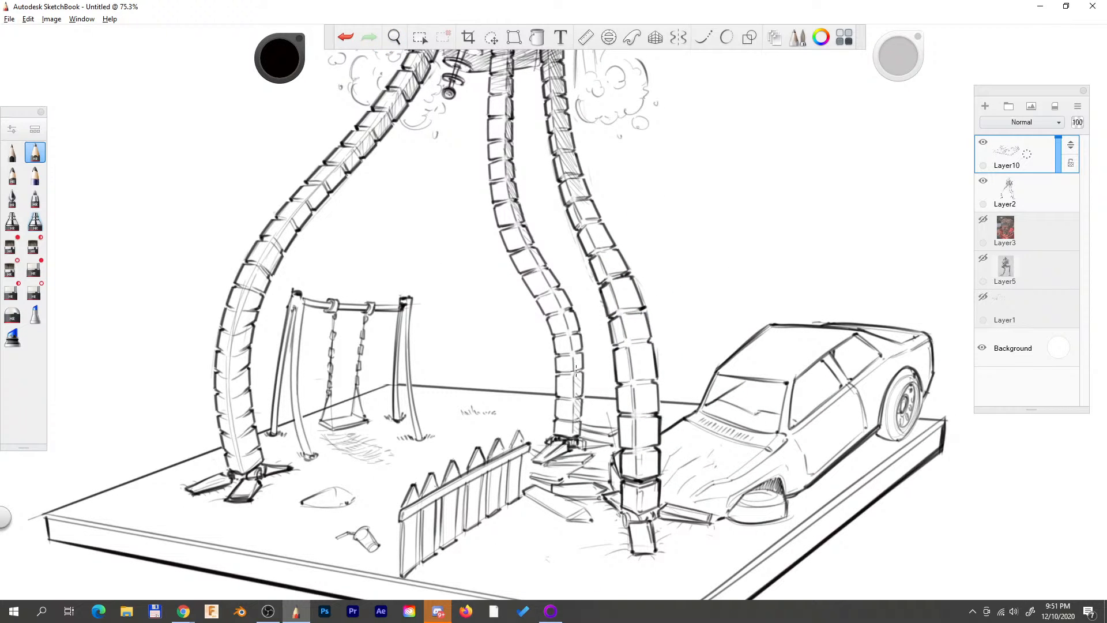
drag(577, 333, 565, 309)
Hatch shading along the segments of the tripod leg beside the swing set, from foot upward.
key(space)
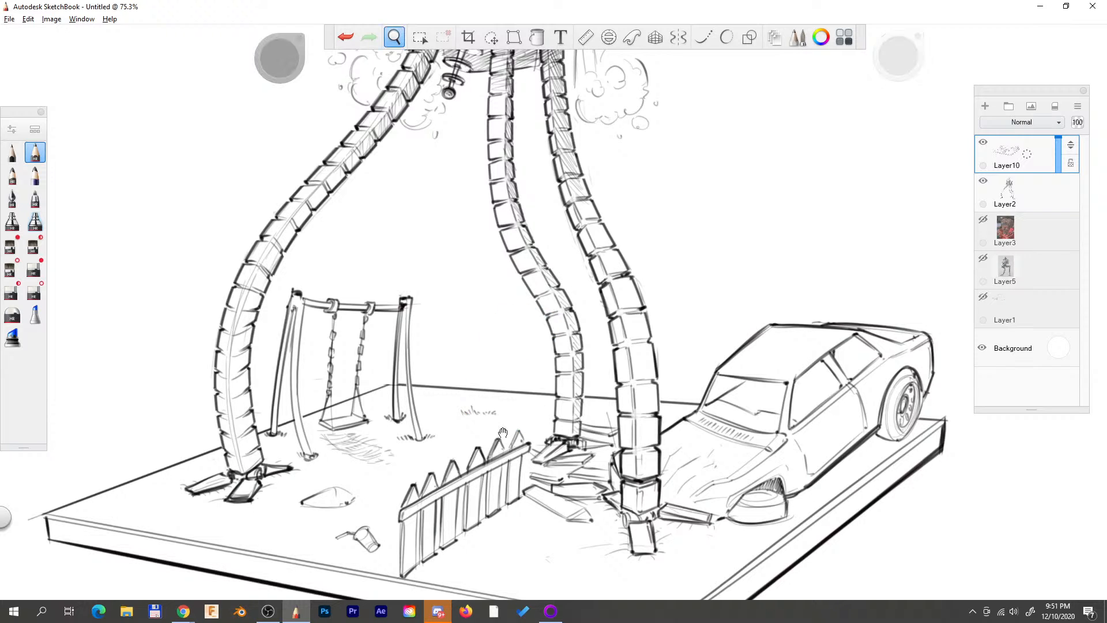
drag(497, 415, 578, 435)
drag(322, 463, 321, 427)
drag(315, 387, 328, 337)
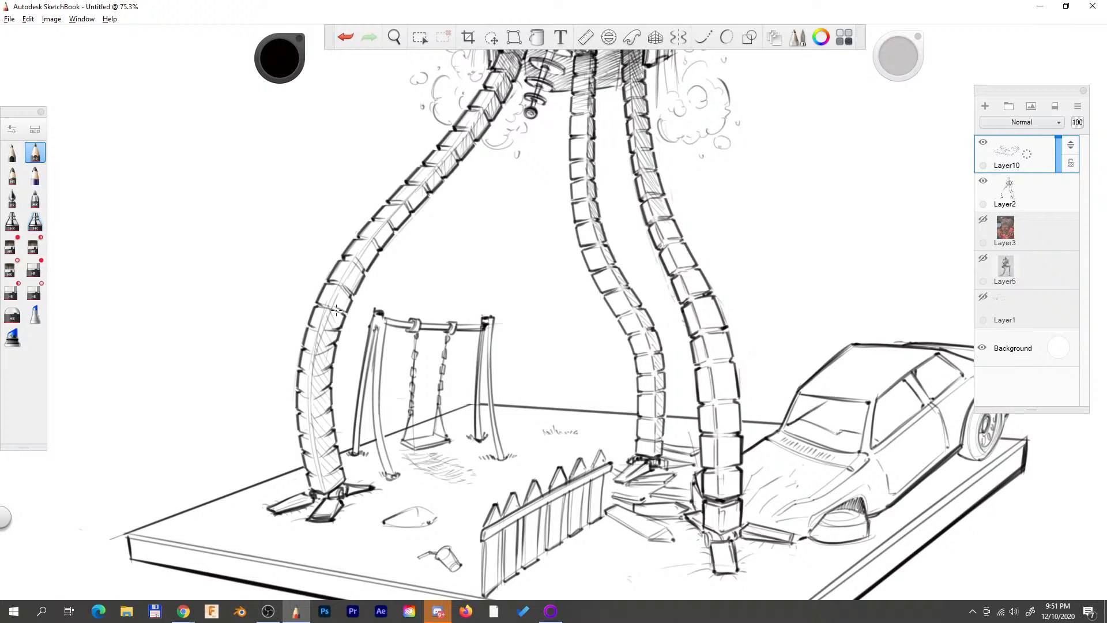
drag(340, 294, 416, 197)
Hatch shading onto the middle segments of the front tripod leg nearest the car.
key(space)
drag(758, 155, 741, 202)
drag(830, 199, 738, 328)
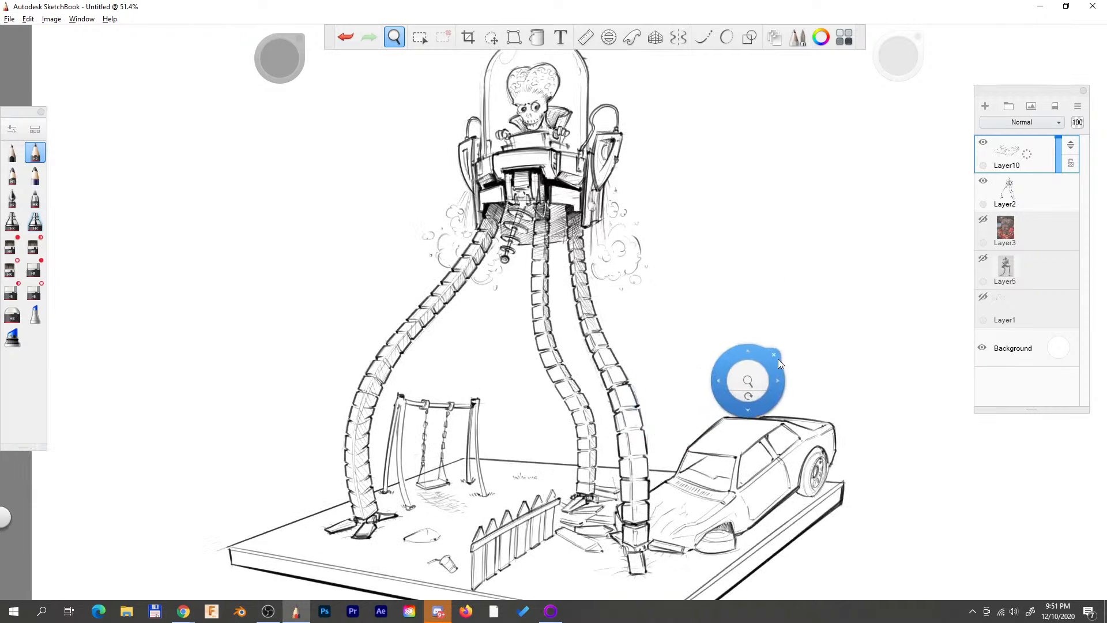
drag(727, 445, 696, 414)
drag(715, 293, 763, 281)
drag(728, 311, 648, 275)
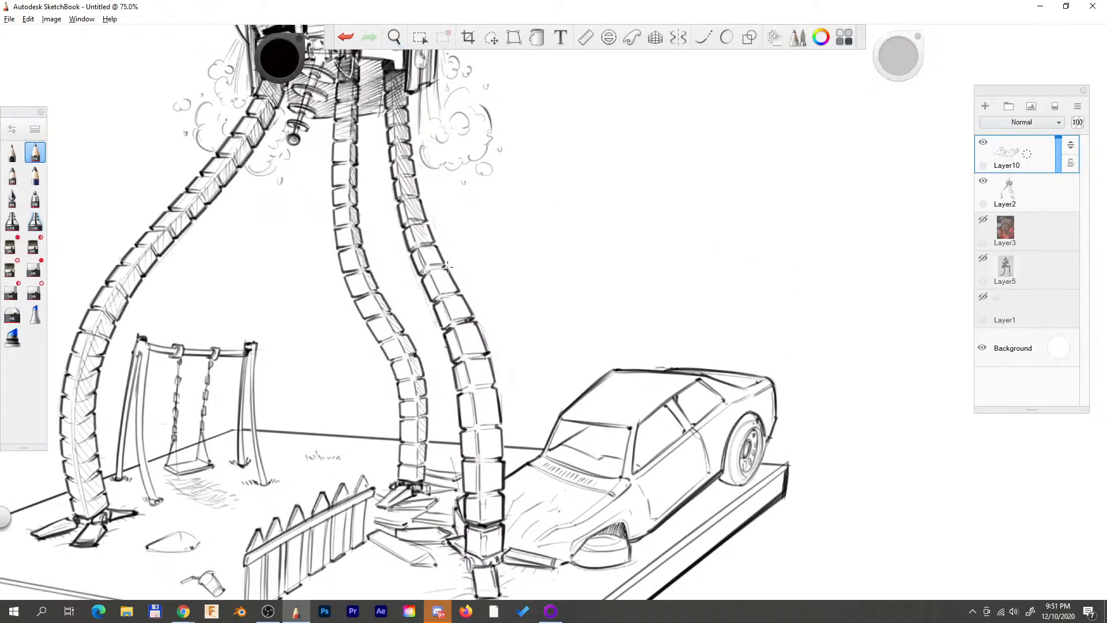
mouse_move(423, 253)
mouse_down()
mouse_move(473, 319)
mouse_move(447, 312)
mouse_move(482, 345)
mouse_up()
drag(459, 340, 478, 354)
Continue the hatching on the front tripod leg's lower segments just above its foot.
key(space)
drag(538, 403, 483, 305)
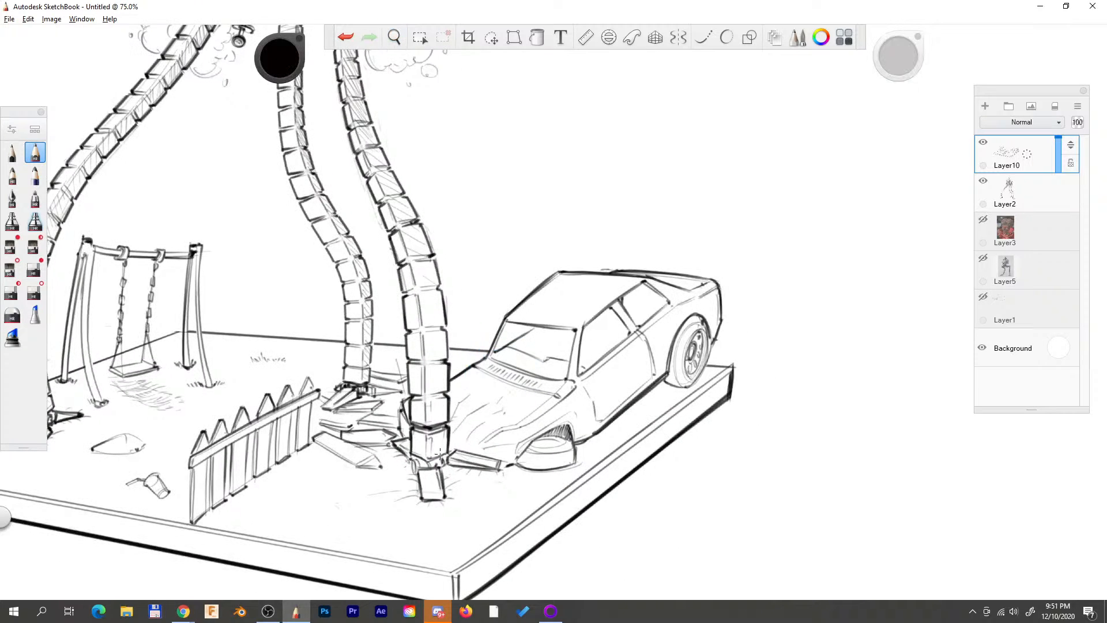
mouse_move(442, 454)
mouse_down()
mouse_move(433, 422)
mouse_move(467, 439)
mouse_move(429, 388)
mouse_up()
drag(427, 345, 443, 332)
key(space)
mouse_move(565, 237)
mouse_down()
mouse_move(675, 413)
mouse_move(672, 352)
mouse_move(653, 323)
mouse_move(595, 282)
mouse_up()
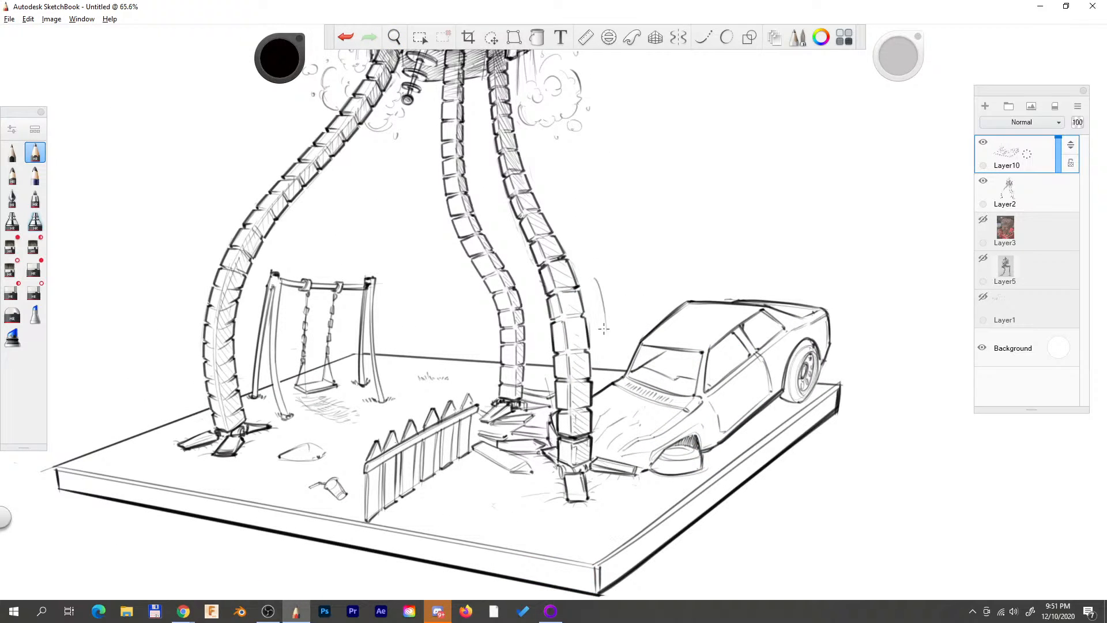
key(ctrl+z)
Add a few surface lines to the rock lying between the tripod foot and the fence.
key(space)
drag(539, 364, 641, 339)
drag(700, 384, 675, 415)
drag(697, 347, 741, 333)
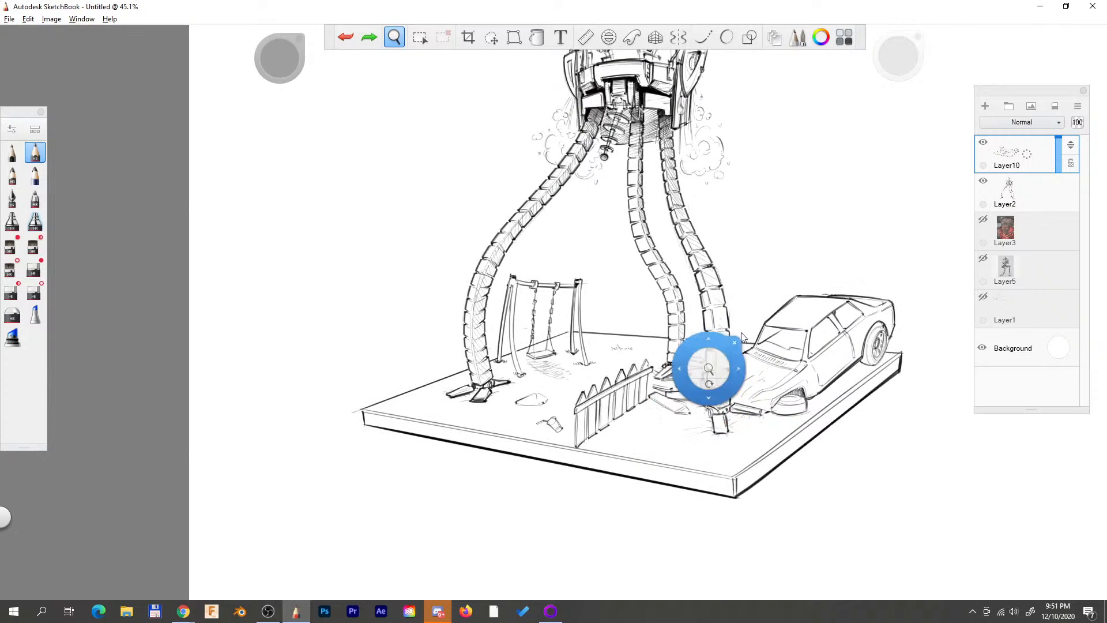
drag(583, 370, 633, 323)
drag(606, 425, 808, 348)
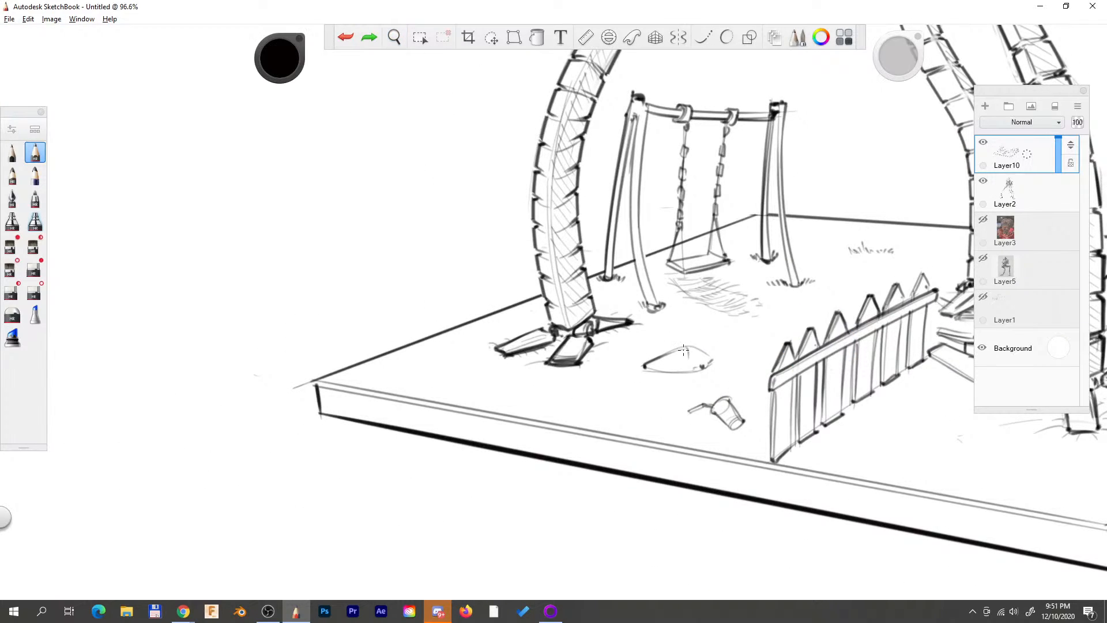
mouse_move(684, 350)
mouse_down()
mouse_move(673, 358)
mouse_move(710, 353)
mouse_up()
Sketch a tree stump's oval top and flared sides behind the fence, beside the grass tuft.
key(space)
mouse_move(908, 306)
mouse_down()
mouse_move(731, 368)
mouse_move(776, 349)
mouse_up()
mouse_move(810, 356)
mouse_down()
mouse_move(779, 398)
mouse_move(770, 346)
mouse_up()
mouse_move(686, 306)
mouse_down()
mouse_move(675, 310)
mouse_move(724, 303)
mouse_up()
drag(679, 312, 666, 336)
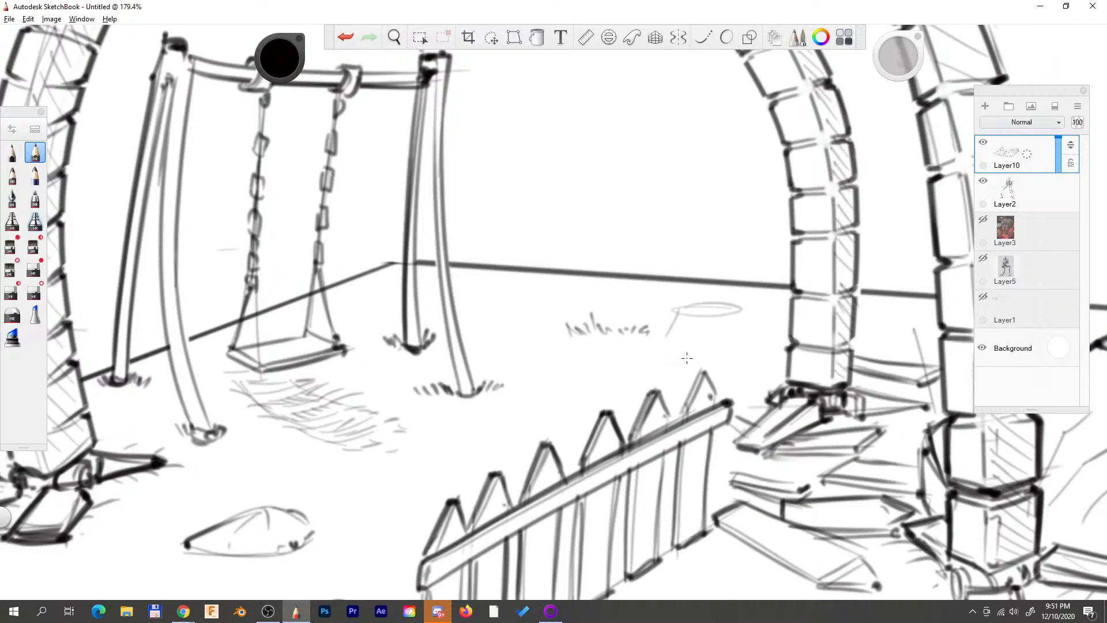
drag(737, 311, 760, 340)
mouse_move(674, 320)
mouse_down()
mouse_move(651, 348)
mouse_move(674, 348)
mouse_move(665, 344)
mouse_up()
Darken the stump's top edge and draw its roots and the ground marks at its base.
mouse_move(673, 315)
mouse_down()
mouse_move(663, 344)
mouse_move(733, 305)
mouse_up()
drag(675, 347, 693, 349)
mouse_move(650, 345)
mouse_down()
mouse_move(691, 352)
mouse_move(764, 337)
mouse_up()
mouse_move(673, 315)
mouse_down()
mouse_move(744, 311)
mouse_move(728, 313)
mouse_up()
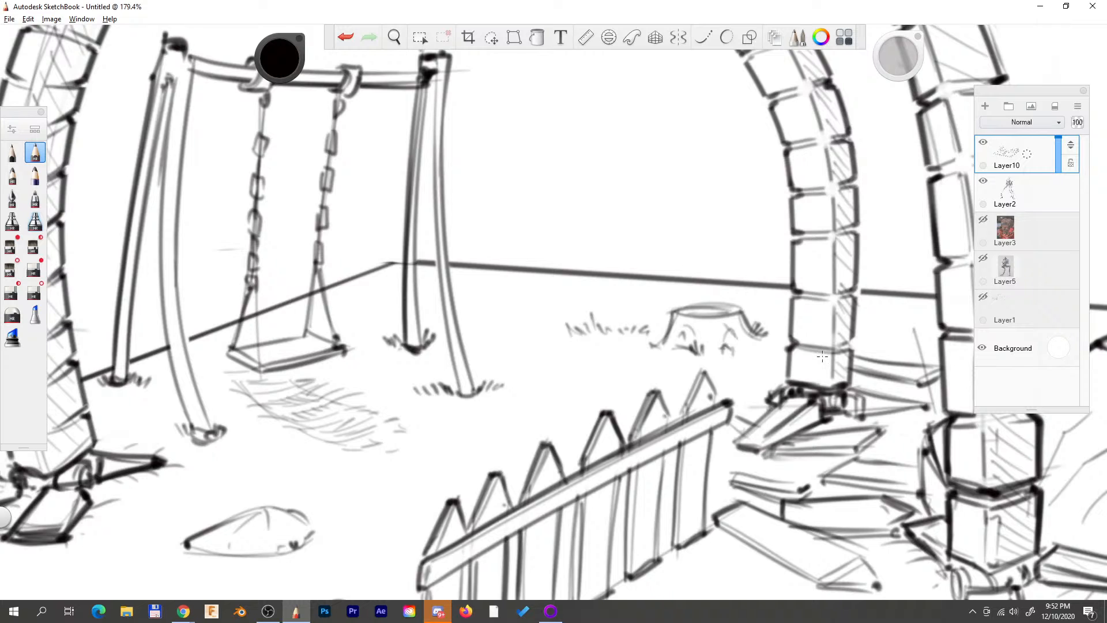
Check the full drawing and toggle Layer10's visibility off and on to compare its contents.
scroll(822, 334, down, 6)
drag(821, 334, 678, 327)
scroll(832, 356, up, 3)
drag(889, 385, 814, 433)
mouse_move(859, 290)
mouse_down()
mouse_move(843, 284)
mouse_move(848, 371)
mouse_up()
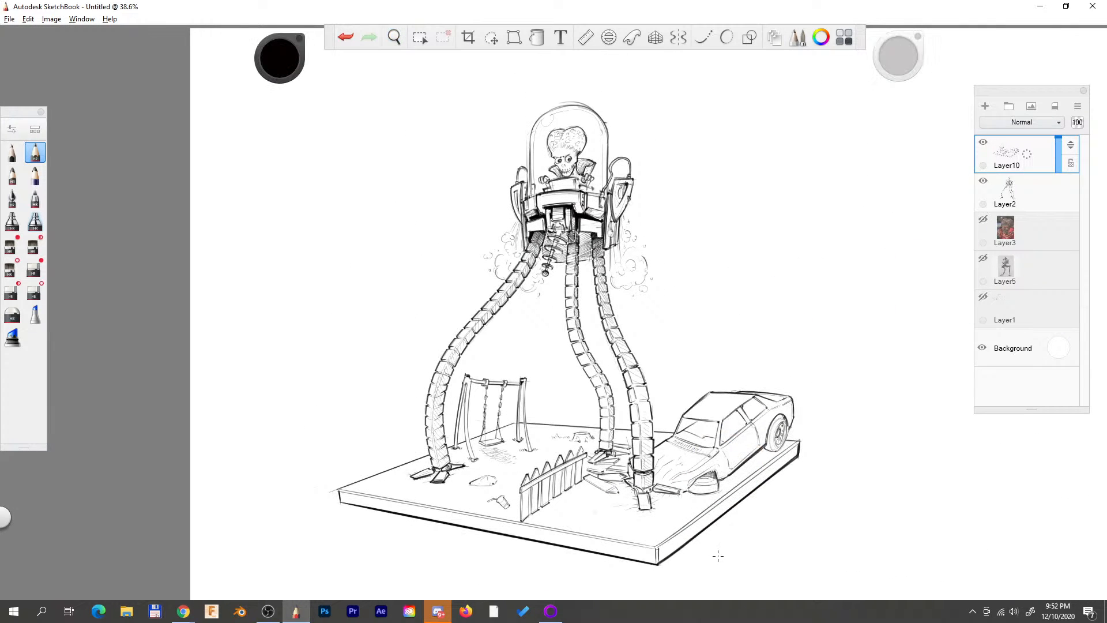
click(983, 143)
click(983, 143)
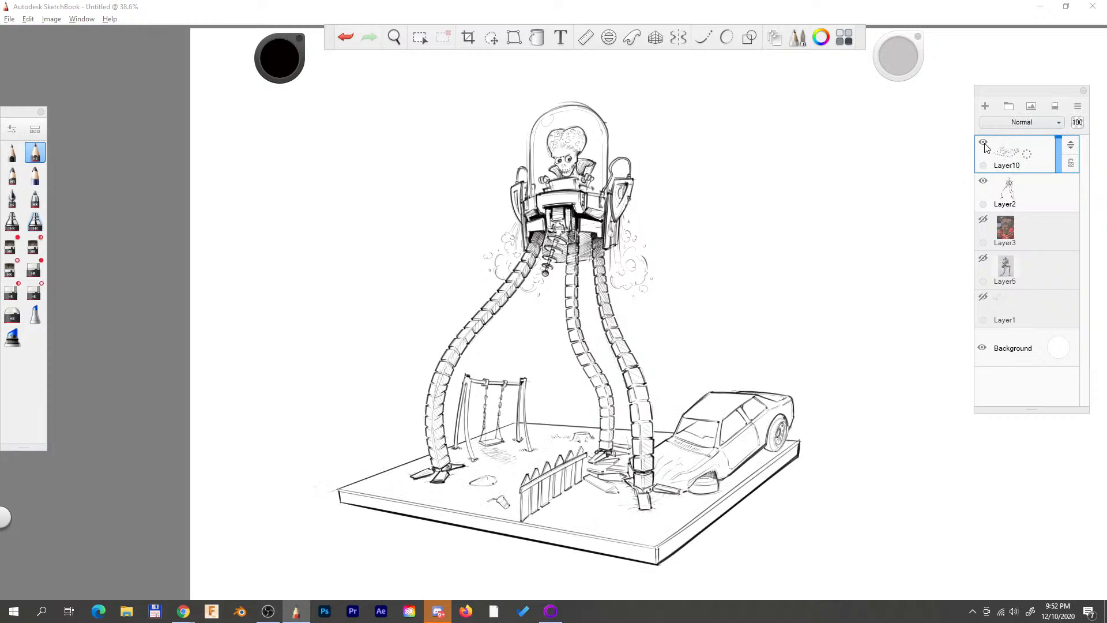
Add short dent strokes to the car's crumpled hood beside the front tripod leg.
key(space)
drag(730, 427, 766, 369)
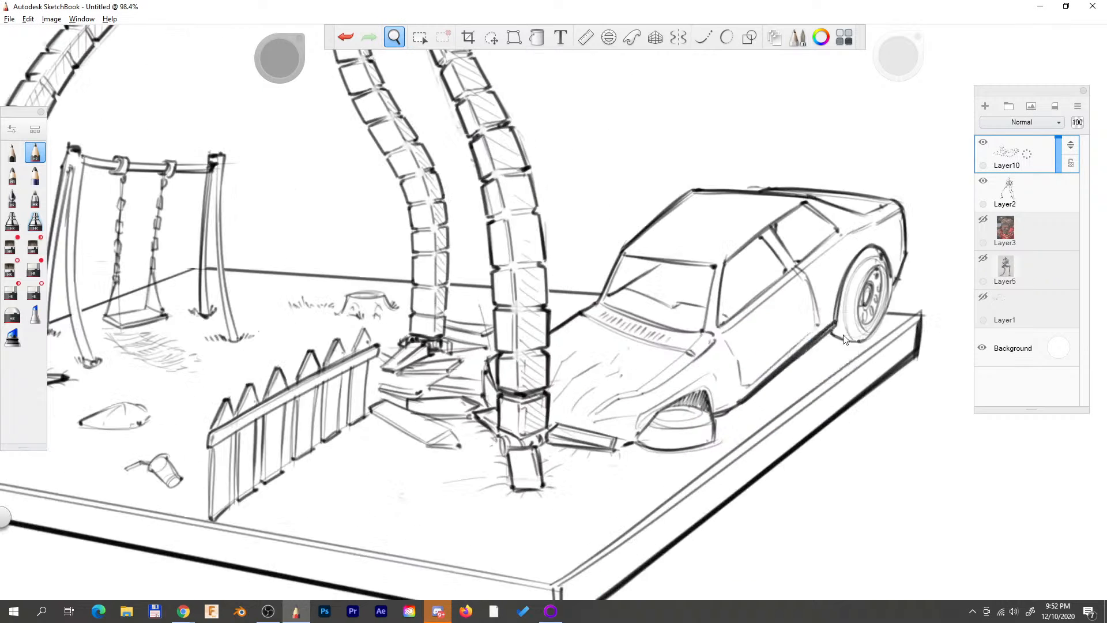
mouse_move(569, 395)
mouse_down()
mouse_move(559, 423)
mouse_move(567, 406)
mouse_up()
drag(566, 404, 556, 416)
Hatch the wrecked car's windshield with vertical shading lines above the crack line.
key(space)
mouse_move(712, 362)
mouse_down()
mouse_move(669, 447)
mouse_move(696, 301)
mouse_up()
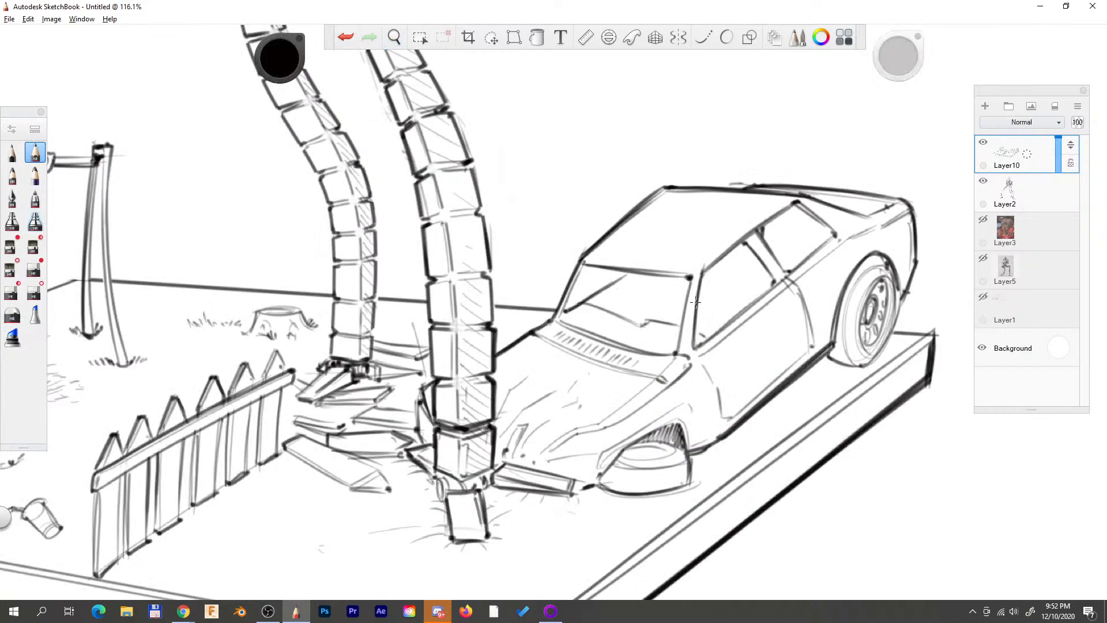
mouse_move(575, 306)
mouse_down()
mouse_move(571, 325)
mouse_move(600, 325)
mouse_up()
drag(616, 290, 628, 345)
drag(637, 285, 645, 344)
drag(650, 281, 659, 349)
drag(666, 281, 665, 352)
mouse_move(672, 278)
mouse_down()
mouse_move(671, 351)
mouse_move(678, 323)
mouse_up()
Shade the car's front side window with evenly spaced vertical hatch lines.
key(space)
drag(753, 425, 513, 463)
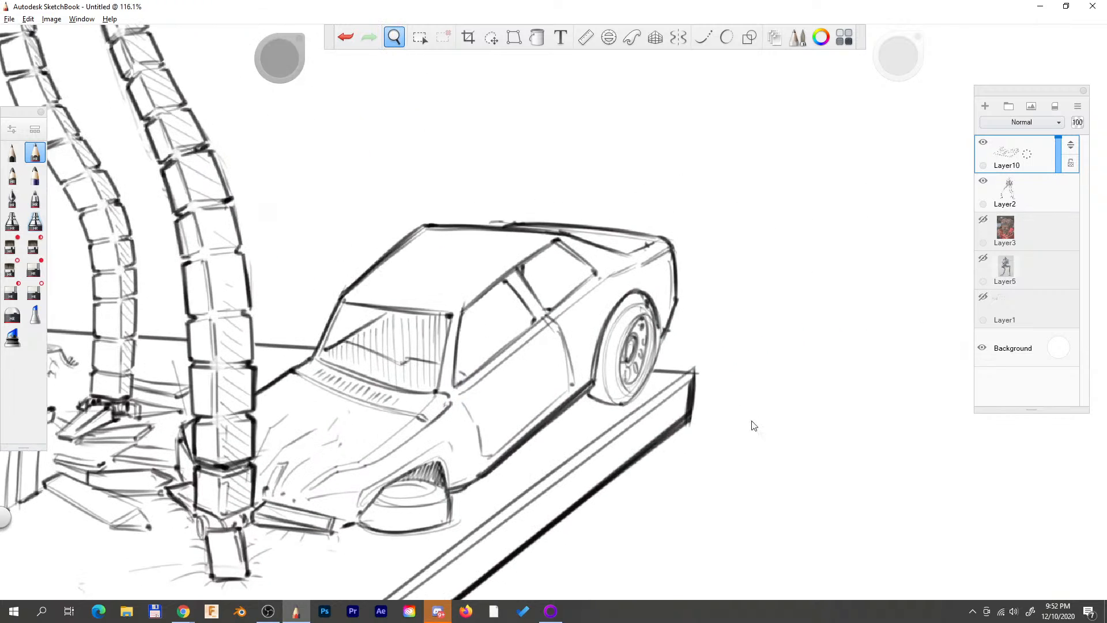
drag(462, 330, 461, 368)
mouse_move(467, 320)
mouse_down()
mouse_move(466, 371)
mouse_move(472, 362)
mouse_up()
mouse_move(480, 303)
mouse_down()
mouse_move(480, 357)
mouse_move(485, 347)
mouse_up()
drag(494, 290, 500, 342)
mouse_move(508, 280)
mouse_down()
mouse_move(507, 340)
mouse_move(514, 334)
mouse_up()
drag(522, 294, 523, 329)
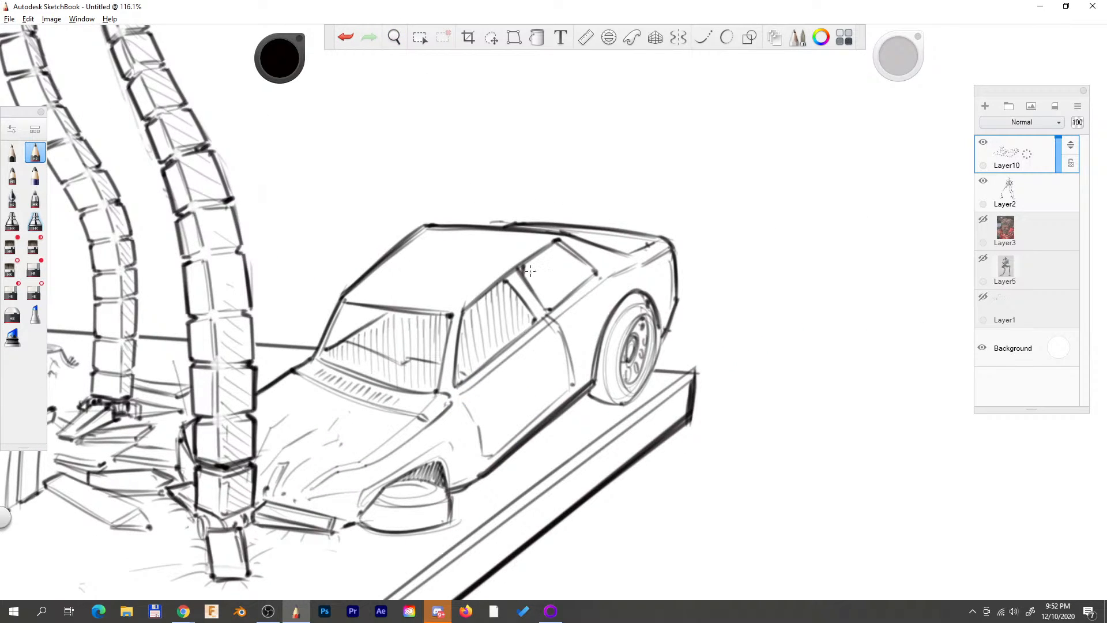
Shade the car's rear side window with vertical hatch lines.
drag(527, 264, 526, 279)
drag(533, 259, 538, 300)
drag(548, 249, 553, 304)
mouse_move(562, 246)
mouse_down()
mouse_move(561, 298)
mouse_move(568, 293)
mouse_up()
drag(575, 256, 575, 288)
key(space)
drag(724, 269, 657, 395)
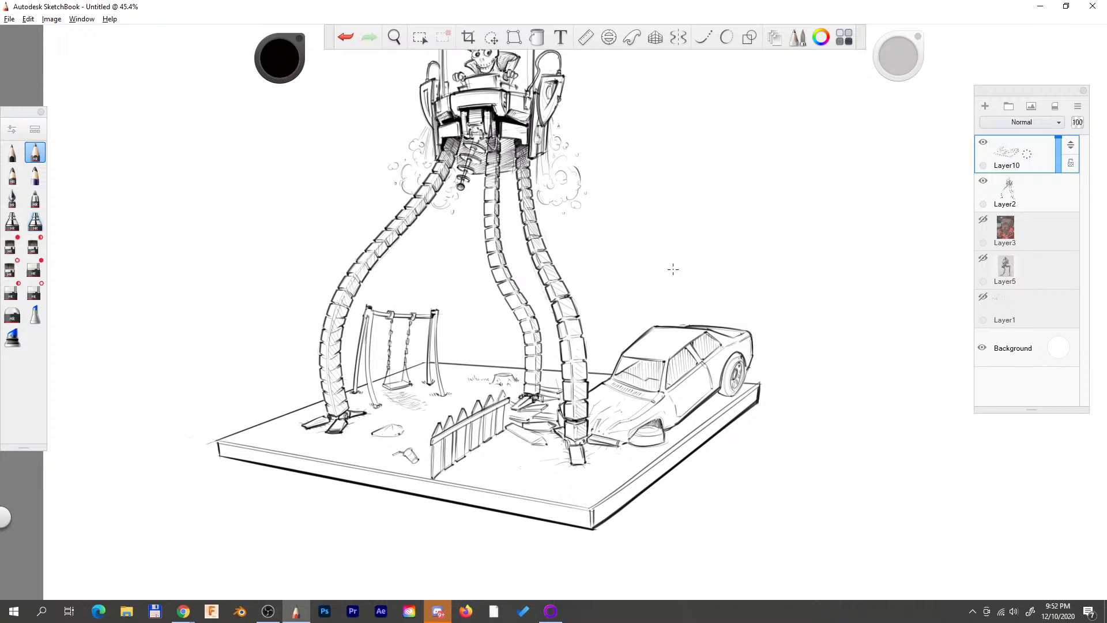
Darken the outlines of the lower segments on the tripod's middle rear leg, just above its foot.
key(space)
drag(570, 374, 701, 331)
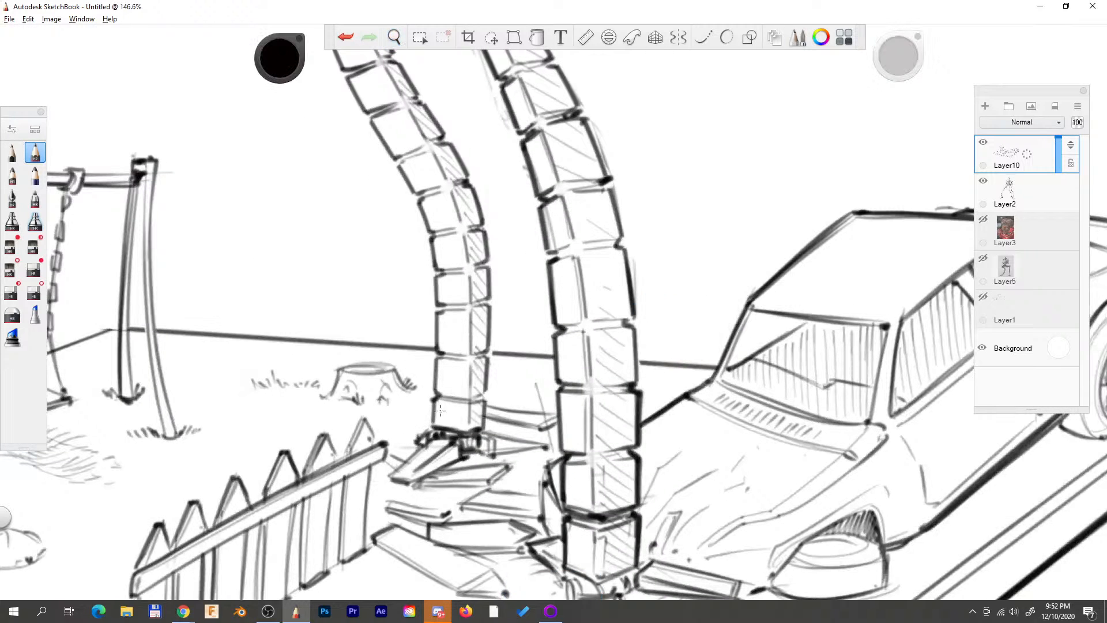
mouse_move(431, 427)
mouse_down()
mouse_move(434, 355)
mouse_move(454, 307)
mouse_up()
mouse_move(475, 398)
mouse_down()
mouse_move(490, 359)
mouse_move(482, 428)
mouse_up()
drag(488, 316, 485, 352)
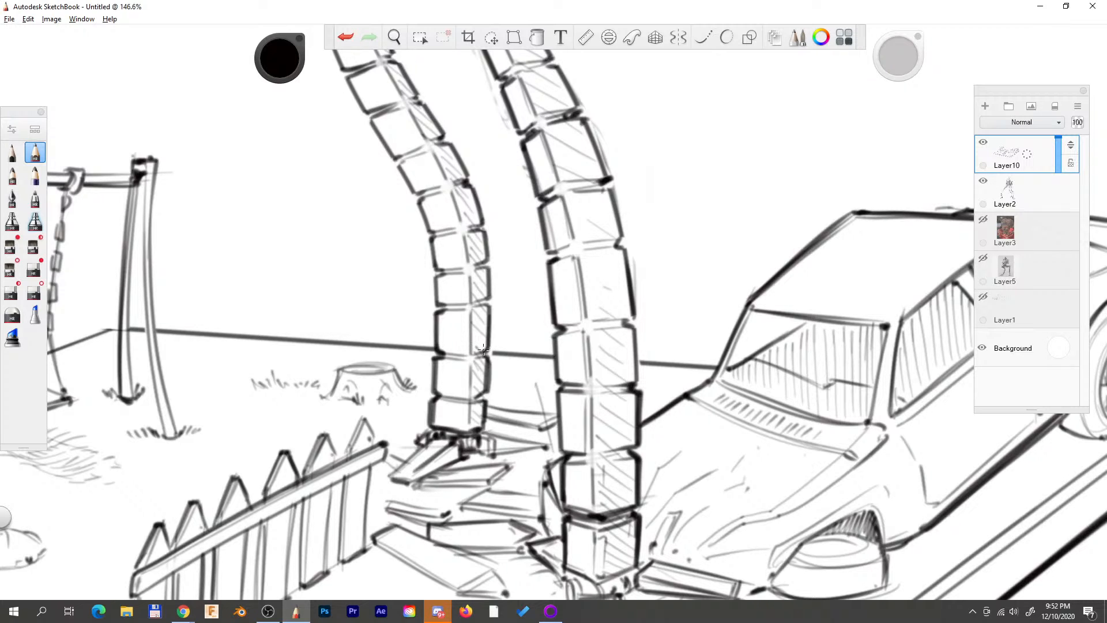
mouse_move(485, 298)
mouse_down()
mouse_move(484, 232)
mouse_move(443, 269)
mouse_up()
key(space)
mouse_move(643, 217)
mouse_down()
mouse_move(519, 300)
mouse_move(474, 508)
mouse_up()
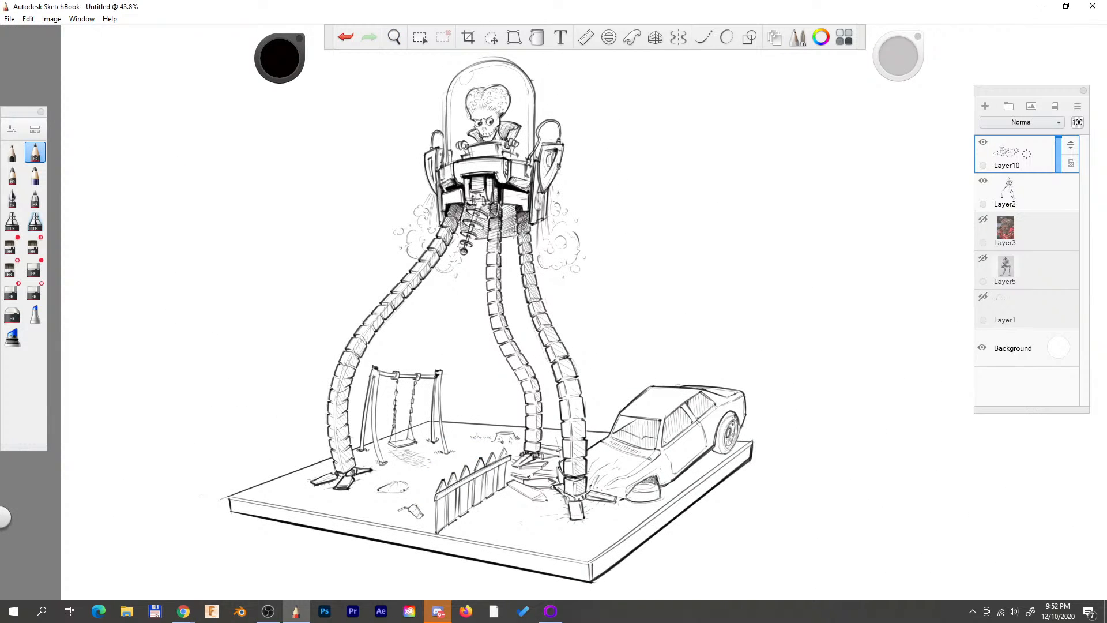
Switch to Pinterest in the browser and look through the home feed for vehicle and concept-art references.
key(alt+Tab)
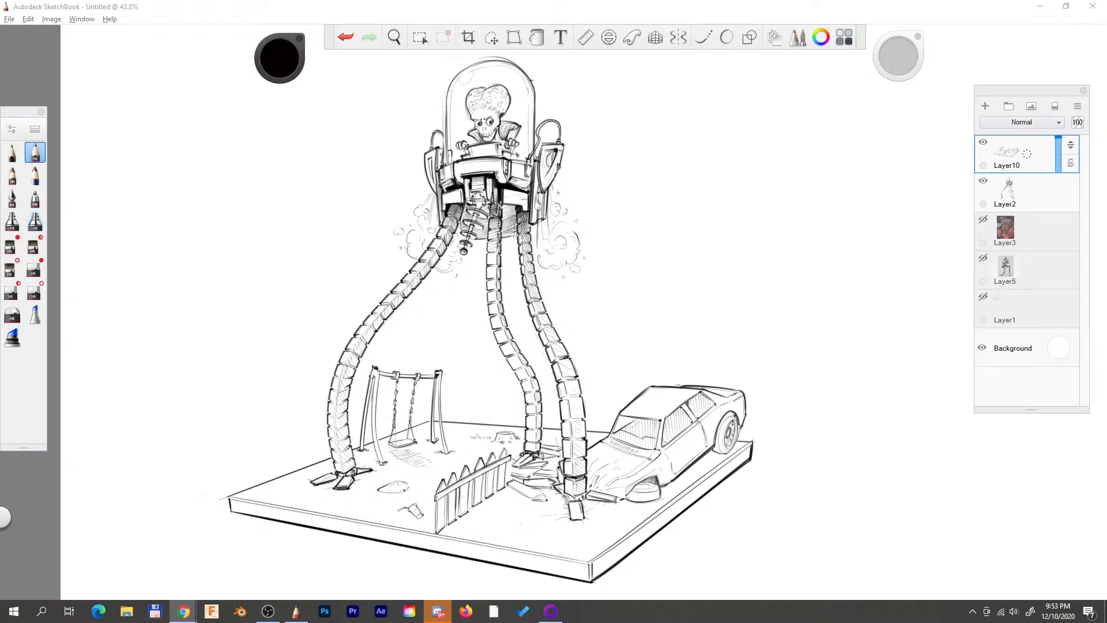
drag(1106, 305, 164, 2)
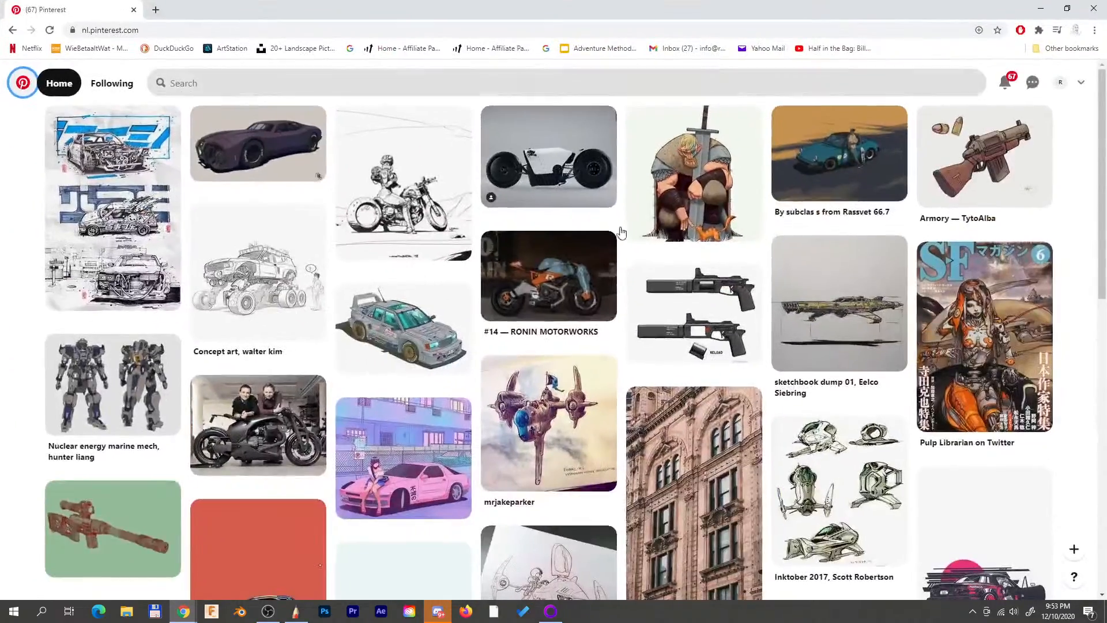
scroll(483, 262, down, 6)
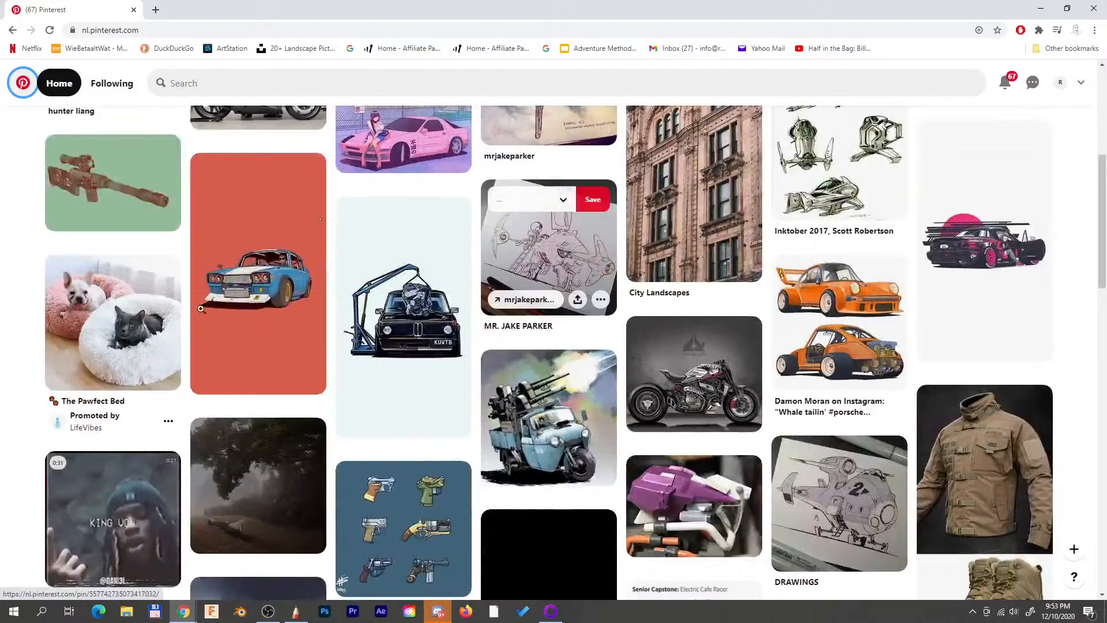
scroll(479, 371, down, 2)
scroll(692, 392, down, 2)
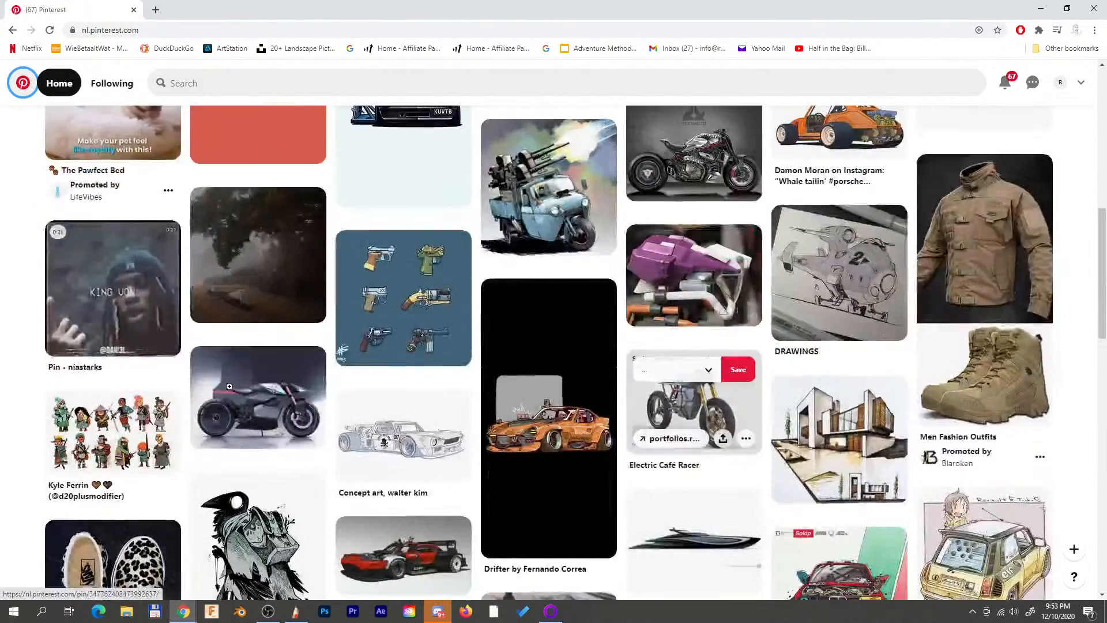
scroll(235, 447, down, 5)
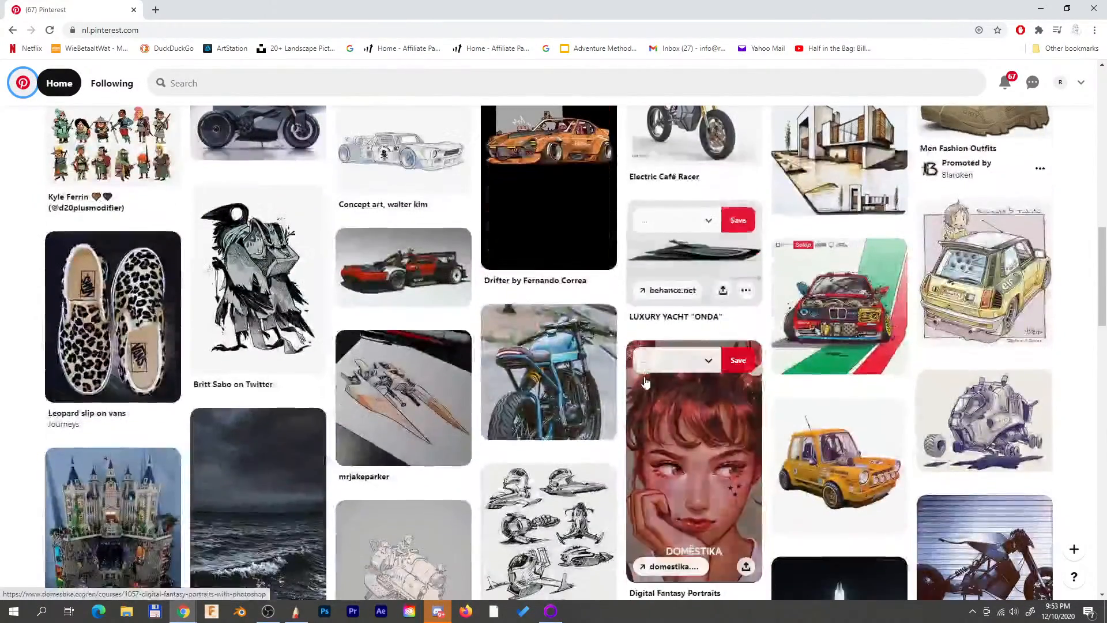
scroll(658, 351, down, 3)
scroll(543, 347, down, 1)
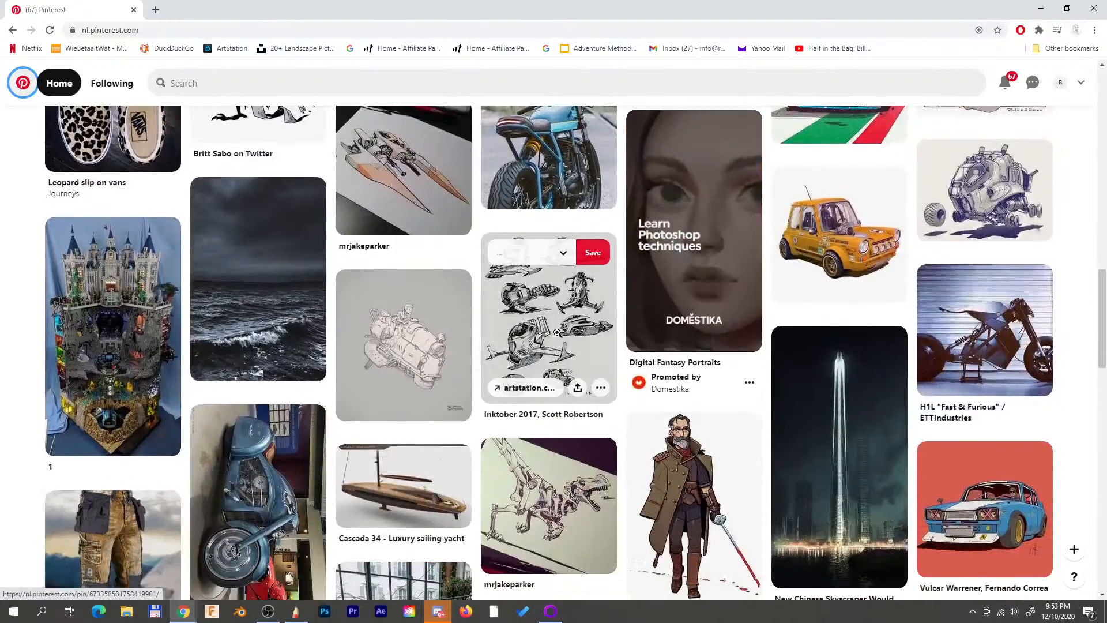
scroll(543, 347, up, 2)
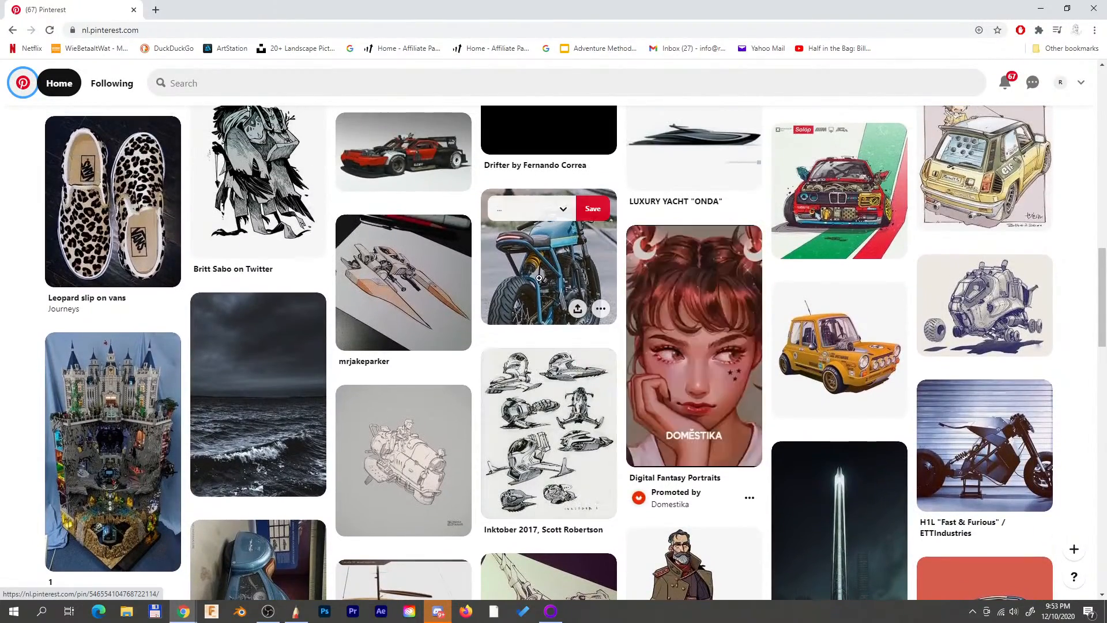
scroll(289, 288, down, 6)
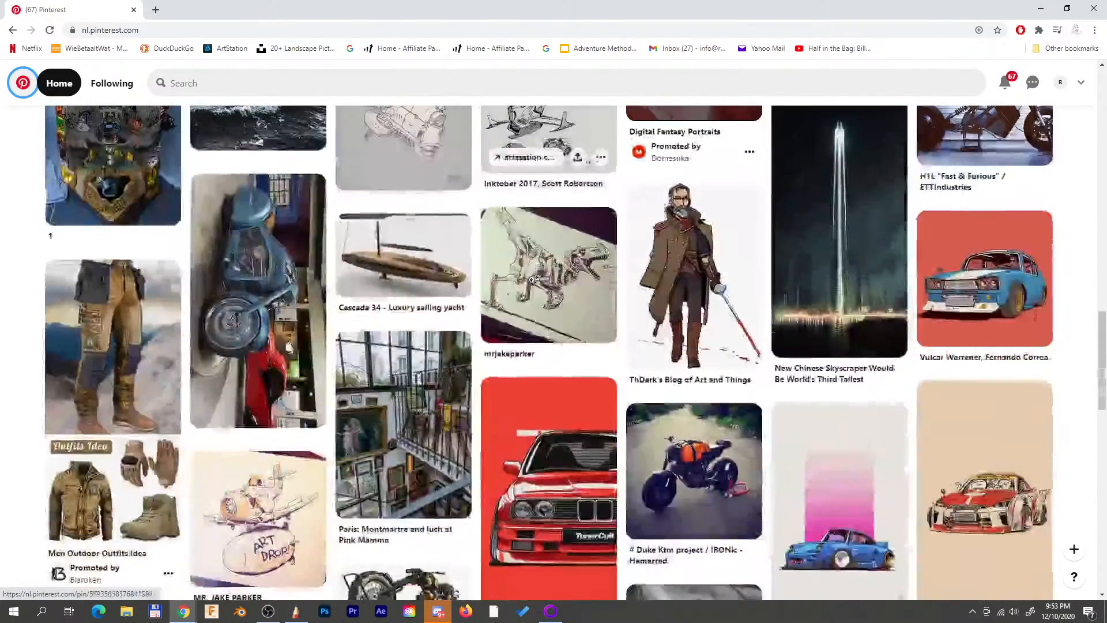
scroll(36, 306, up, 3)
scroll(327, 349, down, 5)
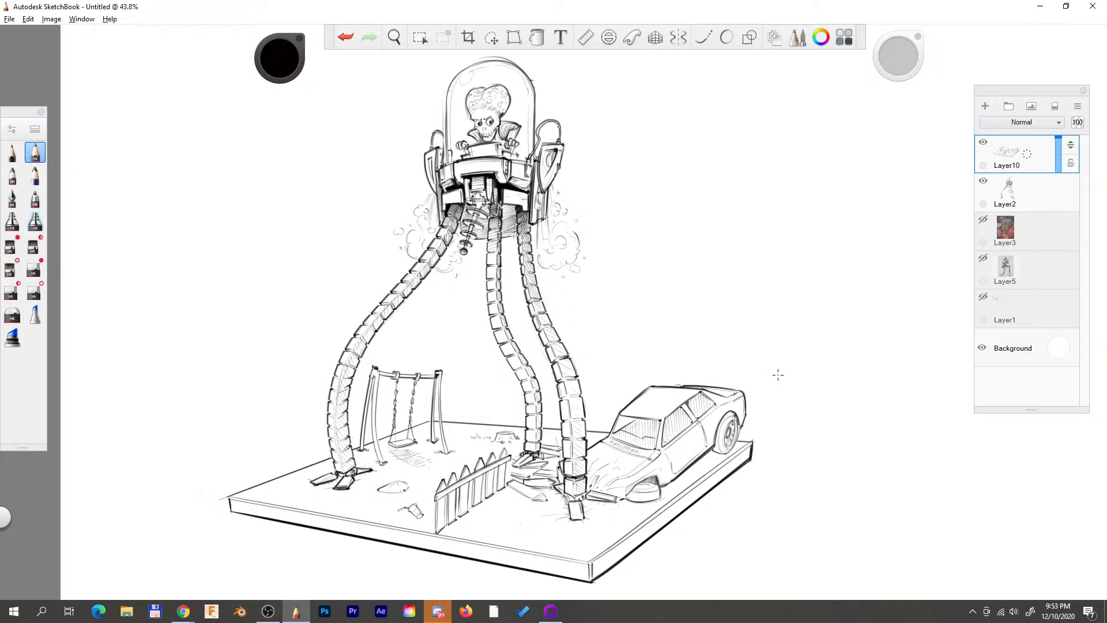
Return to SketchBook and reinforce the wrecked car's upper side-window edge and the body line beneath the side windows.
scroll(778, 375, up, 10)
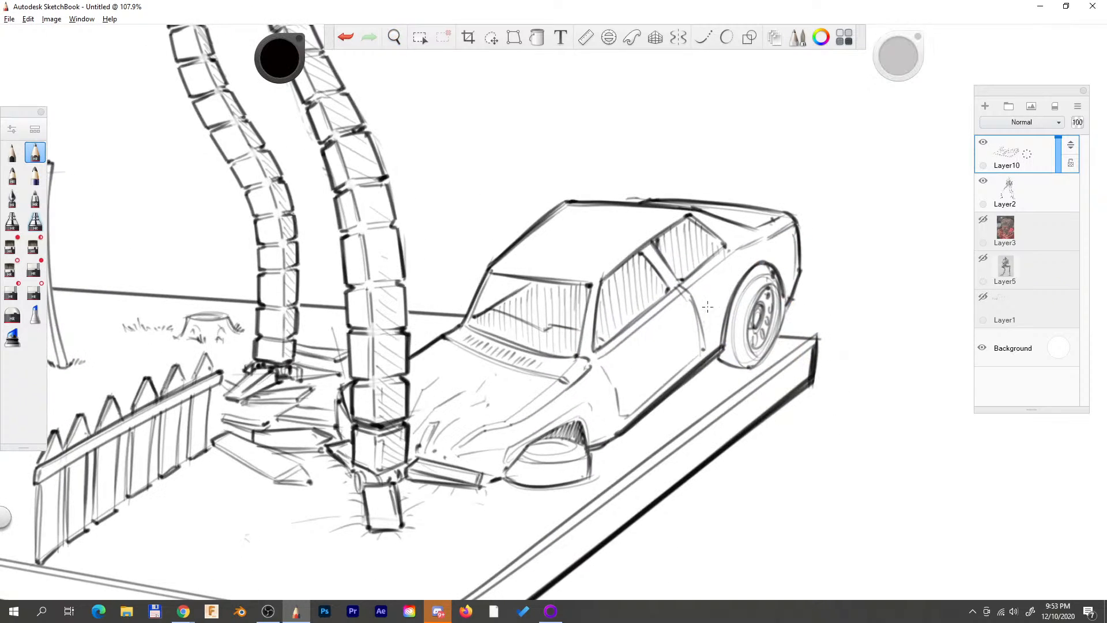
drag(603, 280, 646, 245)
key(e)
key(e)
drag(597, 277, 689, 206)
drag(600, 275, 682, 214)
drag(847, 262, 778, 294)
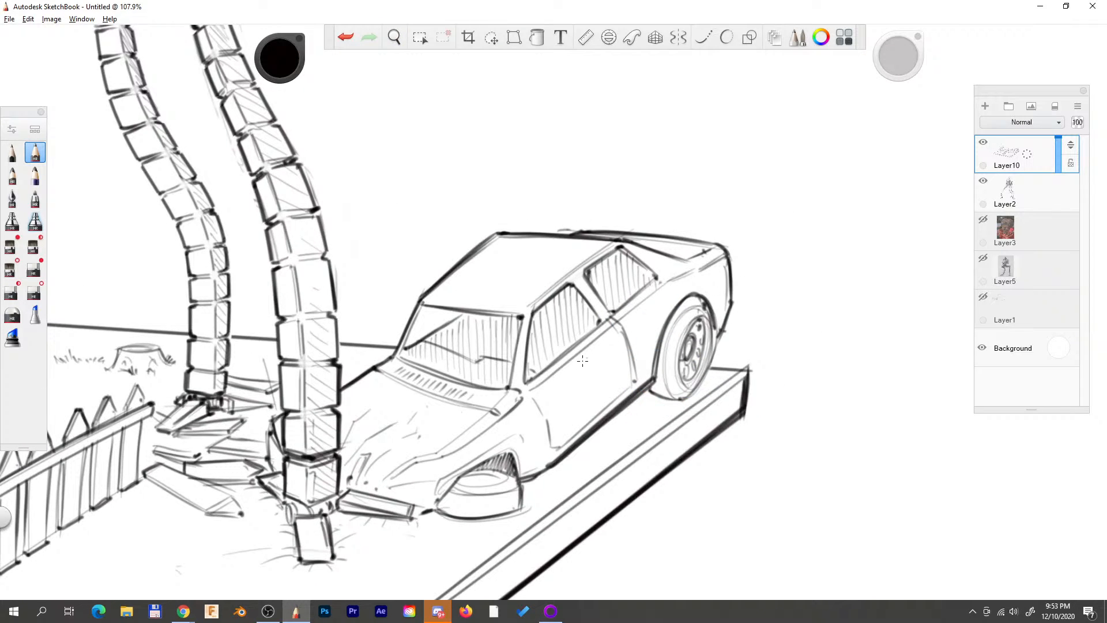
mouse_move(535, 395)
mouse_down()
mouse_move(674, 280)
mouse_move(714, 265)
mouse_up()
Darken the rim ellipse of the wrecked car's front wheel inside the wheel arch.
key(space)
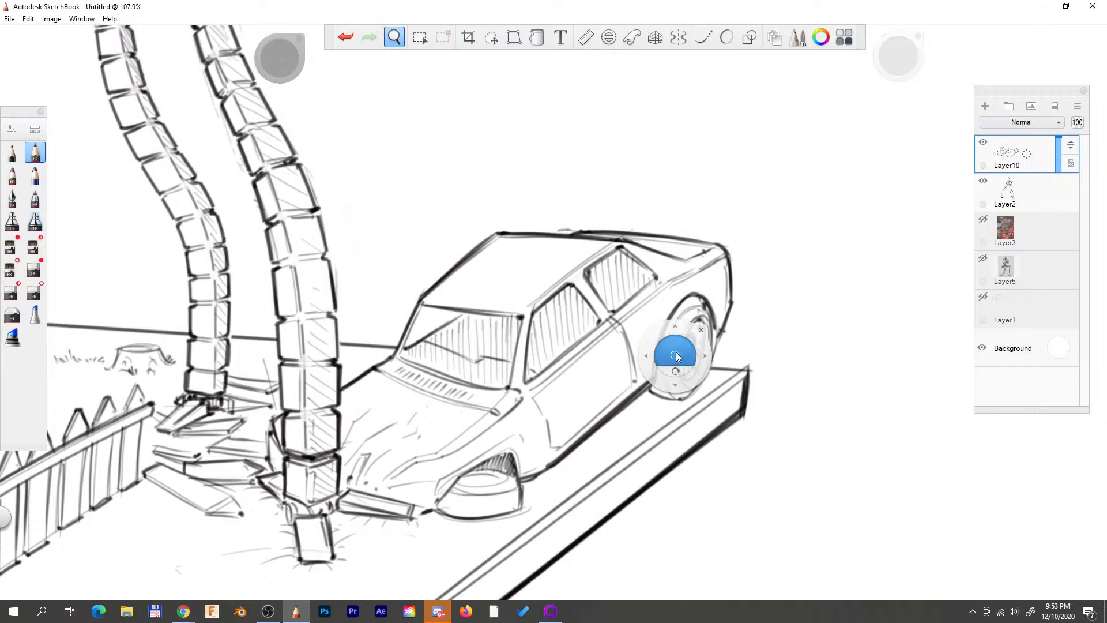
drag(675, 355, 554, 461)
drag(547, 482, 583, 464)
scroll(583, 464, up, 5)
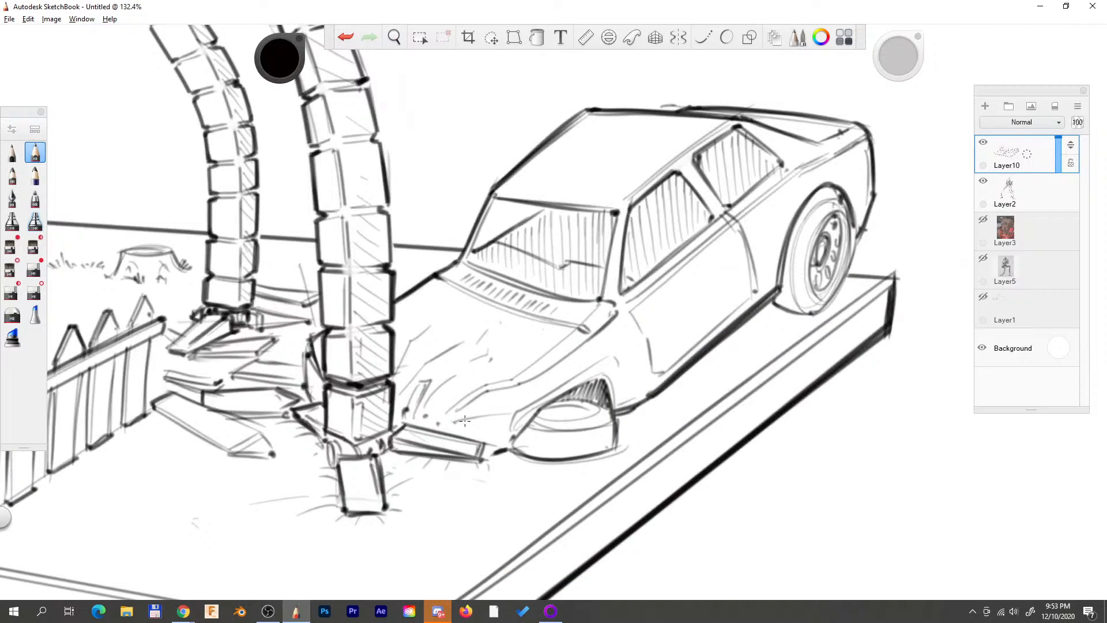
key(space)
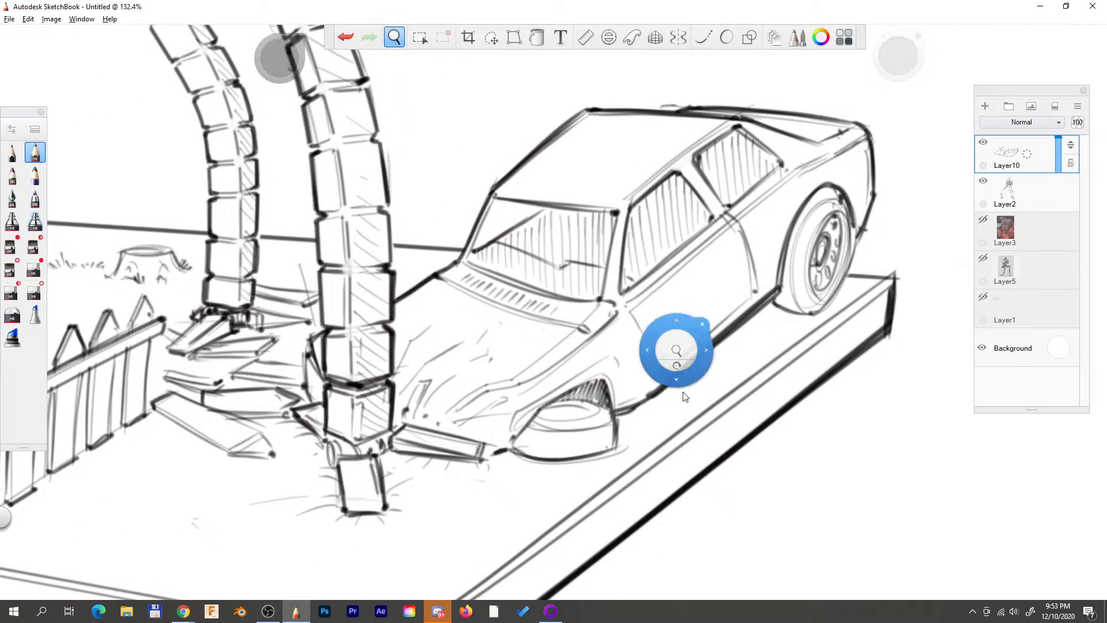
drag(572, 412, 543, 415)
Outline the car's ground shadow between the front and rear wheels and fill it with hatch lines.
mouse_move(537, 417)
mouse_down()
mouse_move(583, 407)
mouse_move(597, 415)
mouse_move(544, 418)
mouse_move(593, 432)
mouse_move(786, 322)
mouse_up()
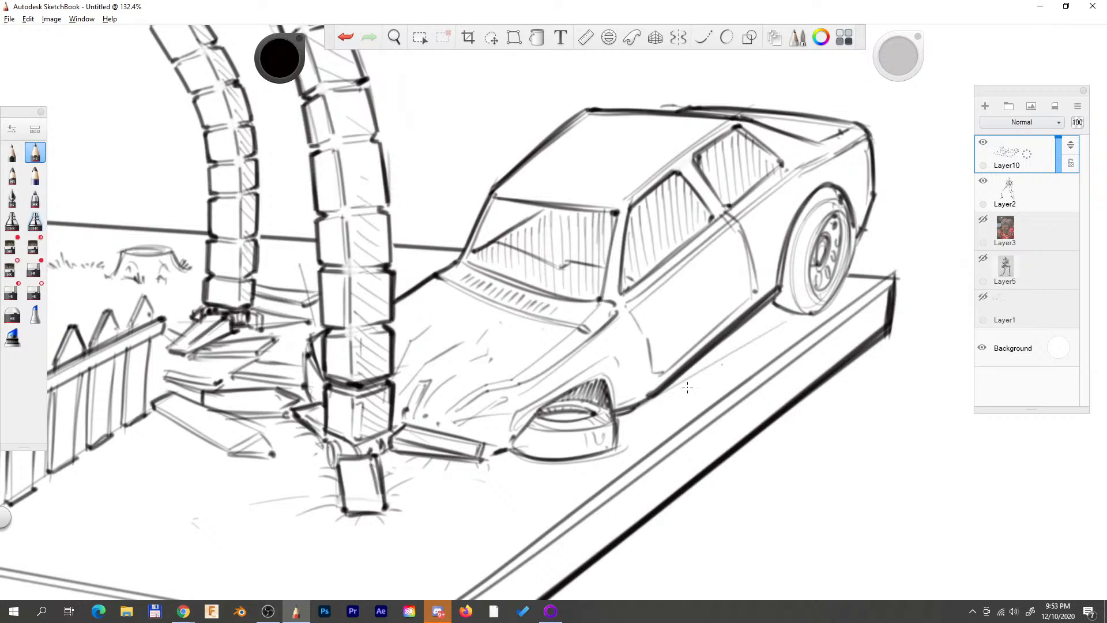
drag(613, 429, 781, 335)
mouse_move(617, 418)
mouse_down()
mouse_move(698, 385)
mouse_move(696, 361)
mouse_move(711, 349)
mouse_move(766, 348)
mouse_move(751, 317)
mouse_move(813, 321)
mouse_up()
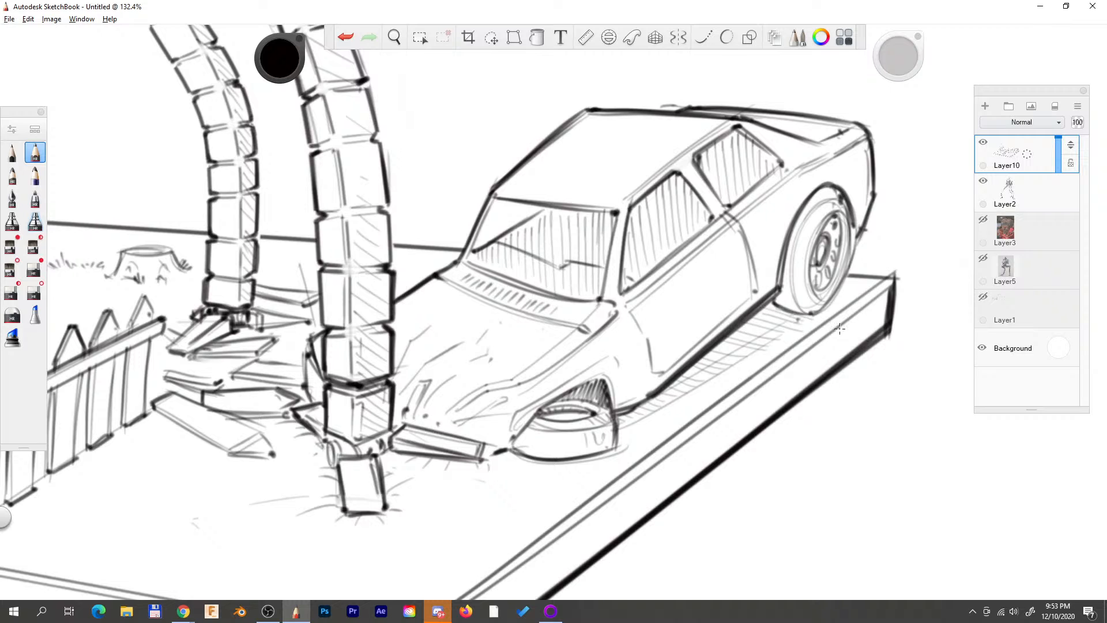
drag(653, 404, 857, 289)
key(space)
mouse_move(793, 310)
mouse_down()
mouse_move(709, 374)
mouse_move(745, 368)
mouse_move(766, 388)
mouse_up()
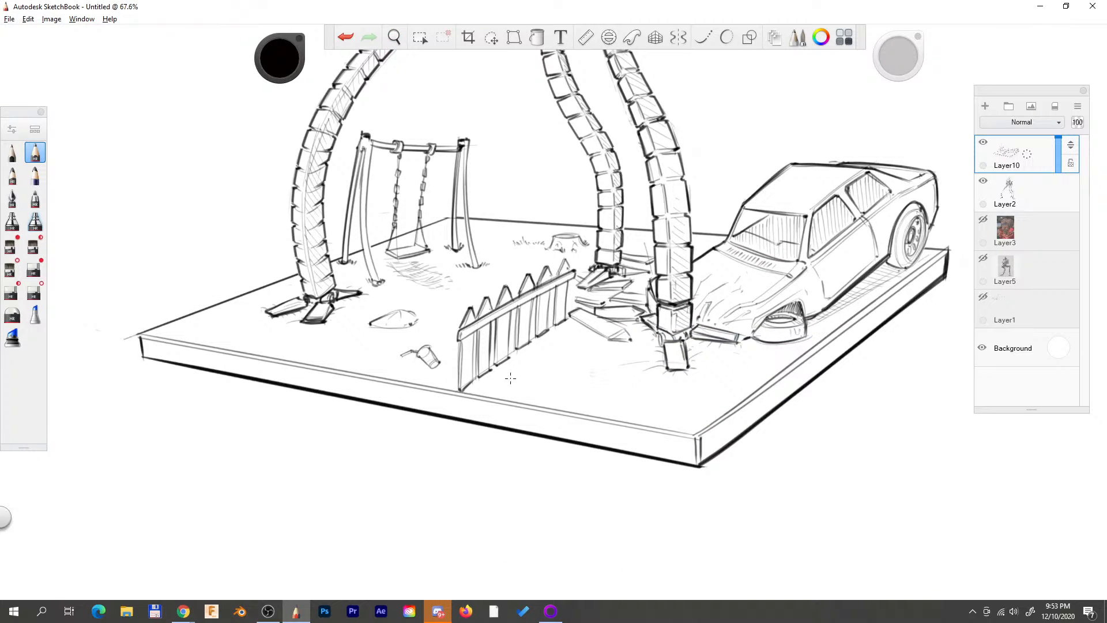
Sketch a broken, jagged ground line parallel to the picket fence, running toward the plank debris.
key(space)
mouse_move(530, 382)
mouse_down()
mouse_move(503, 381)
mouse_move(593, 317)
mouse_move(525, 365)
mouse_move(578, 334)
mouse_up()
drag(531, 364, 511, 375)
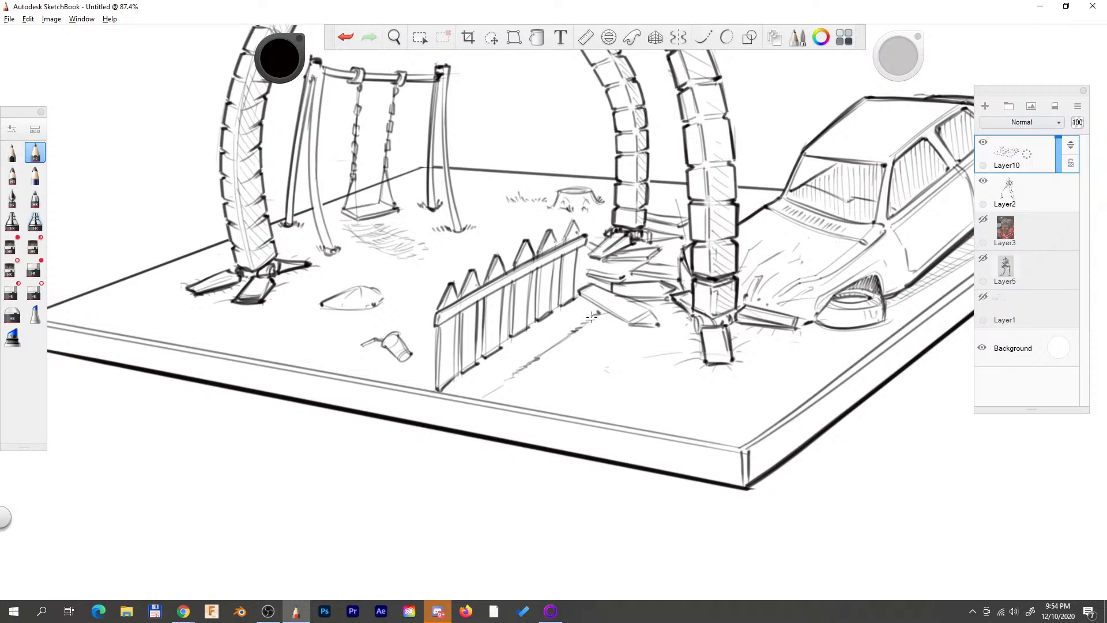
drag(662, 262, 679, 256)
Sketch light branching cracks from the front tripod foot toward both edges of the slab's near corner.
key(space)
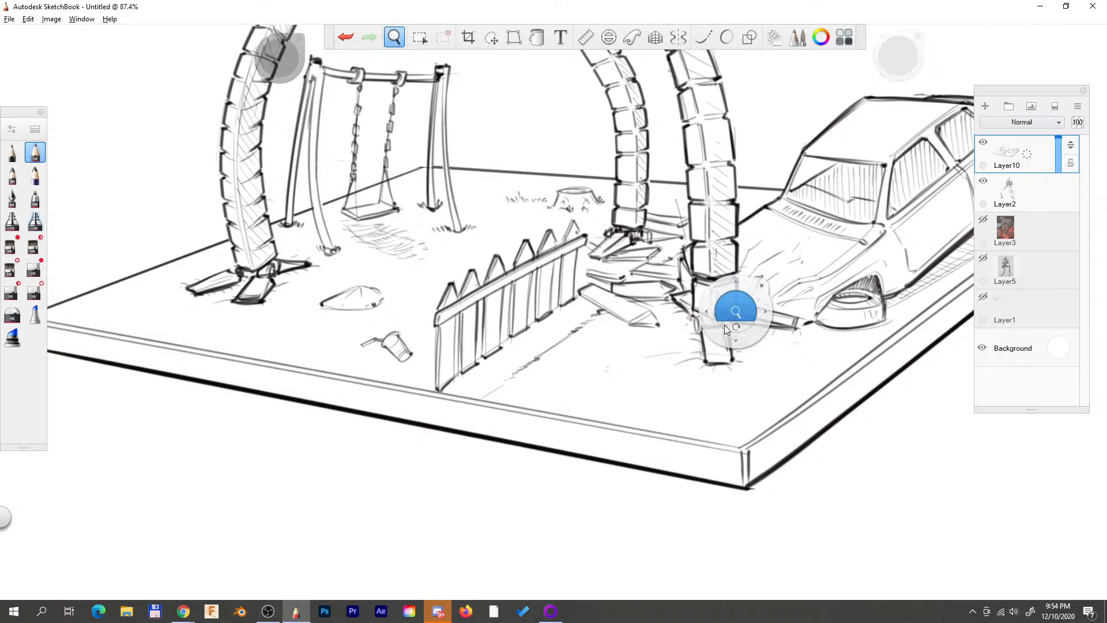
drag(735, 311, 605, 299)
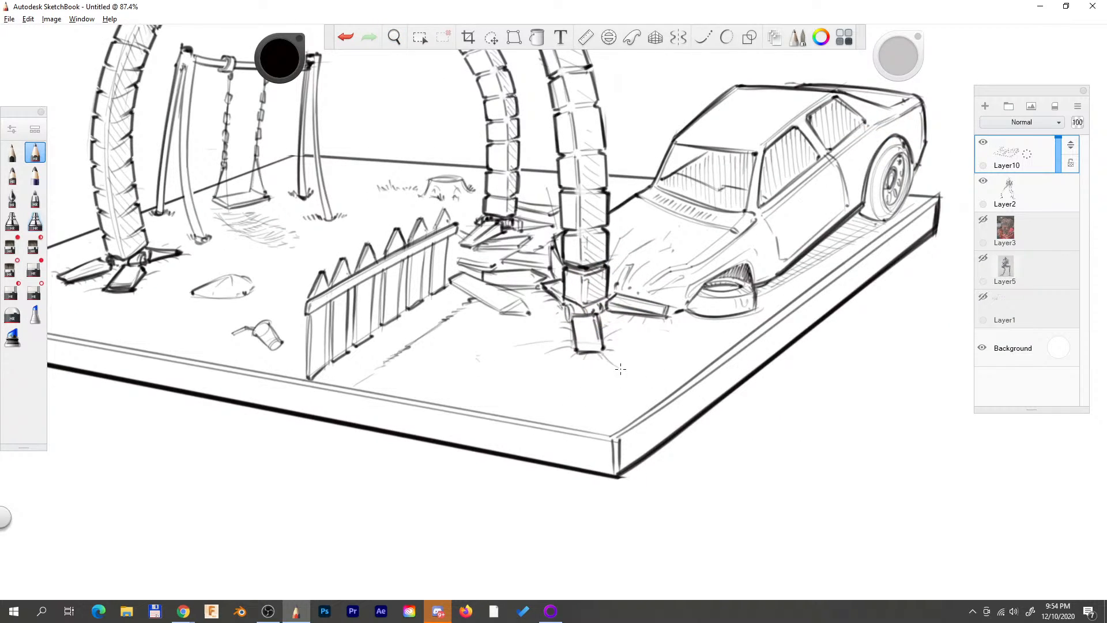
mouse_move(616, 370)
mouse_down()
mouse_move(671, 374)
mouse_move(618, 410)
mouse_up()
drag(538, 403, 614, 375)
Erase small gaps in the slab's two upper front edges where the corner cracks reach them.
key(e)
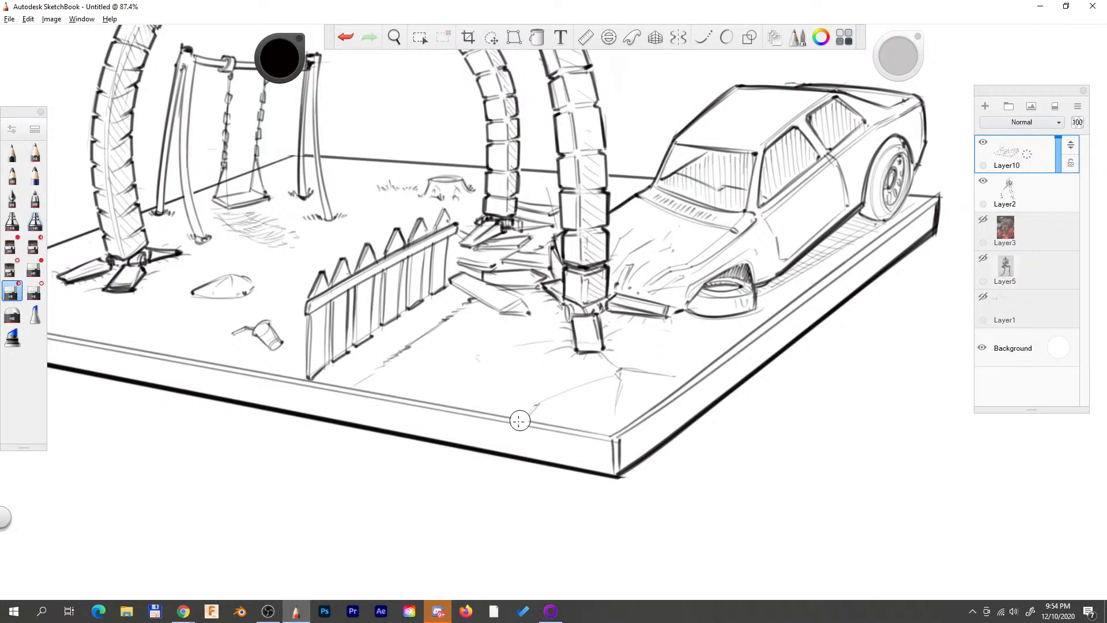
click(983, 144)
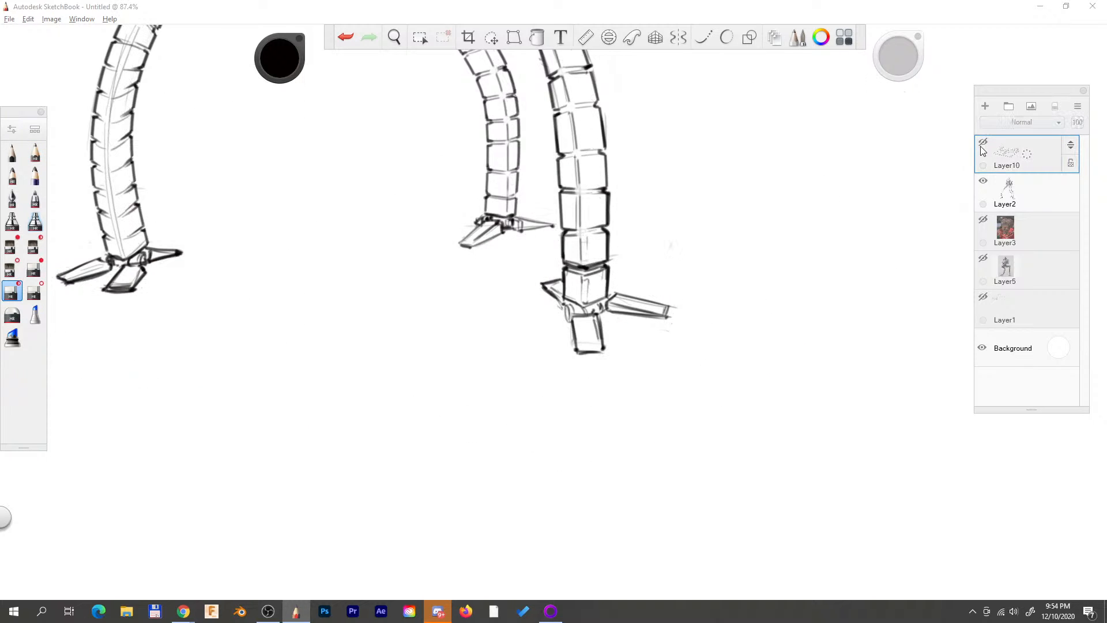
click(983, 144)
drag(897, 56, 895, 54)
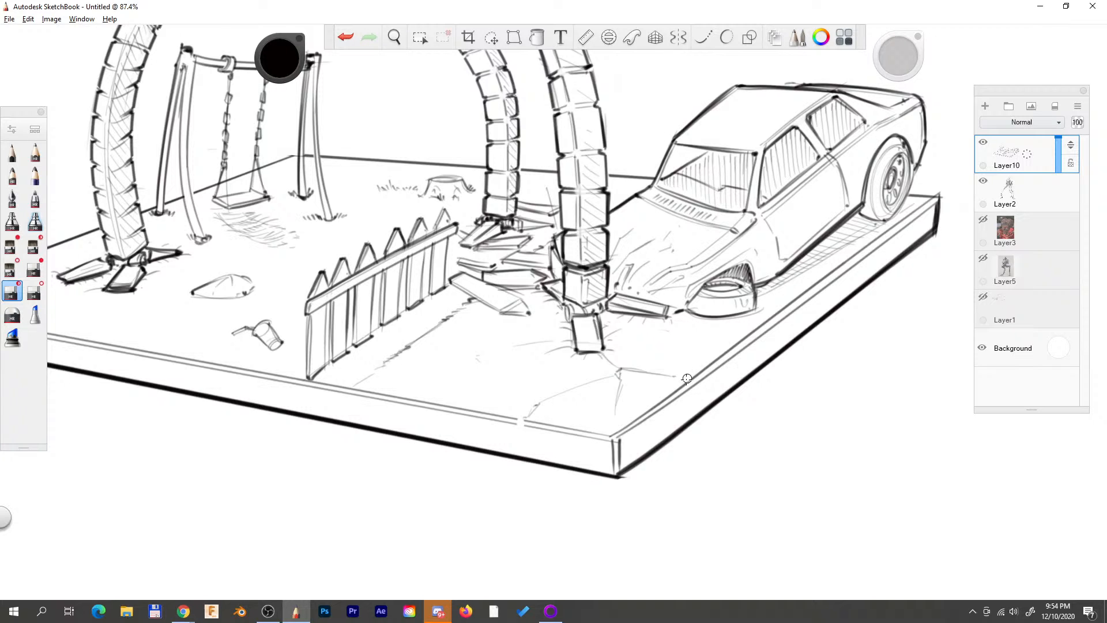
key(e)
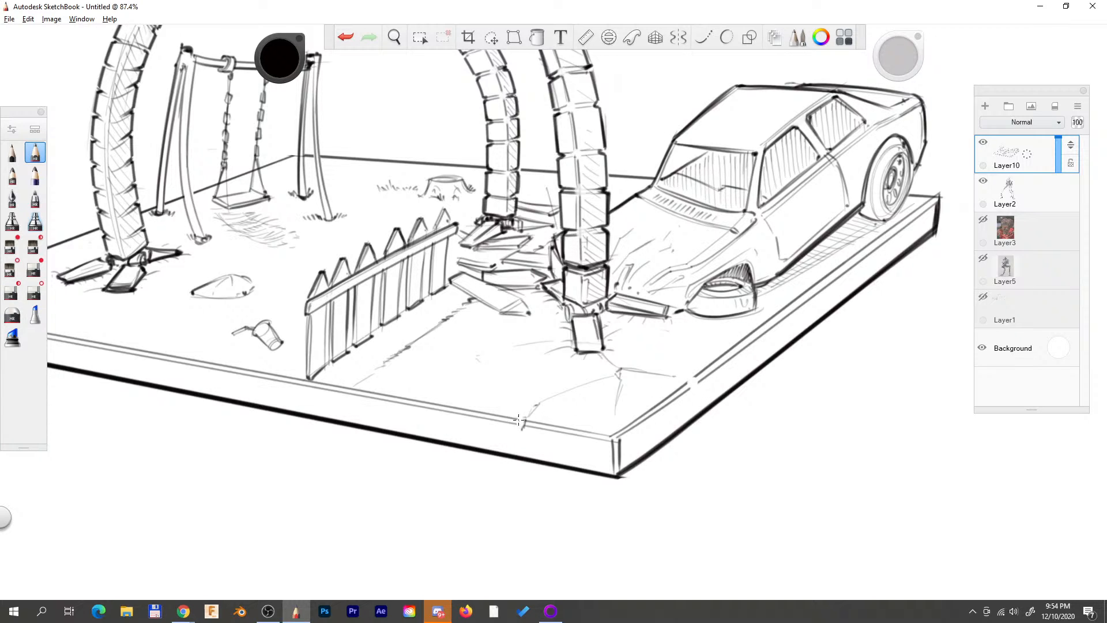
Darken the corner cracks and draw notches where they break through the slab's edges.
mouse_move(518, 426)
mouse_down()
mouse_move(539, 397)
mouse_move(617, 369)
mouse_up()
key(ctrl+z)
mouse_move(536, 401)
mouse_down()
mouse_move(622, 373)
mouse_move(524, 421)
mouse_up()
drag(621, 371, 688, 385)
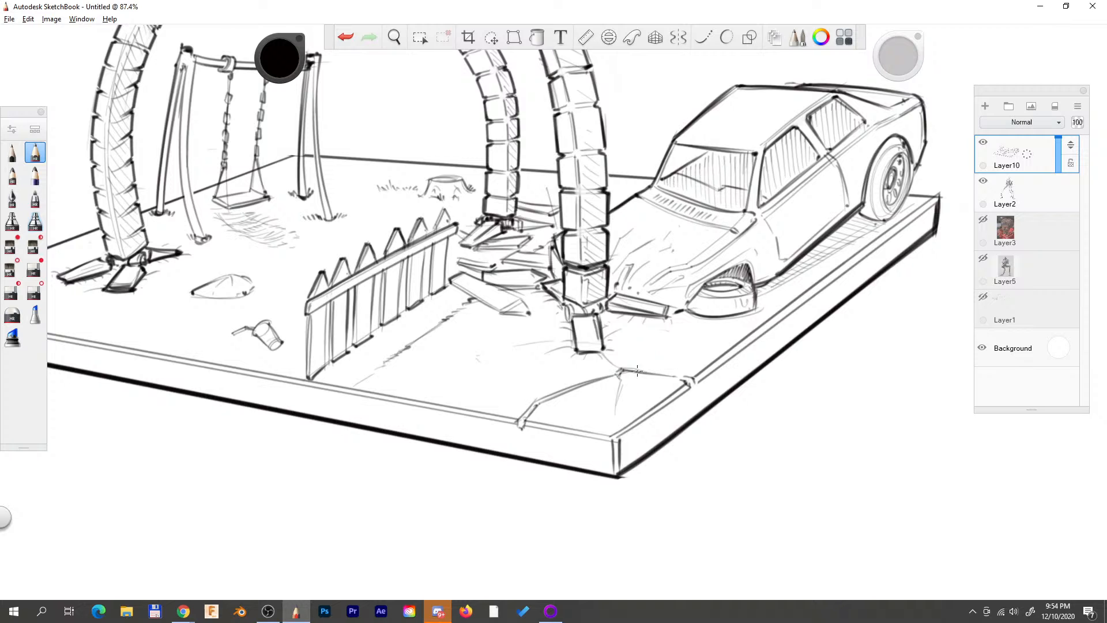
drag(626, 370, 685, 378)
mouse_move(622, 366)
mouse_down()
mouse_move(618, 373)
mouse_move(700, 352)
mouse_up()
Draw cracks spreading from the front foot toward the car and the fence, plus a branch off the corner crack.
key(space)
drag(584, 411, 658, 426)
mouse_move(587, 362)
mouse_down()
mouse_move(550, 334)
mouse_move(585, 360)
mouse_move(661, 306)
mouse_move(760, 312)
mouse_up()
click(767, 313)
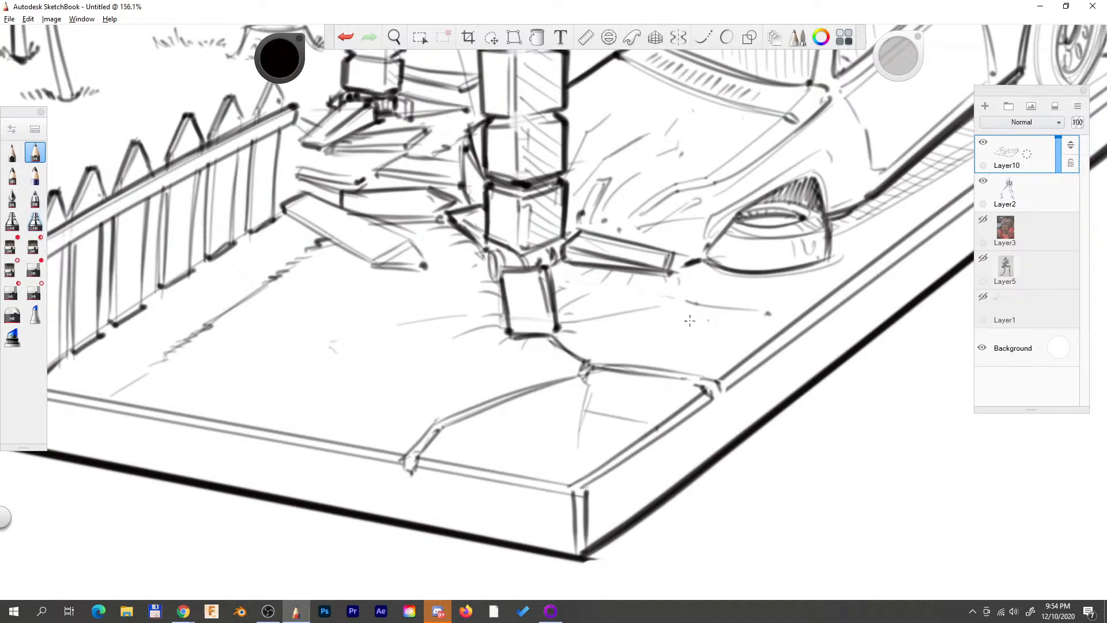
drag(558, 325, 695, 301)
mouse_move(486, 331)
mouse_down()
mouse_move(395, 376)
mouse_move(433, 411)
mouse_move(364, 331)
mouse_up()
drag(435, 423, 365, 337)
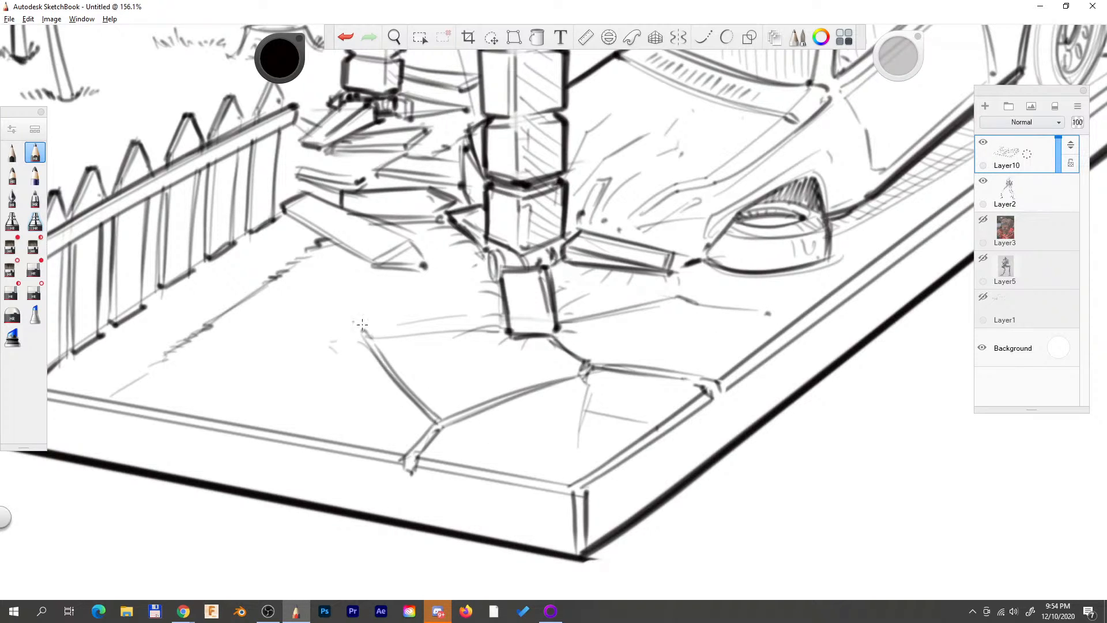
Clean up the ends of the branch crack with the eraser and connect its far end to the front foot.
key(e)
drag(441, 426, 439, 422)
key(e)
drag(373, 334, 367, 332)
key(space)
mouse_move(650, 285)
mouse_down()
mouse_move(556, 349)
mouse_move(576, 447)
mouse_up()
drag(651, 388, 744, 372)
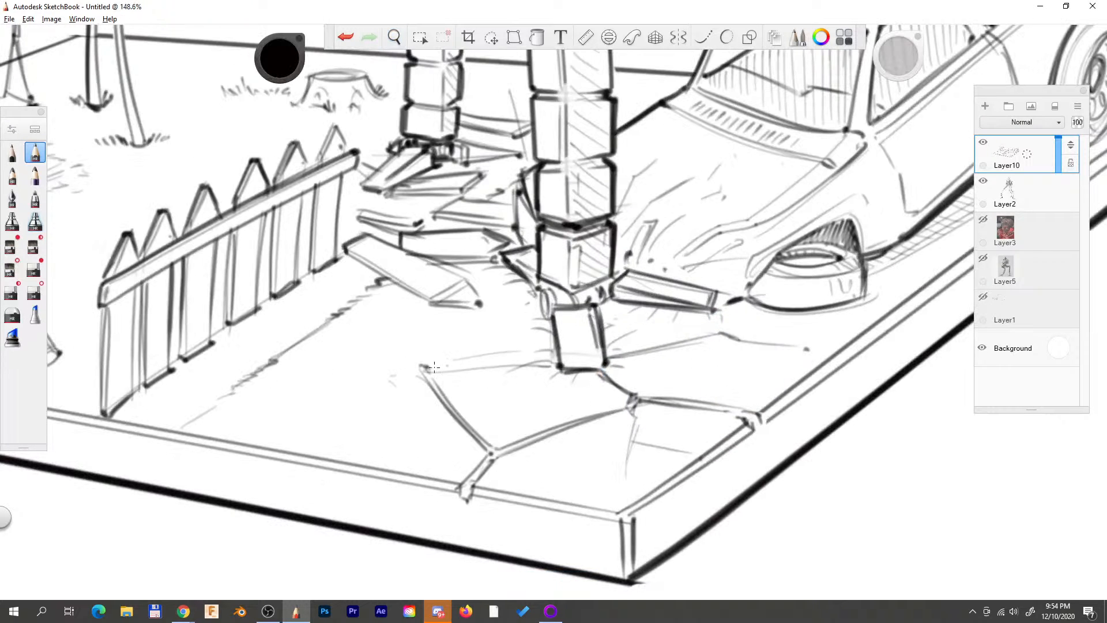
drag(423, 366, 564, 362)
Add fine, light cracks on the ground between the front foot and the picket fence.
mouse_move(512, 309)
mouse_down()
mouse_move(477, 362)
mouse_move(552, 327)
mouse_move(465, 363)
mouse_up()
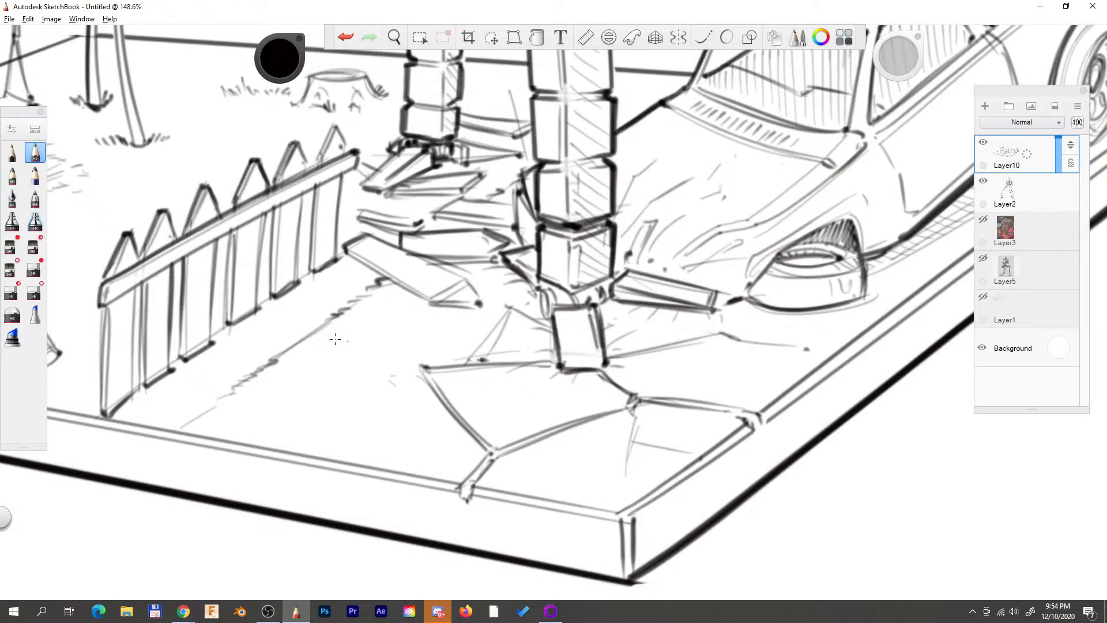
drag(310, 337, 392, 355)
drag(343, 396, 423, 368)
drag(424, 426, 456, 419)
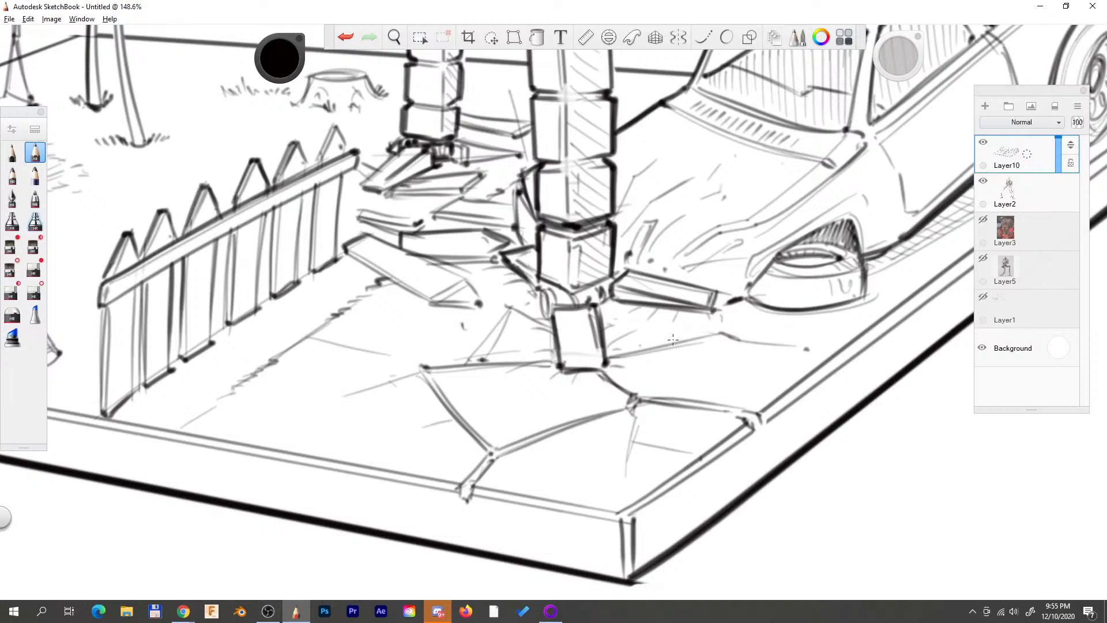
Draw short cracks radiating from both sides of the front foot, including a branch down to the corner crack.
drag(717, 330, 765, 312)
drag(608, 340, 653, 315)
mouse_move(643, 313)
mouse_down()
mouse_move(673, 323)
mouse_move(654, 370)
mouse_move(680, 342)
mouse_move(614, 357)
mouse_up()
click(666, 349)
drag(668, 348, 644, 375)
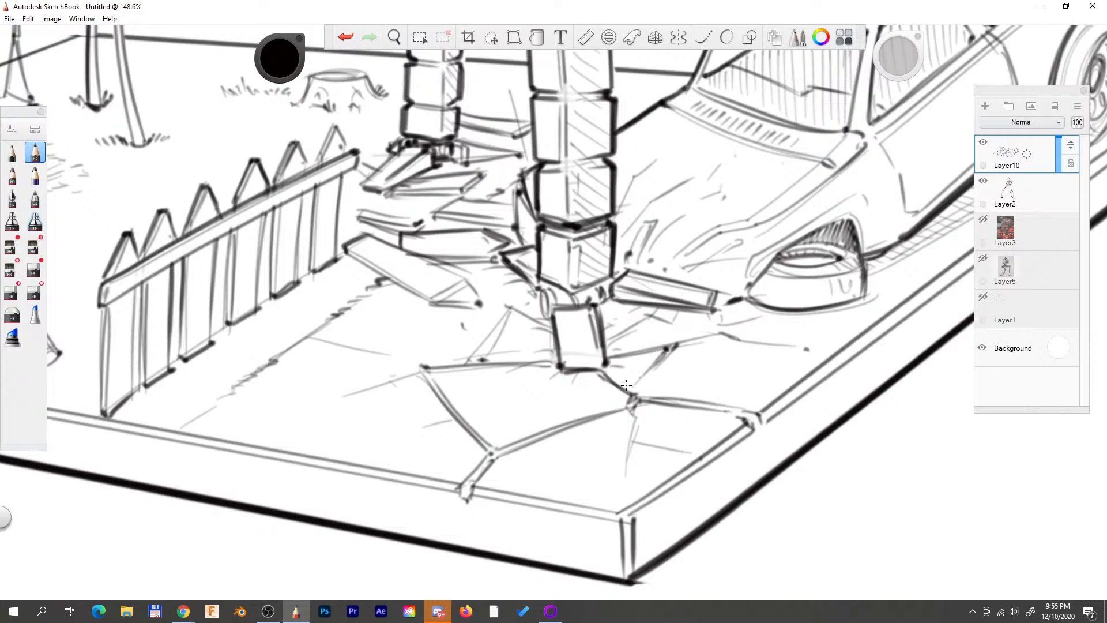
drag(554, 348, 487, 352)
mouse_move(514, 307)
mouse_down()
mouse_move(488, 350)
mouse_move(542, 362)
mouse_up()
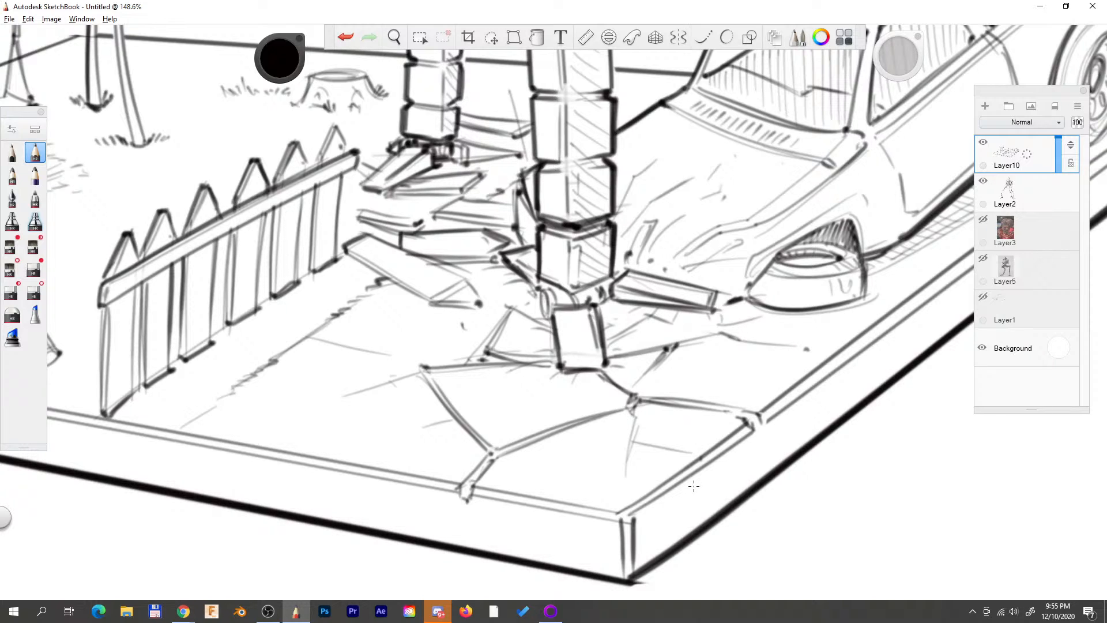
Shade the dents in the car's crumpled hood beside the front leg with short hatching strokes.
key(space)
drag(704, 252, 687, 274)
mouse_move(717, 245)
mouse_down()
mouse_move(682, 357)
mouse_move(705, 340)
mouse_up()
drag(692, 353, 738, 212)
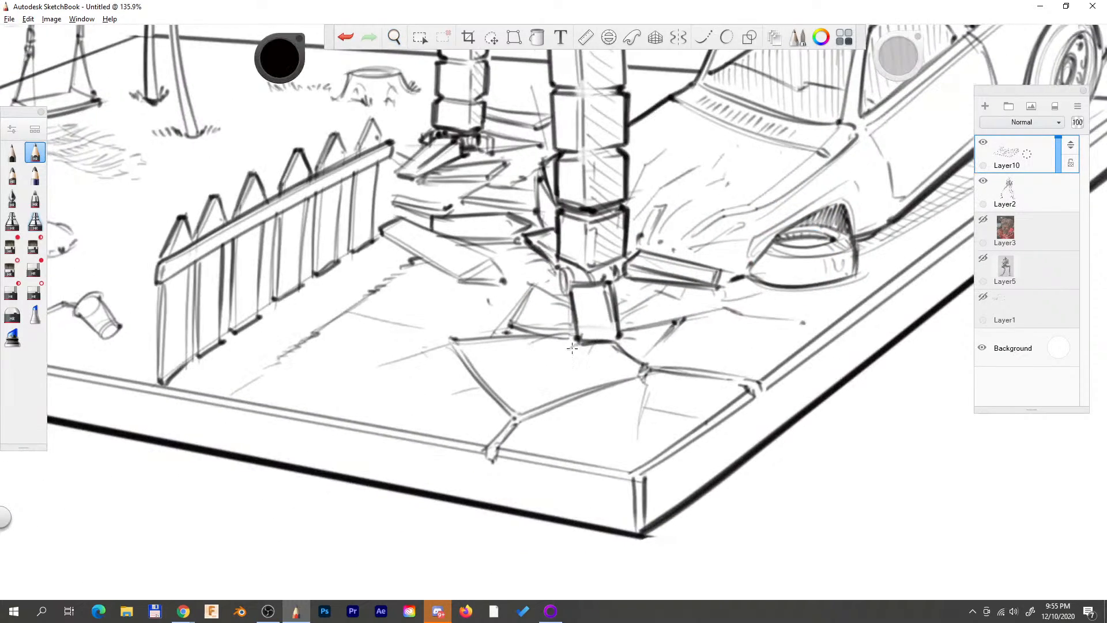
drag(591, 341, 568, 406)
drag(673, 226, 658, 255)
key(ctrl+z)
mouse_move(682, 208)
mouse_down()
mouse_move(665, 227)
mouse_move(686, 209)
mouse_up()
mouse_move(708, 212)
mouse_down()
mouse_move(672, 248)
mouse_move(683, 265)
mouse_up()
mouse_move(701, 253)
mouse_down()
mouse_move(683, 265)
mouse_move(710, 253)
mouse_move(704, 267)
mouse_move(655, 255)
mouse_up()
drag(671, 234, 662, 247)
mouse_move(691, 210)
mouse_down()
mouse_move(673, 235)
mouse_move(628, 244)
mouse_up()
drag(638, 225, 630, 240)
mouse_move(641, 213)
mouse_down()
mouse_move(631, 232)
mouse_move(643, 217)
mouse_up()
Review the whole composition, from the alien's dome down to the car and ground slab.
key(space)
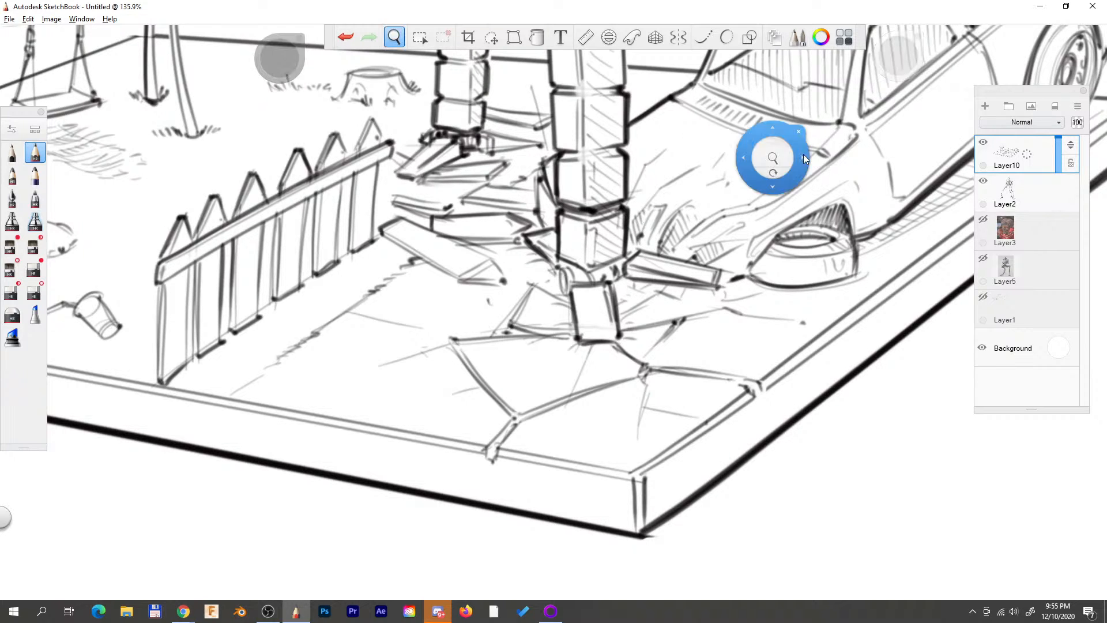
drag(761, 165, 759, 171)
drag(759, 193, 608, 454)
key(space)
drag(758, 309, 759, 311)
drag(690, 214, 611, 436)
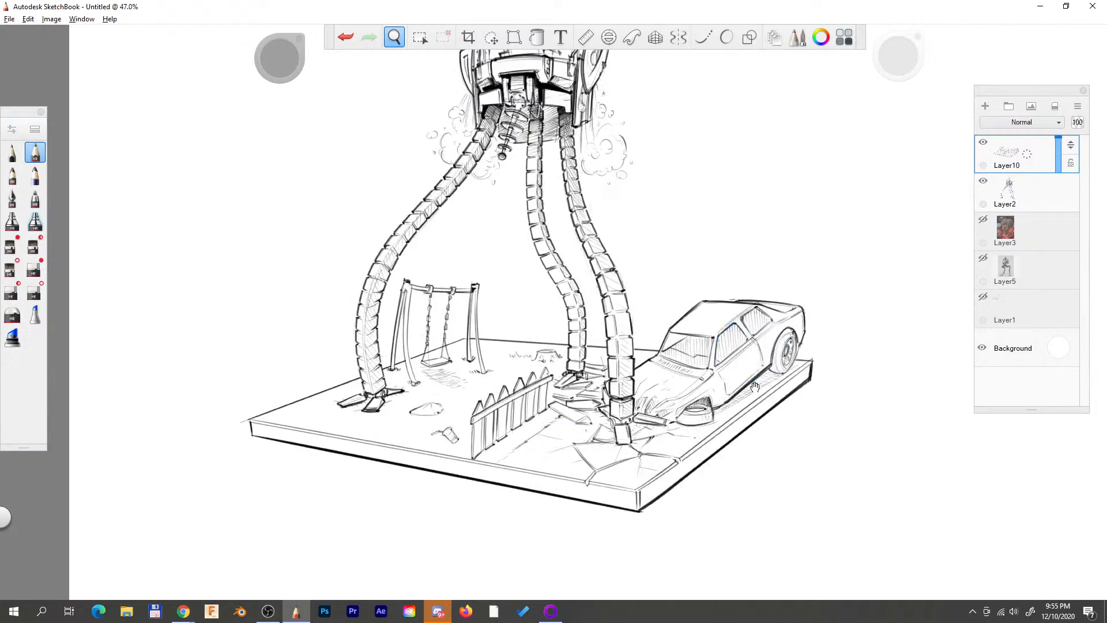
drag(744, 368, 720, 400)
drag(720, 427, 703, 468)
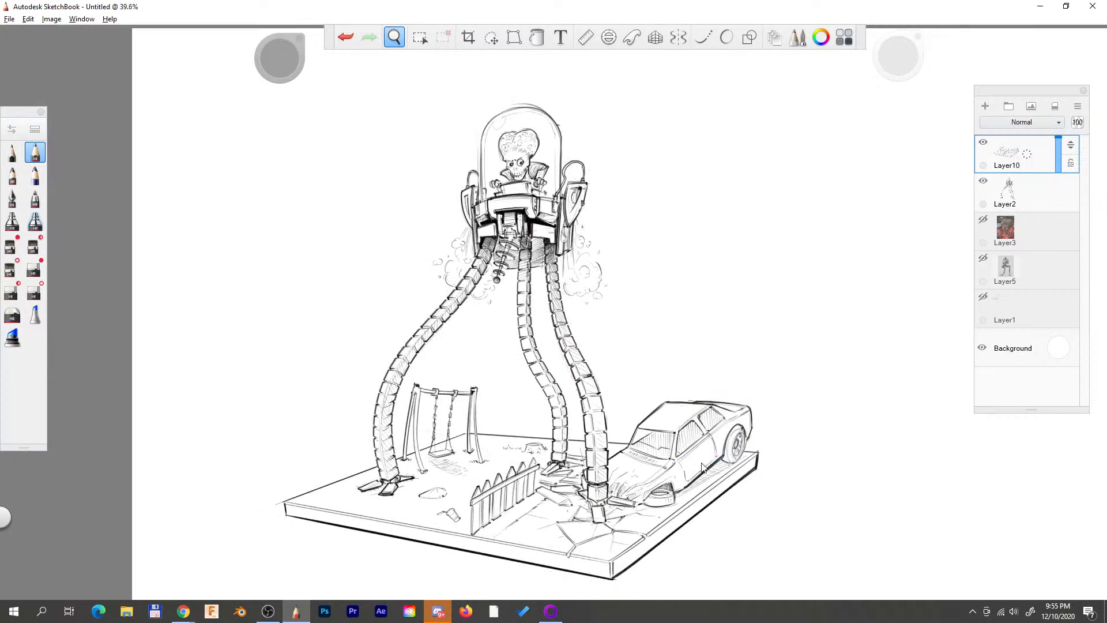
drag(749, 513, 765, 491)
key(space)
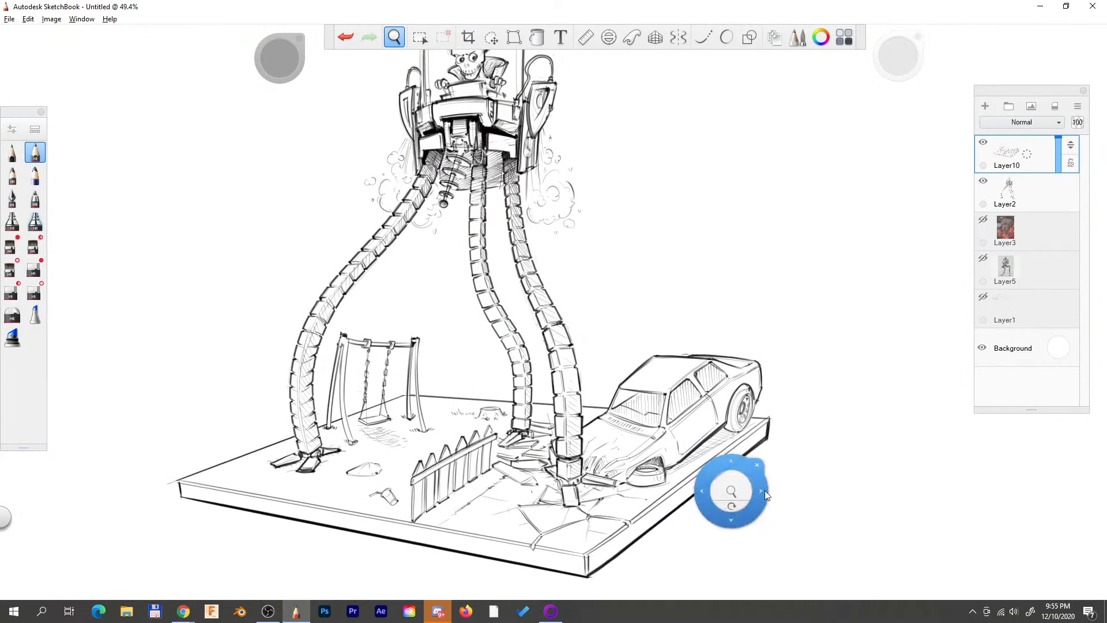
drag(796, 389, 778, 404)
drag(768, 409, 758, 459)
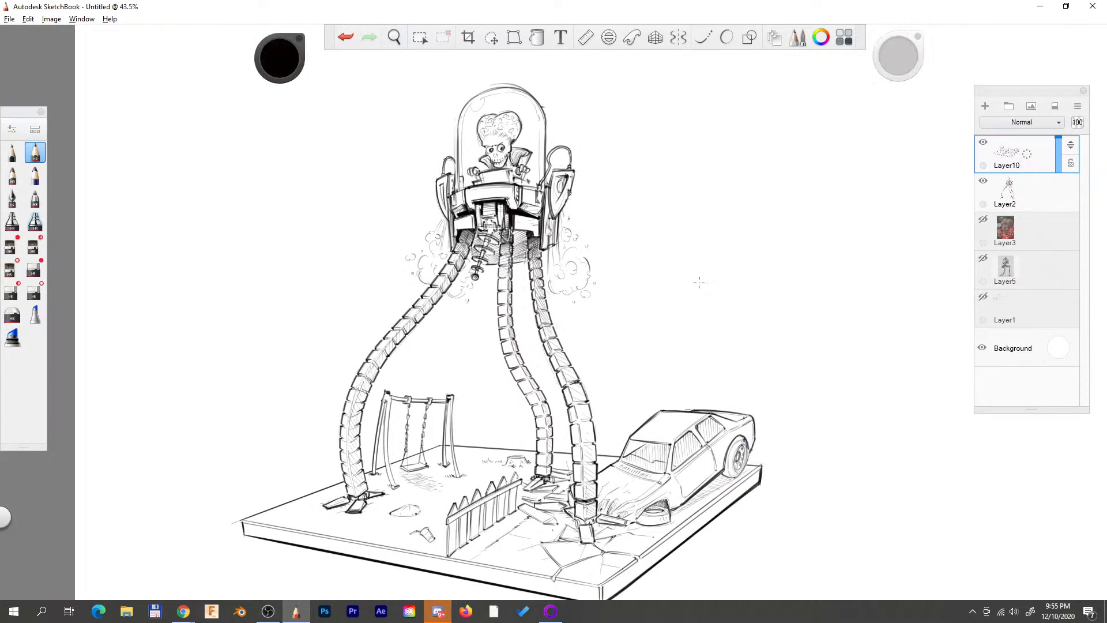
Erase the stray vertical sketch line on the outer side of the glass dome, working on Layer2.
key(space)
drag(521, 150, 657, 138)
drag(645, 144, 664, 336)
key(e)
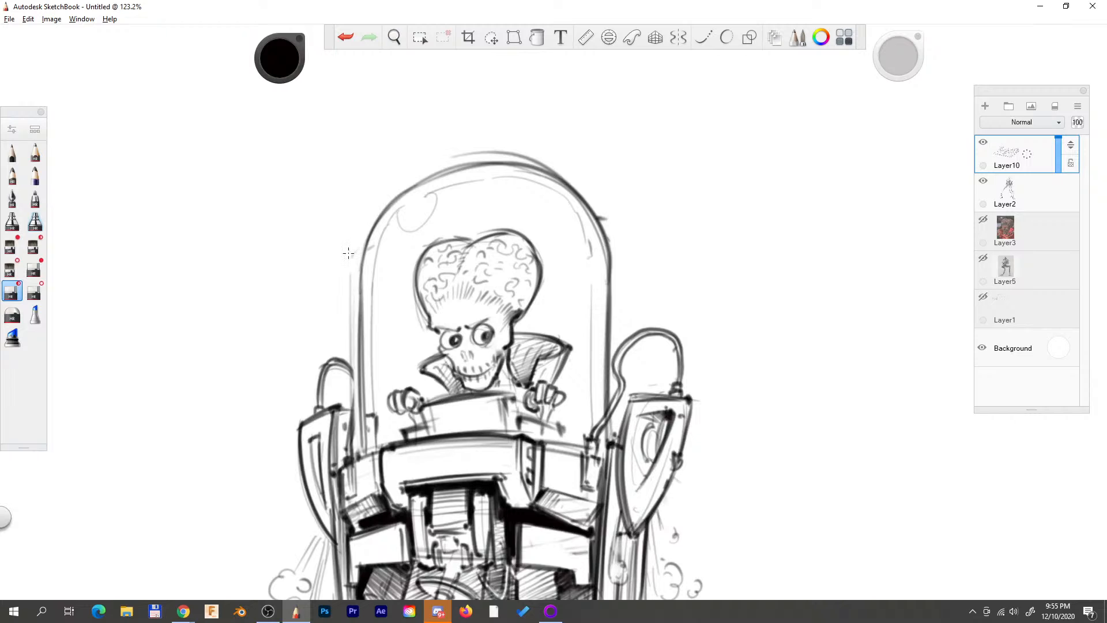
click(1013, 195)
mouse_move(349, 265)
mouse_down()
mouse_move(353, 450)
mouse_move(347, 357)
mouse_move(330, 358)
mouse_move(320, 387)
mouse_up()
Pencil ribbed segments along the two curved hoses on either side of the dome.
key(s)
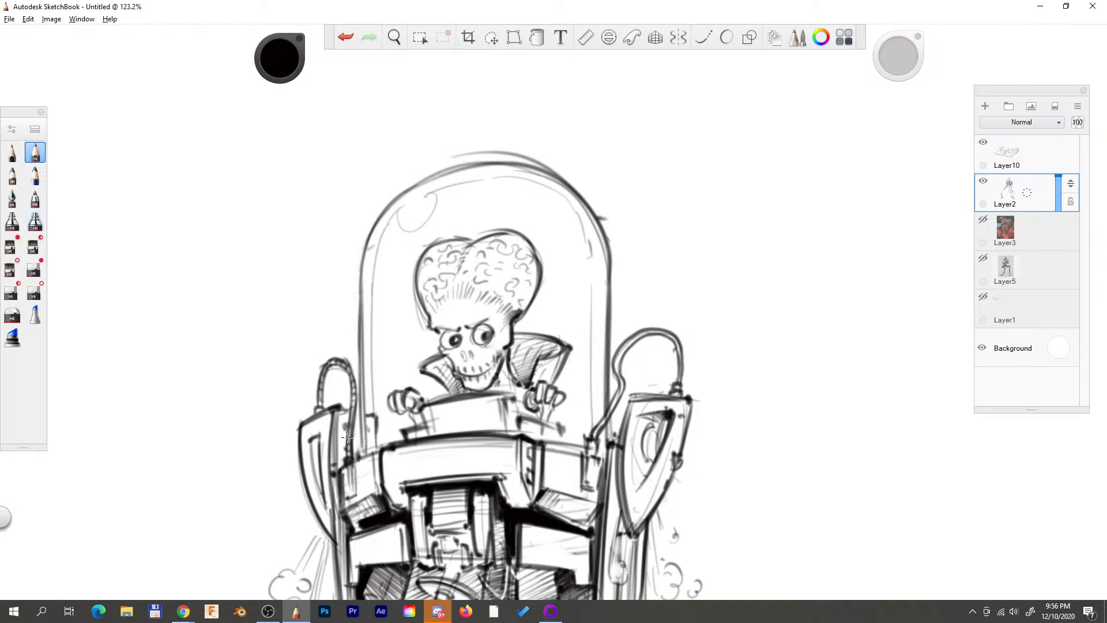
drag(349, 422, 353, 411)
key(space)
drag(783, 493, 699, 423)
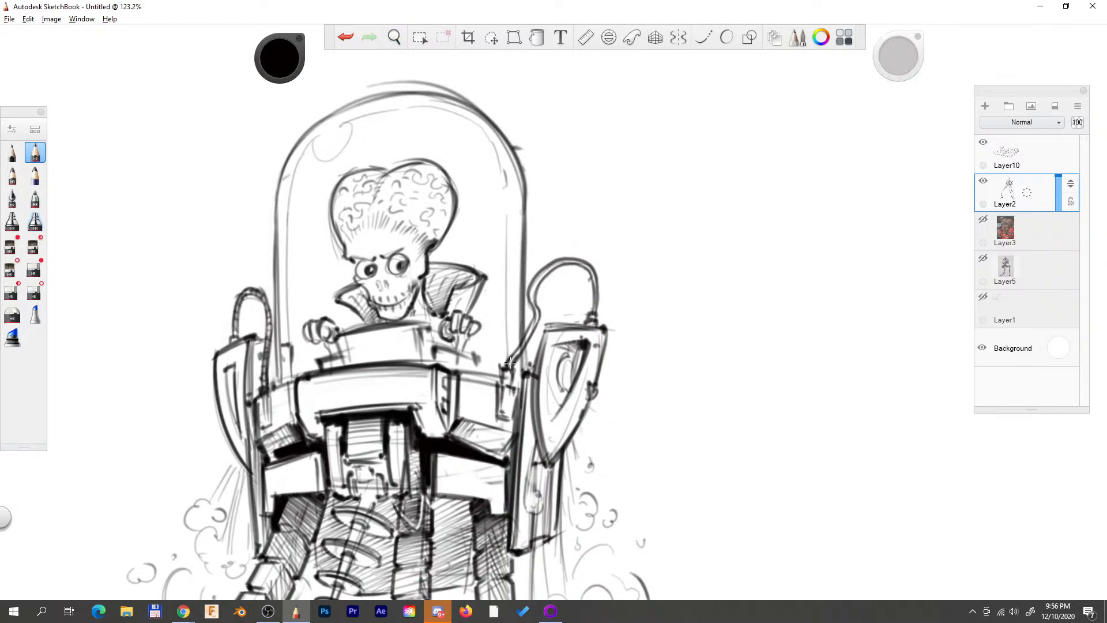
mouse_move(508, 363)
mouse_down()
mouse_move(561, 259)
mouse_move(580, 259)
mouse_move(596, 294)
mouse_up()
Check the overall drawing and the alien's cockpit, legs and smoke for remaining flaws.
key(space)
drag(668, 299, 634, 425)
drag(798, 488, 721, 294)
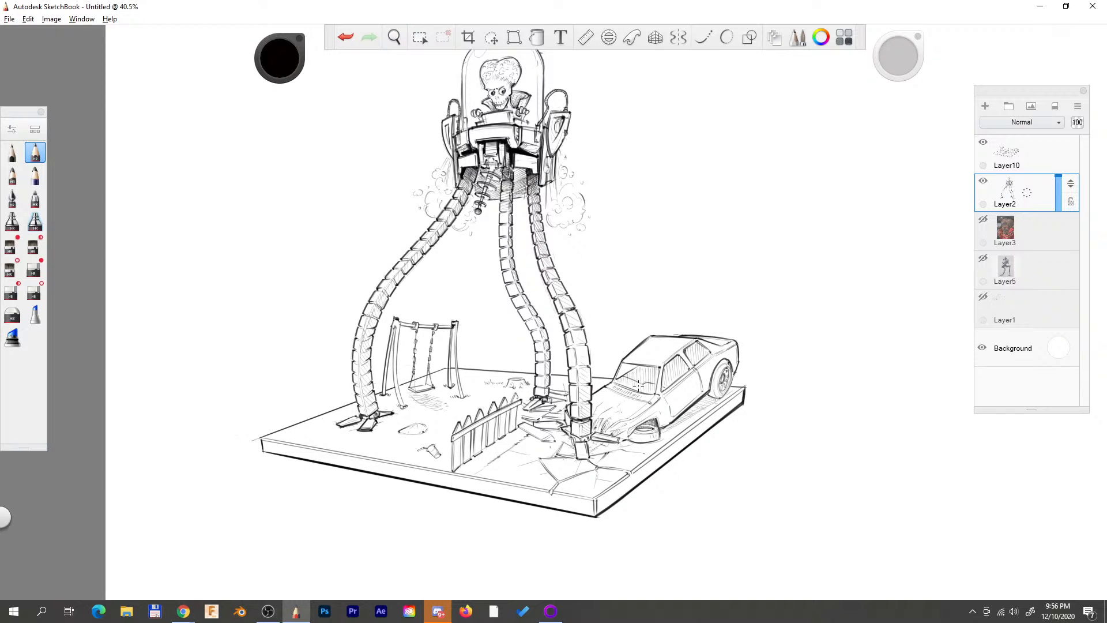
key(space)
drag(628, 291, 648, 375)
key(space)
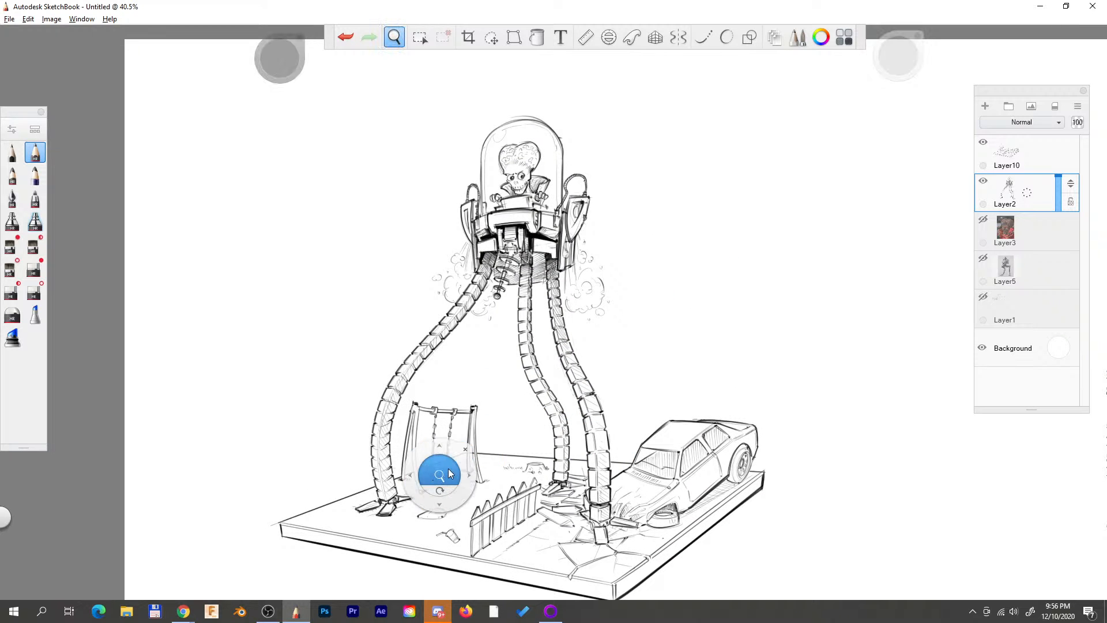
drag(648, 203, 640, 257)
drag(654, 313, 565, 230)
mouse_move(542, 248)
mouse_down()
mouse_move(634, 340)
mouse_move(648, 400)
mouse_up()
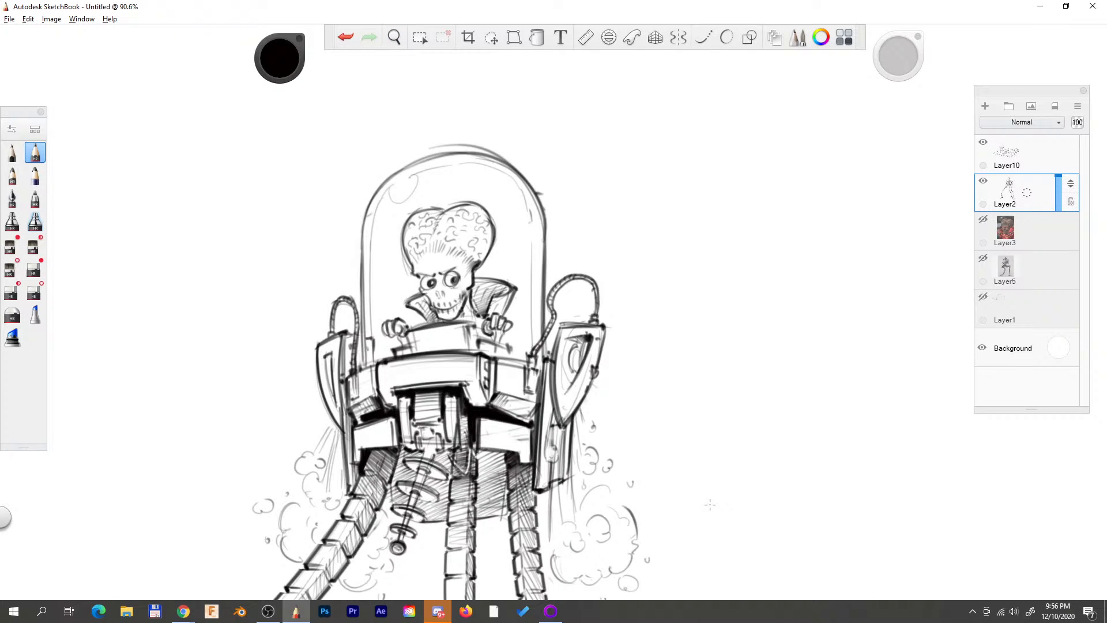
key(space)
drag(650, 293, 618, 289)
drag(616, 370, 662, 357)
key(space)
Erase the stray construction lines above the dome's top and along its upper curve.
key(space)
mouse_move(660, 386)
mouse_down()
mouse_move(652, 322)
mouse_move(643, 377)
mouse_up()
drag(644, 397, 733, 330)
drag(742, 403, 723, 378)
drag(755, 338, 721, 377)
drag(719, 396, 634, 403)
key(space)
drag(563, 146, 725, 142)
mouse_move(729, 151)
mouse_down()
mouse_move(699, 269)
mouse_move(749, 281)
mouse_up()
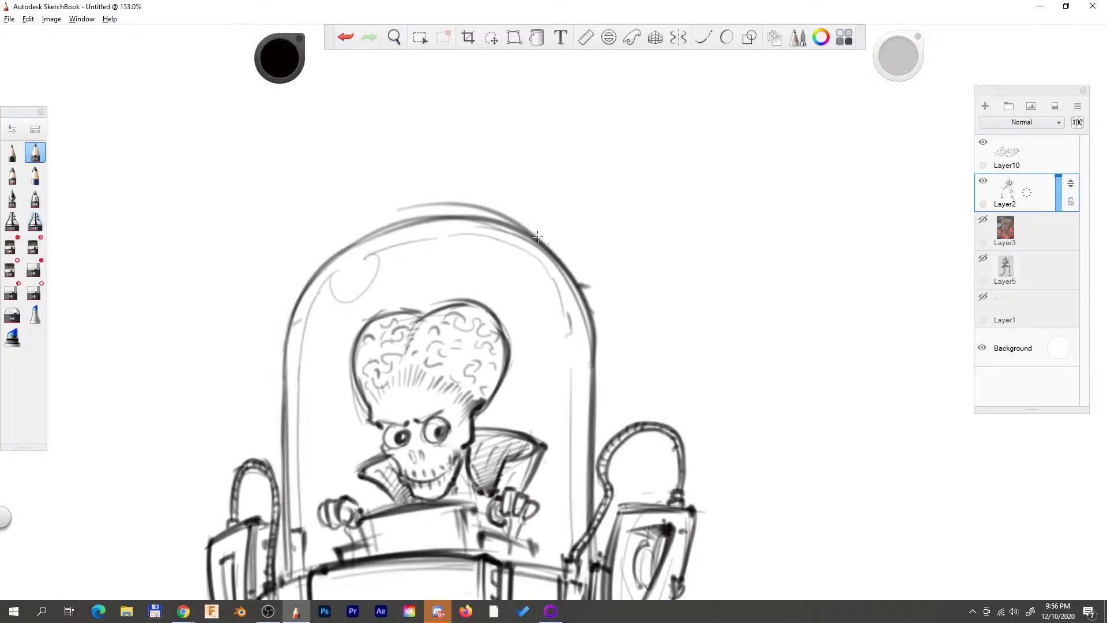
key(e)
drag(427, 201, 375, 210)
drag(495, 203, 430, 197)
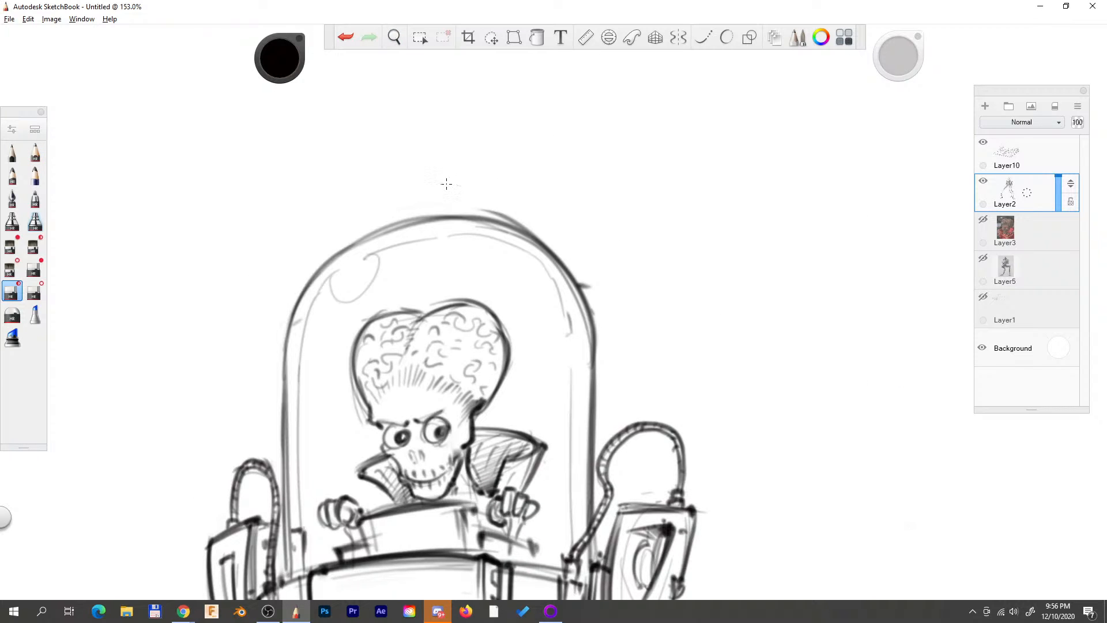
mouse_move(512, 211)
mouse_down()
mouse_move(466, 198)
mouse_move(528, 229)
mouse_up()
drag(581, 277, 593, 310)
Save the drawing as the Photoshop file "Mars attacks walker.psd".
key(space)
drag(679, 260, 680, 322)
drag(690, 377, 662, 207)
drag(682, 262, 682, 305)
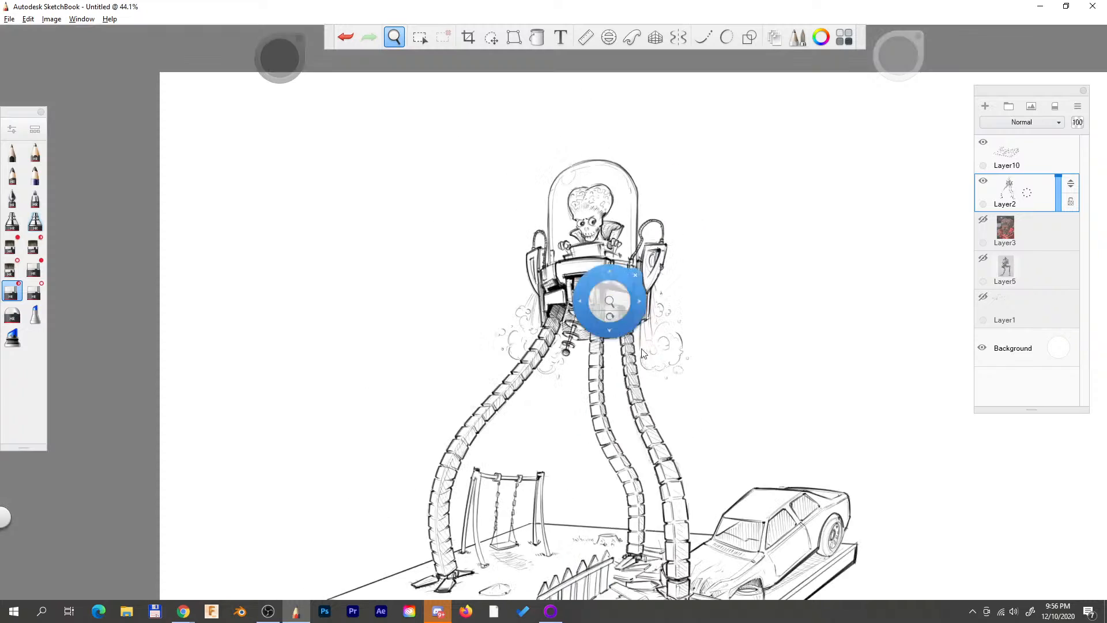
drag(610, 302, 550, 288)
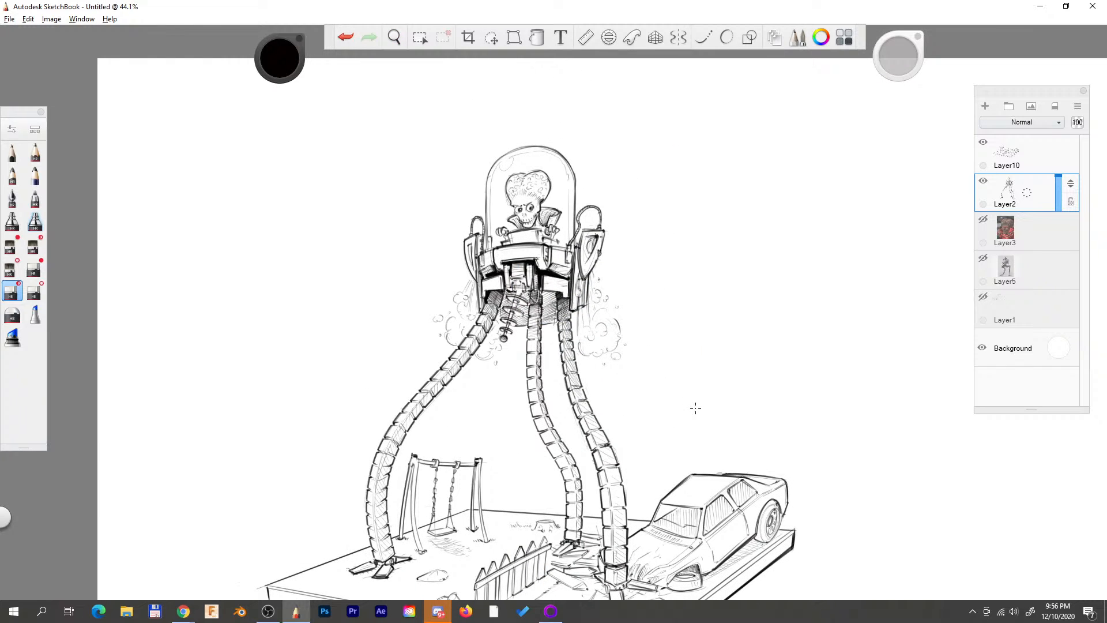
key(ctrl+s)
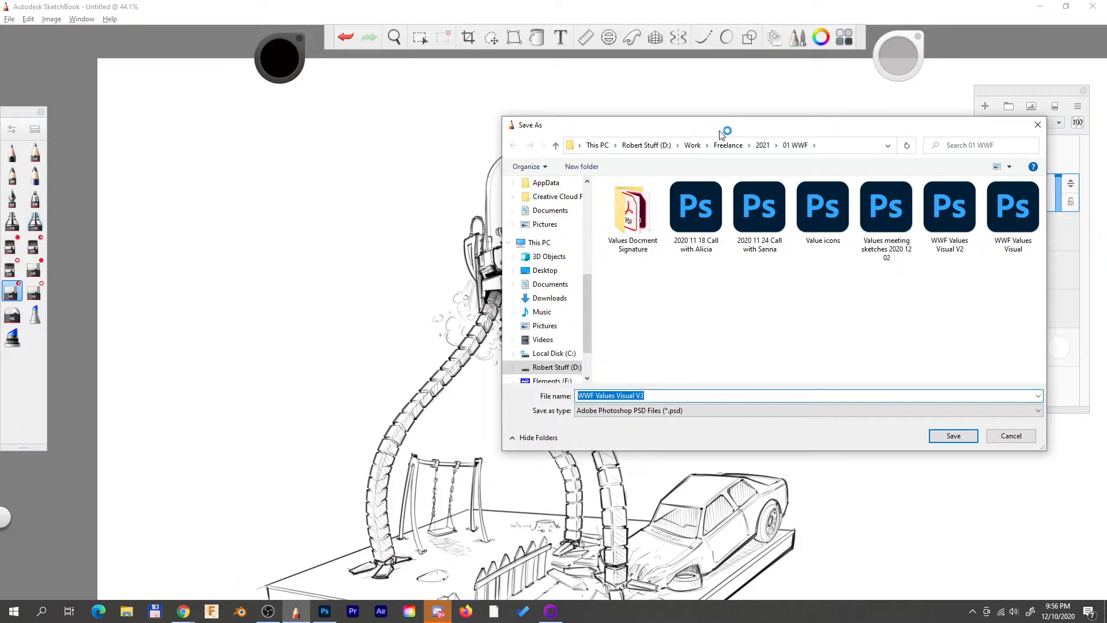
drag(718, 126, 892, 125)
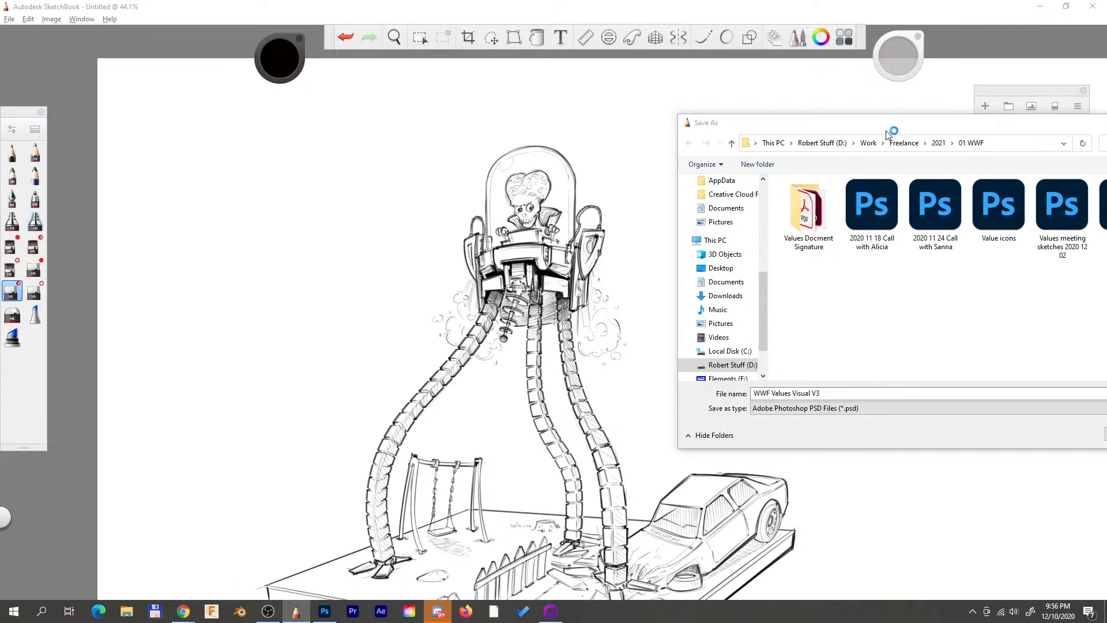
click(903, 140)
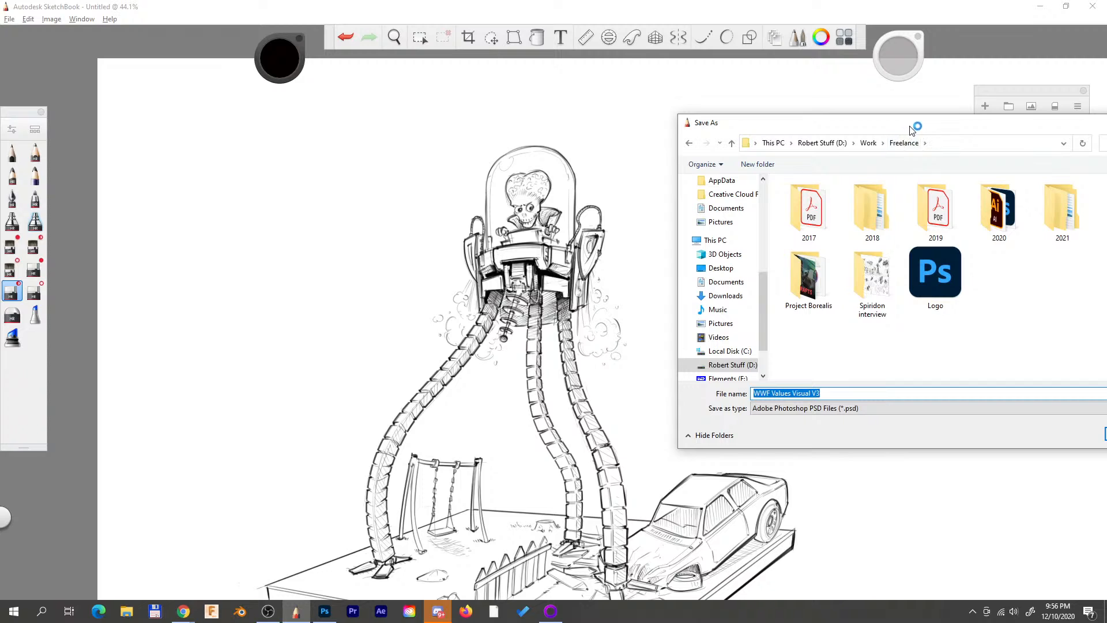
drag(902, 129, 926, 123)
drag(852, 116, 829, 110)
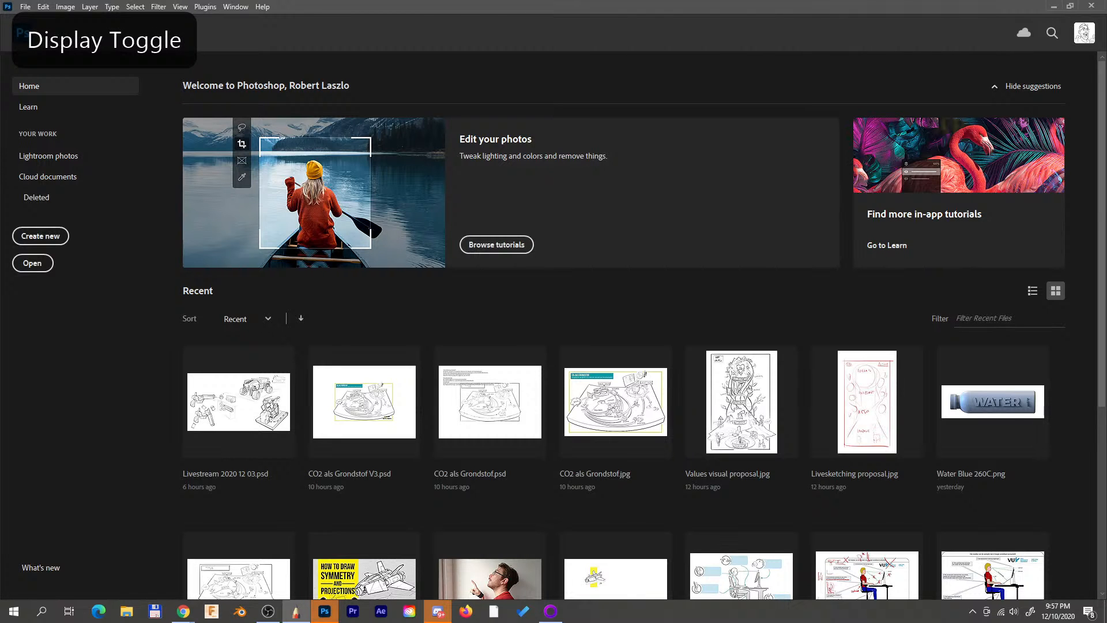
click(1054, 5)
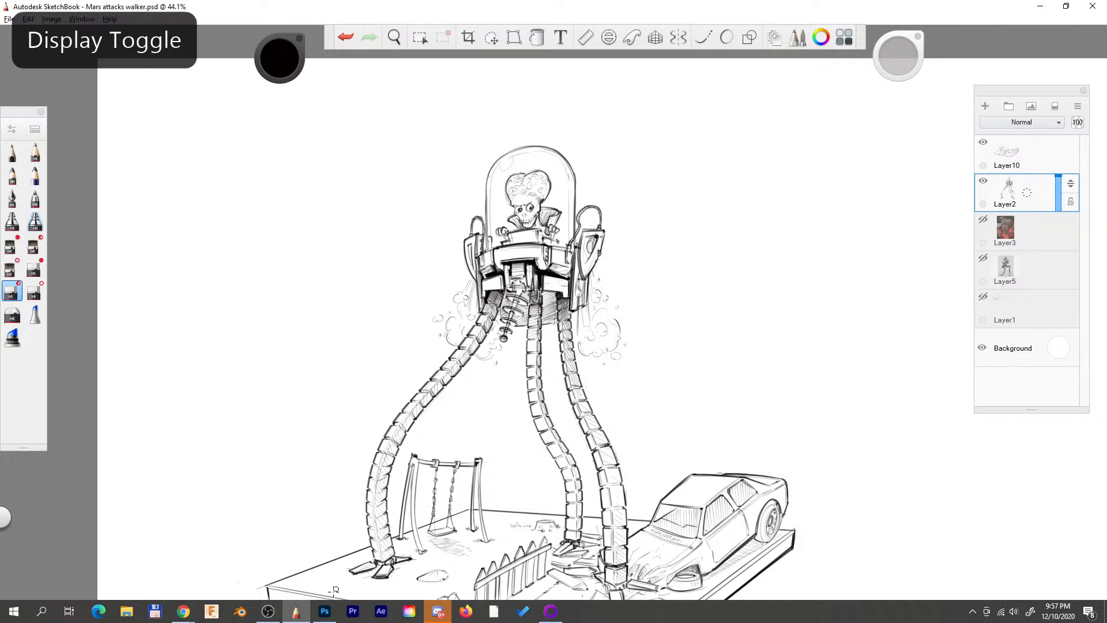
Switch to Photoshop and open "Mars attacks walker.psd".
click(326, 610)
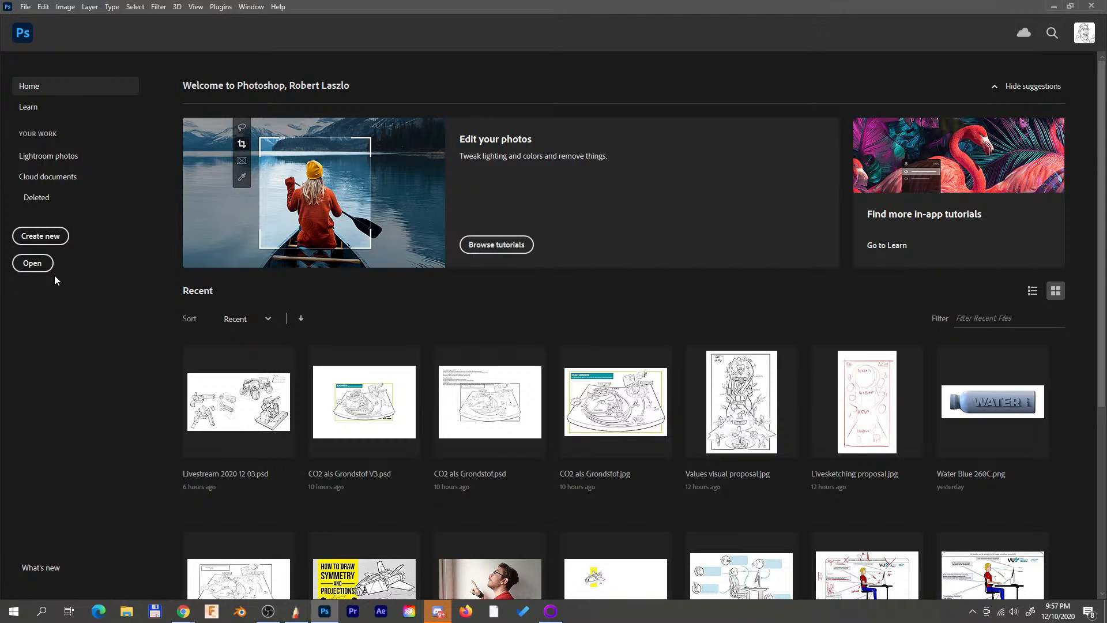
click(33, 263)
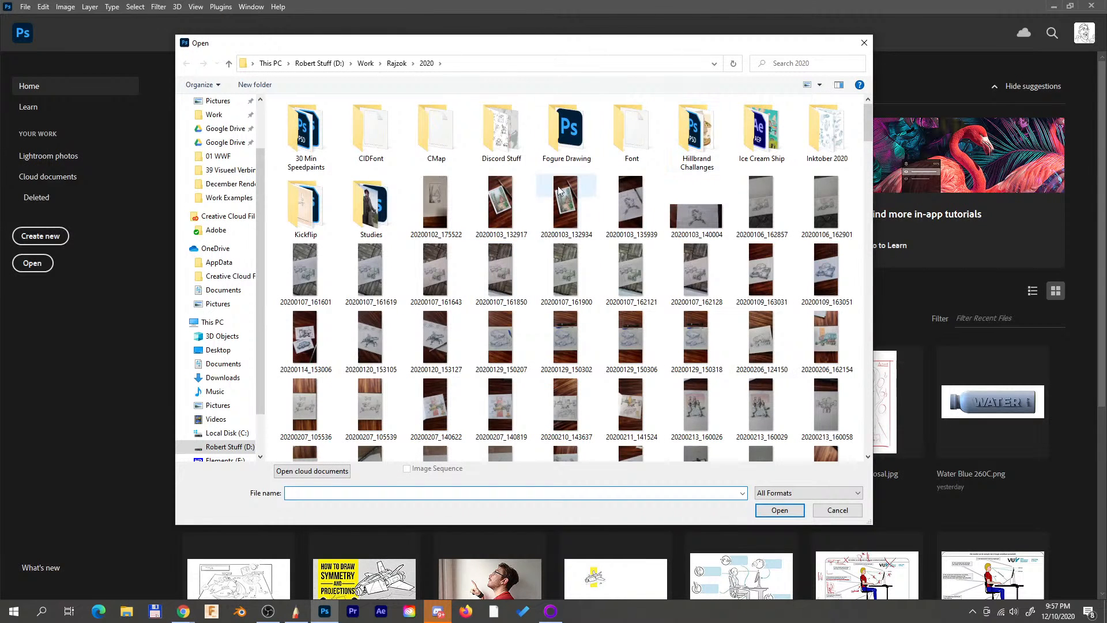
text(mars)
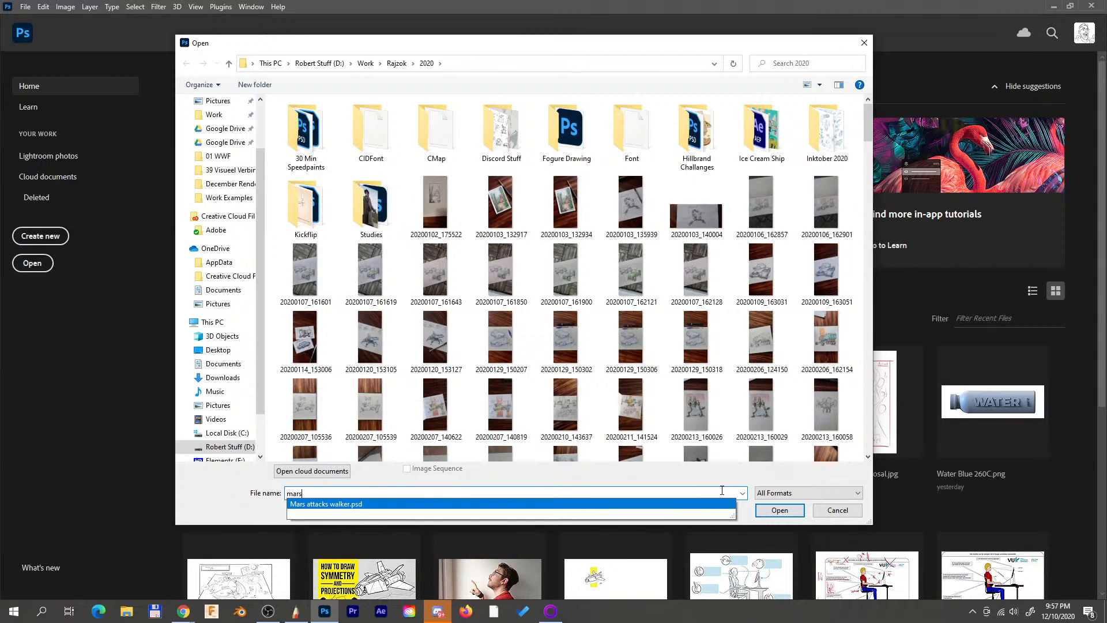
click(721, 504)
click(779, 510)
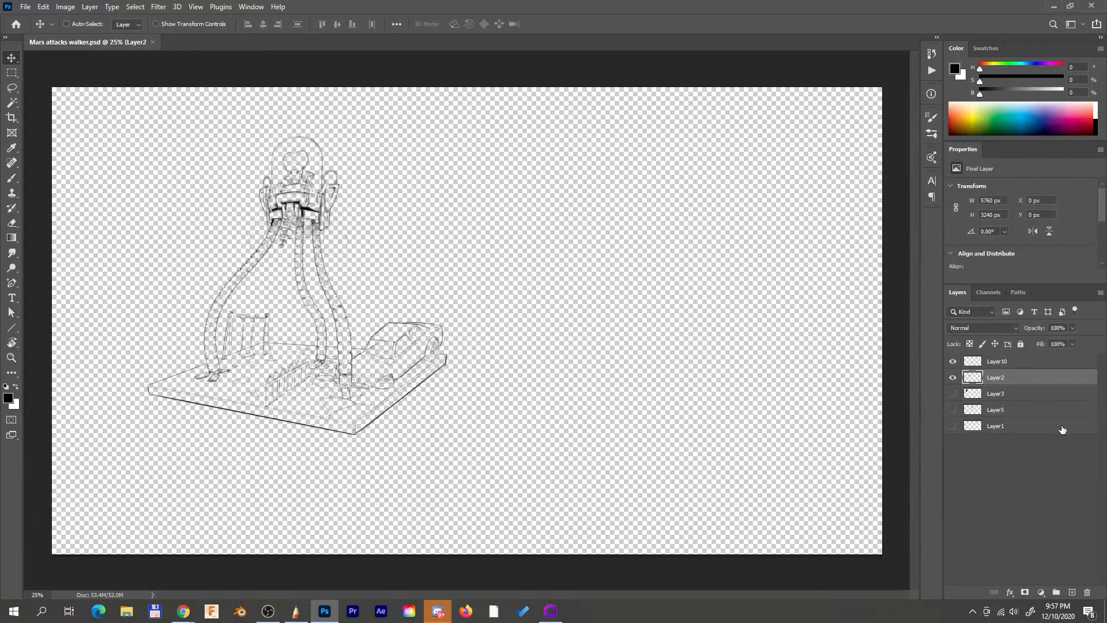
Add a new layer between Layer2 and Layer3 and fill it with white as the backdrop.
click(1036, 395)
click(1070, 592)
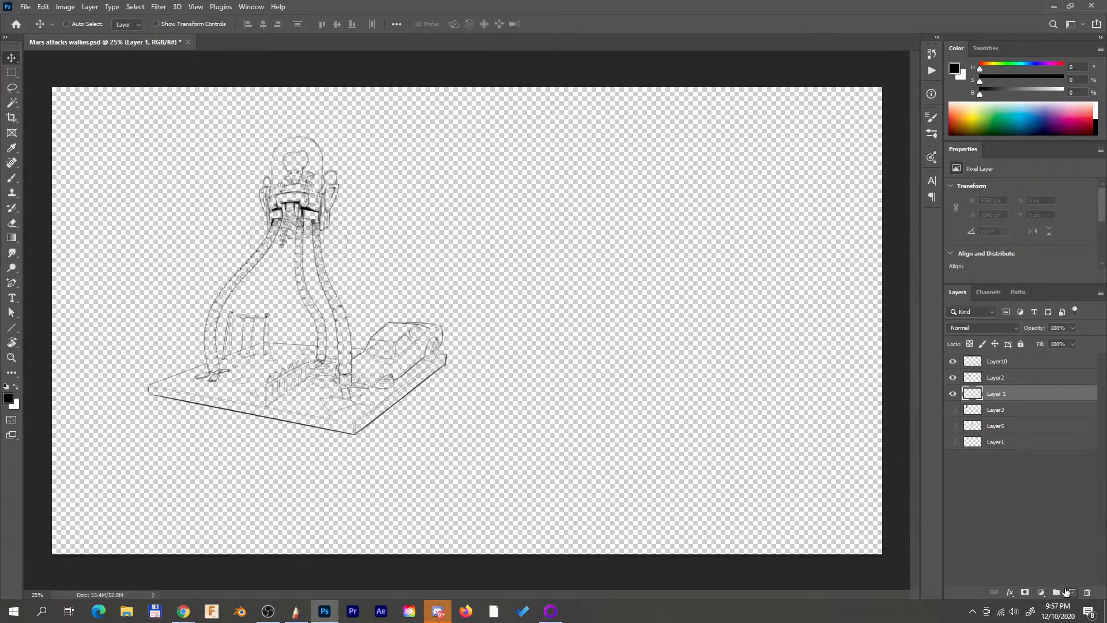
key(ctrl+BackSpace)
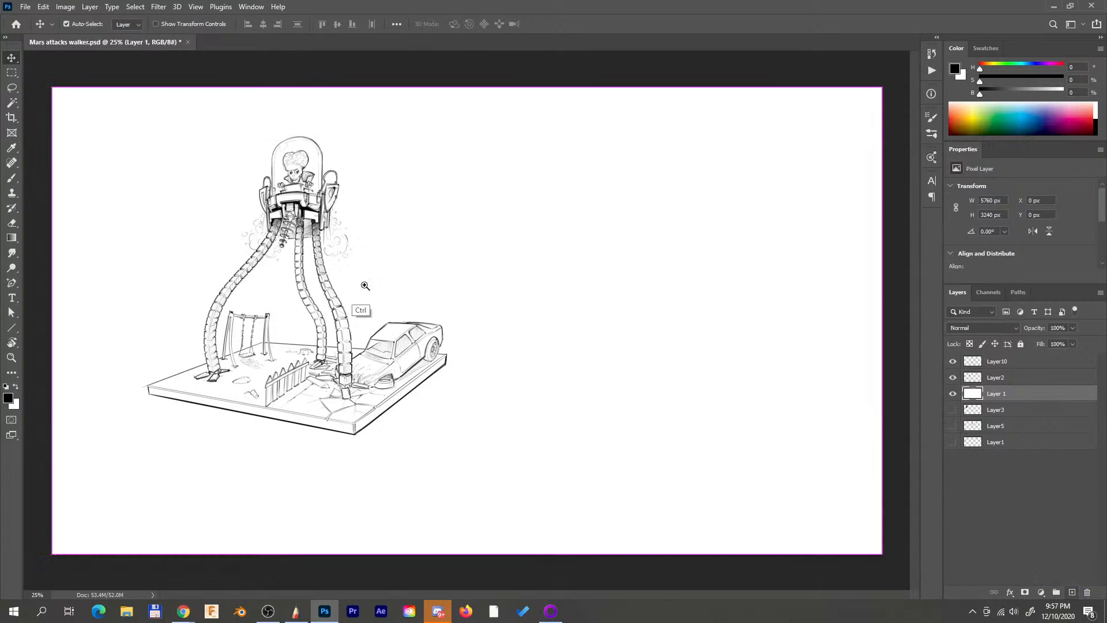
Check what Layer10 contains, then select the empty area around the tripod on Layer2 with the Magic Wand.
ctrl+click(406, 346)
ctrl+click(406, 346)
drag(375, 380, 636, 469)
alt+click(638, 436)
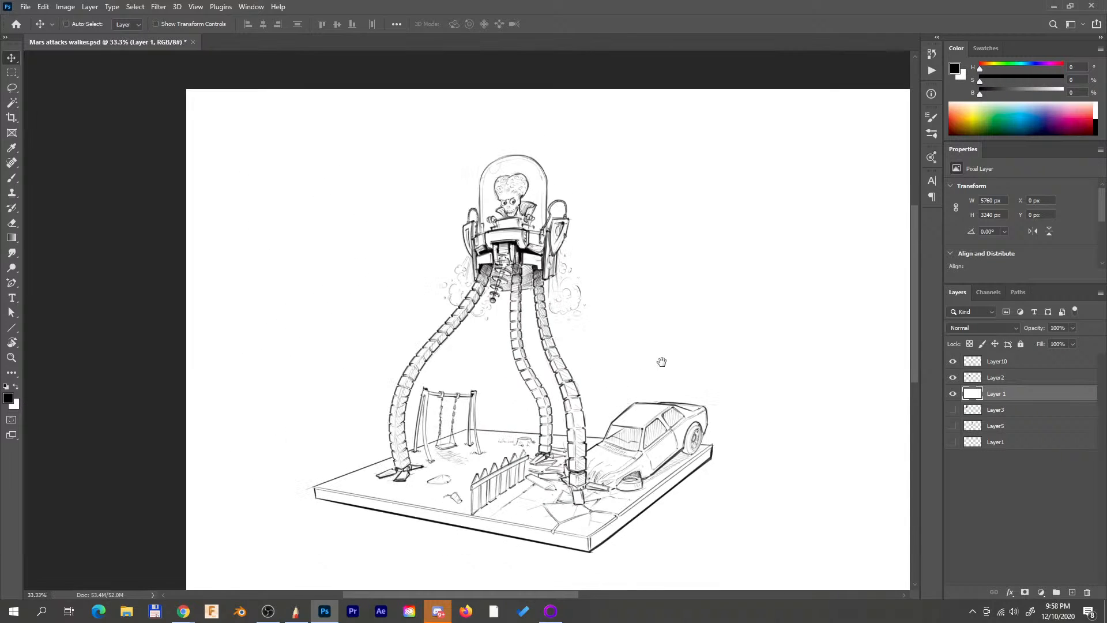
drag(662, 363, 574, 334)
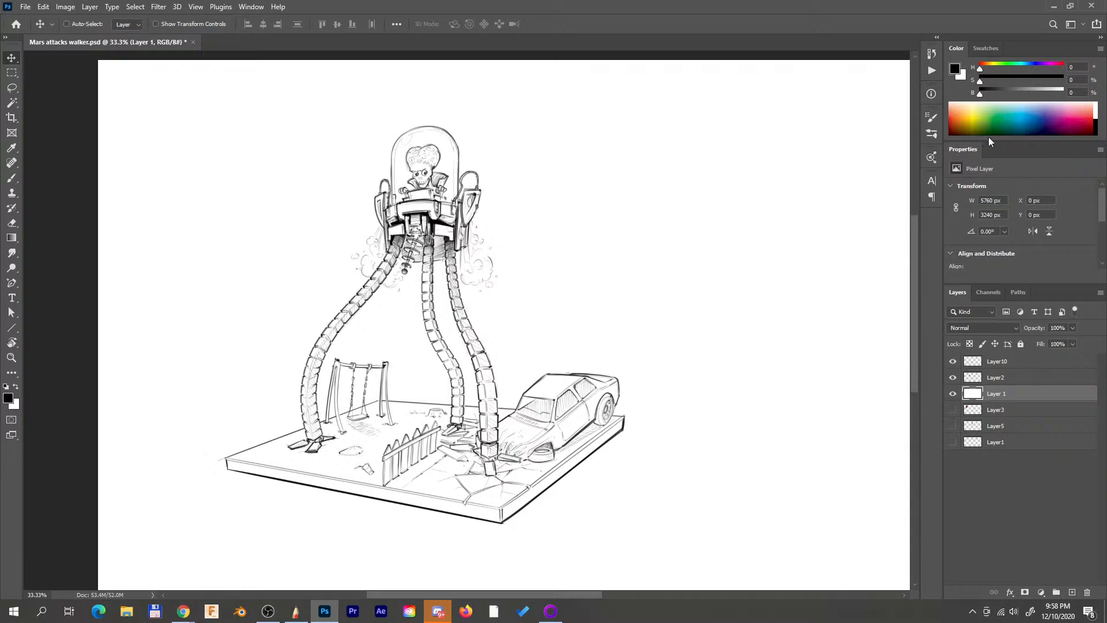
click(933, 69)
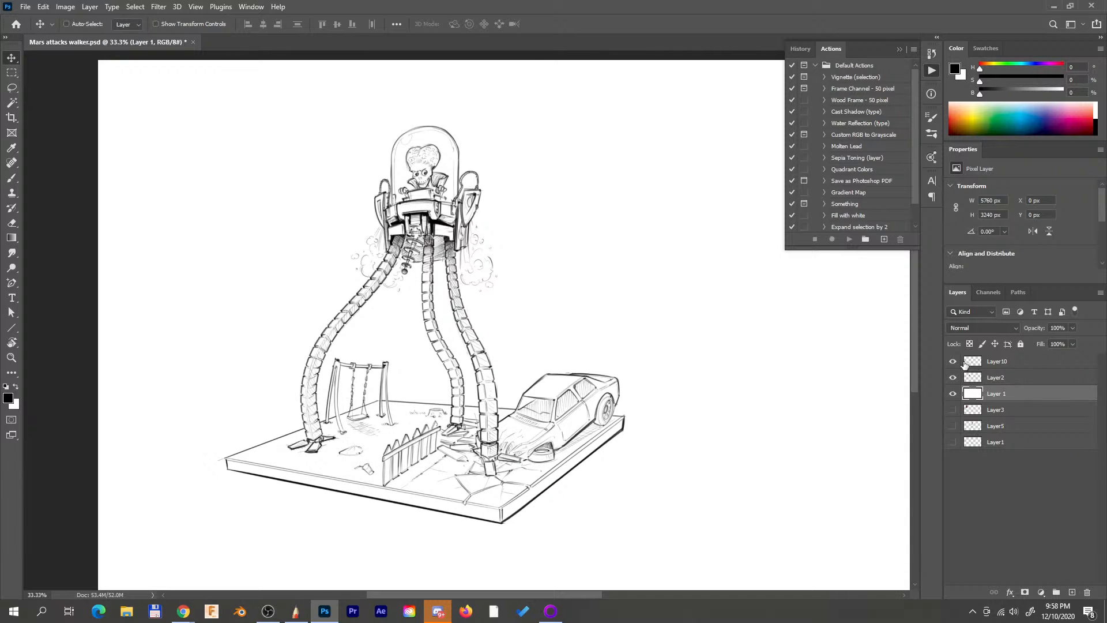
click(954, 363)
click(952, 363)
click(986, 362)
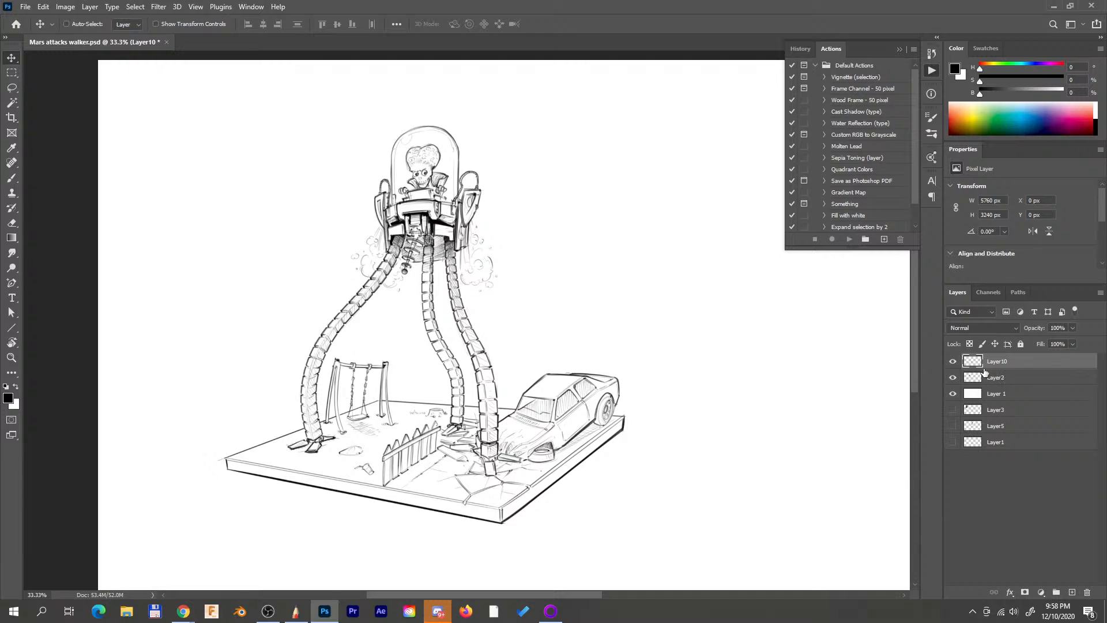
click(952, 361)
click(952, 362)
click(988, 377)
key(w)
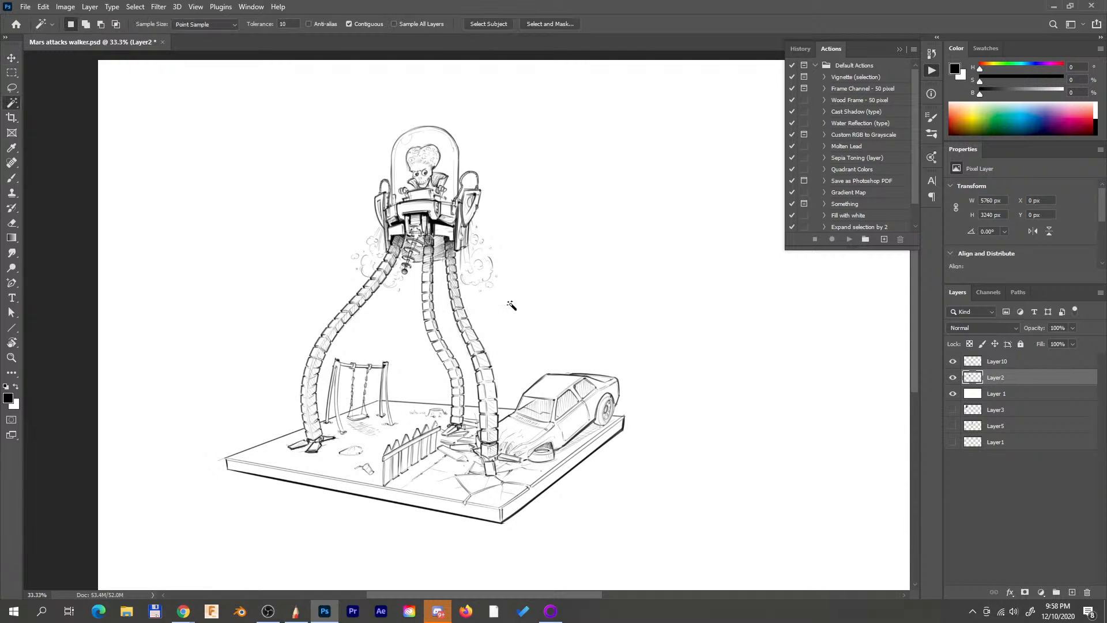
click(511, 306)
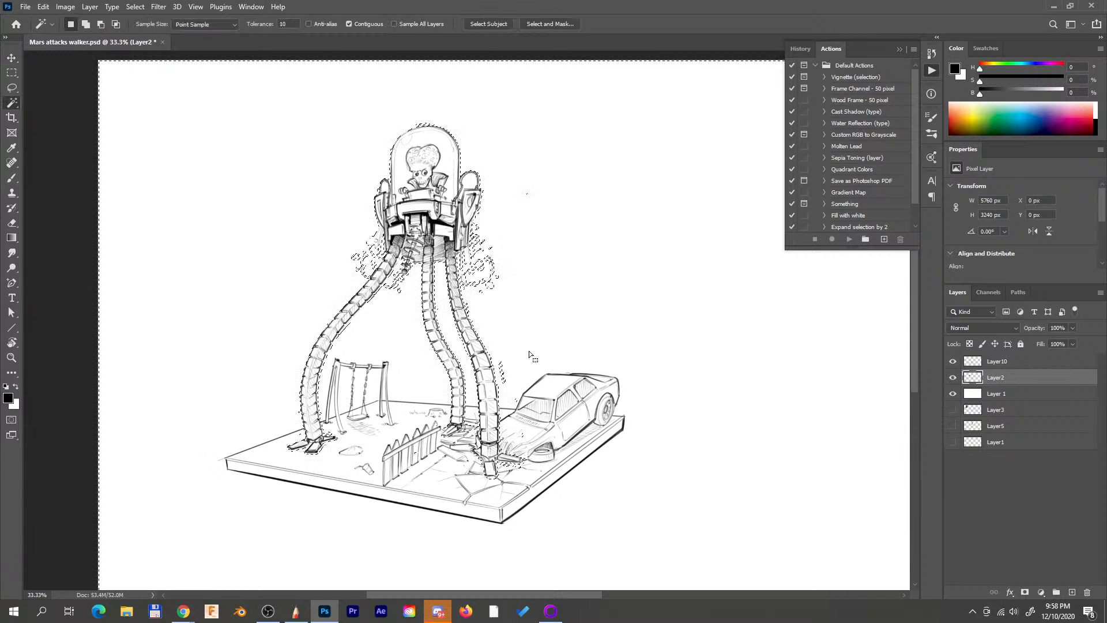
Run the recorded actions "Expand selection by 2" and "Fill with white" to create the tripod's silhouette layer.
click(853, 227)
click(850, 238)
click(852, 214)
click(850, 239)
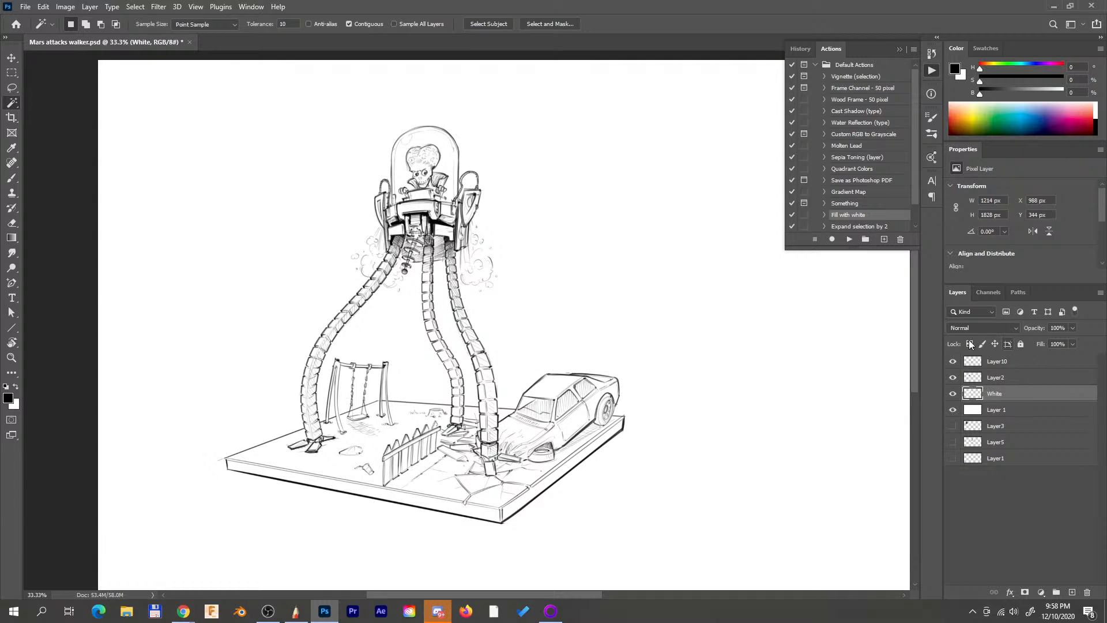
Lock the White layer's transparent pixels, set the foreground to grey at 57% brightness, and shade the tripod's legs with a gradient.
click(970, 344)
drag(1008, 94, 1026, 95)
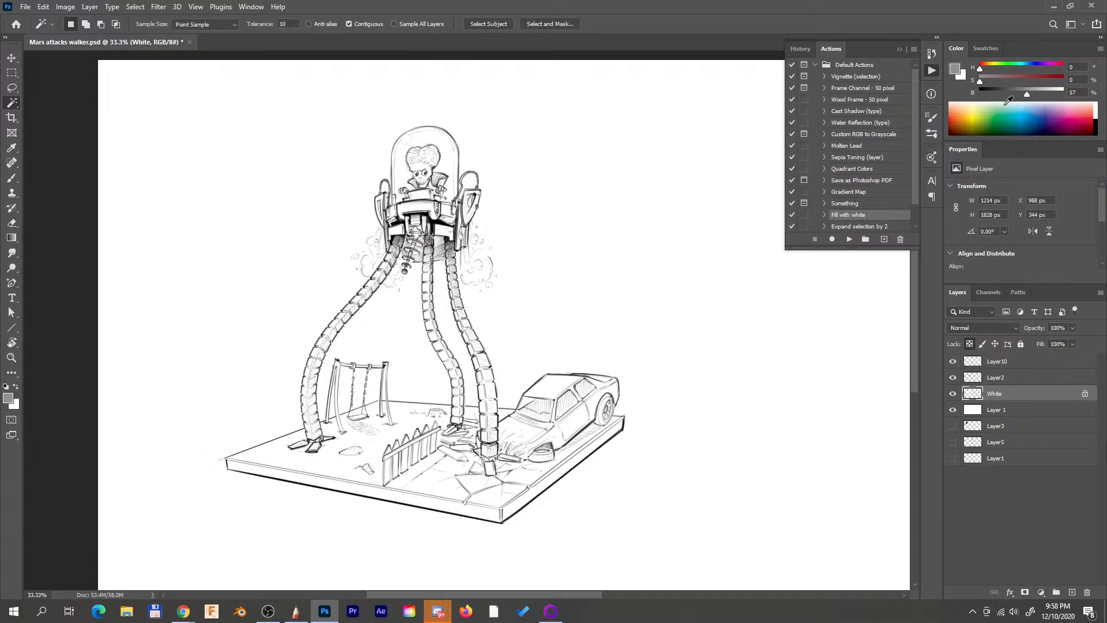
key(g)
drag(450, 252, 474, 447)
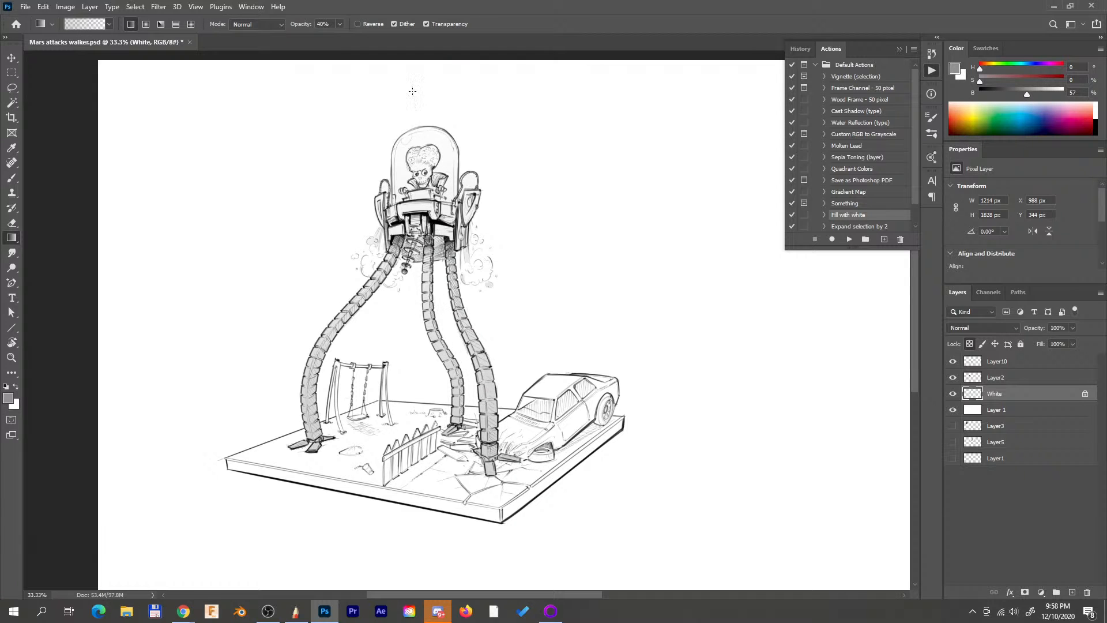
Try further gradients over the whole tripod, undo them, and darken the front leg's foot with a gradient fading upward.
drag(454, 306, 400, 77)
ctrl+alt+click(492, 454)
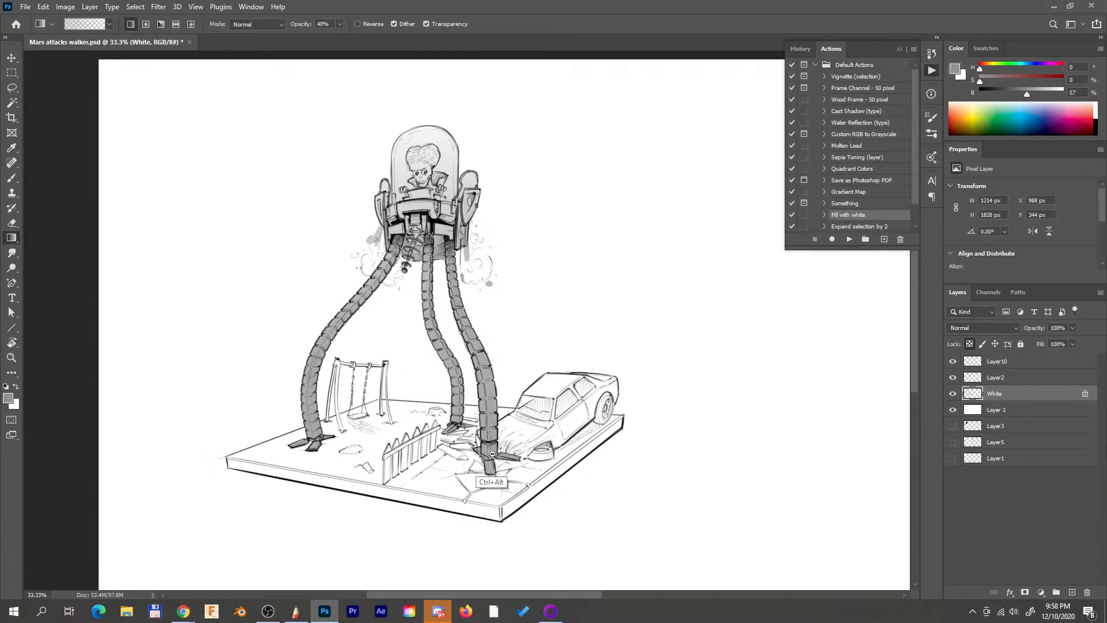
ctrl+alt+click(491, 455)
ctrl+click(331, 294)
ctrl+click(330, 294)
mouse_move(404, 341)
mouse_down()
mouse_move(519, 435)
mouse_move(587, 372)
mouse_up()
key(ctrl+z)
key(ctrl+z)
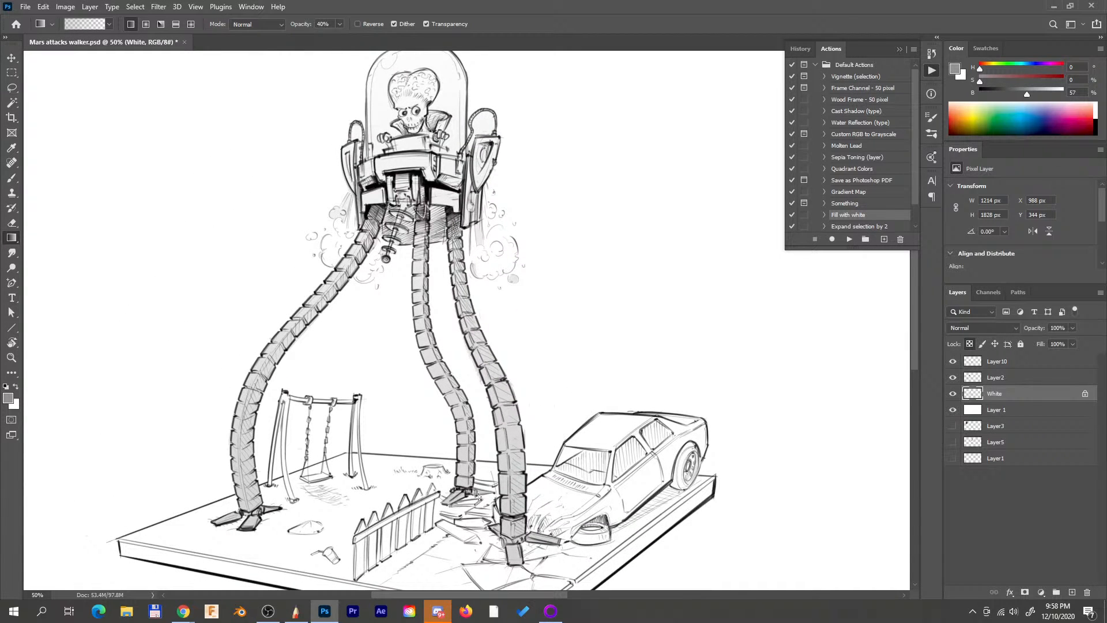
drag(516, 576, 432, 298)
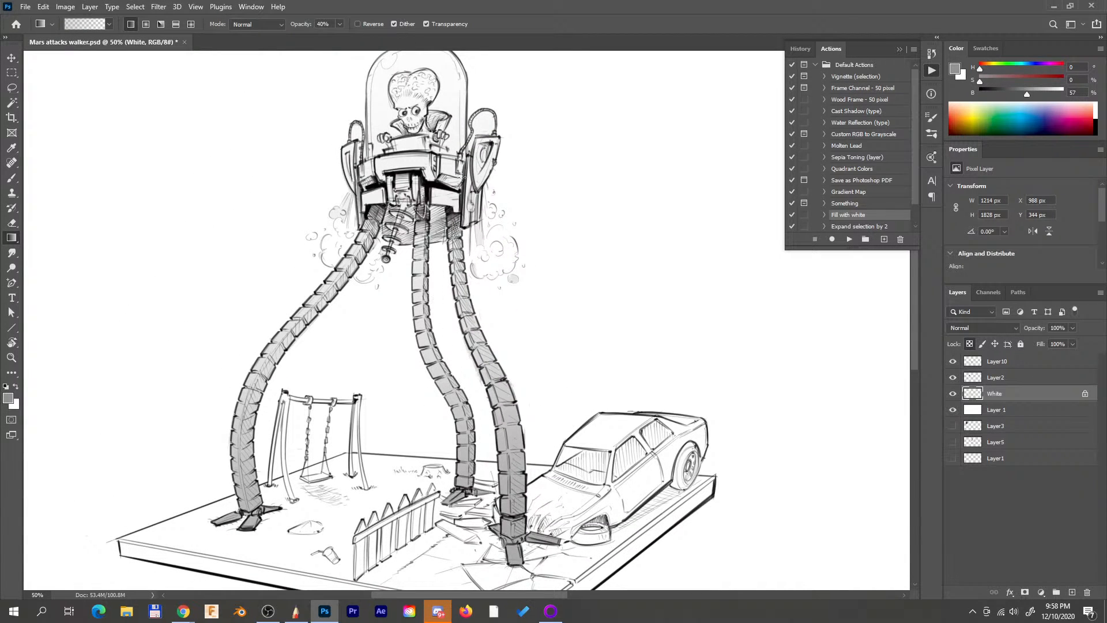
key(k)
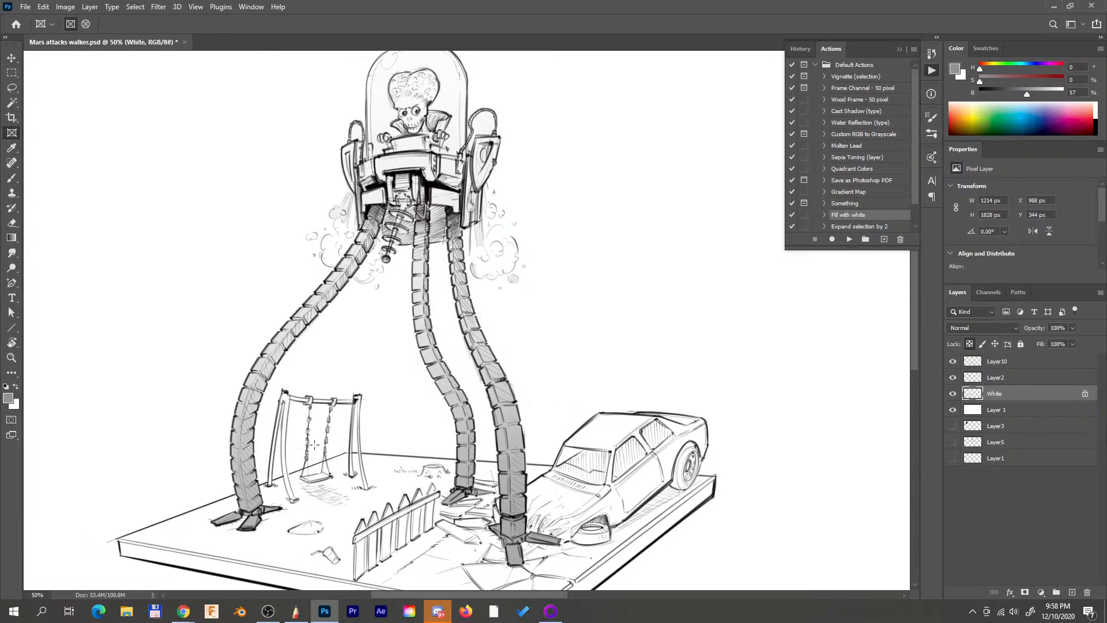
drag(314, 444, 261, 516)
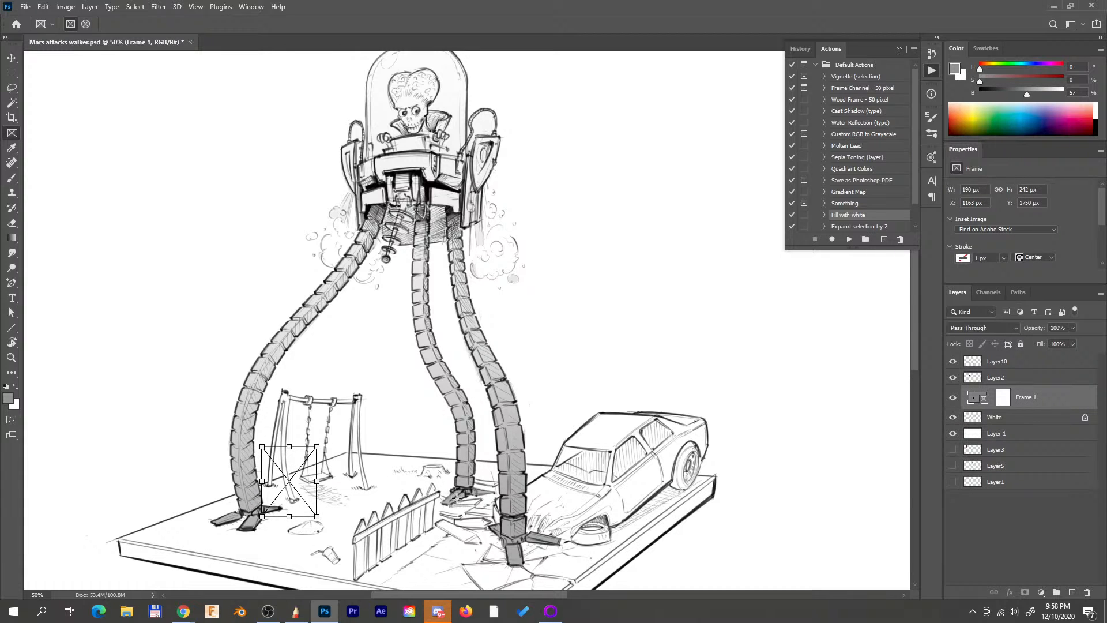
key(Delete)
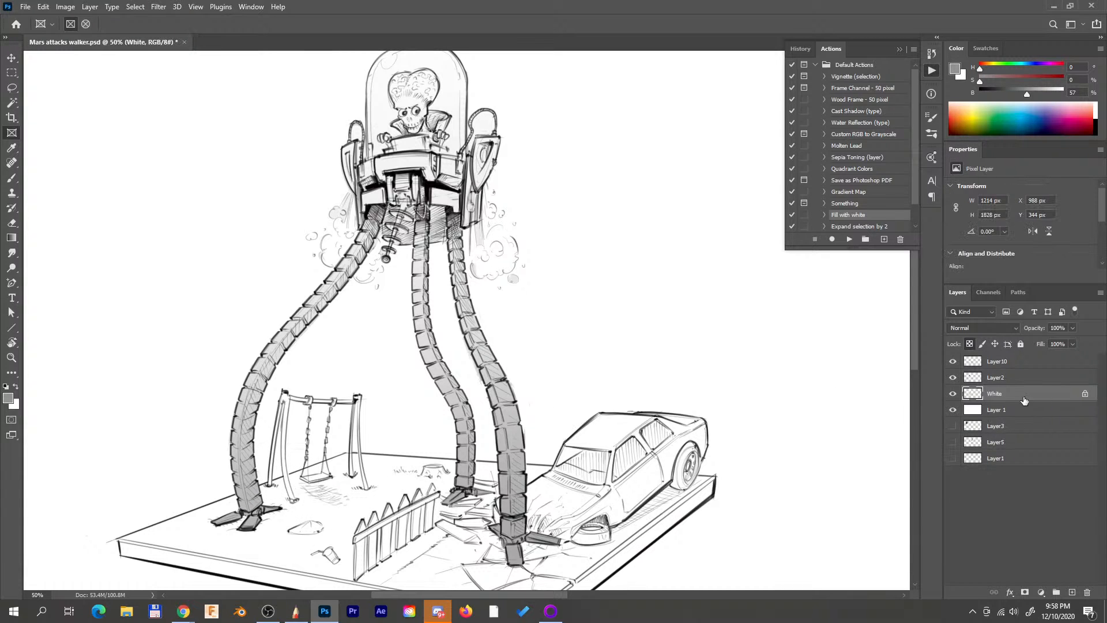
Lasso the inner side of the leg beside the swing, darken it with grey and black gradients, and clear the selection.
key(l)
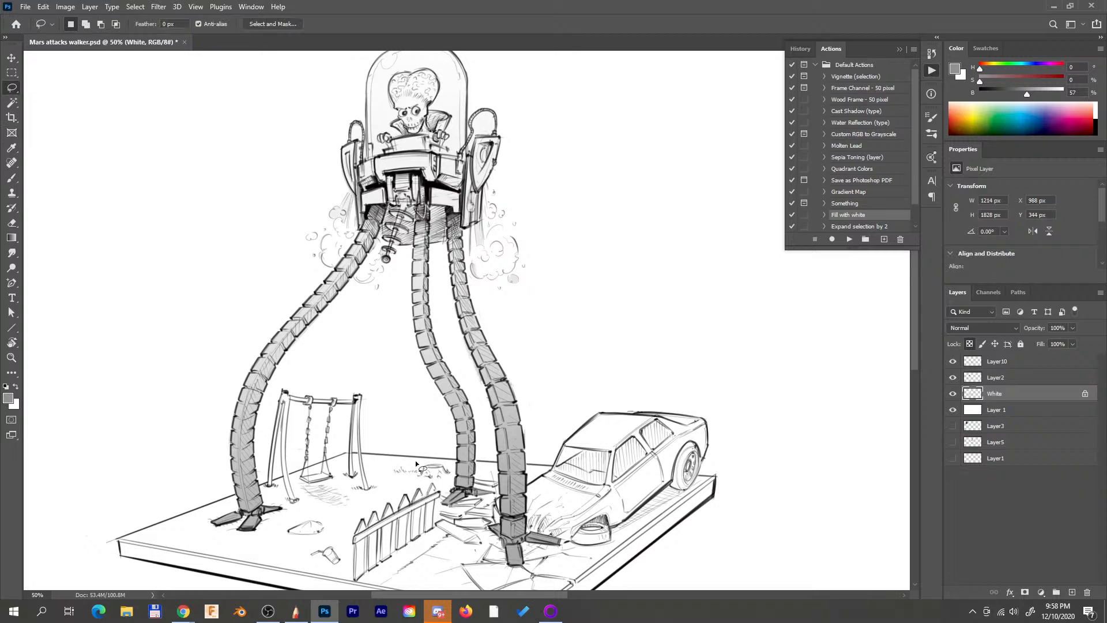
mouse_move(346, 395)
mouse_down()
mouse_move(287, 518)
mouse_move(245, 490)
mouse_move(241, 424)
mouse_move(260, 371)
mouse_move(385, 206)
mouse_move(393, 209)
mouse_move(299, 372)
mouse_move(294, 513)
mouse_up()
key(g)
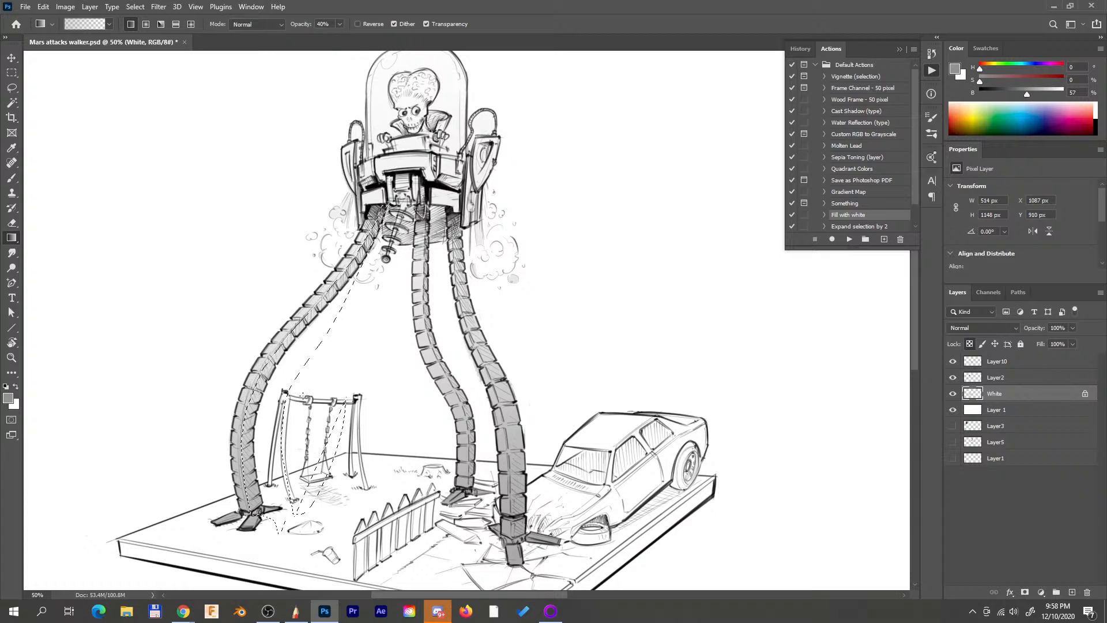
drag(365, 260, 297, 383)
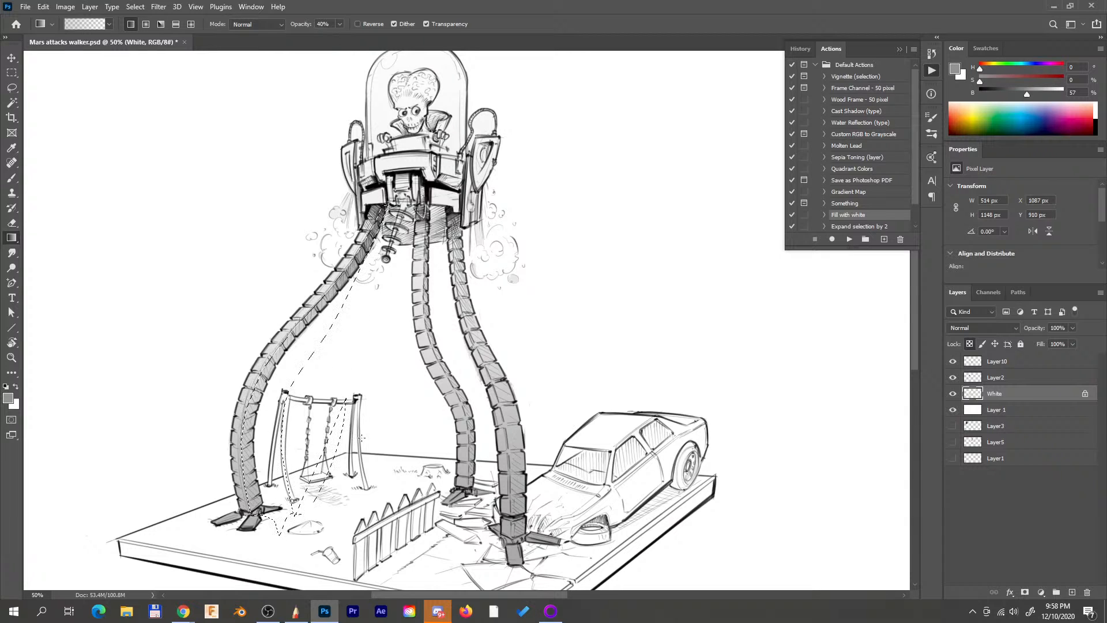
key(d)
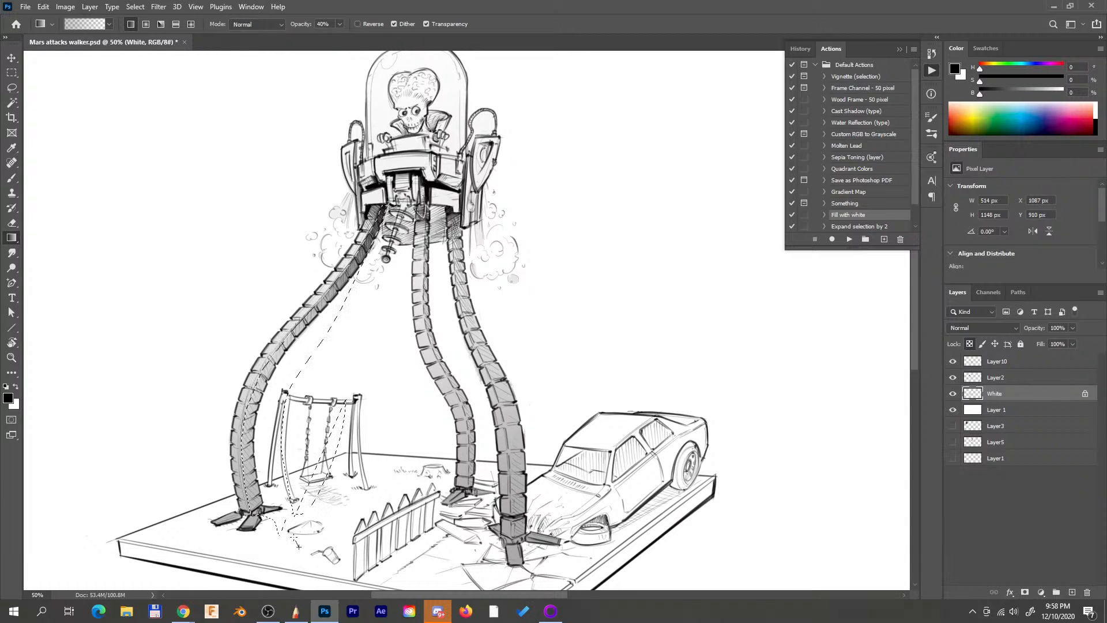
drag(294, 538, 251, 417)
key(ctrl+d)
Lasso the shadow side of the tripod's middle leg, darken it with a black gradient, and clear the selection.
key(ctrl+0)
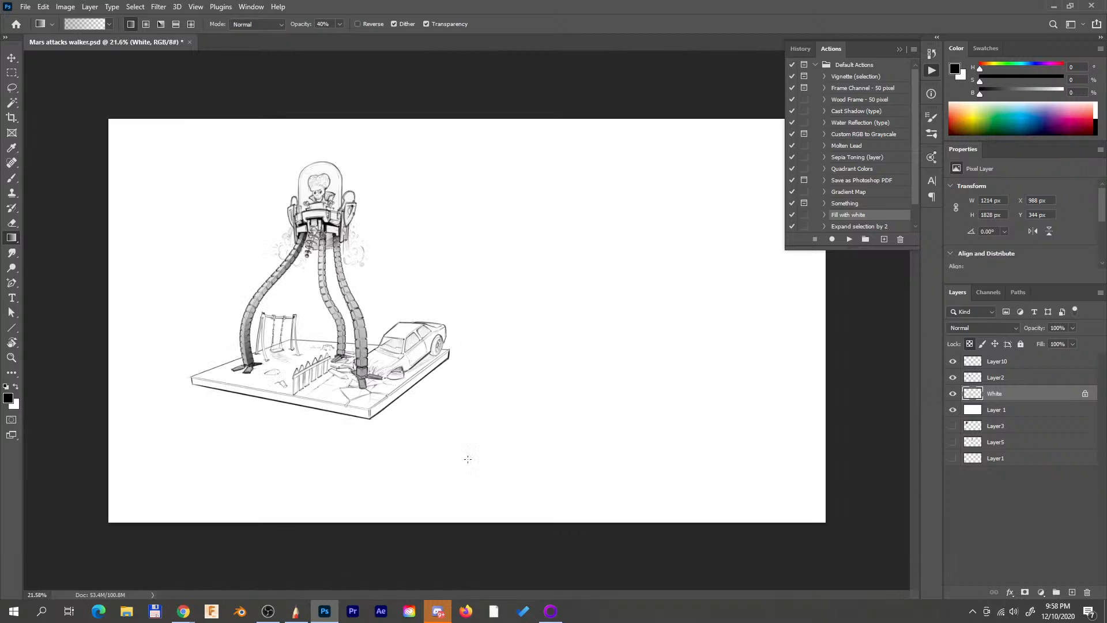
drag(344, 243, 395, 242)
drag(421, 350, 502, 292)
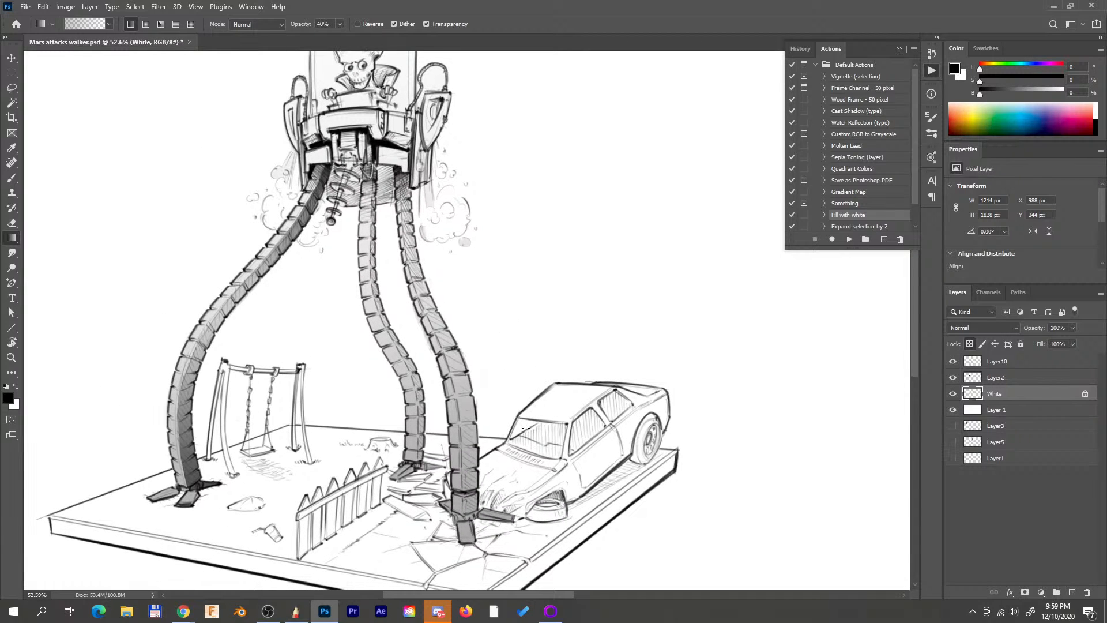
key(l)
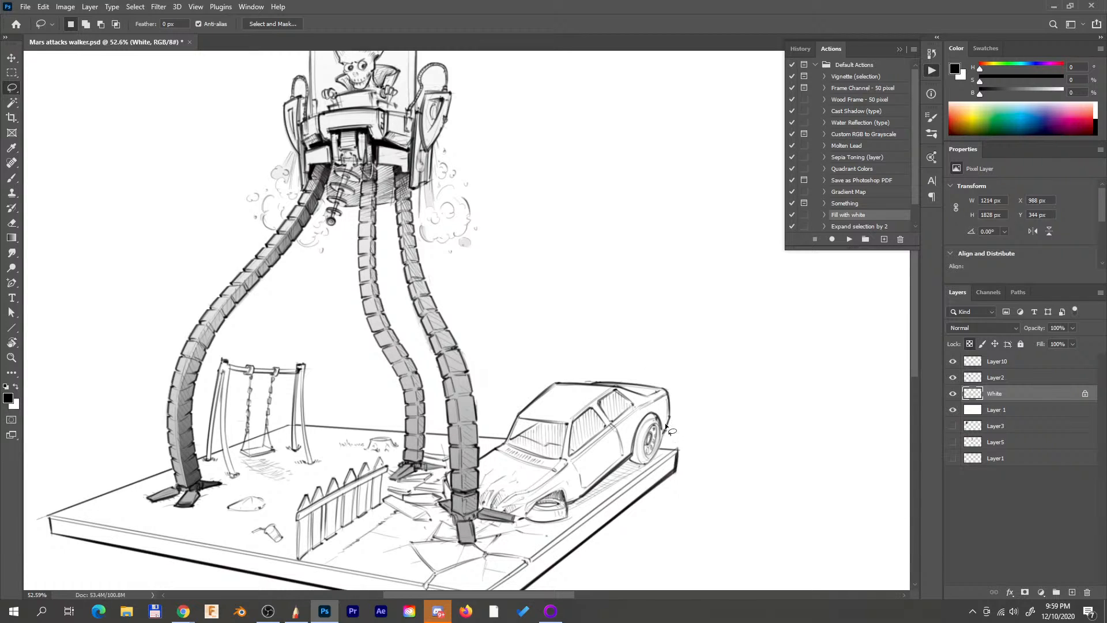
drag(583, 281, 619, 291)
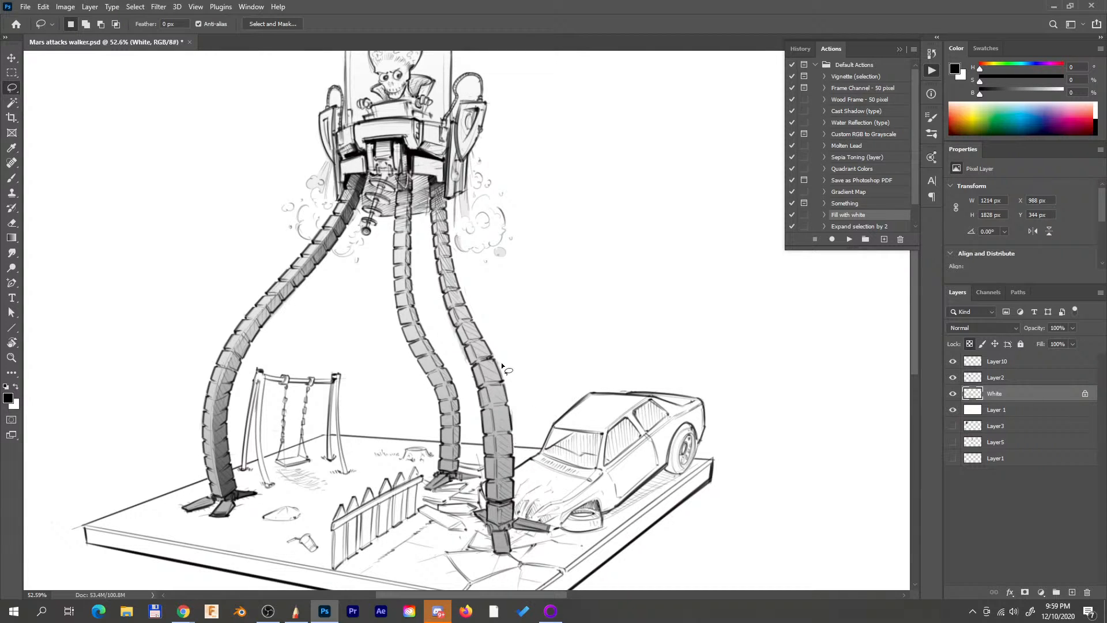
mouse_move(470, 453)
mouse_down()
mouse_move(419, 228)
mouse_move(420, 163)
mouse_move(409, 292)
mouse_up()
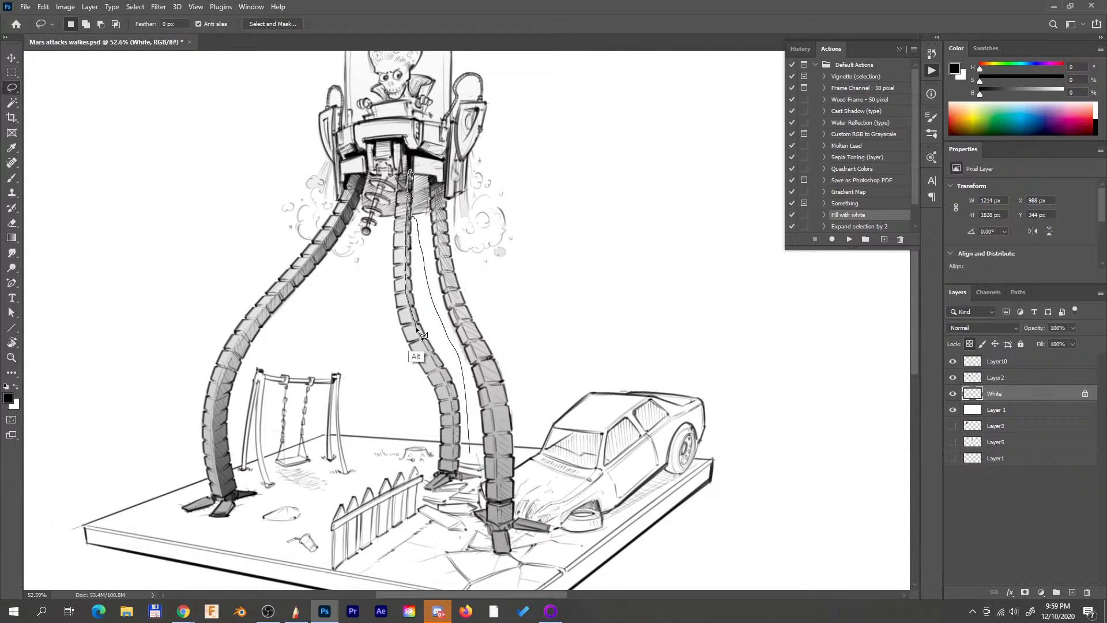
mouse_move(417, 330)
mouse_down()
mouse_move(446, 392)
mouse_move(457, 471)
mouse_move(469, 453)
mouse_up()
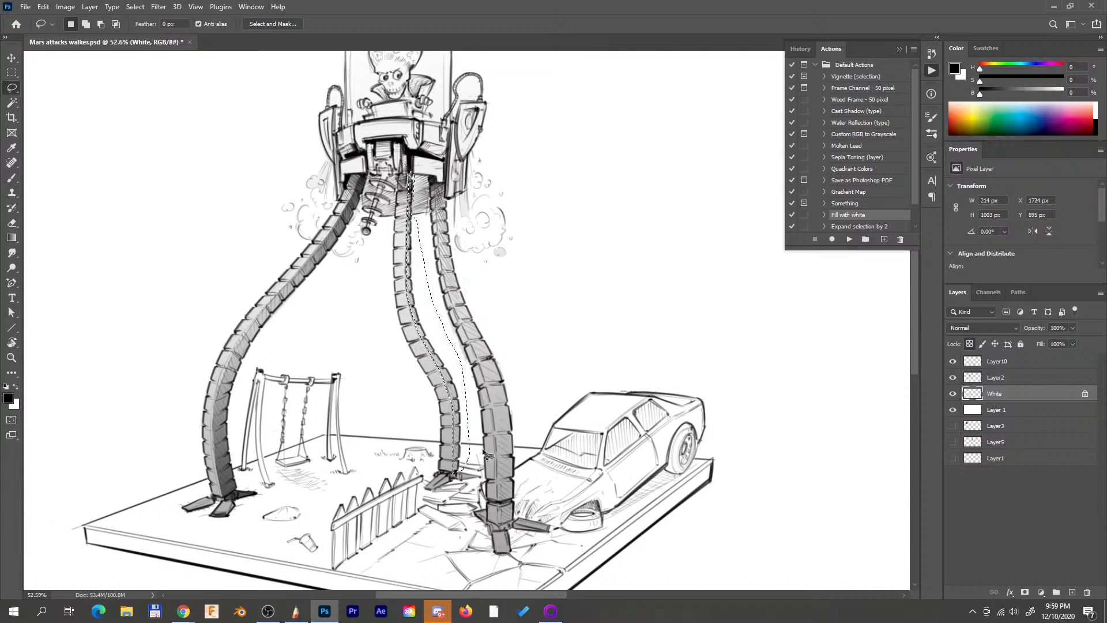
key(g)
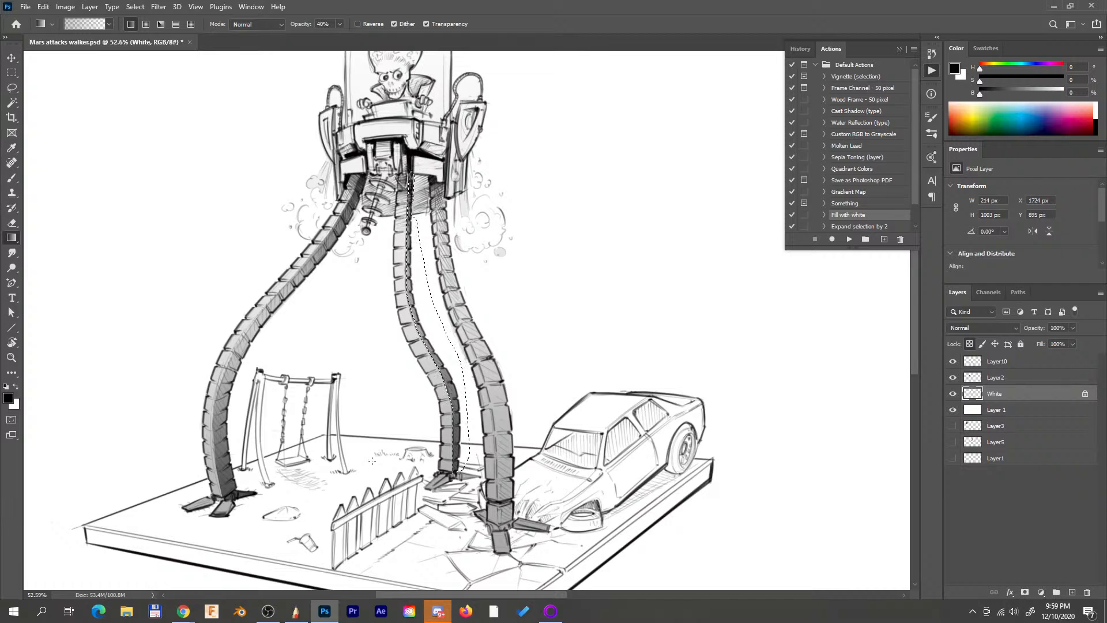
key(ctrl+f)
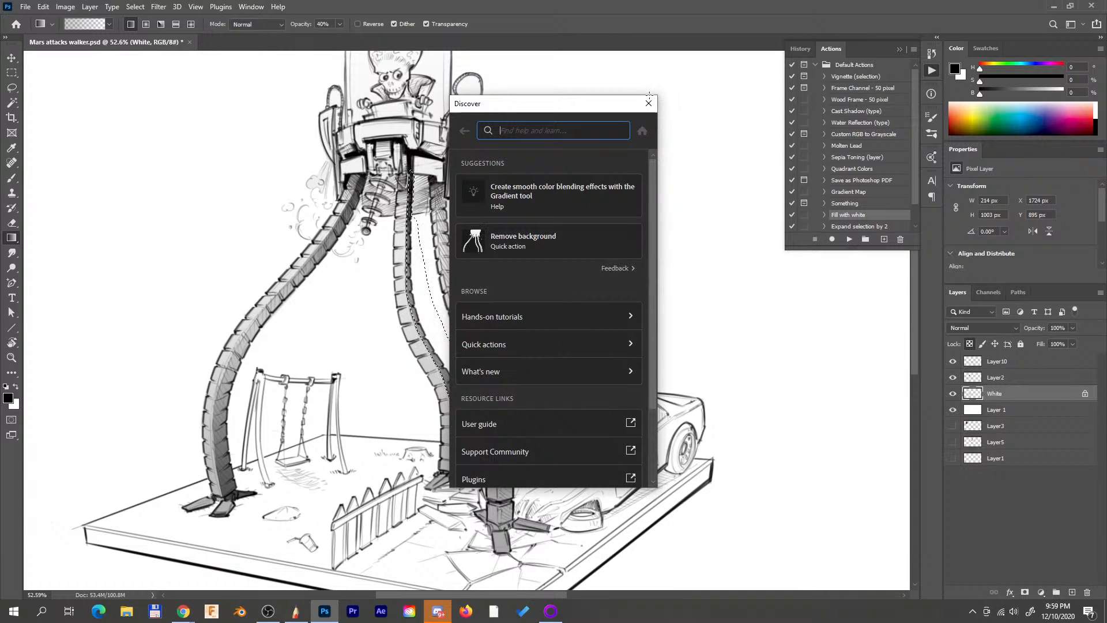
click(652, 107)
key(ctrl+d)
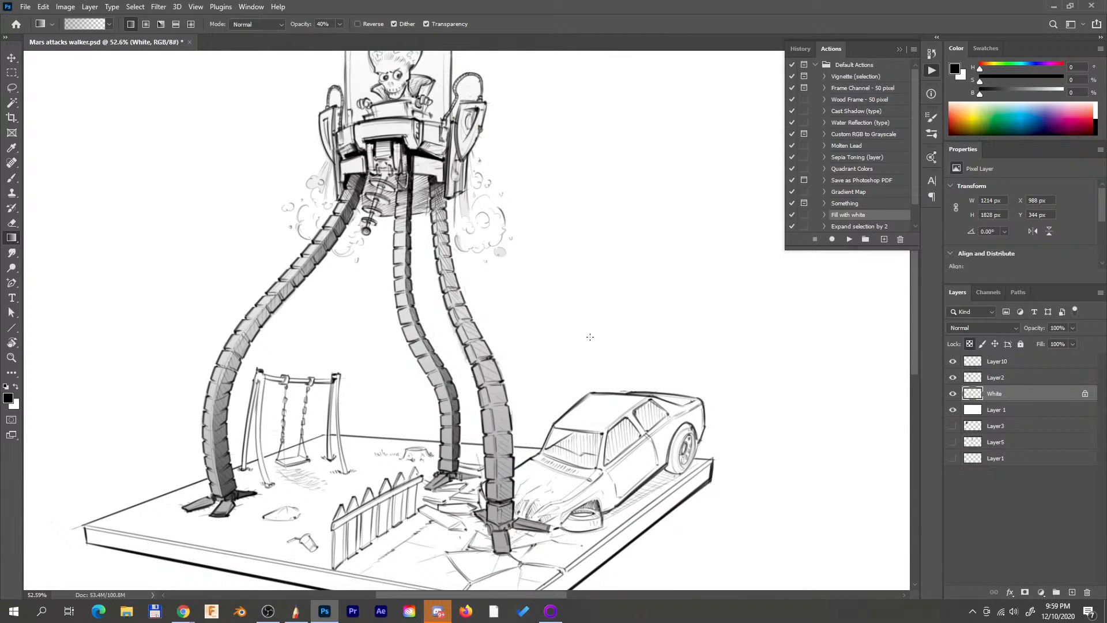
key(k)
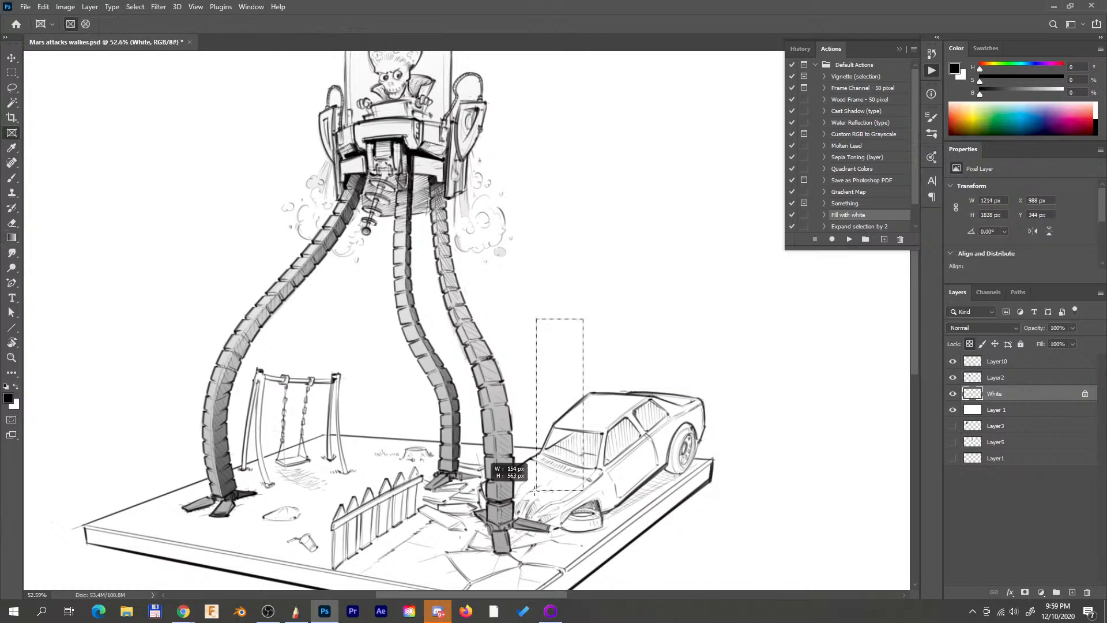
drag(580, 317, 600, 345)
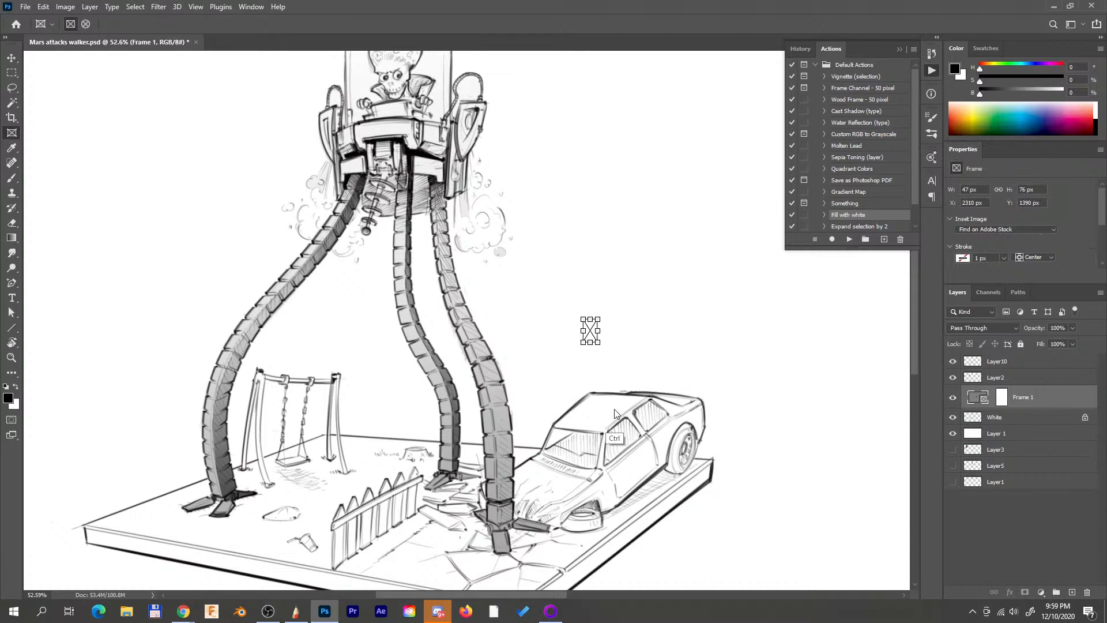
key(ctrl+z)
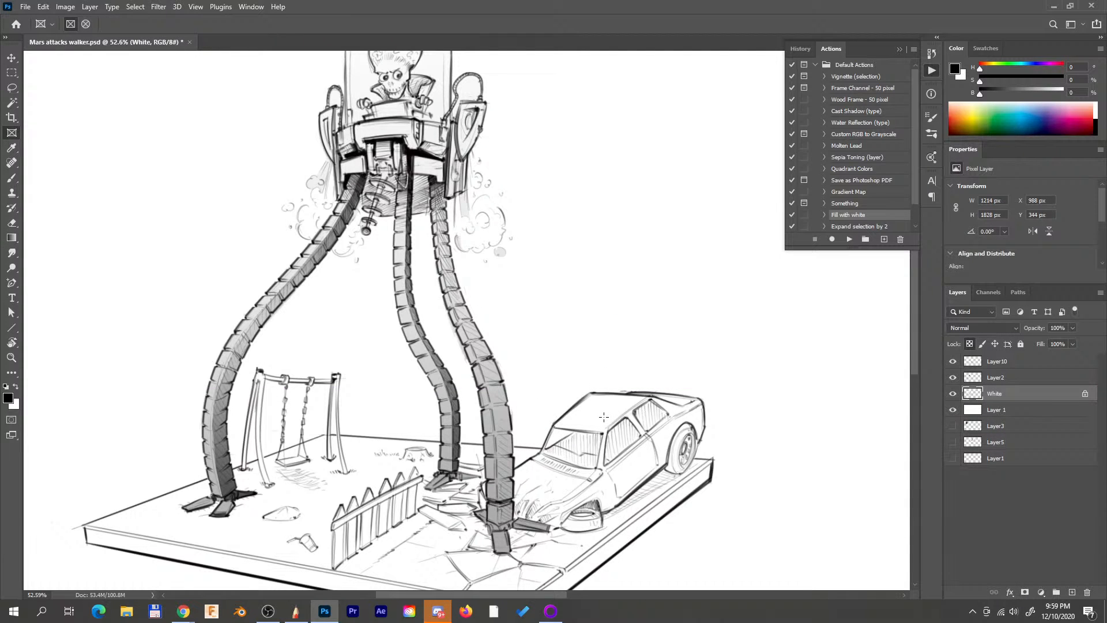
Lasso the shadow side of the leg nearest the car, from its foot up to the cockpit.
key(l)
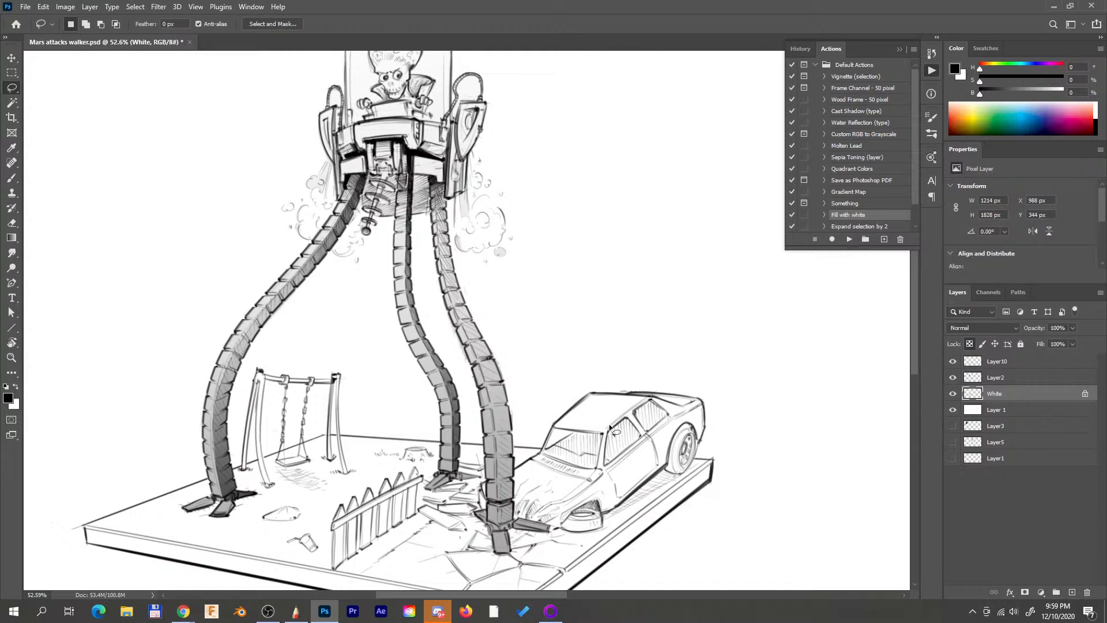
mouse_move(608, 424)
mouse_down()
mouse_move(555, 227)
mouse_move(499, 249)
mouse_move(440, 186)
mouse_up()
mouse_move(443, 276)
mouse_down()
mouse_move(486, 403)
mouse_move(499, 553)
mouse_move(516, 524)
mouse_move(503, 525)
mouse_move(482, 323)
mouse_up()
Set the foreground to grey at 47% brightness and darken the selected side of the front leg with gradients from both ends.
key(g)
key(ctrl+z)
drag(618, 481, 635, 386)
alt+click(526, 398)
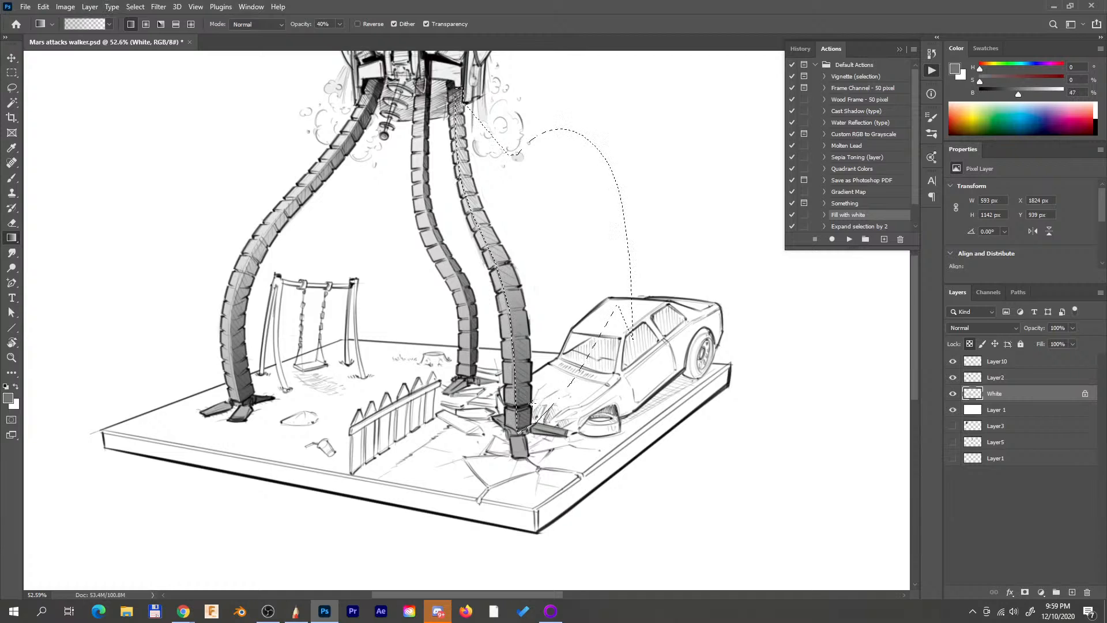
key(ctrl+z)
drag(570, 498, 499, 213)
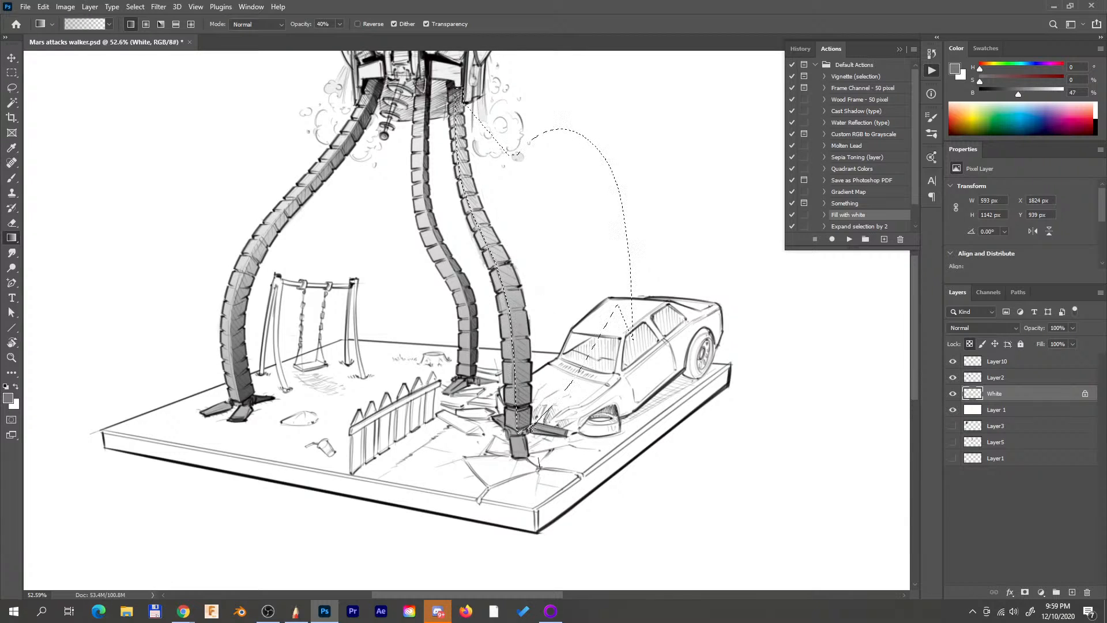
drag(612, 503, 634, 573)
drag(508, 253, 518, 362)
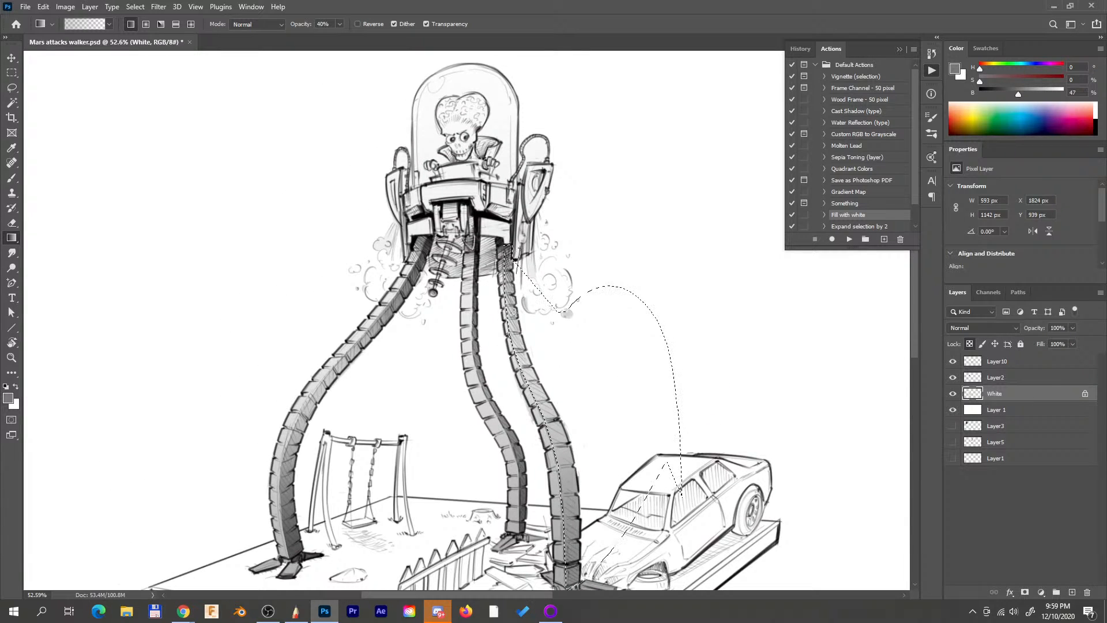
drag(517, 239, 517, 357)
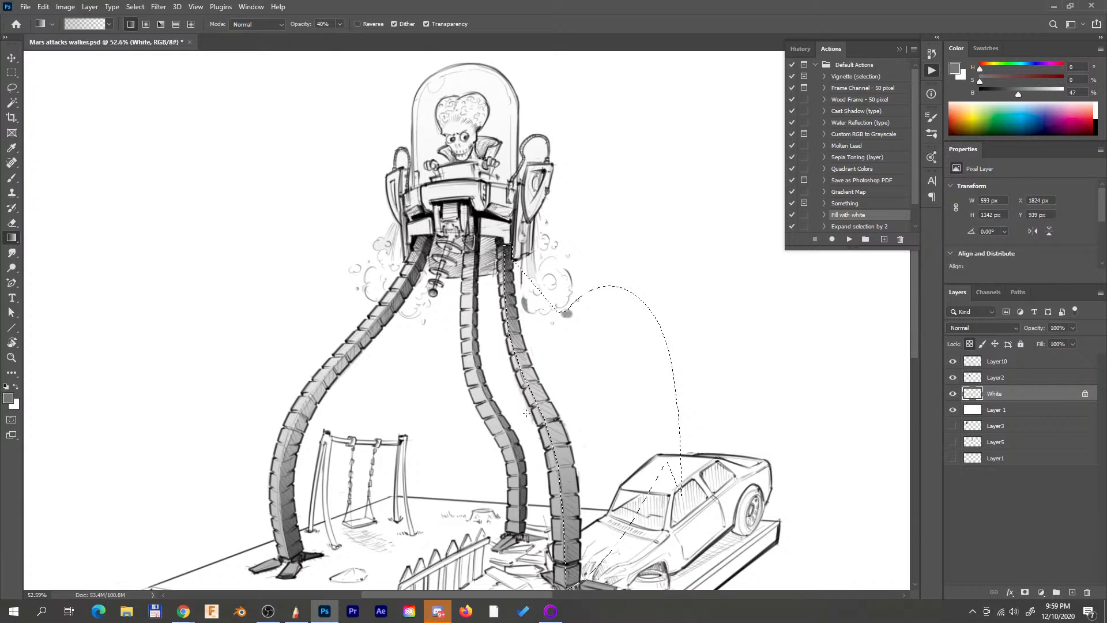
Lighten the middle of the front leg's selected side in white with the Soft Round brush at 321 px, and clear the selection.
scroll(526, 412, down, 5)
key(b)
right_click(643, 211)
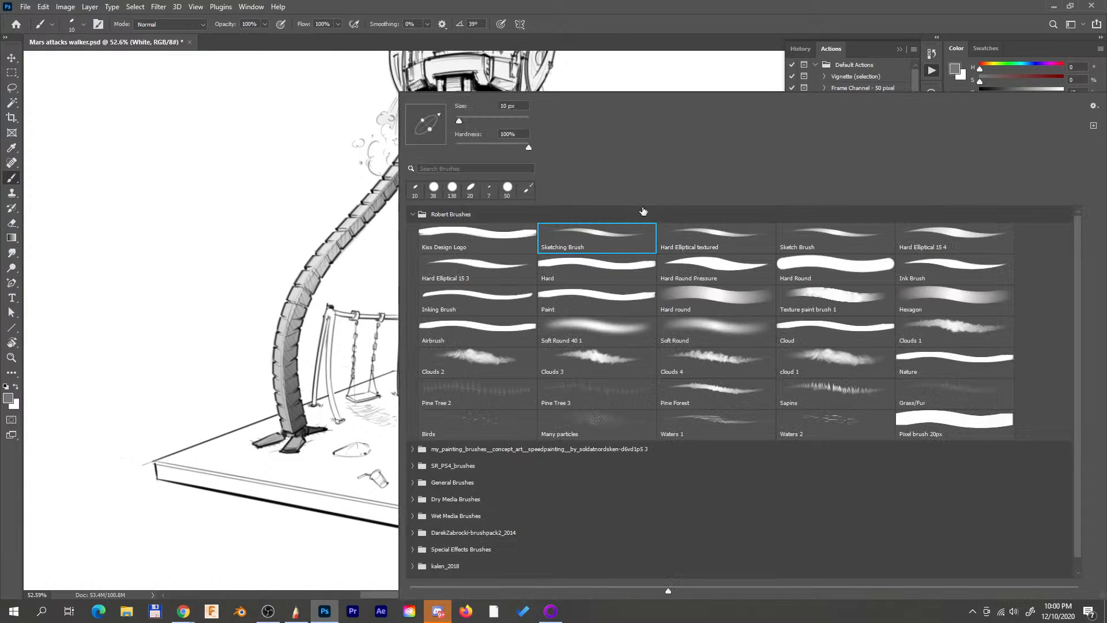
click(720, 326)
key(Return)
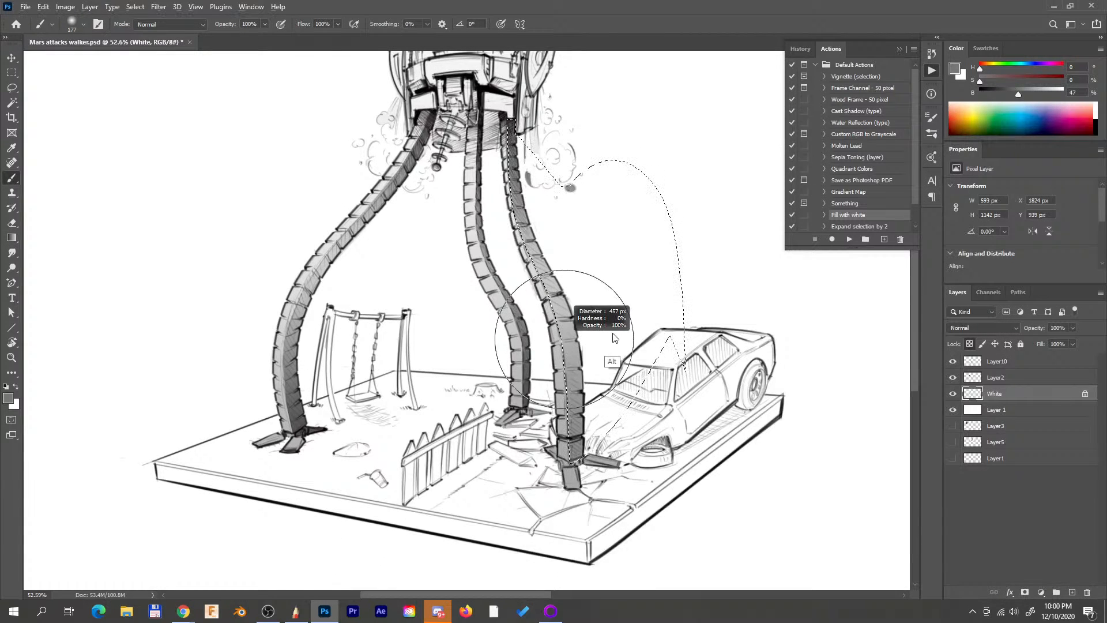
mouse_move(633, 299)
mouse_down()
mouse_move(566, 331)
mouse_move(566, 358)
mouse_up()
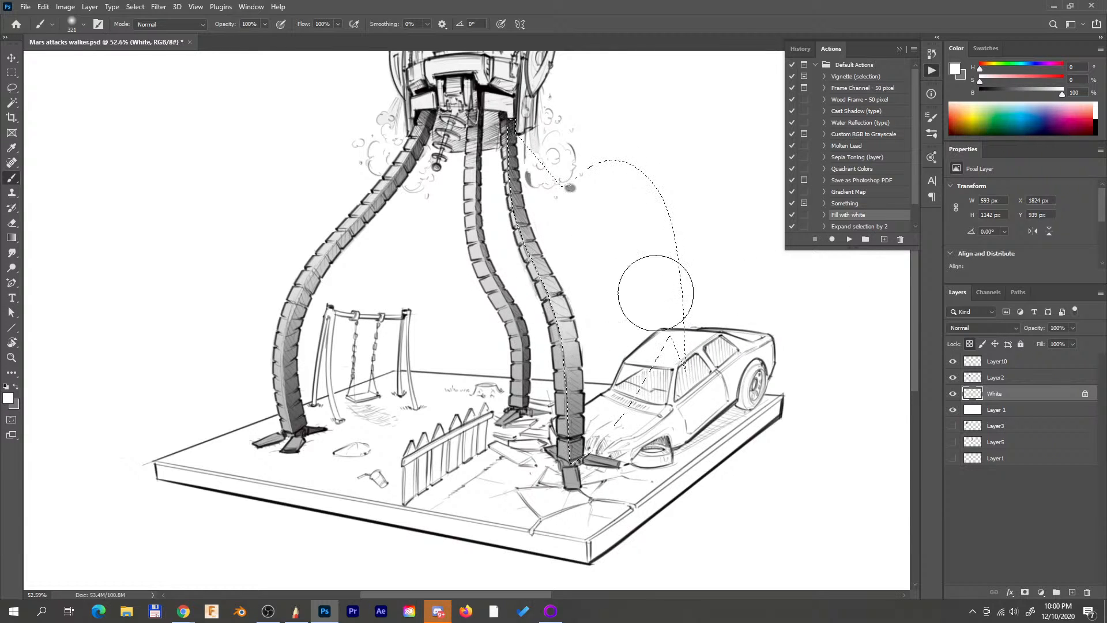
key(ctrl+d)
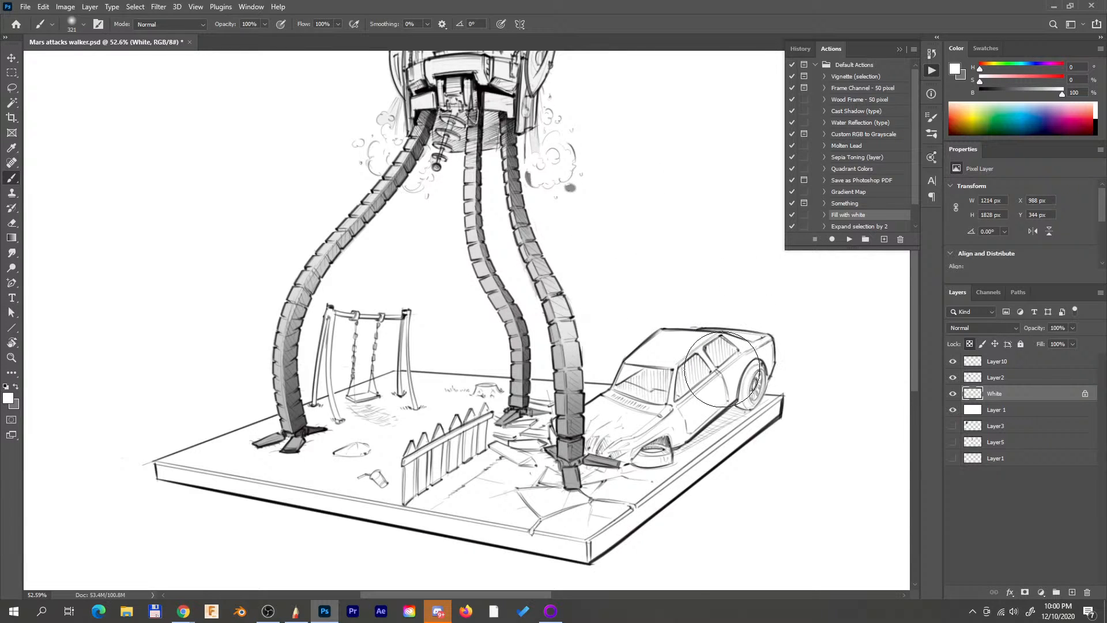
Choose the Sketching Brush, sample grey at 41% brightness from the leg beside the swing, and shade that leg's lower segments.
drag(636, 278, 670, 334)
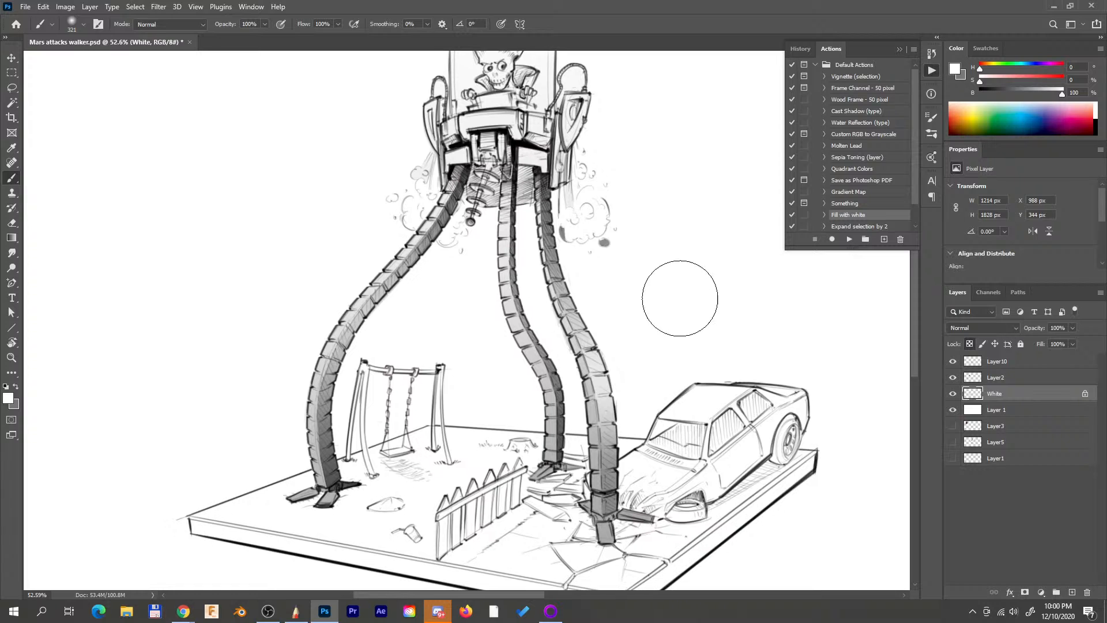
right_click(600, 234)
double_click(617, 236)
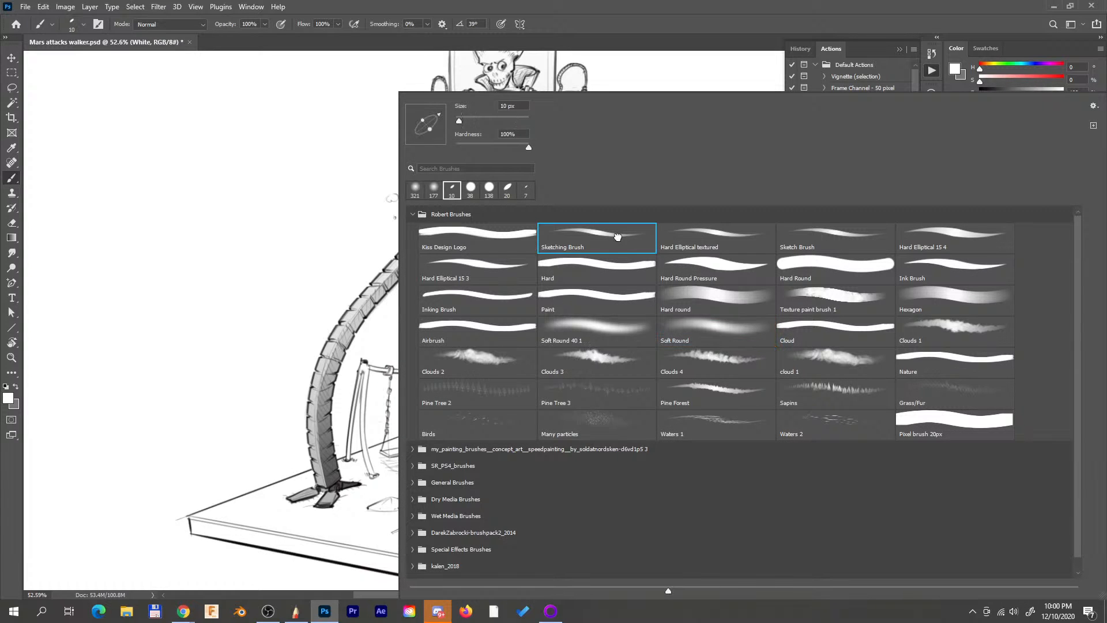
alt+click(326, 454)
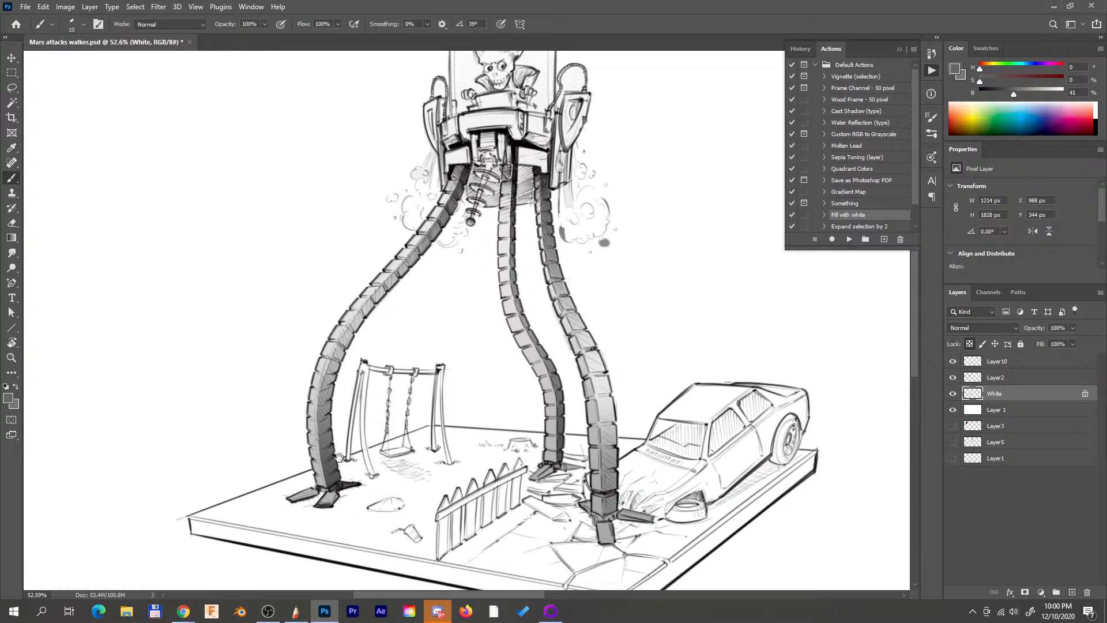
drag(331, 457, 371, 431)
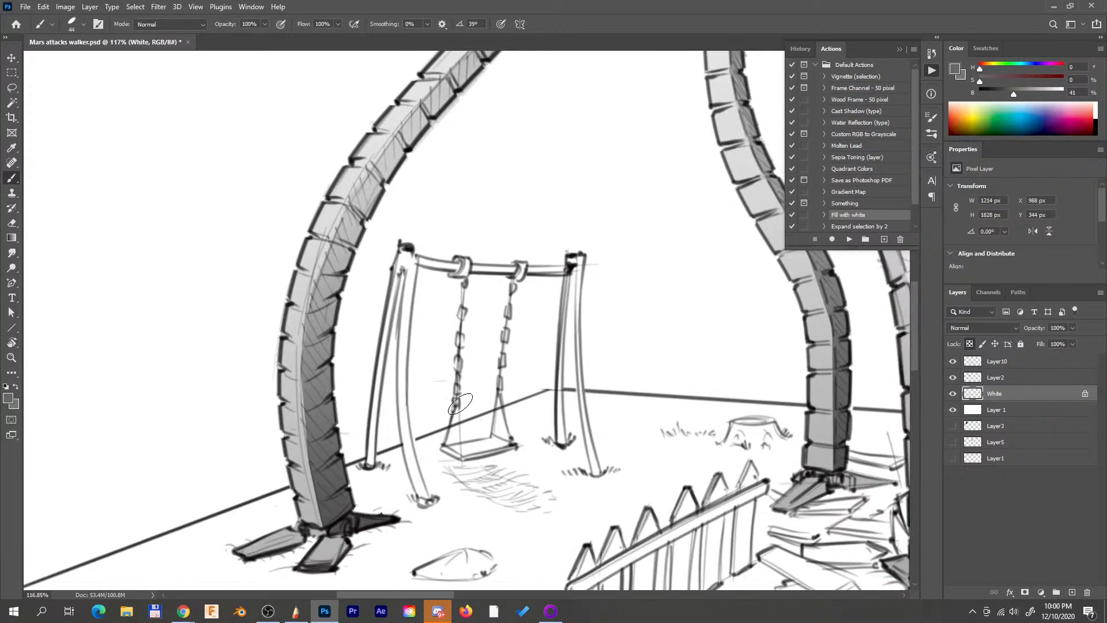
mouse_move(453, 398)
mouse_down()
mouse_move(442, 399)
mouse_move(469, 402)
mouse_move(464, 416)
mouse_up()
mouse_move(368, 420)
mouse_down()
mouse_move(358, 396)
mouse_move(372, 400)
mouse_move(353, 372)
mouse_move(367, 378)
mouse_move(355, 346)
mouse_move(375, 312)
mouse_move(363, 306)
mouse_move(394, 284)
mouse_move(375, 282)
mouse_move(399, 279)
mouse_up()
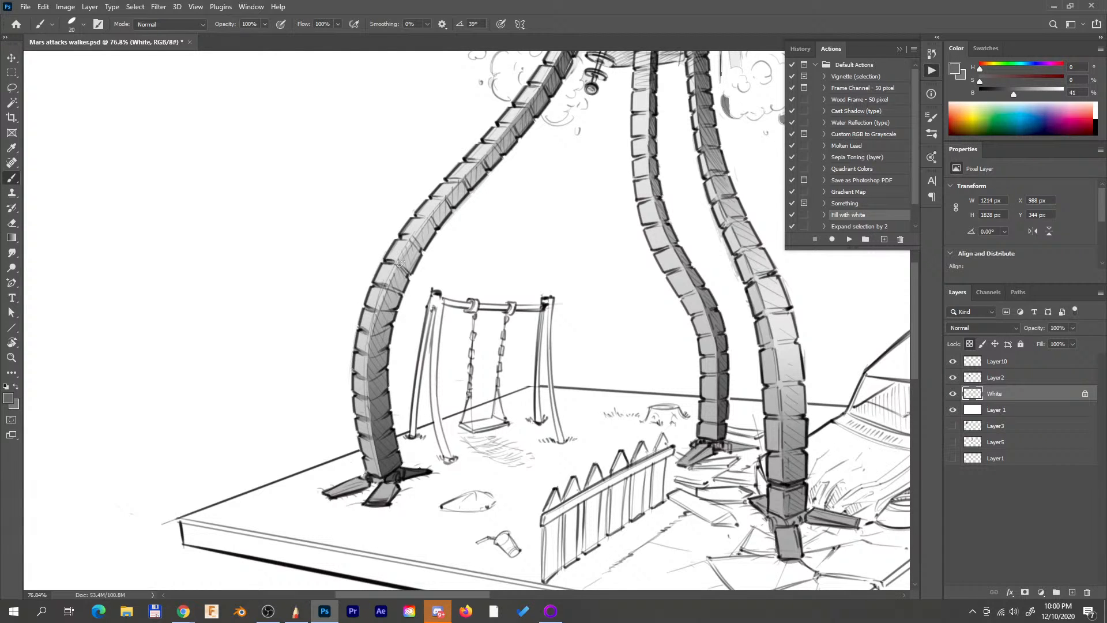
Paint grey accents at 20 px along the segment joints of the leg beside the swing, up towards the cockpit.
mouse_move(401, 237)
mouse_down()
mouse_move(428, 245)
mouse_move(444, 181)
mouse_up()
mouse_move(381, 309)
mouse_down()
mouse_move(416, 266)
mouse_move(396, 264)
mouse_move(426, 275)
mouse_move(422, 251)
mouse_up()
mouse_move(426, 214)
mouse_down()
mouse_move(437, 228)
mouse_move(455, 213)
mouse_up()
drag(480, 160, 491, 174)
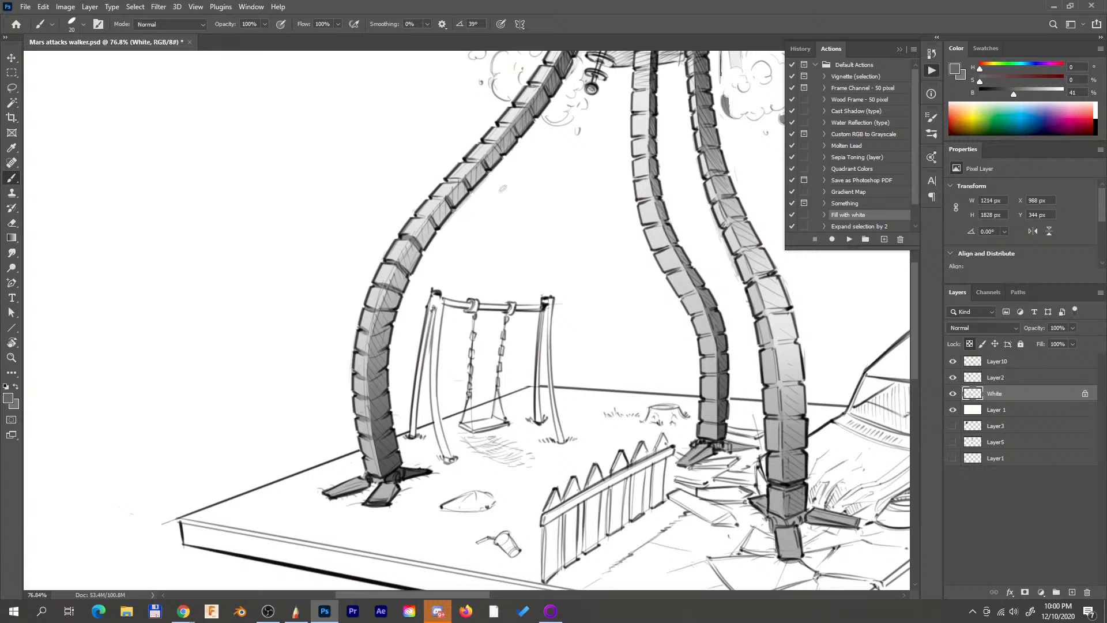
drag(513, 125, 518, 136)
drag(565, 296, 552, 440)
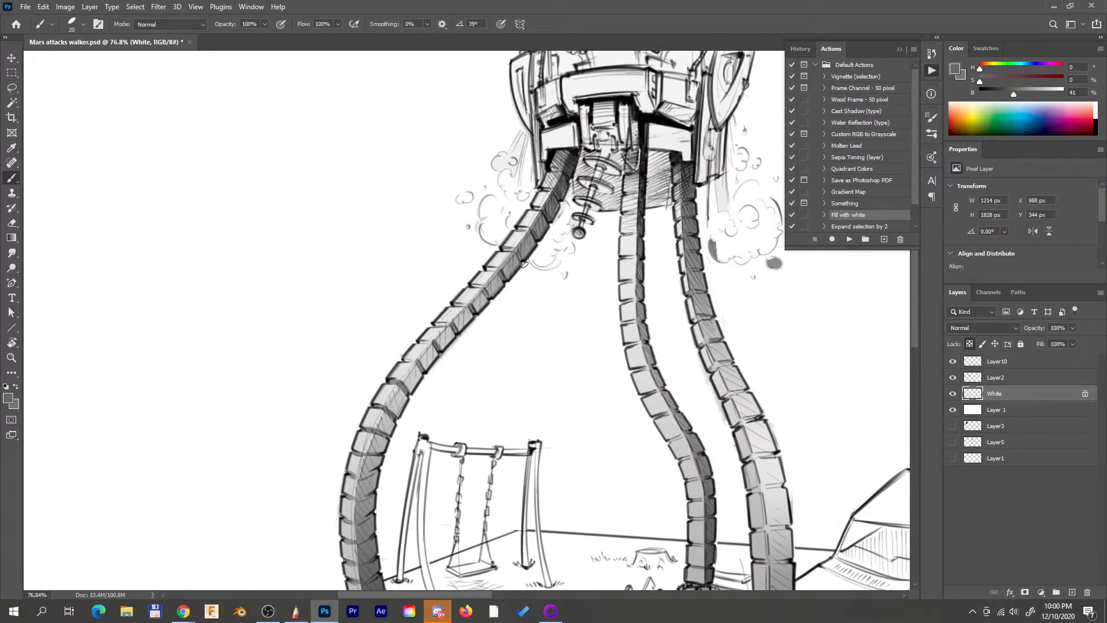
mouse_move(516, 250)
mouse_down()
mouse_move(529, 271)
mouse_move(539, 240)
mouse_up()
drag(419, 336, 430, 344)
drag(487, 265, 499, 272)
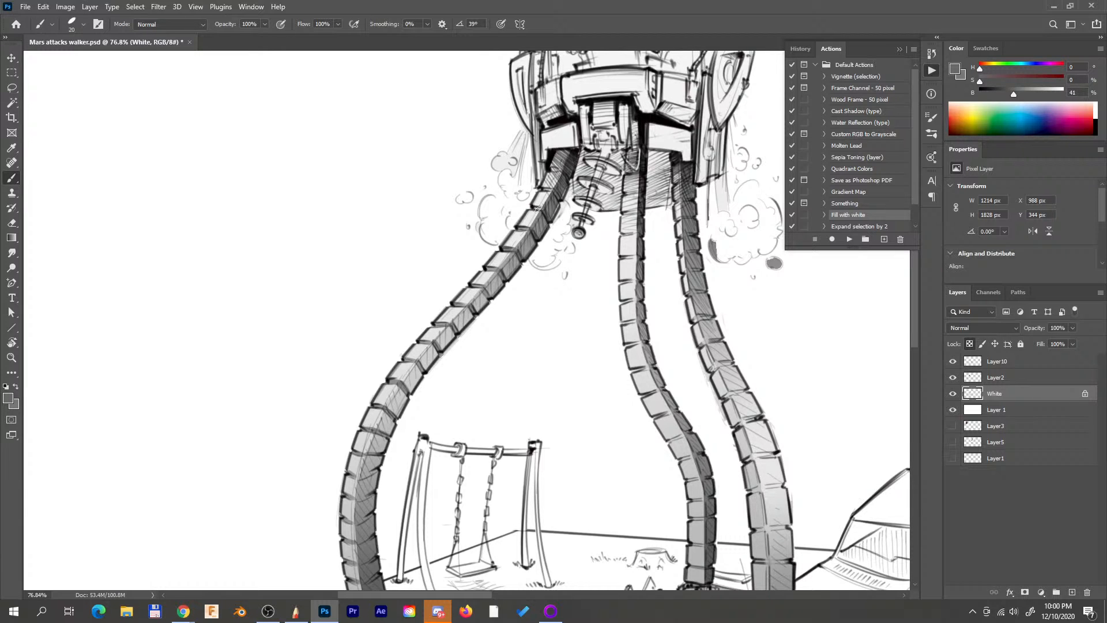
Paint grey accents at 20 px along the segment joints of the tripod's middle leg.
drag(584, 408, 694, 231)
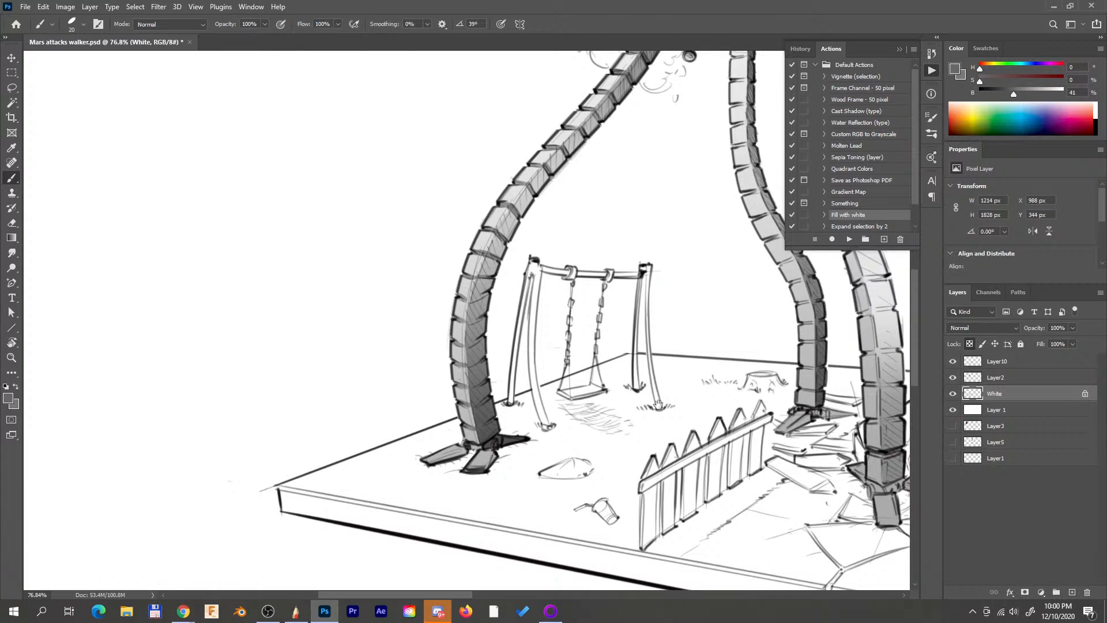
drag(658, 405, 324, 422)
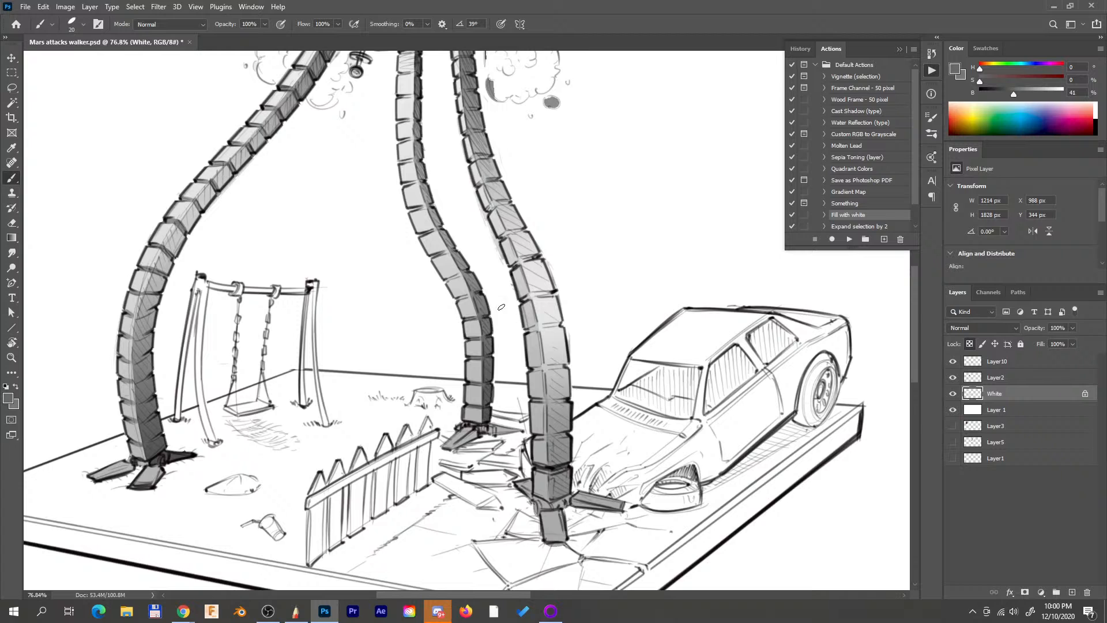
drag(428, 258, 455, 251)
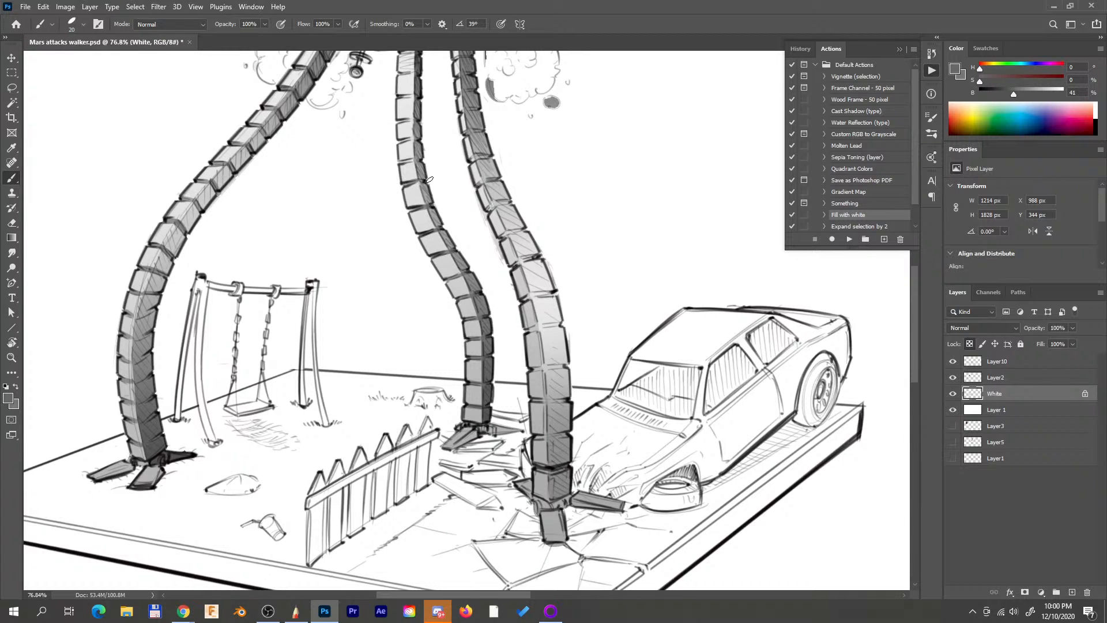
drag(516, 304, 555, 426)
mouse_move(437, 284)
mouse_down()
mouse_move(465, 266)
mouse_move(439, 259)
mouse_move(463, 261)
mouse_move(460, 240)
mouse_up()
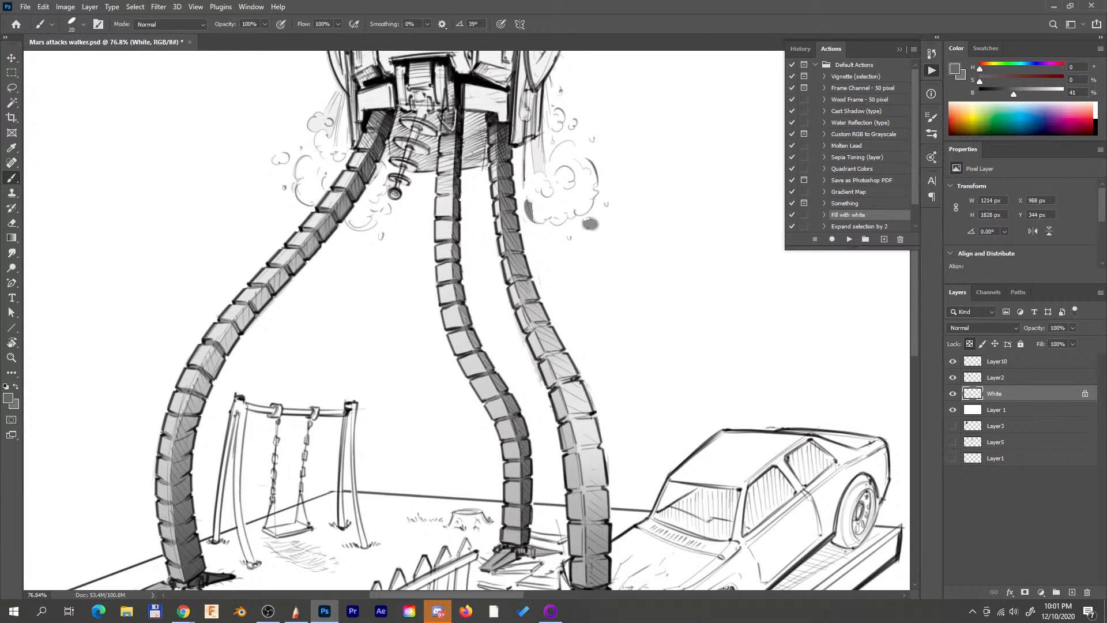
drag(436, 196, 455, 196)
Lasso the upper part of the middle leg under the cockpit, darken it with downward grey gradients at 40% opacity, and clear the selection.
scroll(487, 410, up, 5)
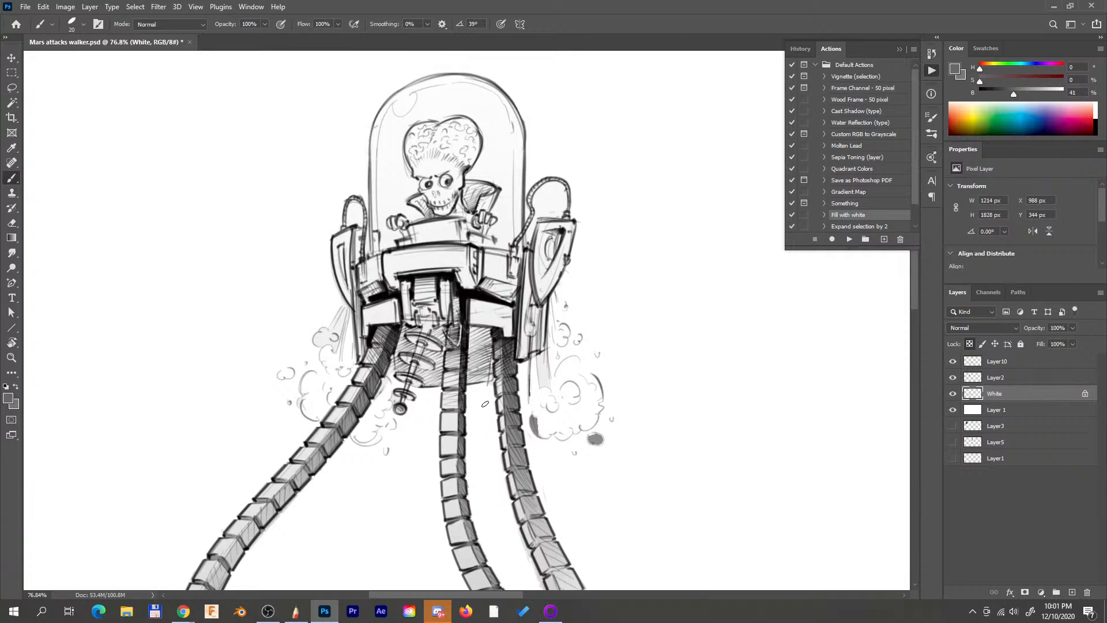
key(l)
drag(475, 478, 467, 382)
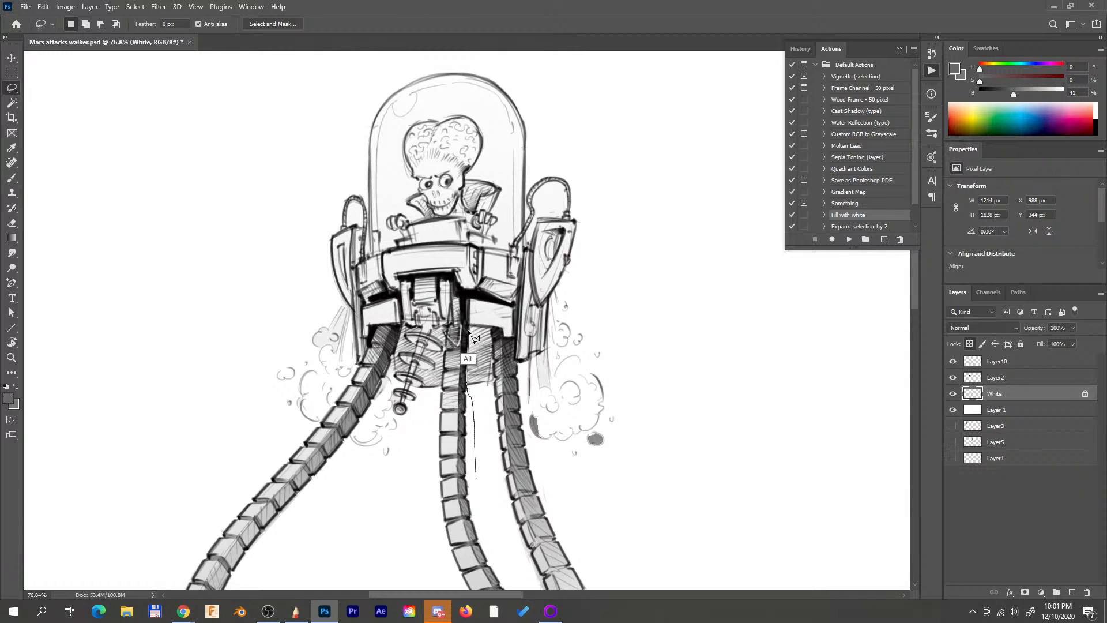
mouse_move(468, 333)
mouse_down()
mouse_move(455, 287)
mouse_move(433, 501)
mouse_move(468, 539)
mouse_move(479, 490)
mouse_up()
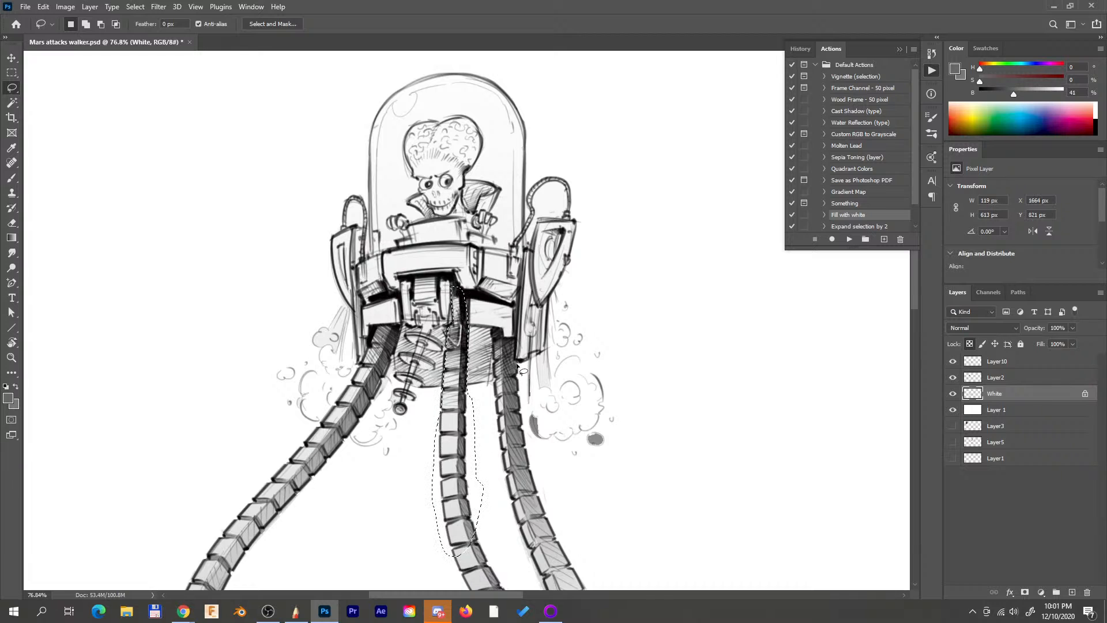
key(g)
drag(452, 269, 453, 392)
drag(454, 289, 456, 429)
drag(461, 299, 457, 406)
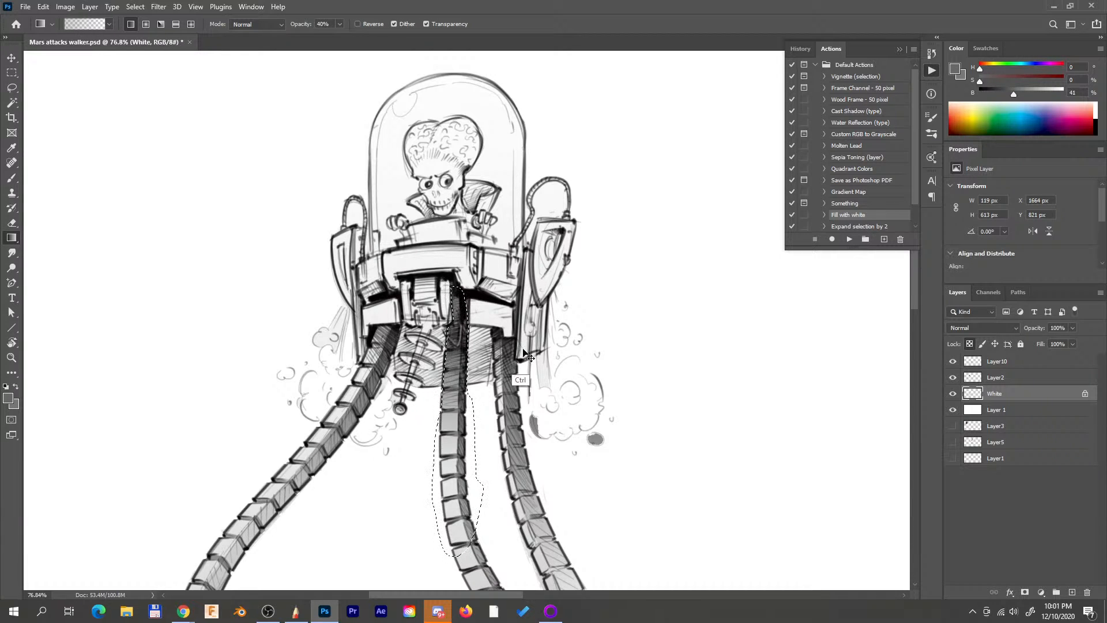
key(ctrl+d)
key(ctrl+0)
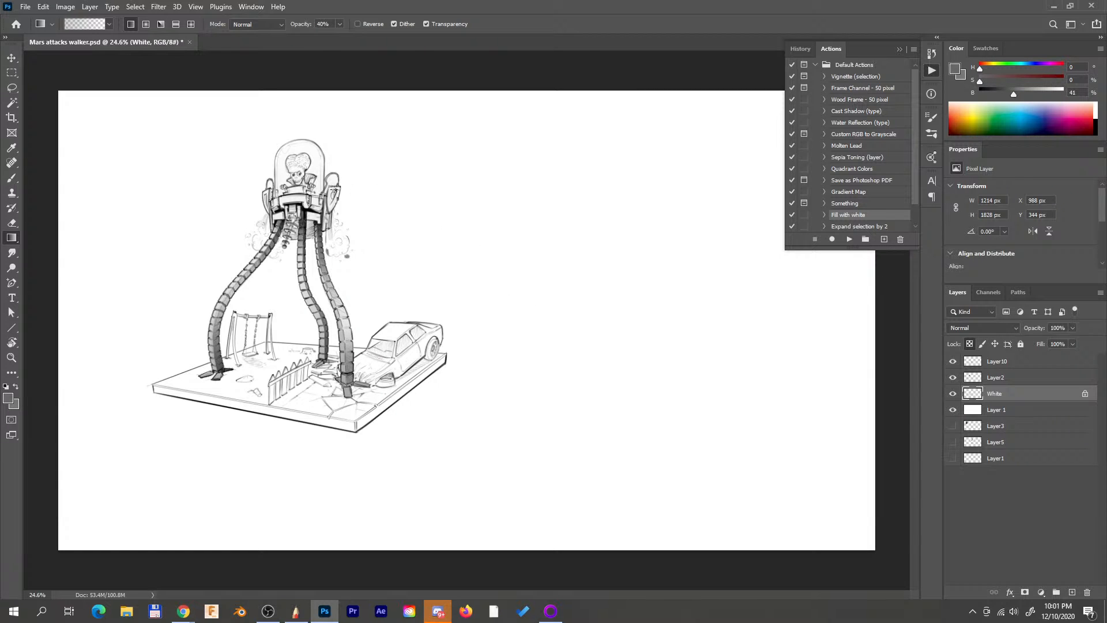
Paint grey accents with the 20 px Sketching Brush along the segment joints of the leg nearest the car.
drag(333, 233, 377, 222)
drag(406, 373, 438, 287)
key(b)
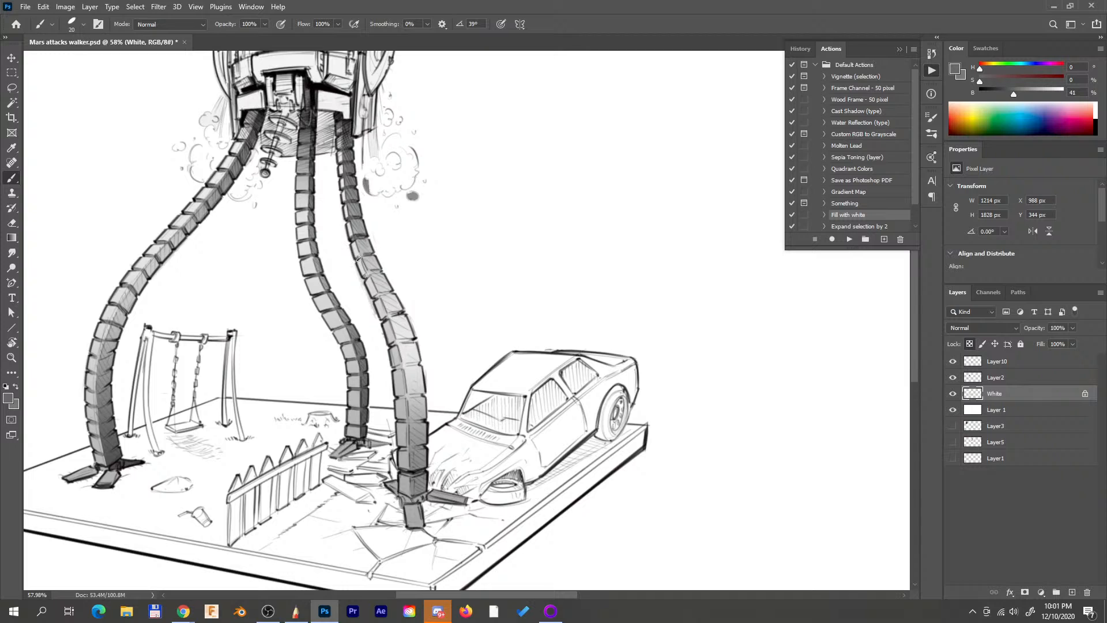
drag(384, 269, 362, 279)
mouse_move(380, 319)
mouse_down()
mouse_move(413, 311)
mouse_move(407, 339)
mouse_move(387, 318)
mouse_move(410, 311)
mouse_move(410, 349)
mouse_move(393, 346)
mouse_move(421, 341)
mouse_move(403, 340)
mouse_move(420, 361)
mouse_up()
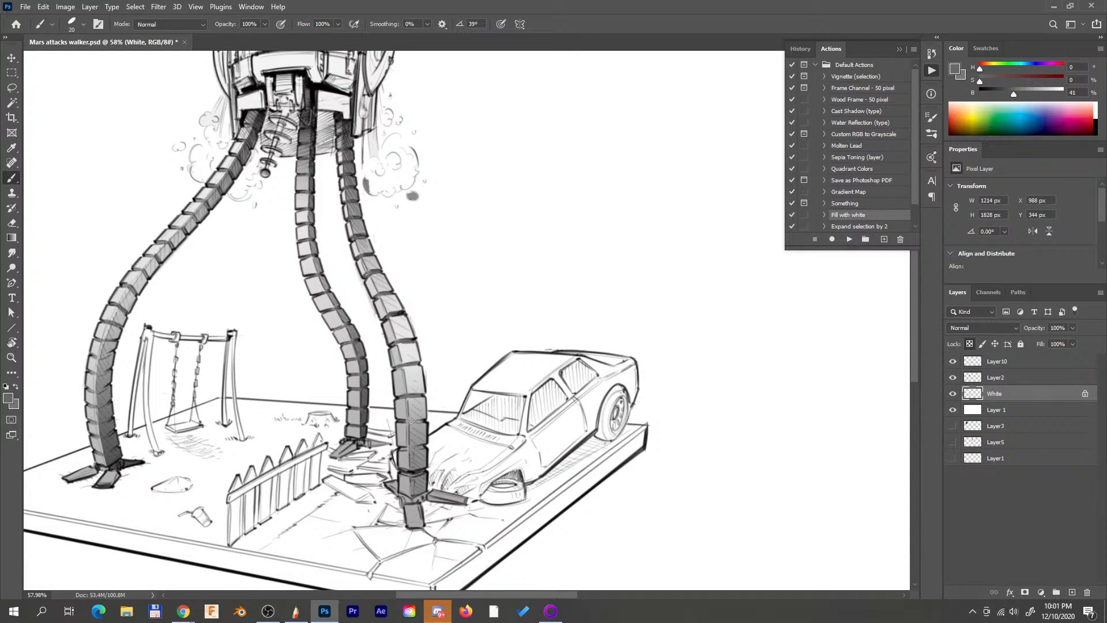
drag(399, 452, 420, 443)
drag(498, 402, 474, 412)
Lasso the upper part of the leg nearest the car, darken it with a grey gradient, and clear the selection.
mouse_move(434, 314)
mouse_down()
mouse_move(544, 370)
mouse_move(542, 333)
mouse_move(557, 333)
mouse_up()
key(l)
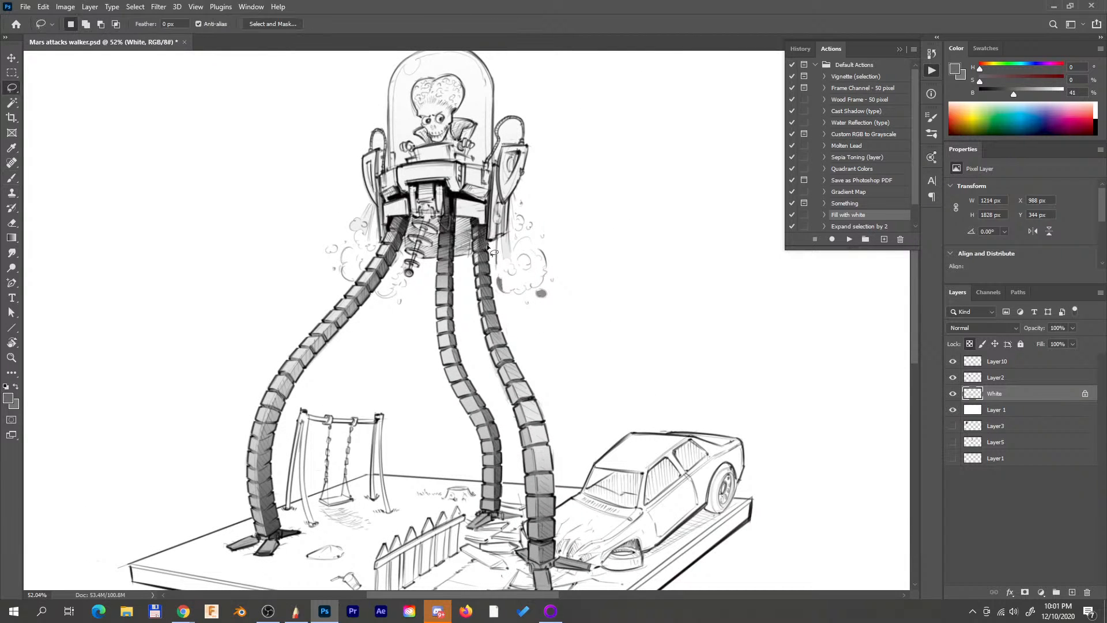
mouse_move(495, 275)
mouse_down()
mouse_move(478, 221)
mouse_move(470, 259)
mouse_move(491, 365)
mouse_move(497, 275)
mouse_up()
key(g)
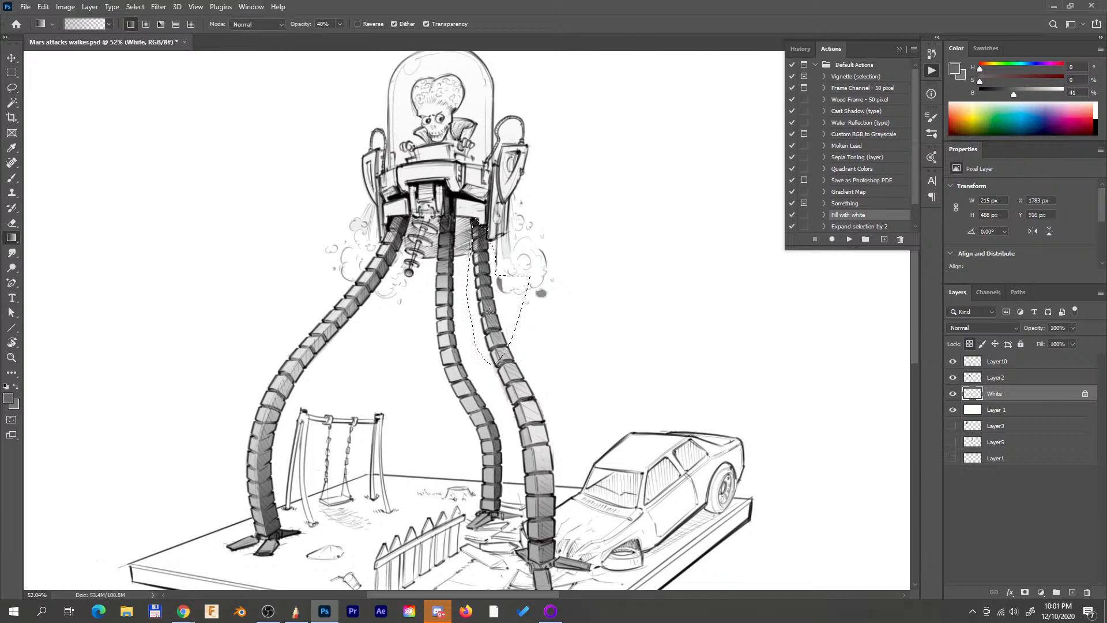
key(ctrl+d)
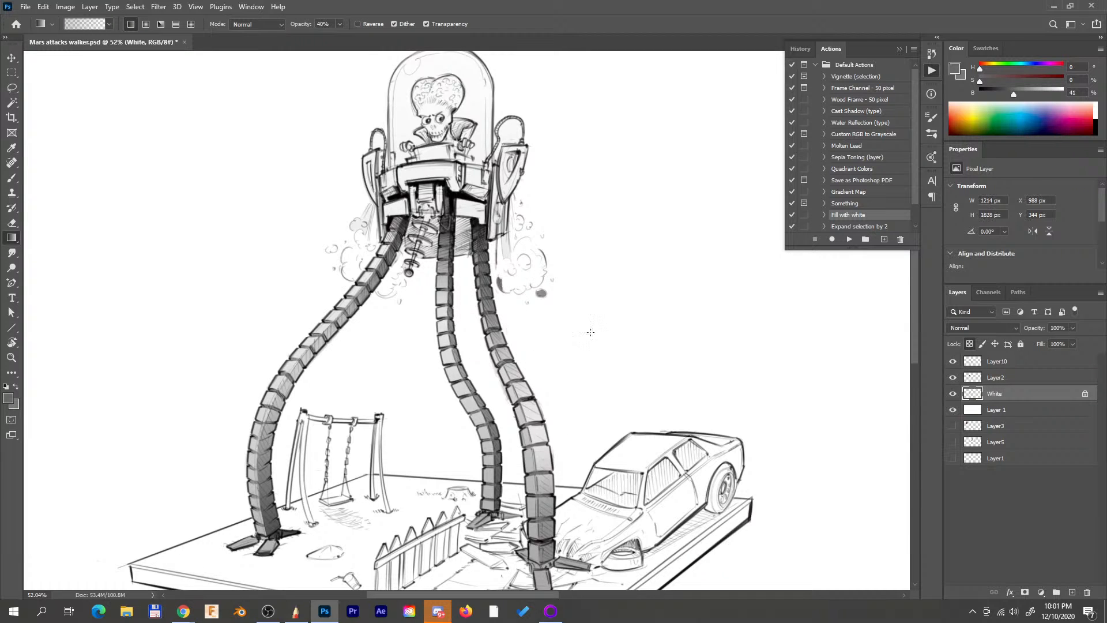
Add a new layer above the White layer and clip it to the White silhouette.
key(ctrl+0)
drag(319, 223, 350, 214)
drag(467, 301, 578, 313)
drag(590, 430, 611, 393)
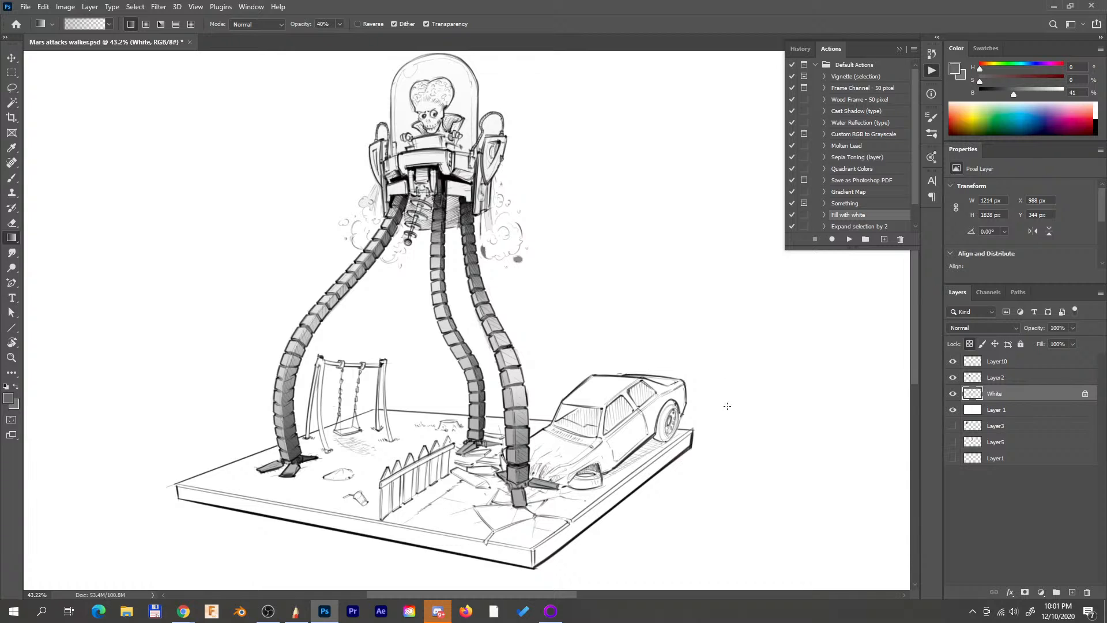
drag(591, 249, 630, 353)
drag(527, 228, 558, 227)
drag(539, 327, 582, 318)
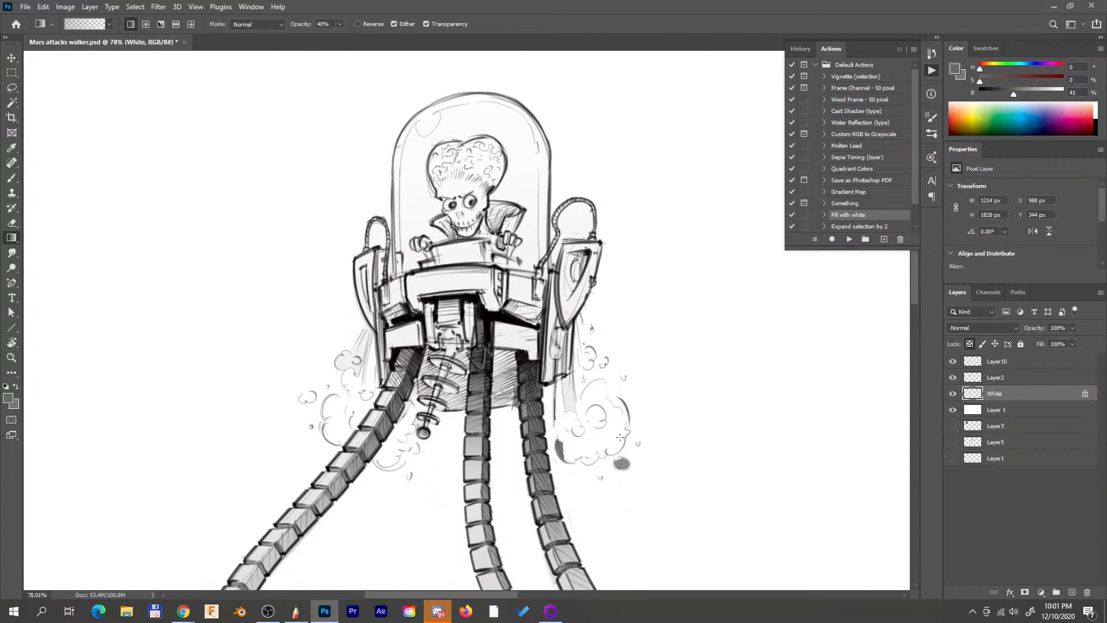
click(1072, 593)
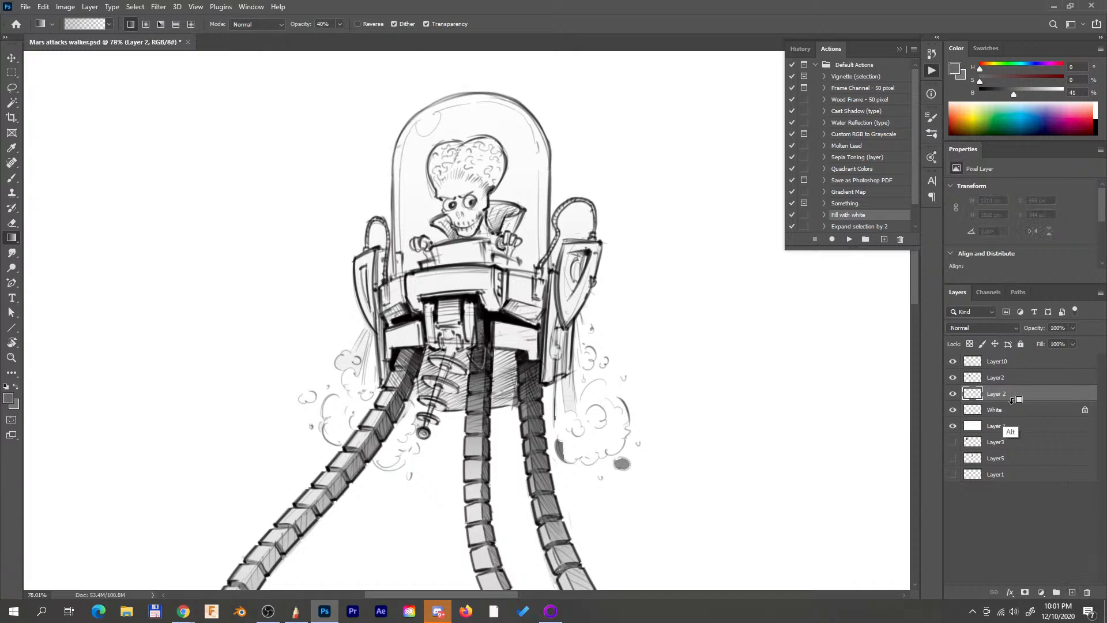
alt+click(1015, 403)
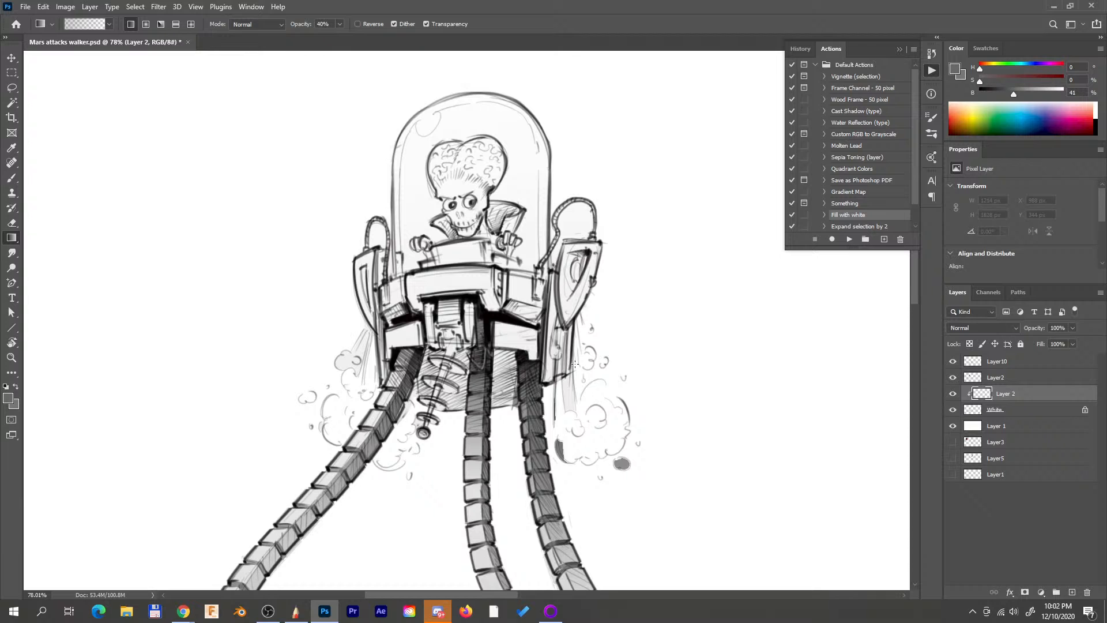
Lasso around the whole cockpit, shade it from below with upward grey gradients on the clipped layer, and clear the selection.
drag(513, 399, 486, 222)
key(ctrl+z)
key(l)
mouse_move(594, 441)
mouse_down()
mouse_move(702, 183)
mouse_move(327, 398)
mouse_move(425, 441)
mouse_move(576, 453)
mouse_up()
key(g)
drag(490, 452, 500, 193)
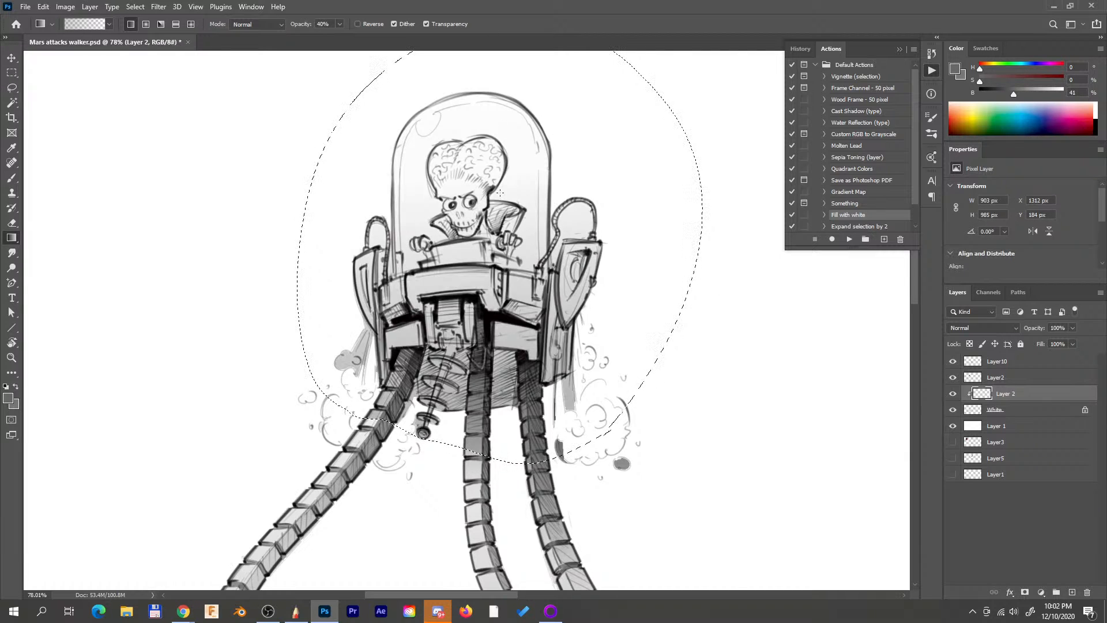
drag(499, 369, 486, 173)
drag(507, 418, 501, 300)
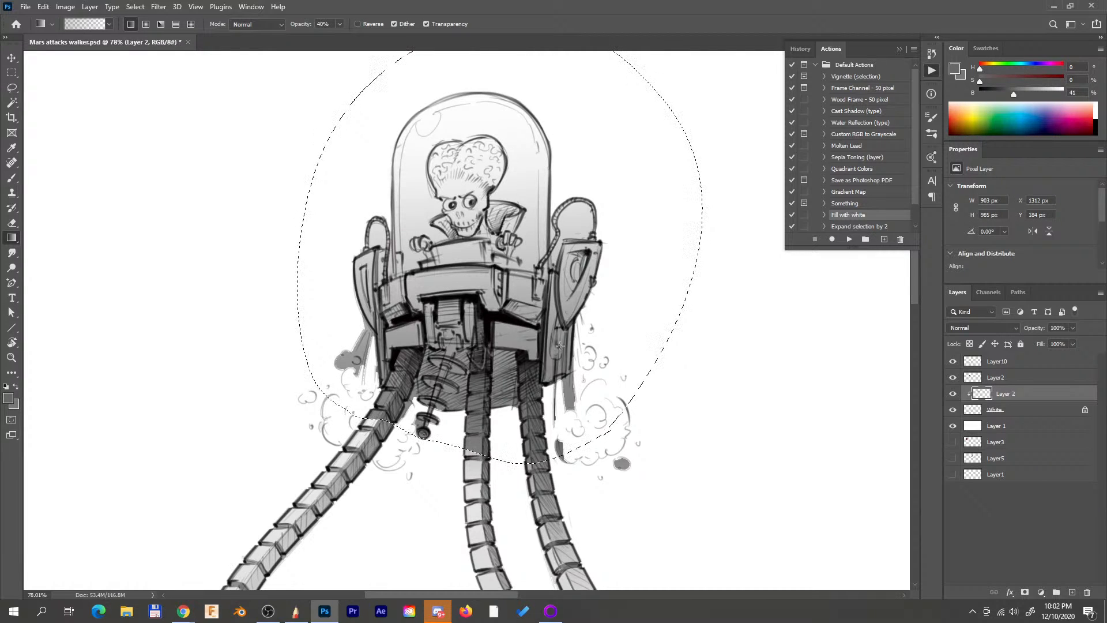
key(ctrl+d)
Erase the cockpit gradient where it spills over the upper segments of the three legs.
key(e)
mouse_move(411, 356)
mouse_down()
mouse_move(361, 439)
mouse_move(402, 358)
mouse_move(404, 378)
mouse_move(413, 360)
mouse_move(393, 423)
mouse_move(415, 360)
mouse_up()
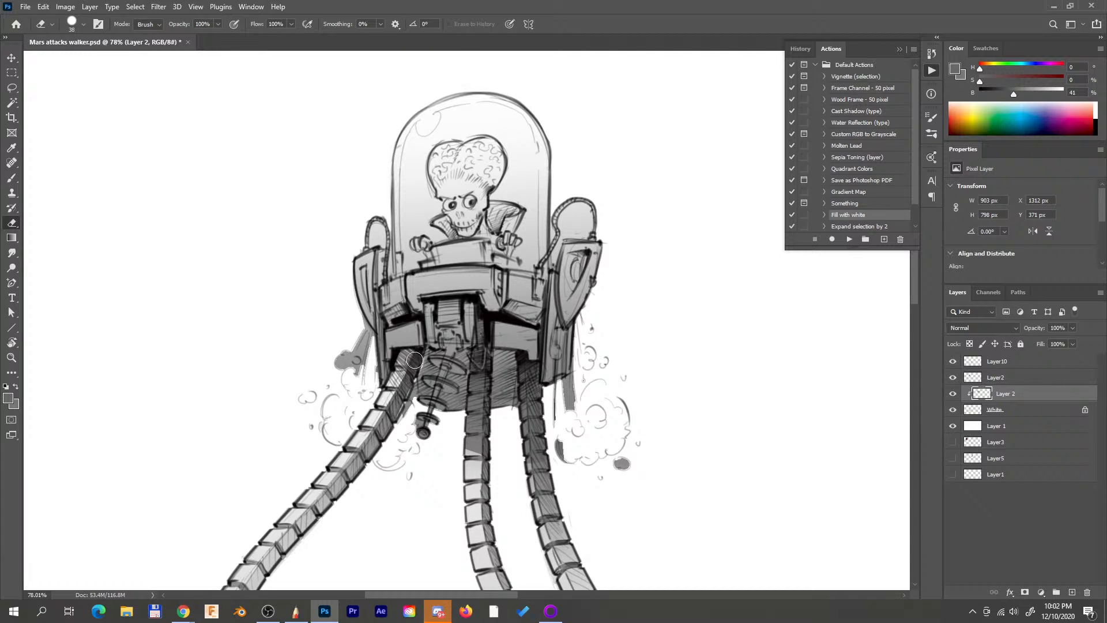
drag(478, 380, 472, 508)
key(ctrl+z)
mouse_move(479, 454)
mouse_down()
mouse_move(479, 345)
mouse_move(495, 466)
mouse_move(533, 393)
mouse_move(534, 459)
mouse_move(530, 373)
mouse_move(539, 445)
mouse_move(531, 406)
mouse_up()
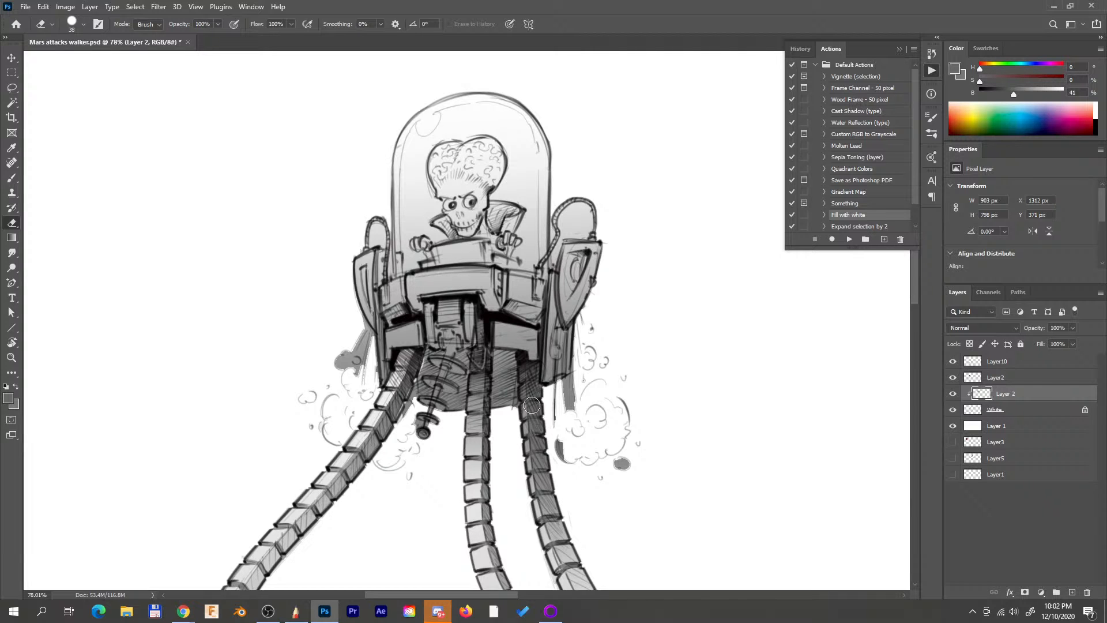
Lasso the rim of the shield-shaped side pod without its inner recess, lighten it with a white gradient at 40% opacity, and clear the selection.
scroll(654, 380, down, 3)
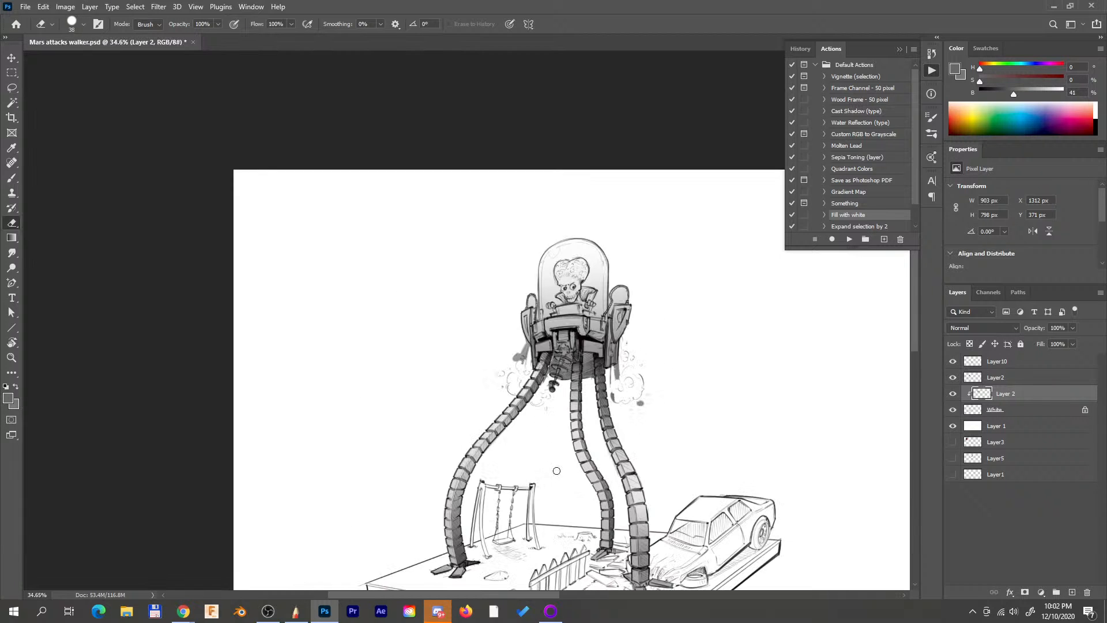
scroll(650, 346, up, 3)
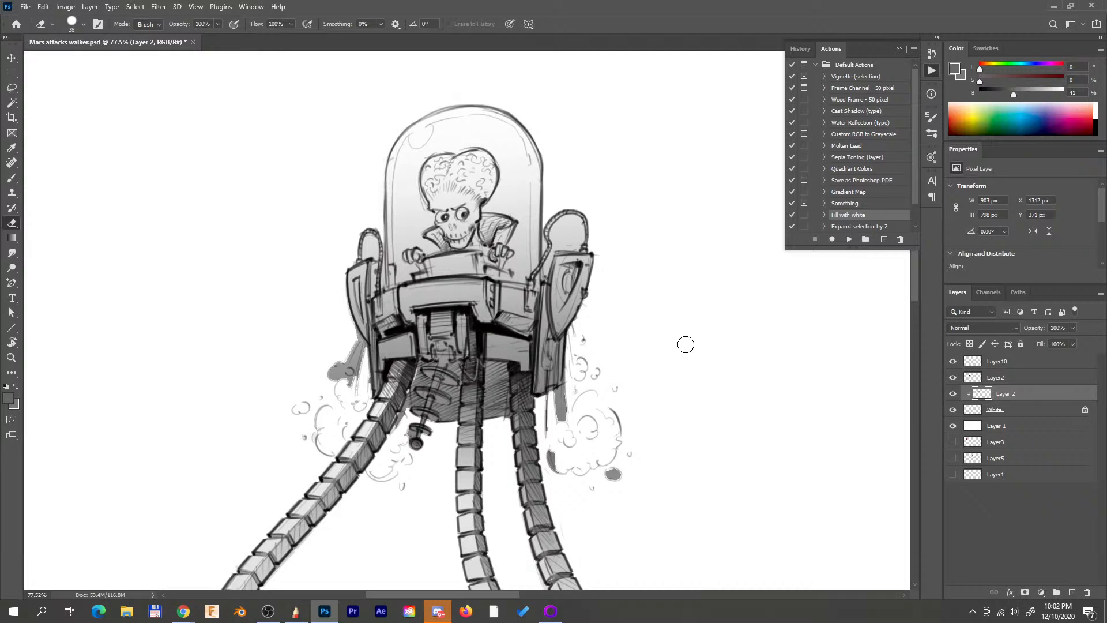
key(l)
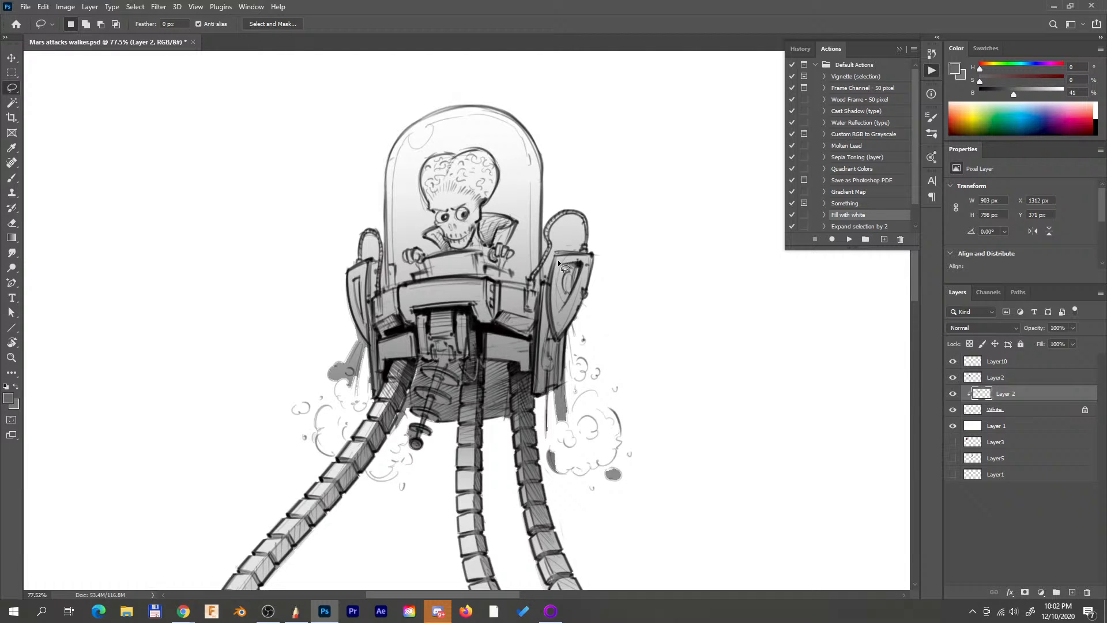
mouse_move(558, 263)
mouse_down()
mouse_move(561, 335)
mouse_move(590, 278)
mouse_move(583, 257)
mouse_up()
key(alt)
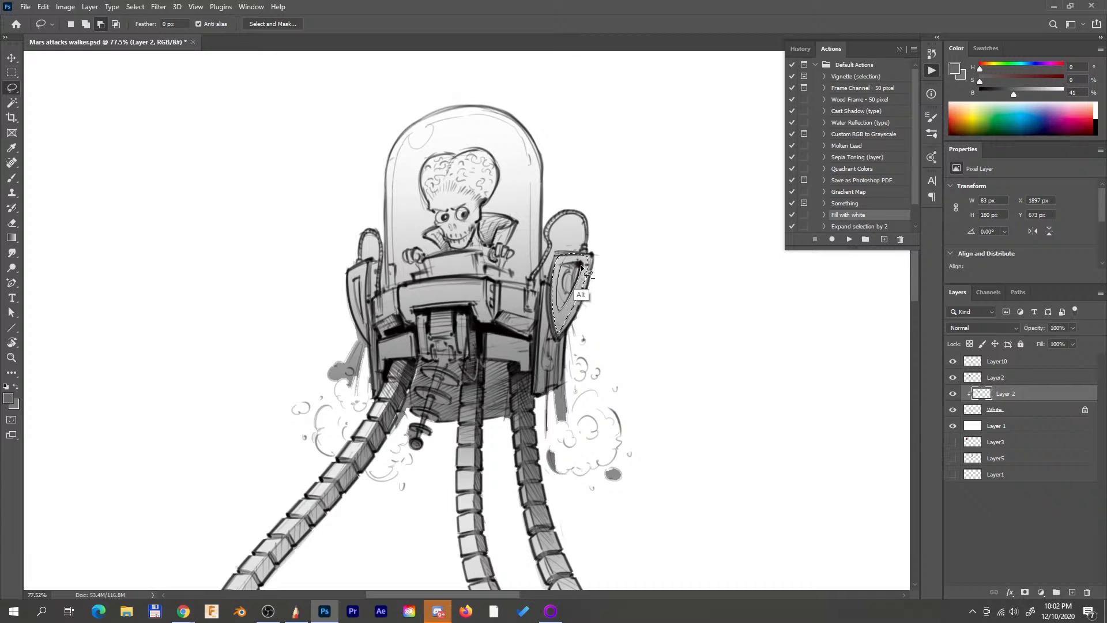
key(g)
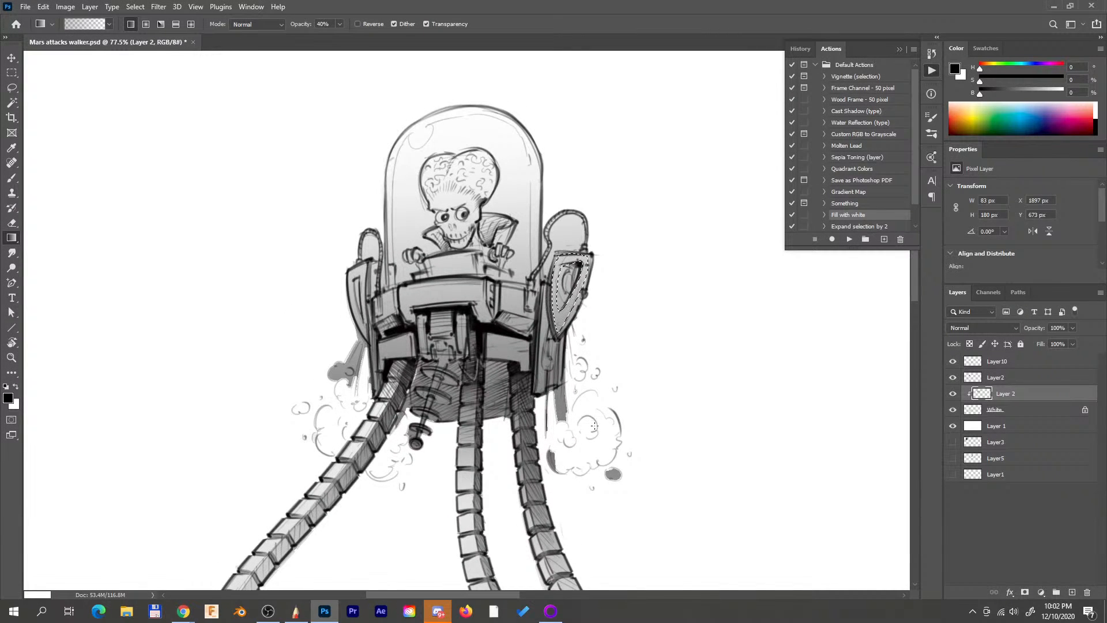
key(x)
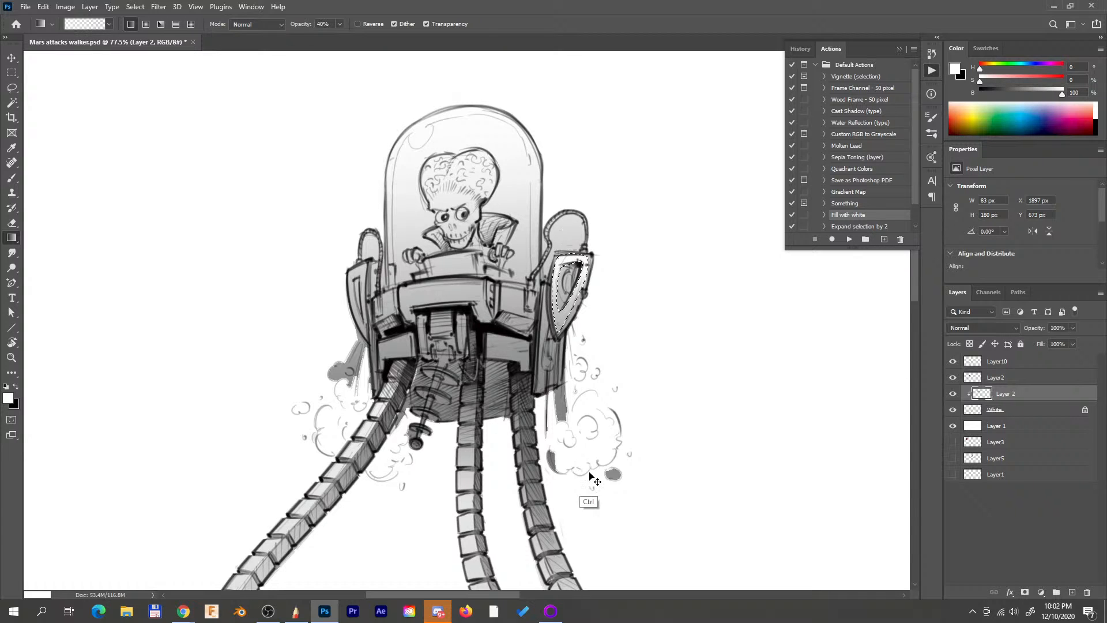
key(ctrl+d)
Lasso the wide front panel of the cockpit's base, lighten it with white gradients, and clear the selection.
drag(477, 297, 538, 383)
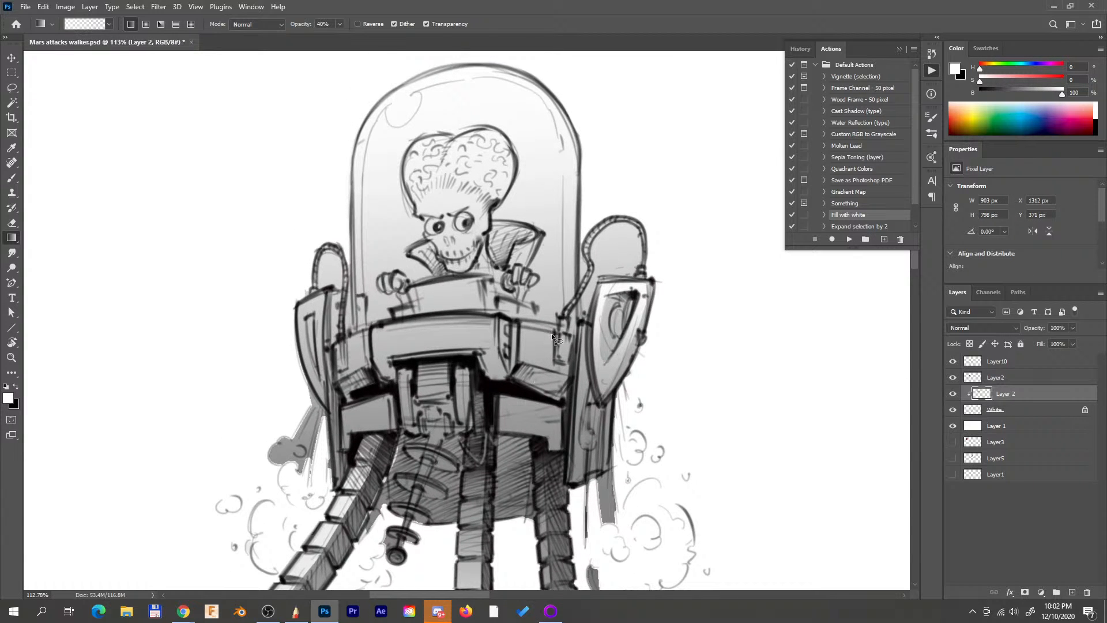
key(l)
mouse_move(371, 348)
mouse_down()
mouse_move(453, 353)
mouse_move(486, 345)
mouse_move(492, 319)
mouse_move(376, 327)
mouse_move(434, 338)
mouse_move(418, 337)
mouse_up()
key(g)
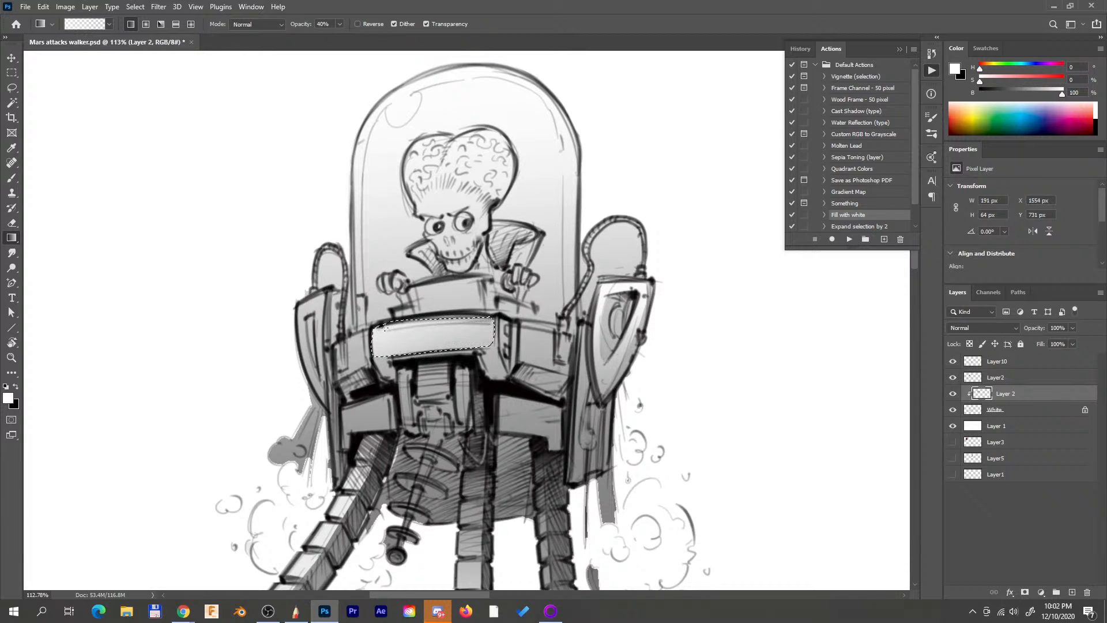
key(ctrl+d)
drag(593, 445, 609, 411)
key(ctrl+z)
drag(451, 265, 458, 324)
key(ctrl+d)
Lasso the two hull panels on either side of the front panel together, lighten them with white gradients, and clear the selection.
key(l)
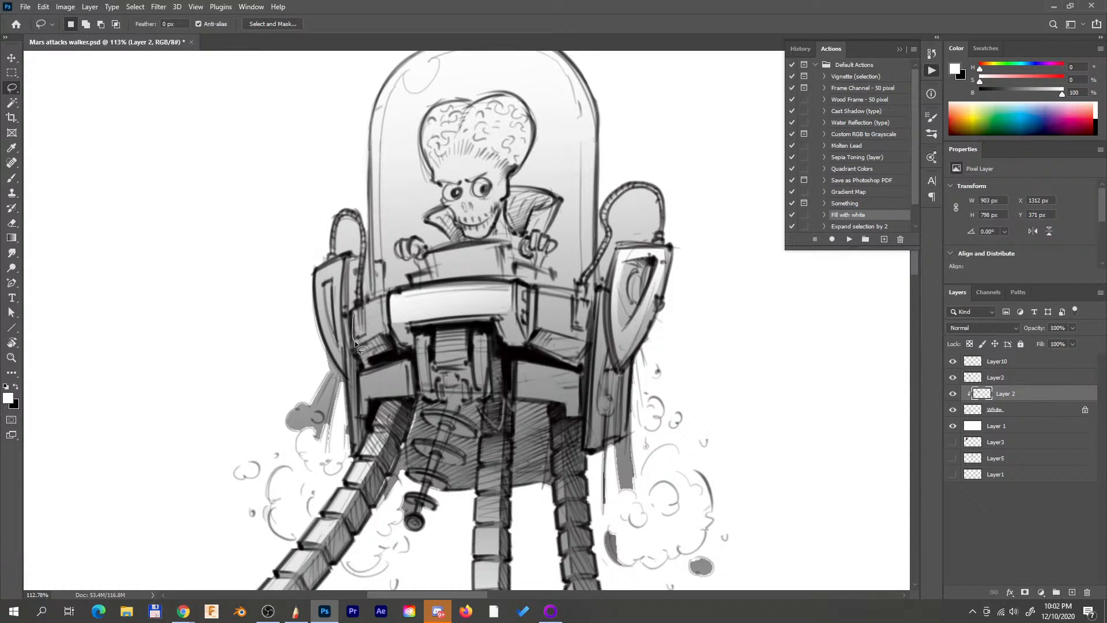
mouse_move(354, 341)
mouse_down()
mouse_move(384, 335)
mouse_move(379, 299)
mouse_up()
key(shift)
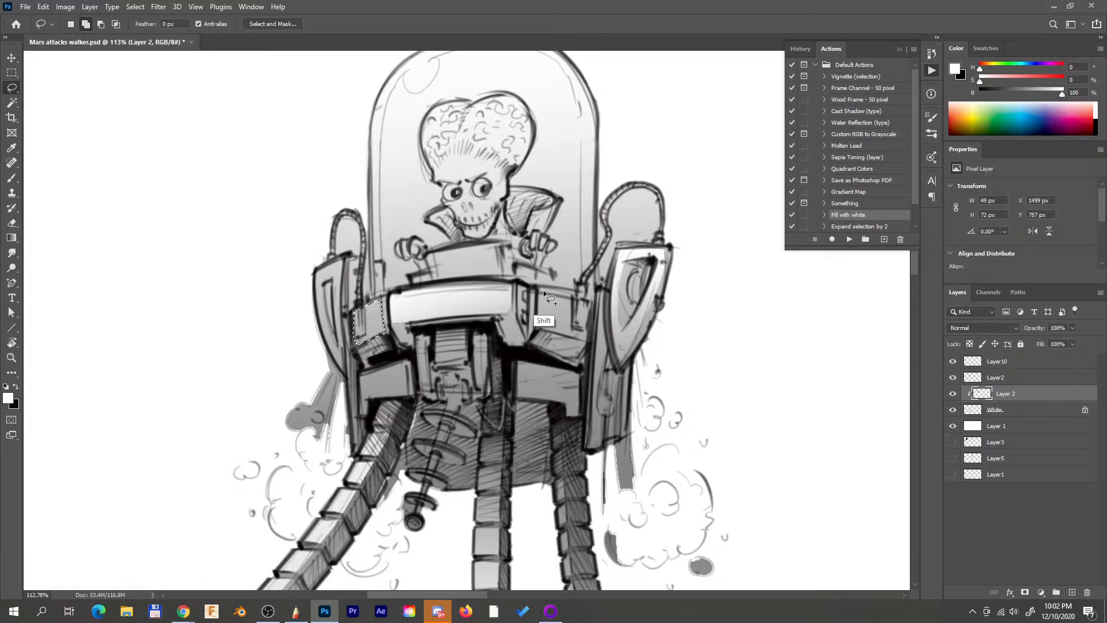
mouse_move(543, 292)
mouse_down()
mouse_move(541, 333)
mouse_move(579, 341)
mouse_move(571, 294)
mouse_up()
key(alt)
key(g)
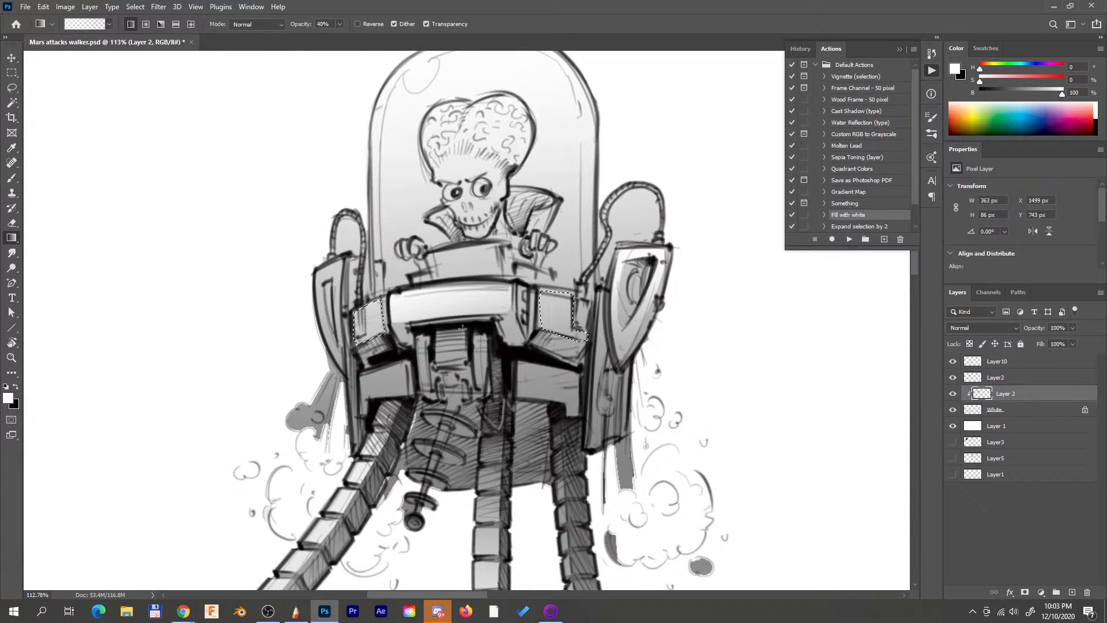
drag(462, 329, 446, 487)
key(ctrl)
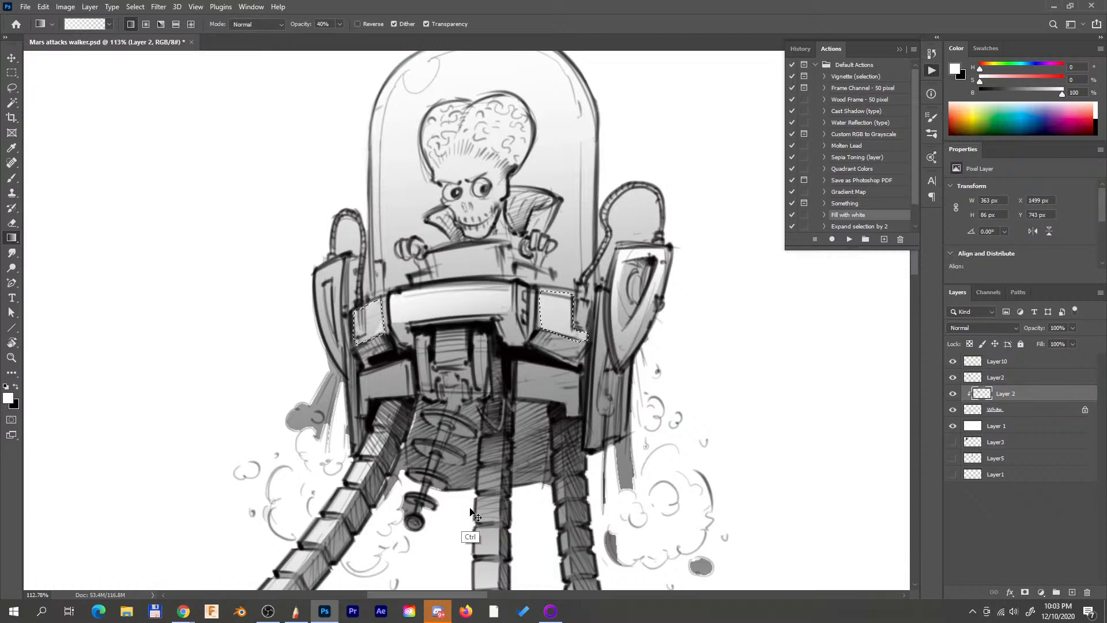
key(ctrl+z)
mouse_move(543, 284)
mouse_down()
mouse_move(560, 325)
mouse_move(557, 317)
mouse_up()
key(ctrl+d)
Lasso the two upright struts beneath the front panel, lighten them with a white gradient, and clear the selection.
drag(620, 361, 587, 390)
key(l)
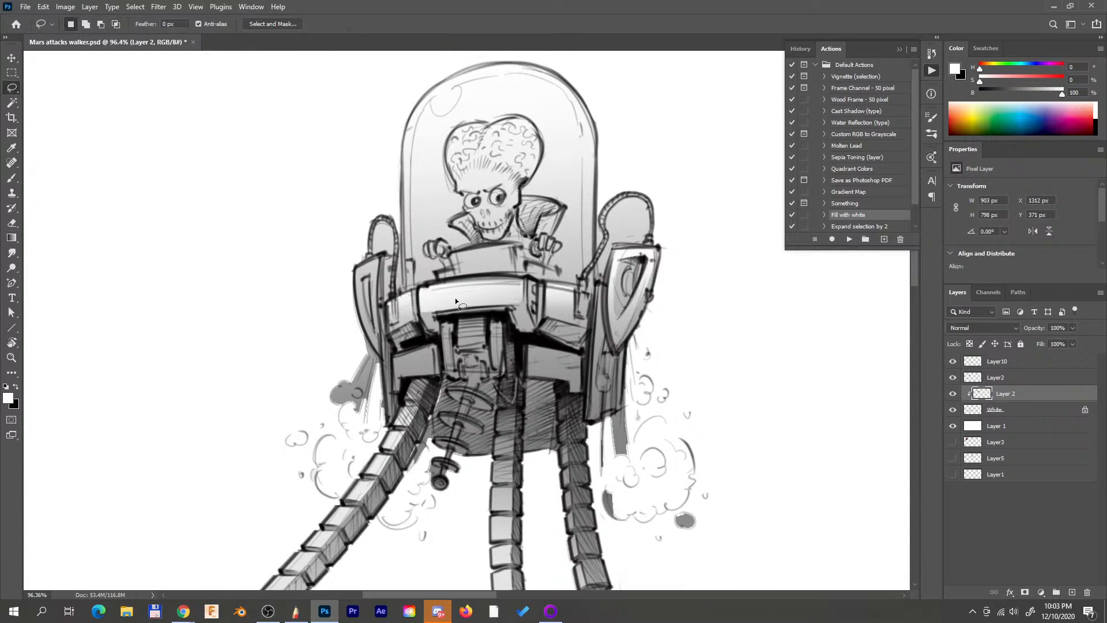
mouse_move(451, 375)
mouse_down()
mouse_move(449, 327)
mouse_move(501, 369)
mouse_move(497, 323)
mouse_move(473, 347)
mouse_up()
key(shift)
key(g)
key(ctrl+d)
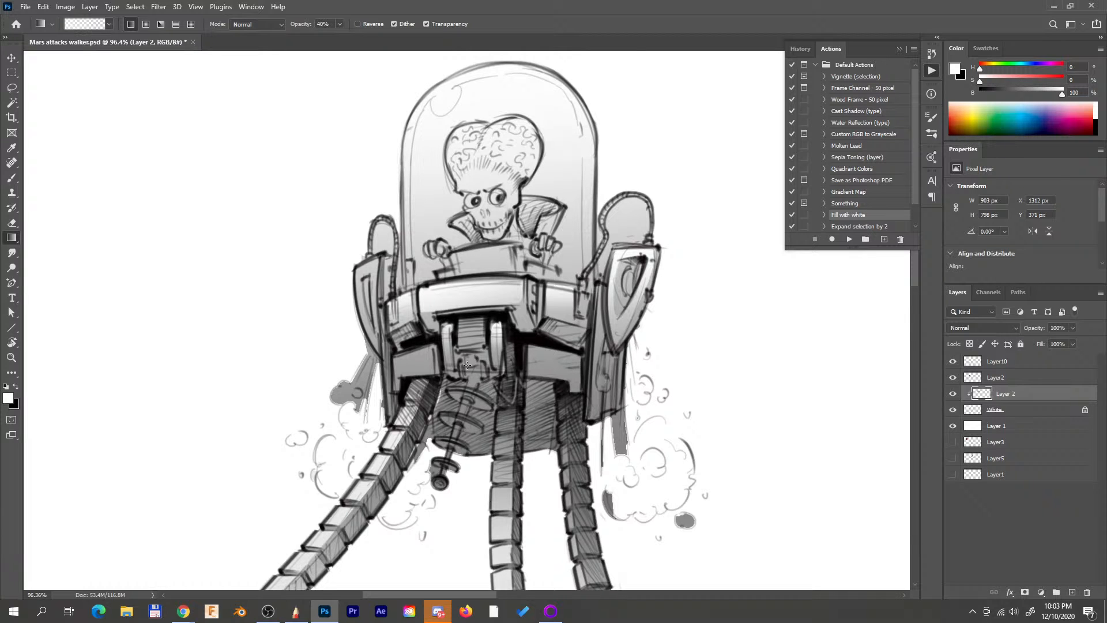
Lasso the walker's left side pod and lighten it with a white gradient at 40% opacity on Layer 2.
drag(595, 397, 545, 403)
drag(656, 412, 616, 351)
drag(536, 255, 576, 256)
drag(560, 347, 560, 369)
key(l)
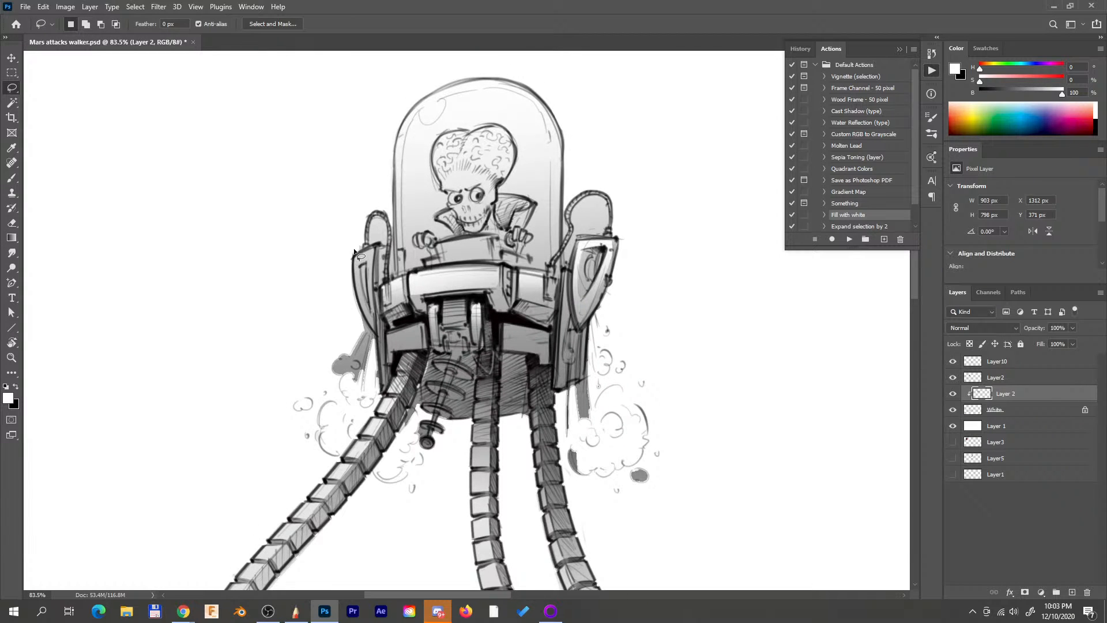
mouse_move(355, 301)
mouse_down()
mouse_move(371, 329)
mouse_move(358, 268)
mouse_up()
mouse_move(371, 303)
mouse_down()
mouse_move(373, 247)
mouse_move(376, 330)
mouse_up()
key(g)
drag(341, 242, 370, 300)
key(ctrl+d)
drag(544, 377, 560, 429)
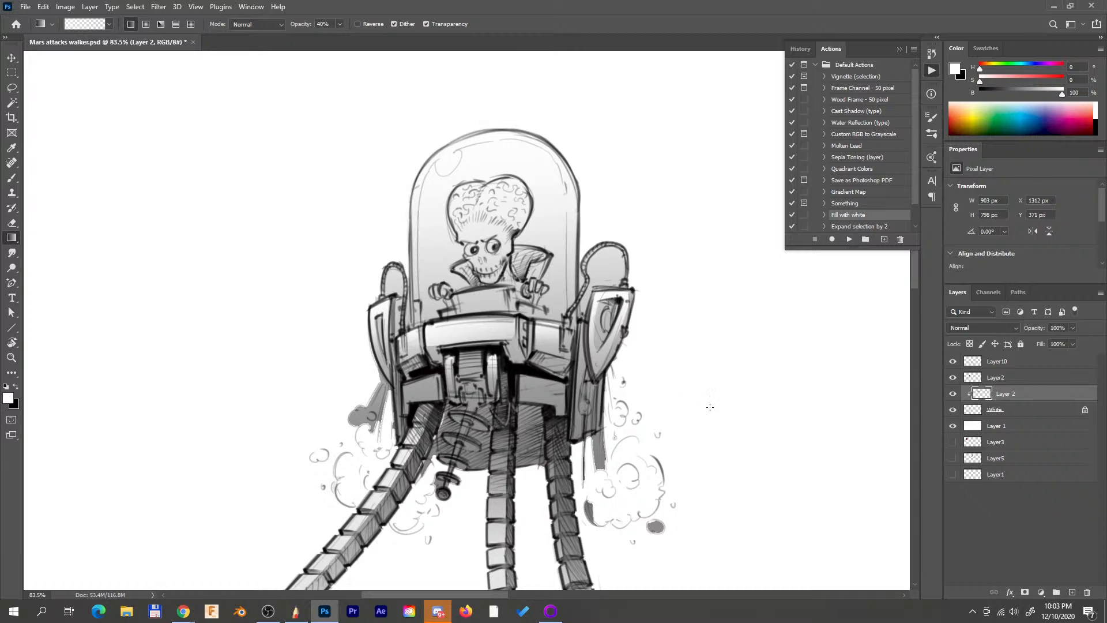
Lasso the exhaust and smoke under the left pod and delete their grey shading from Layer 2.
key(l)
drag(702, 446, 682, 348)
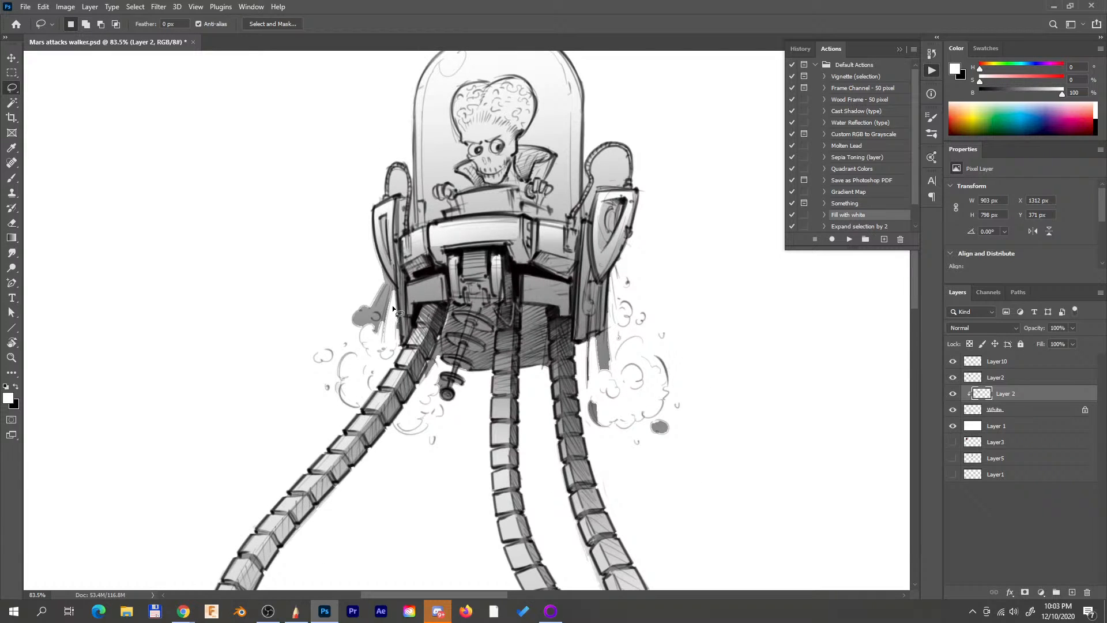
mouse_move(357, 238)
mouse_down()
mouse_move(313, 391)
mouse_move(337, 418)
mouse_move(352, 415)
mouse_move(397, 353)
mouse_up()
mouse_move(453, 430)
mouse_down()
mouse_move(440, 392)
mouse_move(440, 334)
mouse_up()
drag(415, 393, 409, 449)
key(Delete)
key(ctrl+d)
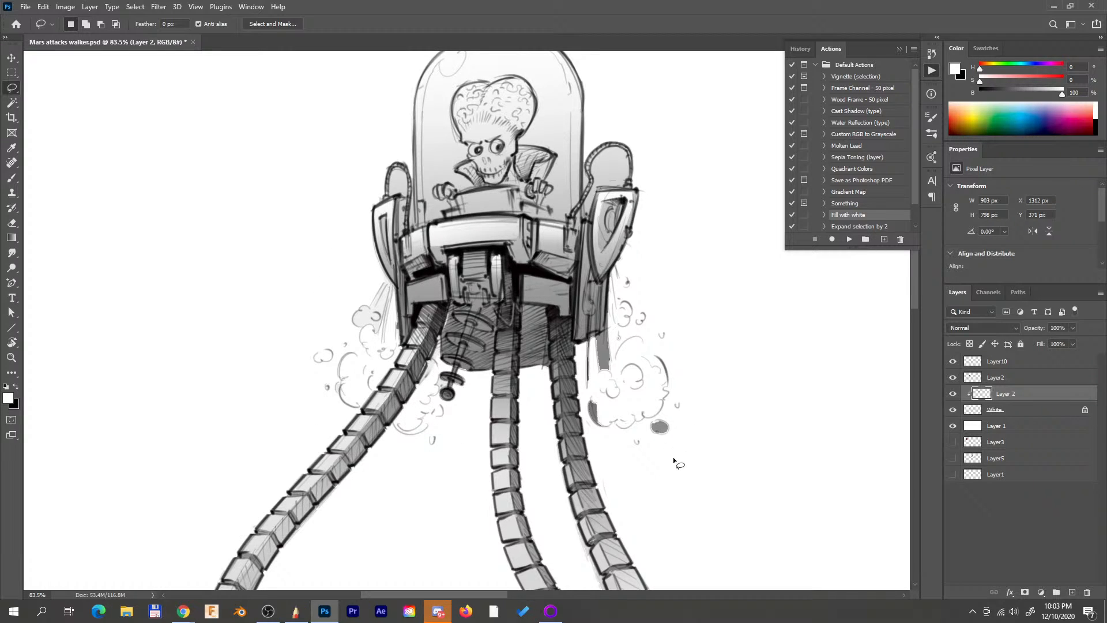
Lasso the exhaust and smoke under the right pod and delete their grey shading from Layer 2.
mouse_move(674, 458)
mouse_down()
mouse_move(691, 287)
mouse_move(621, 265)
mouse_move(607, 318)
mouse_up()
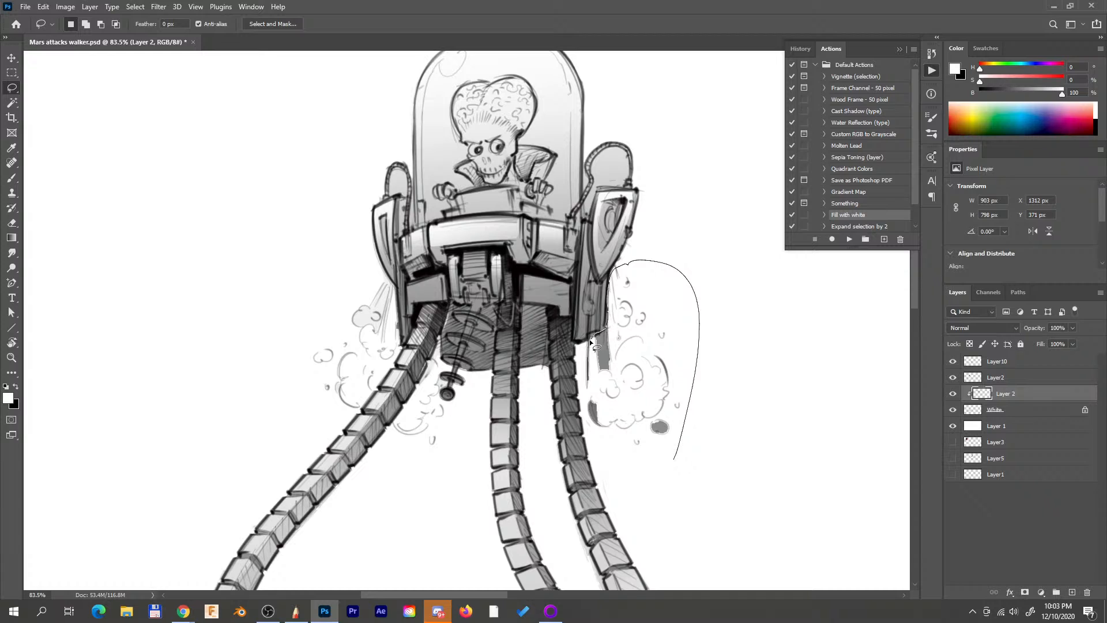
drag(583, 420, 584, 426)
key(Delete)
key(ctrl+d)
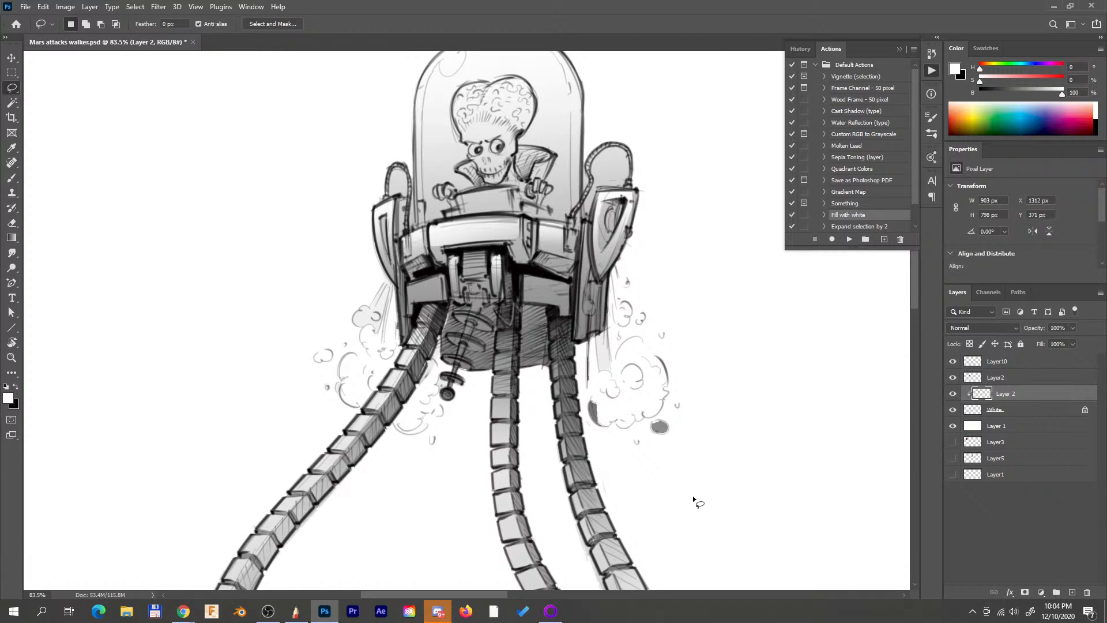
Clear the remaining grey from the smoke areas on both sides of the walker by filling lassoed selections with white on the White layer.
click(999, 409)
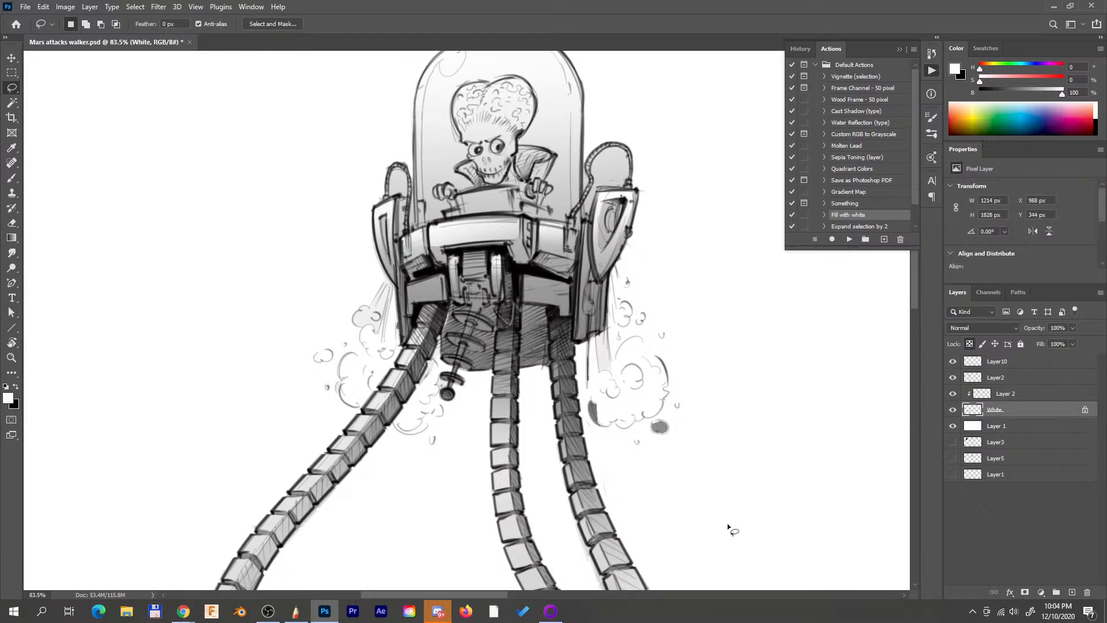
mouse_move(672, 488)
mouse_down()
mouse_move(727, 329)
mouse_move(665, 240)
mouse_move(617, 263)
mouse_up()
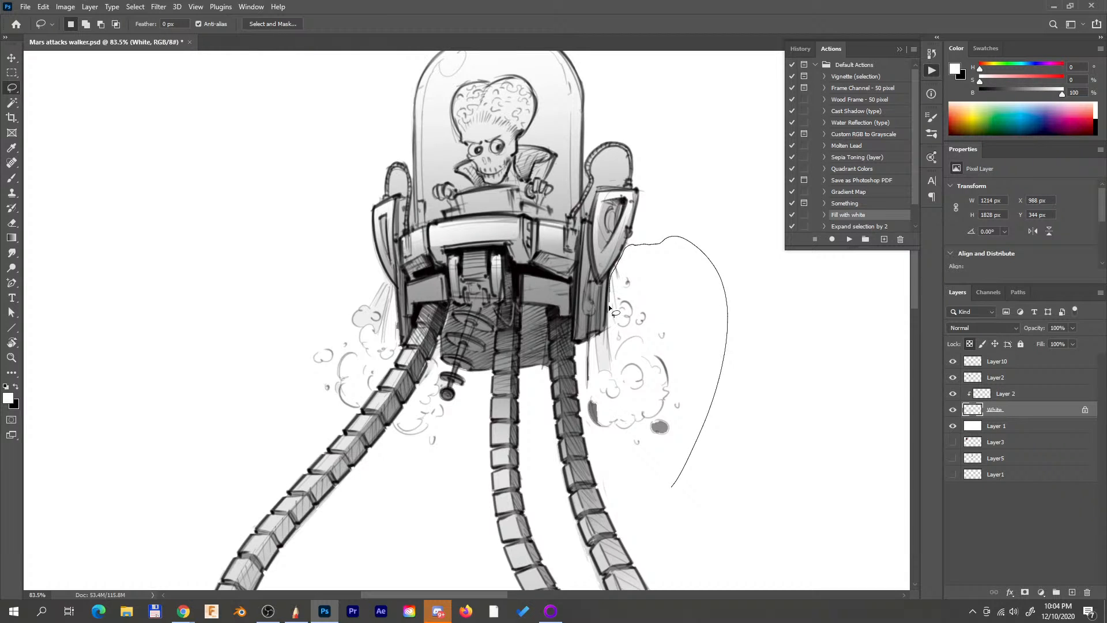
drag(609, 306, 589, 334)
drag(580, 385, 689, 489)
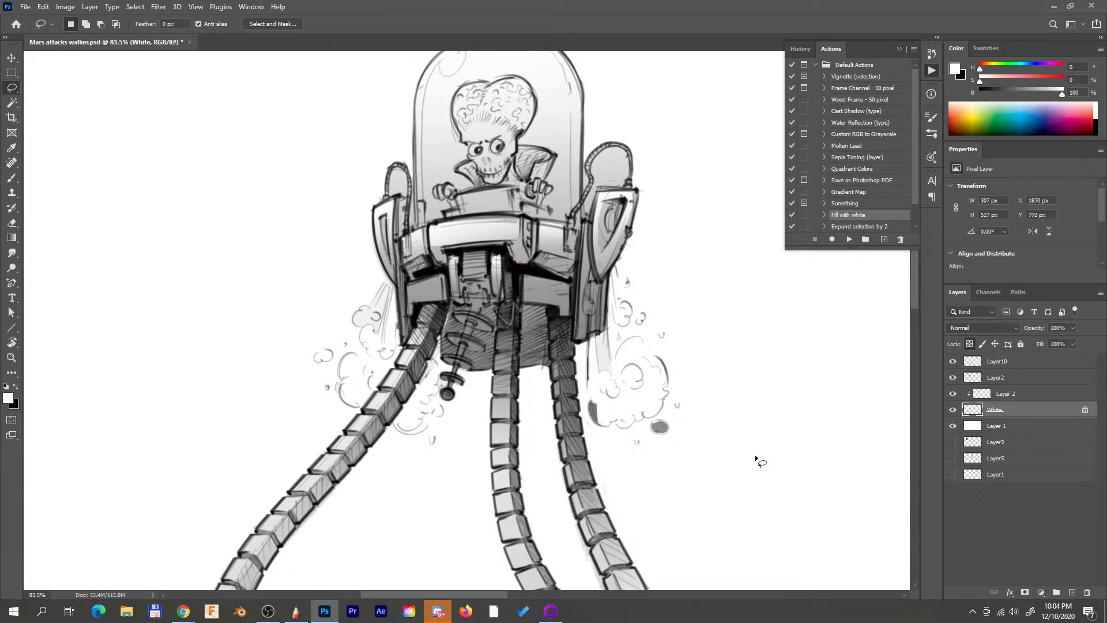
drag(450, 444, 456, 410)
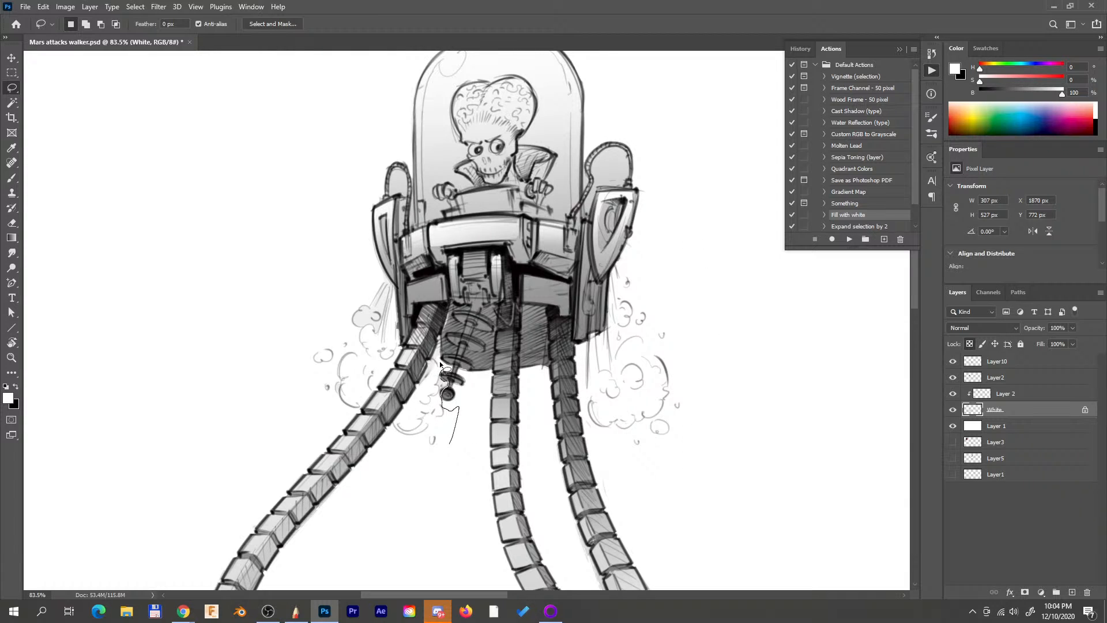
mouse_move(439, 334)
mouse_down()
mouse_move(416, 383)
mouse_move(407, 461)
mouse_move(438, 510)
mouse_up()
mouse_move(414, 377)
mouse_down()
mouse_move(446, 317)
mouse_move(400, 347)
mouse_move(397, 289)
mouse_move(361, 256)
mouse_move(277, 362)
mouse_move(366, 398)
mouse_move(352, 411)
mouse_move(396, 344)
mouse_up()
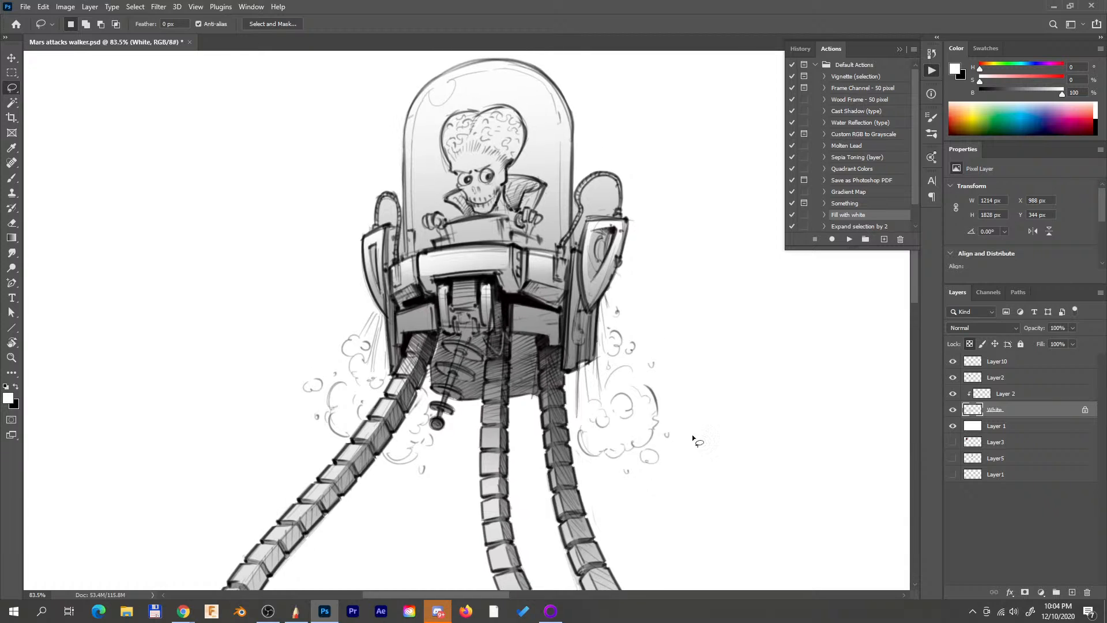
Lasso the open area inside the right pod's hose loop and fill it with white on the White layer.
drag(621, 355, 565, 326)
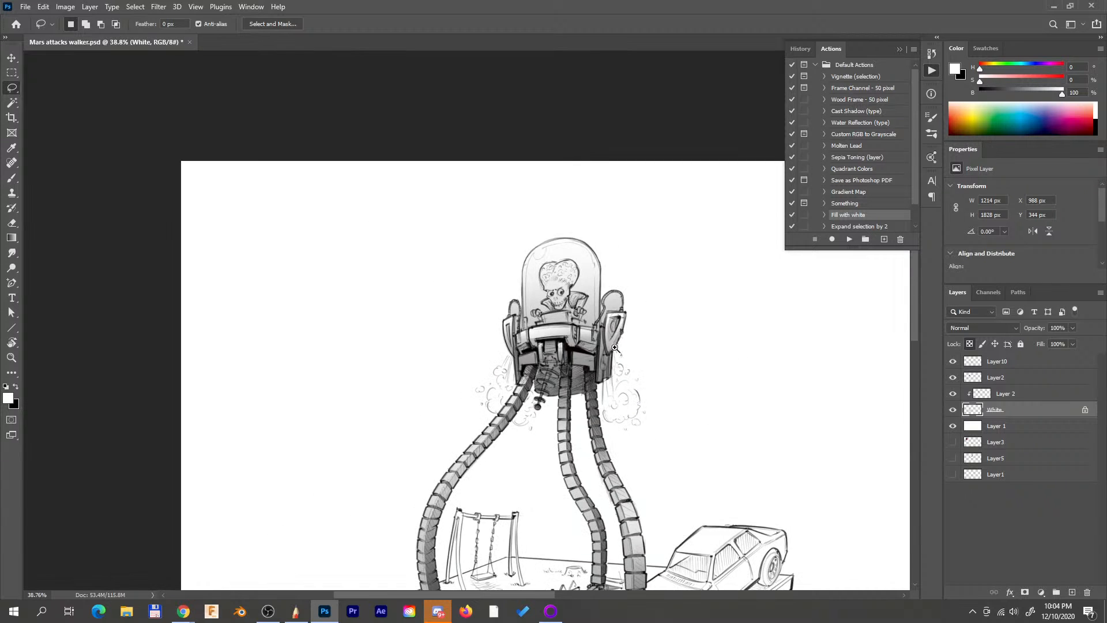
drag(592, 277, 656, 263)
mouse_move(576, 389)
mouse_down()
mouse_move(582, 412)
mouse_move(597, 364)
mouse_move(639, 360)
mouse_up()
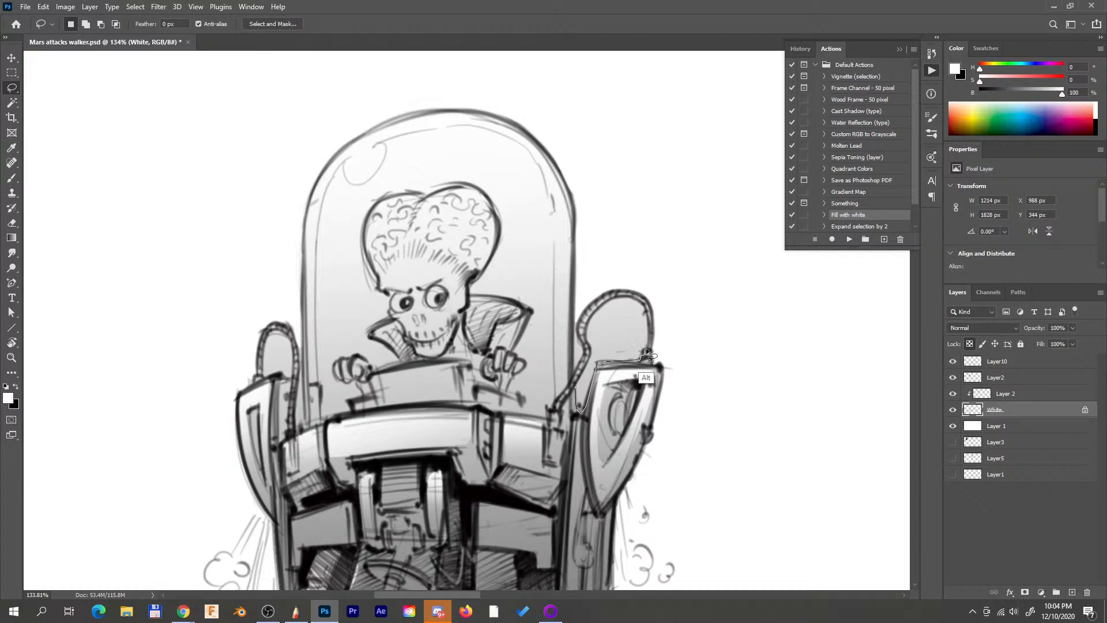
mouse_move(646, 319)
mouse_down()
mouse_move(634, 298)
mouse_move(611, 301)
mouse_move(590, 355)
mouse_up()
key(alt+BackSpace)
key(ctrl+d)
Fill the narrow gaps between the glass dome and the hoses on both sides with white.
mouse_move(601, 195)
mouse_down()
mouse_move(574, 272)
mouse_move(573, 374)
mouse_move(636, 214)
mouse_up()
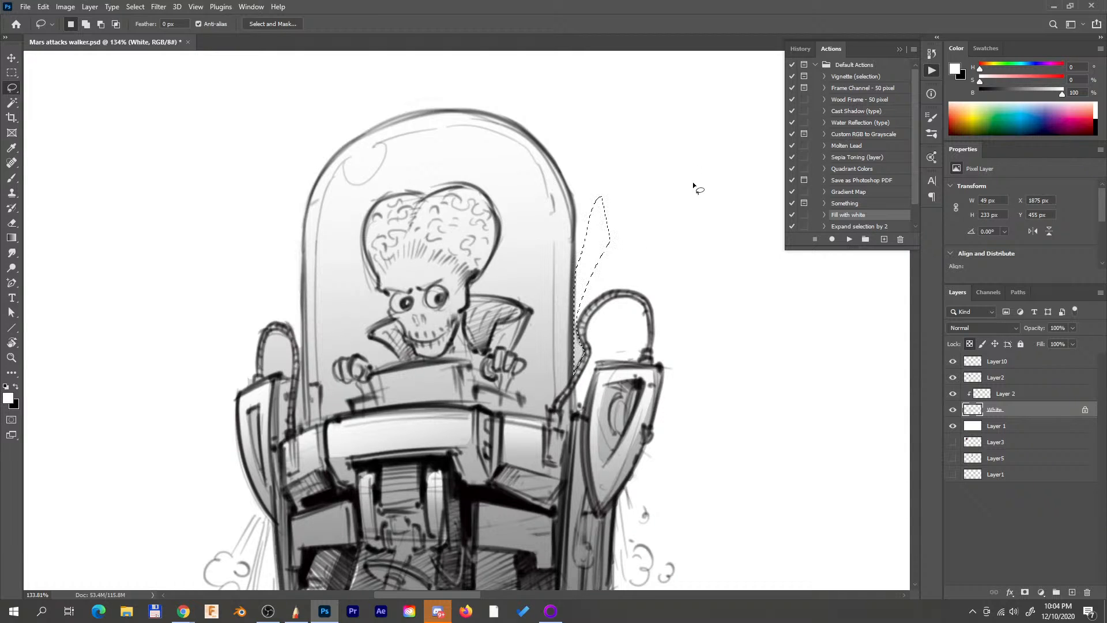
key(alt+BackSpace)
key(ctrl+d)
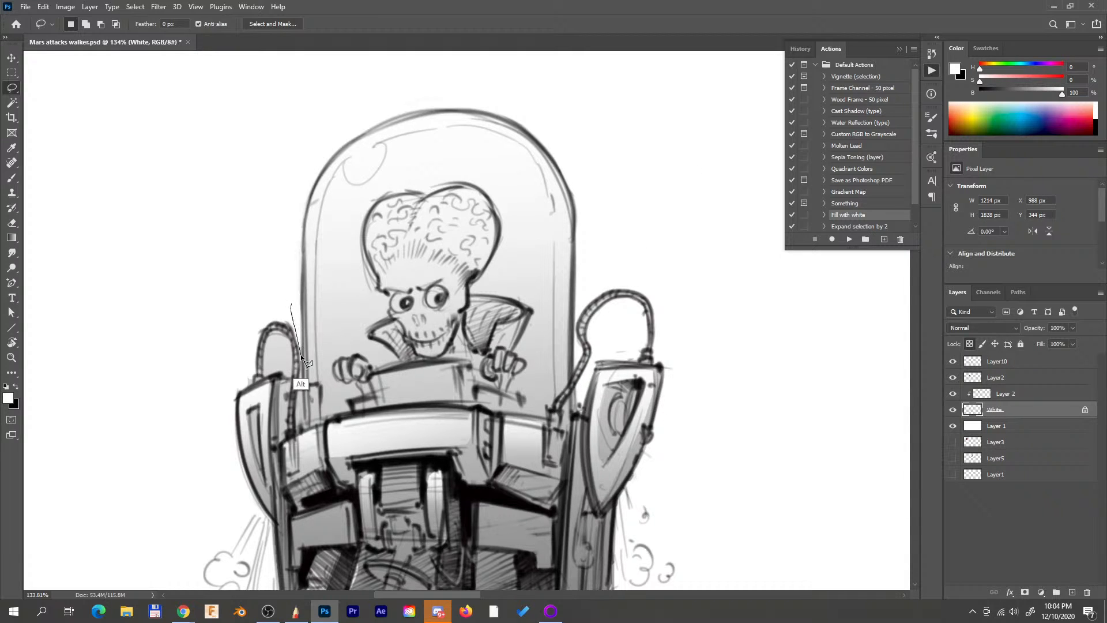
drag(300, 381, 295, 300)
key(alt+BackSpace)
key(ctrl+d)
Review the whole walker drawing and compare it with Layer 2's shading hidden and shown.
drag(562, 314, 506, 396)
drag(605, 415, 650, 240)
drag(672, 314, 669, 349)
drag(712, 303, 612, 445)
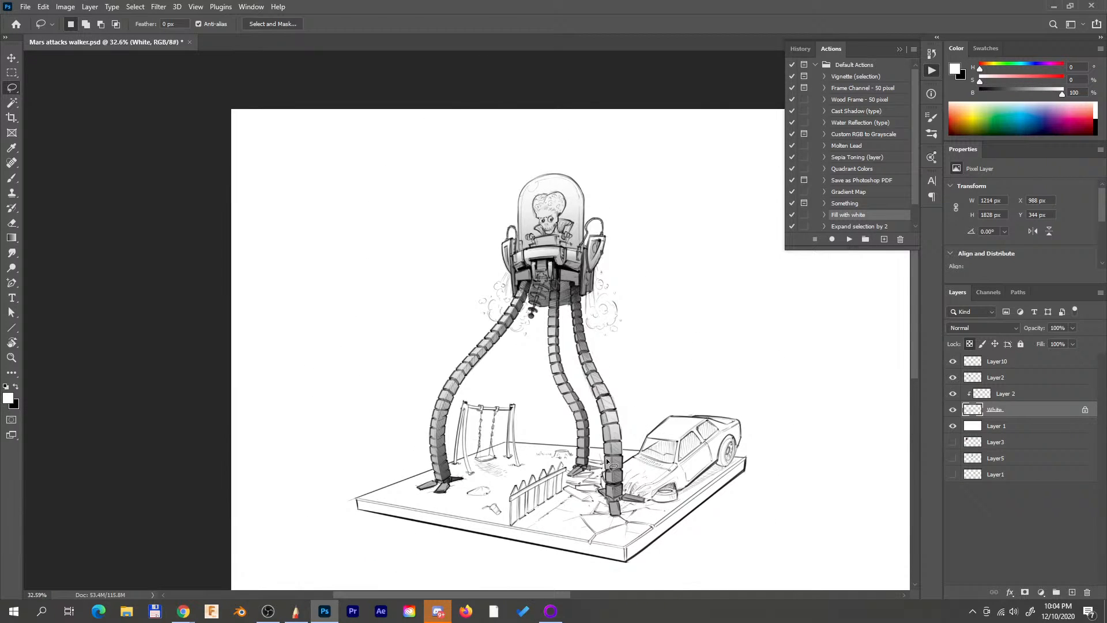
key(b)
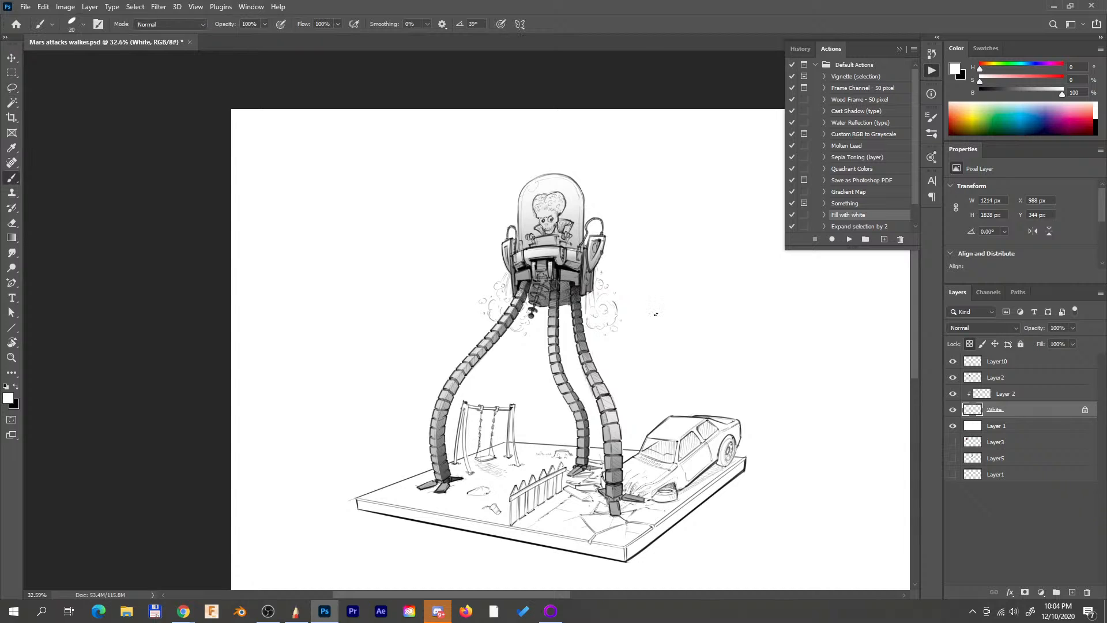
ctrl+click(619, 221)
ctrl+click(626, 221)
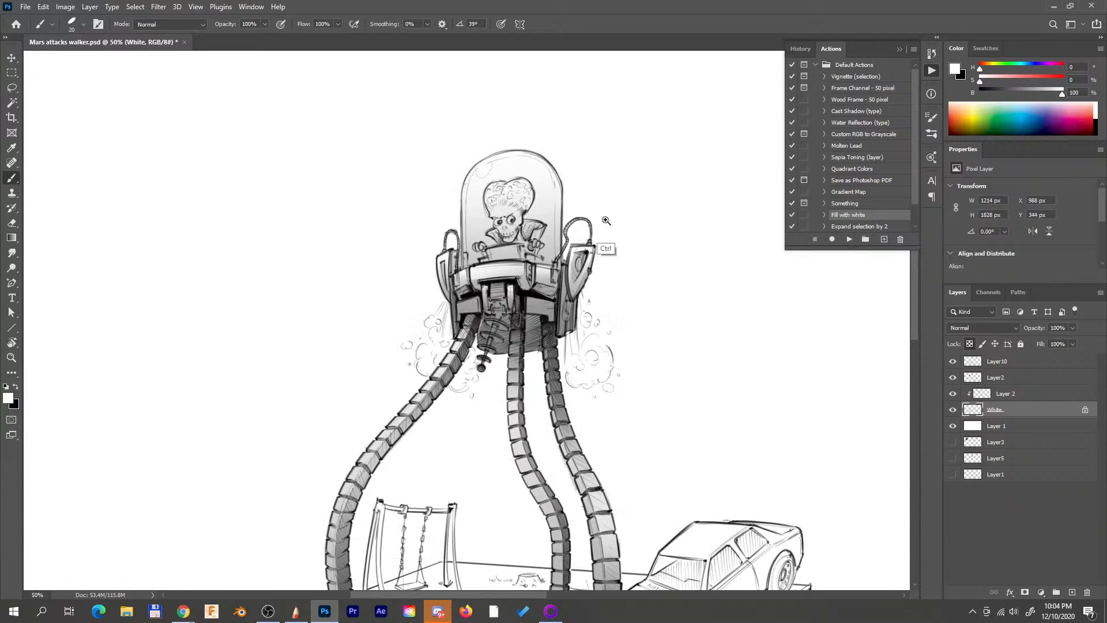
ctrl+click(607, 221)
scroll(611, 404, down, 5)
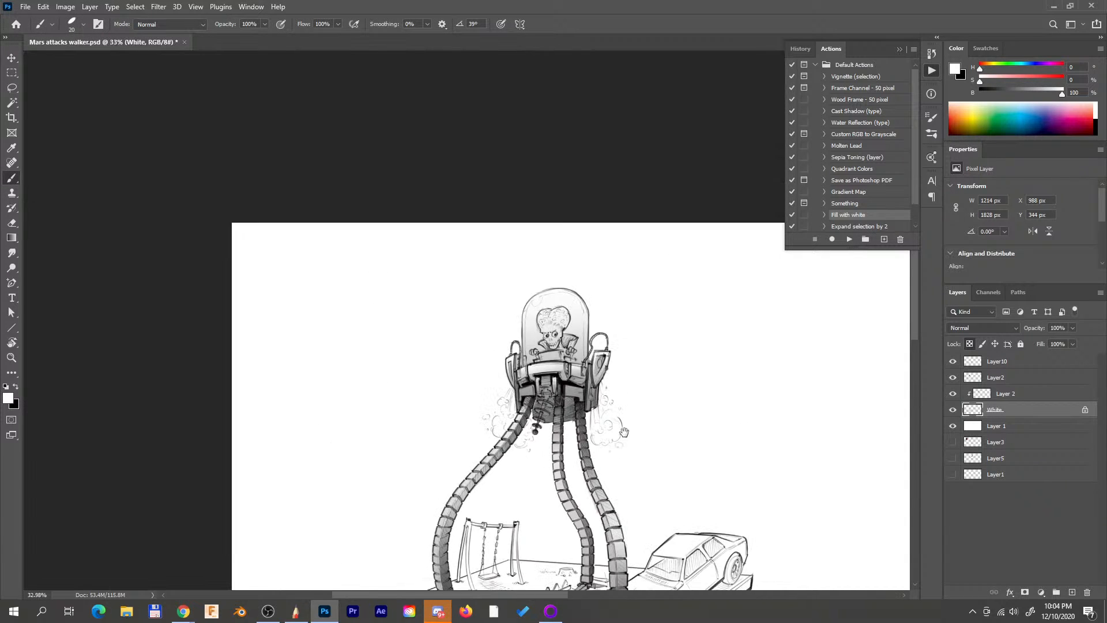
drag(614, 449, 583, 385)
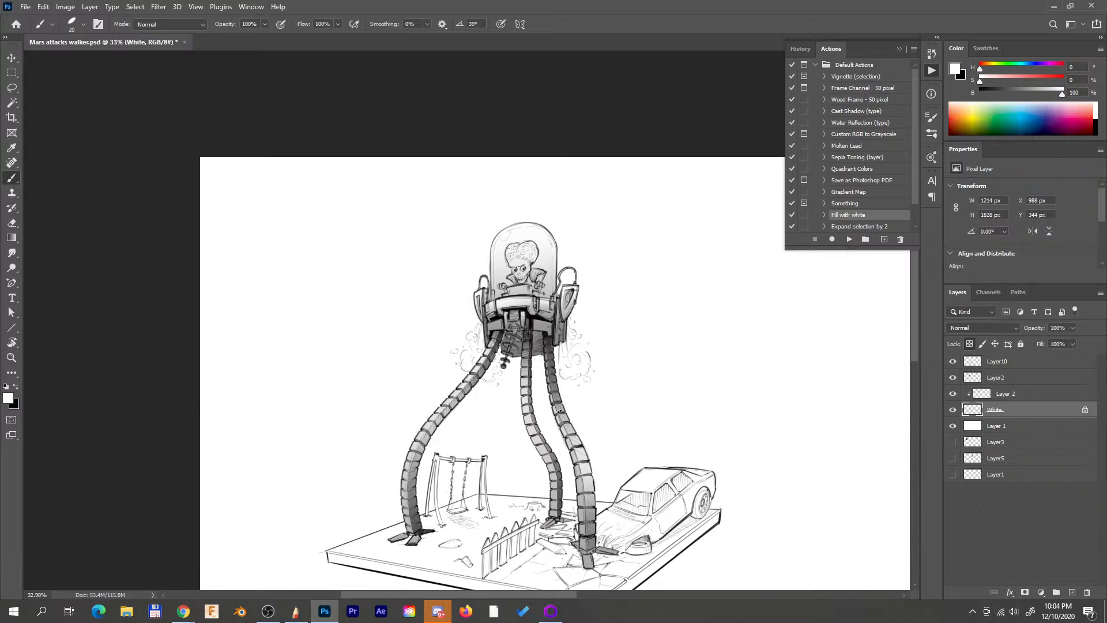
click(954, 397)
click(951, 397)
click(949, 396)
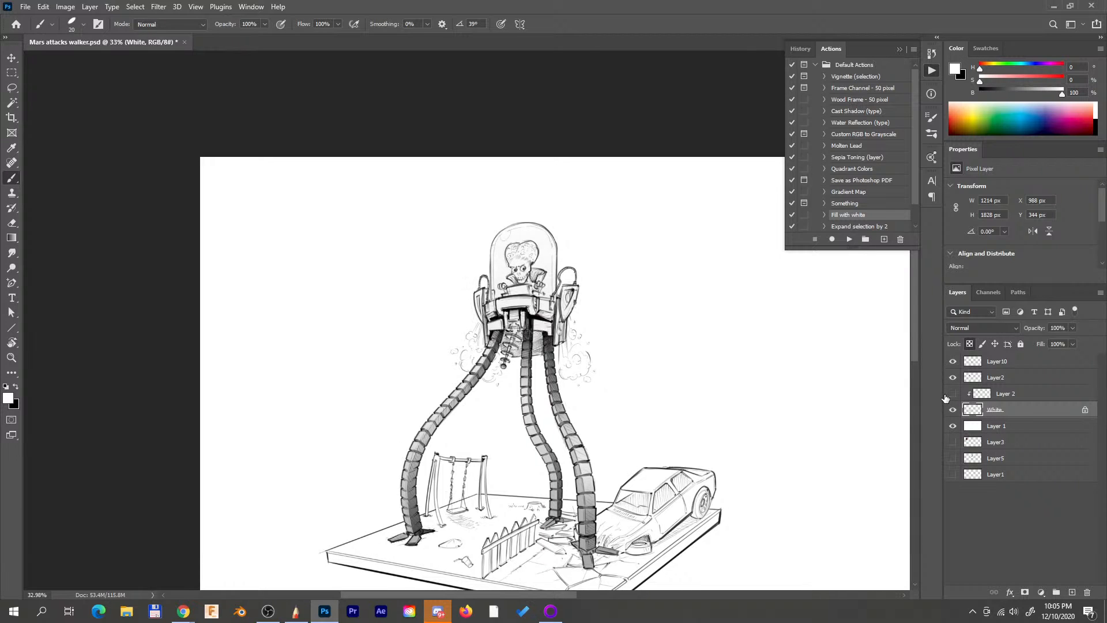
click(949, 397)
Outline the martian, including its collar, hands and control console, with a lasso selection.
click(990, 397)
scroll(593, 284, up, 8)
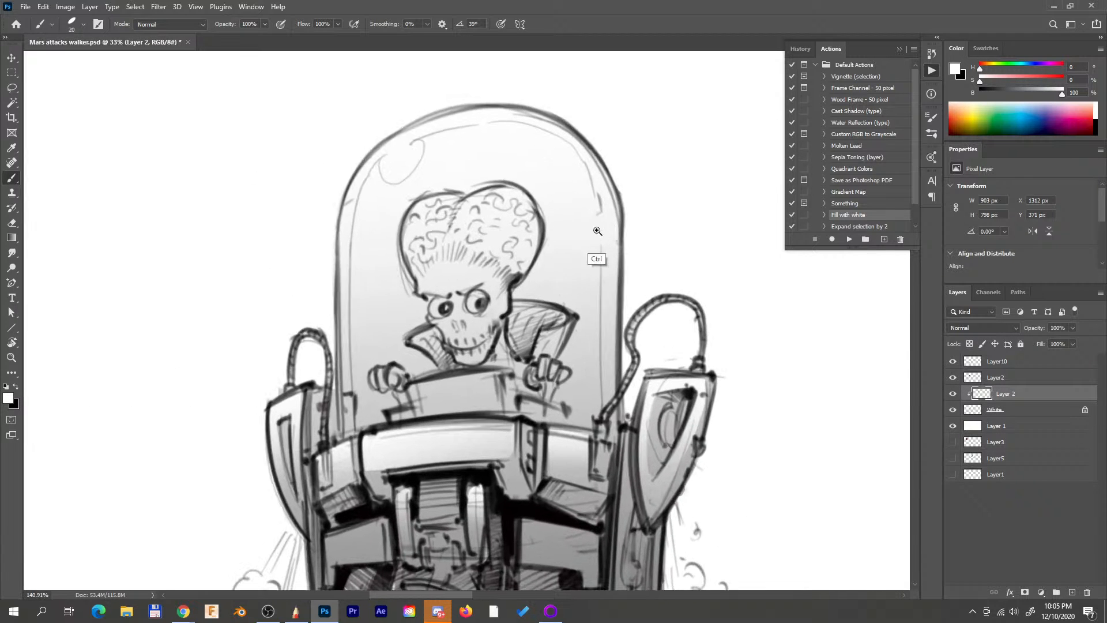
key(l)
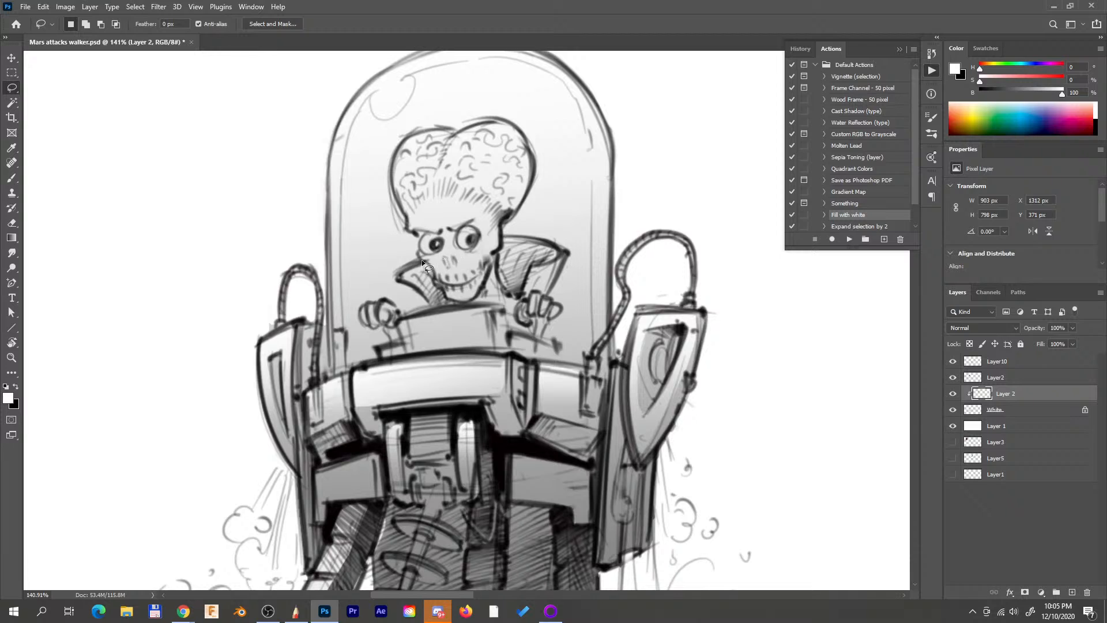
drag(422, 262, 399, 279)
key(ctrl+d)
mouse_move(551, 248)
mouse_down()
mouse_move(501, 235)
mouse_move(532, 180)
mouse_move(520, 128)
mouse_move(497, 119)
mouse_move(406, 141)
mouse_up()
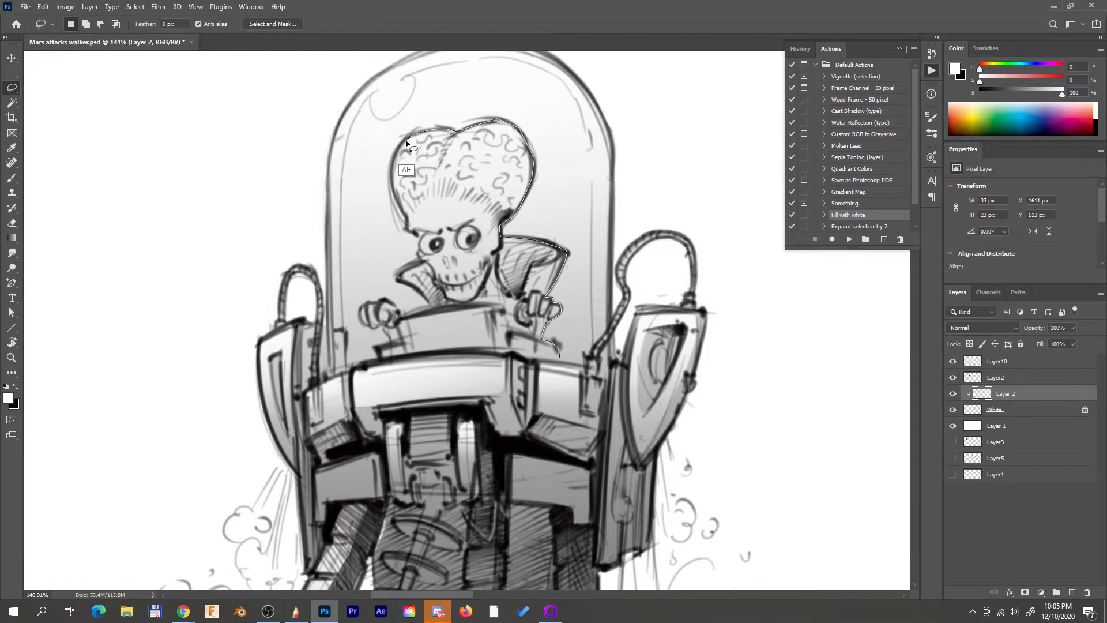
mouse_move(391, 188)
mouse_down()
mouse_move(419, 239)
mouse_move(419, 257)
mouse_move(397, 275)
mouse_move(431, 308)
mouse_move(401, 314)
mouse_move(365, 301)
mouse_move(369, 327)
mouse_move(384, 331)
mouse_move(381, 358)
mouse_move(389, 348)
mouse_move(508, 363)
mouse_move(503, 351)
mouse_move(560, 361)
mouse_up()
Add a new layer clipped above Layer 2 and name it Martian.
click(1072, 592)
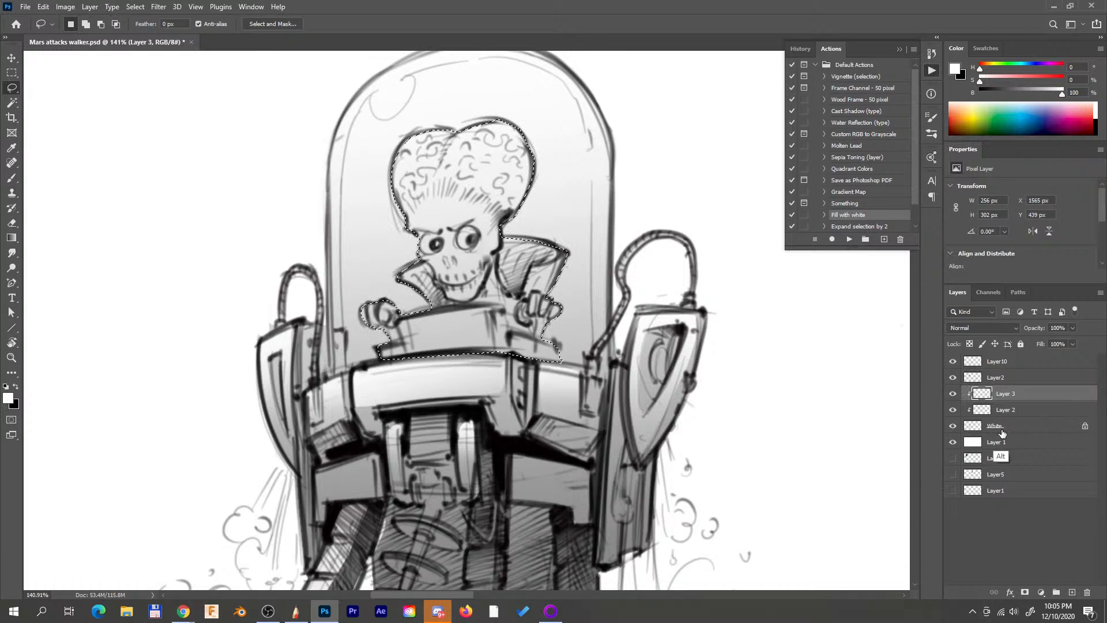
double_click(1007, 393)
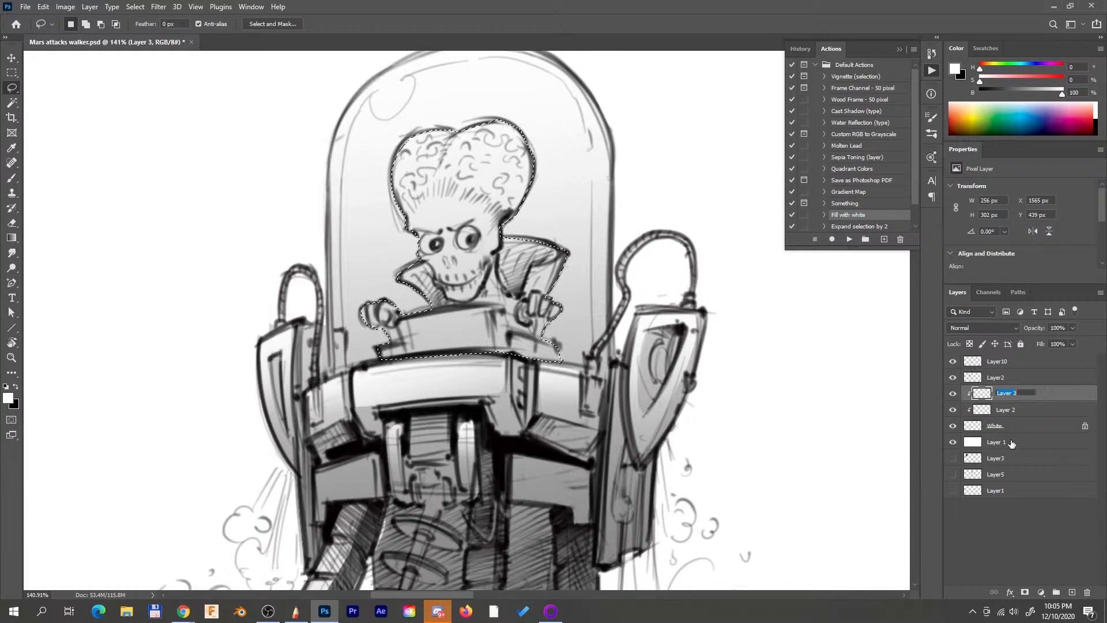
text(Martian)
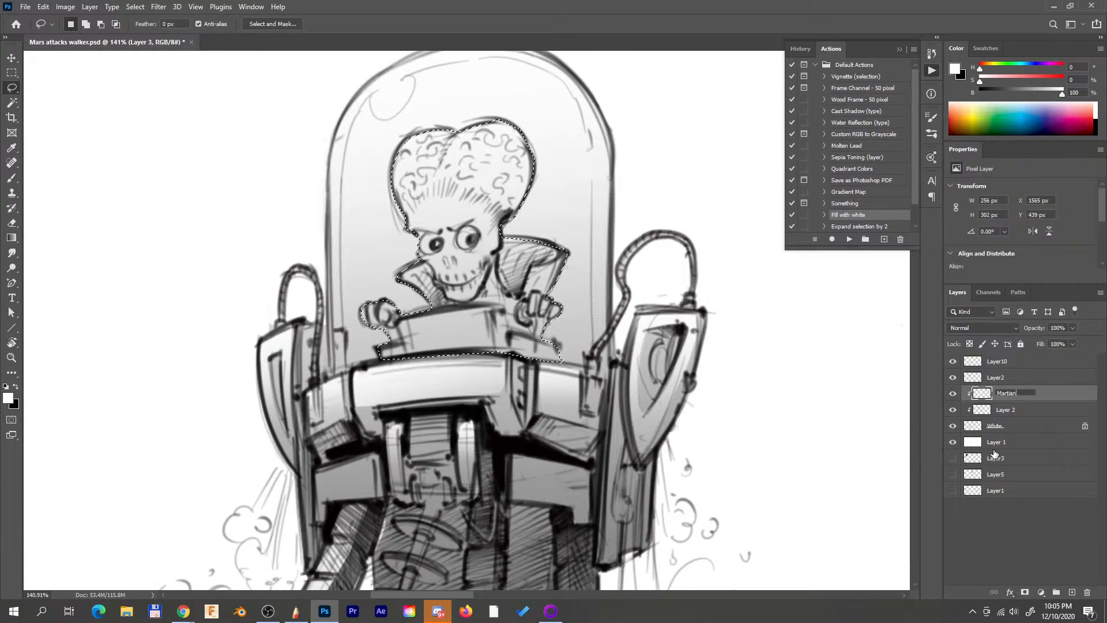
key(Return)
Rename the clipped shading layer Layer 2 as Values.
double_click(1006, 409)
text(V)
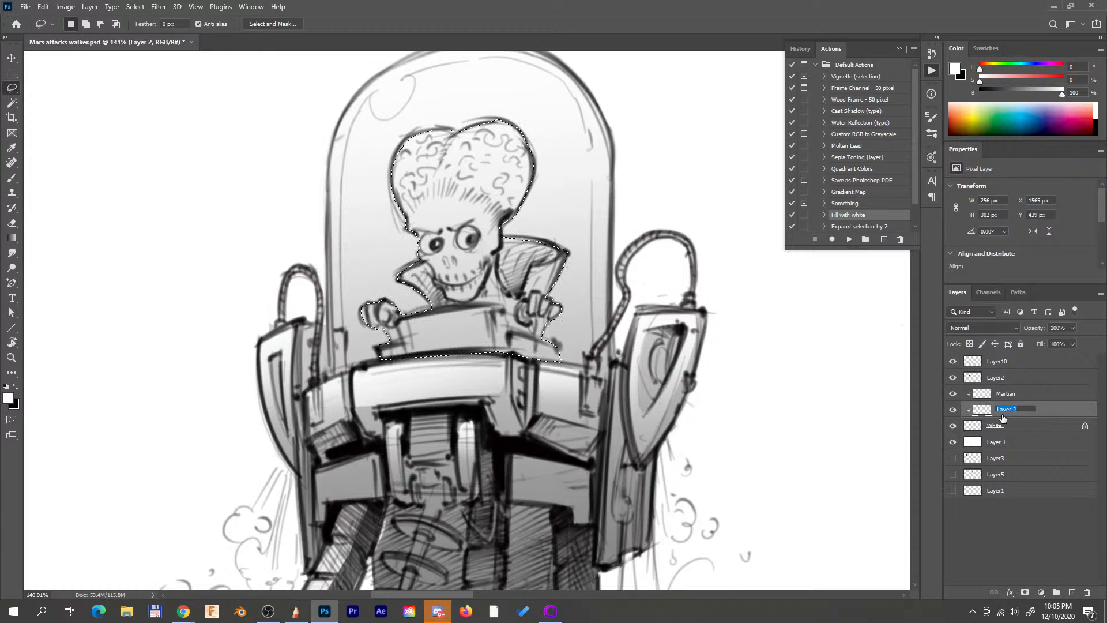
text(alues)
key(Return)
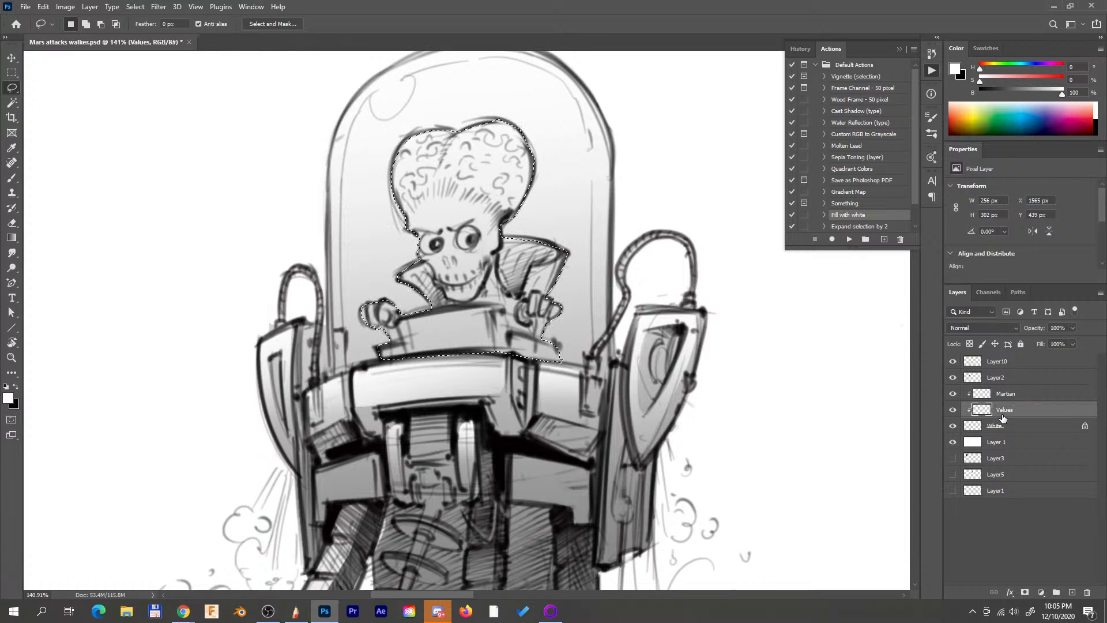
Fill the martian selection on the Martian layer with the 60% brightness grey sampled from the lower hull, and deselect.
drag(656, 402, 713, 429)
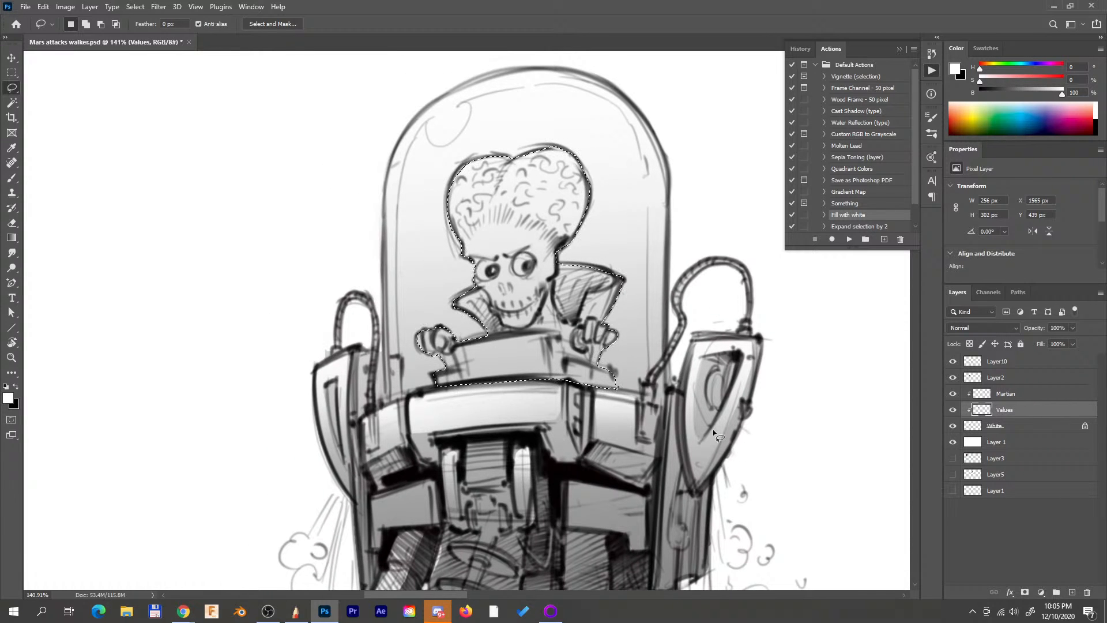
click(1018, 396)
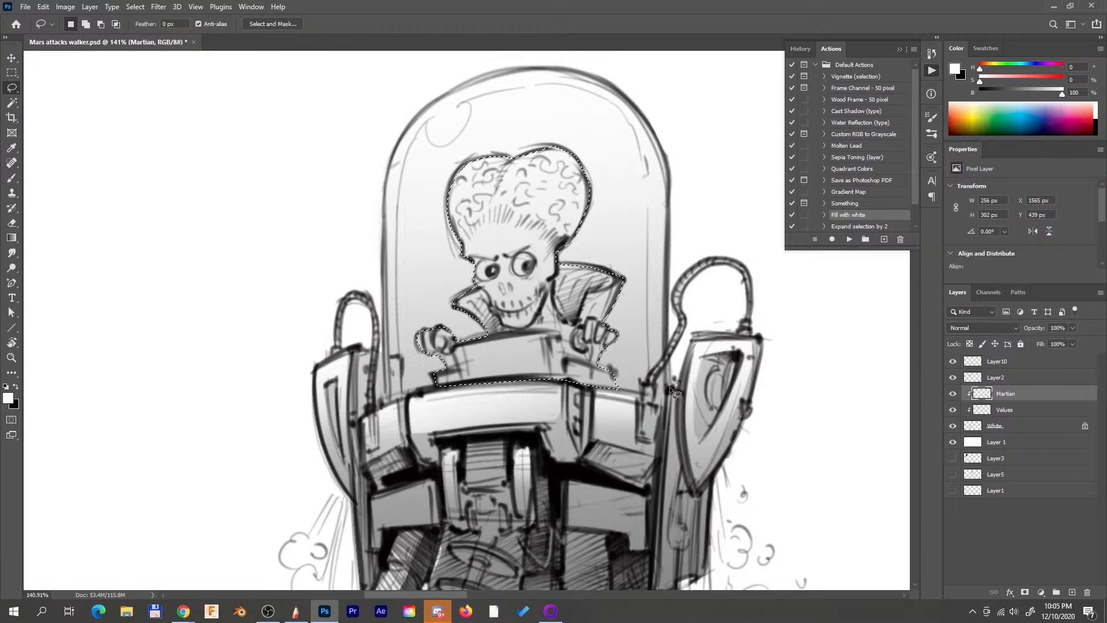
key(g)
alt+click(601, 511)
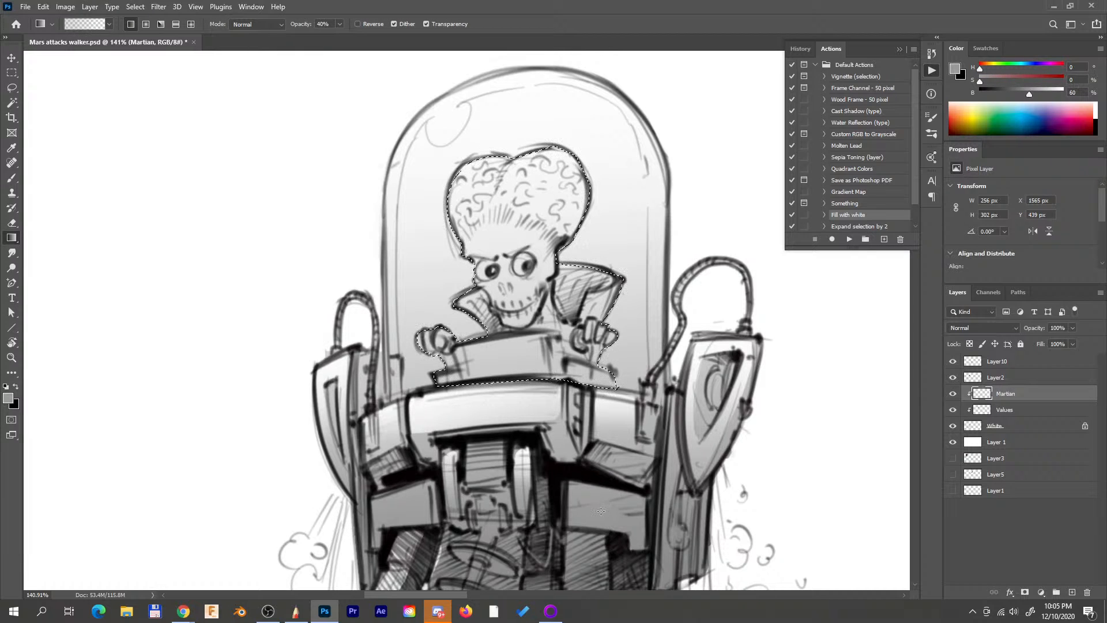
key(alt+BackSpace)
key(ctrl+d)
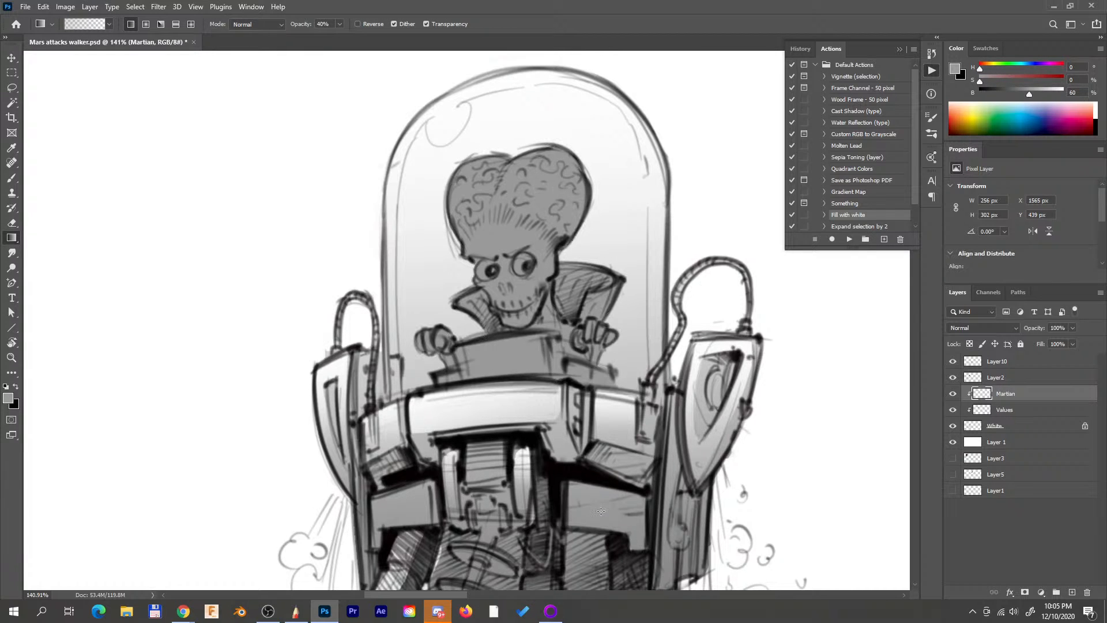
Lock the transparent pixels of the Martian layer.
click(971, 344)
drag(680, 233, 647, 280)
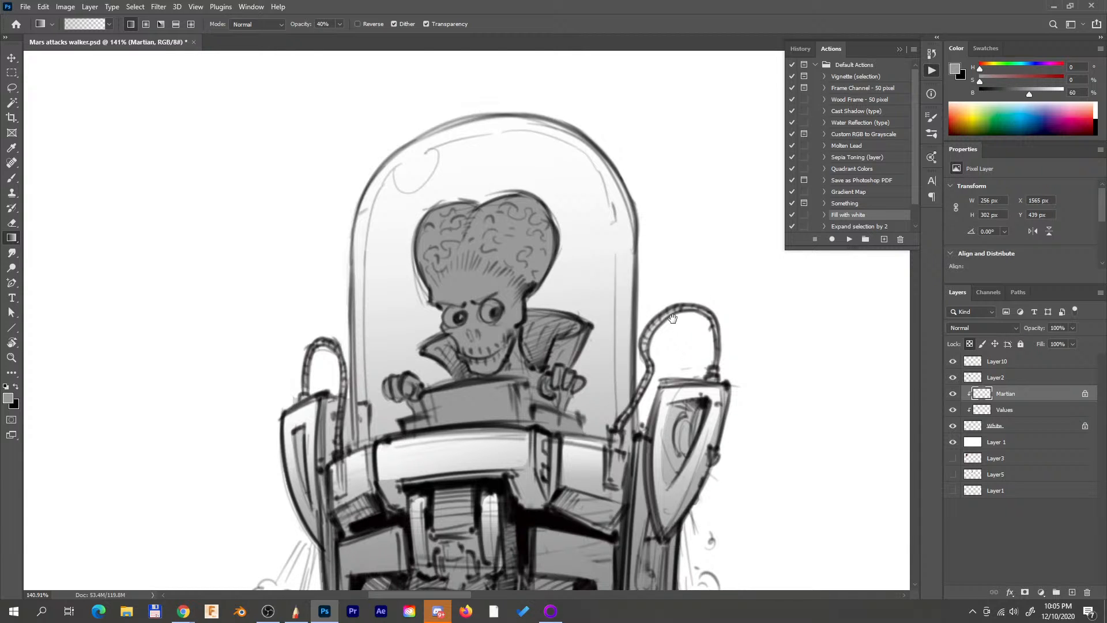
drag(663, 339, 602, 410)
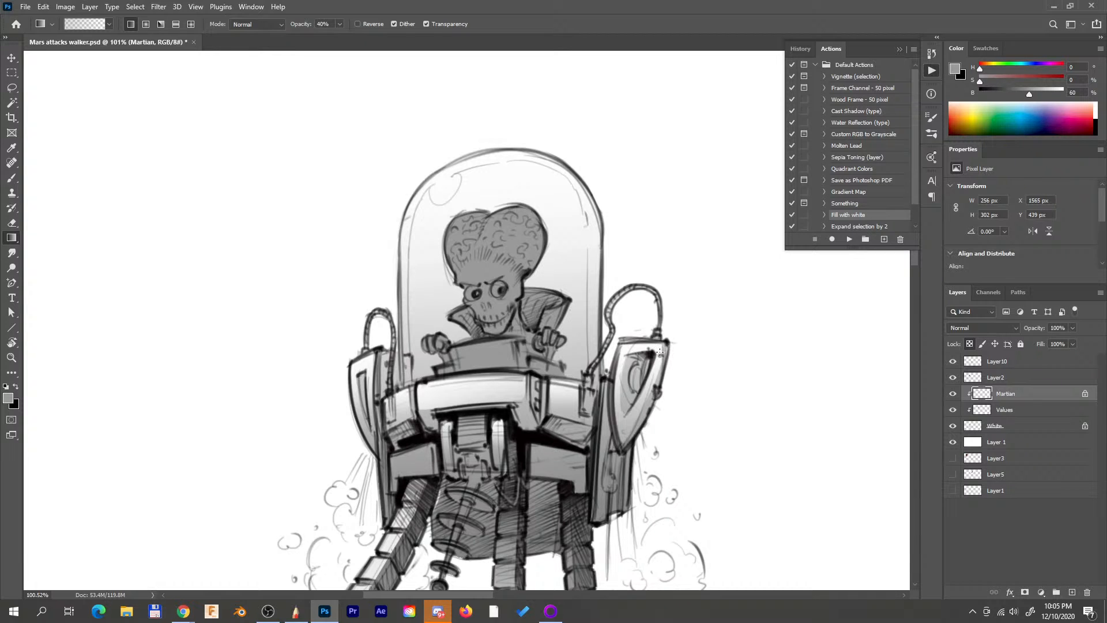
Sample the 14% brightness dark grey from the rear tentacle and draw it as an upward gradient over the martian.
key(l)
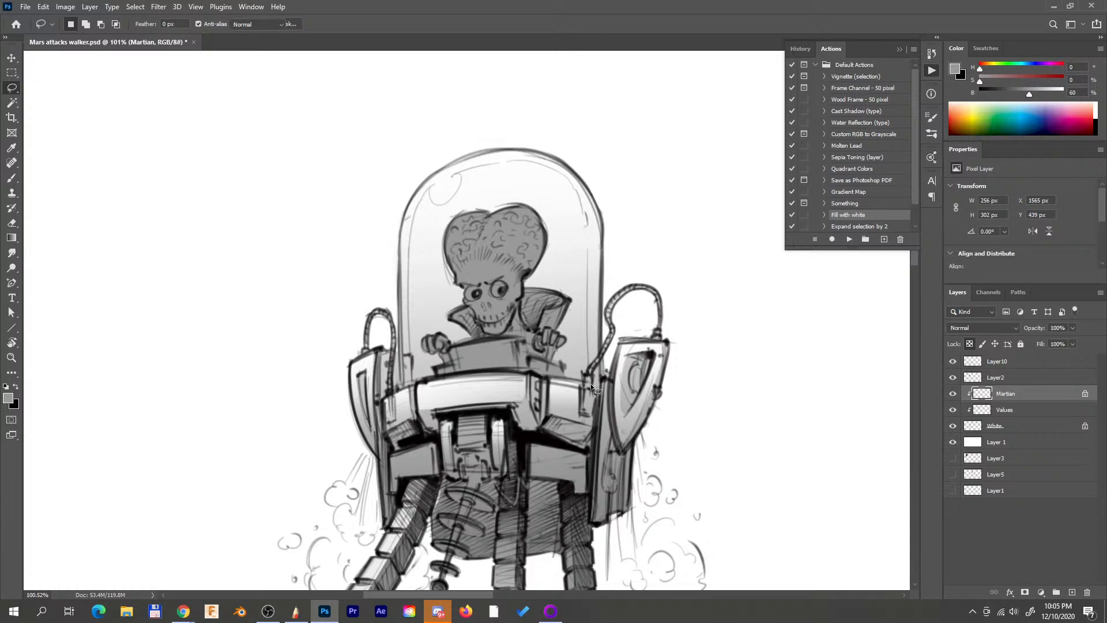
key(g)
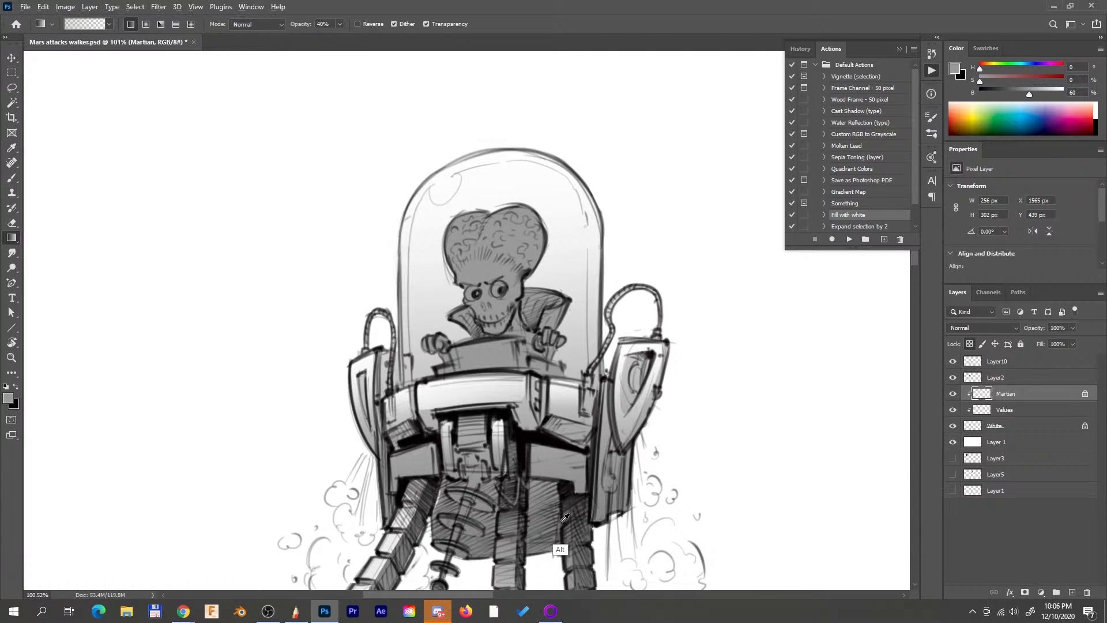
alt+click(578, 536)
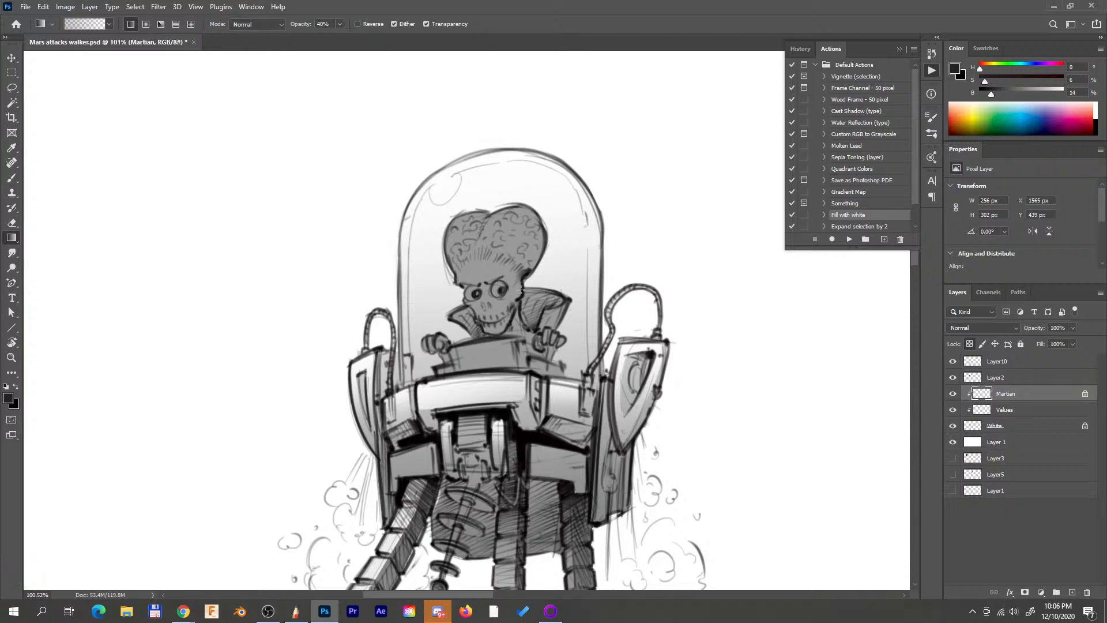
drag(543, 426, 503, 235)
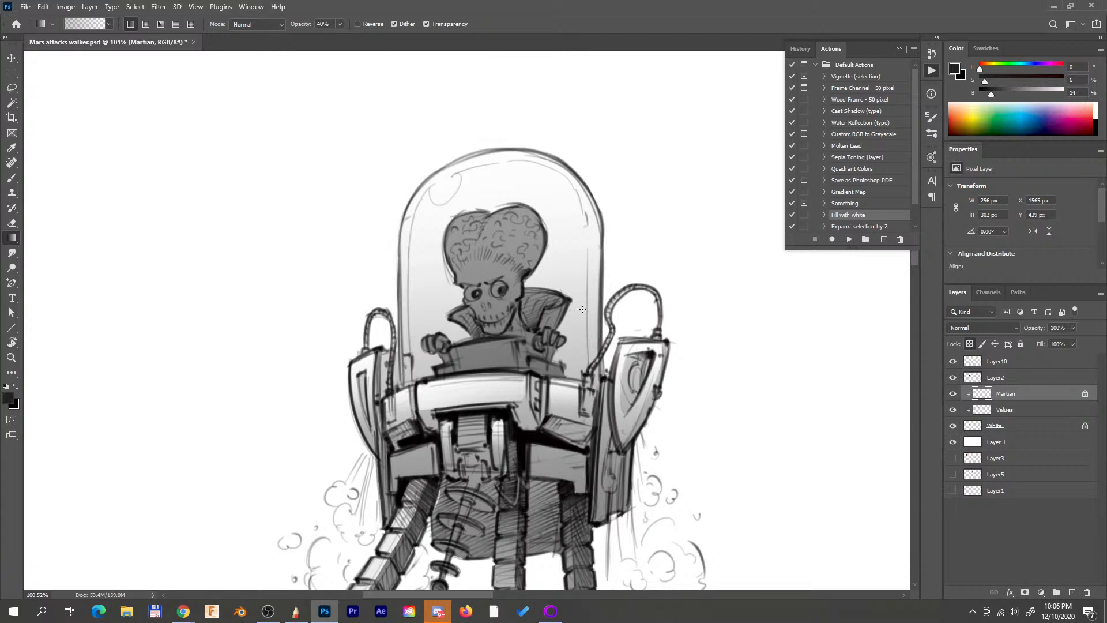
Select the inner faces of both sides of the martian's collar, darken them with a gradient in the dark grey, and deselect.
scroll(583, 309, up, 3)
key(l)
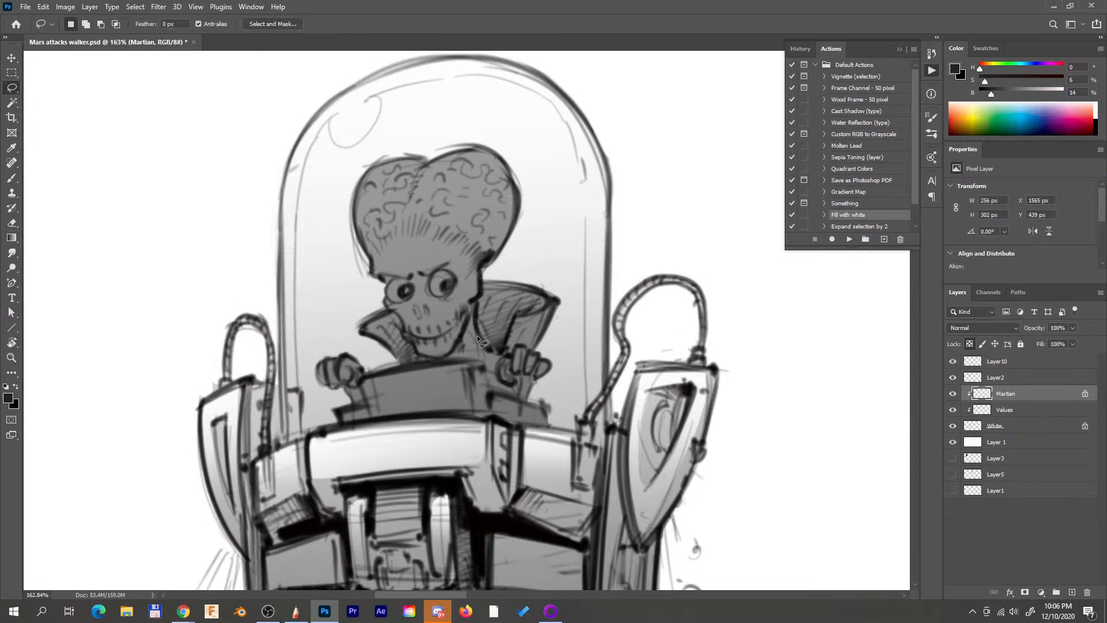
mouse_move(405, 361)
mouse_down()
mouse_move(419, 356)
mouse_move(391, 312)
mouse_up()
key(shift)
drag(505, 347, 511, 323)
mouse_move(507, 285)
mouse_down()
mouse_move(488, 275)
mouse_move(477, 300)
mouse_move(489, 347)
mouse_move(526, 305)
mouse_move(519, 321)
mouse_up()
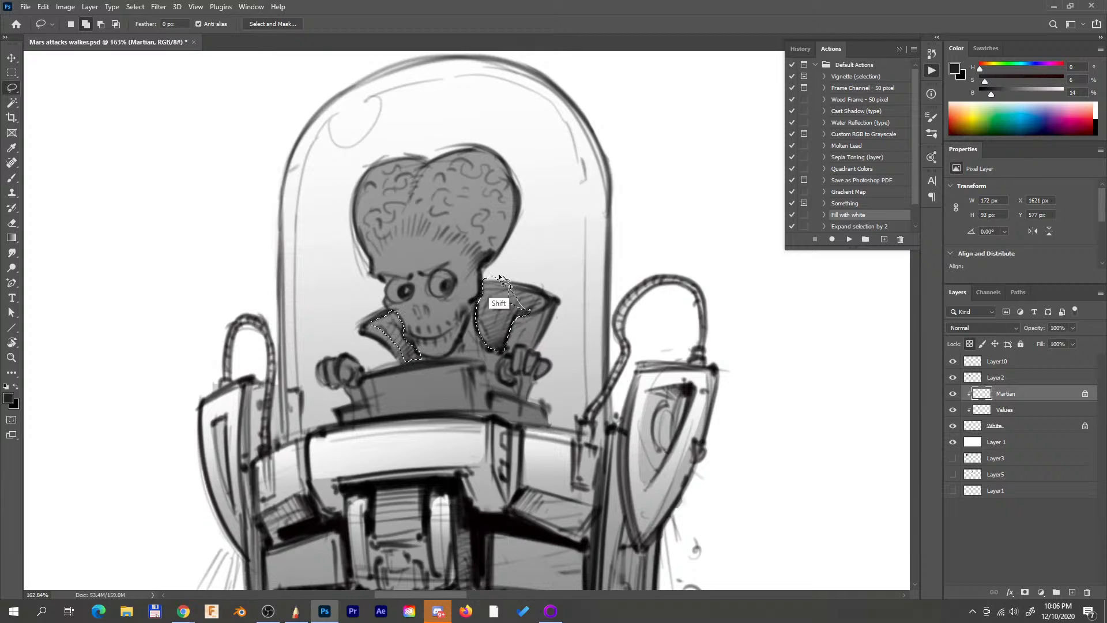
drag(501, 278, 499, 277)
key(g)
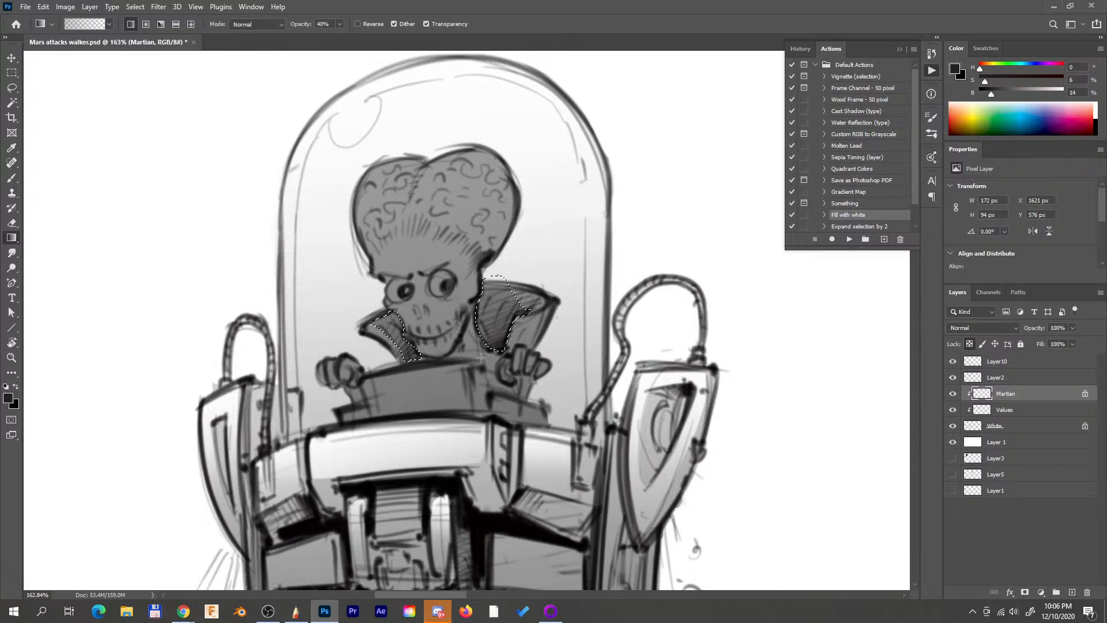
drag(481, 358, 457, 285)
key(ctrl+d)
Select the shaded side of the martian's console and the outer collar edge, darken them with dark grey gradients, and deselect.
drag(629, 409, 565, 469)
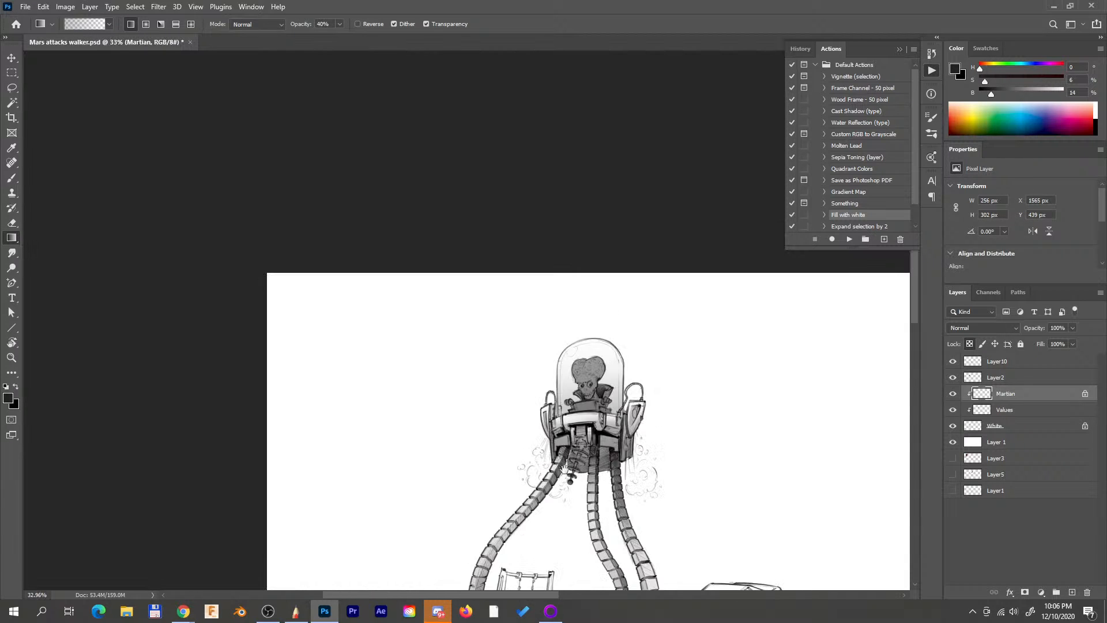
drag(602, 404, 666, 339)
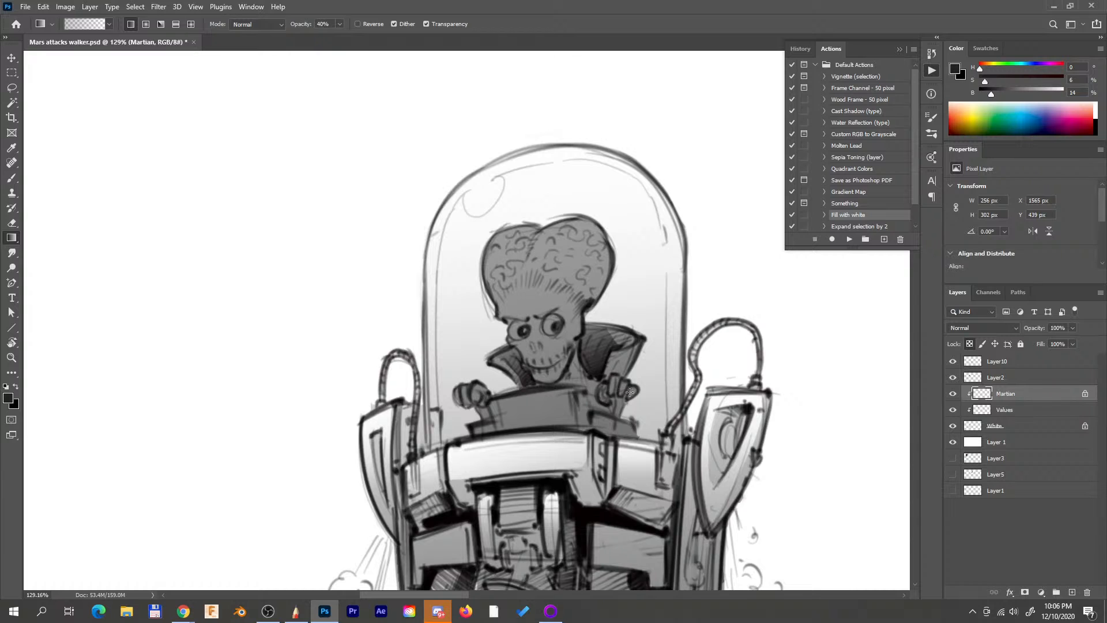
drag(654, 433, 668, 366)
key(l)
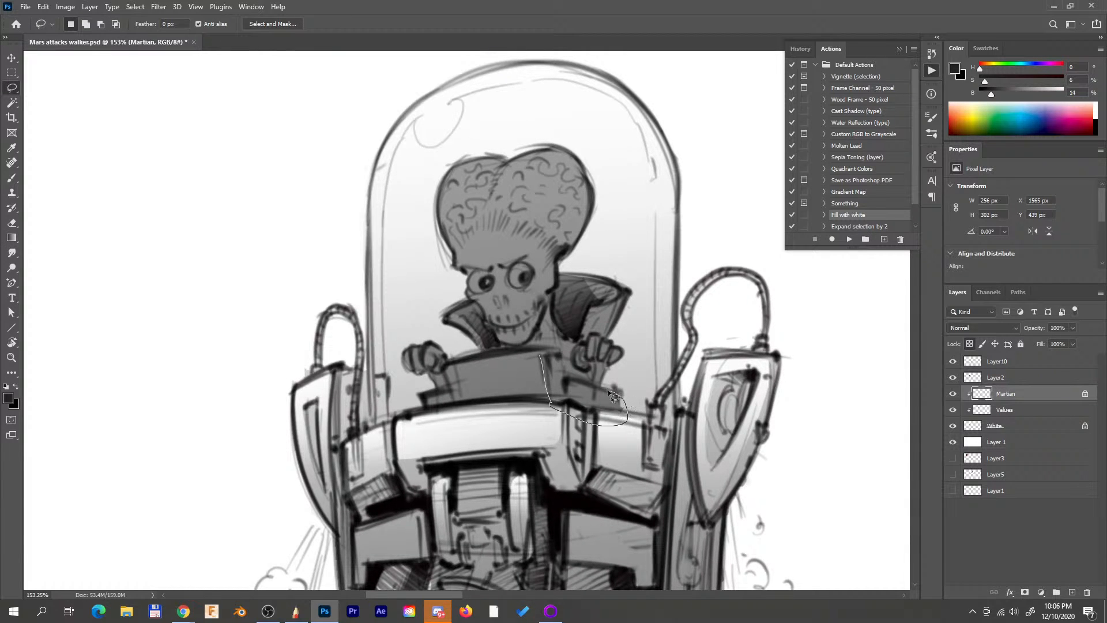
mouse_move(591, 411)
mouse_down()
mouse_move(567, 394)
mouse_move(565, 355)
mouse_move(614, 300)
mouse_move(592, 333)
mouse_move(606, 342)
mouse_move(649, 318)
mouse_move(641, 267)
mouse_up()
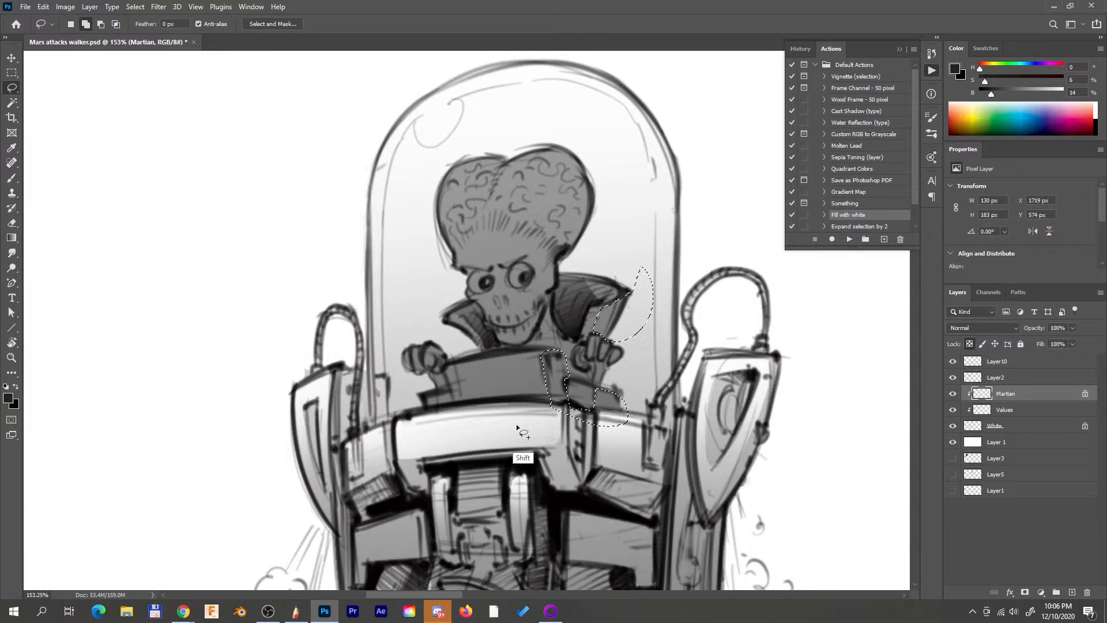
key(ctrl+h)
key(g)
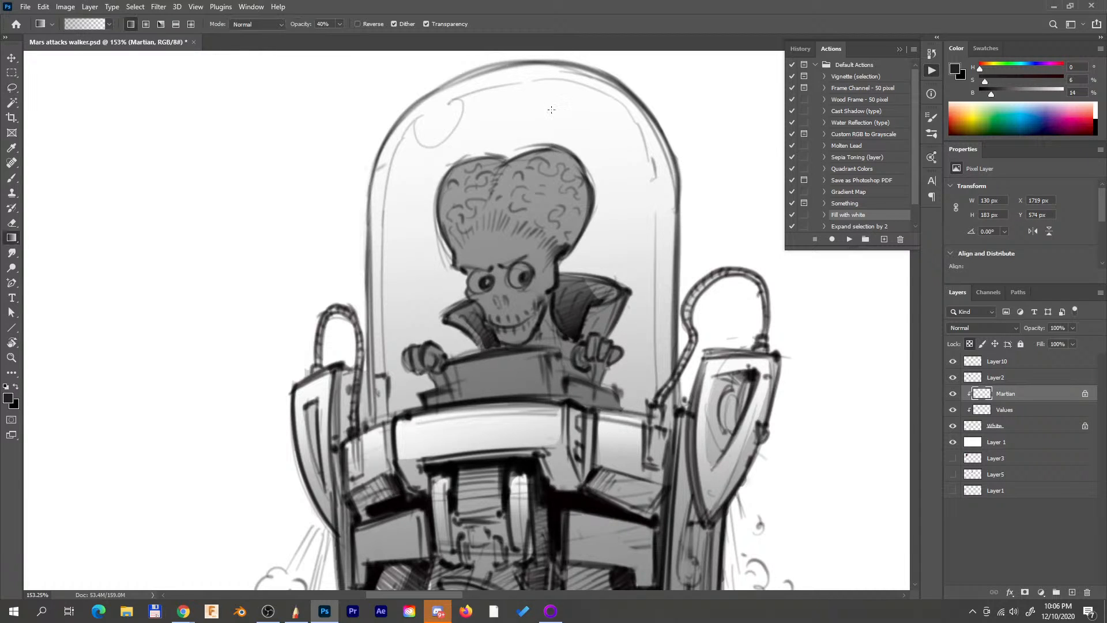
drag(622, 434, 588, 357)
drag(601, 467, 563, 239)
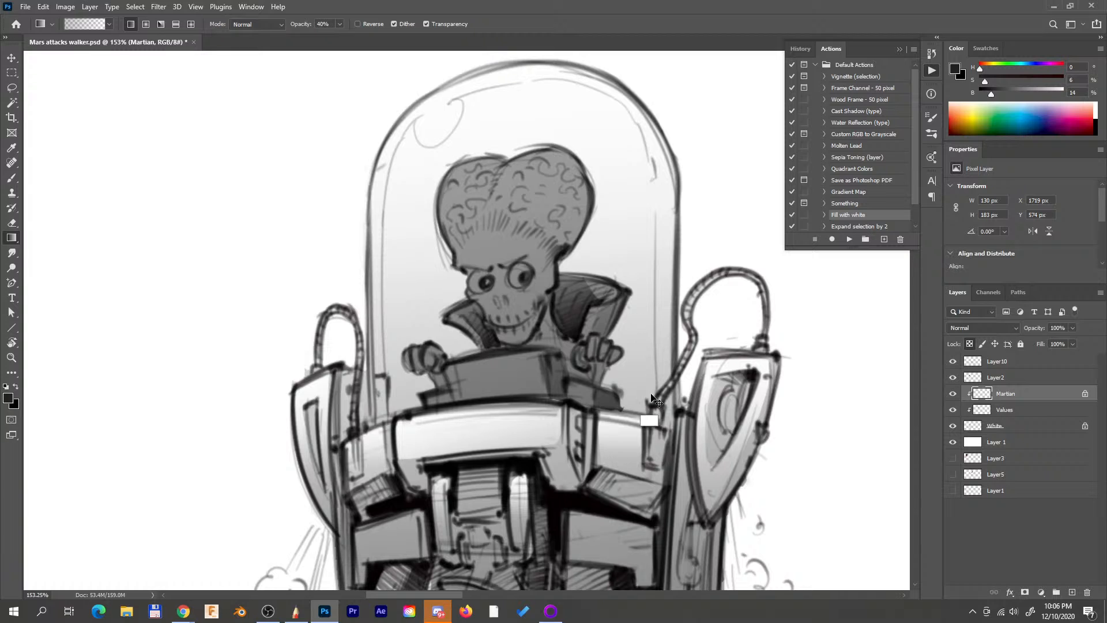
drag(612, 398, 641, 431)
key(ctrl+d)
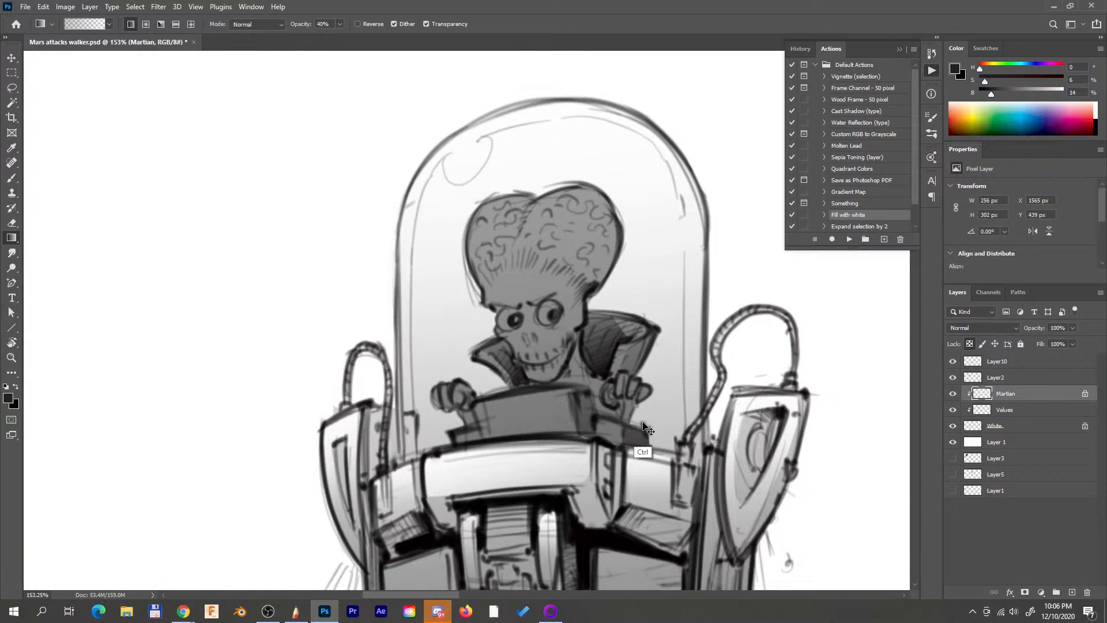
Select the lit front areas of both brain lobes with the Lasso, cutting the selection's lower edge into spikes along the hairline.
drag(704, 386, 670, 398)
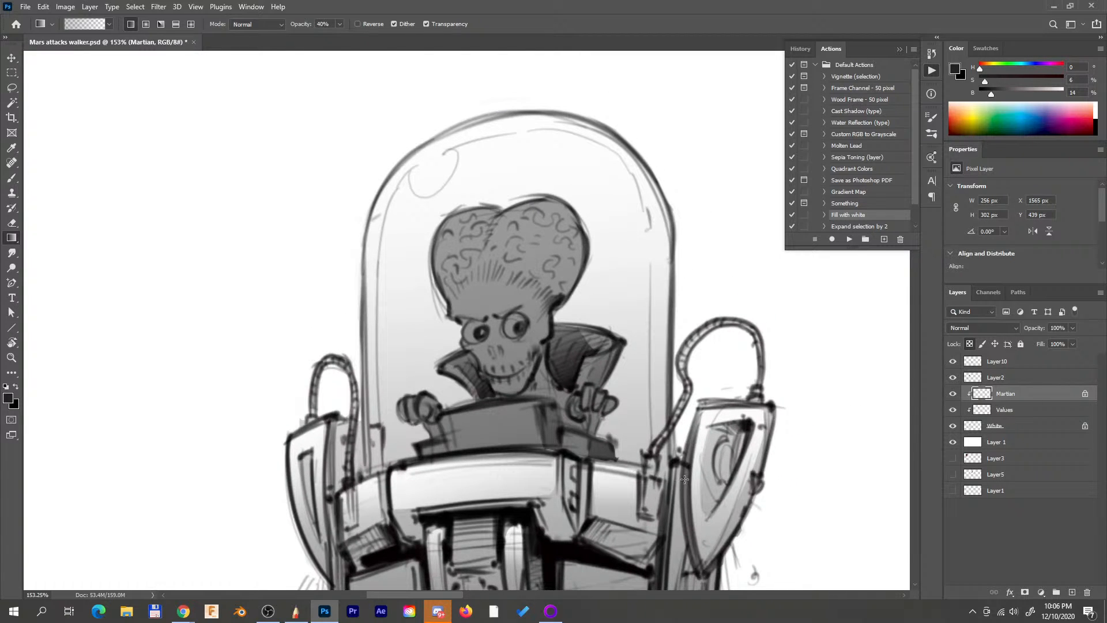
key(l)
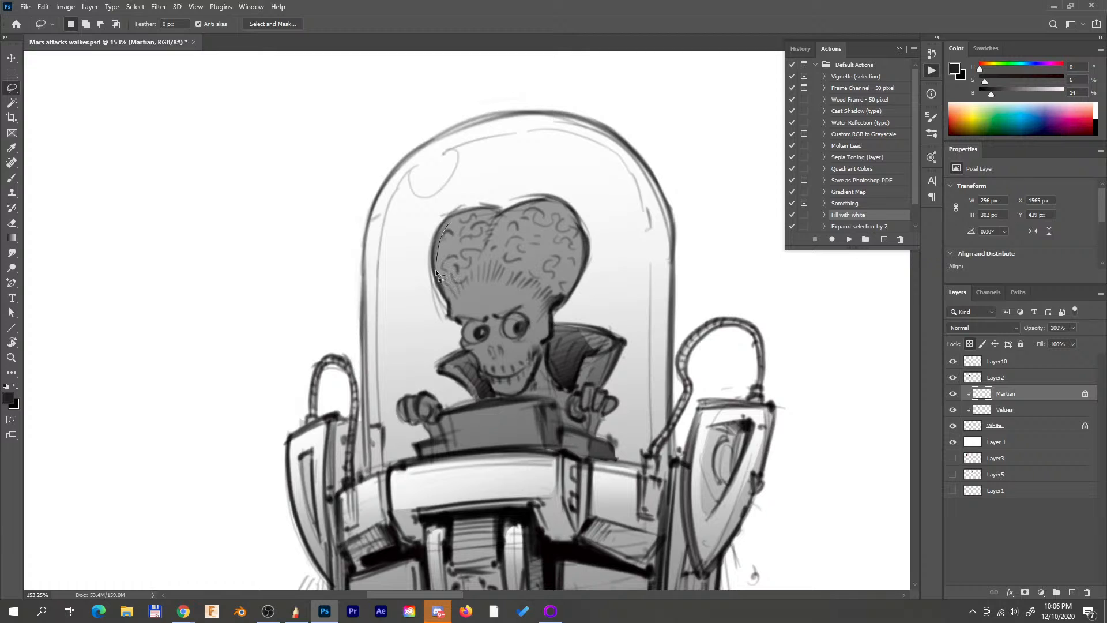
mouse_move(474, 249)
mouse_down()
mouse_move(426, 253)
mouse_move(444, 238)
mouse_move(421, 273)
mouse_move(428, 232)
mouse_up()
drag(487, 213, 457, 299)
mouse_move(507, 211)
mouse_down()
mouse_move(485, 271)
mouse_move(509, 281)
mouse_up()
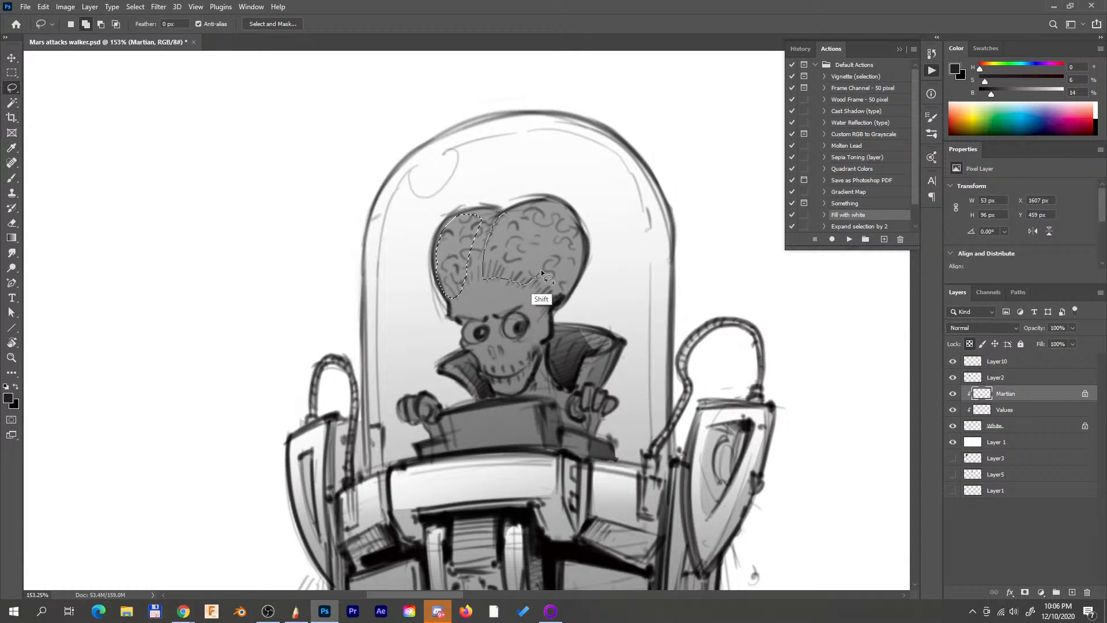
mouse_move(541, 201)
mouse_down()
mouse_move(552, 202)
mouse_move(546, 250)
mouse_move(524, 290)
mouse_up()
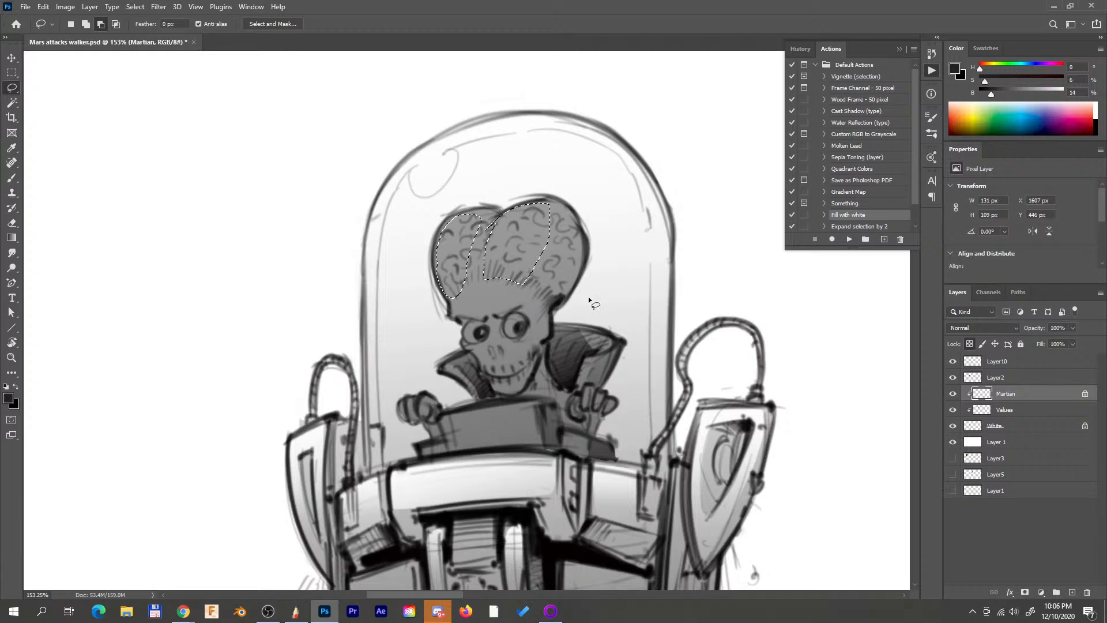
drag(453, 299, 471, 280)
mouse_move(467, 276)
mouse_down()
mouse_move(449, 298)
mouse_move(498, 270)
mouse_move(530, 291)
mouse_up()
Add the lit patches of the martian's forehead, nose, cheek, mouth and chin to the brain selection.
key(shift)
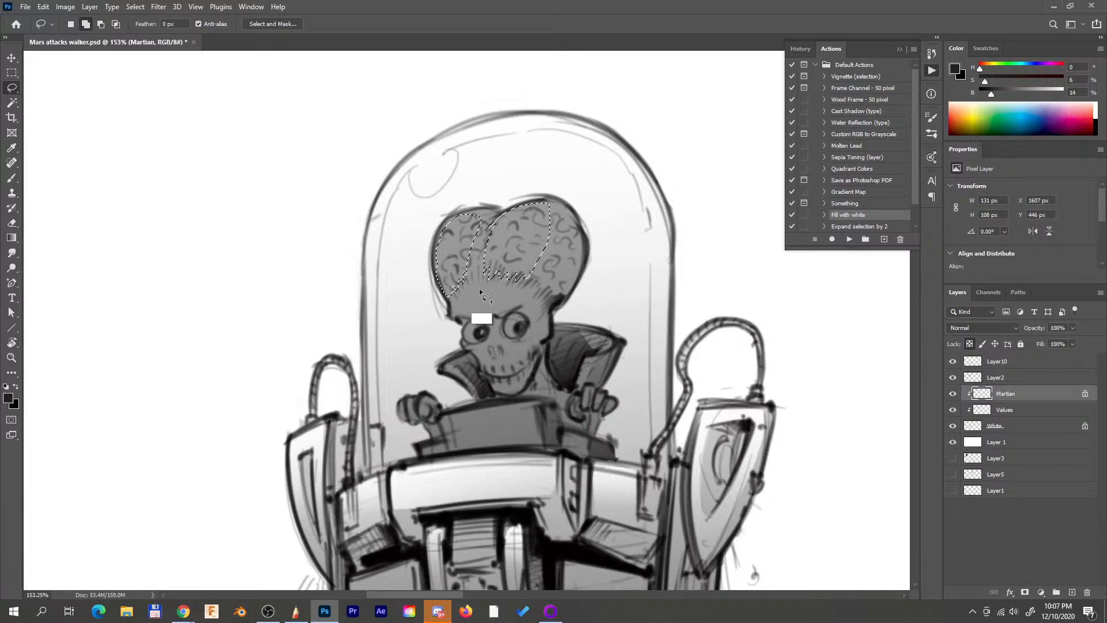
mouse_move(471, 309)
mouse_down()
mouse_move(485, 314)
mouse_move(508, 291)
mouse_move(494, 312)
mouse_move(509, 302)
mouse_move(509, 312)
mouse_move(487, 305)
mouse_move(494, 291)
mouse_move(464, 305)
mouse_move(485, 306)
mouse_up()
mouse_move(494, 295)
mouse_down()
mouse_move(495, 316)
mouse_move(493, 300)
mouse_move(458, 305)
mouse_move(483, 311)
mouse_up()
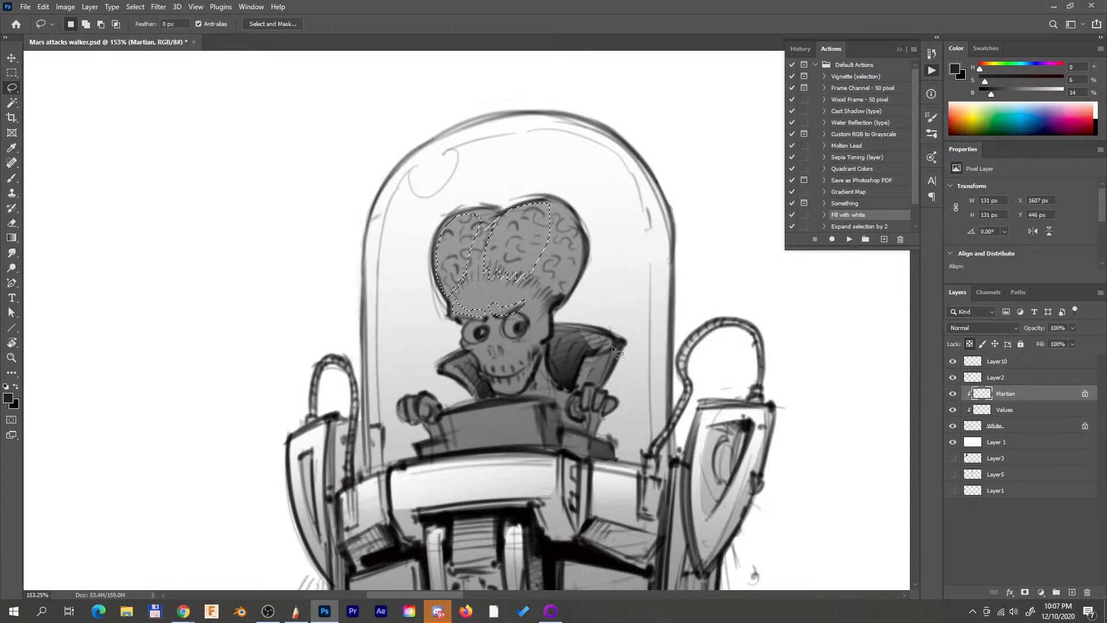
mouse_move(480, 356)
mouse_down()
mouse_move(486, 369)
mouse_move(513, 371)
mouse_up()
mouse_move(491, 328)
mouse_down()
mouse_move(497, 365)
mouse_move(484, 369)
mouse_move(517, 372)
mouse_move(524, 359)
mouse_move(483, 359)
mouse_up()
mouse_move(499, 384)
mouse_down()
mouse_move(519, 389)
mouse_move(499, 385)
mouse_up()
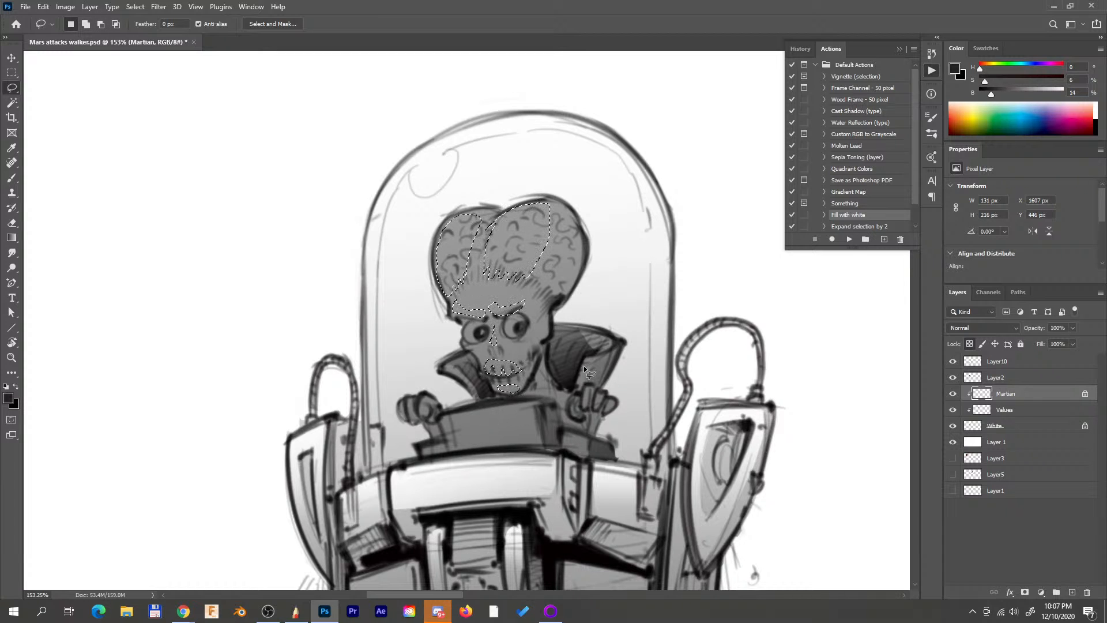
mouse_move(465, 347)
mouse_down()
mouse_move(483, 348)
mouse_move(466, 349)
mouse_up()
key(shift)
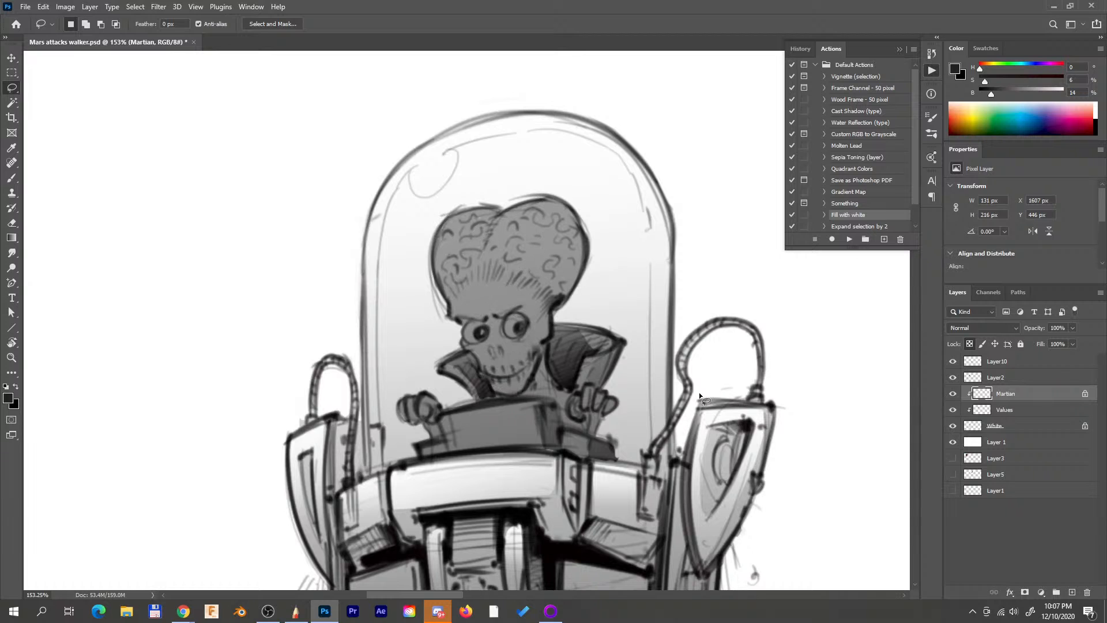
Try a white gradient on the selected head highlights, undo it, and lighten them with diagonal gradients in a sampled 74% brightness grey.
key(ctrl+h)
key(g)
key(d)
key(x)
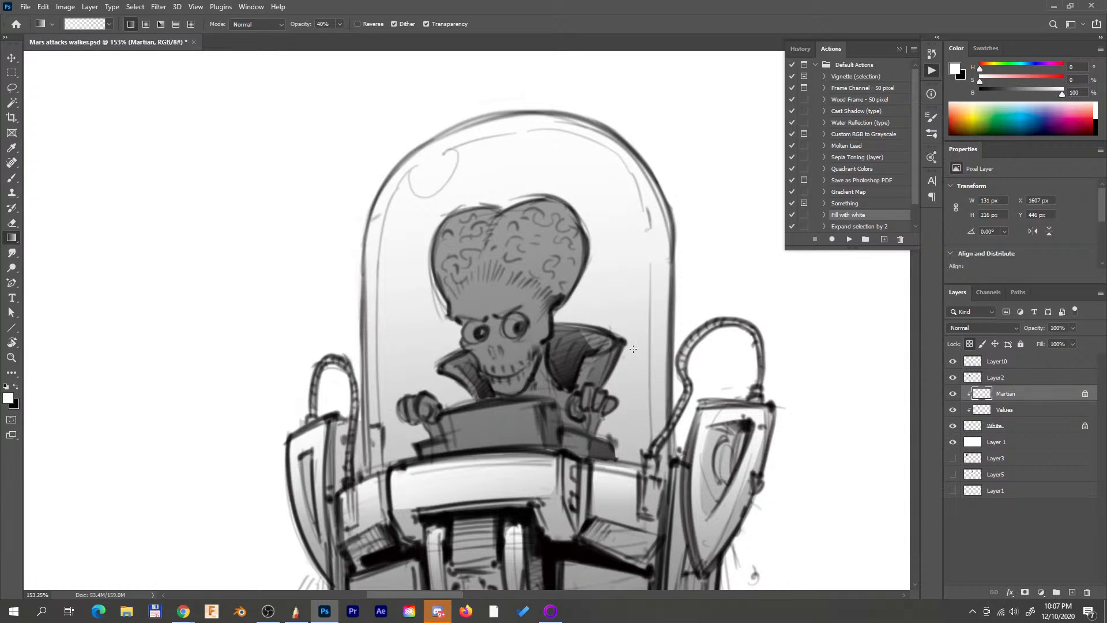
drag(613, 470, 605, 438)
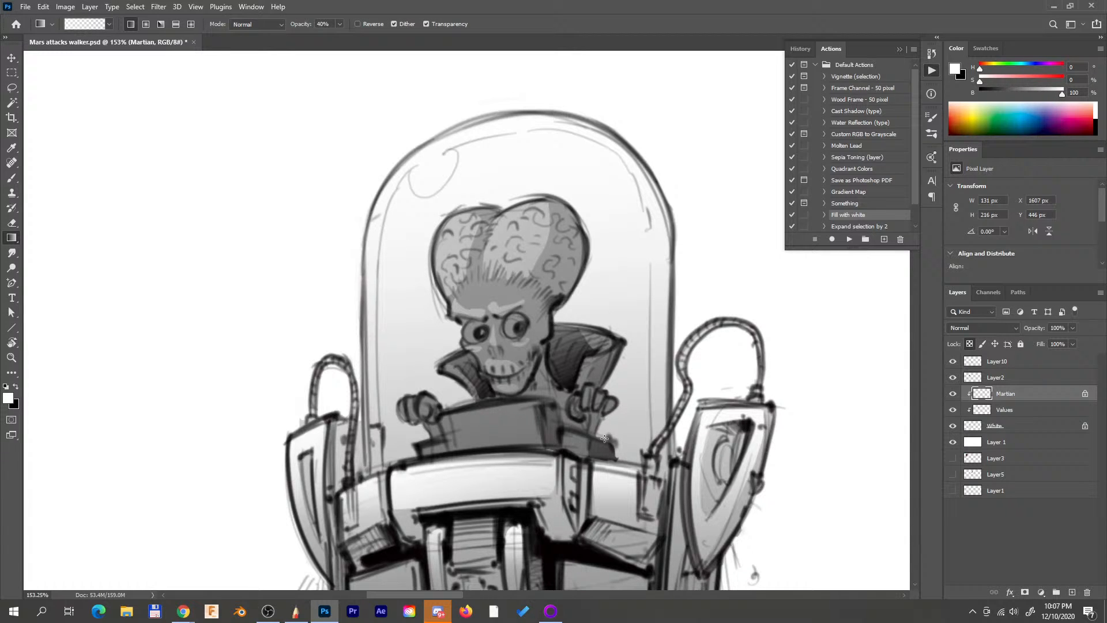
alt+click(541, 267)
key(ctrl+z)
drag(439, 280, 542, 379)
drag(443, 280, 537, 377)
ctrl+alt+click(646, 391)
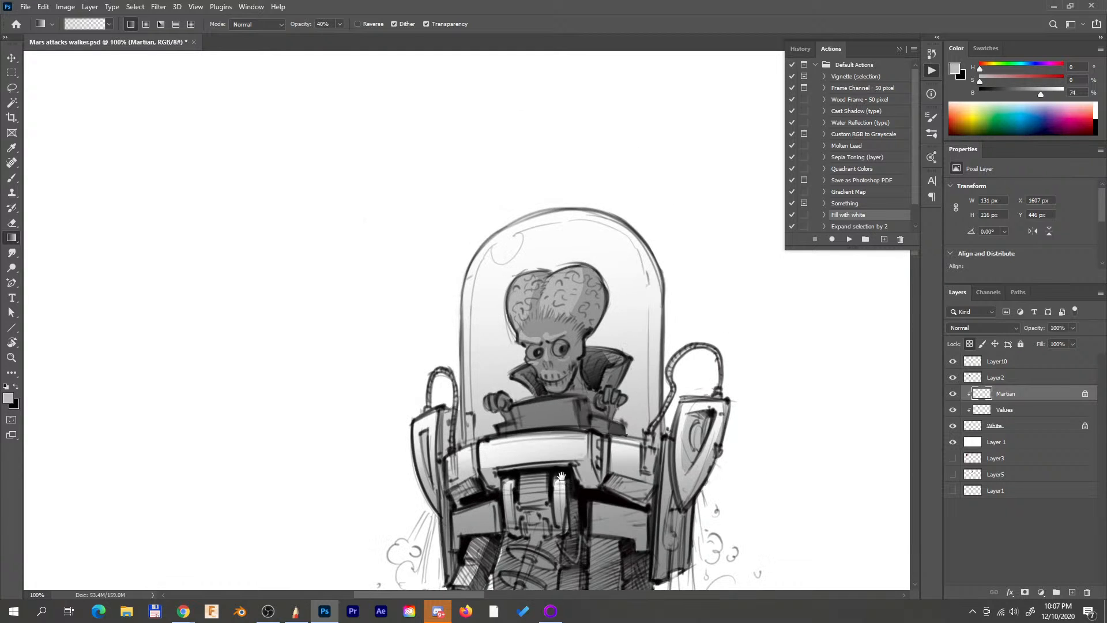
key(ctrl+0)
Select smaller highlight patches on the brain lobes, forehead and face, and lighten them with a gradient in 86% brightness grey.
drag(304, 180, 425, 351)
drag(1041, 94, 1051, 93)
drag(269, 148, 343, 243)
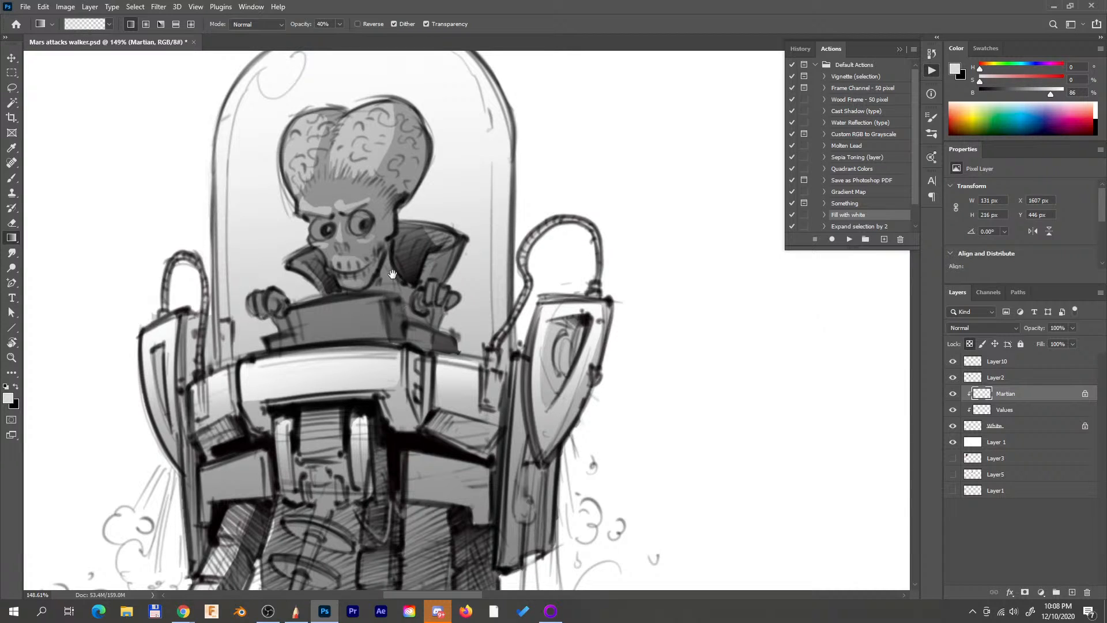
drag(392, 274, 430, 372)
key(l)
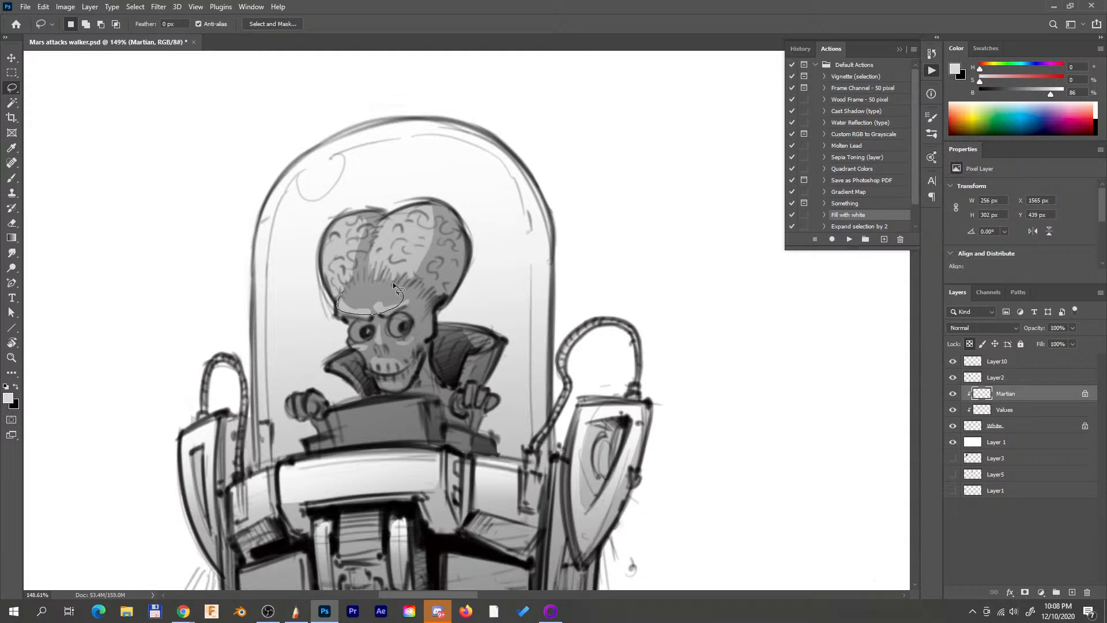
drag(341, 291, 337, 306)
mouse_move(349, 225)
mouse_down()
mouse_move(324, 260)
mouse_move(330, 284)
mouse_move(347, 222)
mouse_move(388, 223)
mouse_move(373, 257)
mouse_move(403, 253)
mouse_up()
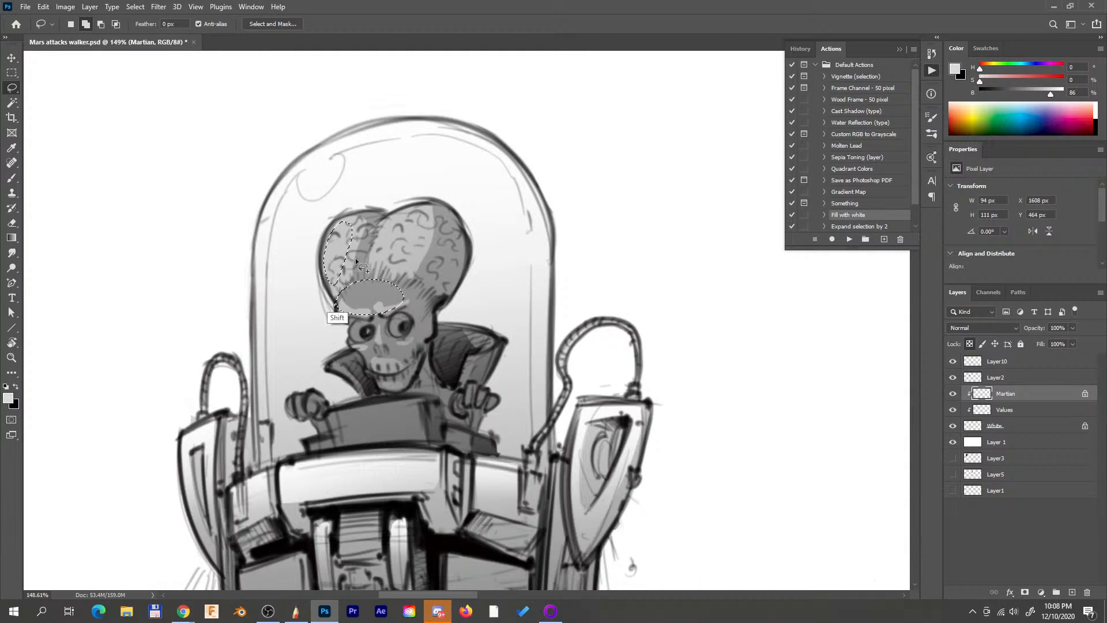
mouse_move(356, 346)
mouse_down()
mouse_move(381, 330)
mouse_move(375, 369)
mouse_move(386, 364)
mouse_move(397, 390)
mouse_move(386, 387)
mouse_up()
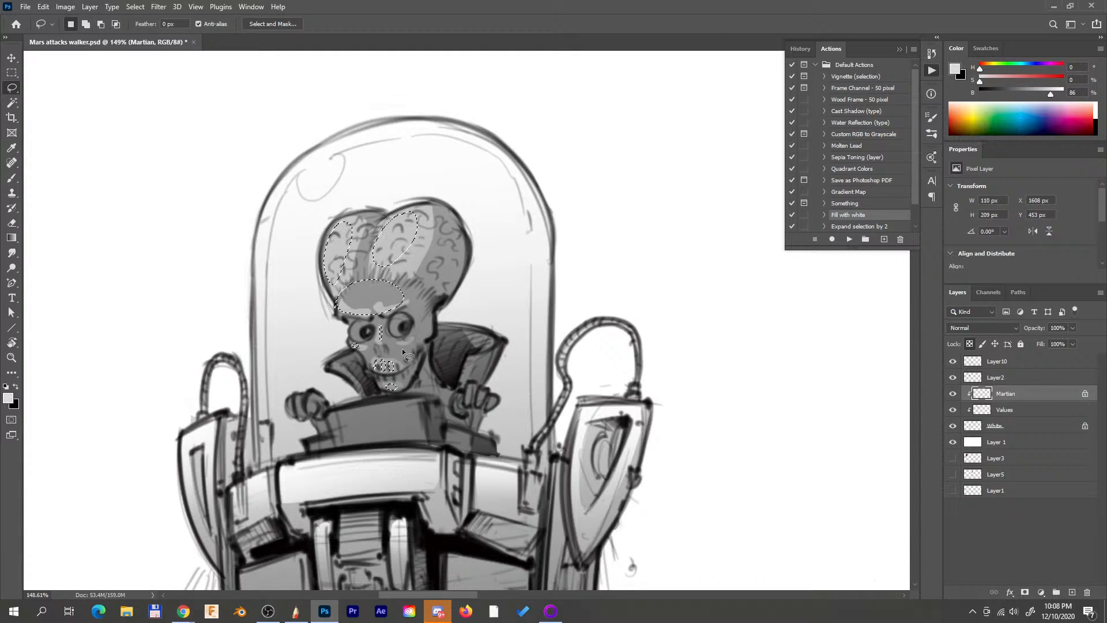
key(ctrl+d)
key(g)
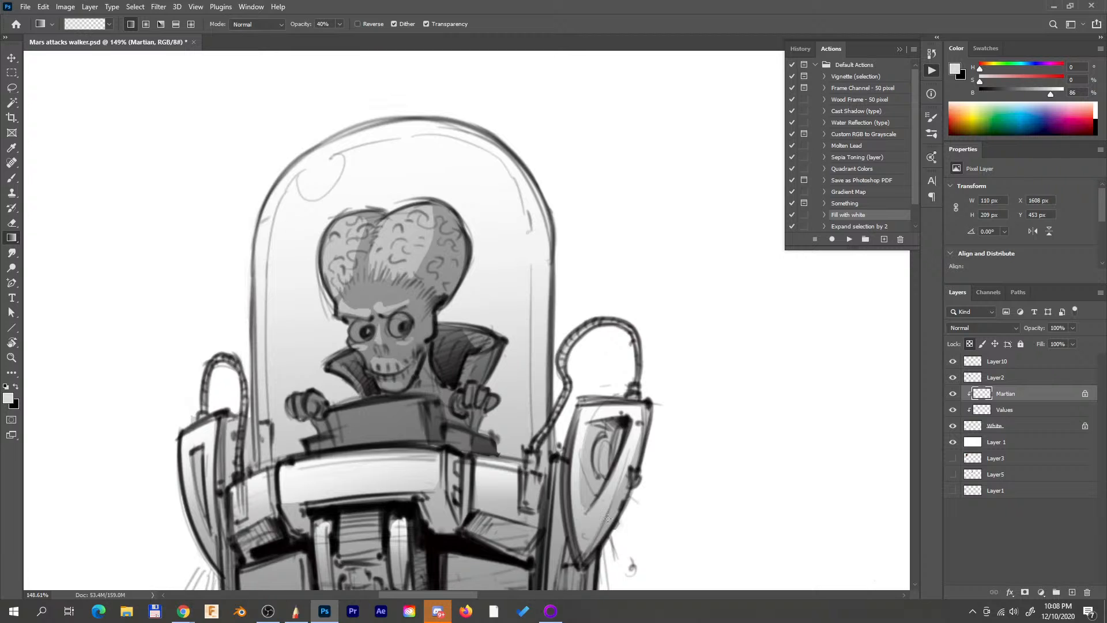
scroll(421, 346, down, 5)
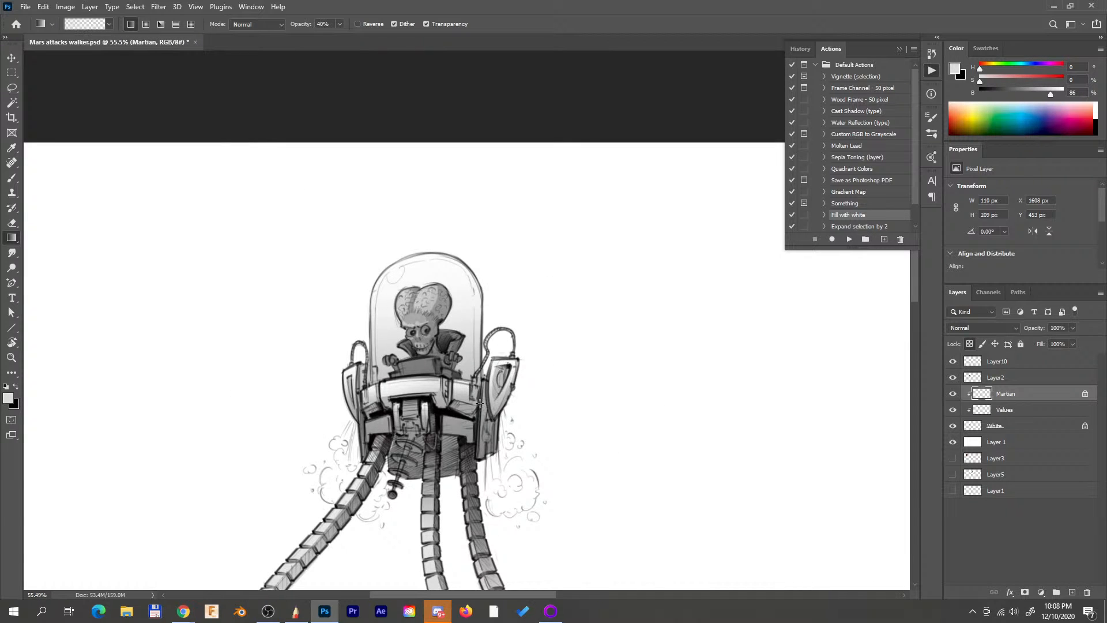
scroll(505, 316, up, 5)
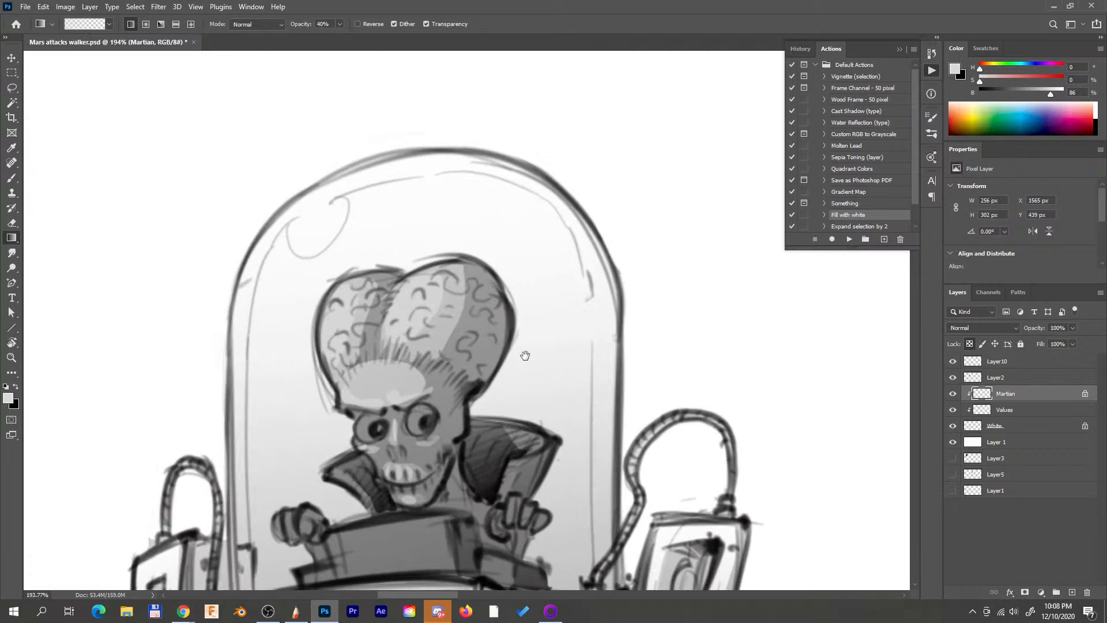
Choose the Soft Round 40 1 brush and blend the forehead highlight's upper edge into the hairline with a sampled 57% brightness grey.
drag(459, 398, 518, 351)
key(b)
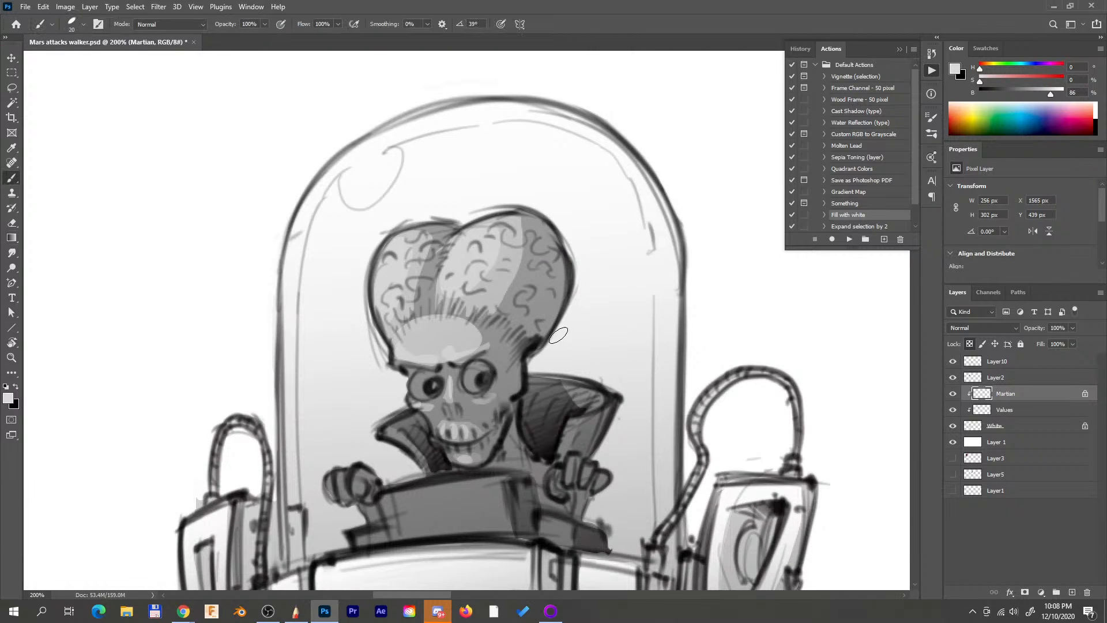
right_click(578, 294)
click(714, 306)
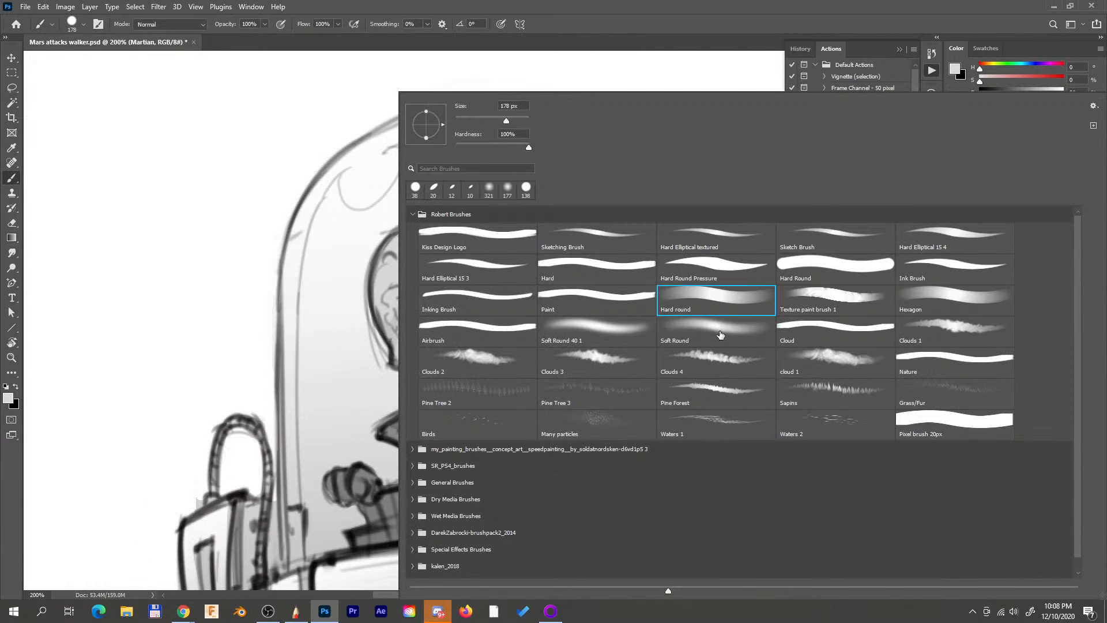
click(610, 330)
click(389, 399)
alt+click(484, 330)
drag(484, 330, 397, 320)
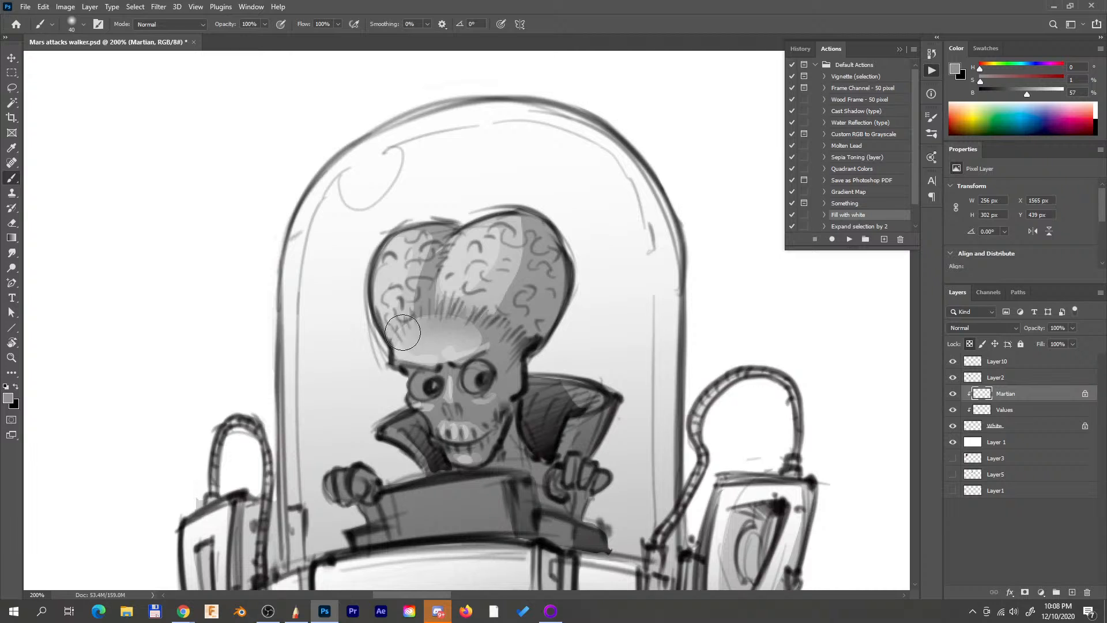
key(bracketleft)
mouse_move(421, 309)
mouse_down()
mouse_move(441, 249)
mouse_move(383, 327)
mouse_up()
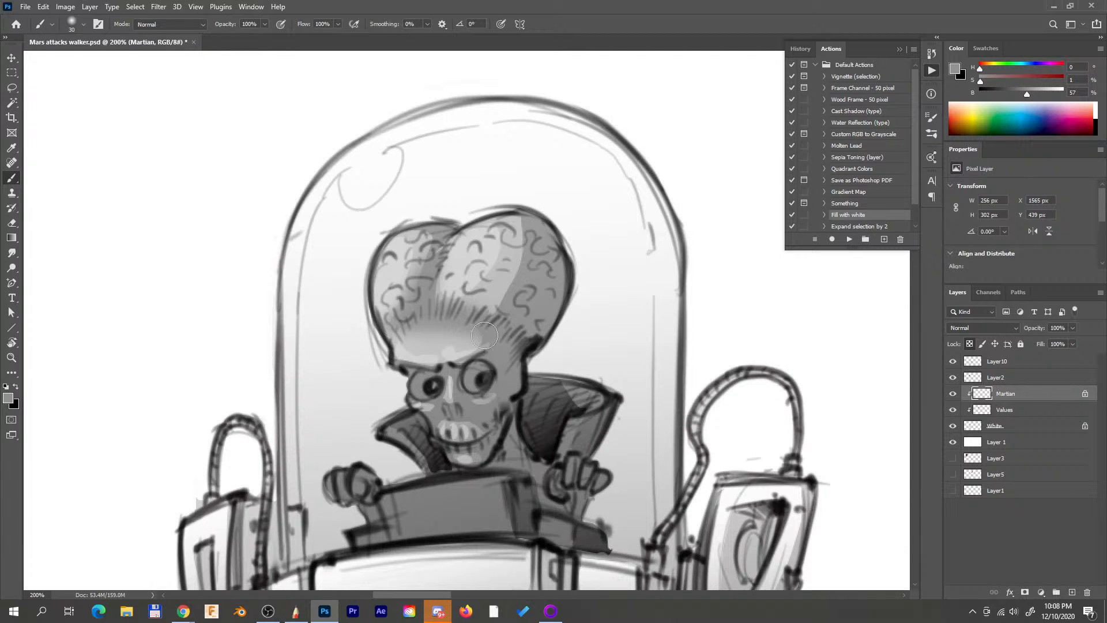
Switch to a small angled elliptical brush, enlarge it to 15 px, and set a light grey of 95% brightness.
drag(553, 370, 472, 422)
mouse_move(611, 398)
mouse_down()
mouse_move(570, 387)
mouse_move(634, 356)
mouse_up()
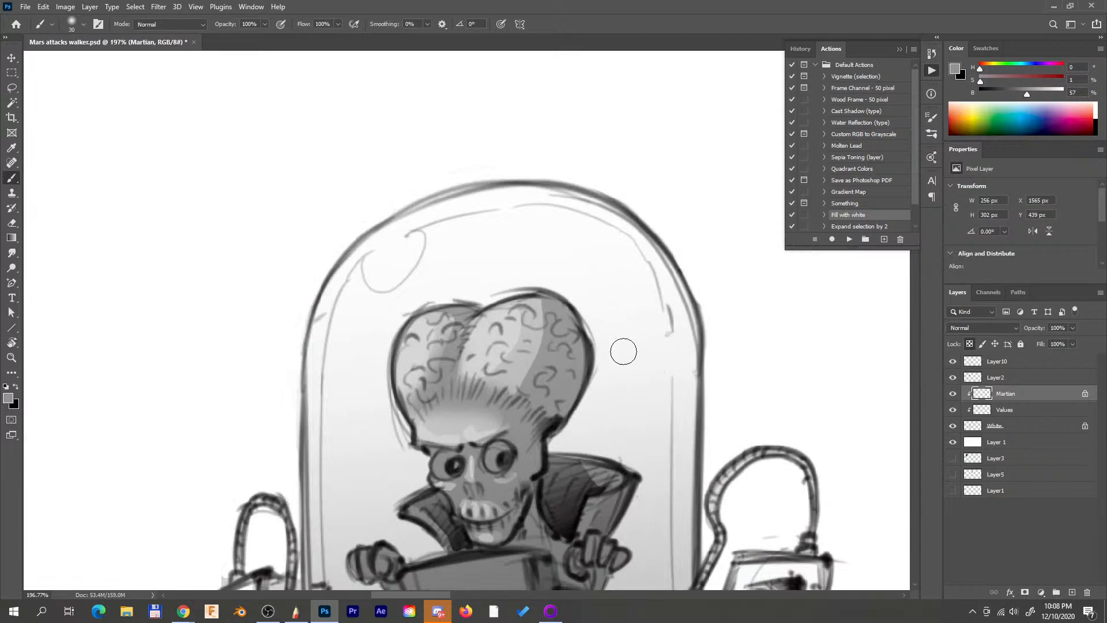
right_click(573, 331)
click(615, 238)
key(Return)
key(d)
key(x)
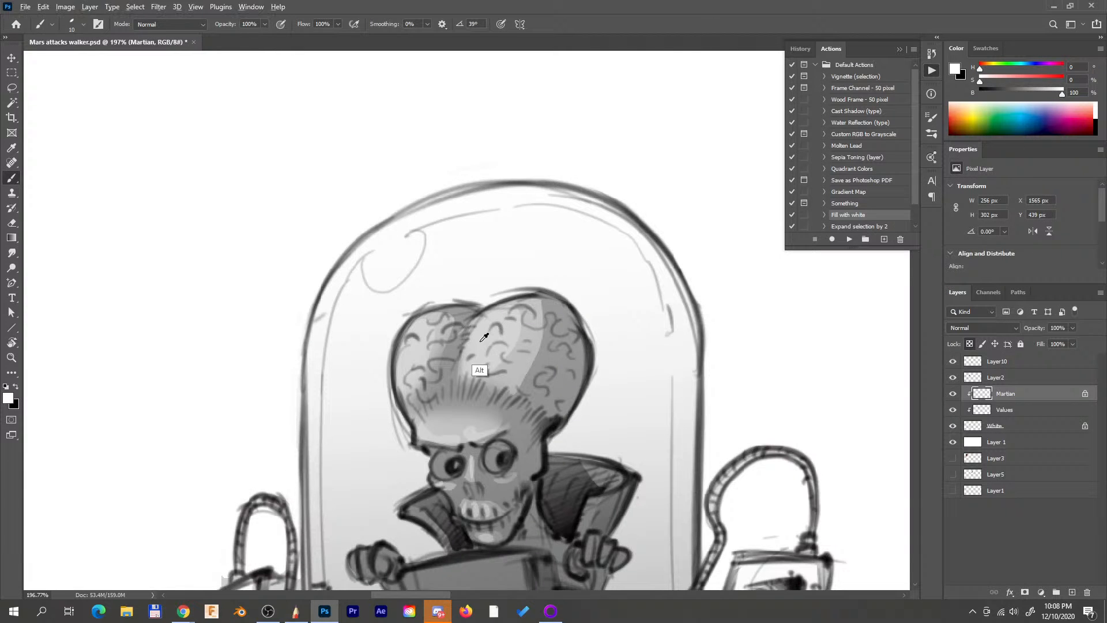
alt+click(479, 371)
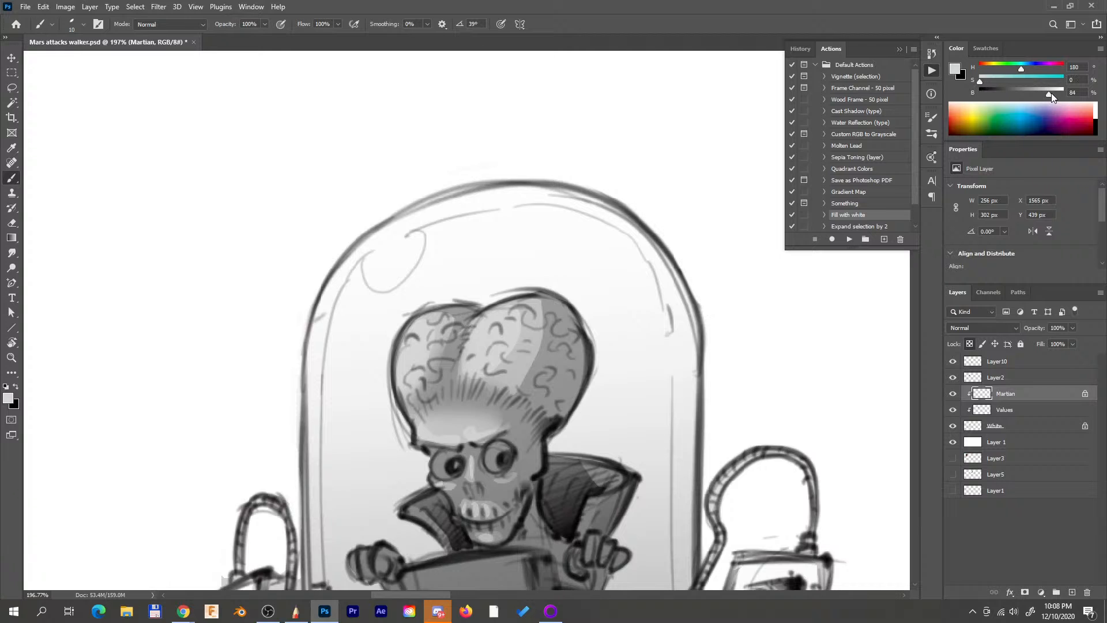
drag(1050, 93, 1056, 93)
key(bracketright)
key(bracketright)
key(bracketright)
Paint bright highlights on the folds of both brain lobes, the edge of the brow and the whites of the eyes.
mouse_move(493, 347)
mouse_down()
mouse_move(500, 340)
mouse_move(496, 359)
mouse_up()
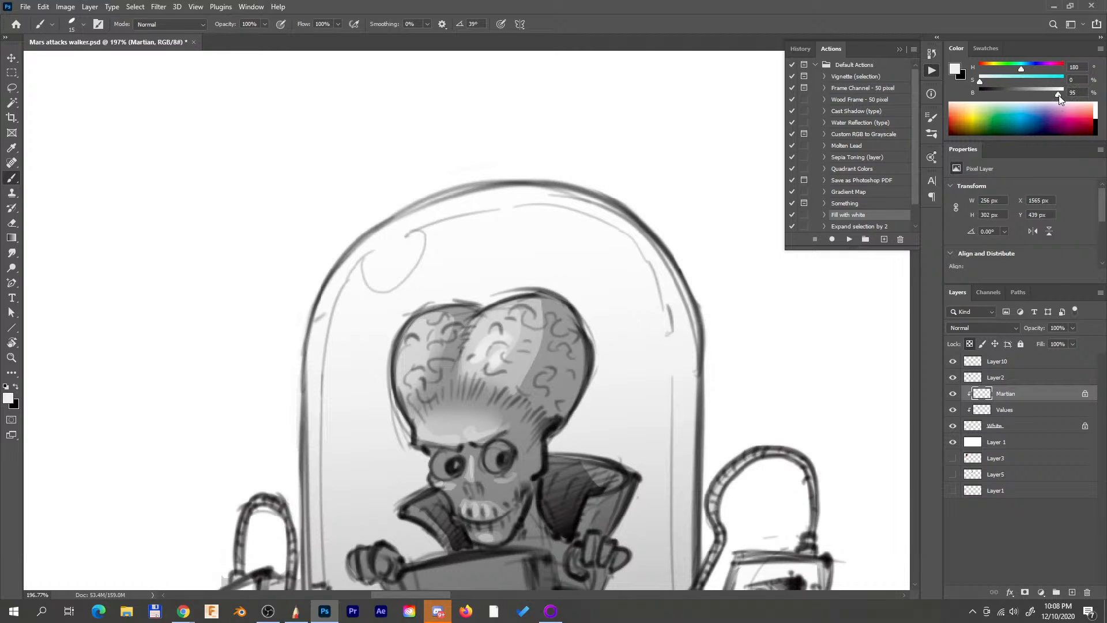
mouse_move(402, 370)
mouse_down()
mouse_move(442, 354)
mouse_move(444, 331)
mouse_move(425, 343)
mouse_move(428, 389)
mouse_up()
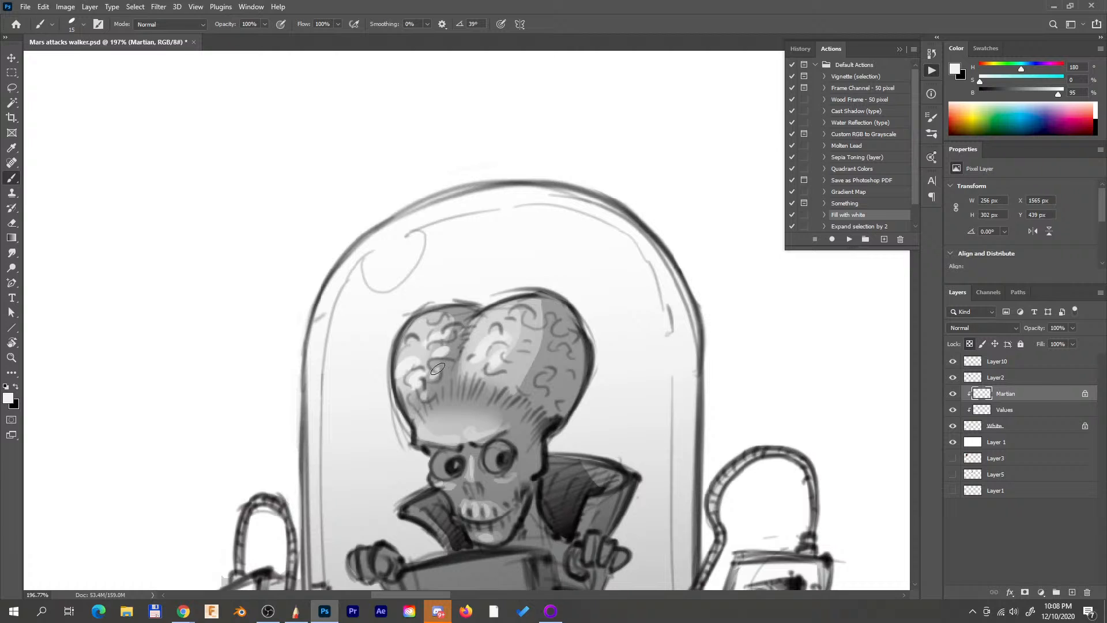
mouse_move(477, 359)
mouse_down()
mouse_move(498, 318)
mouse_move(422, 331)
mouse_move(432, 319)
mouse_move(421, 351)
mouse_up()
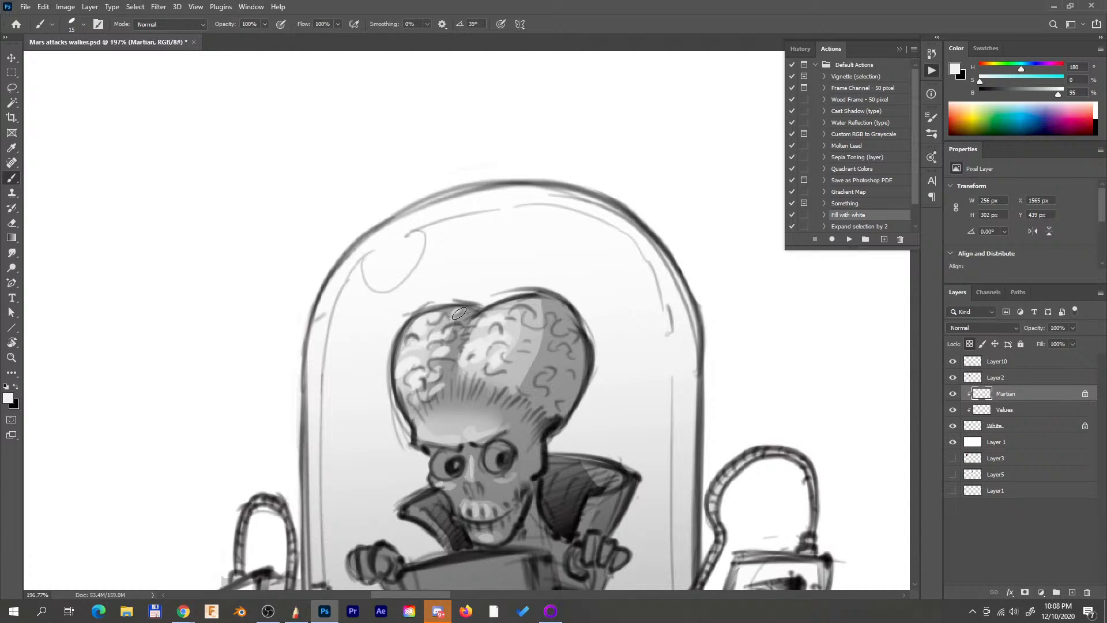
mouse_move(510, 360)
mouse_down()
mouse_move(537, 349)
mouse_move(490, 379)
mouse_move(523, 318)
mouse_move(539, 323)
mouse_move(533, 332)
mouse_up()
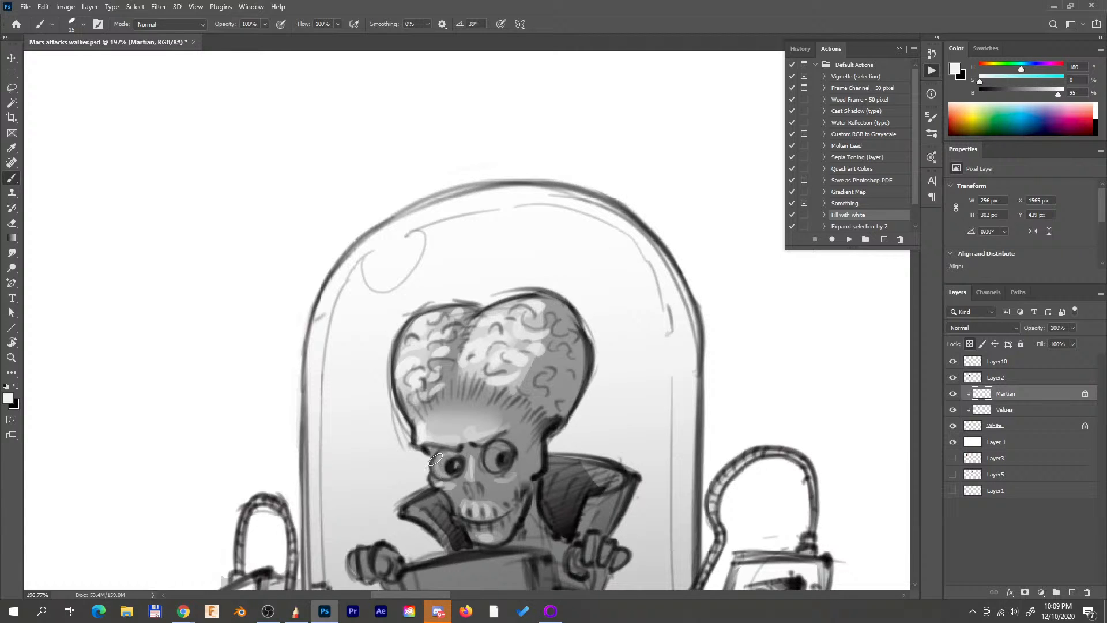
drag(488, 452, 501, 461)
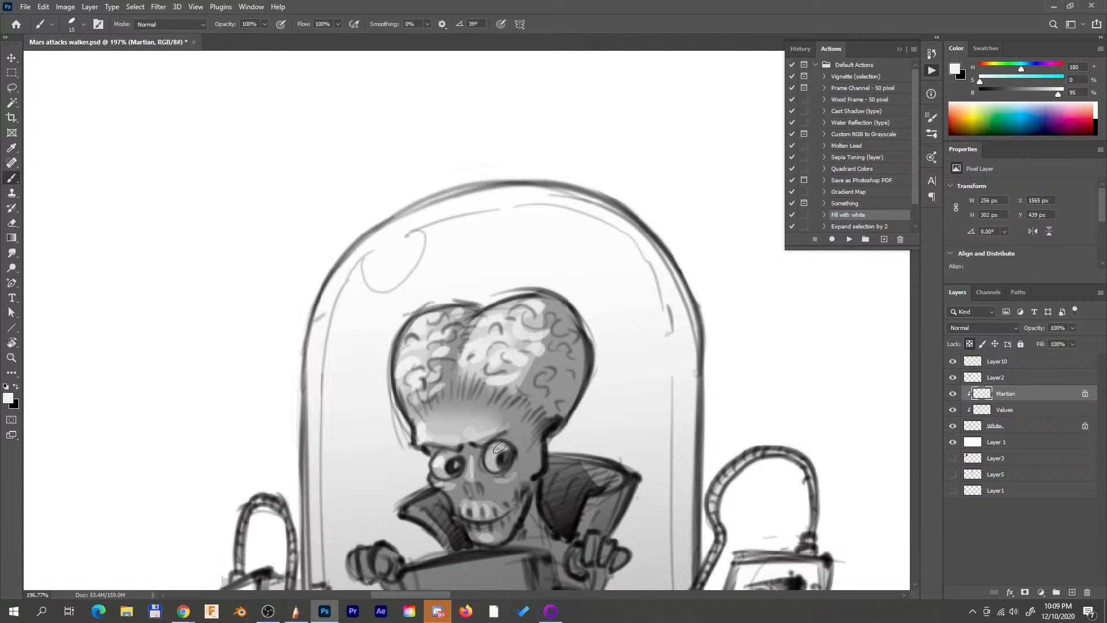
Paint grooves between the highlighted brain folds in a sampled 59% brightness grey, and darken the cleft between the lobes with 42% grey.
scroll(605, 425, down, 8)
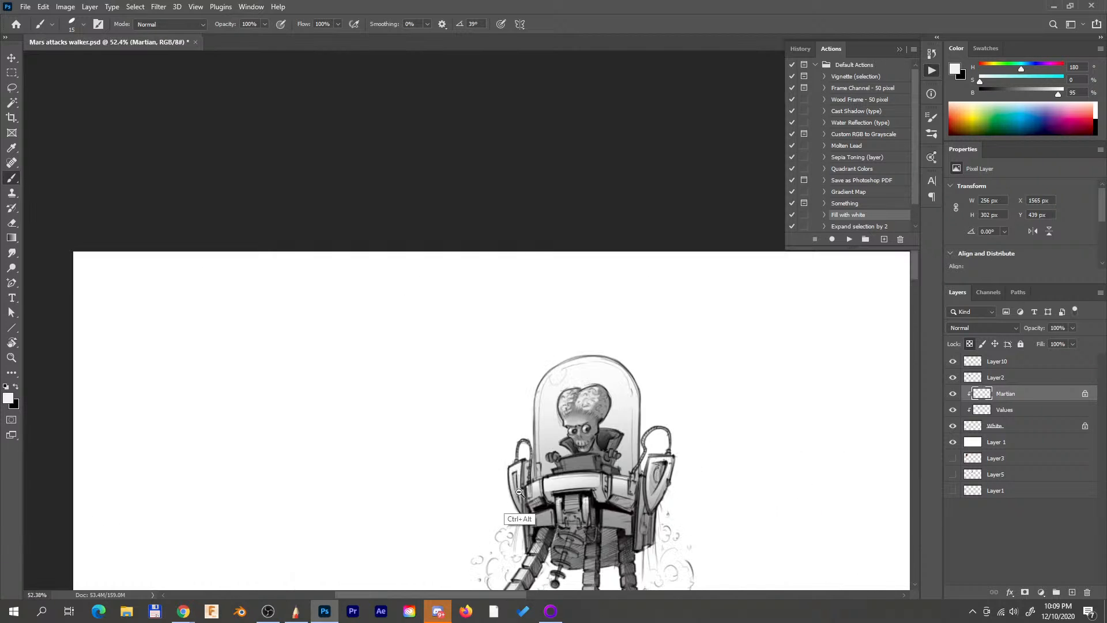
scroll(543, 406, up, 5)
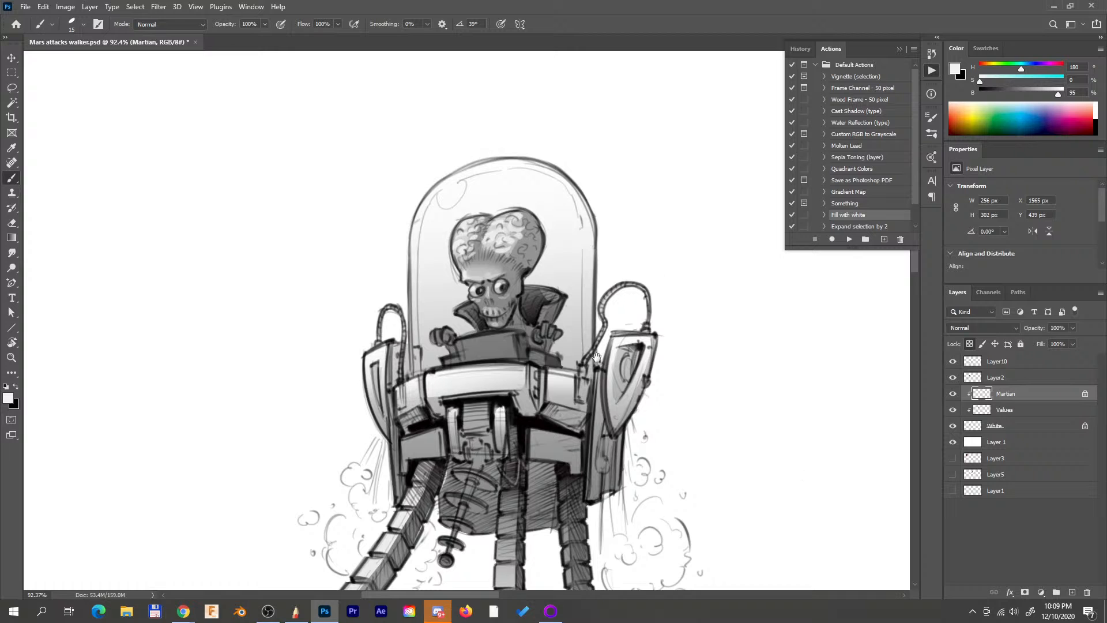
drag(597, 357, 646, 292)
drag(568, 345, 555, 423)
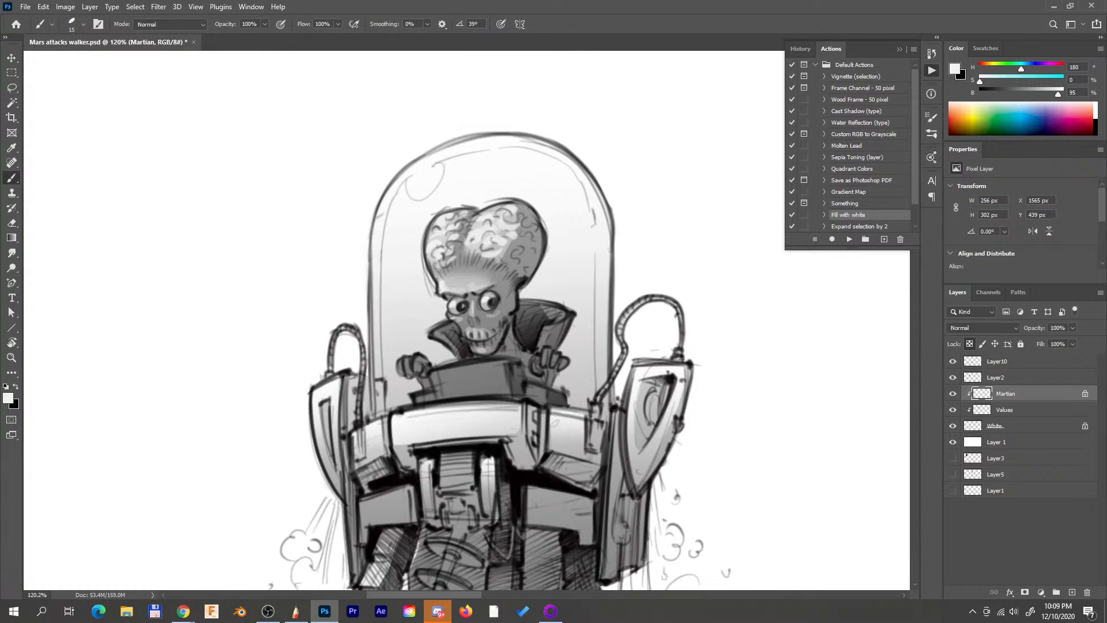
scroll(527, 275, up, 2)
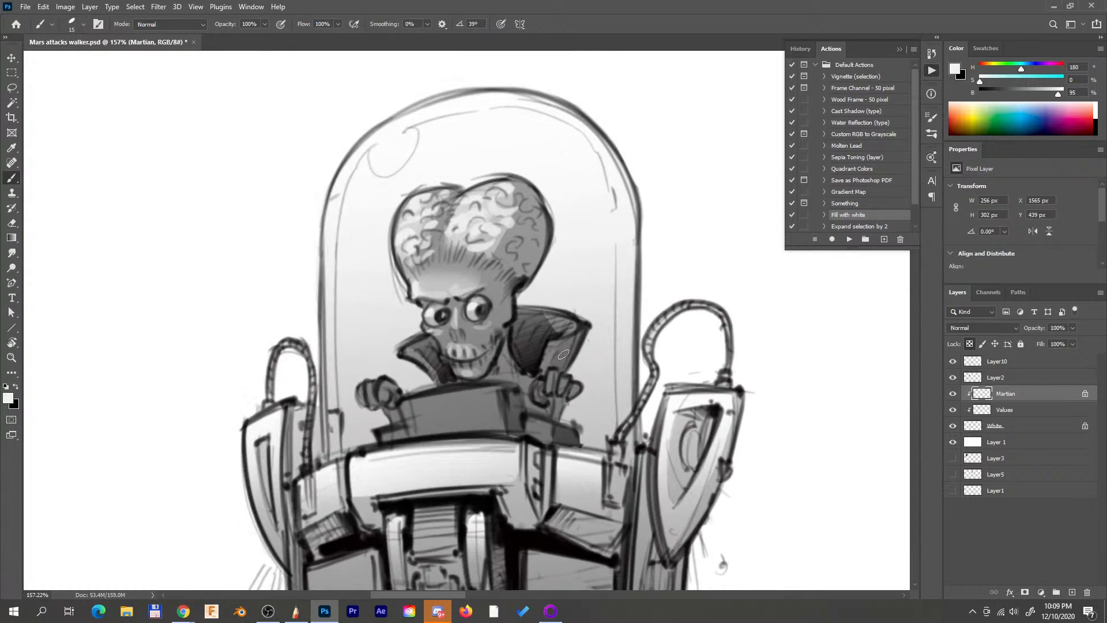
alt+click(498, 238)
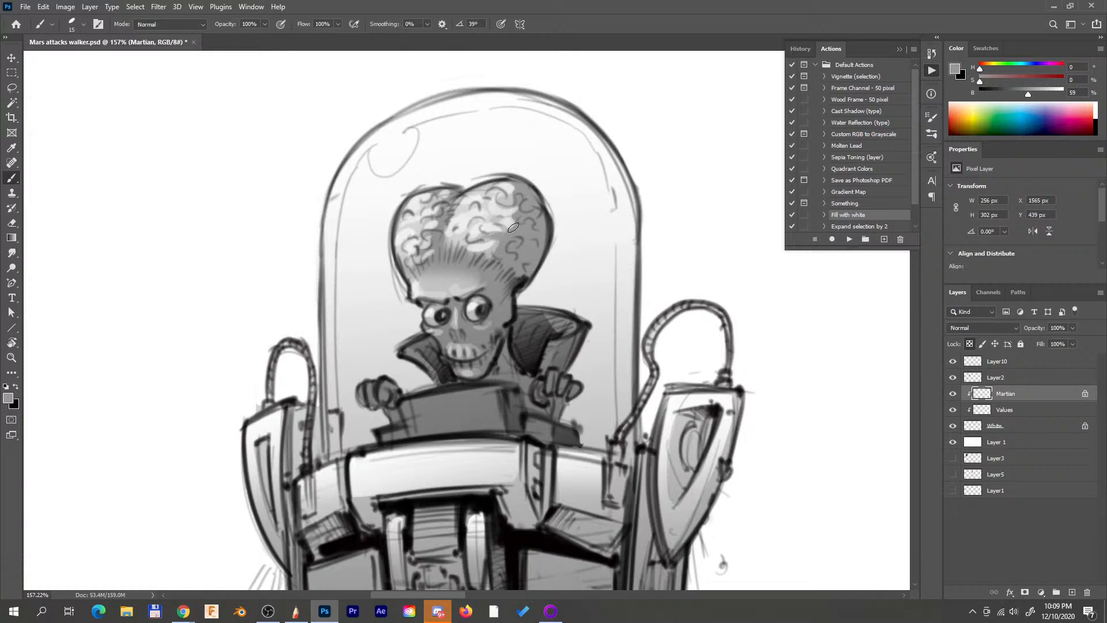
drag(513, 227, 494, 223)
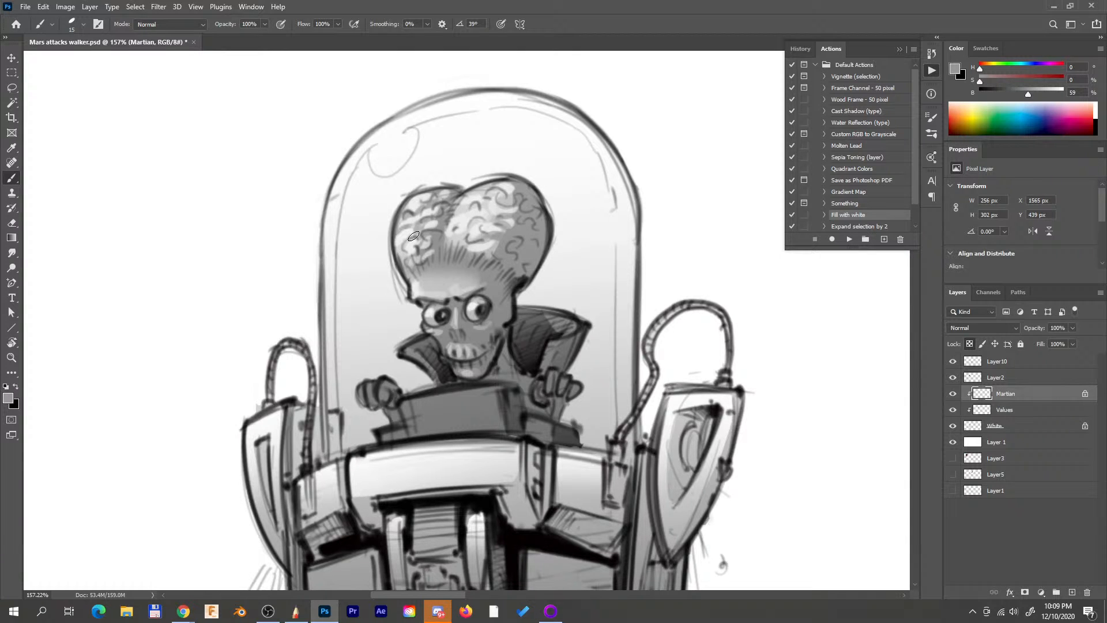
drag(478, 220, 487, 221)
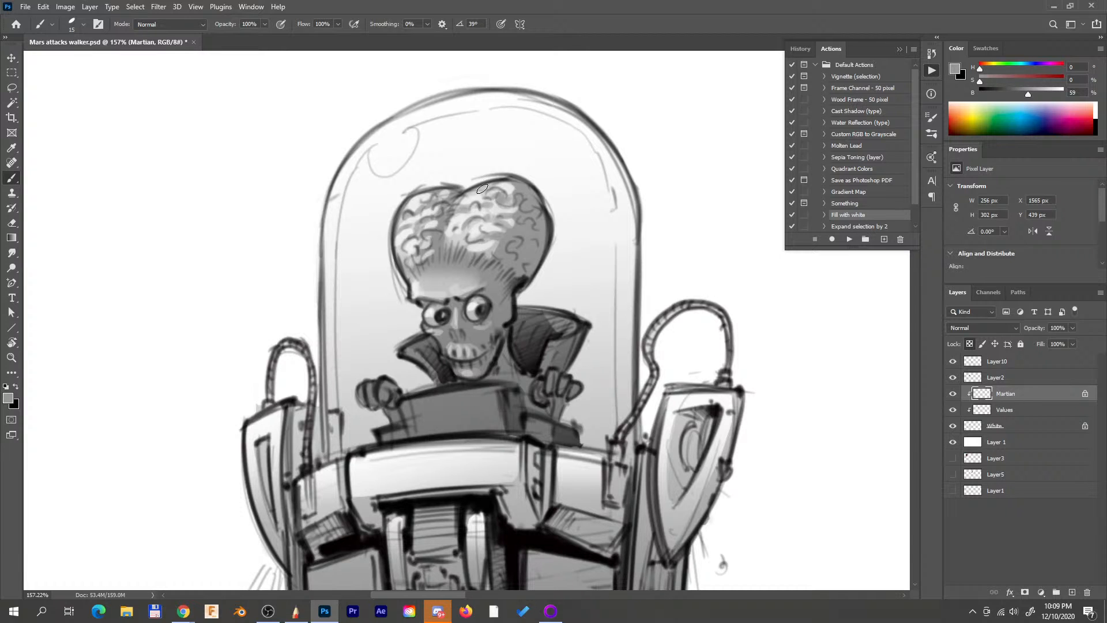
drag(502, 243, 467, 242)
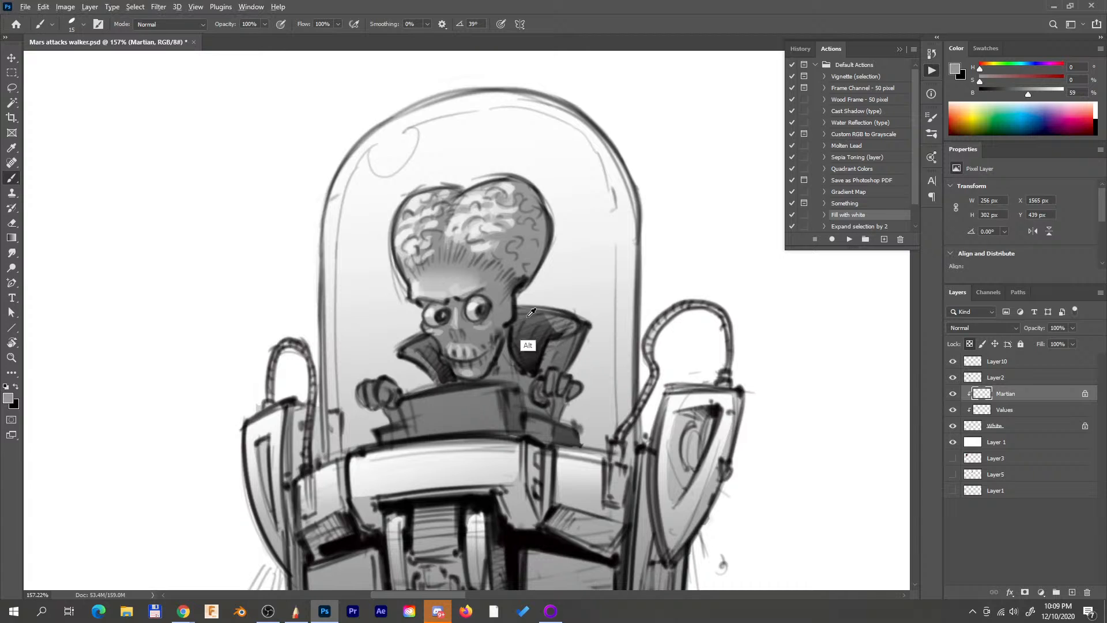
alt+click(513, 291)
drag(444, 243, 457, 201)
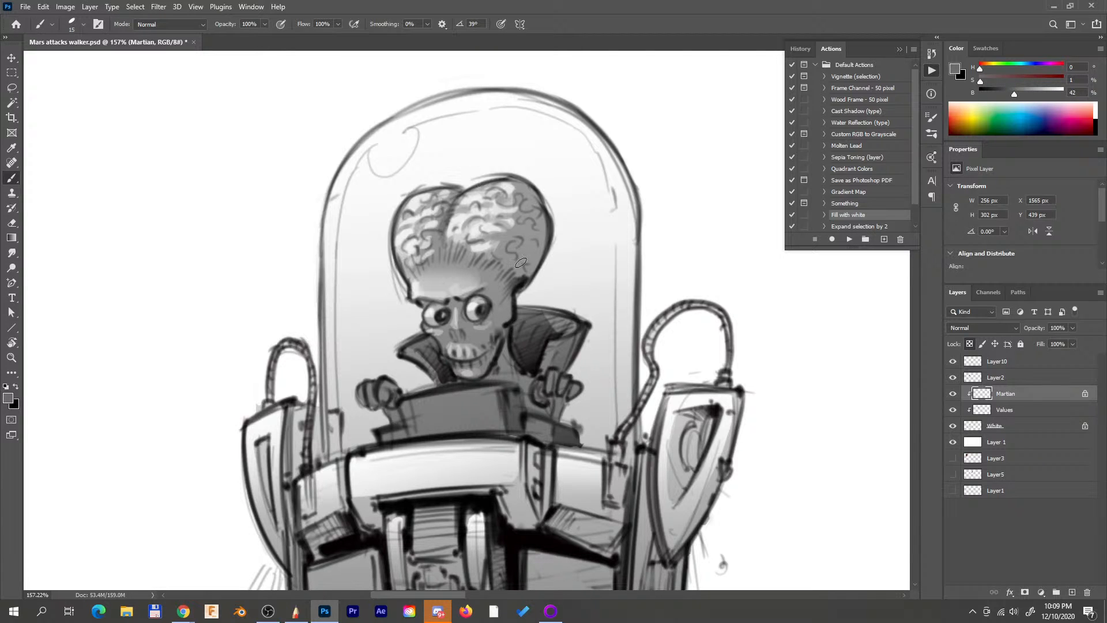
Select the shaded outer side of the larger brain lobe with the Lasso and darken it with a gradient in a sampled 20% brightness grey.
key(l)
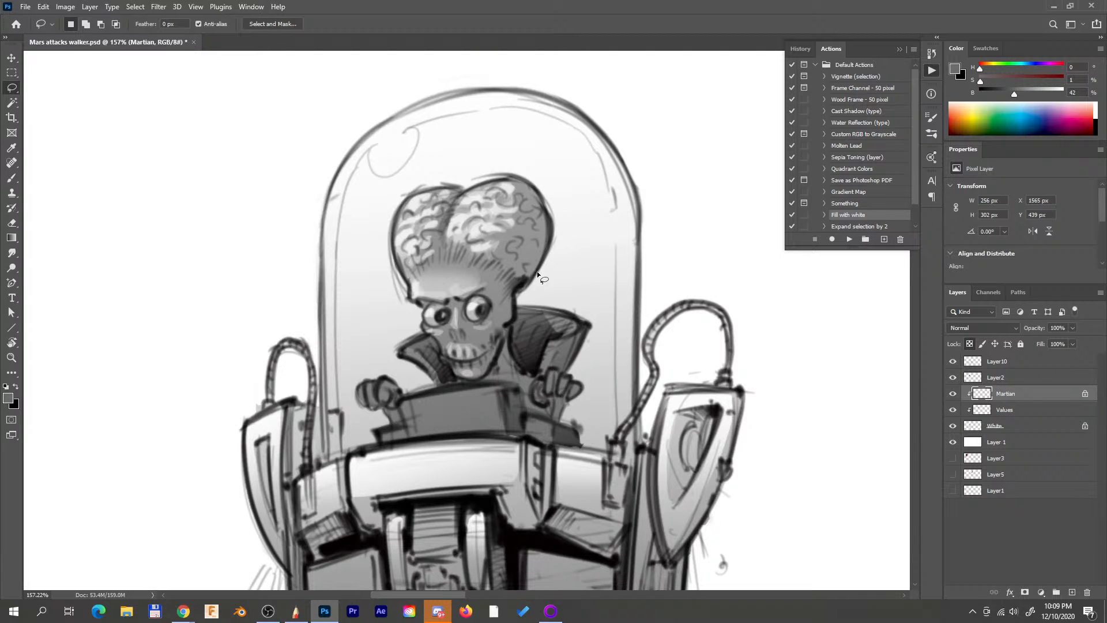
mouse_move(536, 272)
mouse_down()
mouse_move(549, 200)
mouse_move(524, 181)
mouse_up()
mouse_move(506, 286)
mouse_down()
mouse_move(546, 288)
mouse_move(559, 255)
mouse_up()
key(g)
key(ctrl+d)
key(alt)
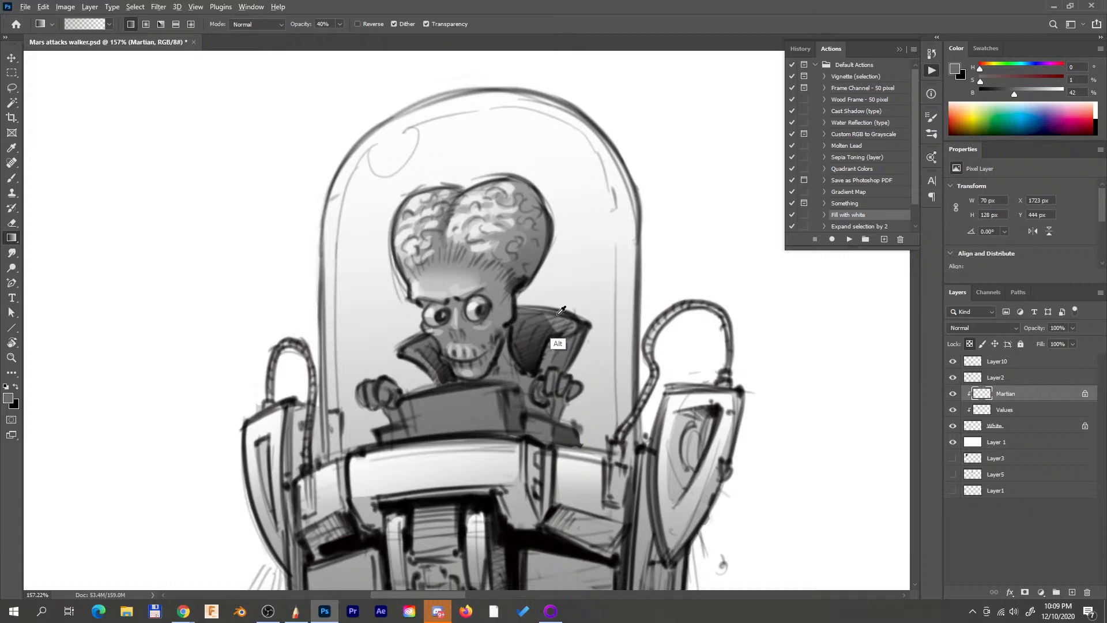
alt+click(537, 344)
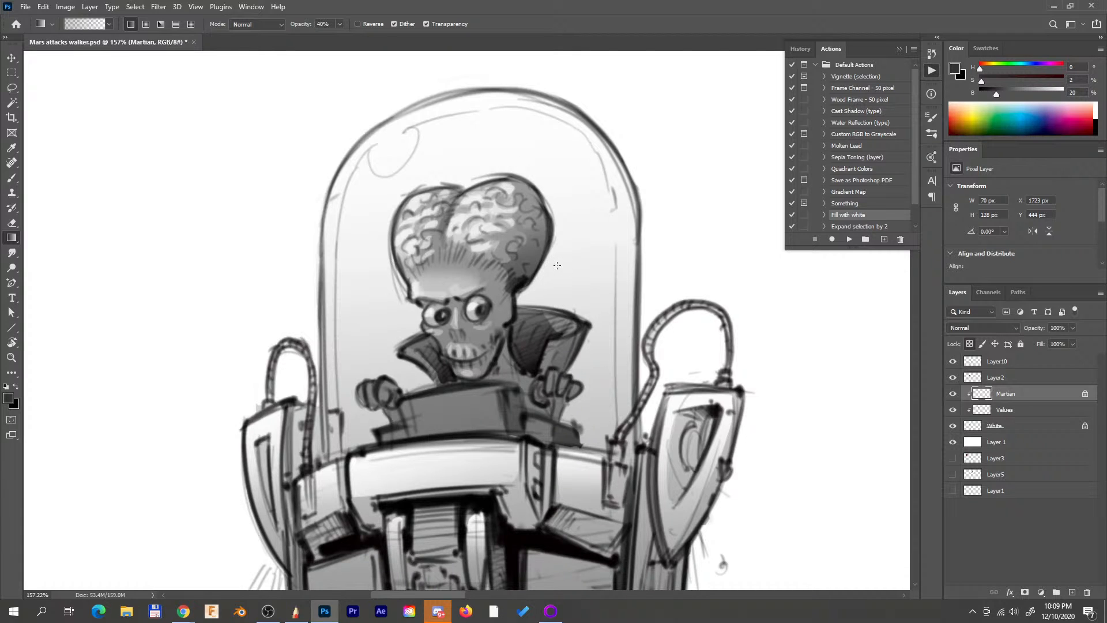
key(ctrl+z)
drag(580, 264, 548, 235)
key(ctrl+d)
Brush a sampled 42% brightness grey shadow onto the temple beside the eye, and paint 75% grey fold strokes on the brain's shaded side.
key(b)
alt+click(511, 302)
mouse_move(509, 318)
mouse_down()
mouse_move(504, 269)
mouse_move(505, 339)
mouse_move(506, 299)
mouse_move(482, 289)
mouse_move(499, 304)
mouse_up()
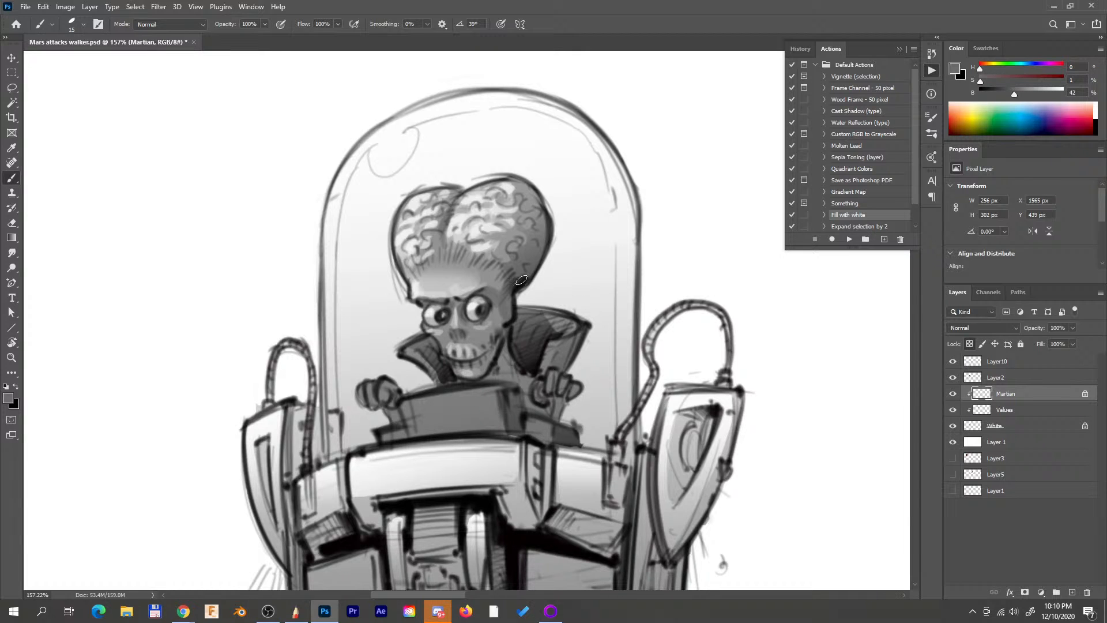
key(alt)
alt+click(441, 276)
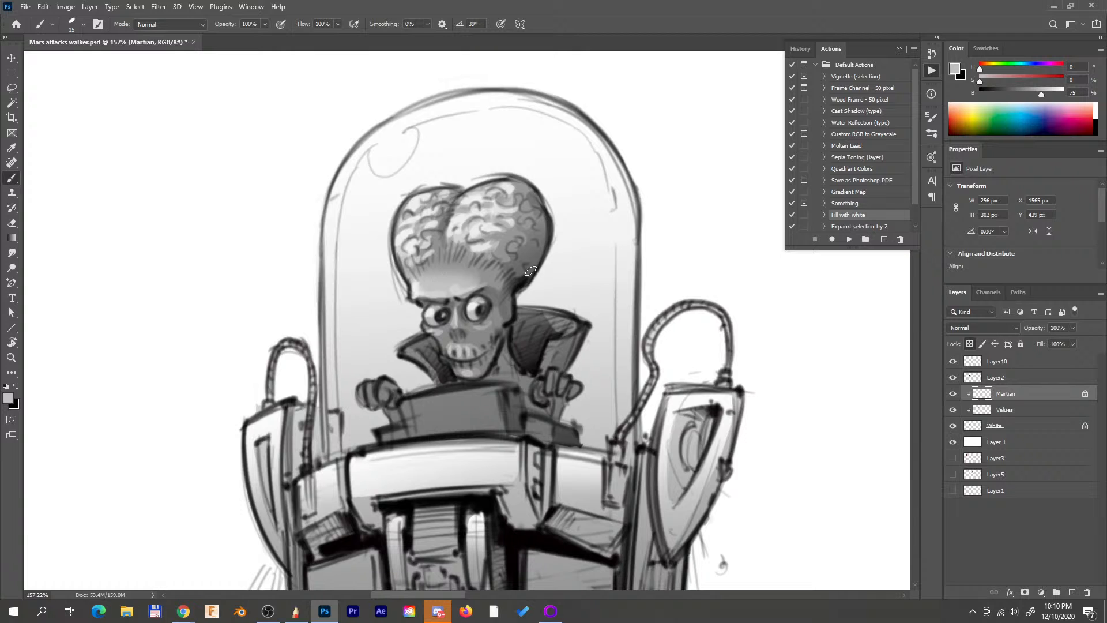
drag(528, 279, 542, 205)
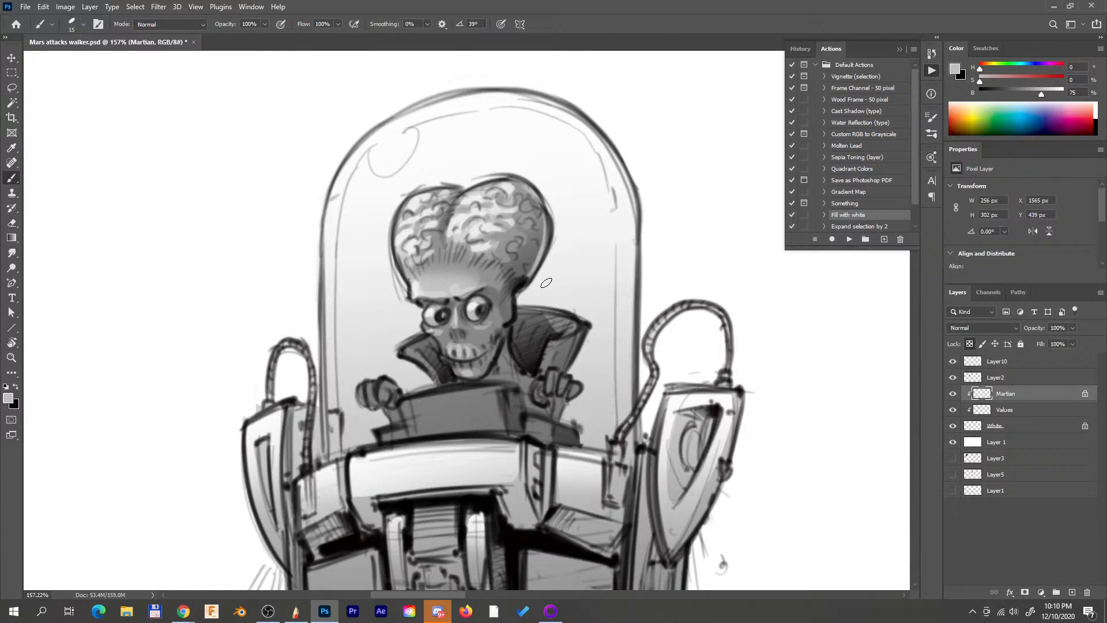
Select the front face of the martian's control console and the small blocks on both sides of it with the Lasso.
drag(607, 290, 490, 409)
drag(609, 291, 639, 313)
drag(619, 362, 589, 369)
drag(655, 490, 576, 307)
drag(481, 173, 536, 180)
drag(576, 290, 568, 301)
key(l)
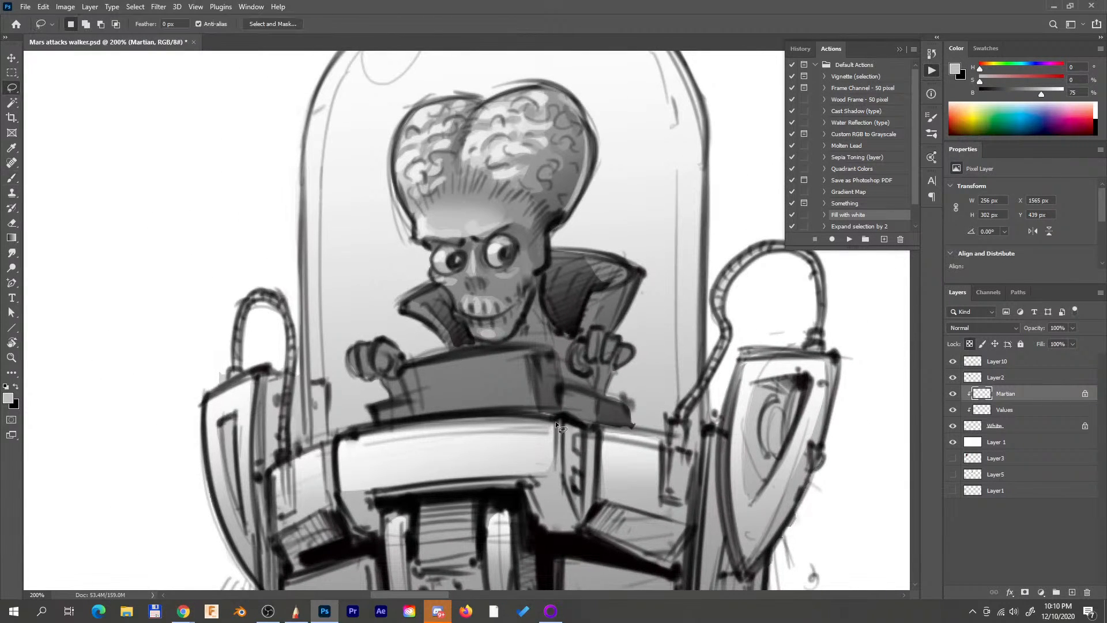
alt+click(421, 410)
alt+click(532, 402)
alt+click(525, 351)
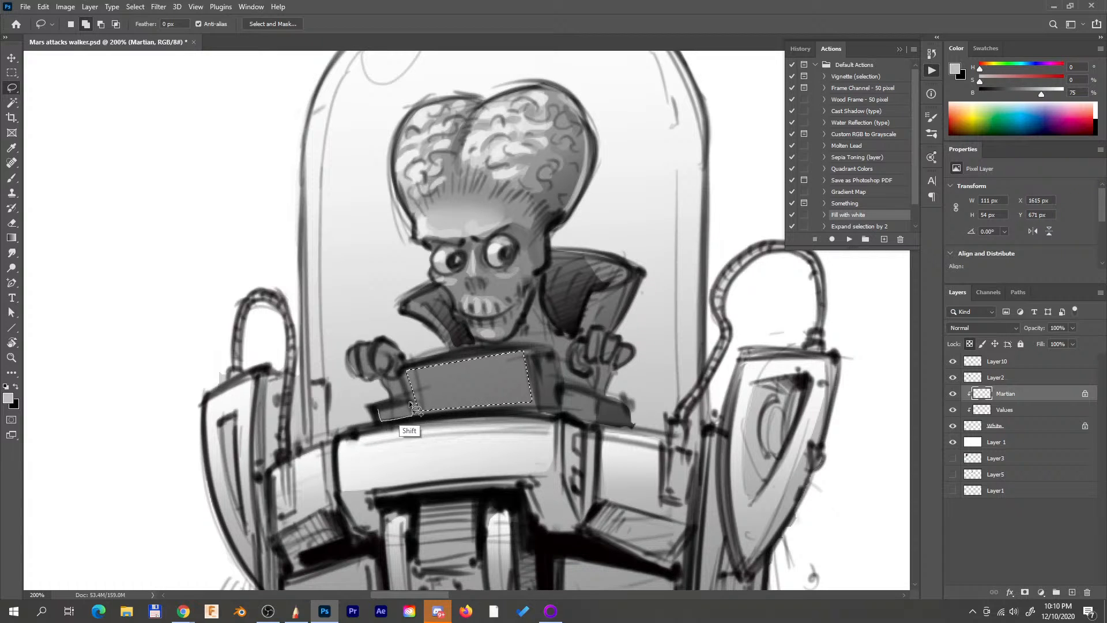
drag(410, 402, 379, 410)
mouse_move(569, 393)
mouse_down()
mouse_move(593, 421)
mouse_move(594, 401)
mouse_up()
Lighten the upper part of the console's front face with a short downward gradient in 75% brightness grey, replacing an overlong first attempt.
key(g)
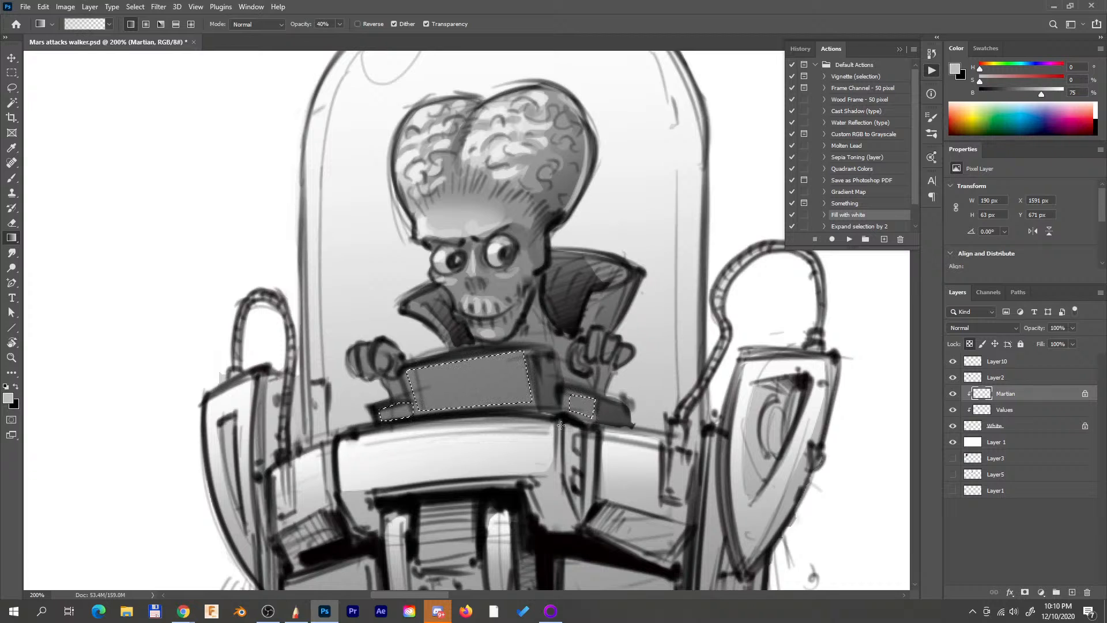
drag(479, 332, 522, 604)
key(ctrl+z)
drag(468, 337, 480, 410)
Remove the console's front face from the selection, lighten the two side blocks with short gradients, and deselect.
key(l)
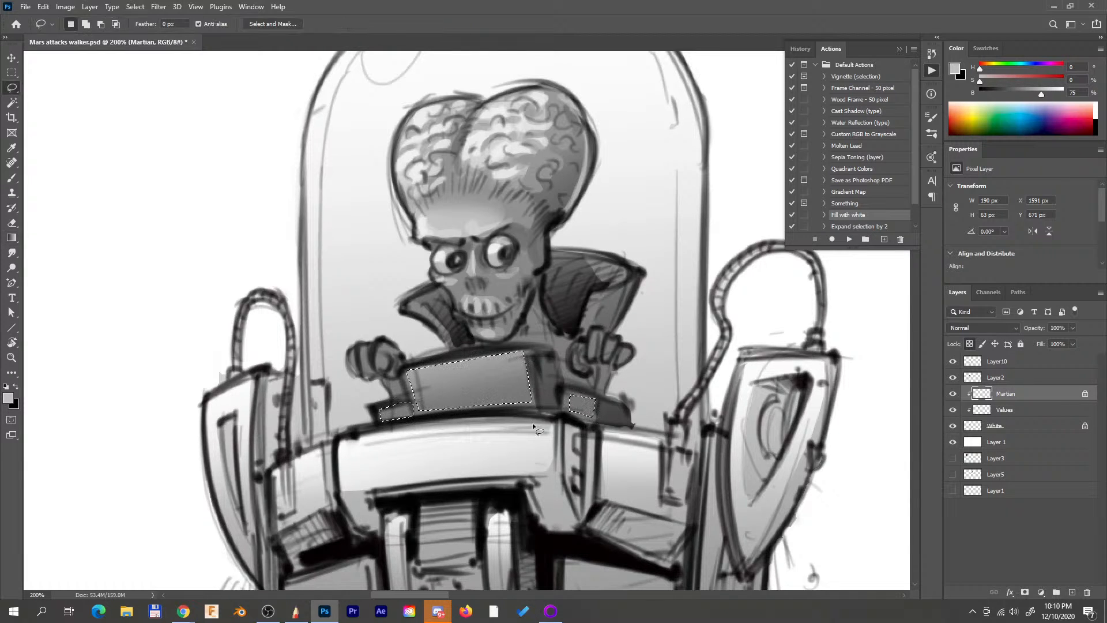
mouse_move(535, 439)
mouse_down()
mouse_move(447, 321)
mouse_move(390, 355)
mouse_move(418, 433)
mouse_up()
key(g)
drag(378, 393, 397, 424)
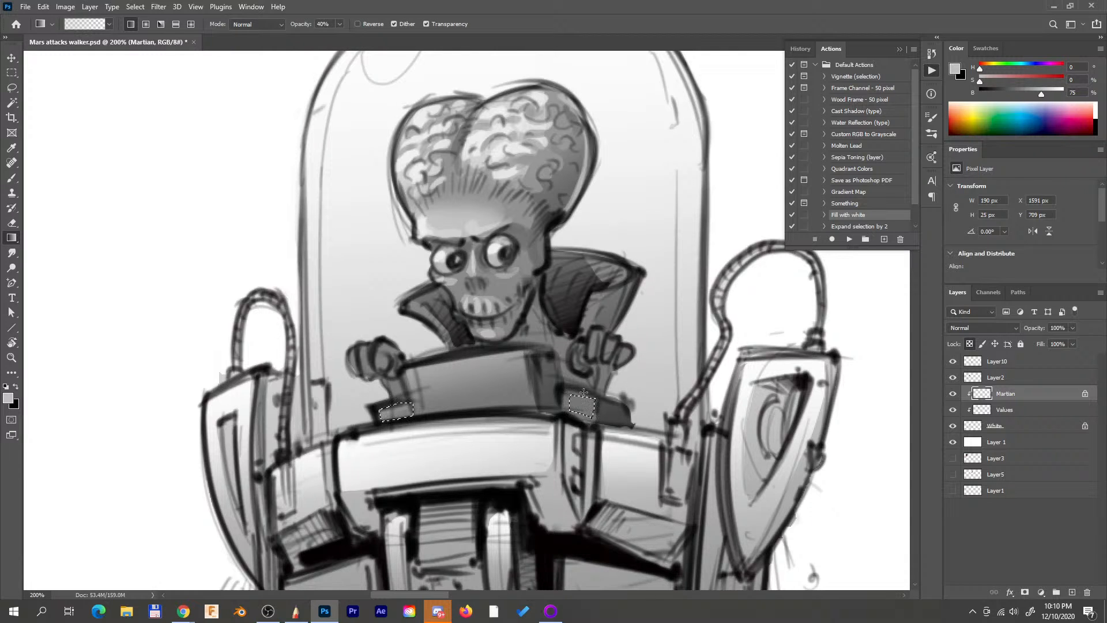
drag(573, 387, 575, 393)
key(ctrl+d)
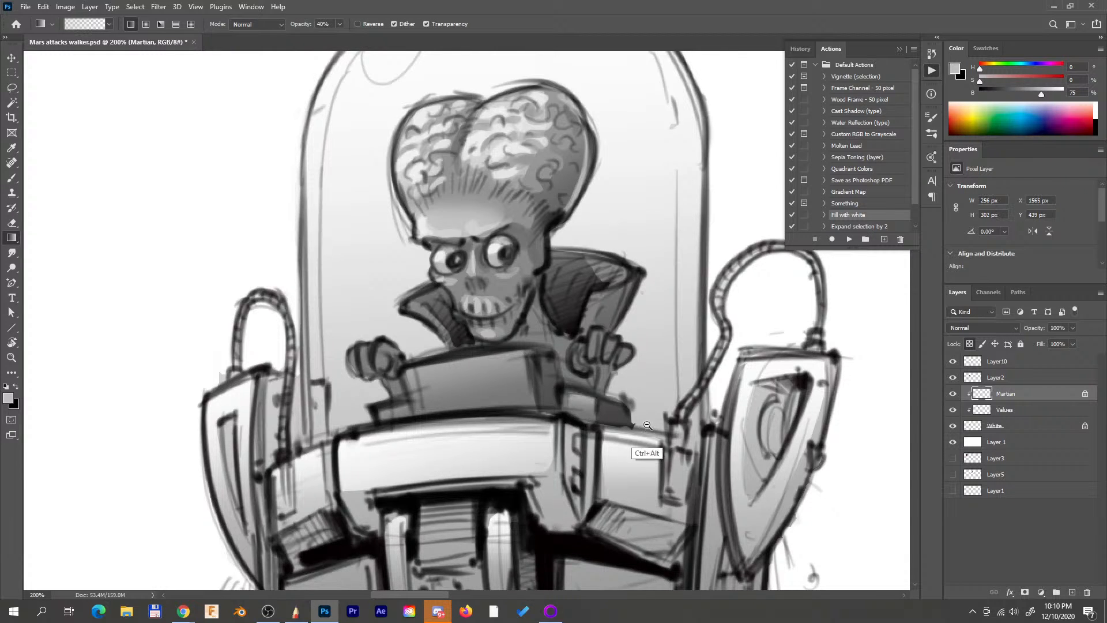
With the Brush, sample a 68% brightness grey and a 94% brightness light grey from the martian's face.
drag(646, 424, 550, 493)
drag(686, 455, 605, 366)
drag(550, 316, 596, 324)
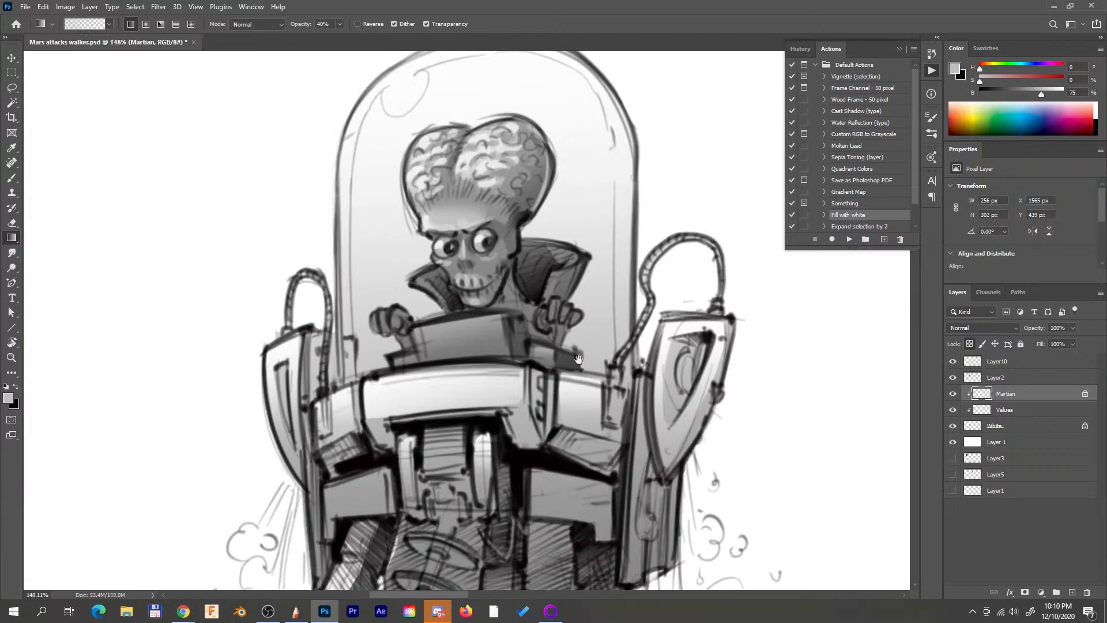
key(b)
alt+click(468, 204)
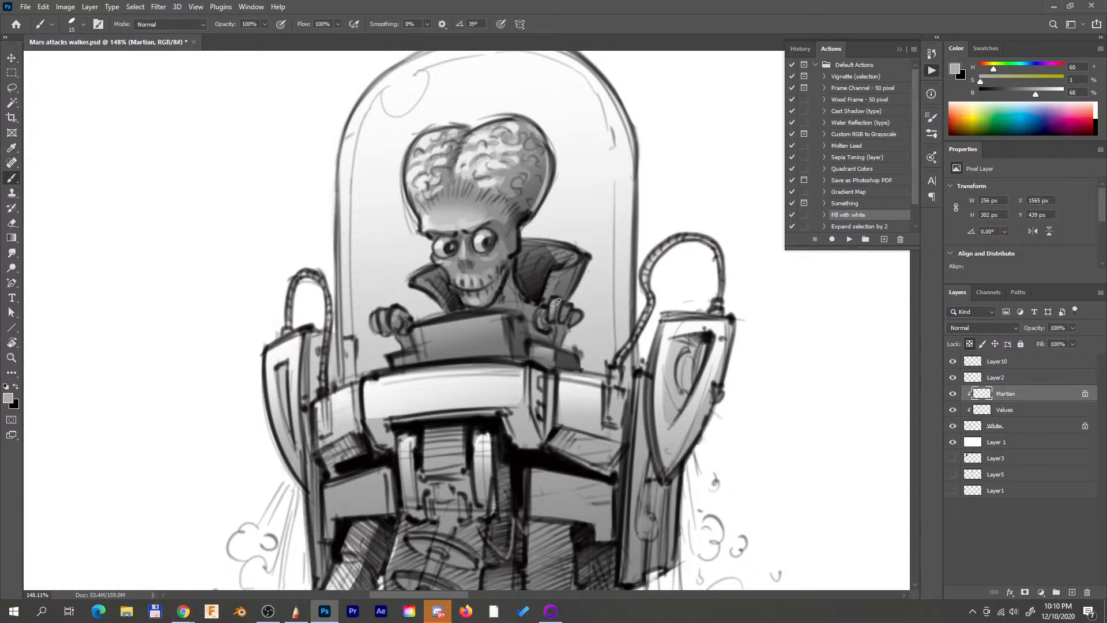
alt+click(480, 266)
drag(615, 325, 515, 384)
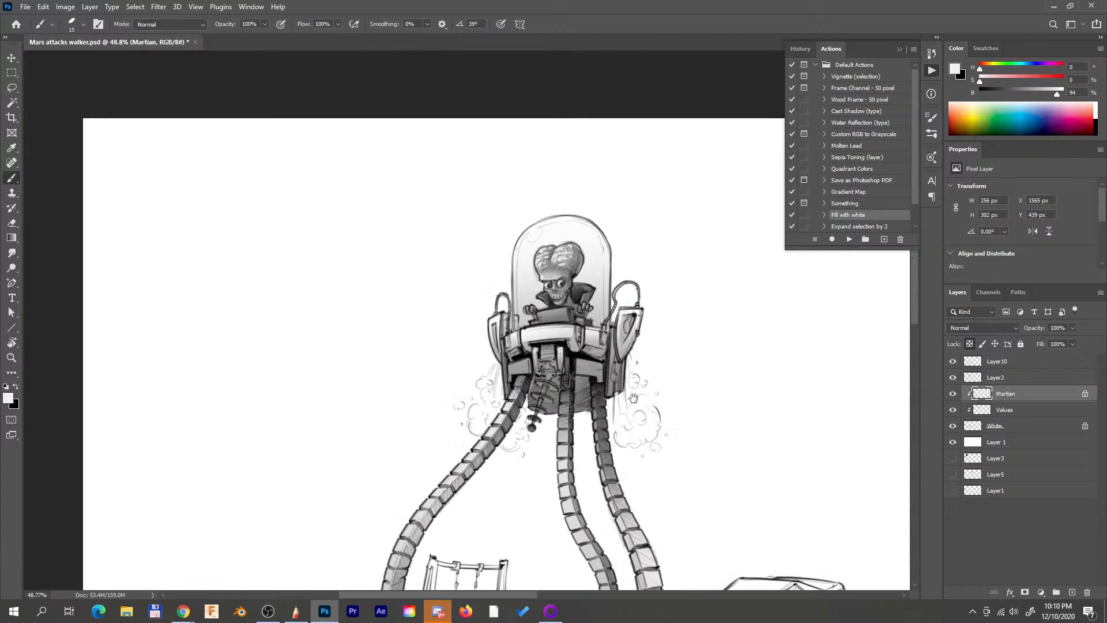
mouse_move(663, 427)
mouse_down()
mouse_move(555, 257)
mouse_move(550, 383)
mouse_up()
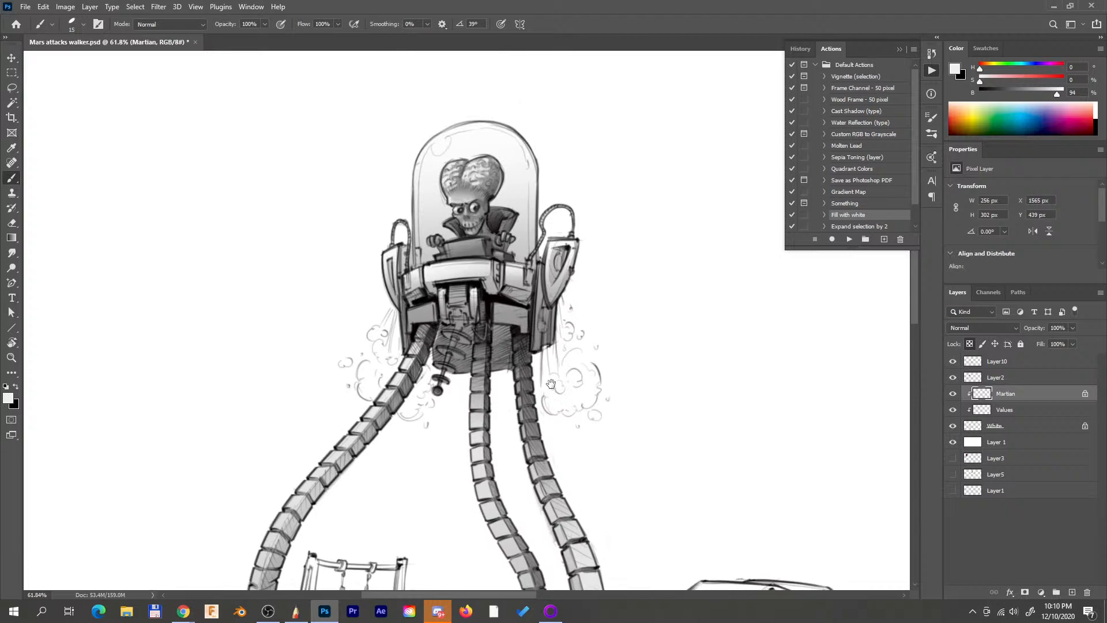
Compare the drawing with and without the Martian layer, keep it shown, and make the Values layer active.
click(952, 395)
click(951, 394)
click(950, 395)
click(950, 396)
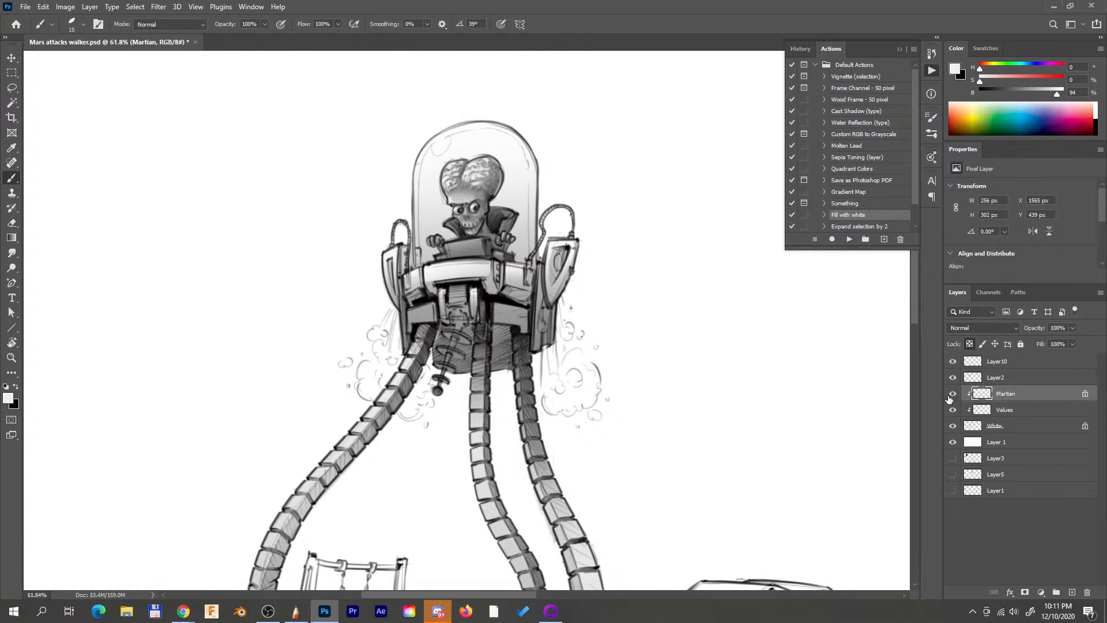
click(1009, 414)
drag(482, 317, 521, 318)
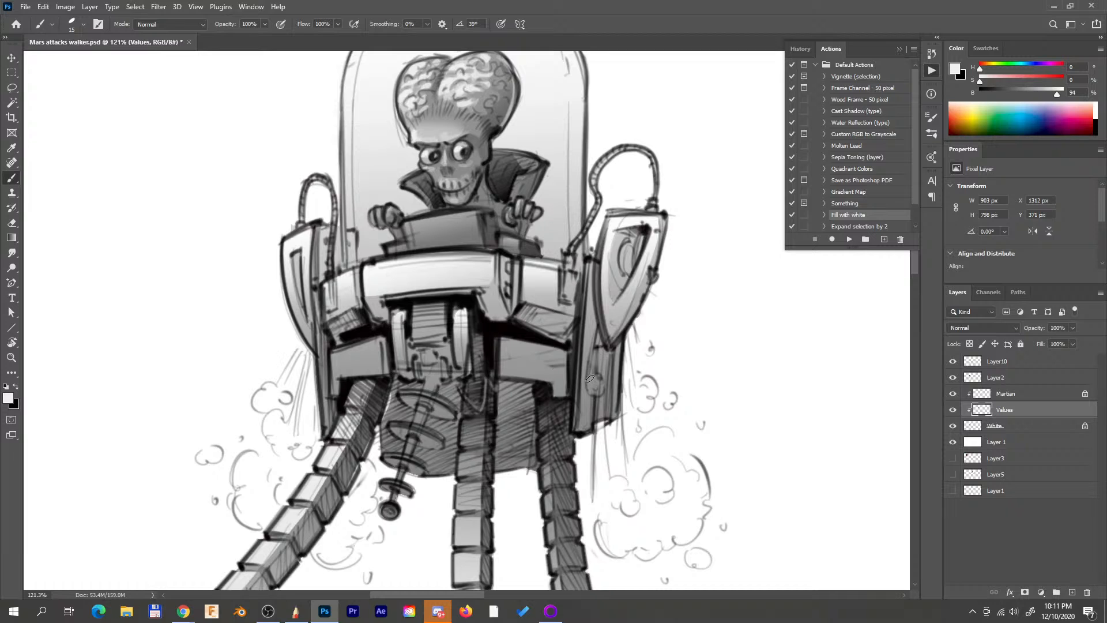
Select the two slanted panels beneath the hull's side blocks with the Lasso, darken them with black at 40% opacity, and deselect.
key(l)
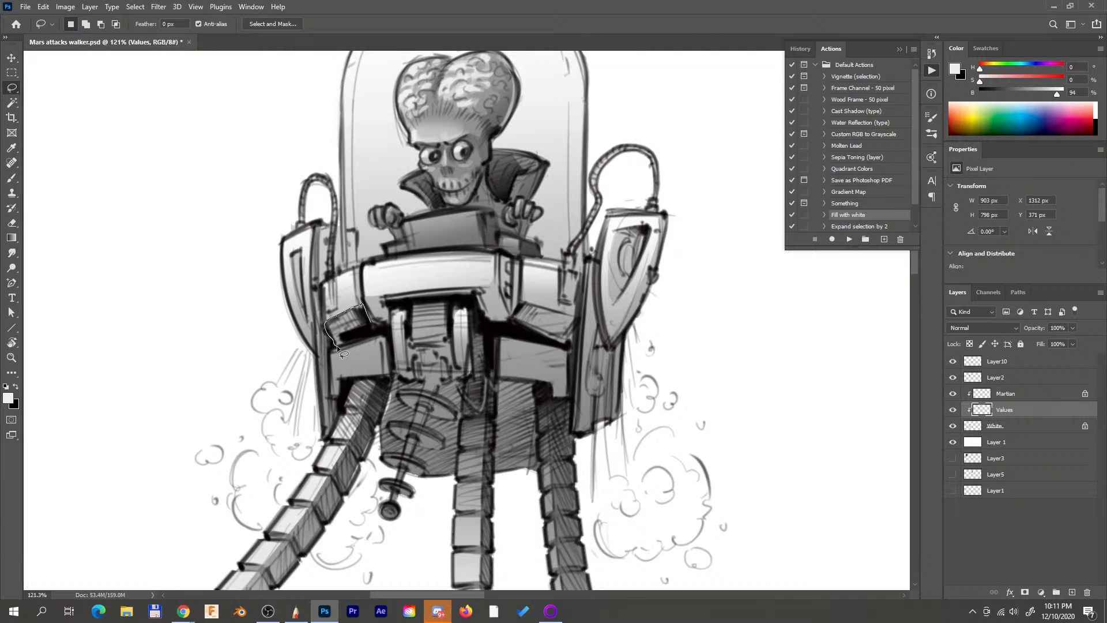
drag(336, 344, 340, 347)
mouse_move(570, 346)
mouse_down()
mouse_move(576, 313)
mouse_move(520, 305)
mouse_move(524, 337)
mouse_move(570, 344)
mouse_up()
key(g)
key(x)
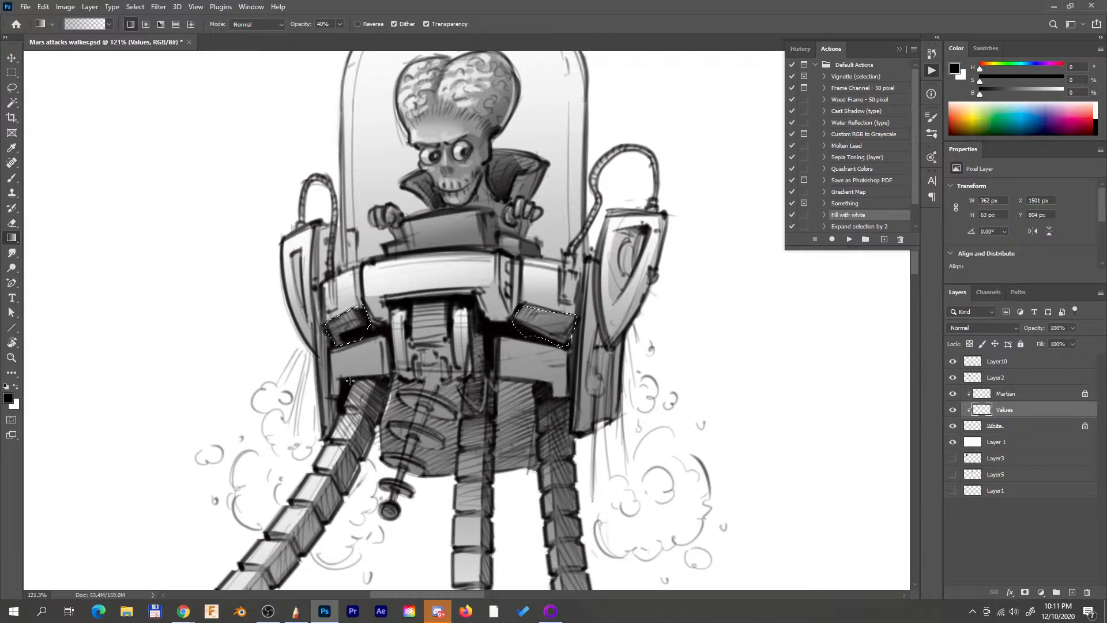
key(ctrl+d)
Select the hull's side block next to the large pod, shade it with black gradients from two opposite corners, and deselect.
key(l)
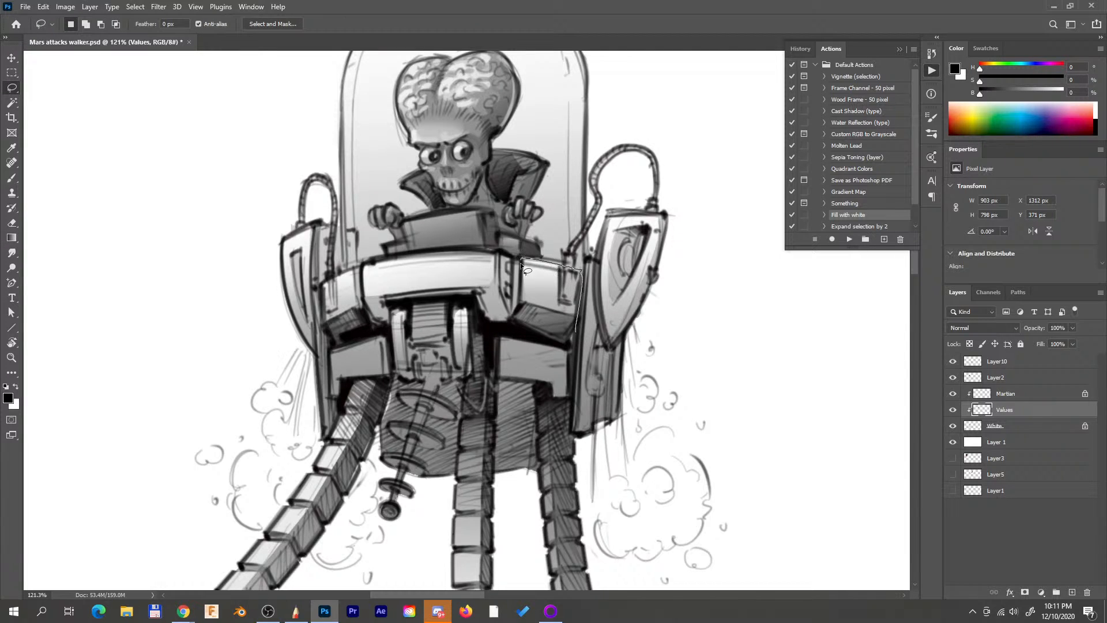
mouse_move(521, 264)
mouse_down()
mouse_move(518, 305)
mouse_move(578, 327)
mouse_up()
key(g)
drag(644, 328, 501, 245)
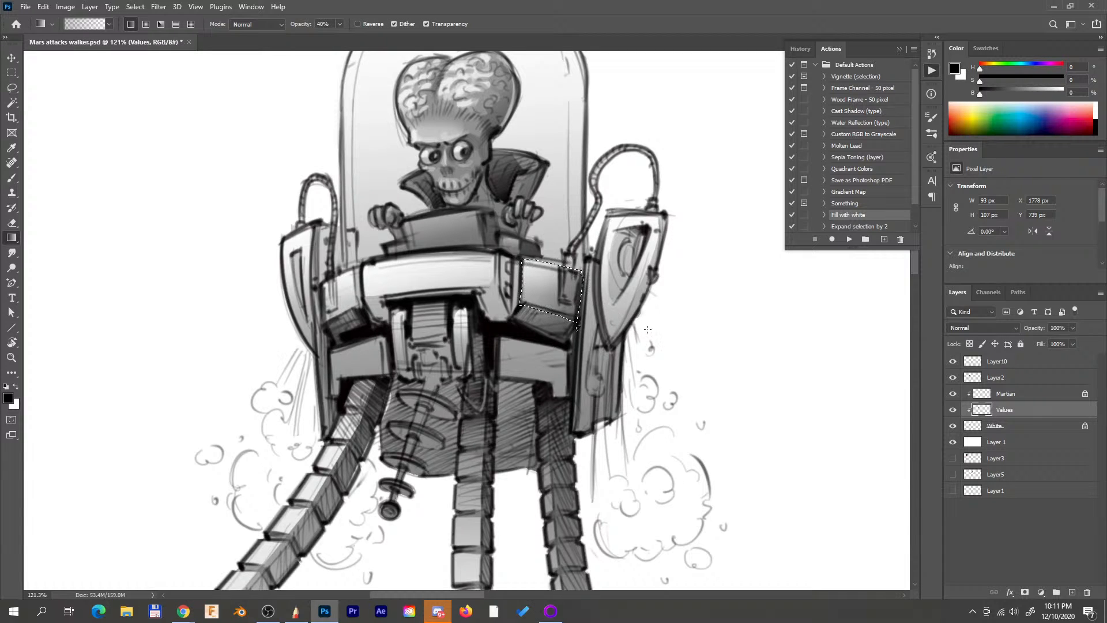
drag(432, 209, 557, 290)
key(ctrl+d)
Select the narrow side face of the central front panel with the Lasso, darken it from both ends with black gradients, and deselect.
drag(655, 400, 597, 415)
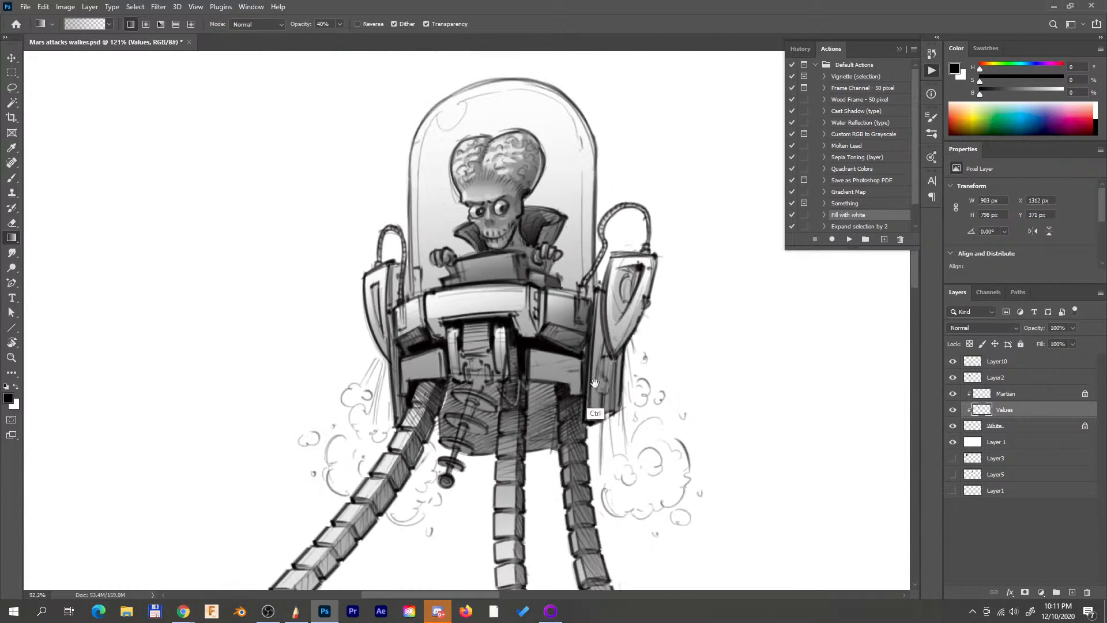
drag(548, 323, 597, 303)
key(l)
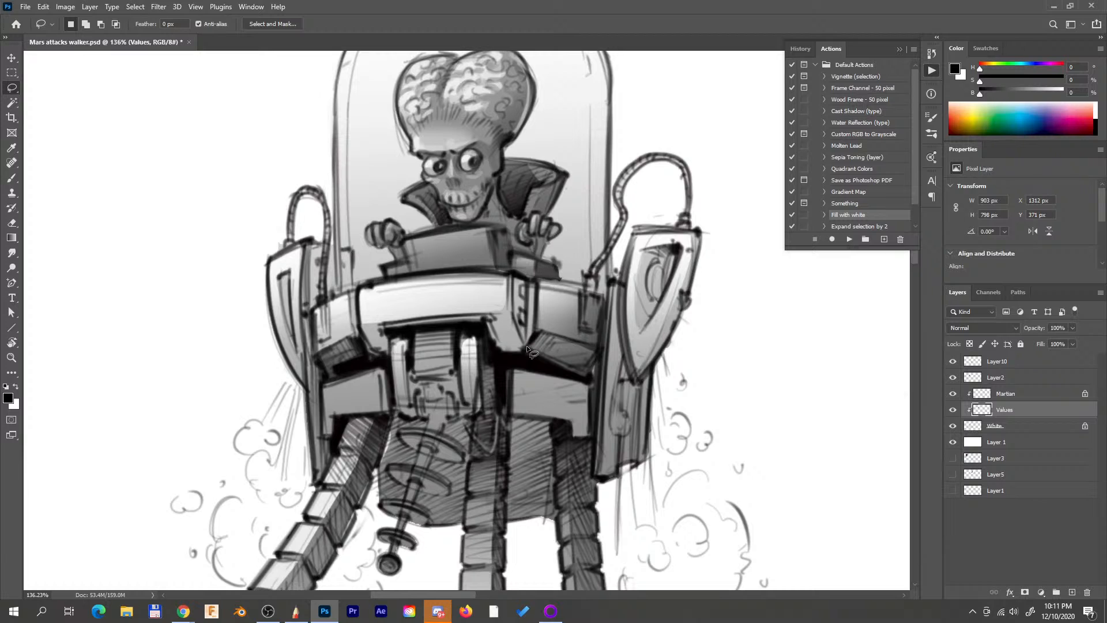
mouse_move(526, 347)
mouse_down()
mouse_move(527, 280)
mouse_move(511, 272)
mouse_move(526, 349)
mouse_up()
key(g)
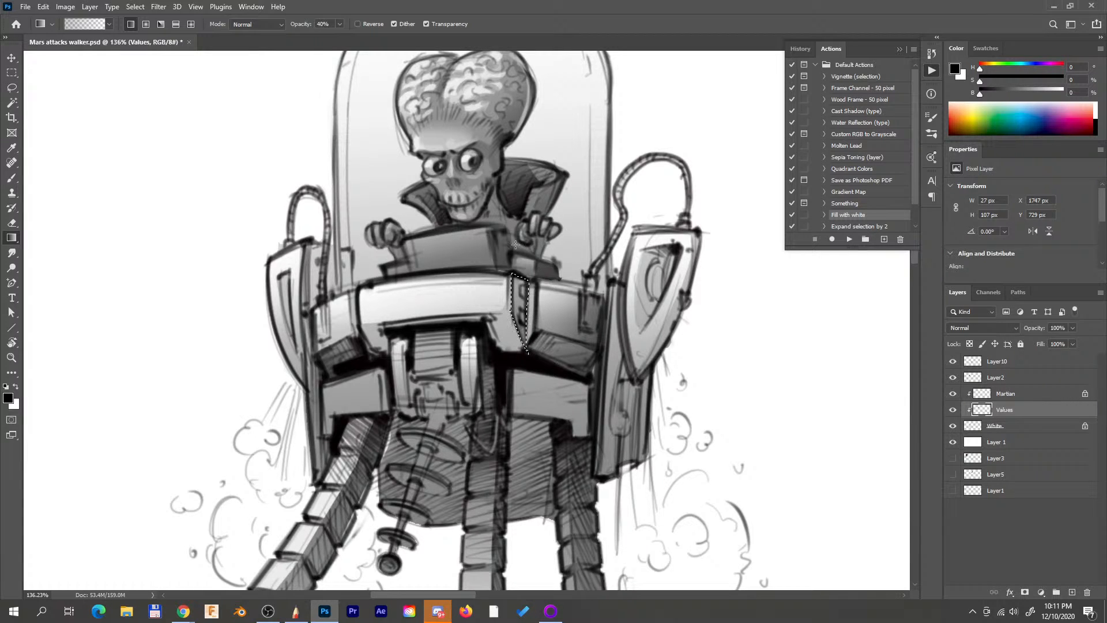
drag(499, 240, 524, 323)
drag(564, 381, 528, 305)
key(ctrl+d)
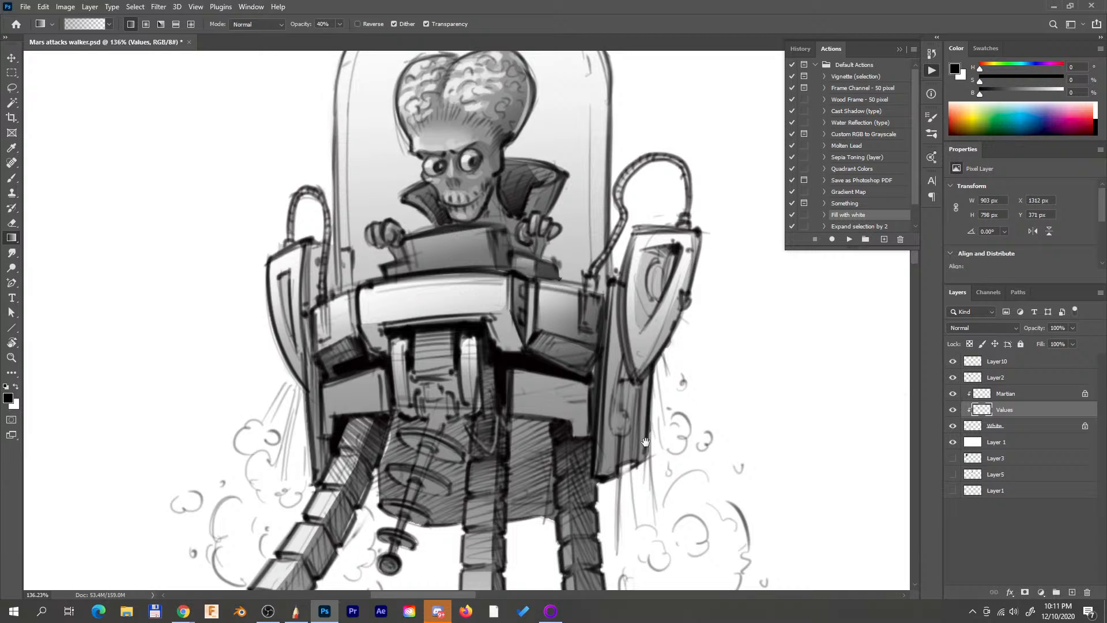
Select the lower hull panel beside the large pod and shade it in sampled 45% brightness grey, replacing an undone black attempt.
drag(645, 442, 666, 397)
key(l)
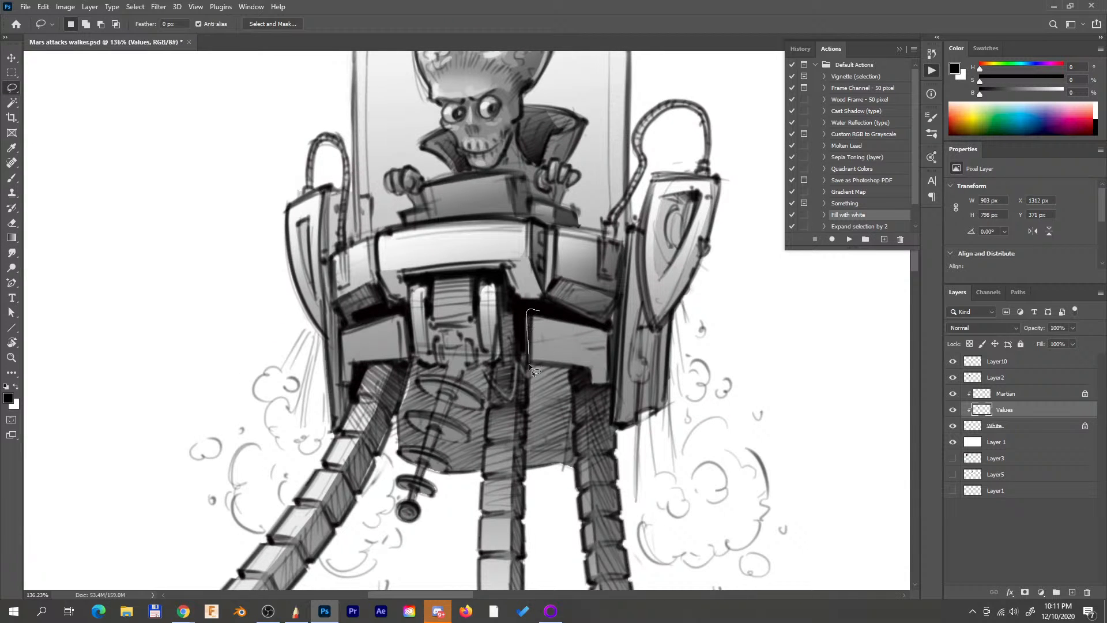
mouse_move(528, 363)
mouse_down()
mouse_move(597, 384)
mouse_move(608, 354)
mouse_move(530, 312)
mouse_up()
key(g)
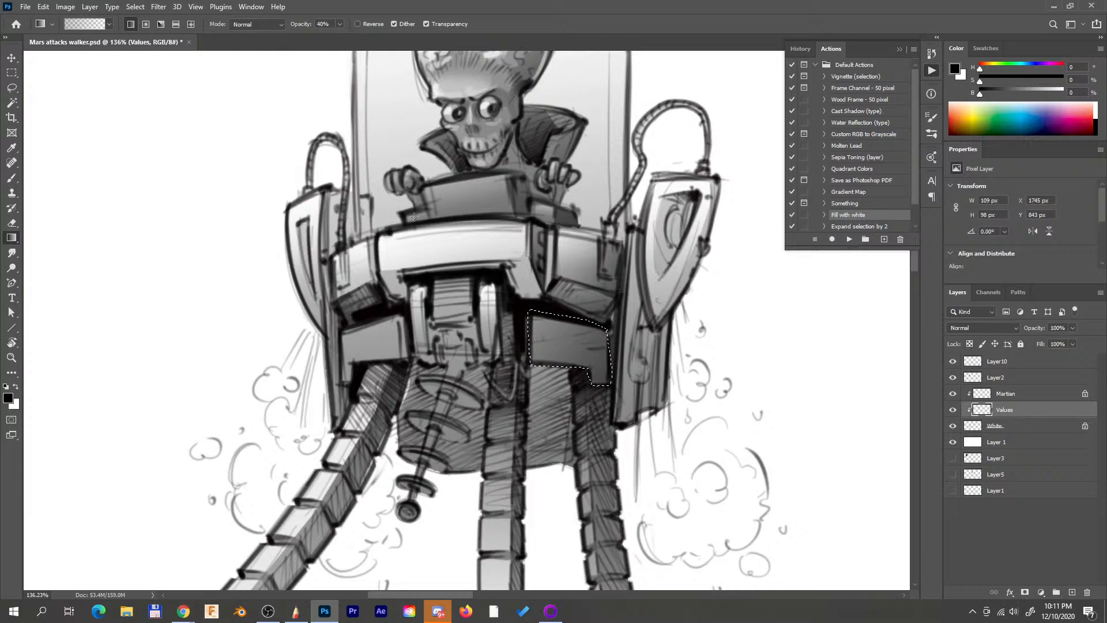
drag(704, 407, 640, 362)
key(ctrl+z)
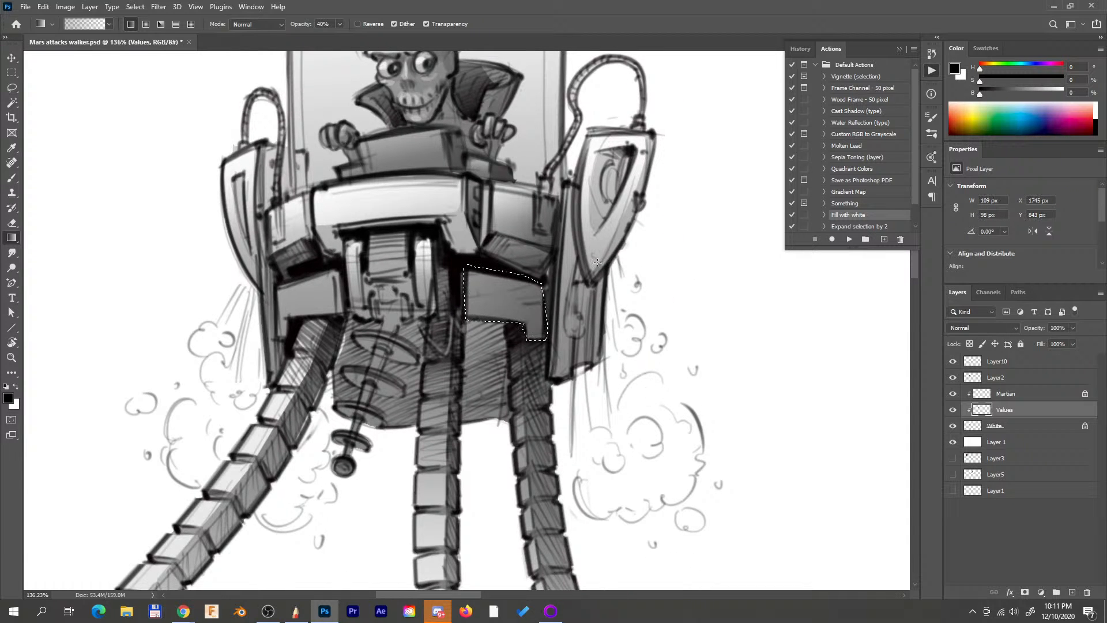
alt+click(517, 303)
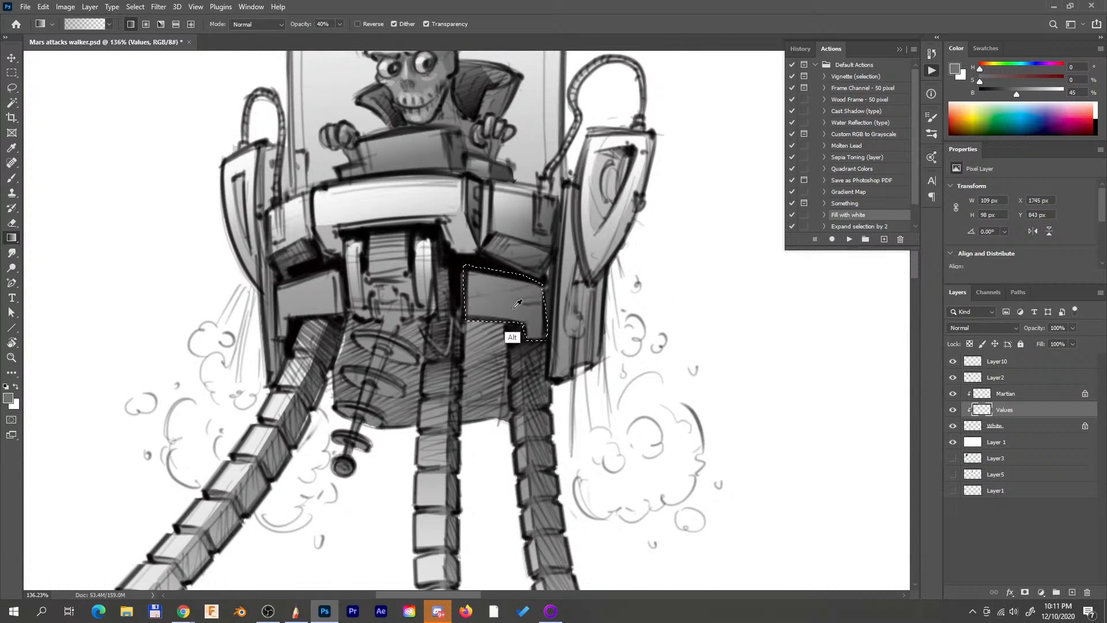
key(ctrl+0)
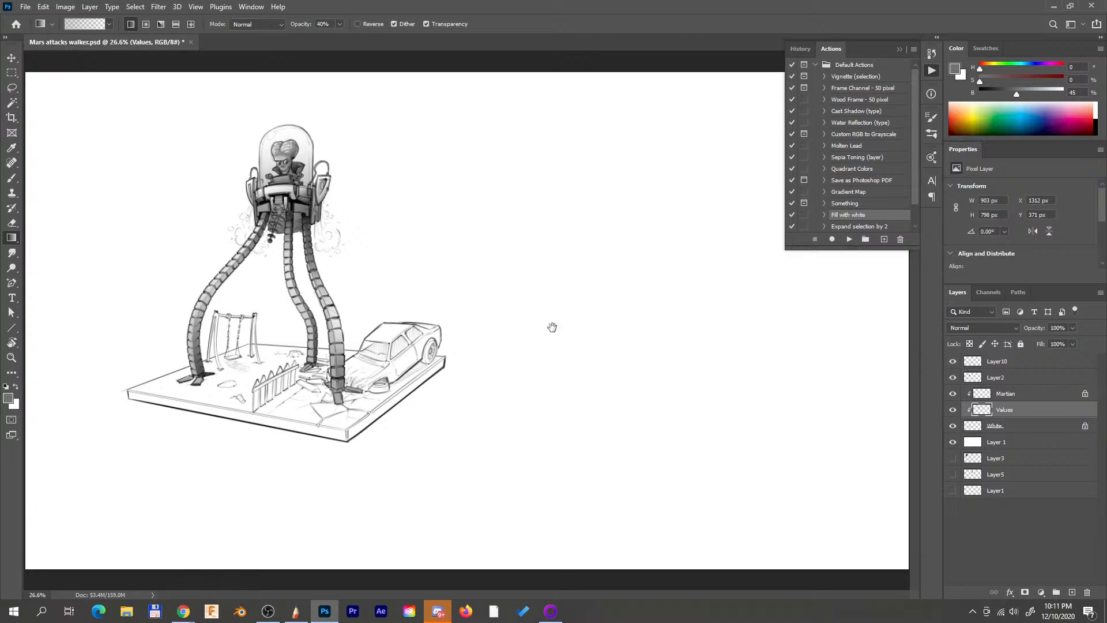
Outline the long side panel behind the large pod with the Lasso and darken it with 45% brightness grey gradients.
drag(321, 206, 383, 230)
drag(407, 279, 499, 343)
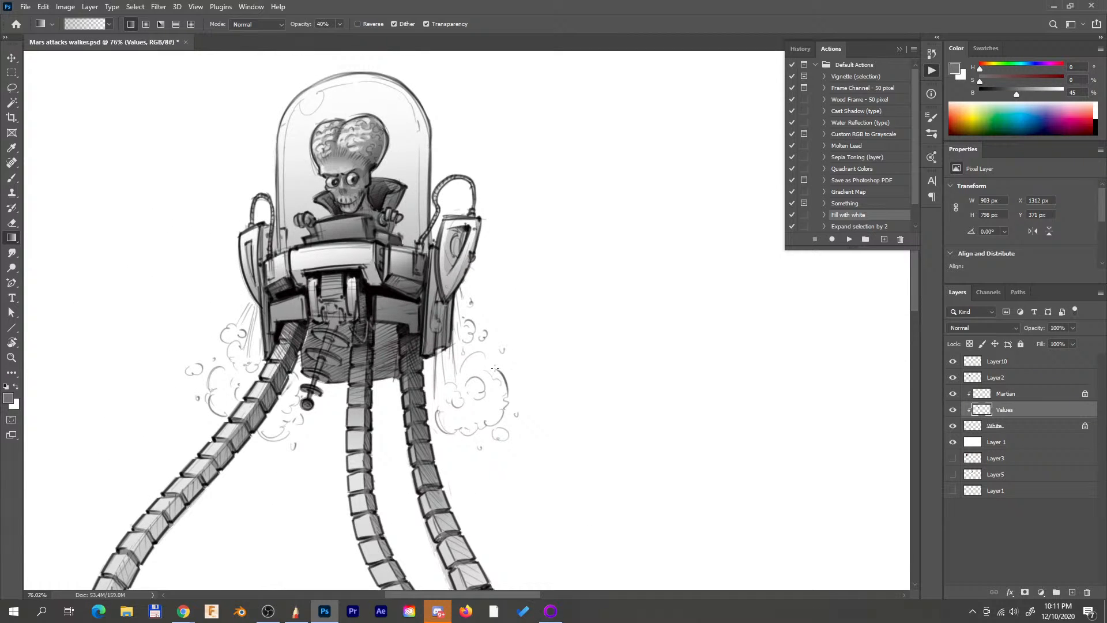
key(l)
alt+click(433, 248)
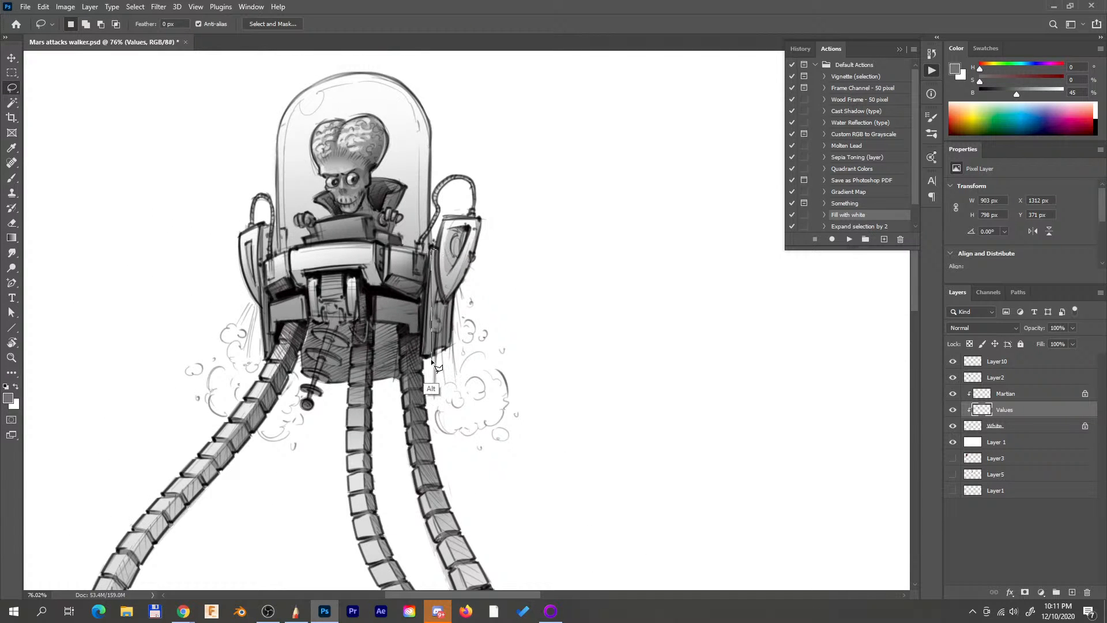
alt+click(423, 356)
mouse_move(433, 354)
mouse_down()
mouse_move(455, 298)
mouse_move(443, 303)
mouse_move(434, 248)
mouse_up()
key(g)
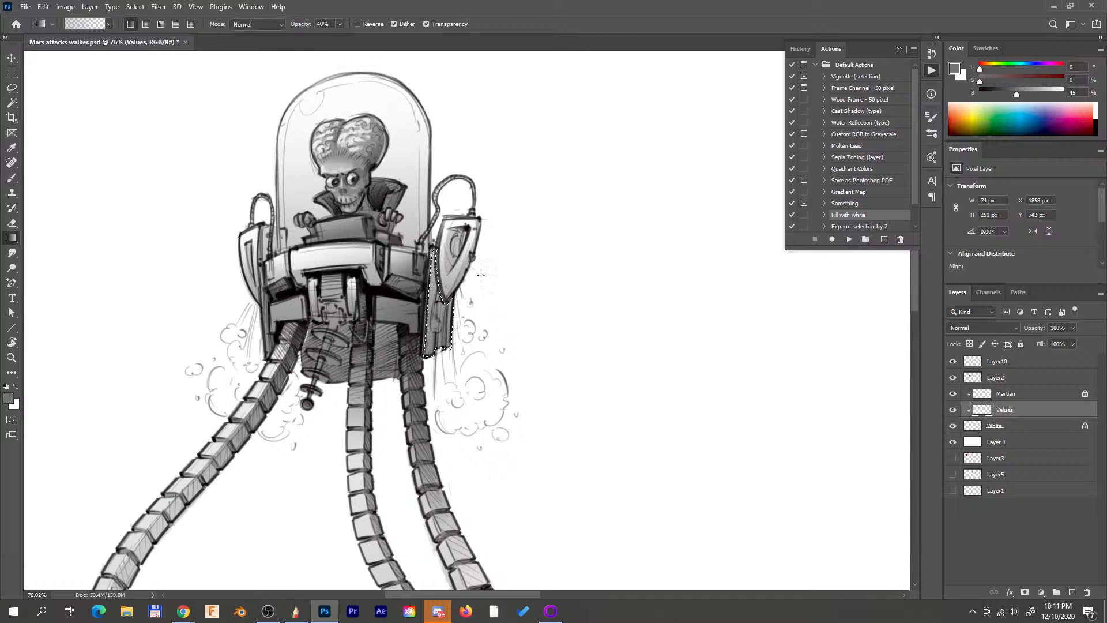
drag(414, 327, 467, 306)
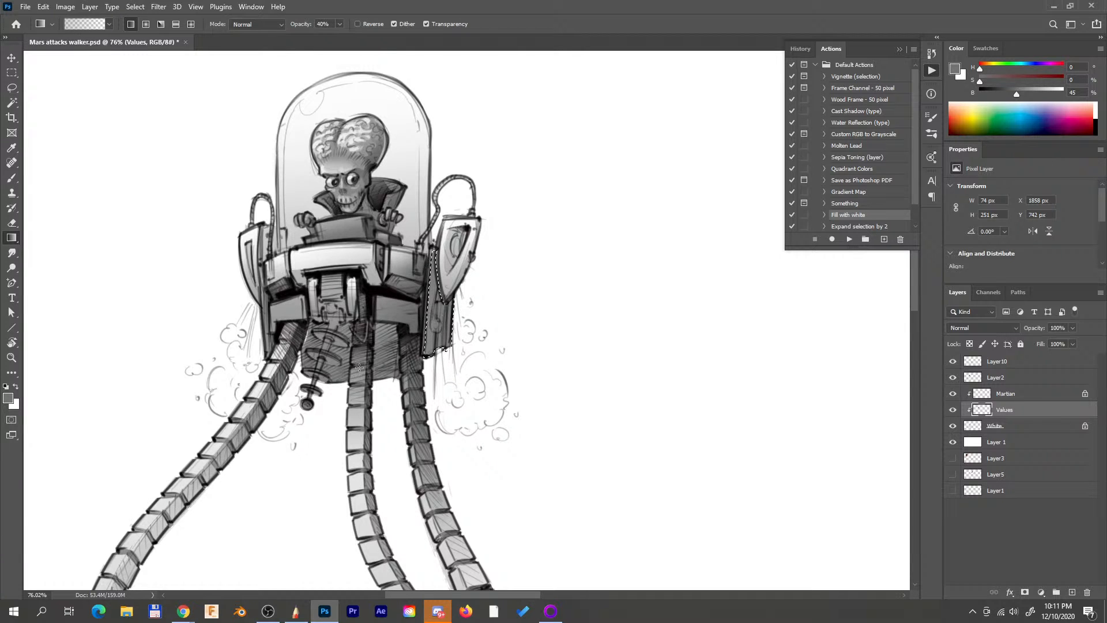
Select the two hatched underbody sections between the legs with the Lasso, excluding the disc-ringed antenna.
scroll(285, 381, up, 4)
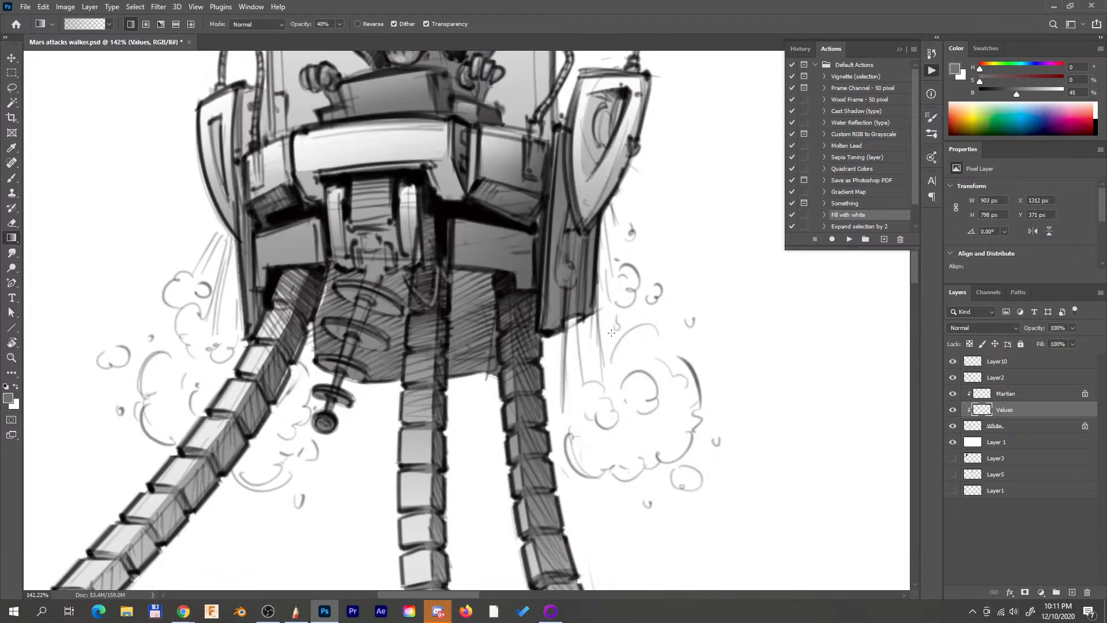
key(l)
drag(314, 315, 315, 373)
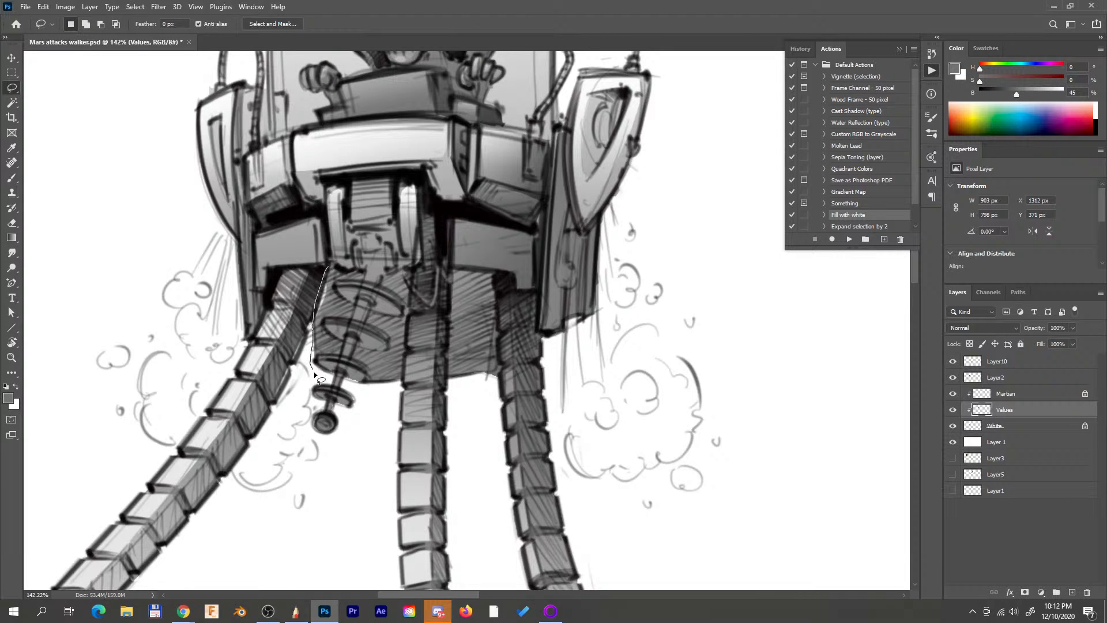
drag(413, 266, 322, 263)
mouse_move(453, 268)
mouse_down()
mouse_move(449, 375)
mouse_move(493, 396)
mouse_up()
drag(496, 353, 497, 268)
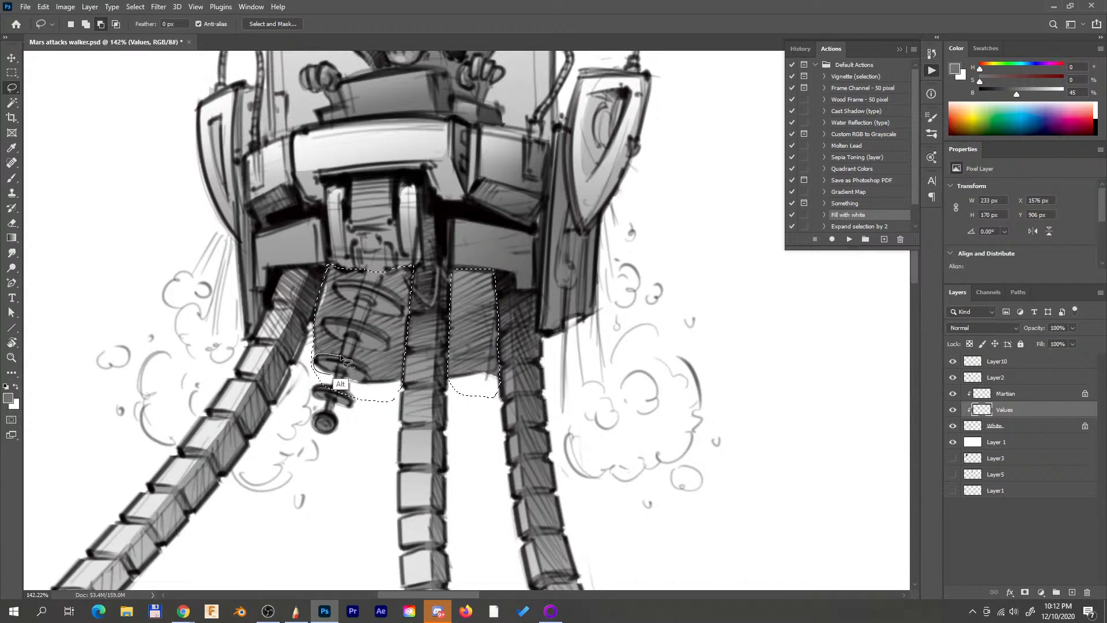
mouse_move(331, 336)
mouse_down()
mouse_move(355, 308)
mouse_move(334, 283)
mouse_move(362, 283)
mouse_move(386, 258)
mouse_move(386, 289)
mouse_move(408, 309)
mouse_move(371, 312)
mouse_move(391, 338)
mouse_move(354, 354)
mouse_move(370, 382)
mouse_up()
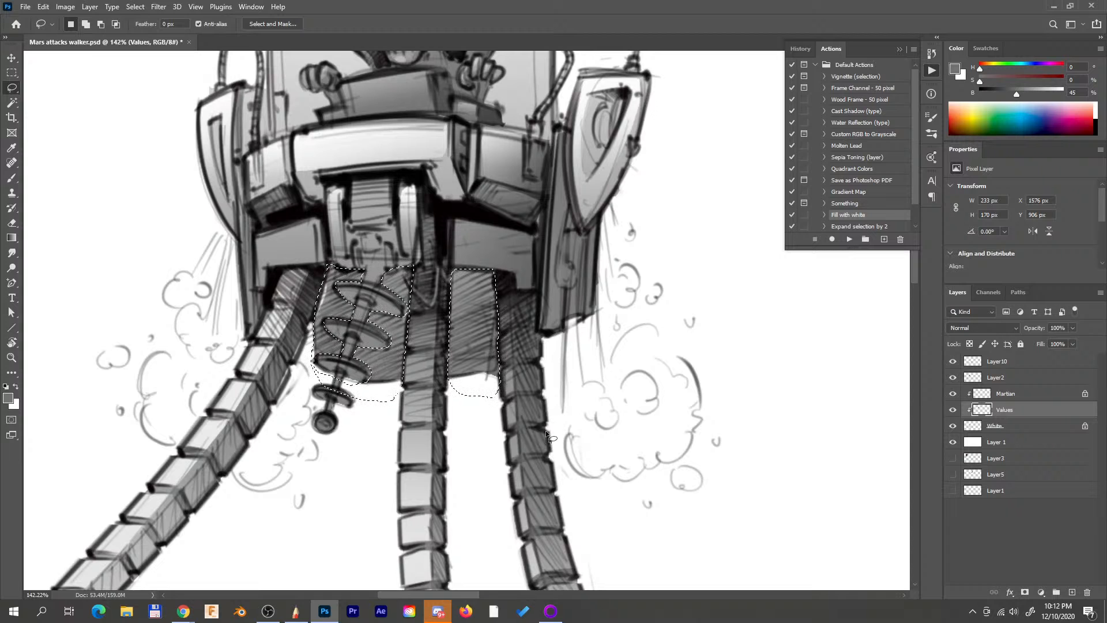
Darken the selected underbody sections with several black gradients at 40% opacity, and deselect.
key(g)
key(d)
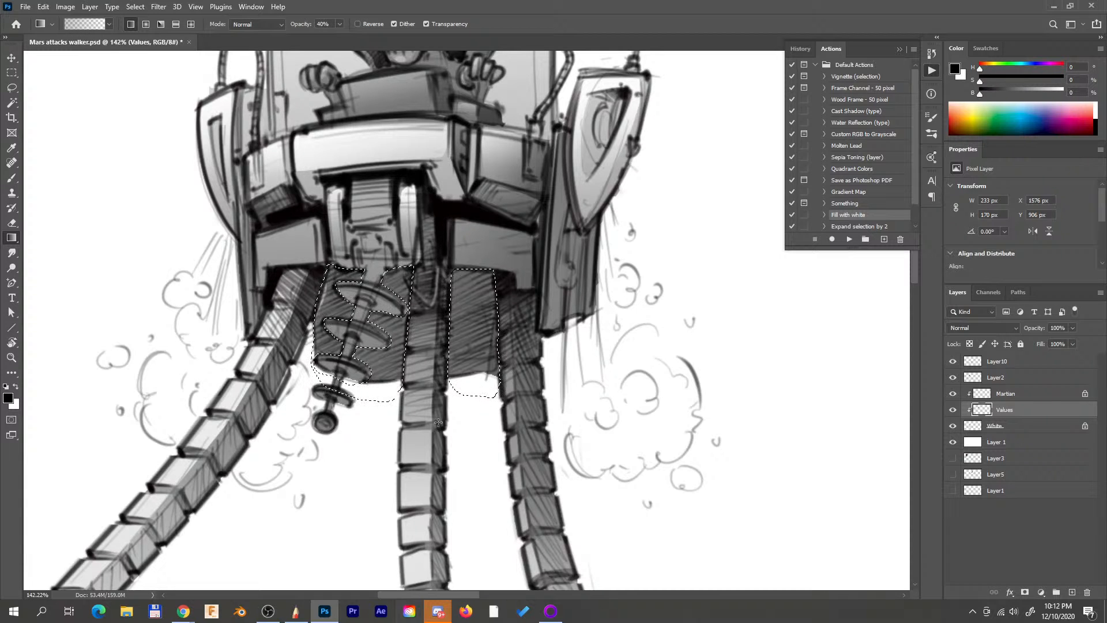
mouse_move(407, 324)
mouse_down()
mouse_move(419, 233)
mouse_move(407, 325)
mouse_up()
drag(377, 223, 365, 358)
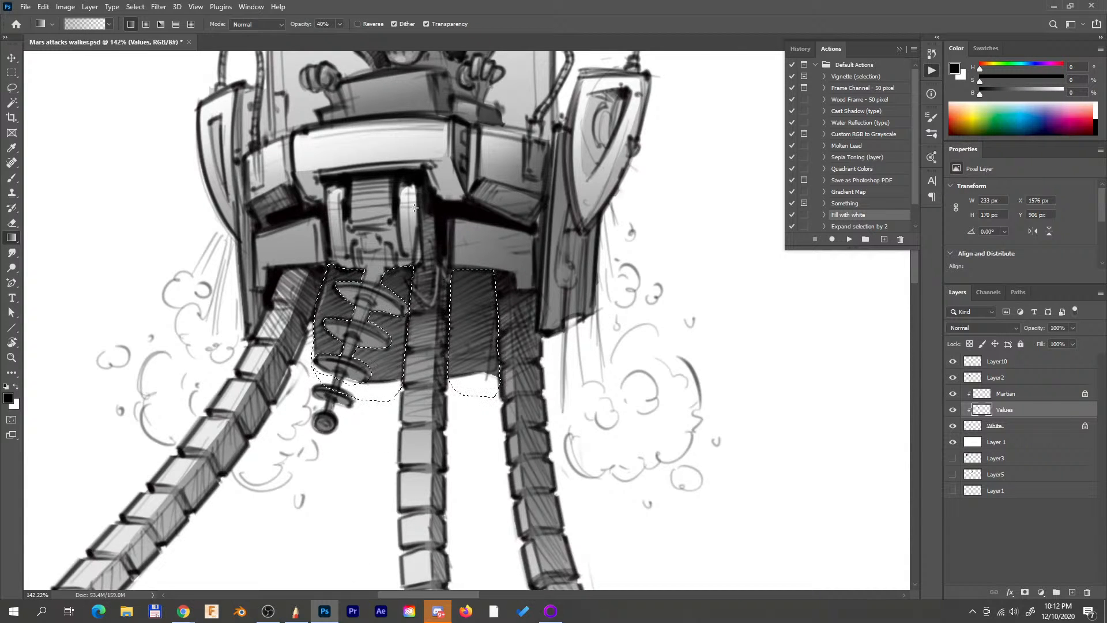
drag(419, 208, 401, 379)
key(ctrl+d)
Review the whole scene and check what Layer10 contains by hiding it and showing it again.
drag(558, 417, 423, 478)
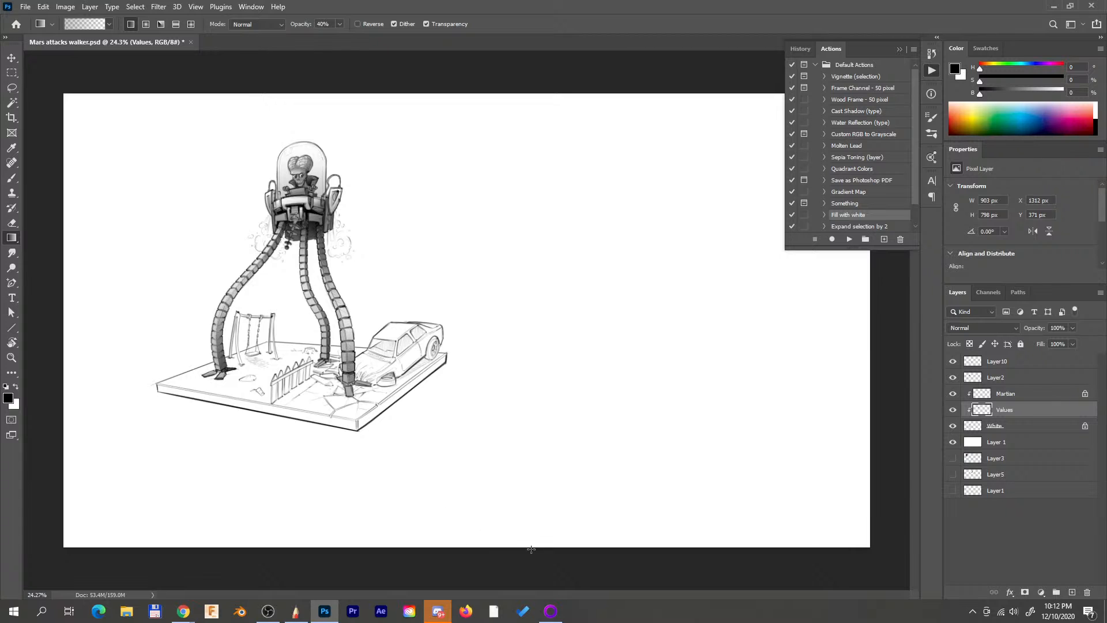
ctrl+click(323, 186)
ctrl+click(323, 186)
ctrl+click(323, 186)
drag(345, 265, 517, 328)
ctrl+alt+click(504, 372)
drag(535, 395, 587, 295)
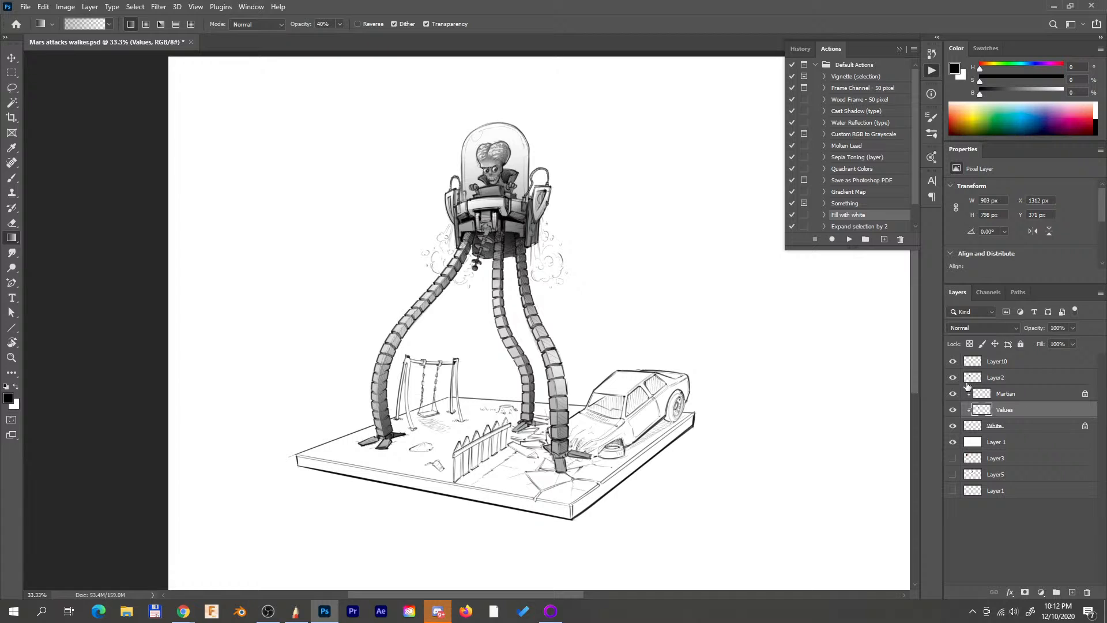
click(952, 361)
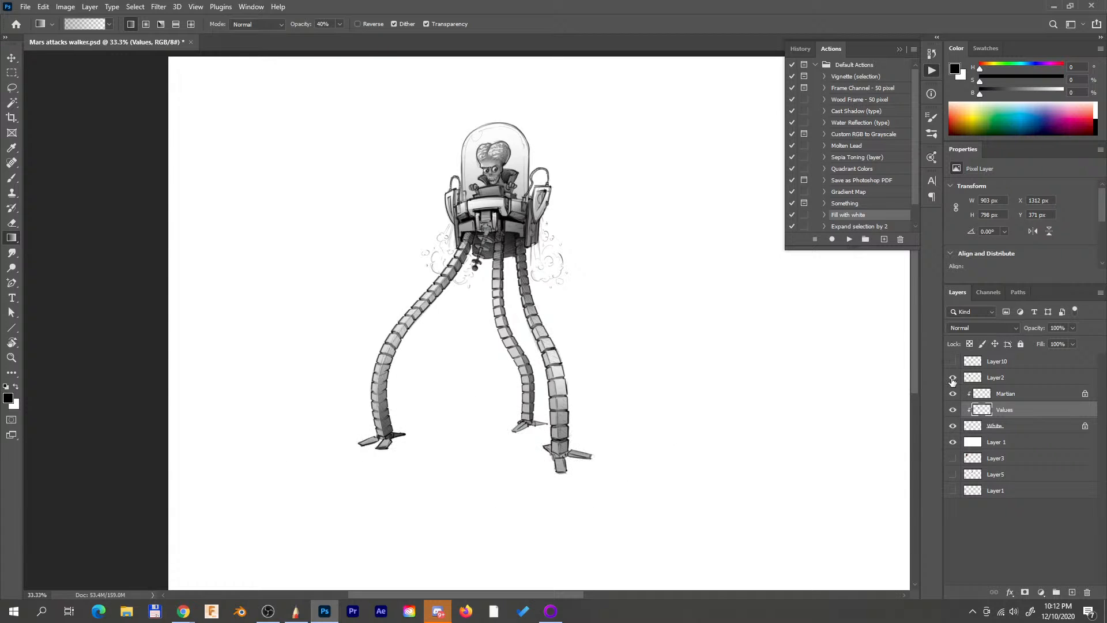
click(953, 361)
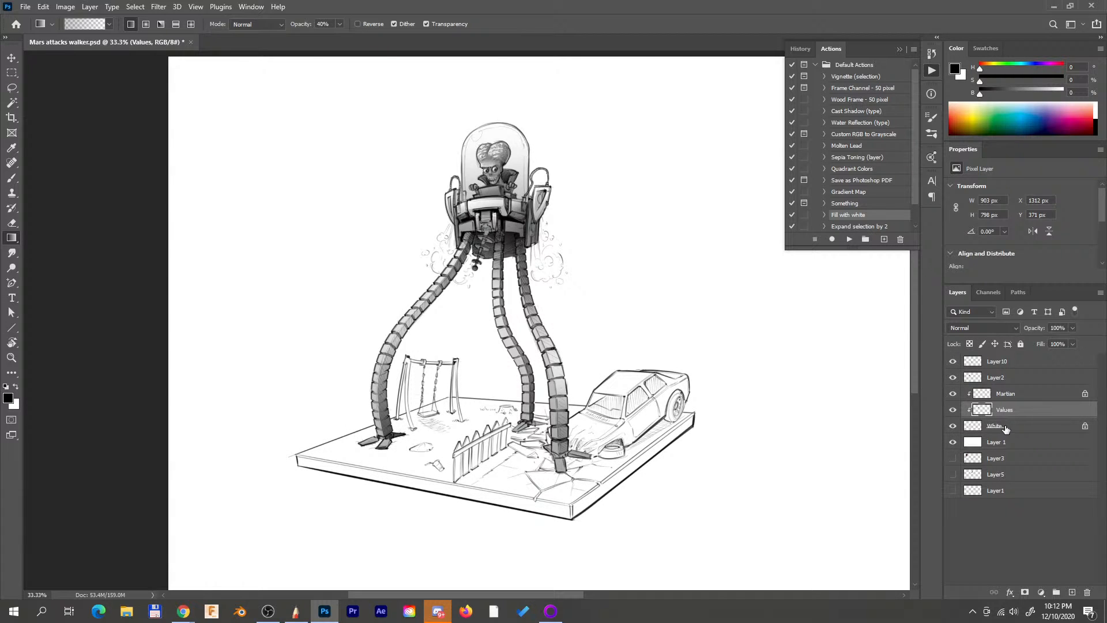
Rename Layer2 as Martial Lines.
click(994, 379)
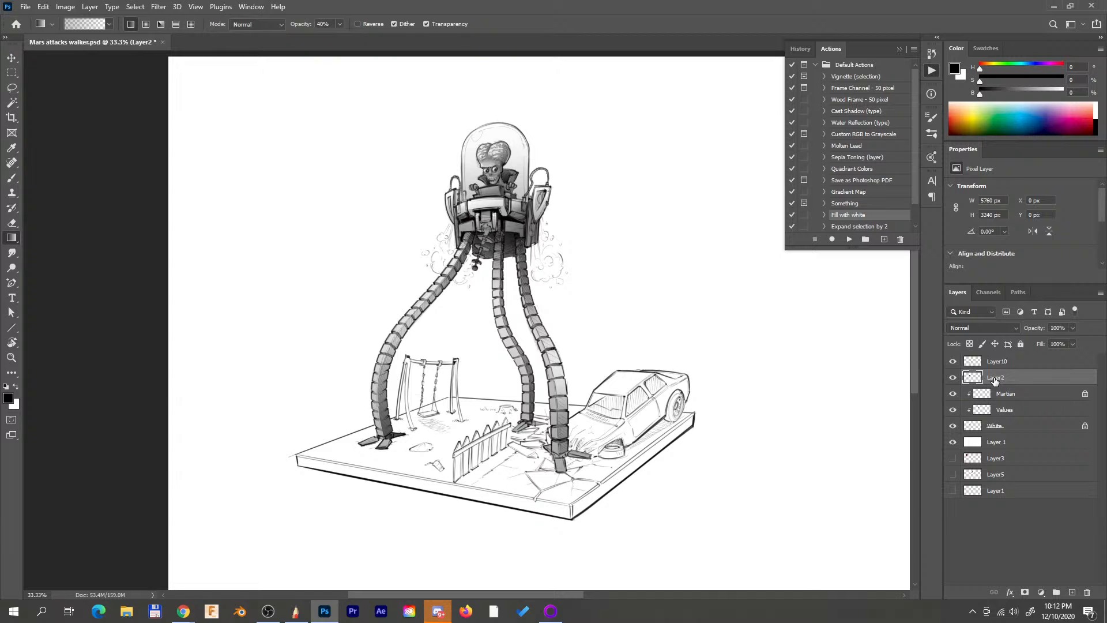
double_click(994, 380)
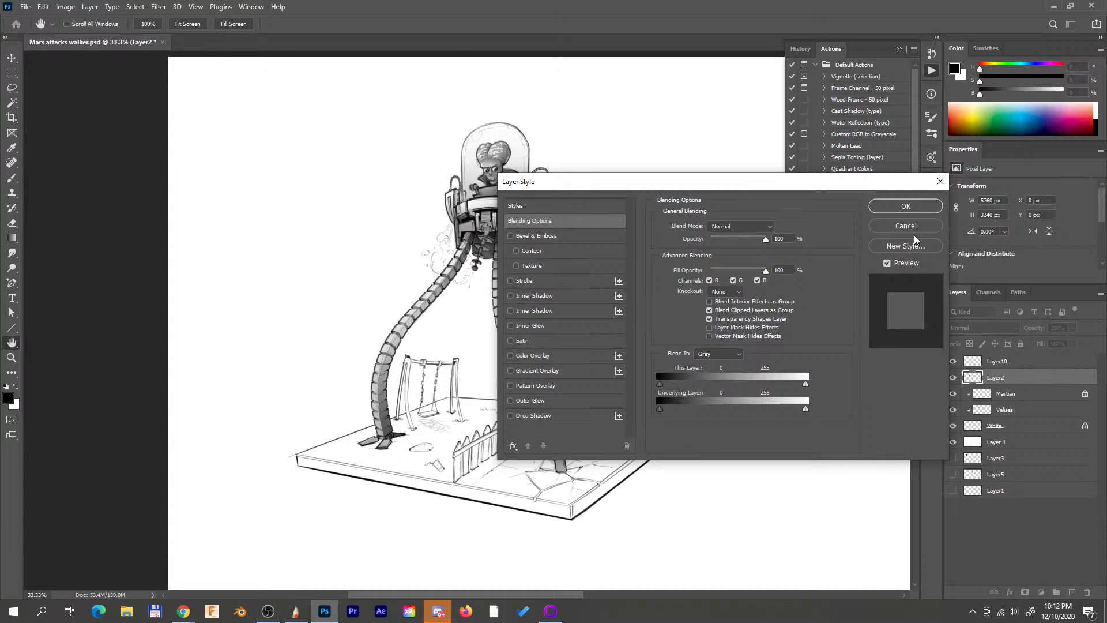
click(913, 226)
double_click(996, 377)
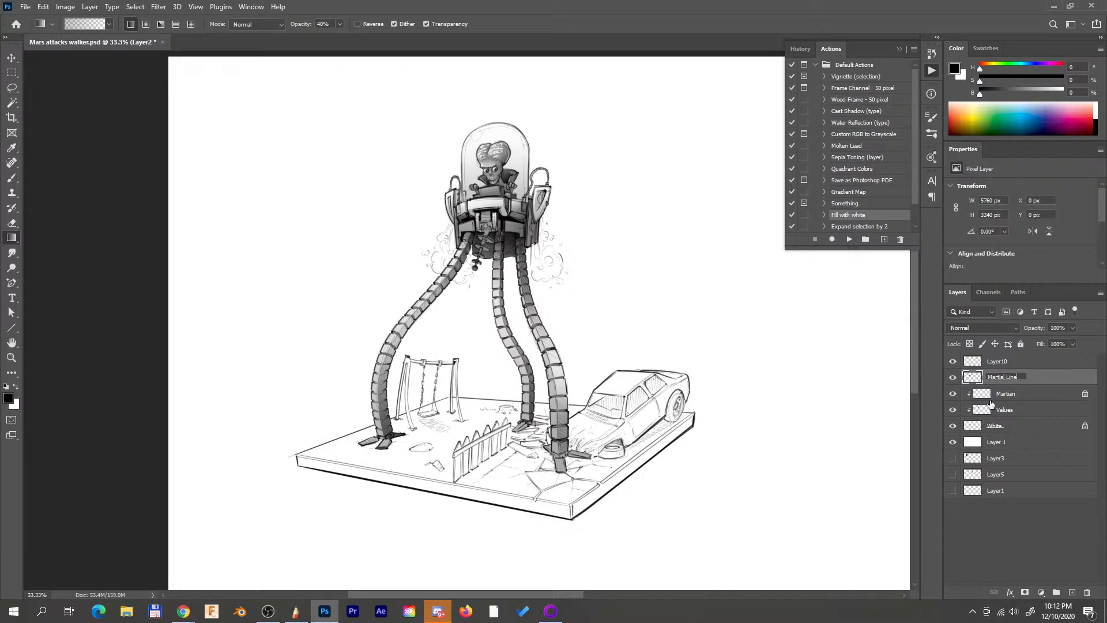
text(Martial Lines)
key(Return)
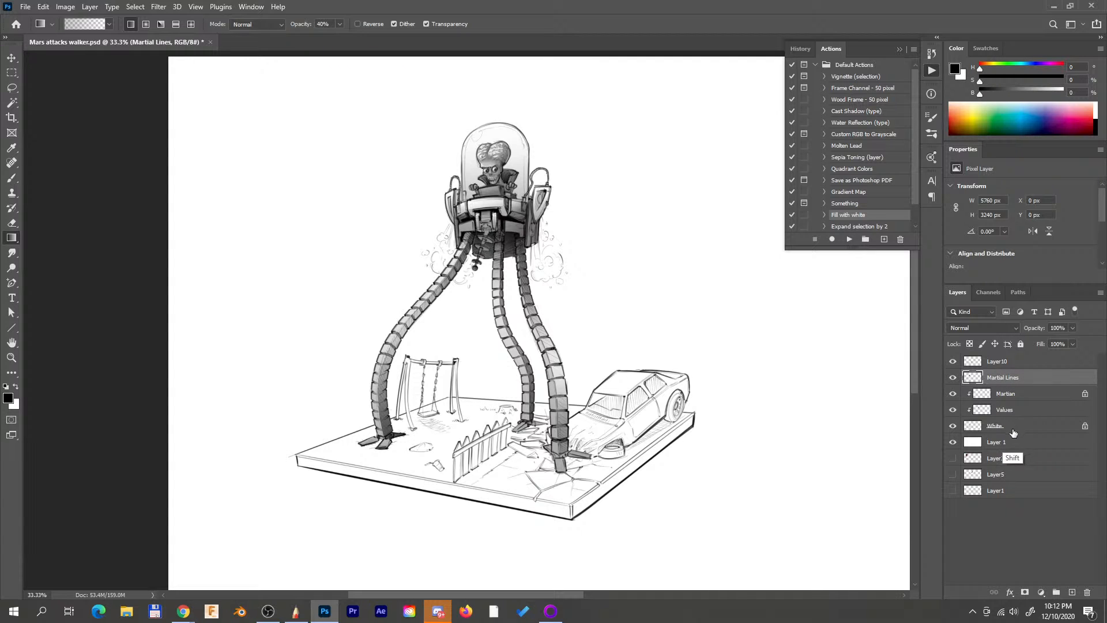
Group the layers from Martial Lines down to White into one group, check its contents, and hide it.
shift+click(1017, 428)
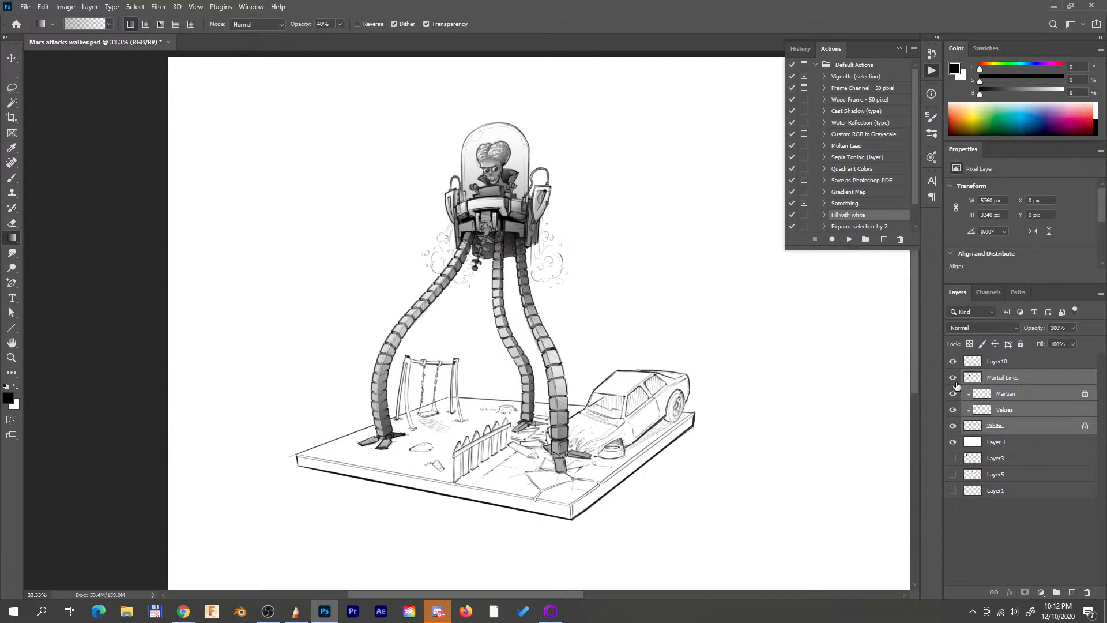
click(954, 379)
click(954, 380)
key(ctrl+g)
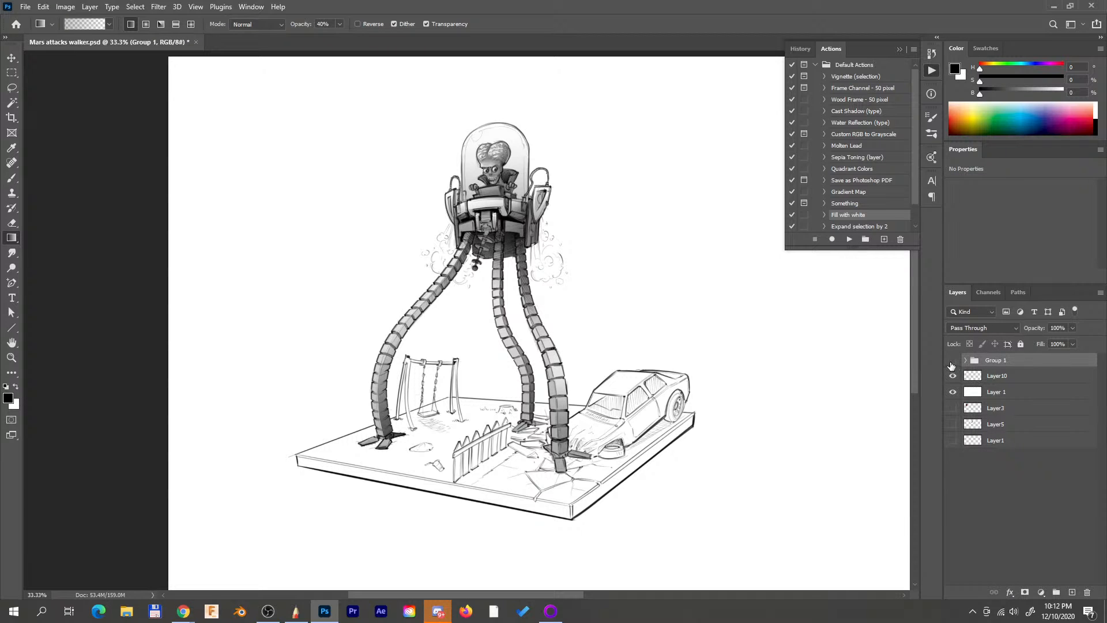
click(951, 362)
click(950, 362)
click(965, 361)
click(951, 362)
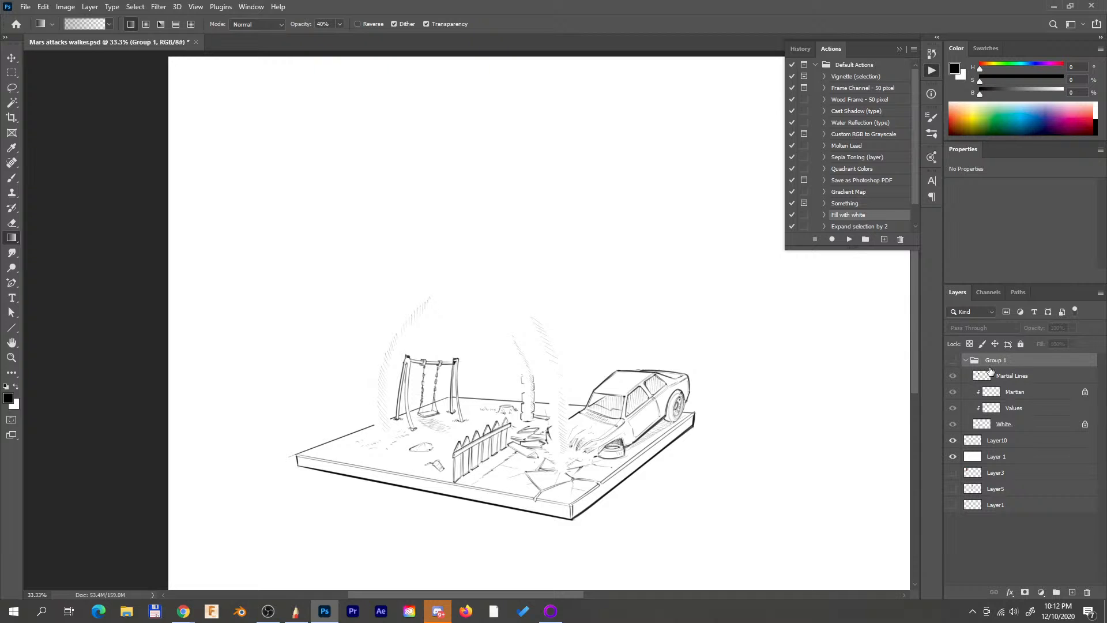
click(964, 360)
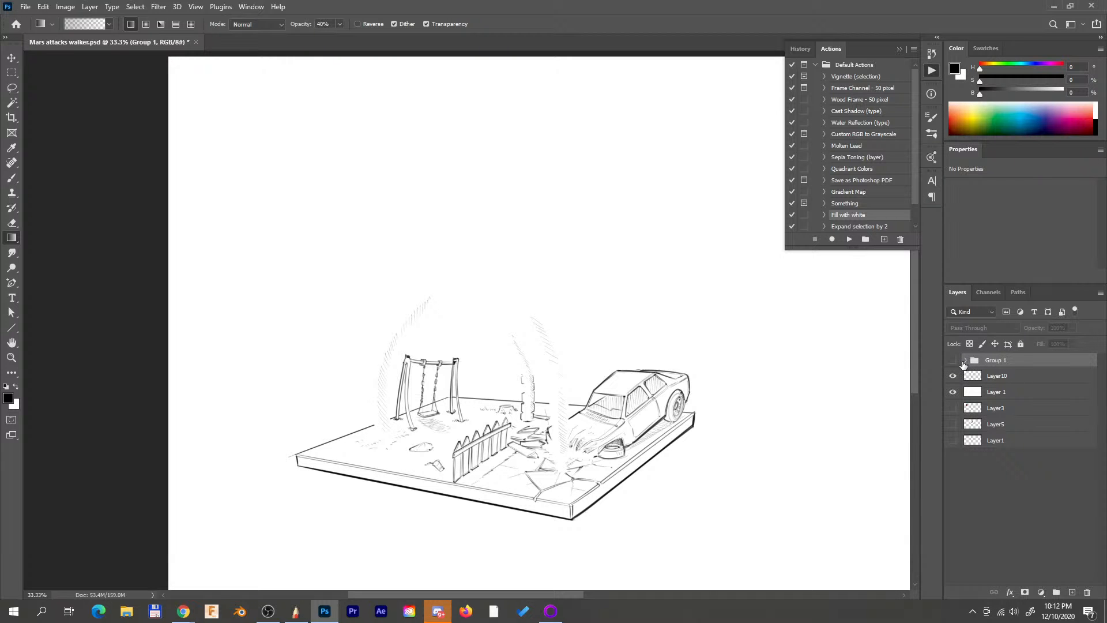
Select the leftover leg hatching of all three legs on Layer10 with the Lasso, leaving out the swing set and rubble.
drag(478, 394, 519, 401)
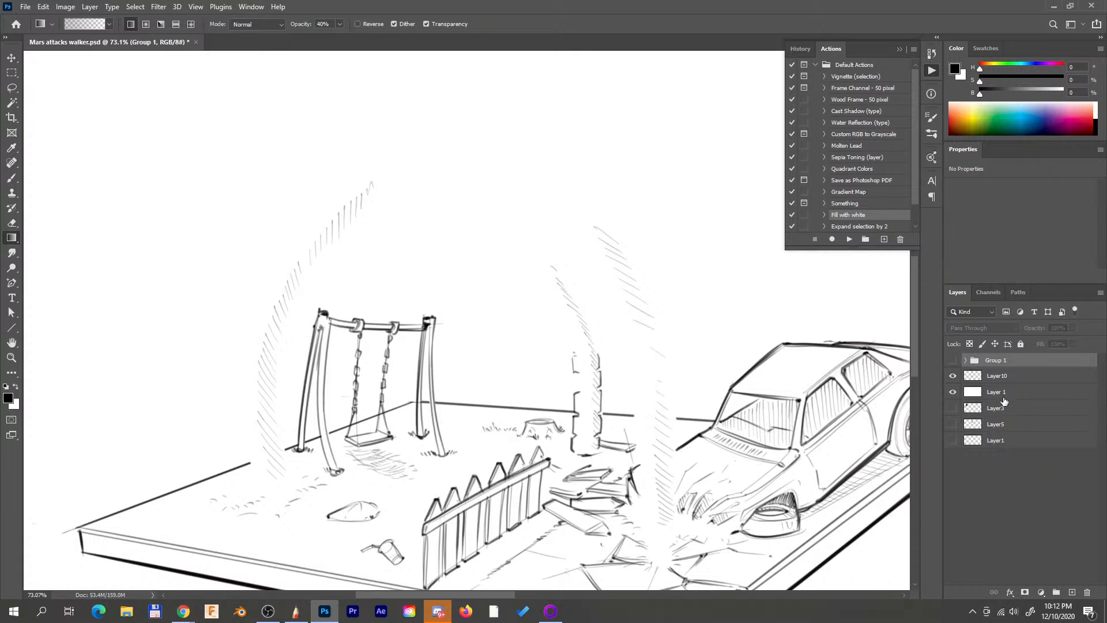
click(952, 360)
click(952, 360)
click(978, 375)
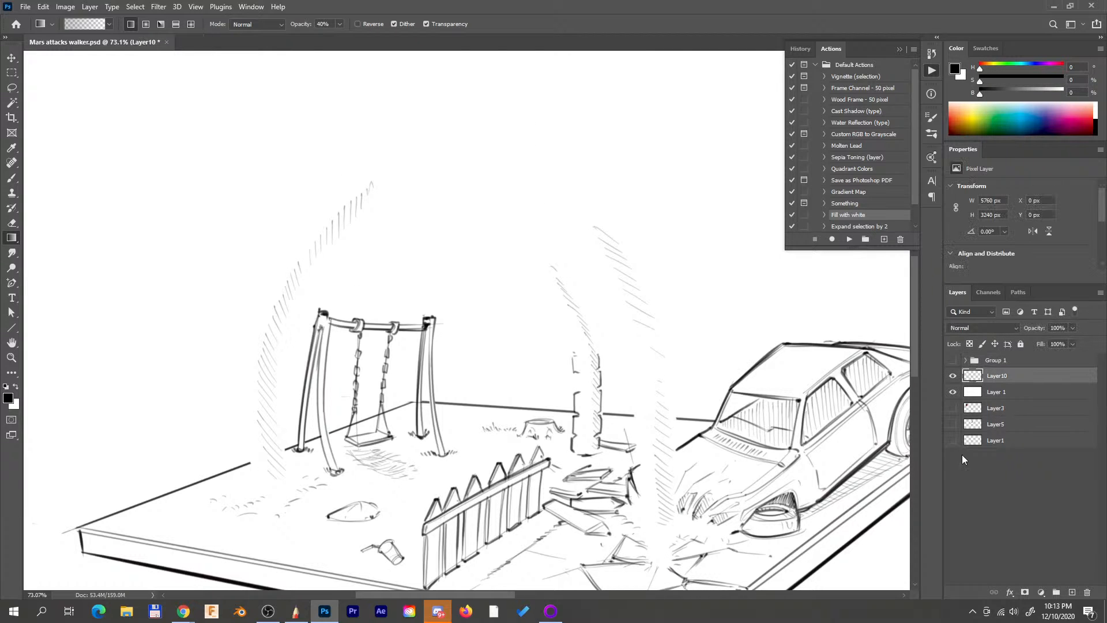
key(l)
scroll(738, 461, down, 2)
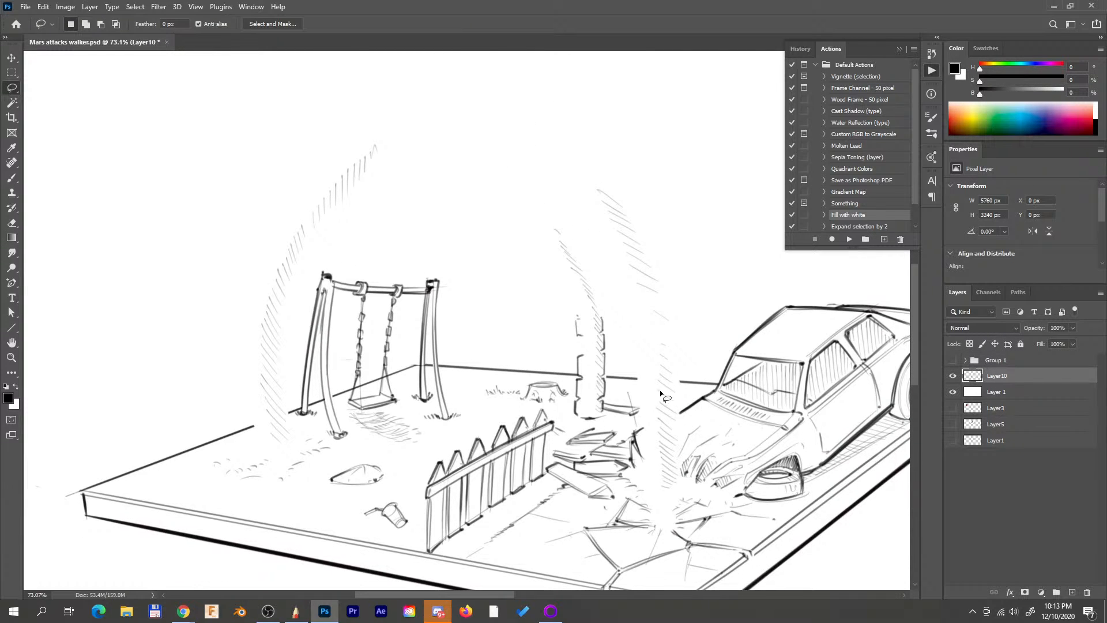
drag(652, 409, 655, 479)
mouse_move(681, 395)
mouse_down()
mouse_move(642, 161)
mouse_move(630, 326)
mouse_move(656, 392)
mouse_up()
key(shift)
mouse_move(604, 419)
mouse_down()
mouse_move(600, 268)
mouse_move(574, 228)
mouse_move(531, 203)
mouse_move(576, 359)
mouse_move(572, 415)
mouse_move(607, 419)
mouse_up()
drag(576, 398, 733, 428)
mouse_move(408, 407)
mouse_down()
mouse_move(450, 478)
mouse_move(479, 280)
mouse_move(404, 407)
mouse_up()
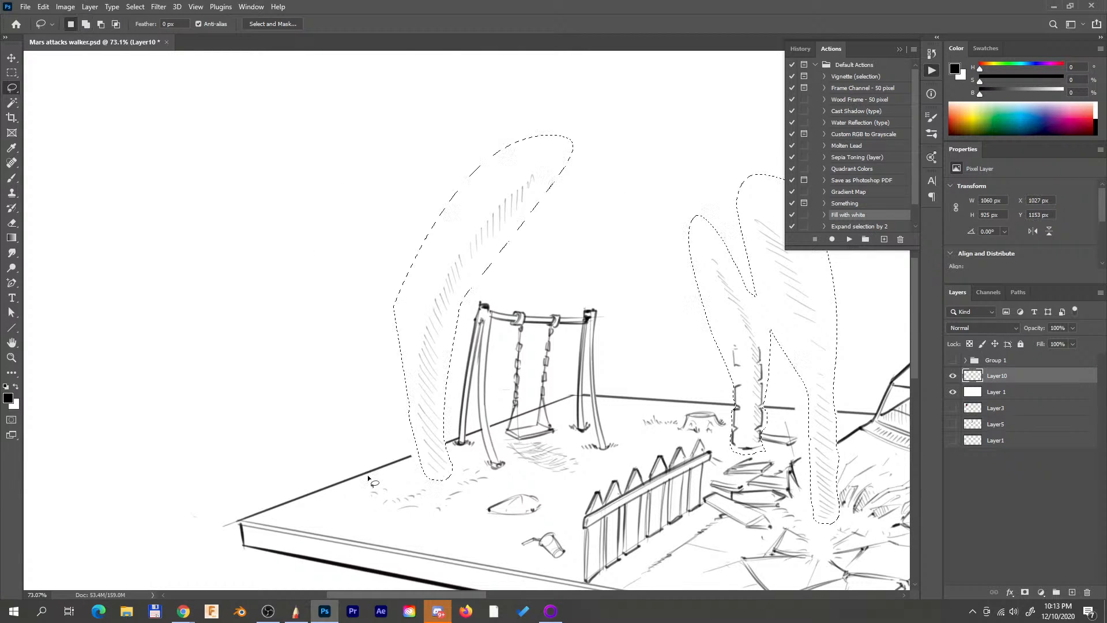
Move the selected hatching from Layer10 onto the Martial Lines layer in Group 1 by cutting, pasting and merging it down.
key(ctrl+x)
drag(723, 443, 465, 434)
click(953, 360)
click(965, 359)
click(1008, 375)
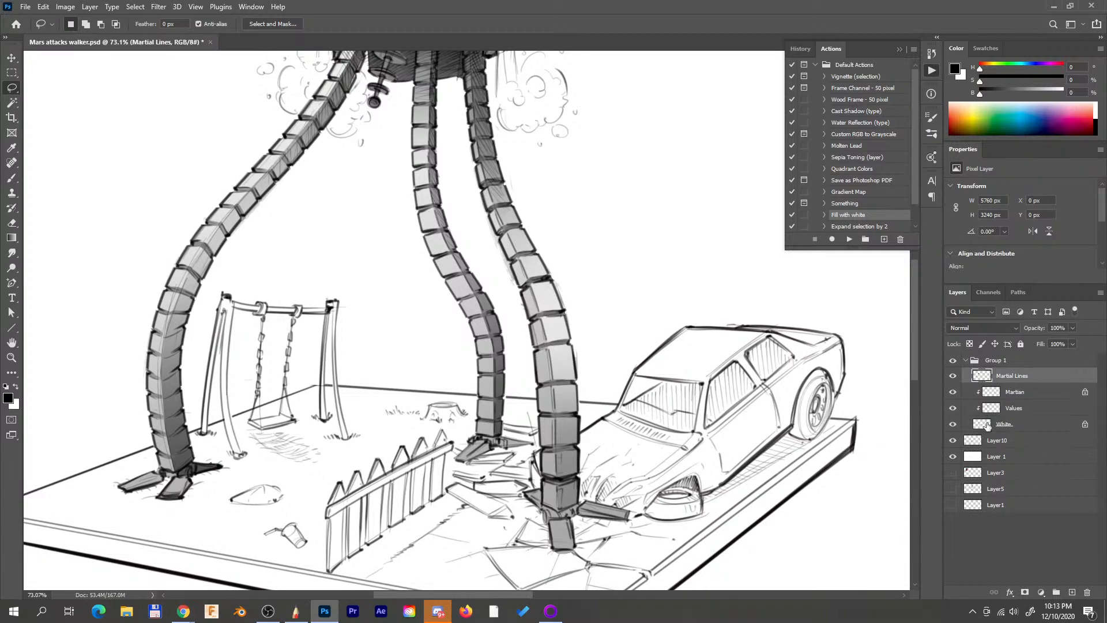
key(ctrl+v)
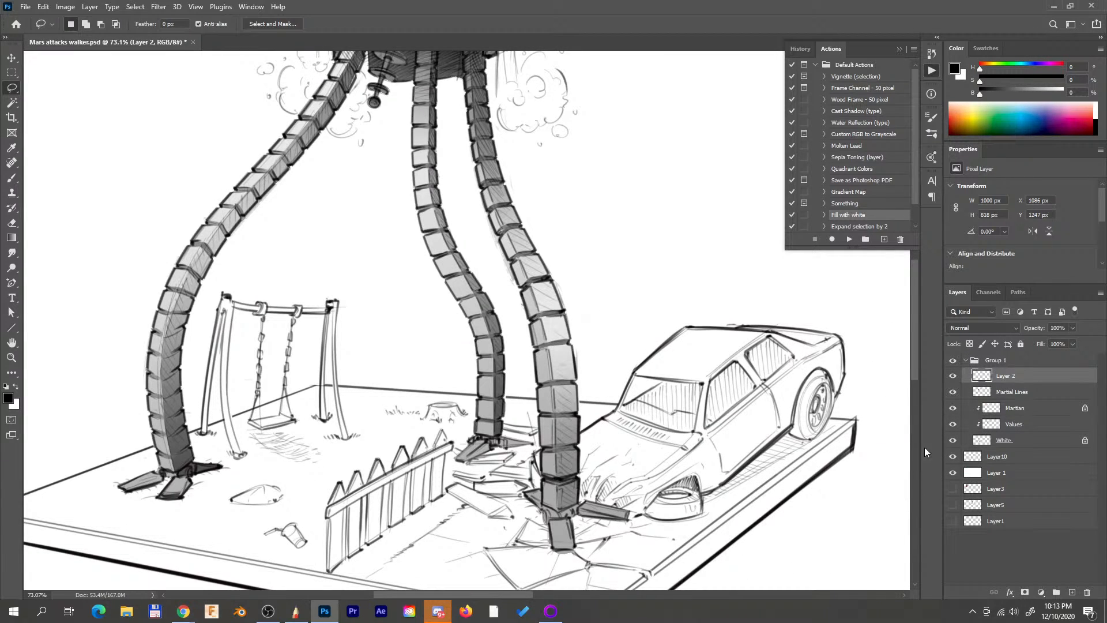
key(ctrl+z)
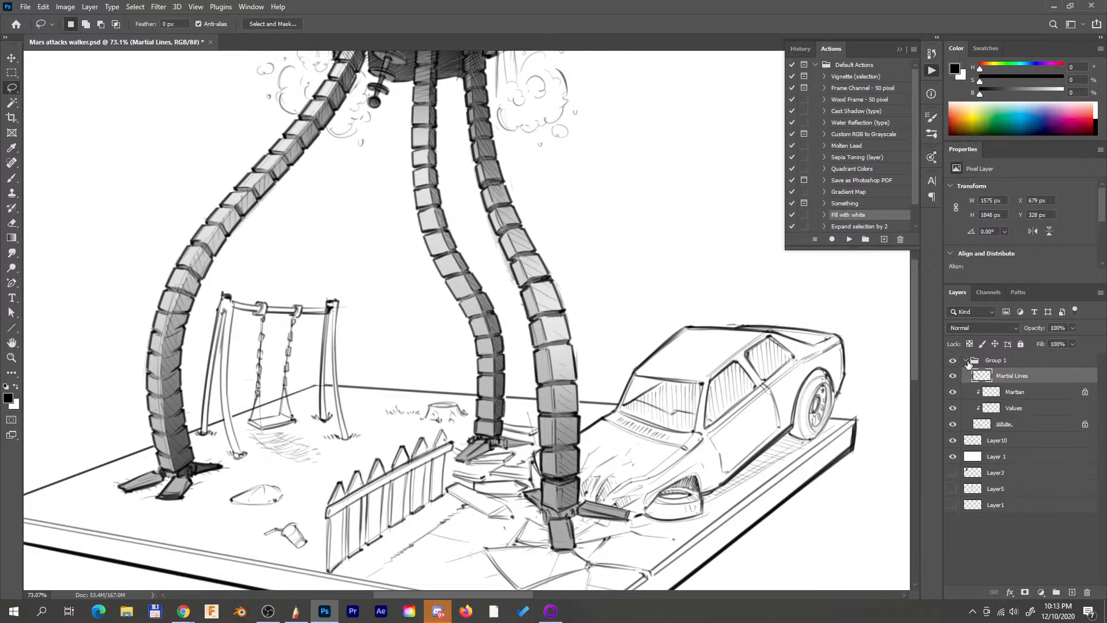
Collapse and hide Group 1, and make Layer10 the active layer.
click(968, 363)
click(953, 361)
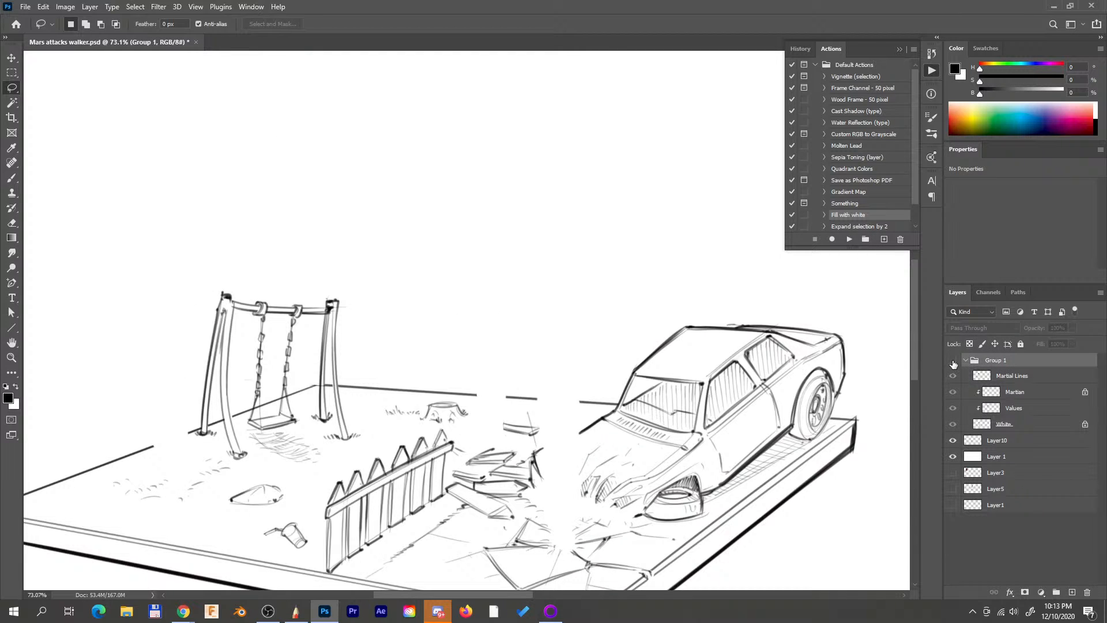
click(999, 425)
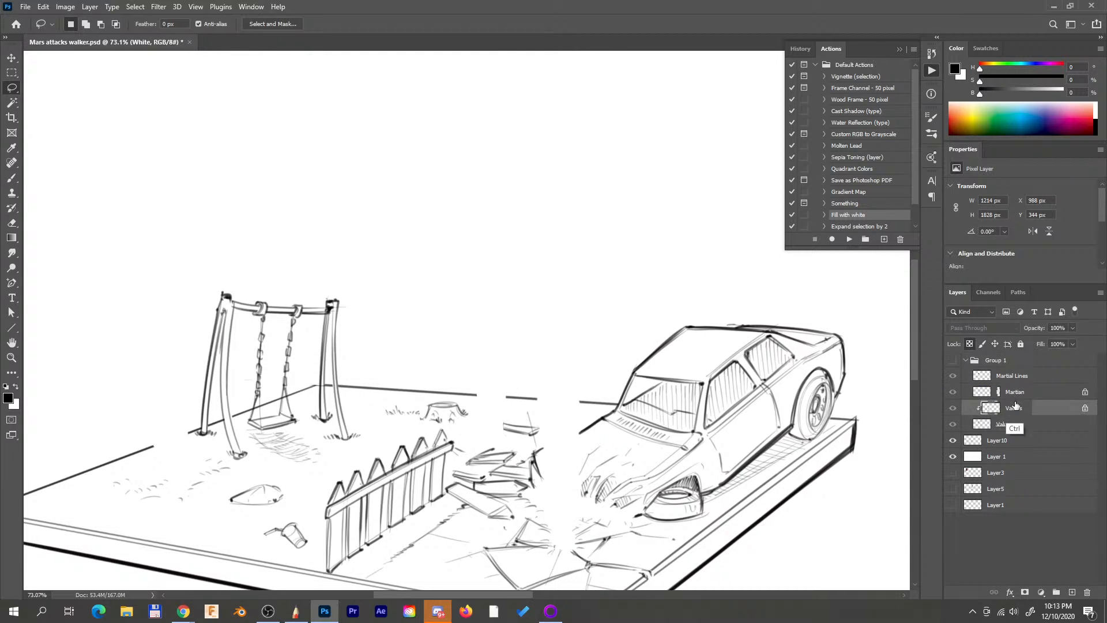
click(953, 361)
click(966, 361)
click(953, 361)
click(998, 376)
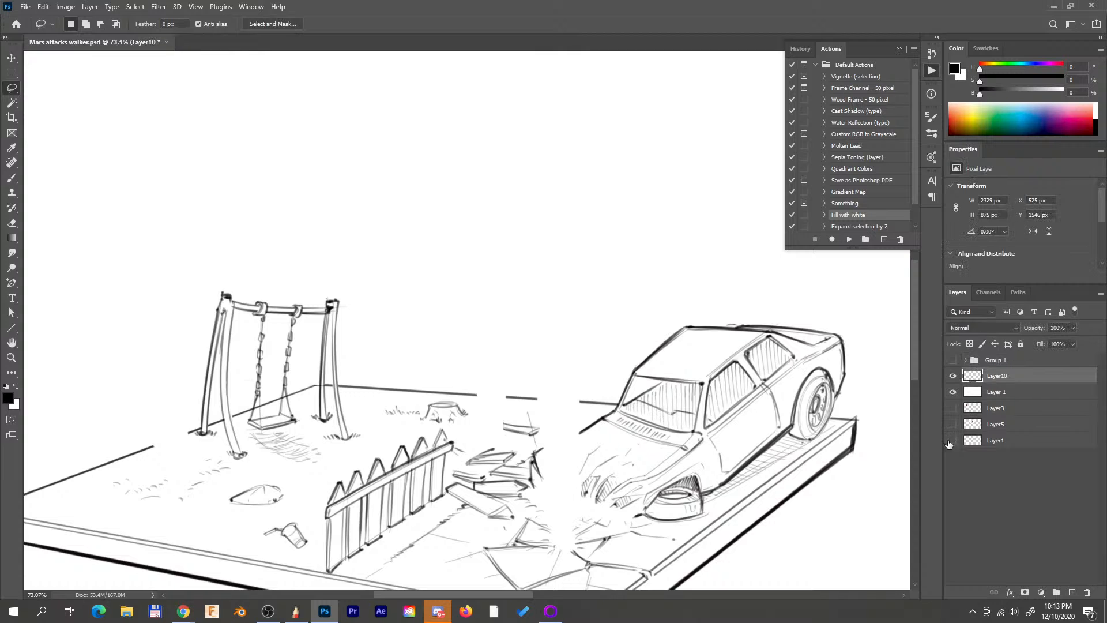
Close the gaps in the platform's left and back edges on Layer10 with straight black Brush lines.
drag(813, 479, 815, 407)
key(b)
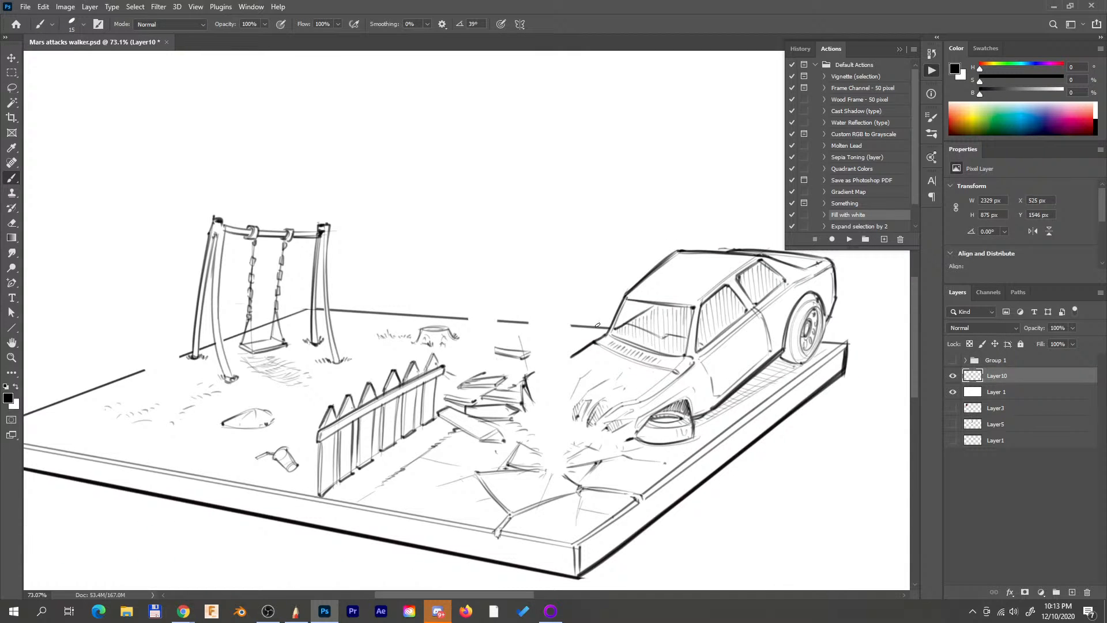
scroll(173, 352, up, 6)
drag(289, 391, 409, 344)
mouse_move(677, 346)
mouse_down()
mouse_move(234, 378)
mouse_move(28, 435)
mouse_up()
drag(657, 369, 377, 370)
click(425, 320)
shift+click(521, 327)
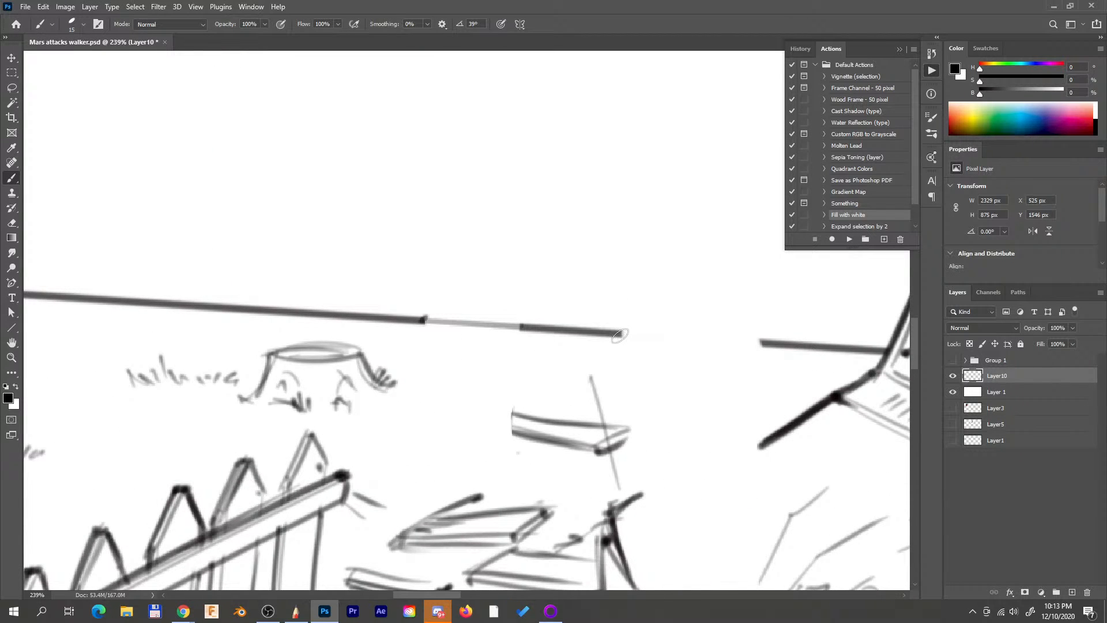
shift+click(761, 344)
key(ctrl+0)
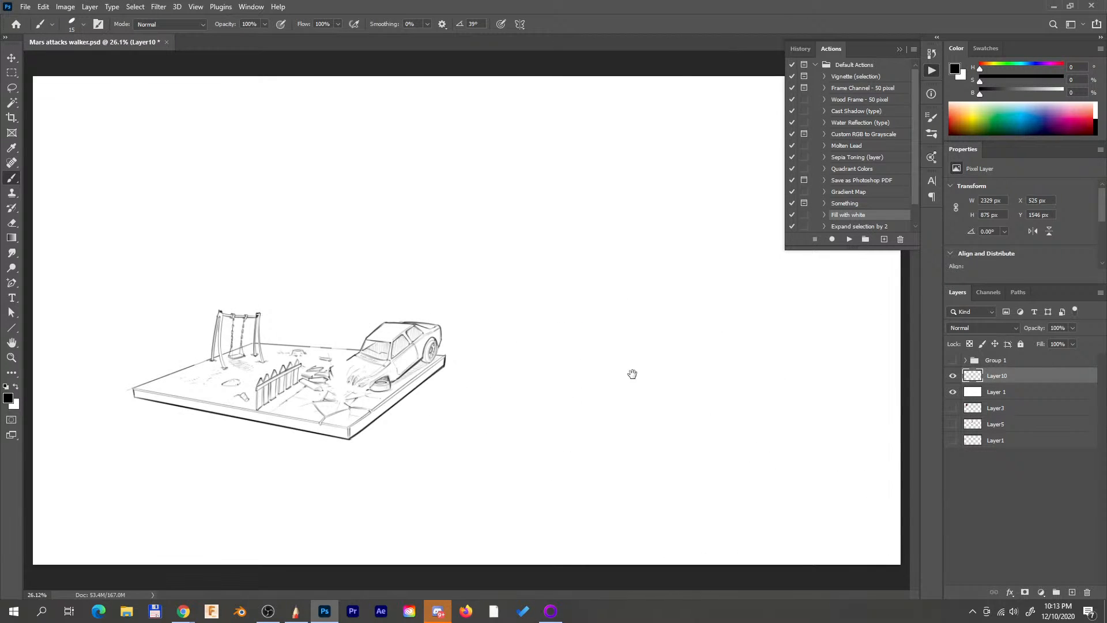
mouse_move(378, 414)
mouse_down()
mouse_move(415, 400)
mouse_move(600, 399)
mouse_up()
drag(571, 390, 680, 416)
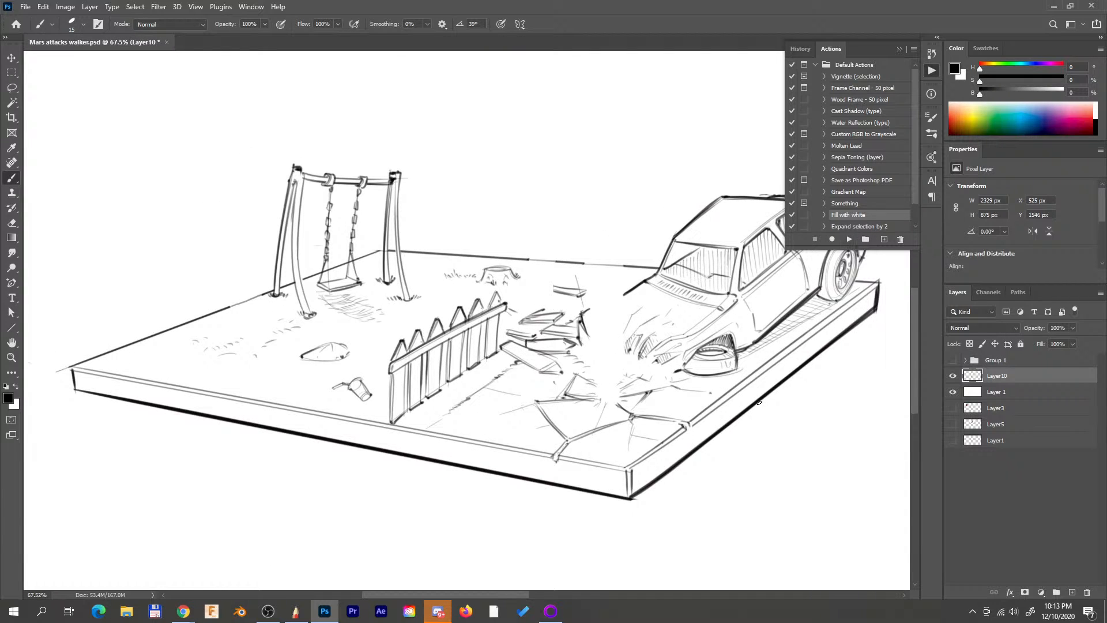
Select the empty background around the platform with the Magic Wand, adding the openings between the swing set's posts and chains.
key(w)
click(558, 224)
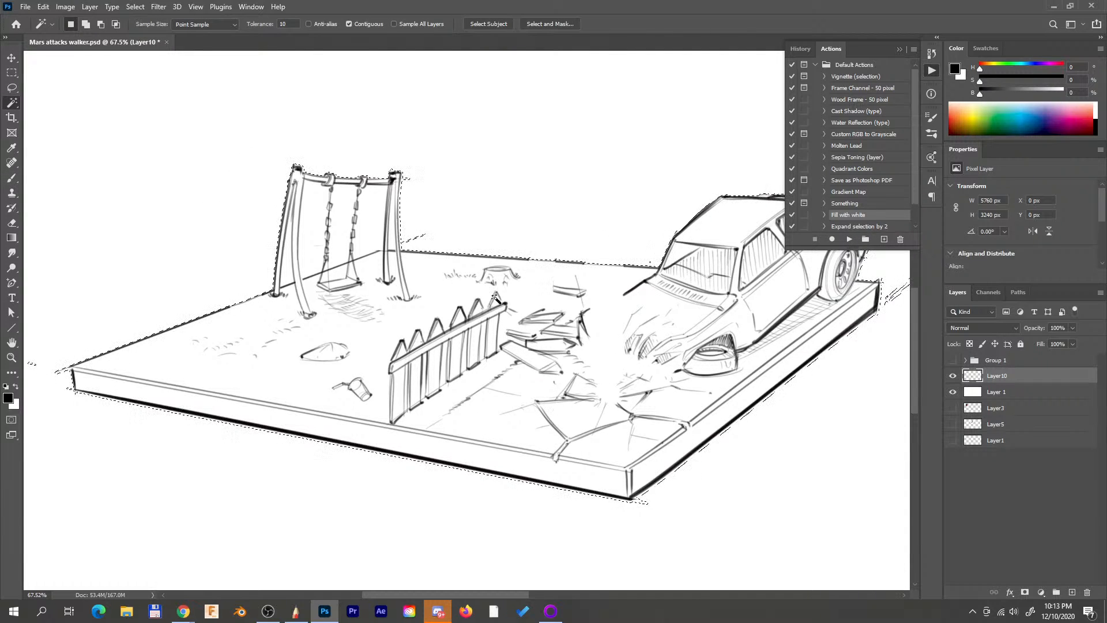
key(ctrl+d)
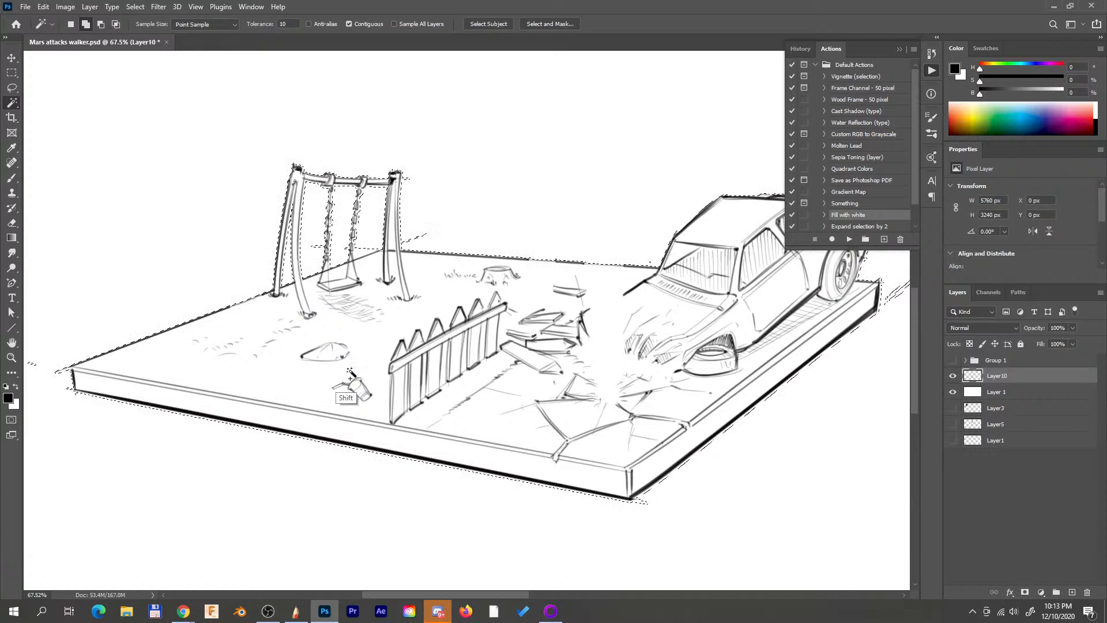
drag(621, 368, 482, 423)
click(481, 423)
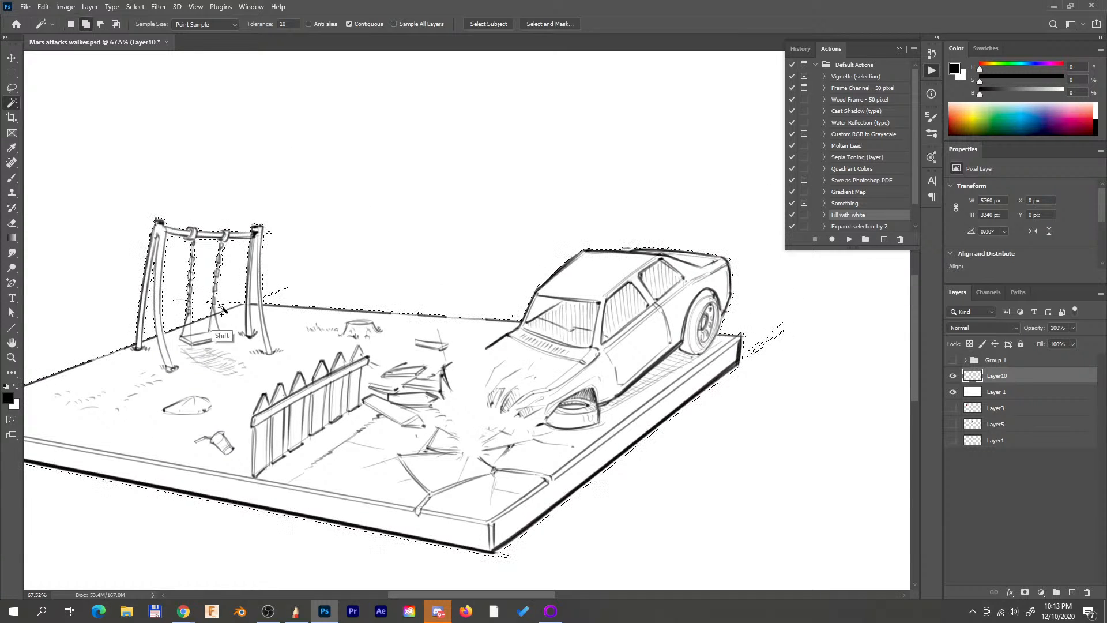
shift+click(545, 308)
drag(589, 439, 654, 441)
Run the Expand selection by 2 action and the Fill with white action to back the platform scene with white.
click(850, 226)
click(845, 239)
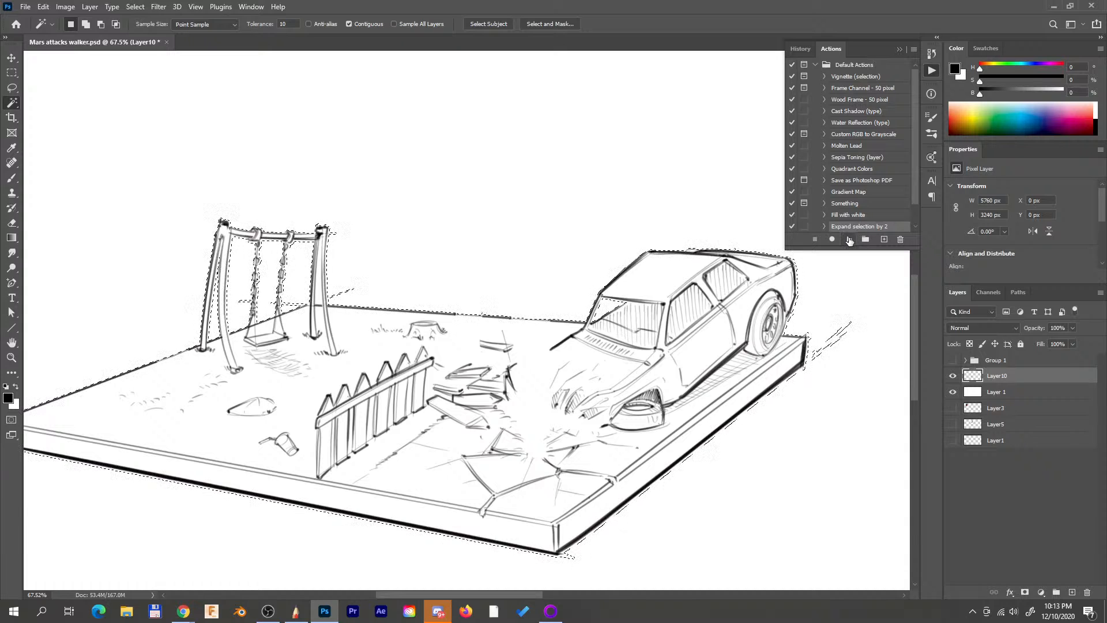
drag(747, 340, 795, 337)
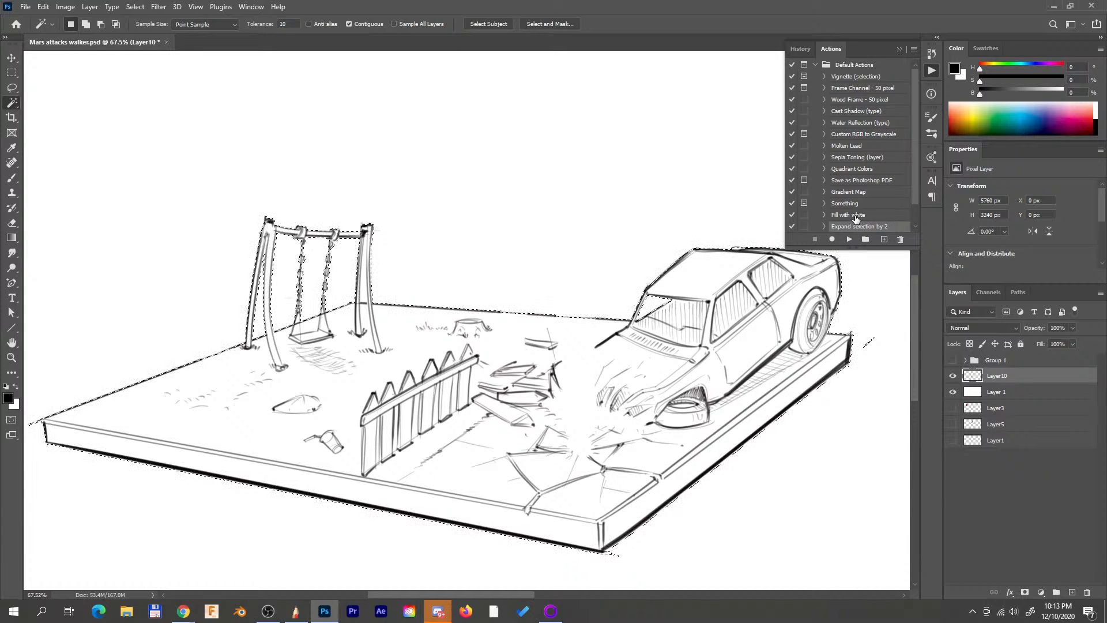
click(856, 217)
click(848, 239)
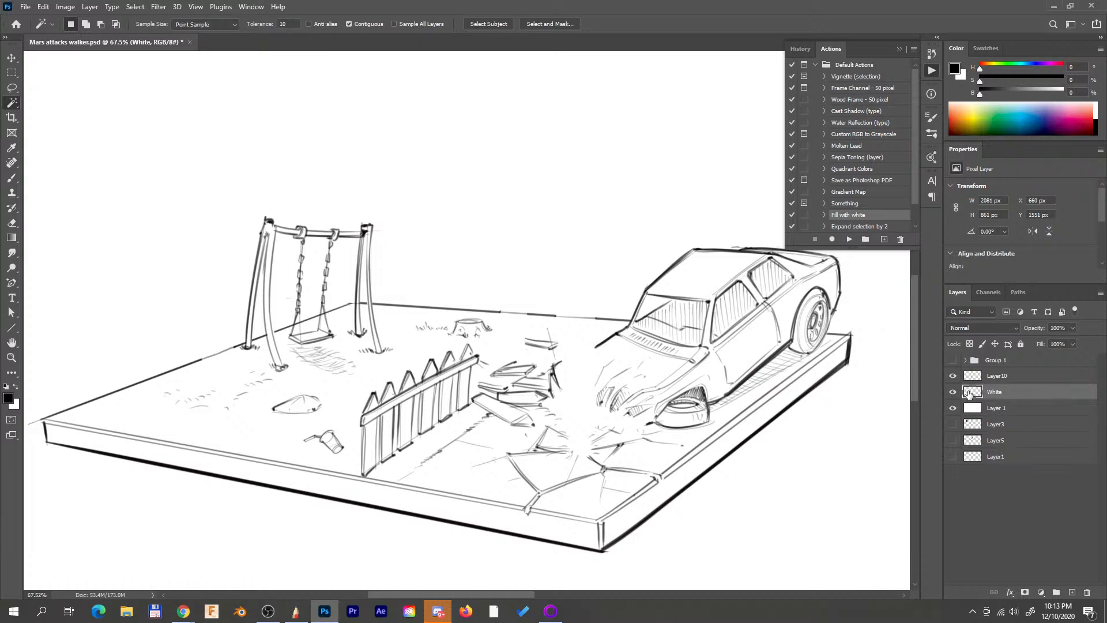
Check the new White layer by hiding and showing it, and lock its transparent pixels.
click(953, 392)
click(951, 395)
click(970, 344)
Shade the White layer upward from the platform's front edge with gradients at 40% opacity, setting the grey's brightness to 62%.
scroll(741, 407, down, 3)
drag(723, 416, 607, 428)
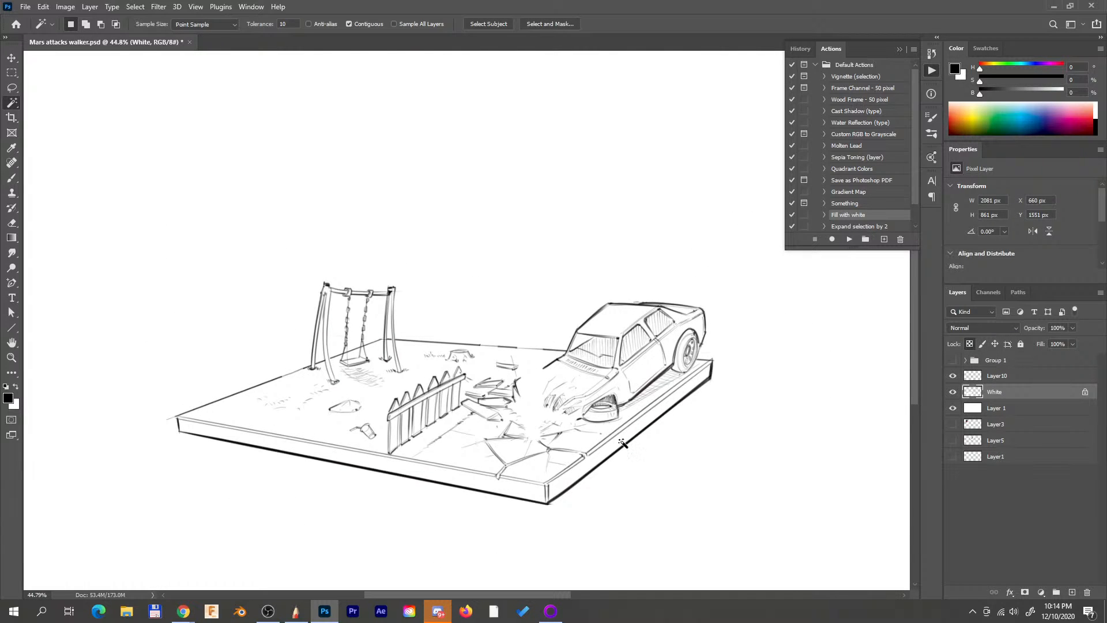
key(g)
drag(535, 524, 493, 81)
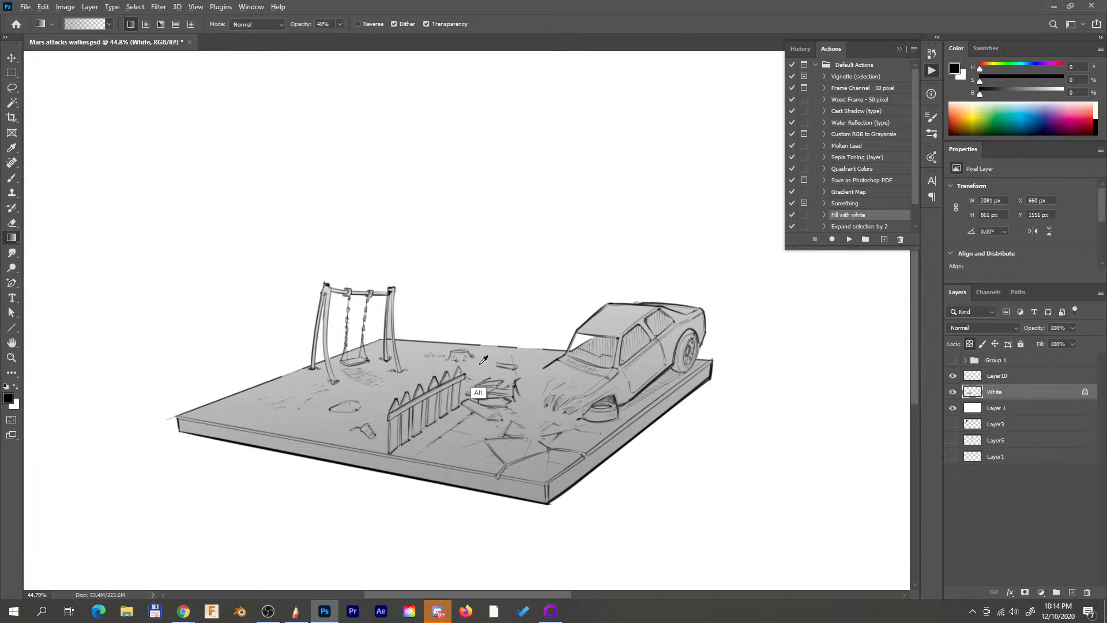
alt+click(480, 395)
key(ctrl+z)
mouse_move(524, 113)
mouse_down()
mouse_move(495, 485)
mouse_move(531, 409)
mouse_up()
drag(534, 499, 527, 341)
click(1030, 96)
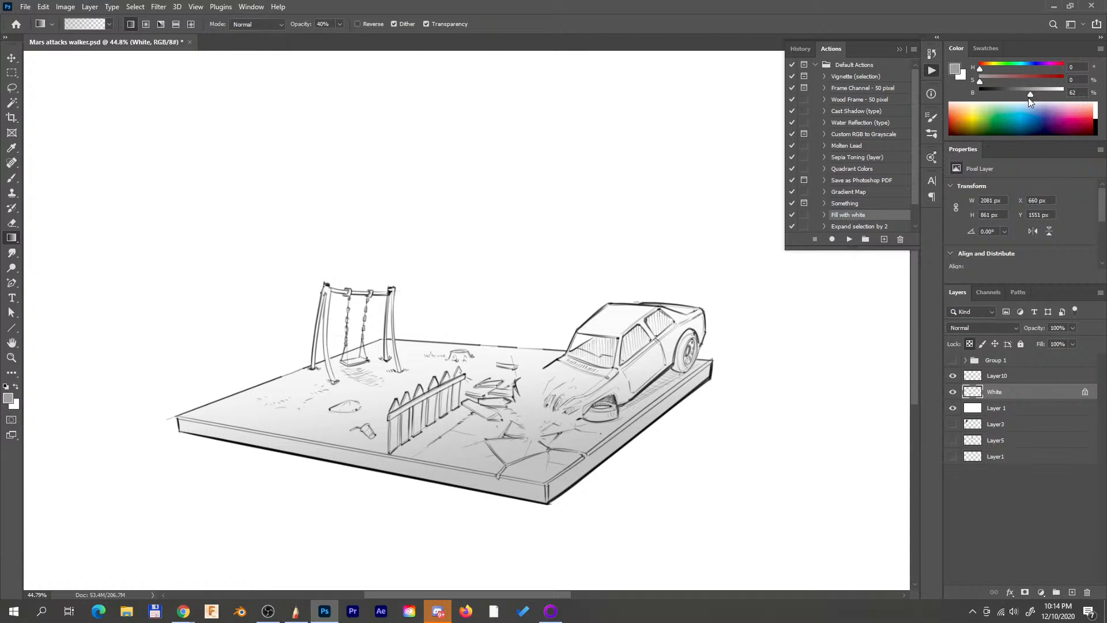
drag(568, 525, 552, 334)
drag(550, 498, 535, 375)
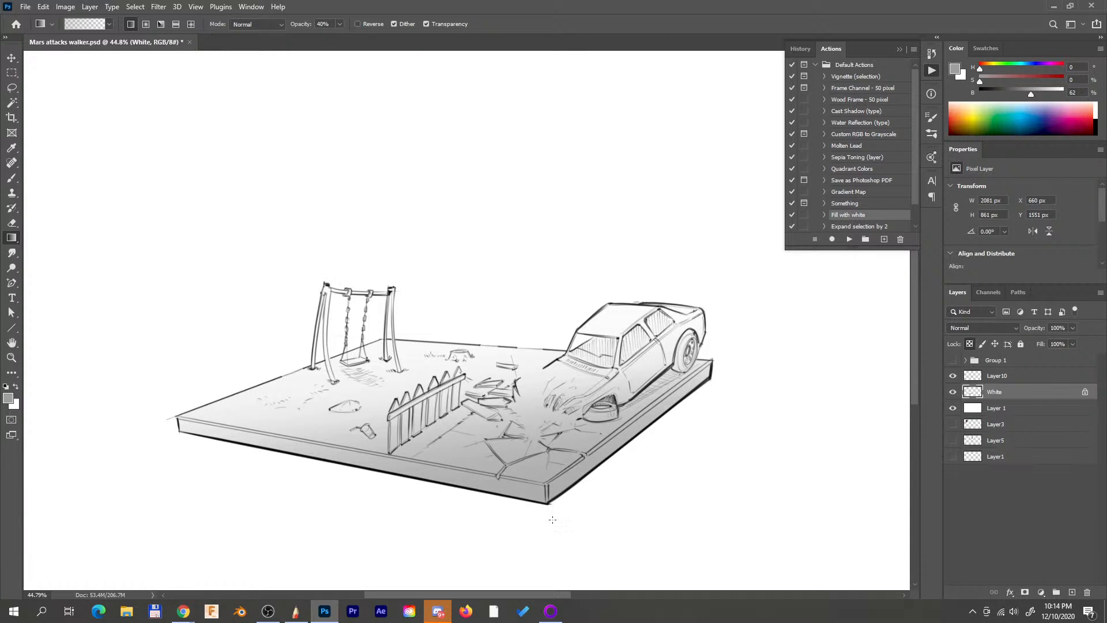
drag(521, 525, 494, 297)
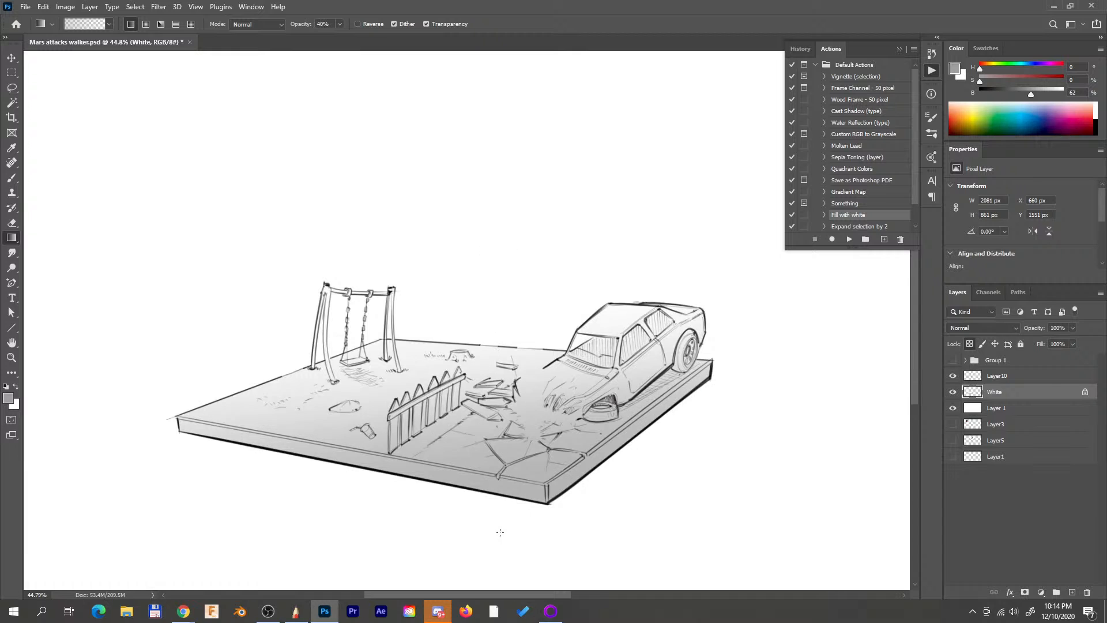
Select the platform's side faces with the Lasso, darken them with a black gradient at 40% opacity, deselect, and show Group 1.
key(l)
mouse_move(639, 506)
mouse_down()
mouse_move(748, 345)
mouse_move(546, 510)
mouse_move(387, 446)
mouse_move(168, 447)
mouse_move(240, 526)
mouse_move(669, 526)
mouse_up()
key(g)
key(d)
drag(562, 502, 521, 240)
key(ctrl+d)
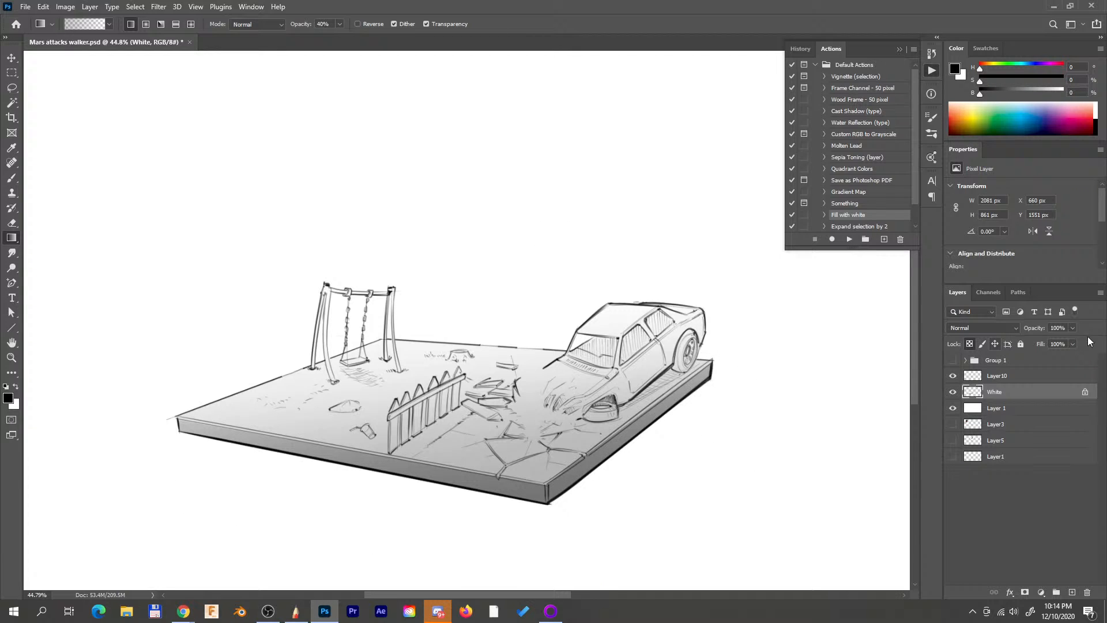
click(953, 360)
scroll(605, 482, down, 3)
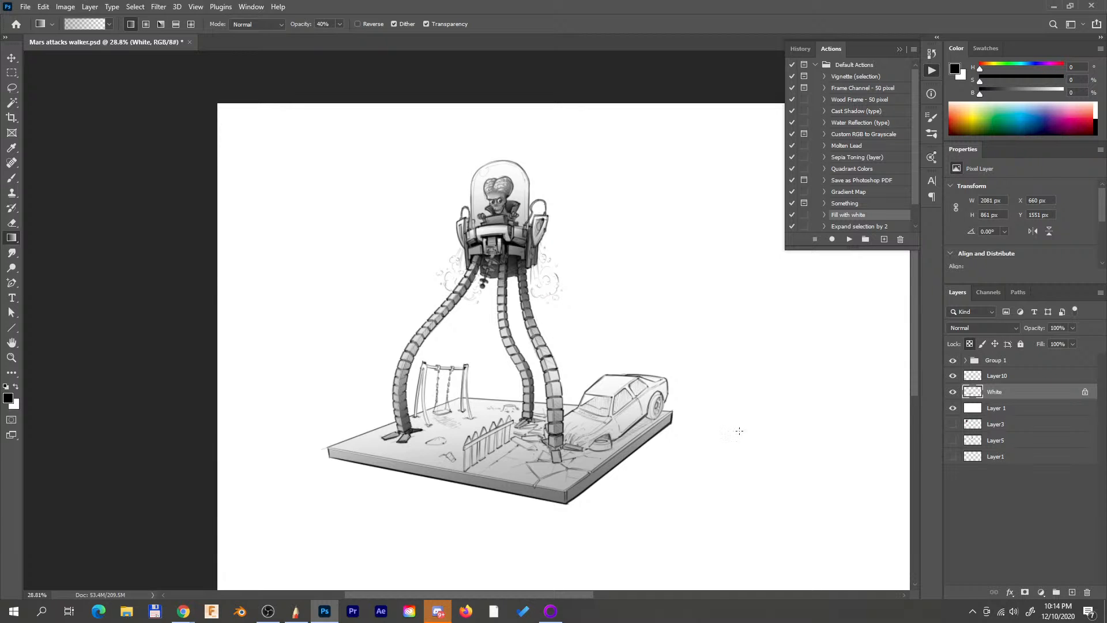
Inspect the platform shading up close, hiding and showing the White layer to compare.
drag(458, 413, 569, 346)
drag(557, 401, 560, 370)
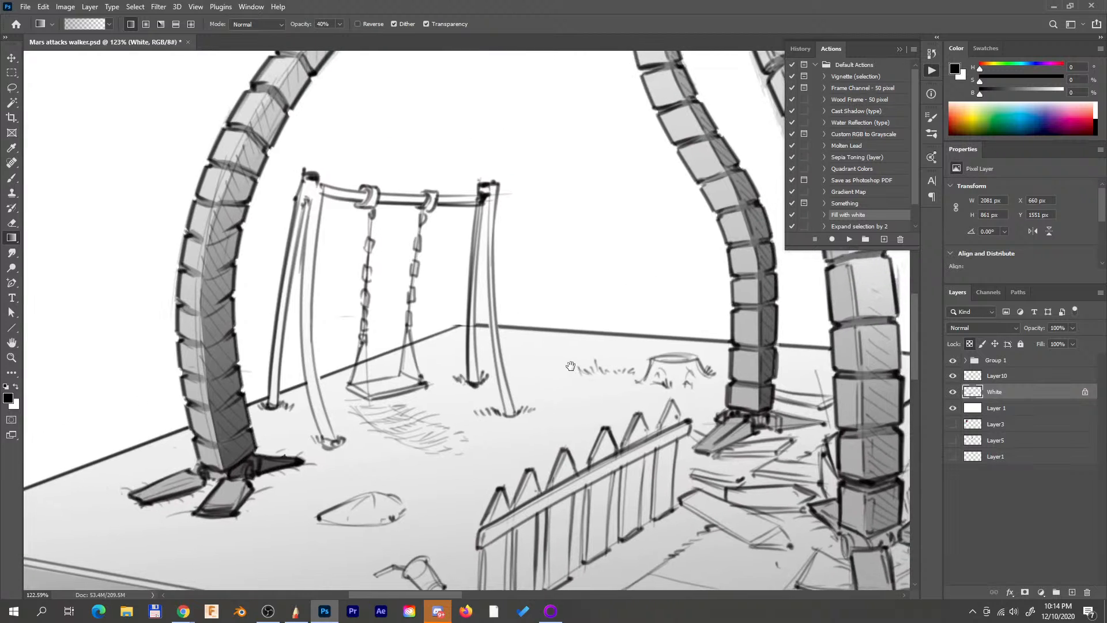
click(952, 391)
click(952, 391)
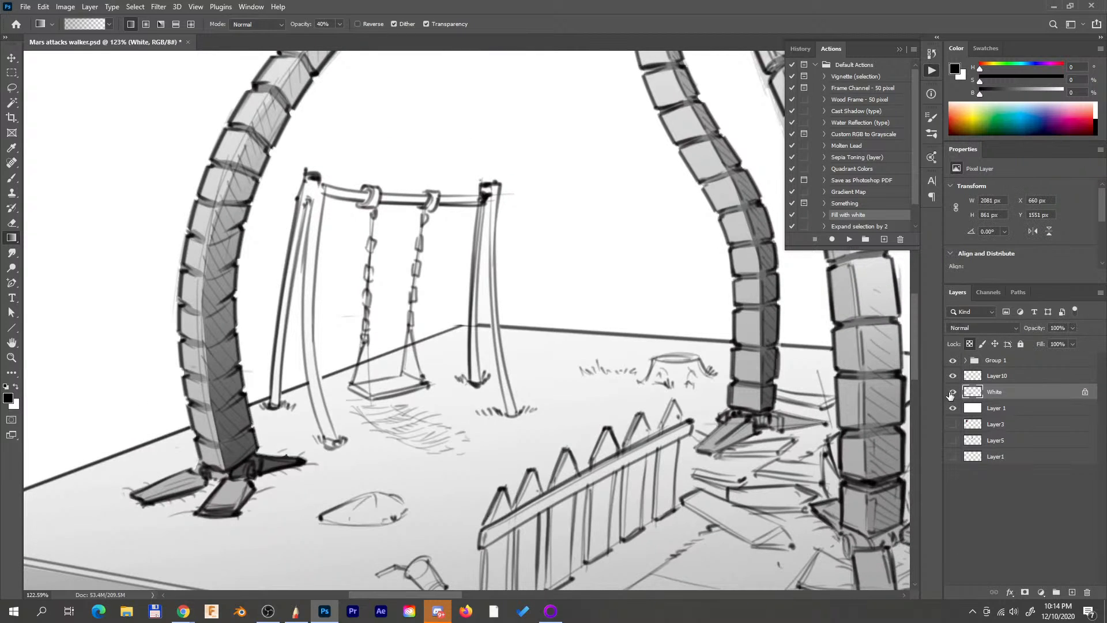
scroll(689, 393, down, 3)
drag(689, 394, 457, 381)
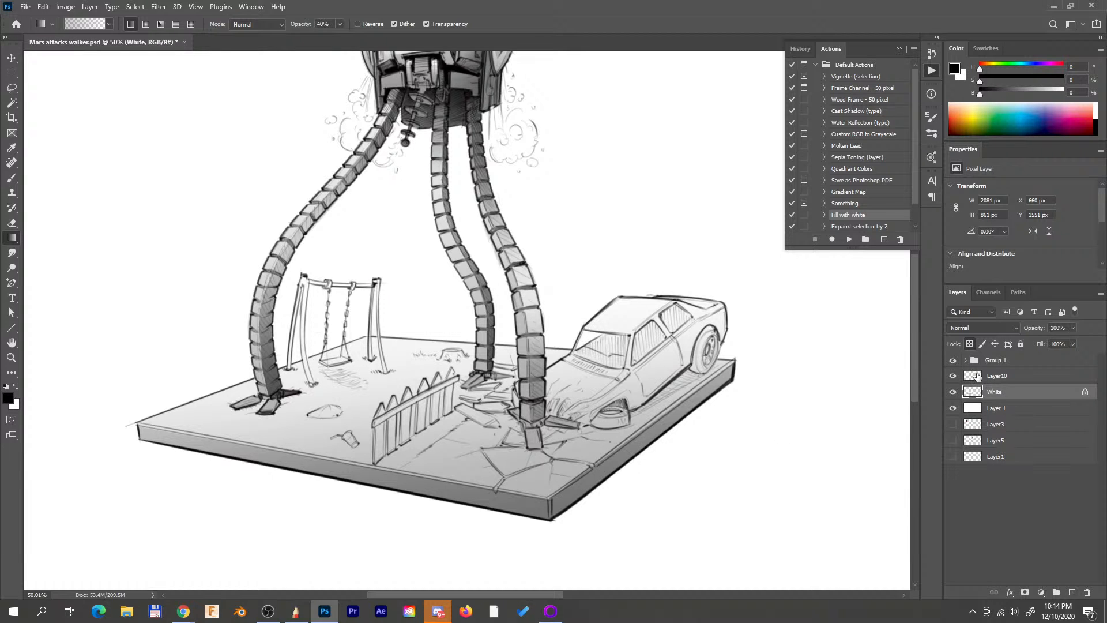
Crop the canvas closely around the walker and its platform, leaving a narrow white margin on all sides.
scroll(604, 469, down, 2)
scroll(702, 431, down, 2)
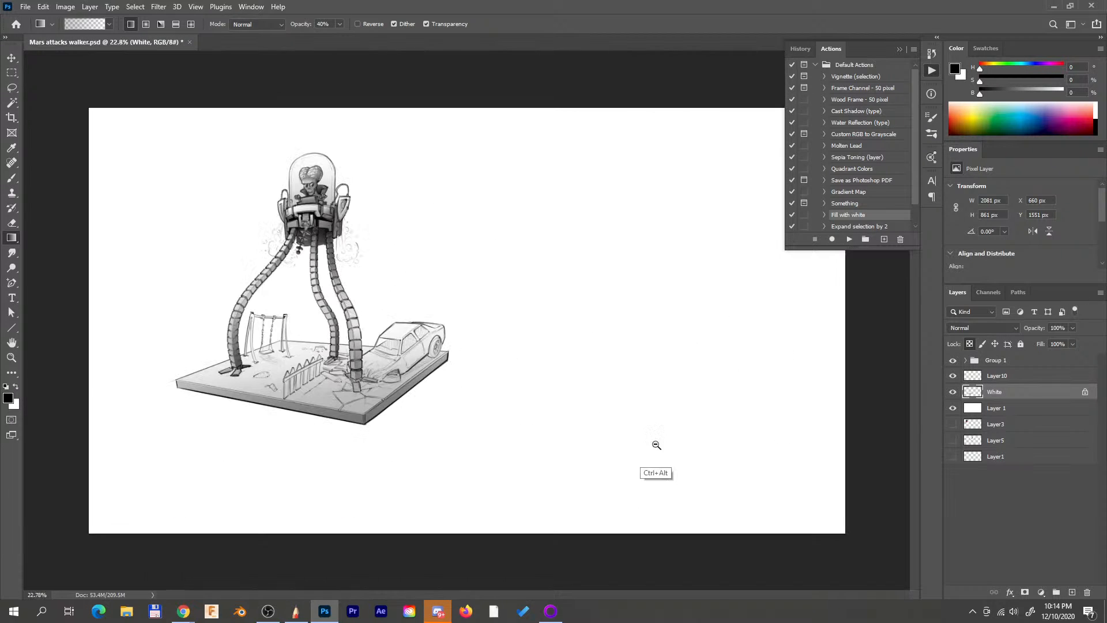
key(c)
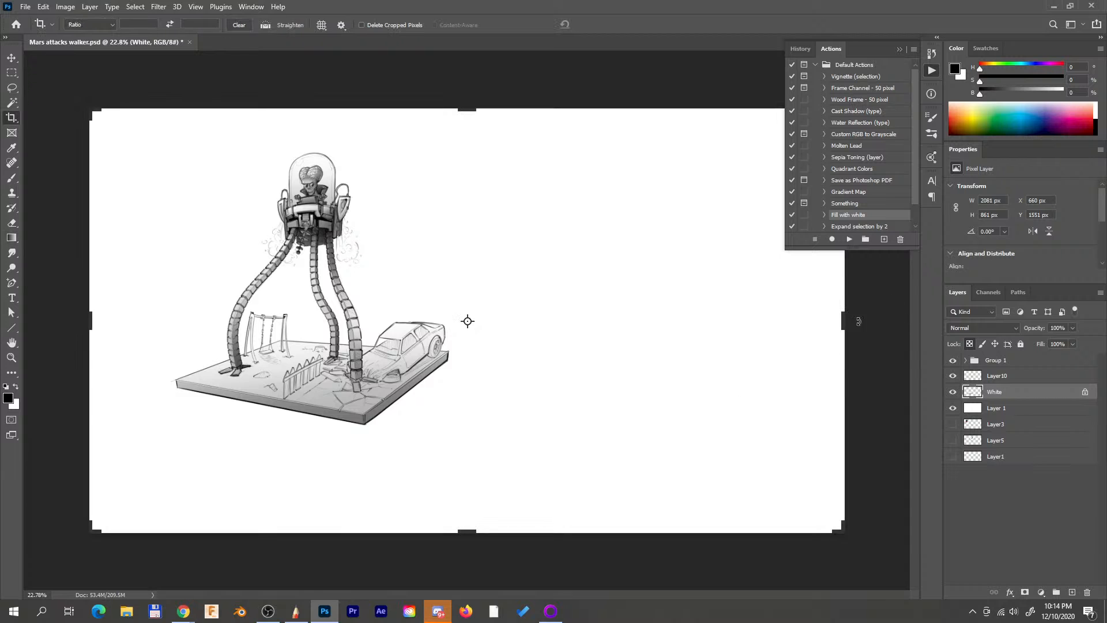
drag(845, 338, 661, 337)
drag(468, 533, 483, 488)
drag(276, 324, 300, 342)
drag(475, 155, 471, 162)
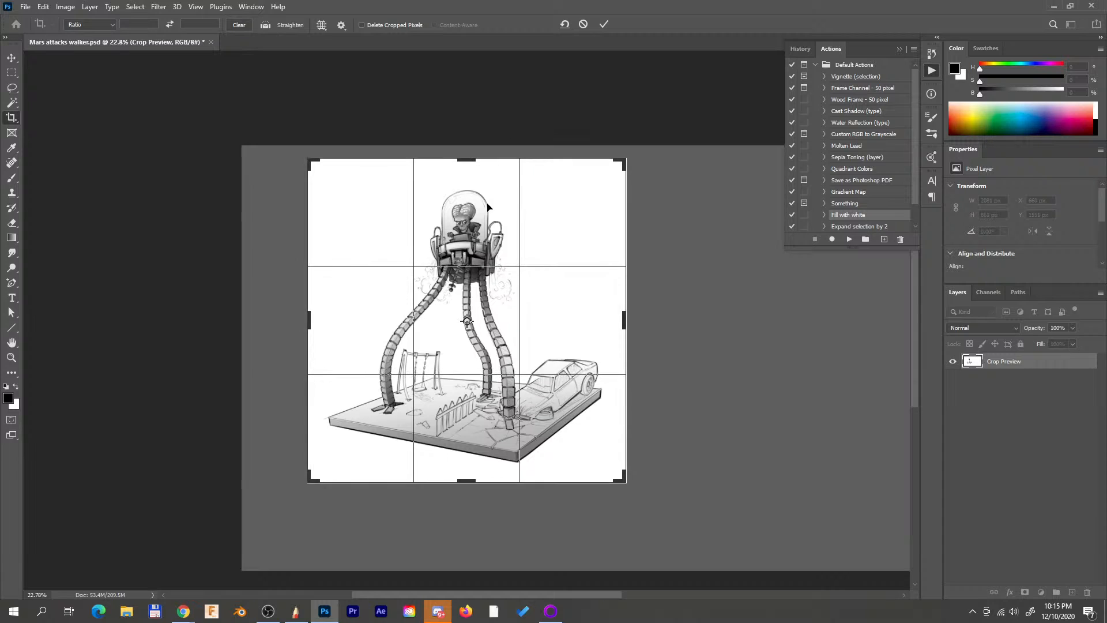
drag(470, 483, 465, 483)
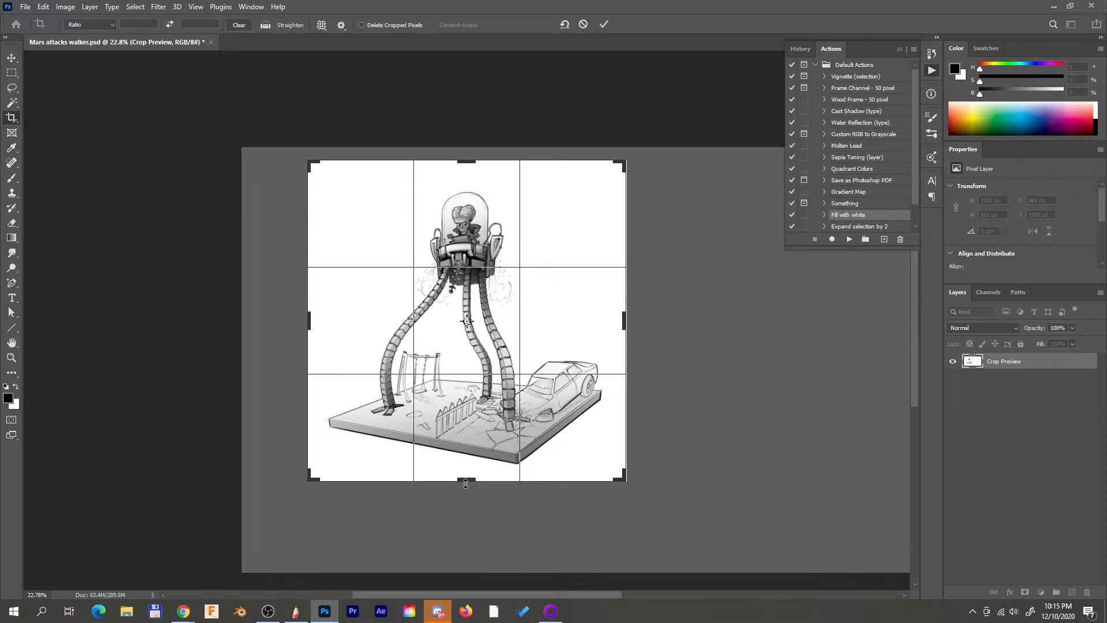
key(Return)
key(ctrl+plus)
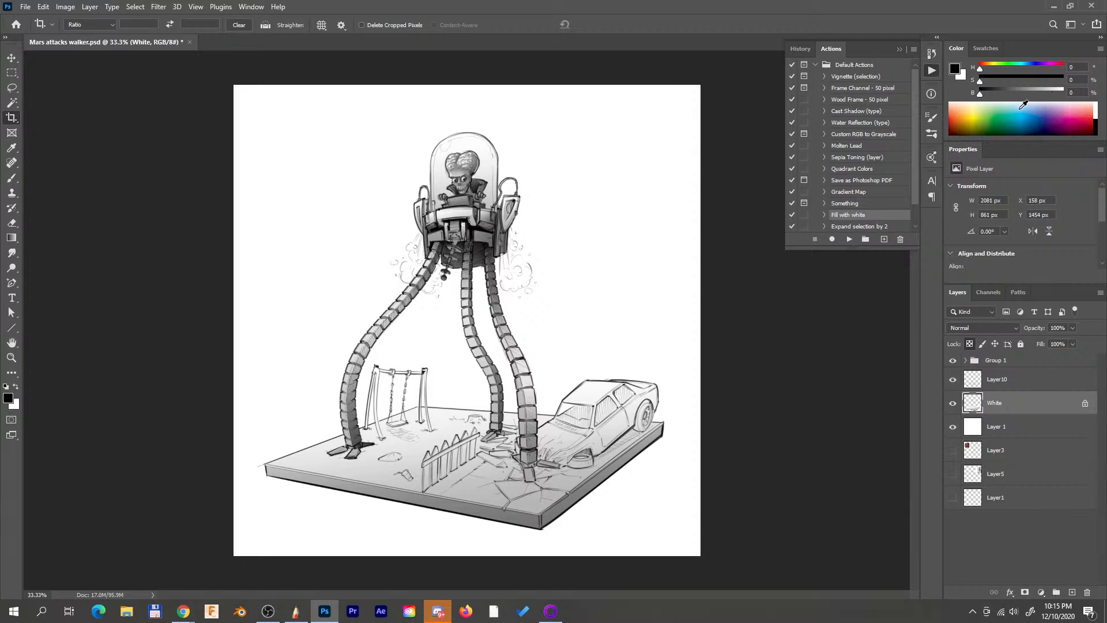
Fill the background Layer 1 with the dark cyan-blue swatch from the Darker swatch group.
click(1038, 114)
click(990, 48)
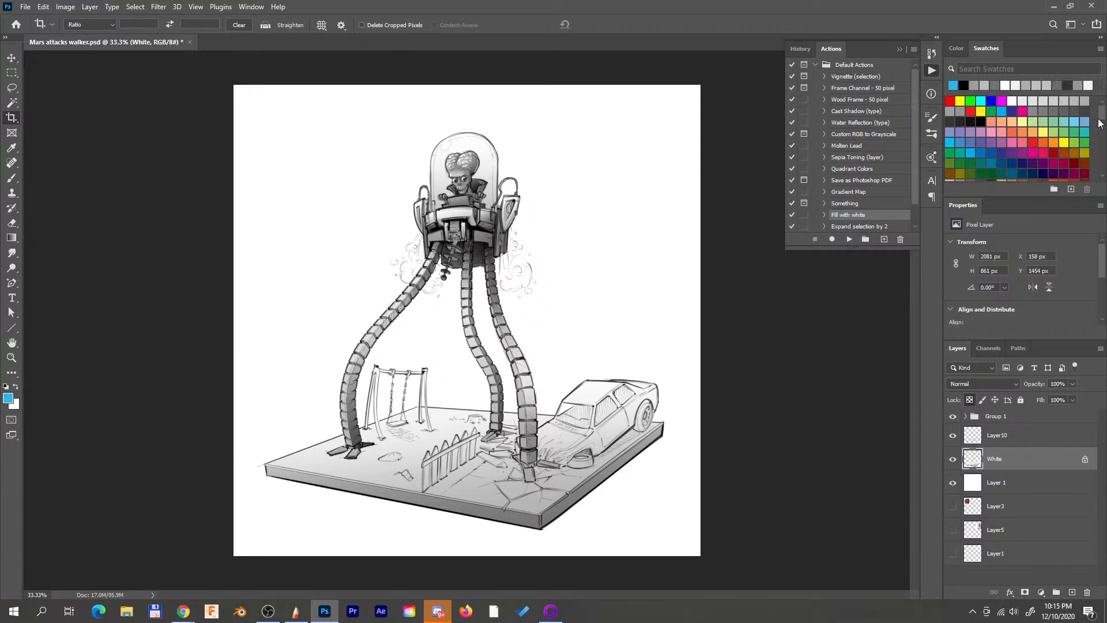
drag(1100, 119, 1100, 156)
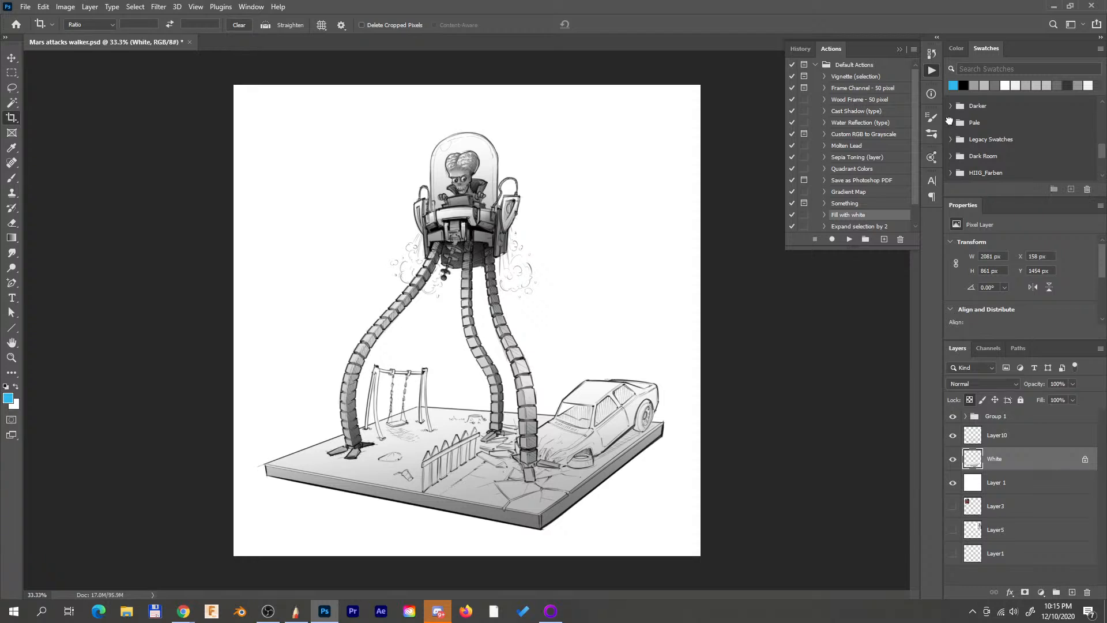
click(950, 122)
click(950, 122)
click(950, 106)
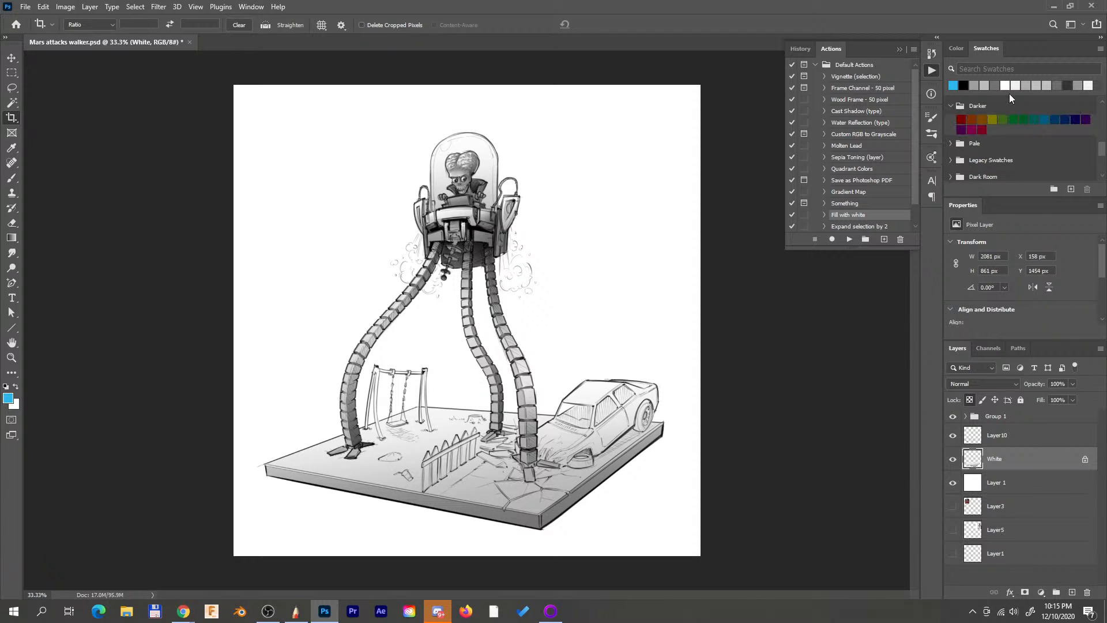
click(1044, 119)
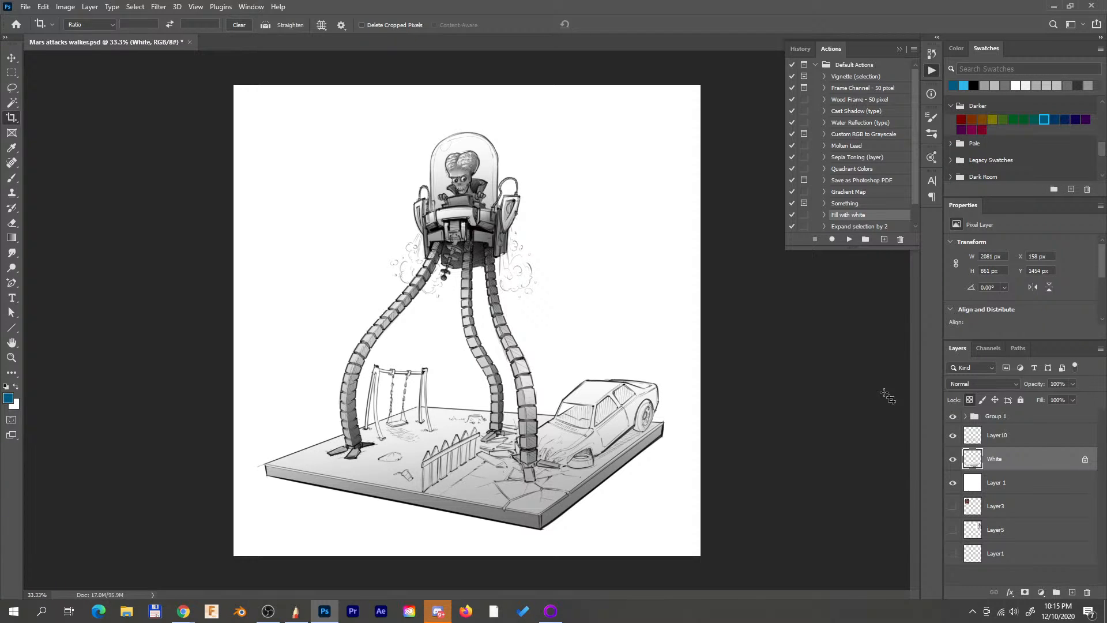
click(988, 491)
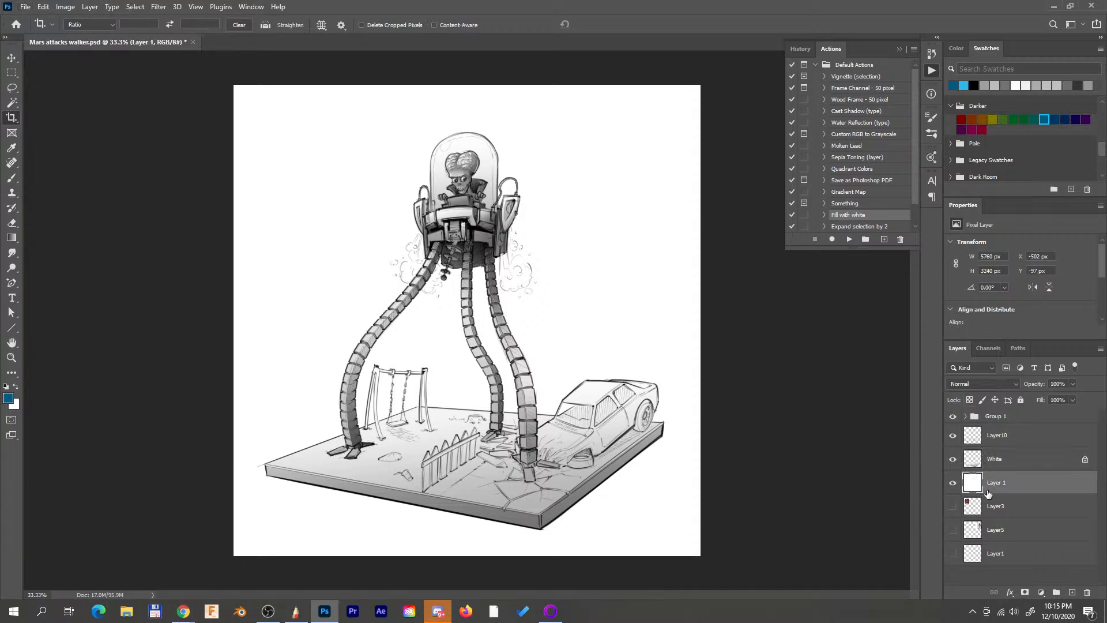
key(alt+BackSpace)
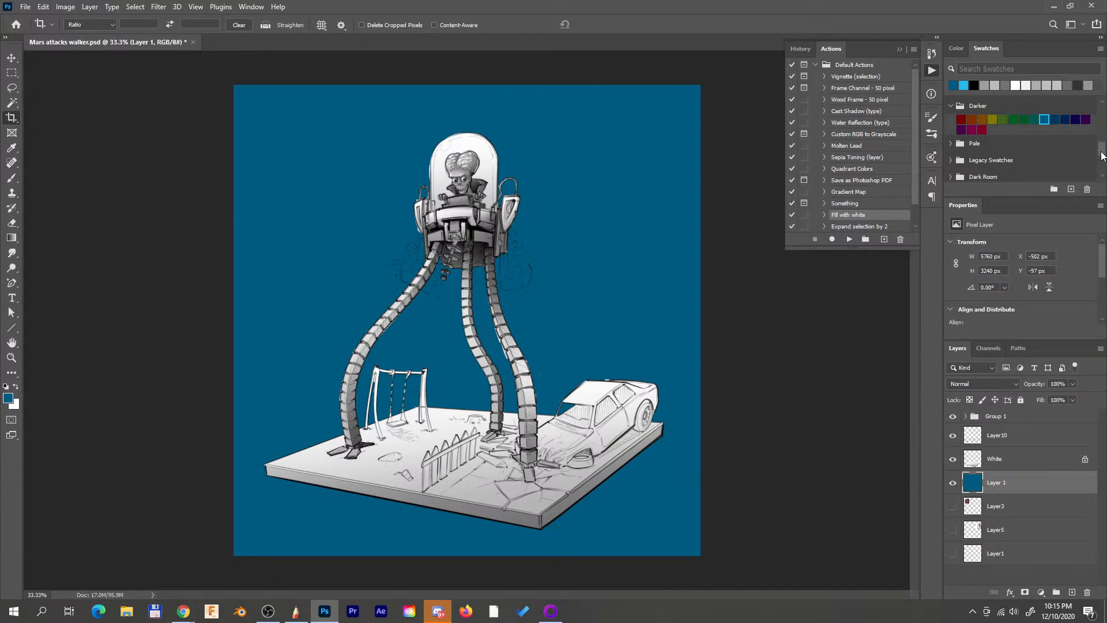
Darken the lower part of Layer 1 with a 40% opacity gradient in the dark violet swatch from the Darker group.
click(1086, 120)
key(g)
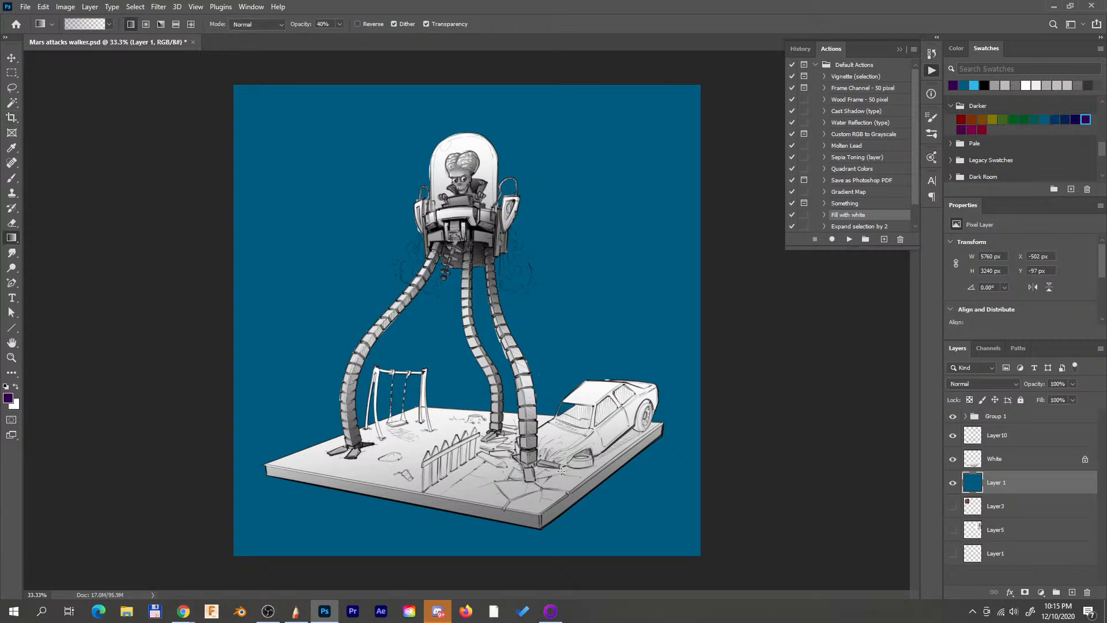
drag(542, 213, 555, 513)
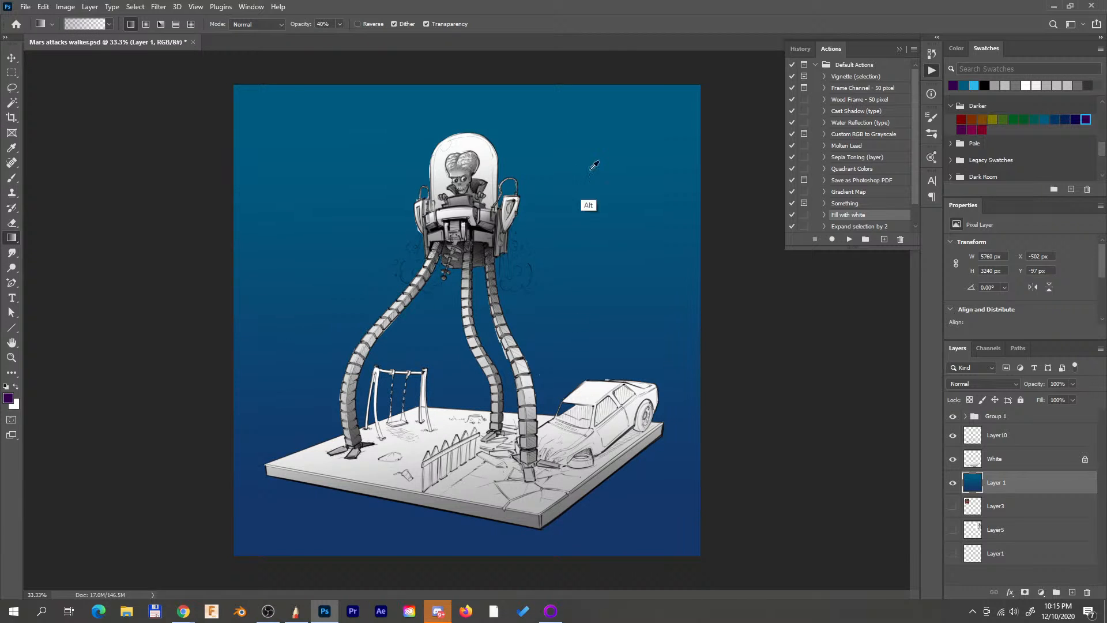
Sample the background blue, set its brightness to 100%, and lighten the upper part of Layer 1 with repeated 40% opacity gradients.
alt+click(582, 130)
key(F6)
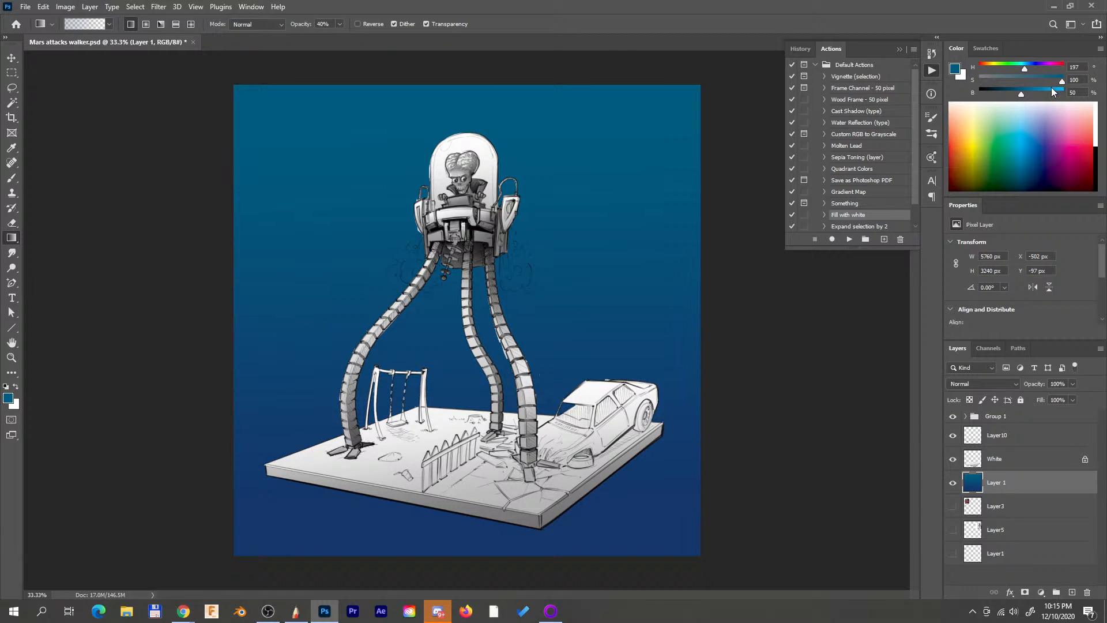
drag(1053, 92, 1064, 93)
drag(542, 81, 542, 159)
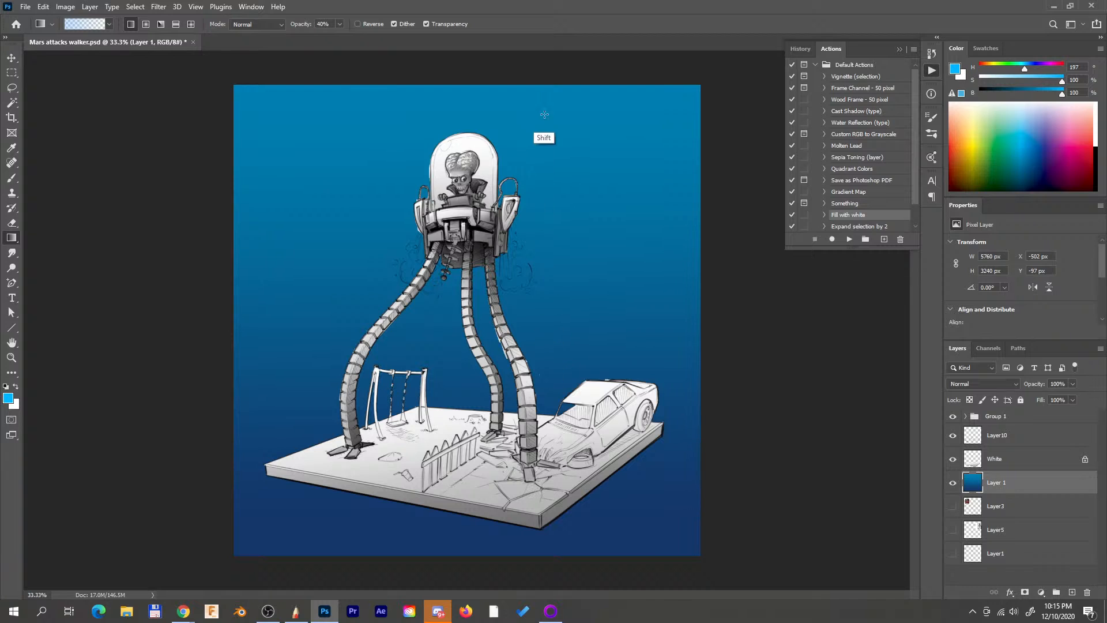
drag(544, 115, 545, 422)
drag(544, 136, 558, 611)
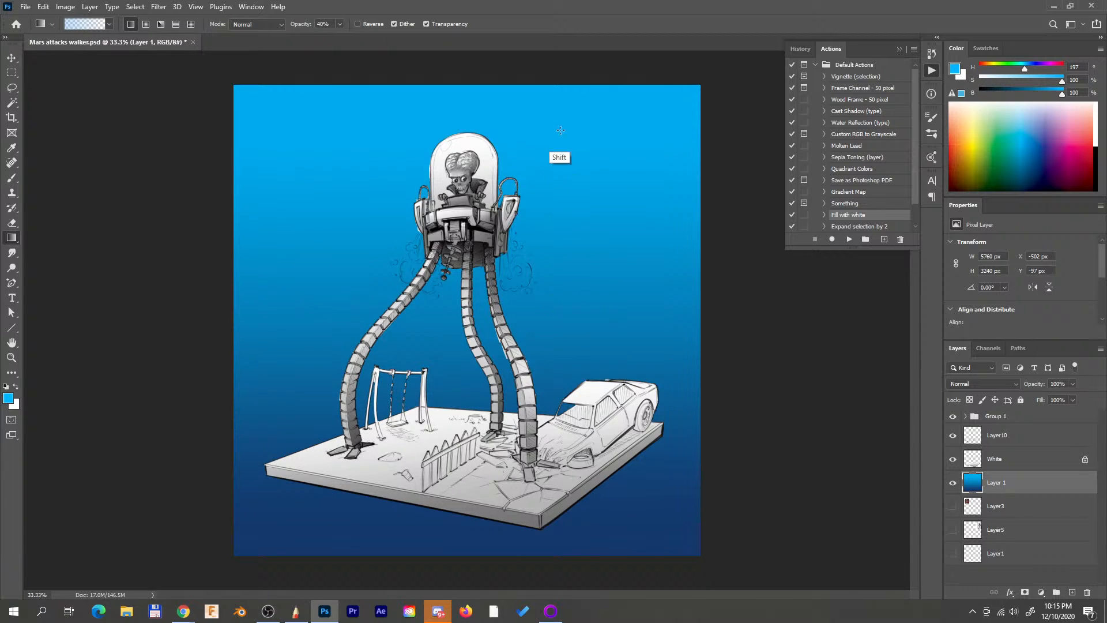
drag(561, 240, 562, 503)
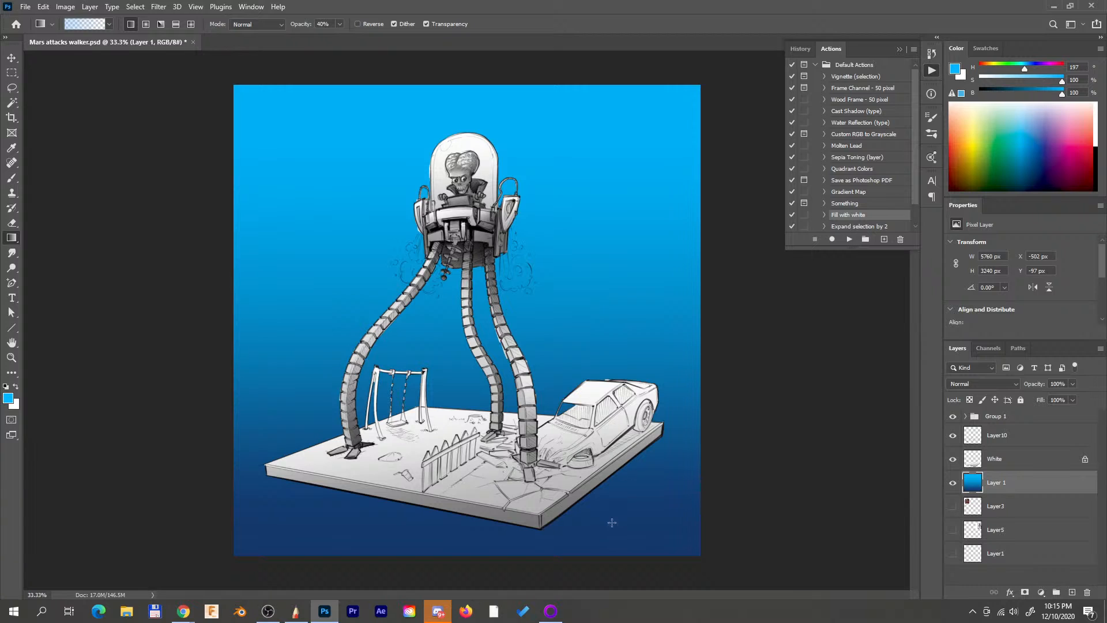
Expand Group 1, add a clipped layer above Martian, and tint the walker from the feet upward with gradients in violet, hue 277.
click(965, 417)
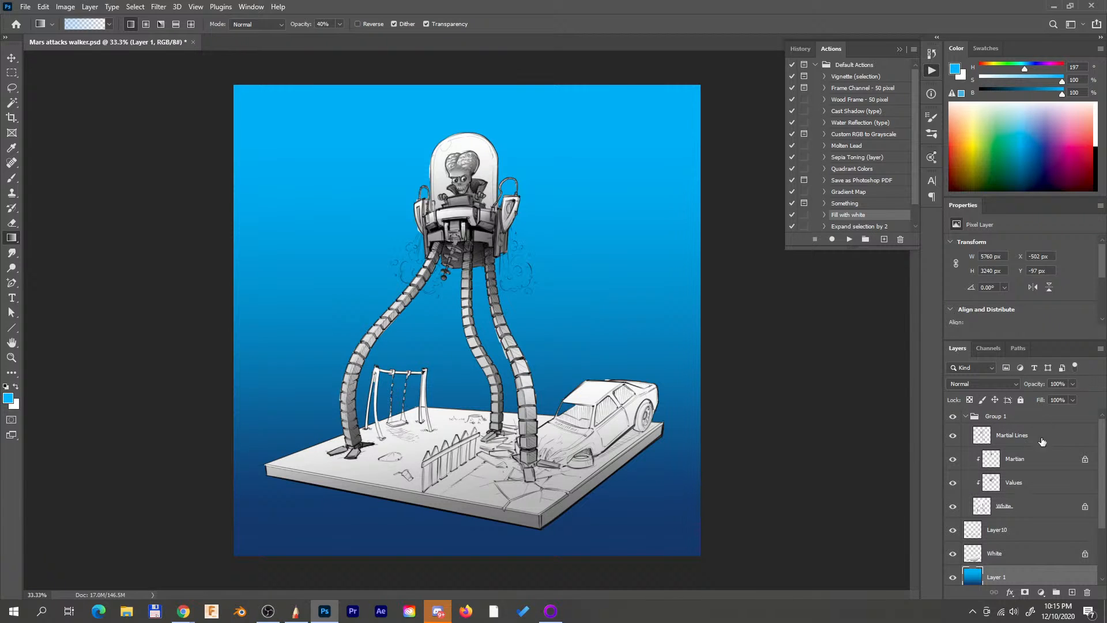
click(1037, 465)
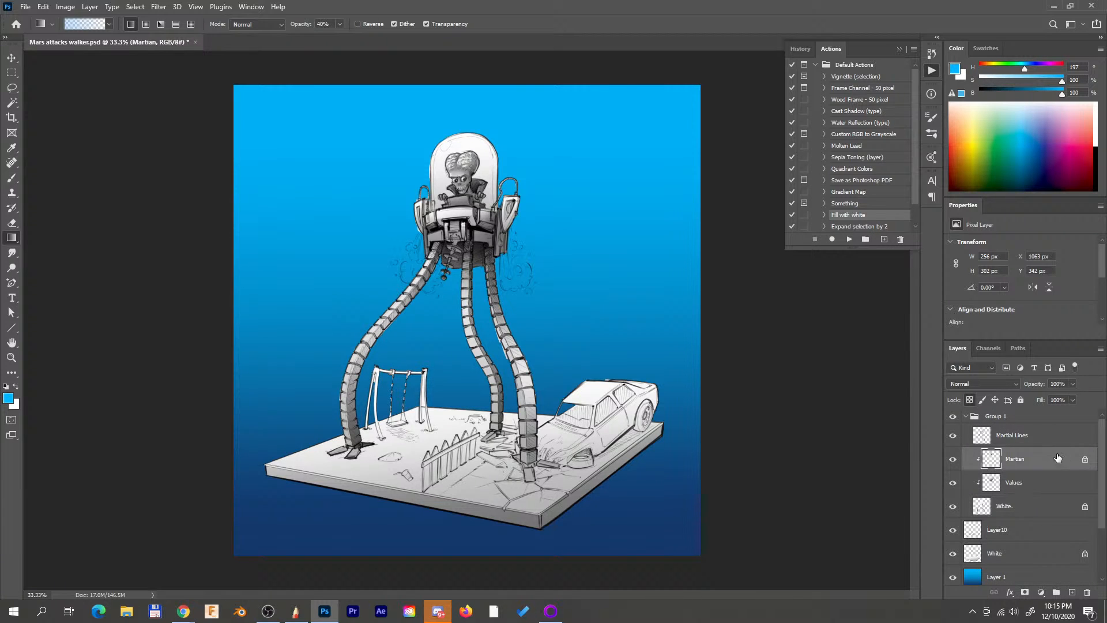
click(1072, 593)
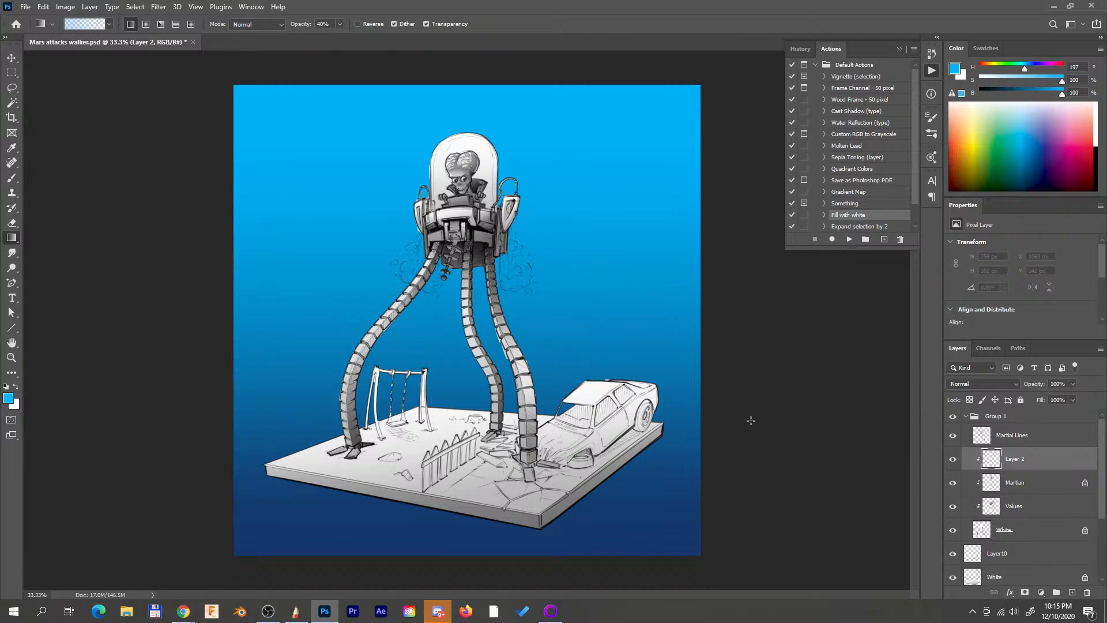
drag(1050, 68, 1043, 68)
mouse_move(486, 225)
mouse_down()
mouse_move(490, 427)
mouse_move(484, 225)
mouse_up()
drag(476, 417, 481, 212)
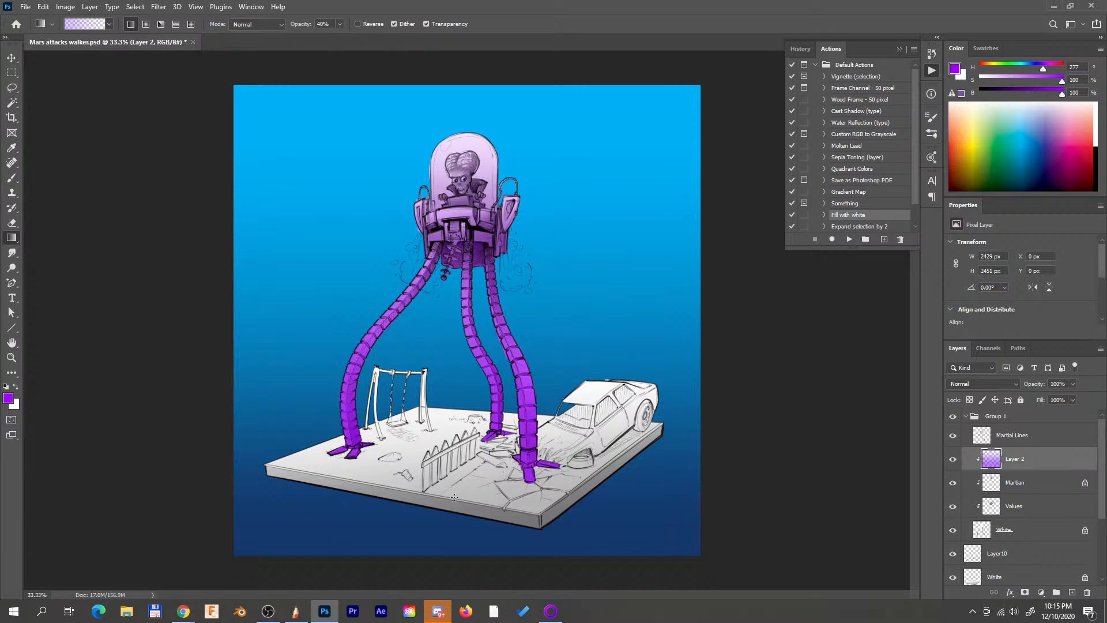
Try successive blending modes on the violet gradient layer, from Color Burn through Lighten, Overlay and Hard Mix to Difference.
click(992, 383)
click(958, 356)
key(Down)
key(Down)
key(Down)
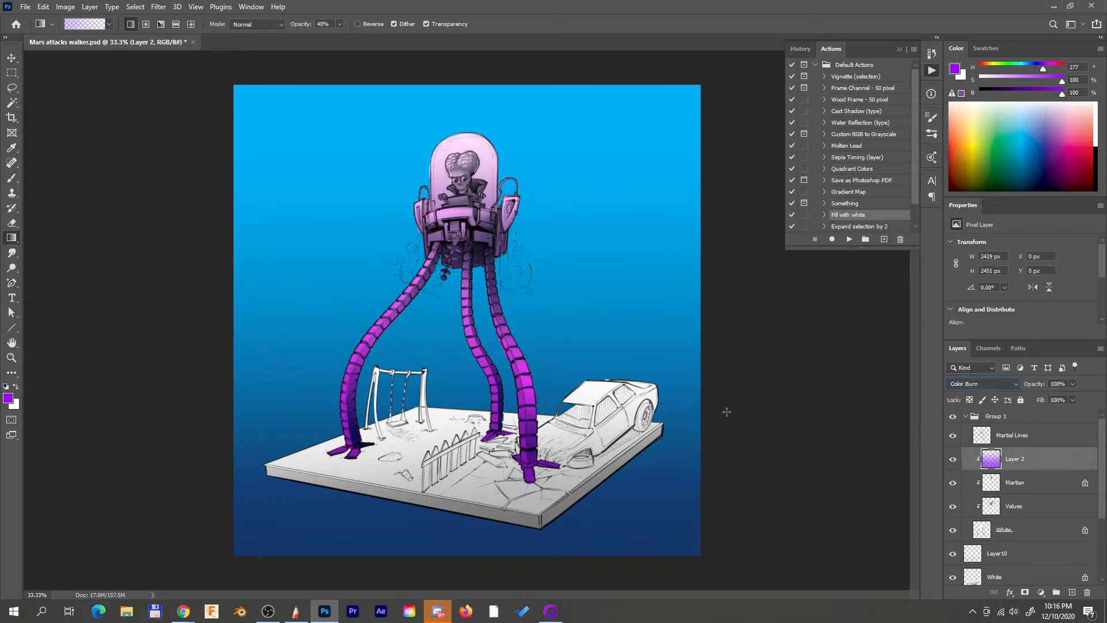
key(Down)
key(Down)
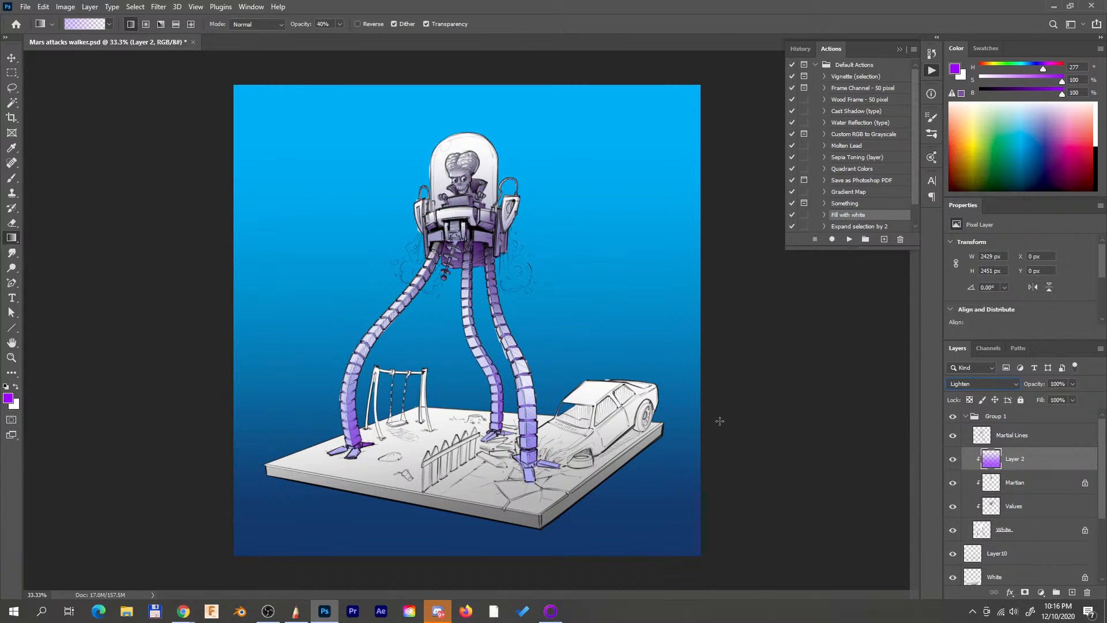
key(Down)
key(Down)
key(Down)
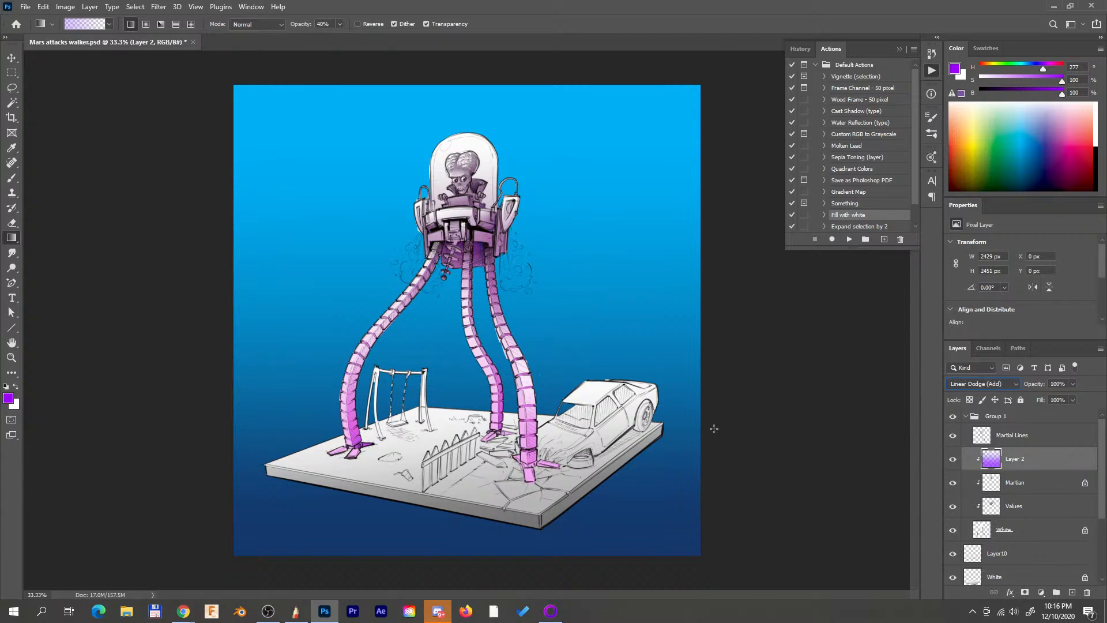
key(Down)
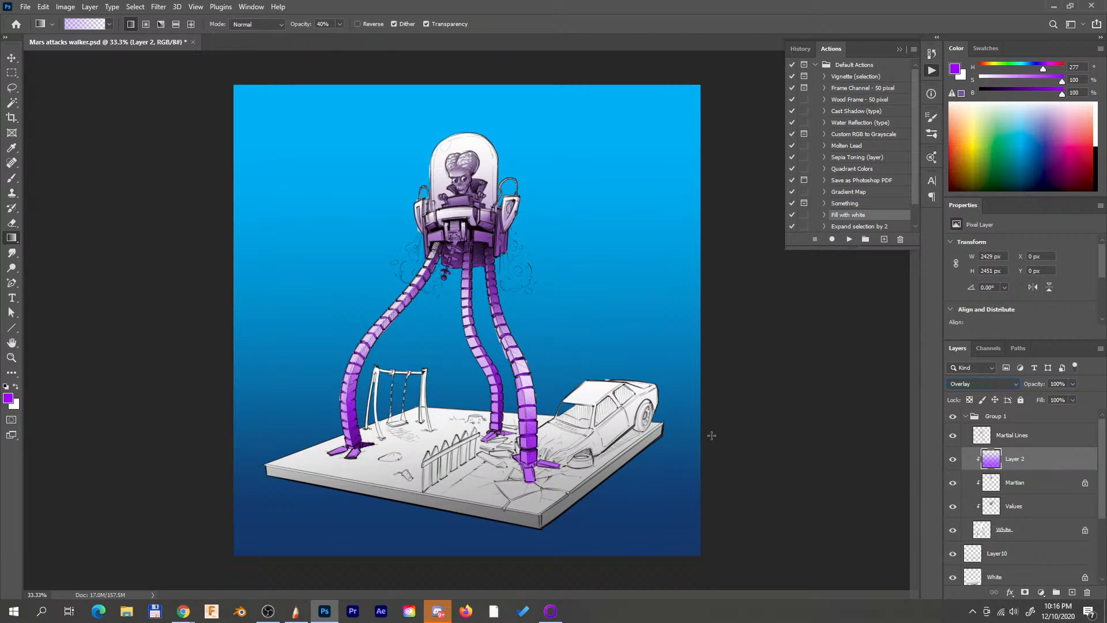
key(Down)
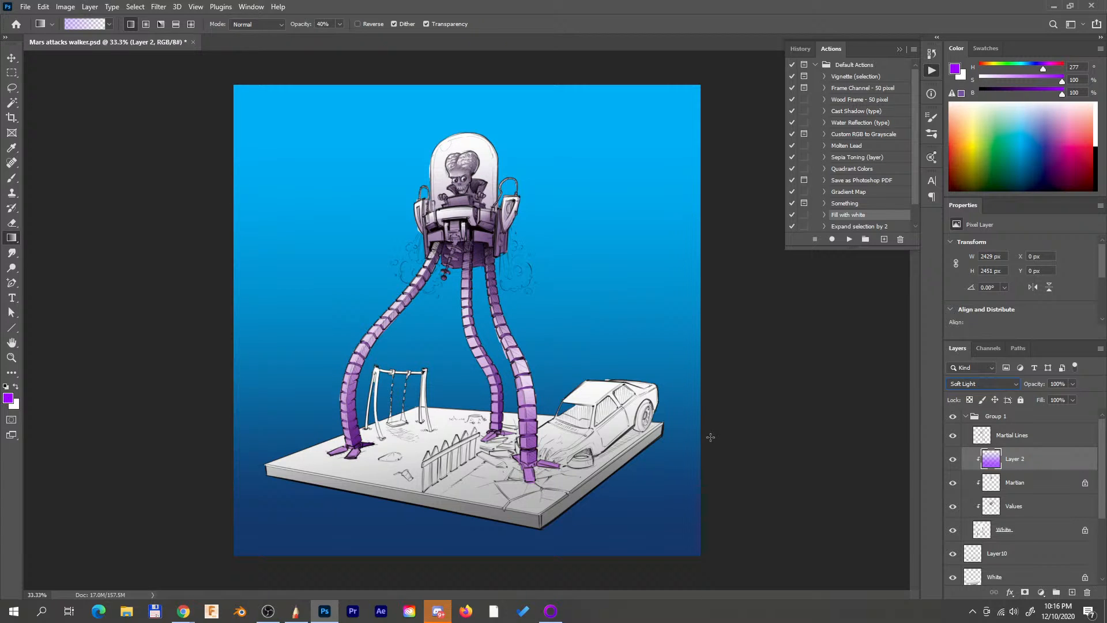
key(Down)
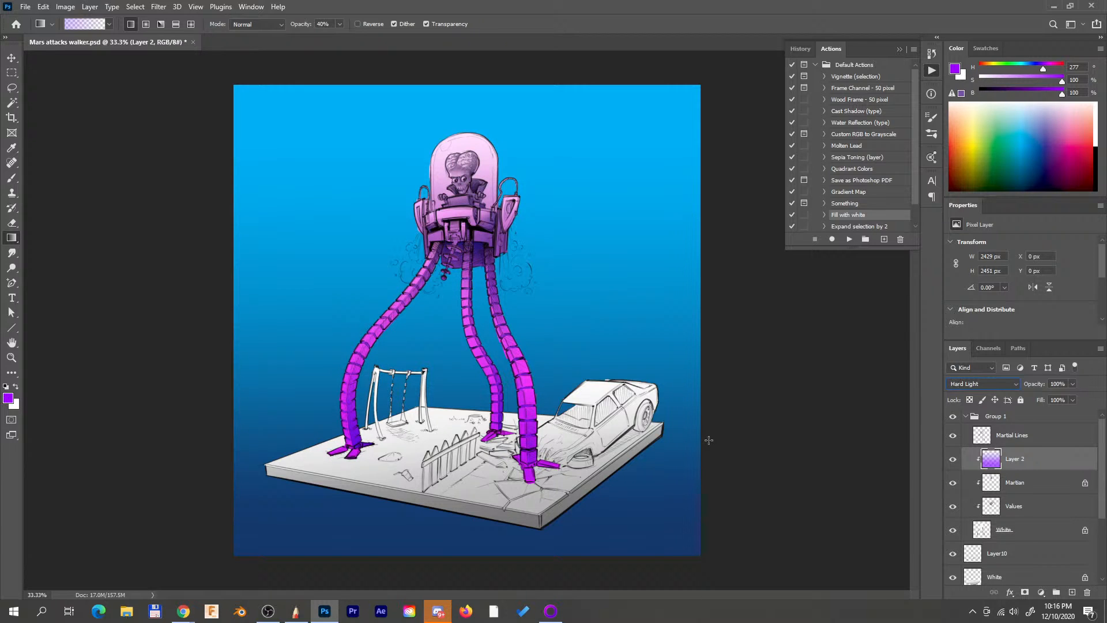
key(Down)
key(Down)
key(Down)
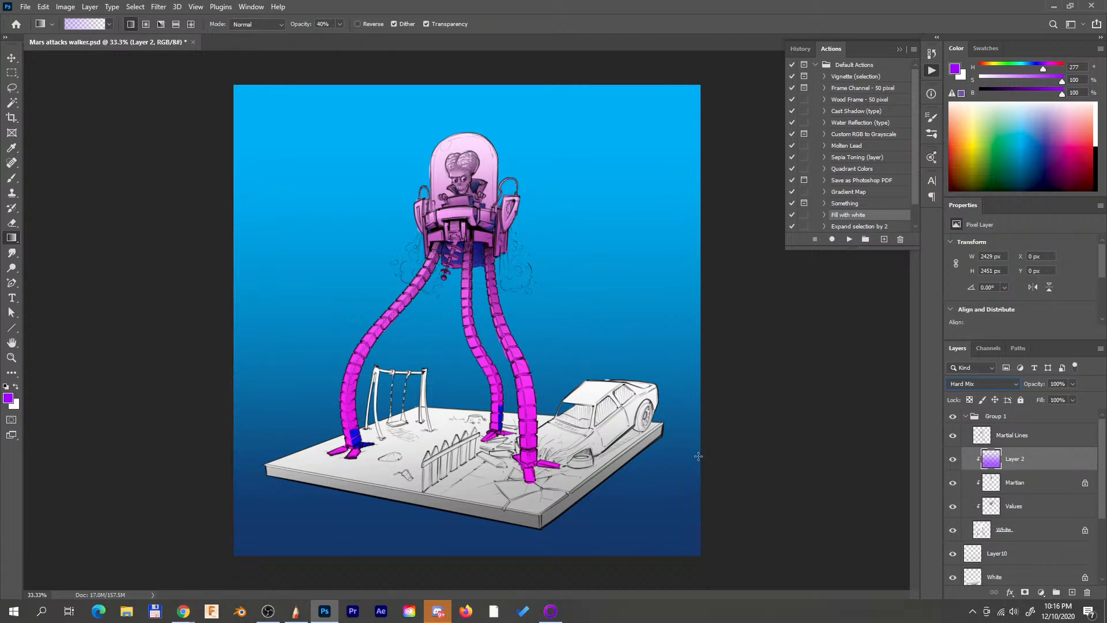
key(Down)
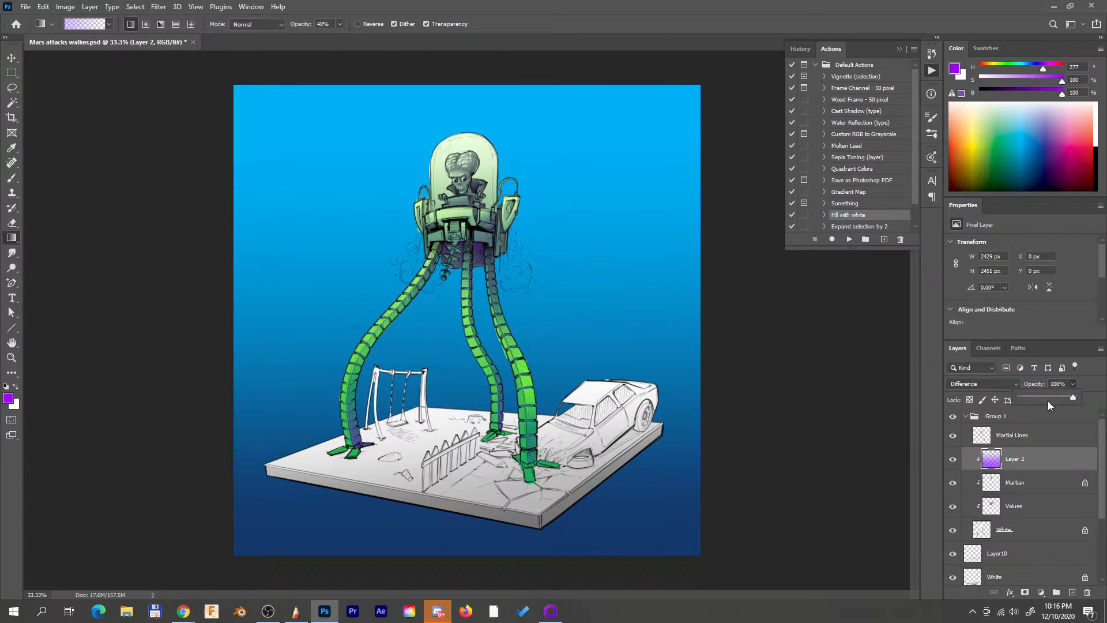
Try the violet gradient layer at about 49% opacity, and delete the layer.
drag(1043, 398, 1038, 398)
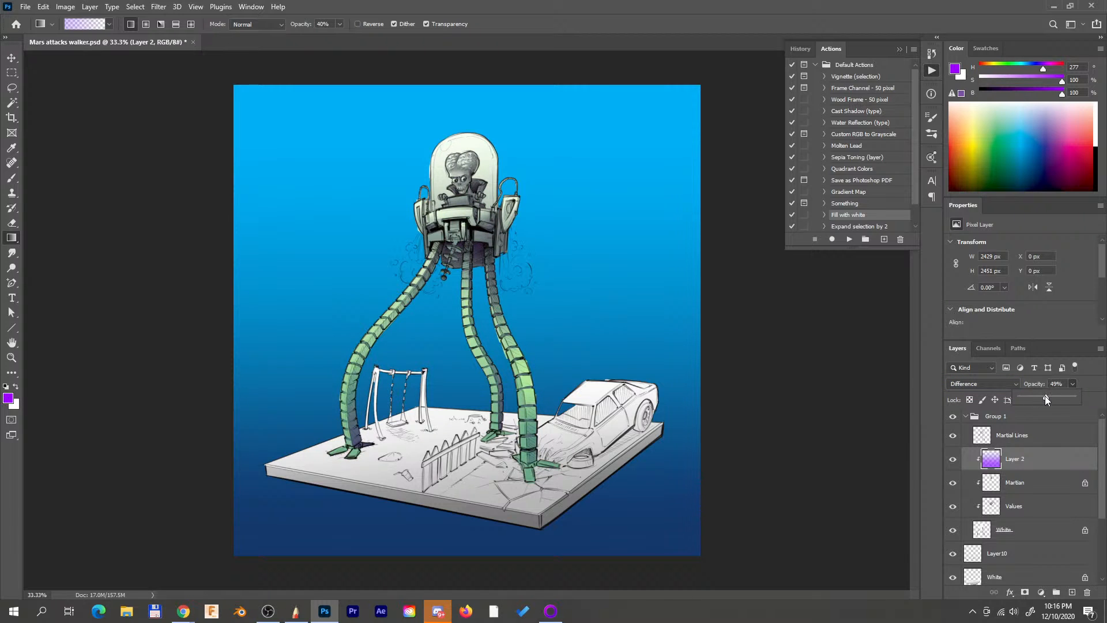
drag(1043, 398, 1044, 397)
click(742, 428)
key(Delete)
Recolour background Layer 1 to mint green with Hue/Saturation, using hue just below -39, slightly reduced saturation and lightness +32.
drag(995, 576, 999, 592)
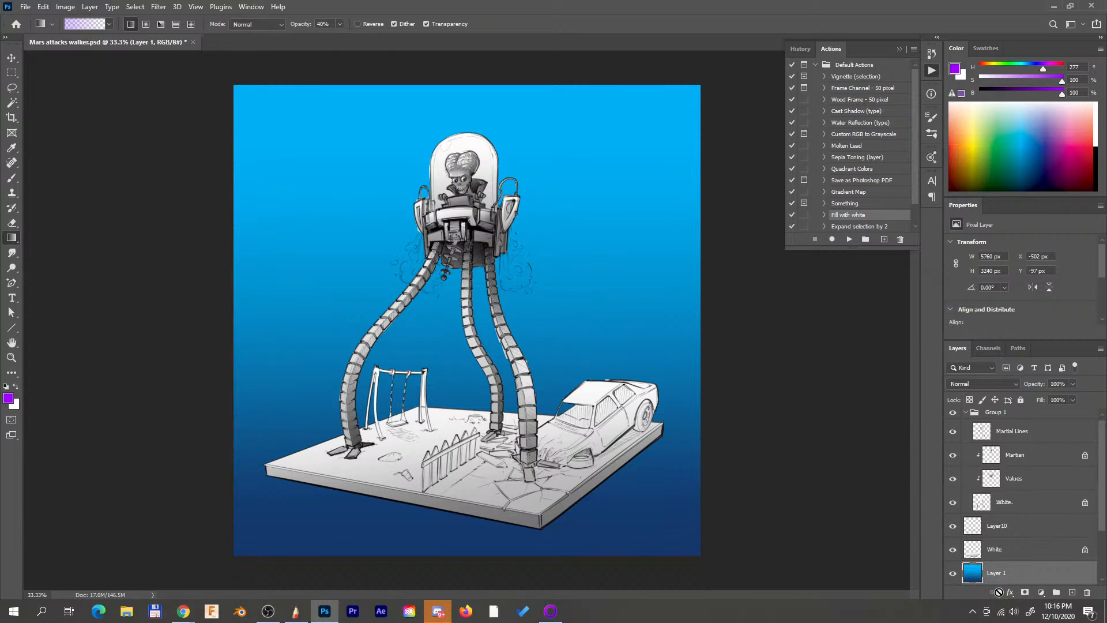
key(ctrl+u)
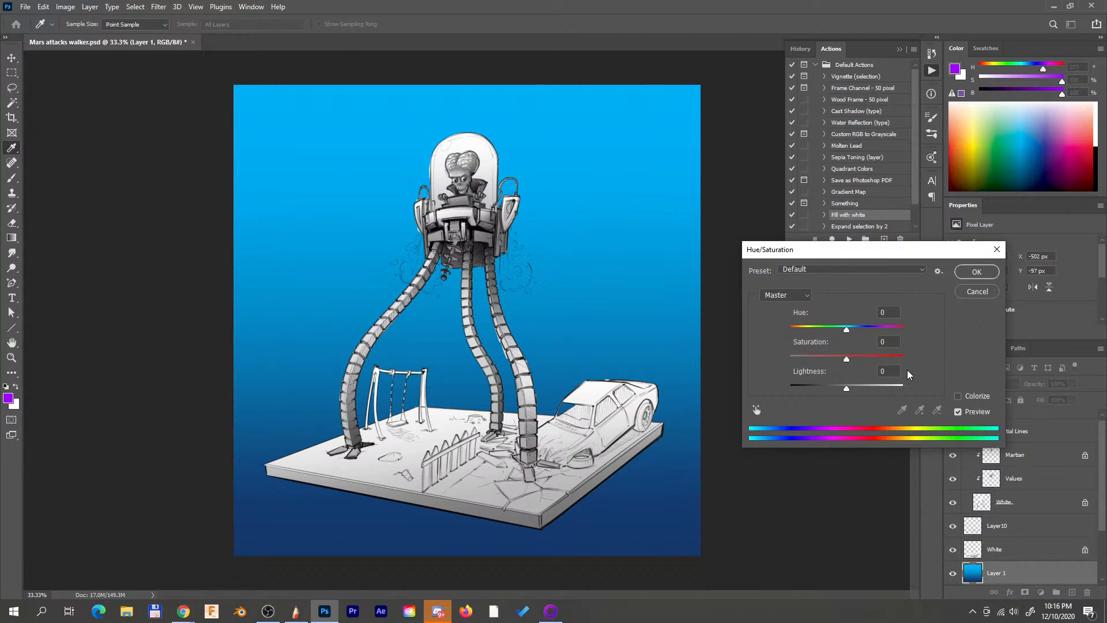
mouse_move(846, 331)
mouse_down()
mouse_move(795, 331)
mouse_move(828, 330)
mouse_up()
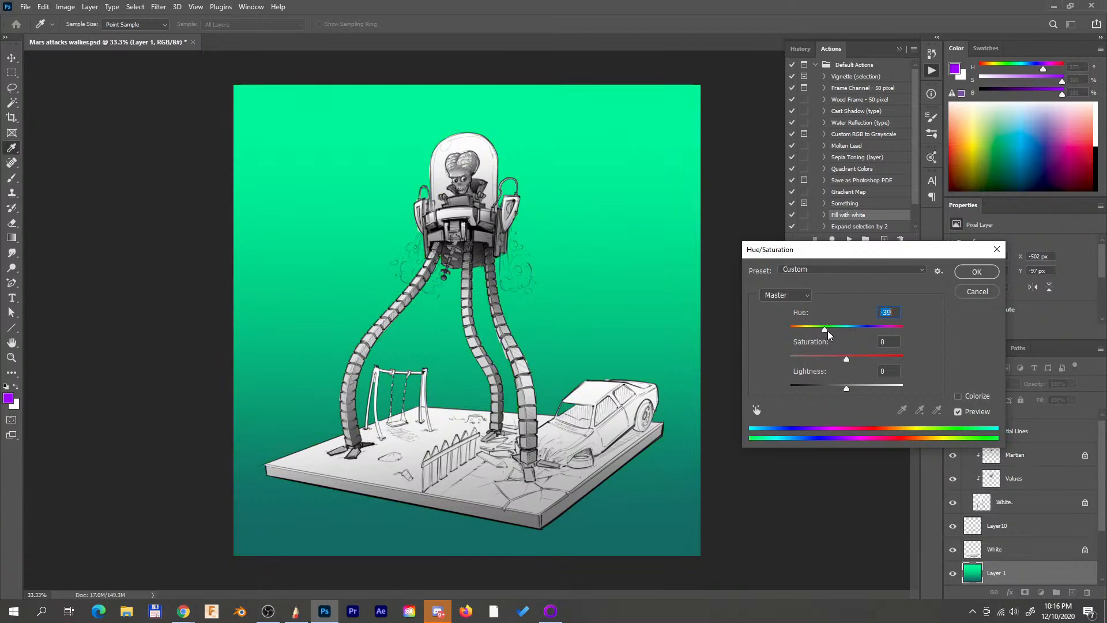
drag(846, 388, 865, 393)
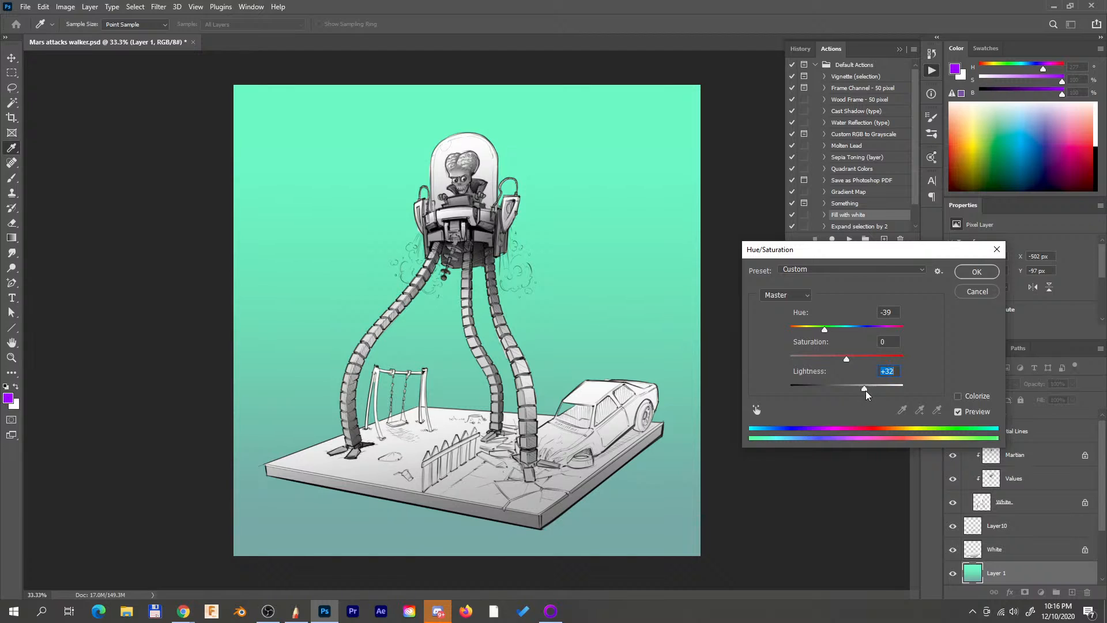
click(836, 361)
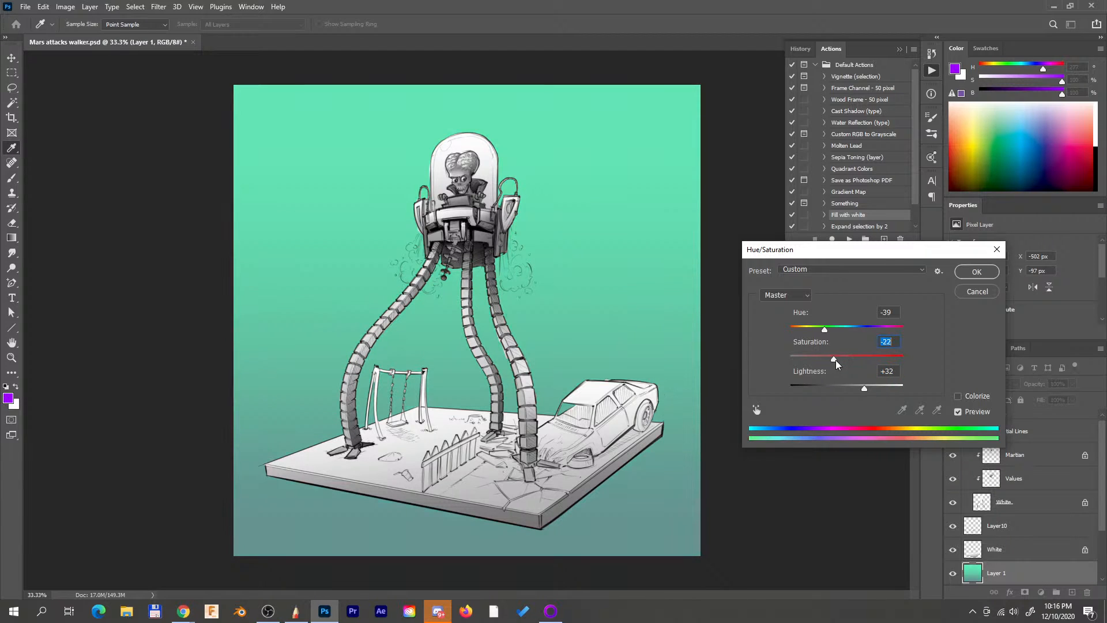
drag(835, 361, 842, 360)
drag(825, 329, 821, 332)
click(988, 276)
Darken the lower edge of Layer 1 with 40% opacity gradients in slate blue, hue 219, saturation 42%, brightness 52%.
key(g)
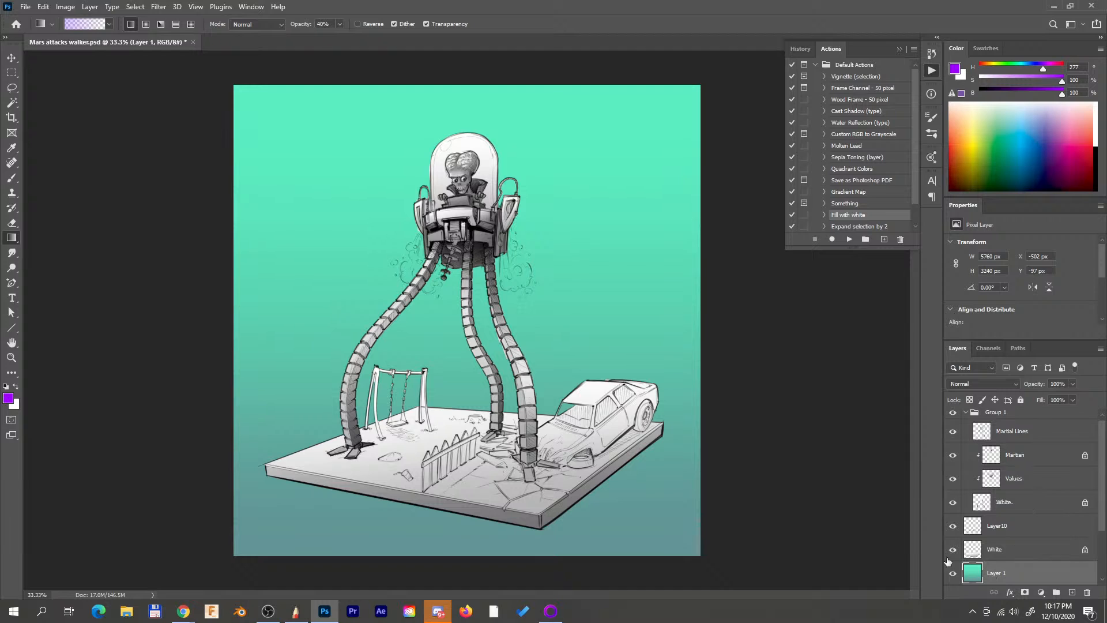
alt+click(652, 552)
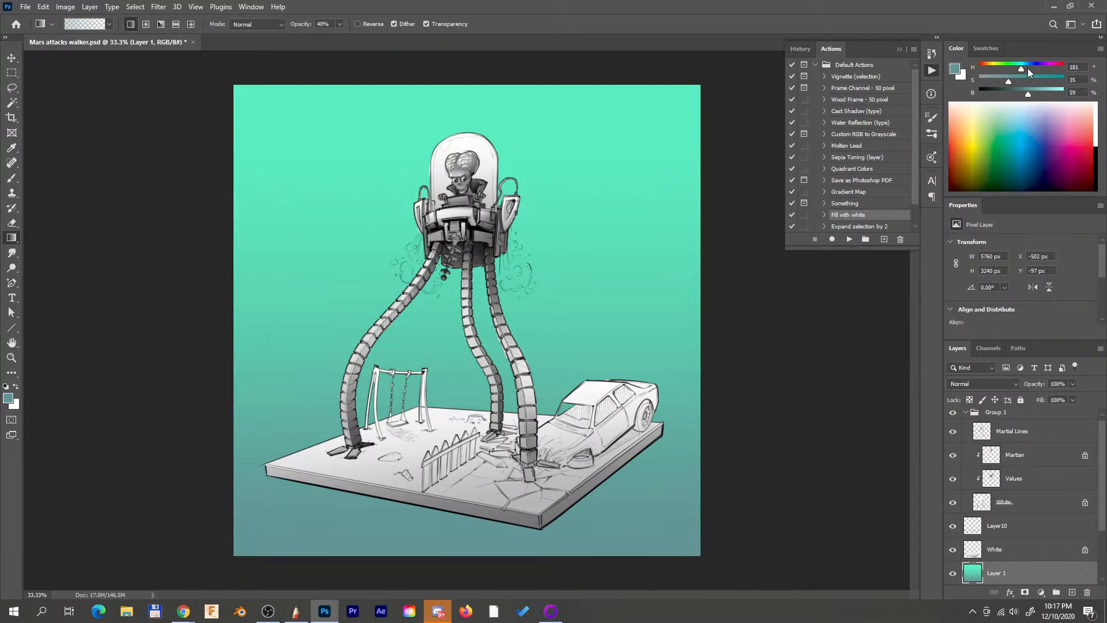
click(1029, 67)
click(1022, 90)
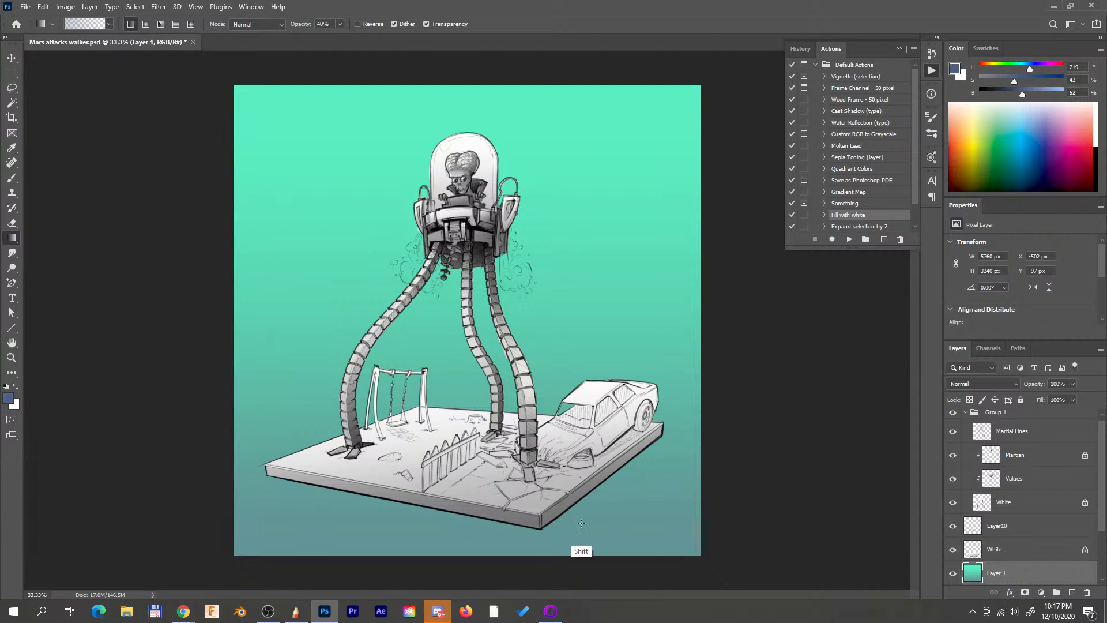
drag(583, 552, 588, 496)
drag(579, 568, 589, 517)
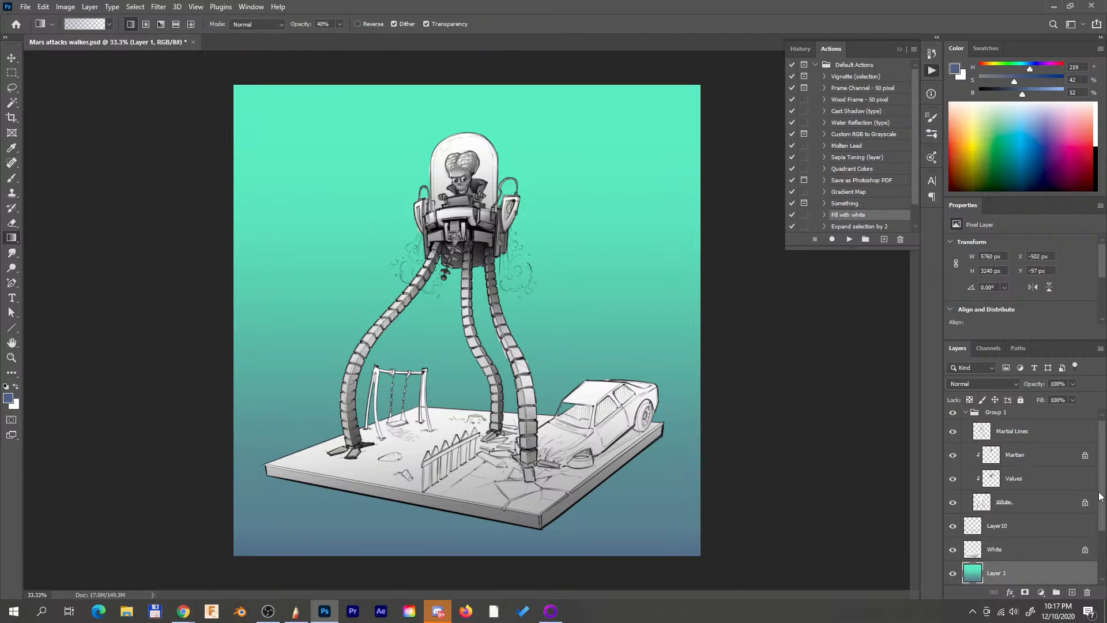
Add a layer directly below Layer 1, fill it with white, and check it by briefly hiding Layer 1.
scroll(1101, 542, down, 1)
scroll(1101, 542, down, 2)
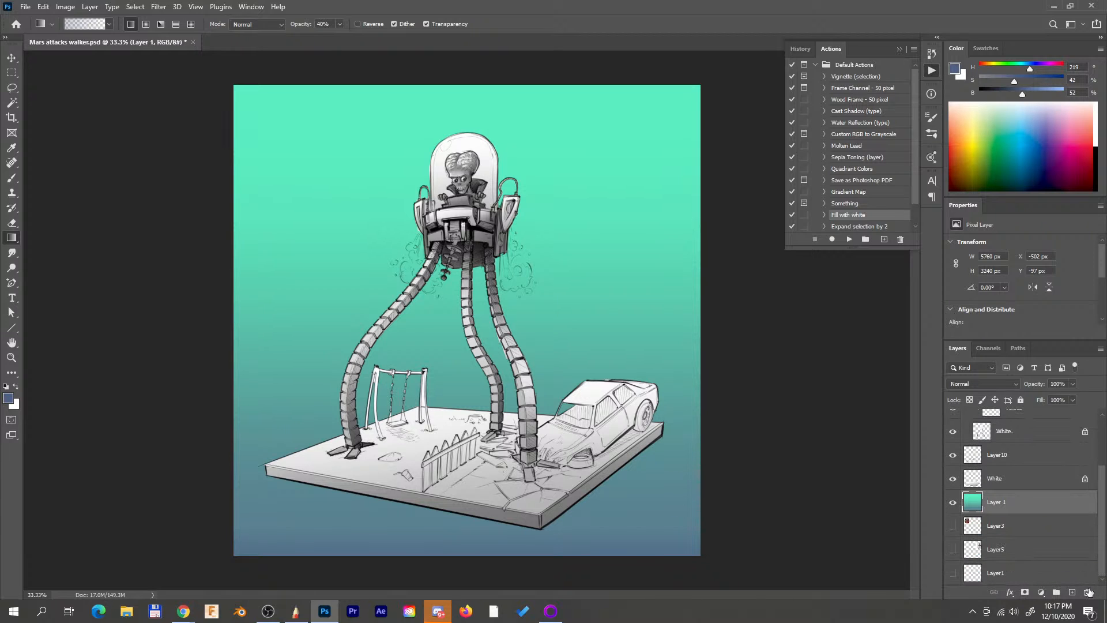
ctrl+click(1071, 593)
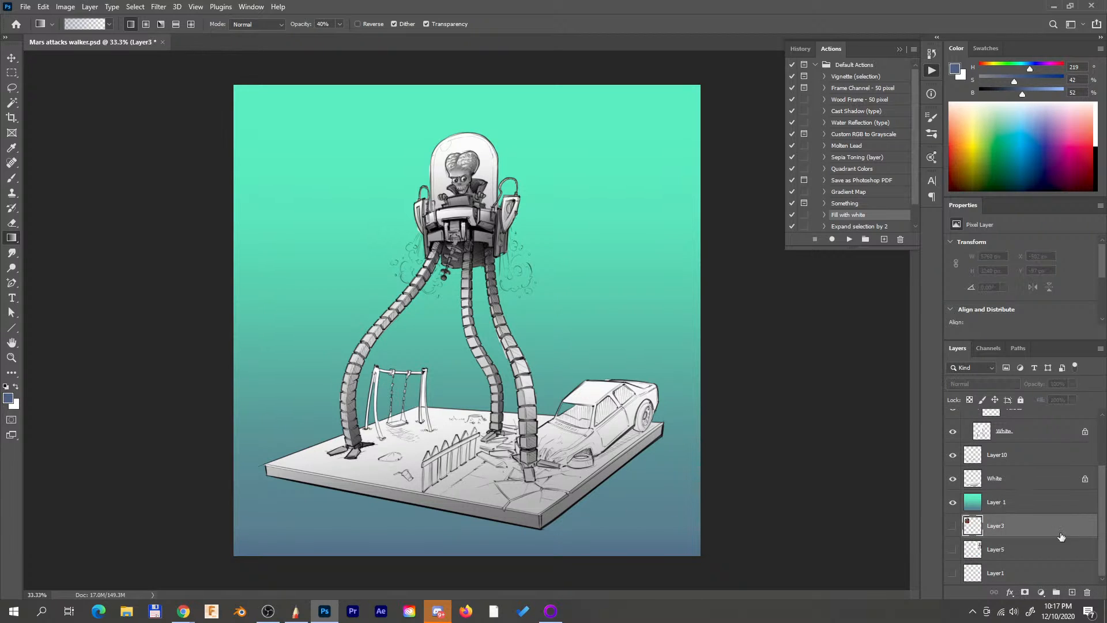
key(ctrl+BackSpace)
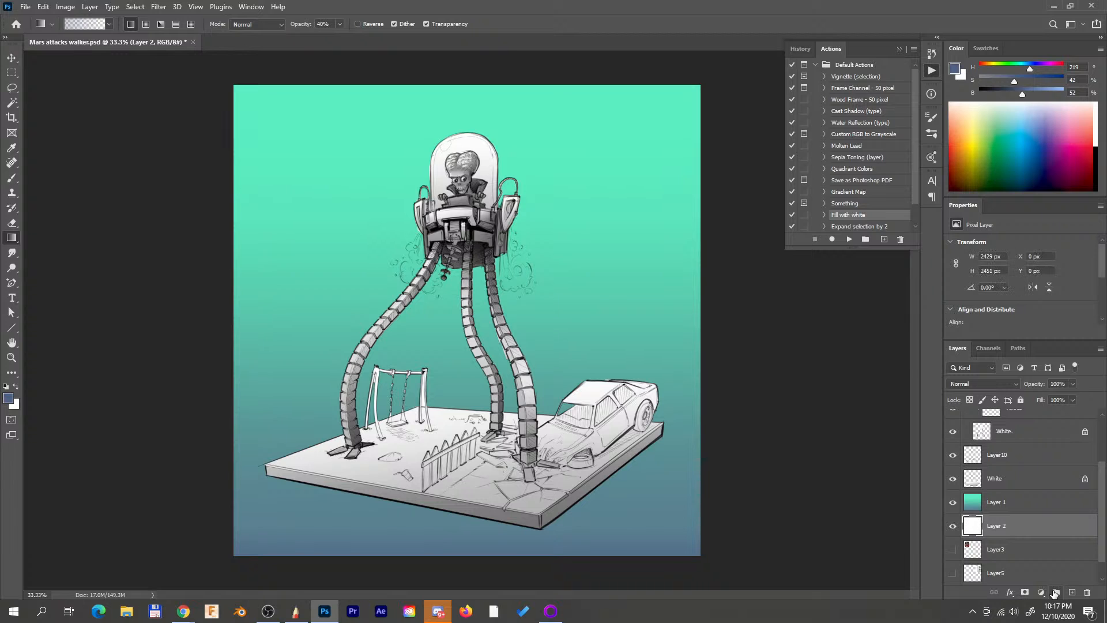
click(952, 504)
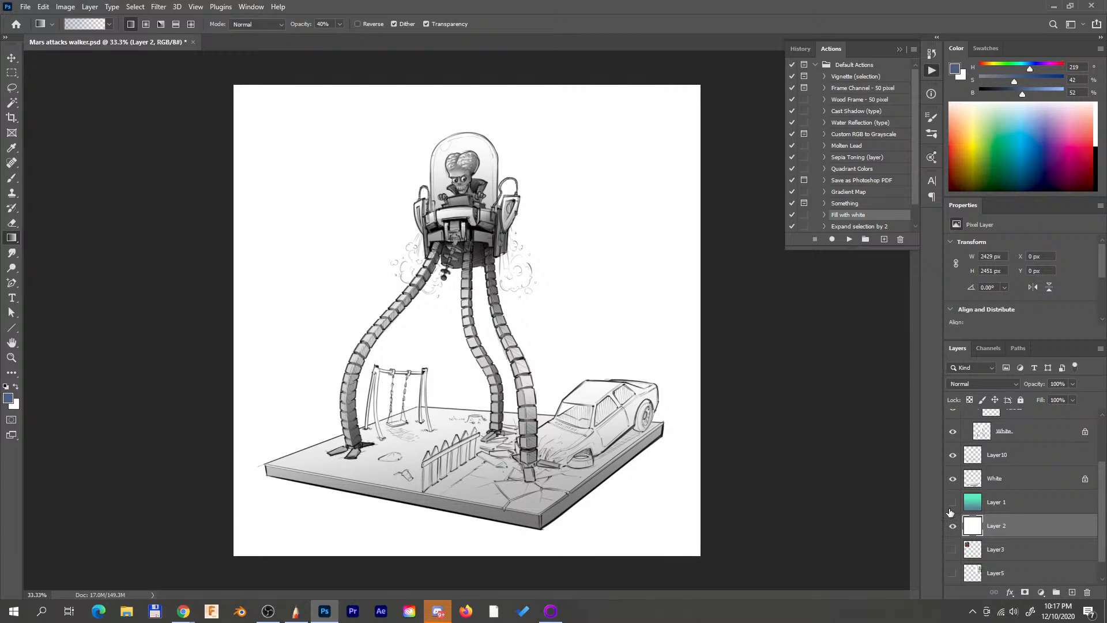
click(952, 502)
Lighten the background gradient by reducing Layer 1's opacity to 67%.
click(980, 510)
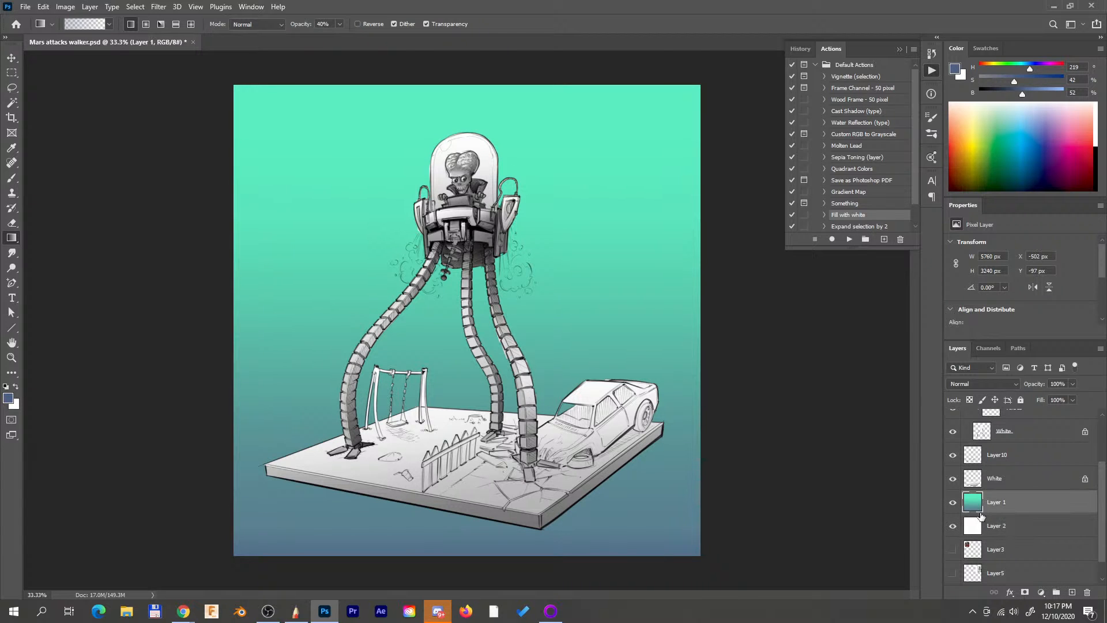
key(v)
key(5)
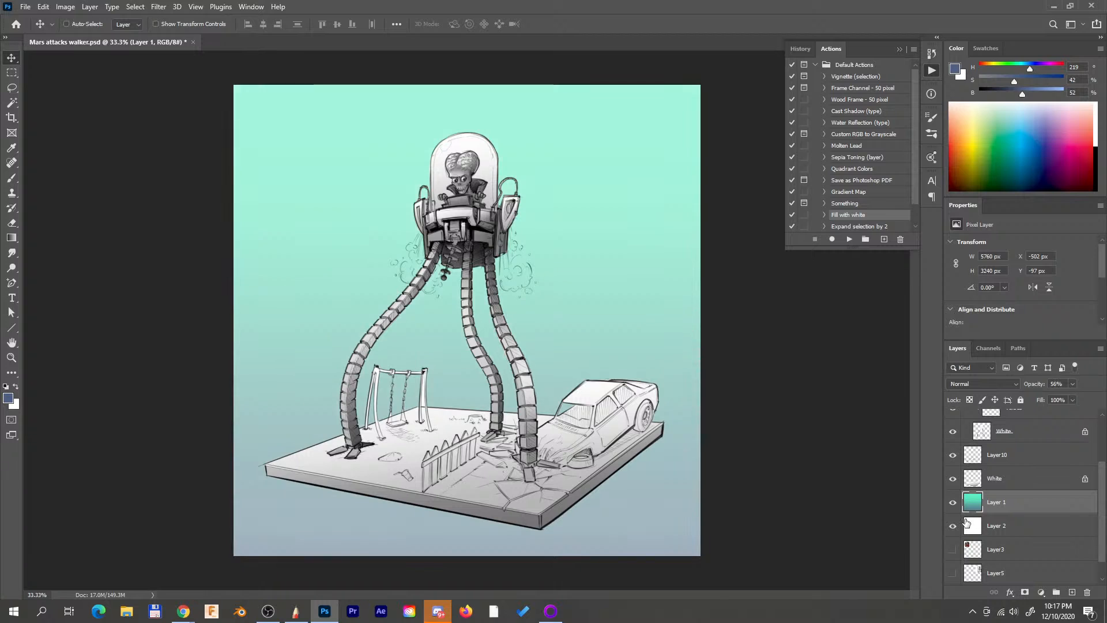
key(6)
key(7)
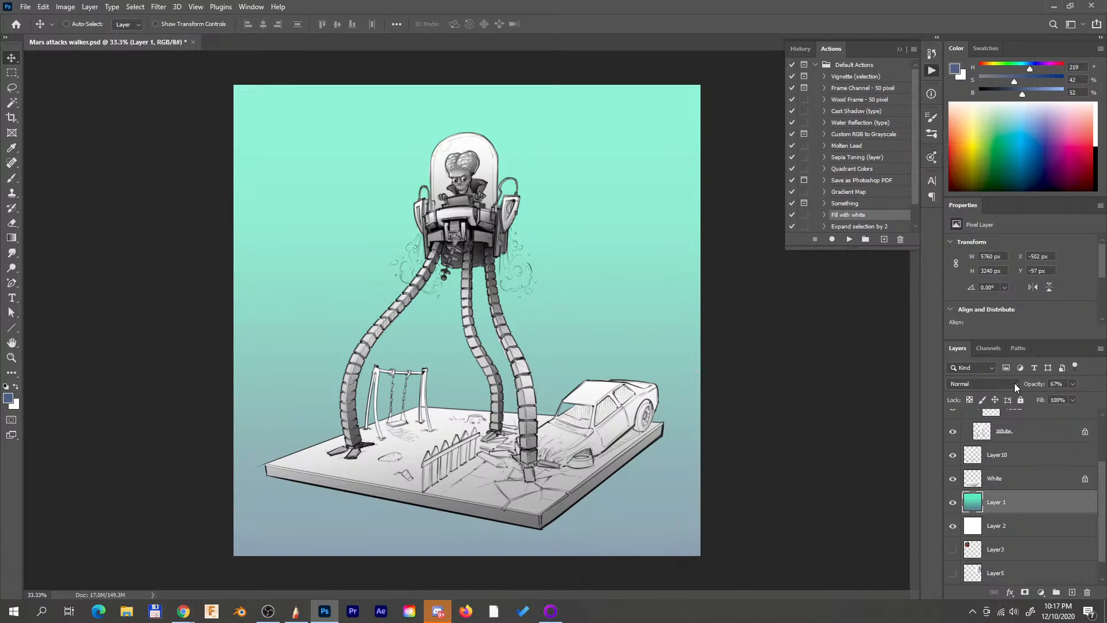
Add a new layer above Martian in Group 1 and clip it to the layers below.
scroll(1093, 475, up, 3)
click(1014, 441)
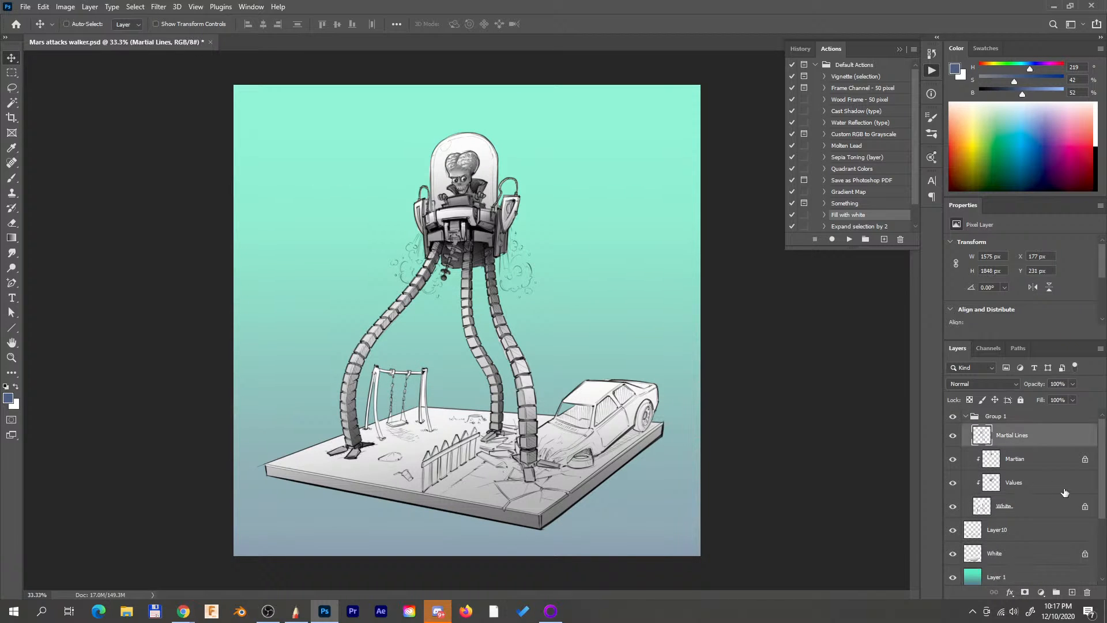
click(1032, 464)
click(1072, 591)
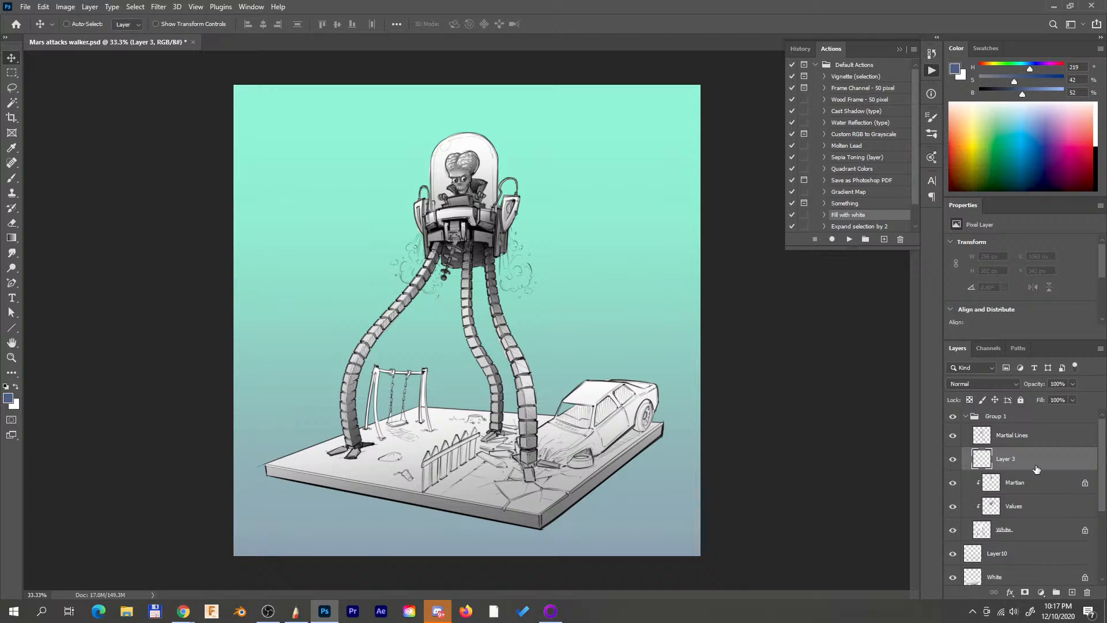
alt+click(987, 471)
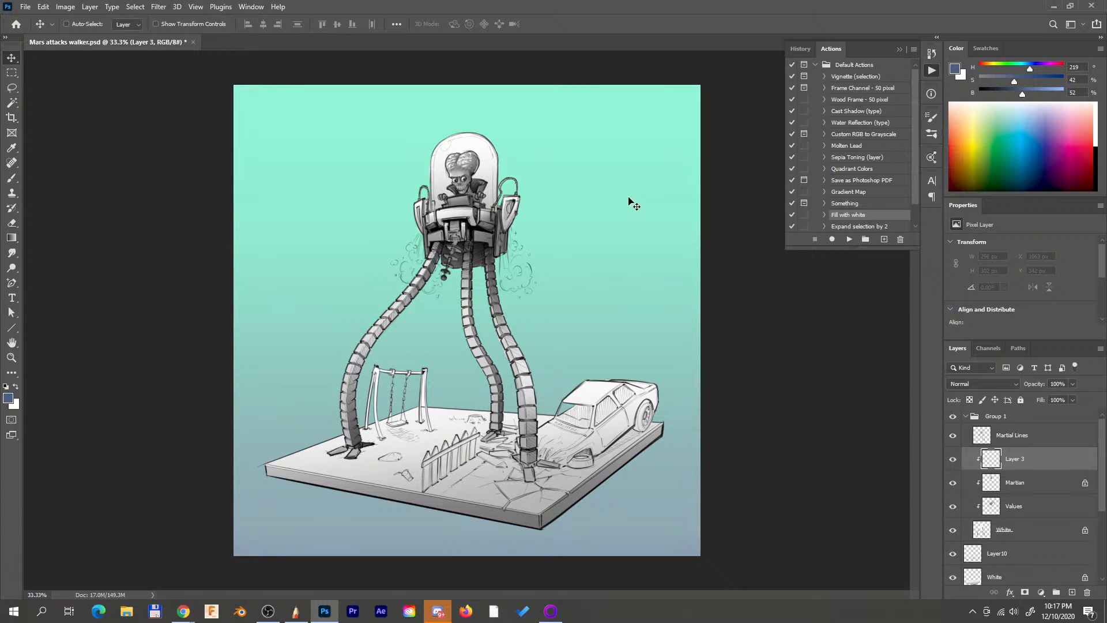
key(b)
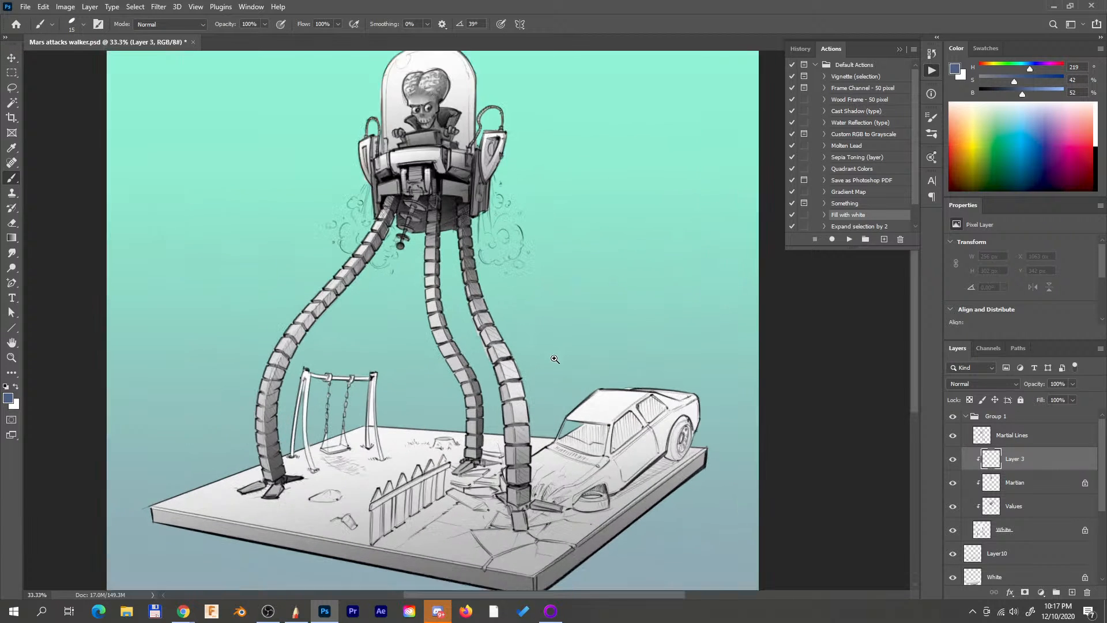
scroll(558, 358, up, 1)
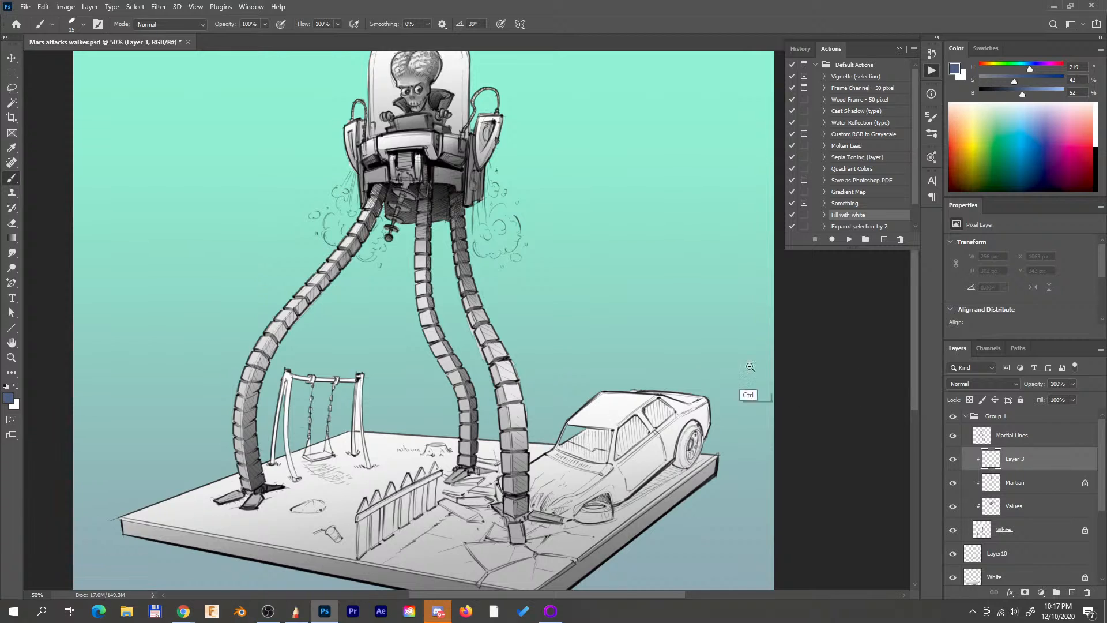
scroll(744, 396, down, 1)
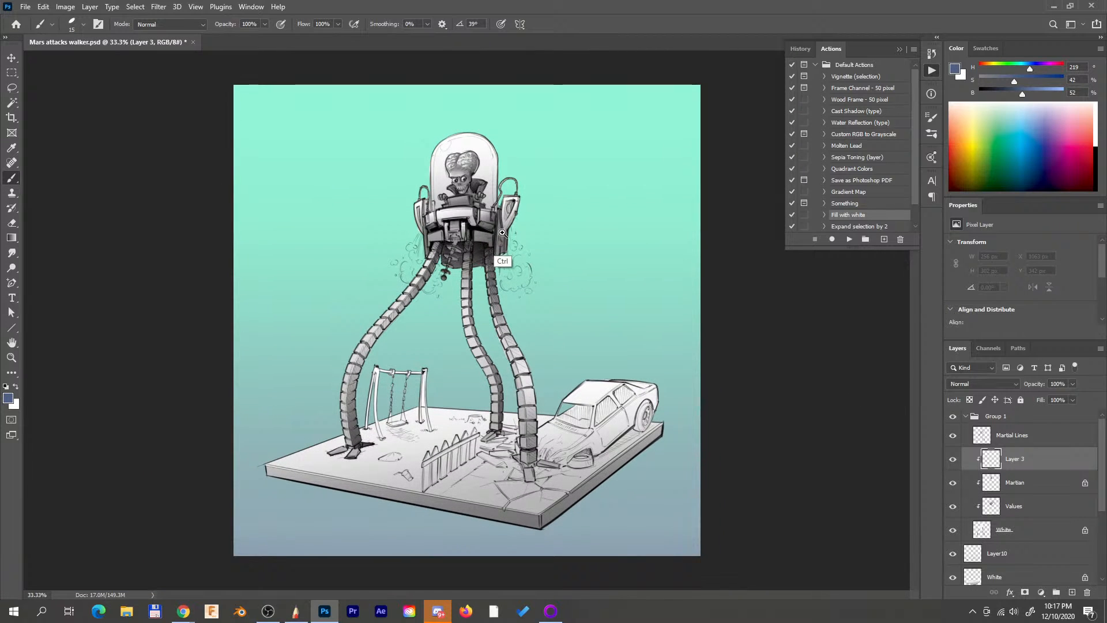
scroll(503, 262, up, 1)
drag(520, 307, 536, 285)
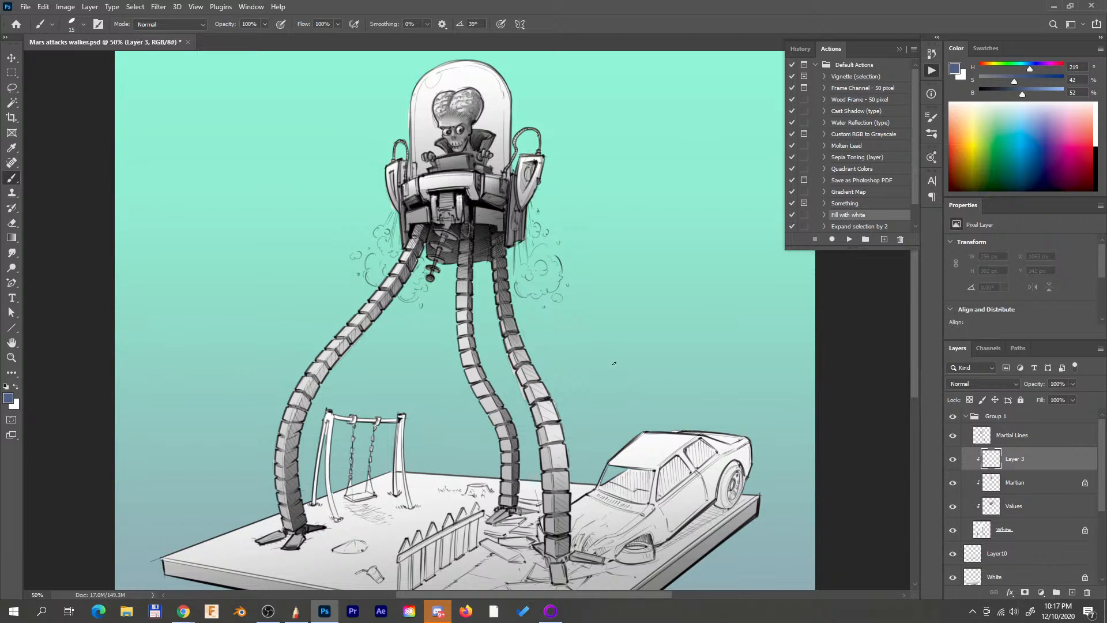
Tint the walker from the feet upward on the clipped layer with 40% opacity brown gradients, hue 23, saturation 53%, brightness 66%.
key(g)
scroll(602, 377, down, 1)
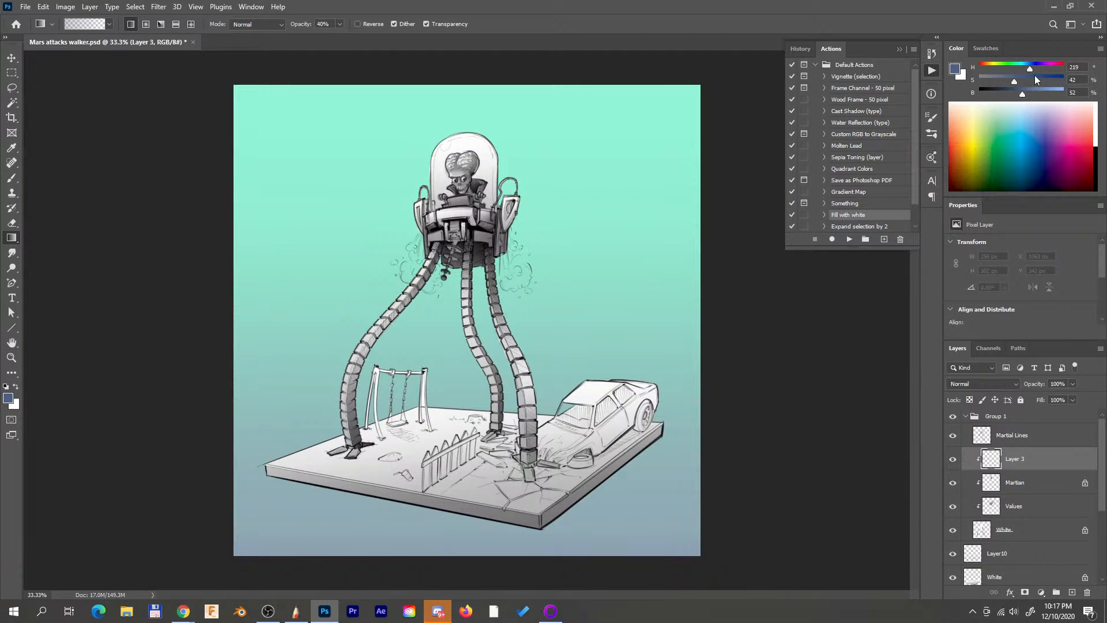
click(1023, 79)
click(1033, 92)
drag(993, 69, 985, 68)
drag(476, 404, 498, 120)
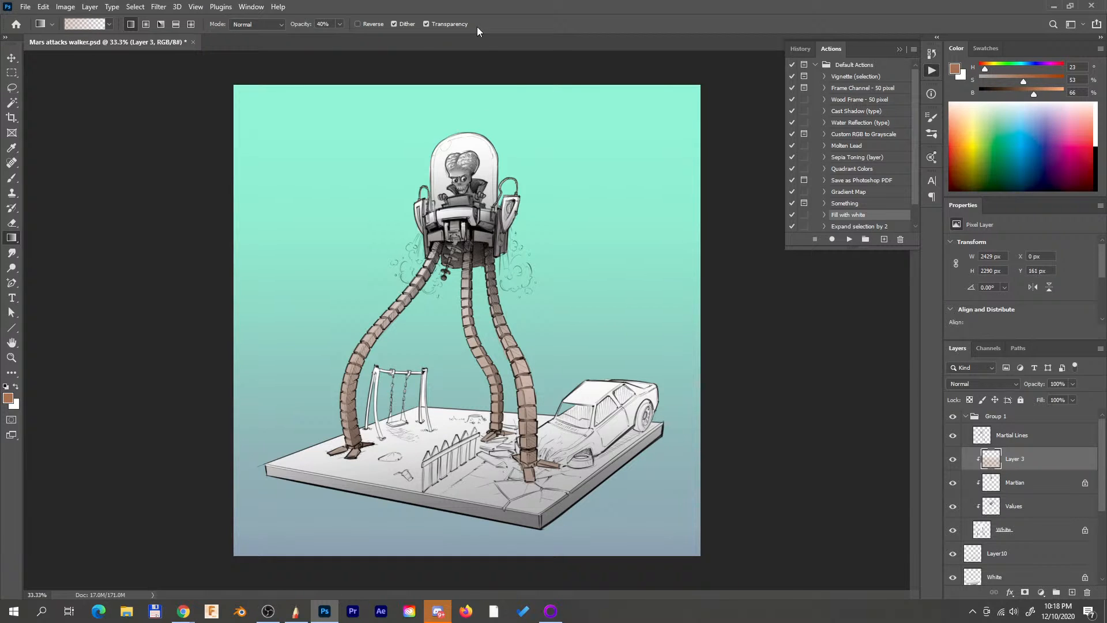
drag(474, 392, 477, 127)
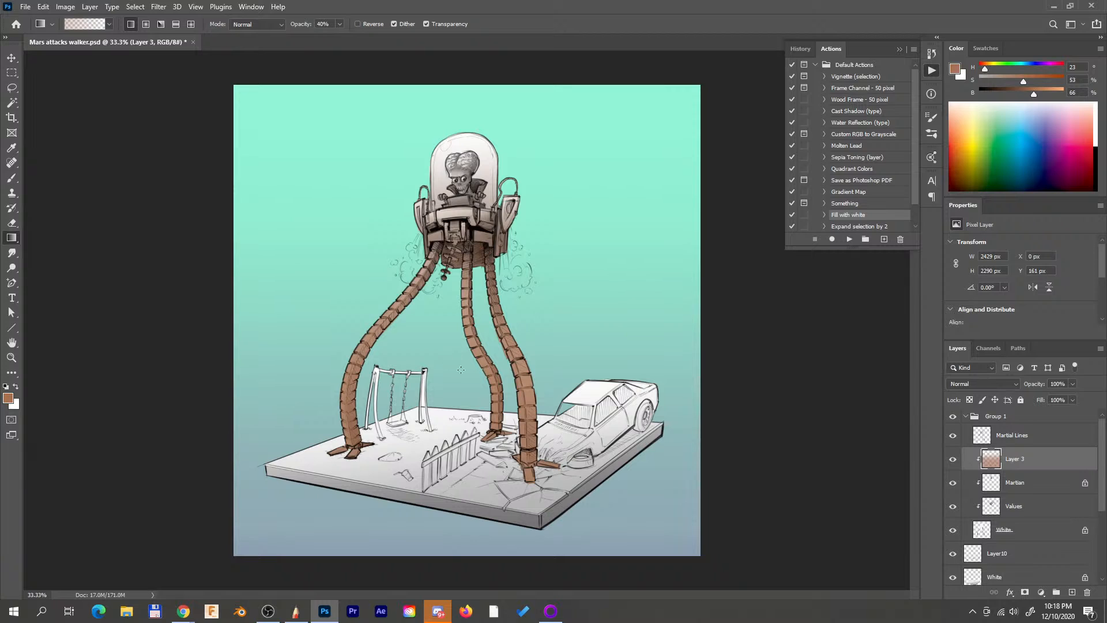
drag(460, 358, 465, 330)
drag(466, 407, 468, 332)
Set the brown tint layer to Multiply and deepen the lower legs with a red-brown gradient, hue 13, saturation 86%, brightness 57%.
click(1001, 383)
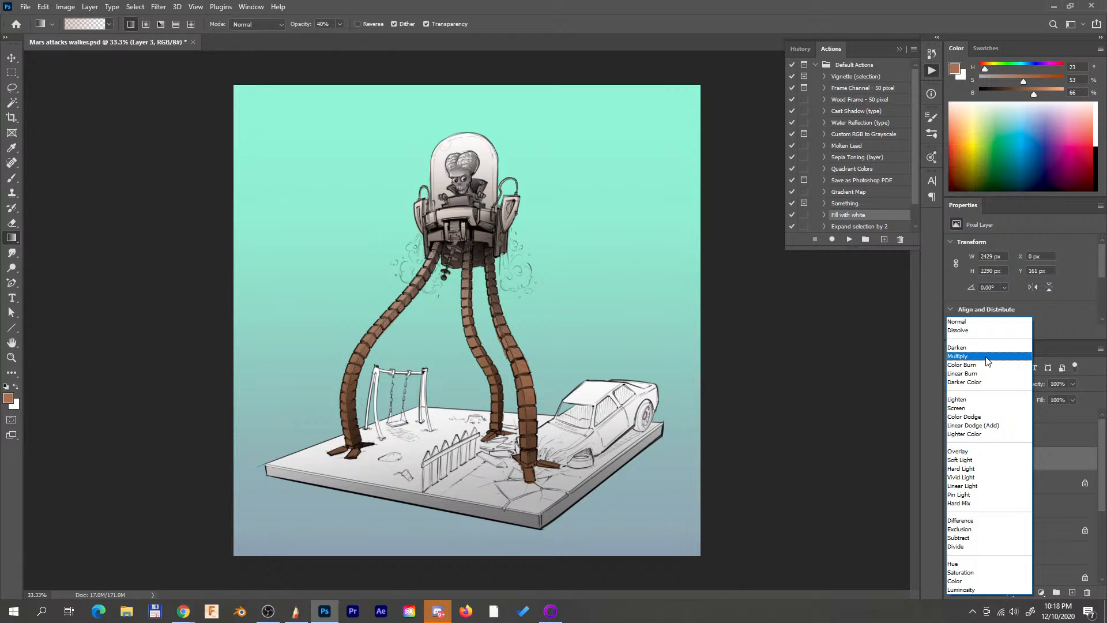
click(987, 361)
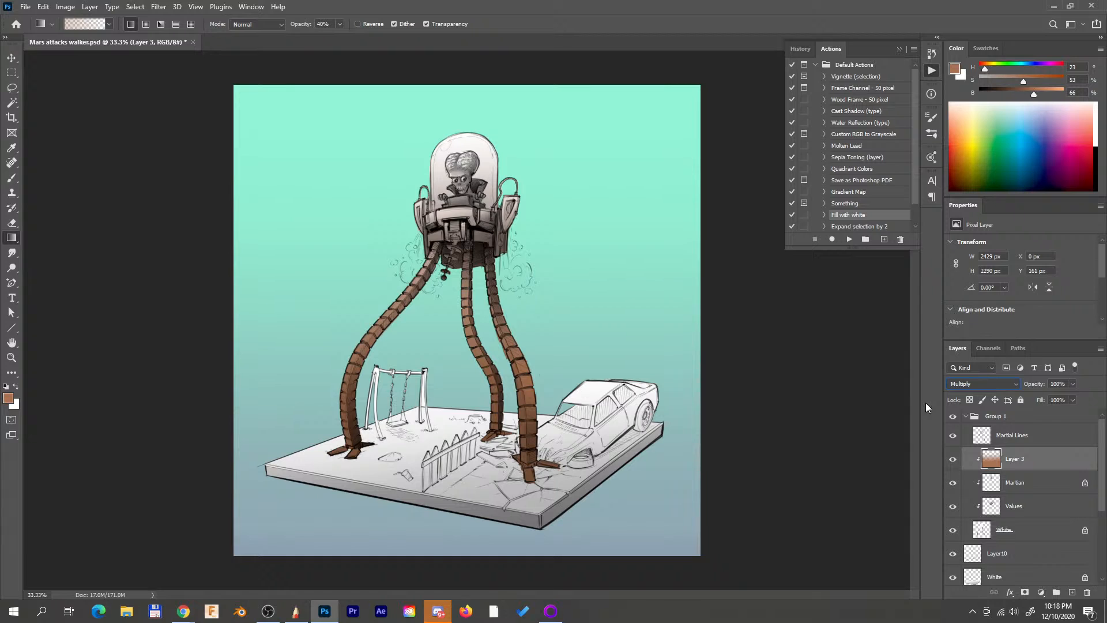
click(1050, 78)
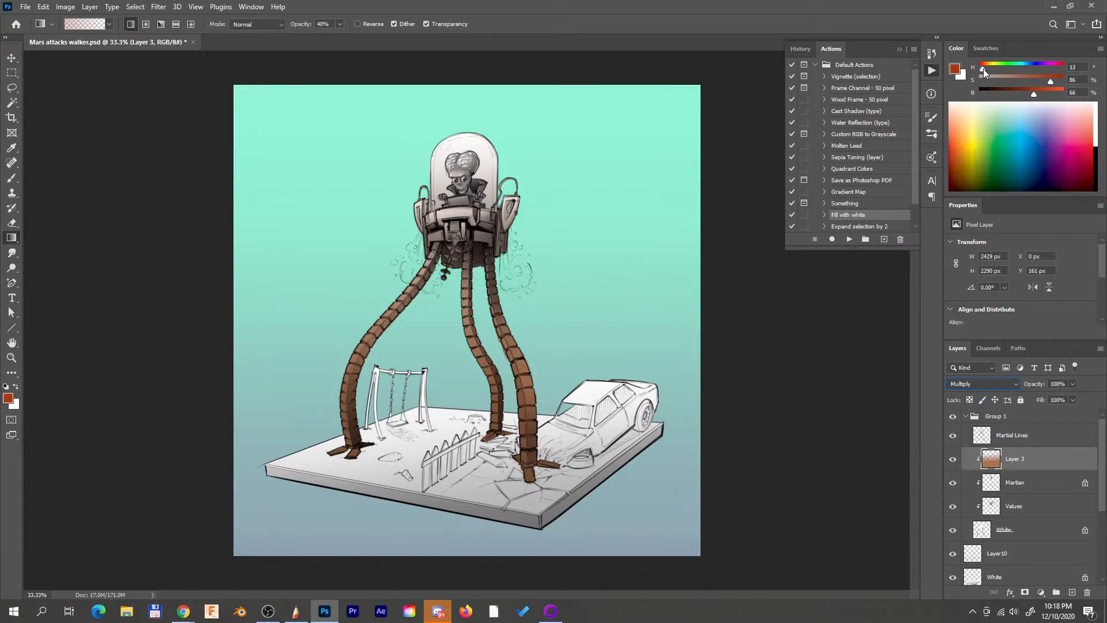
click(1027, 90)
drag(484, 530, 461, 320)
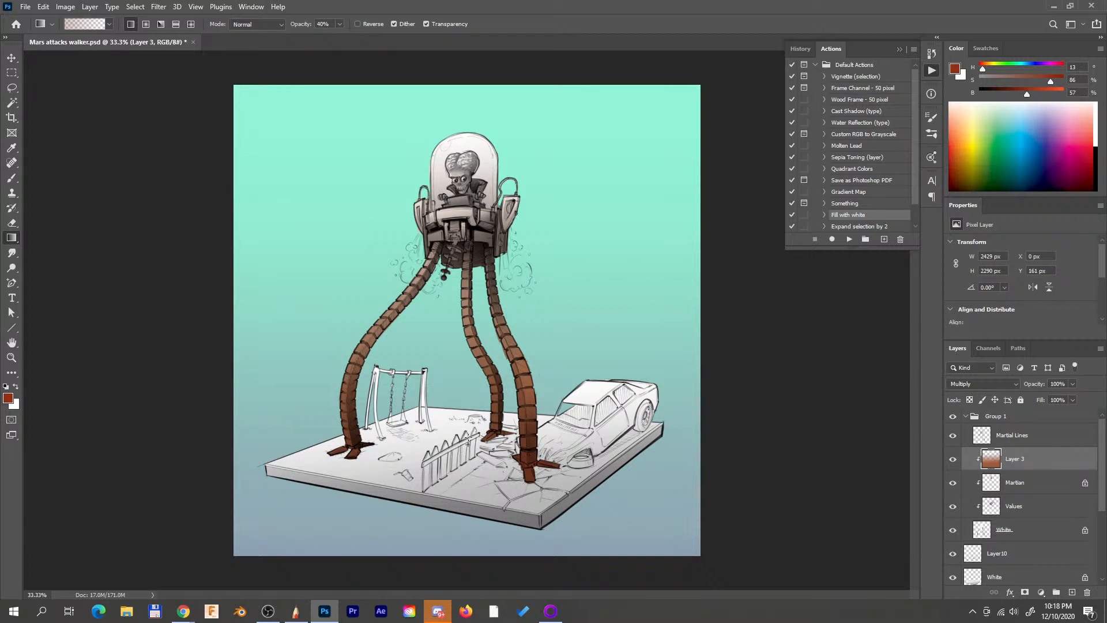
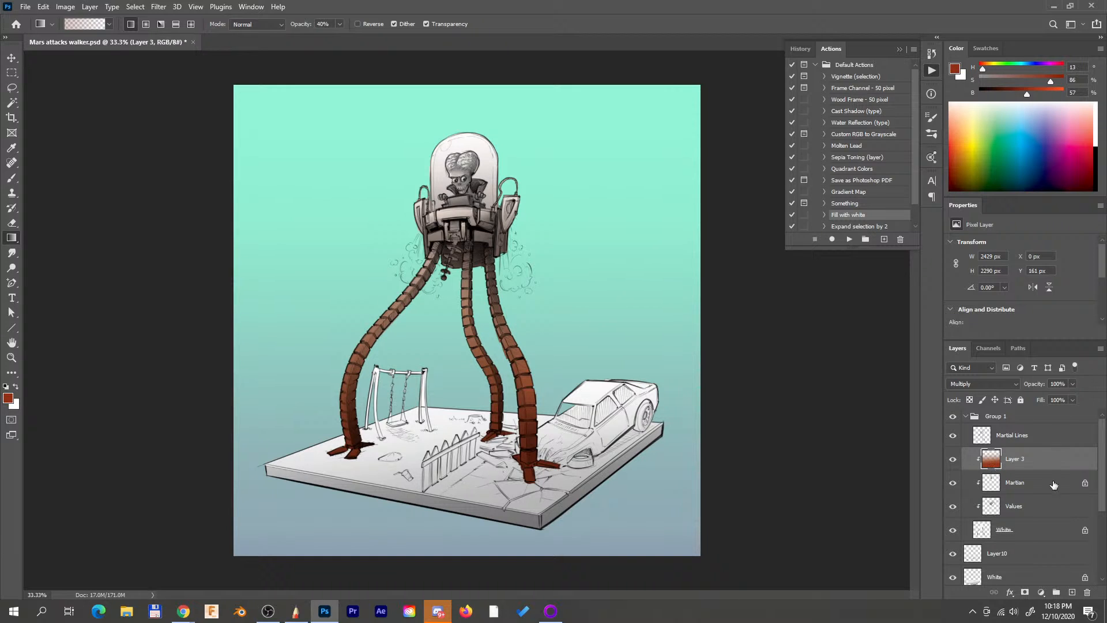
Add a new clipped layer above Layer 3 and choose a yellow with hue 48, saturation 86% and brightness 92%.
click(1071, 592)
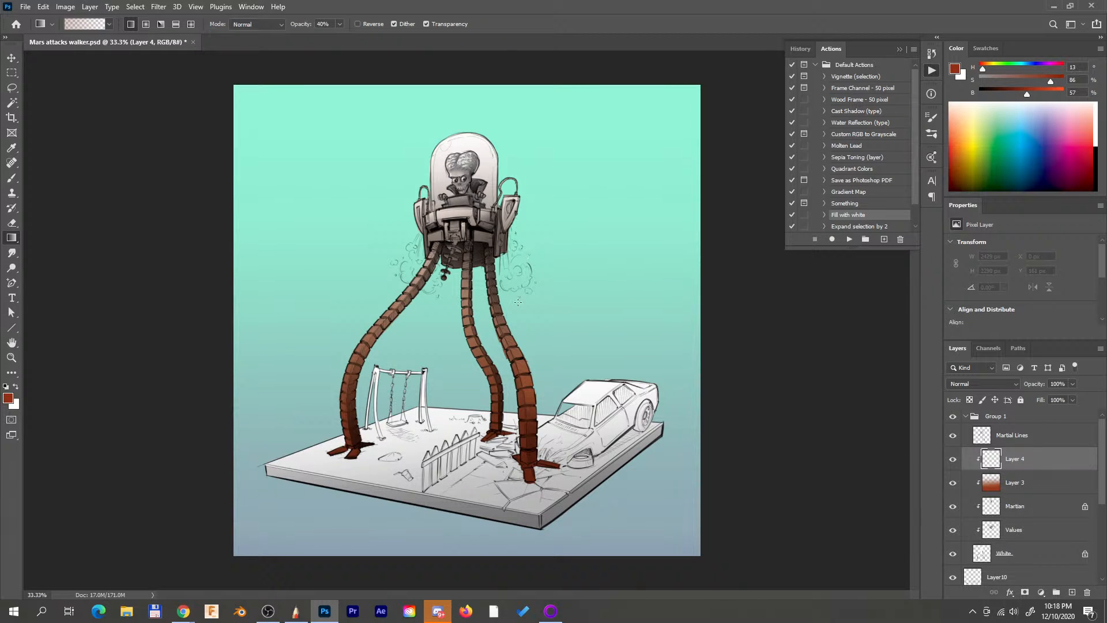
drag(1004, 68, 991, 67)
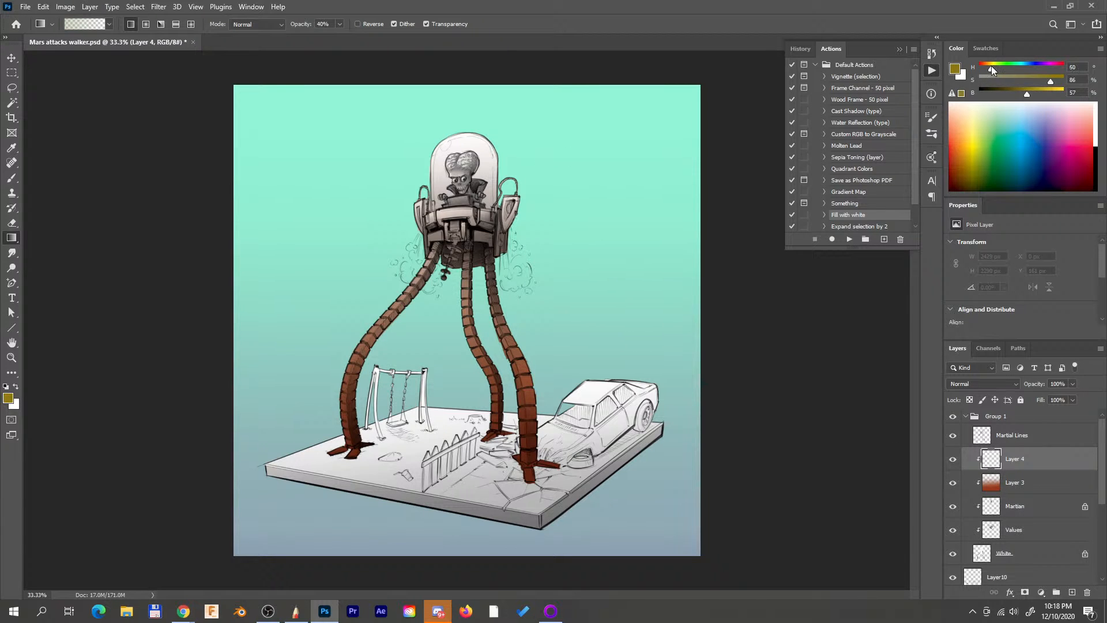
click(1043, 89)
click(1055, 90)
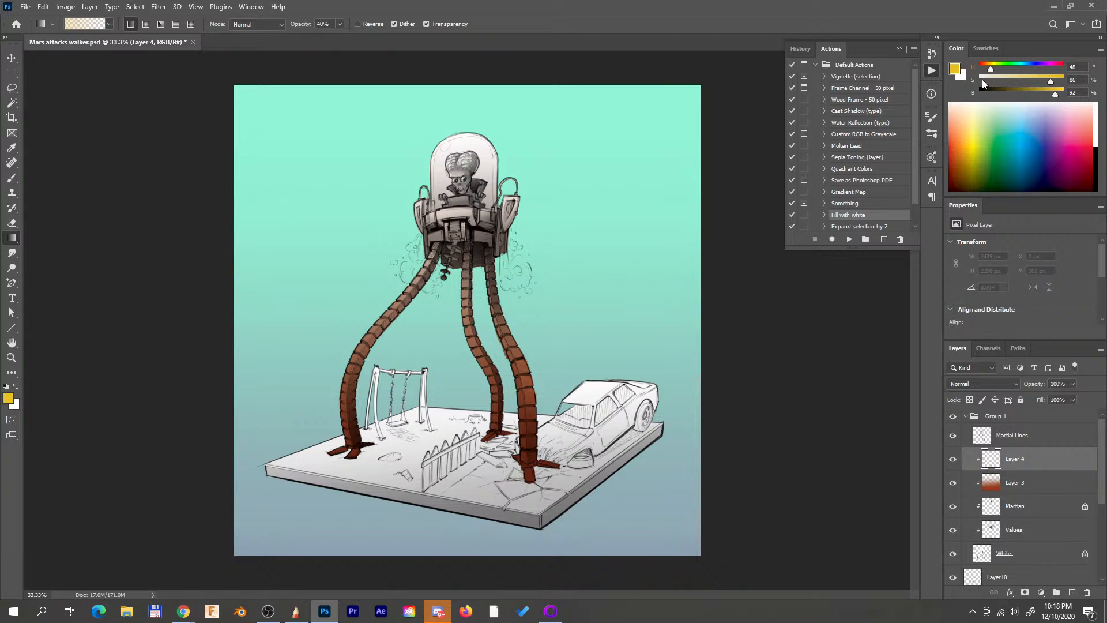
Try tinting the walker's dome and cockpit from above with 40% opacity yellow gradients on Layer 4.
drag(462, 233, 463, 354)
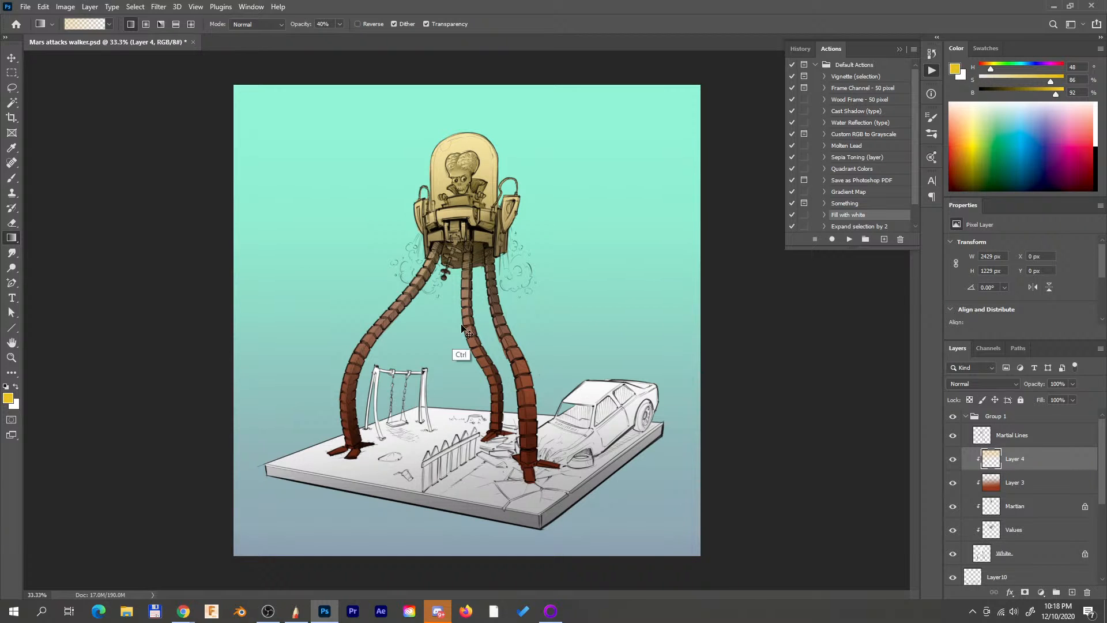
key(ctrl+z)
drag(455, 107, 455, 390)
drag(449, 131, 445, 230)
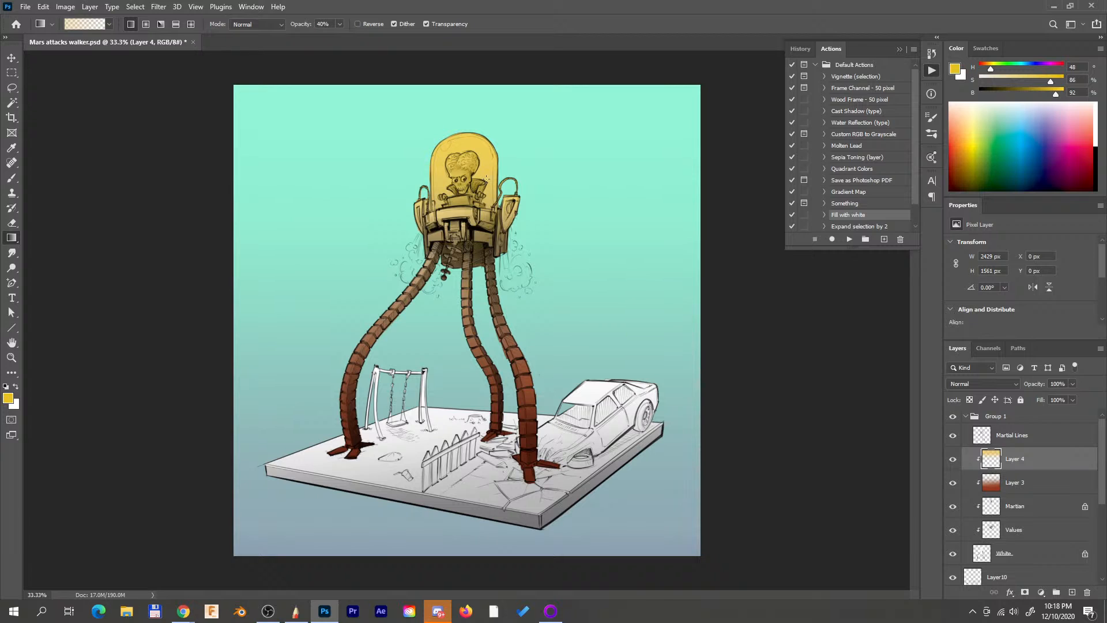
drag(486, 179, 479, 248)
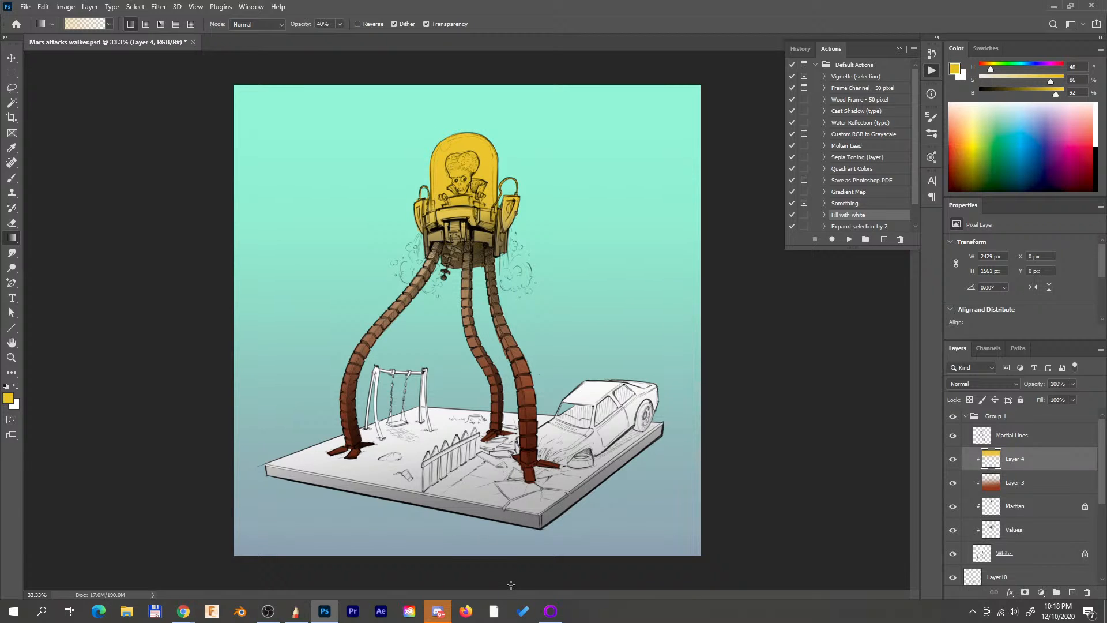
Undo the last three yellow gradients and redo them to compare the tint on the walker's head.
key(ctrl+z)
key(ctrl+z)
key(ctrl+z)
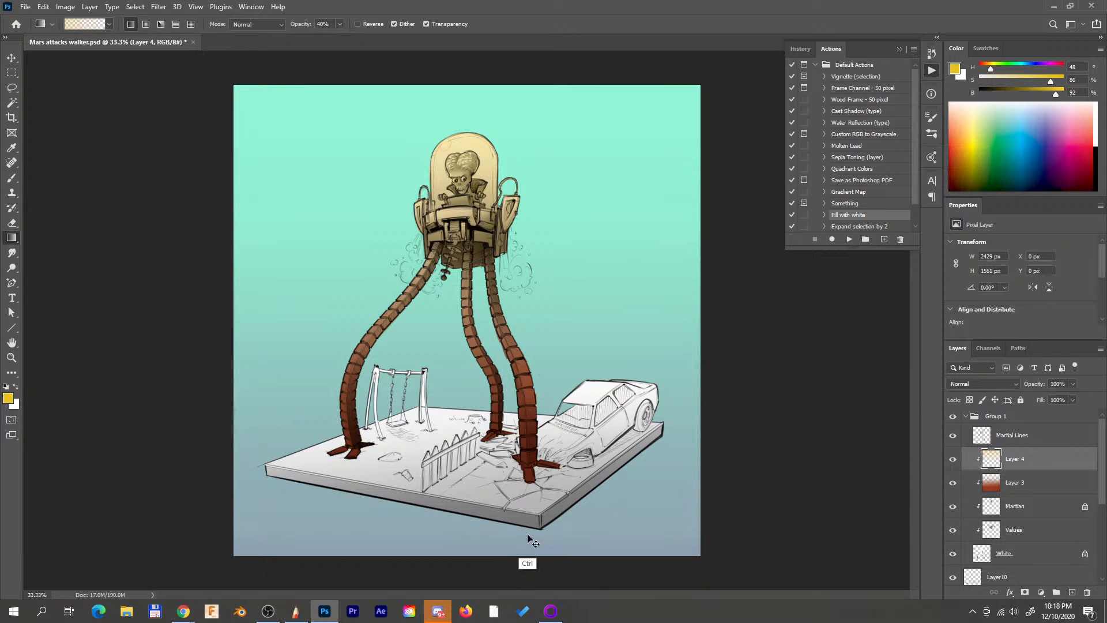
key(ctrl+shift+z)
key(ctrl+shift+z)
key(ctrl+shift+z)
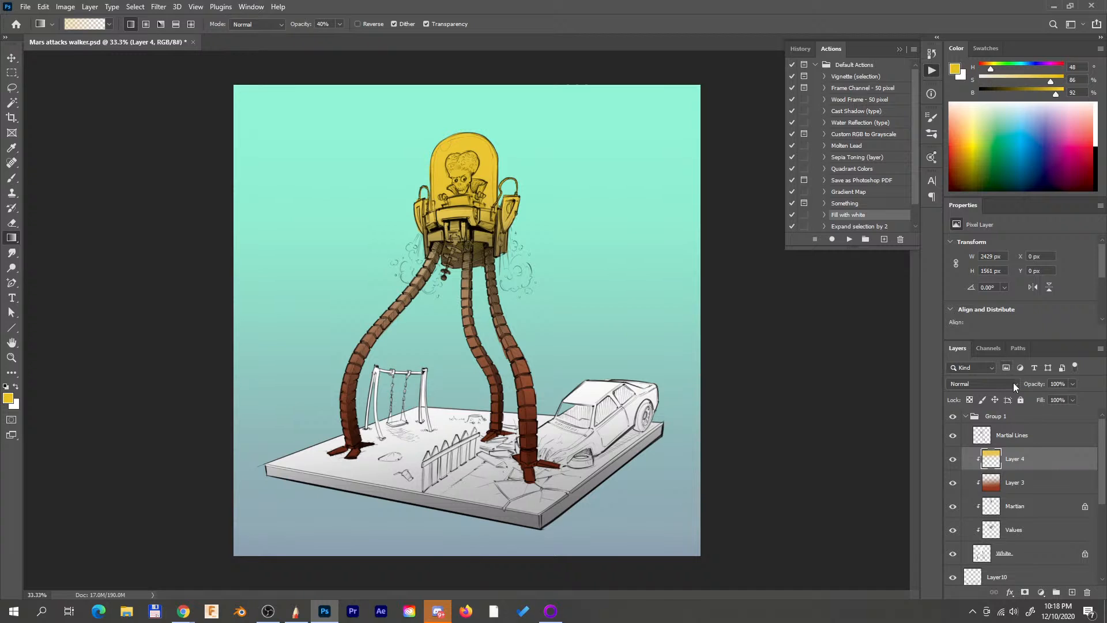
Try the Multiply blend mode on the yellow tint layer and clear the whole layer's contents.
click(1013, 385)
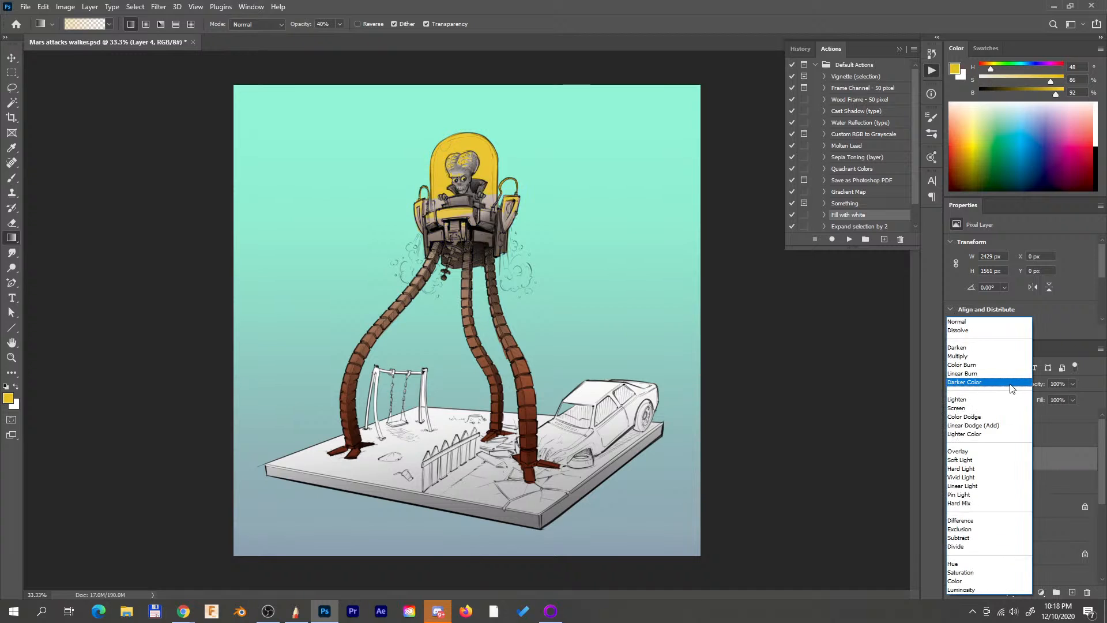
click(978, 357)
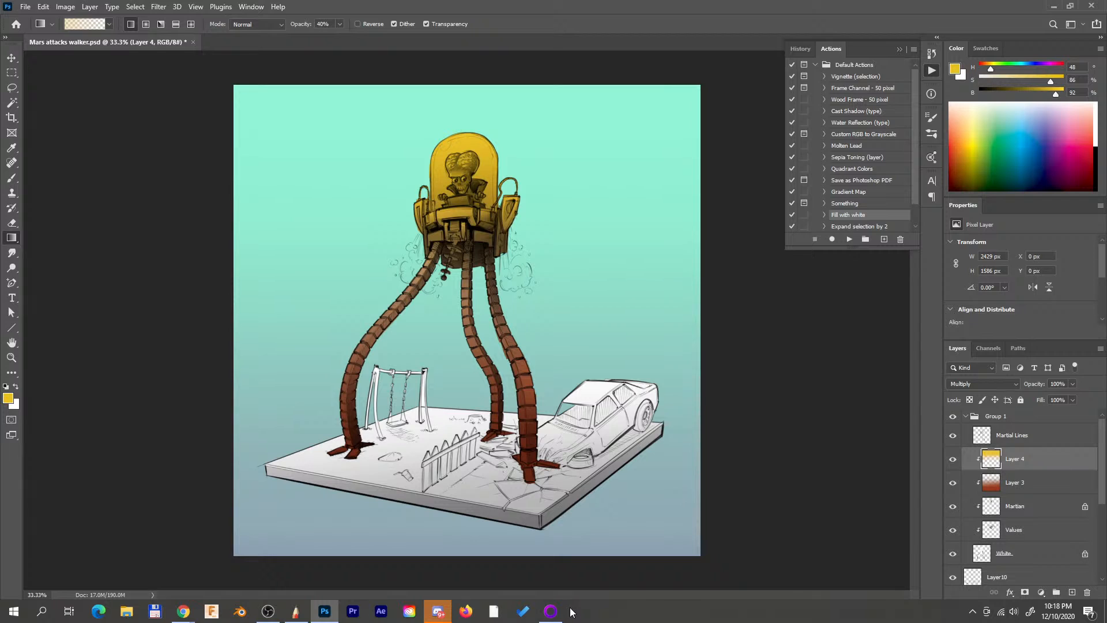
key(ctrl+a)
key(ctrl+BackSpace)
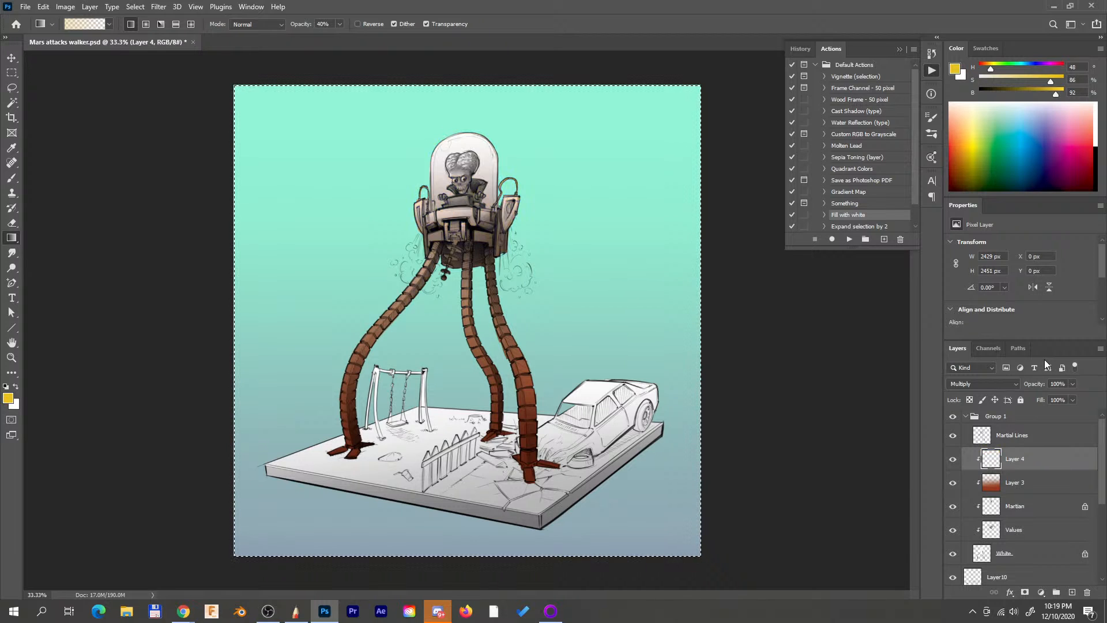
key(ctrl+d)
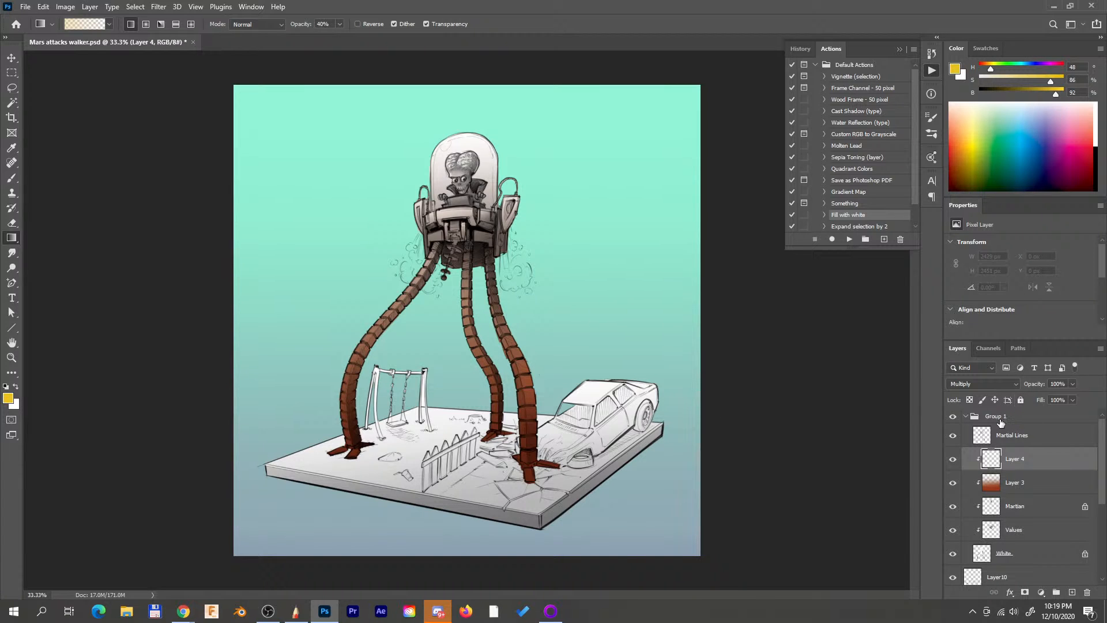
Tint the walker's head from above on Layer 4 with 40% opacity blue gradients, hue 222, saturation 73%, brightness 73%.
click(994, 141)
drag(1032, 69, 1040, 93)
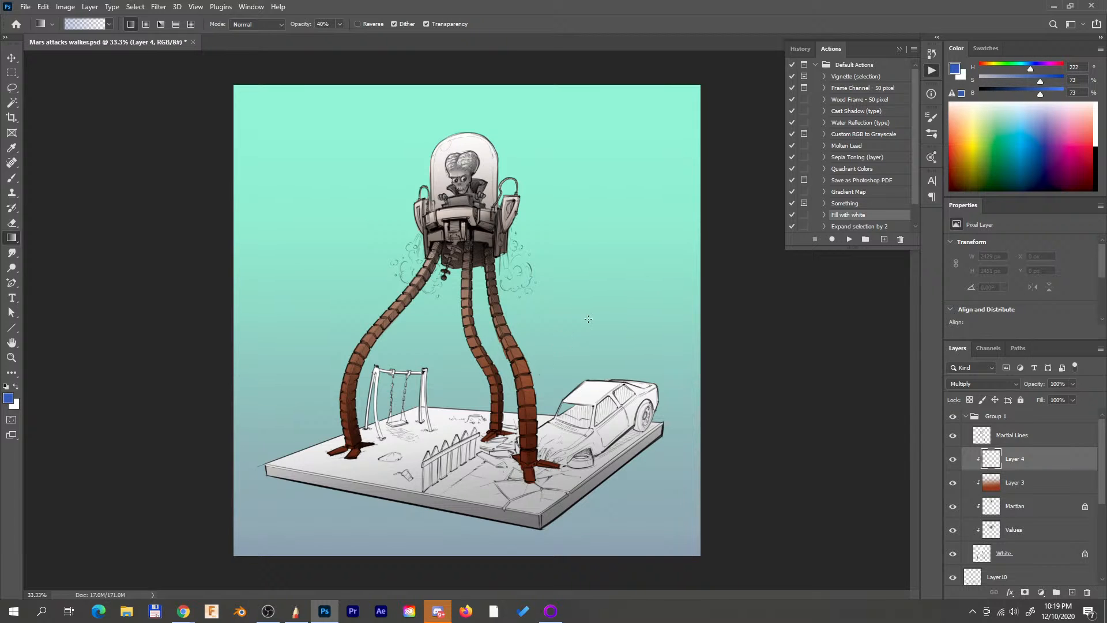
drag(488, 236, 488, 323)
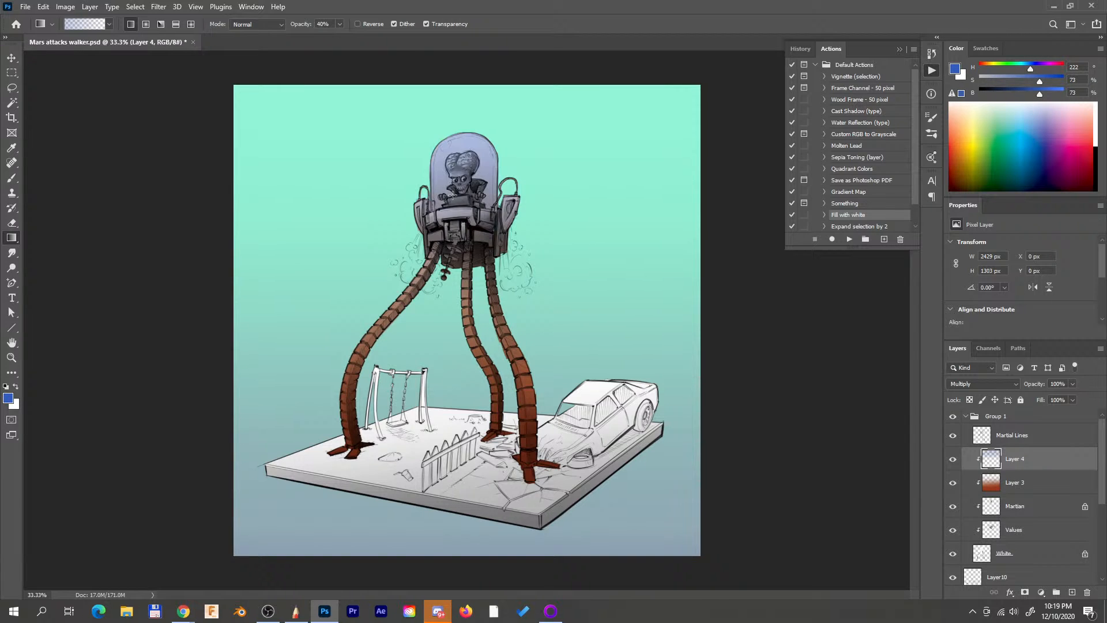
drag(454, 195, 456, 266)
drag(460, 159, 463, 226)
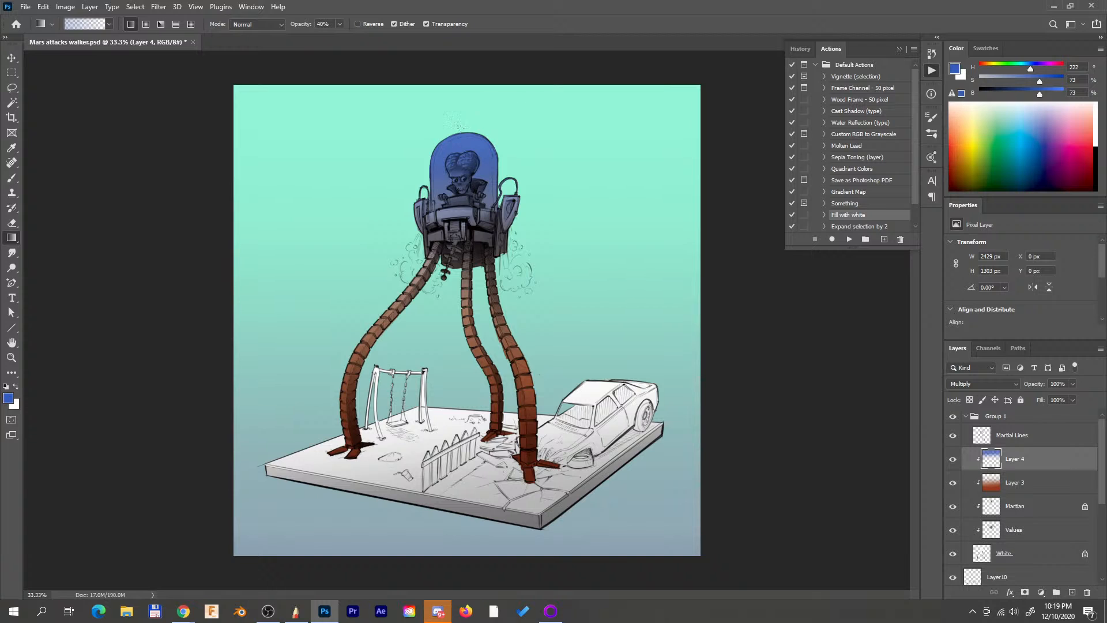
drag(461, 128, 461, 262)
key(ctrl+z)
drag(455, 164, 463, 355)
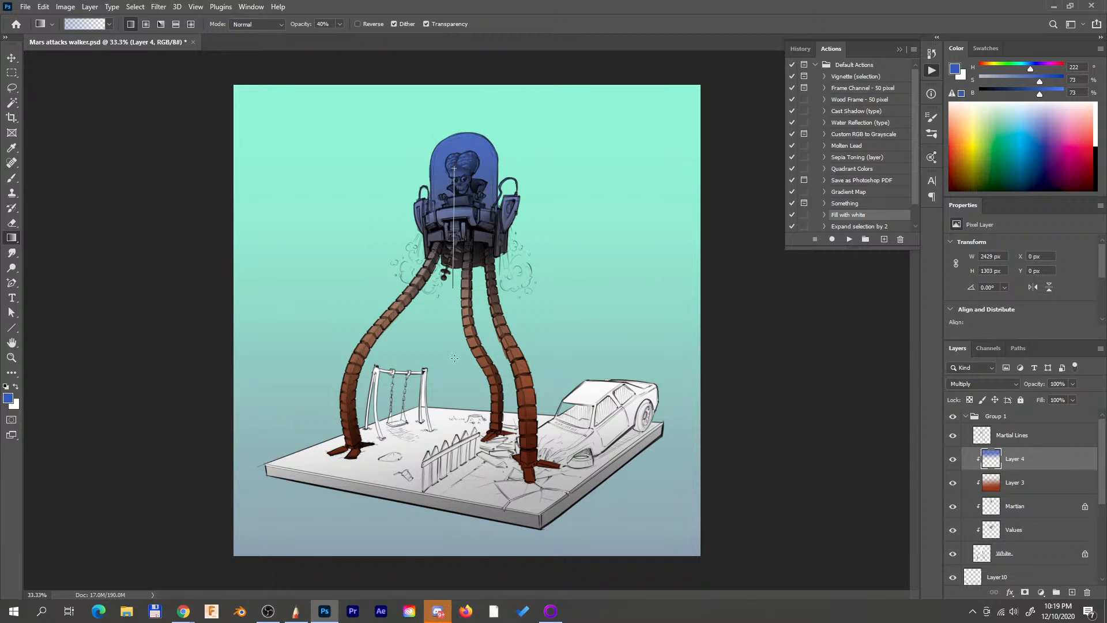
Preview the available blend modes on the blue tint layer and set it to Normal.
click(998, 383)
key(Down)
key(Down)
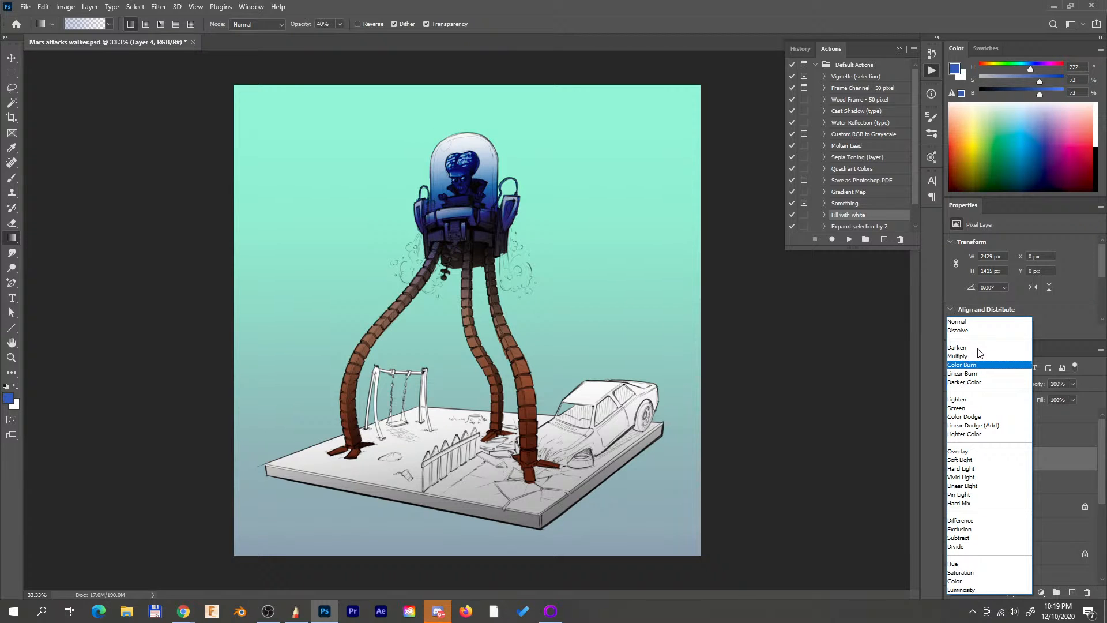
key(Down)
key(Down)
key(Down)
key(Down)
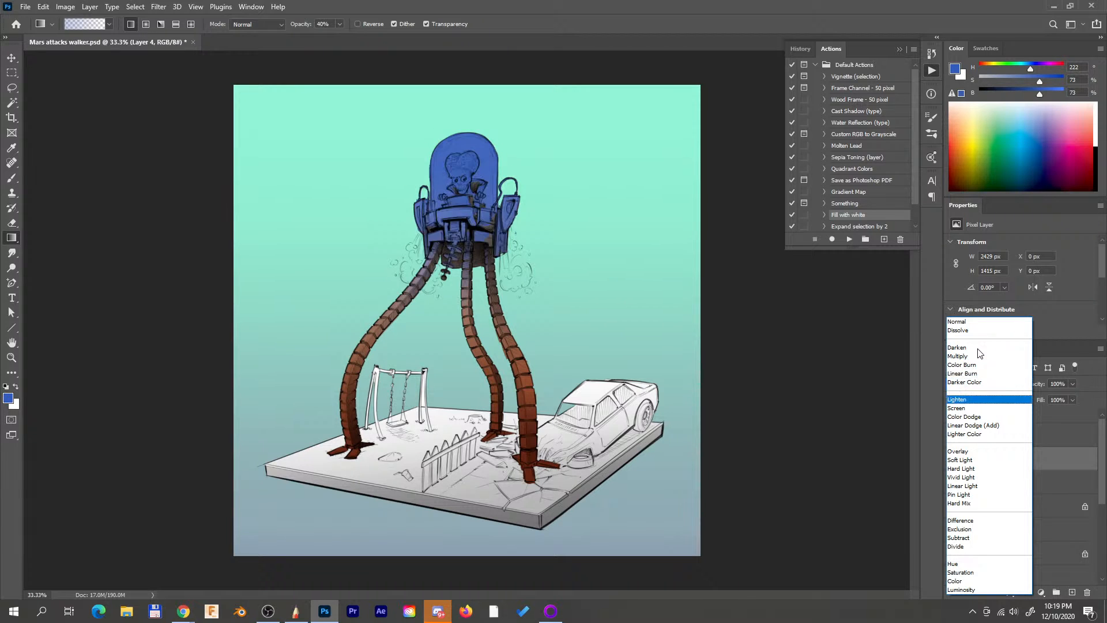
key(Down)
key(Down)
key(Down)
key(Down)
key(Down)
key(Down)
key(Down)
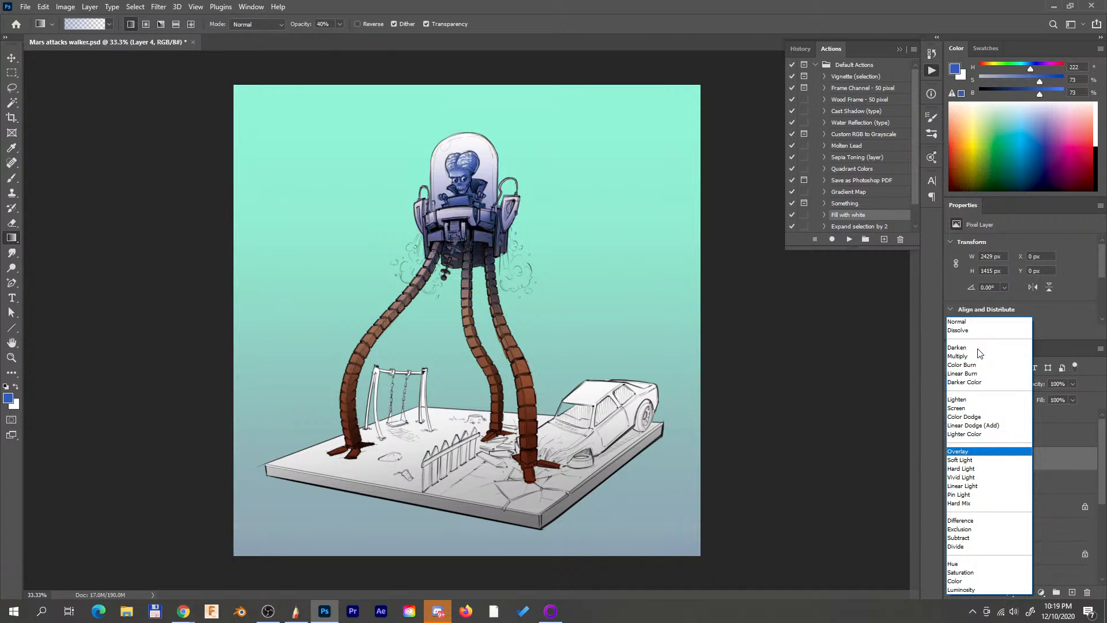
key(Down)
key(Down)
key(Down)
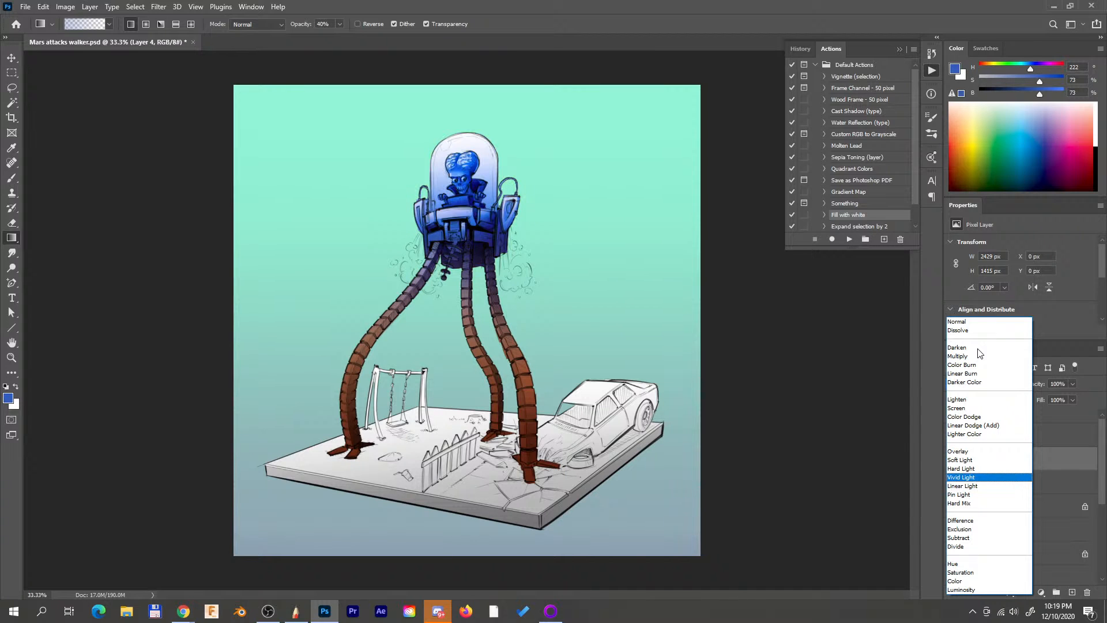
key(Down)
key(Down)
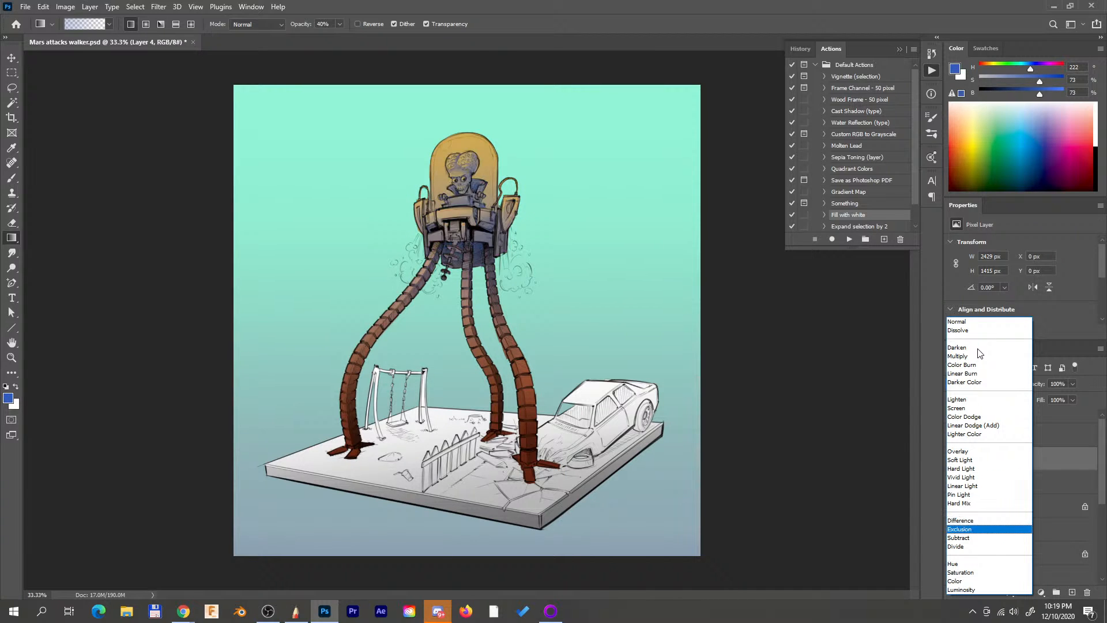
key(Up)
key(Down)
key(Down)
key(Down)
key(Up)
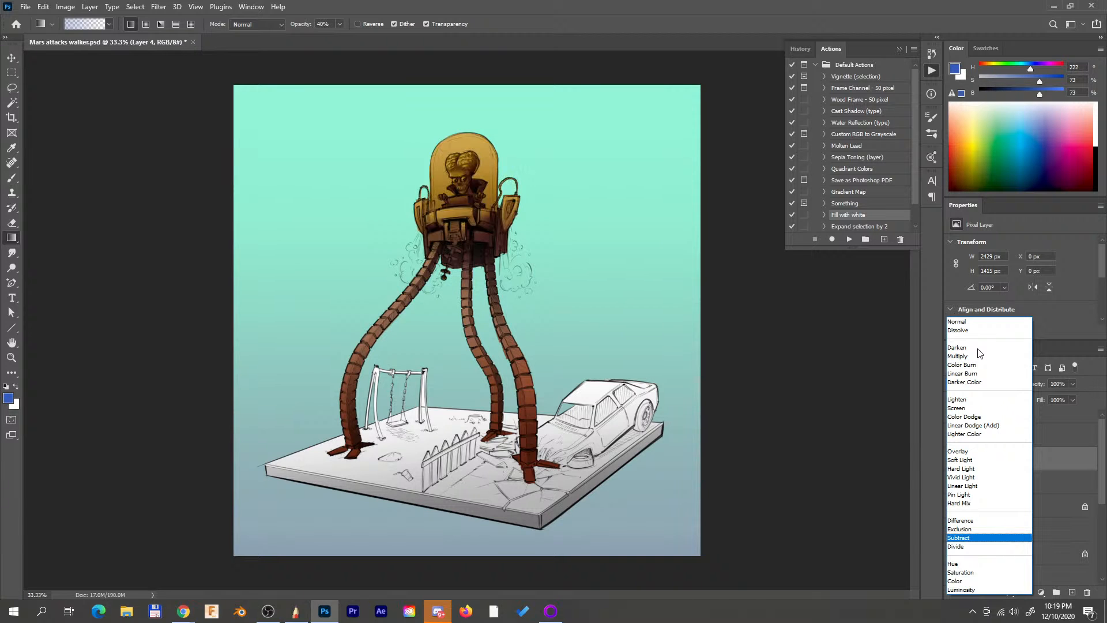
key(Down)
key(Down)
key(Down)
key(Down)
key(Down)
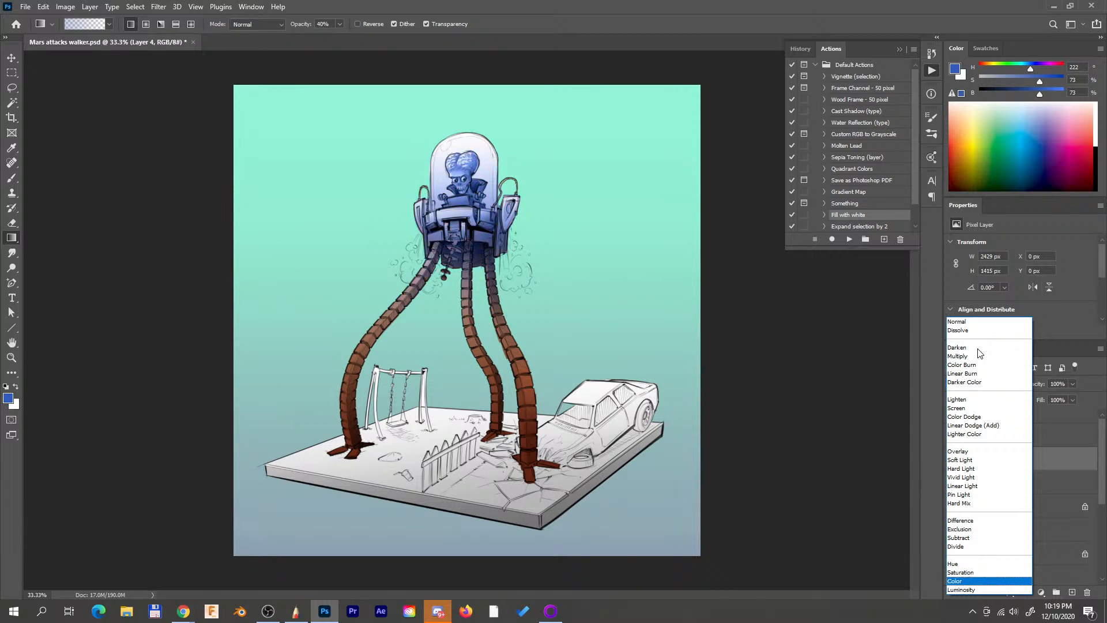
key(Up)
key(Up)
key(Up)
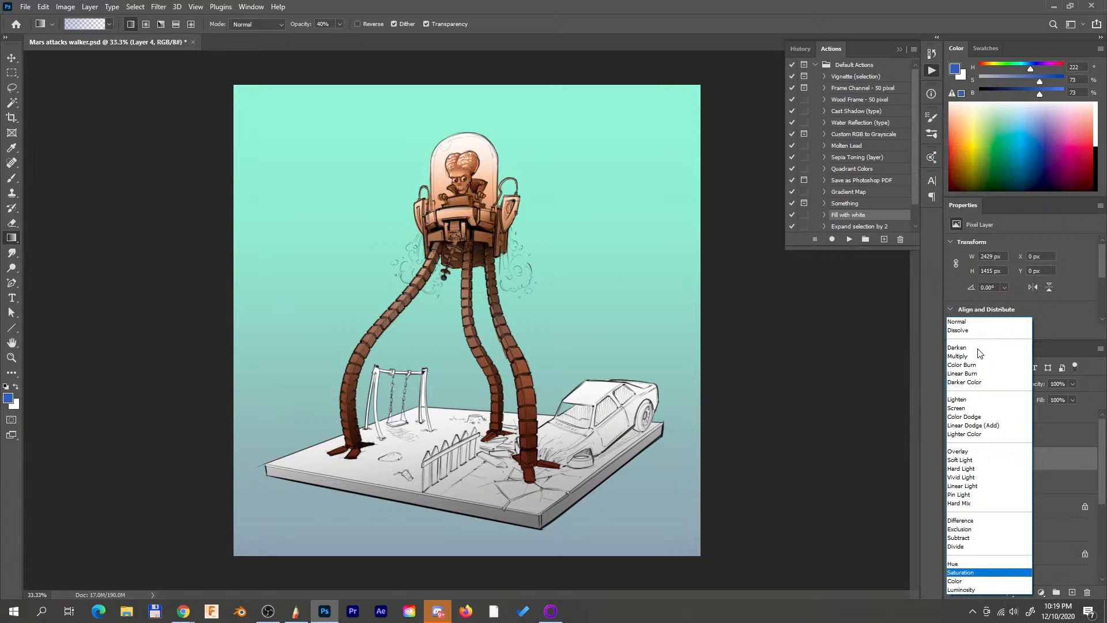
key(Up)
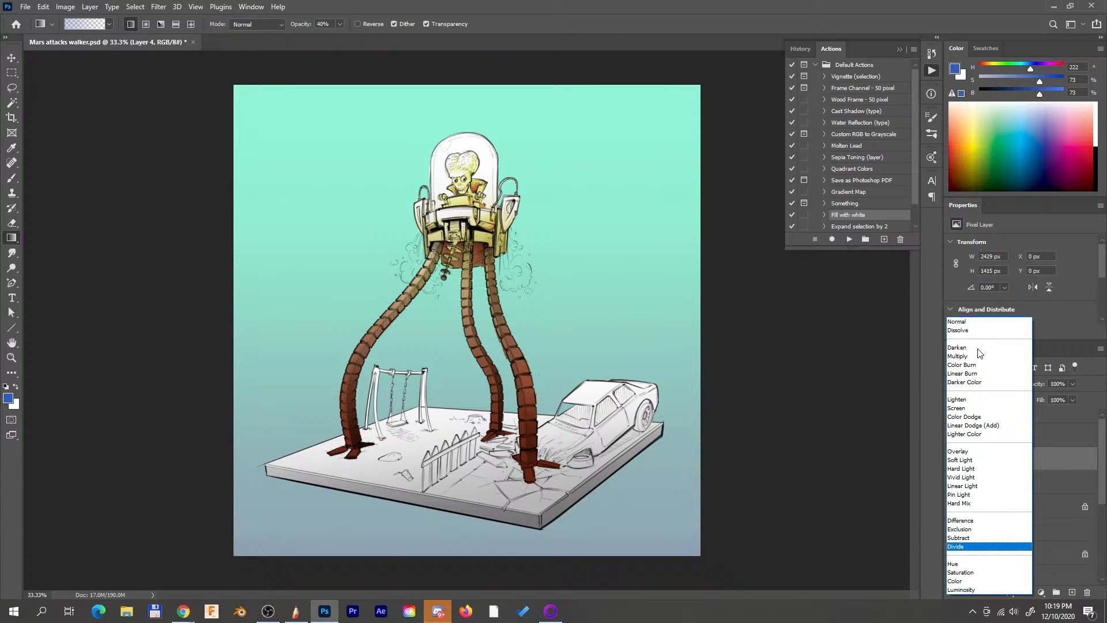
key(Up)
key(Up)
key(Up)
key(Up)
key(Up)
key(Up)
key(Up)
key(Up)
key(Up)
key(Up)
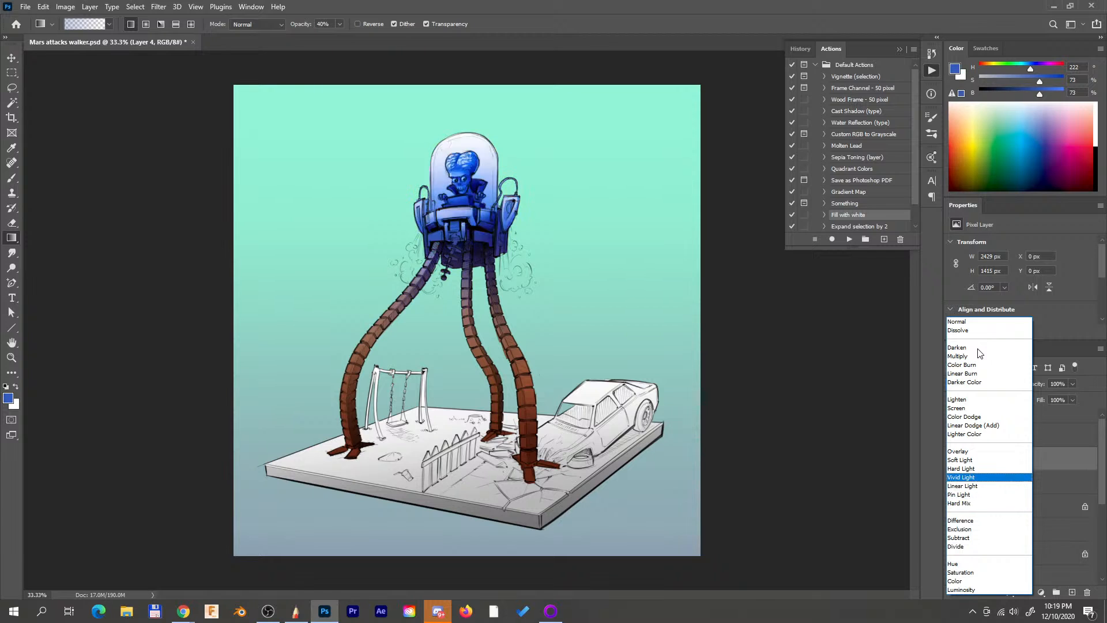
key(Up)
key(Up)
key(Up)
key(Up)
key(Up)
key(Up)
key(Up)
key(Up)
key(Up)
key(Up)
key(Up)
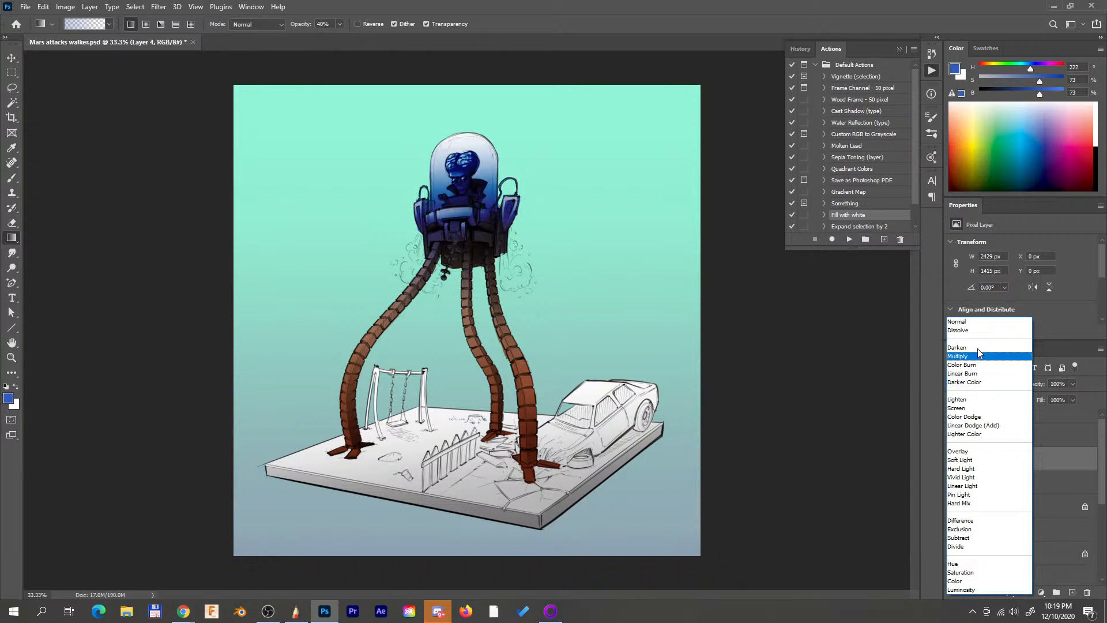
key(Up)
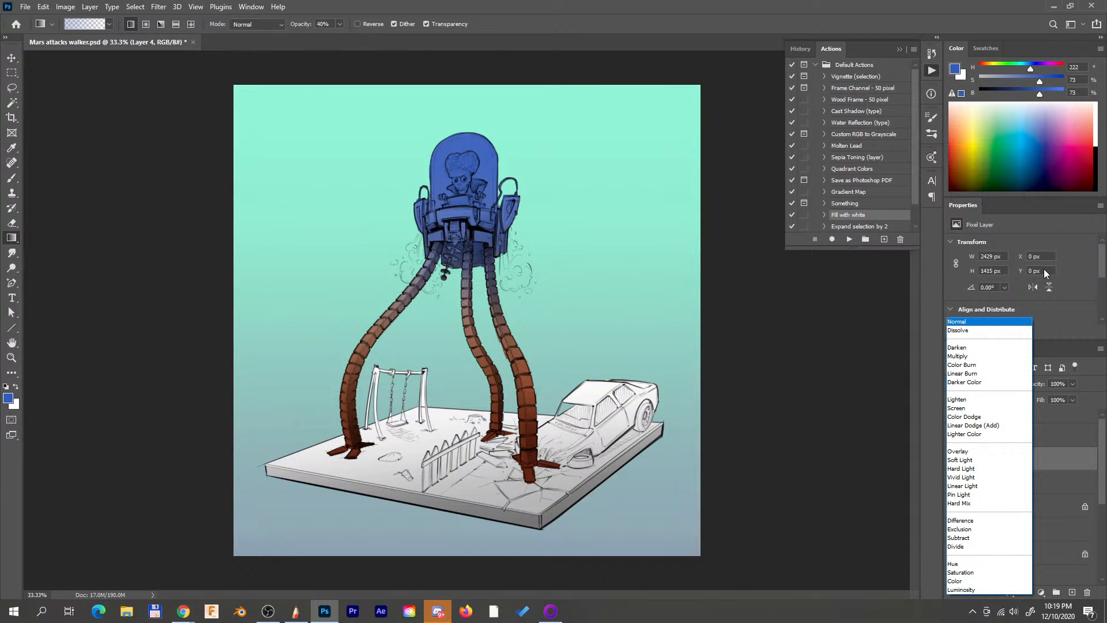
key(Return)
Brighten the head tint on Layer 4 with a cyan-blue gradient, hue 194, saturation 85%, brightness 97%.
click(1024, 68)
drag(1040, 93, 1059, 93)
click(1049, 81)
drag(463, 196, 463, 264)
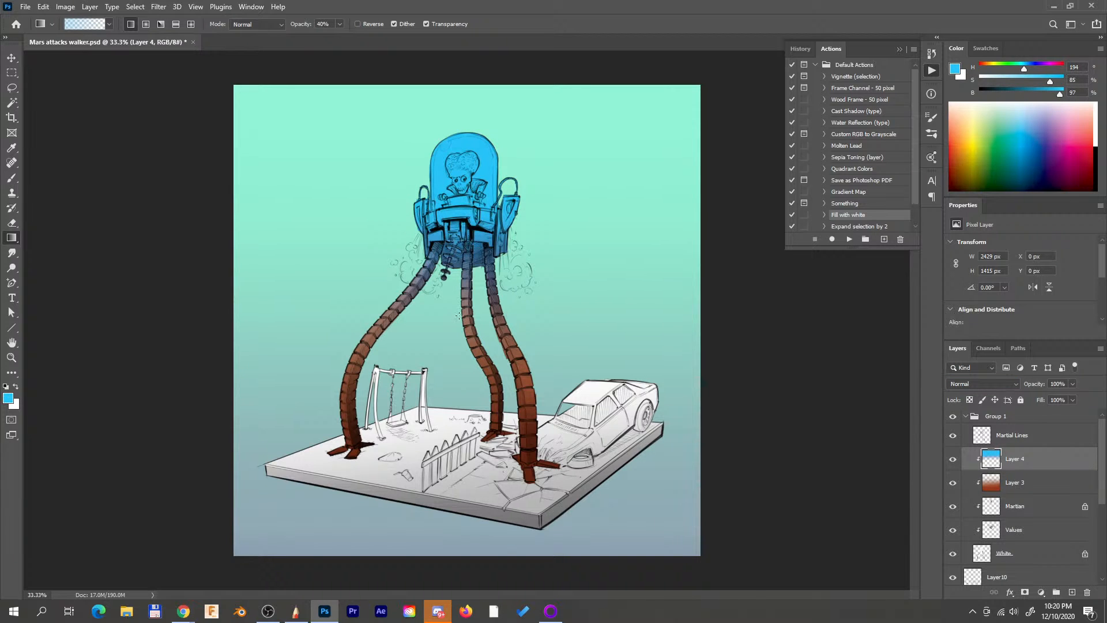
Compare Darken, Linear Burn, Lighten and Multiply on the cyan-blue tint layer and set it to Darken.
click(997, 383)
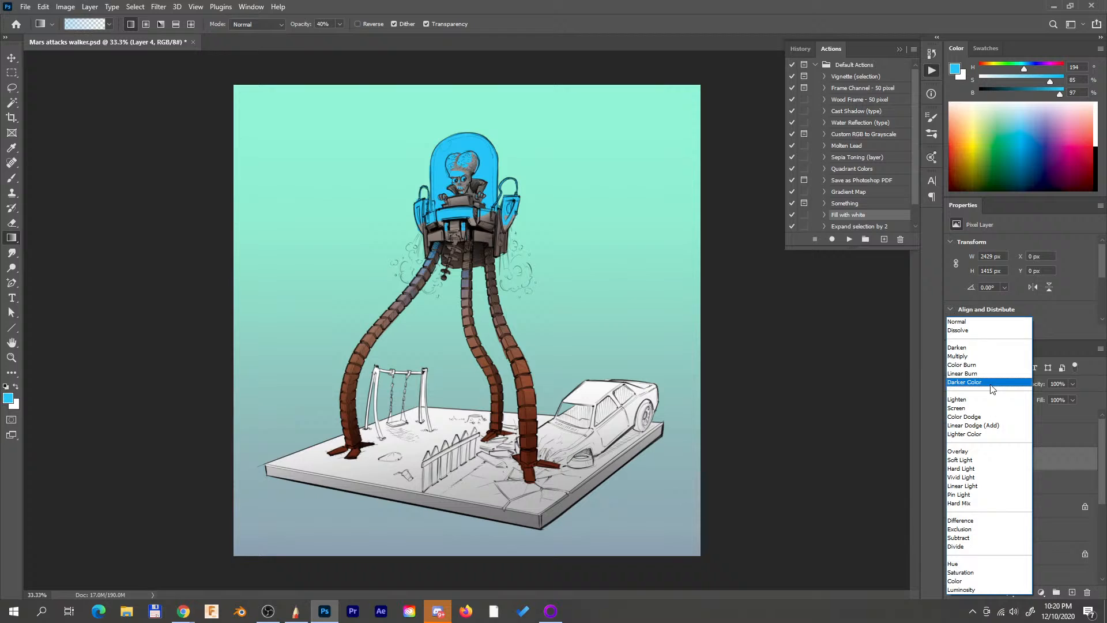
click(979, 346)
scroll(978, 382, up, 1)
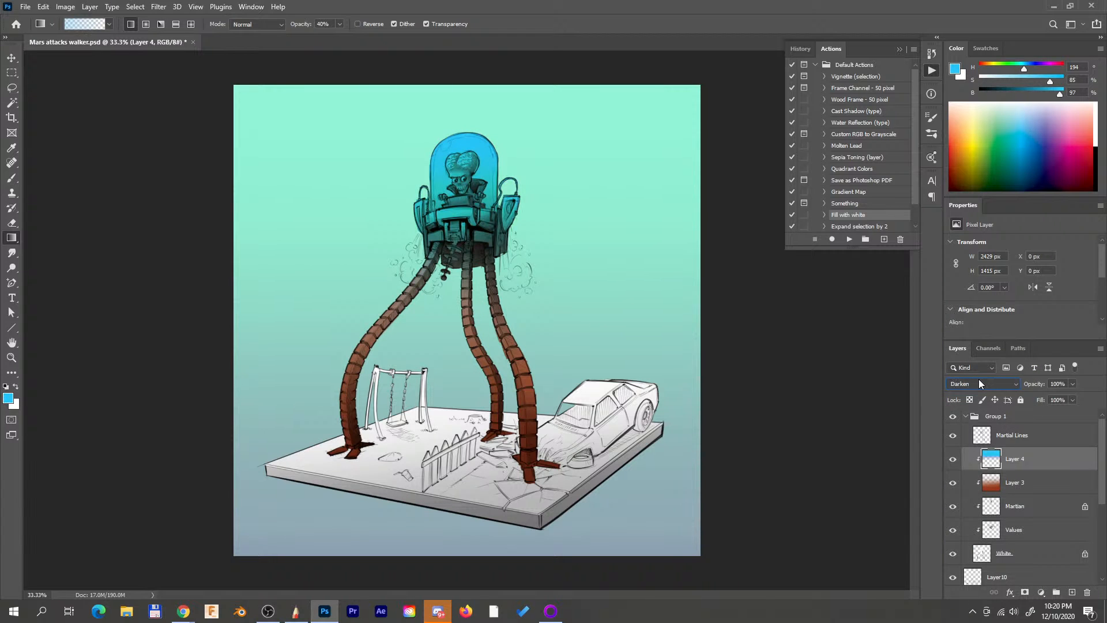
scroll(977, 383, down, 5)
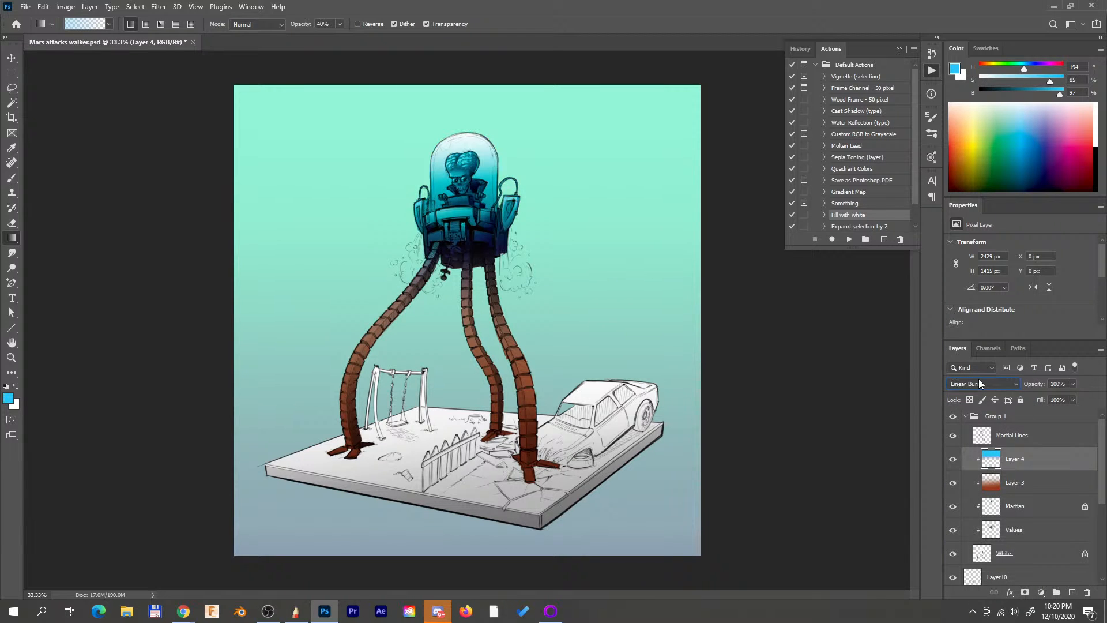
scroll(979, 383, down, 1)
scroll(978, 384, up, 1)
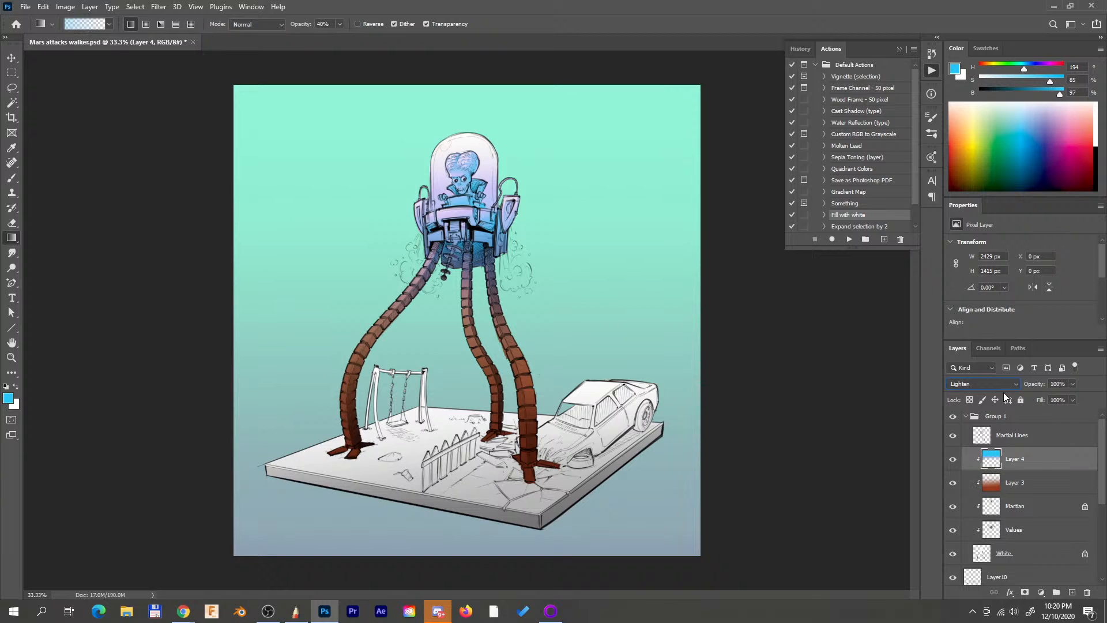
click(1009, 385)
click(973, 355)
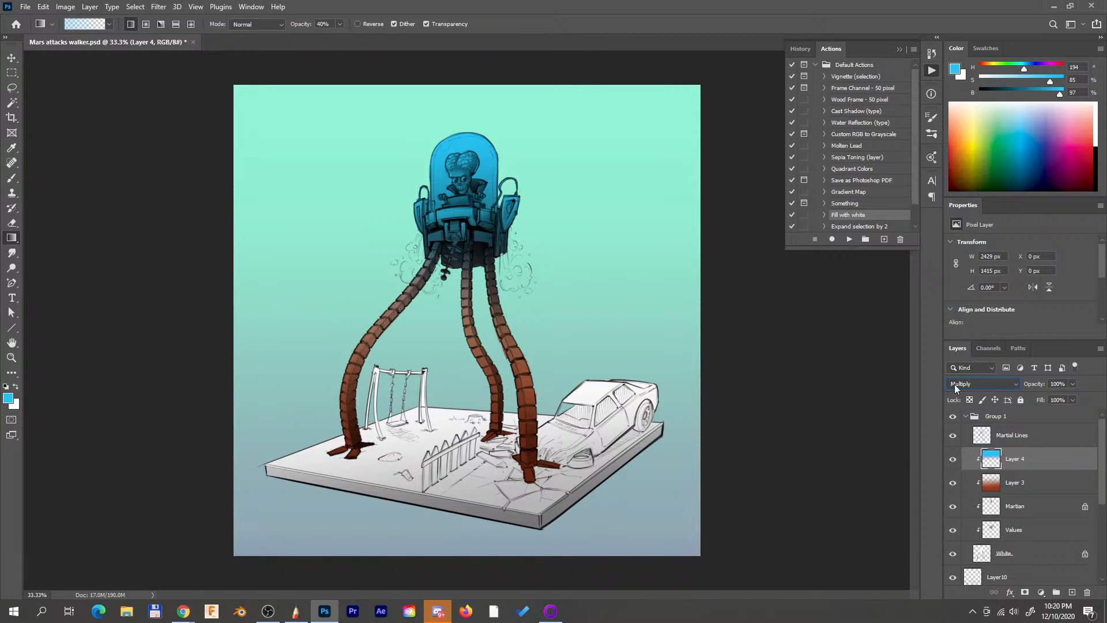
key(ctrl+a)
key(Up)
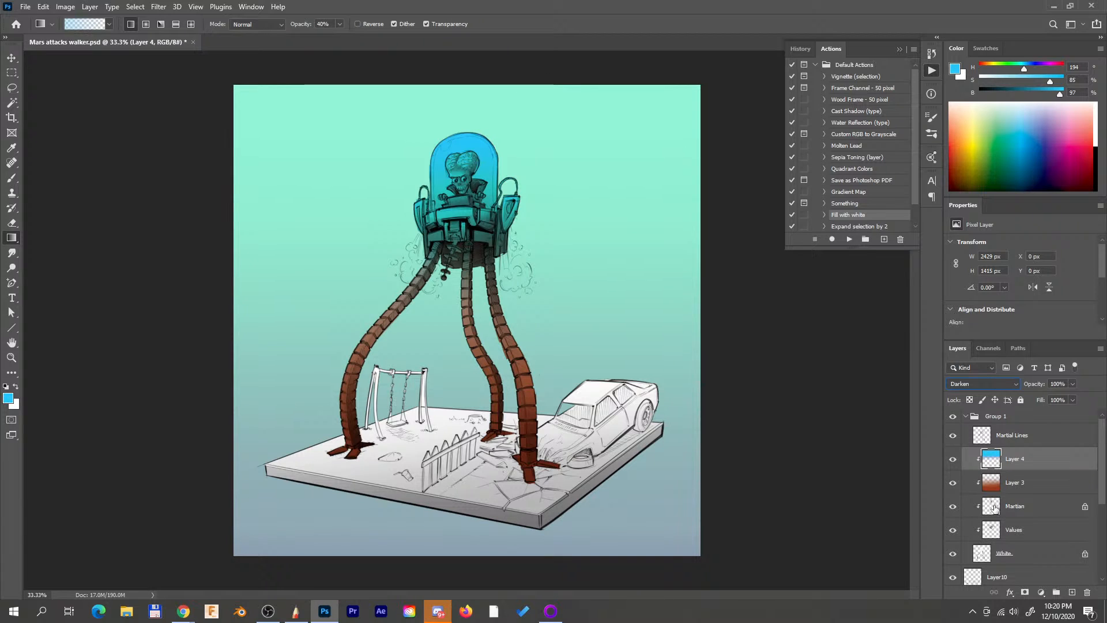
Clear the cyan-blue tint from the whole of Layer 4.
key(ctrl+a)
key(Delete)
key(ctrl+d)
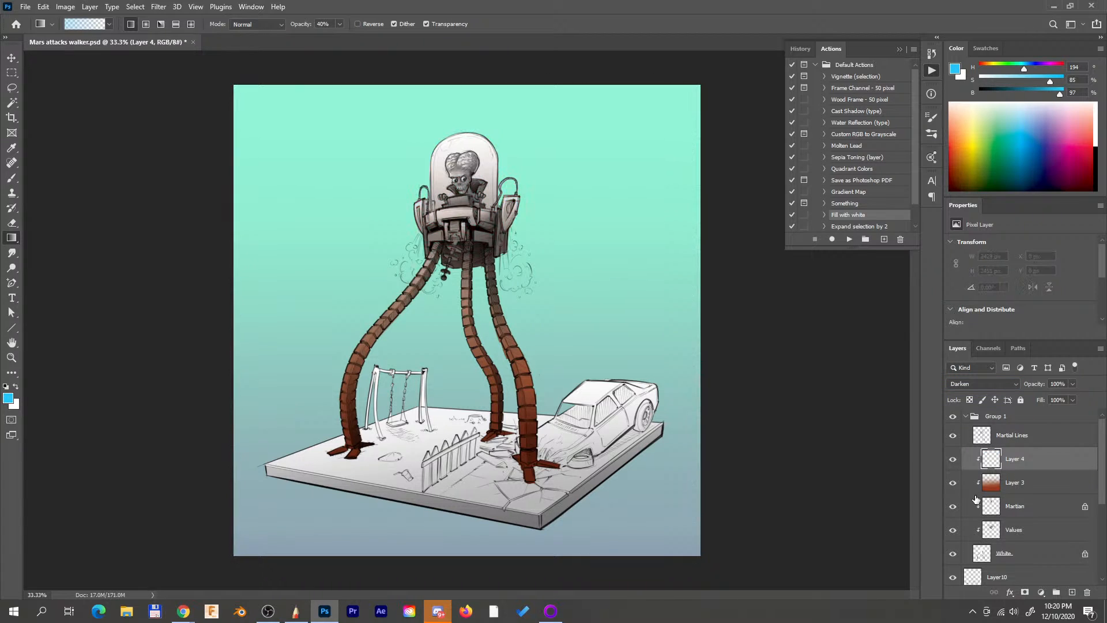
Try violet gradients over the walker's head on Layer 4, hue 262, saturation 48%, brightness 60%, and undo them.
drag(1035, 65, 1030, 99)
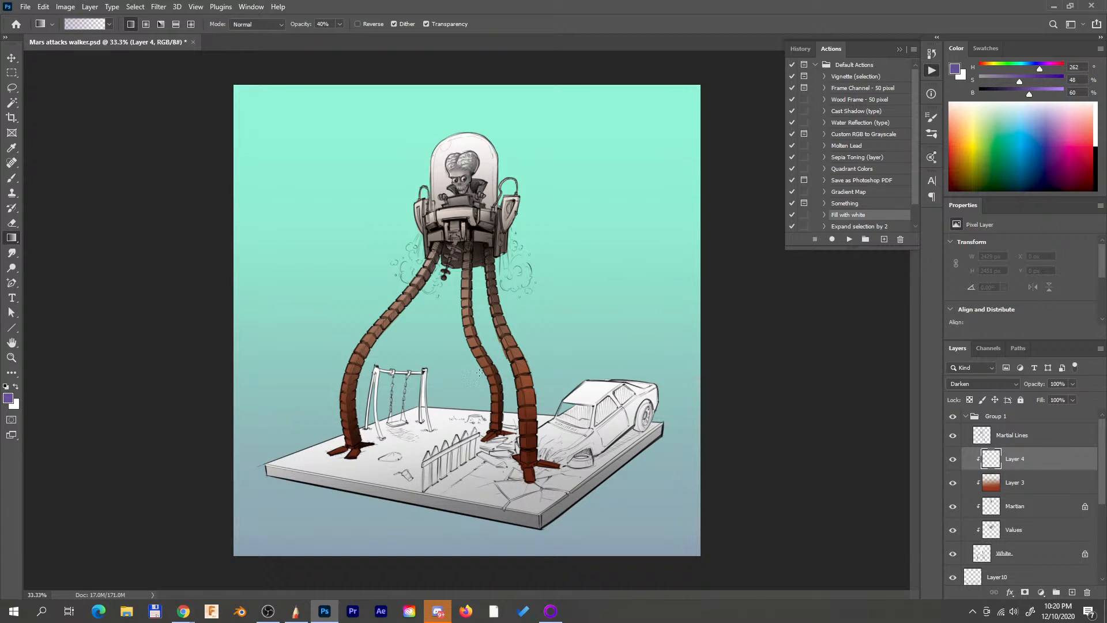
drag(479, 372, 481, 314)
drag(469, 185, 470, 285)
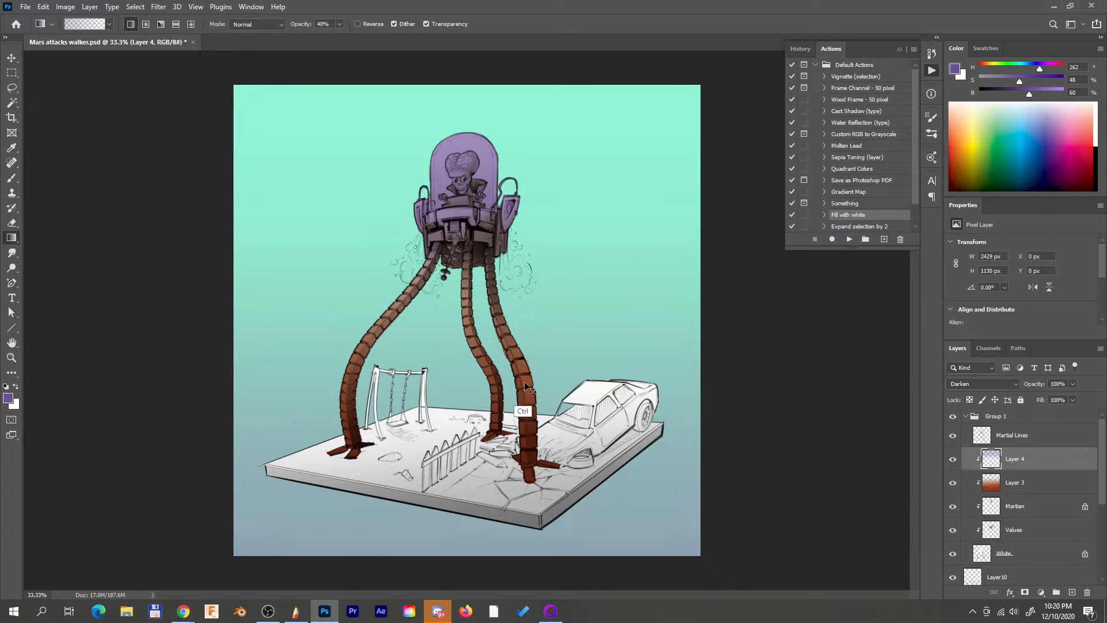
key(ctrl+z)
key(ctrl+z)
Tint the walker's head with muted violet gradients at brightness 49% and 66%, hue 262, saturation 23%, with Layer 4 in Multiply.
mouse_move(1019, 80)
mouse_down()
mouse_move(1009, 79)
mouse_move(1022, 98)
mouse_up()
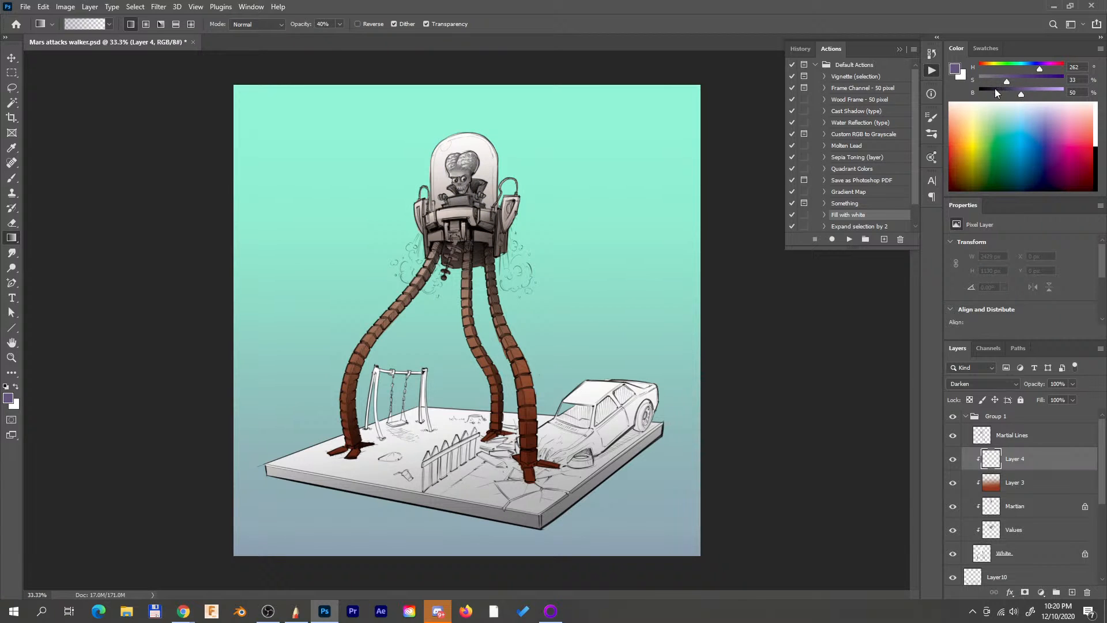
click(998, 80)
click(1020, 95)
drag(475, 206, 471, 355)
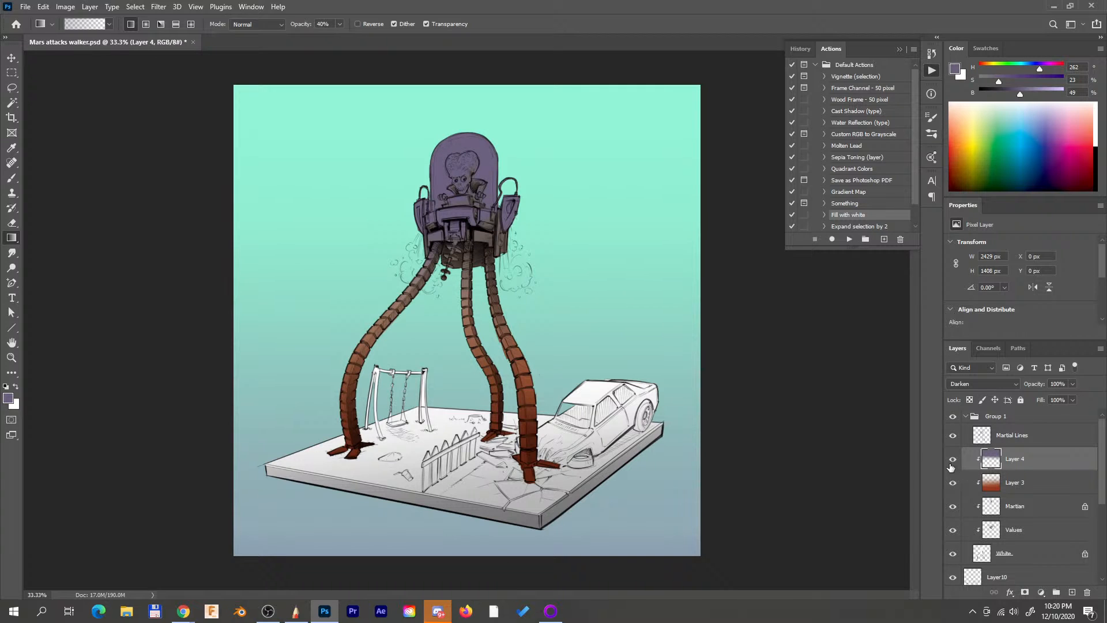
click(987, 387)
click(980, 360)
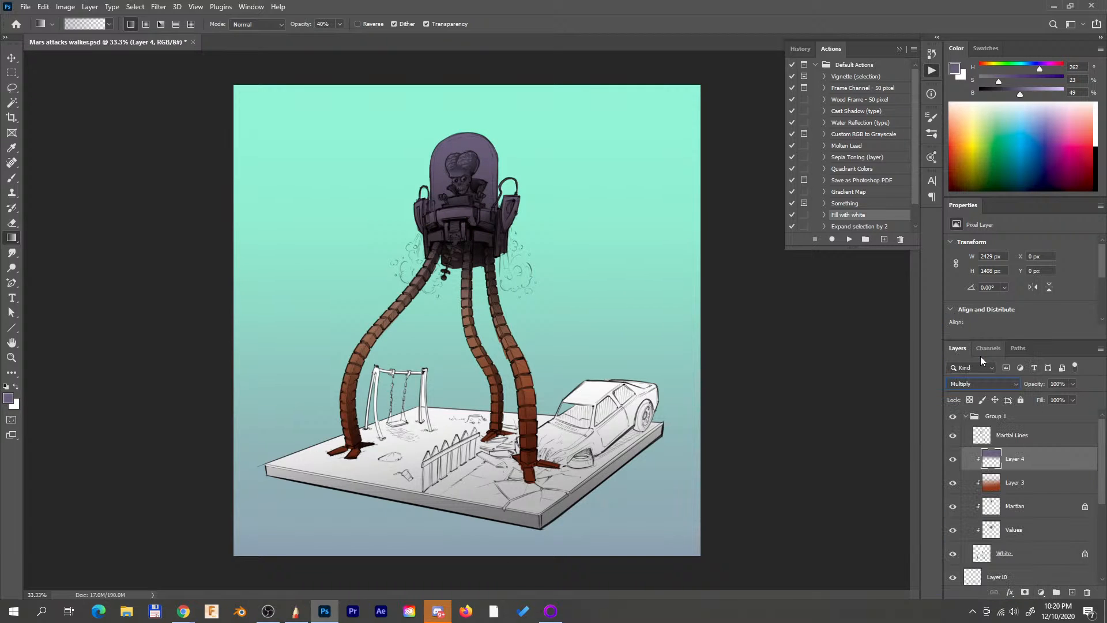
click(1035, 92)
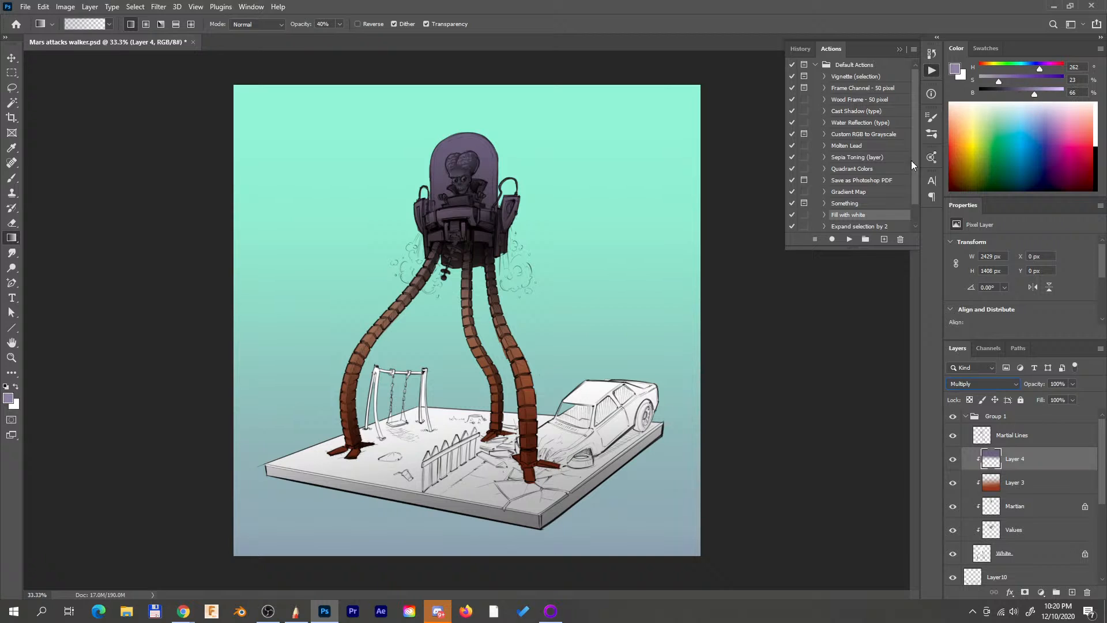
drag(471, 262, 471, 272)
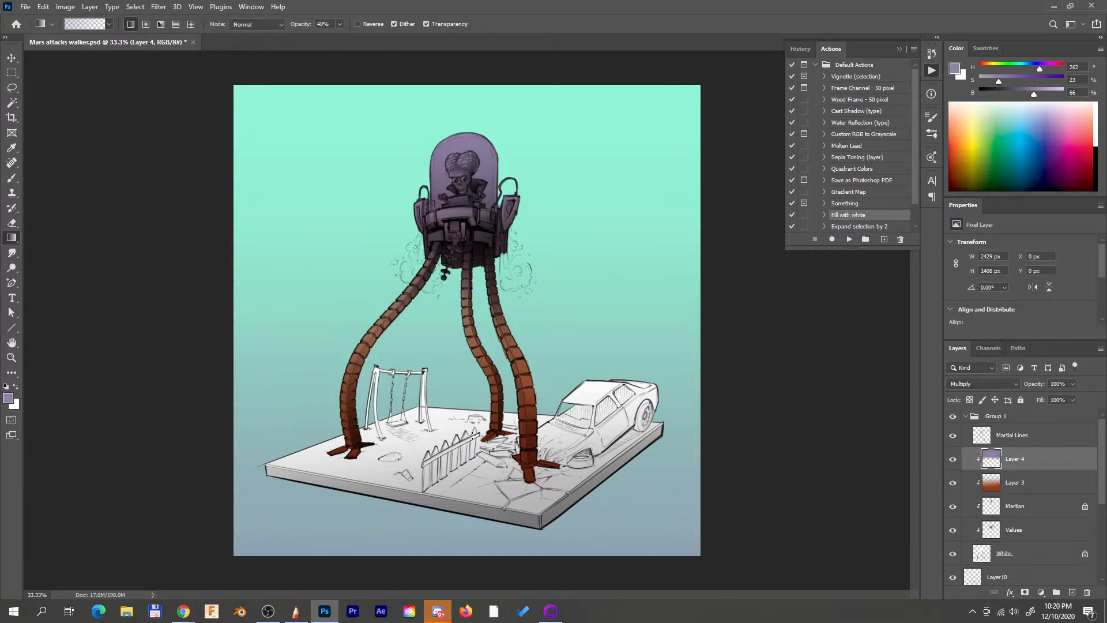
Compare blend modes on the violet tint layer, including Darken, Overlay and Pin Light, and set it to Color.
click(986, 384)
click(973, 358)
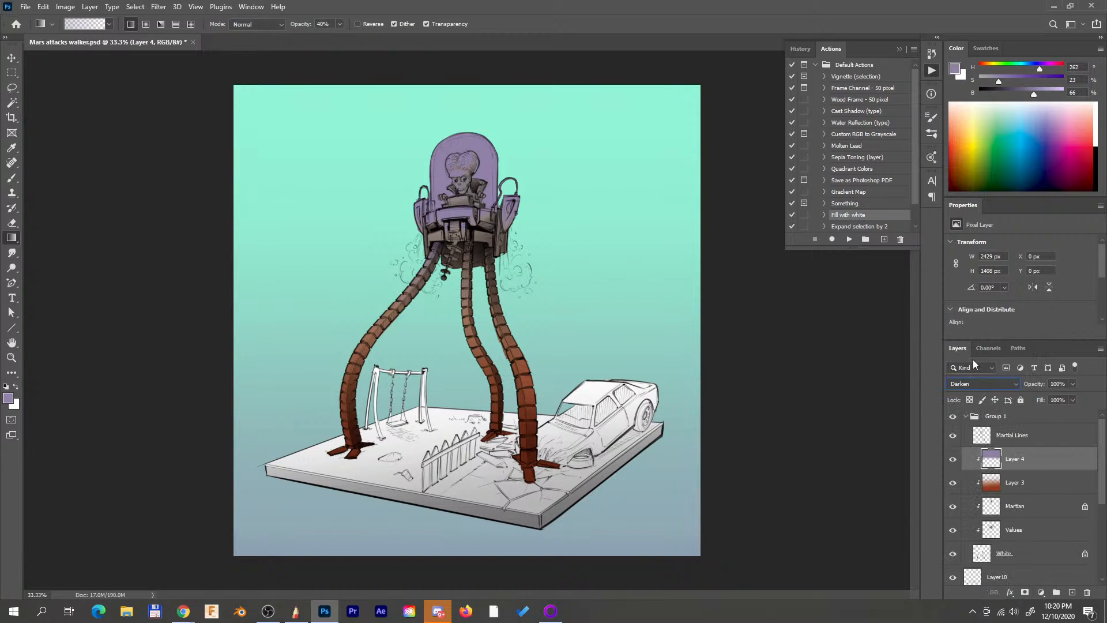
key(Down)
key(Down)
key(Down)
key(Down)
key(Down)
key(Down)
key(Down)
key(Down)
key(Down)
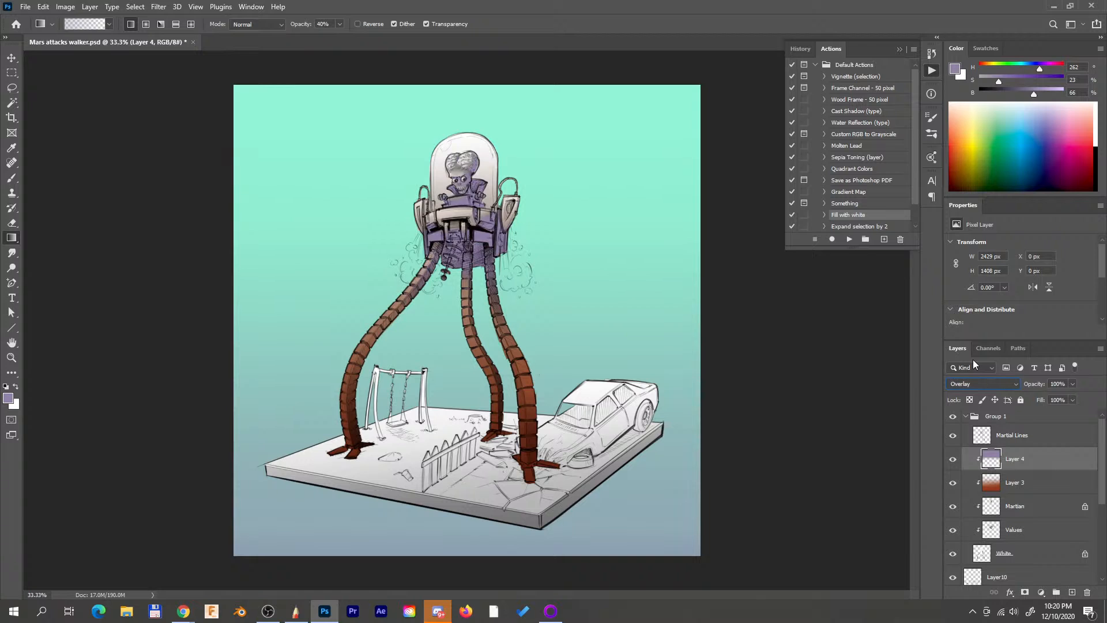
key(Down)
key(Down)
key(Down)
key(Down)
key(Down)
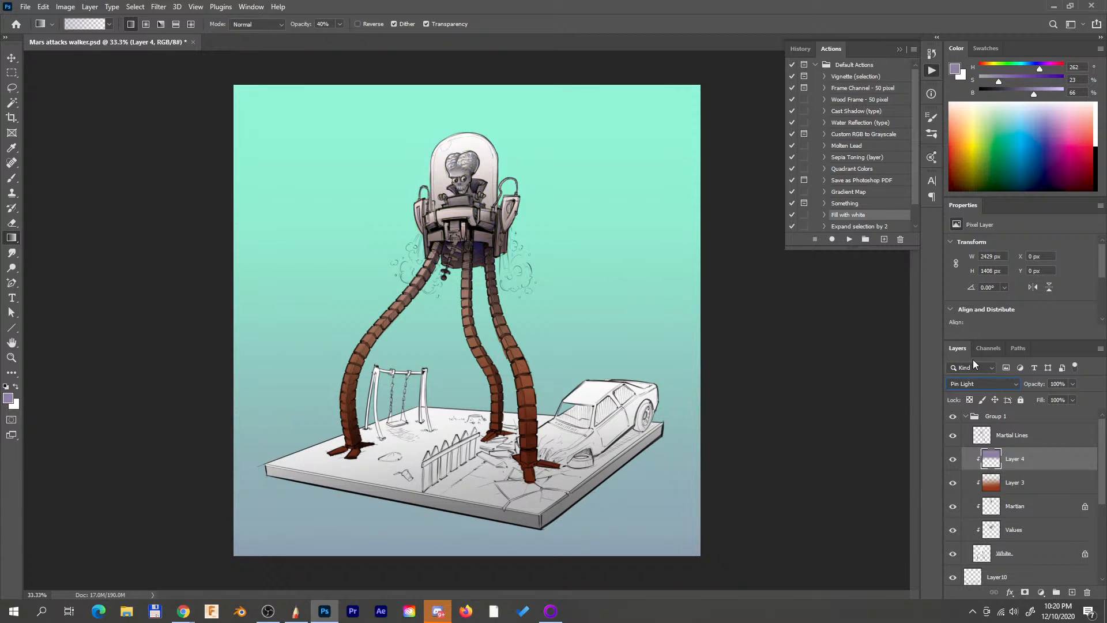
key(Down)
key(Down)
key(Down)
key(Down)
key(Down)
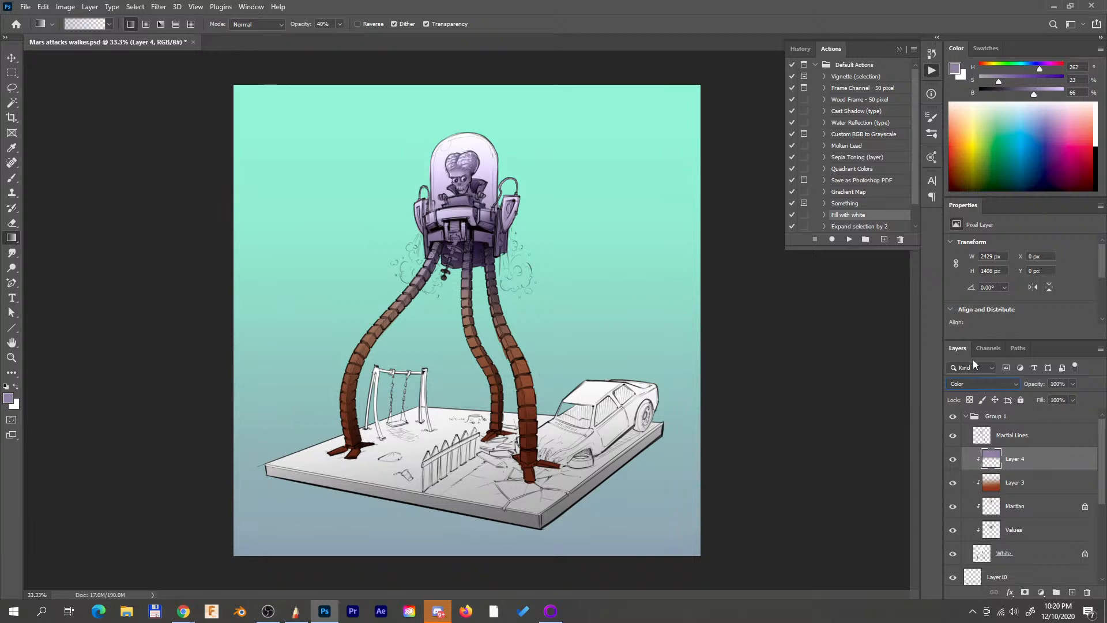
Reduce the opacity of the violet tint on Layer 4 to 58%.
click(1072, 384)
drag(1053, 398, 1046, 400)
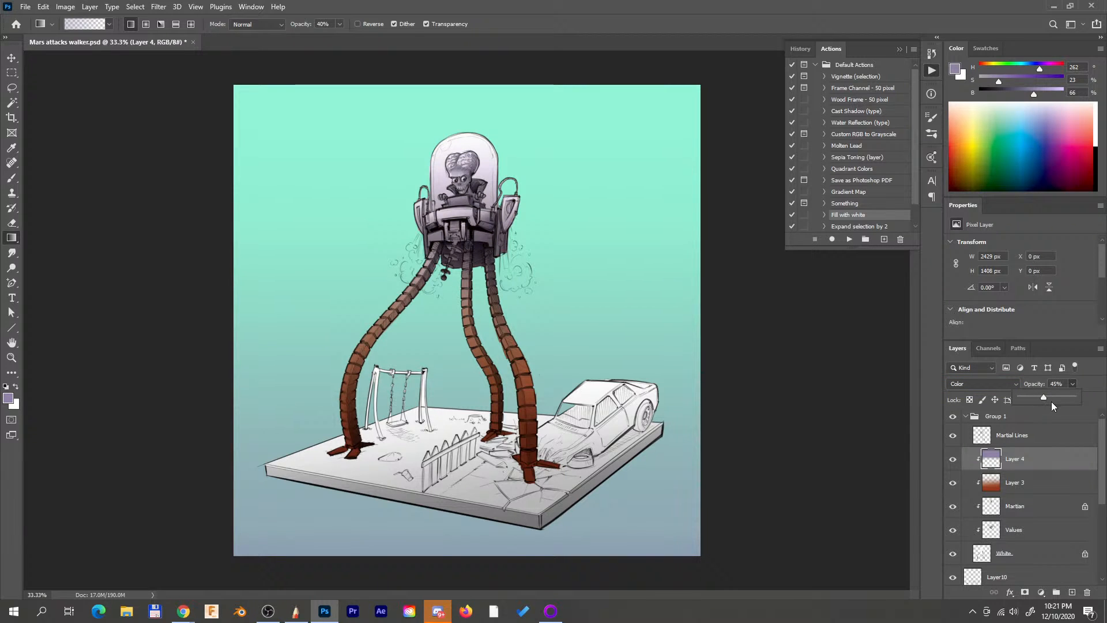
click(1050, 398)
Lasso the glass dome with the Martian down to the cockpit rim and delete the violet tint inside it.
drag(468, 199, 640, 356)
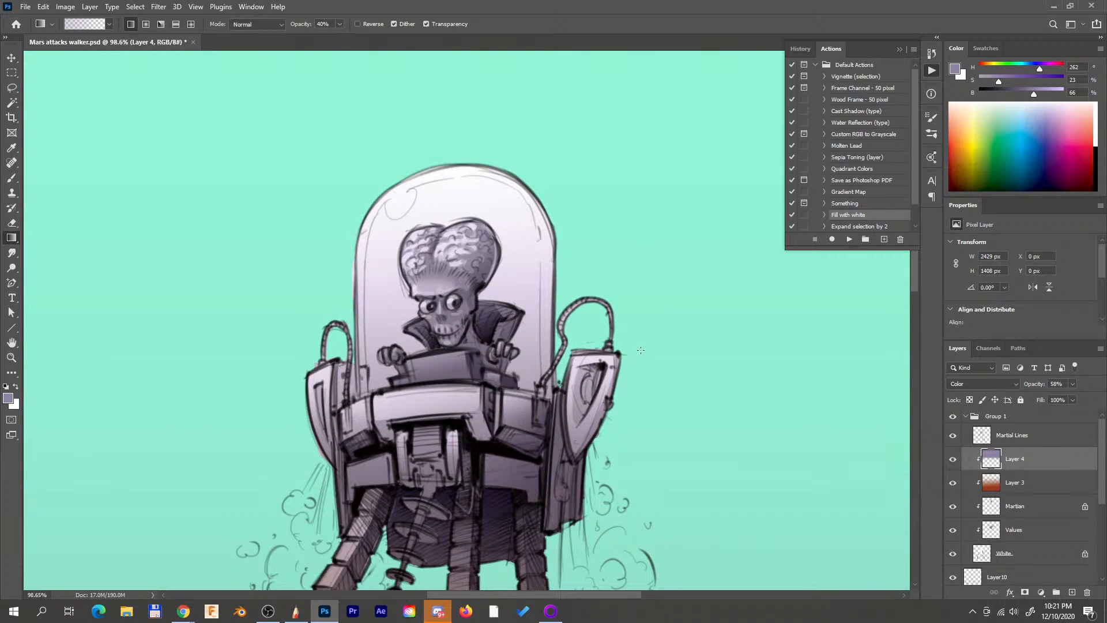
key(l)
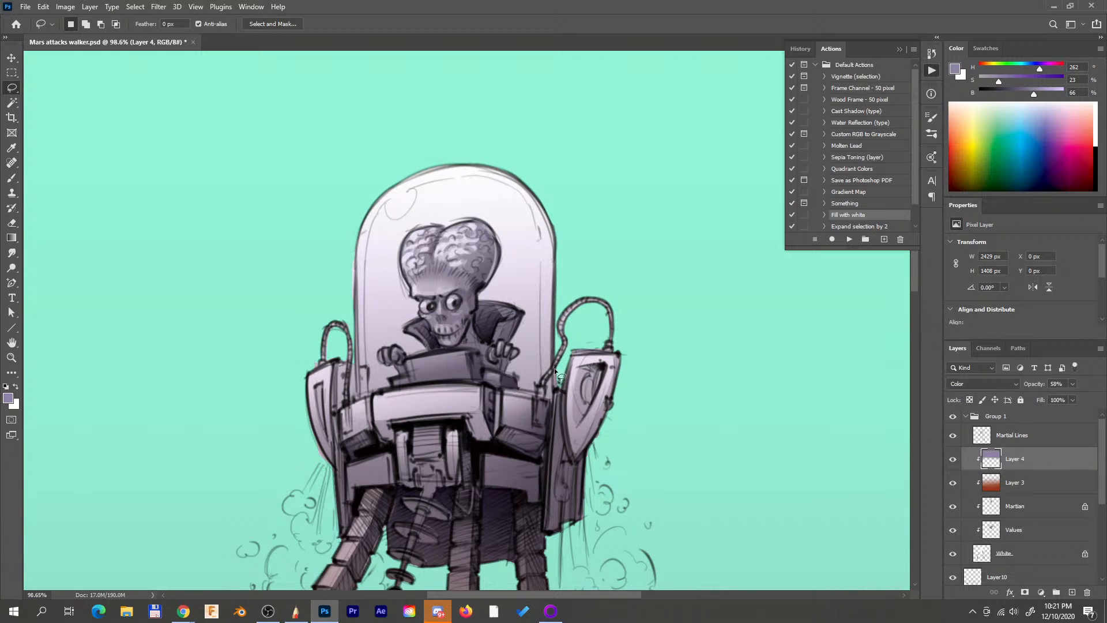
mouse_move(555, 369)
mouse_down()
mouse_move(569, 194)
mouse_move(344, 289)
mouse_up()
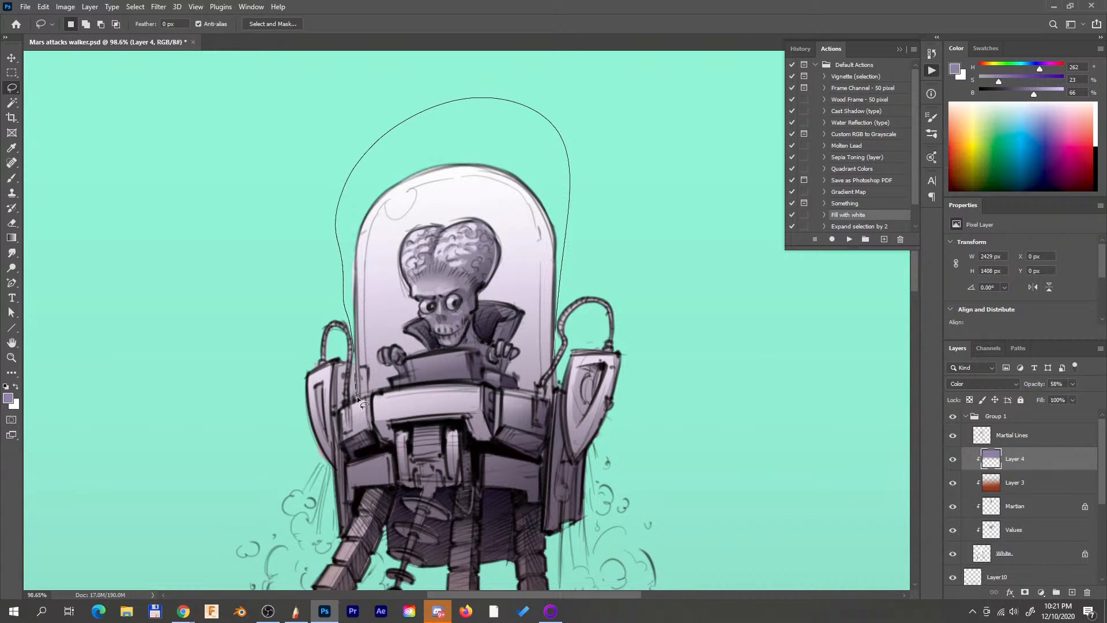
mouse_move(358, 398)
mouse_down()
mouse_move(486, 382)
mouse_move(553, 394)
mouse_move(555, 361)
mouse_move(621, 354)
mouse_move(594, 388)
mouse_move(577, 452)
mouse_move(564, 462)
mouse_move(530, 141)
mouse_move(349, 211)
mouse_move(338, 292)
mouse_move(349, 418)
mouse_move(413, 512)
mouse_move(464, 465)
mouse_move(411, 414)
mouse_move(370, 414)
mouse_move(459, 406)
mouse_move(531, 416)
mouse_up()
key(Delete)
key(ctrl+d)
Tint the selected dome area on Layer 4 with blue gradients, hue 217, saturation 59%, brightness 100%.
click(1030, 66)
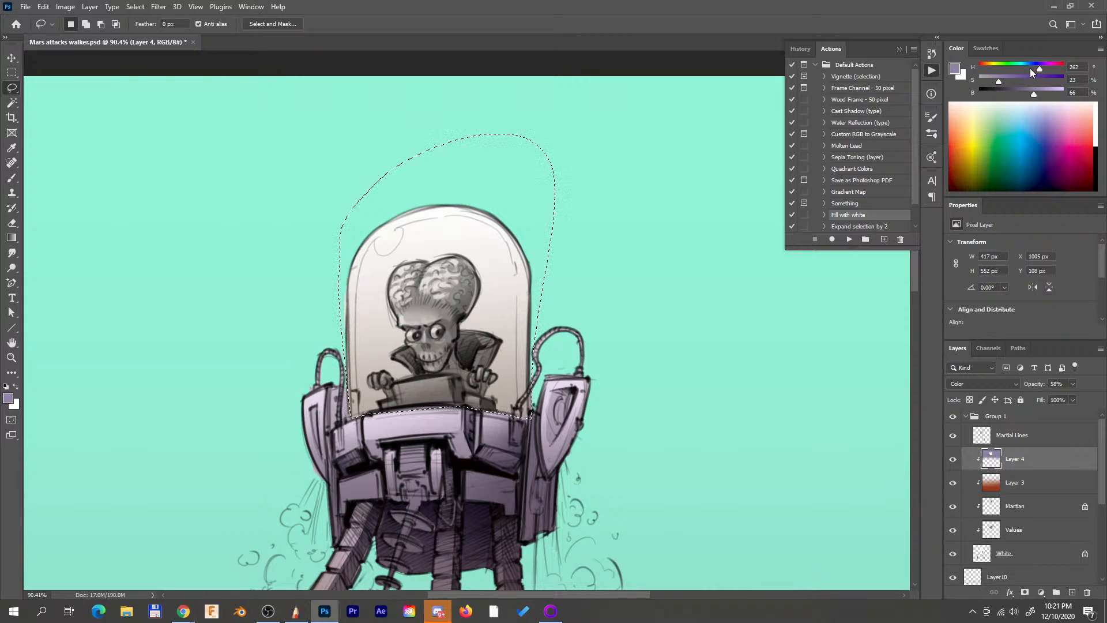
click(1044, 77)
click(1056, 89)
click(1028, 77)
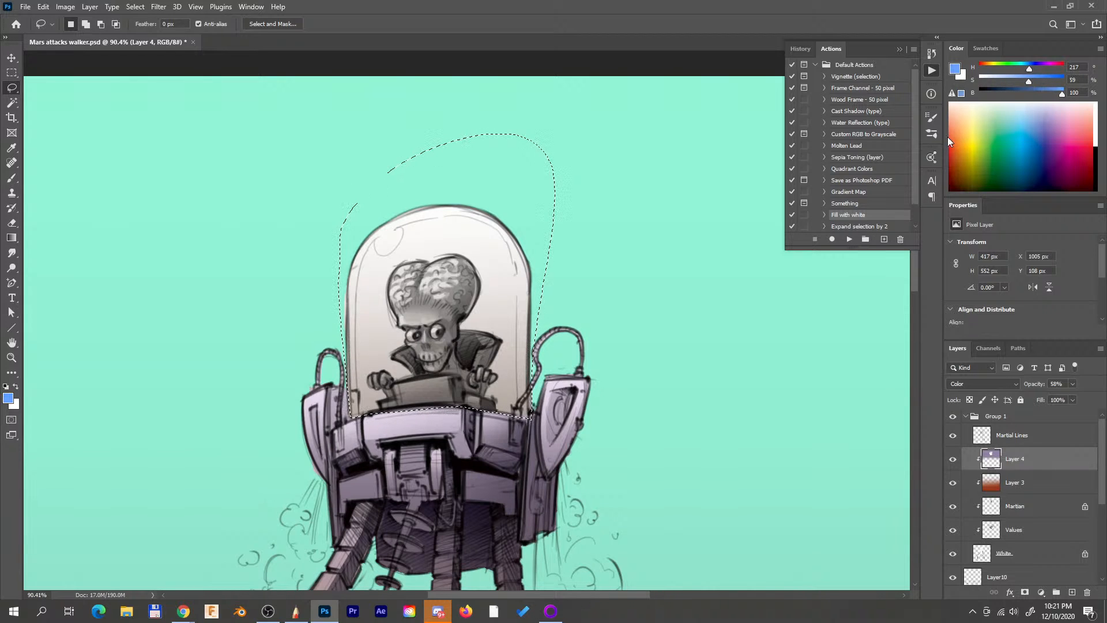
key(g)
drag(459, 365, 472, 537)
drag(476, 345, 473, 455)
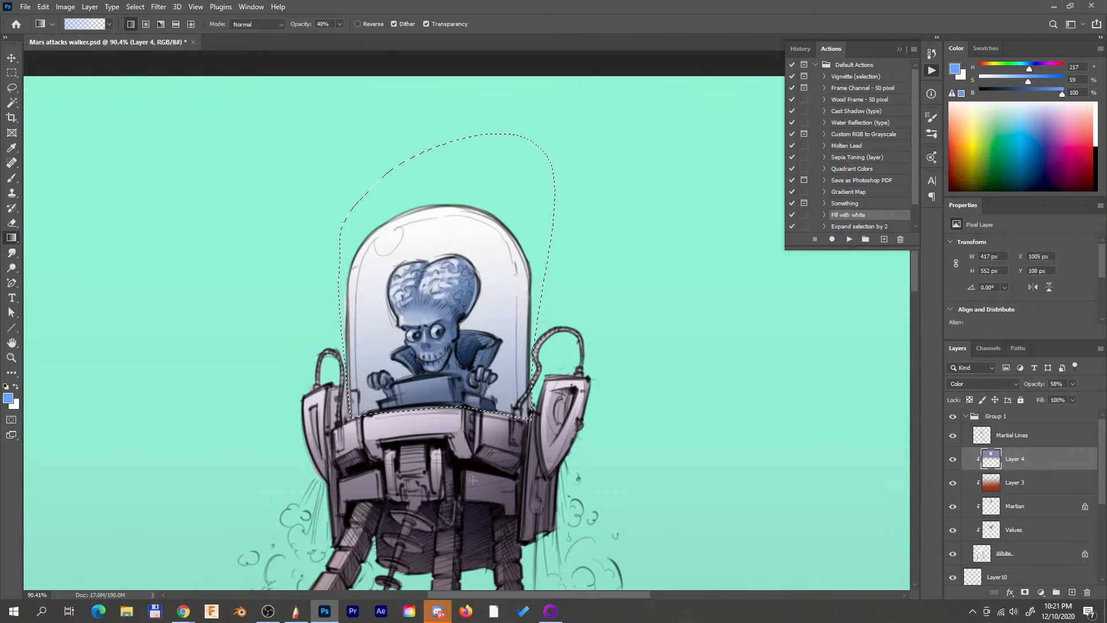
drag(472, 520, 474, 392)
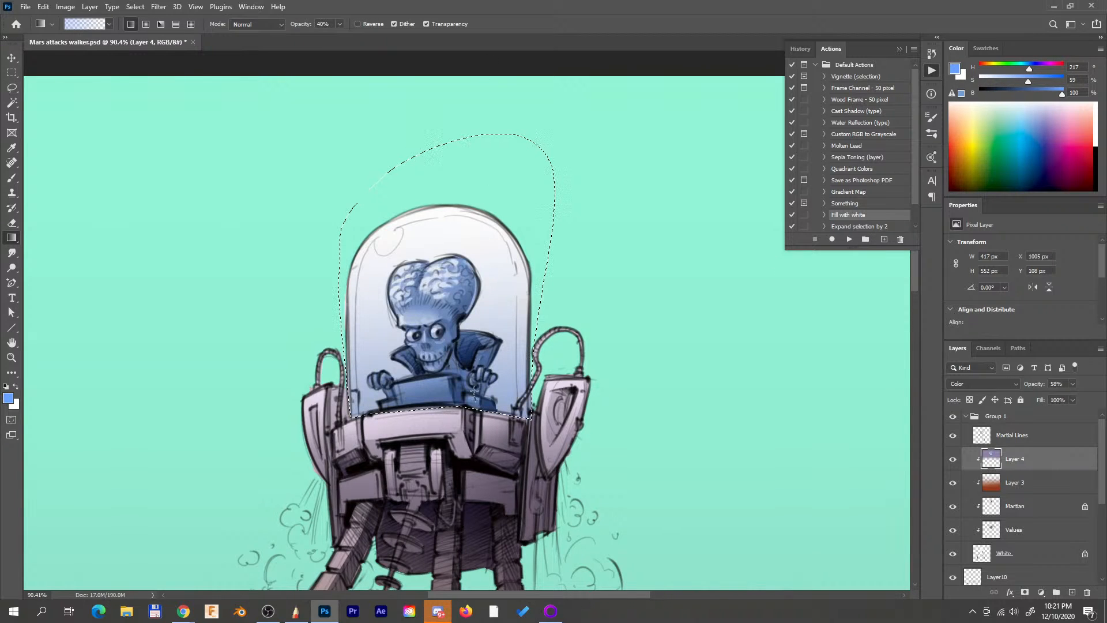
Shift the dome tint to cyan with a gradient at hue 196, saturation 77%, brightness 100%, and drop the selection.
click(1042, 81)
click(1024, 68)
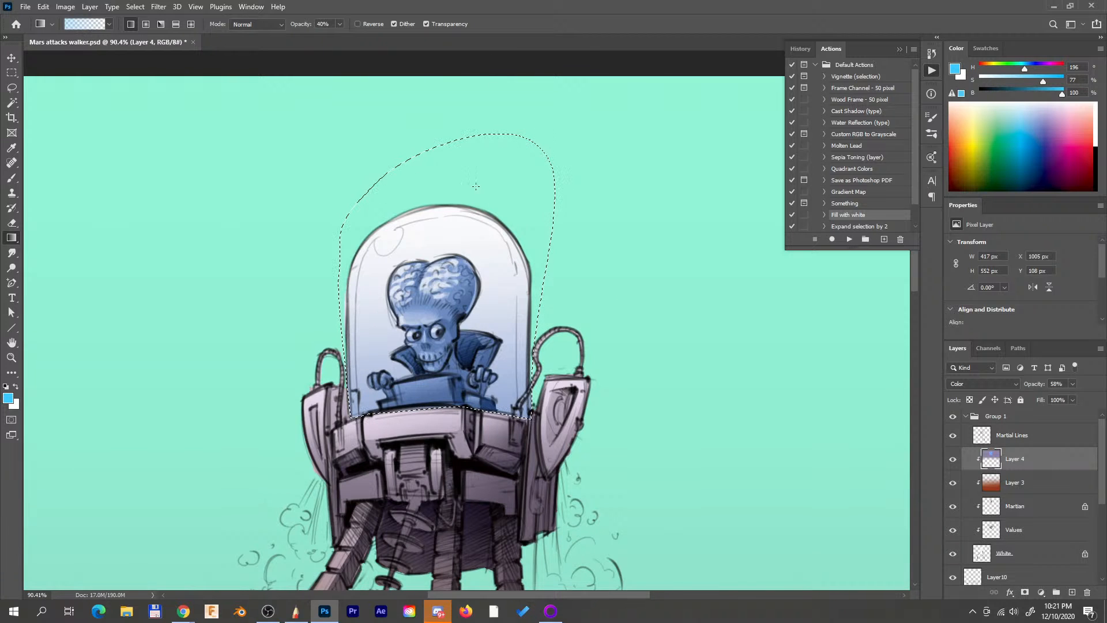
drag(476, 186, 470, 405)
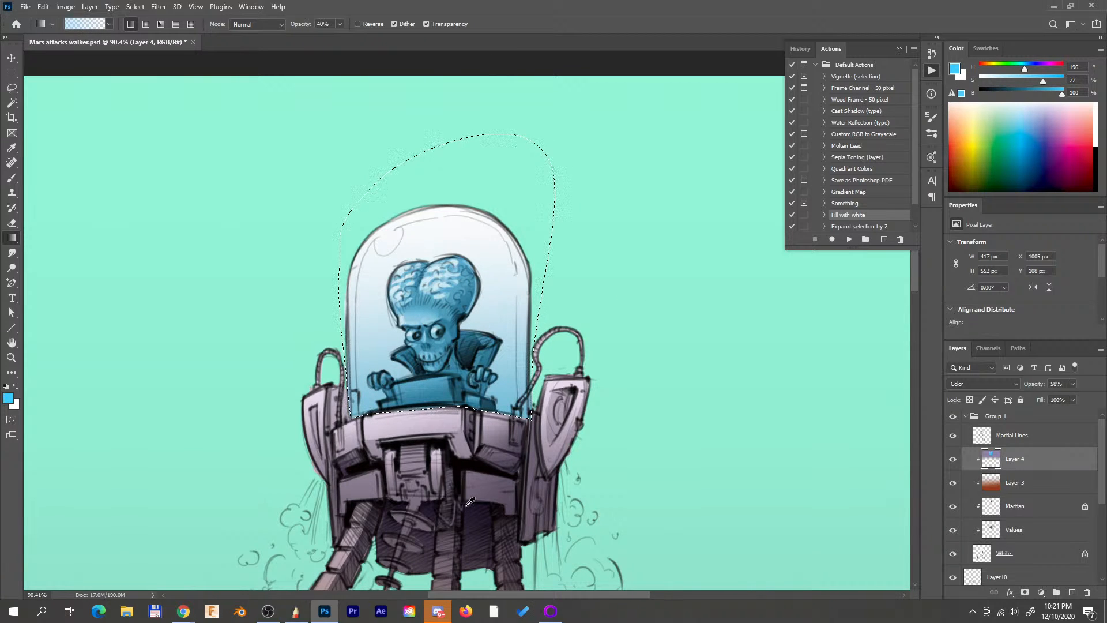
drag(623, 352, 559, 398)
drag(495, 183, 554, 158)
key(ctrl+d)
Add a new layer above Layer 4 and load the Martian layer's outline as a selection.
drag(494, 228, 551, 230)
drag(465, 301, 546, 422)
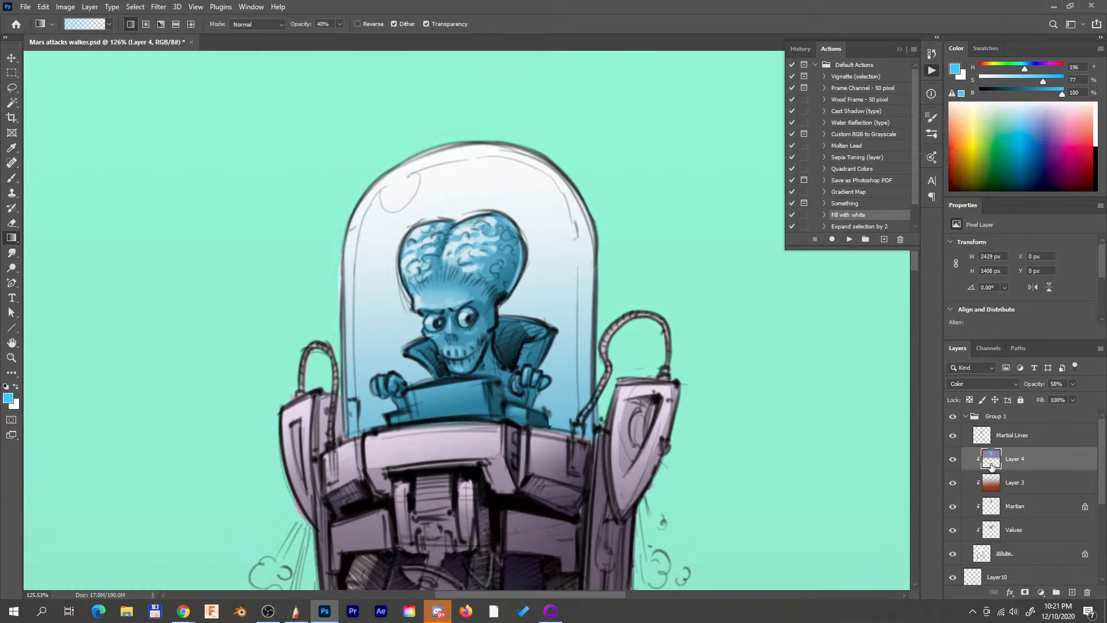
click(1072, 592)
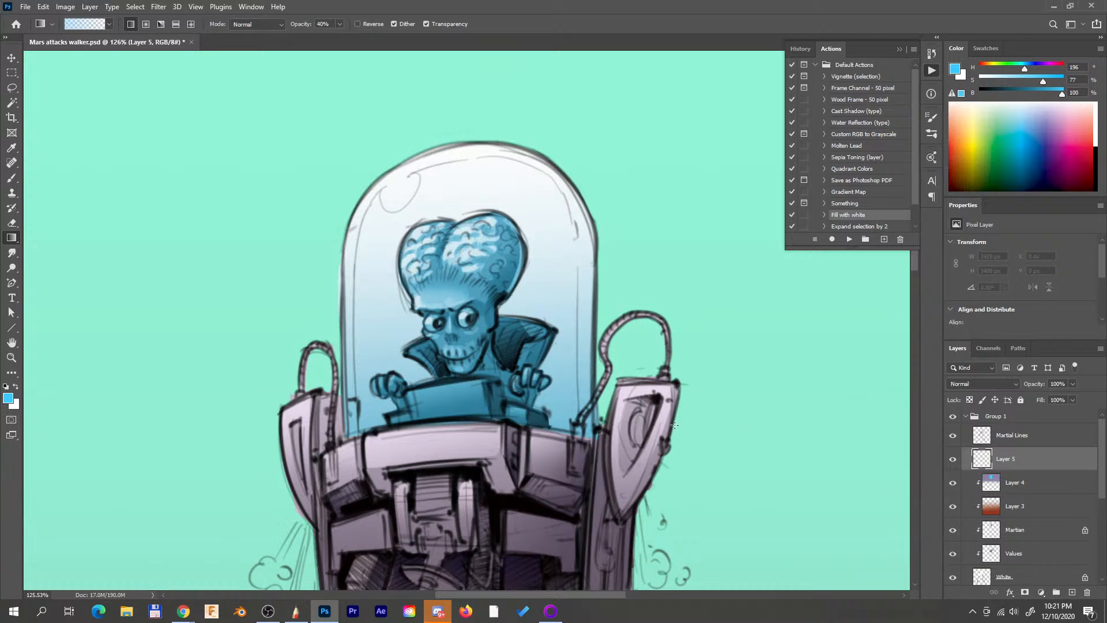
scroll(1101, 467, down, 2)
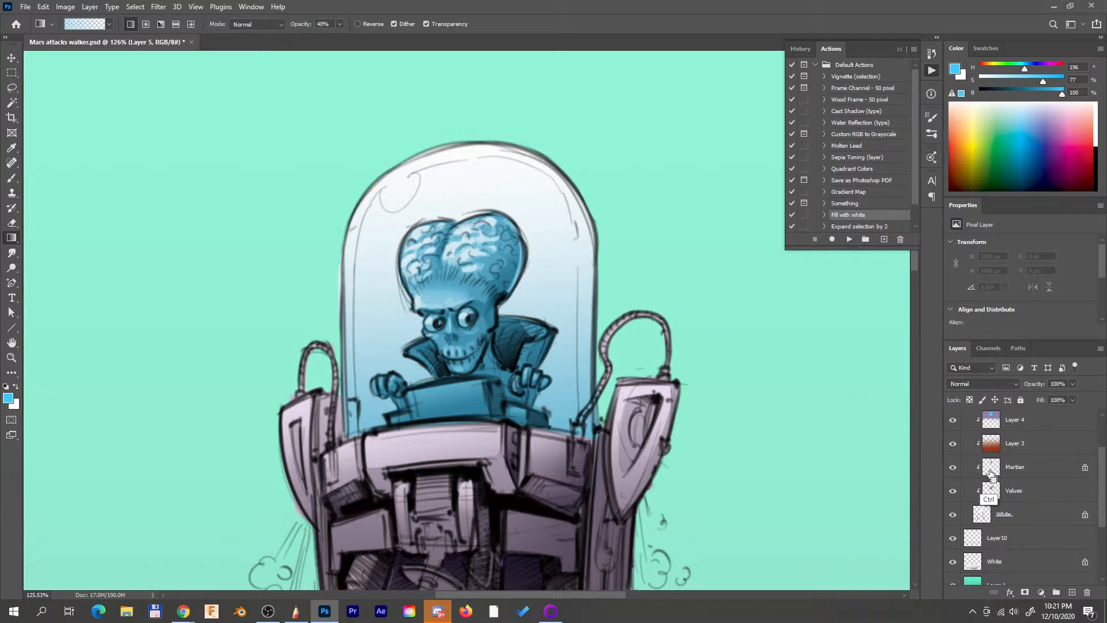
ctrl+click(993, 469)
scroll(1092, 470, up, 2)
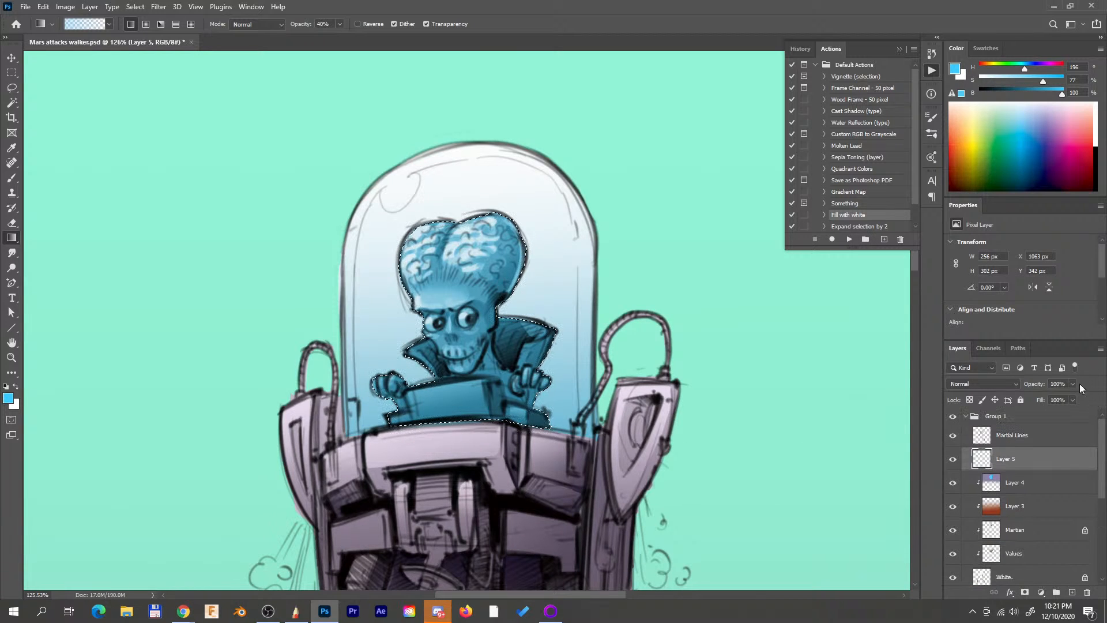
Tint the selected Martian on Layer 5 with a 40% opacity green gradient, hue 91, saturation 52%, brightness 78%.
drag(1003, 136, 988, 136)
click(1022, 80)
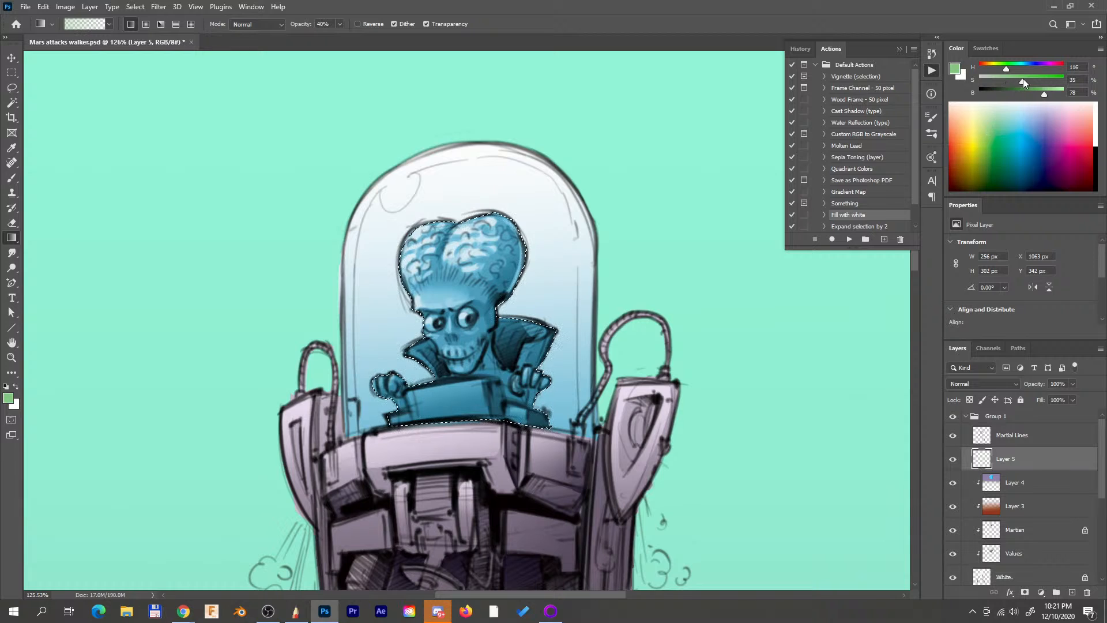
drag(1007, 70, 1002, 68)
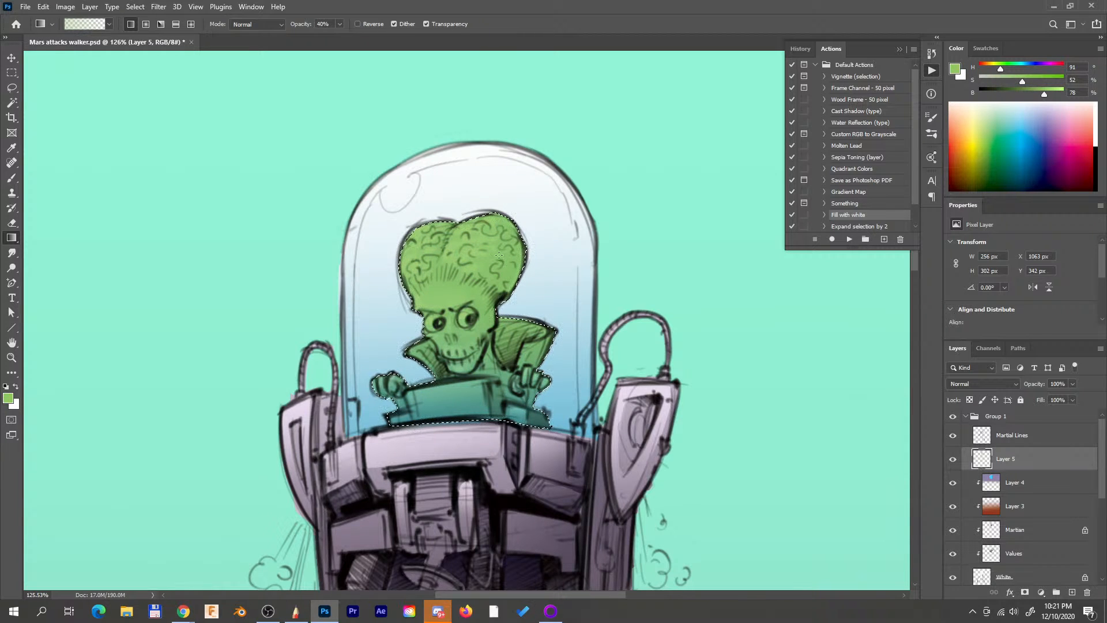
Compare Darken, Pin Light and other blend modes on the green Martian tint, set it to Multiply and clear the selection.
click(983, 383)
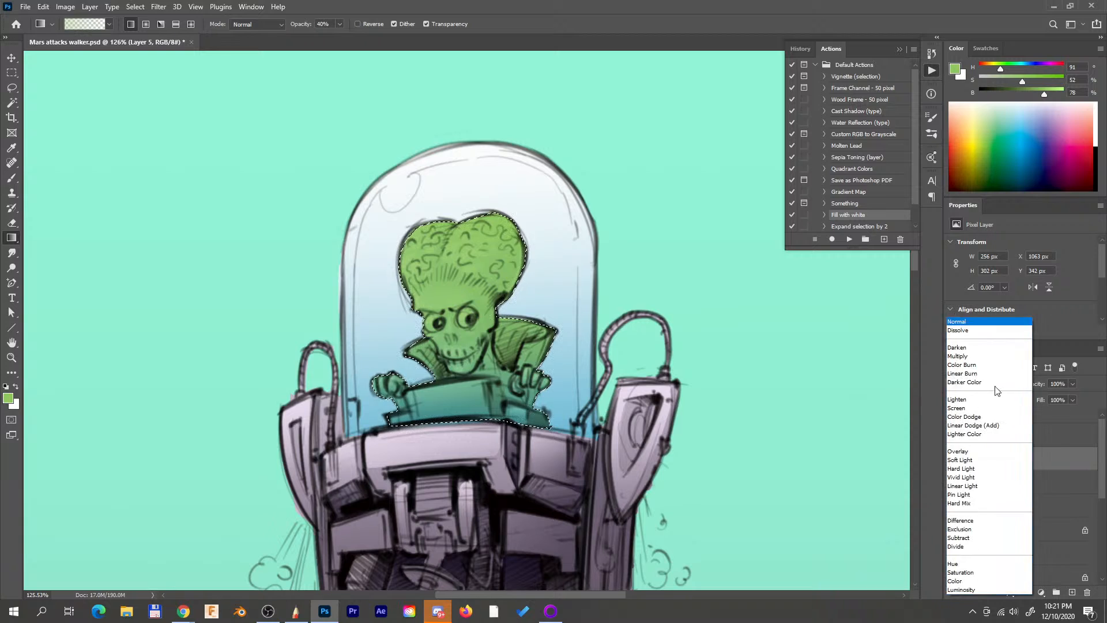
click(980, 352)
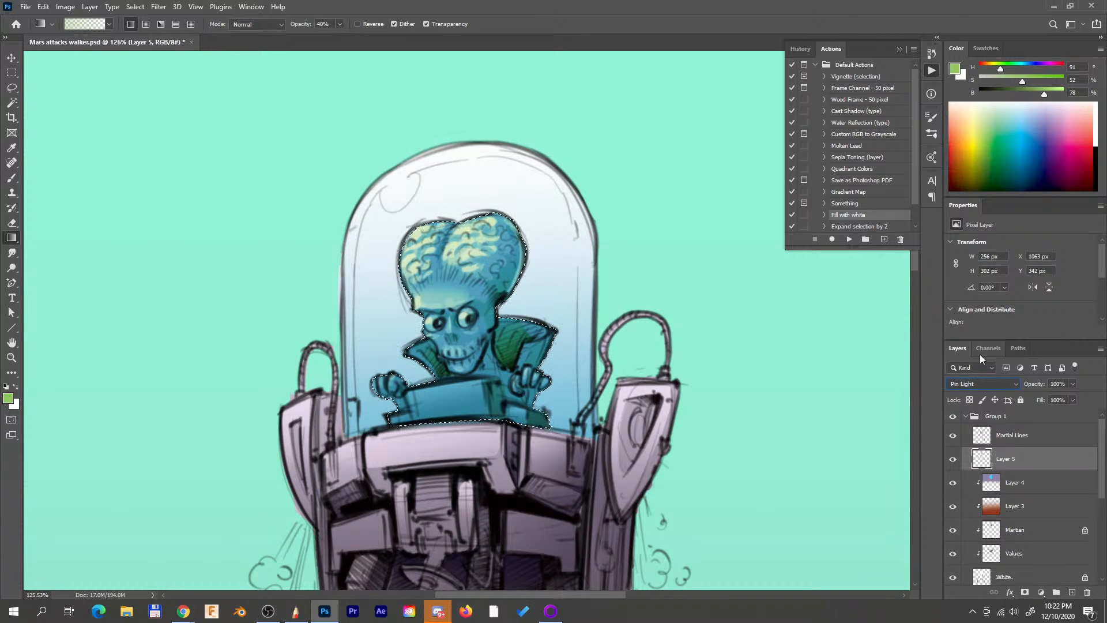
click(991, 385)
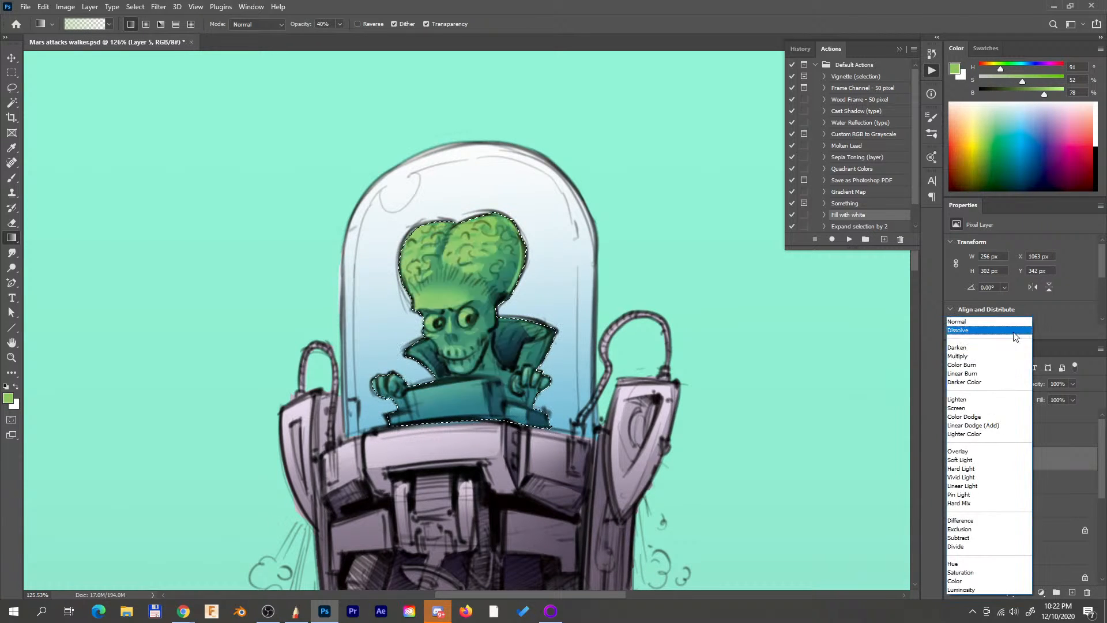
click(991, 347)
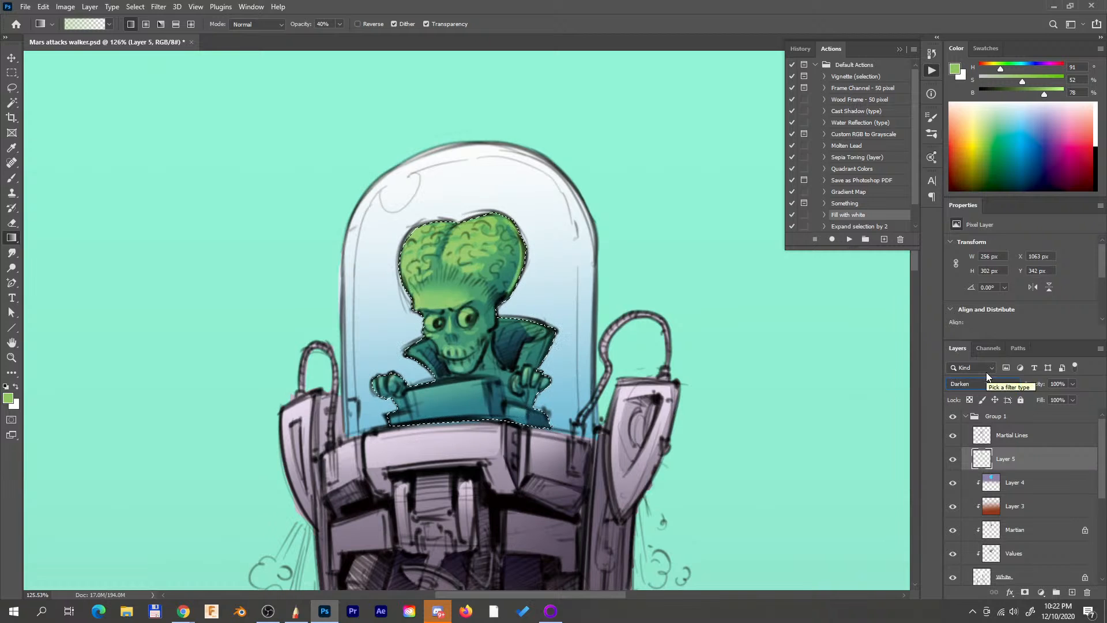
key(ctrl+d)
drag(654, 375, 586, 433)
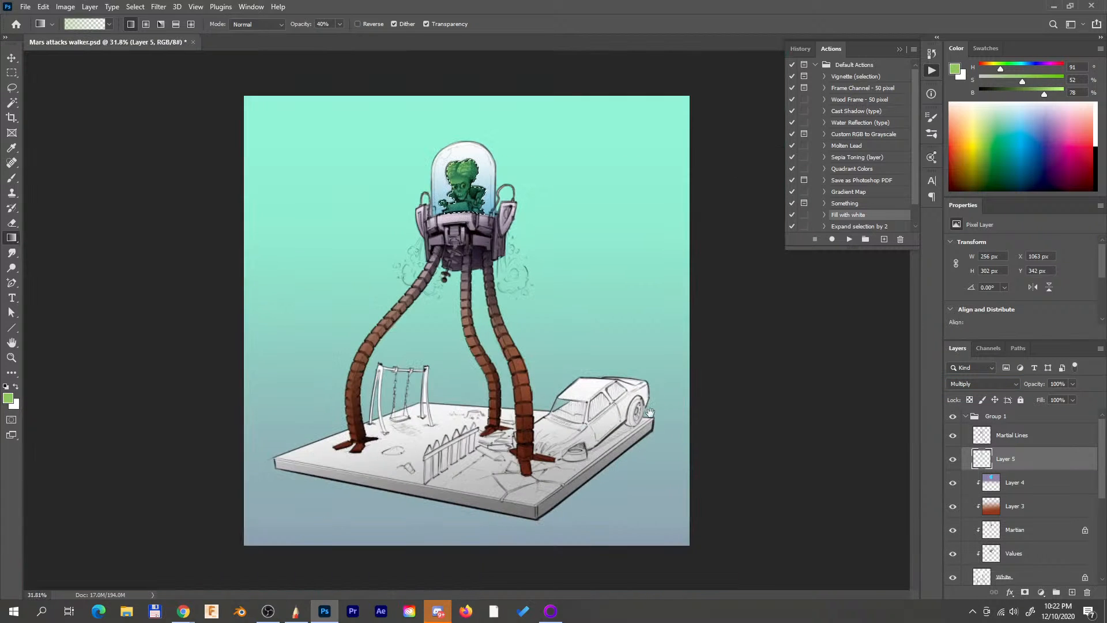
drag(525, 264, 603, 345)
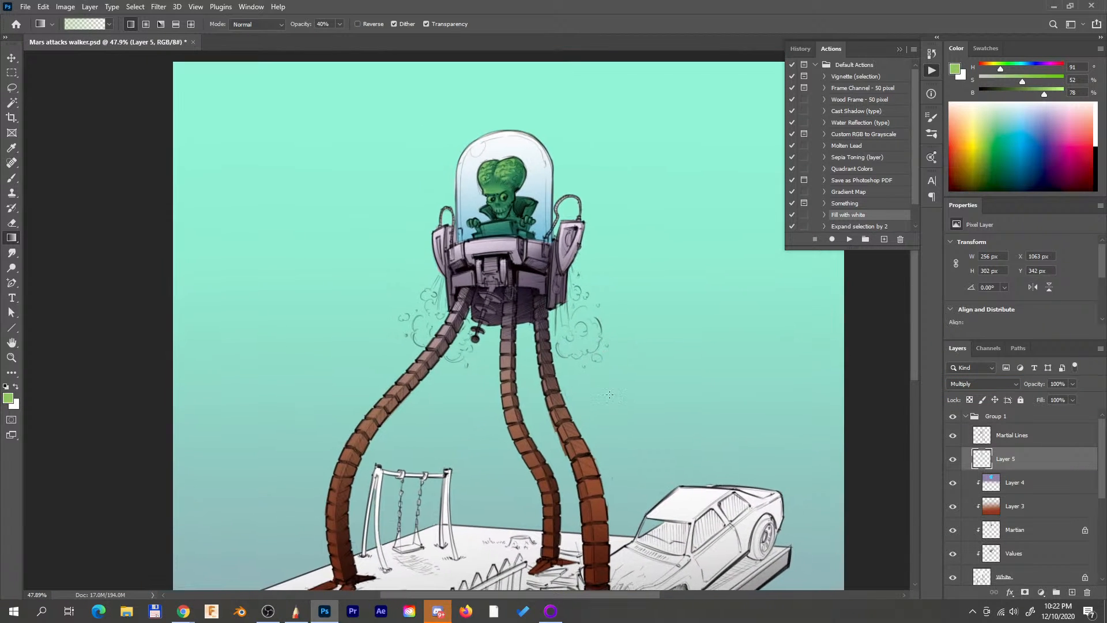
ctrl+alt+click(624, 398)
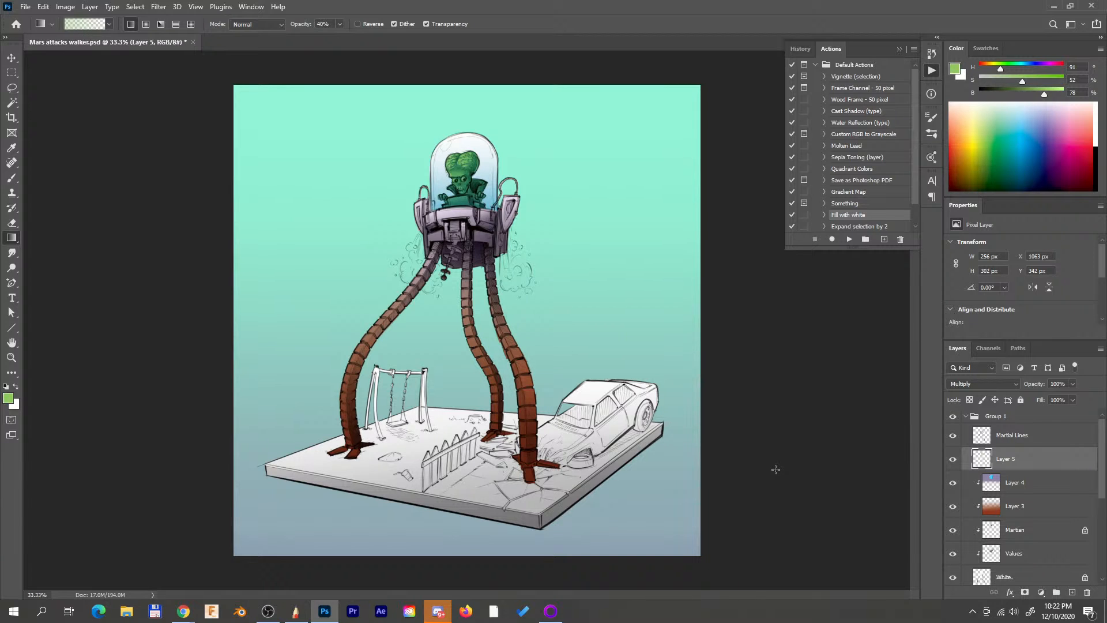
Collapse Group 1, then show and select the hidden Layer1 at the end of the layer stack.
click(966, 416)
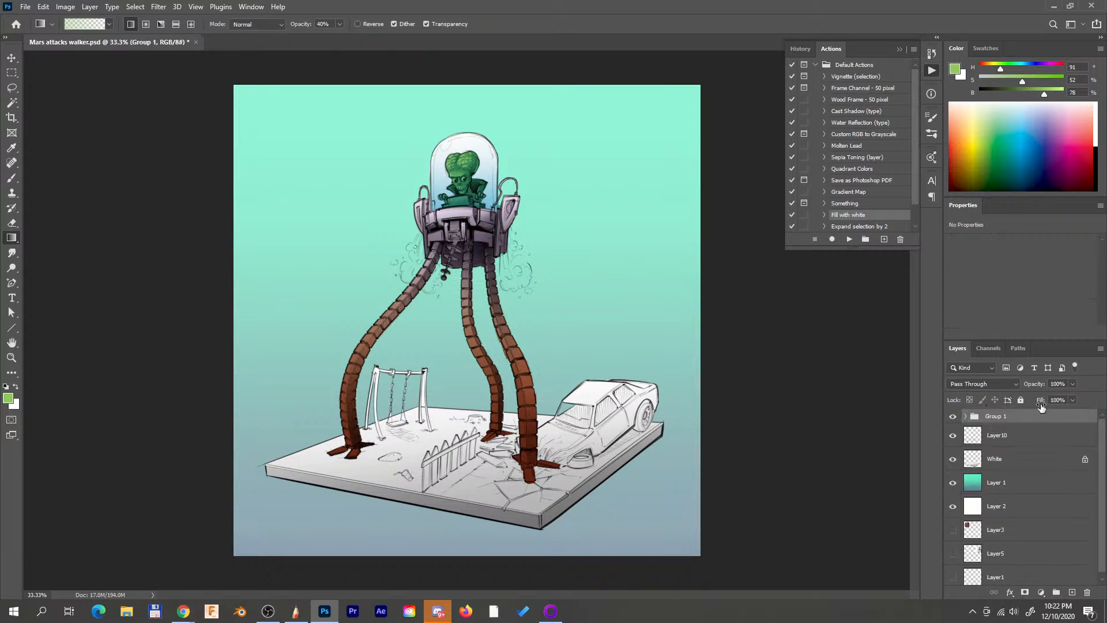
click(952, 577)
click(974, 579)
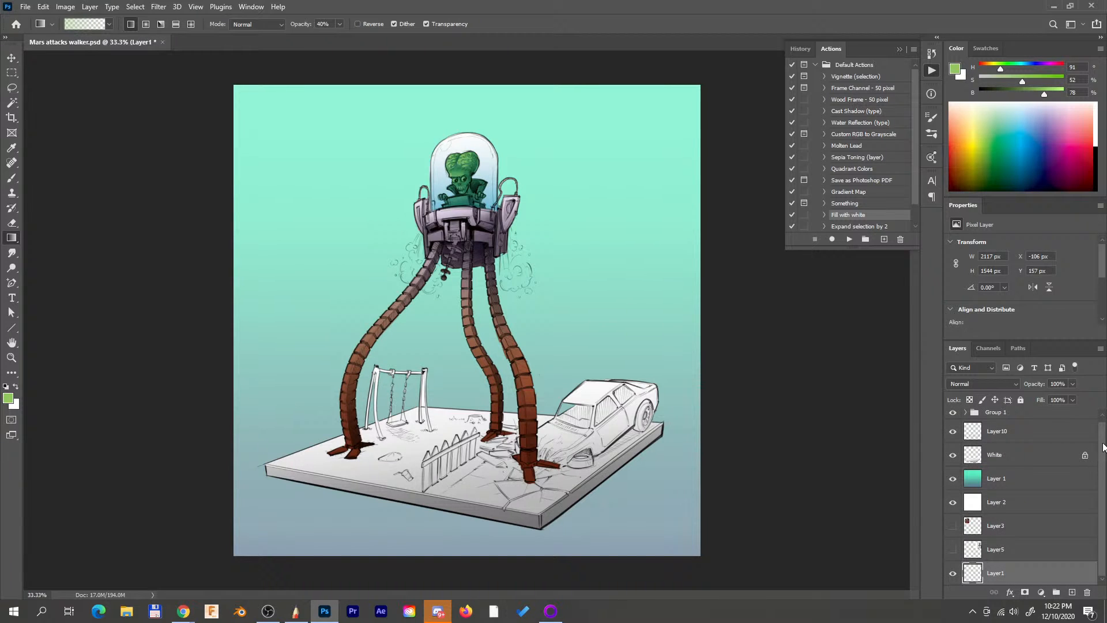
Group Layer10 and the White layer together beneath Group 1.
scroll(1102, 447, up, 1)
click(997, 436)
shift+click(1015, 485)
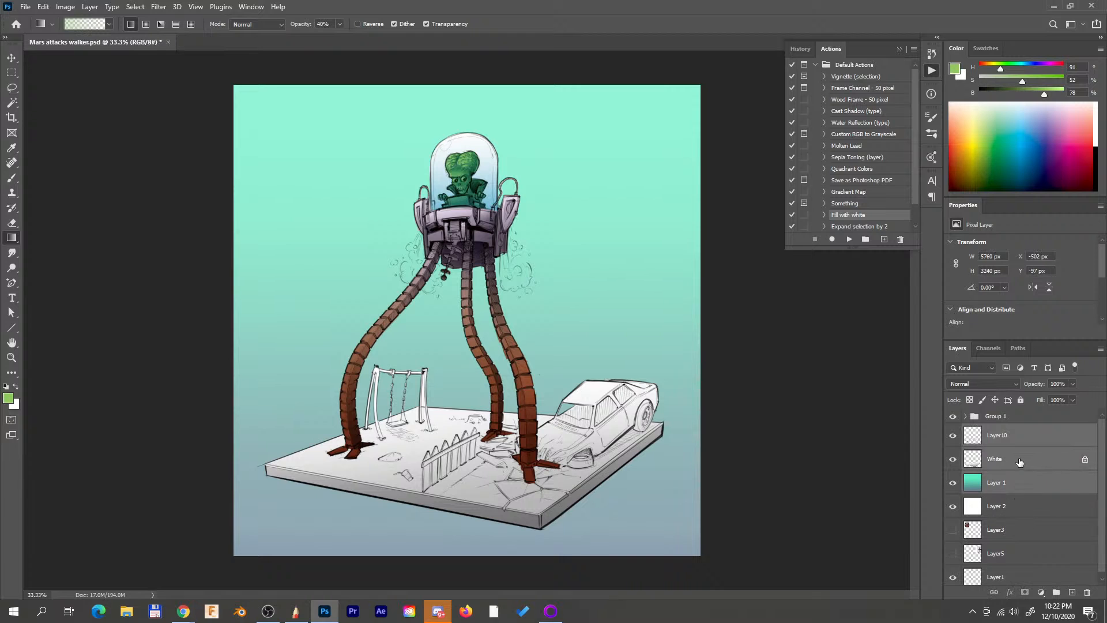
shift+click(1019, 461)
key(ctrl+g)
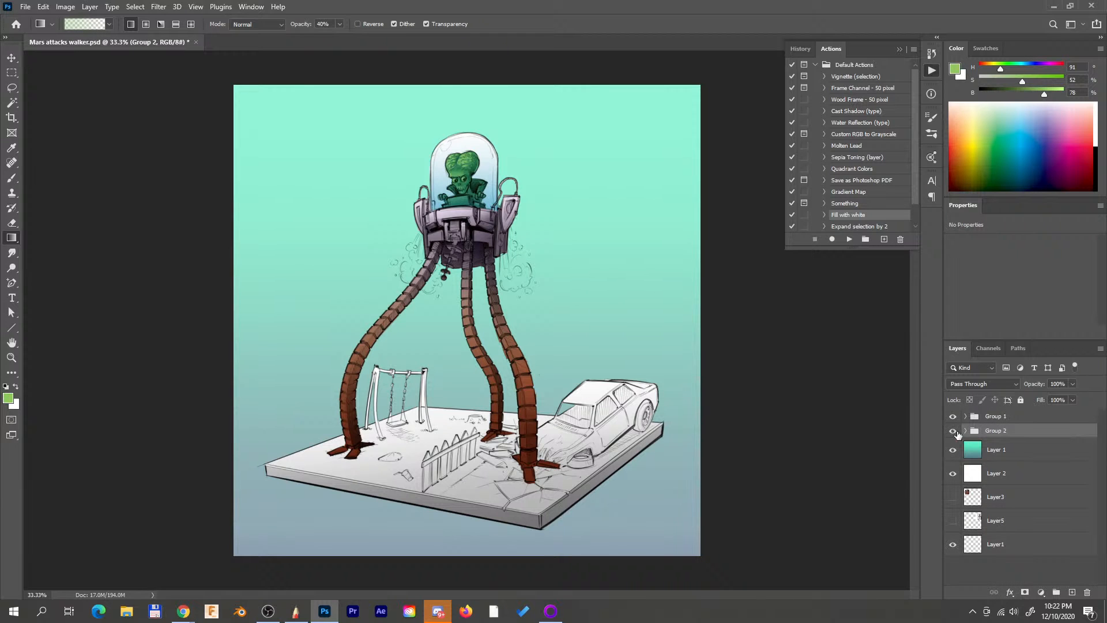
Hide every layer except Layer1 and move its car sketch into the canvas, about 266 px across and 307 px down.
drag(952, 416, 952, 473)
click(969, 546)
key(v)
drag(480, 315, 551, 347)
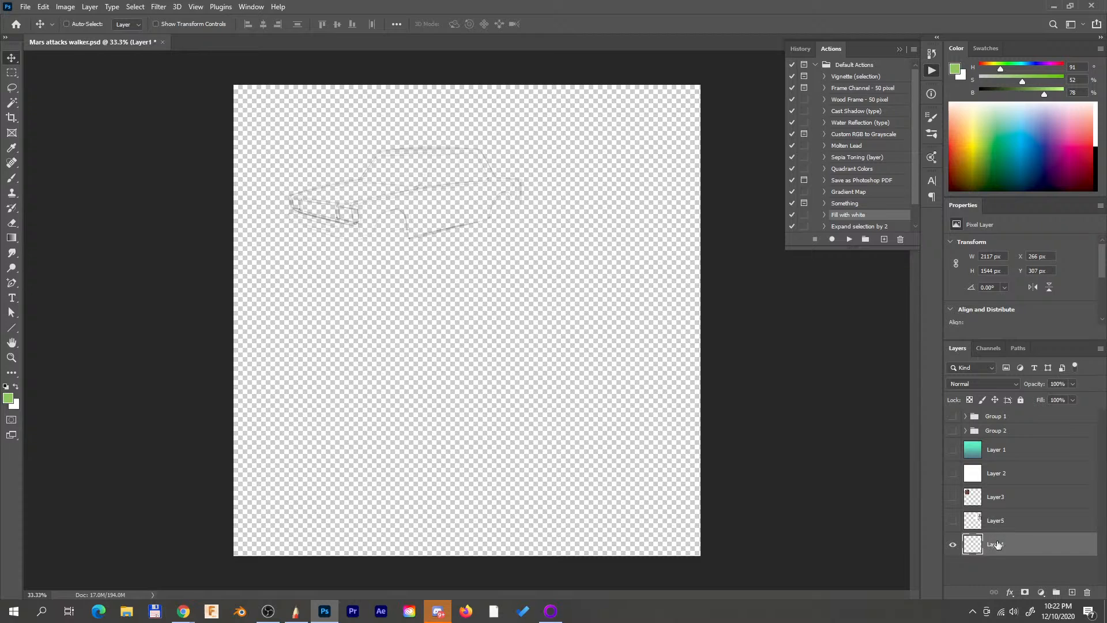
Move Layer1 directly above Layer 2 and show the white Layer 2 behind the car sketch.
drag(997, 544, 995, 465)
click(953, 497)
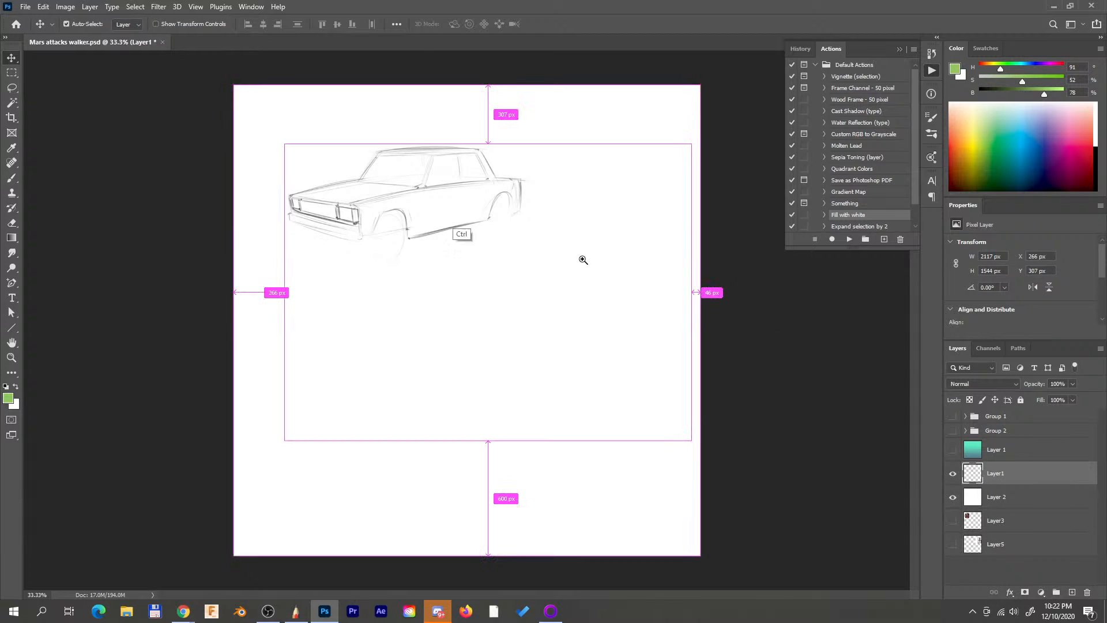
ctrl+click(423, 189)
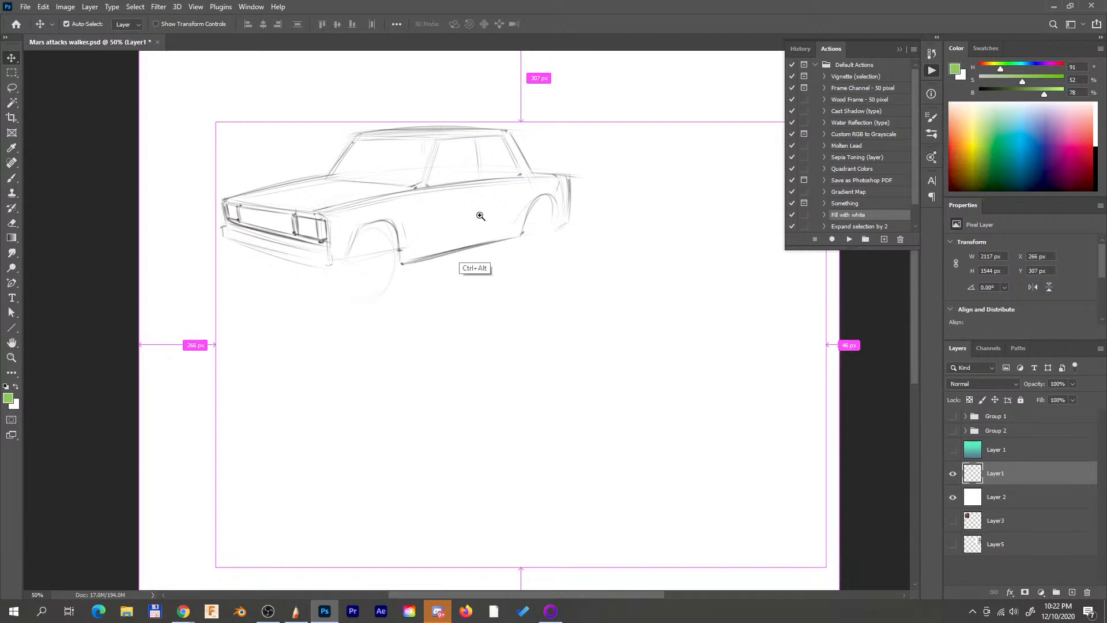
ctrl+alt+click(461, 250)
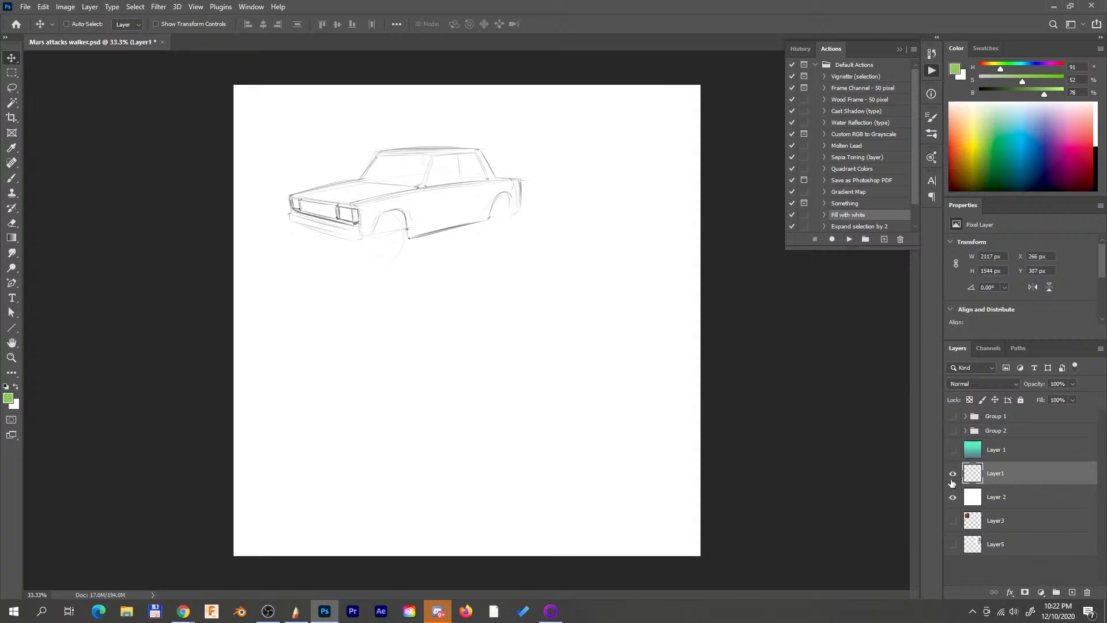
Hide the Layer1 car sketch and show Layer 1, Layer 2, Group 1 and Group 2.
drag(952, 483, 952, 498)
click(953, 450)
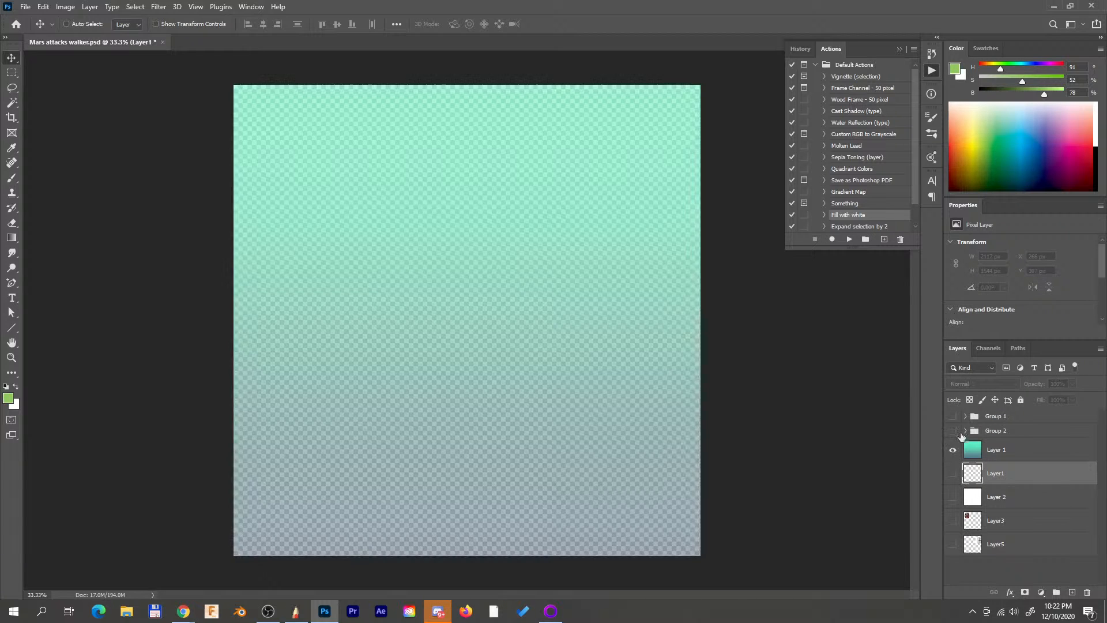
click(952, 431)
click(952, 415)
click(952, 497)
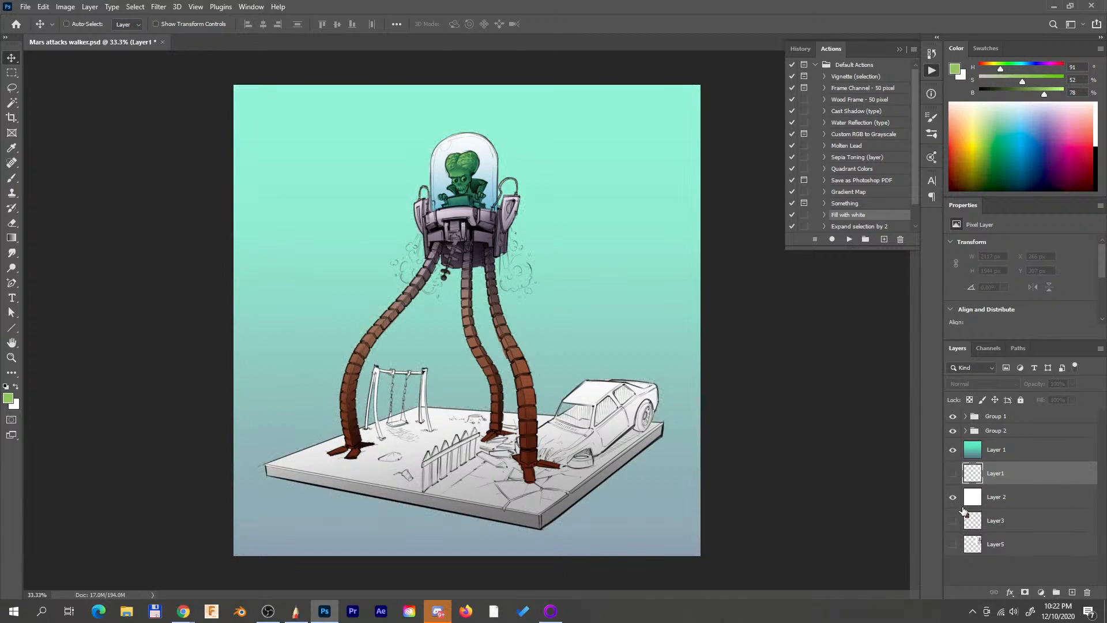
Compare the whole illustration with and without the Layer 1 gradient background.
key(ctrl+minus)
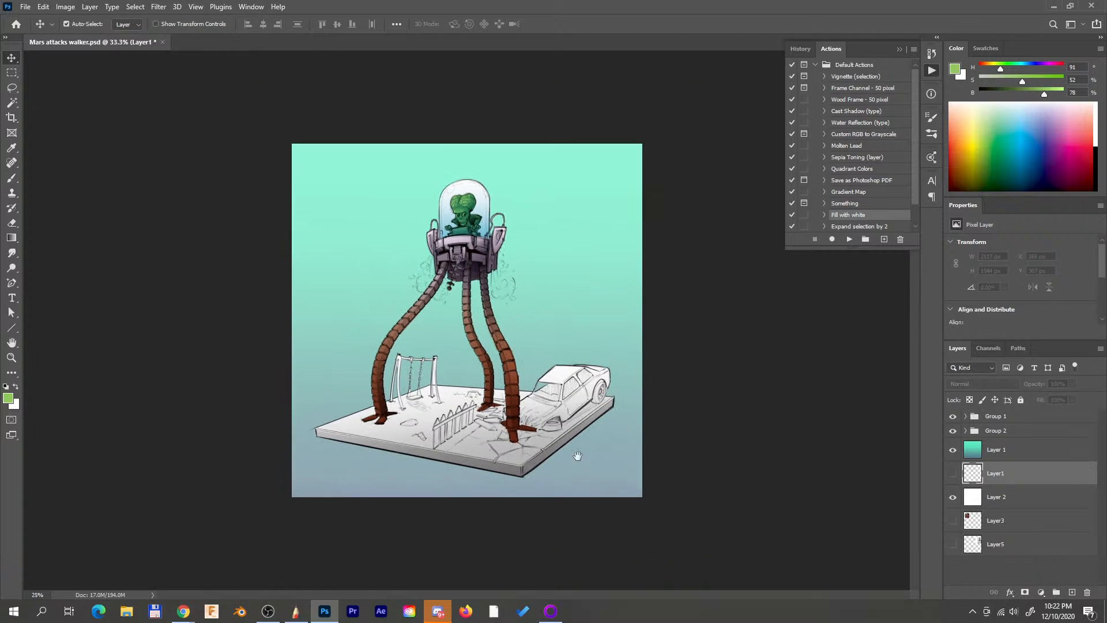
click(953, 450)
click(952, 451)
click(952, 452)
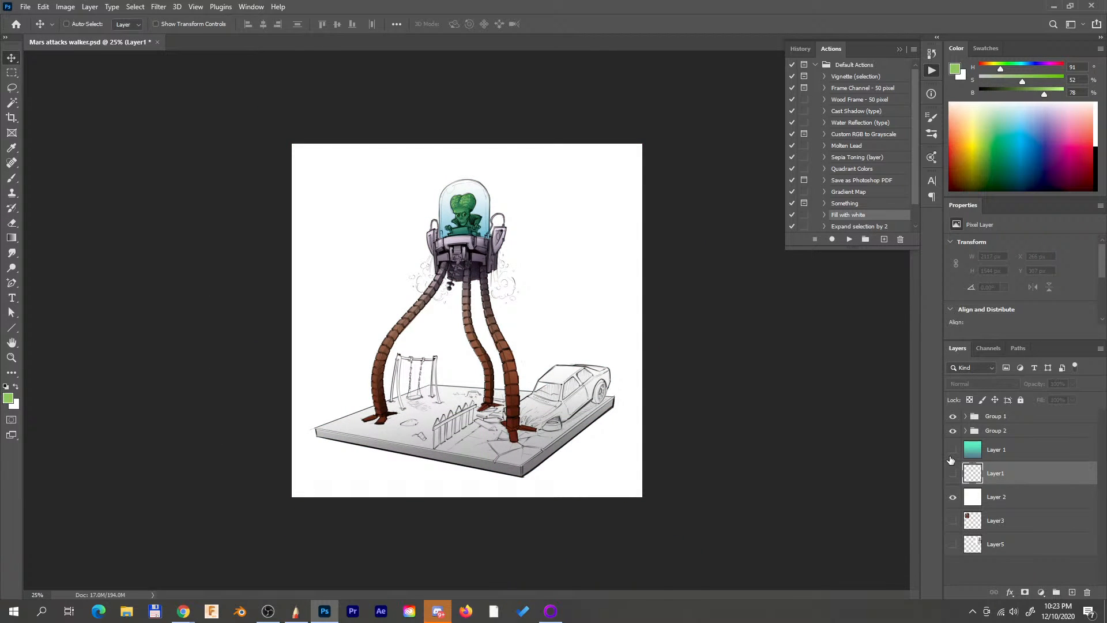
click(952, 451)
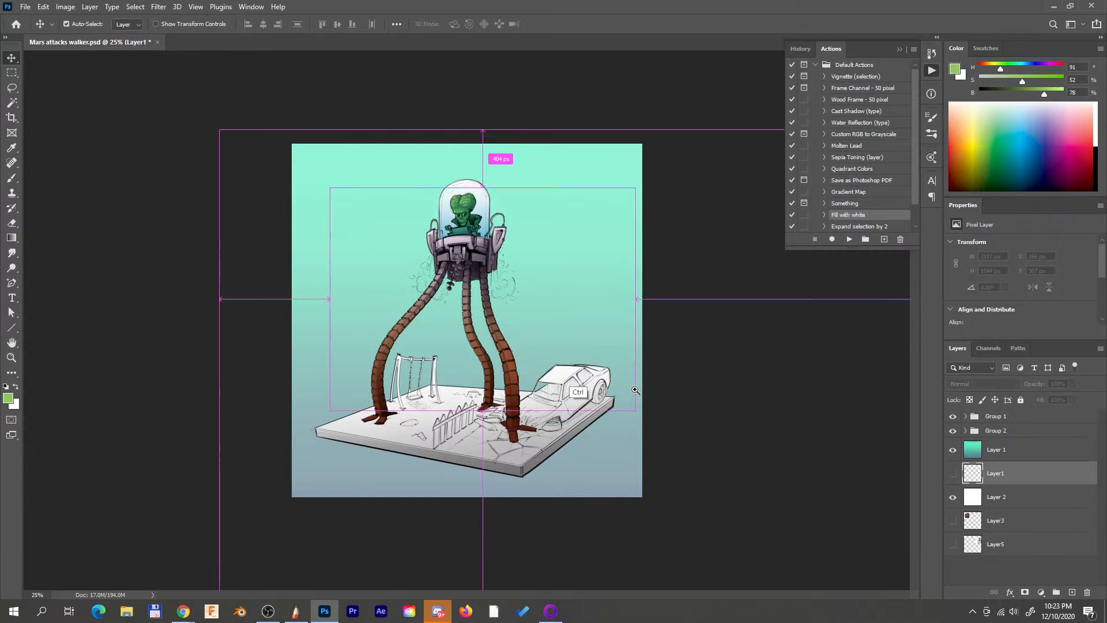
Check Group 1 by toggling its visibility, then add a new layer above it.
key(ctrl+plus)
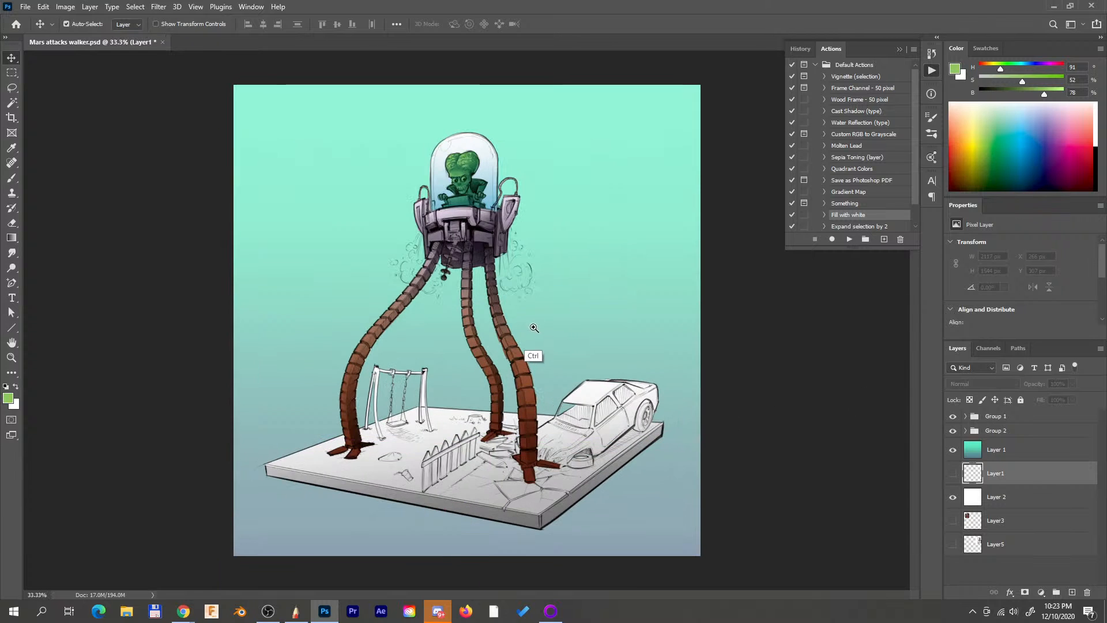
ctrl+click(546, 252)
drag(545, 296, 604, 366)
drag(662, 442, 676, 348)
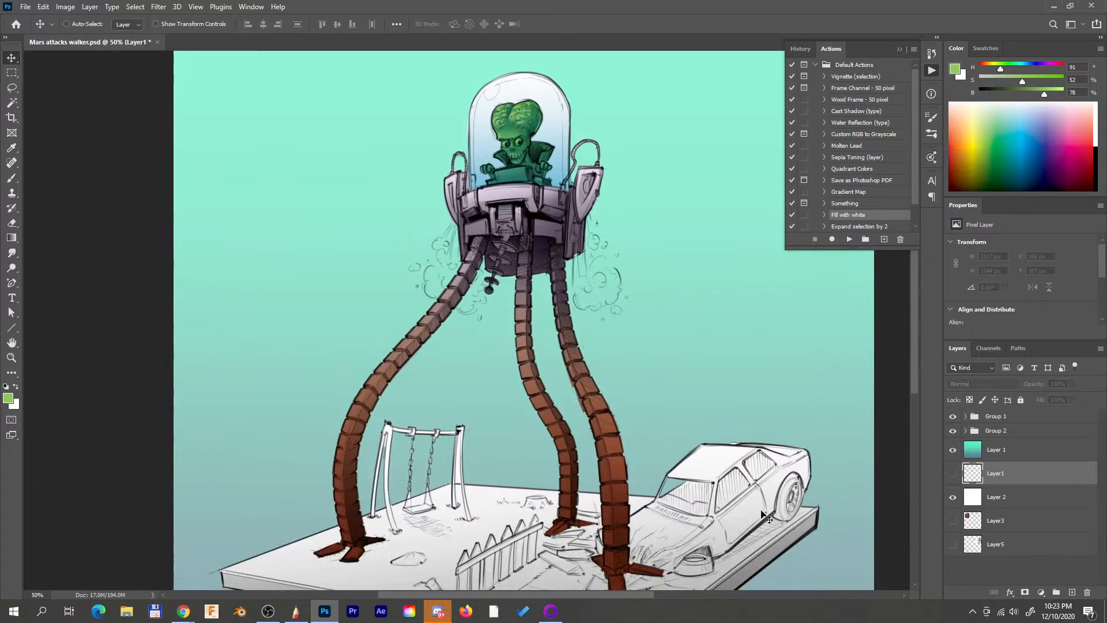
click(952, 415)
click(953, 416)
click(1026, 415)
click(1072, 592)
drag(699, 393, 658, 361)
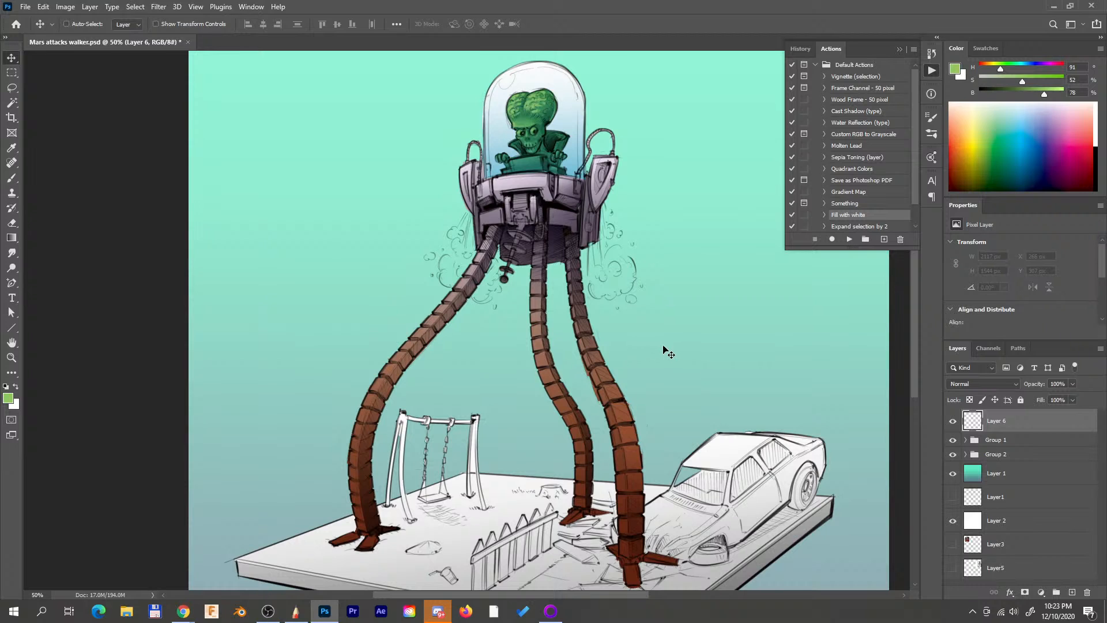
Sample the leg's brown for the brush and shift it to hue 38, saturation 46%, brightness 95%.
key(b)
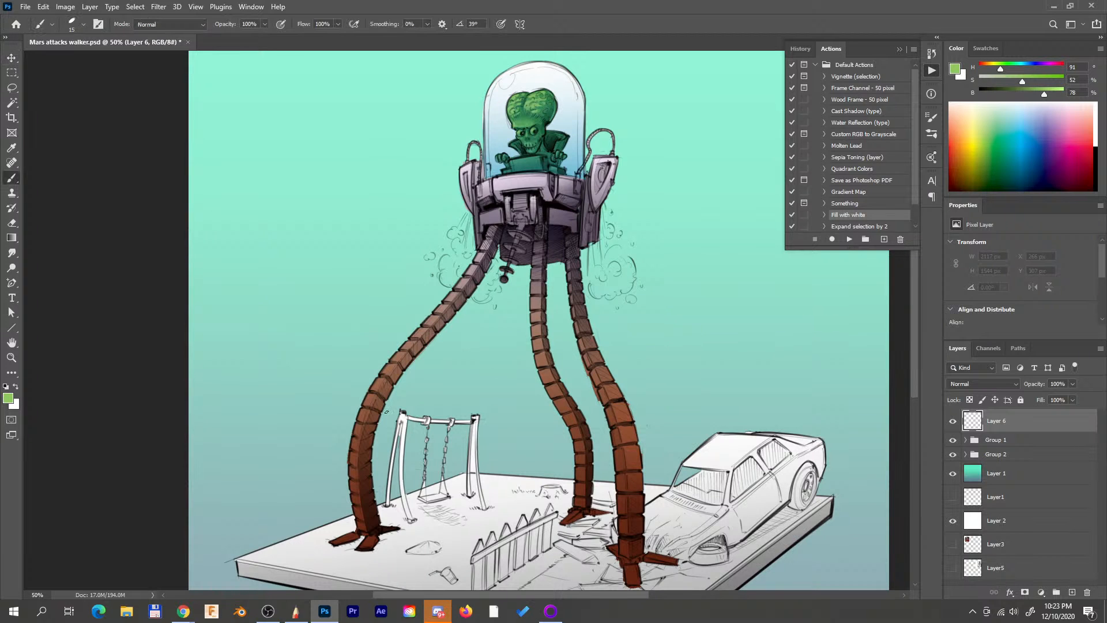
alt+click(390, 397)
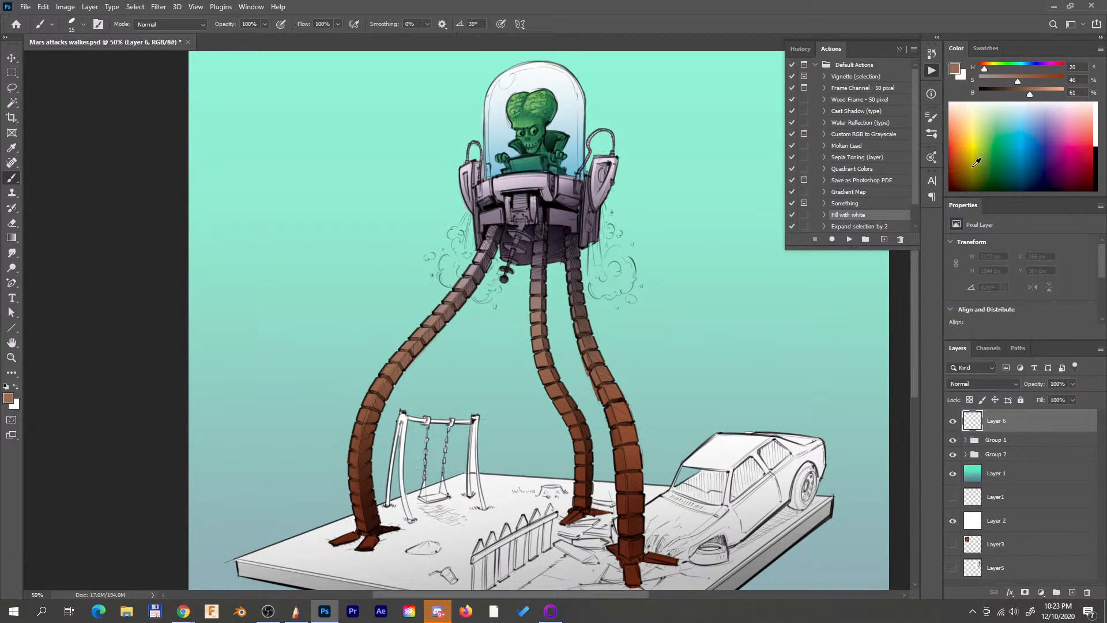
click(989, 68)
click(1046, 89)
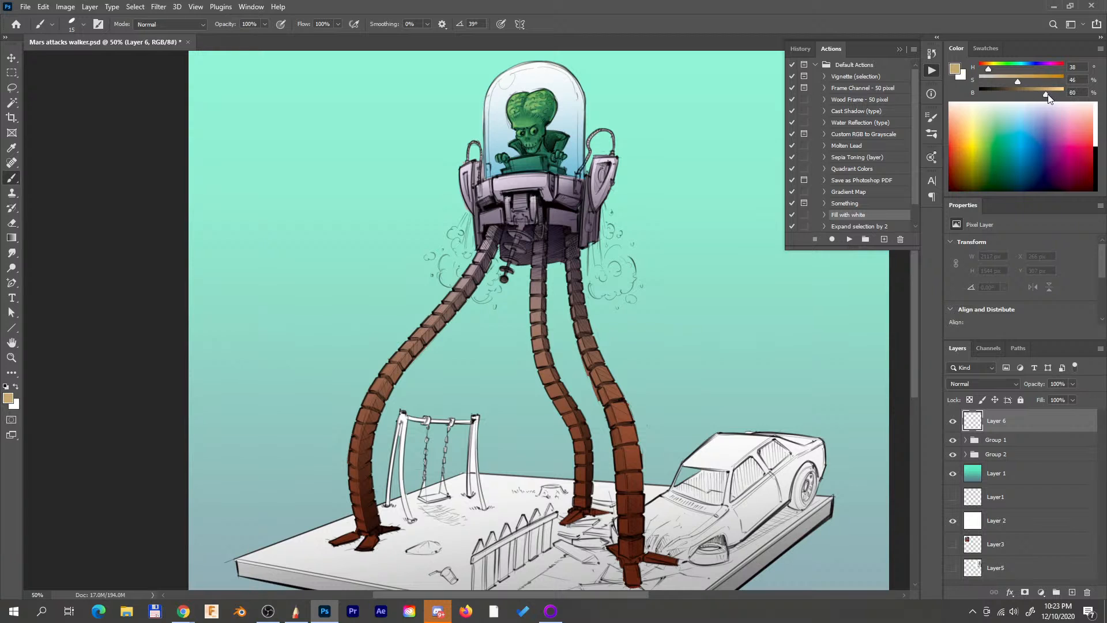
drag(1049, 94, 1057, 95)
Choose the Soft Round brush with 0% hardness and enlarge it for broad highlights.
right_click(577, 292)
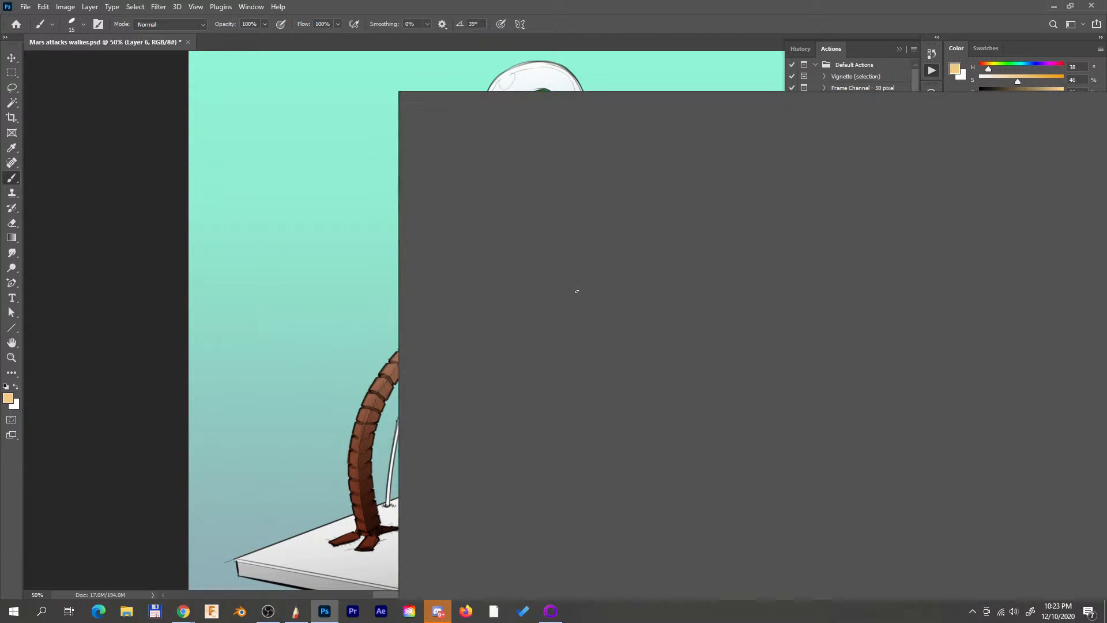
right_click(576, 292)
click(739, 327)
click(726, 335)
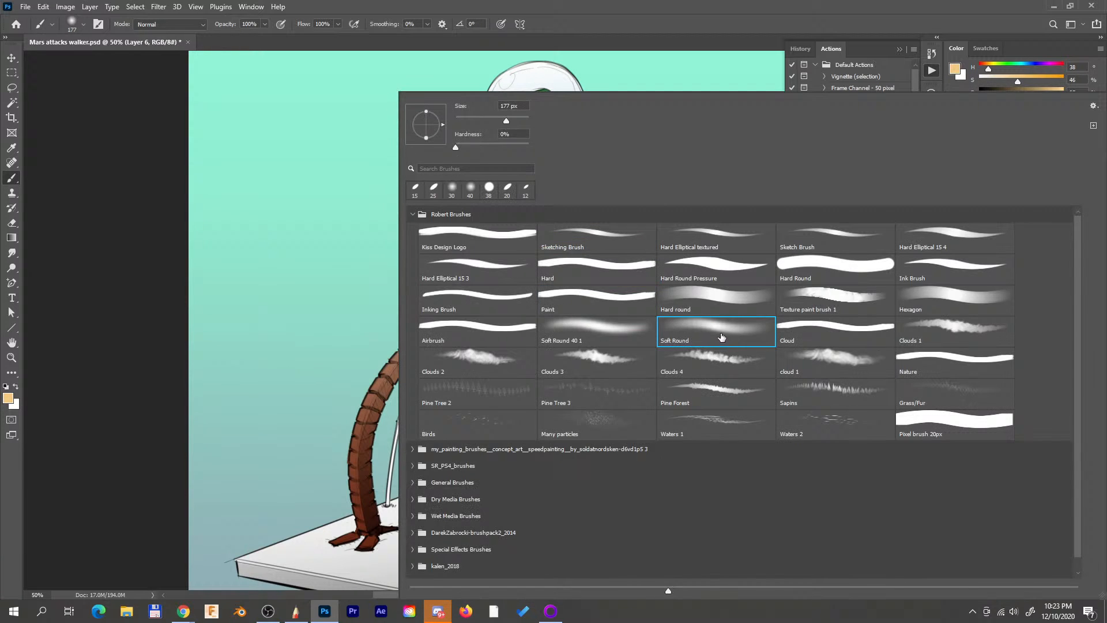
click(768, 30)
drag(391, 416, 443, 412)
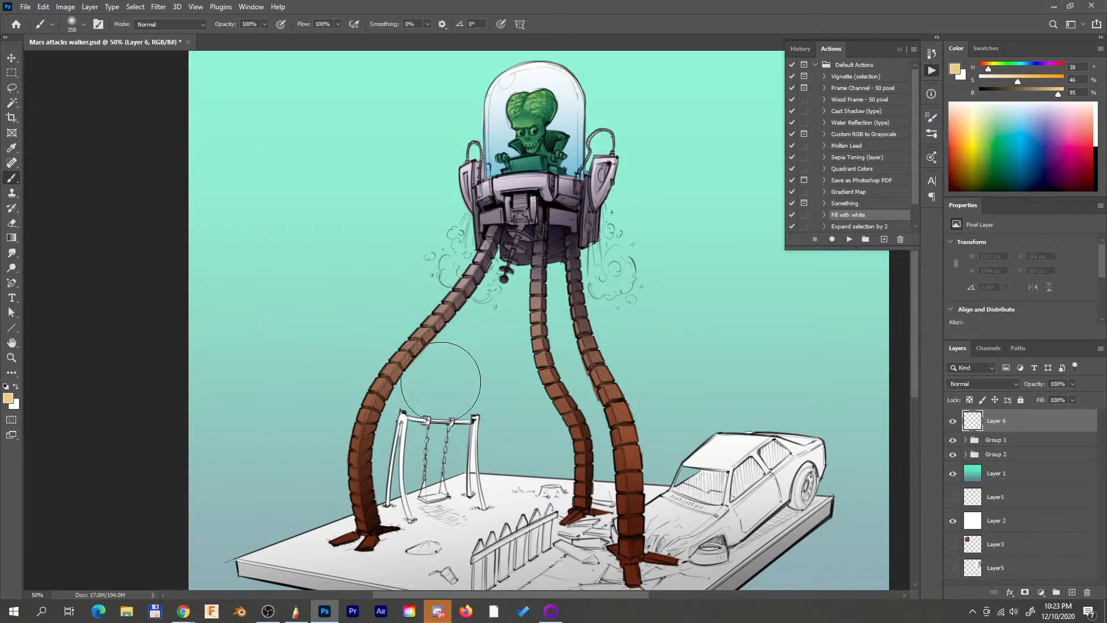
Clip Layer 6 to Group 1 and brush a soft light-orange highlight along the outer side of the leg beside the swing.
click(965, 440)
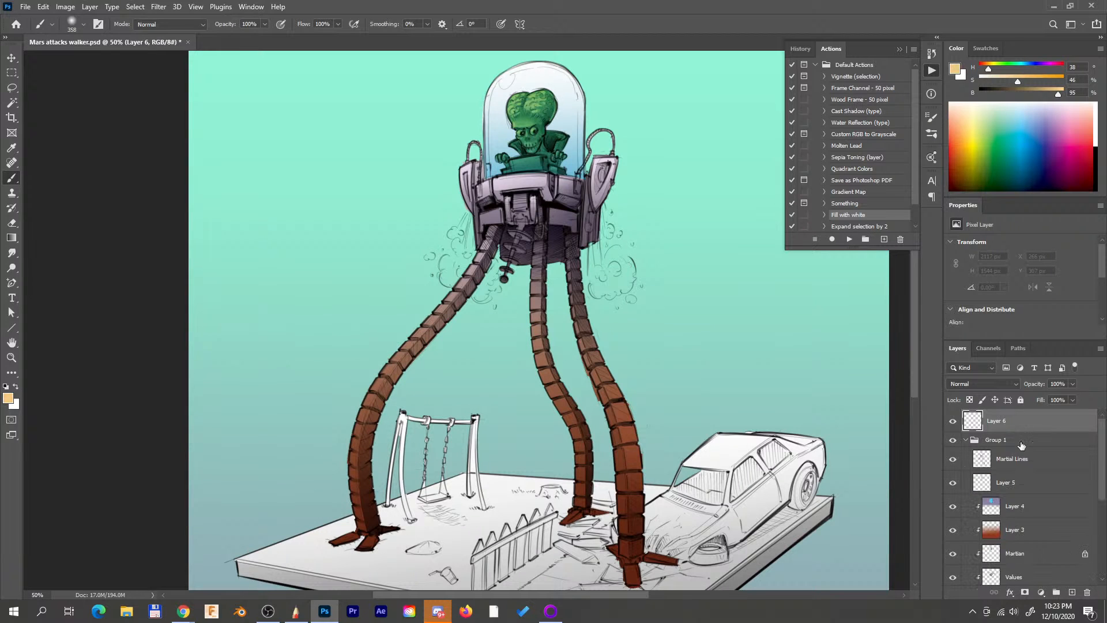
alt+click(988, 431)
click(966, 440)
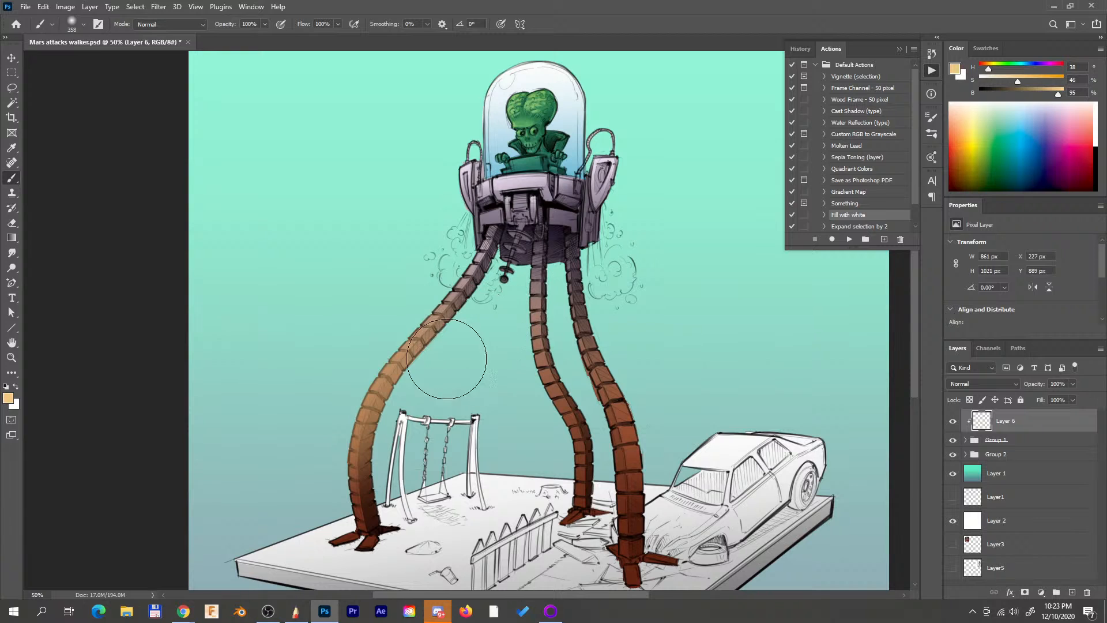
drag(335, 416, 375, 369)
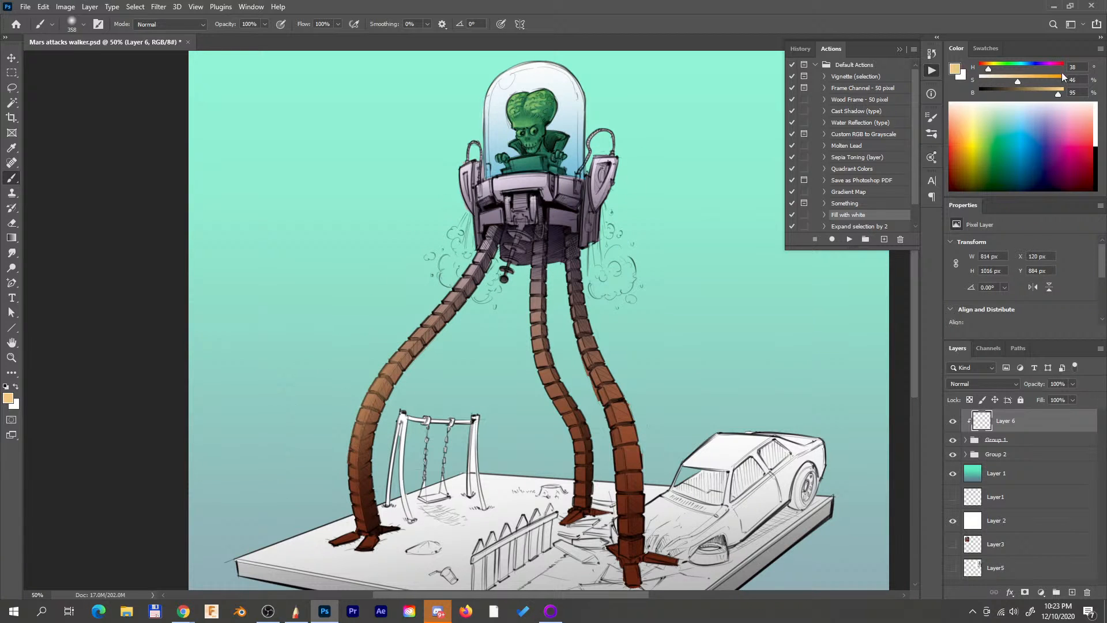
Brush a yellow highlight, hue 53, saturation 53%, brightness 95%, over the outer bend of the leg beside the swing.
click(993, 68)
click(1023, 81)
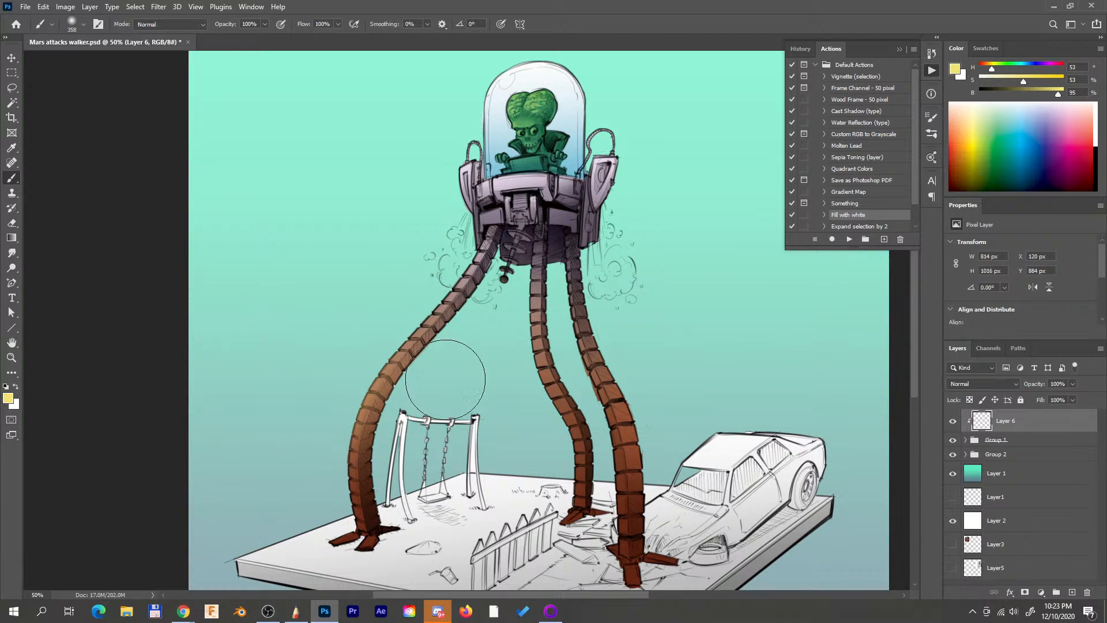
drag(325, 440, 400, 312)
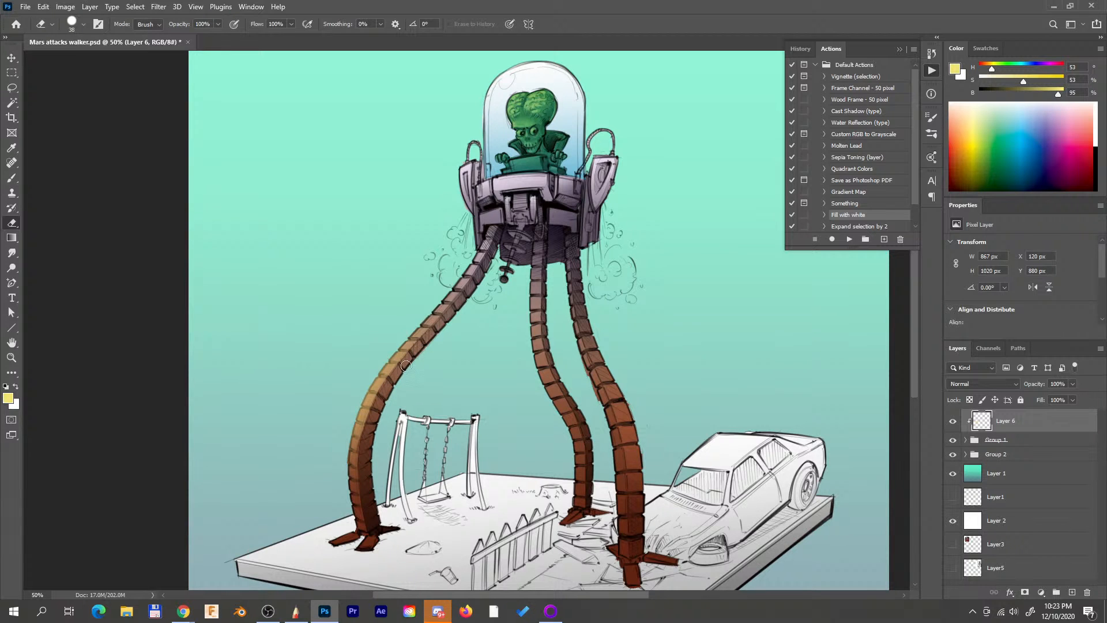
Erase the surplus yellow highlight between the segments of the leg beside the swing and return the canvas upright.
mouse_move(611, 227)
mouse_down()
mouse_move(358, 225)
mouse_move(342, 208)
mouse_up()
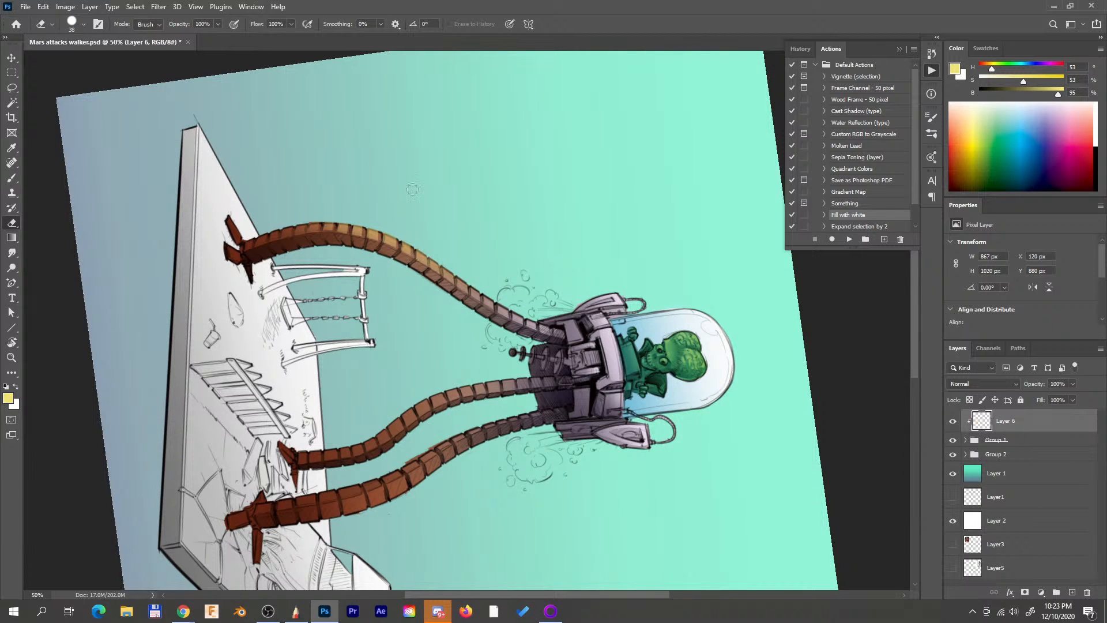
key(r)
drag(452, 164, 657, 242)
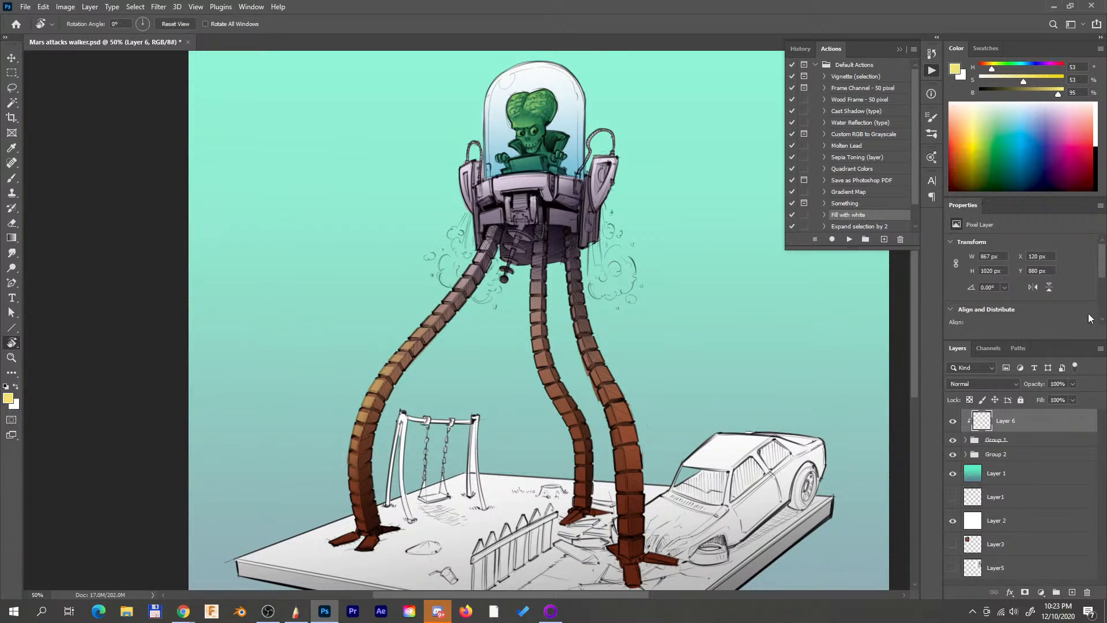
Lock Layer 6's transparency, recolour the leg highlight with hue 53, saturation 17%, brightness 95%, and unlock it.
click(969, 400)
key(b)
click(1000, 84)
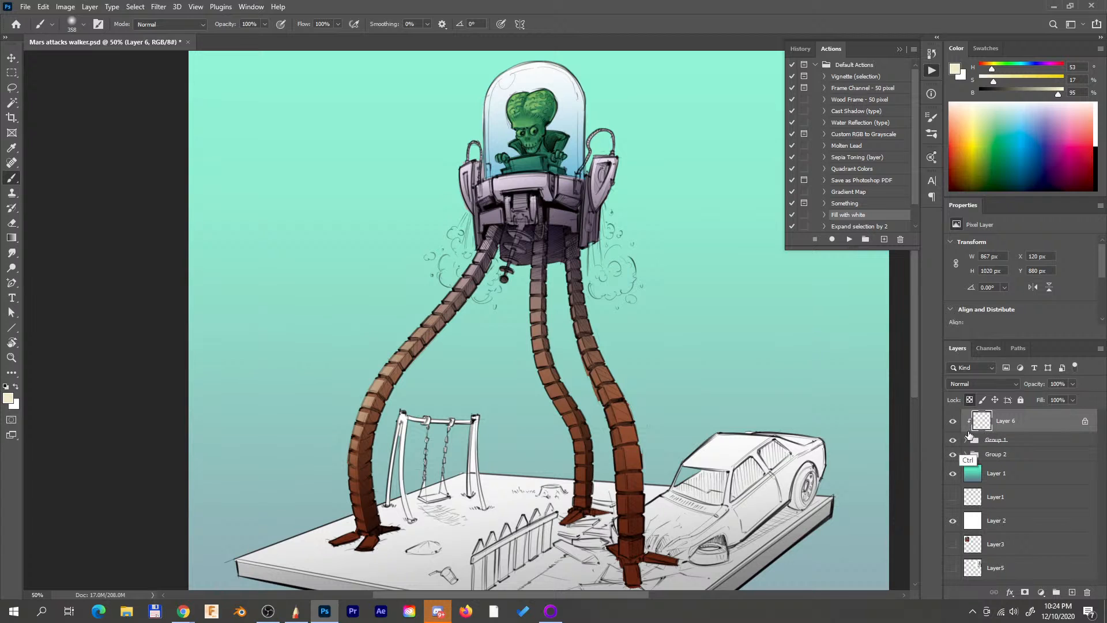
click(969, 400)
Lasso the outer side of the leg nearest the car and brush a soft pale highlight inside the selection.
drag(629, 408, 597, 349)
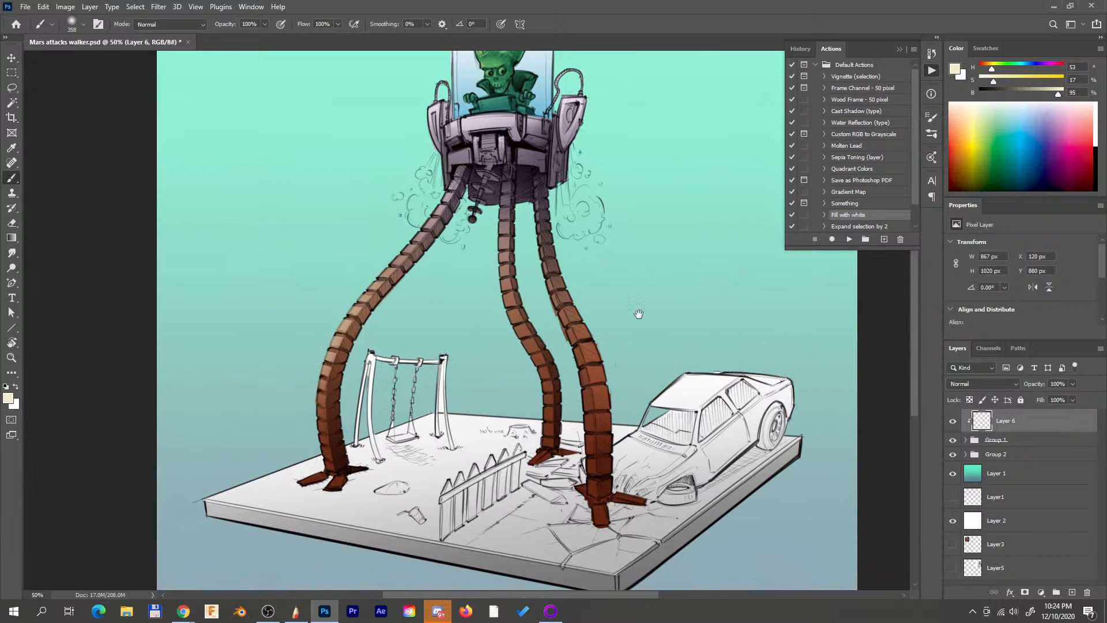
key(l)
scroll(647, 355, up, 3)
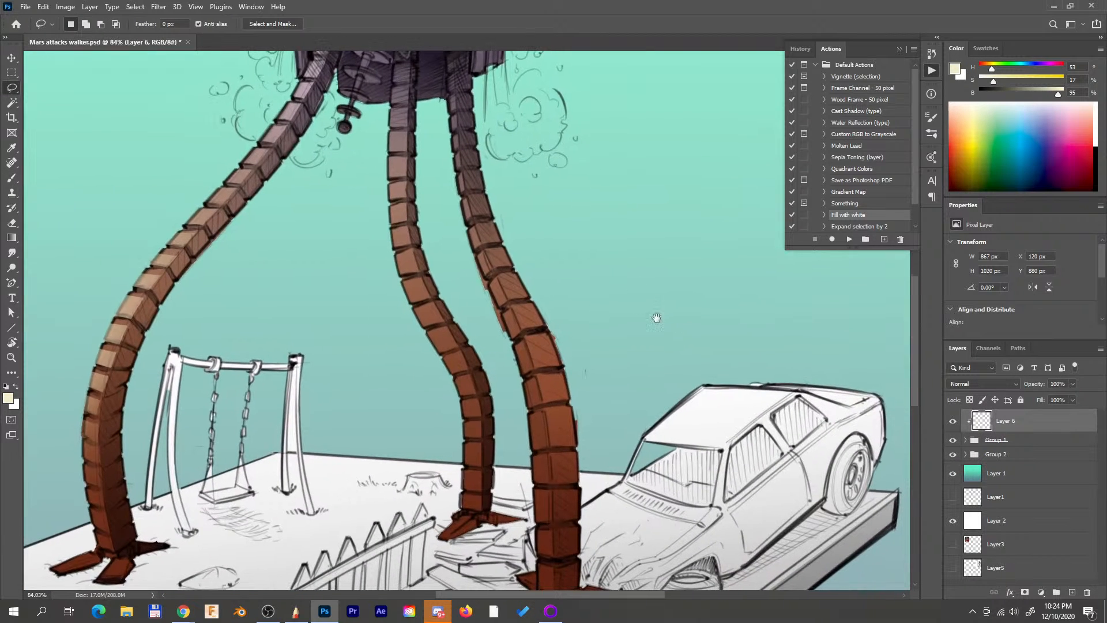
drag(536, 174, 481, 176)
mouse_move(540, 388)
mouse_down()
mouse_move(554, 516)
mouse_move(584, 570)
mouse_move(691, 287)
mouse_up()
key(b)
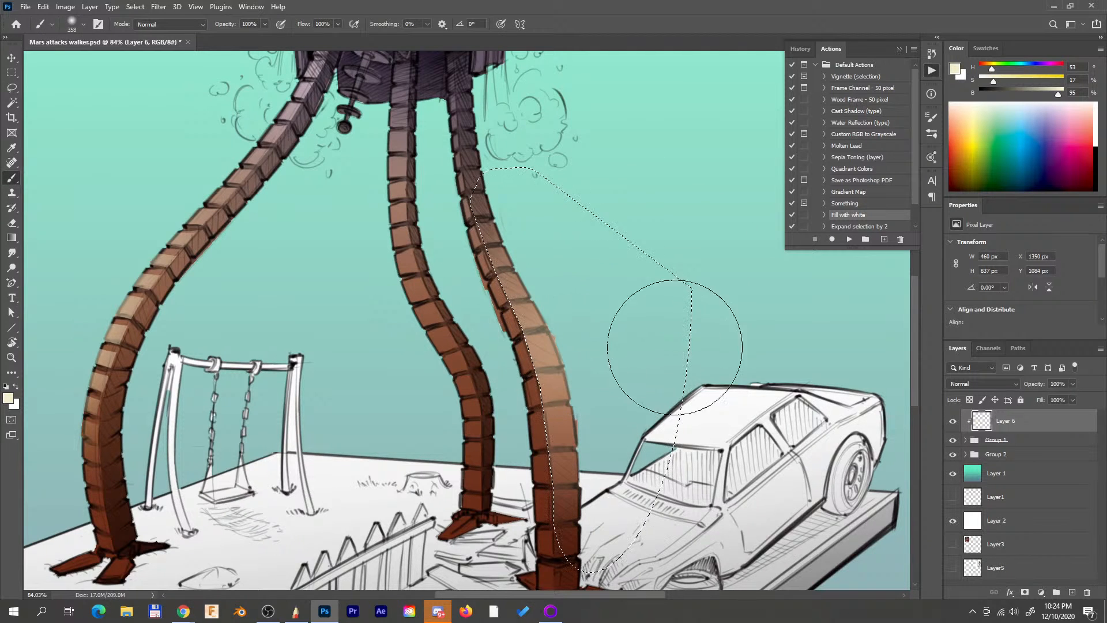
Clear the selection and erase the surplus highlight between the segments of the leg nearest the car.
key(r)
mouse_move(658, 324)
mouse_down()
mouse_move(683, 154)
mouse_move(654, 122)
mouse_up()
key(ctrl+d)
key(e)
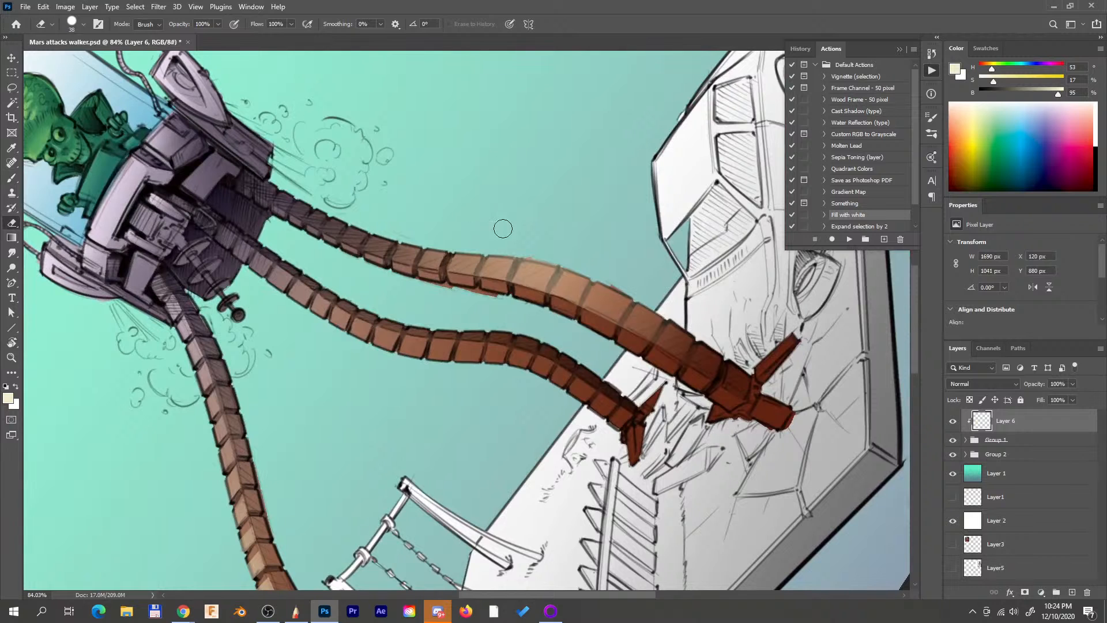
mouse_move(510, 281)
mouse_down()
mouse_move(519, 263)
mouse_move(591, 285)
mouse_up()
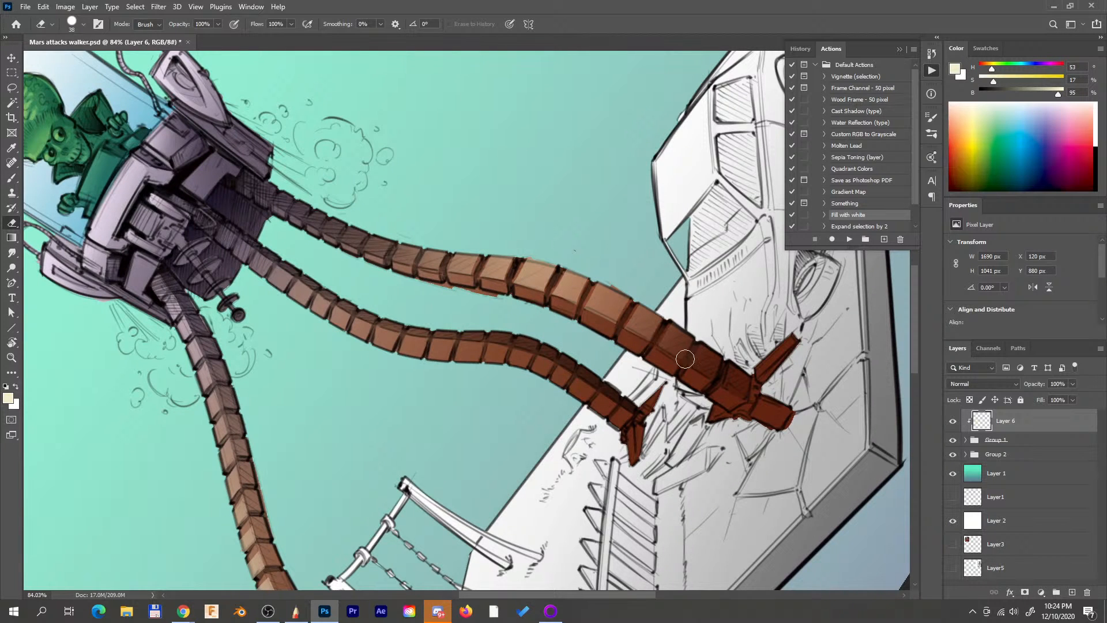
Examine the leg highlights upright, across the whole illustration and close up, and return to the Brush tool.
key(r)
drag(741, 228, 740, 327)
drag(600, 174, 668, 241)
ctrl+alt+click(613, 414)
ctrl+alt+click(605, 421)
ctrl+alt+click(603, 424)
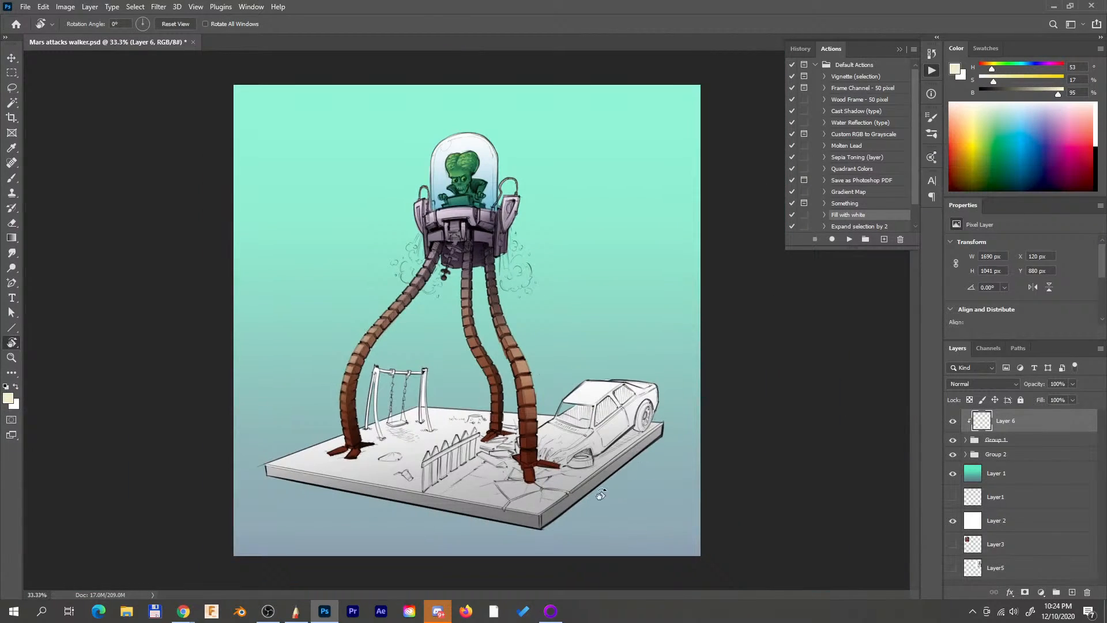
ctrl+click(557, 372)
ctrl+click(558, 374)
drag(565, 395, 634, 365)
key(b)
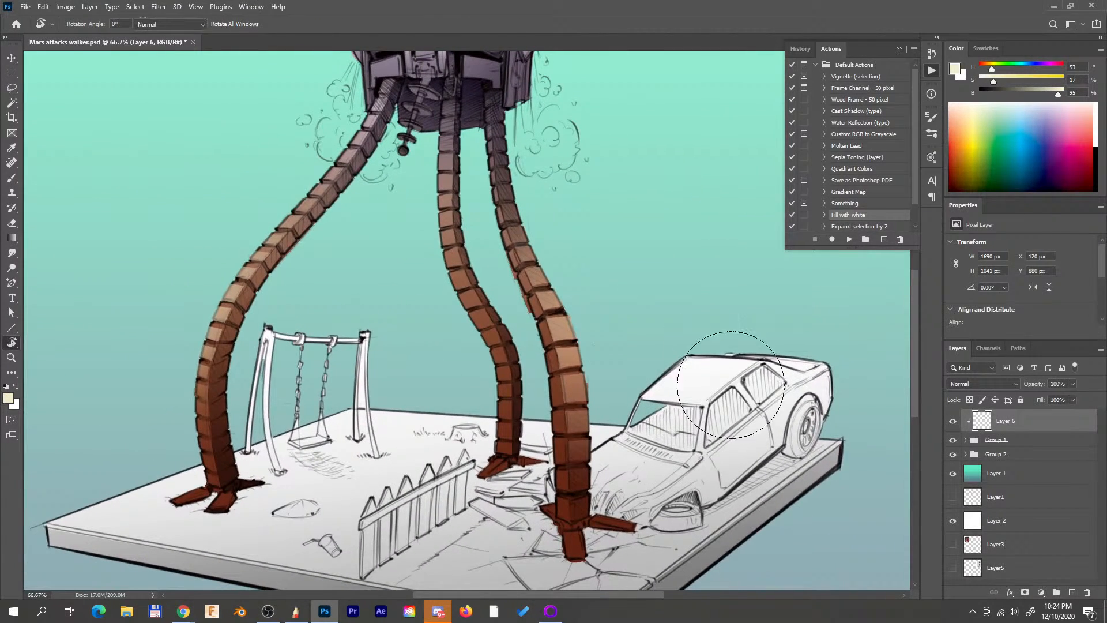
Switch to the 10 px Sketching Brush and brush thin pale edge highlights on the curved segments of the leg near the swing.
right_click(672, 147)
click(249, 373)
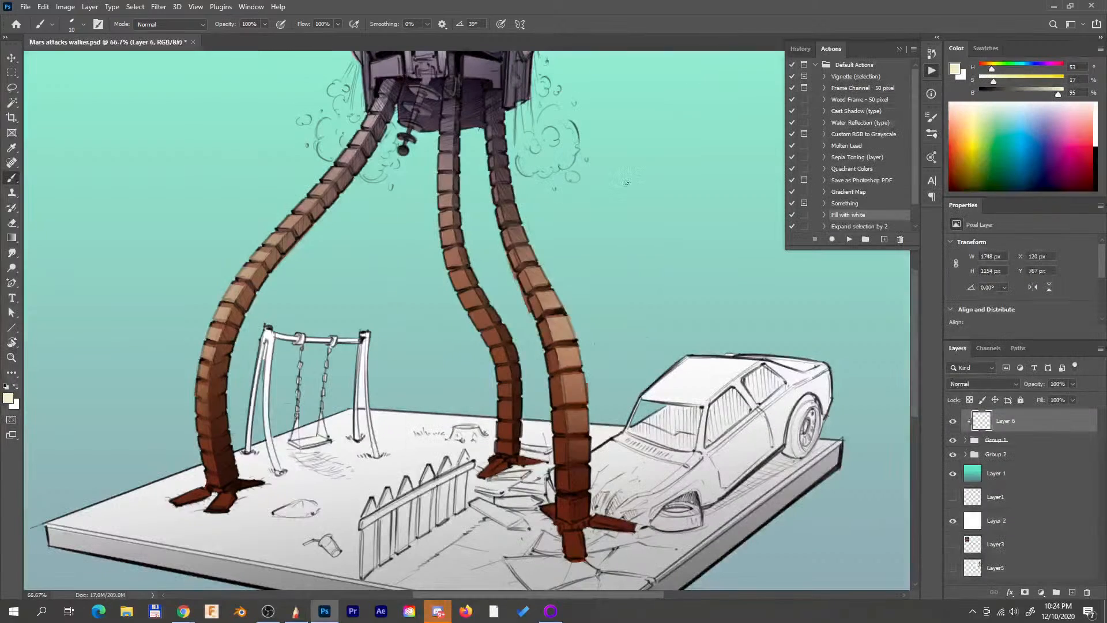
mouse_move(206, 351)
mouse_down()
mouse_move(242, 350)
mouse_move(279, 375)
mouse_up()
mouse_move(189, 360)
mouse_down()
mouse_move(208, 293)
mouse_move(251, 216)
mouse_move(231, 238)
mouse_move(249, 197)
mouse_up()
key(ctrl+z)
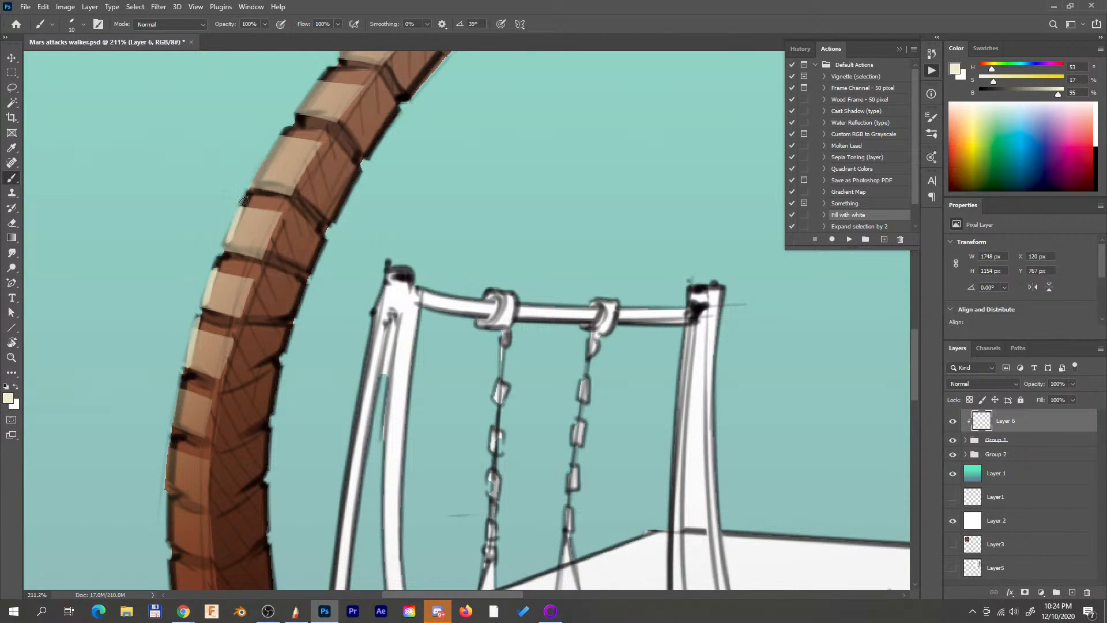
drag(356, 321, 419, 436)
drag(322, 295, 428, 147)
drag(510, 235, 489, 361)
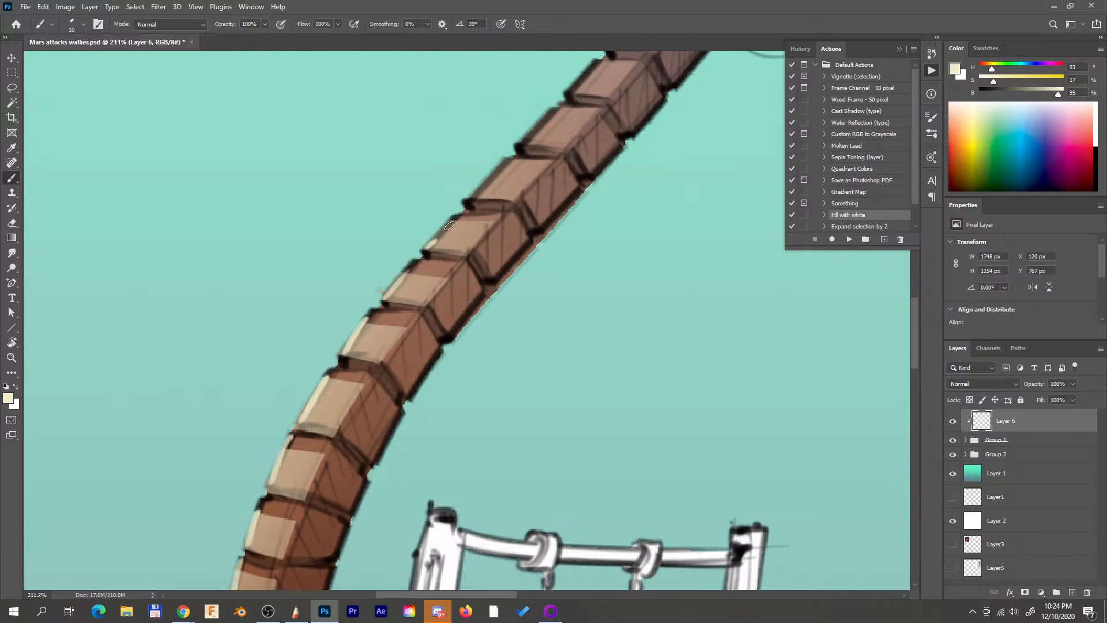
drag(450, 226, 500, 170)
Rotate the canvas and stroke thin pale highlights along the segment edges further down the leg near the swing.
key(r)
mouse_move(653, 356)
mouse_down()
mouse_move(655, 329)
mouse_move(579, 170)
mouse_up()
drag(417, 385, 441, 347)
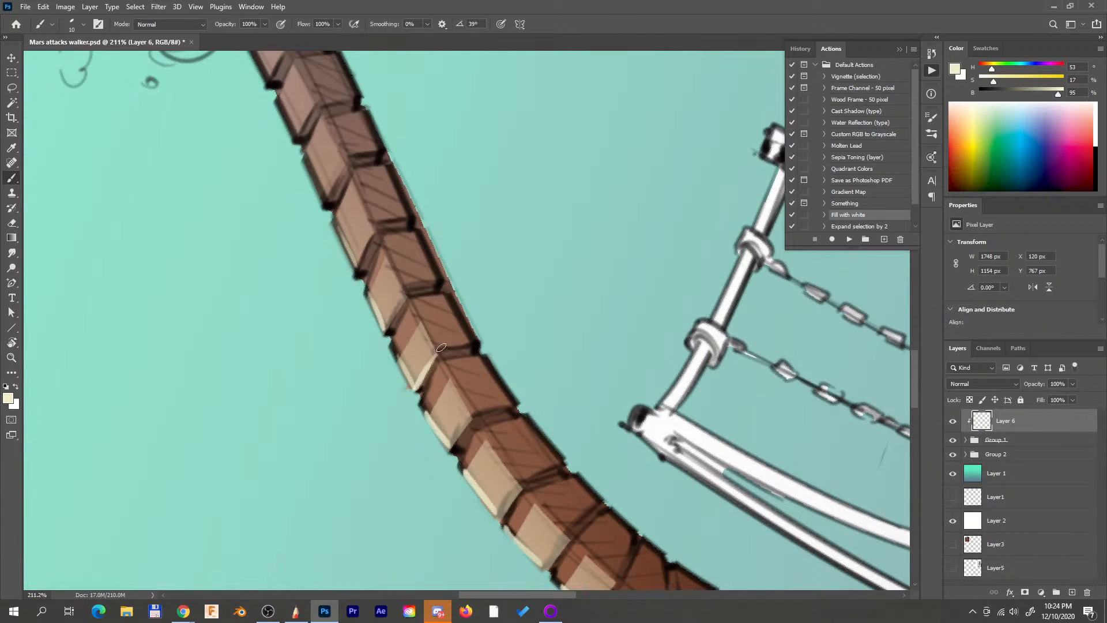
drag(453, 445, 474, 414)
drag(596, 445, 540, 251)
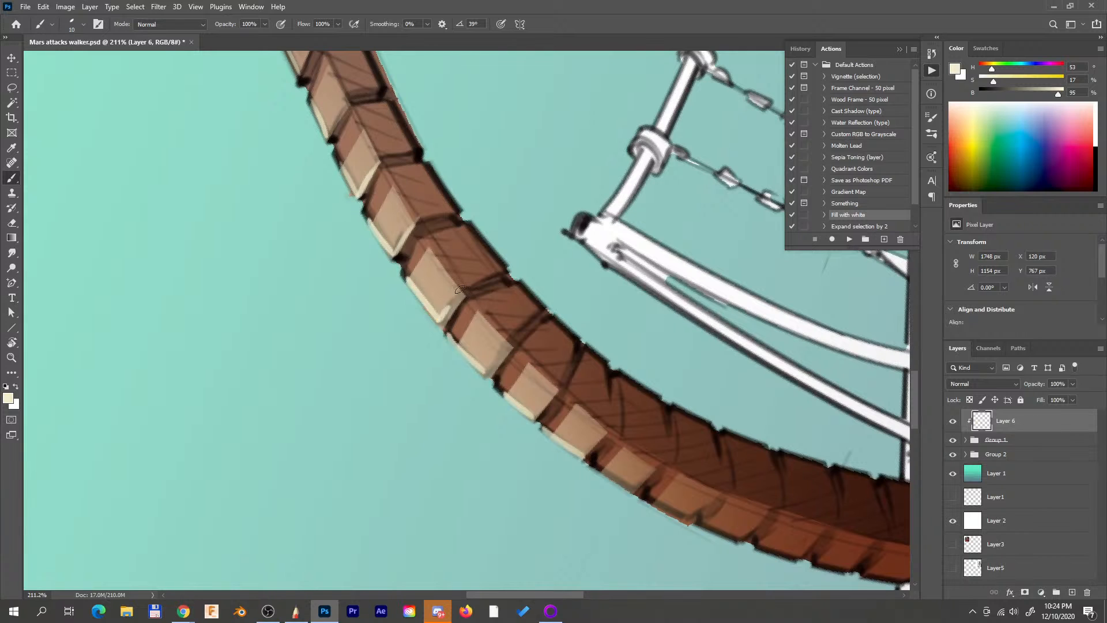
drag(490, 376, 512, 342)
drag(538, 413, 557, 389)
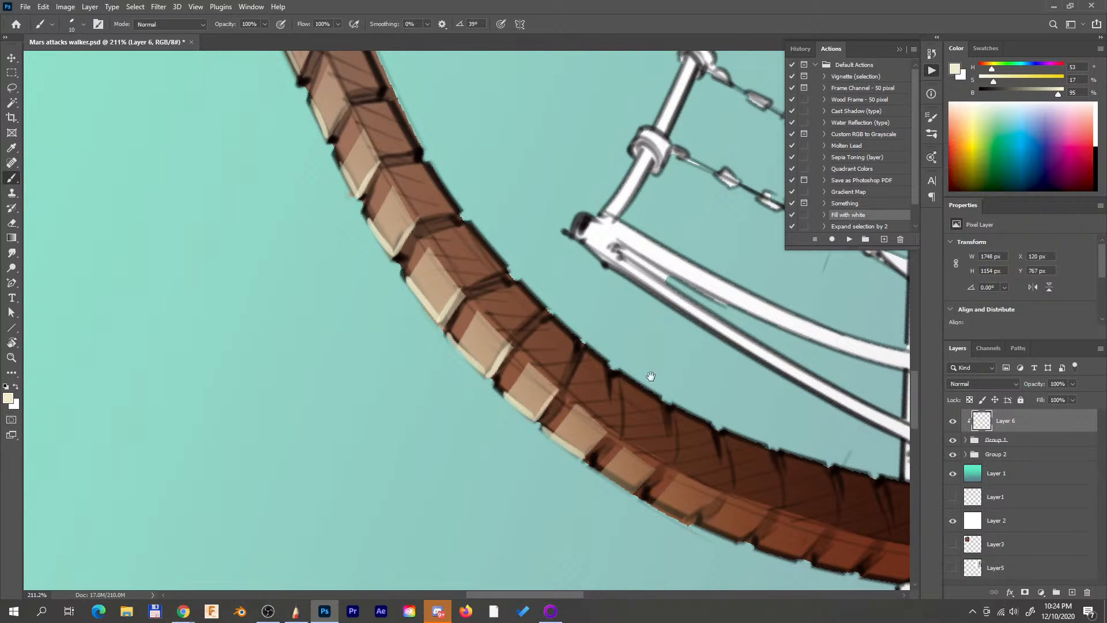
drag(652, 379, 546, 319)
drag(523, 392, 543, 368)
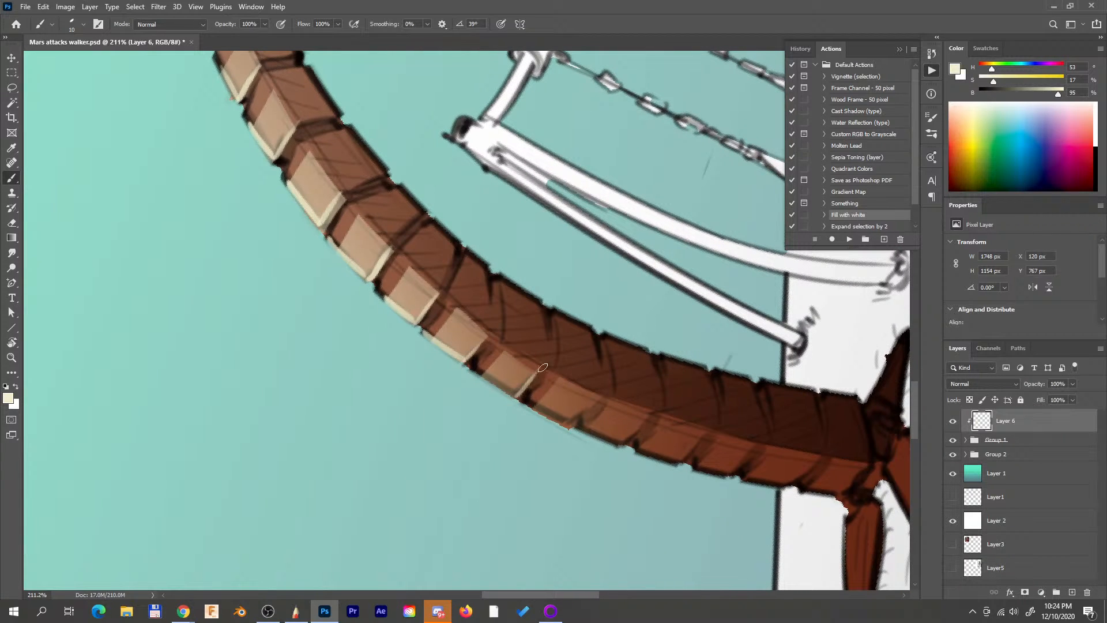
mouse_move(542, 409)
mouse_down()
mouse_move(570, 426)
mouse_move(597, 402)
mouse_up()
Restore the upright canvas and brush thin pale highlights along the corner edges of the leg nearest the car.
key(r)
mouse_move(714, 251)
mouse_down()
mouse_move(675, 460)
mouse_move(651, 496)
mouse_up()
drag(651, 405, 639, 405)
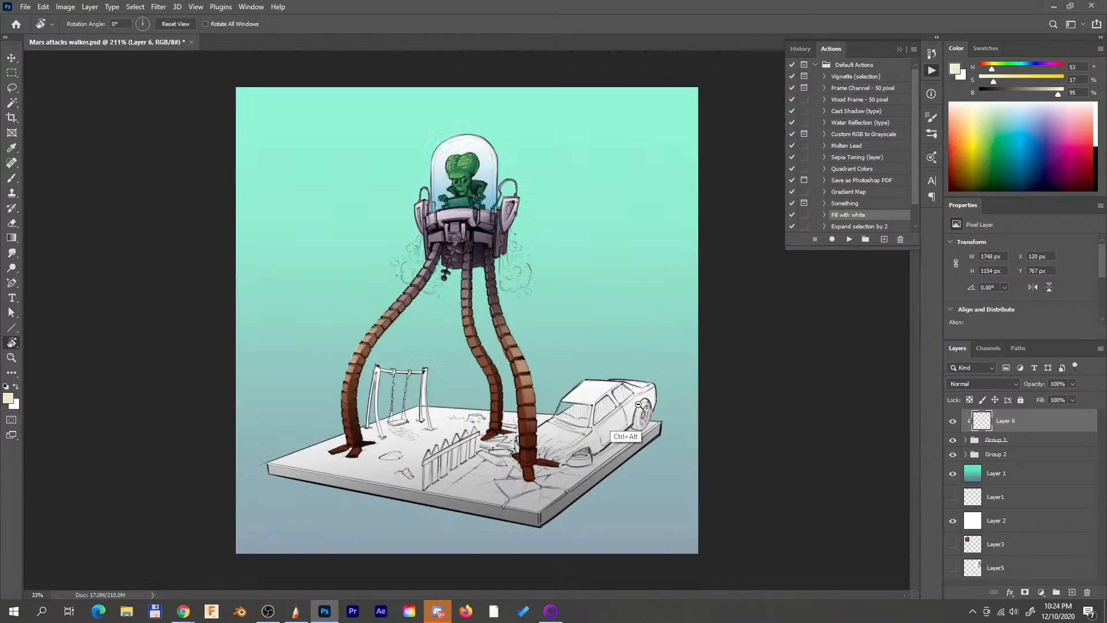
drag(546, 409, 596, 398)
key(b)
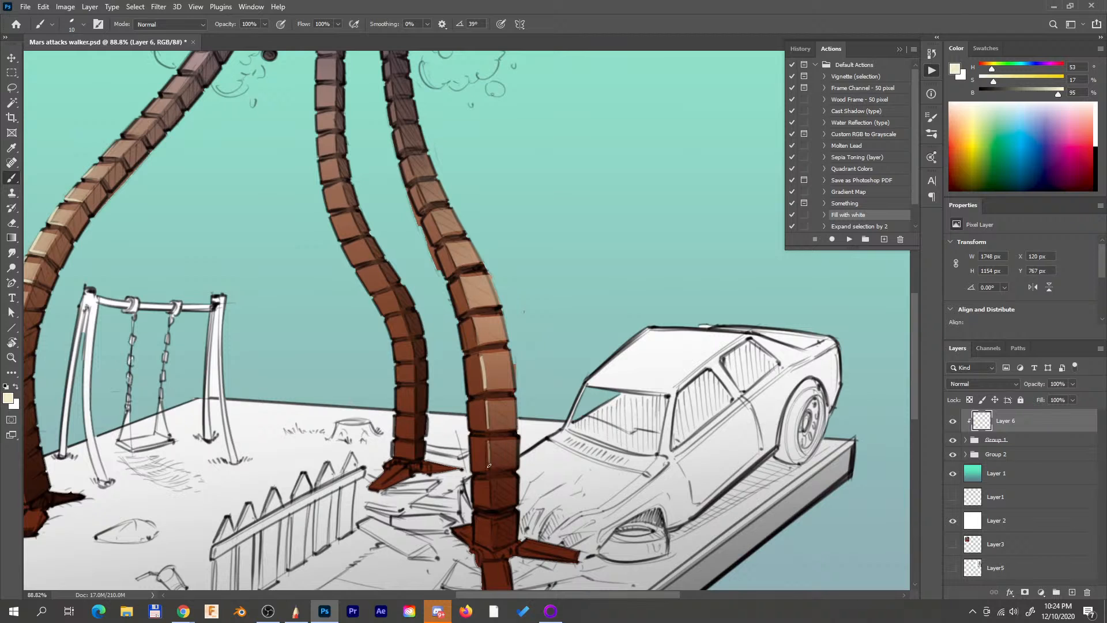
scroll(490, 496, up, 5)
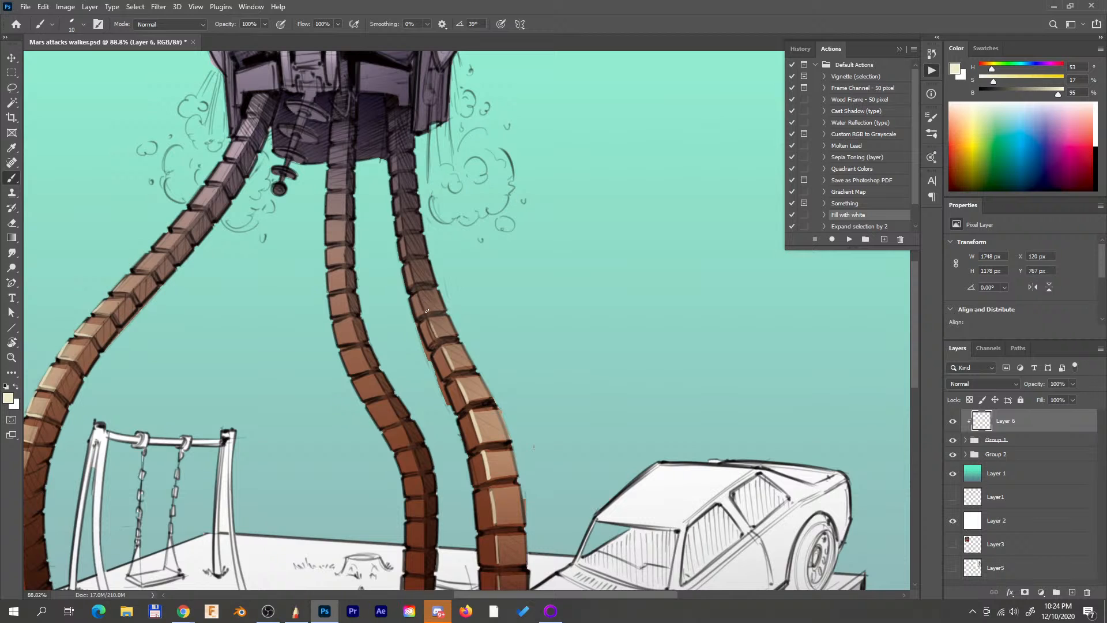
ctrl+alt+drag(507, 270, 458, 282)
ctrl+drag(536, 359, 560, 370)
drag(506, 320, 527, 317)
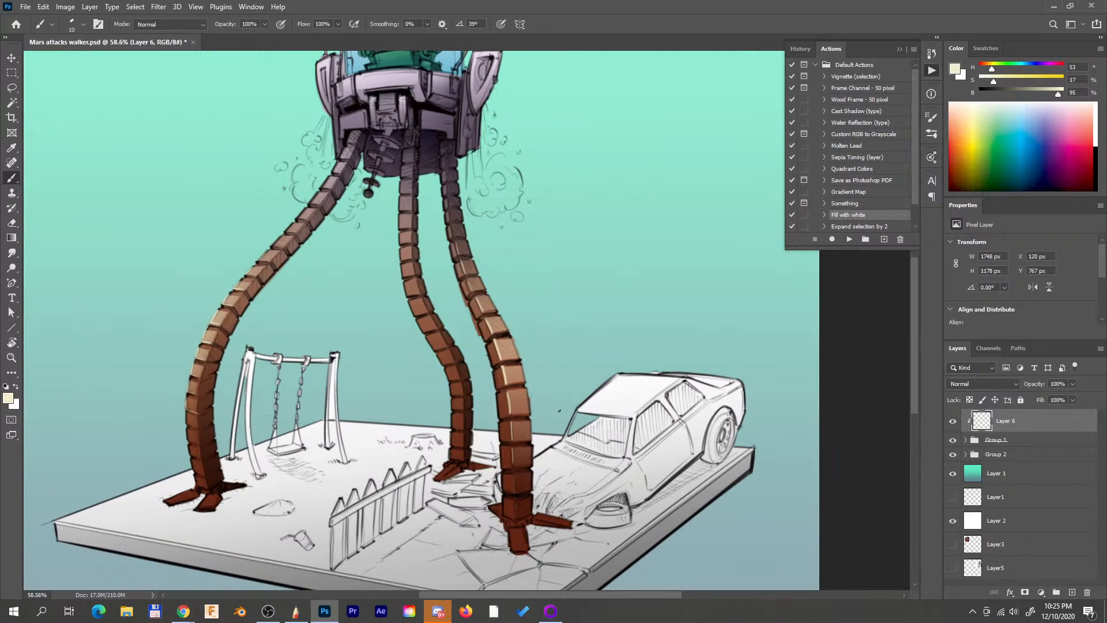
Lasso the swing-facing side of the middle leg and brush a soft pale highlight inside it with the Soft Round brush.
key(l)
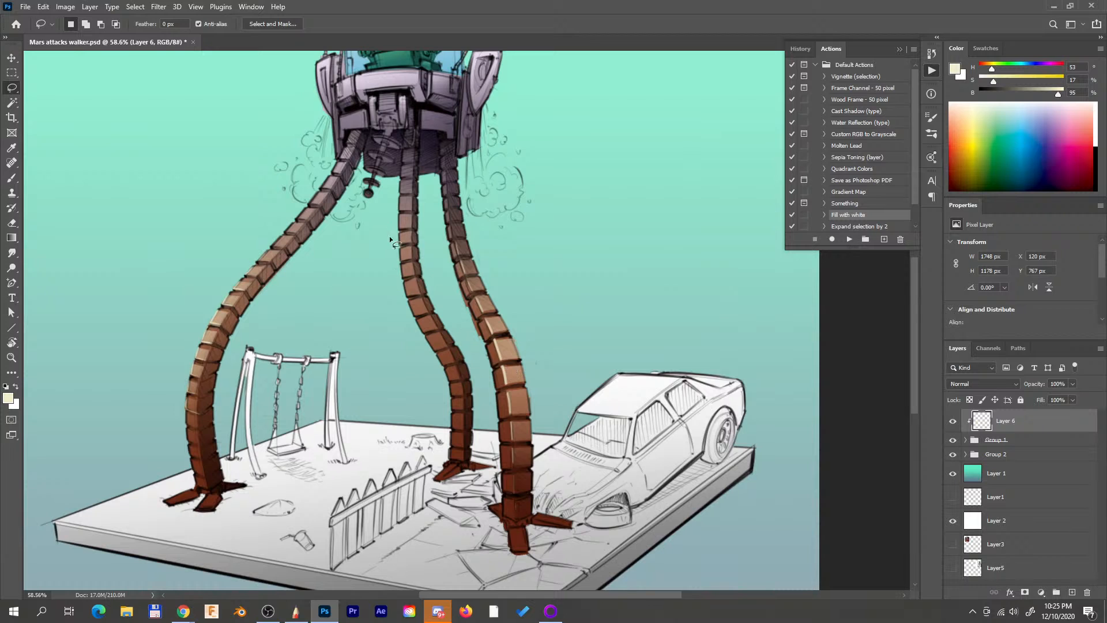
mouse_move(444, 413)
mouse_down()
mouse_move(464, 418)
mouse_move(410, 249)
mouse_up()
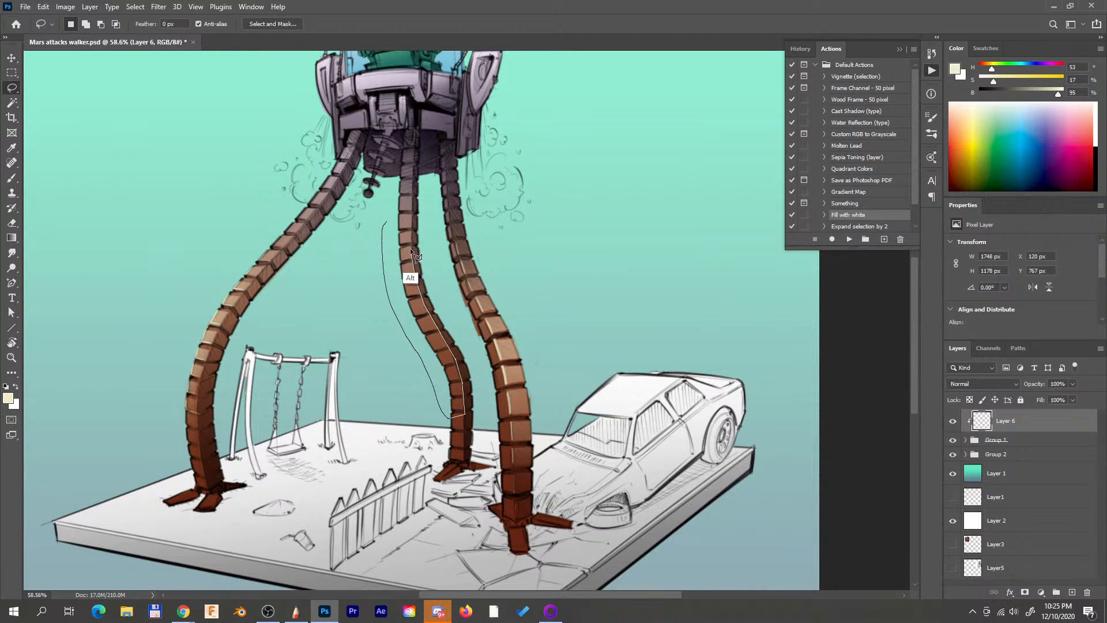
drag(407, 182, 408, 186)
key(b)
right_click(500, 295)
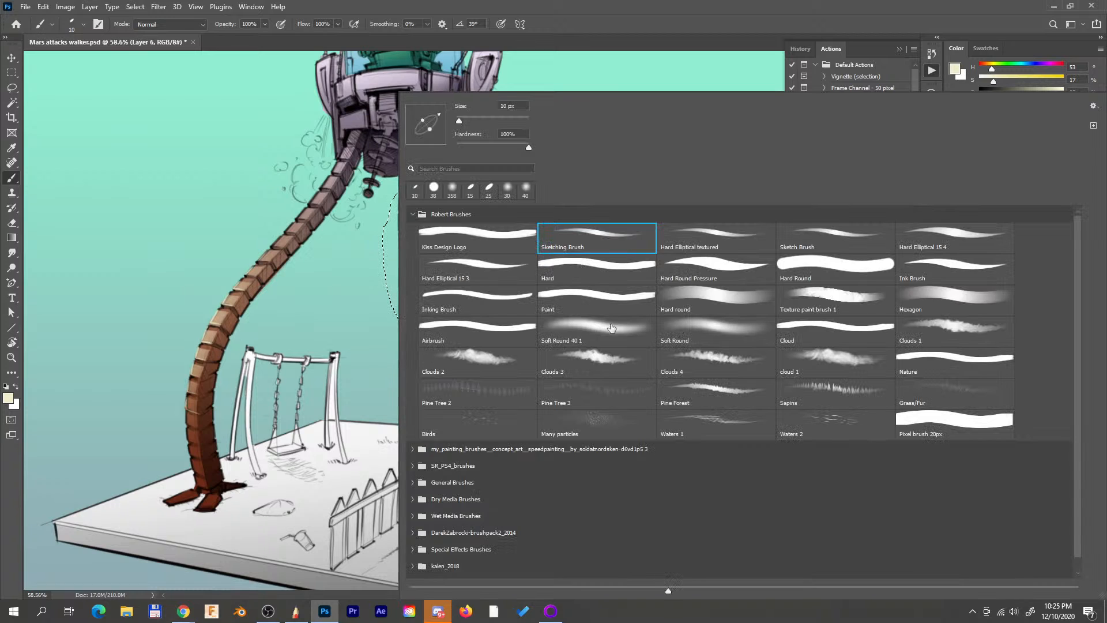
double_click(707, 324)
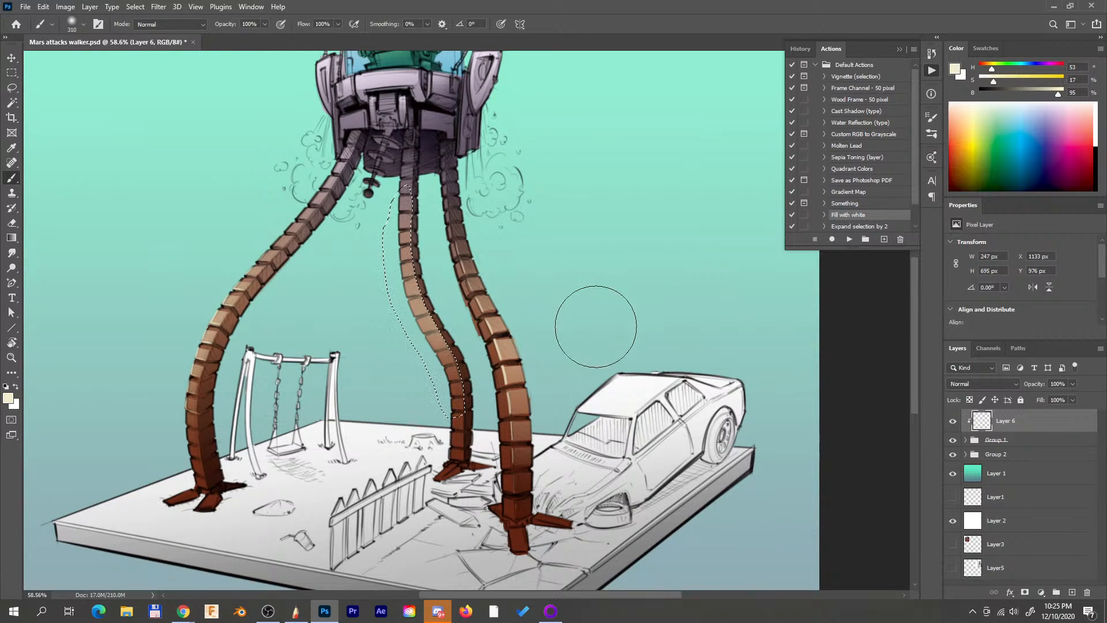
Erase the surplus highlight between the segments of the middle leg.
key(r)
drag(586, 321, 484, 264)
key(e)
scroll(402, 329, up, 4)
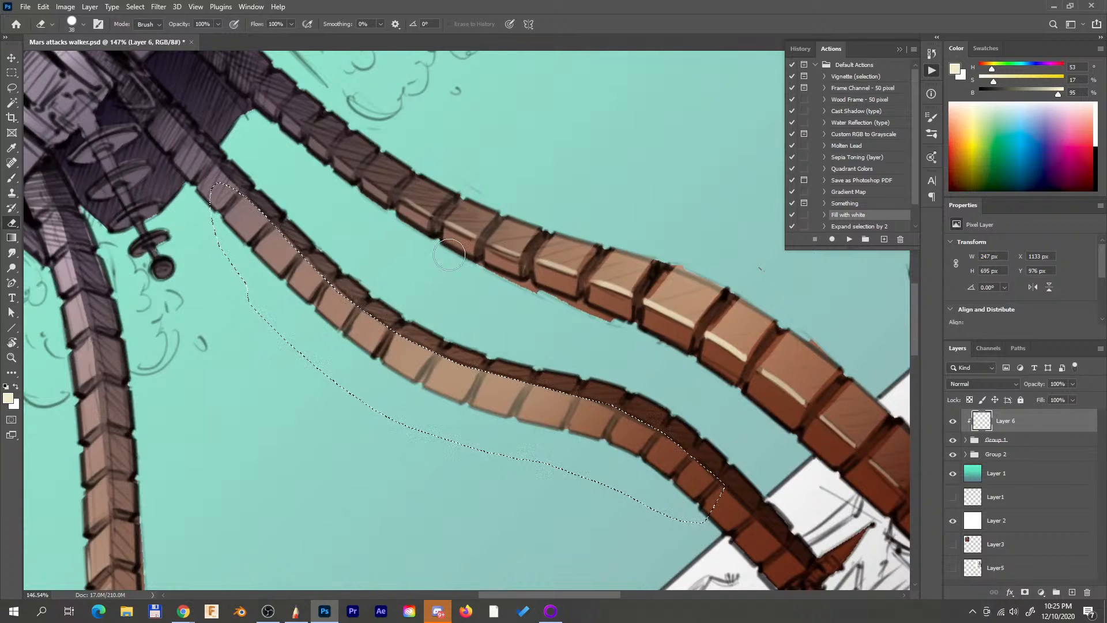
drag(418, 383, 436, 358)
drag(468, 406, 483, 375)
drag(514, 417, 528, 385)
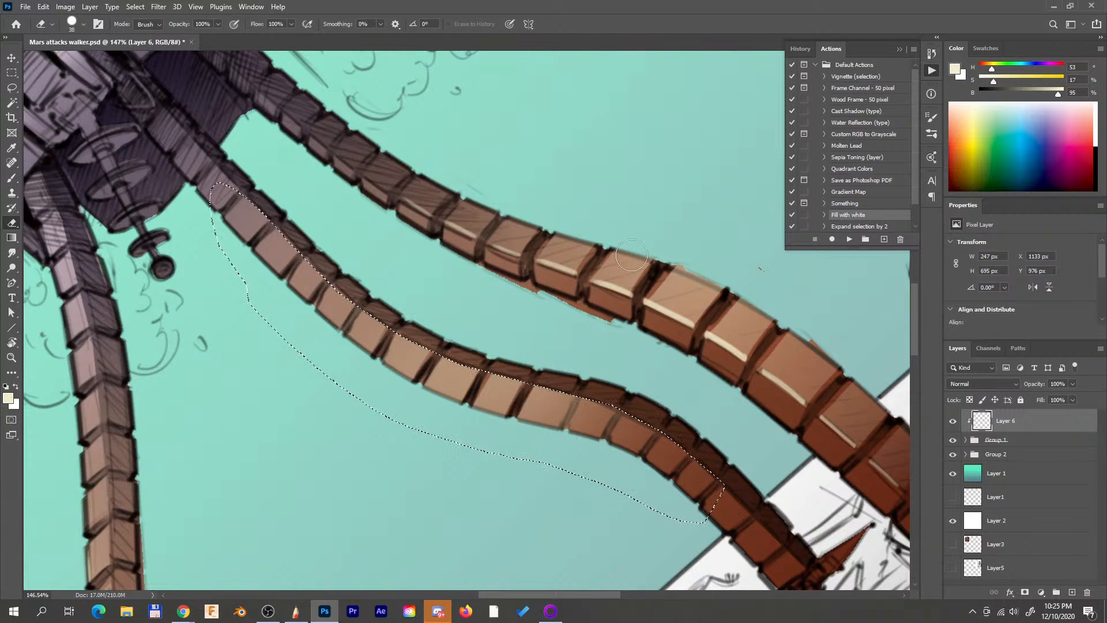
drag(565, 431, 579, 398)
drag(605, 436, 622, 408)
drag(640, 463, 660, 432)
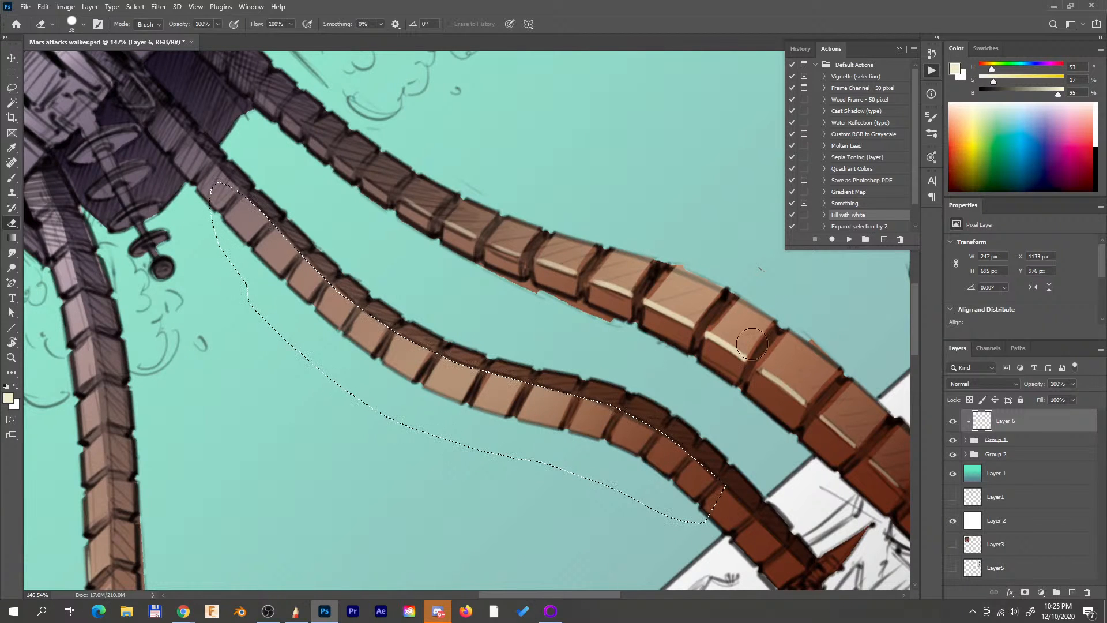
drag(679, 473, 696, 451)
mouse_move(372, 358)
mouse_down()
mouse_move(390, 330)
mouse_move(358, 309)
mouse_up()
Clear the selection and stroke thin pale edge highlights onto the middle leg's segments with the 10 px Sketching Brush.
key(r)
mouse_move(418, 169)
mouse_down()
mouse_move(662, 230)
mouse_move(652, 243)
mouse_up()
key(b)
key(ctrl+d)
right_click(557, 238)
right_click(560, 236)
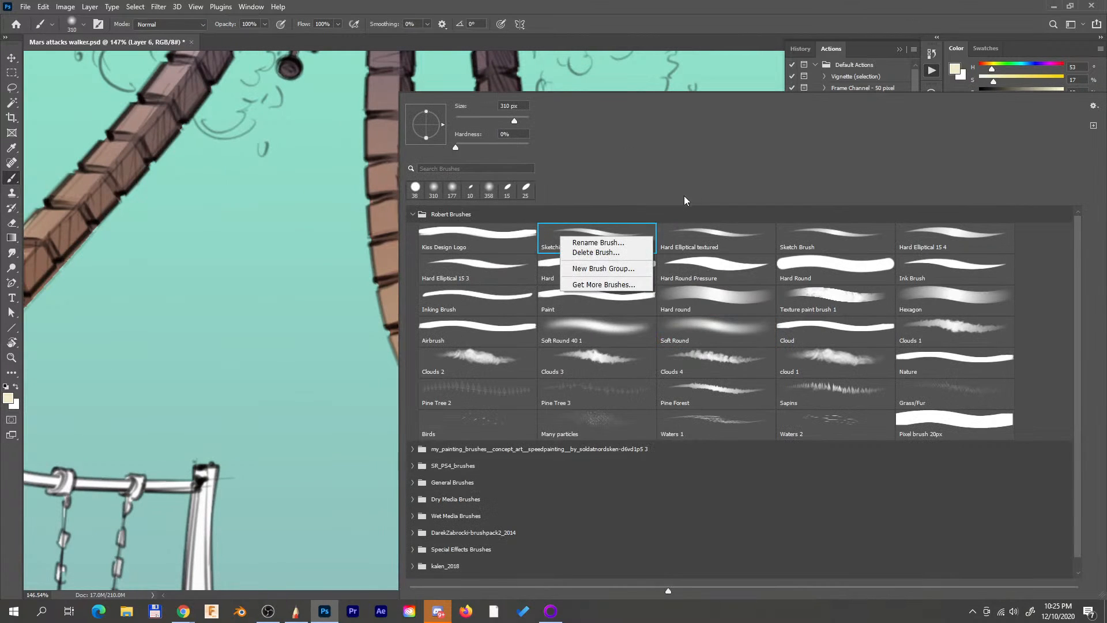
click(589, 230)
key(Escape)
key(ctrl+minus)
key(ctrl+minus)
key(ctrl+minus)
key(ctrl+minus)
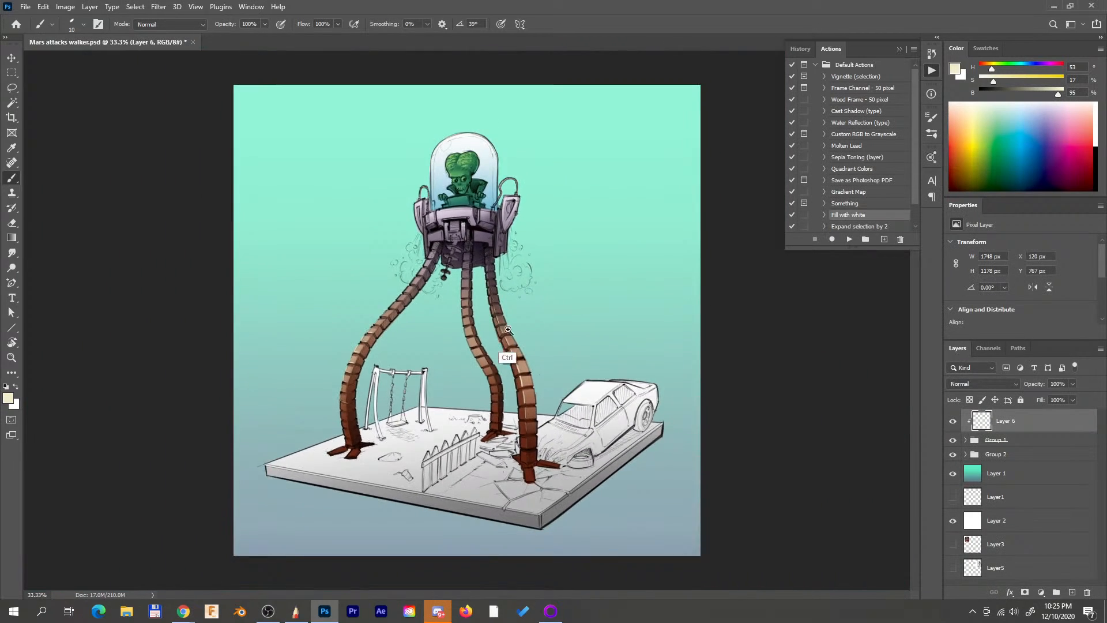
drag(508, 329, 554, 331)
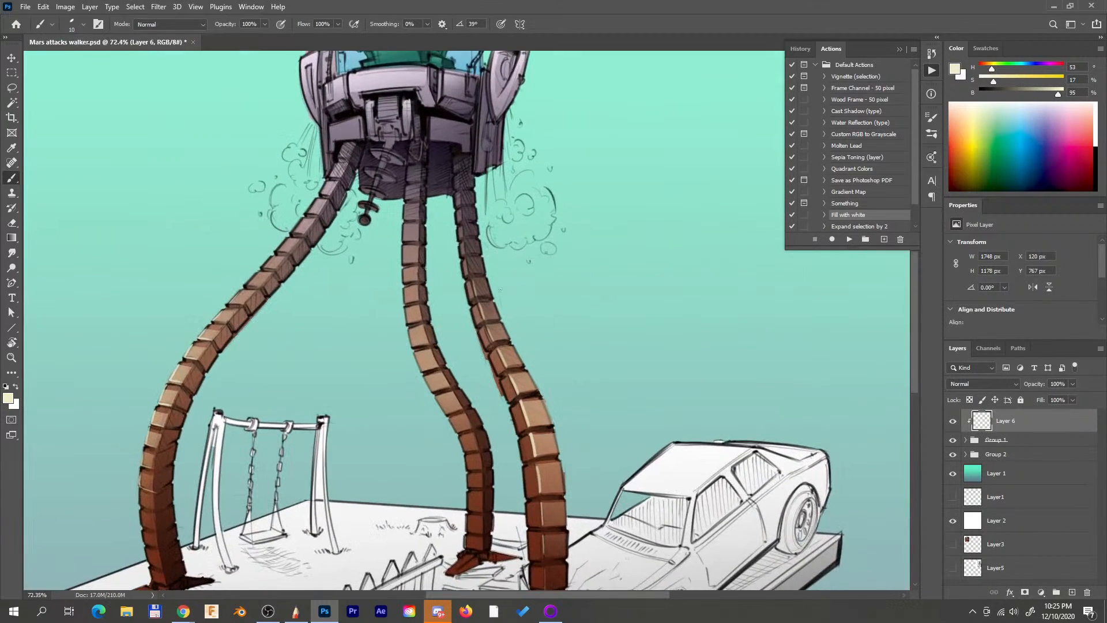
drag(428, 356, 461, 356)
drag(414, 389, 399, 358)
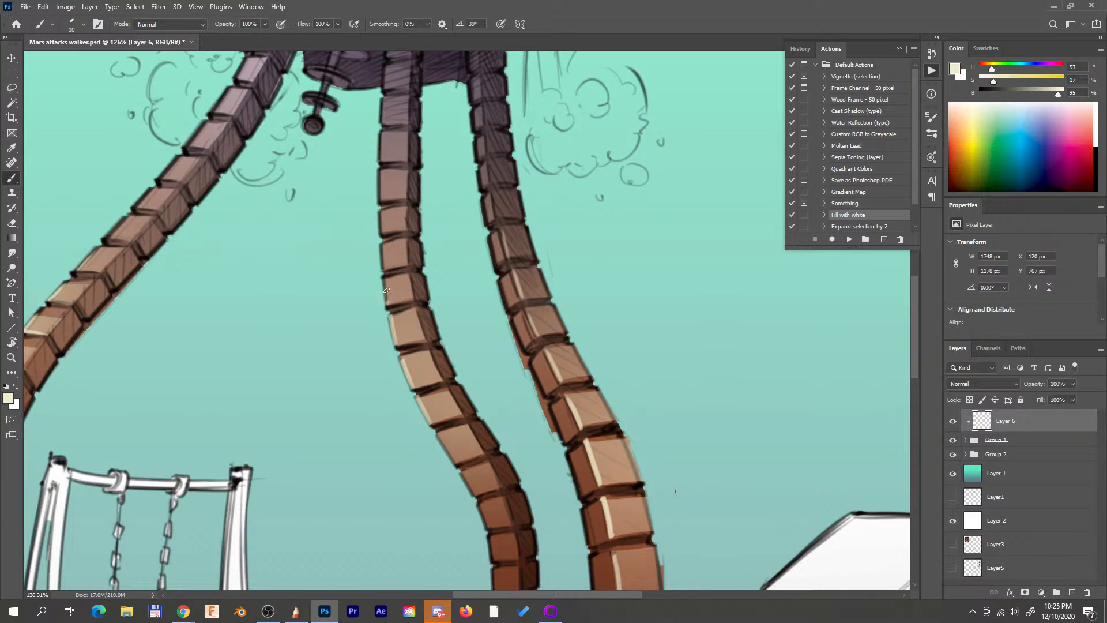
drag(442, 427, 458, 468)
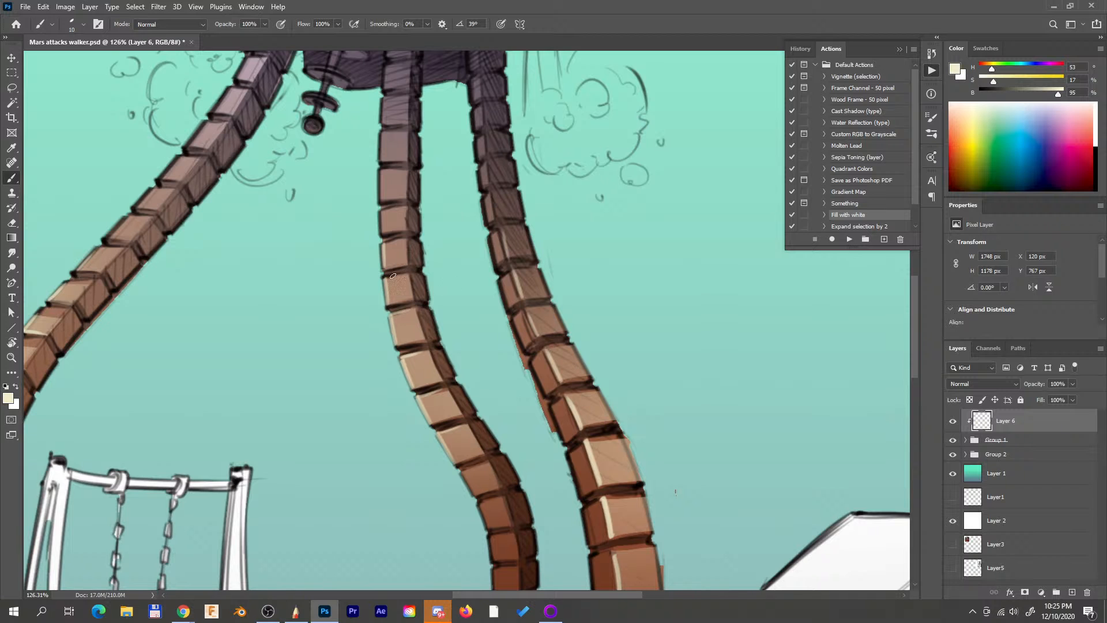
Add a new layer above Layer 6 and set the brush colour to hue 30, saturation 48%, brightness 95%.
key(ctrl+minus)
key(ctrl+minus)
key(ctrl+minus)
key(ctrl+minus)
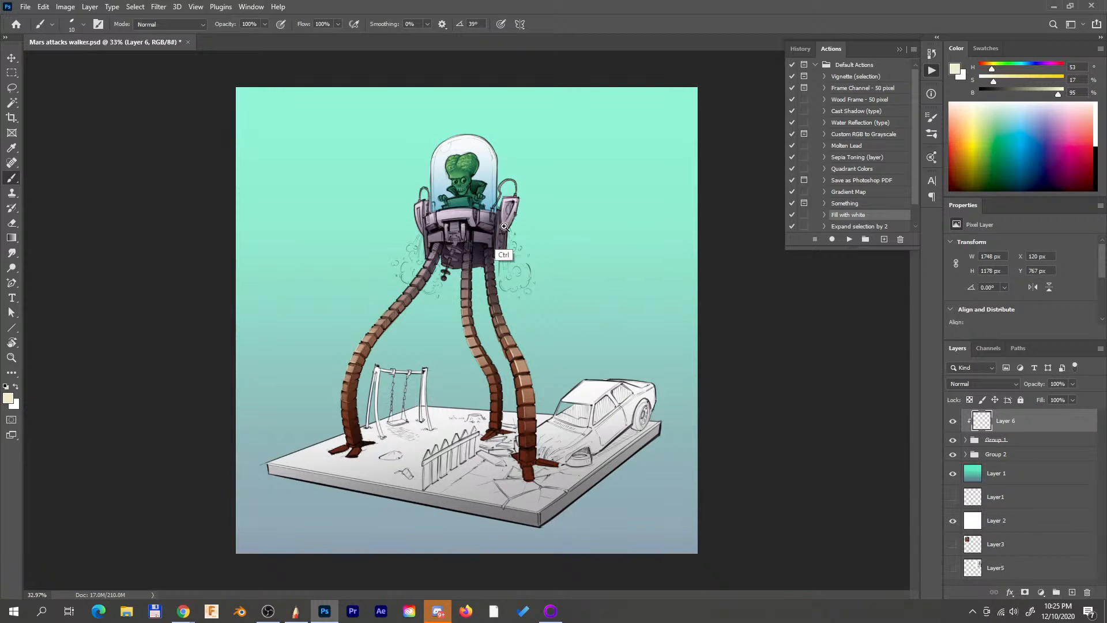
ctrl+click(483, 248)
drag(547, 407, 569, 375)
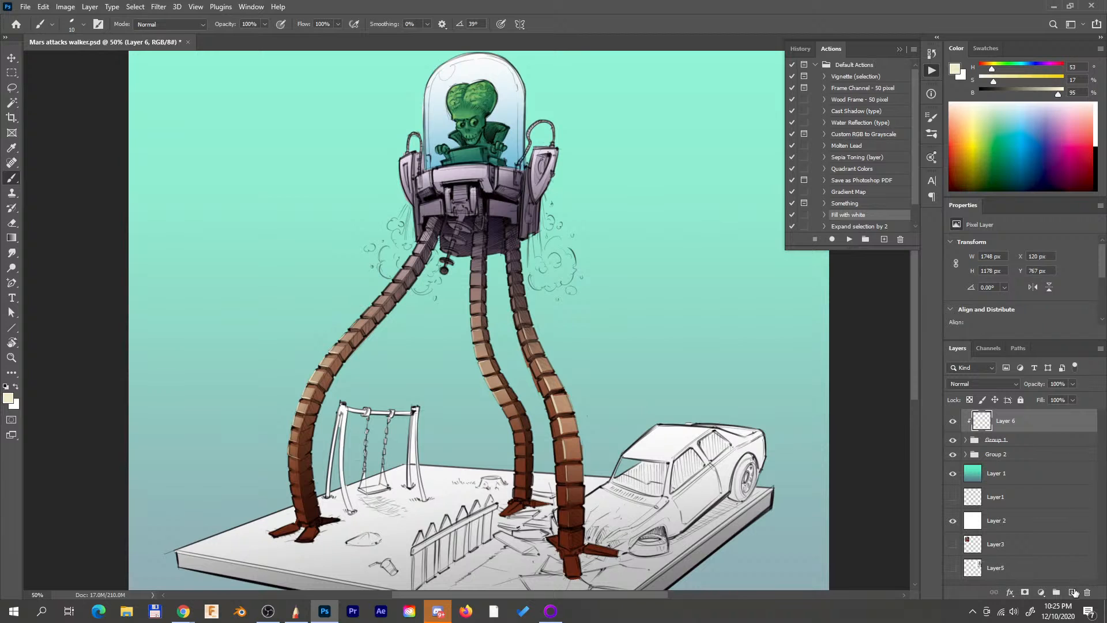
click(1071, 592)
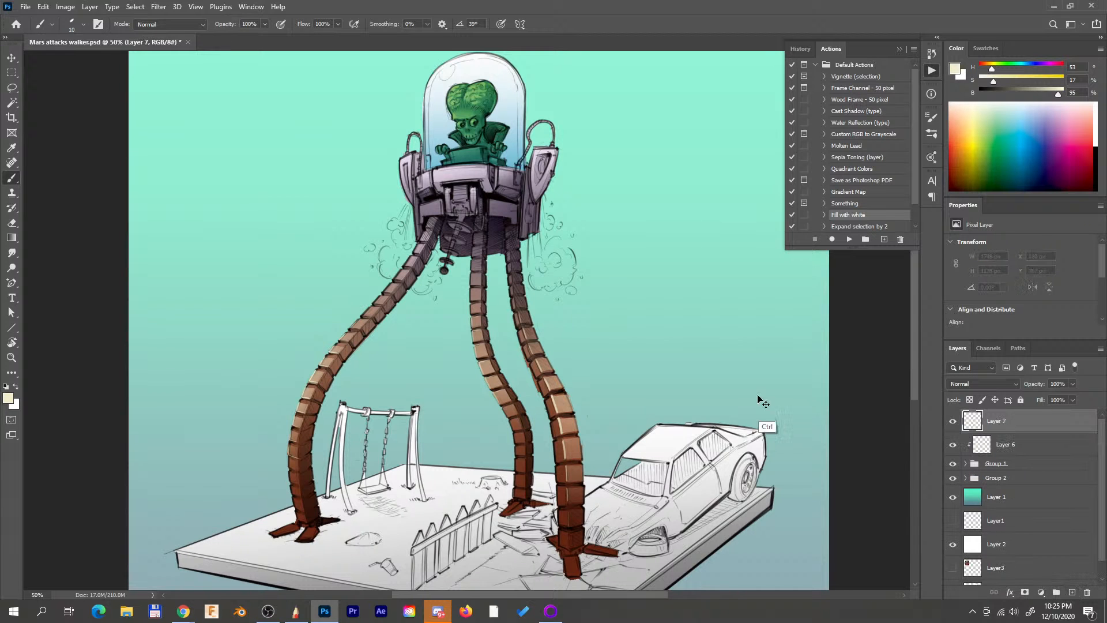
ctrl+click(520, 251)
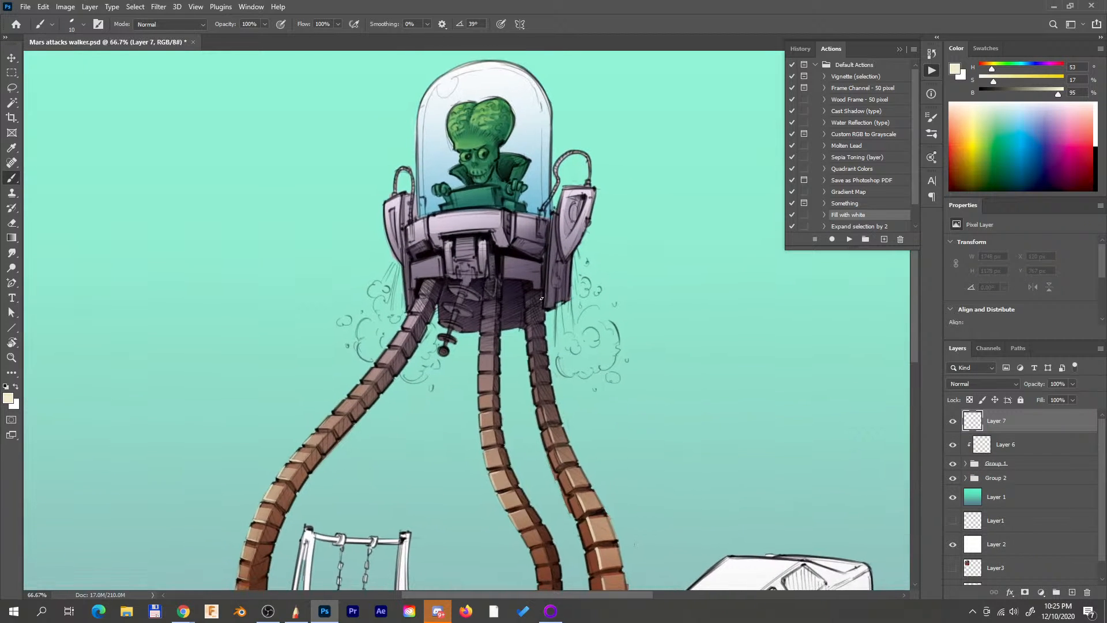
right_click(560, 294)
click(369, 465)
ctrl+alt+click(546, 448)
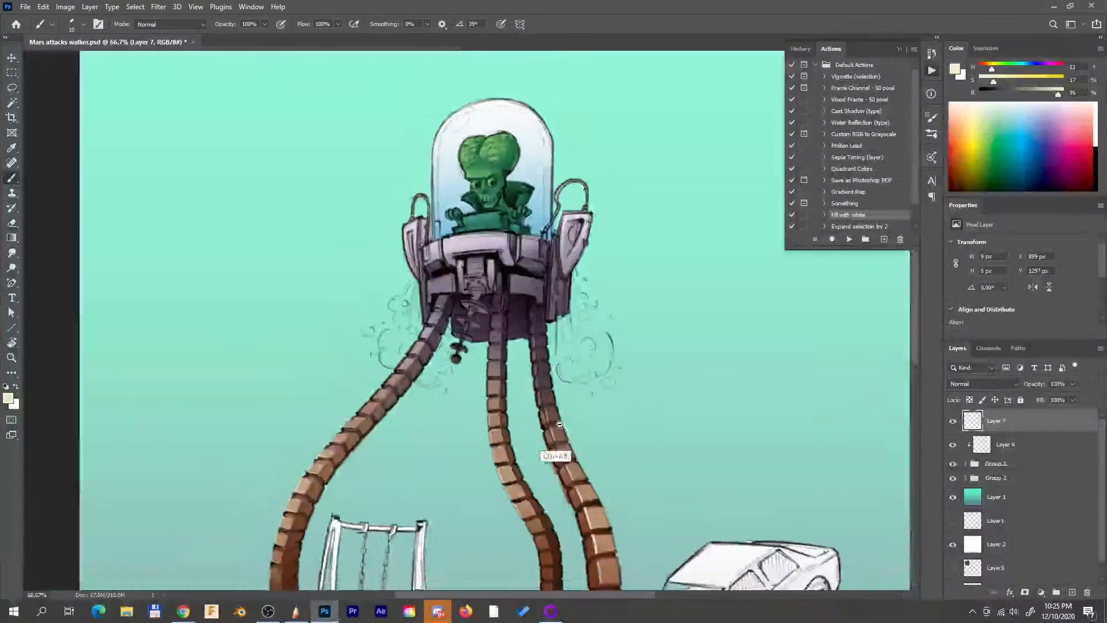
drag(545, 477, 565, 307)
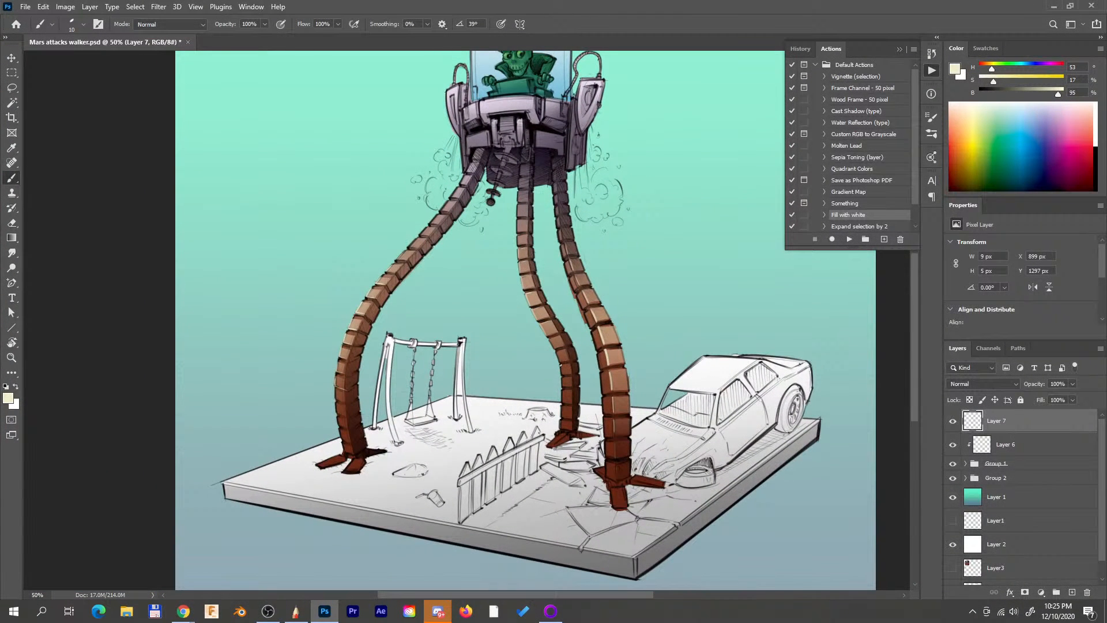
click(1021, 81)
drag(991, 70, 986, 69)
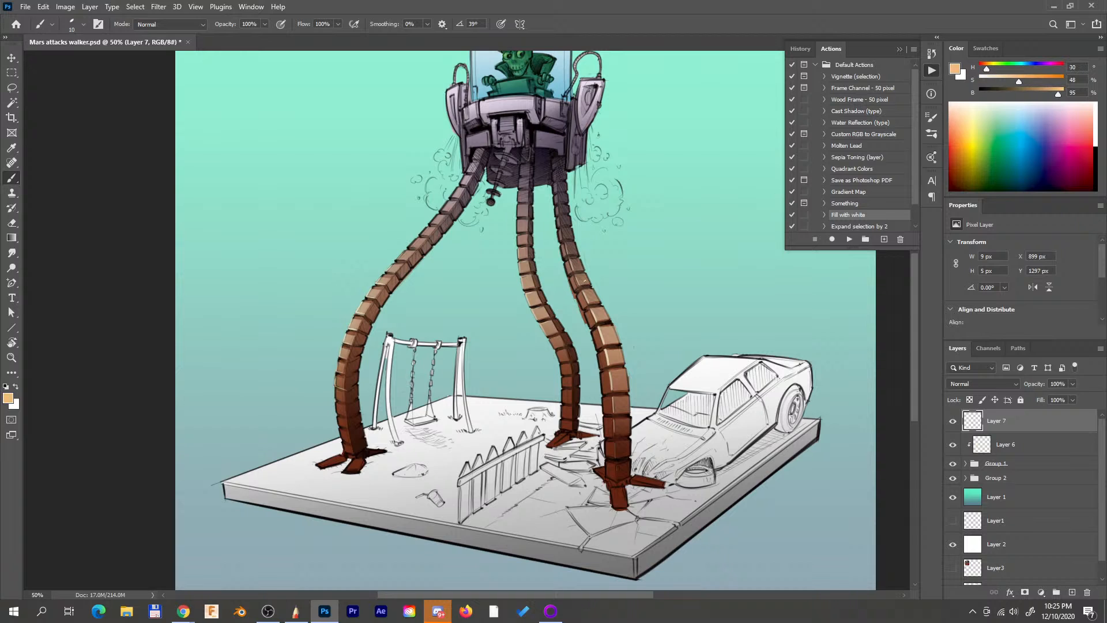
Try straight orange brush lines from the walker's underside to the ground, and clear them with a lasso selection.
click(507, 151)
shift+click(411, 496)
click(506, 151)
shift+click(406, 497)
key(l)
mouse_move(484, 447)
mouse_down()
mouse_move(478, 87)
mouse_move(476, 523)
mouse_up()
key(Delete)
key(ctrl+d)
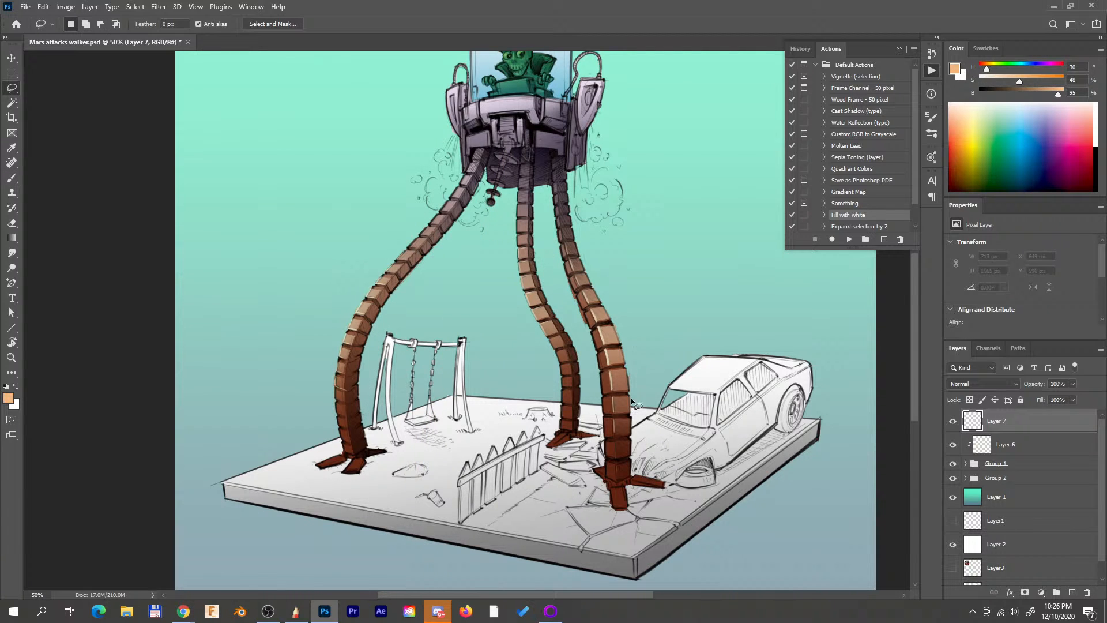
Try the Line tool in Path mode between the ground and the walker's underside, and return to the Brush tool.
key(u)
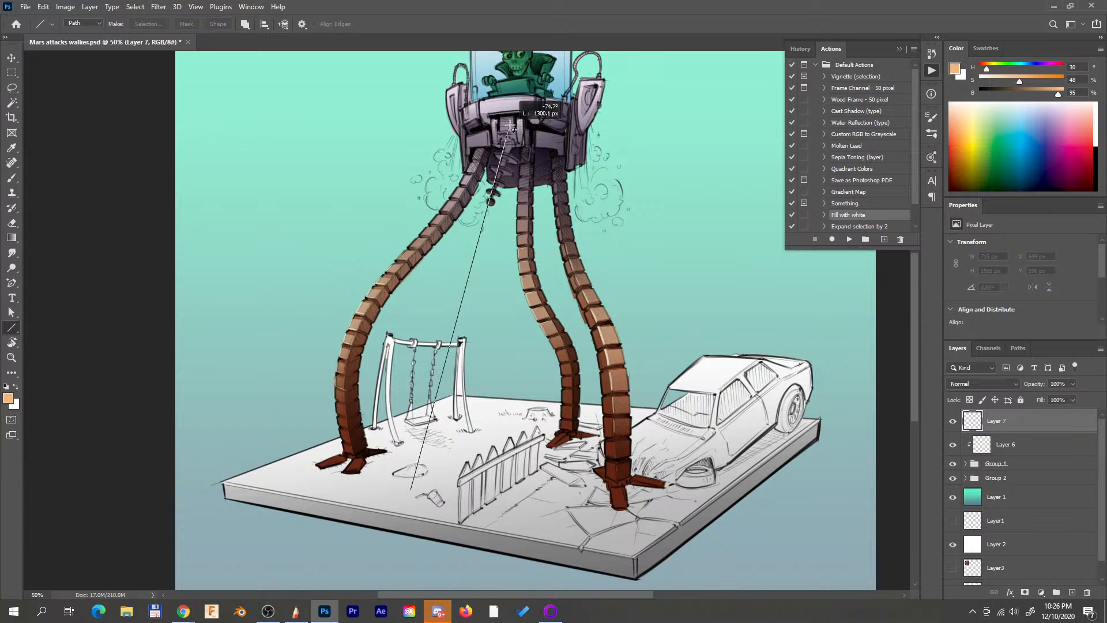
click(100, 24)
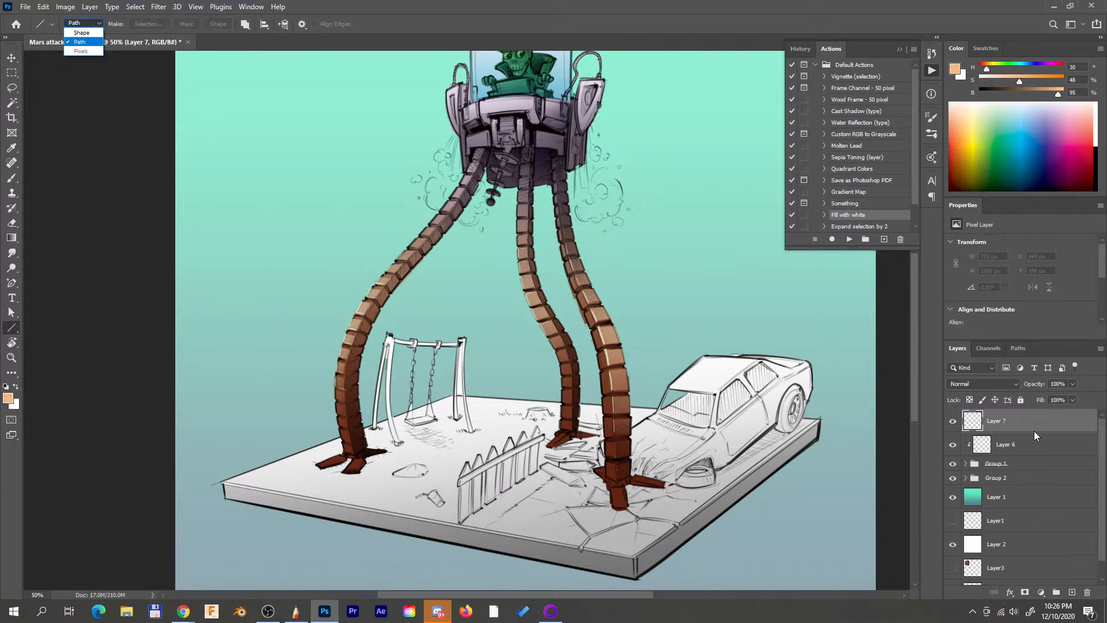
click(561, 335)
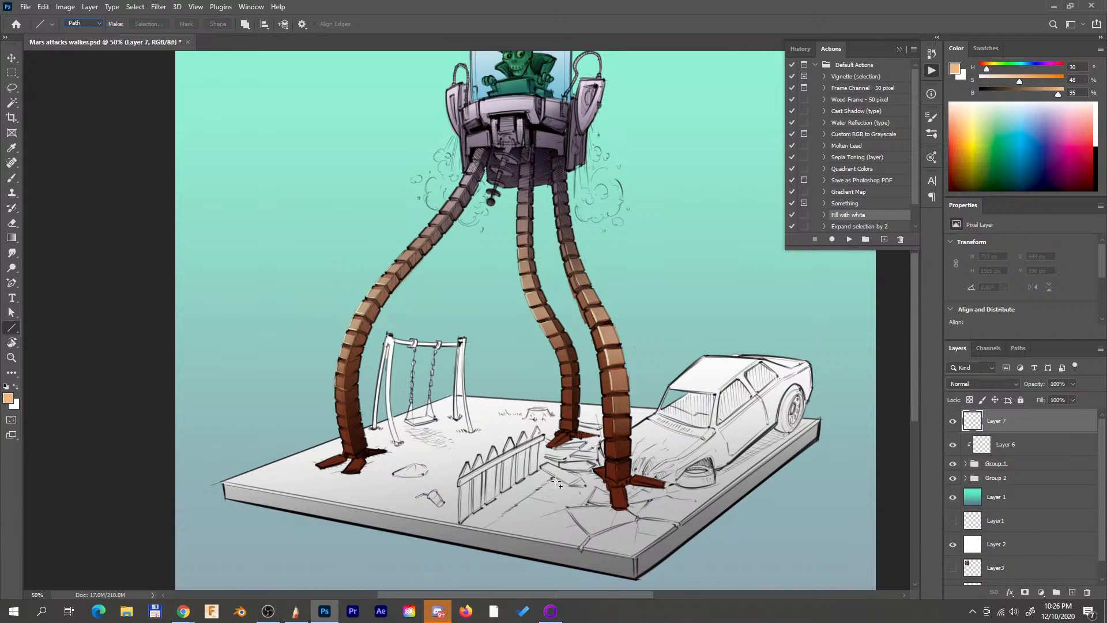
key(b)
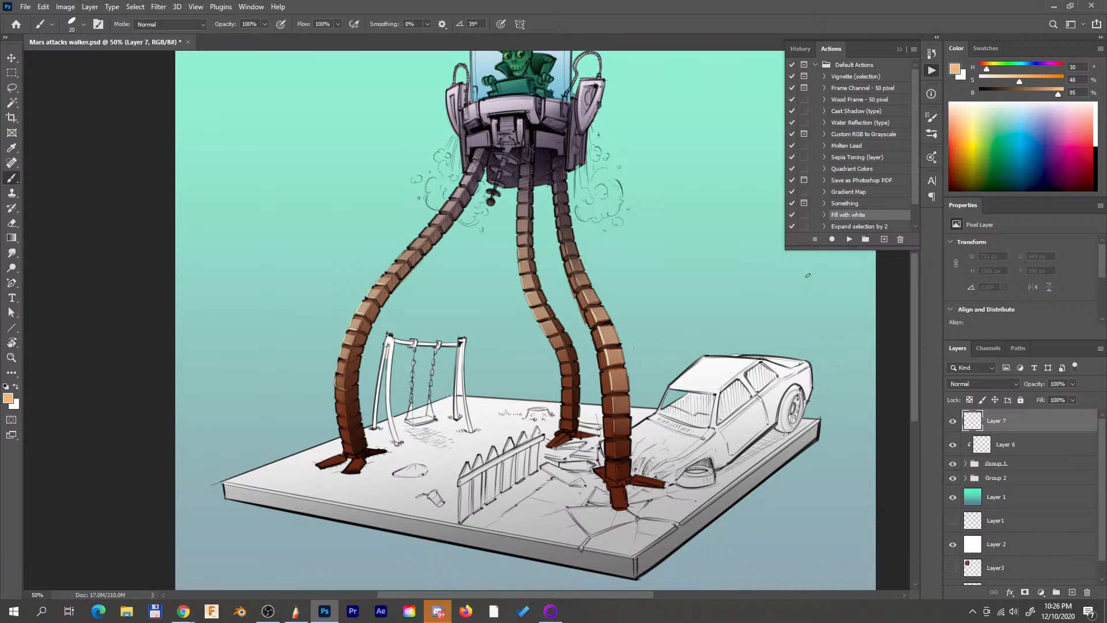
Set the brush colour to white and draw a straight beam line between the walker's underside and the ground near the pebbles.
drag(1019, 80, 965, 87)
drag(1059, 93, 1070, 90)
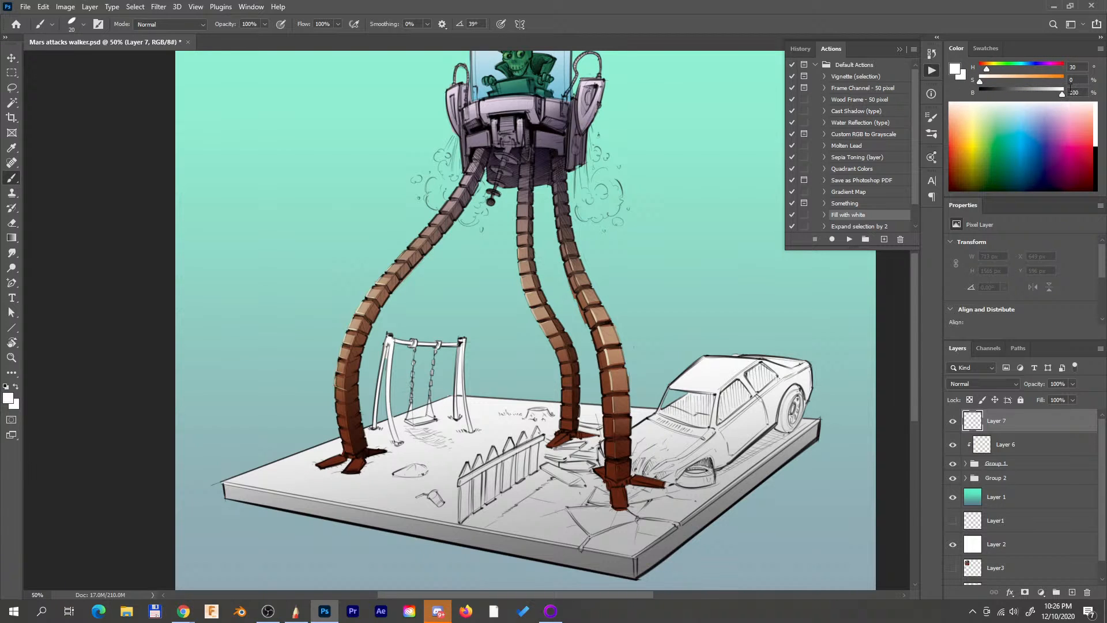
shift+click(409, 499)
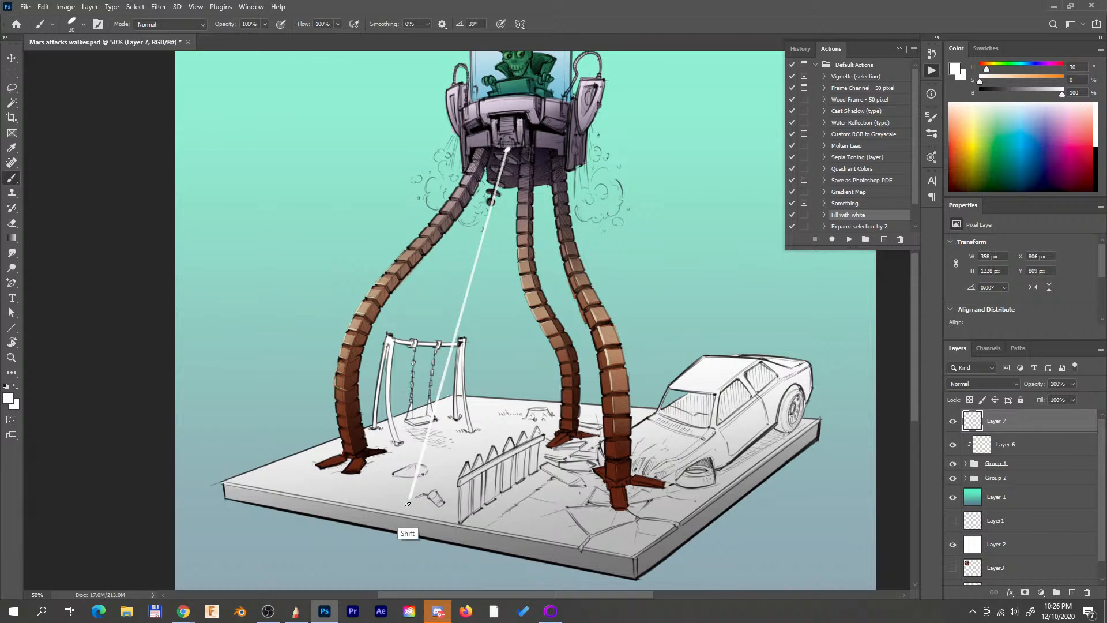
shift+click(409, 499)
shift+click(508, 150)
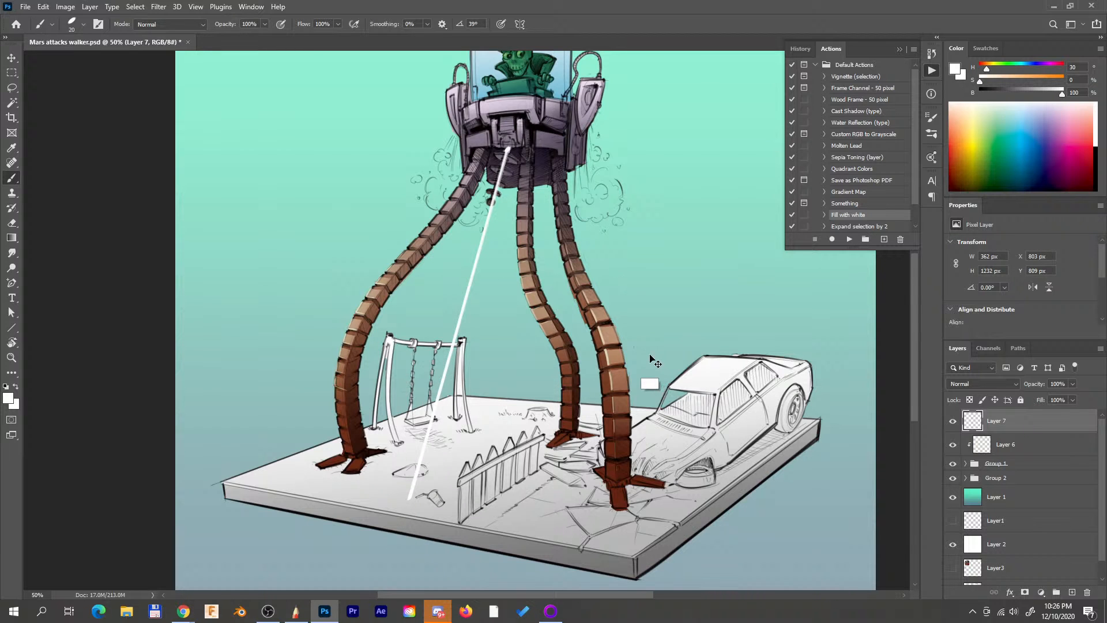
Rotate the white beam line 2.63° with Free Transform and shift it so its upper end meets the walker's underside.
scroll(634, 493, right, 3)
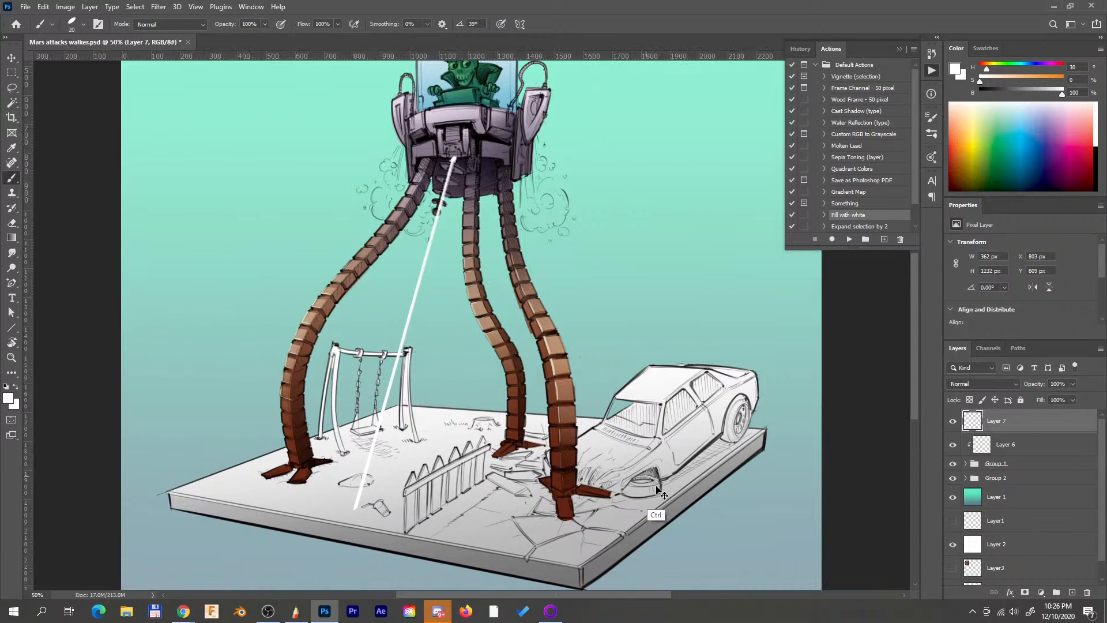
key(ctrl+t)
key(Escape)
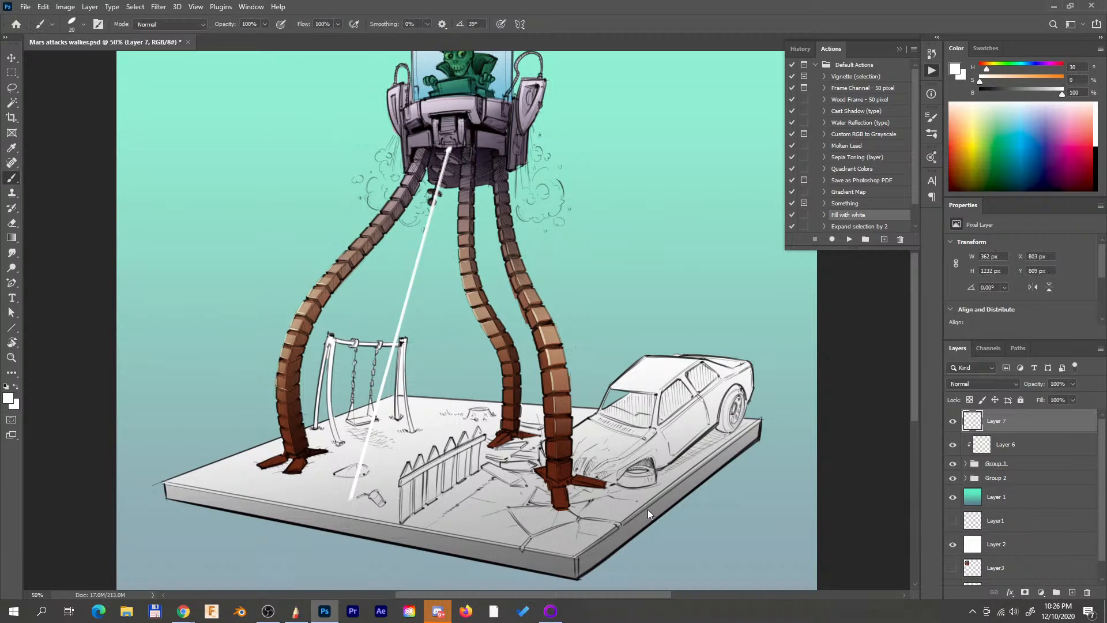
key(ctrl+t)
drag(473, 524, 465, 524)
mouse_move(481, 417)
mouse_down()
mouse_move(464, 424)
mouse_move(481, 417)
mouse_up()
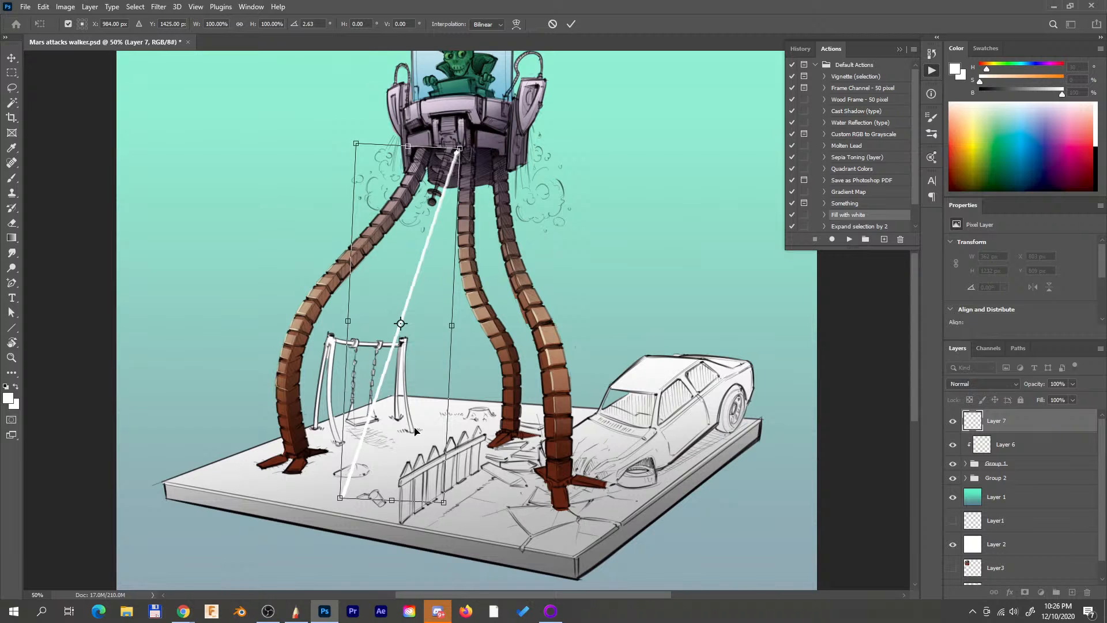
drag(414, 431, 403, 430)
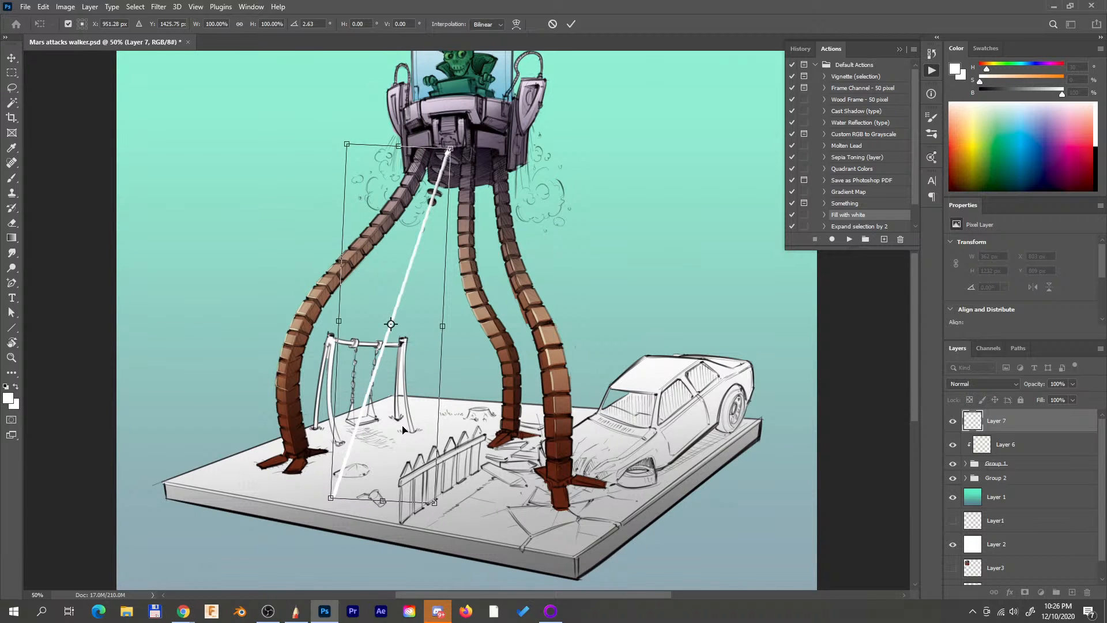
key(Return)
key(b)
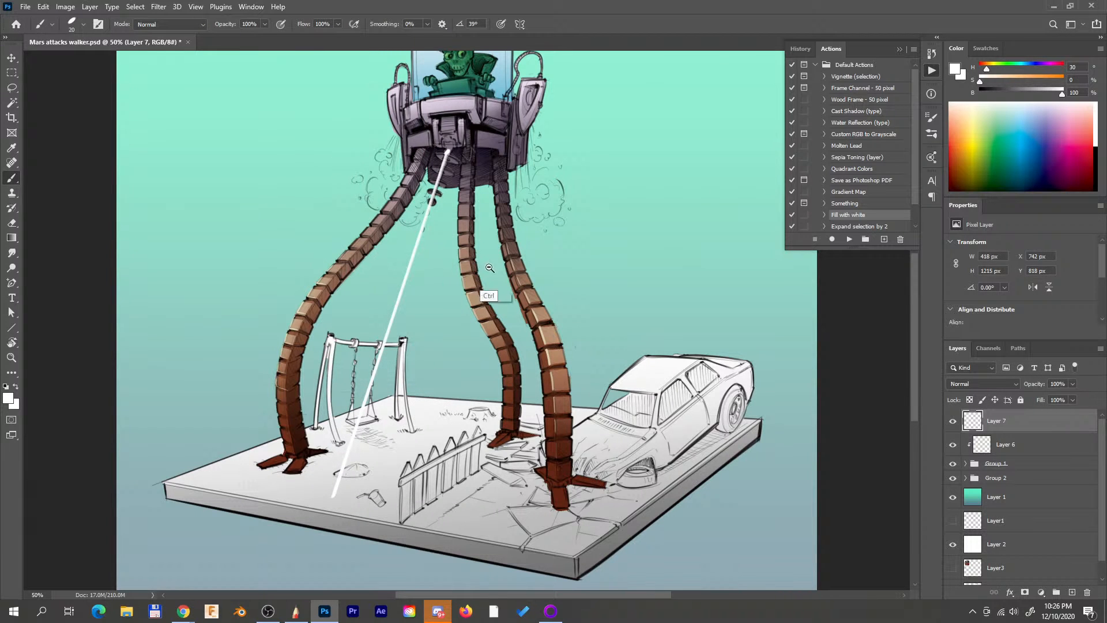
Add a new layer between Layer 6 and Layer 7 and choose the 177 px Soft Round brush.
drag(487, 297, 474, 301)
drag(511, 371, 538, 360)
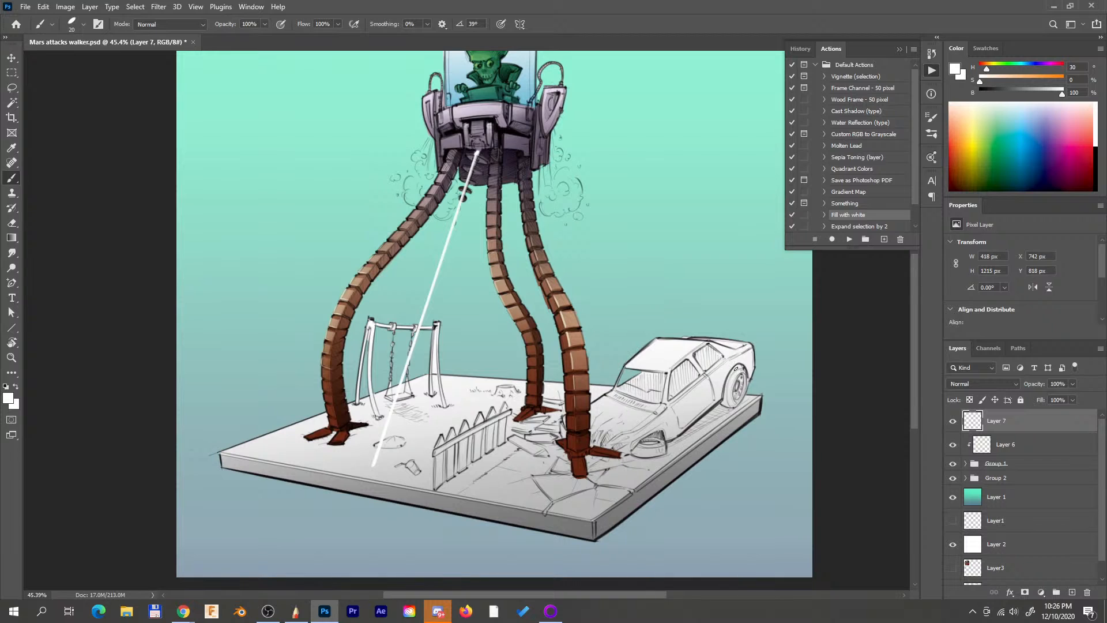
click(1019, 451)
click(1072, 592)
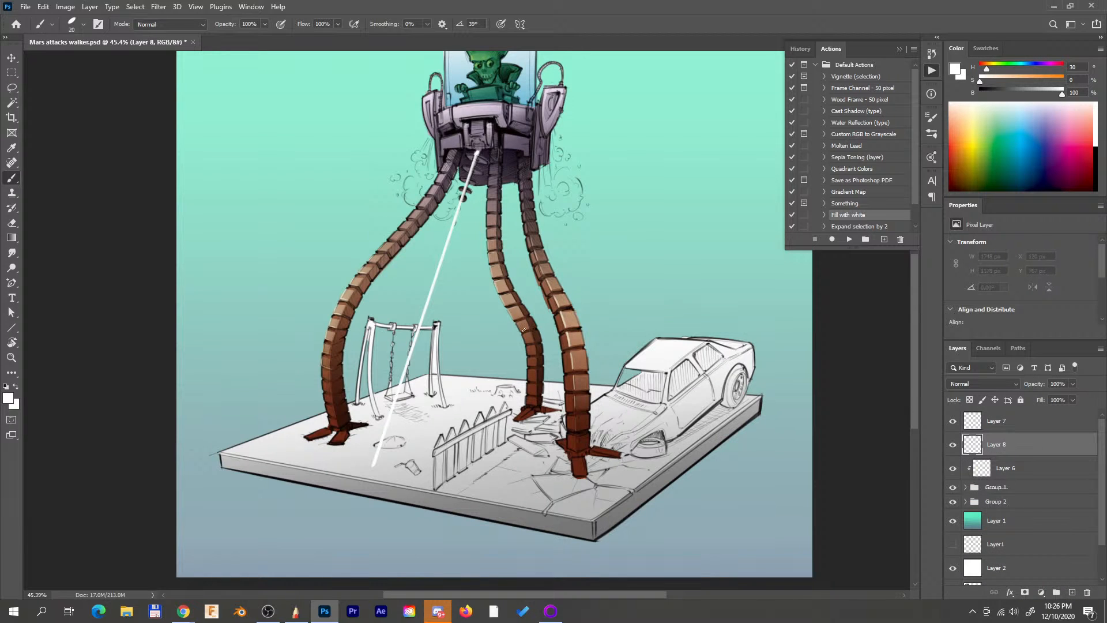
right_click(547, 285)
right_click(630, 267)
click(747, 323)
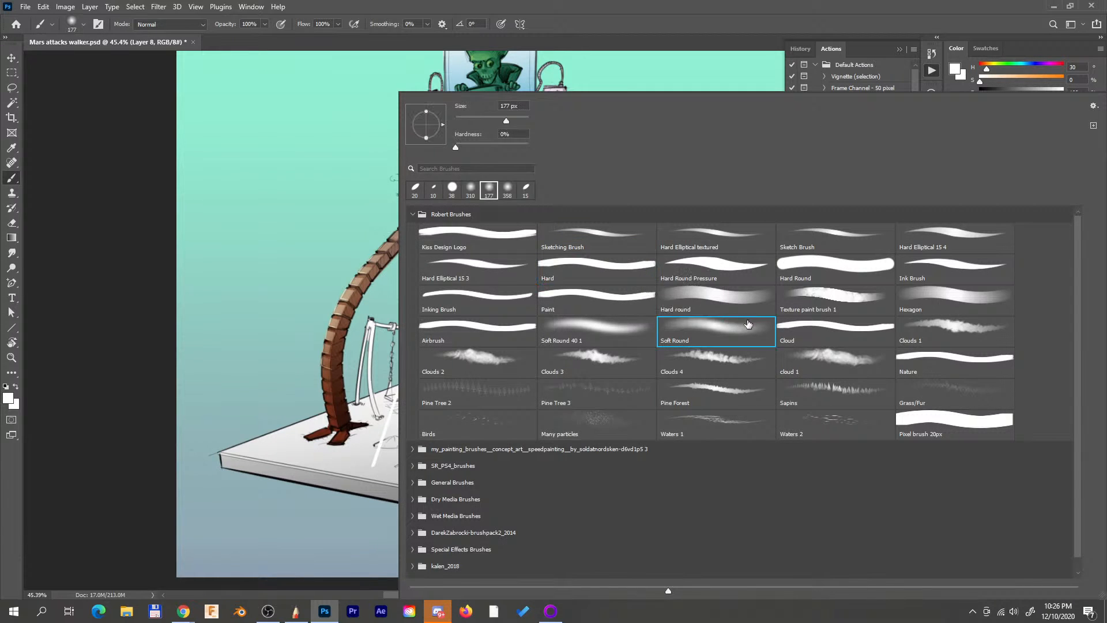
click(286, 573)
click(286, 572)
Set the colour to hue 0, saturation 100%, brightness 100% and brush a soft red glow along the white beam.
drag(1045, 79, 1100, 82)
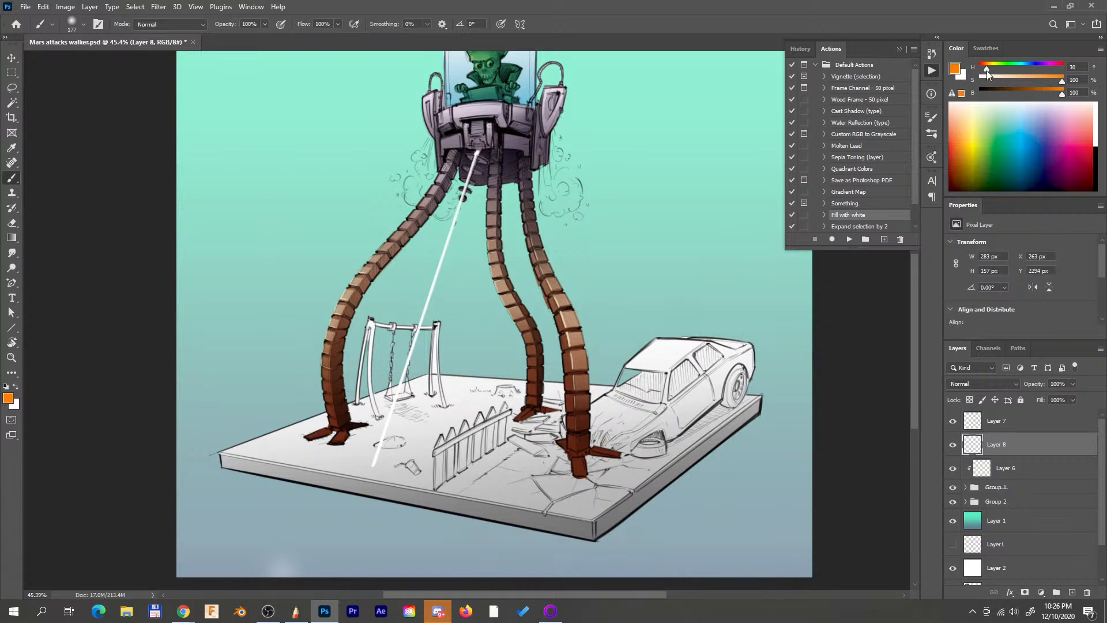
drag(987, 70, 980, 69)
click(372, 456)
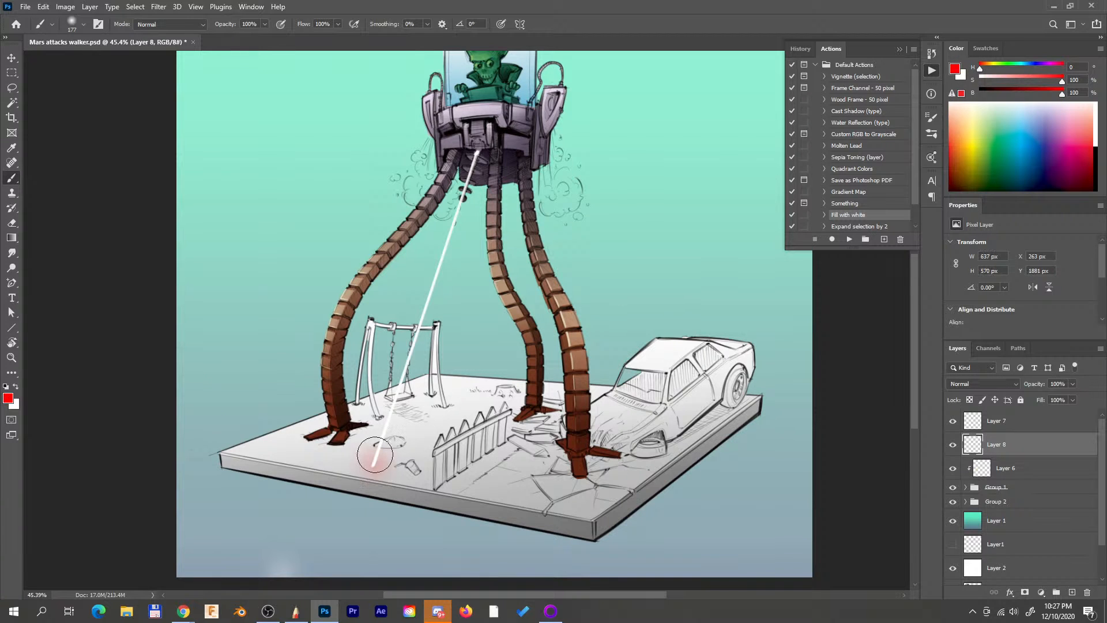
shift+click(477, 151)
shift+click(373, 455)
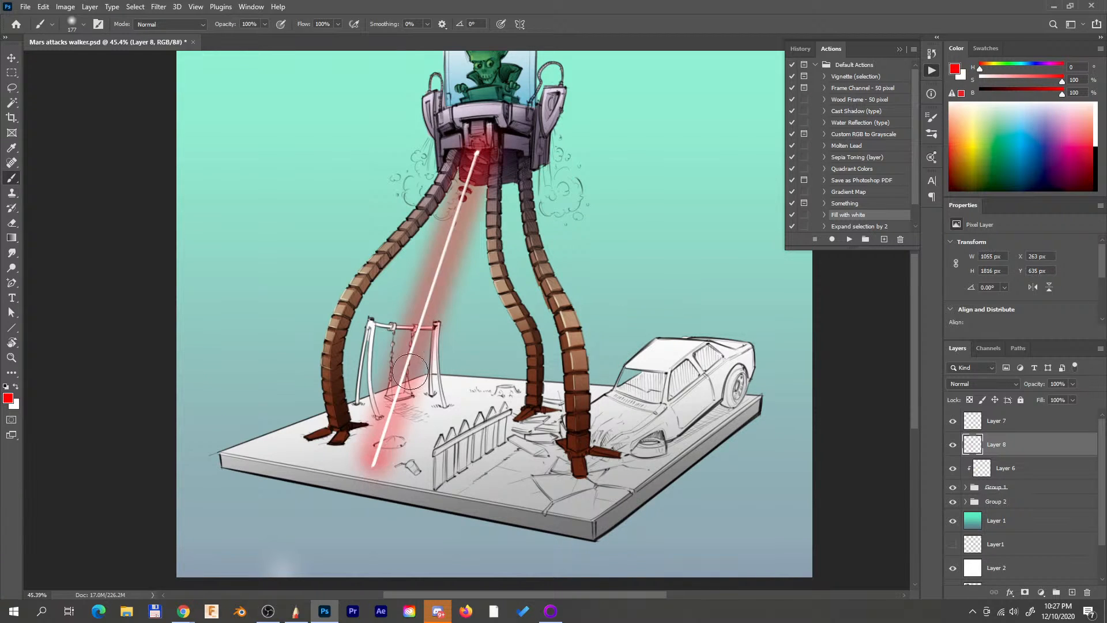
shift+click(485, 138)
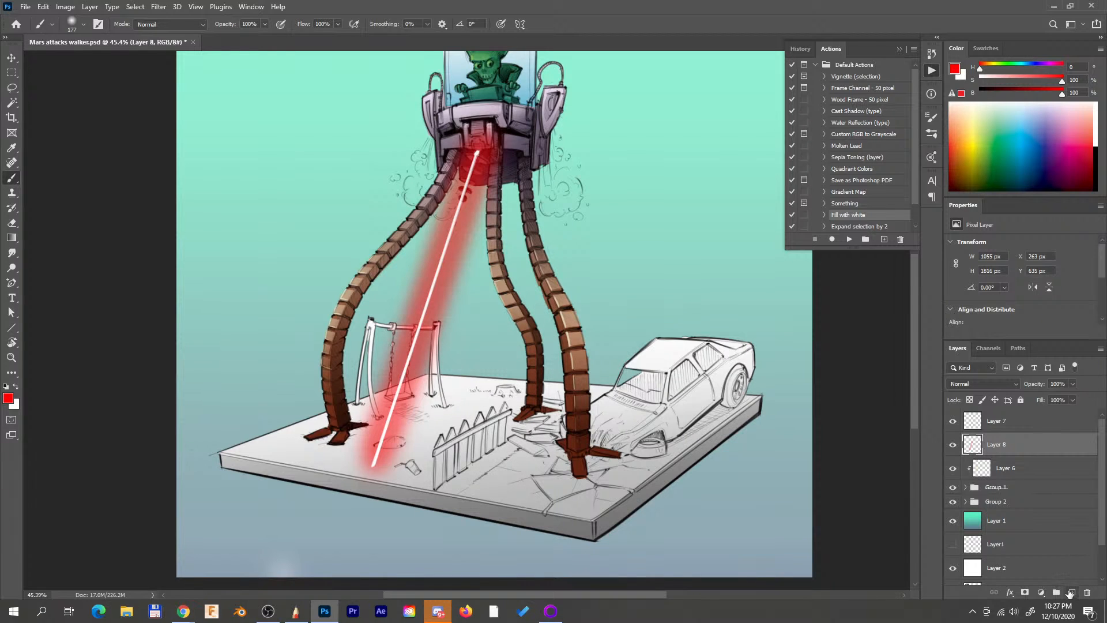
Sample near-white from the beam and add a new layer above the red glow layer instead of a layer group.
click(1056, 592)
alt+click(433, 305)
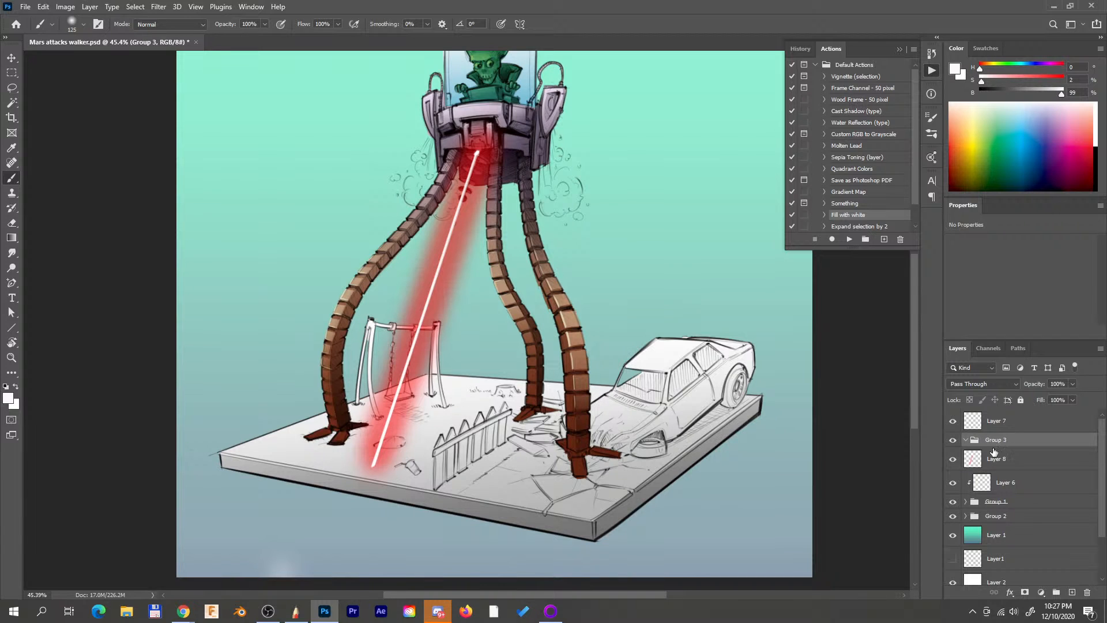
key(Delete)
click(1071, 593)
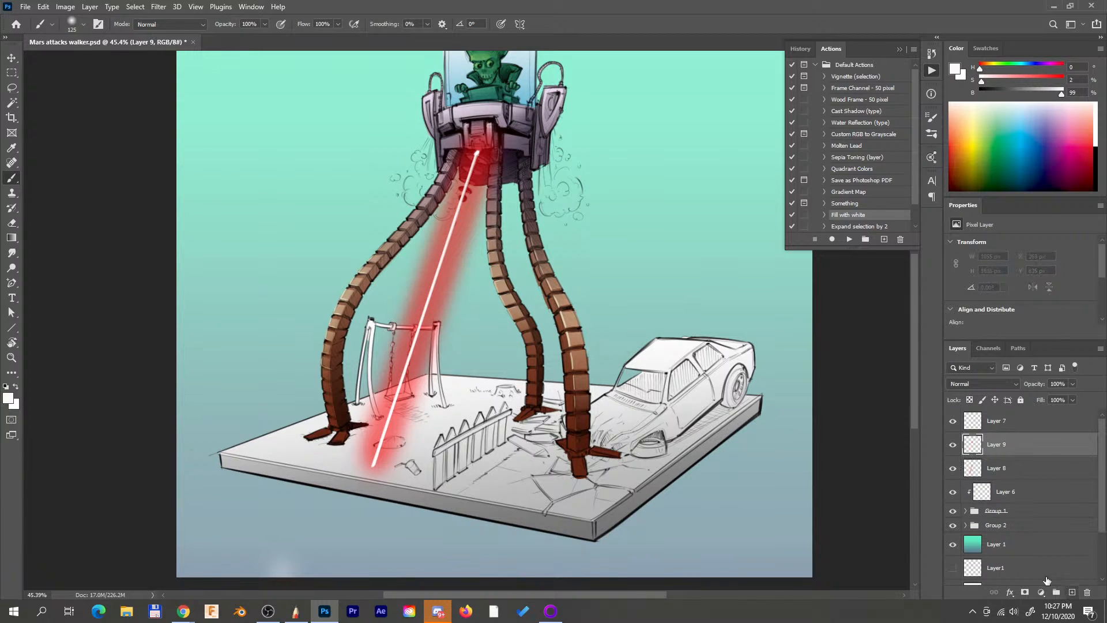
Try a 72 px soft white glow line along the beam, and undo it.
drag(387, 461, 381, 461)
click(373, 463)
shift+click(478, 152)
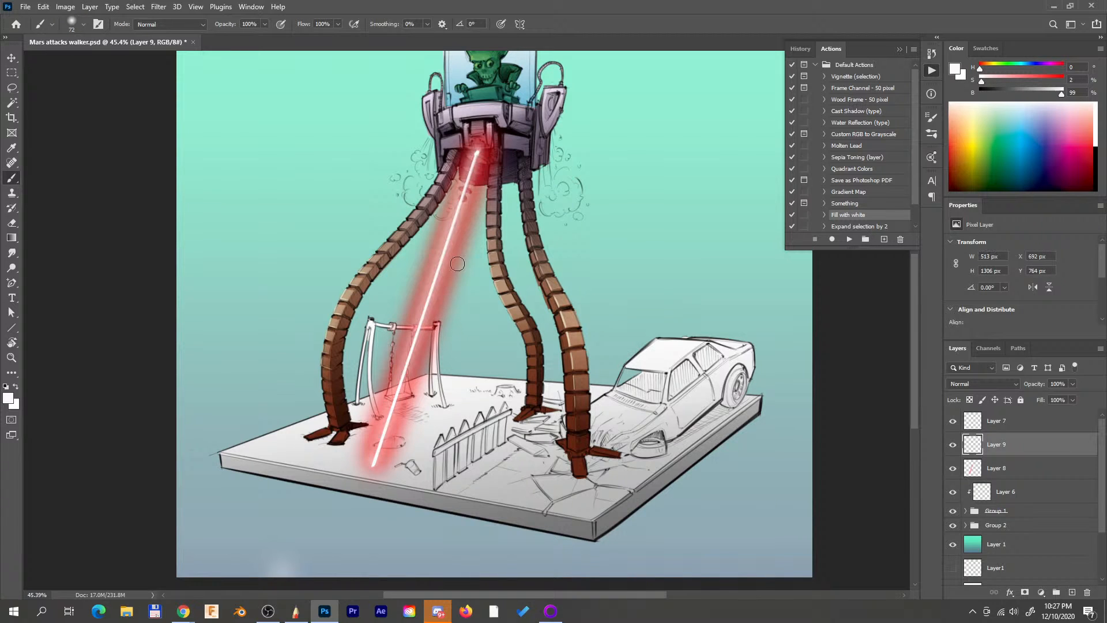
shift+click(374, 465)
key(ctrl+z)
drag(385, 448, 392, 449)
key(ctrl+z)
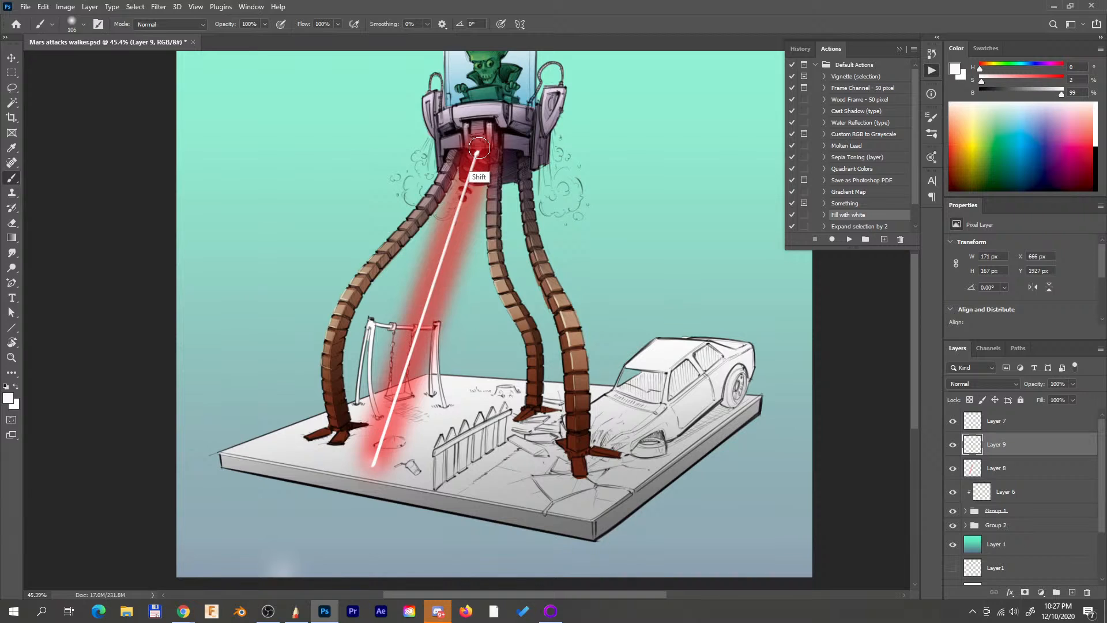
Brush soft white straight lines along the beam, first at 106 px and again at 40 px, to form its inner glow.
shift+click(477, 152)
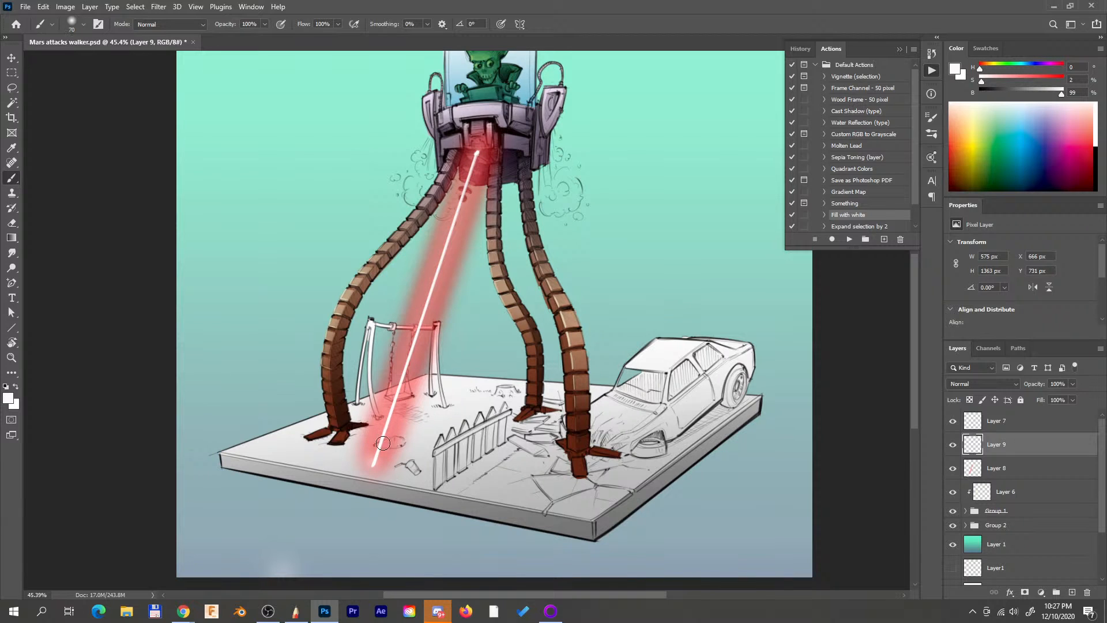
shift+click(481, 147)
shift+click(373, 463)
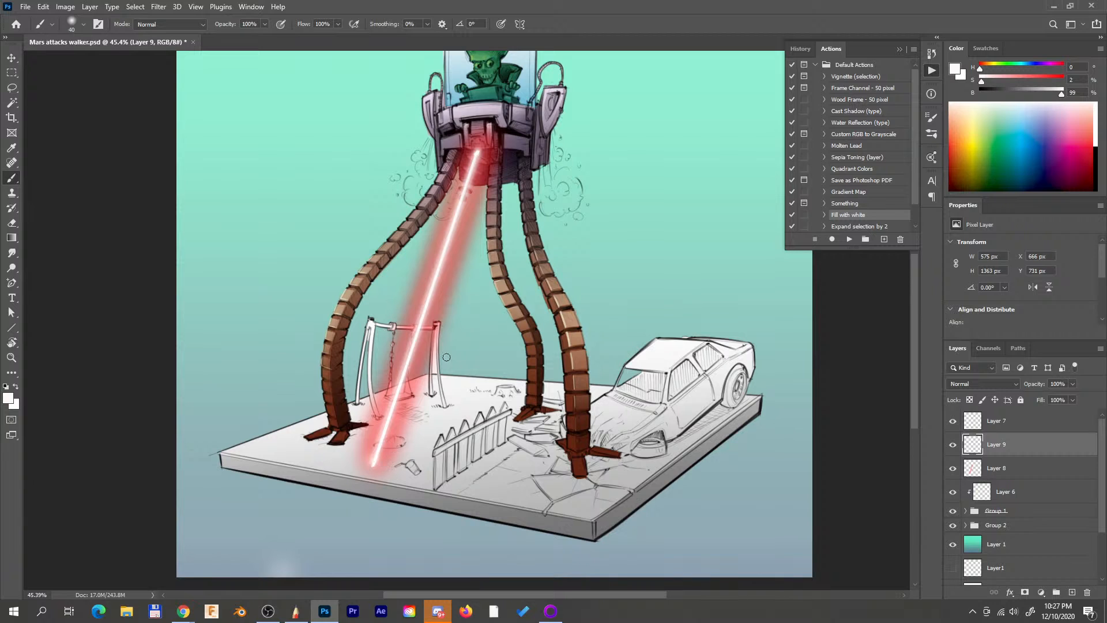
Select Layers 7, 9 and 8 together and move them below Group 1, directly above Group 2.
scroll(502, 144, up, 1)
key(e)
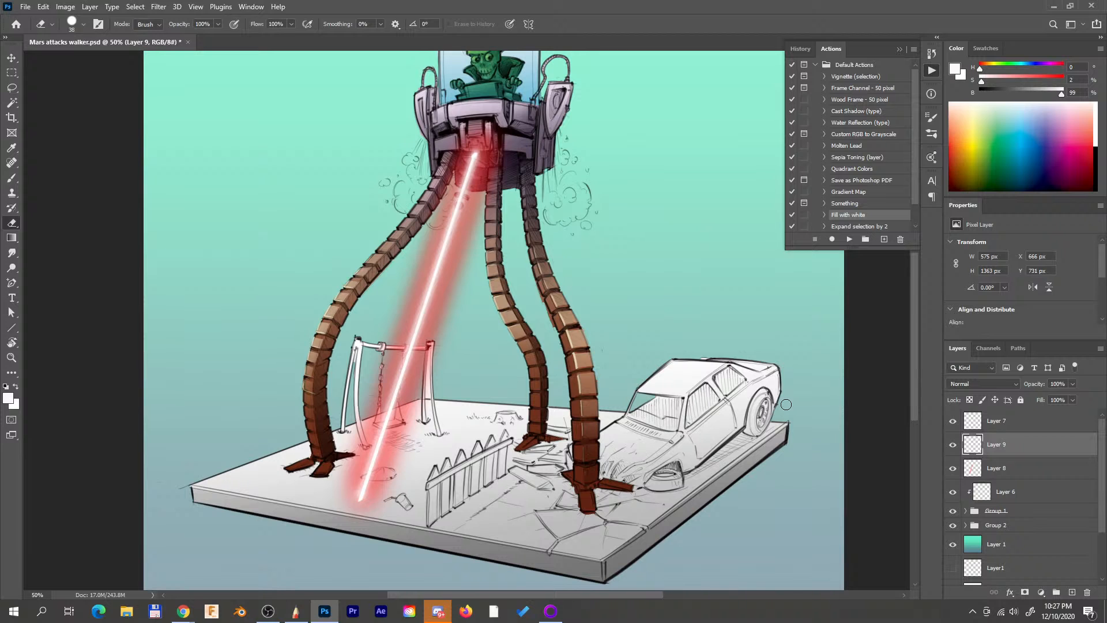
scroll(536, 358, down, 1)
drag(474, 301, 504, 332)
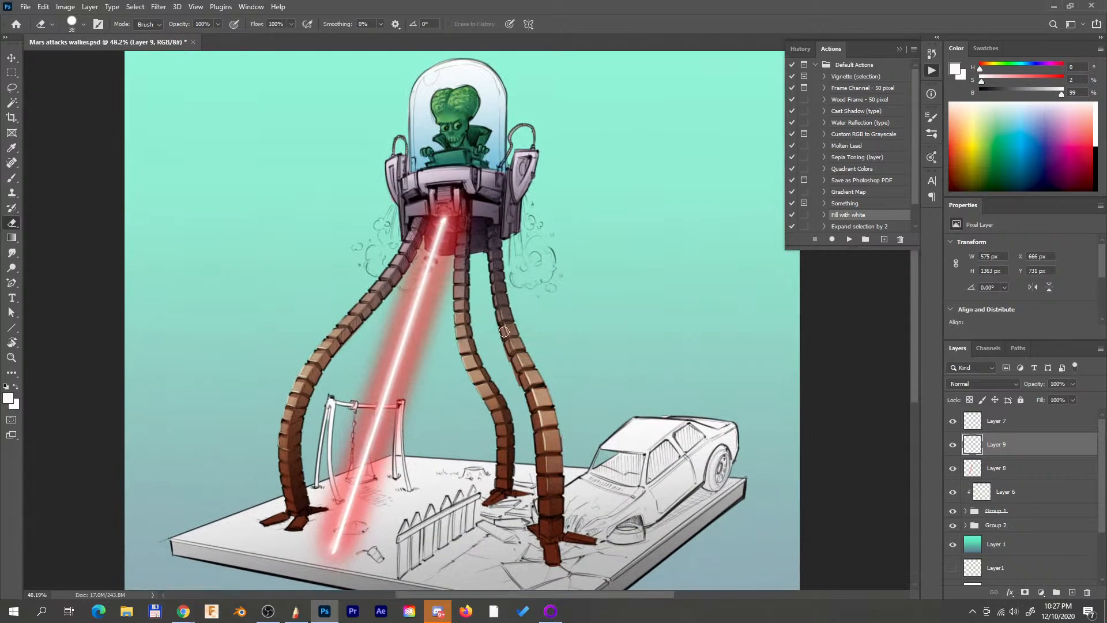
shift+click(1010, 468)
drag(1095, 449, 1101, 475)
drag(1061, 431, 1055, 476)
drag(519, 366, 580, 376)
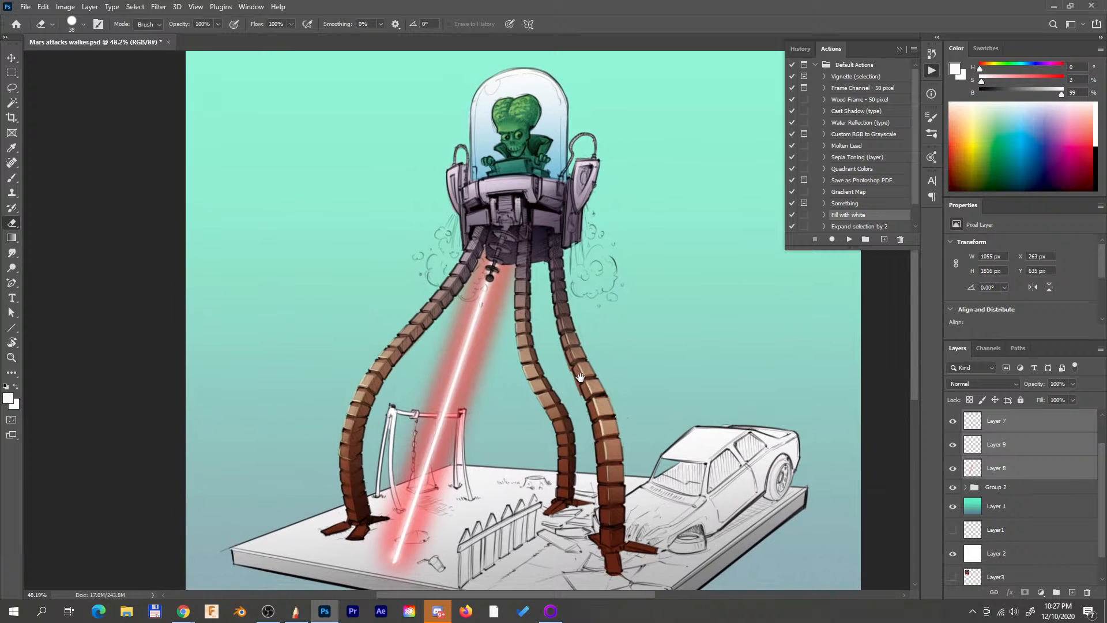
Add a new layer above Layer 6 and choose the Soft Round brush enlarged to 327 px.
scroll(1100, 460, up, 3)
click(1018, 424)
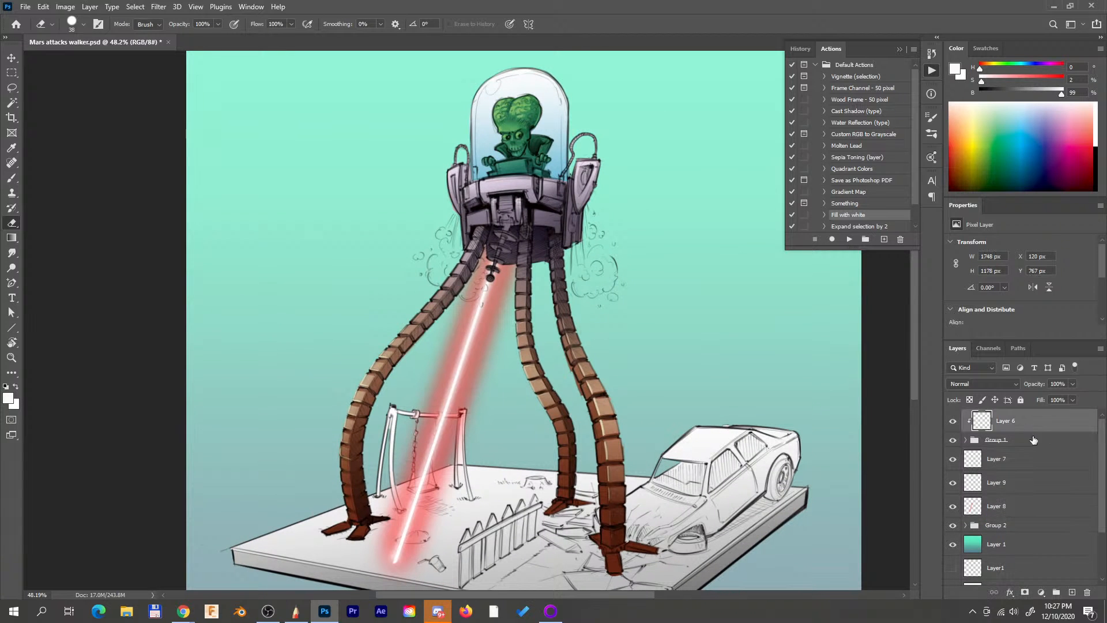
key(b)
right_click(855, 367)
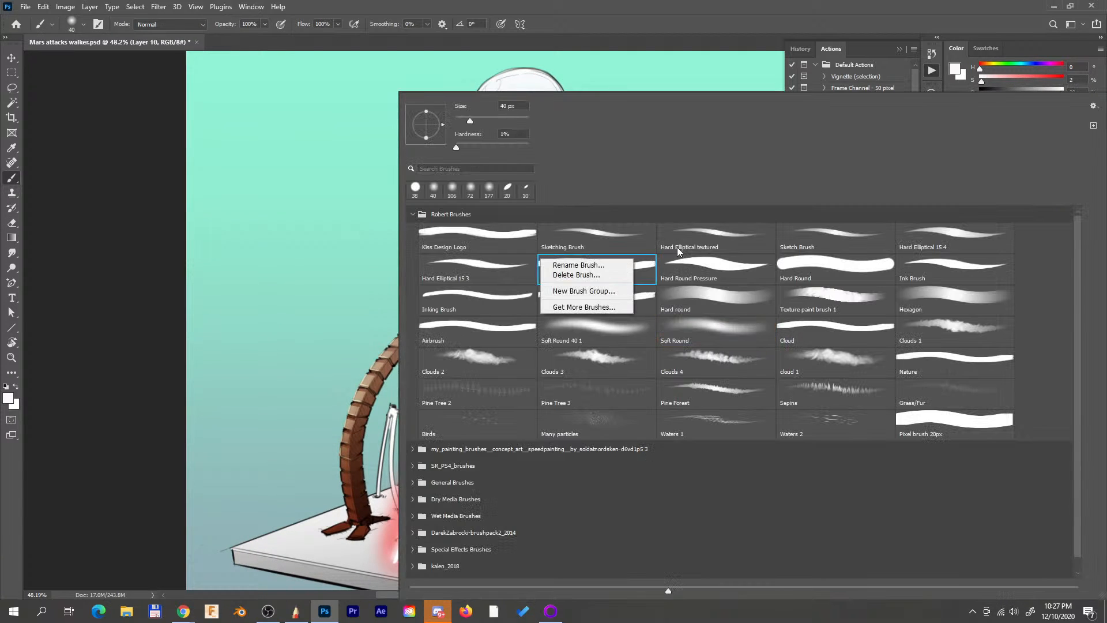
double_click(699, 327)
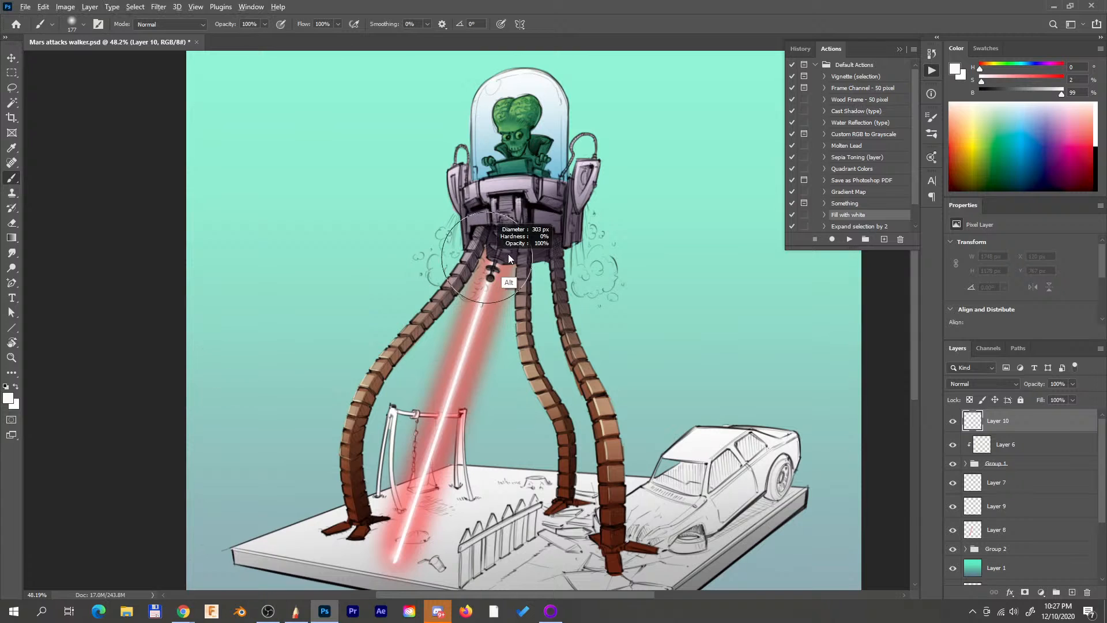
Set the colour saturation to 100% and paint a red glow around the emitter, adding a small soft white centre at 56 px.
click(1063, 78)
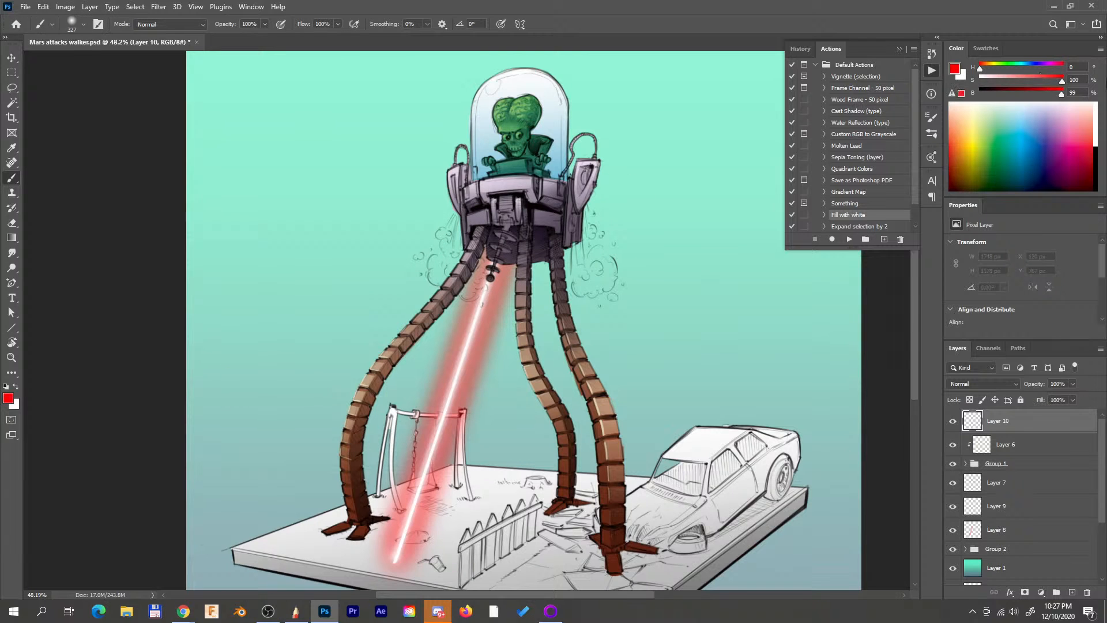
mouse_move(489, 280)
mouse_down()
mouse_move(505, 235)
mouse_move(507, 260)
mouse_move(493, 276)
mouse_move(504, 276)
mouse_move(511, 225)
mouse_move(526, 260)
mouse_move(495, 274)
mouse_move(499, 294)
mouse_move(508, 259)
mouse_move(479, 262)
mouse_up()
key(x)
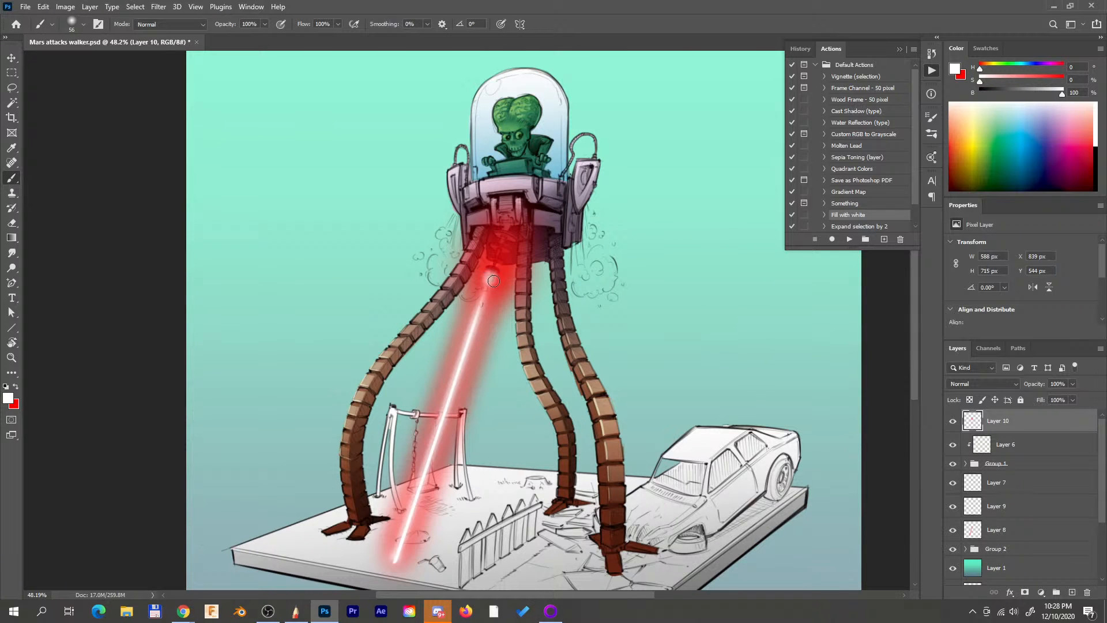
Choose the 10 px Sketching Brush and dab a bright white point on the glow just below the emitter.
right_click(685, 214)
double_click(584, 241)
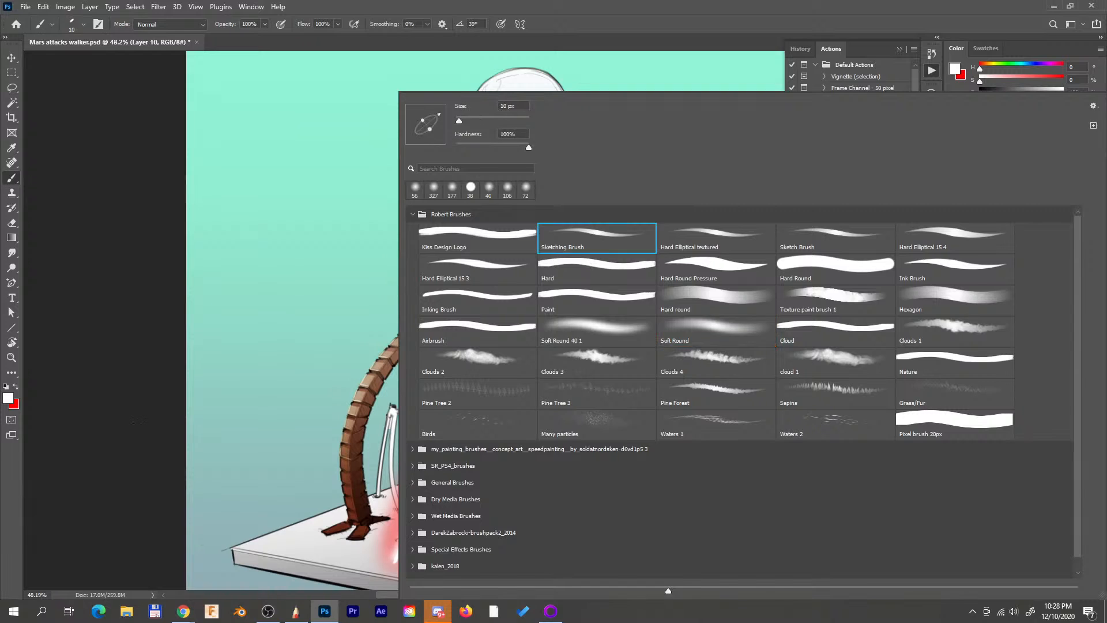
drag(548, 244, 597, 218)
mouse_move(307, 425)
mouse_down()
mouse_move(407, 301)
mouse_move(336, 355)
mouse_move(329, 377)
mouse_up()
ctrl+alt+click(392, 281)
key(z)
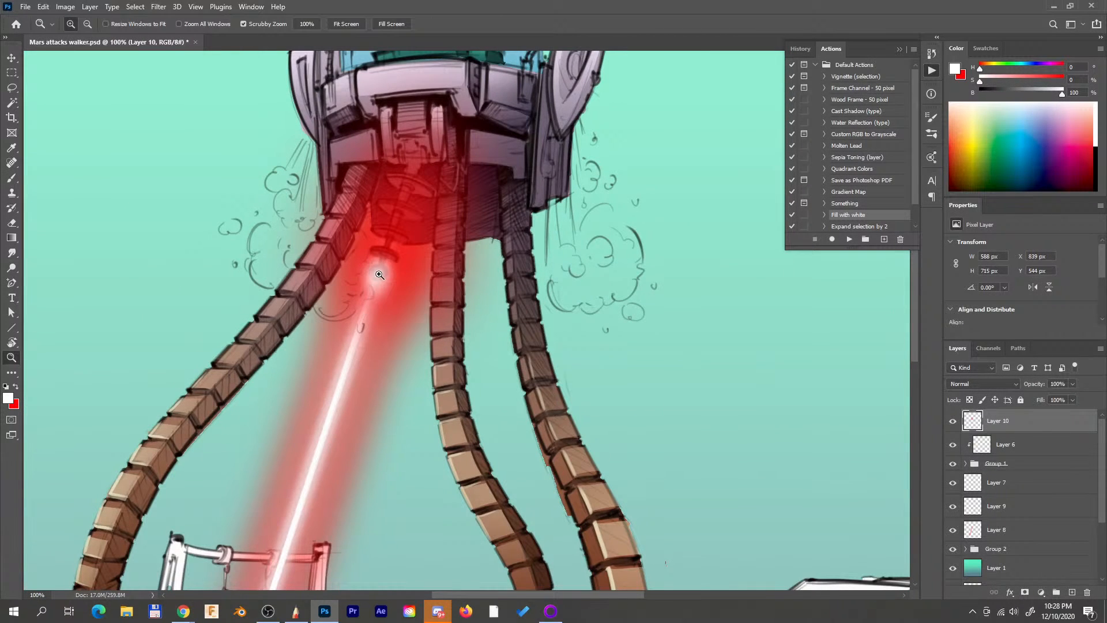
key(b)
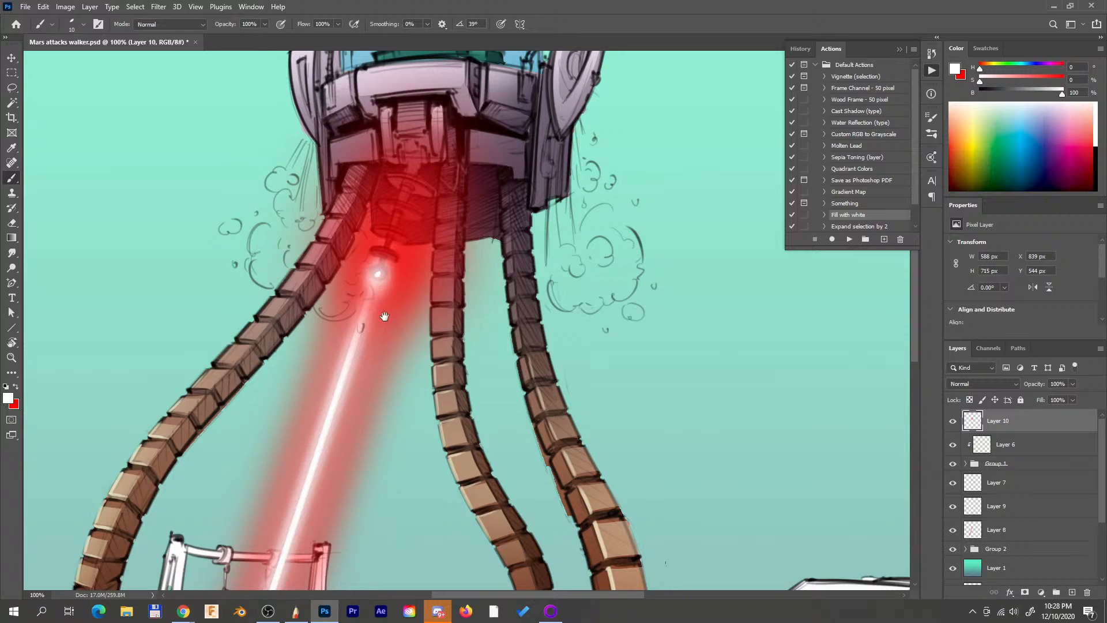
Draw a thin straight white core line from the bright point below the emitter to the beam's end on the ground.
drag(377, 461, 514, 96)
shift+click(322, 485)
mouse_move(546, 160)
mouse_down()
mouse_move(466, 432)
mouse_move(459, 500)
mouse_up()
shift+click(420, 258)
drag(490, 376, 589, 51)
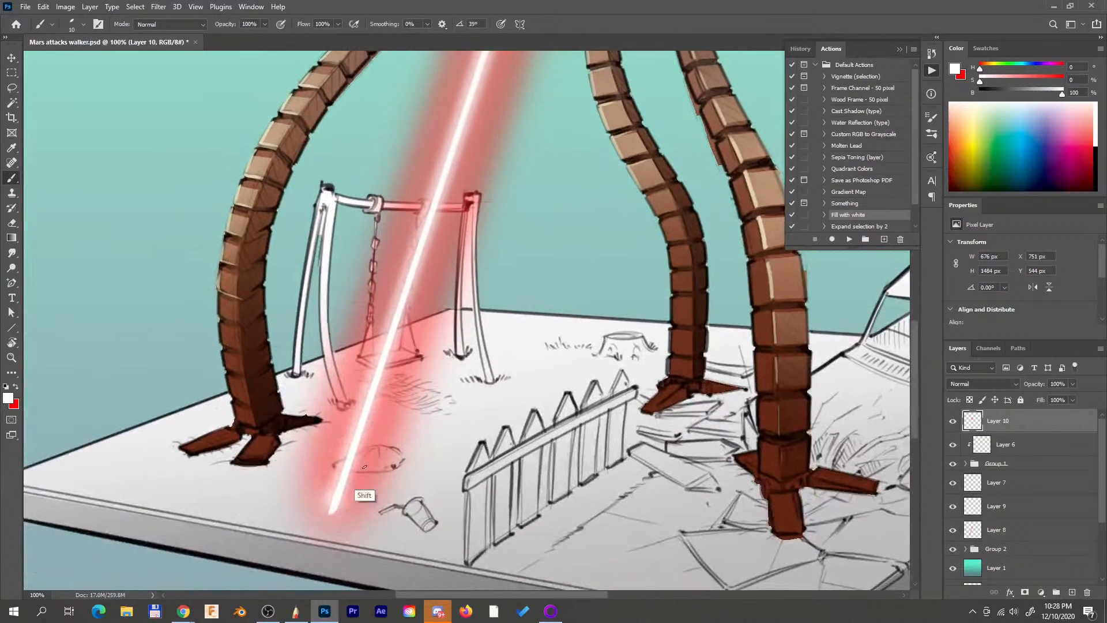
shift+click(333, 508)
drag(571, 144, 490, 465)
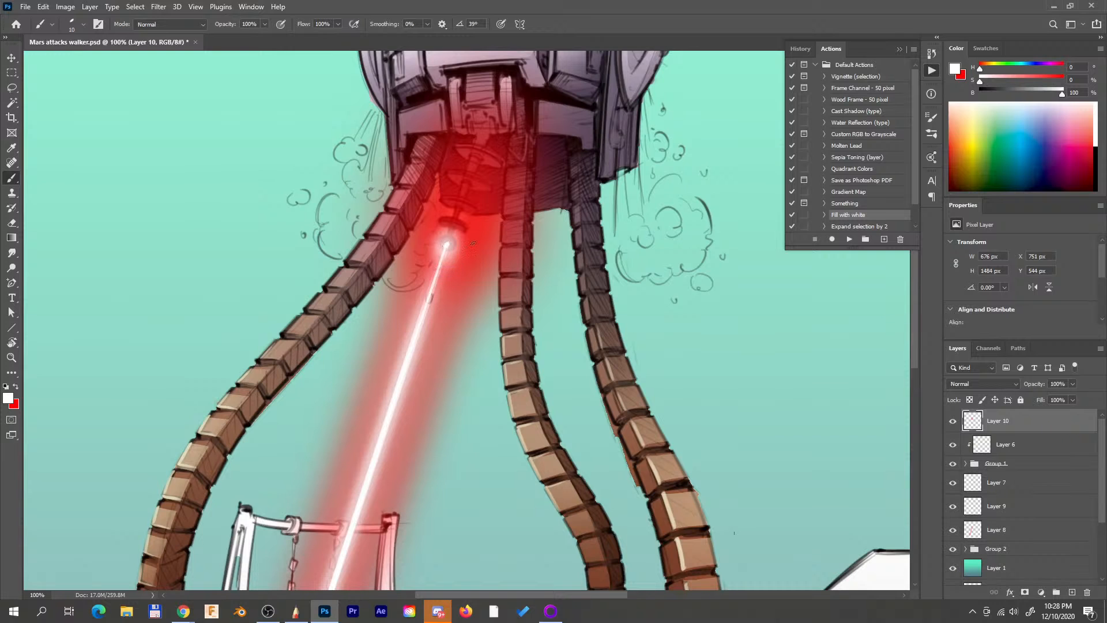
drag(498, 225, 516, 186)
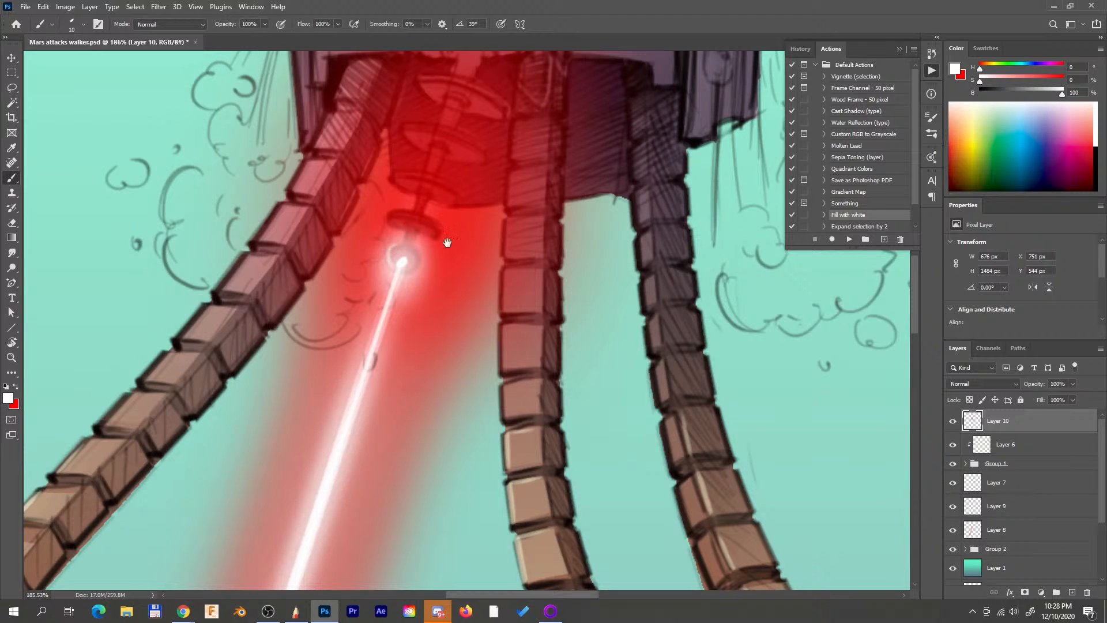
Paint white rim highlights along the lower edges of the four emitter discs under the walker.
mouse_move(448, 242)
mouse_down()
mouse_move(375, 300)
mouse_move(395, 397)
mouse_move(385, 356)
mouse_up()
drag(339, 411, 349, 344)
drag(336, 405, 348, 346)
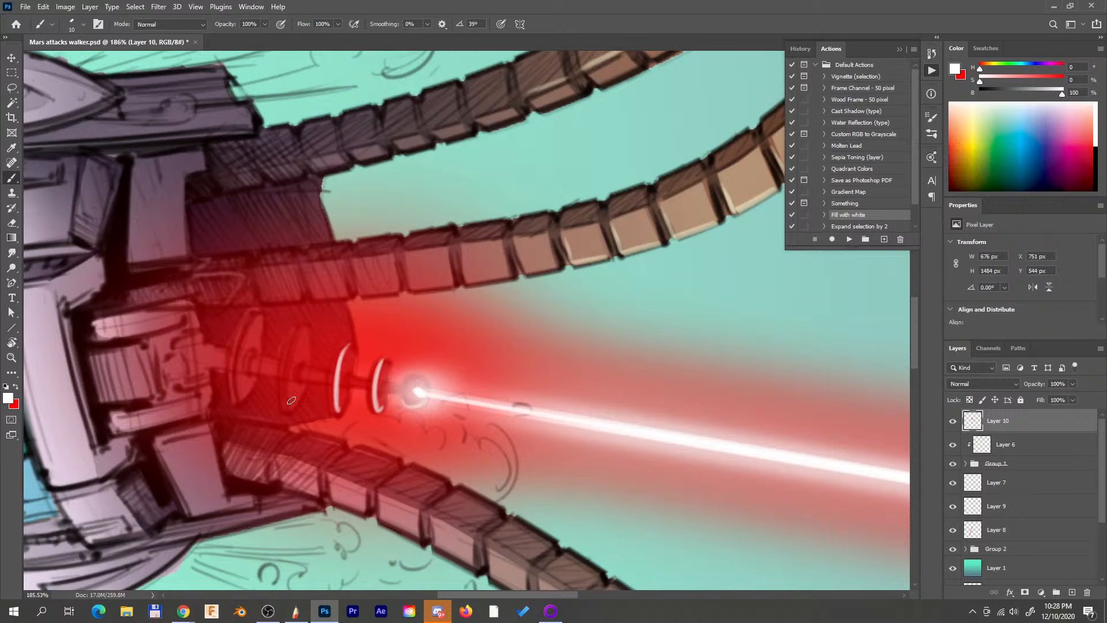
drag(288, 406, 300, 330)
drag(239, 402, 253, 319)
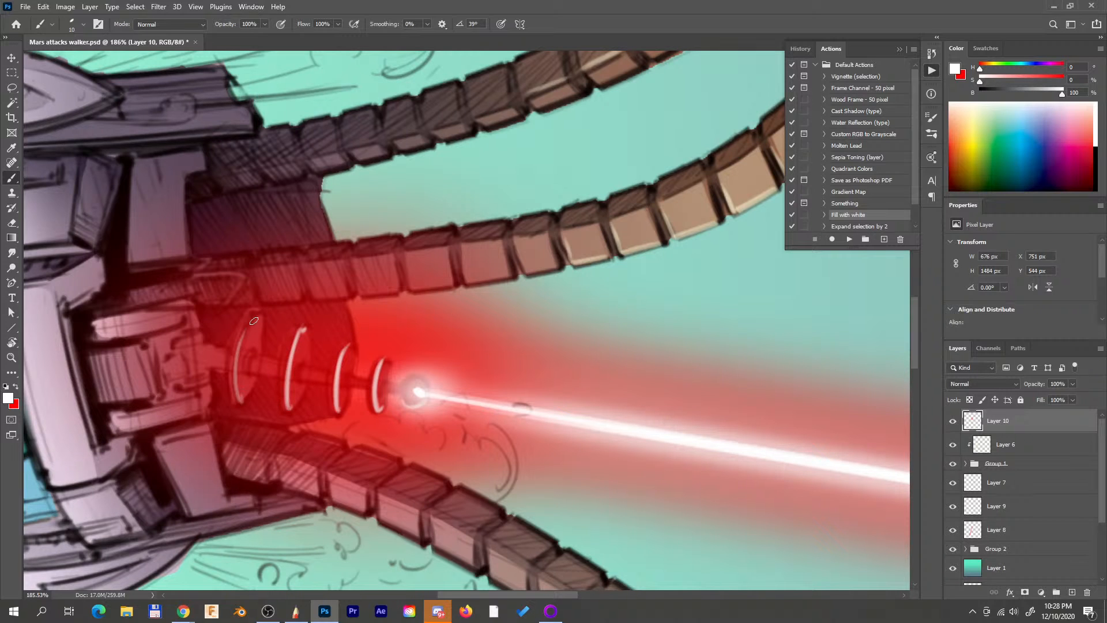
Draw thin, jagged white lightning arcs between the emitter discs and out towards the neighbouring legs.
key(r)
mouse_move(474, 203)
mouse_down()
mouse_move(487, 203)
mouse_move(571, 358)
mouse_move(581, 333)
mouse_up()
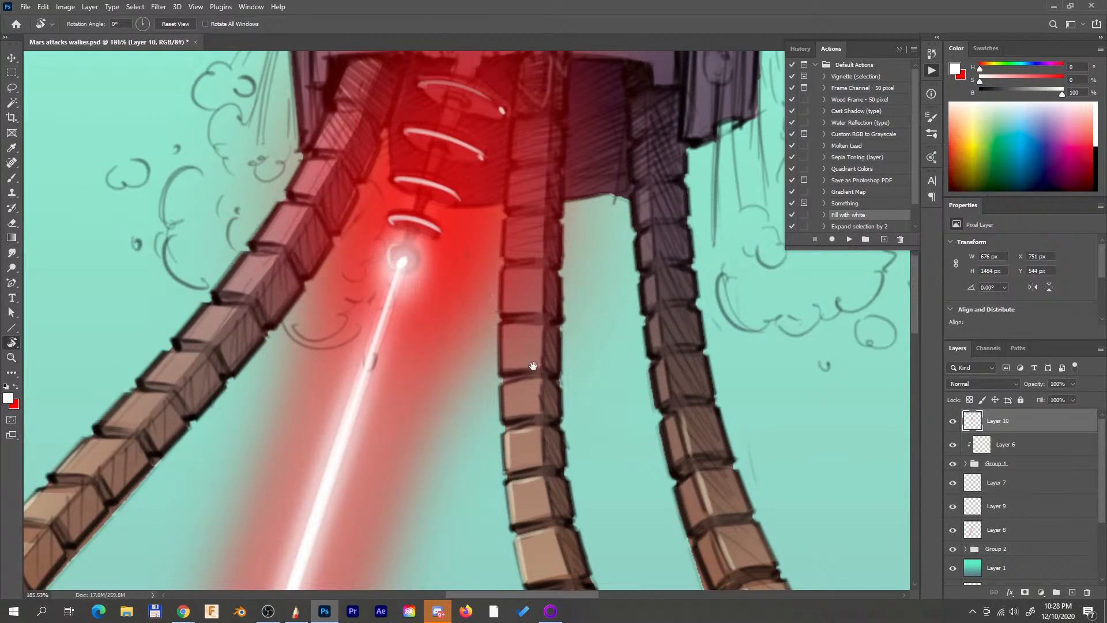
key(space)
drag(477, 216, 479, 354)
key(b)
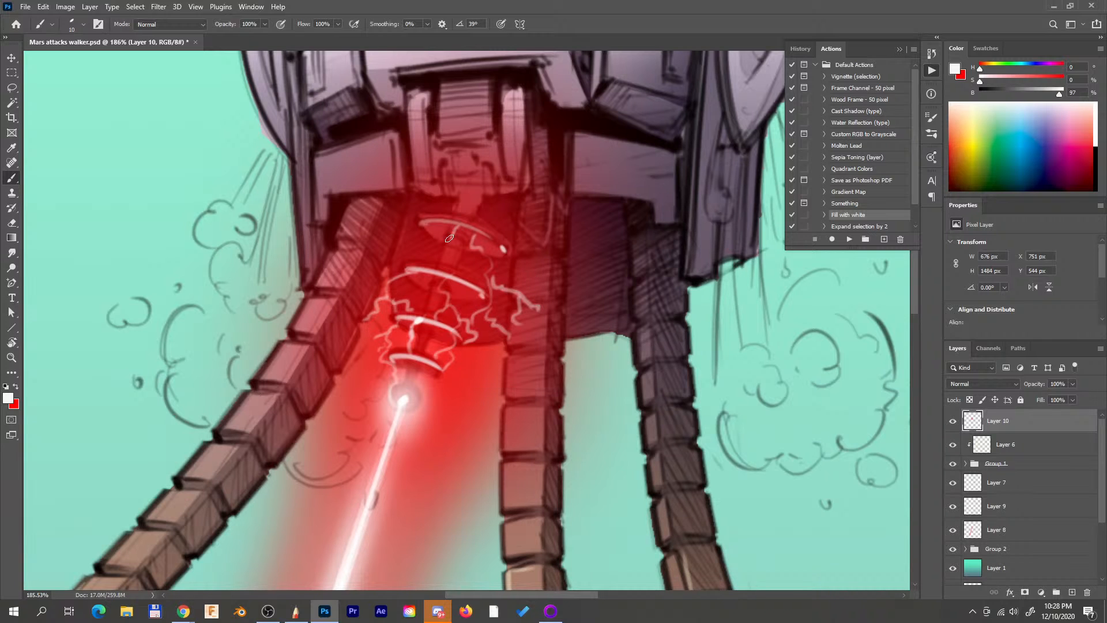
Extend the lightning to the top emitter disc and brighten the ends of the disc rims with white.
key(r)
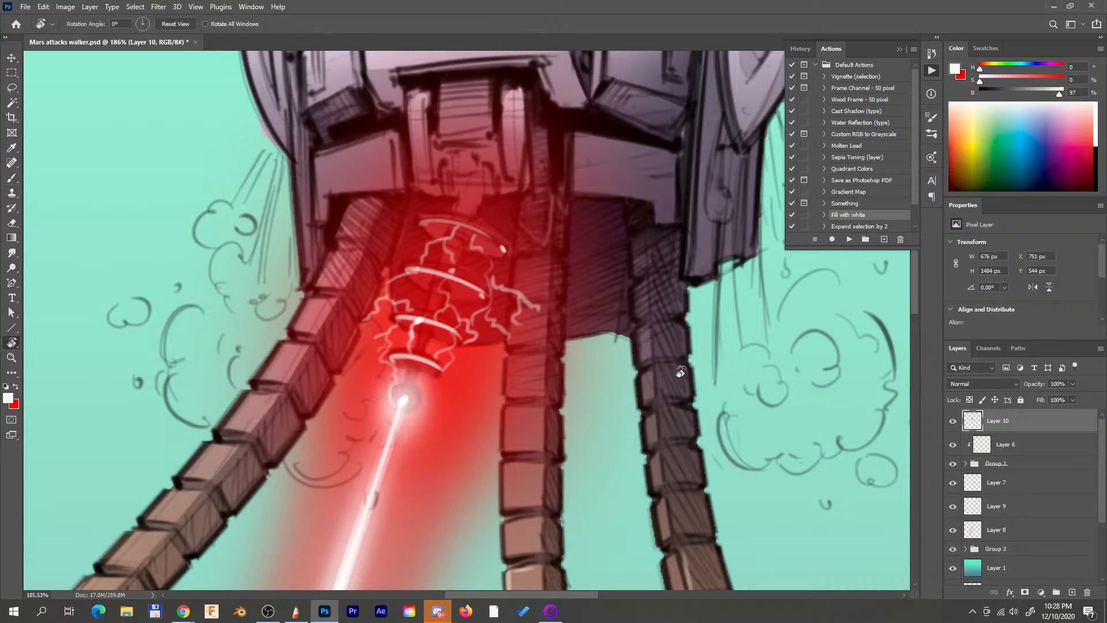
mouse_move(642, 388)
mouse_down()
mouse_move(582, 442)
mouse_move(570, 403)
mouse_move(601, 333)
mouse_move(667, 340)
mouse_up()
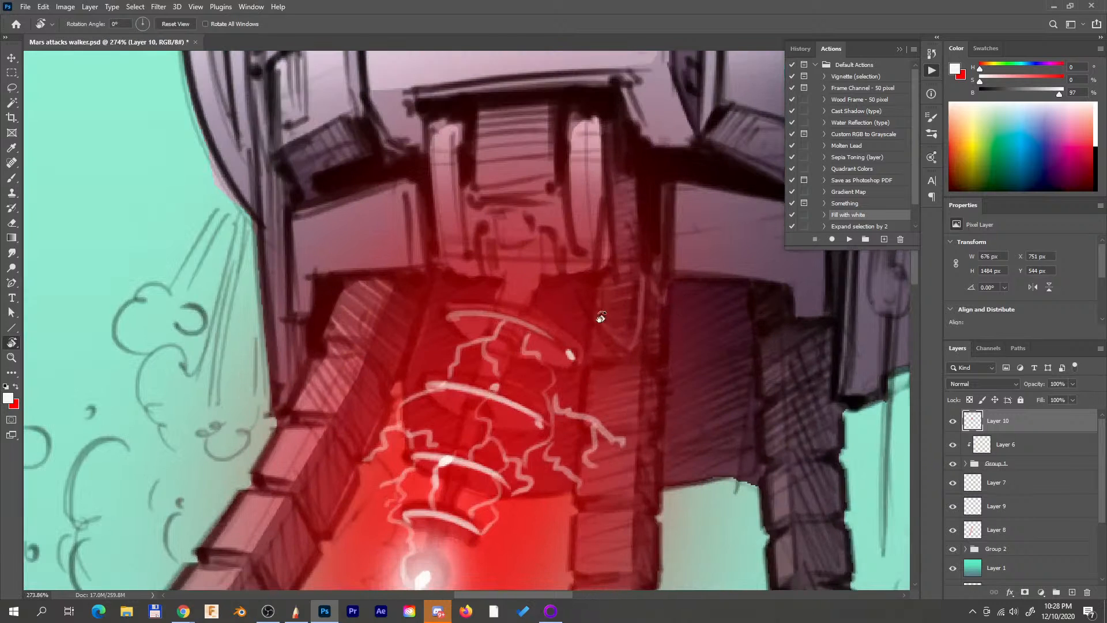
key(b)
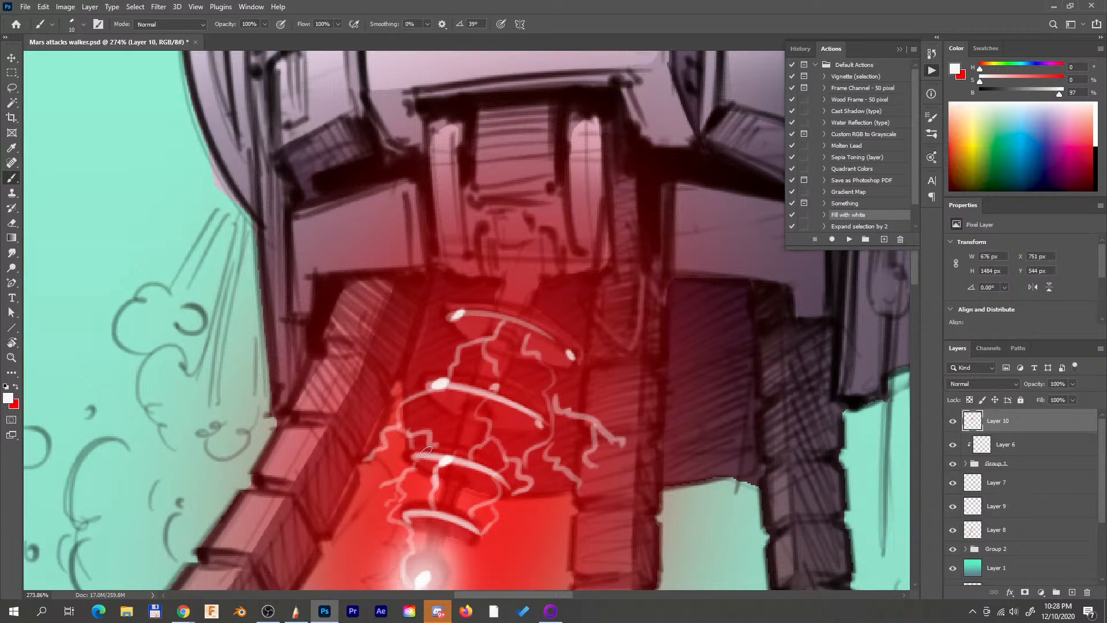
drag(524, 458, 576, 333)
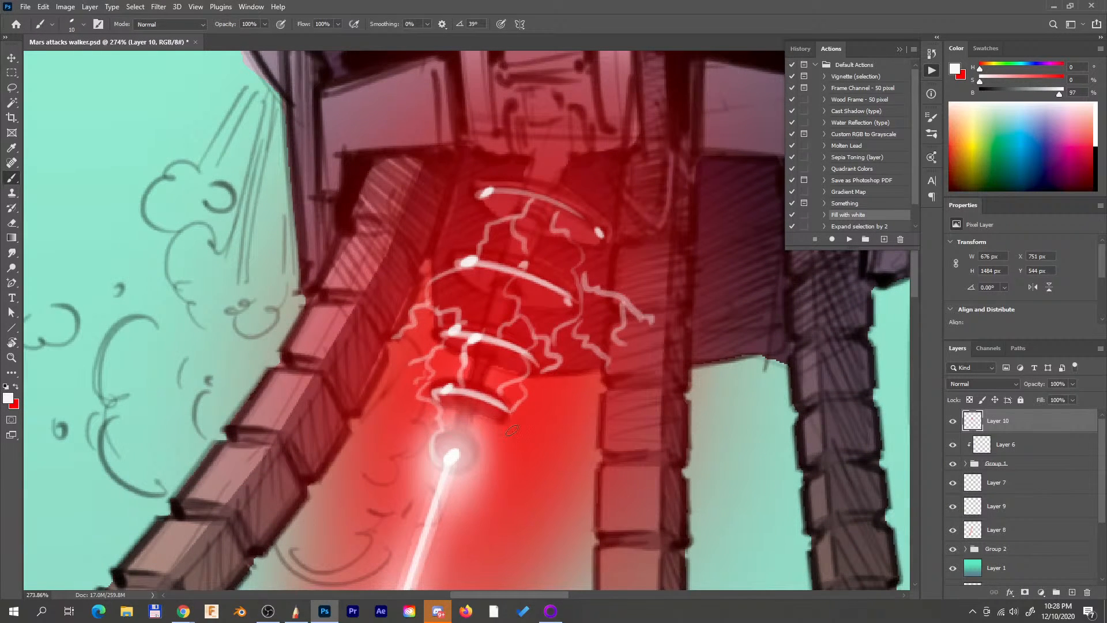
Draw small white electric arcs from the lowest emitter disc around the bright starting point of the beam.
key(r)
mouse_move(696, 370)
mouse_down()
mouse_move(614, 415)
mouse_move(446, 317)
mouse_up()
mouse_move(507, 282)
mouse_down()
mouse_move(550, 256)
mouse_move(450, 292)
mouse_up()
key(b)
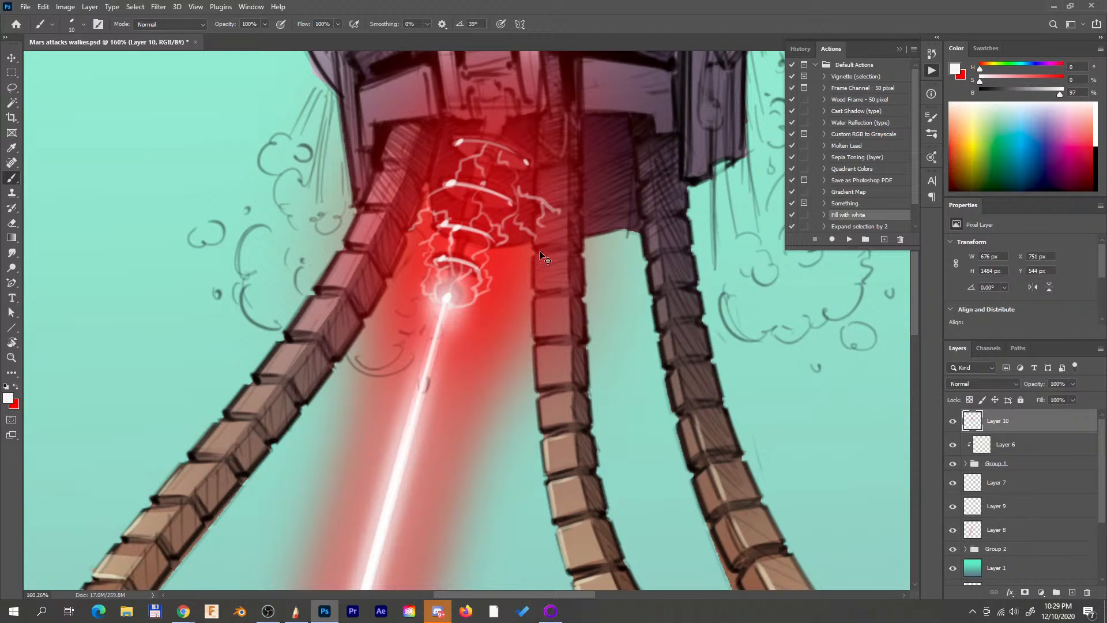
Examine the laser and lightning effects up close and against the whole illustration.
ctrl+alt+click(512, 294)
ctrl+alt+click(506, 296)
key(r)
drag(652, 260, 709, 306)
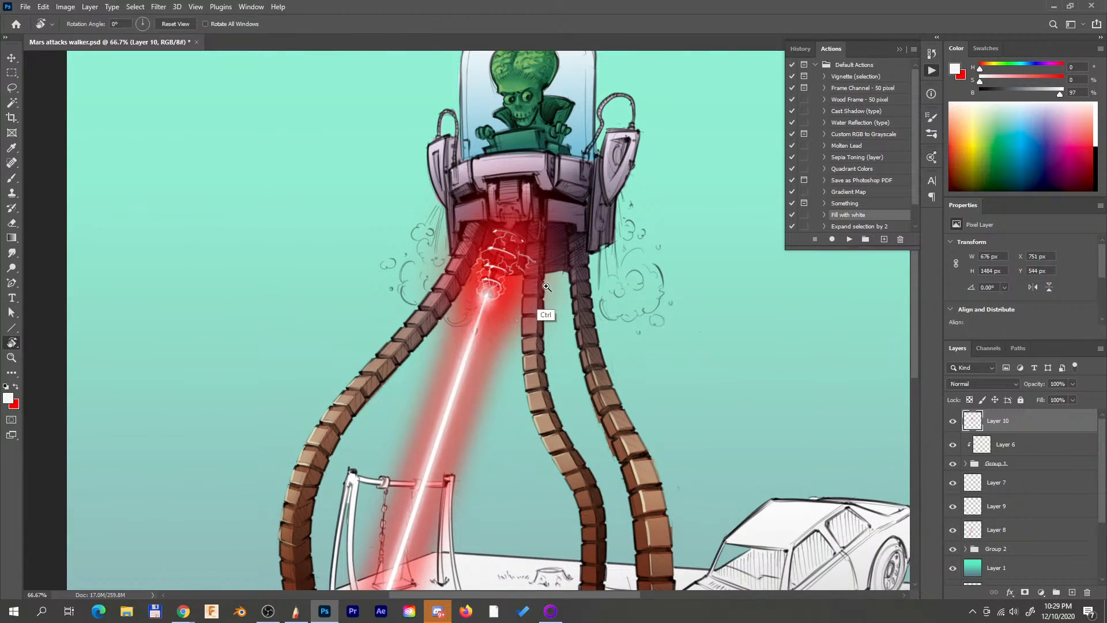
ctrl+click(546, 286)
ctrl+click(499, 225)
key(b)
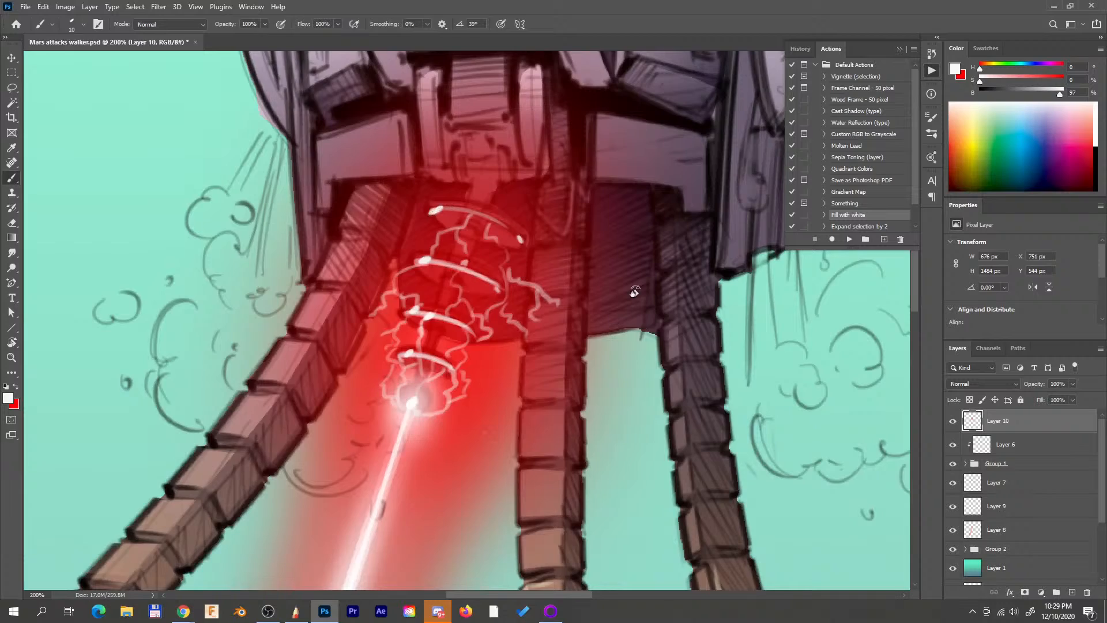
mouse_move(634, 292)
mouse_down()
mouse_move(392, 268)
mouse_move(409, 239)
mouse_up()
key(r)
mouse_move(614, 158)
mouse_down()
mouse_move(655, 193)
mouse_move(680, 323)
mouse_move(656, 376)
mouse_up()
ctrl+alt+click(656, 378)
ctrl+alt+click(654, 380)
ctrl+alt+click(653, 382)
drag(692, 466, 526, 346)
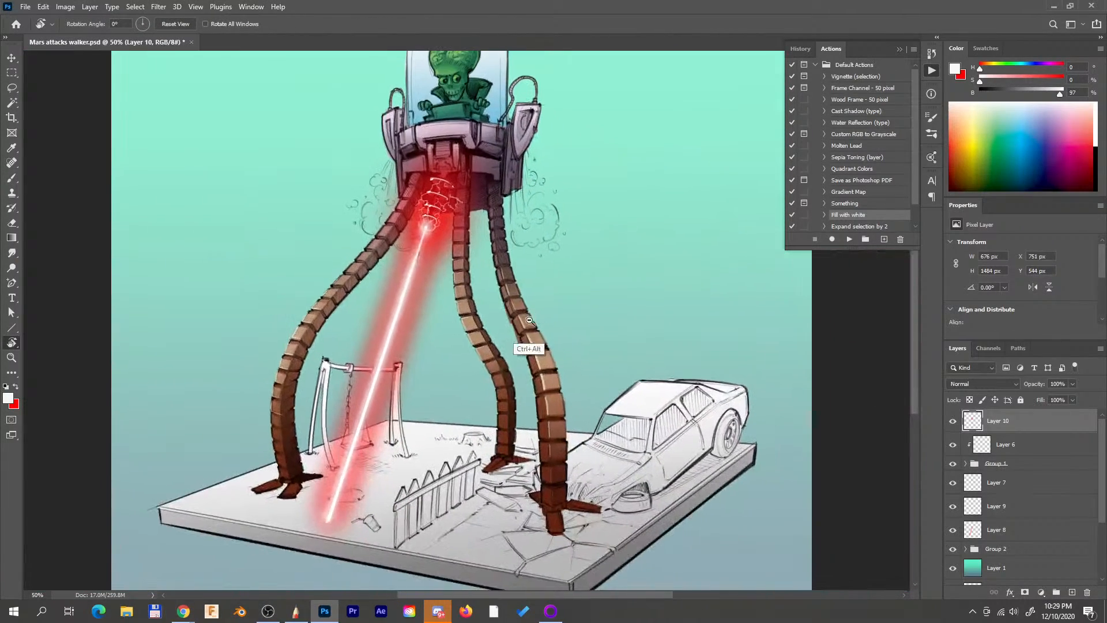
drag(553, 309, 571, 362)
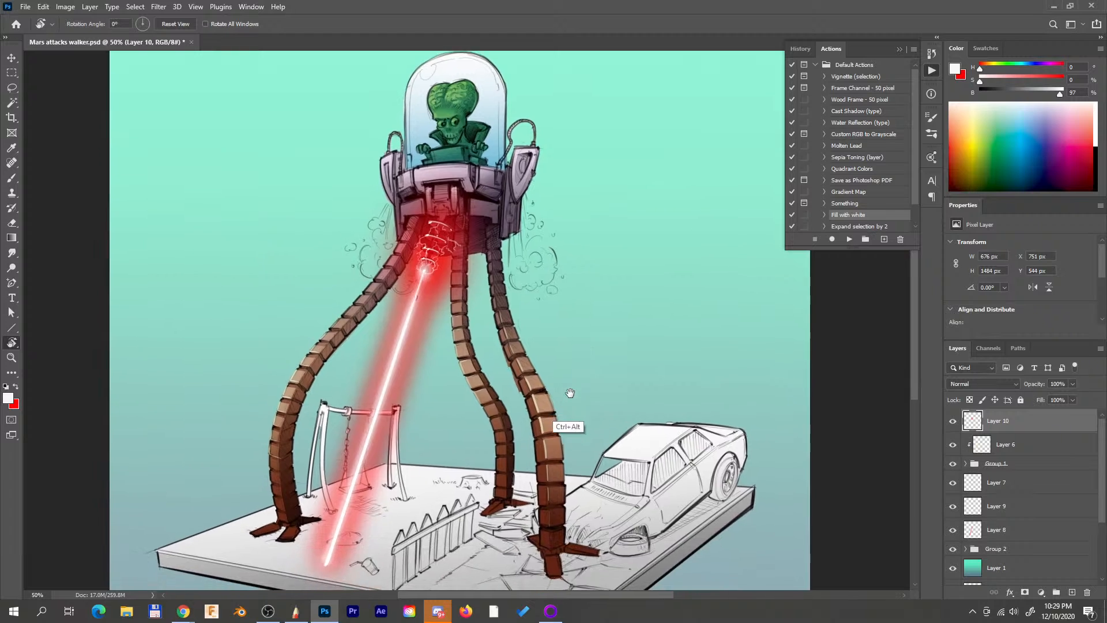
ctrl+alt+click(571, 391)
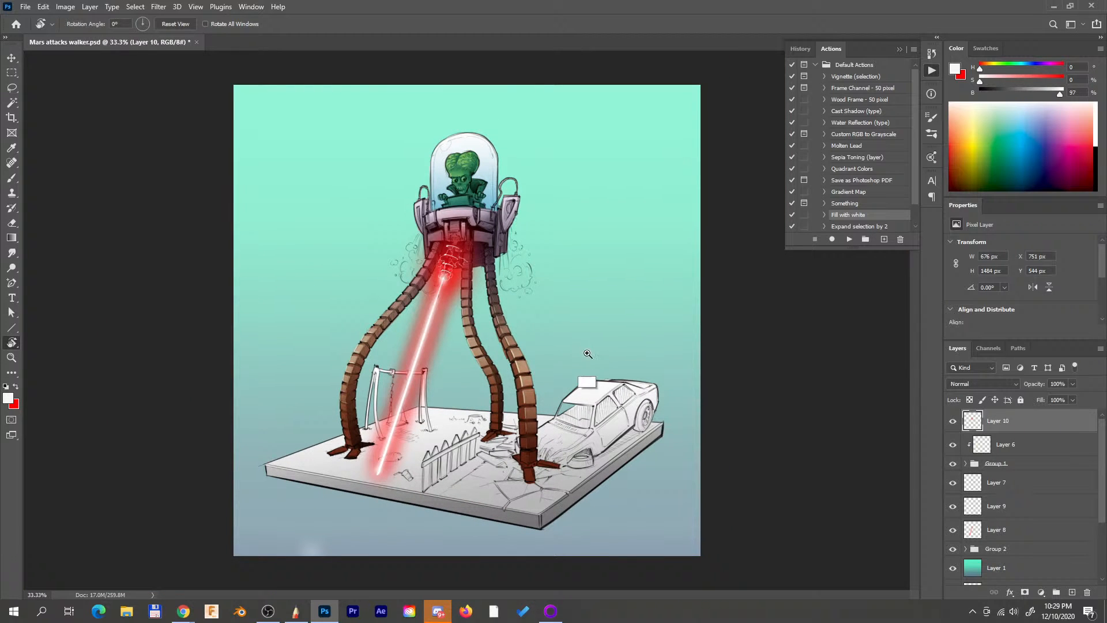
drag(500, 230, 554, 193)
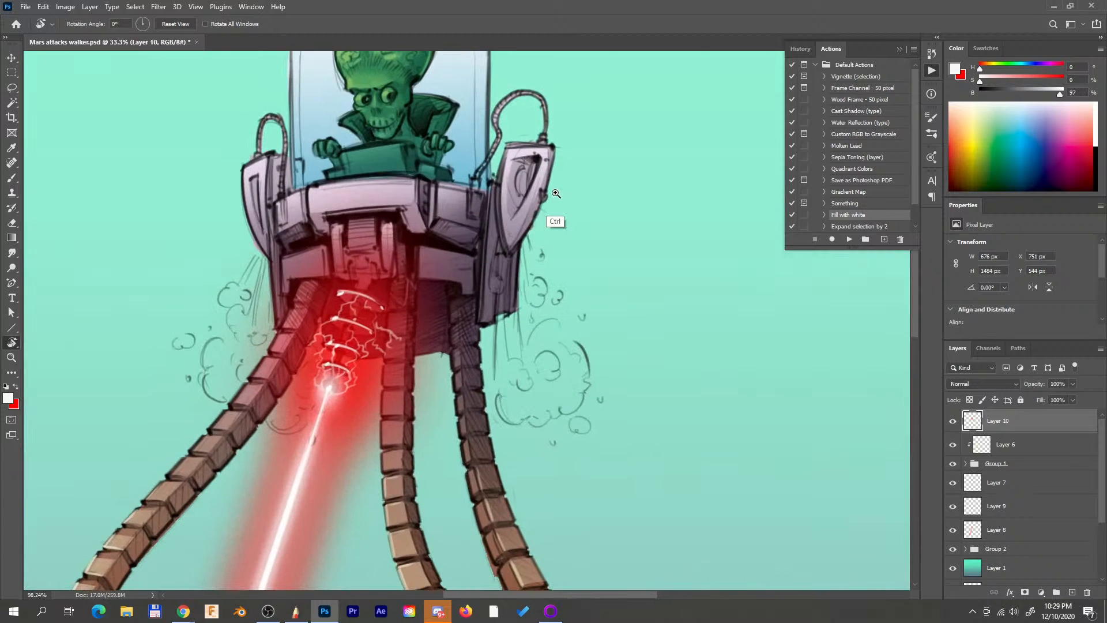
mouse_move(540, 318)
mouse_down()
mouse_move(634, 368)
mouse_move(633, 335)
mouse_up()
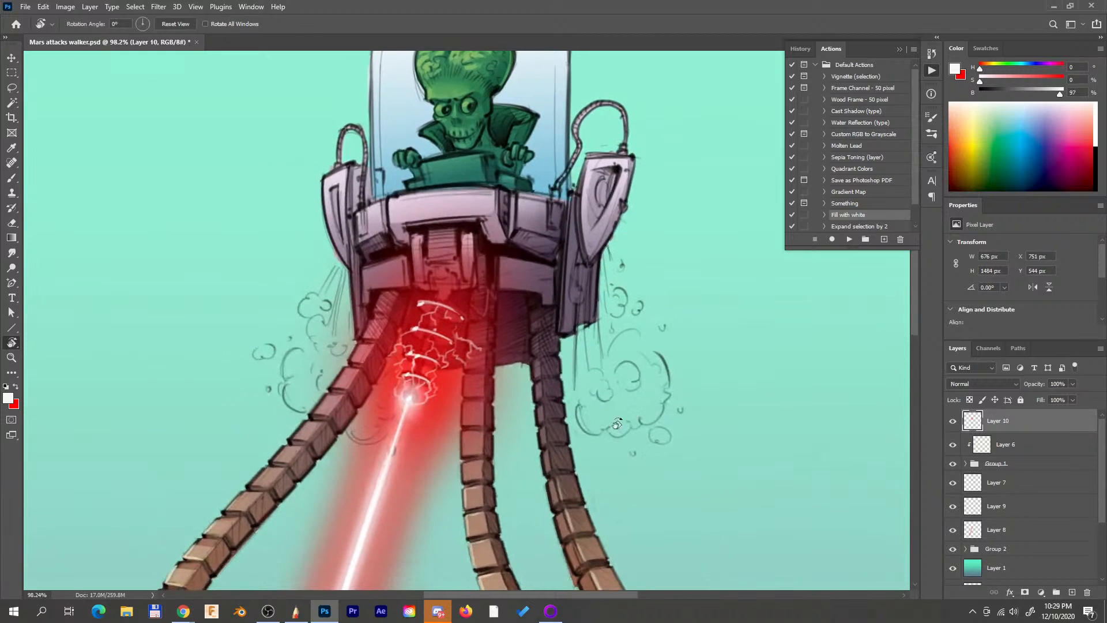
Expand Group 1 and add a new layer directly above Layer 4.
key(b)
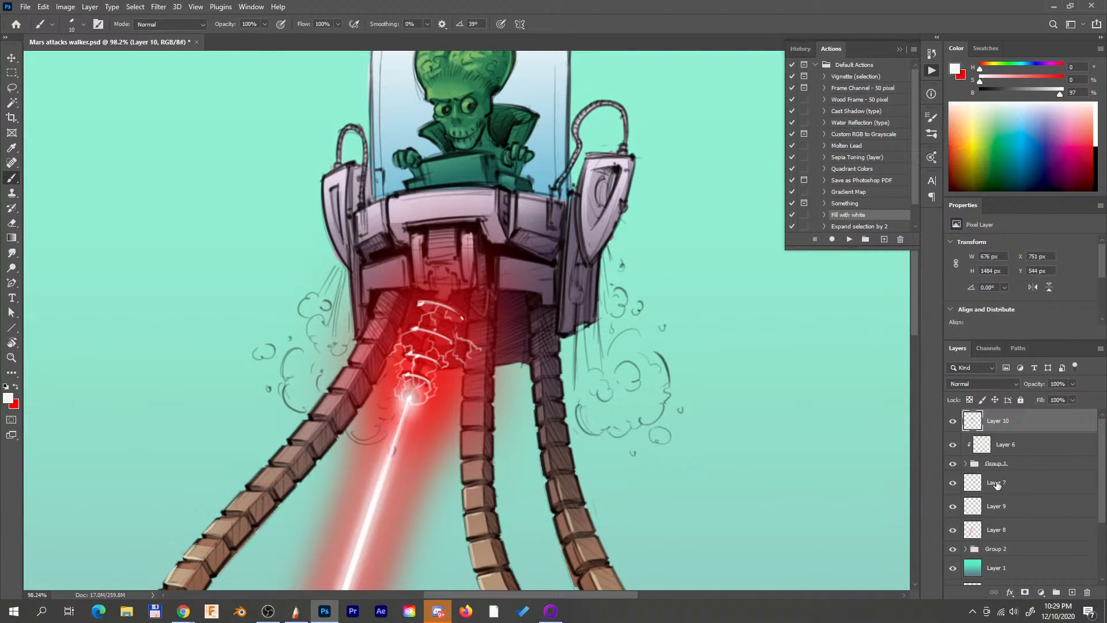
click(965, 464)
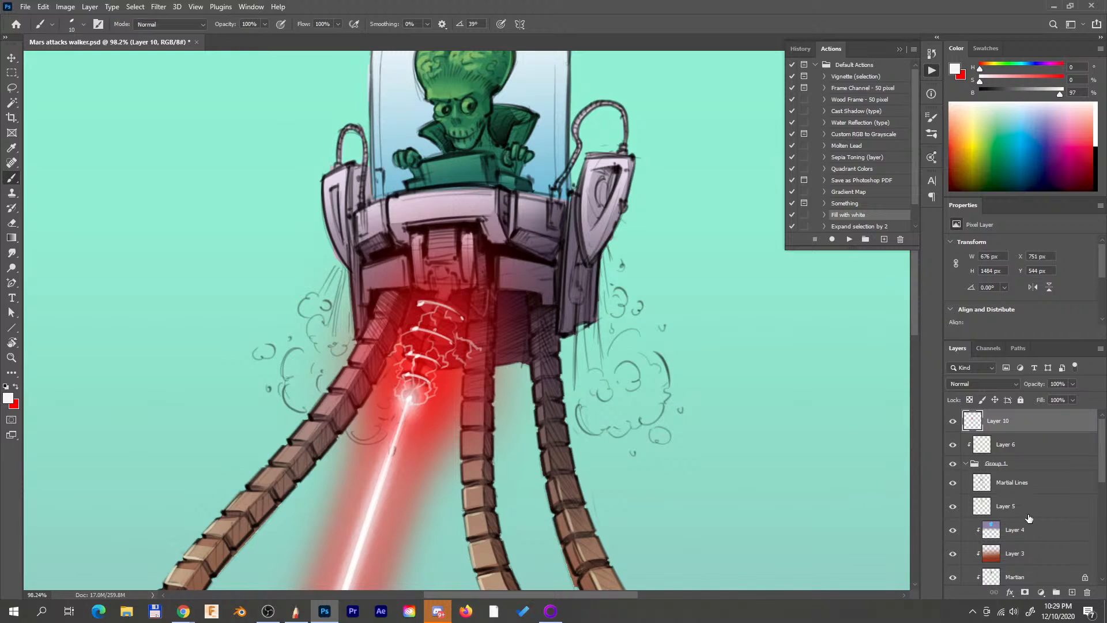
click(1032, 529)
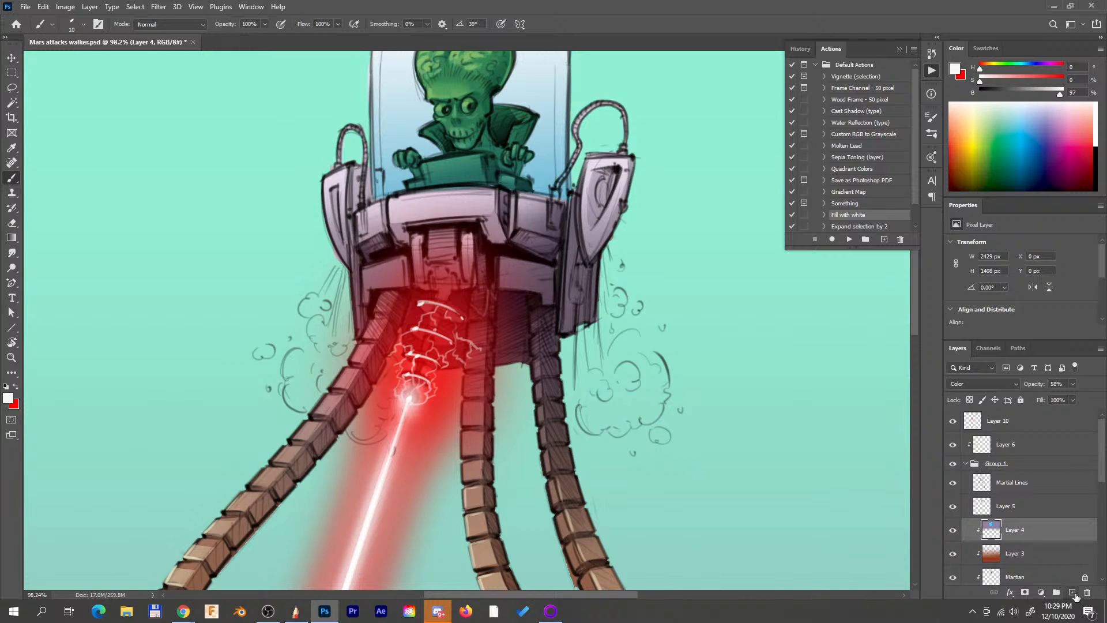
click(1073, 592)
Lasso the steam jets, smoke cloud and small puffs beneath the walker's right thruster.
key(l)
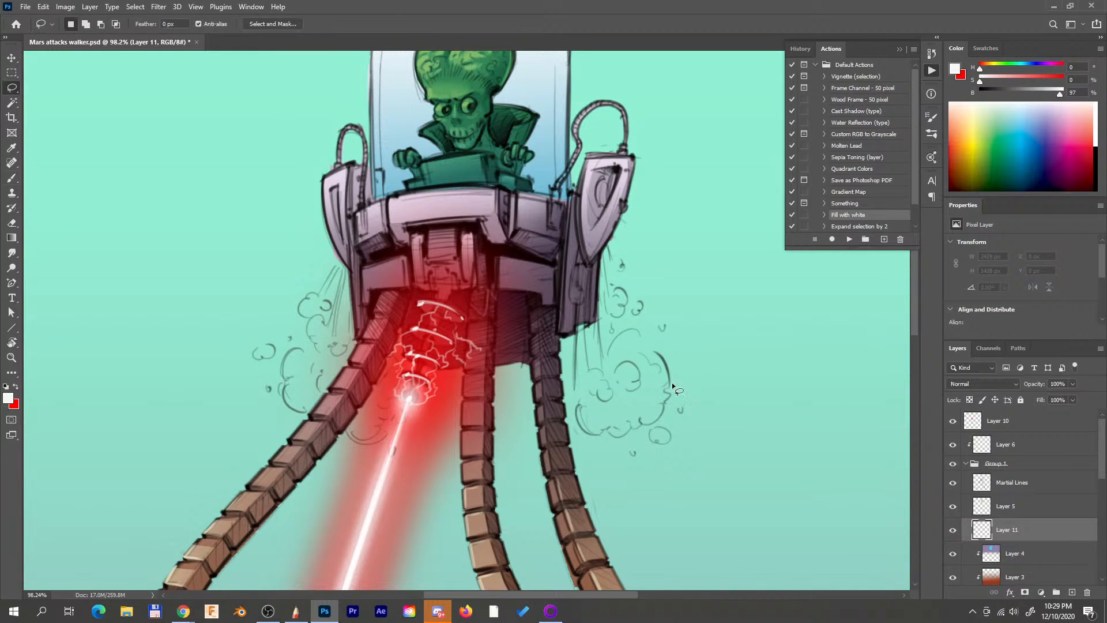
mouse_move(579, 264)
mouse_down()
mouse_move(578, 426)
mouse_move(593, 436)
mouse_move(615, 425)
mouse_move(615, 438)
mouse_move(654, 422)
mouse_move(670, 395)
mouse_move(666, 365)
mouse_move(652, 355)
mouse_move(604, 377)
mouse_move(596, 319)
mouse_move(601, 368)
mouse_move(589, 371)
mouse_move(586, 266)
mouse_move(602, 369)
mouse_move(596, 264)
mouse_move(621, 264)
mouse_move(603, 266)
mouse_move(610, 314)
mouse_move(627, 306)
mouse_move(629, 290)
mouse_move(613, 290)
mouse_move(604, 264)
mouse_move(621, 241)
mouse_move(610, 247)
mouse_move(617, 274)
mouse_move(610, 248)
mouse_up()
mouse_move(611, 325)
mouse_down()
mouse_move(613, 334)
mouse_move(642, 312)
mouse_move(662, 321)
mouse_move(633, 330)
mouse_move(622, 355)
mouse_move(635, 351)
mouse_up()
mouse_move(636, 454)
mouse_down()
mouse_move(659, 435)
mouse_move(649, 437)
mouse_move(664, 445)
mouse_move(655, 427)
mouse_move(684, 407)
mouse_up()
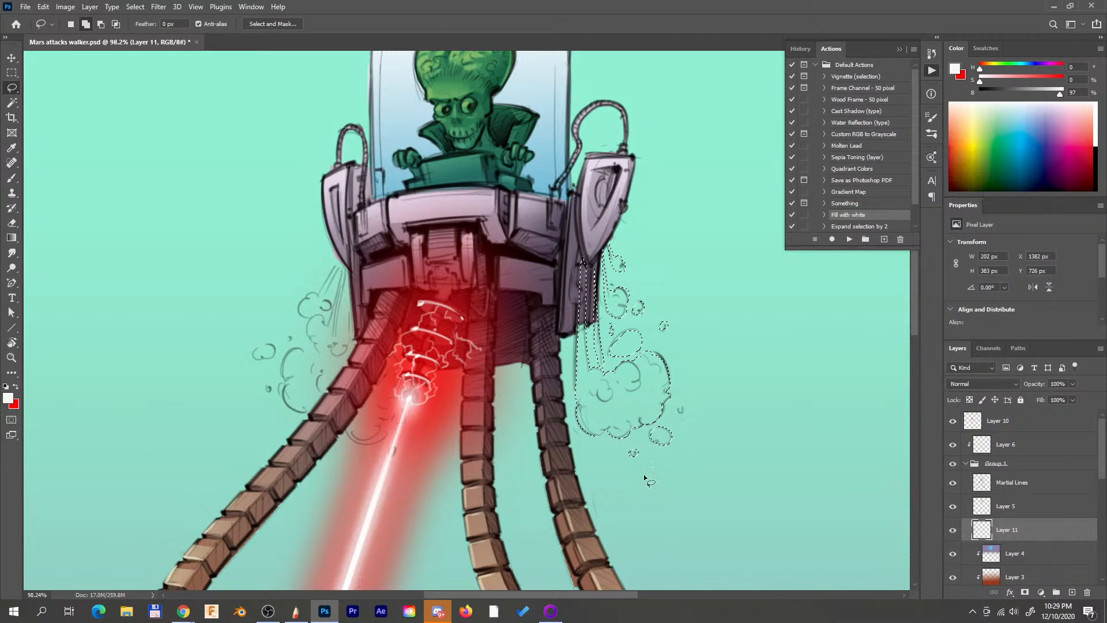
Add the left thruster's steam jets, smoke clouds and small puffs to the lasso selection, leaving out the leg.
shift+click(339, 260)
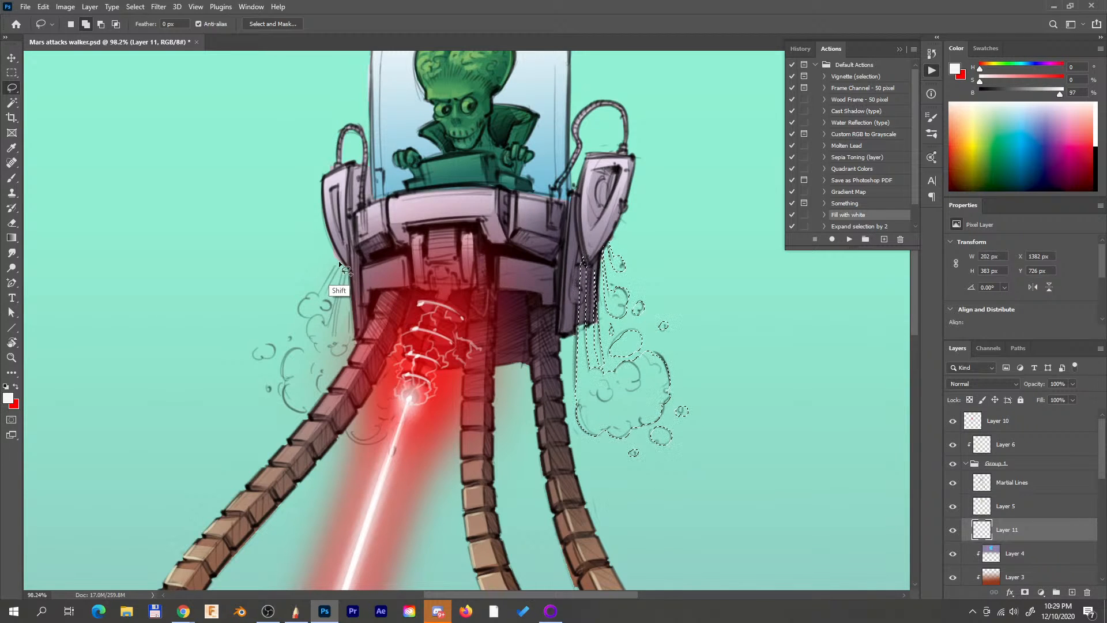
mouse_move(324, 285)
mouse_down()
mouse_move(298, 307)
mouse_move(309, 317)
mouse_move(332, 307)
mouse_move(324, 298)
mouse_move(339, 265)
mouse_up()
click(339, 265)
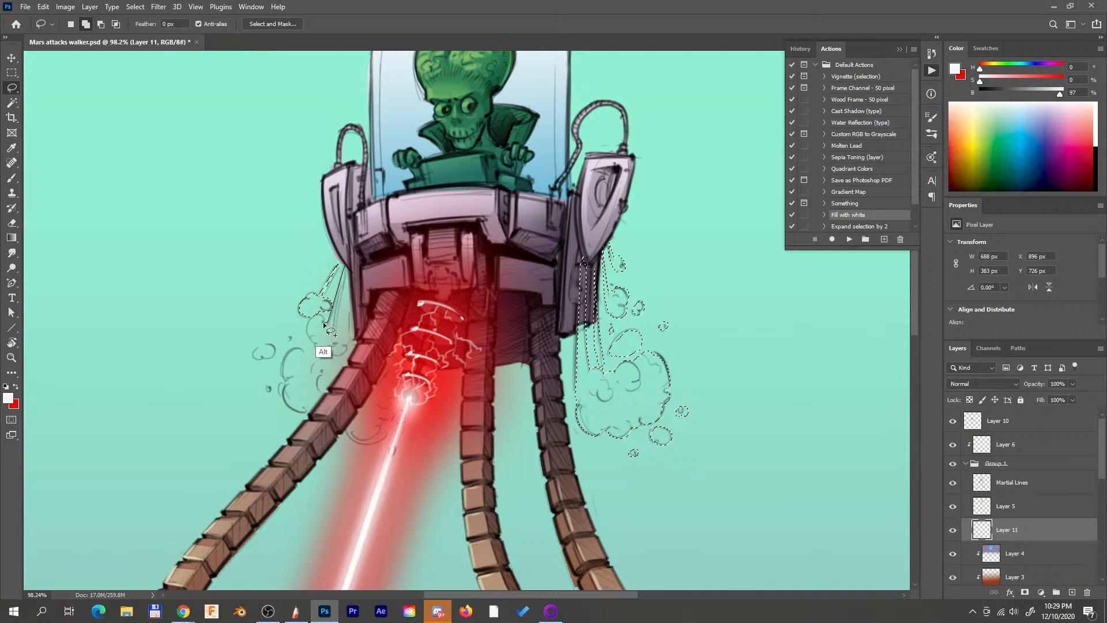
mouse_move(307, 341)
mouse_down()
mouse_move(340, 351)
mouse_move(347, 262)
mouse_move(313, 347)
mouse_move(282, 381)
mouse_move(282, 405)
mouse_move(300, 412)
mouse_move(345, 388)
mouse_move(365, 340)
mouse_move(356, 326)
mouse_move(319, 352)
mouse_up()
mouse_move(341, 412)
mouse_down()
mouse_move(345, 439)
mouse_move(392, 412)
mouse_move(358, 351)
mouse_move(350, 381)
mouse_up()
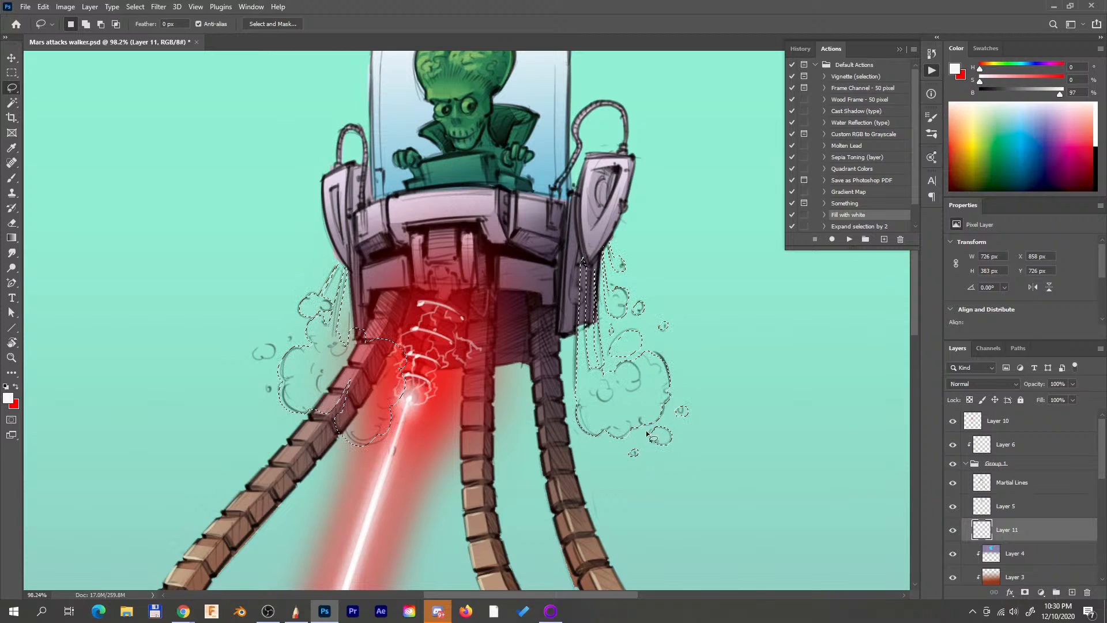
mouse_move(275, 353)
mouse_down()
mouse_move(259, 358)
mouse_move(274, 355)
mouse_move(271, 384)
mouse_up()
Hide the selection edges and fill the smoke on both sides with overlapping white gradients at 40% opacity.
key(ctrl+d)
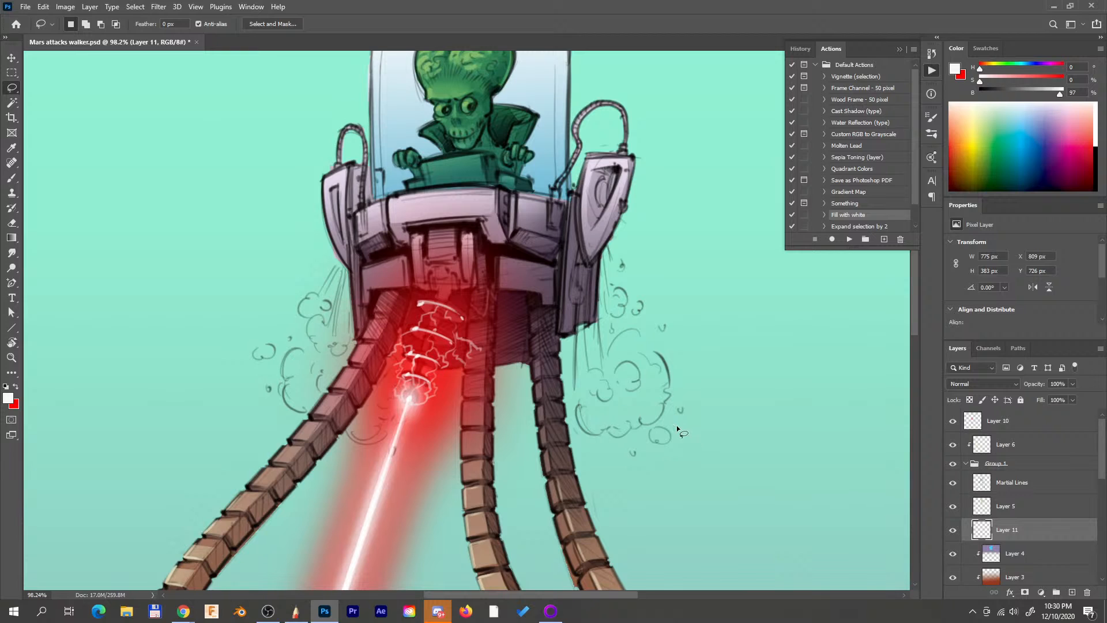
key(d)
key(g)
key(x)
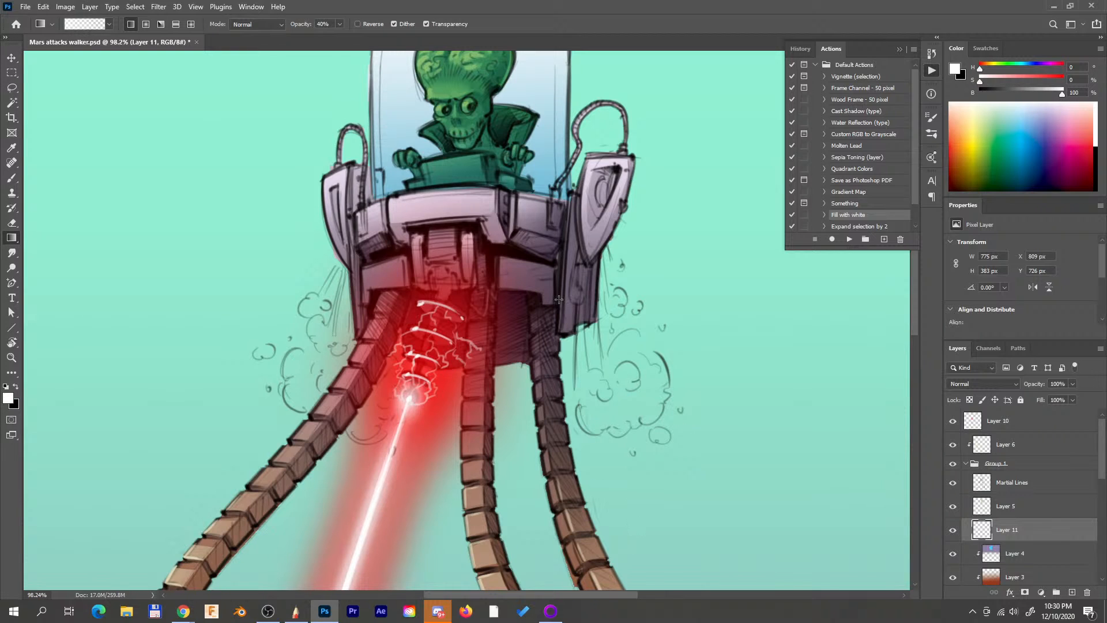
drag(508, 431, 501, 222)
drag(499, 444, 465, 28)
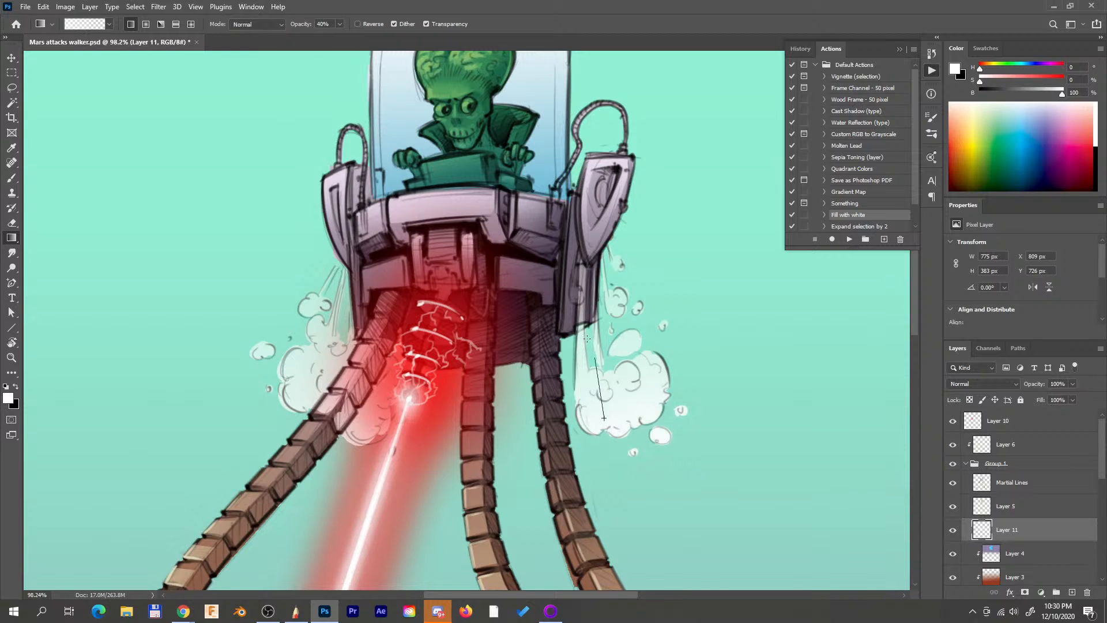
drag(340, 287, 484, 424)
drag(626, 248, 515, 503)
drag(490, 308, 575, 271)
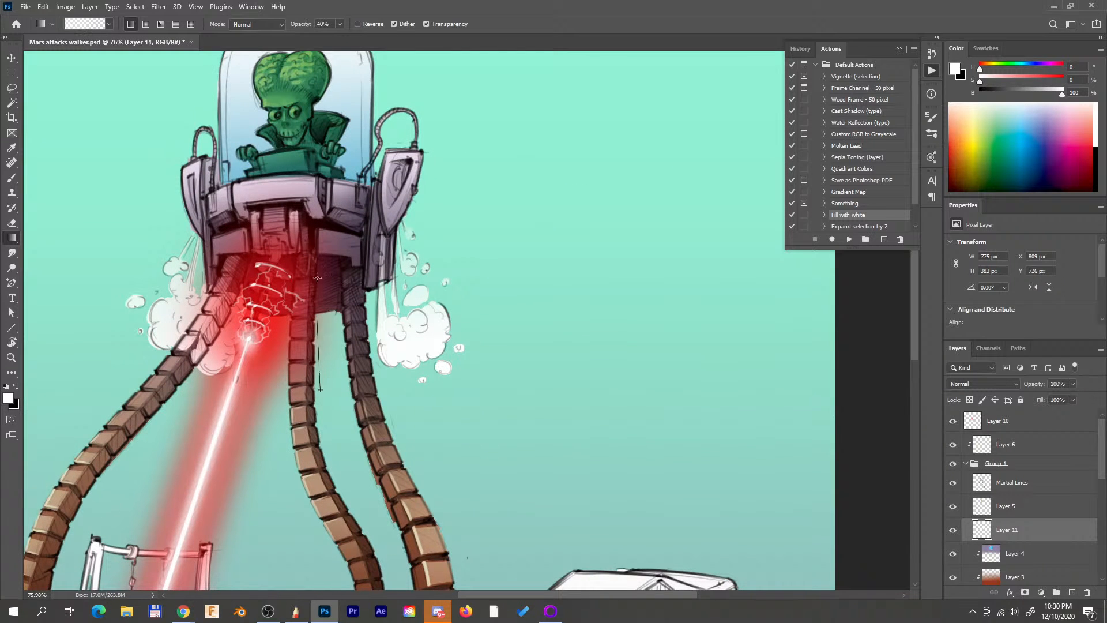
Lock the transparent pixels of Layer 11 and choose the Hard round brush at 47 px.
click(969, 400)
drag(445, 359, 452, 347)
mouse_move(452, 347)
mouse_down()
mouse_move(487, 361)
mouse_move(575, 336)
mouse_up()
key(b)
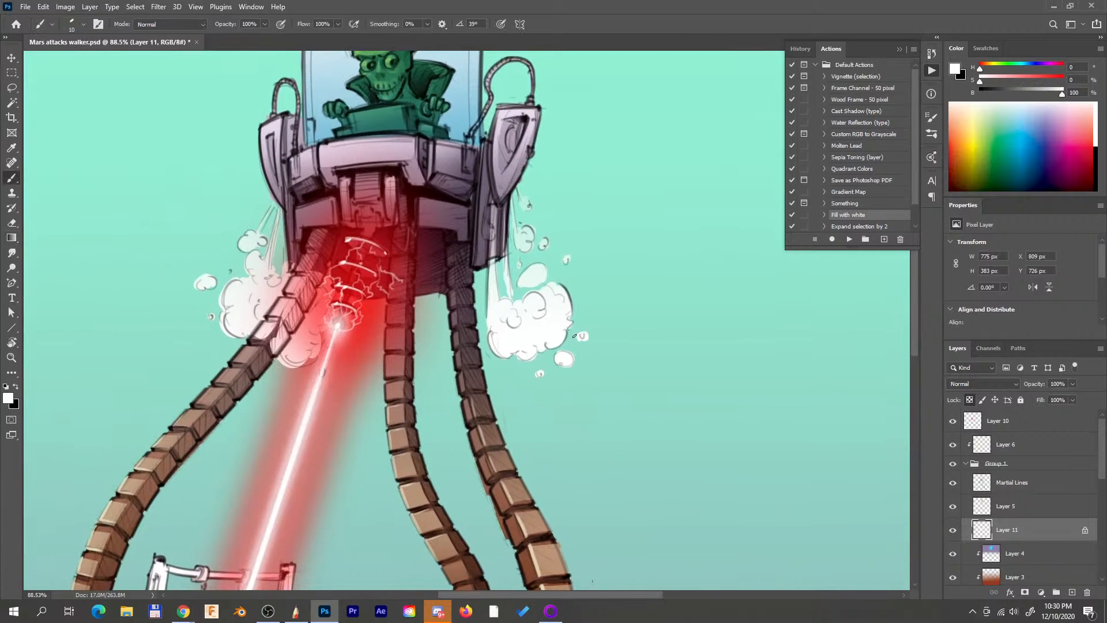
right_click(574, 336)
click(715, 302)
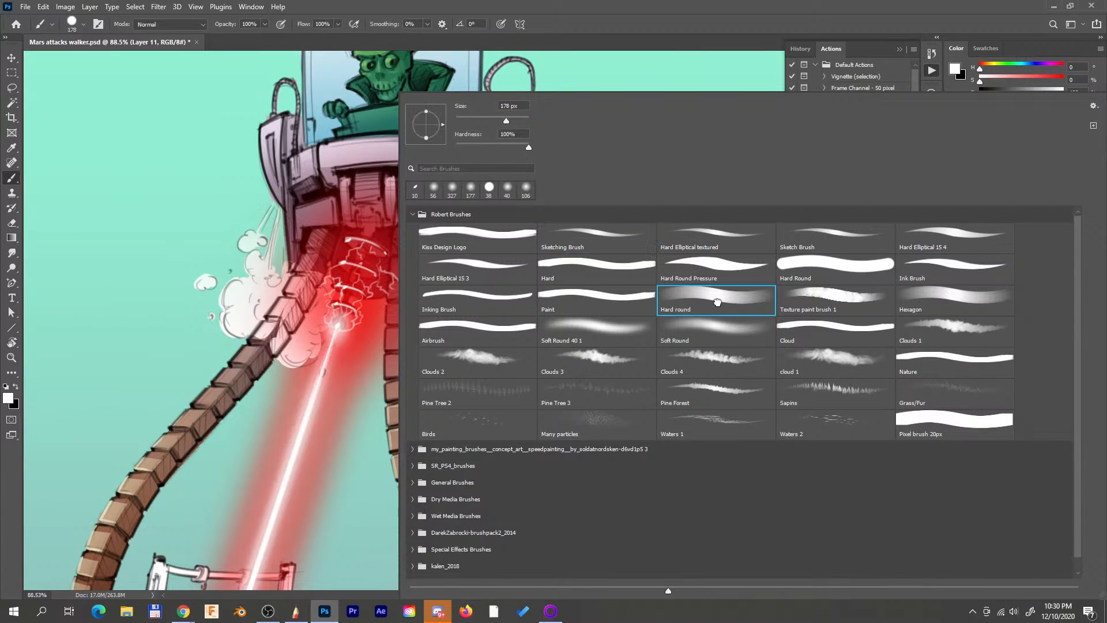
click(352, 443)
alt+drag(593, 333, 559, 344)
Set the colour brightness to 88% and paint light grey shading into the right smoke cloud, reducing the brush to 25 px.
drag(1035, 93, 1049, 94)
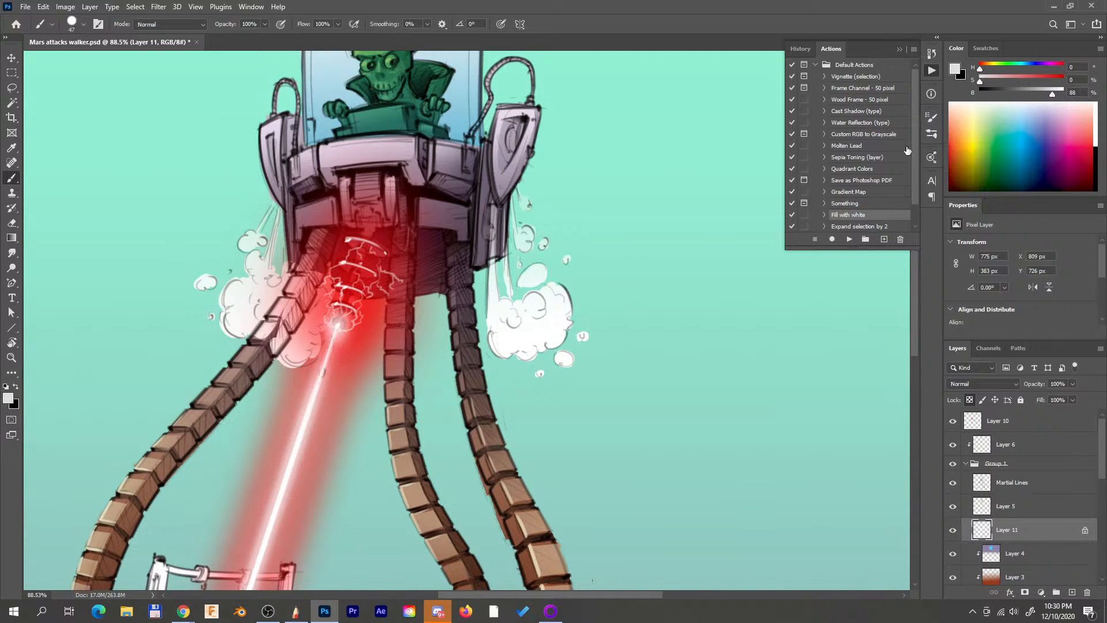
mouse_move(499, 346)
mouse_down()
mouse_move(530, 336)
mouse_move(530, 358)
mouse_move(520, 355)
mouse_move(551, 345)
mouse_move(575, 314)
mouse_move(576, 325)
mouse_move(551, 344)
mouse_move(573, 299)
mouse_move(549, 342)
mouse_move(532, 328)
mouse_move(550, 304)
mouse_up()
key(bracketleft)
key(bracketleft)
key(bracketleft)
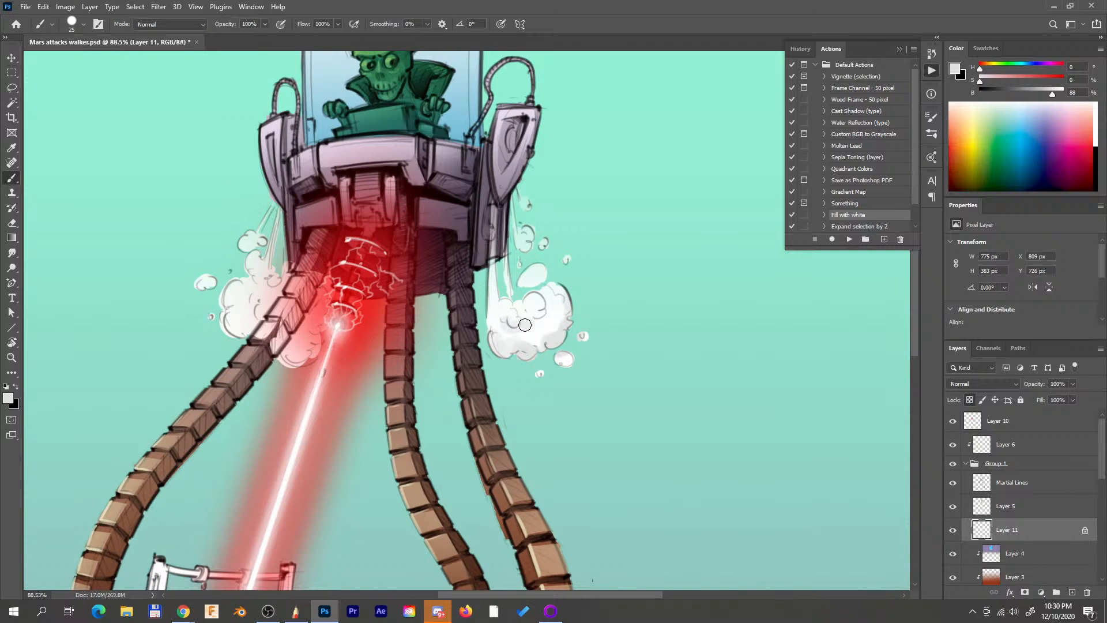
Set the second colour to 100% brightness white and refine the right smoke cloud's shading with alternating white and light grey strokes.
key(x)
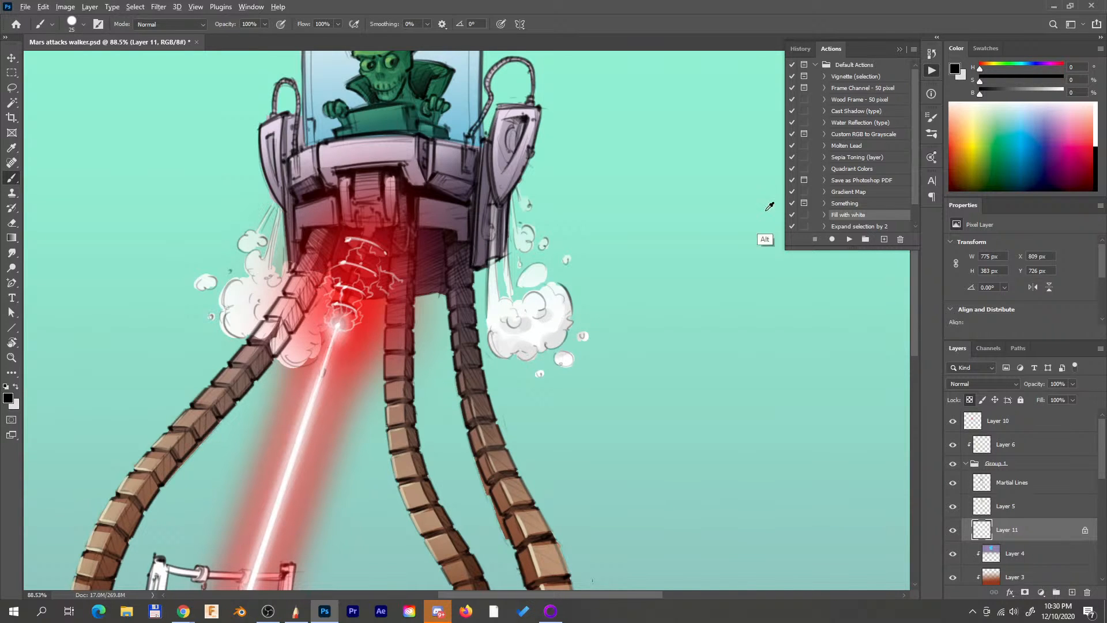
drag(1048, 94, 1089, 97)
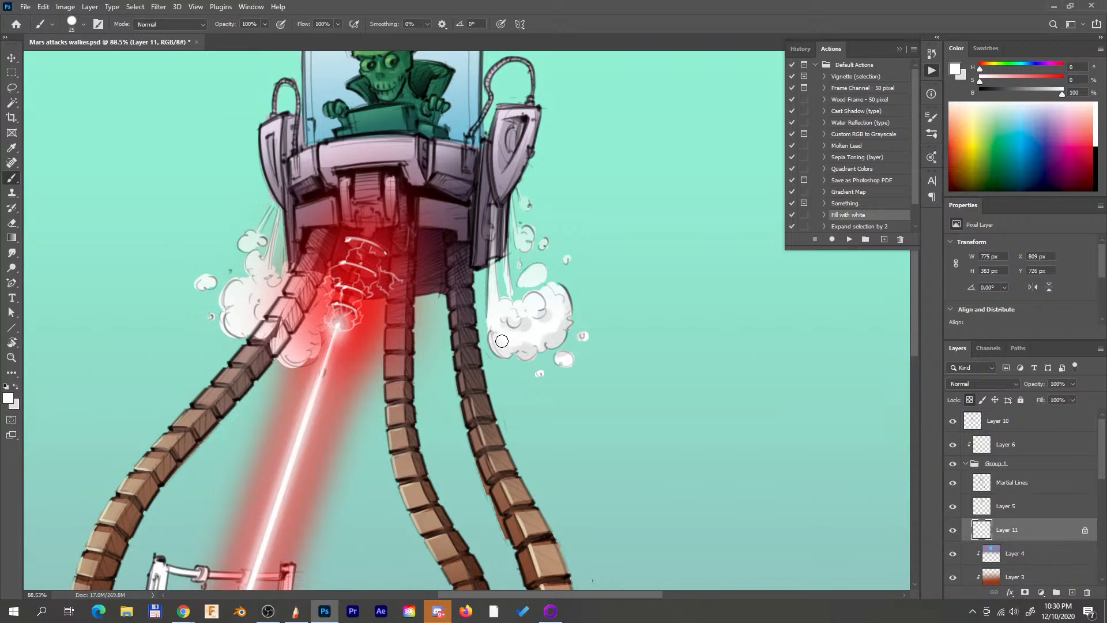
key(s)
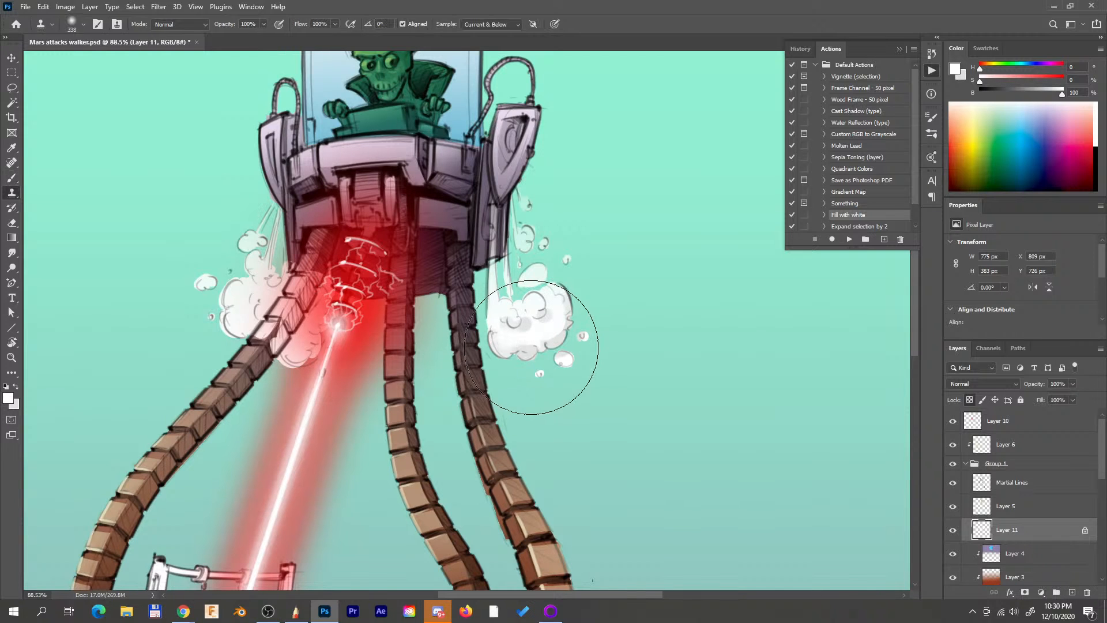
key(b)
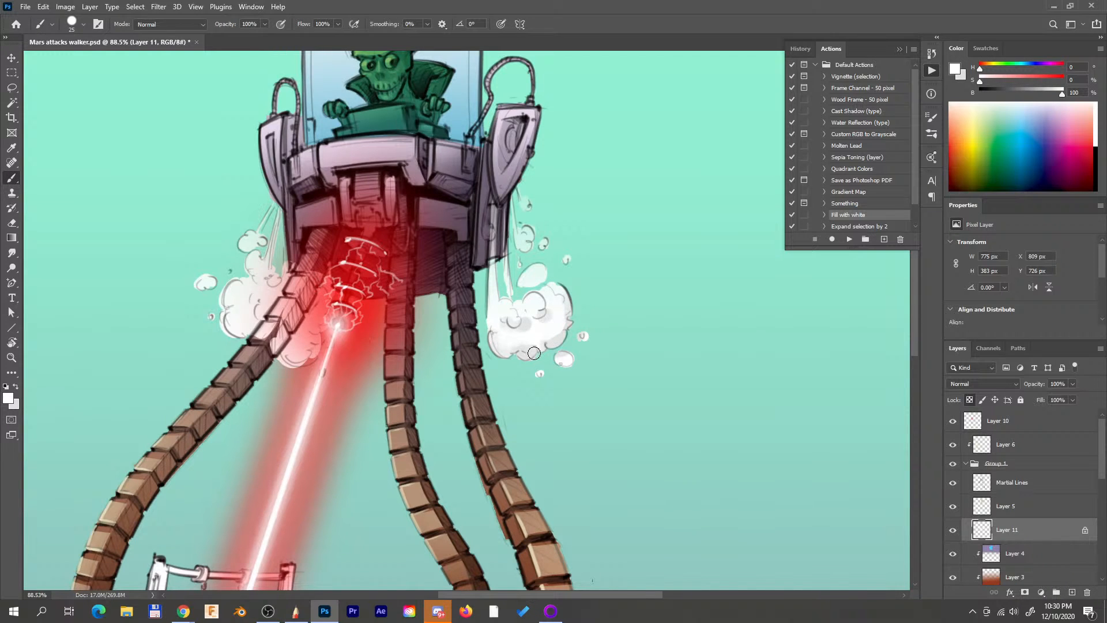
drag(536, 358, 519, 361)
alt+click(522, 354)
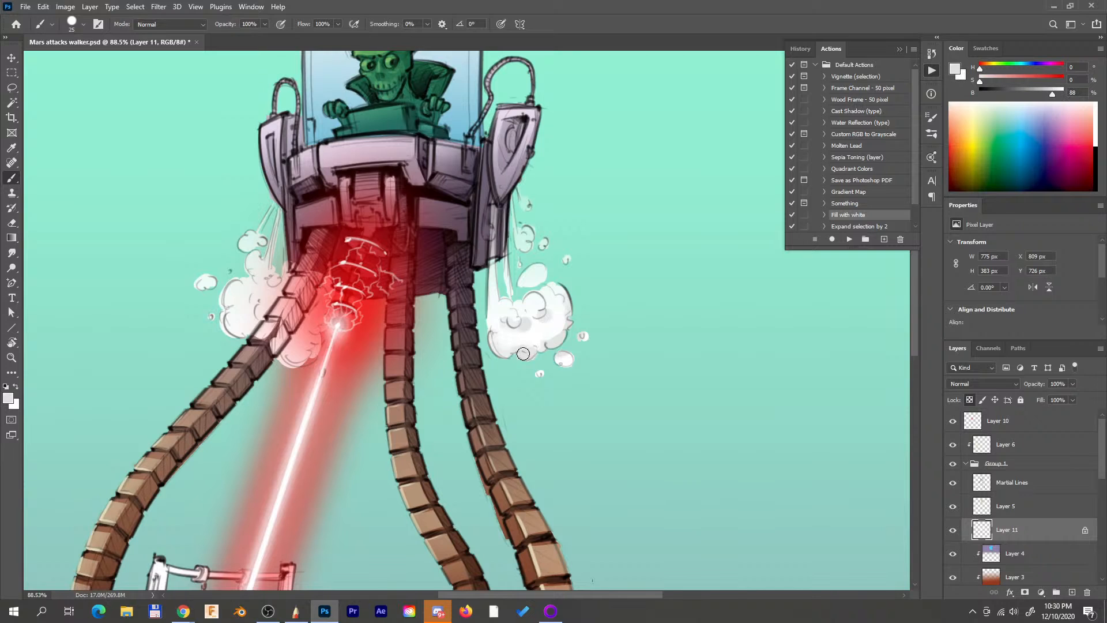
alt+click(503, 315)
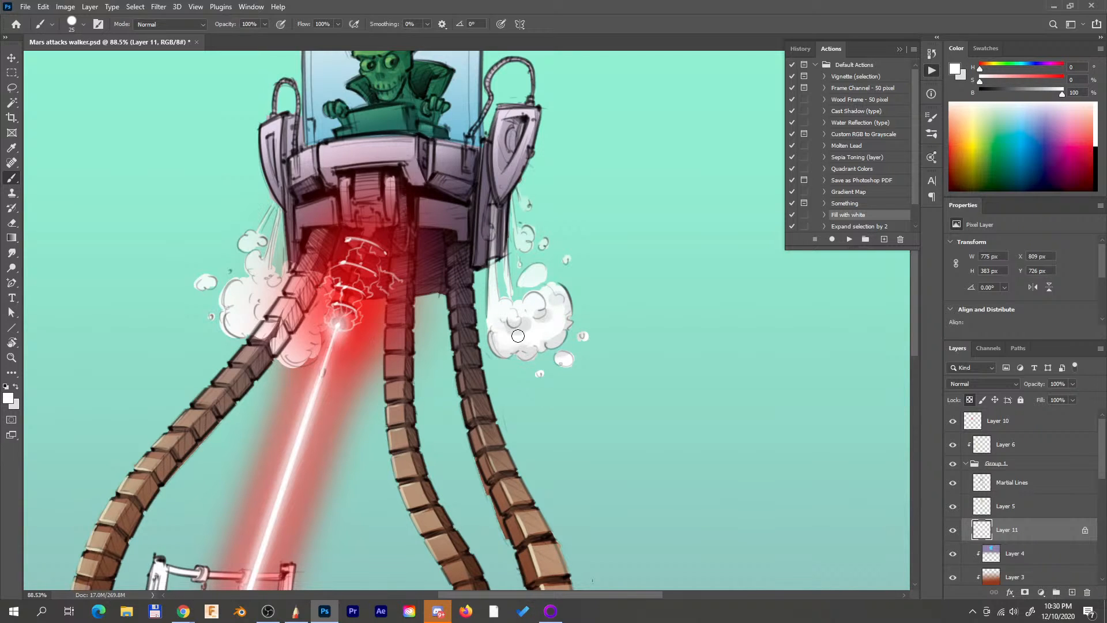
alt+click(522, 332)
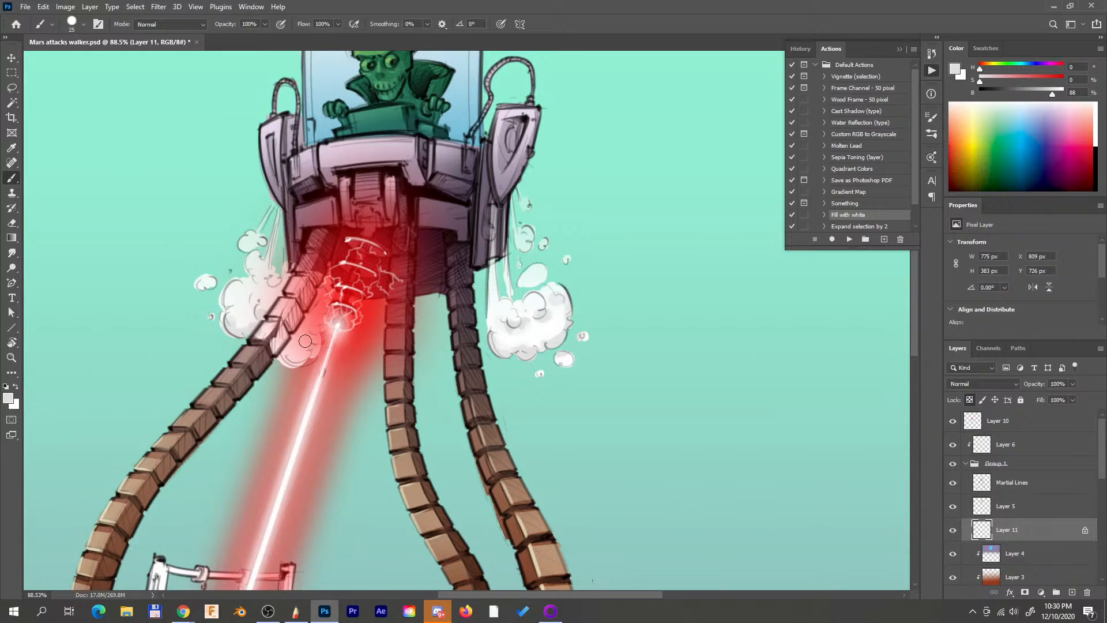
Touch up the left smoke cloud, the puff above the right cloud and the right cloud's side, undoing the last stray stroke.
alt+click(232, 289)
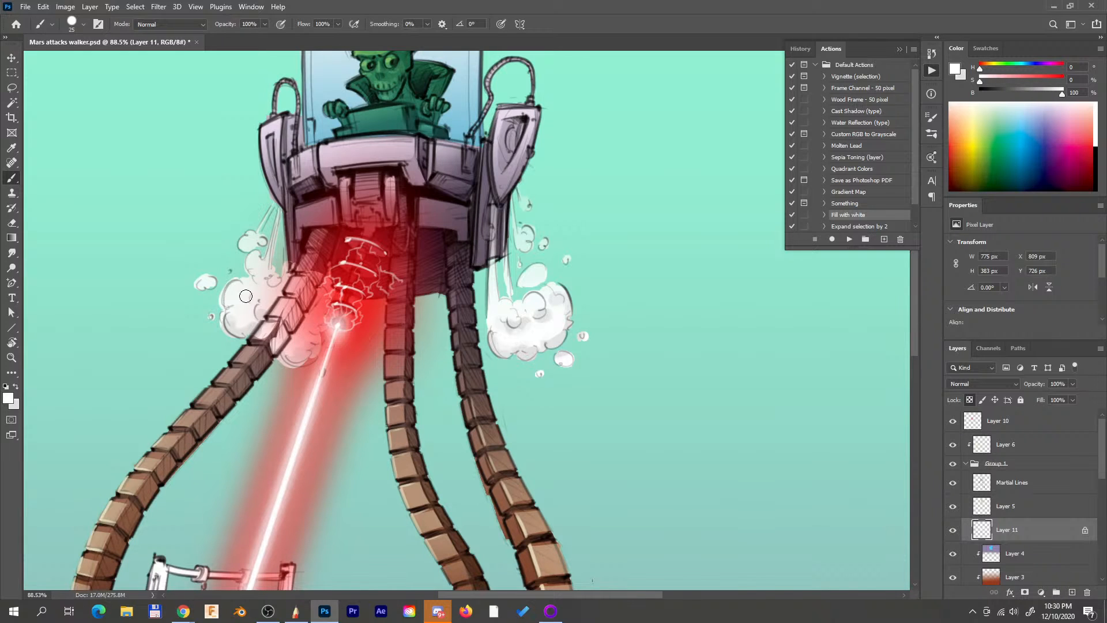
key(x)
mouse_move(548, 272)
mouse_down()
mouse_move(527, 283)
mouse_move(547, 276)
mouse_up()
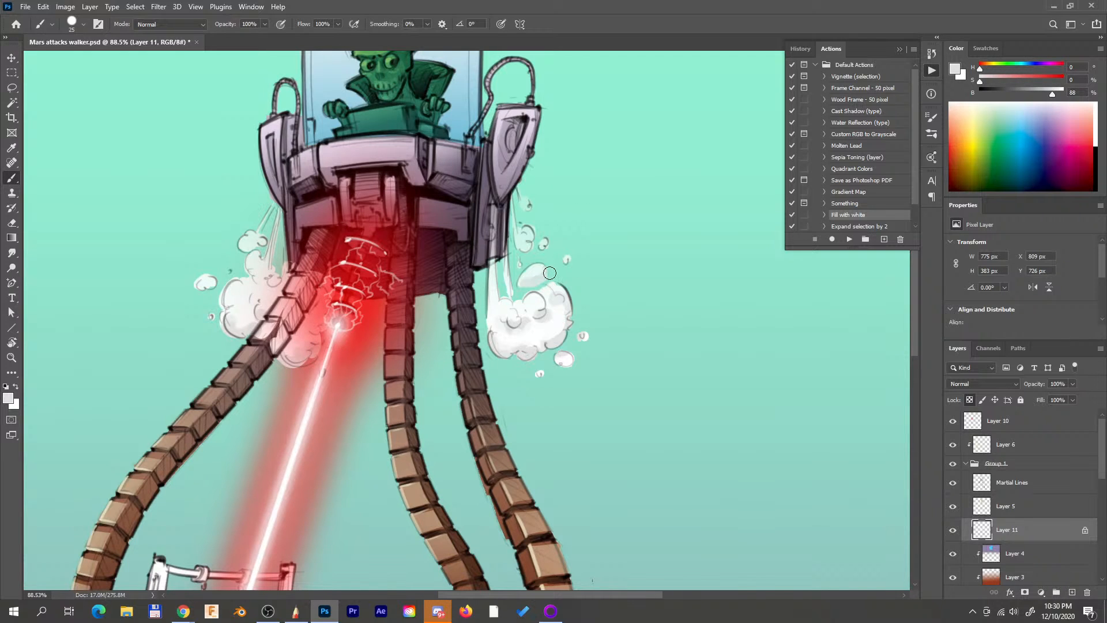
key(x)
key(x)
drag(542, 324, 556, 319)
key(x)
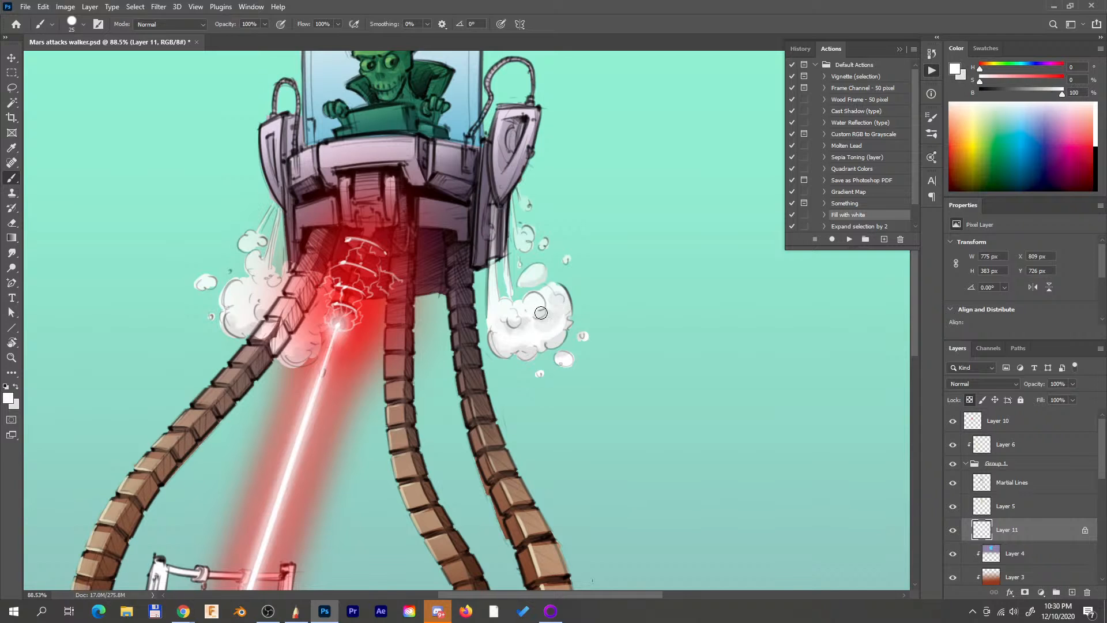
drag(607, 358, 556, 383)
key(ctrl+z)
Examine the whole illustration for remaining uncoloured parts around the car and the ground slab.
key(ctrl+minus)
key(ctrl+minus)
key(ctrl+minus)
key(ctrl+minus)
key(ctrl+plus)
key(ctrl+plus)
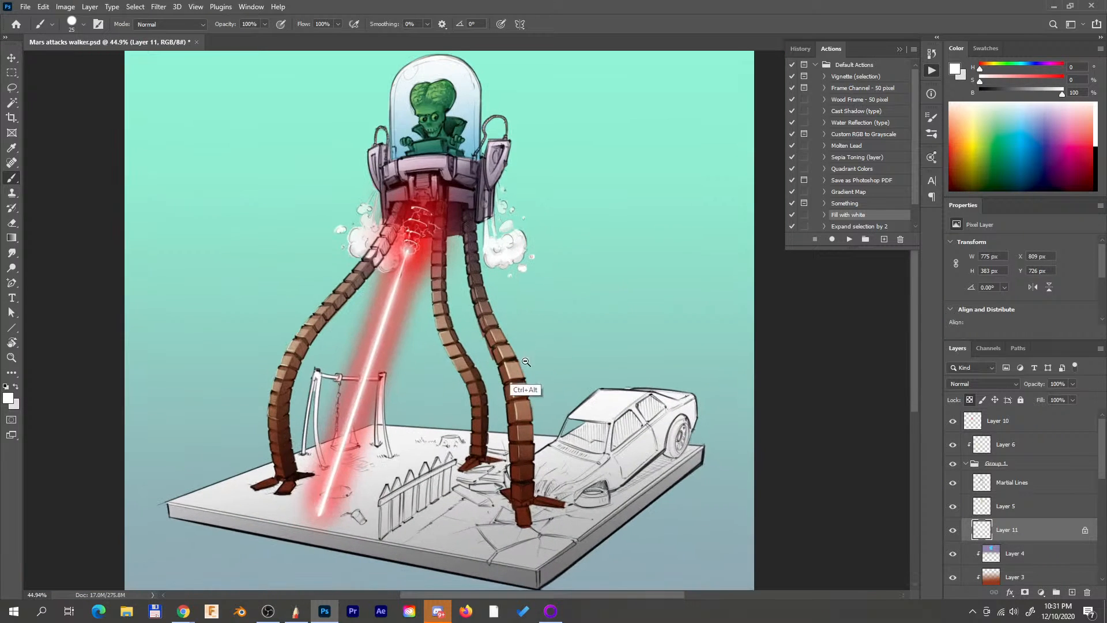
key(ctrl+minus)
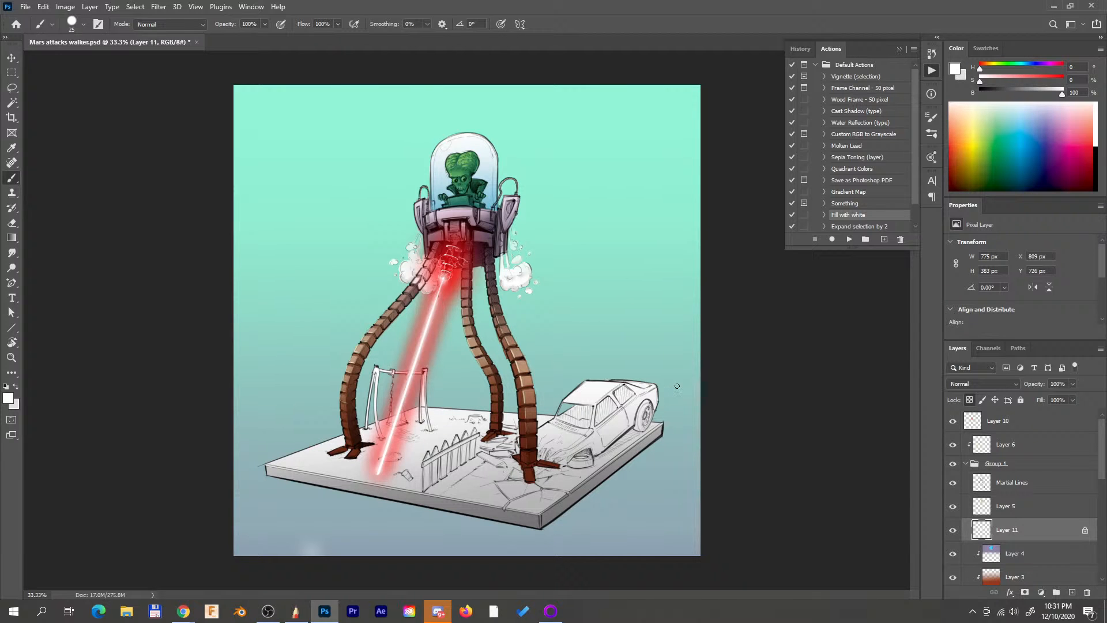
ctrl+click(611, 418)
drag(611, 418, 663, 350)
alt+click(626, 330)
Collapse Group 1 and toggle the visibility of Layer 6 and Layer 10 to check their contents.
click(969, 465)
click(965, 464)
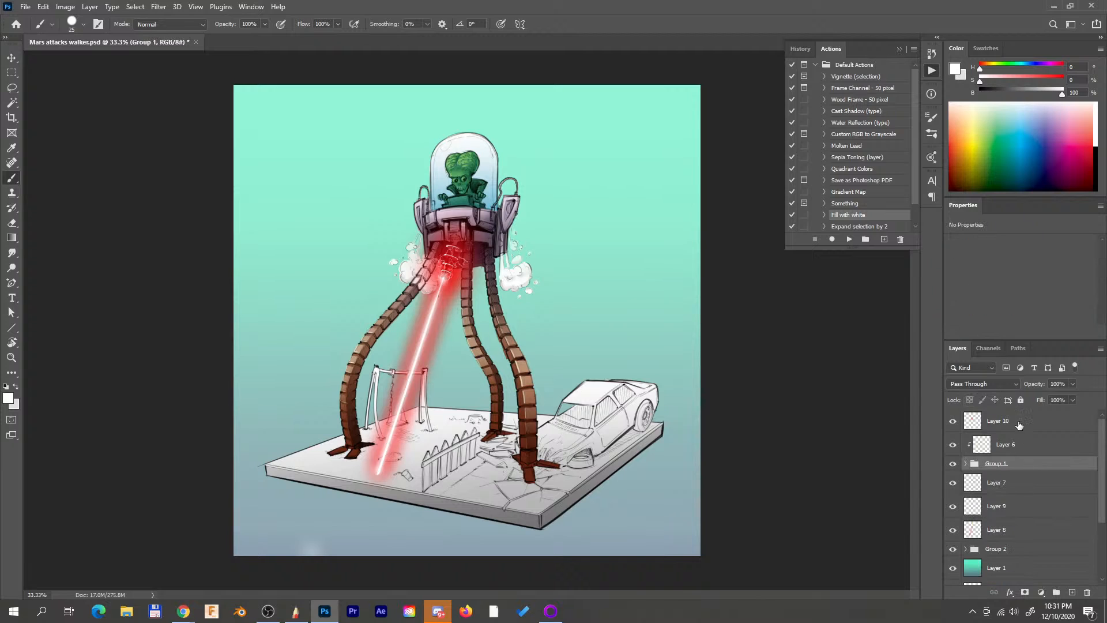
click(951, 449)
click(953, 446)
click(952, 425)
Expand Group 2 and make its White layer active for work on the ground scene.
click(965, 551)
drag(1102, 488, 1102, 521)
click(985, 531)
drag(590, 448, 640, 447)
drag(482, 497, 566, 424)
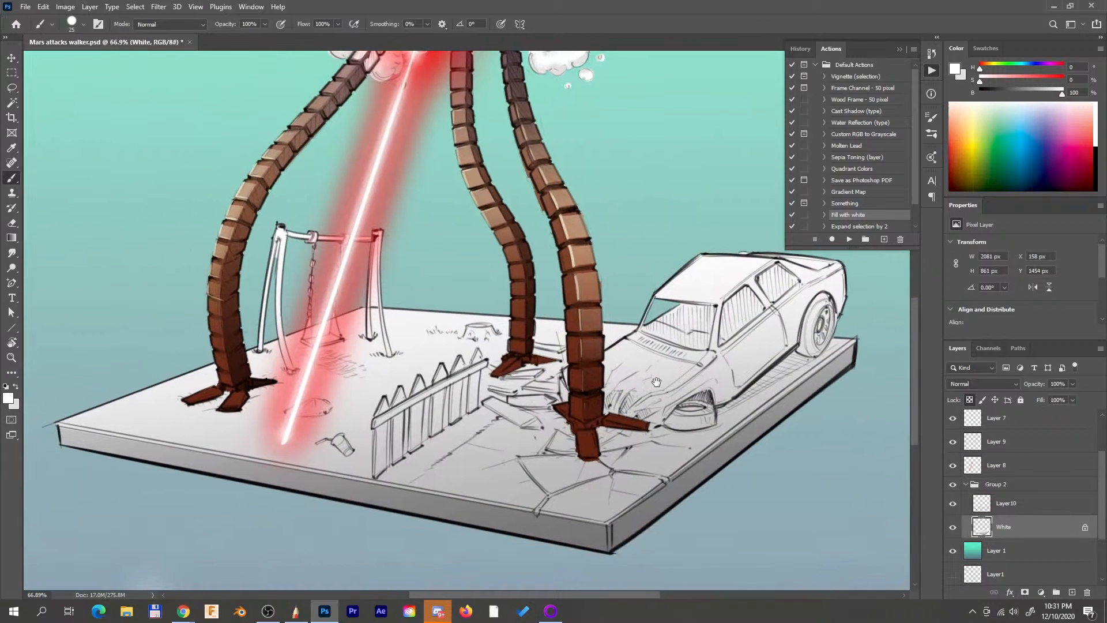
key(l)
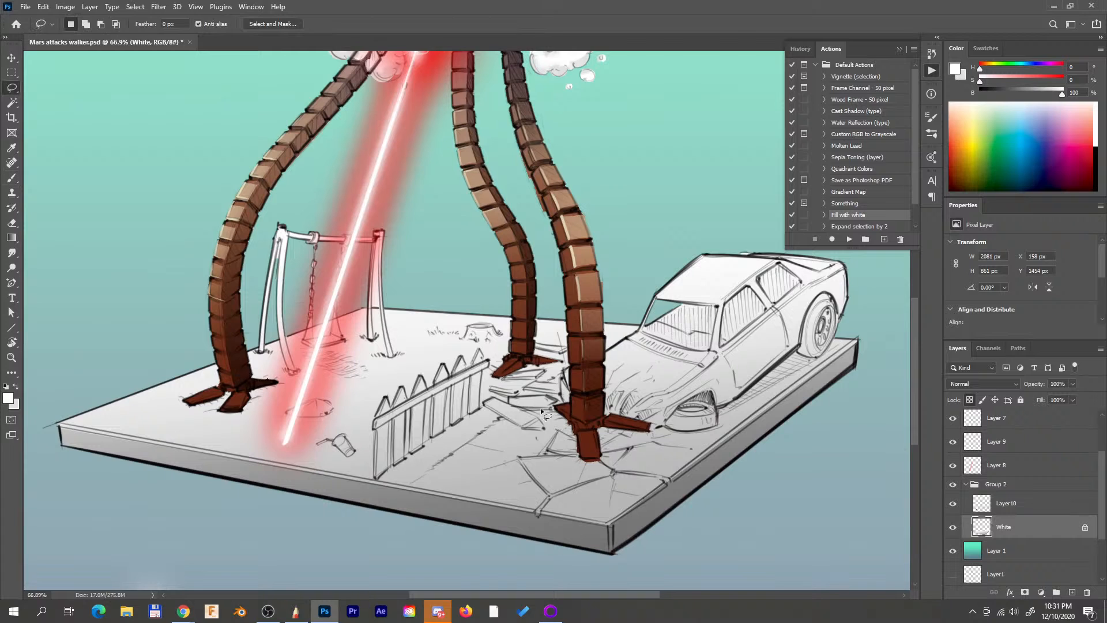
alt+click(376, 239)
alt+click(372, 305)
alt+click(379, 307)
alt+click(378, 237)
key(ctrl+d)
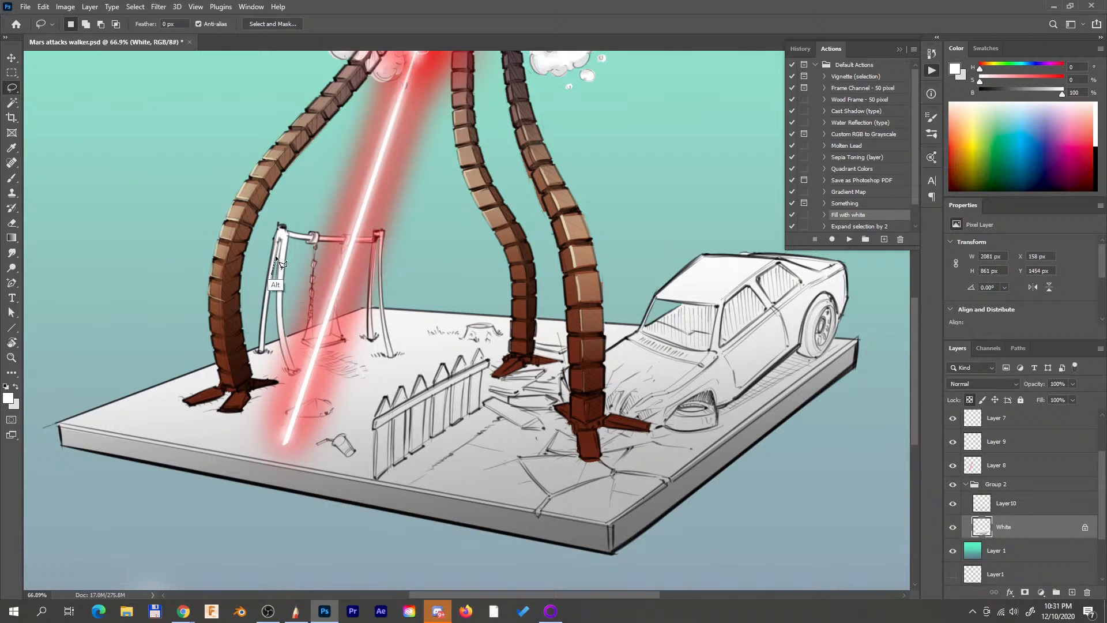
key(alt)
drag(280, 246, 273, 289)
key(ctrl+d)
Lasso the cracked road area of the slab between the fence and the car, following the slab's front edges.
drag(266, 363, 235, 411)
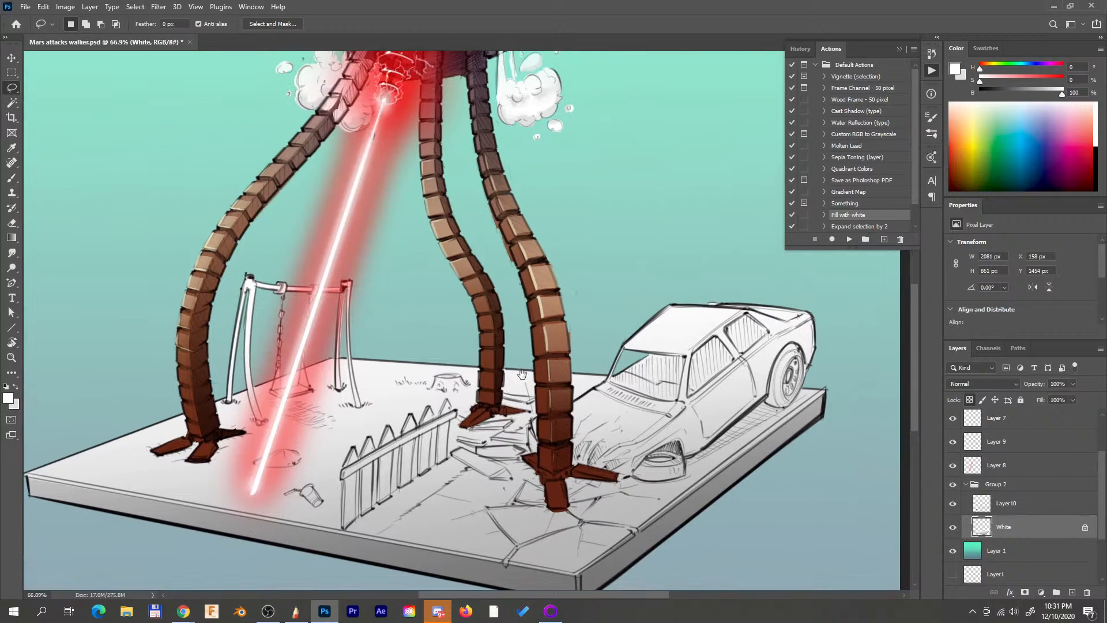
drag(542, 374, 520, 395)
drag(656, 443, 639, 371)
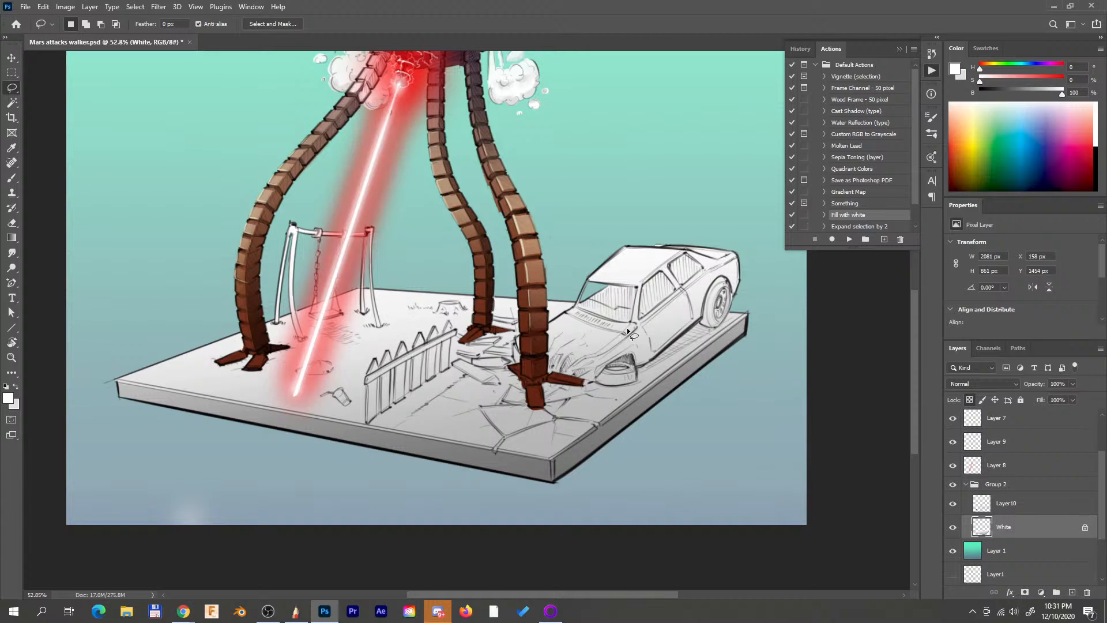
drag(627, 339, 607, 369)
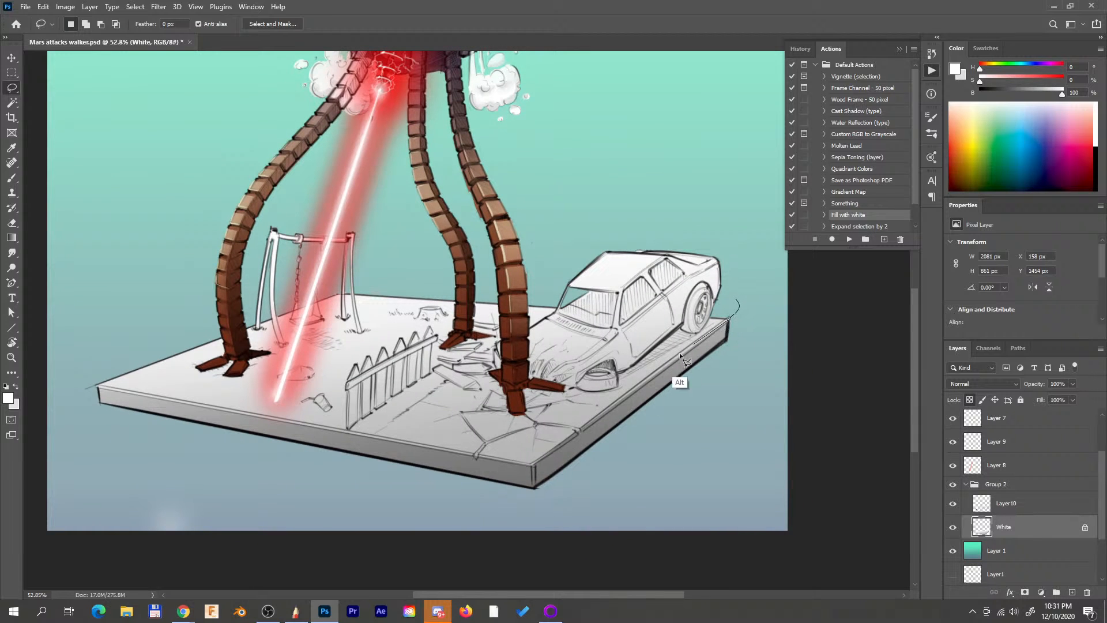
click(534, 462)
click(374, 433)
click(446, 380)
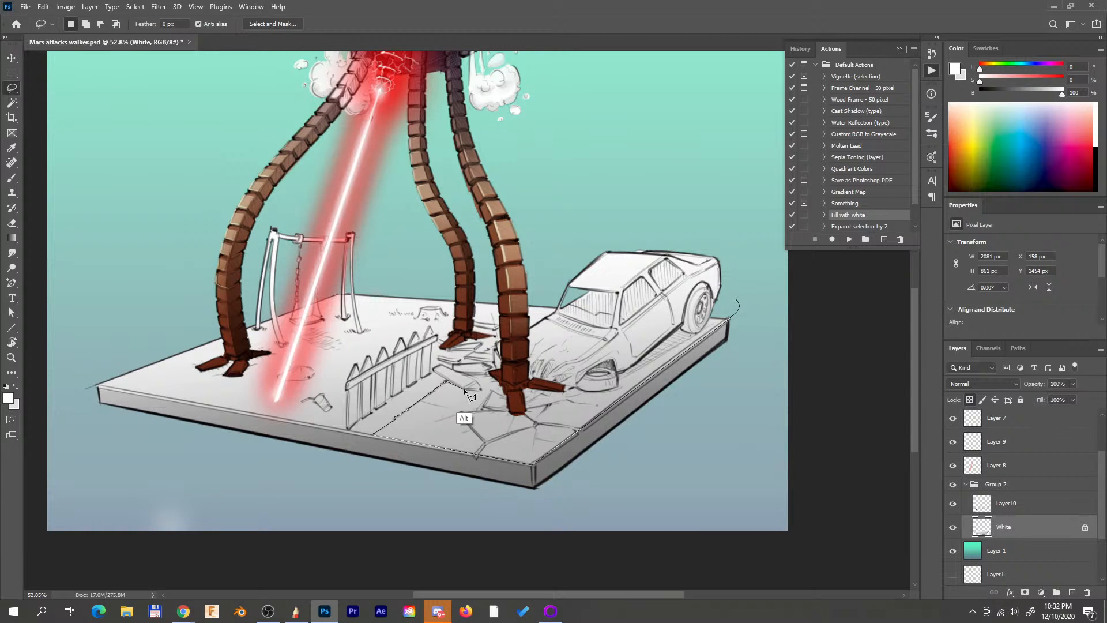
click(465, 374)
drag(670, 344, 741, 294)
Shade the selected road with 40% gradients in bluish grey, hue 229, saturation 9, brightness 64 and darker 52, and deselect.
key(g)
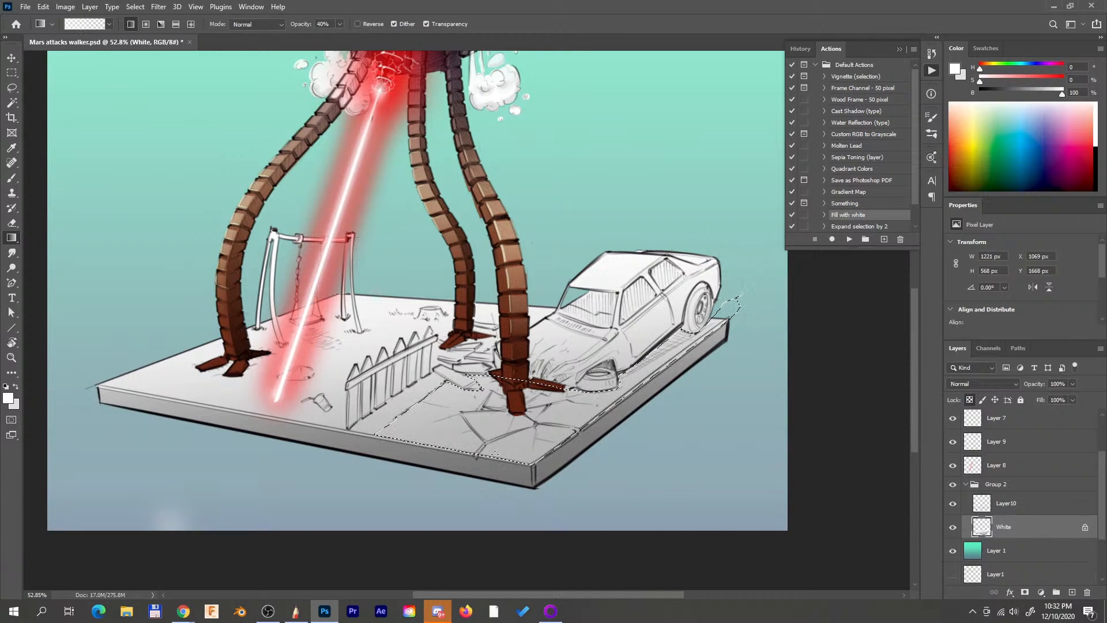
click(1030, 152)
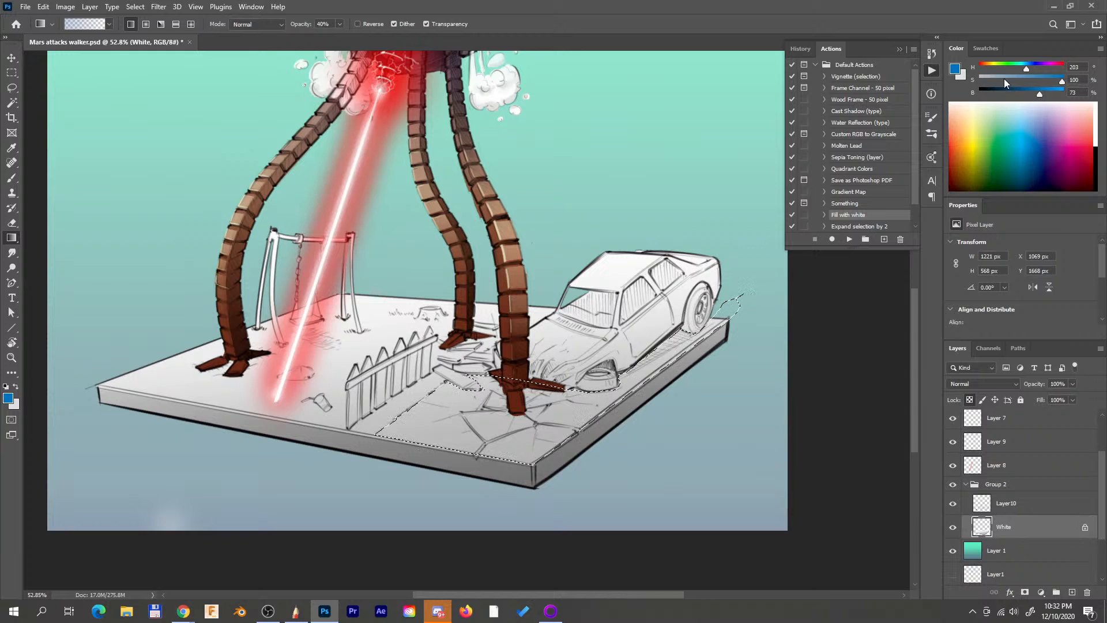
mouse_move(1004, 79)
mouse_down()
mouse_move(988, 79)
mouse_move(1032, 70)
mouse_move(1033, 96)
mouse_move(987, 83)
mouse_up()
drag(527, 482, 557, 452)
drag(526, 485, 535, 444)
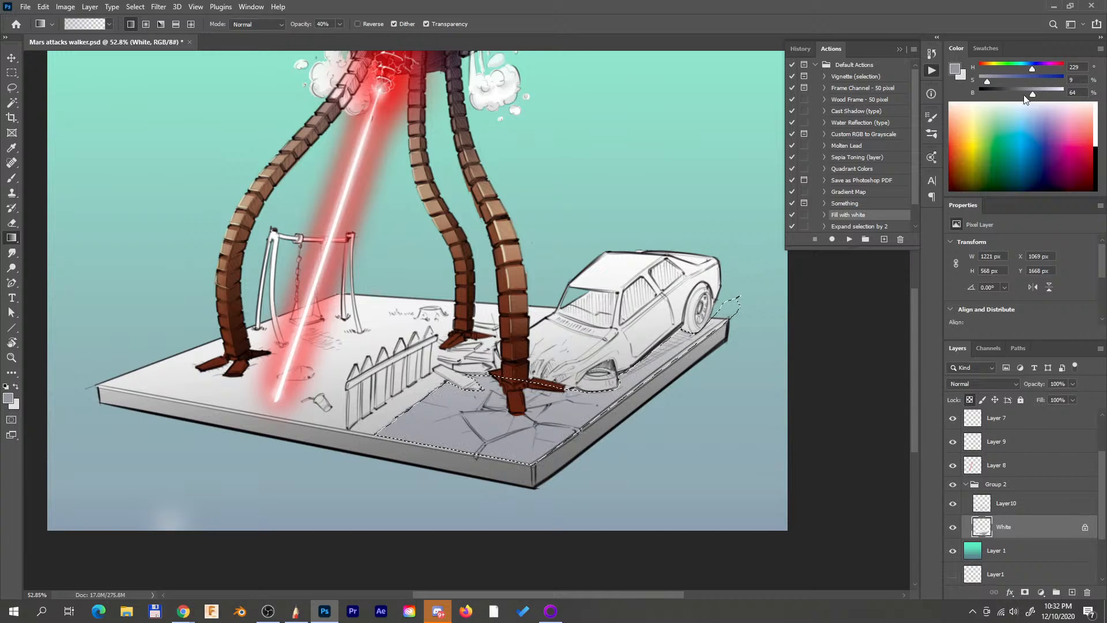
drag(1032, 94, 1023, 94)
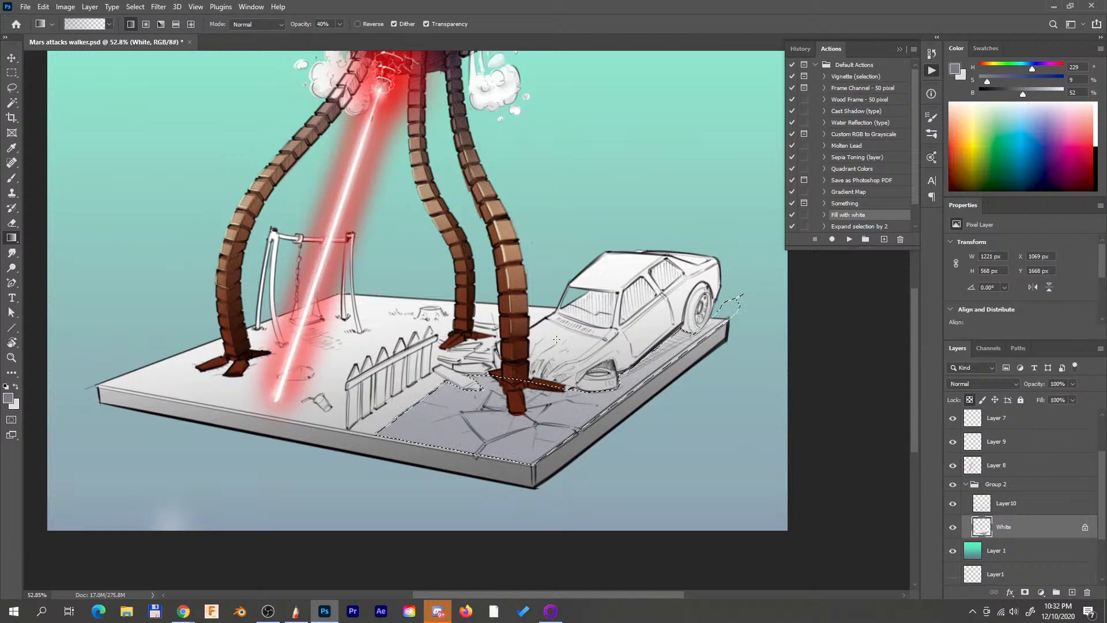
drag(539, 483, 606, 243)
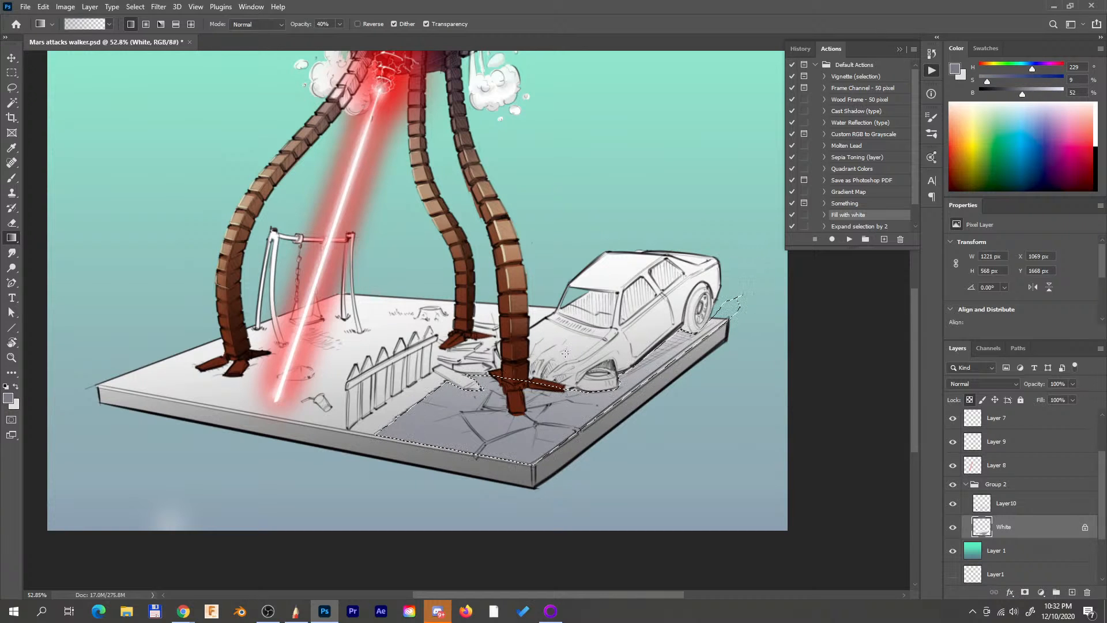
key(ctrl+d)
key(ctrl+minus)
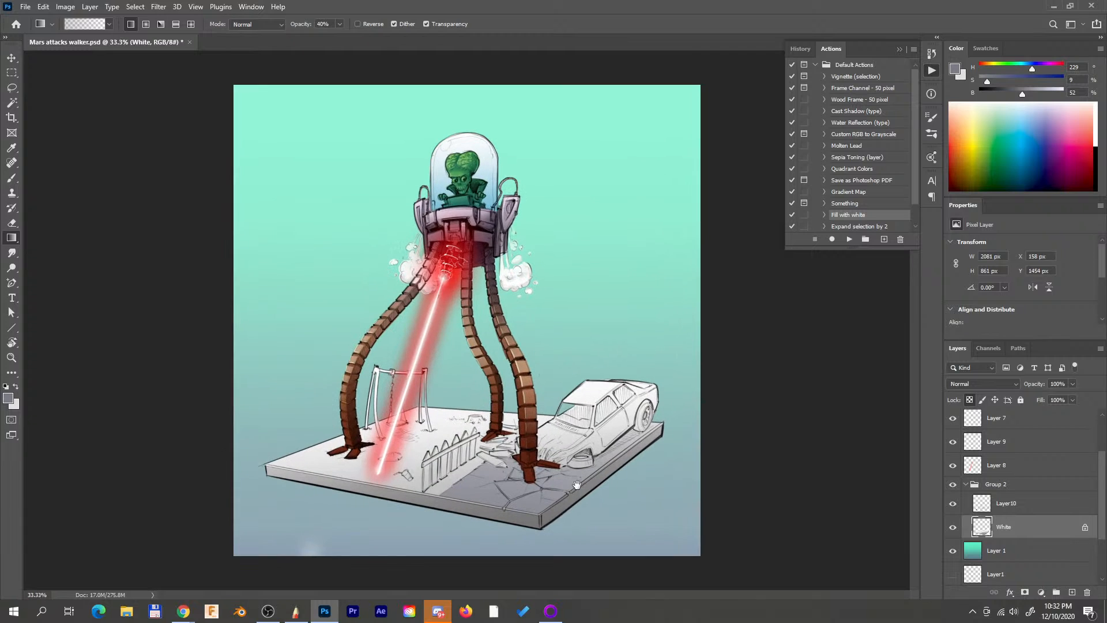
Paint over the road cracks around the walker's front foot with a small brush in dark grey, hue 229, saturation 9, brightness 25.
ctrl+click(588, 528)
mouse_move(576, 507)
mouse_down()
mouse_move(617, 452)
mouse_move(603, 517)
mouse_move(634, 471)
mouse_up()
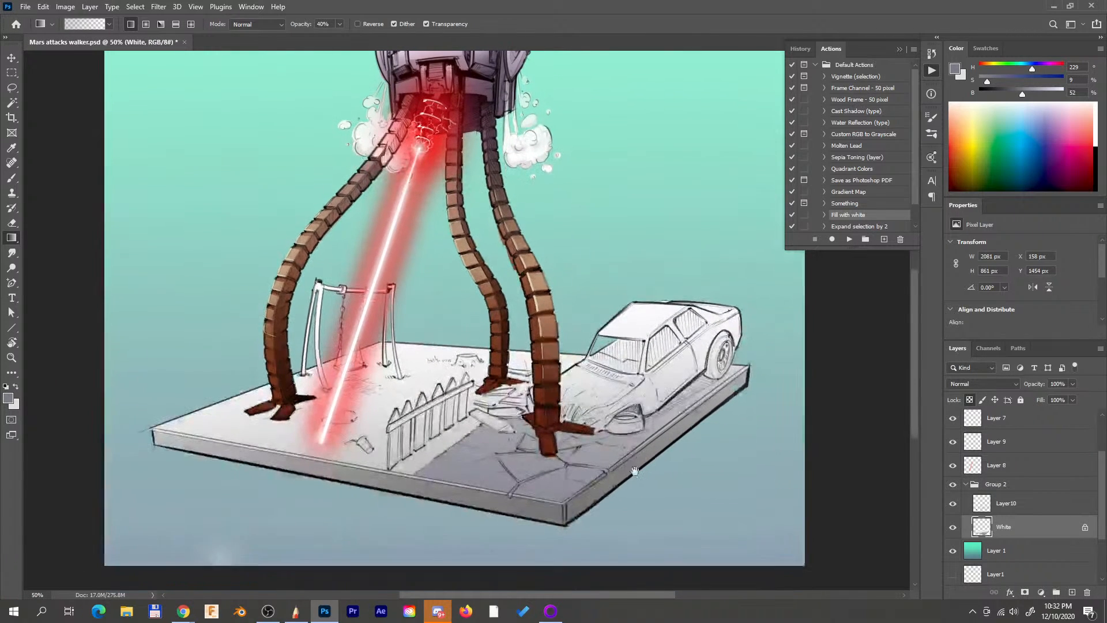
key(b)
scroll(573, 479, up, 5)
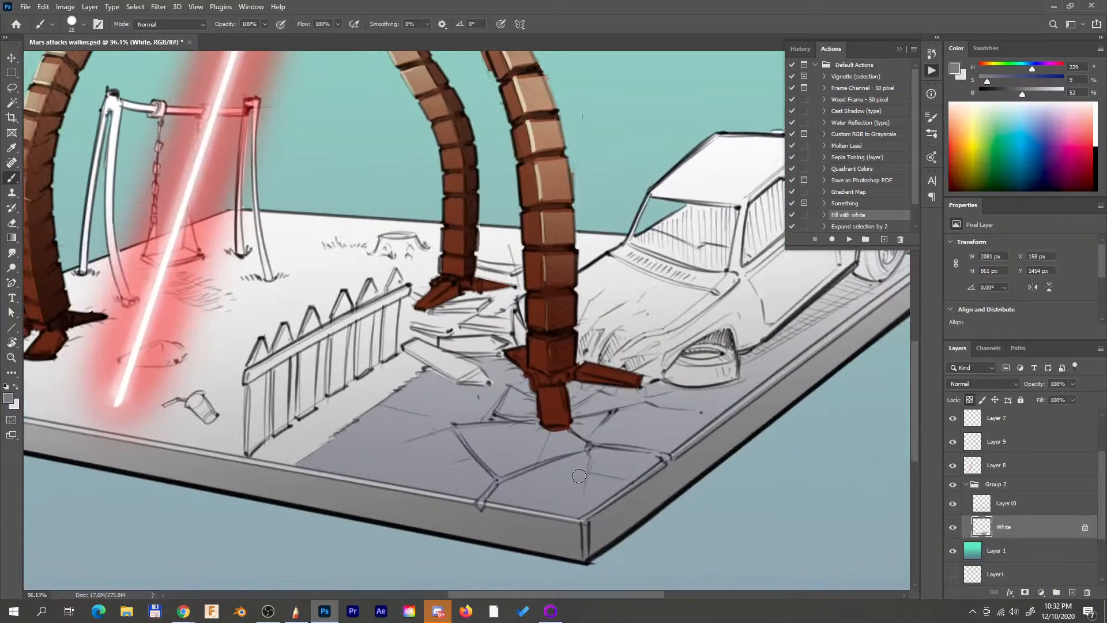
alt+click(623, 420)
right_click(646, 343)
double_click(631, 245)
scroll(483, 499, up, 1)
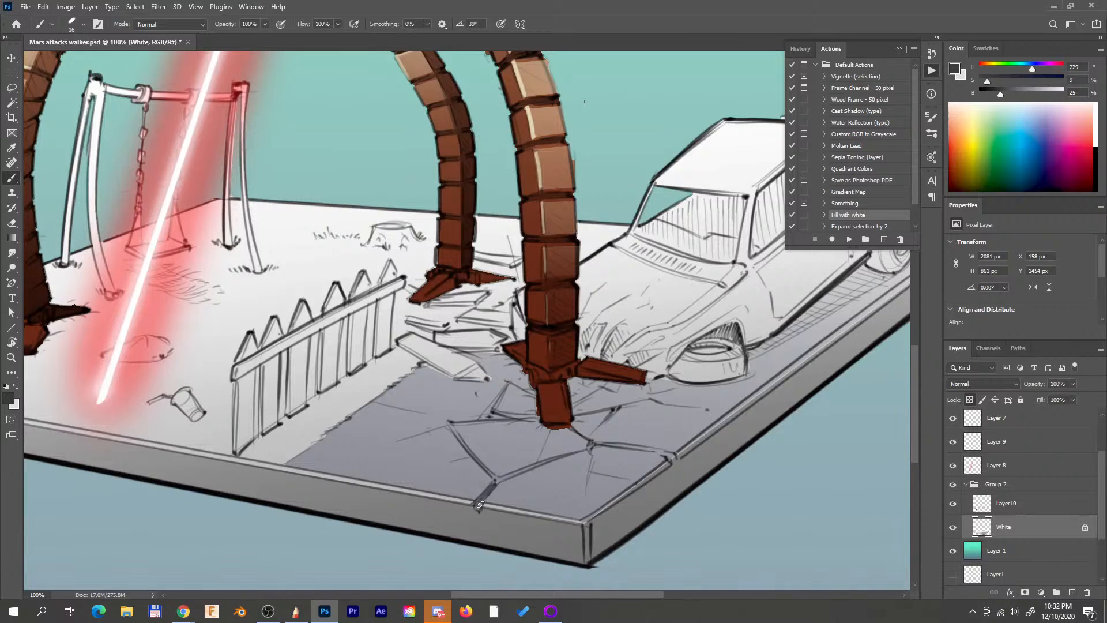
drag(502, 480, 587, 448)
mouse_move(496, 479)
mouse_down()
mouse_move(467, 447)
mouse_move(532, 415)
mouse_move(591, 443)
mouse_move(680, 451)
mouse_up()
mouse_move(610, 410)
mouse_down()
mouse_move(650, 400)
mouse_move(580, 464)
mouse_move(694, 460)
mouse_up()
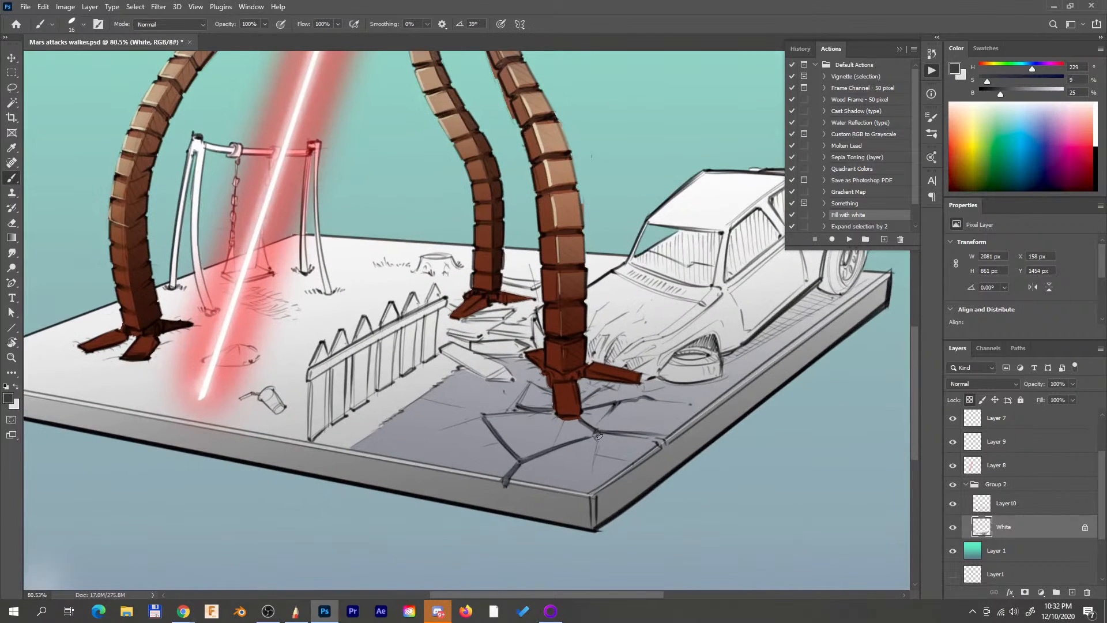
mouse_move(748, 421)
mouse_down()
mouse_move(707, 439)
mouse_move(599, 415)
mouse_up()
Lasso the two front side faces of the ground slab along its upper edge.
key(l)
mouse_move(620, 483)
mouse_down()
mouse_move(762, 288)
mouse_move(709, 296)
mouse_up()
alt+click(519, 437)
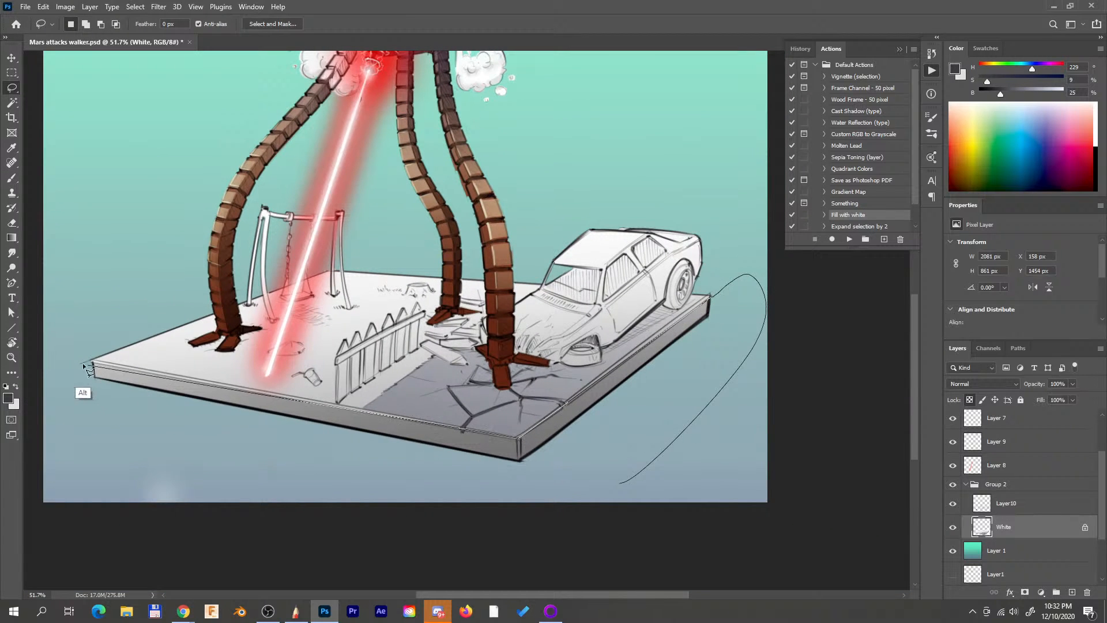
mouse_move(77, 357)
mouse_down()
mouse_move(282, 482)
mouse_move(622, 483)
mouse_up()
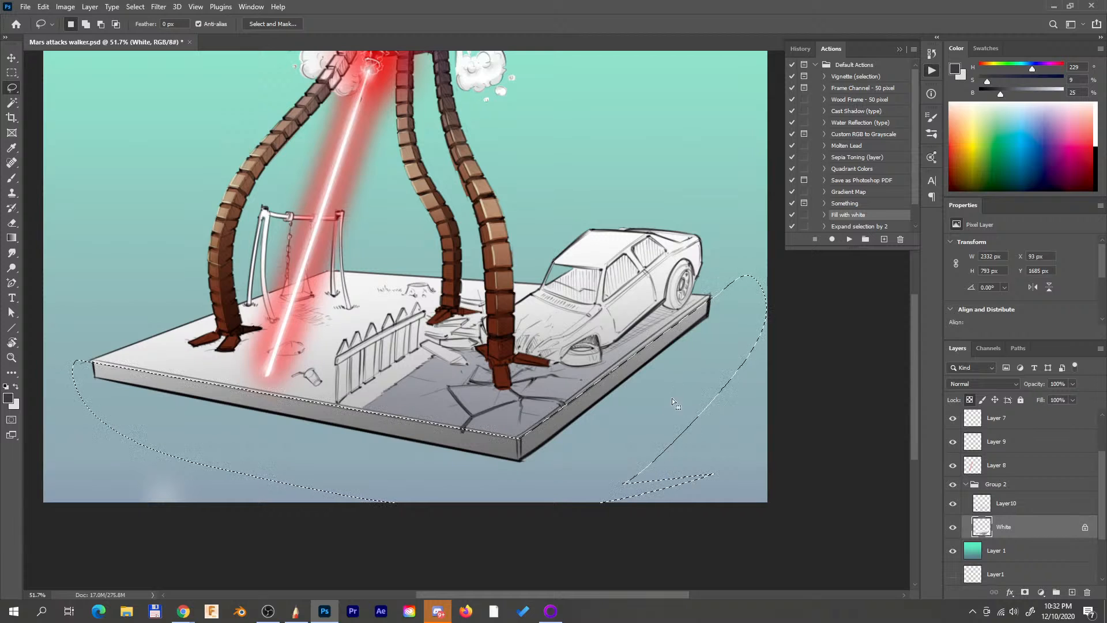
Tint the slab's side faces with 40% gradients in dark reddish brown, hue 0, saturation 19, brightness 36 and 33, and deselect.
key(g)
alt+click(540, 433)
drag(1017, 95, 1009, 95)
drag(982, 81, 1000, 81)
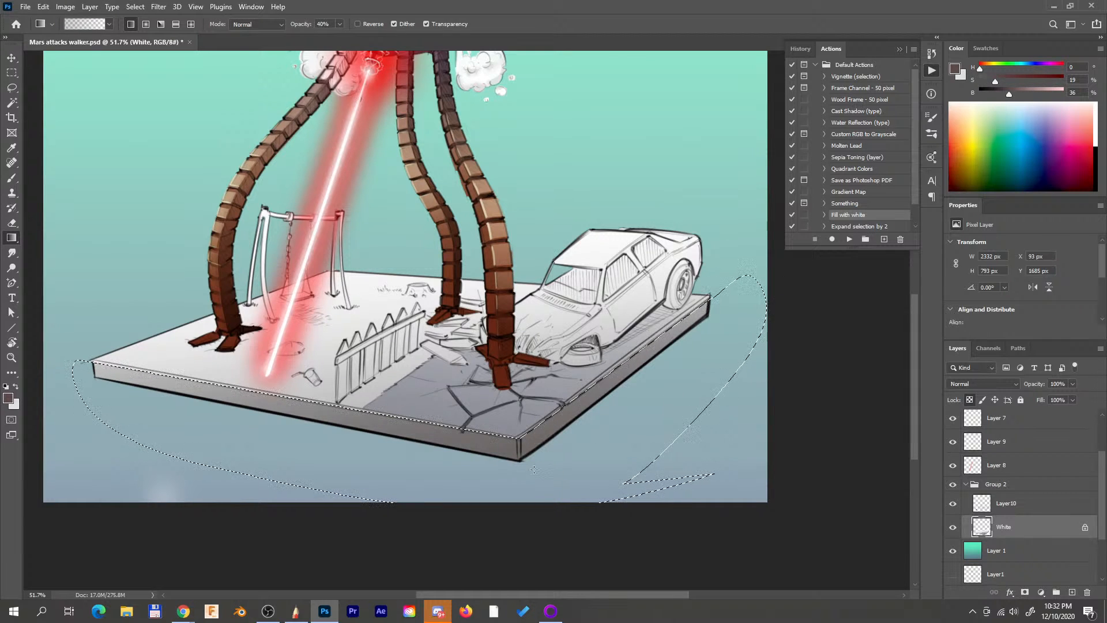
scroll(505, 92, down, 3)
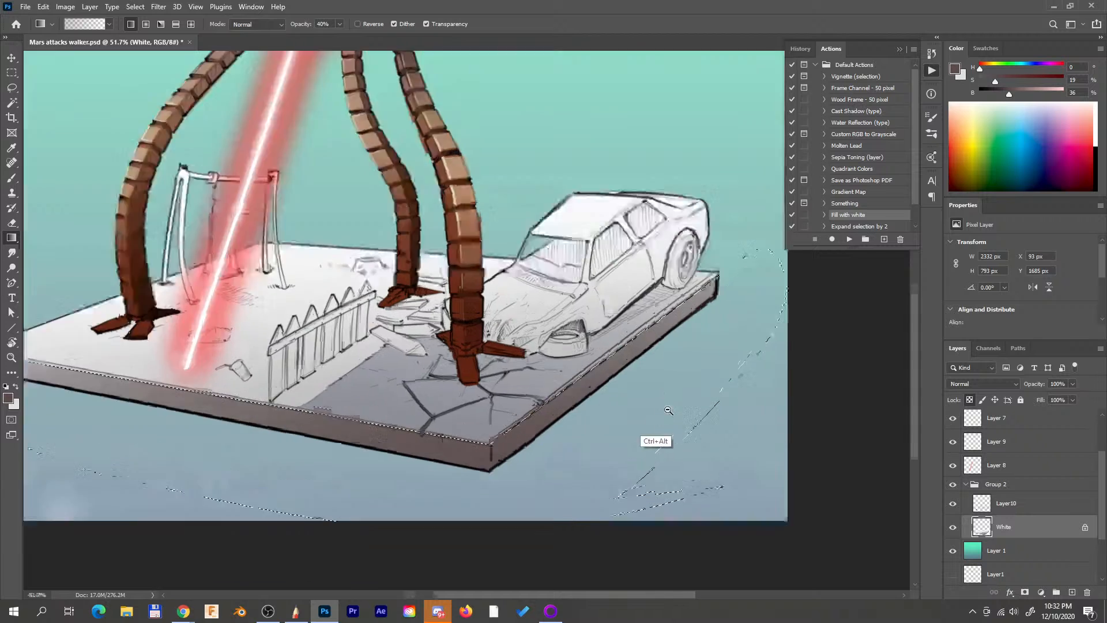
drag(1008, 94, 1007, 94)
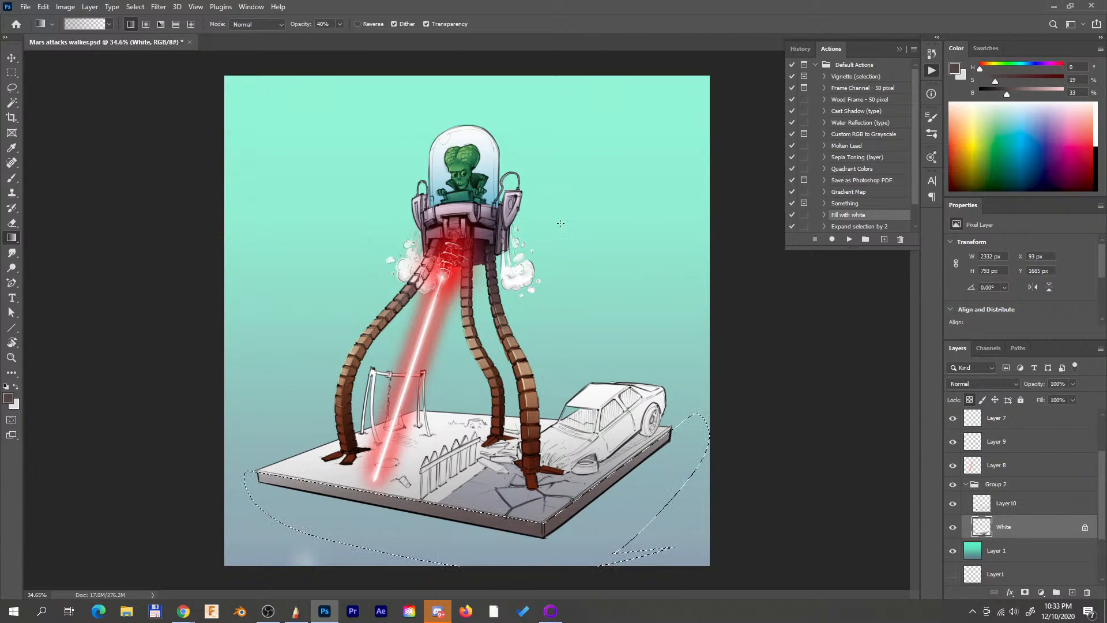
key(ctrl+d)
scroll(658, 478, down, 3)
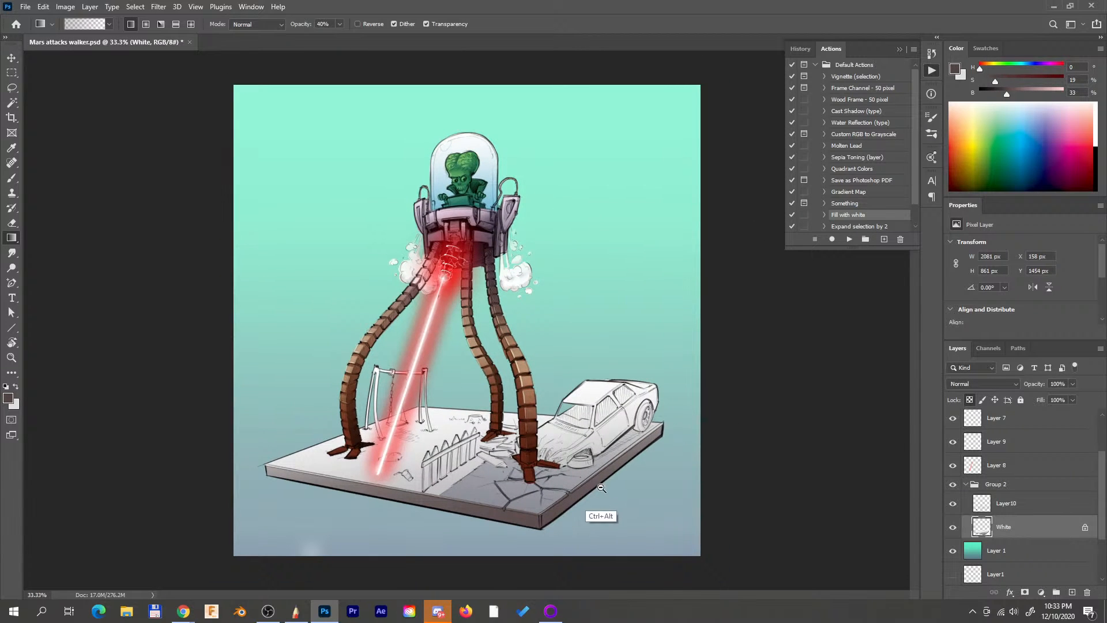
Lasso the cast shadow area on the ground strip between the fence base and the road.
scroll(533, 423, up, 4)
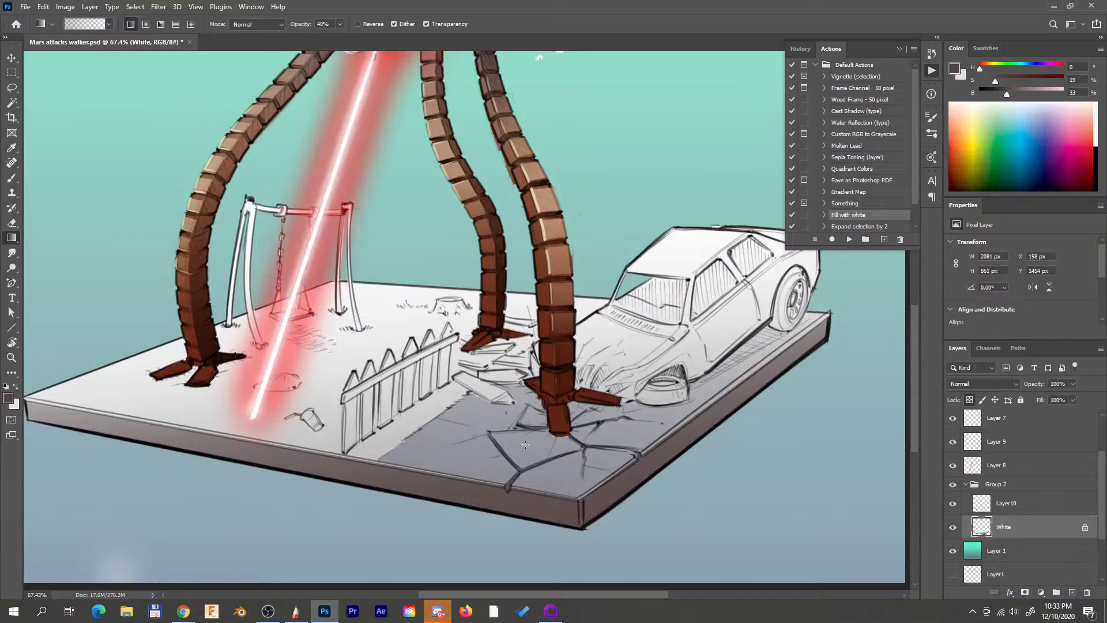
key(l)
alt+click(344, 452)
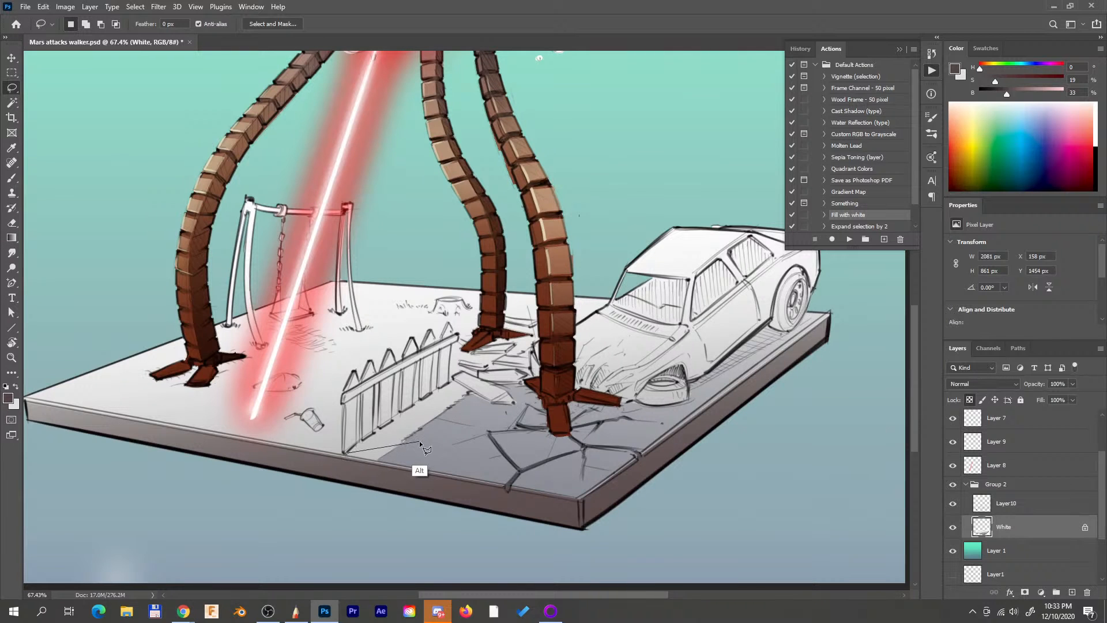
alt+click(421, 441)
alt+click(522, 373)
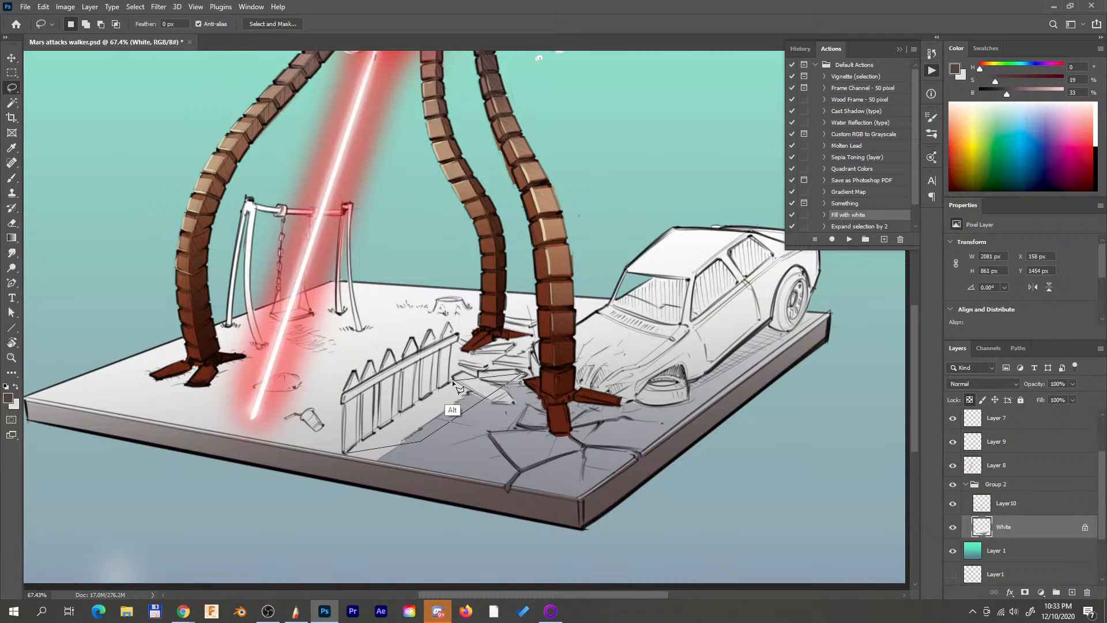
alt+click(450, 381)
alt+click(344, 453)
Subtract thin slanted strips from the fence shadow selection to leave light gaps between the pickets' shadows.
alt+click(355, 439)
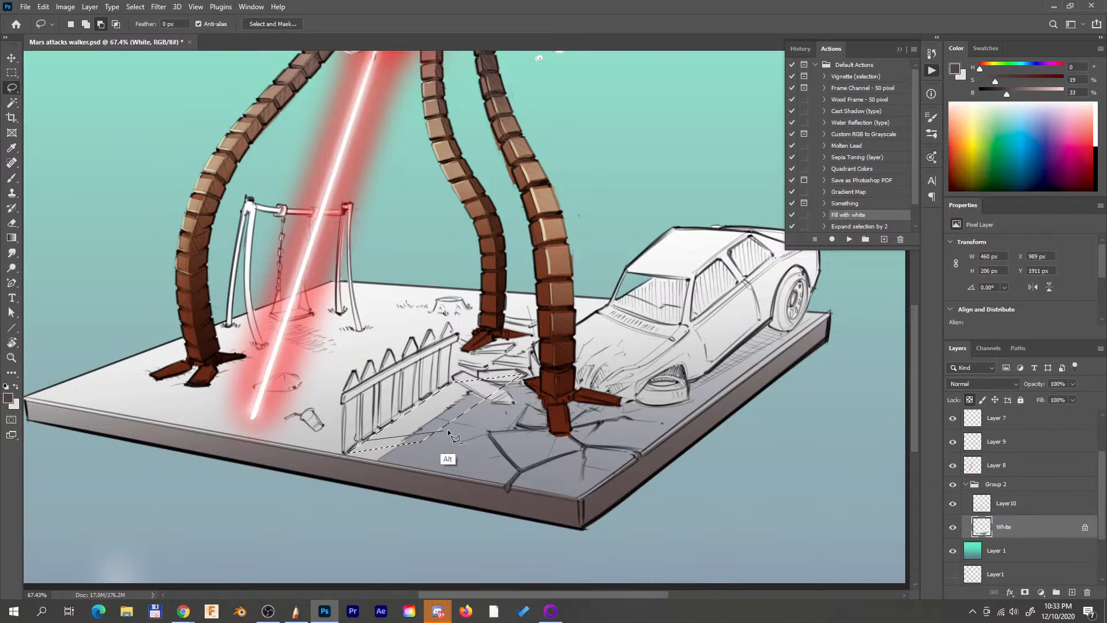
alt+click(454, 427)
alt+click(452, 430)
alt+click(354, 441)
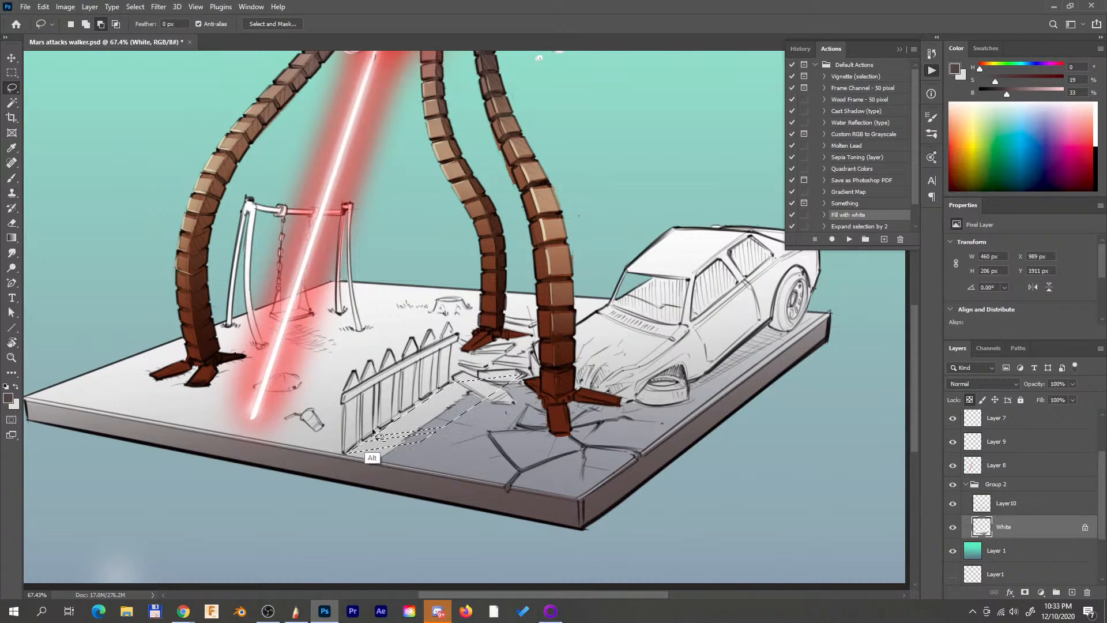
alt+click(373, 427)
alt+click(471, 415)
alt+click(469, 418)
alt+click(375, 430)
alt+click(392, 416)
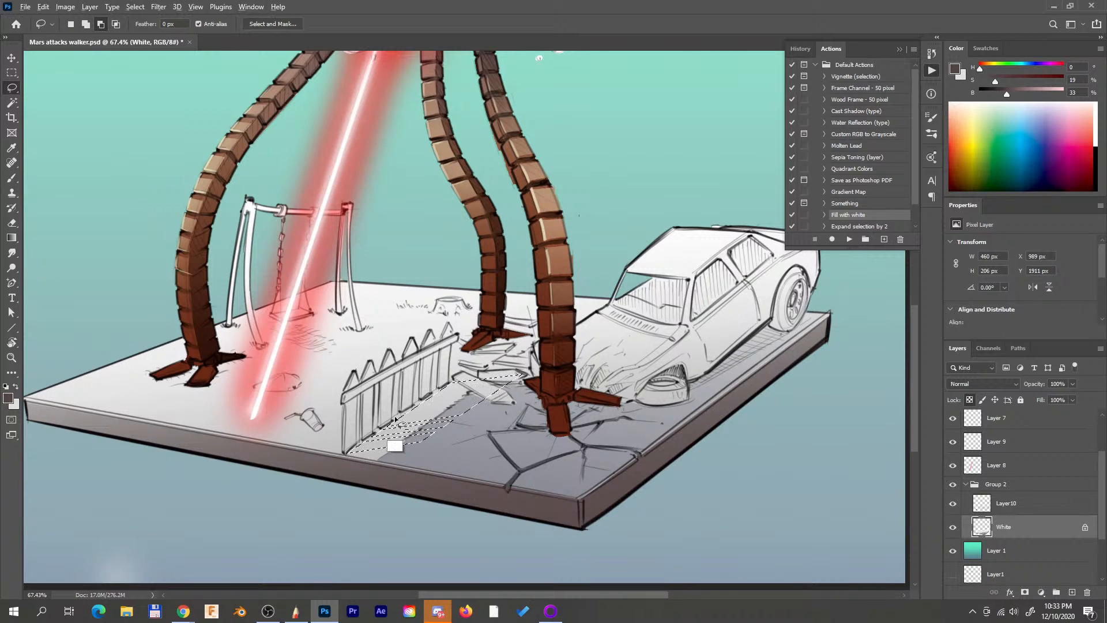
alt+click(492, 403)
alt+click(491, 407)
alt+click(392, 419)
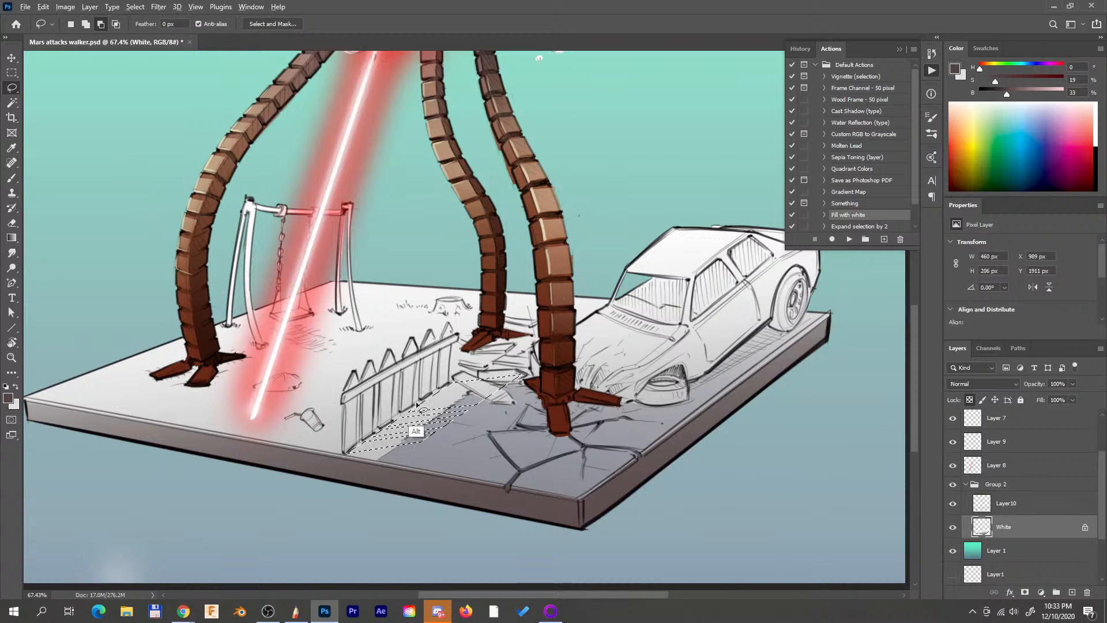
alt+click(416, 401)
alt+click(496, 396)
alt+click(497, 393)
alt+click(409, 403)
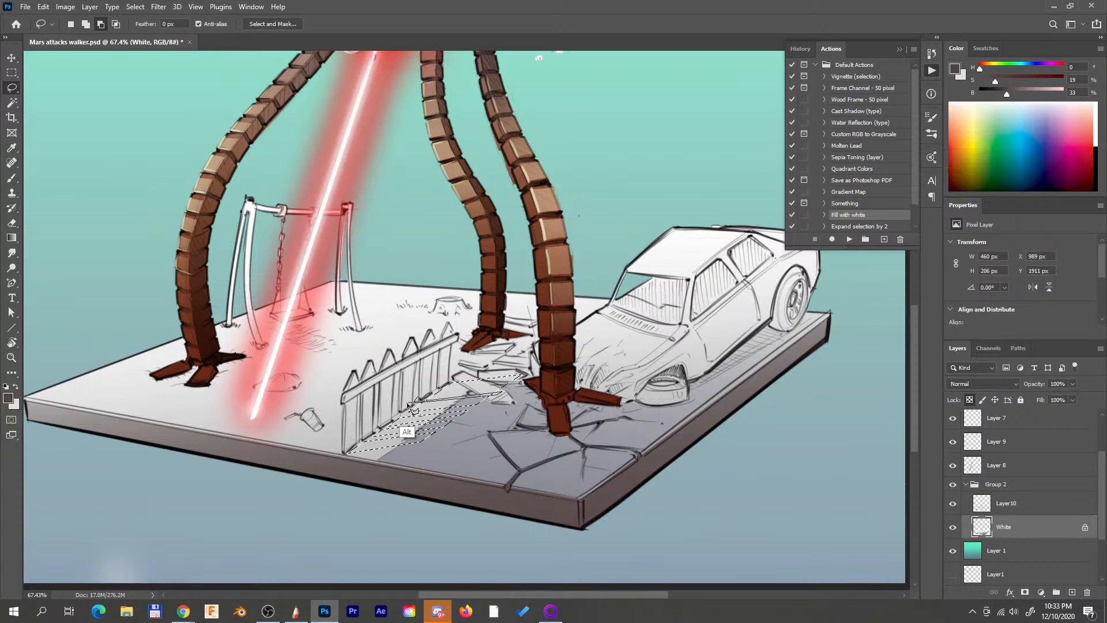
alt+click(435, 390)
alt+click(513, 385)
alt+click(519, 381)
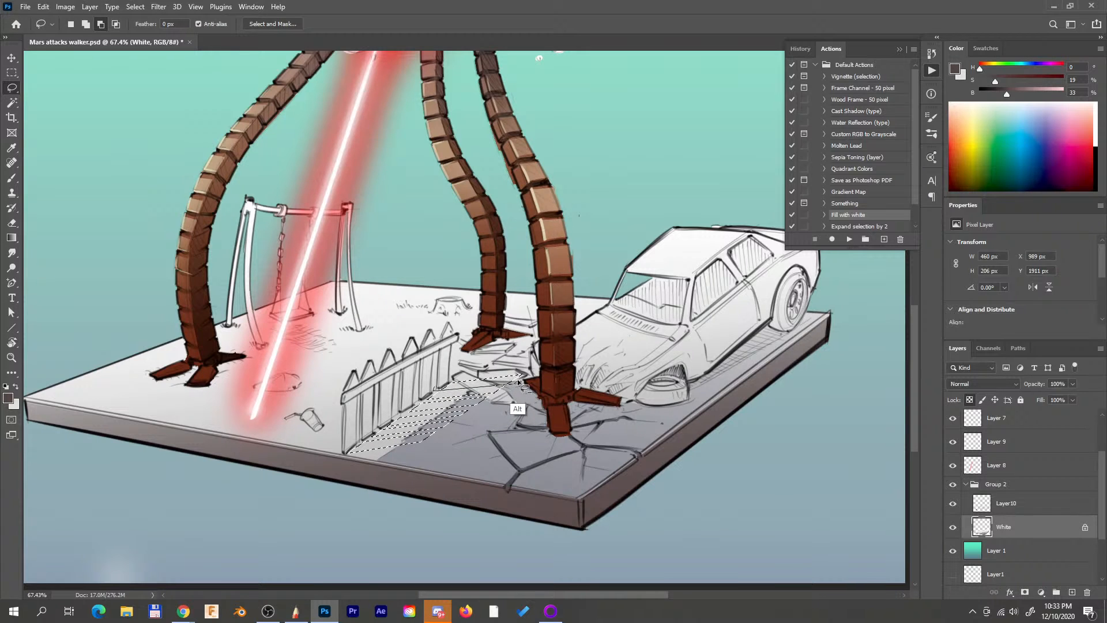
alt+click(432, 396)
Fill the fence shadow selection using a grey gradient of brightness 61 instead of black, and deselect.
key(g)
key(d)
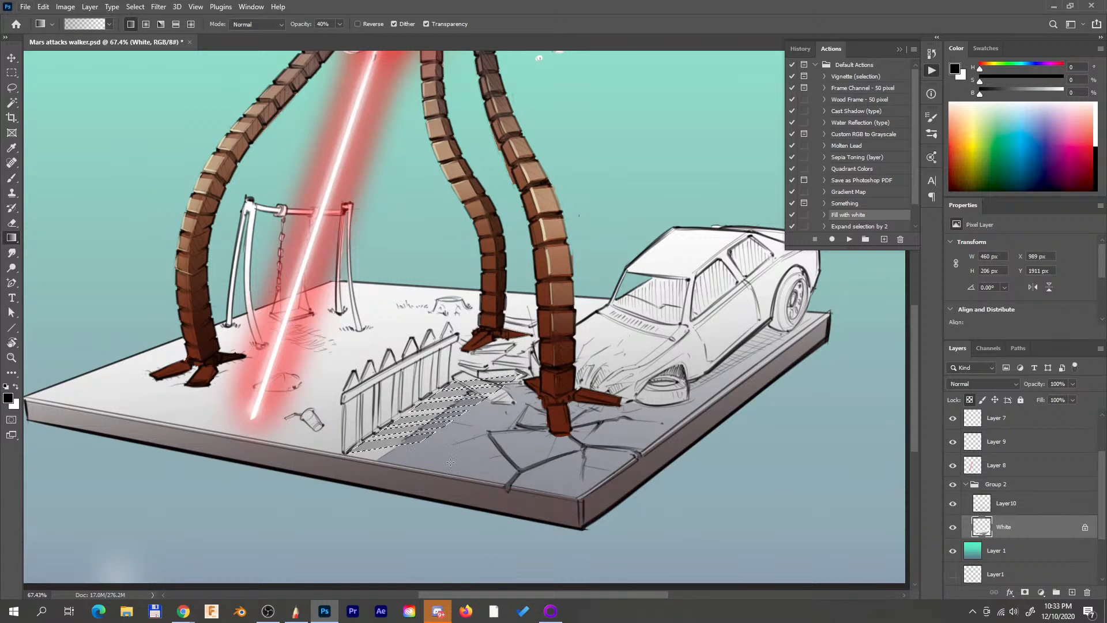
alt+click(403, 419)
key(ctrl+z)
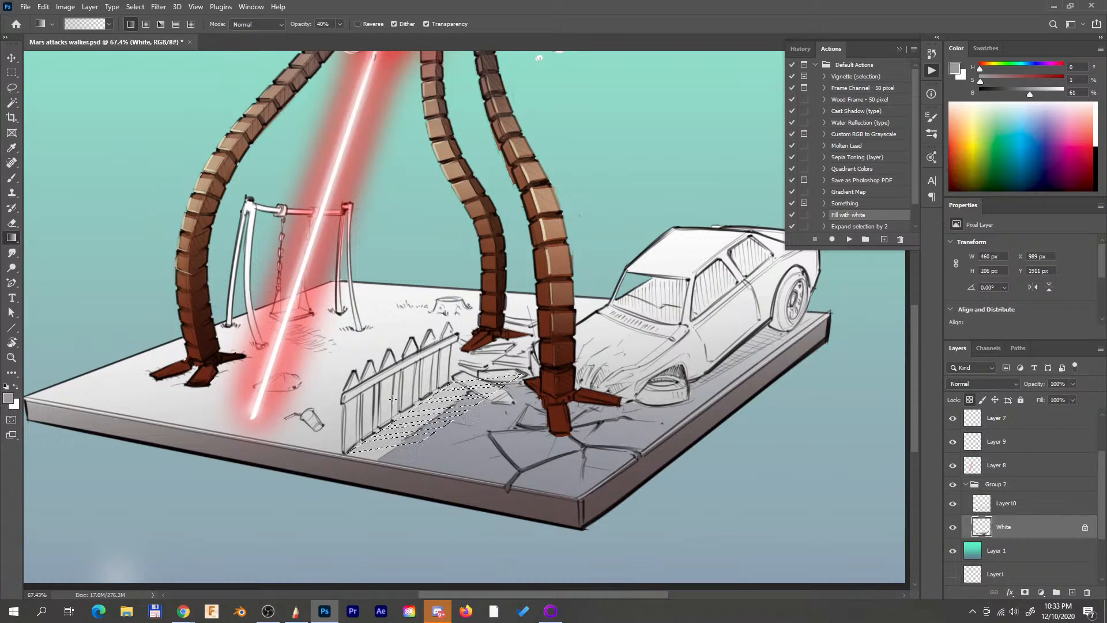
key(ctrl+d)
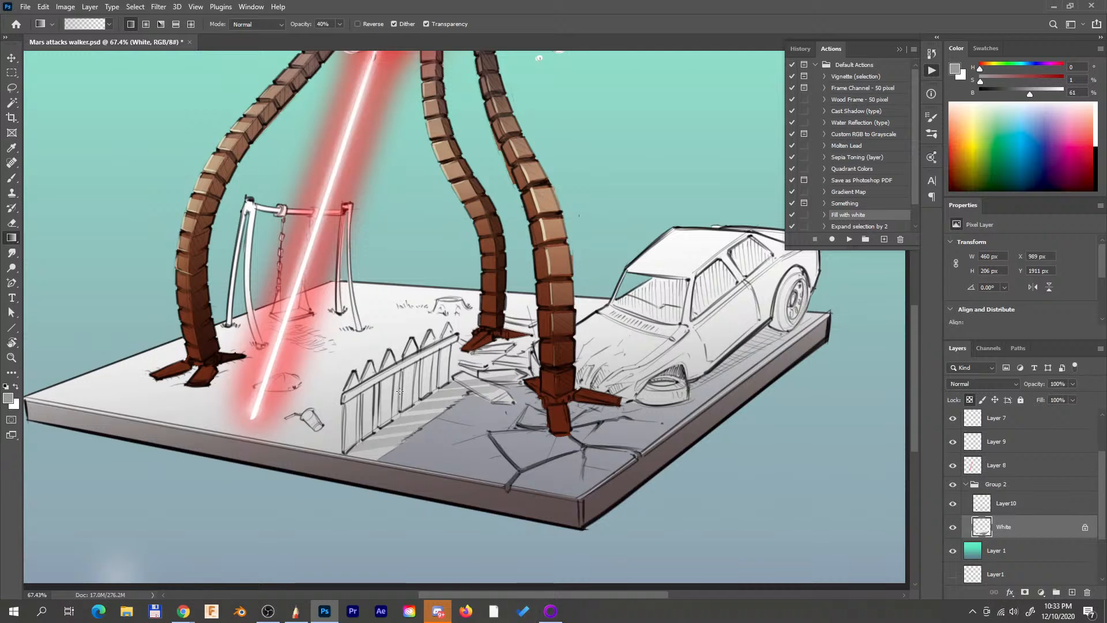
Lasso the car's windshield and add its two side windows to the selection.
drag(576, 460, 522, 491)
drag(652, 399, 706, 380)
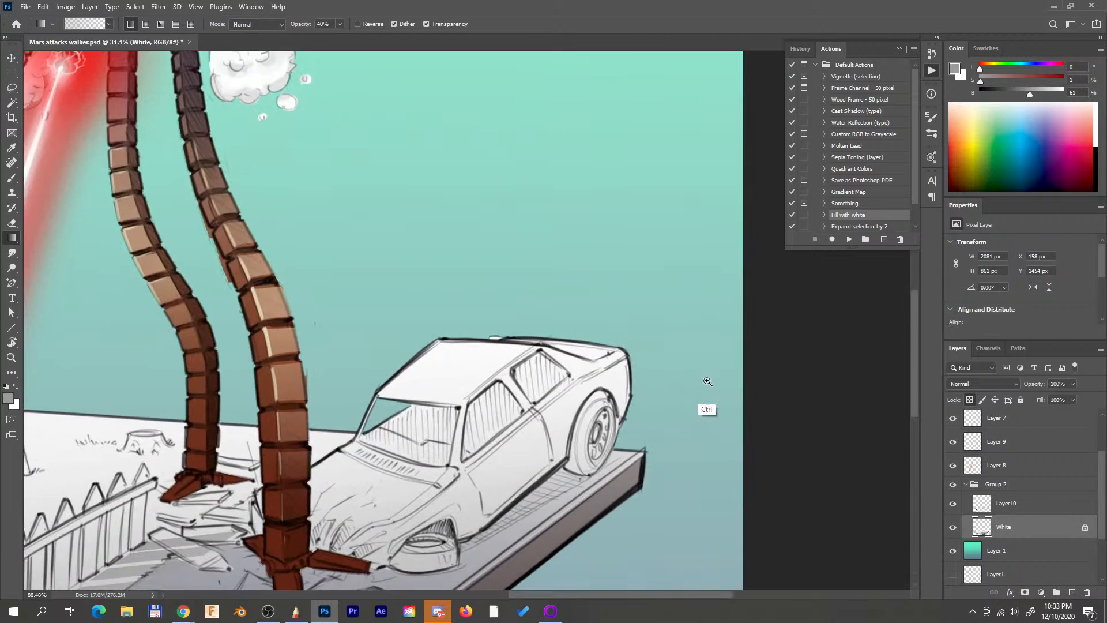
drag(600, 464, 627, 385)
key(l)
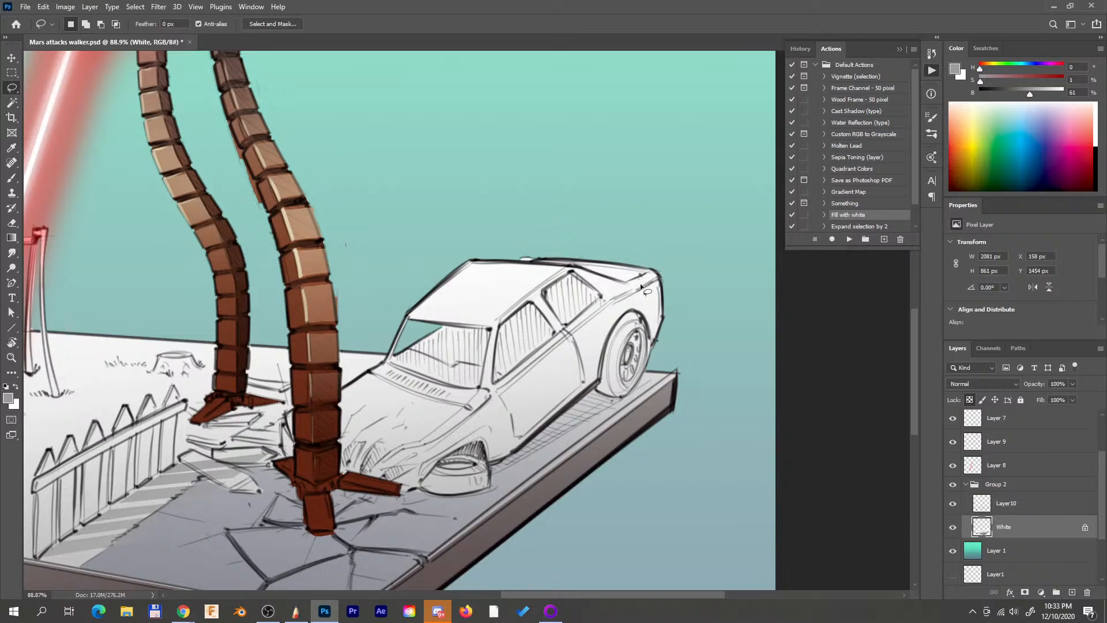
mouse_move(441, 324)
mouse_down()
mouse_move(403, 345)
mouse_move(395, 365)
mouse_up()
click(479, 388)
click(490, 330)
click(449, 329)
key(shift)
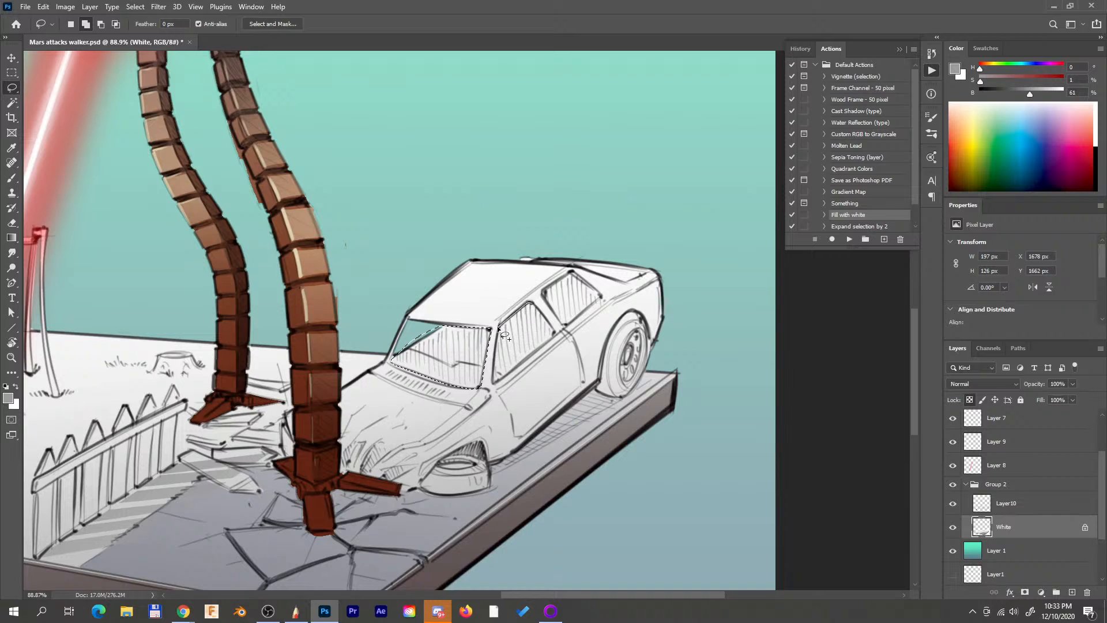
alt+click(494, 382)
alt+click(573, 277)
Fill the selected car windows with 40% gradients in grey of brightness 52, redoing the first attempts, and deselect.
key(g)
drag(1029, 95, 1022, 95)
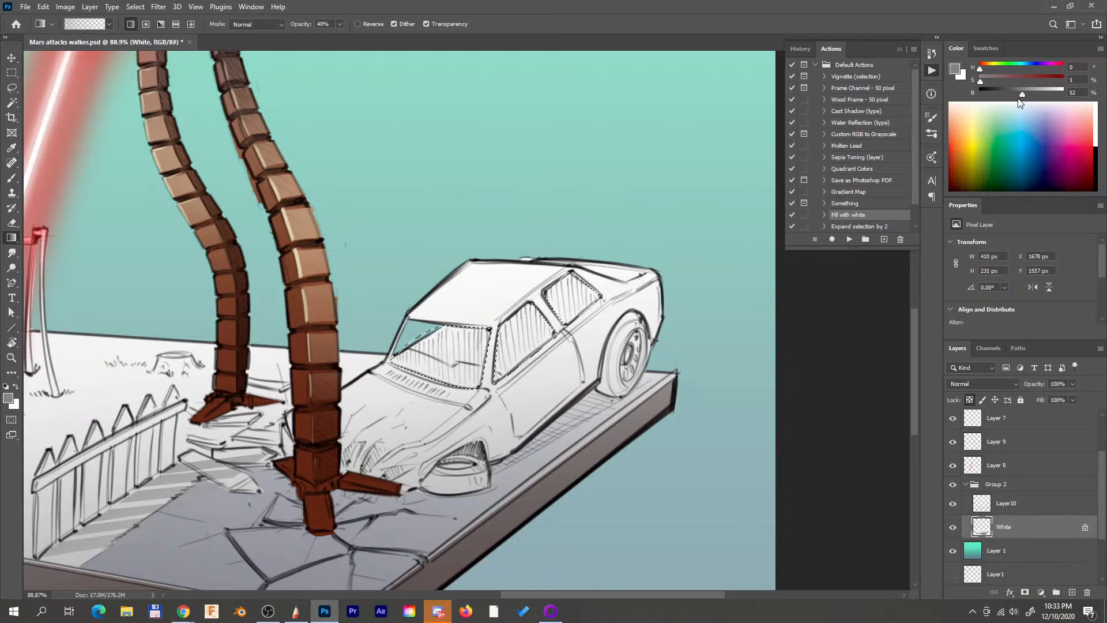
drag(438, 404, 490, 312)
mouse_move(553, 369)
mouse_down()
mouse_move(494, 307)
mouse_move(503, 465)
mouse_up()
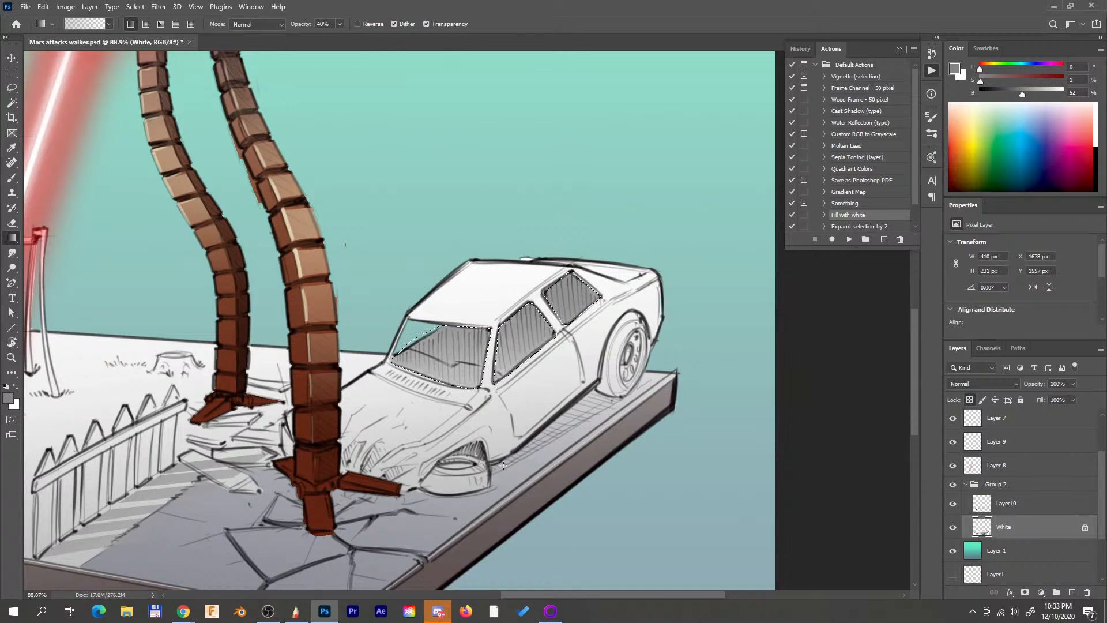
key(ctrl+z)
key(ctrl+z)
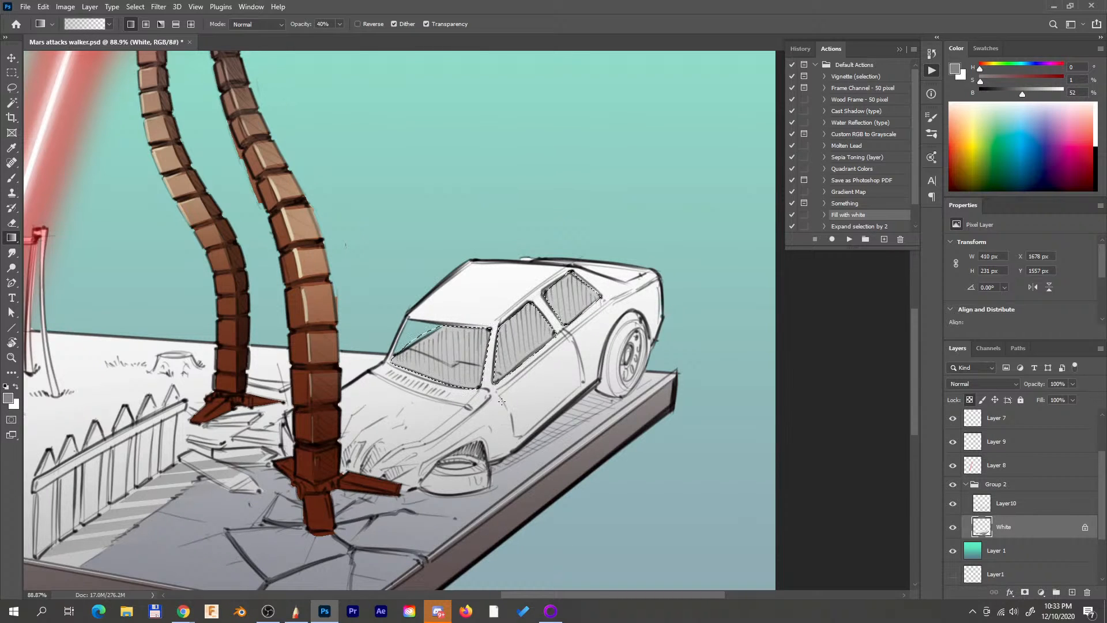
mouse_move(500, 326)
mouse_down()
mouse_move(506, 399)
mouse_move(494, 333)
mouse_up()
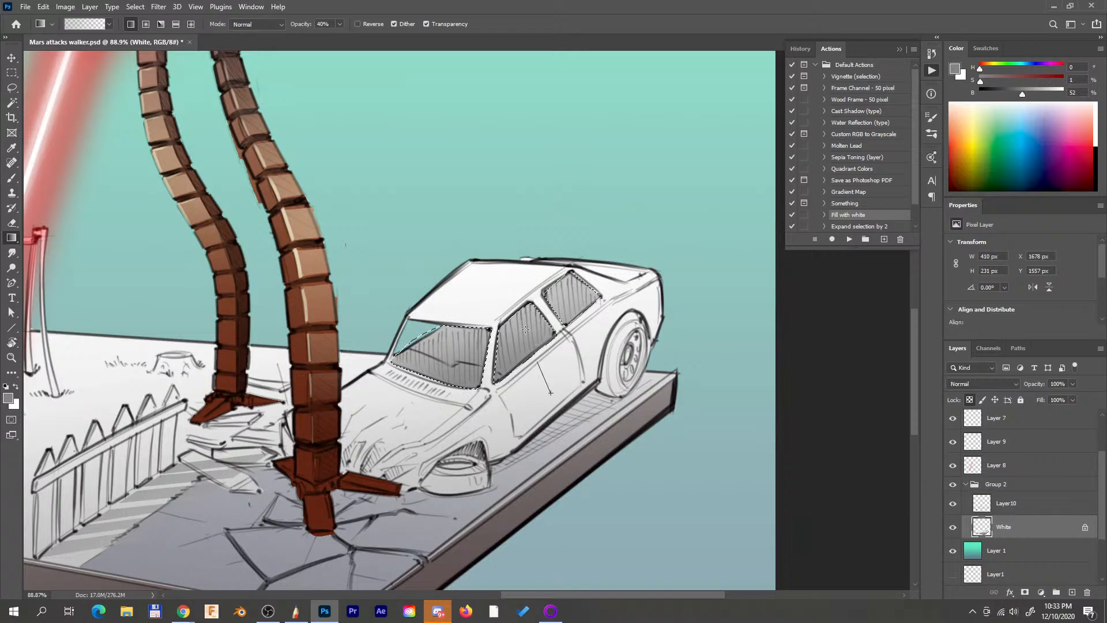
drag(551, 393, 559, 398)
key(ctrl+d)
Lasso the car's side below the windows and shade it with a grey gradient and a soft 177 px brush.
key(l)
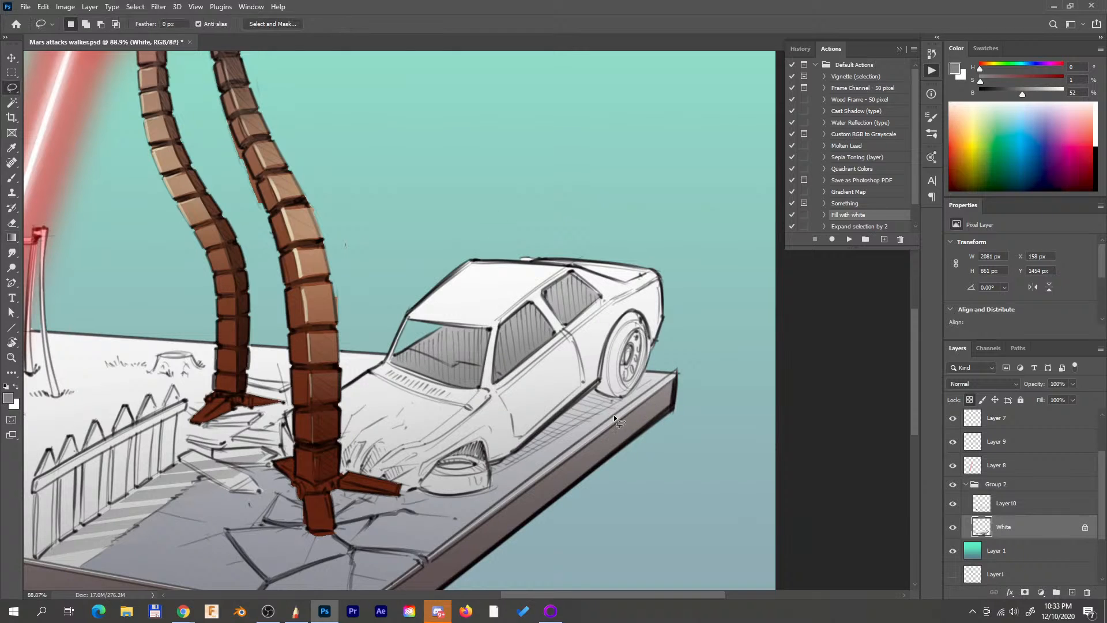
mouse_move(486, 461)
mouse_down()
mouse_move(613, 365)
mouse_move(598, 382)
mouse_move(626, 314)
mouse_move(646, 338)
mouse_move(674, 326)
mouse_move(667, 270)
mouse_move(384, 472)
mouse_move(399, 489)
mouse_move(417, 488)
mouse_move(474, 444)
mouse_move(505, 460)
mouse_up()
key(g)
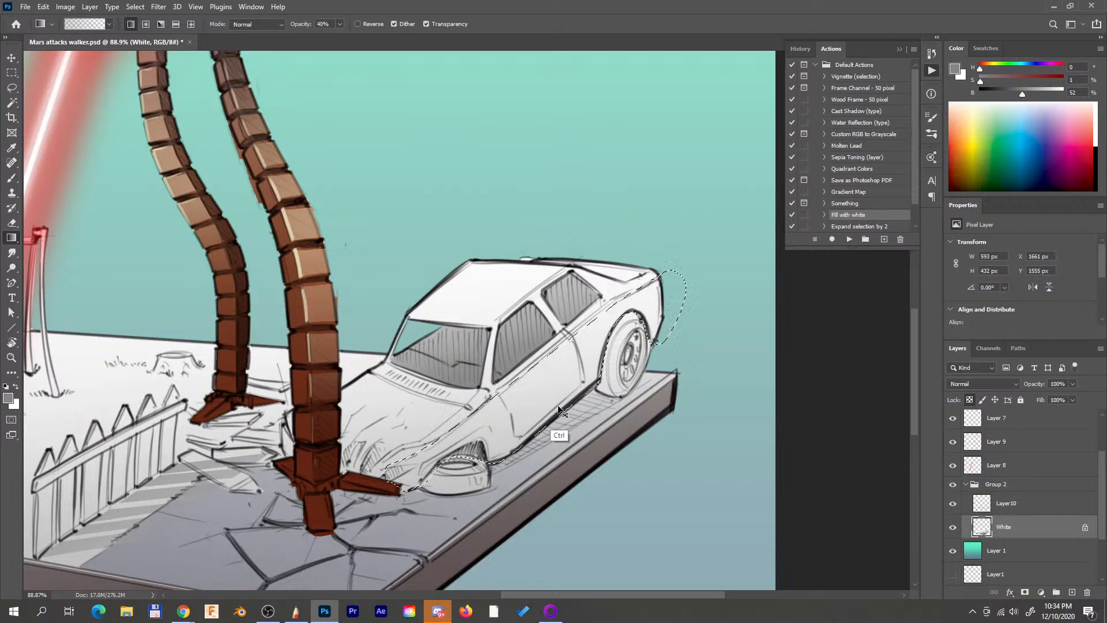
key(b)
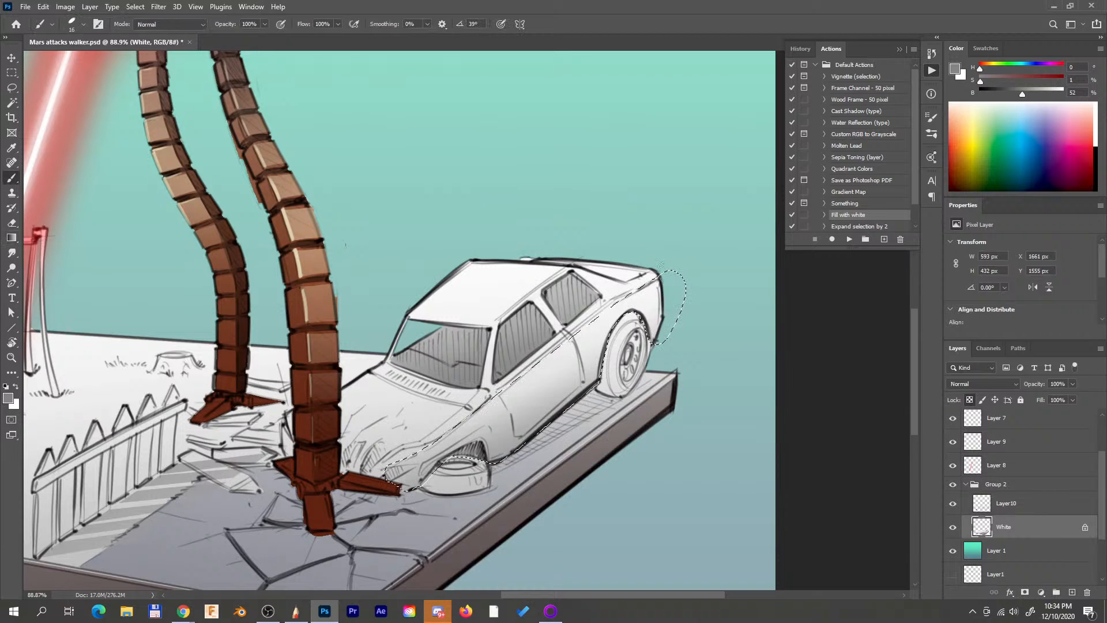
right_click(636, 343)
click(732, 321)
key(Return)
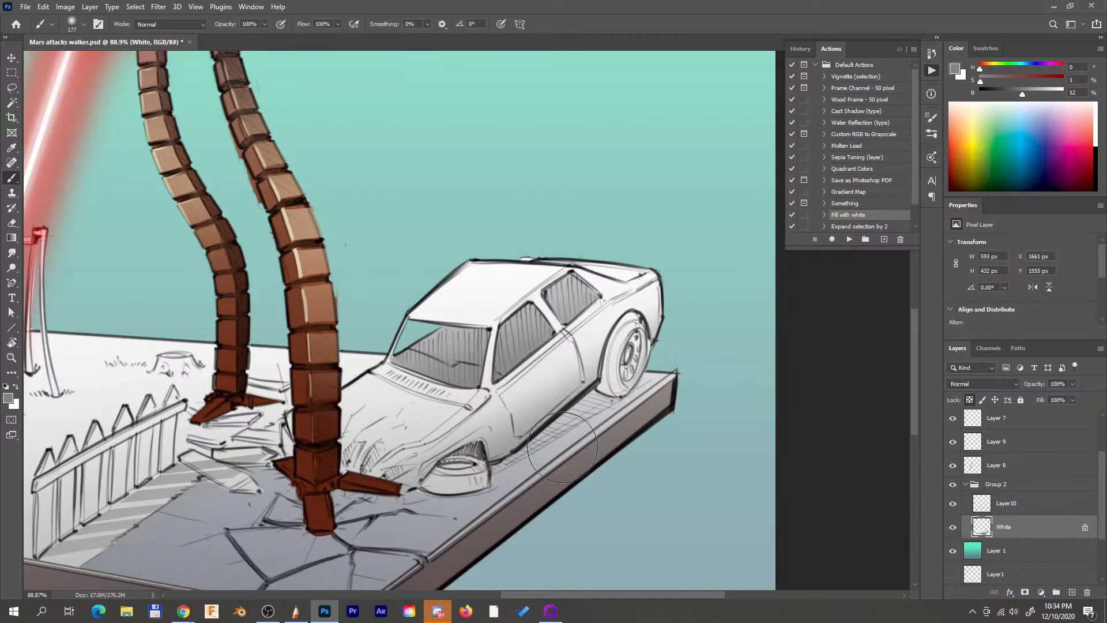
drag(589, 372, 516, 429)
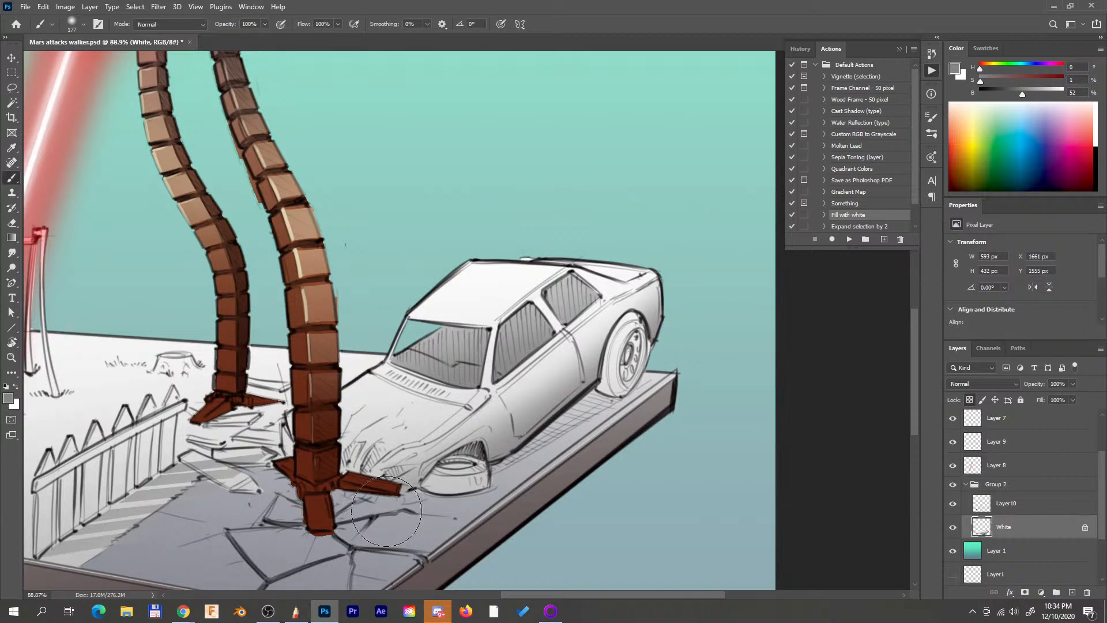
Add the crumpled front of the hood to the car side selection, outlining jagged spikes along the dents.
key(l)
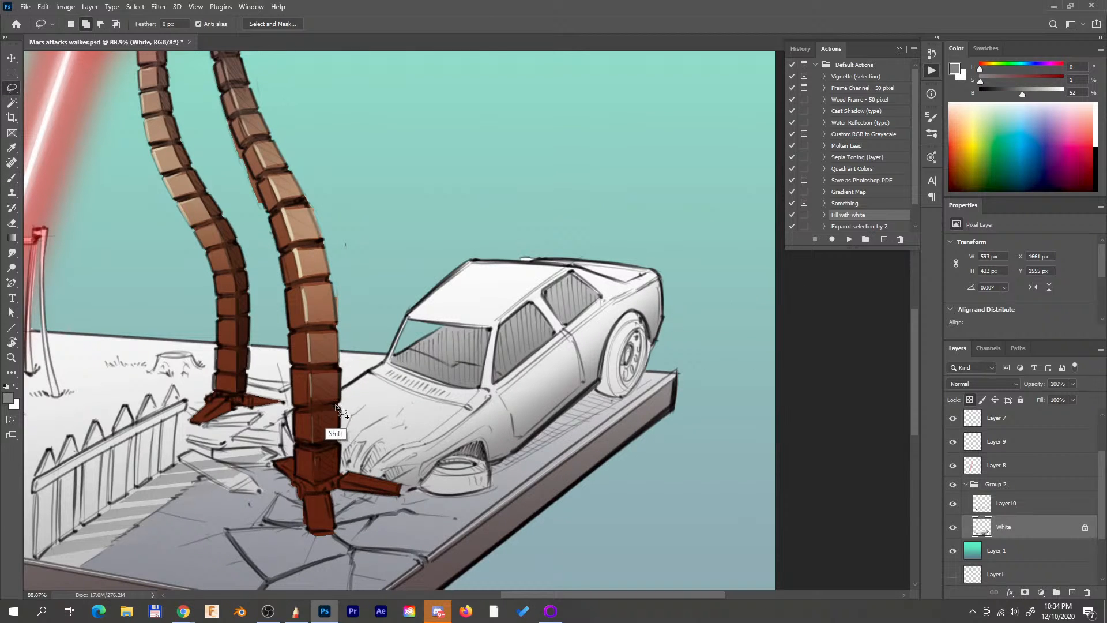
drag(337, 392, 327, 465)
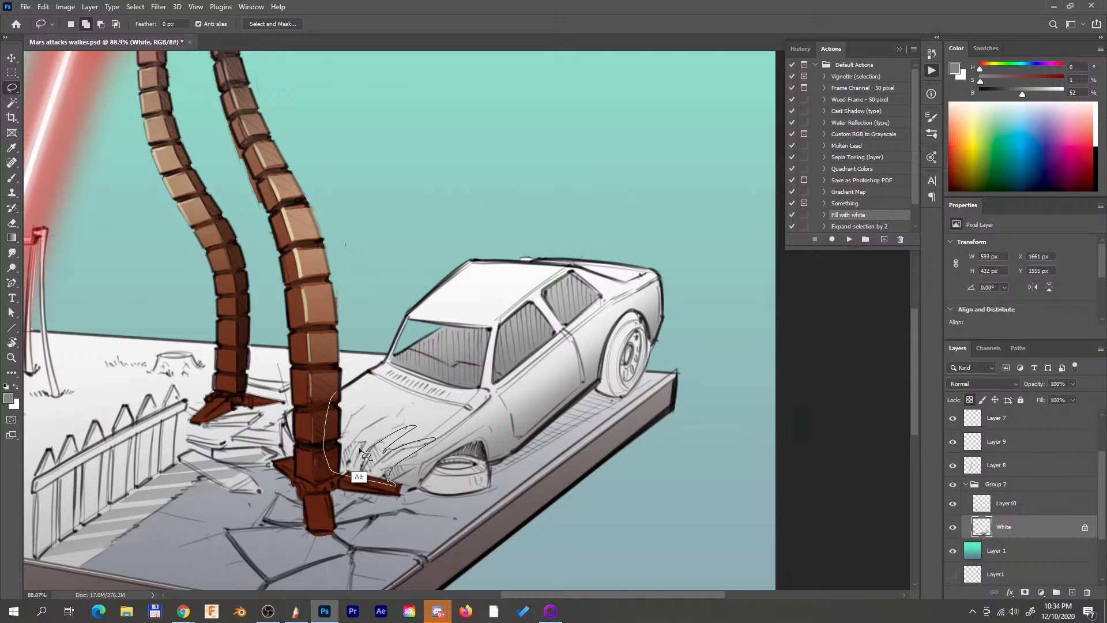
mouse_move(359, 449)
mouse_down()
mouse_move(393, 415)
mouse_move(352, 437)
mouse_move(368, 401)
mouse_move(343, 419)
mouse_move(297, 501)
mouse_up()
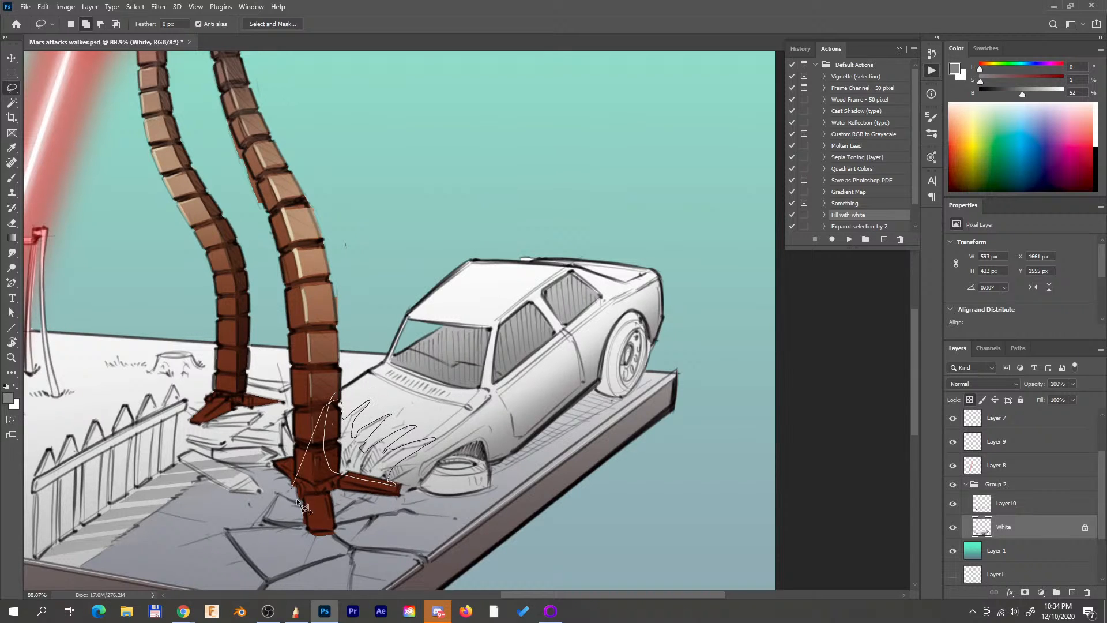
mouse_move(403, 420)
mouse_down()
mouse_move(375, 440)
mouse_move(403, 421)
mouse_move(410, 438)
mouse_move(398, 445)
mouse_move(342, 446)
mouse_move(352, 429)
mouse_move(296, 444)
mouse_up()
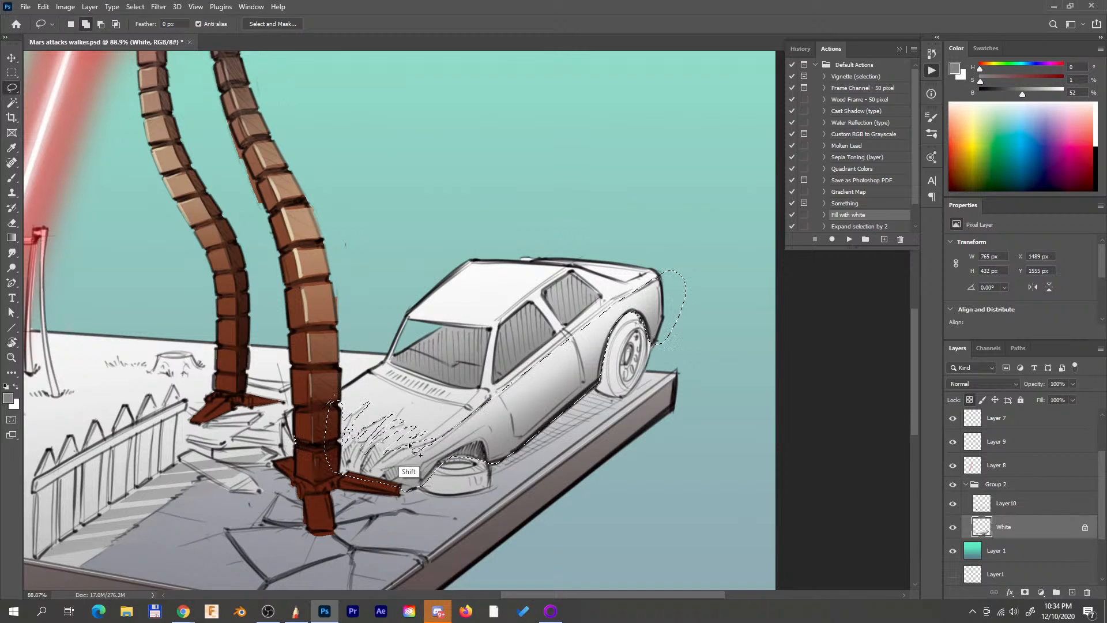
mouse_move(425, 434)
mouse_down()
mouse_move(385, 438)
mouse_move(419, 450)
mouse_move(381, 466)
mouse_up()
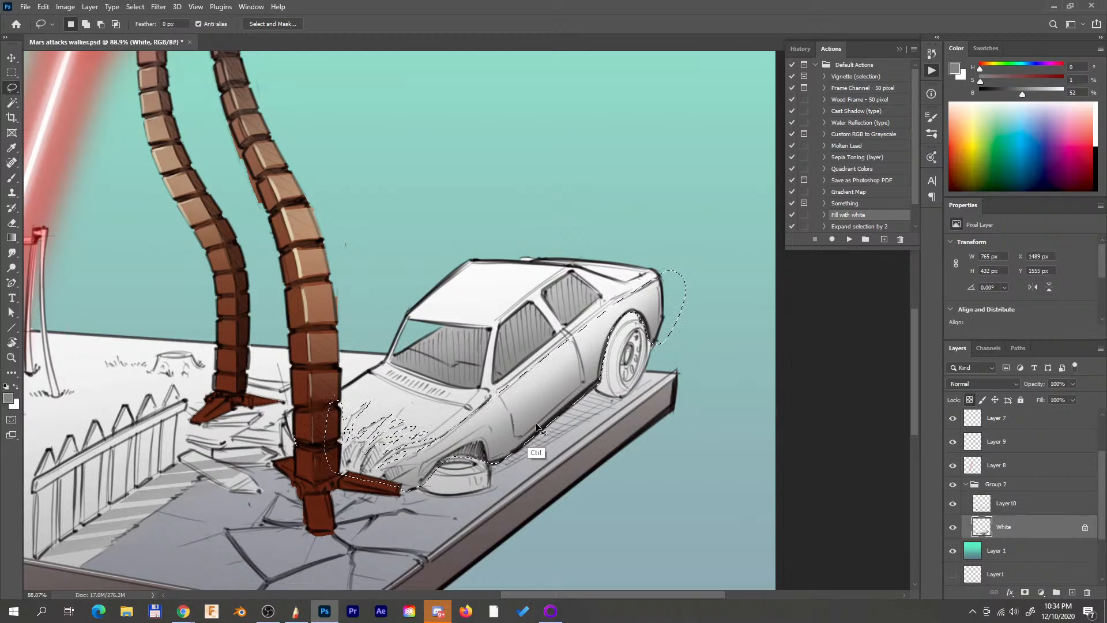
Shade the crumpled hood selection with the soft grey brush and deselect.
key(ctrl+d)
key(b)
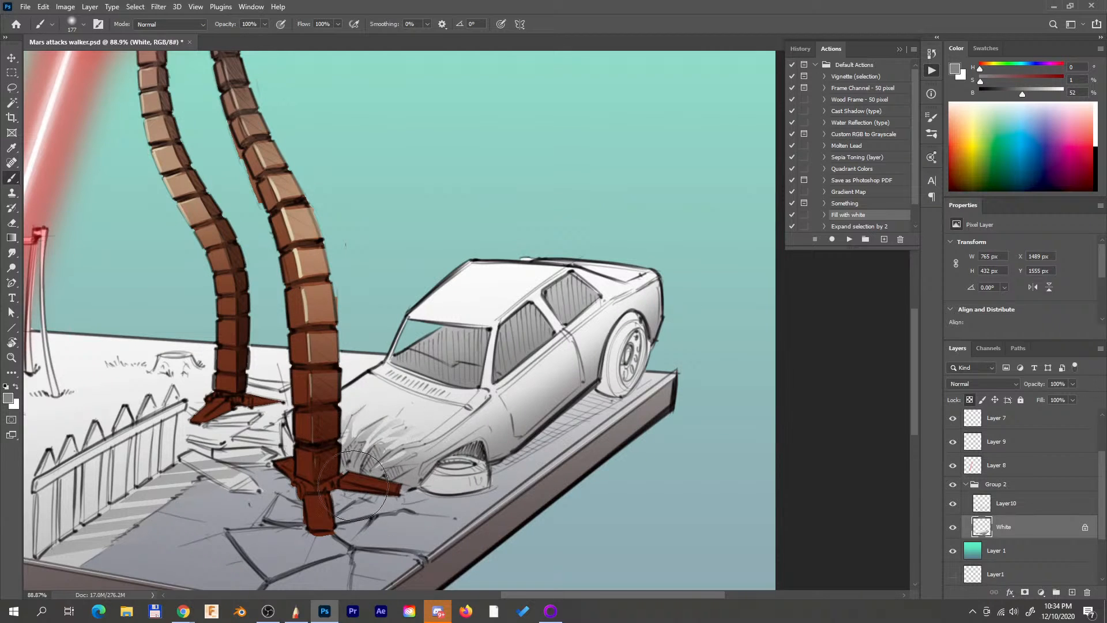
scroll(353, 486, down, 6)
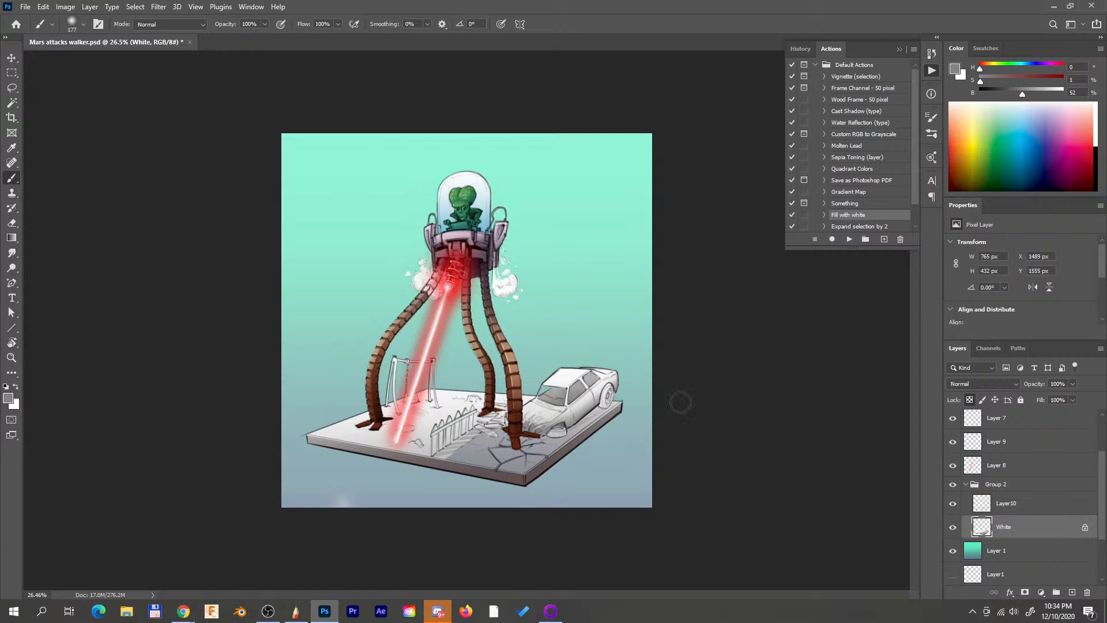
key(ctrl+d)
Lasso the car's rear wheel and add the front wheel with its wheel arch to the selection.
drag(608, 411, 686, 374)
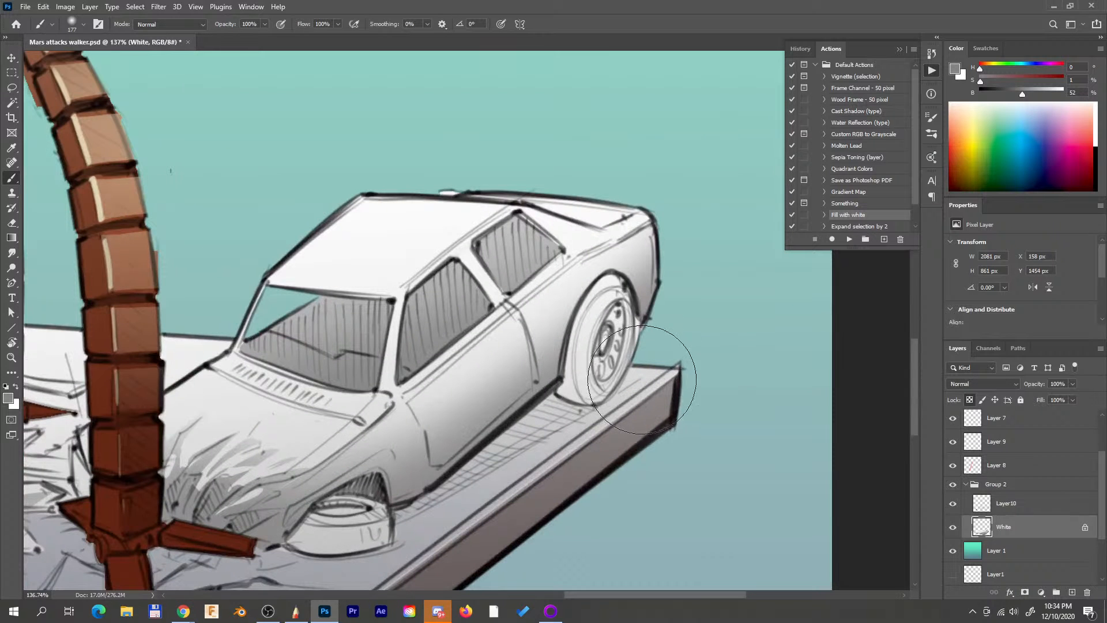
key(l)
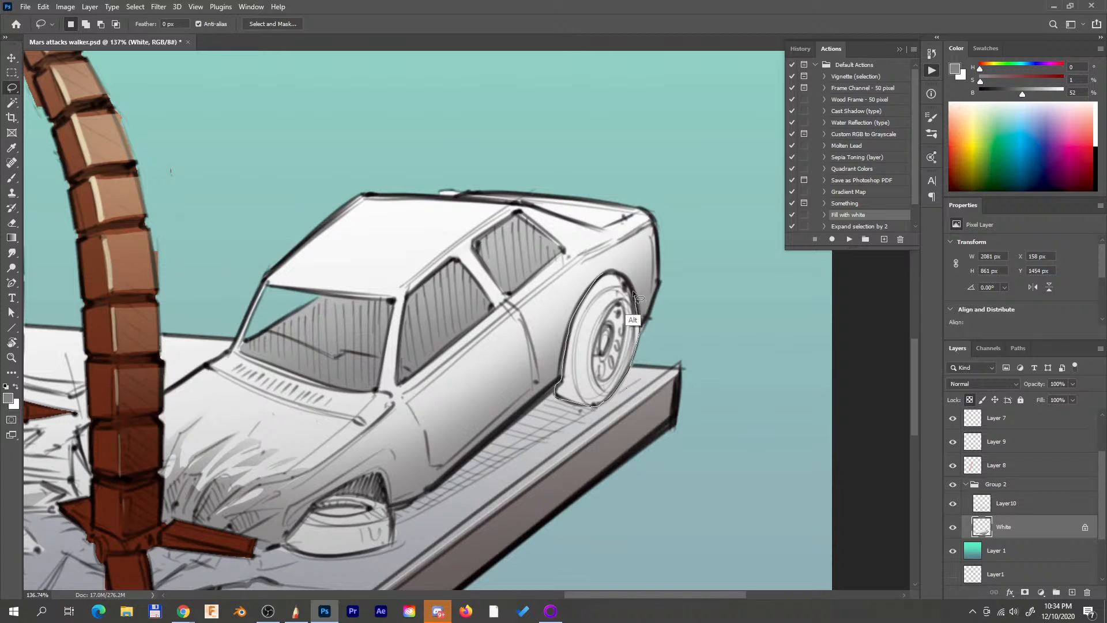
drag(633, 294, 626, 281)
key(shift)
mouse_move(312, 506)
mouse_down()
mouse_move(288, 546)
mouse_move(296, 553)
mouse_move(392, 546)
mouse_move(378, 477)
mouse_move(316, 505)
mouse_up()
Darken both selected wheels with black gradients at 40% opacity and deselect.
key(b)
key(f)
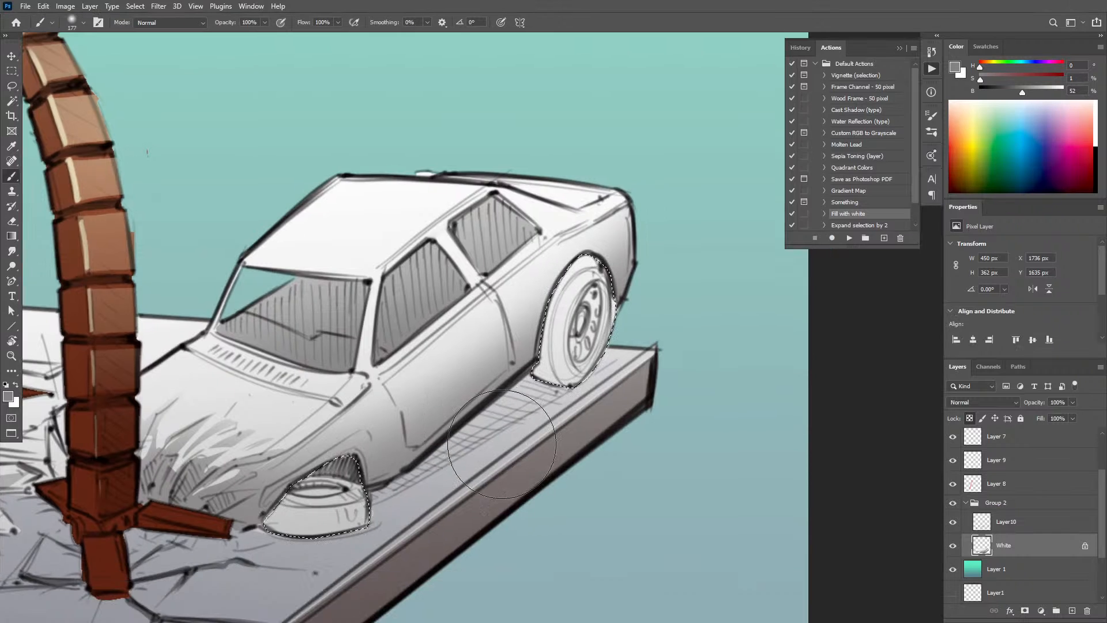
key(f)
key(f)
key(g)
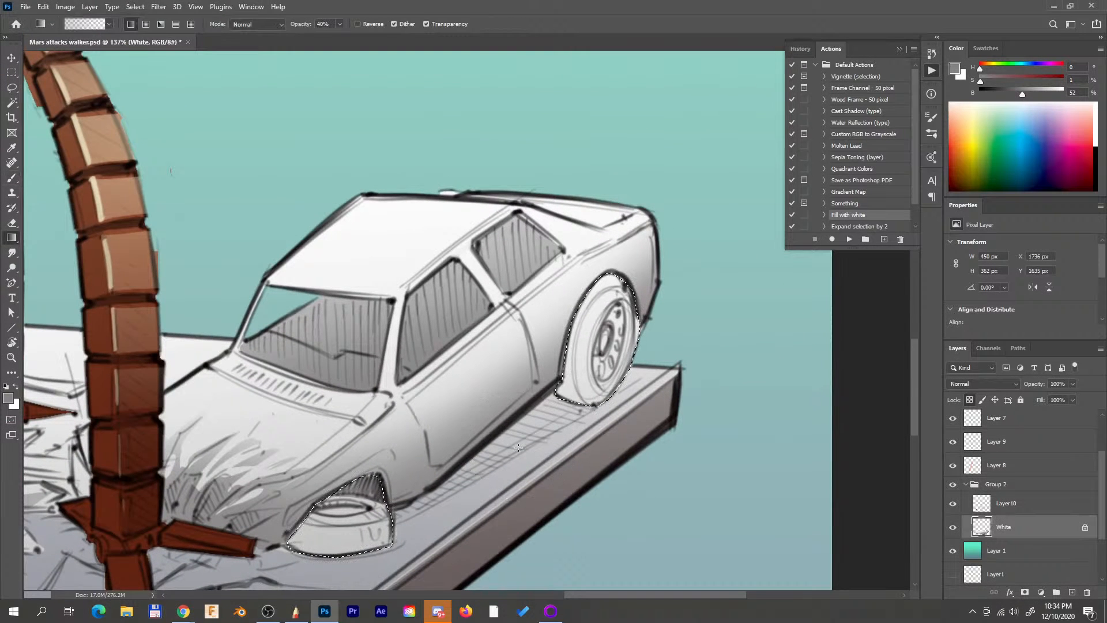
key(d)
scroll(490, 519, down, 1)
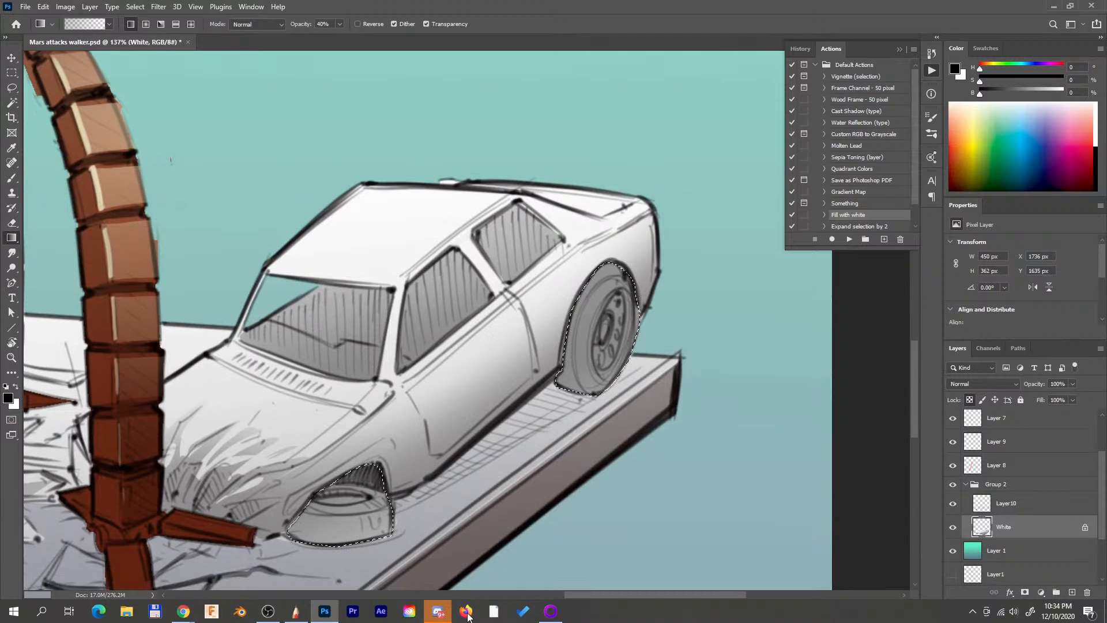
key(ctrl+0)
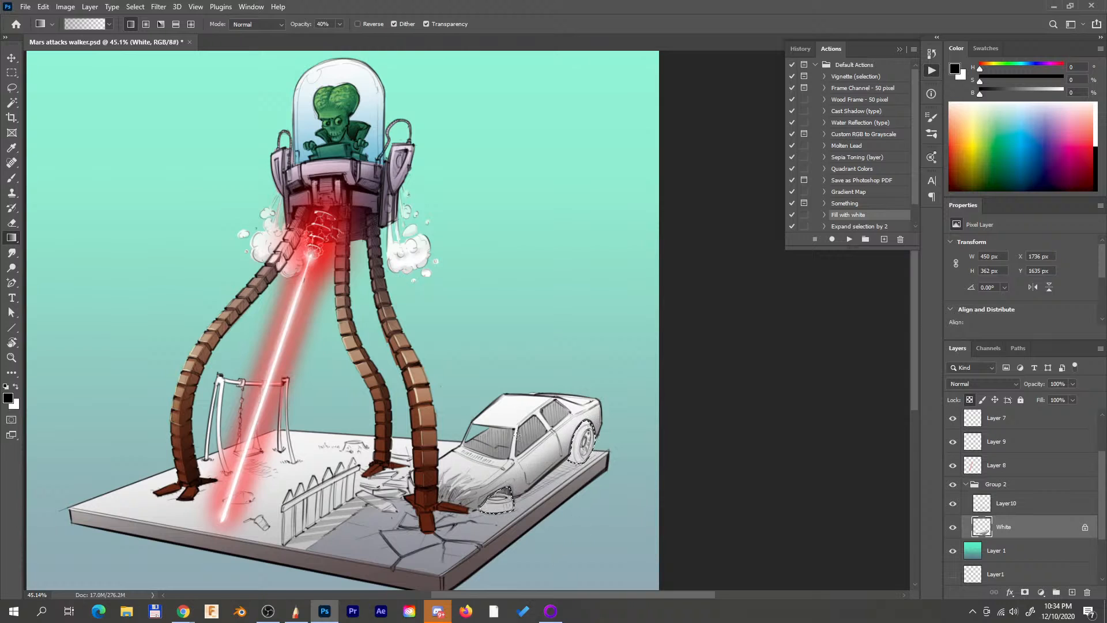
drag(532, 475, 572, 541)
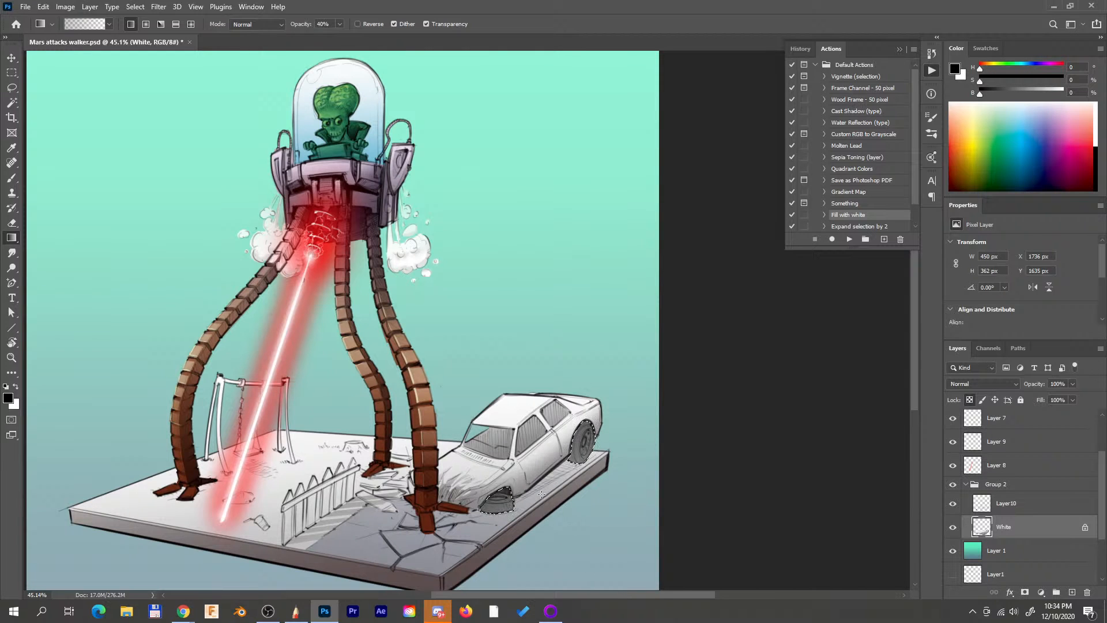
key(ctrl+d)
scroll(656, 522, down, 3)
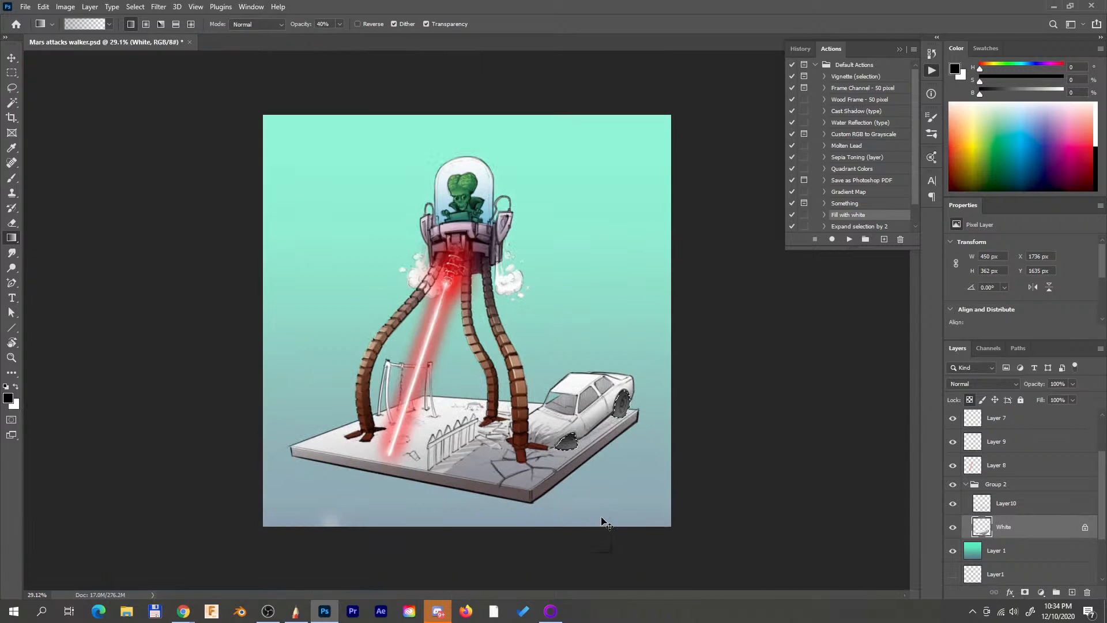
drag(588, 435, 601, 396)
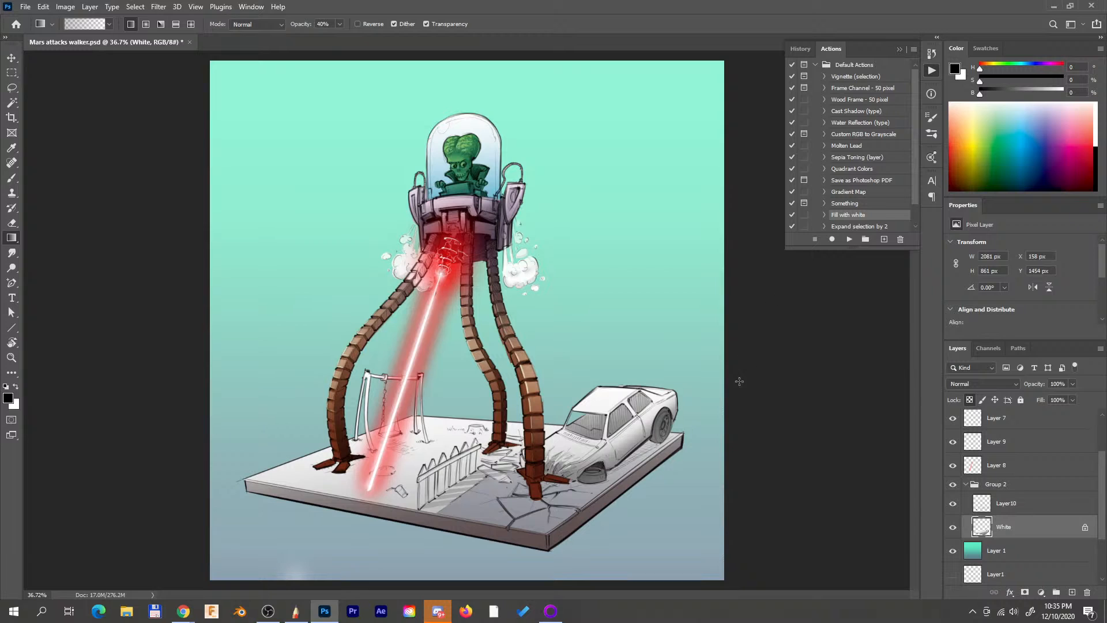
Select Layer 11 containing the white smoke puffs and activate the Eraser tool.
key(b)
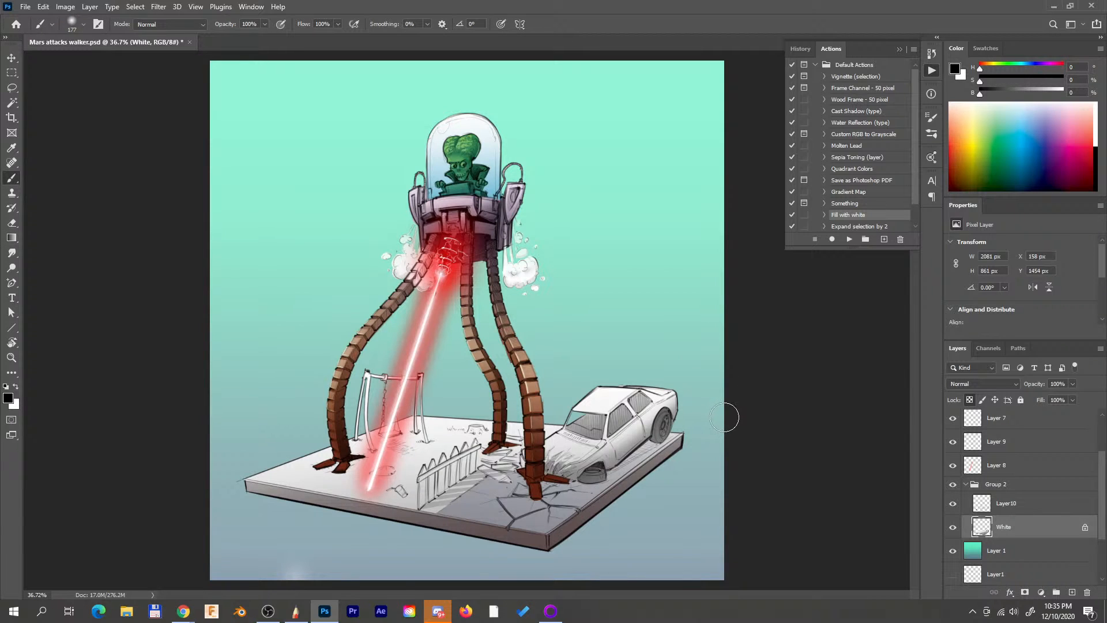
click(953, 420)
scroll(1094, 460, up, 3)
click(966, 463)
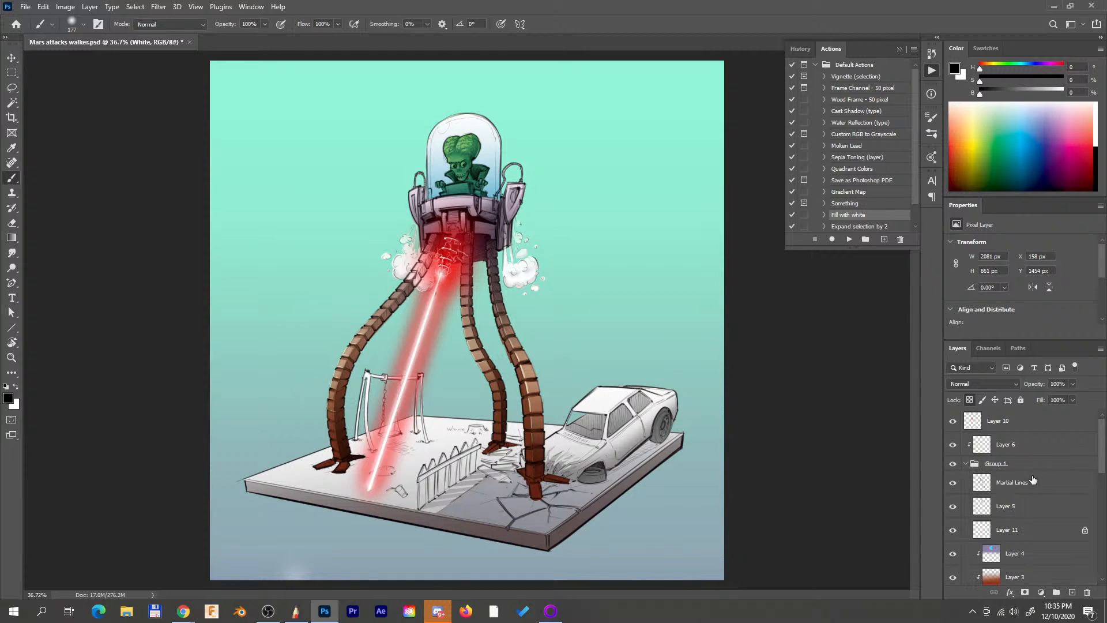
key(v)
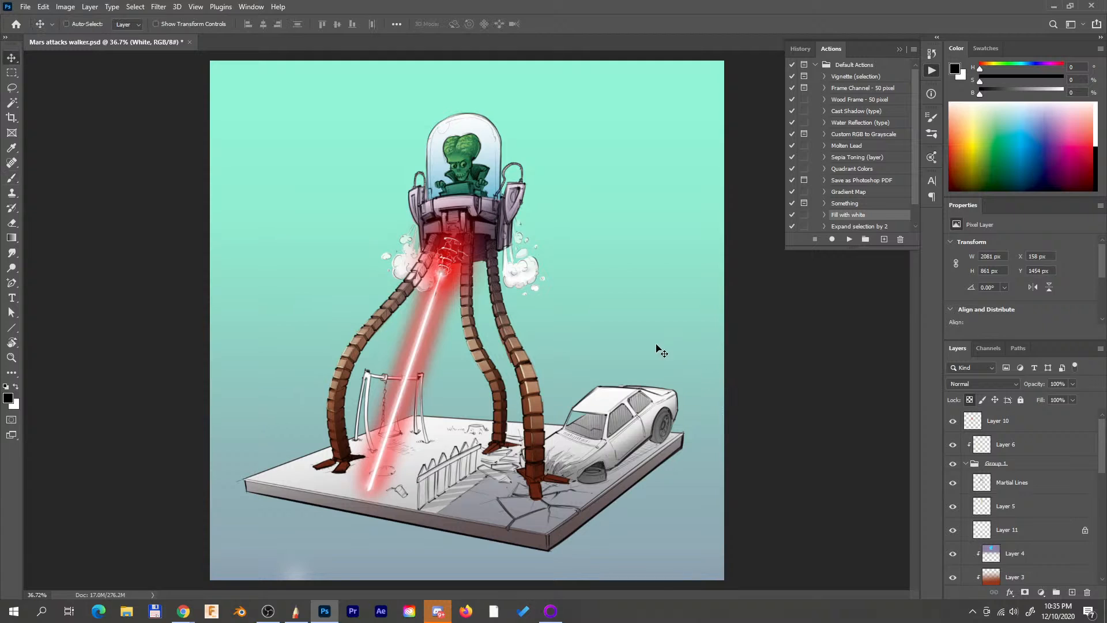
ctrl+click(405, 293)
key(e)
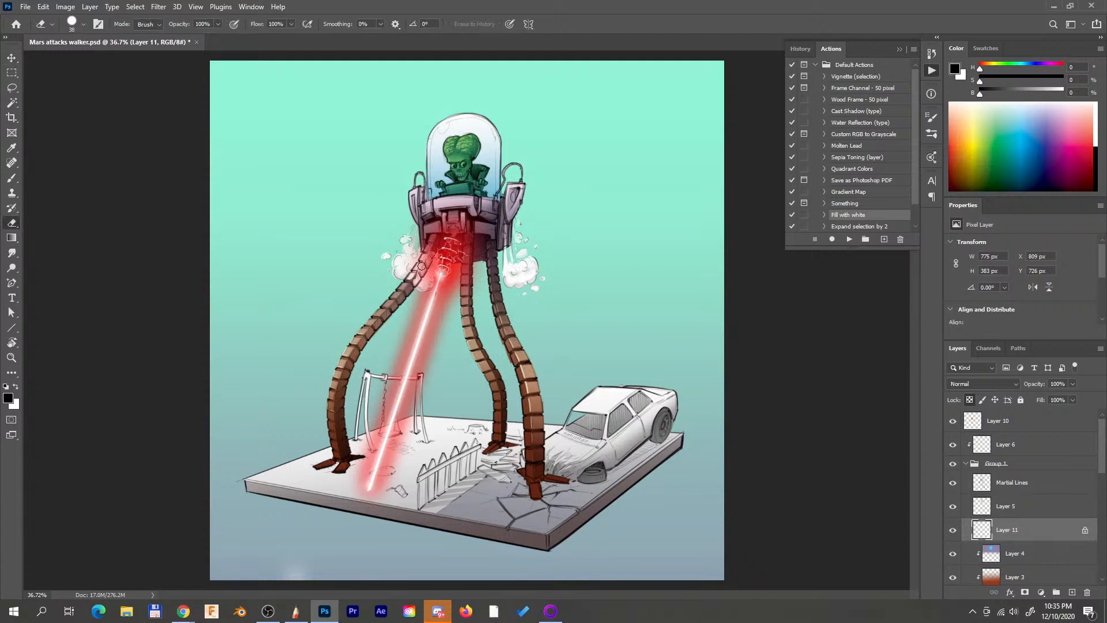
Hide and show Layer 11 to check its smoke puffs, and unlock its transparent pixels.
click(952, 530)
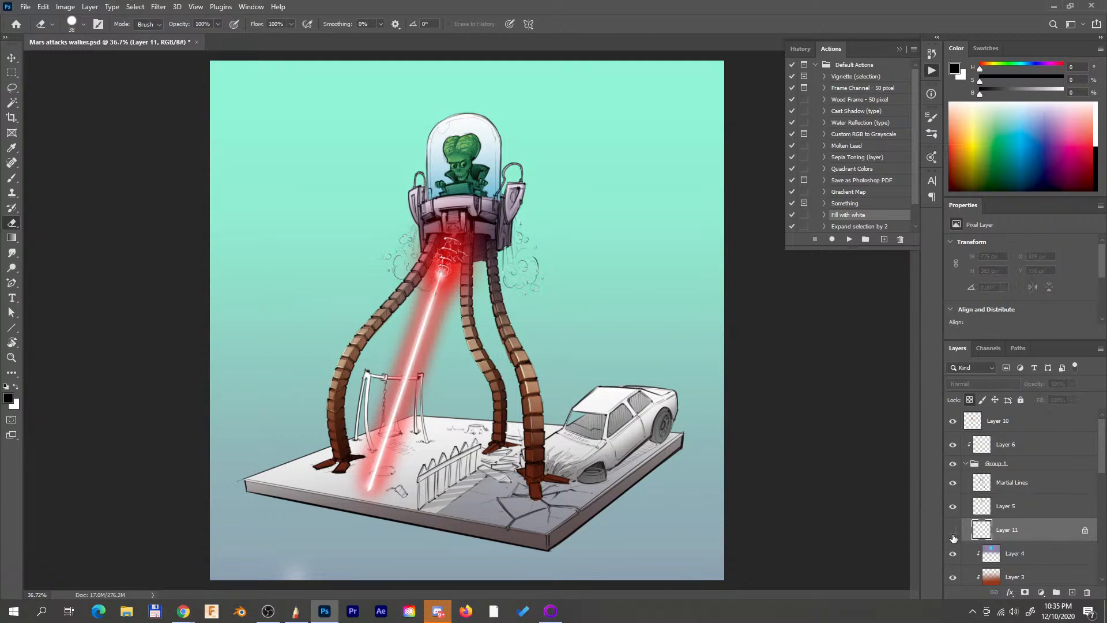
click(952, 530)
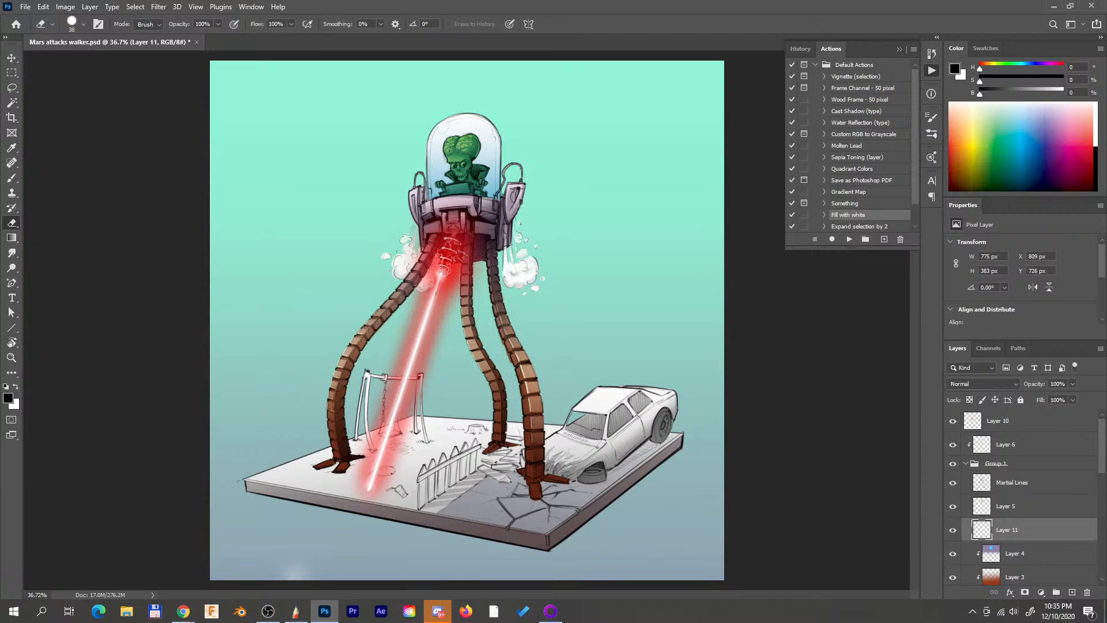
key(alt+Tab)
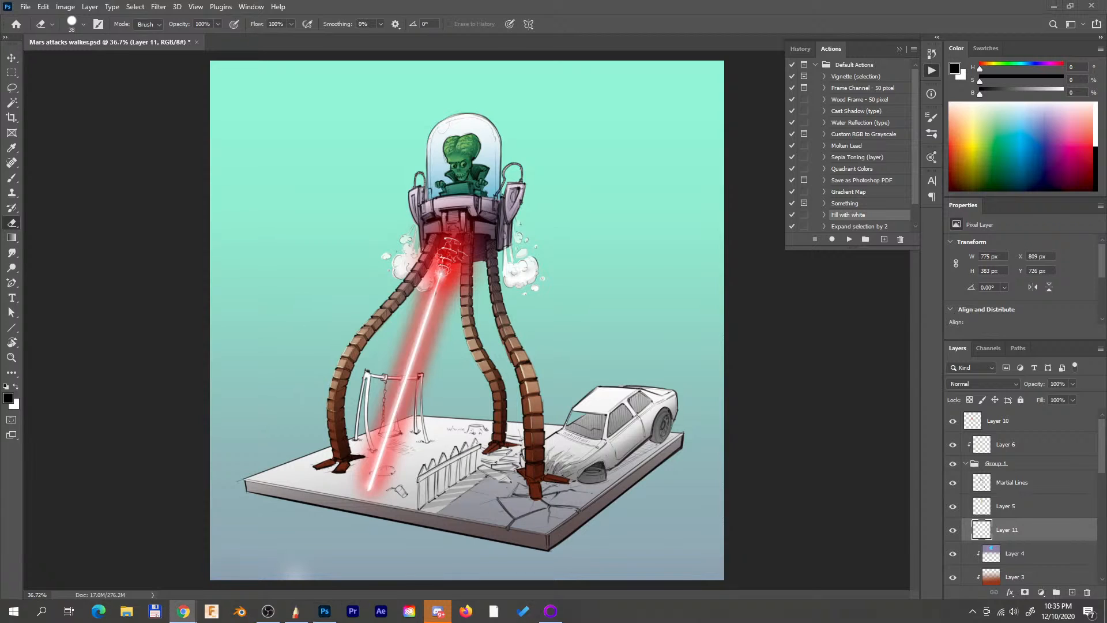